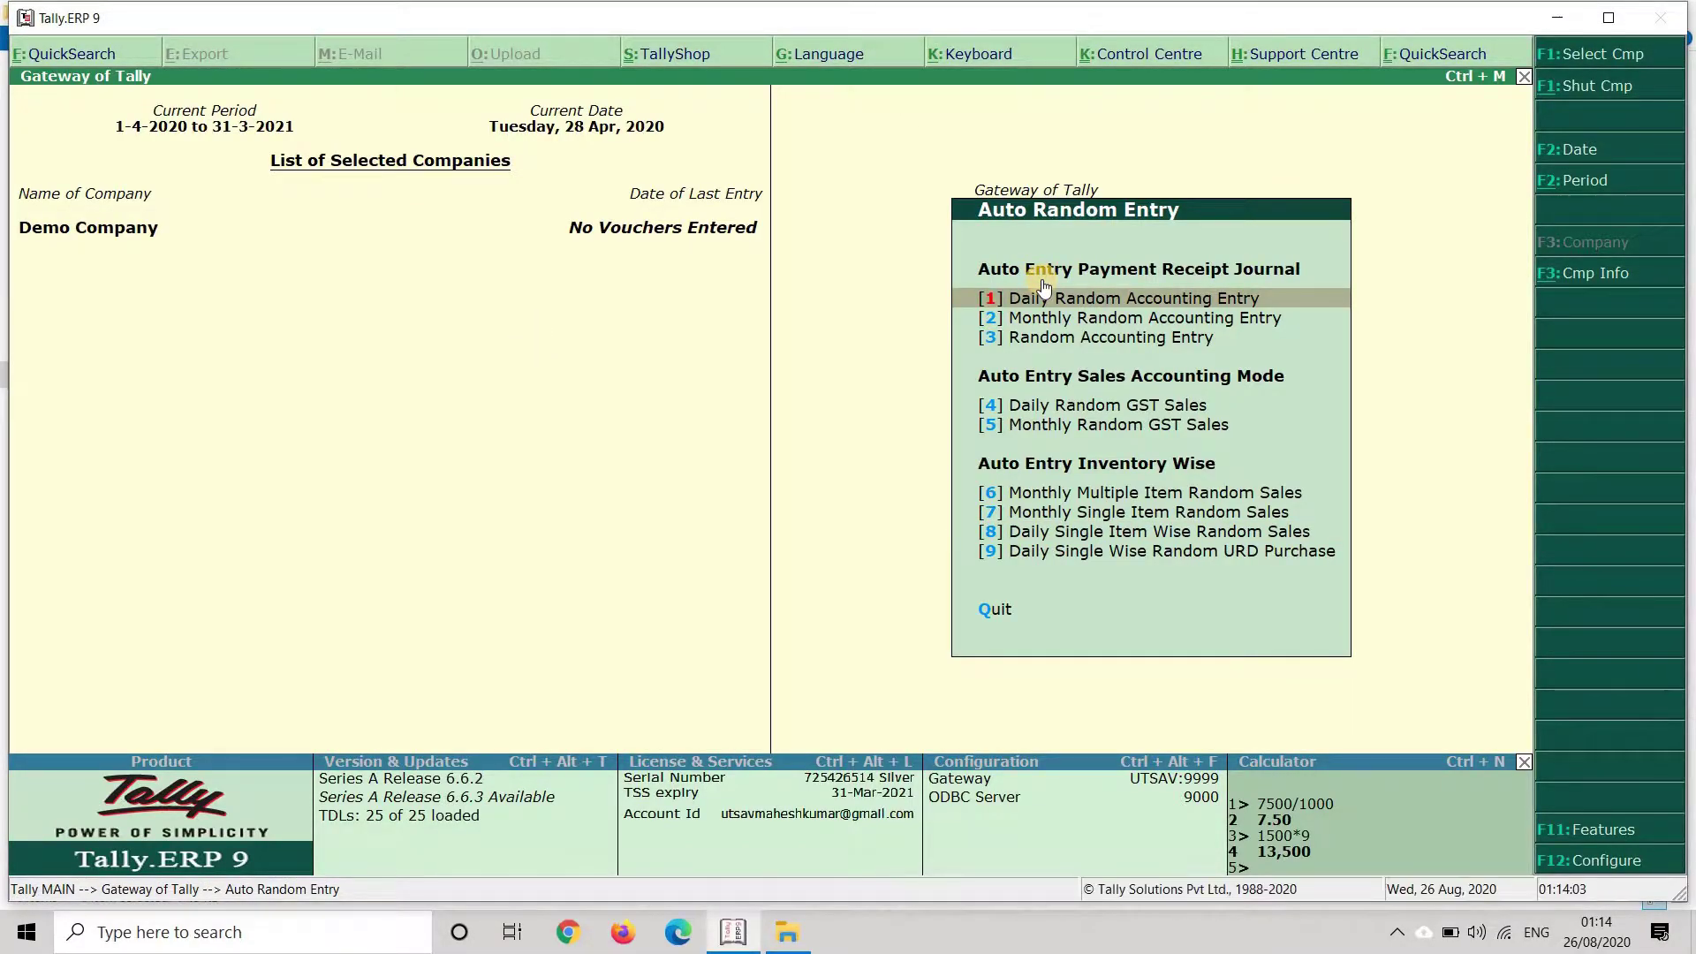
Review the accounting, GST sales and inventory entry options in the Auto Random Entry menu.
key("Down")
key("Up")
key("Down")
key("Down")
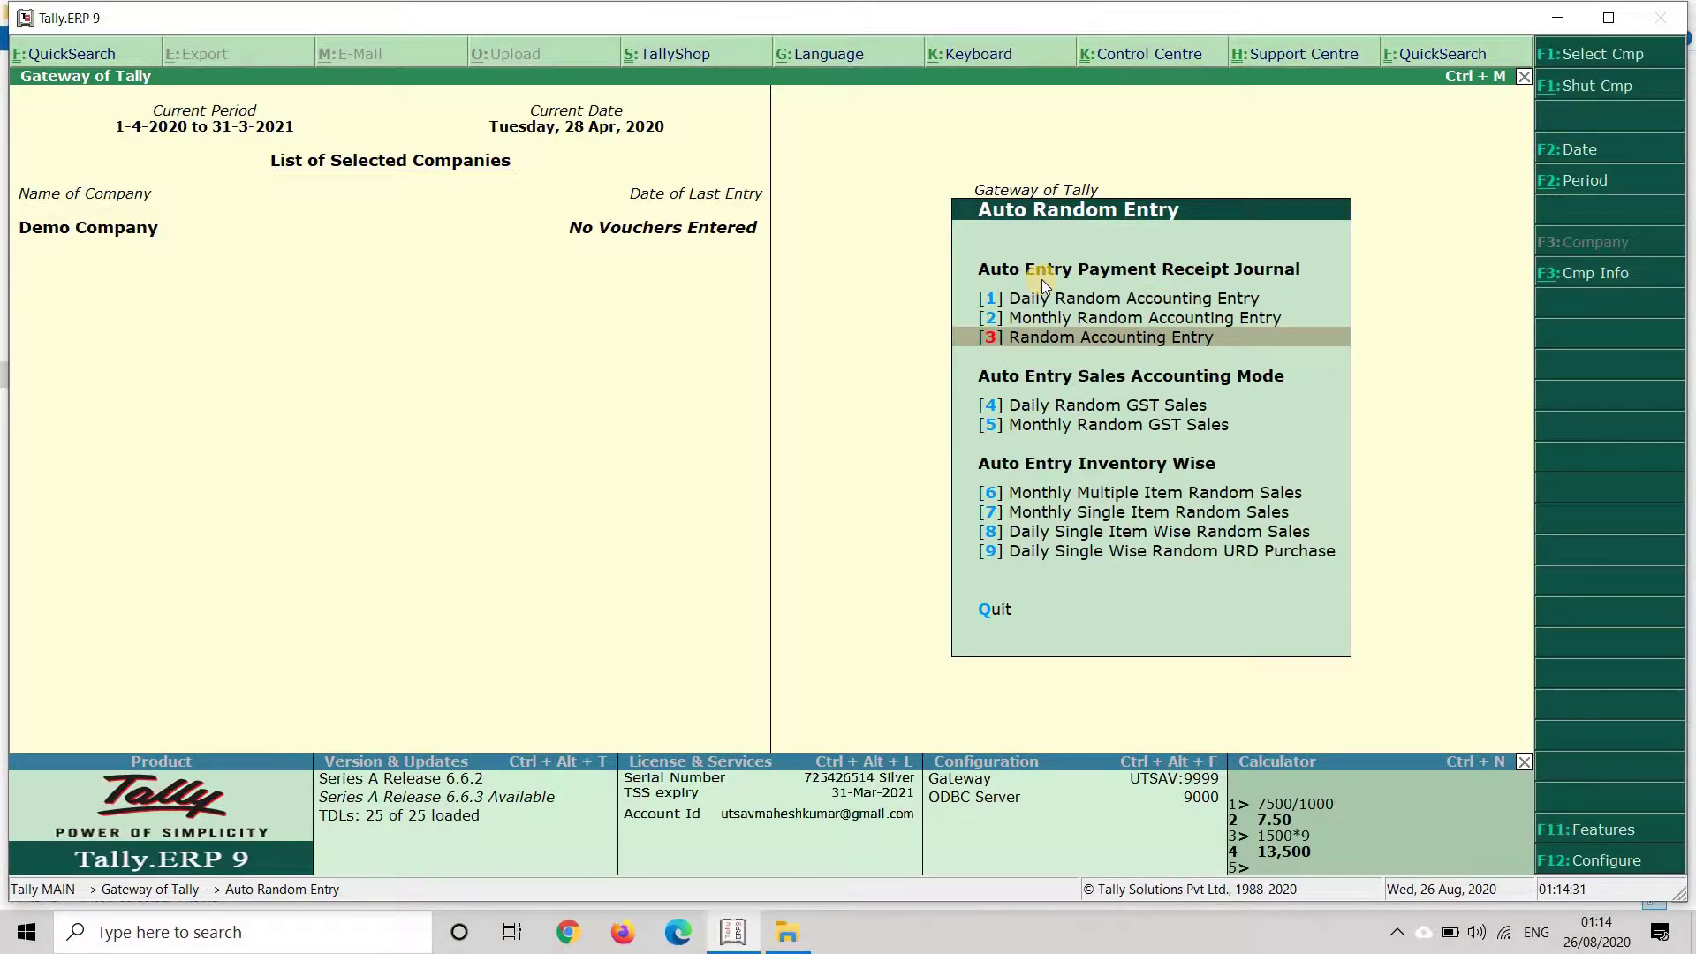
key("Down")
key("Down")
key("Up")
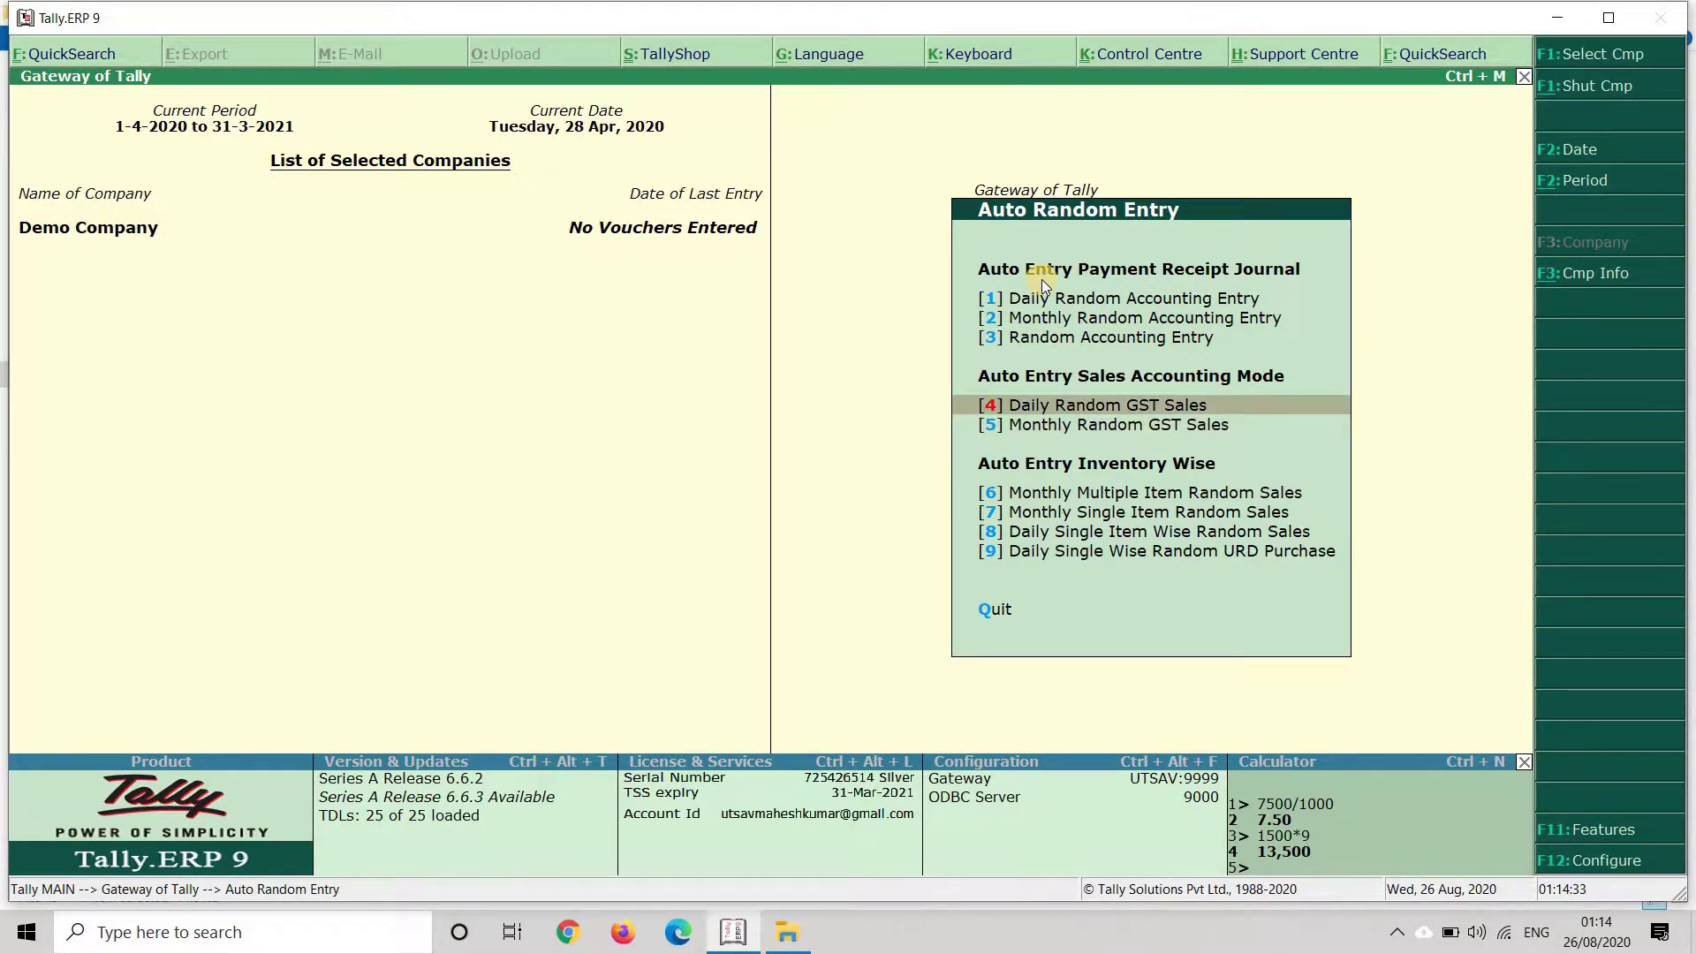
key("Down")
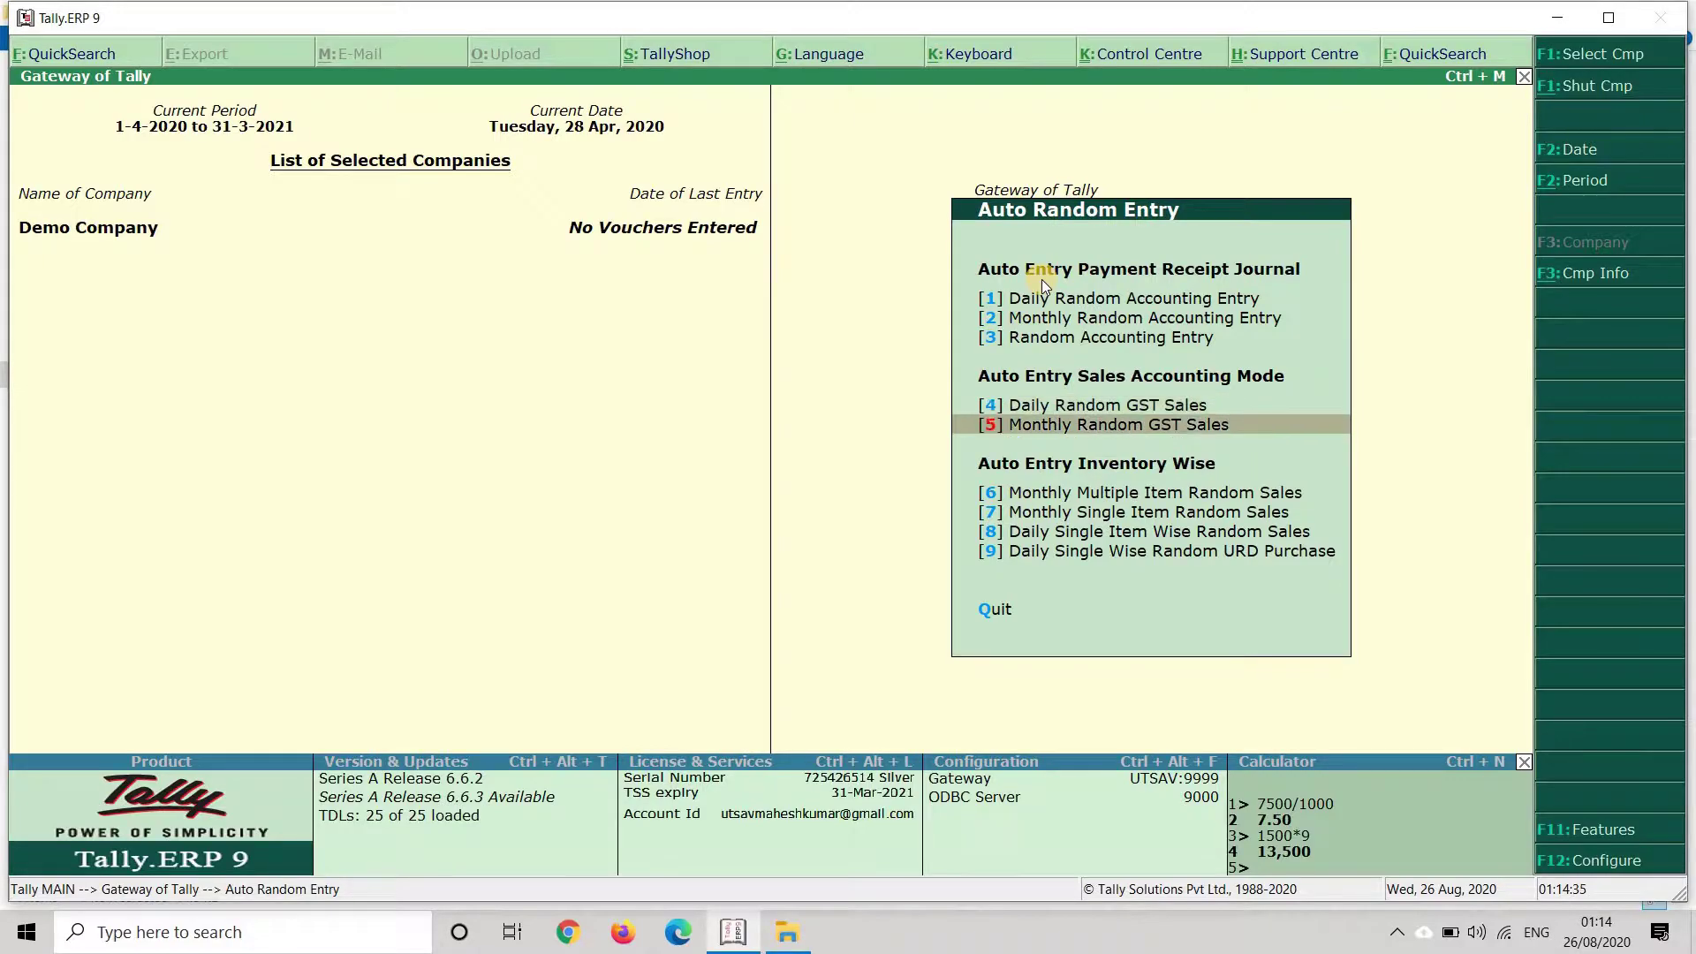
key("Down")
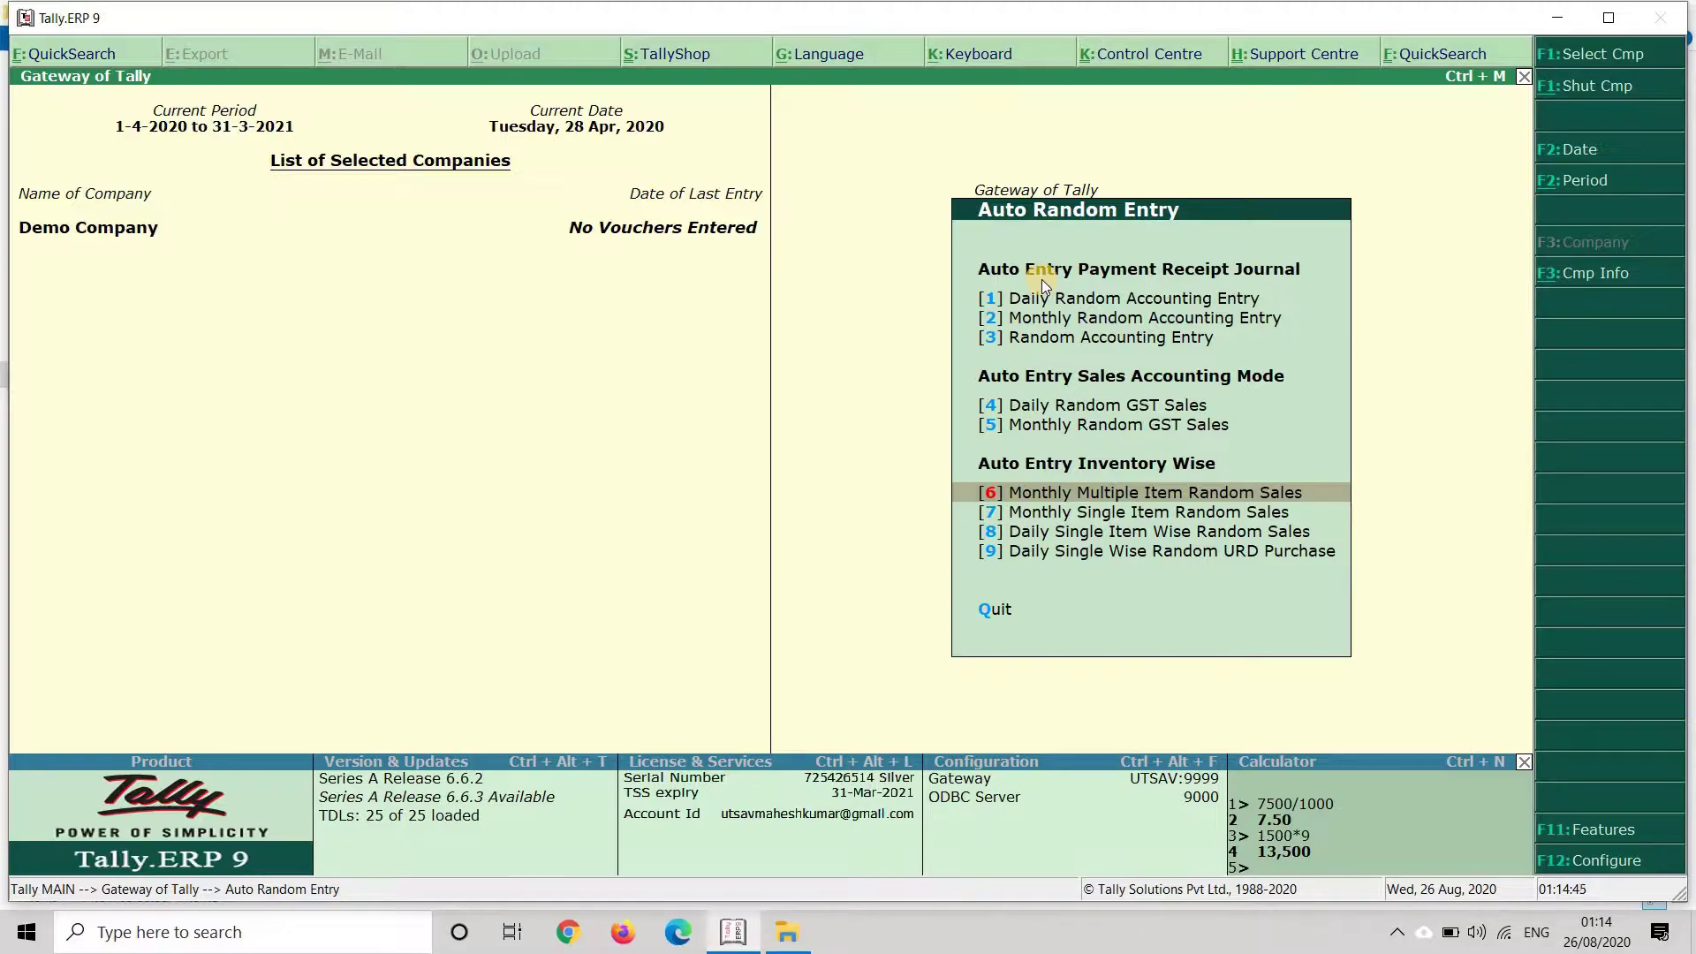
key("Down")
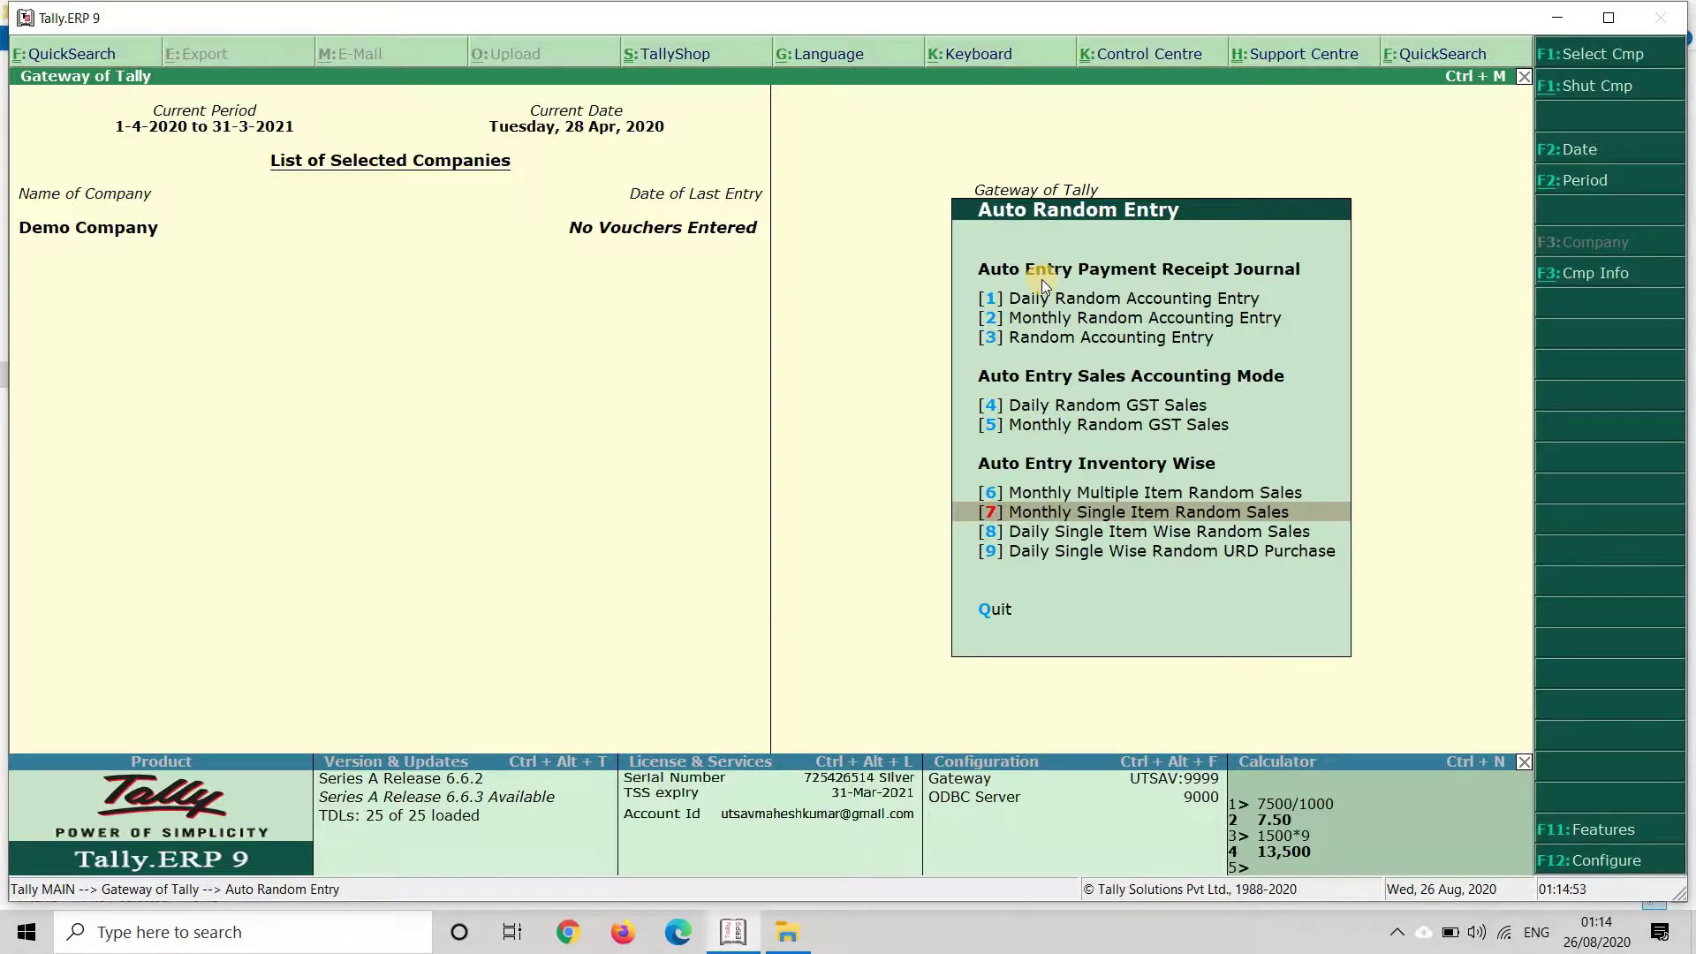
key("Down")
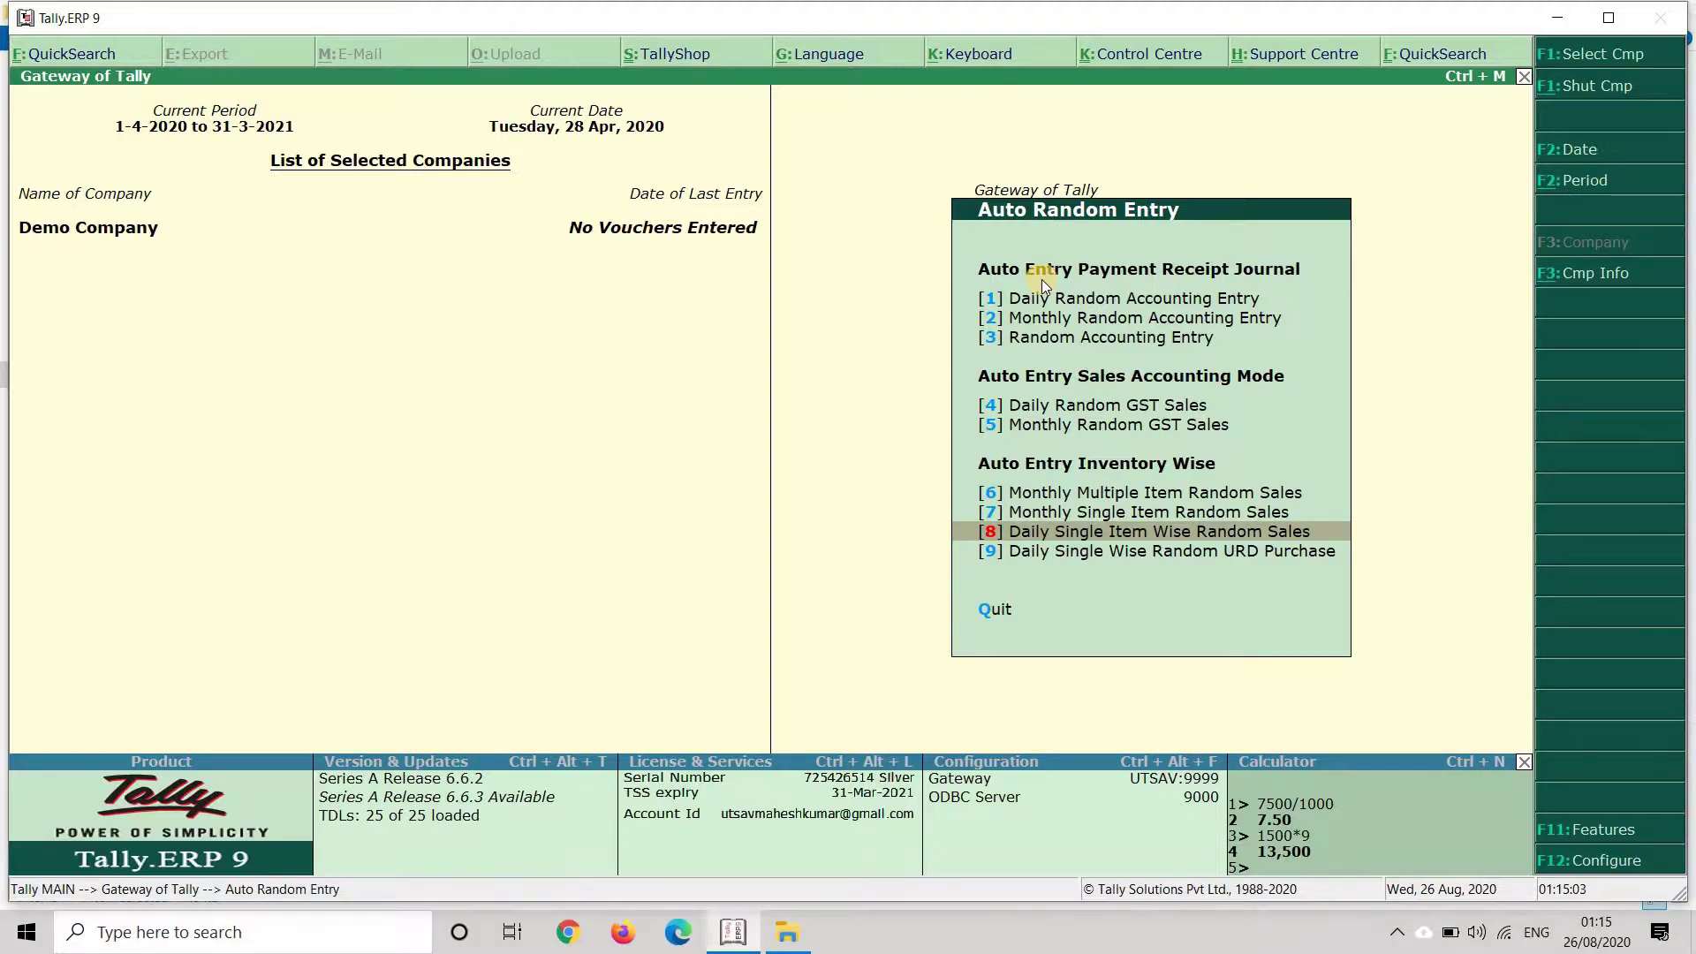
key("Down")
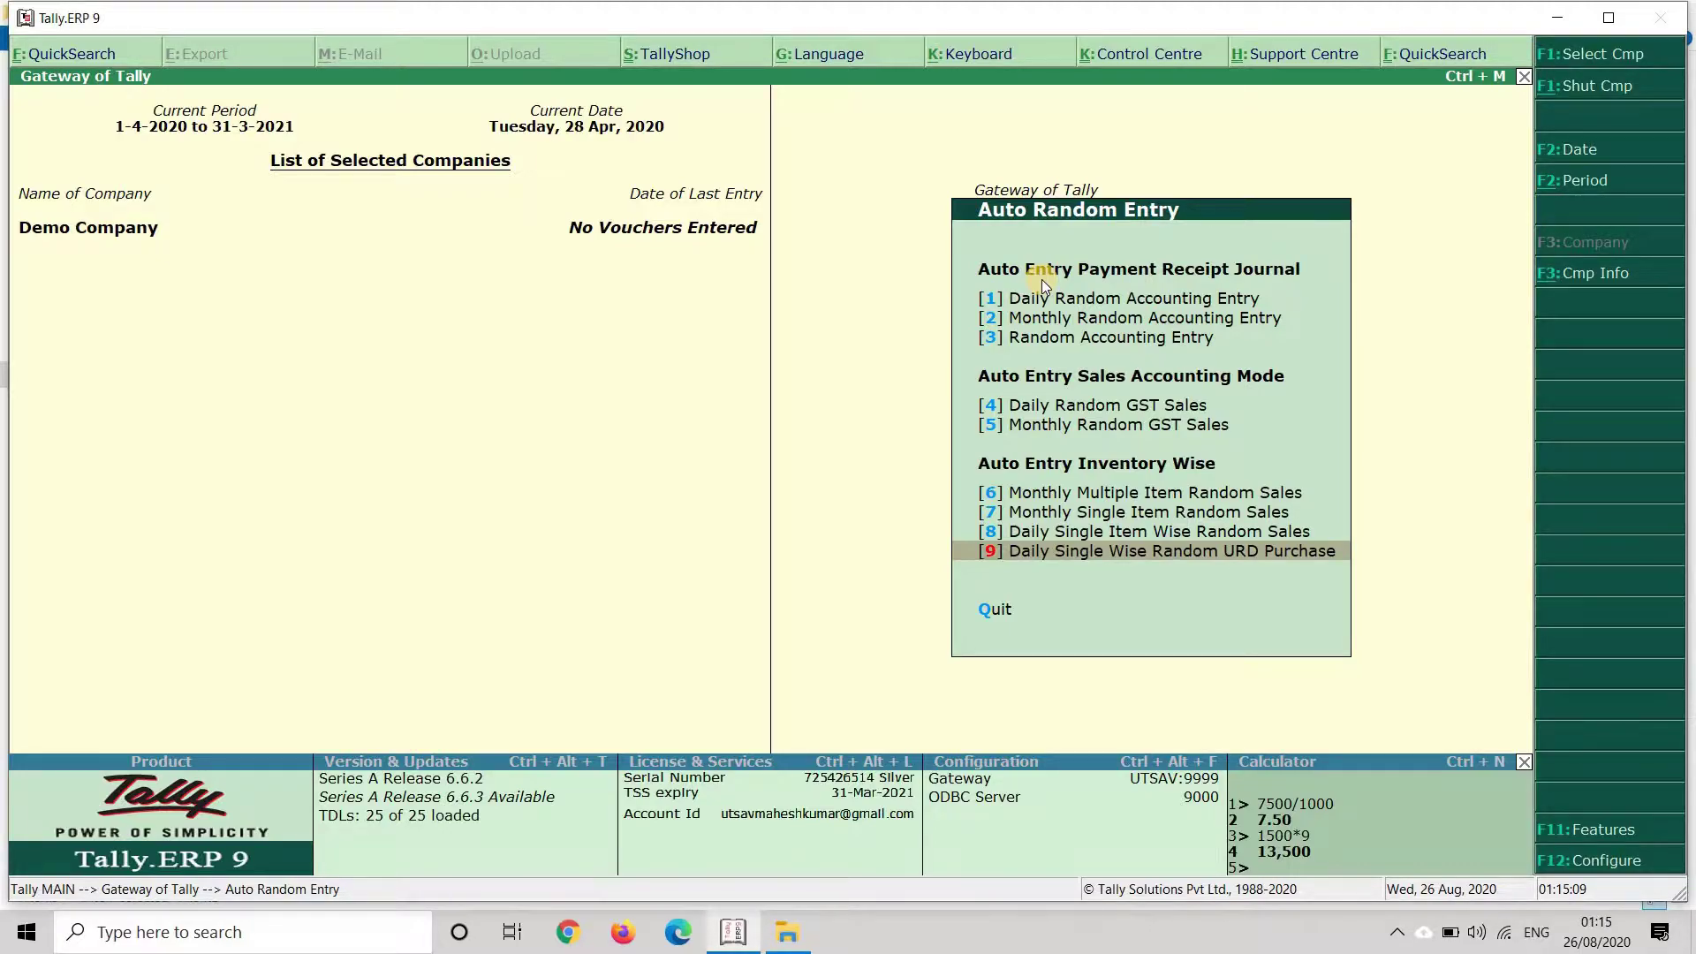
key("Up")
key("Down")
key("Up")
key("Down")
key("Up")
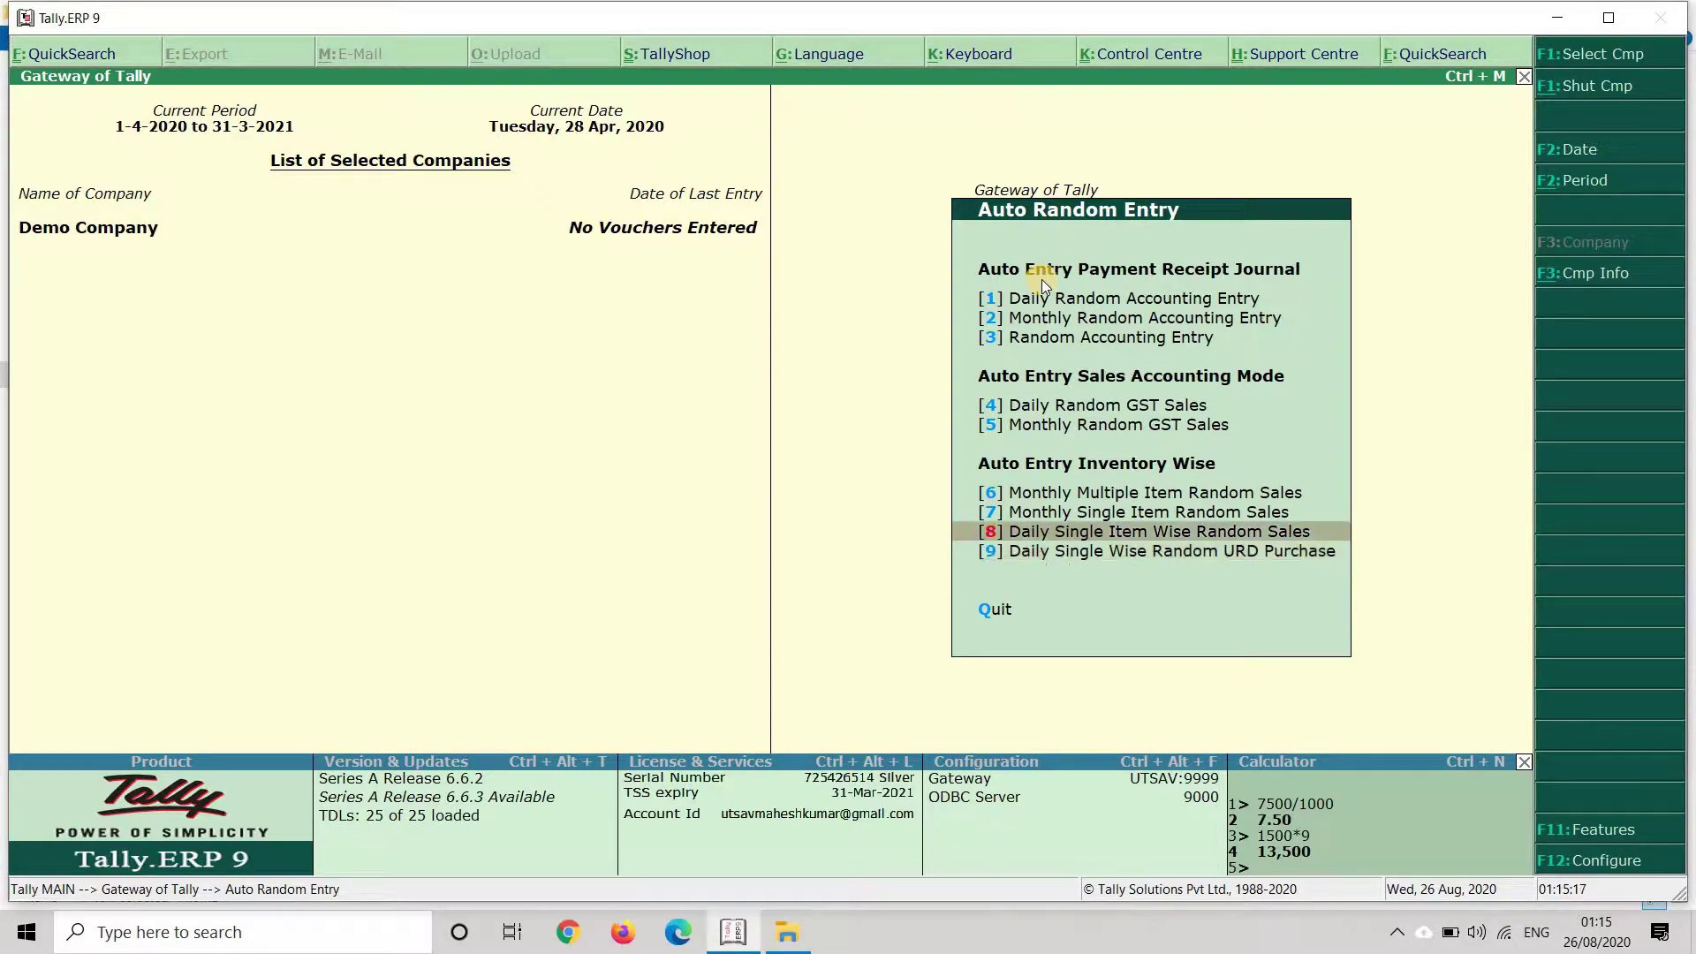
key("Home")
key("Down")
key("Up")
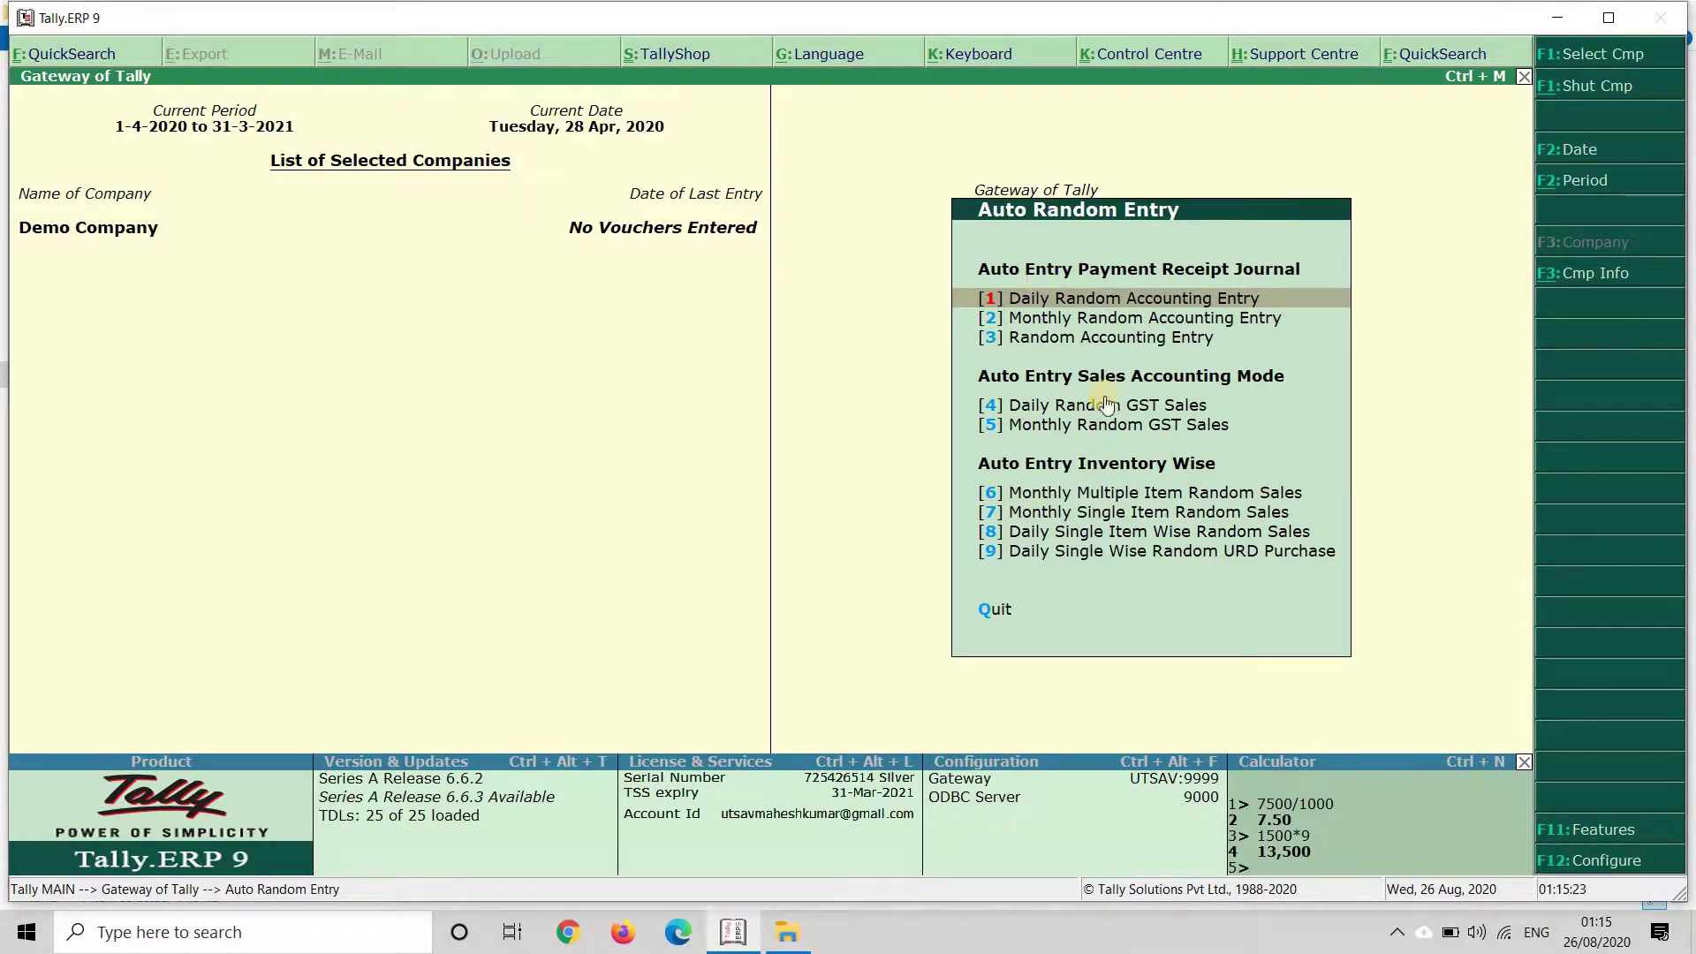
Open Daily Random Accounting Entry and set the starting date to 5-Apr-2020, the estimated amount to 36,200 and total vouchers to 365.
left_click(1107, 305)
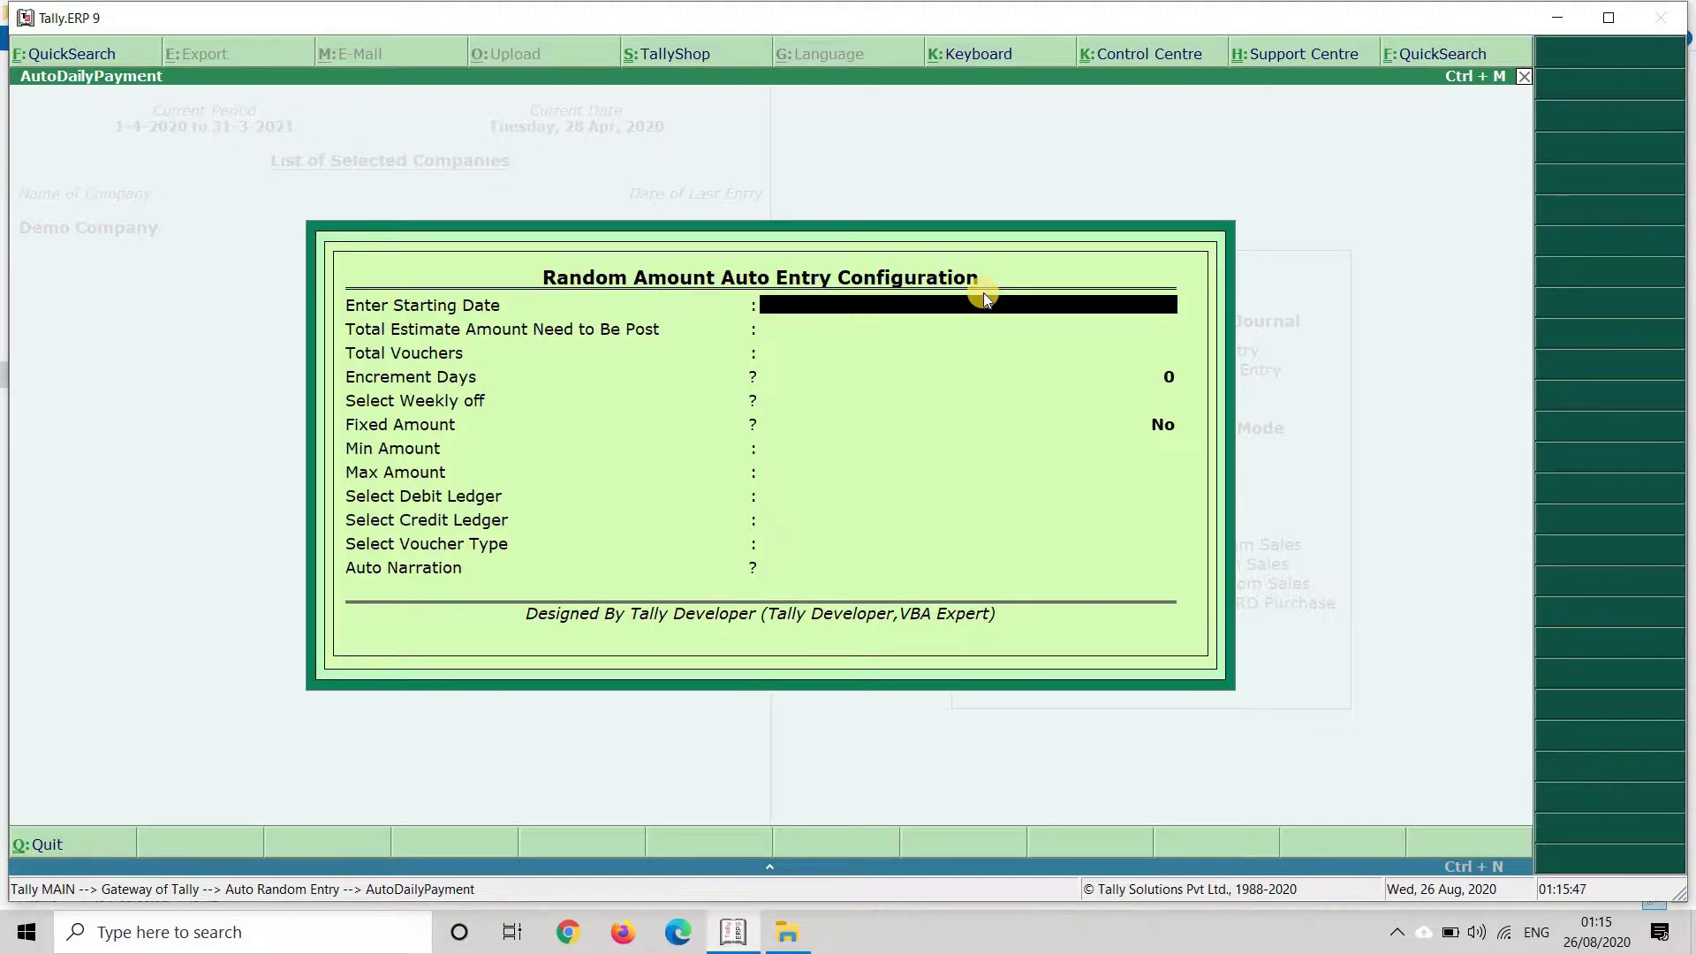
type("5.4")
key("Return")
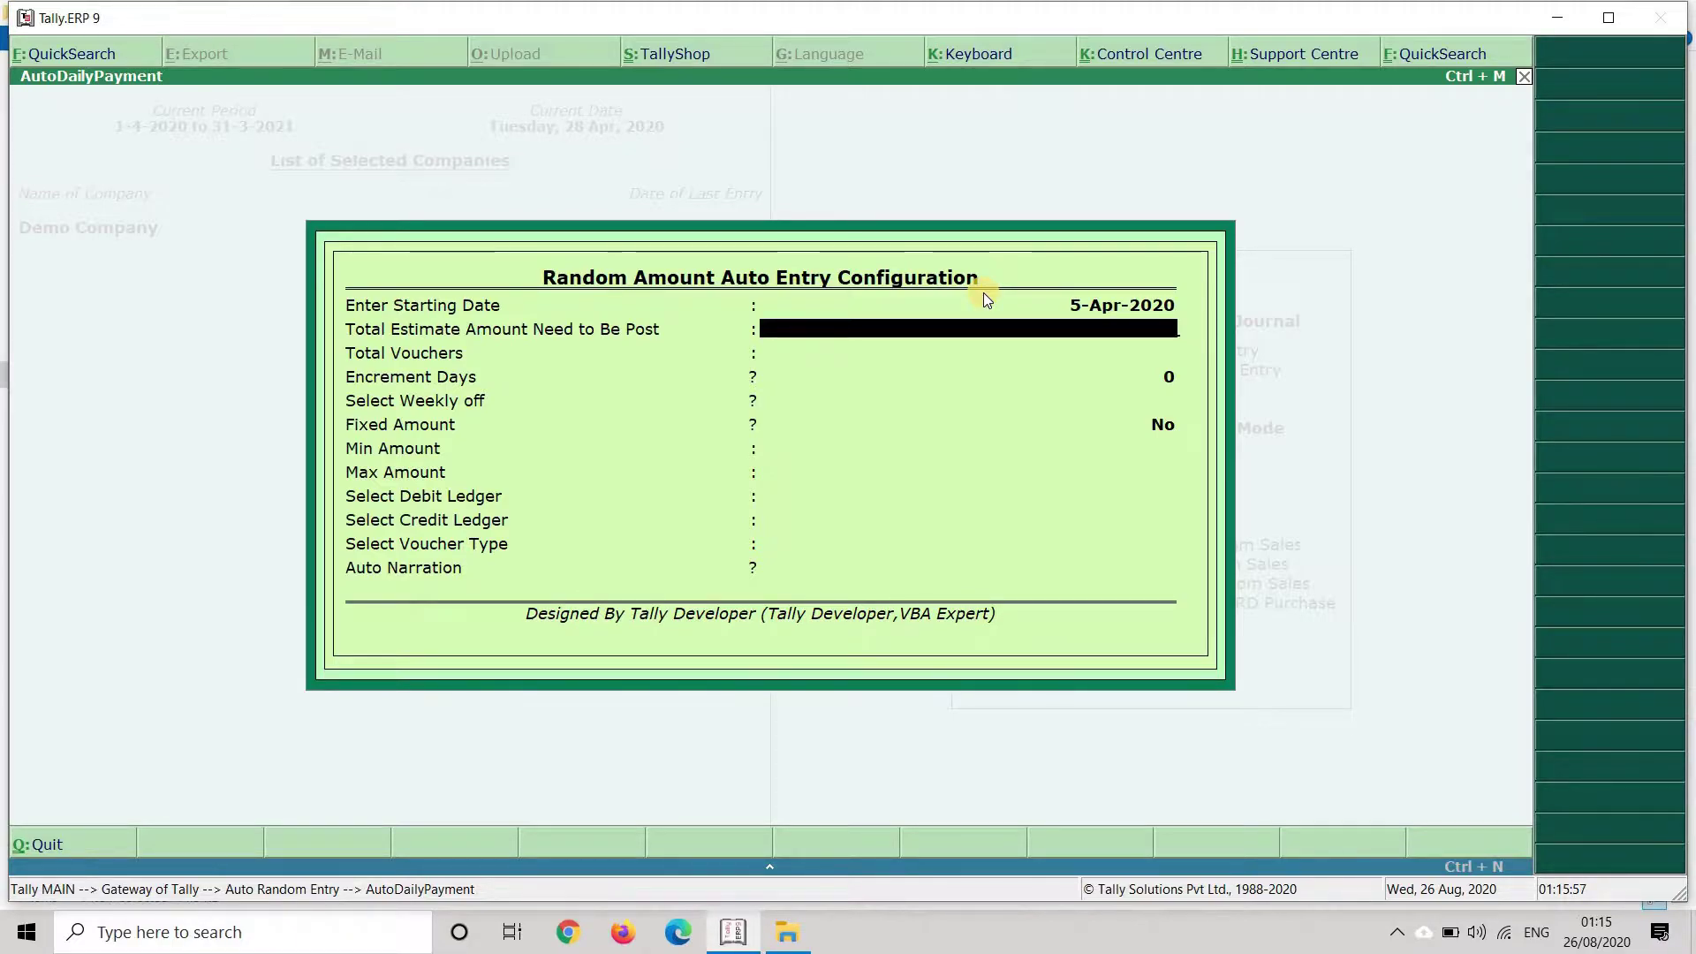
type("36200")
key("Return")
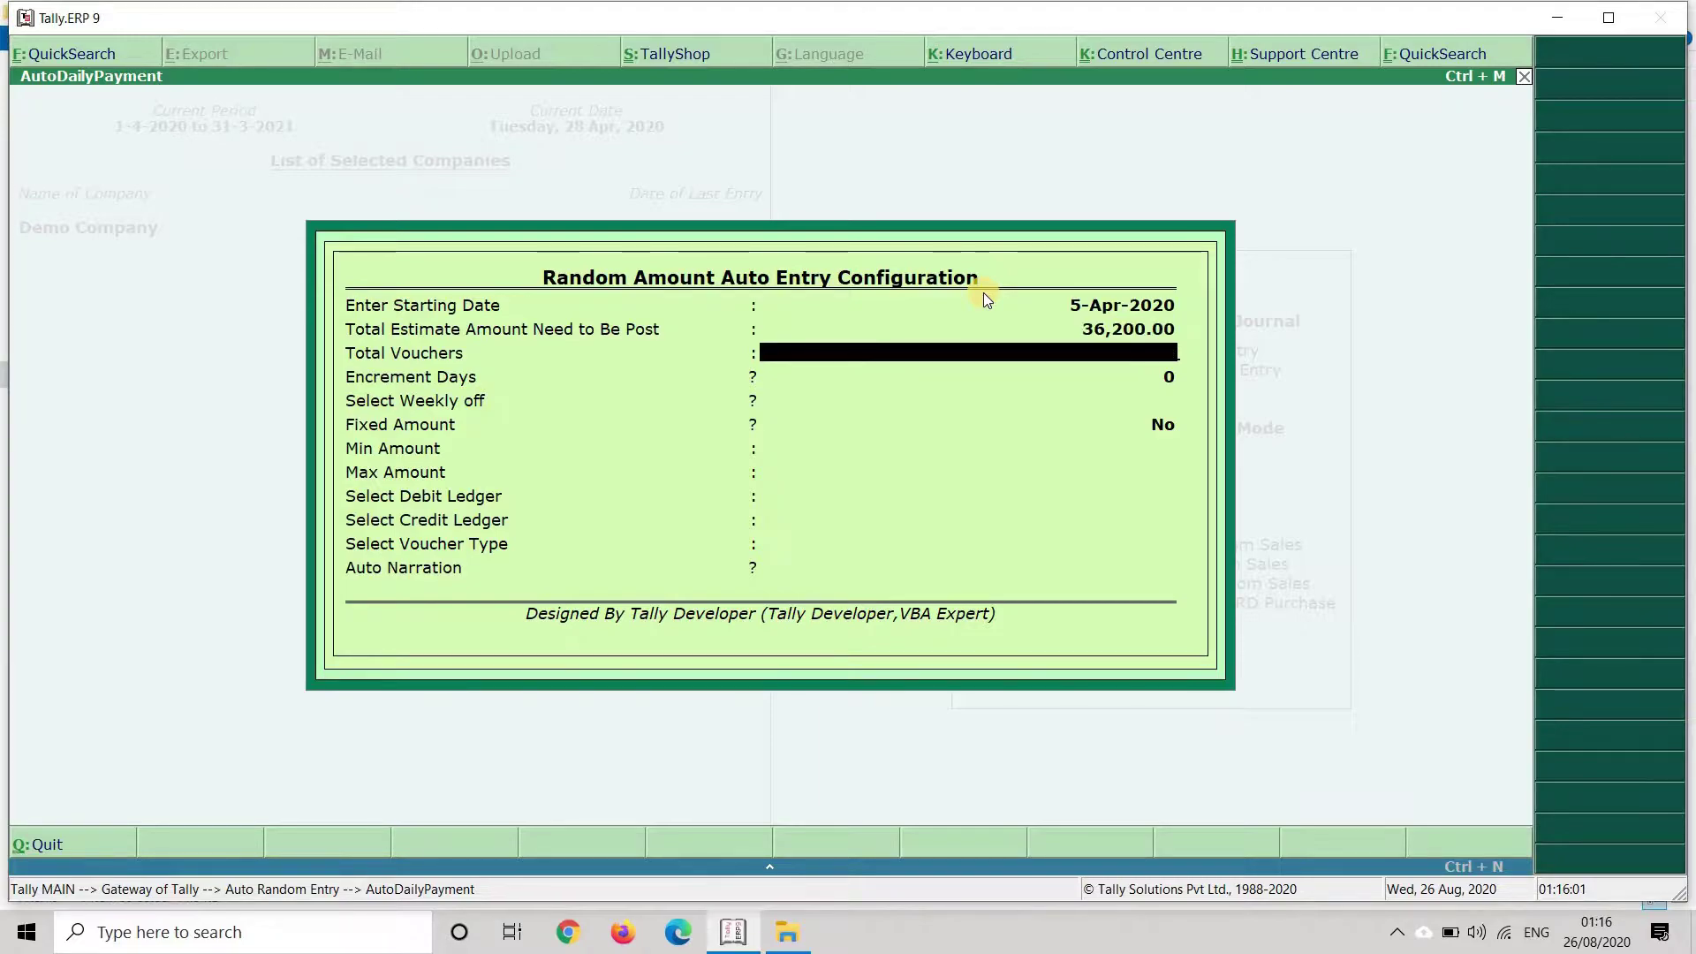
type("365")
key("Return")
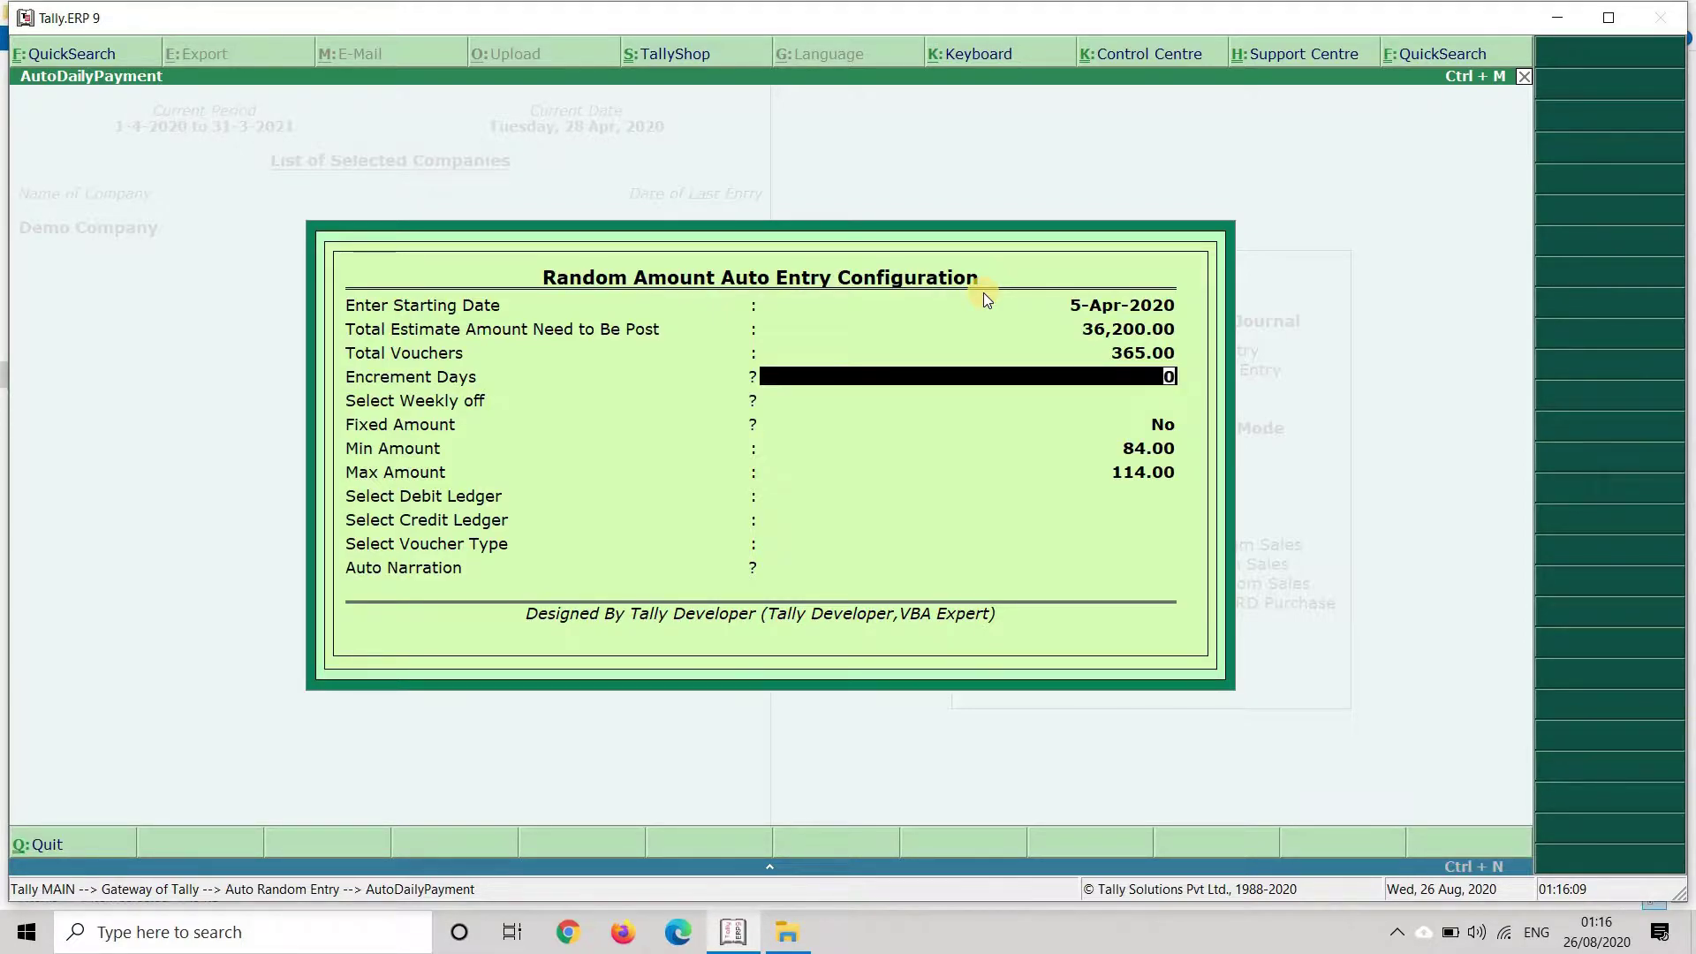
Set the increment days for the automatic entries to 1.
type("1")
key("BackSpace")
key("BackSpace")
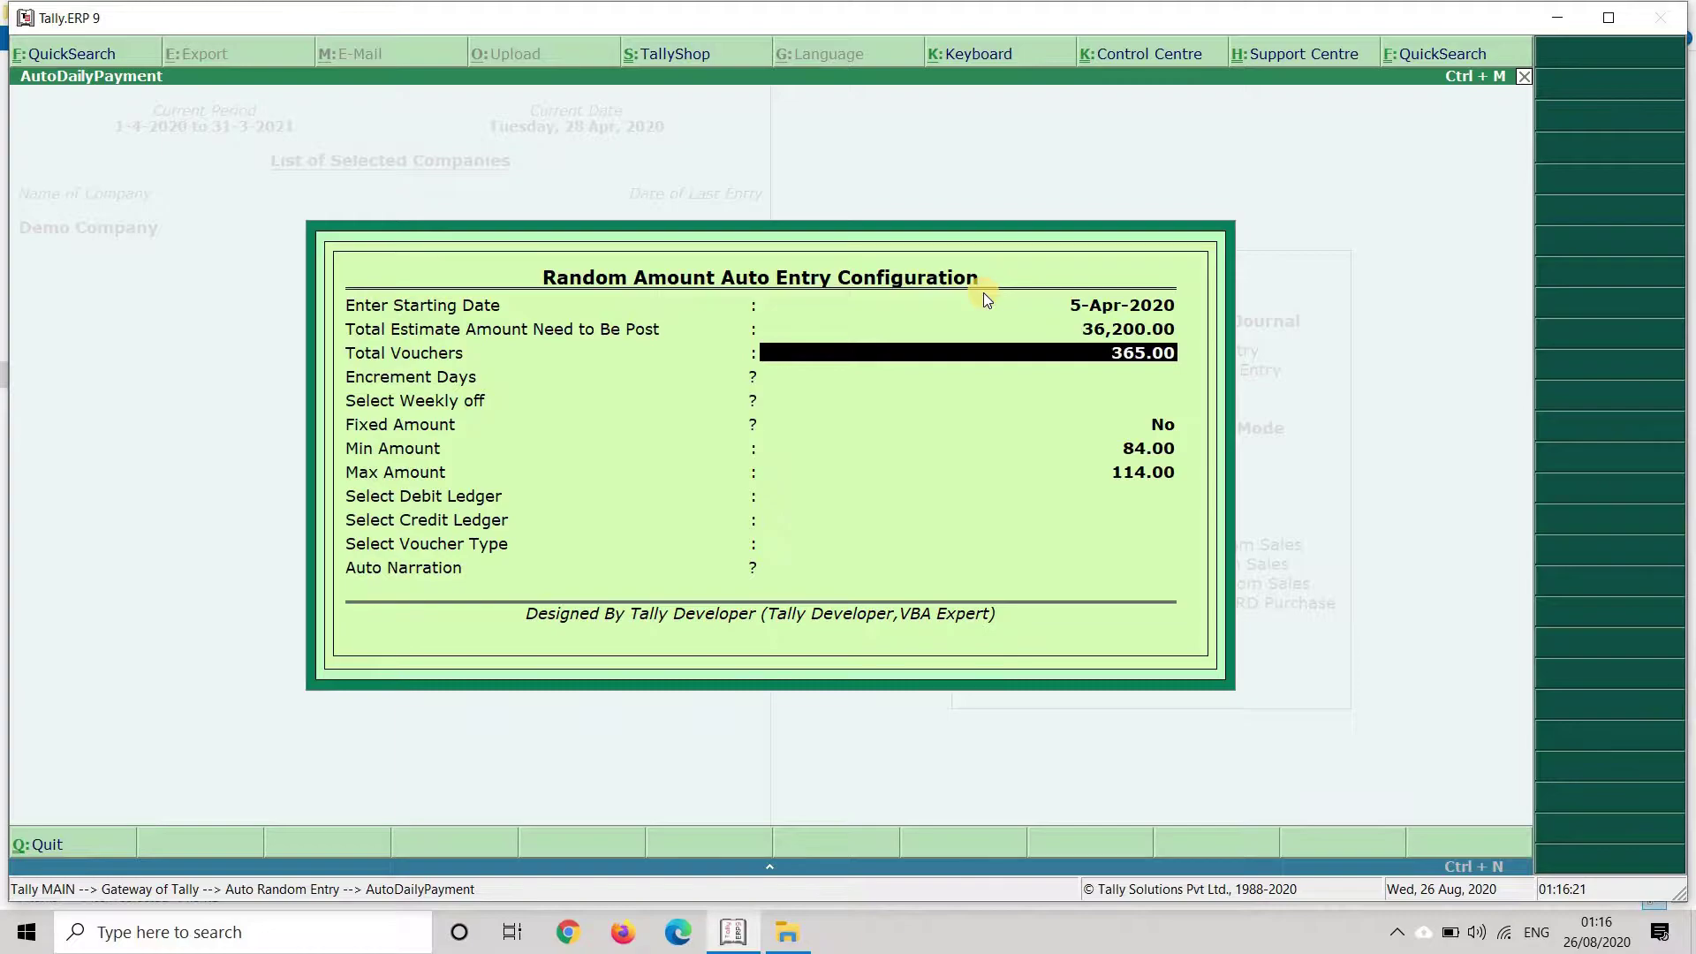
key("Return")
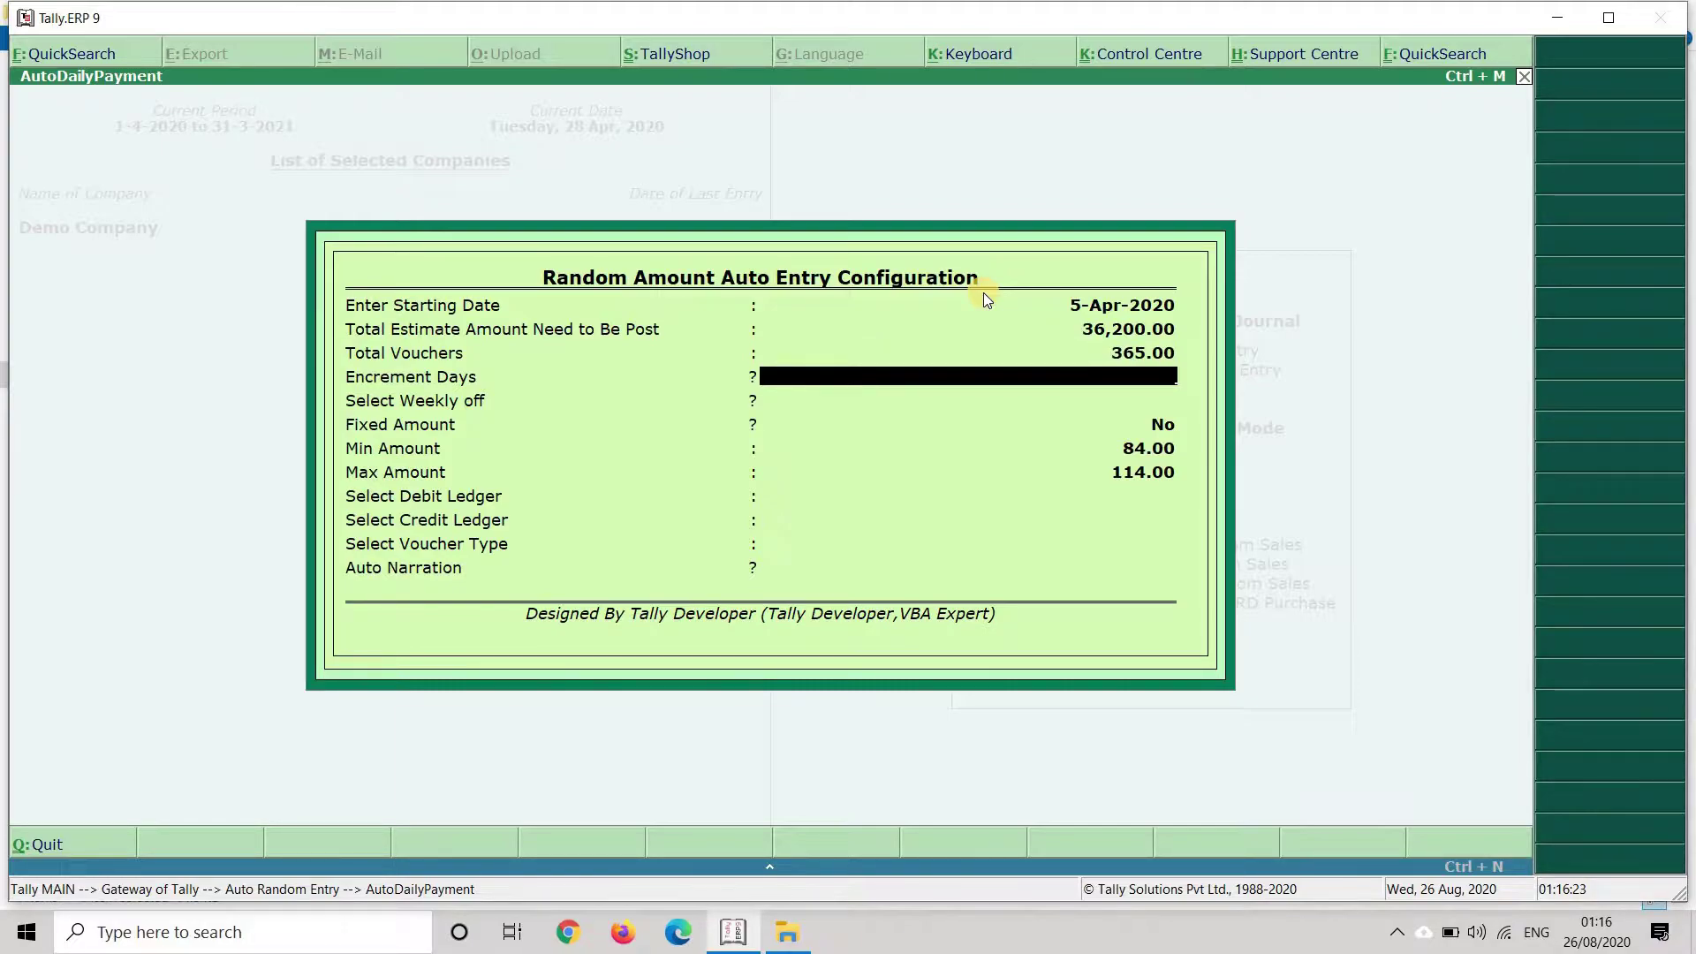
key("Return")
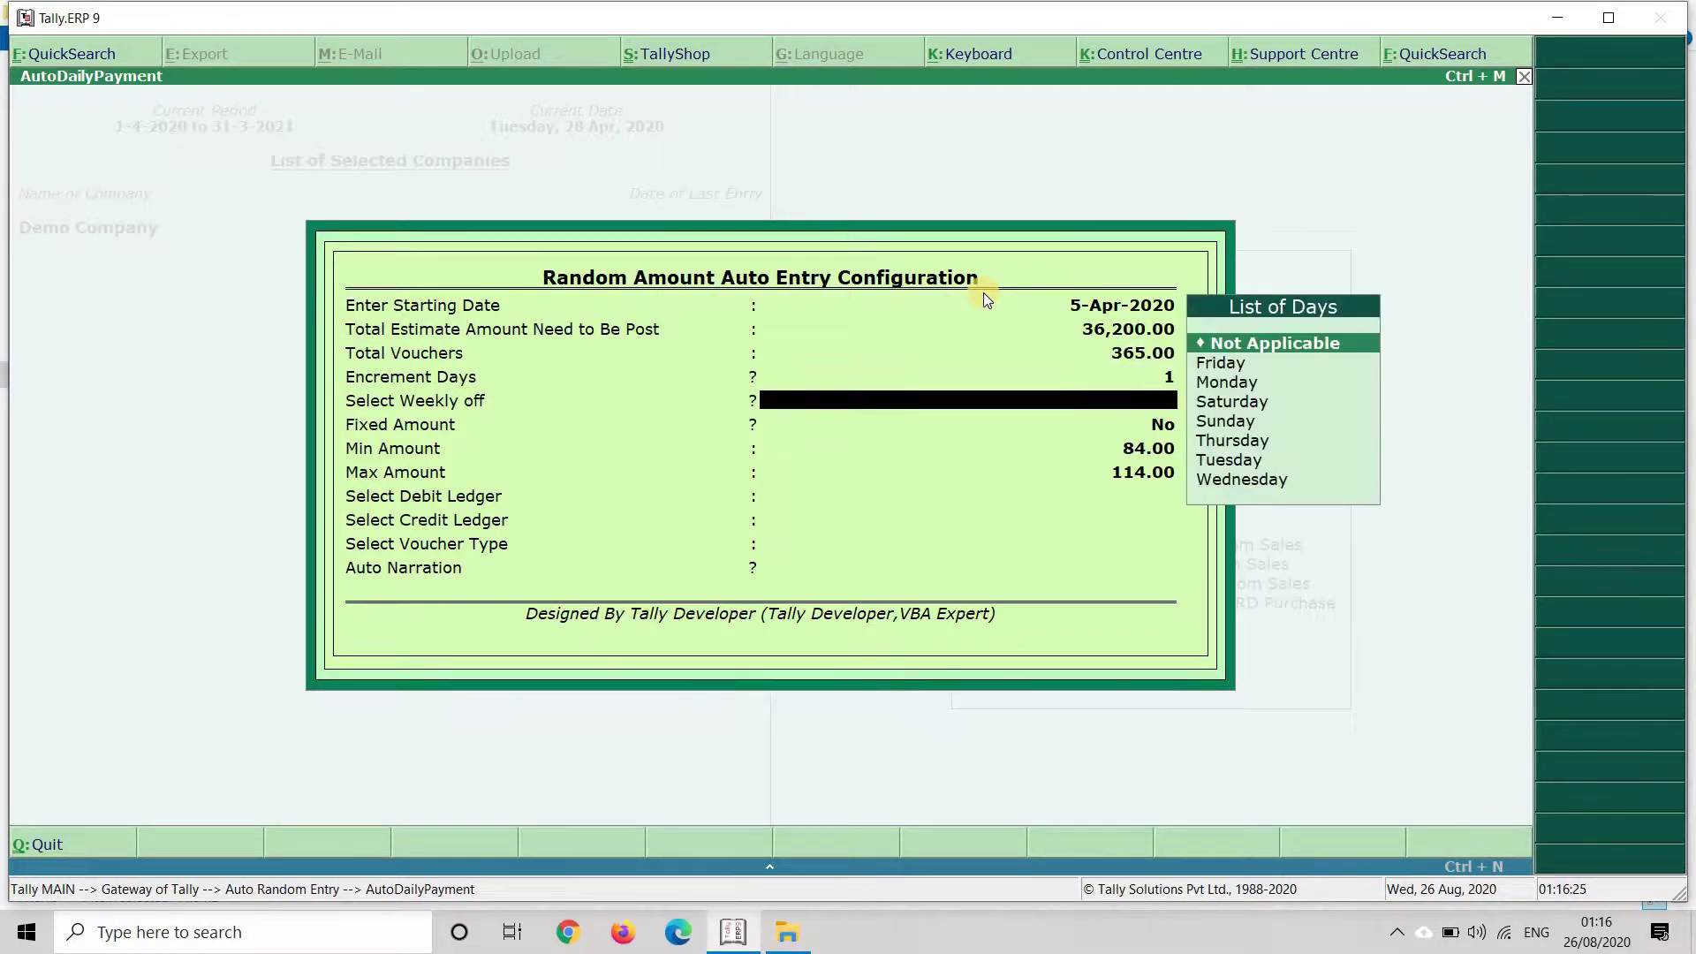
Look through the list of days and set the weekly off to Not Applicable.
key("Down")
key("Down")
key("Down")
key("Down")
key("Down")
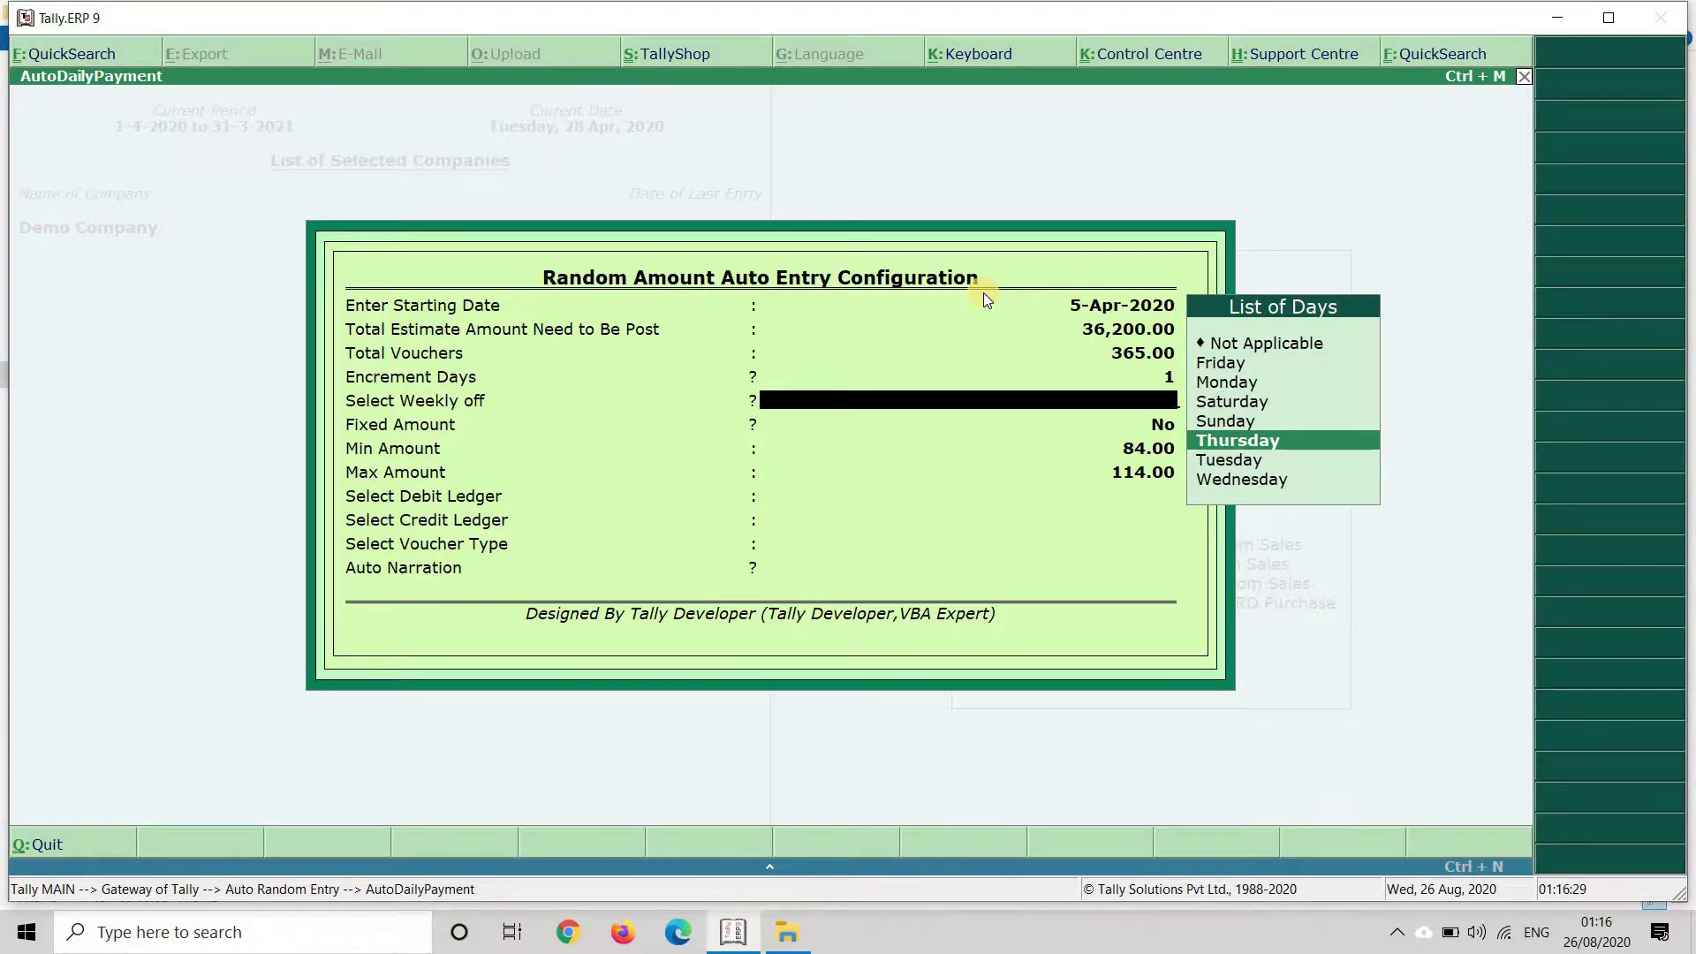
key("Up")
key("Up")
key("Up")
key("Up")
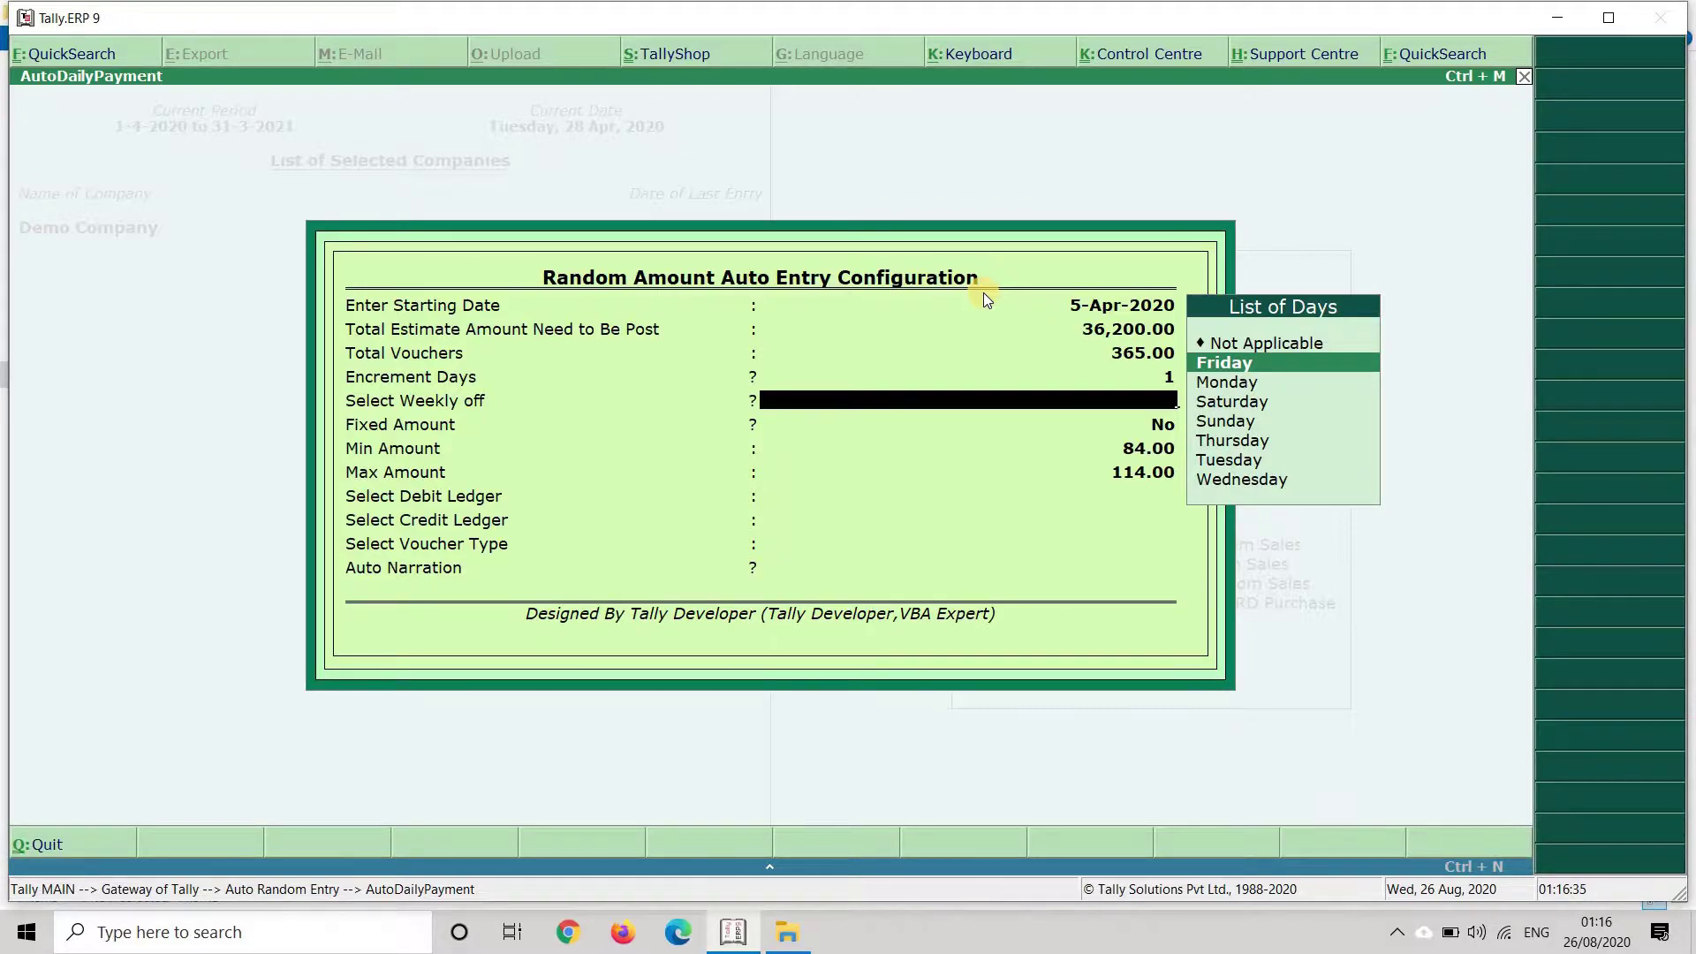
key("Up")
key("Return")
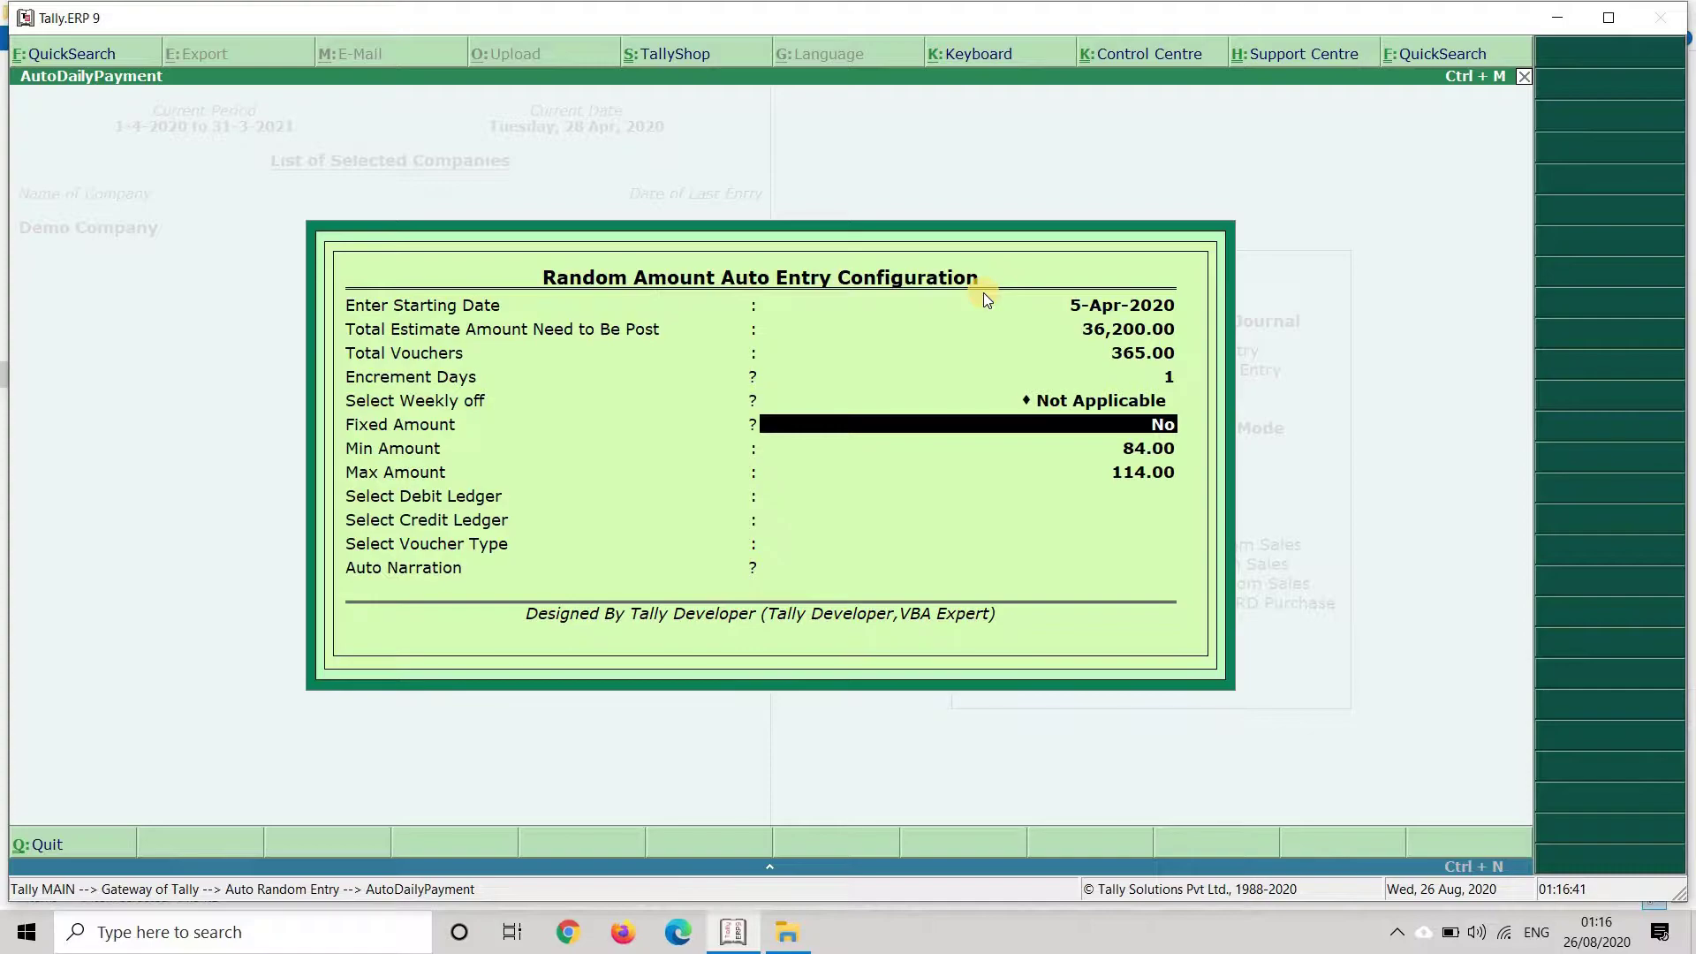
Try Fixed Amount as Yes, set it back to No, and accept the suggested minimum and maximum amounts.
type("y")
key("Return")
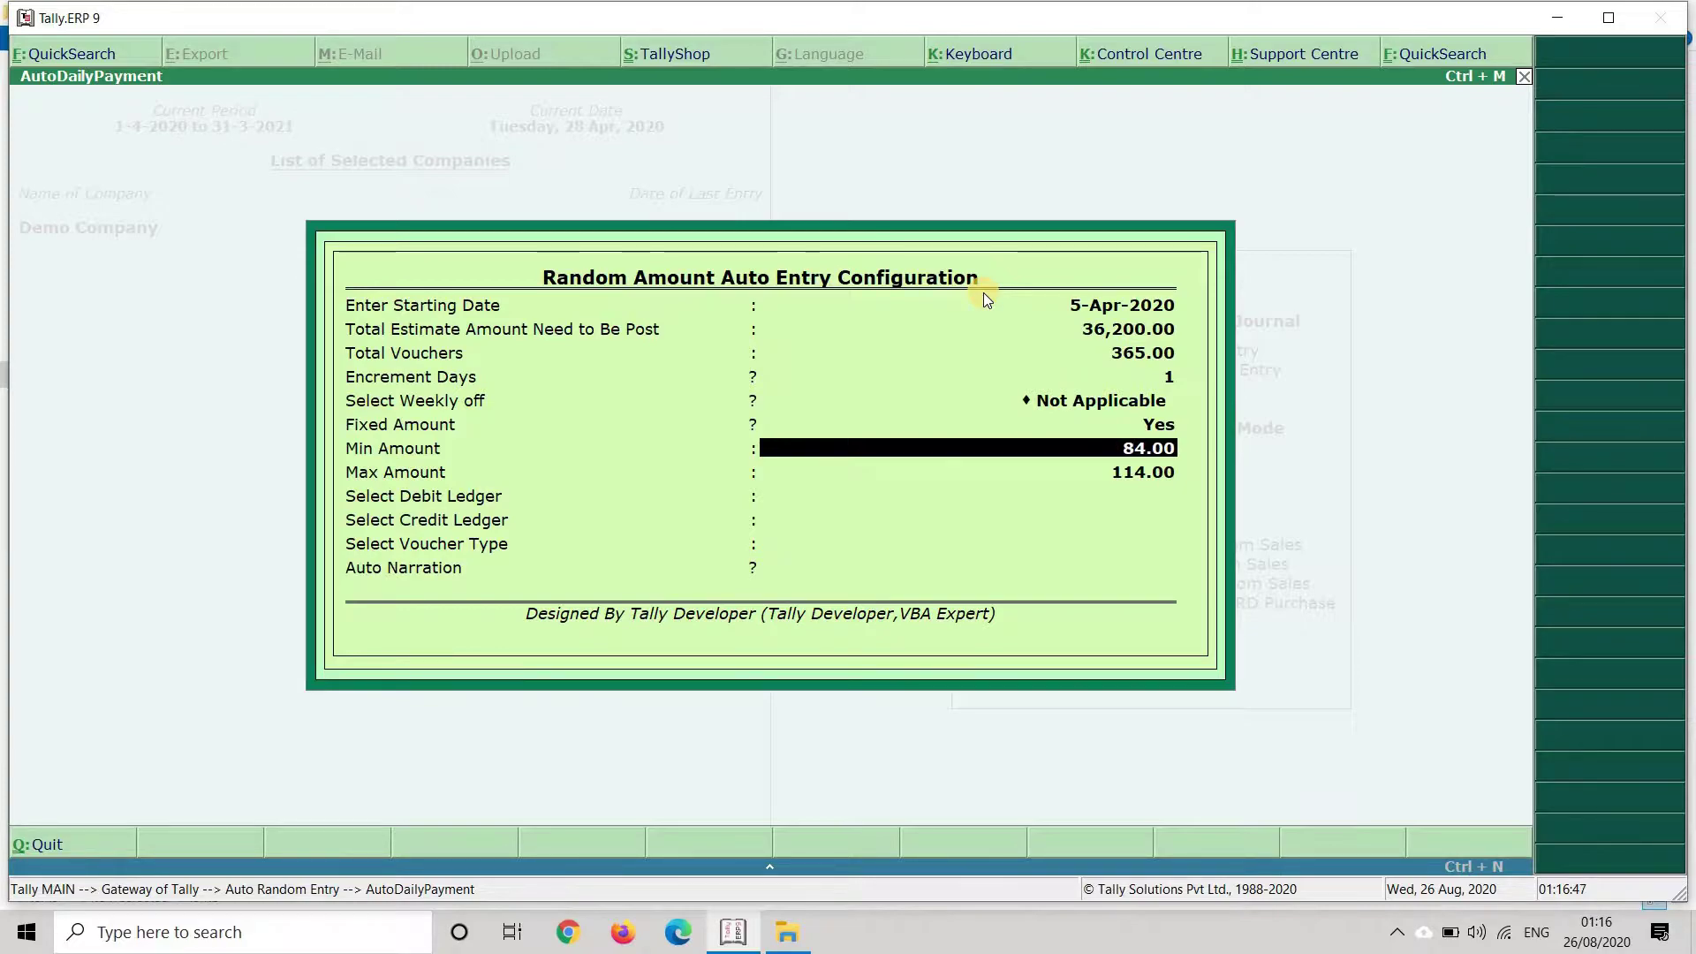
key("Up")
type("n")
key("Return")
key("Return")
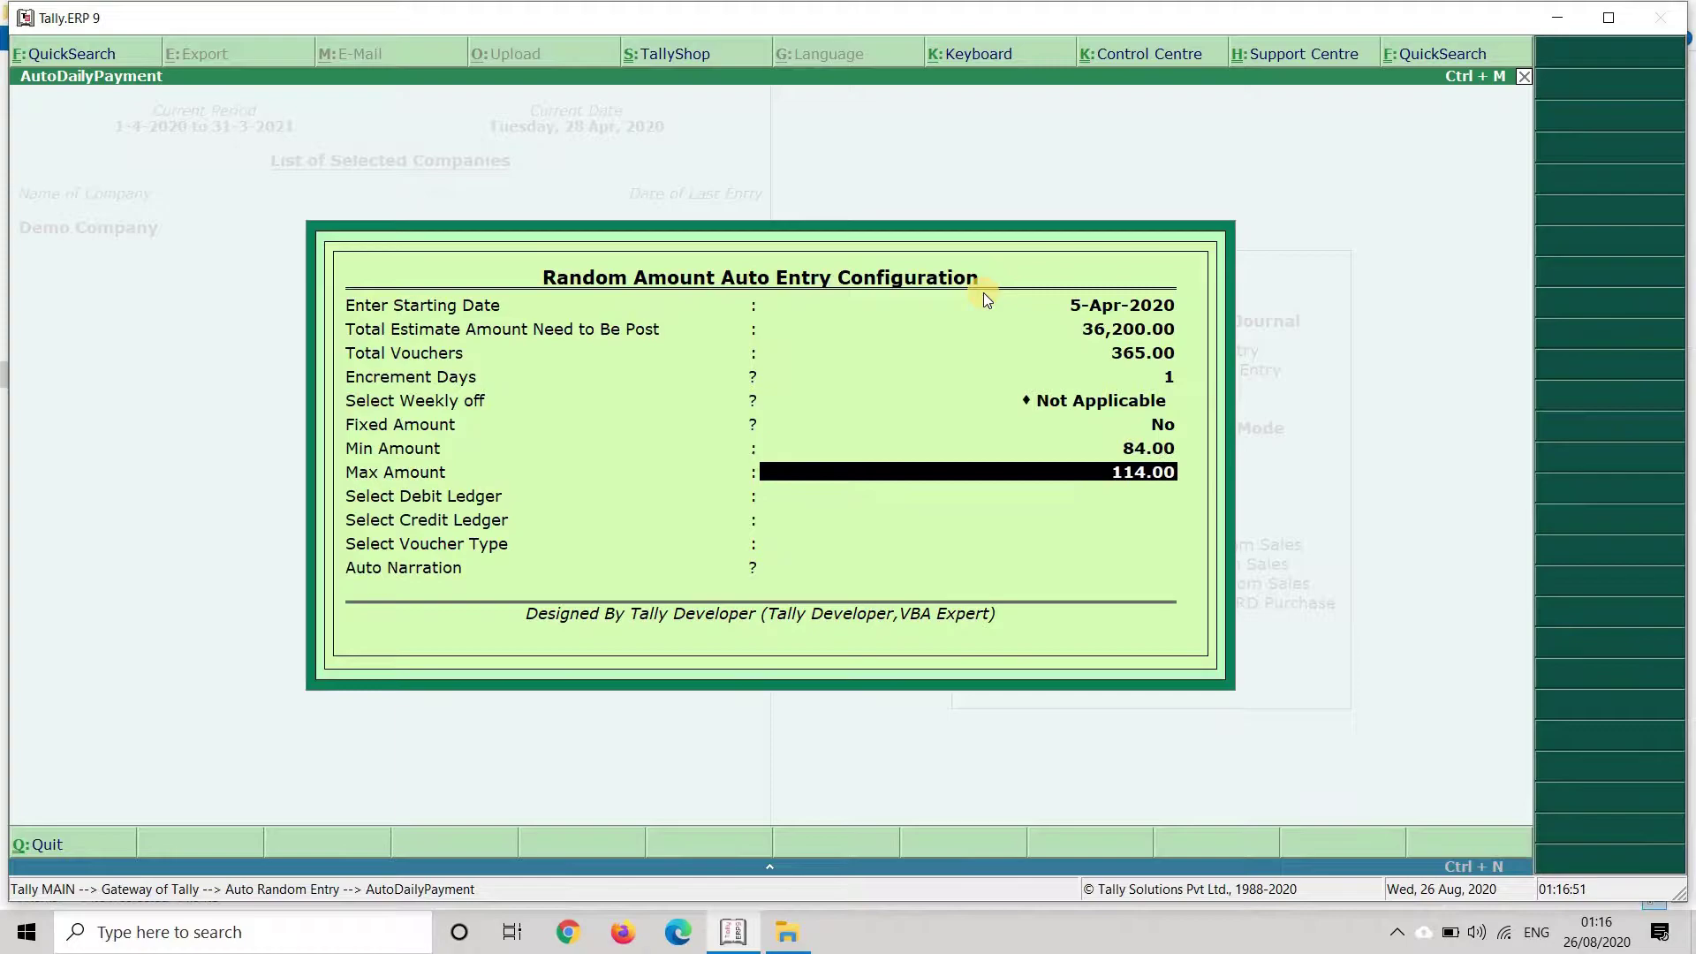
key("Return")
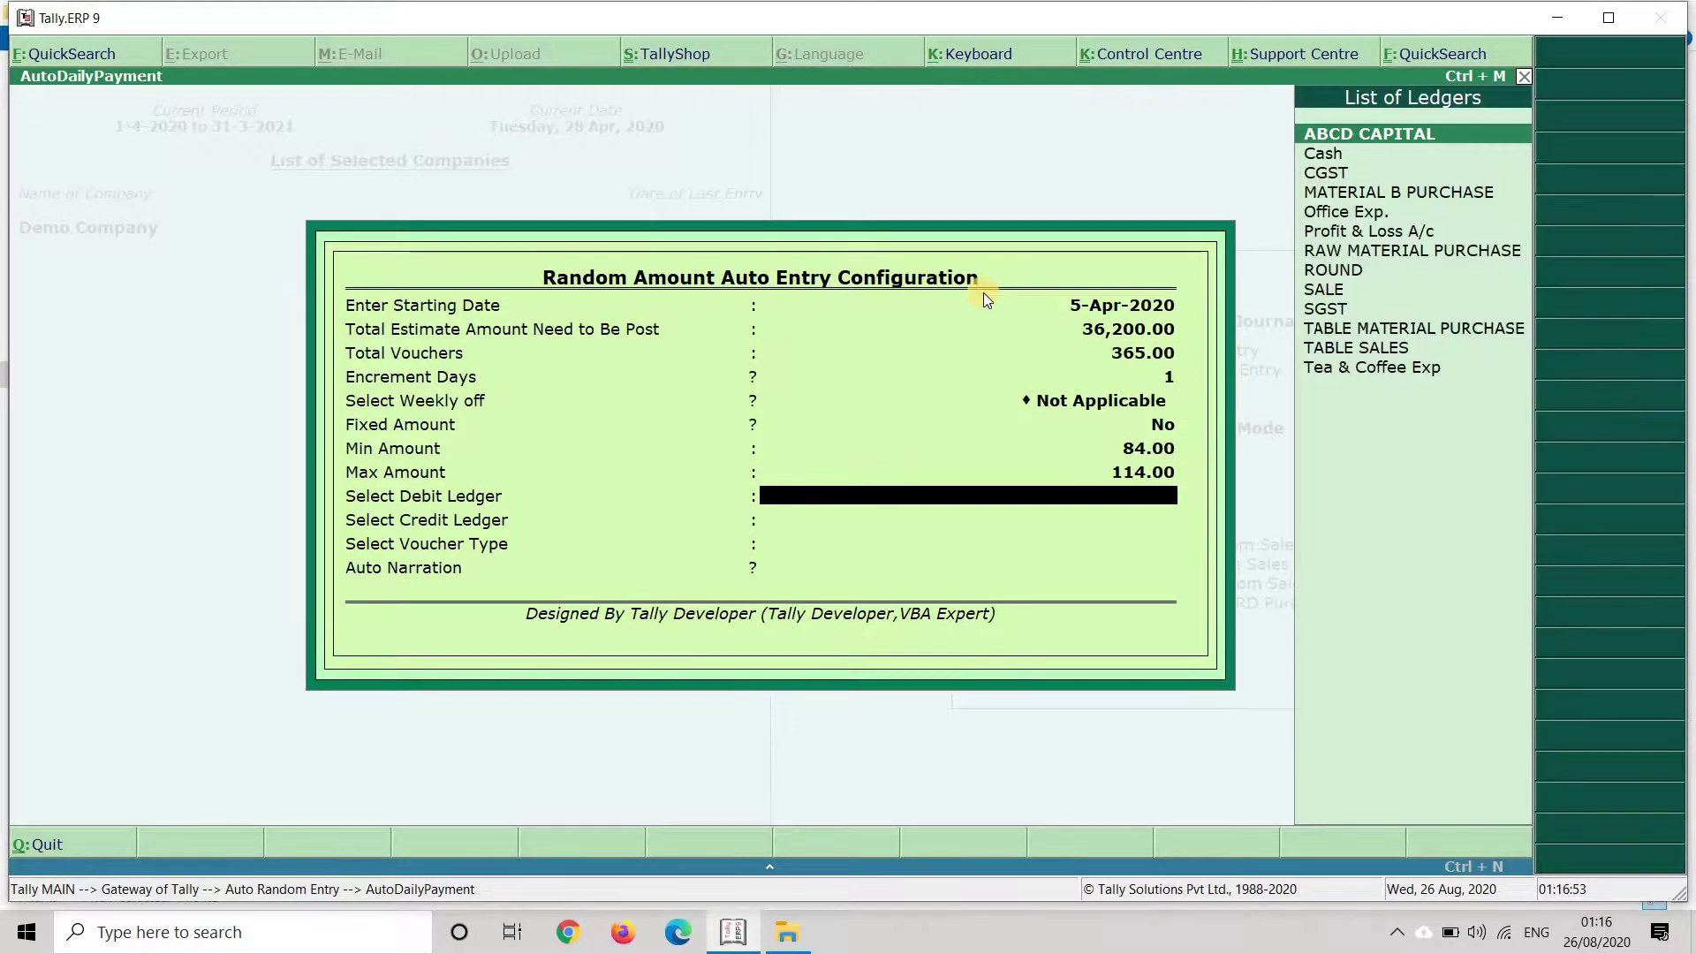
Set the debit ledger to Tea & Coffee Exp, the credit ledger to Cash and the voucher type to Payment.
type("TEA")
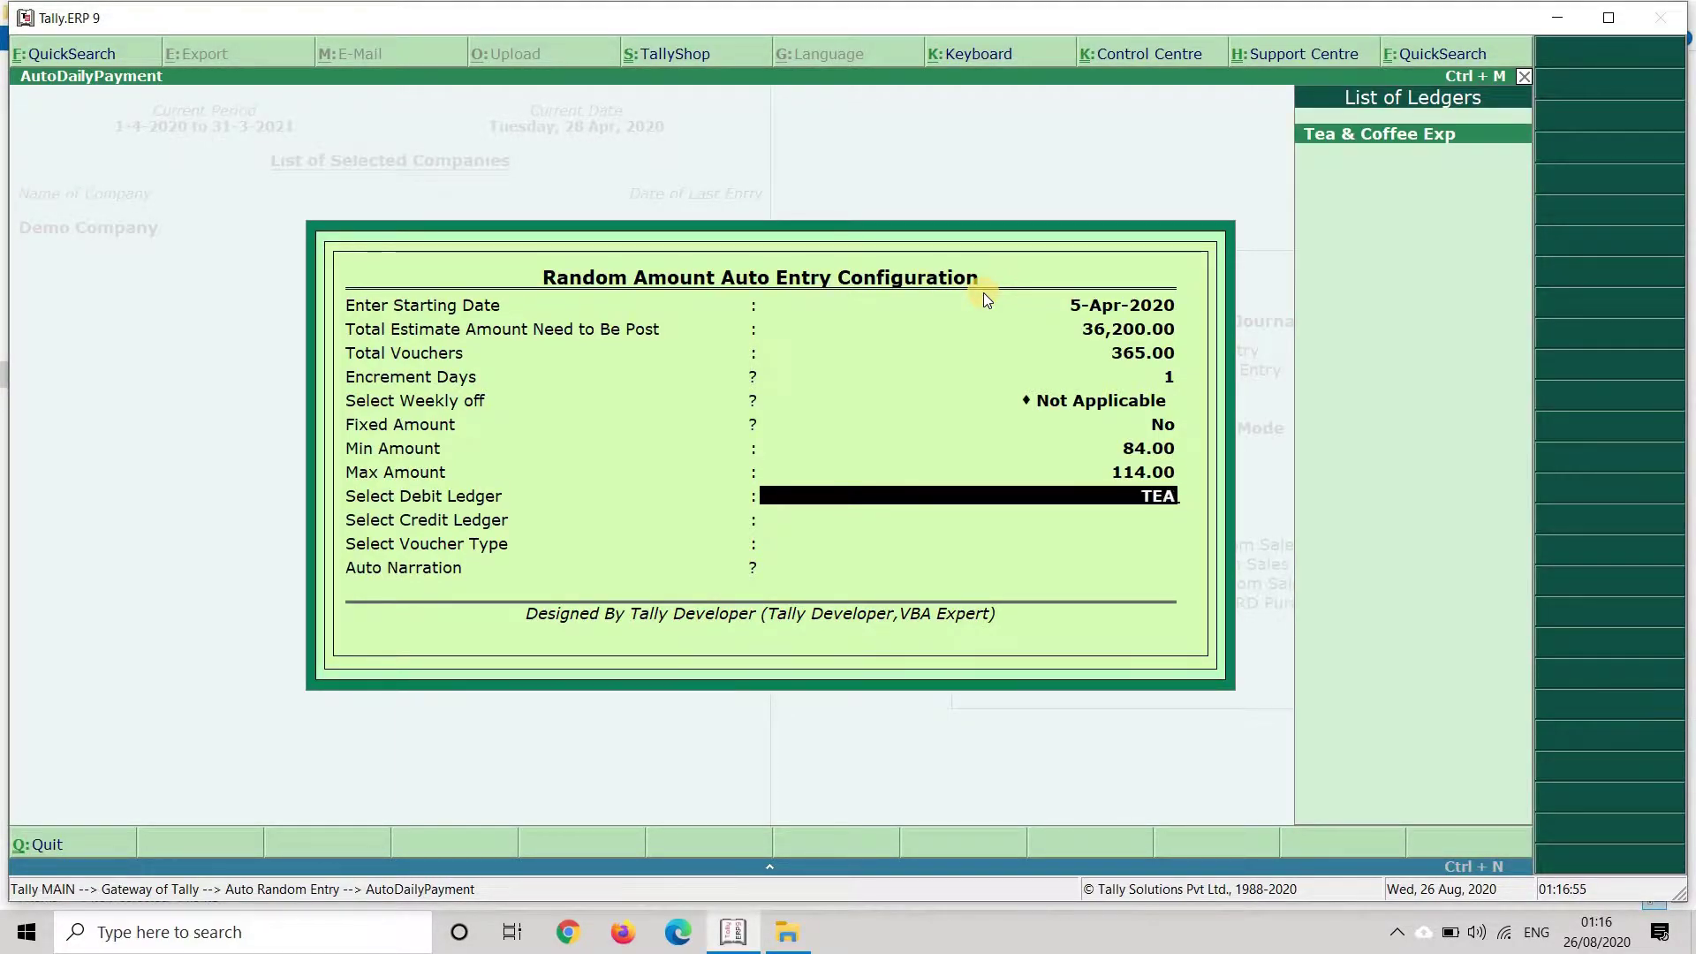
key("Return")
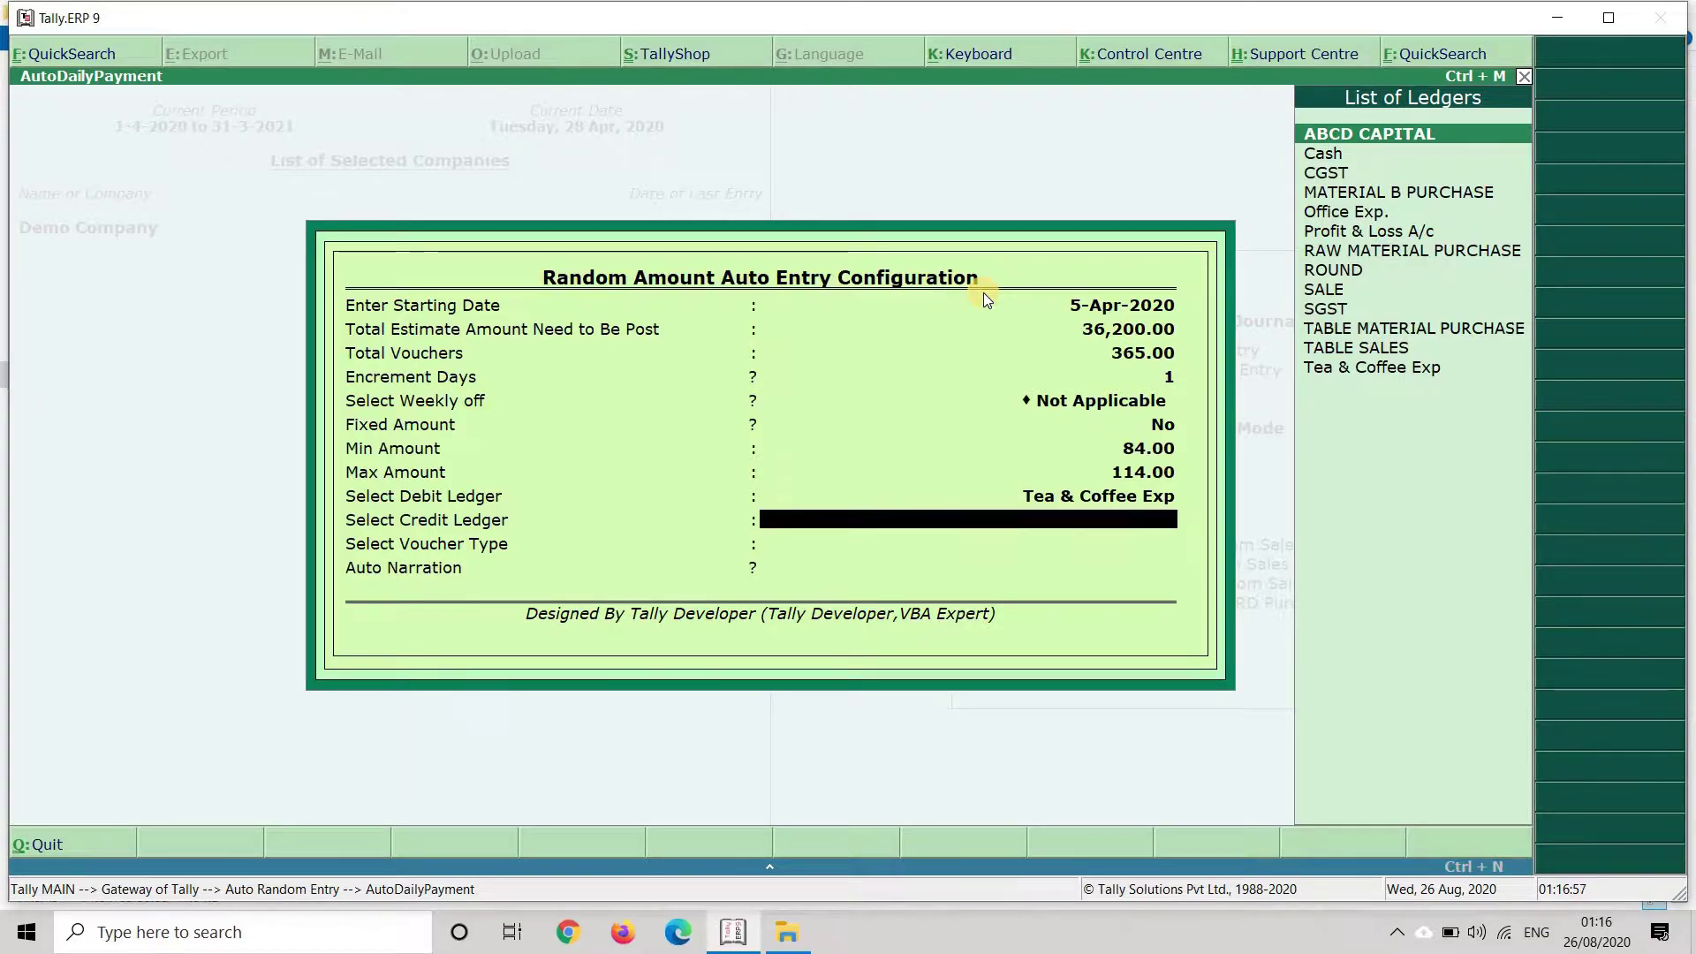
type("CASH")
key("Return")
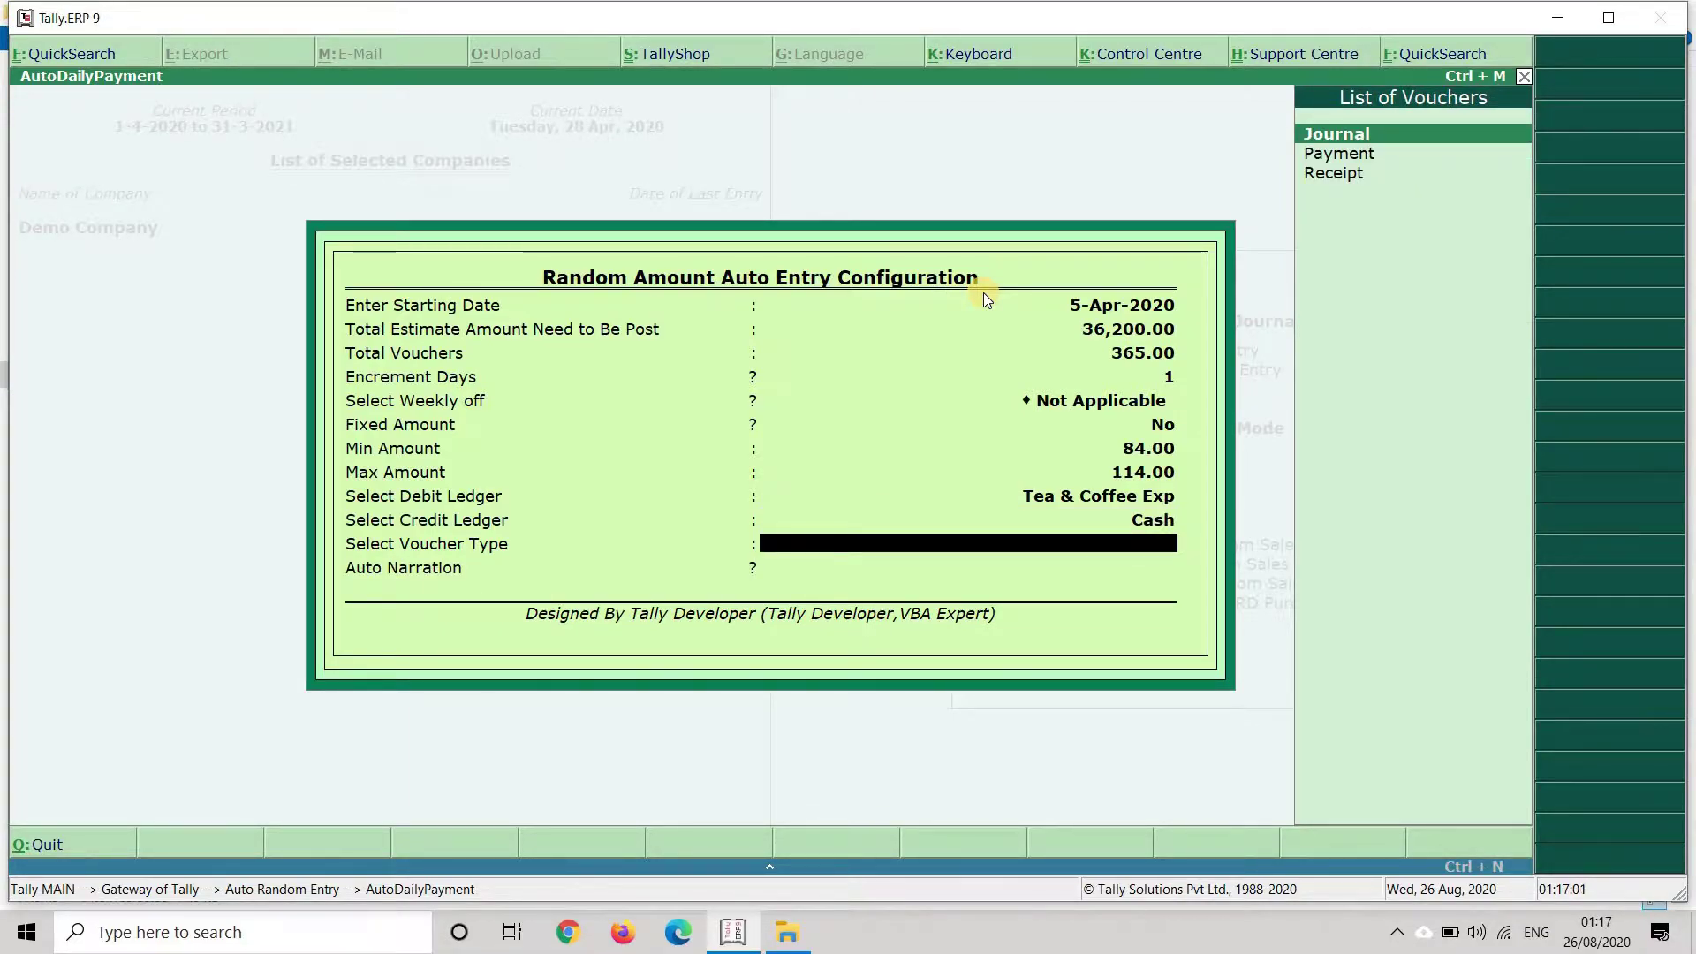
key("Down")
key("Return")
Enter the auto narration "BEING TEA AND COFFEE EXP FOR THE DAY" and generate the vouchers.
type("BEING TEA AND")
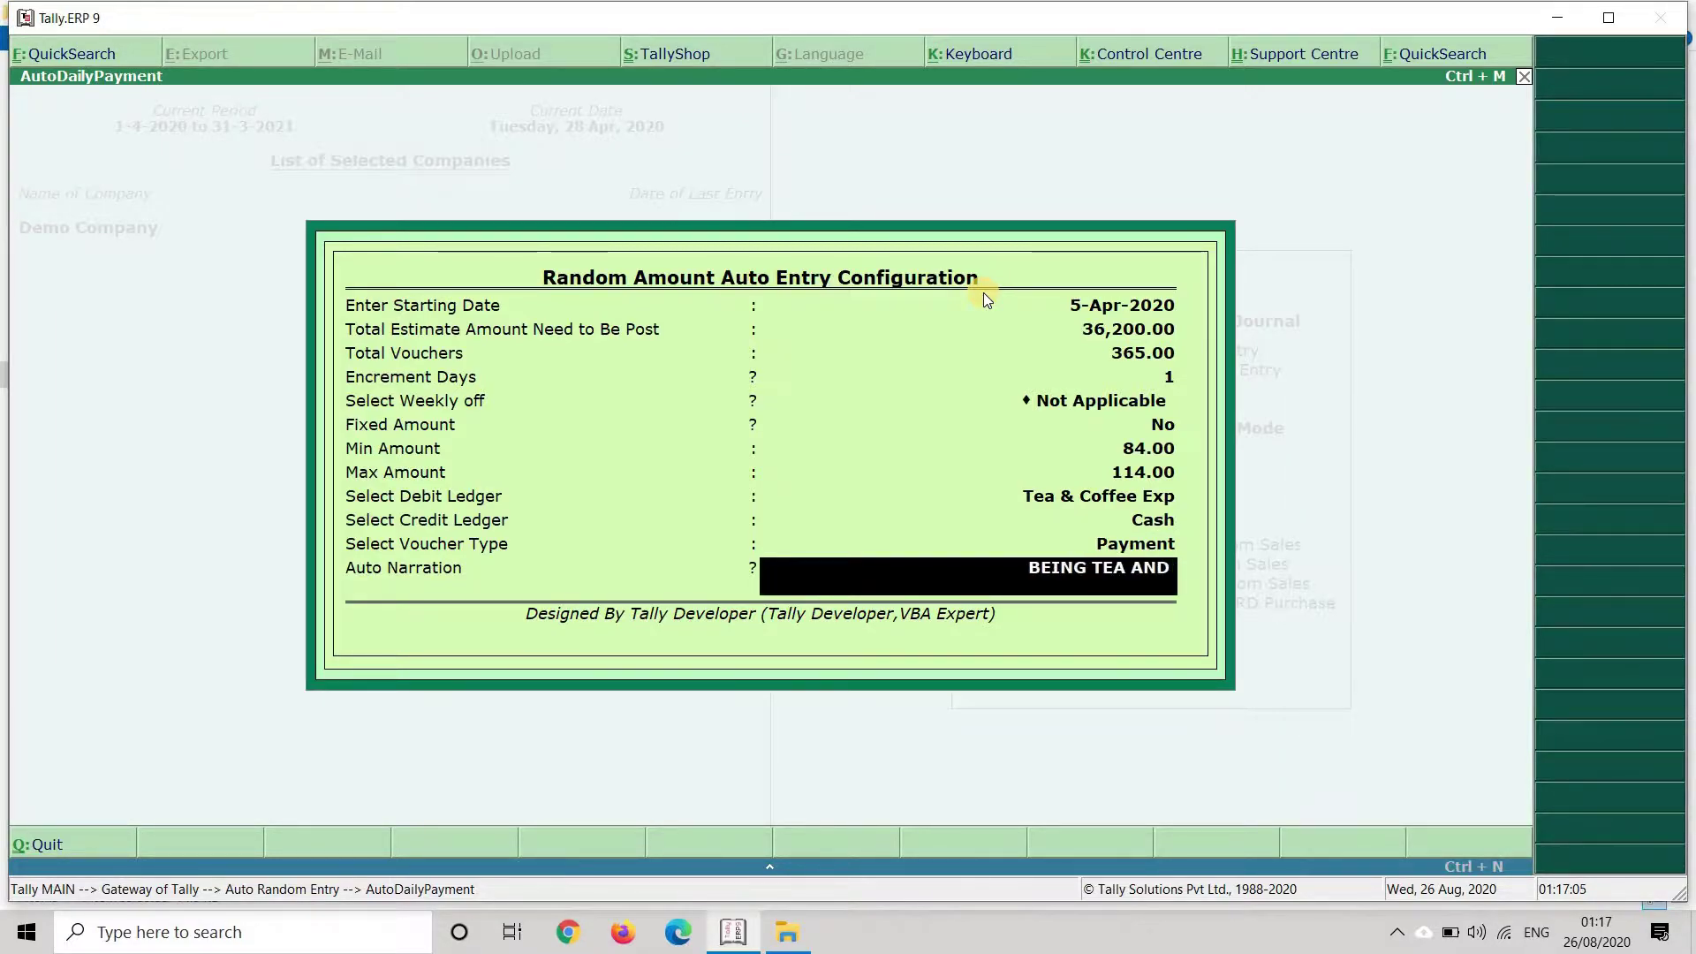
type(" COFFEE EXP FO")
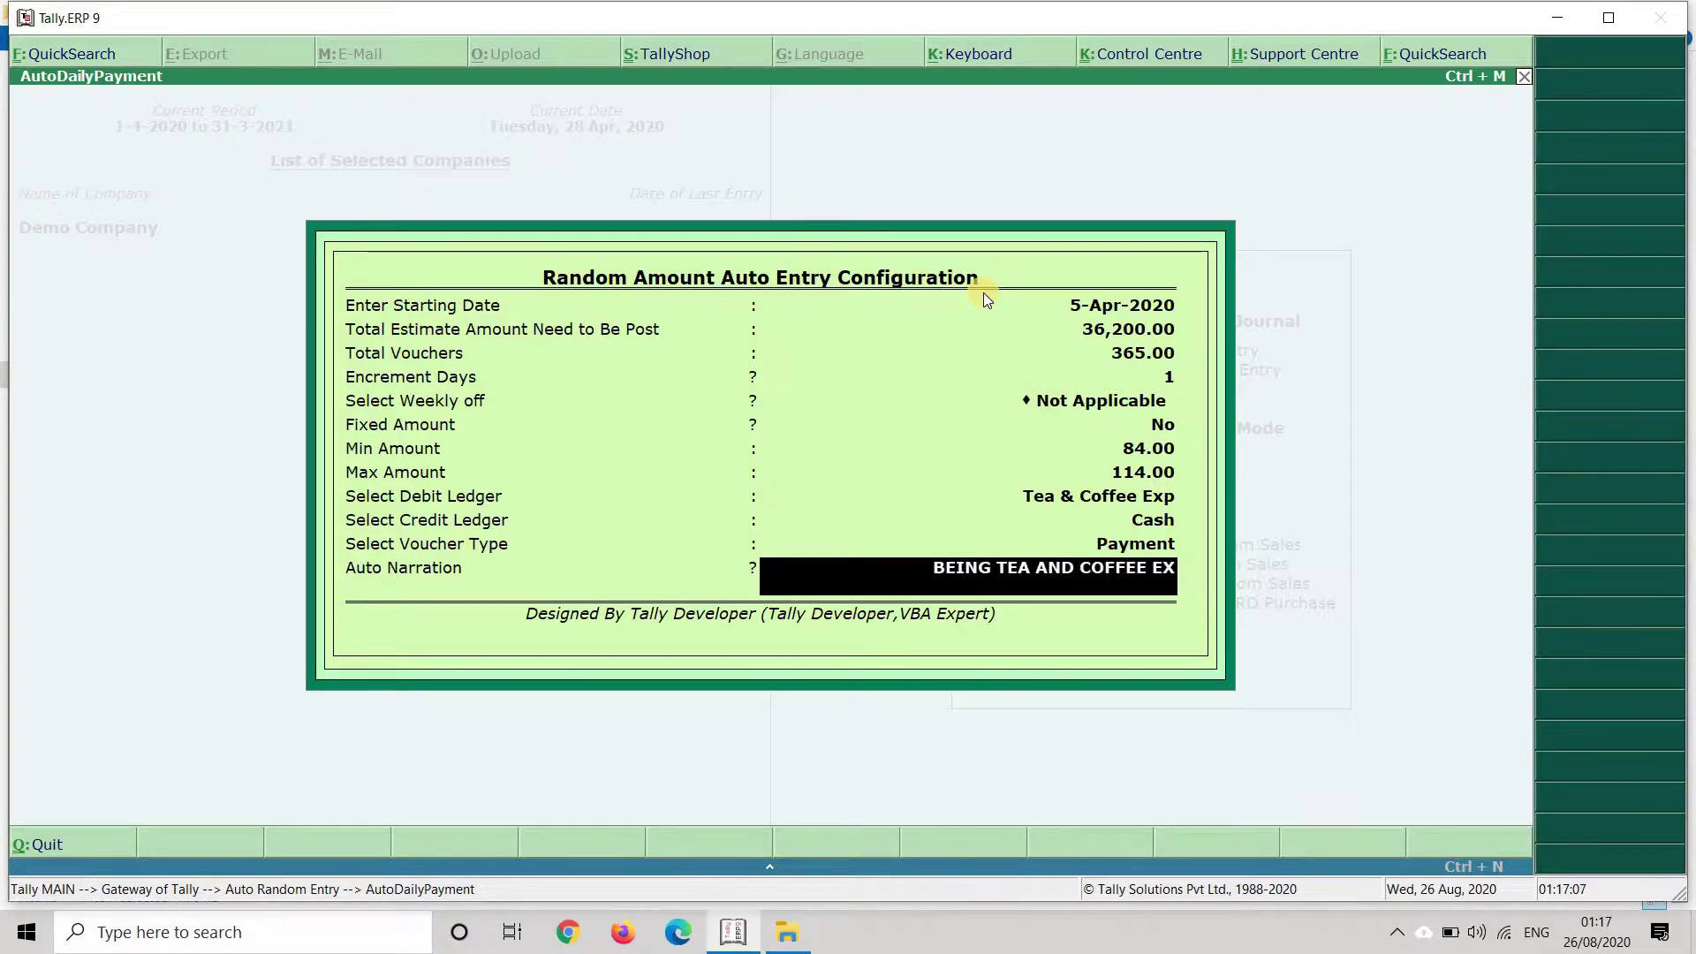
type("DAY")
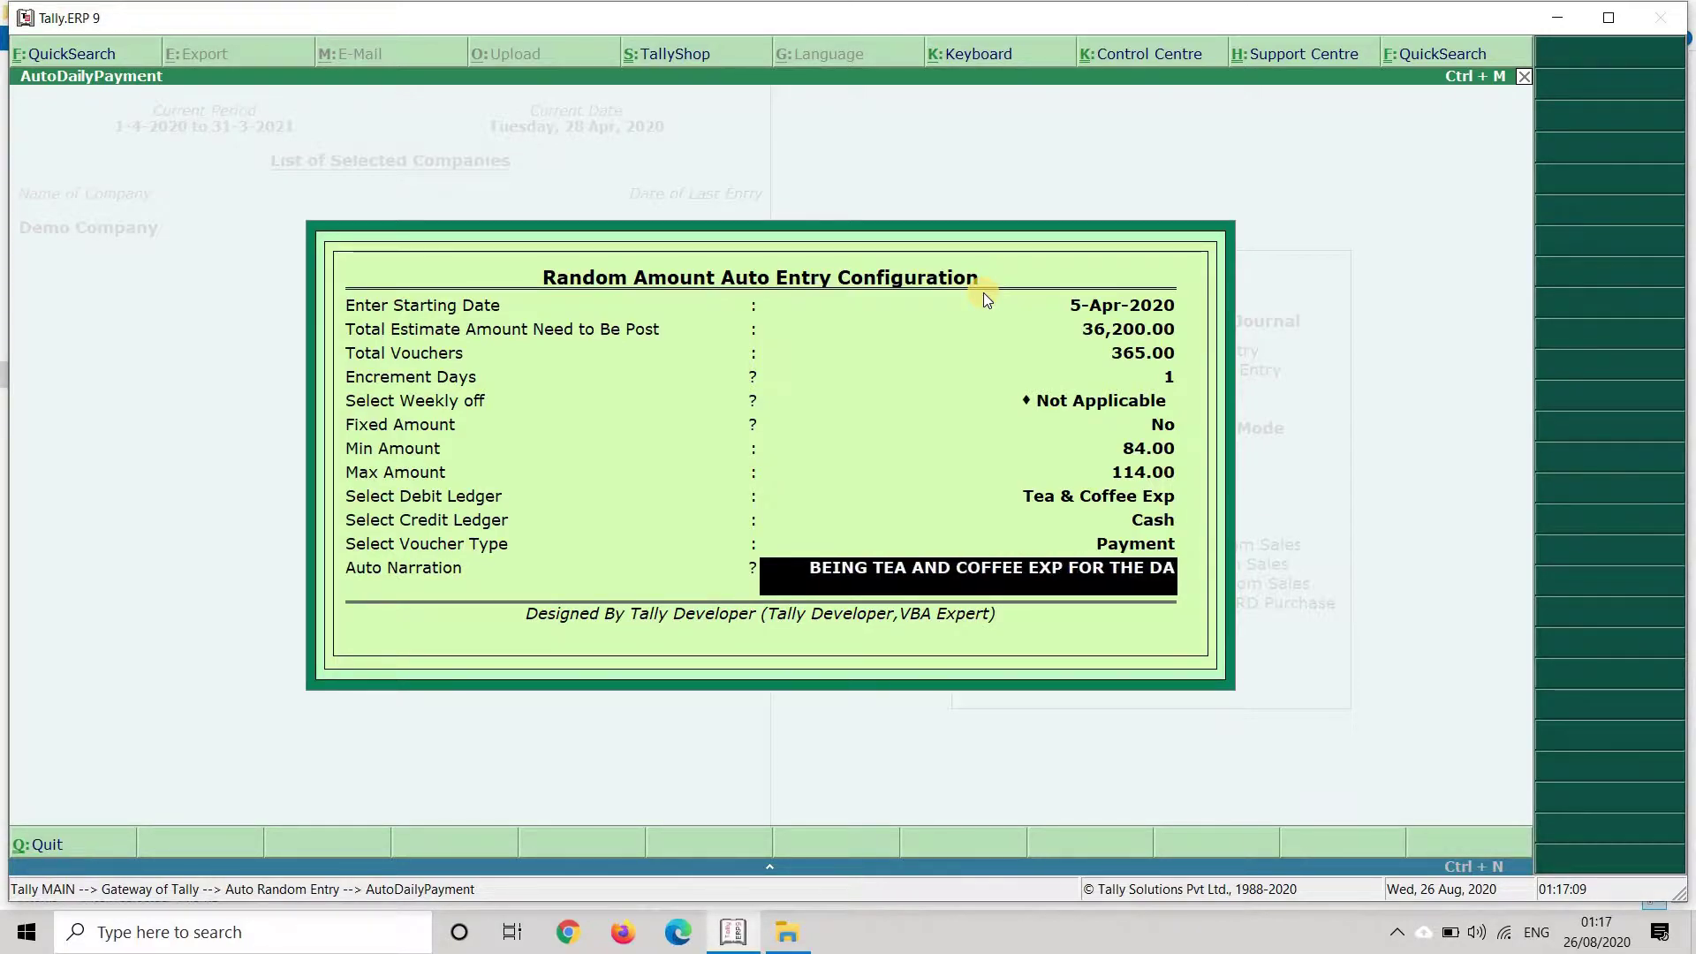
key("Return")
key("Return")
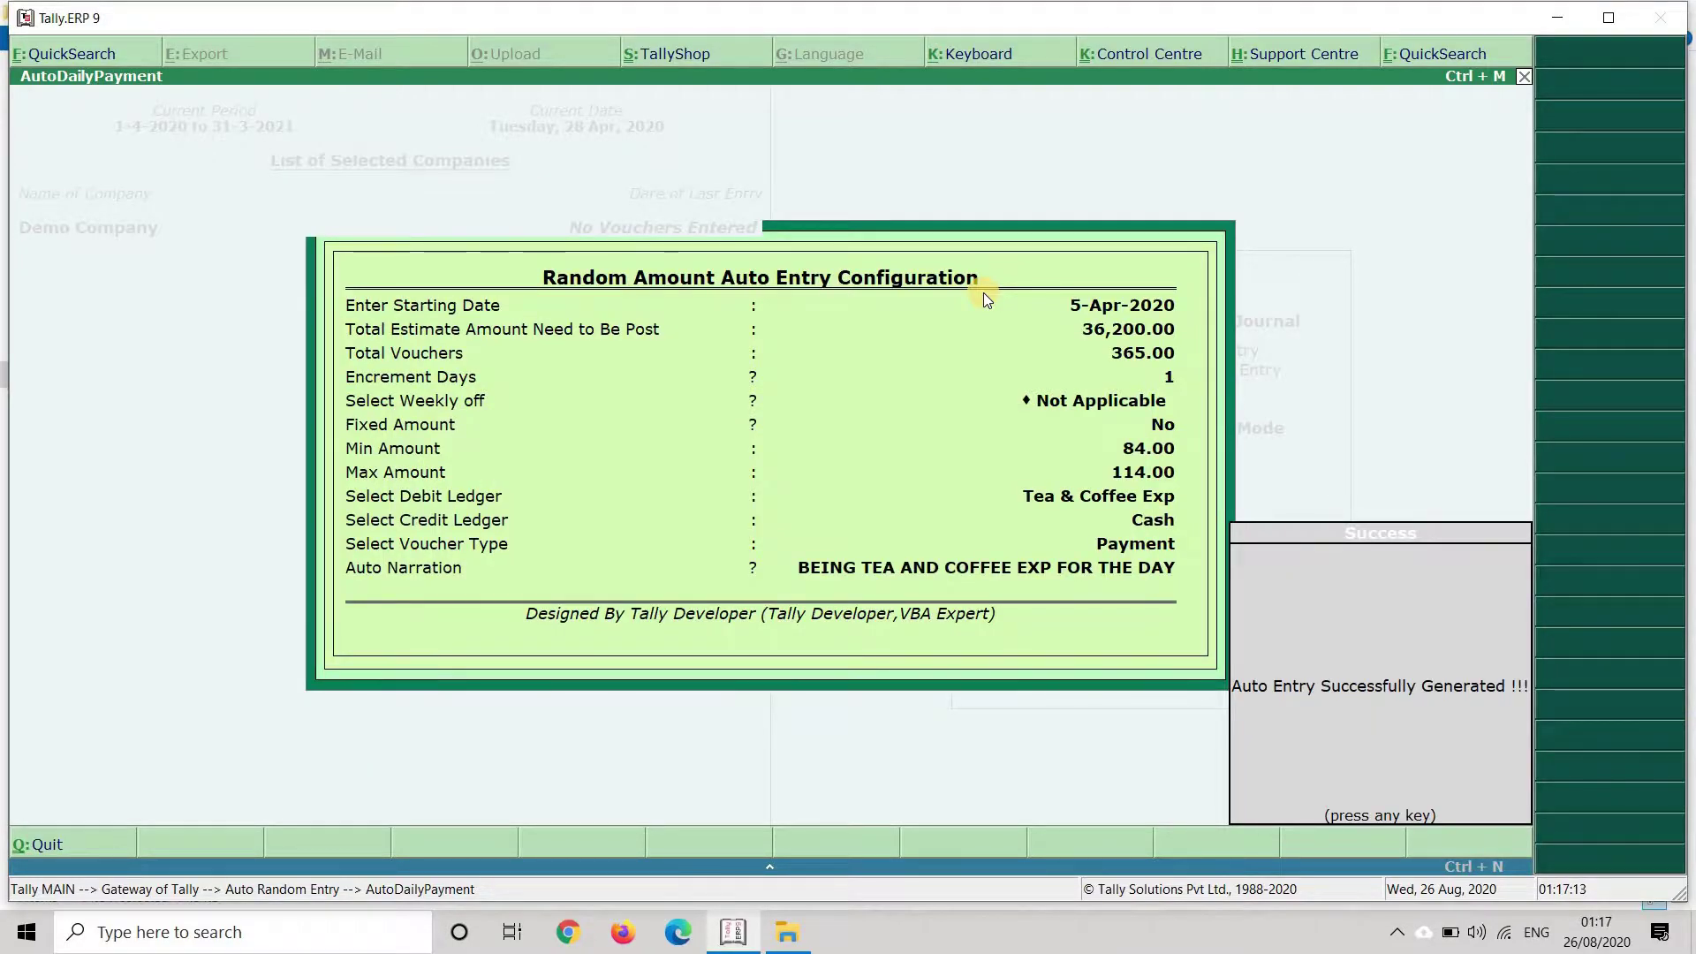
key("Return")
Display the ledger vouchers of the Tea & Coffee Exp account.
type("d")
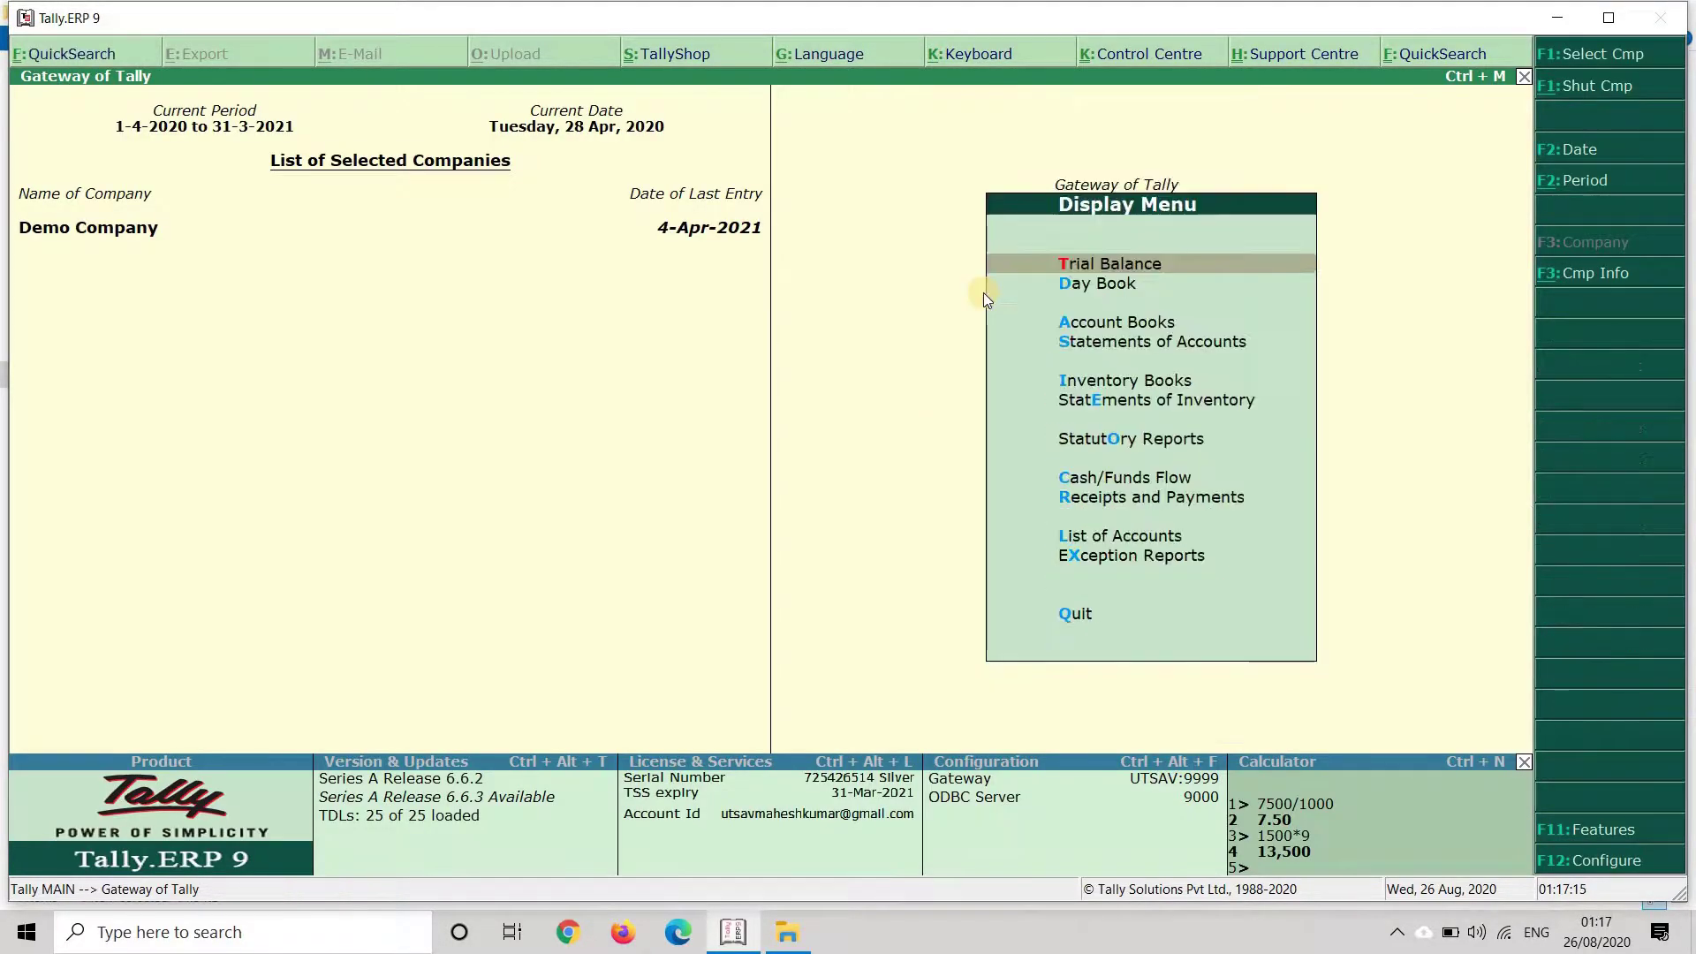
type("alTEA")
key("Return")
Examine the dates, narrations and debit amounts of the March 2021 Tea & Coffee Exp vouchers.
key("Down")
key("Down")
key("Down")
key("Down")
key("Down")
key("Down")
key("Down")
key("Down")
key("Down")
key("Down")
key("Down")
key("Down")
key("Down")
key("Down")
key("Down")
key("Down")
key("Down")
key("Down")
key("Down")
key("Down")
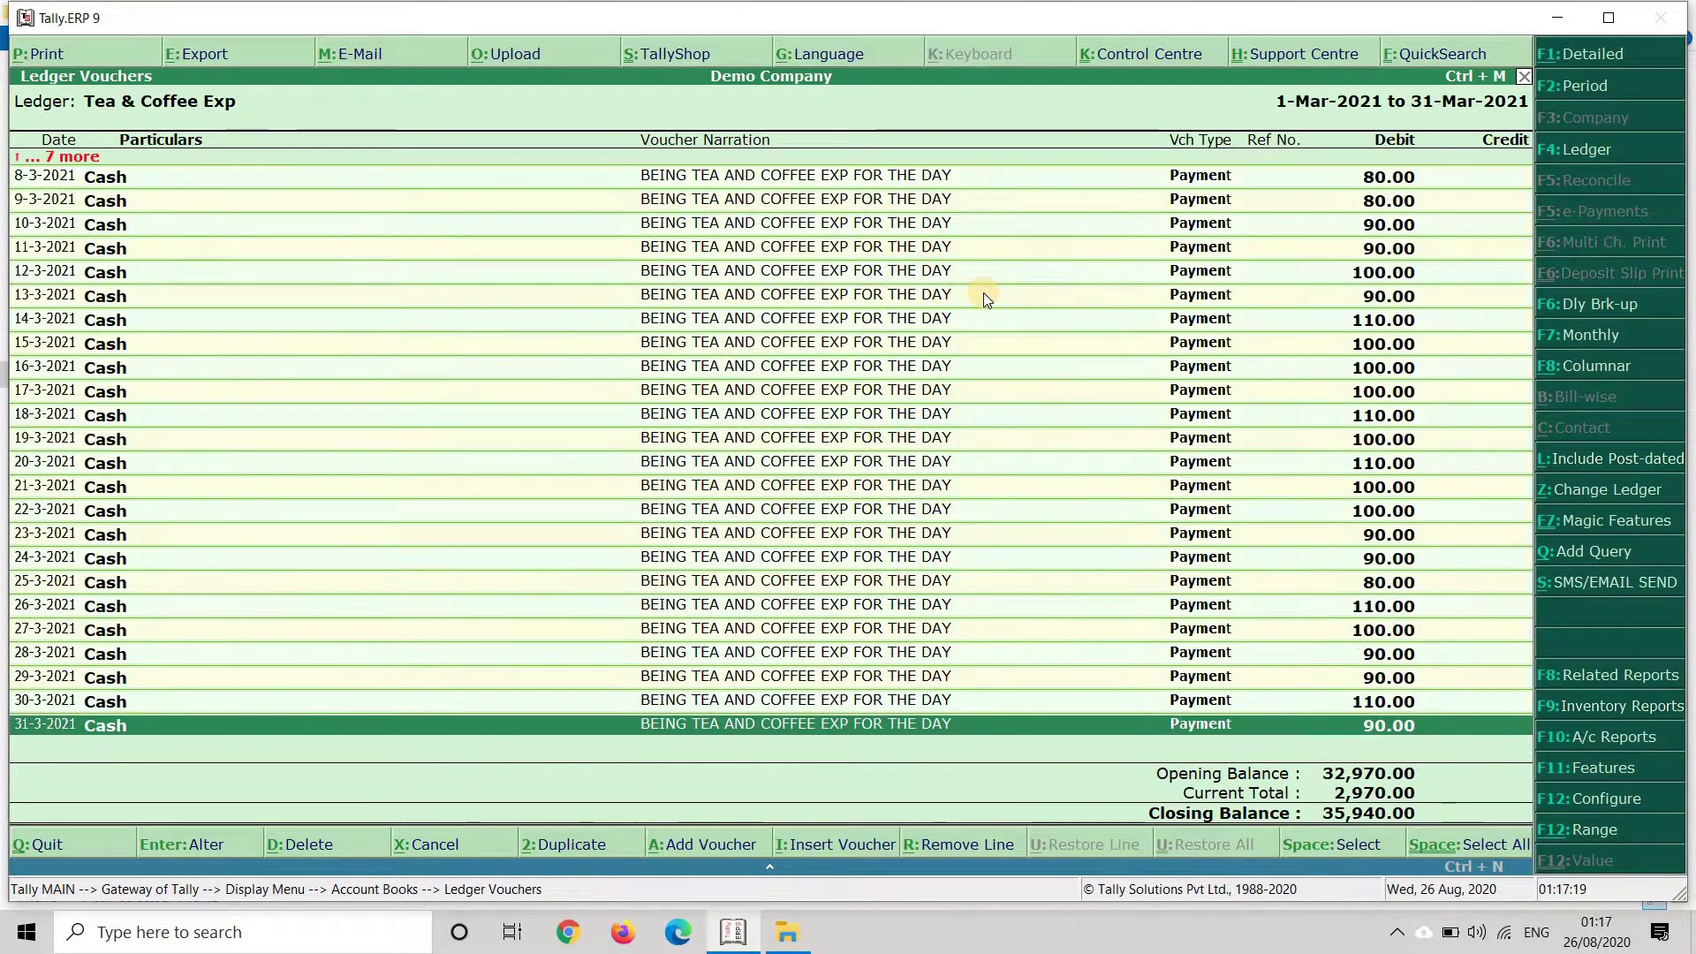
key("Home")
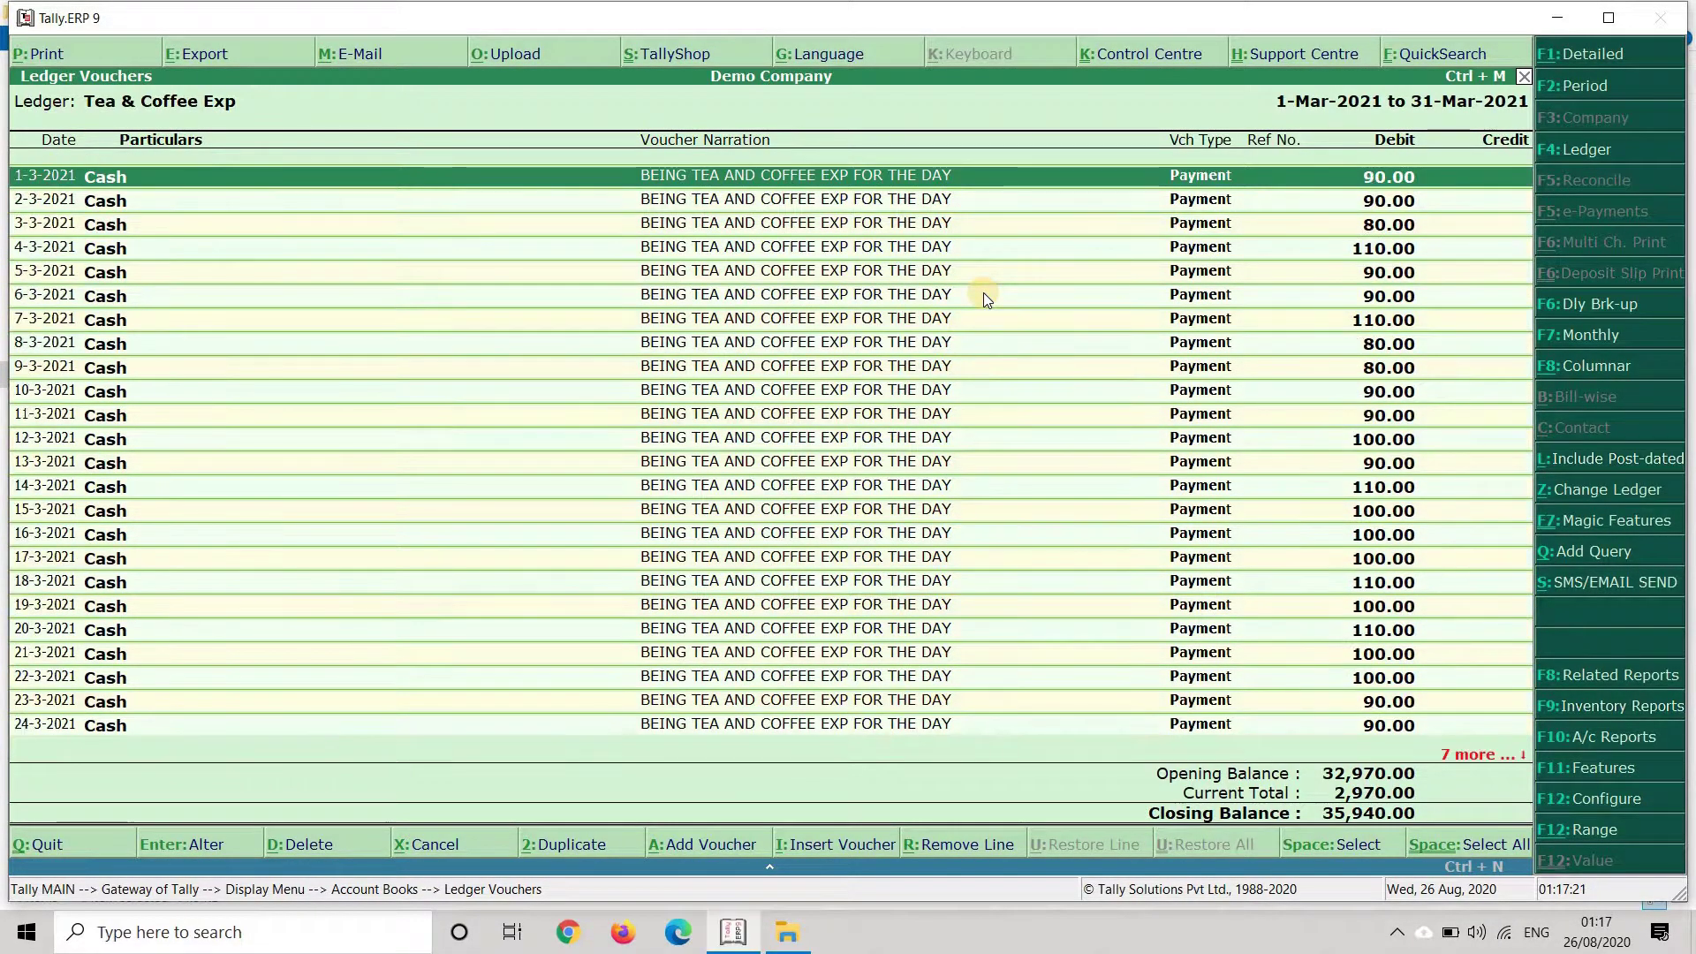
key("Down")
key("Down")
key("Down")
key("Down")
key("Down")
key("Down")
key("Down")
key("Down")
key("Down")
key("Down")
key("Down")
key("Down")
key("Down")
key("Down")
key("Down")
key("Down")
key("Down")
key("Down")
key("Down")
key("Down")
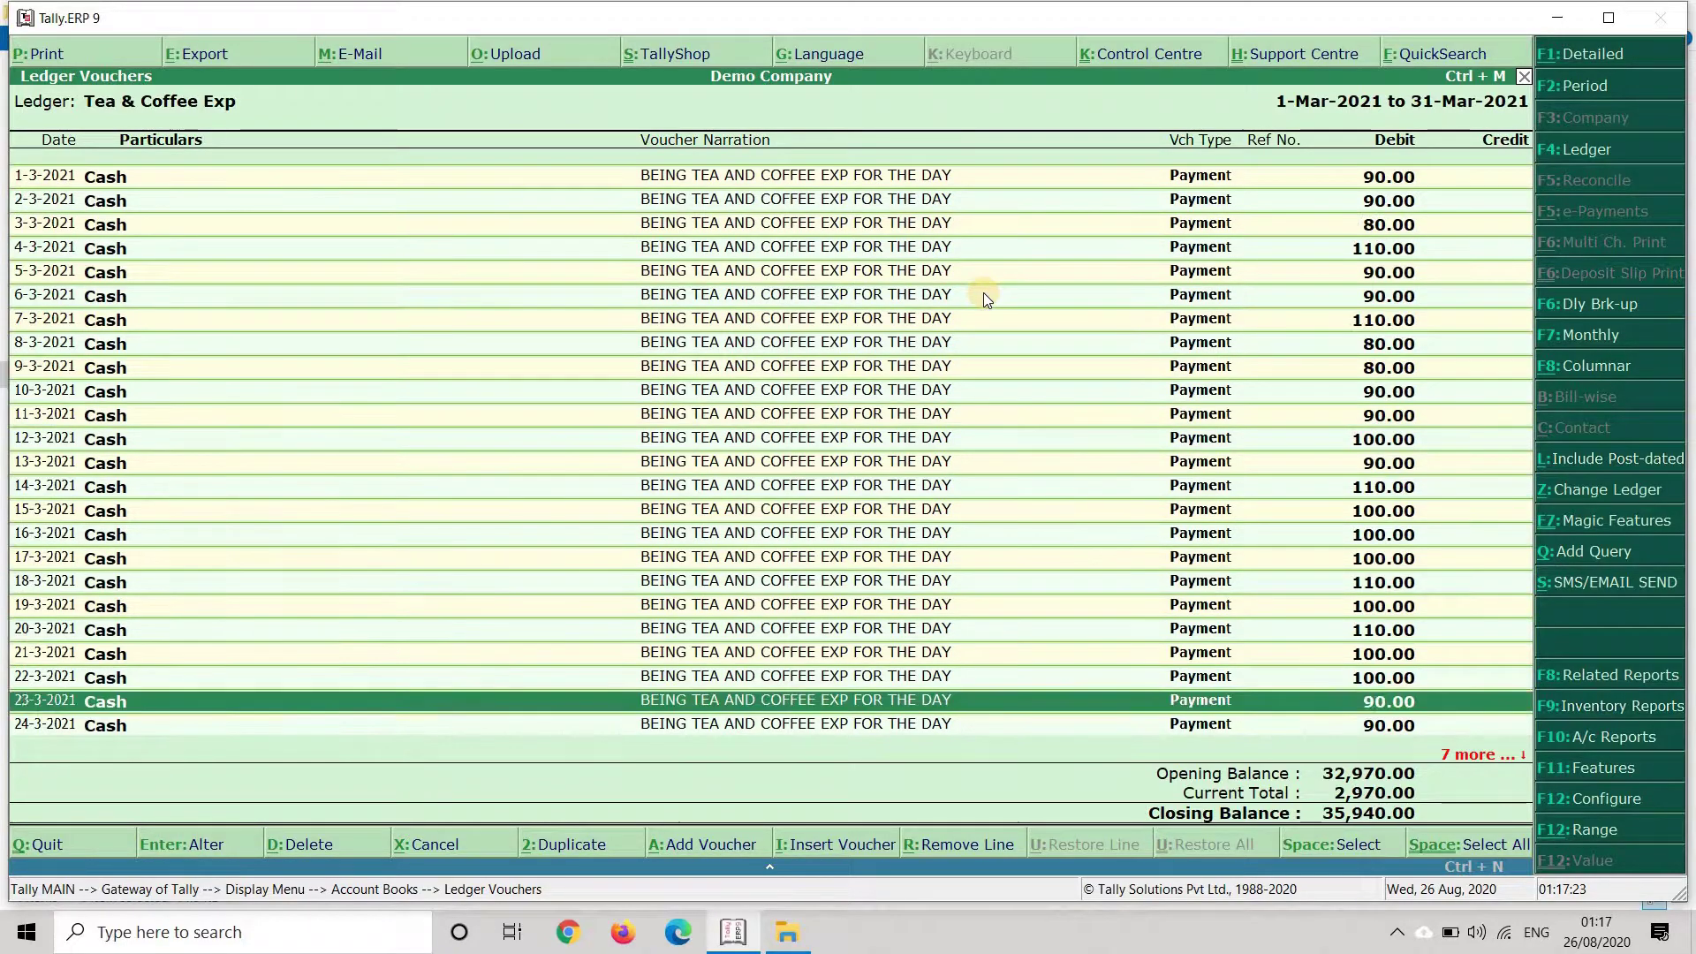
key("Down")
key("Down")
key("Down")
key("Down")
key("Down")
key("Down")
key("Down")
key("Down")
key("Up")
key("Up")
key("Up")
key("Up")
key("Up")
key("Up")
key("Up")
key("Up")
key("Up")
key("Up")
key("Up")
key("Up")
key("Up")
key("Up")
key("Up")
key("Home")
Change the ledger report's period to the full year, 1-Apr-2020 to 31-Mar-2021.
key("F2")
key("Return")
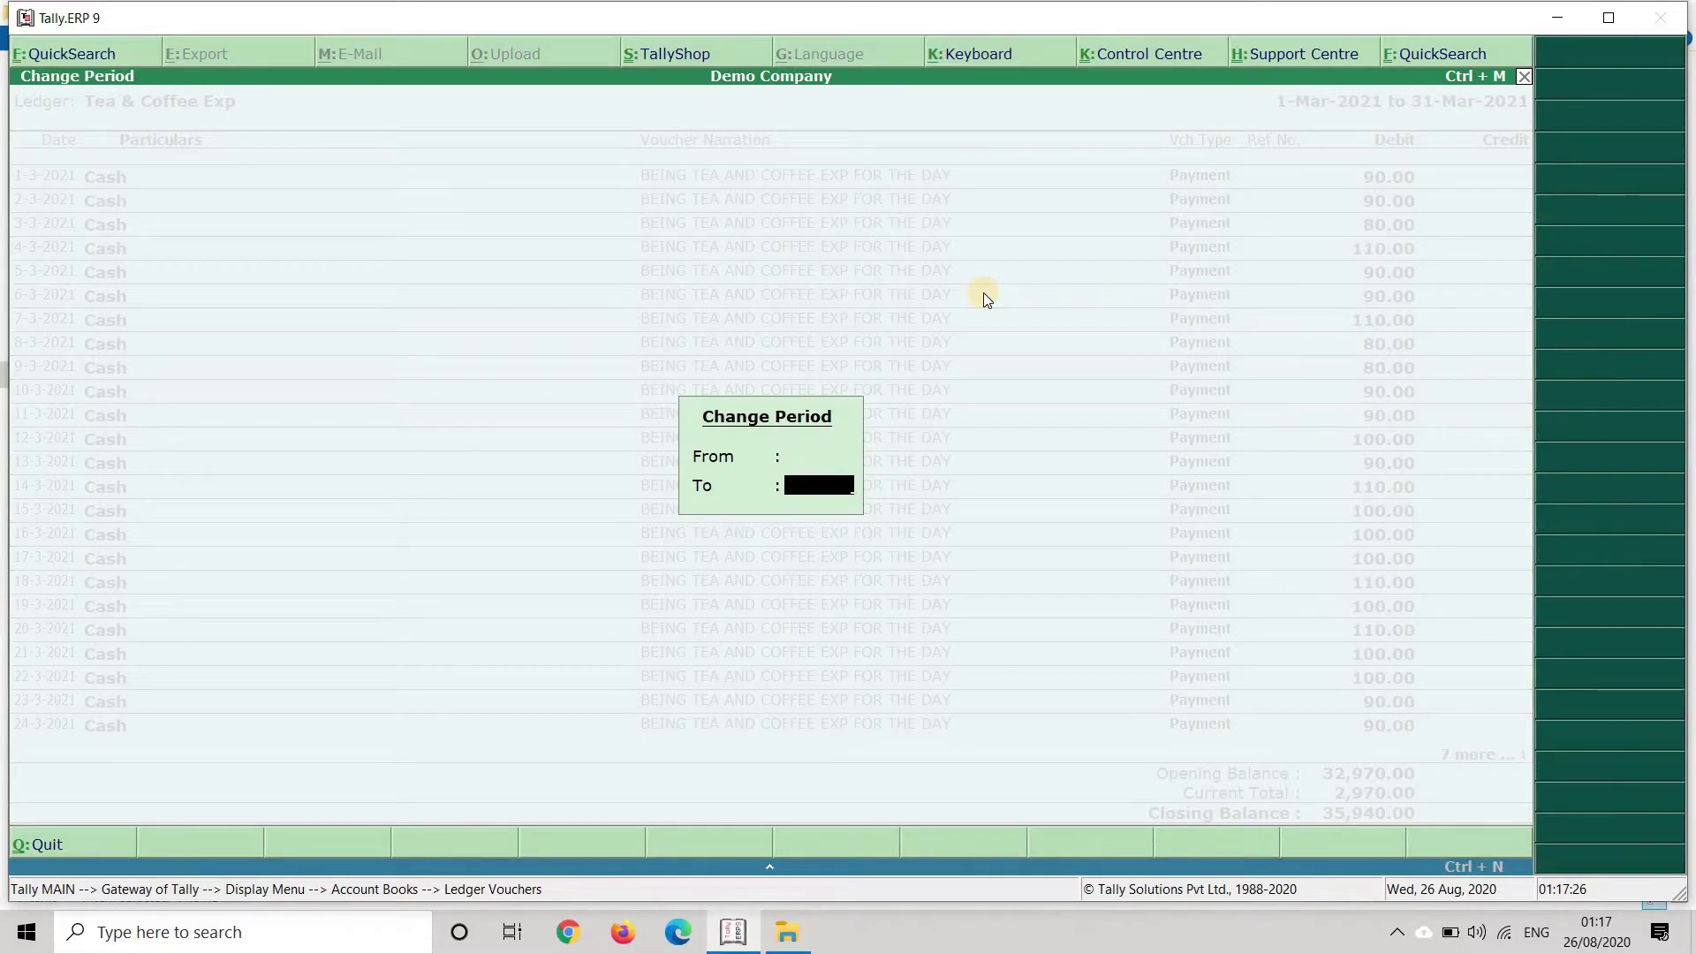
key("Return")
Examine the full-year Tea & Coffee Exp vouchers from the latest entries back to the earliest ones.
key("Up")
key("Up")
key("Up")
key("Up")
key("Up")
key("Up")
key("Up")
key("Up")
key("Up")
key("Up")
key("Up")
key("Up")
key("Up")
key("Up")
key("Up")
key("Up")
key("Up")
key("Up")
key("Up")
key("Up")
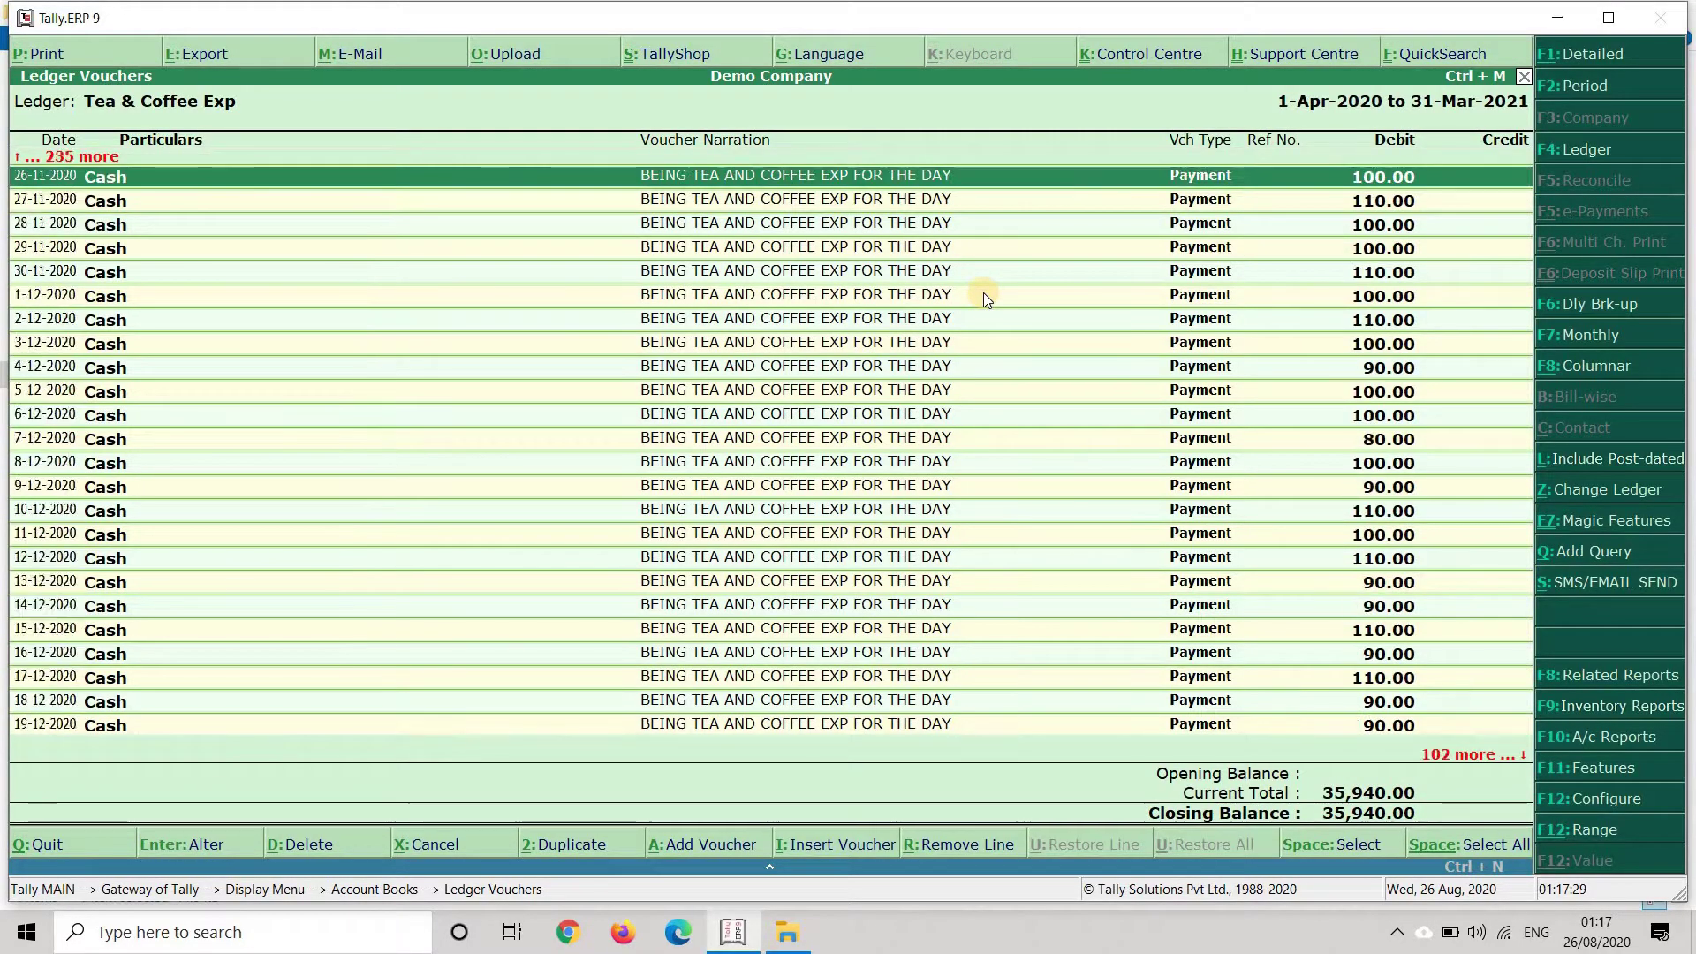
key("Home")
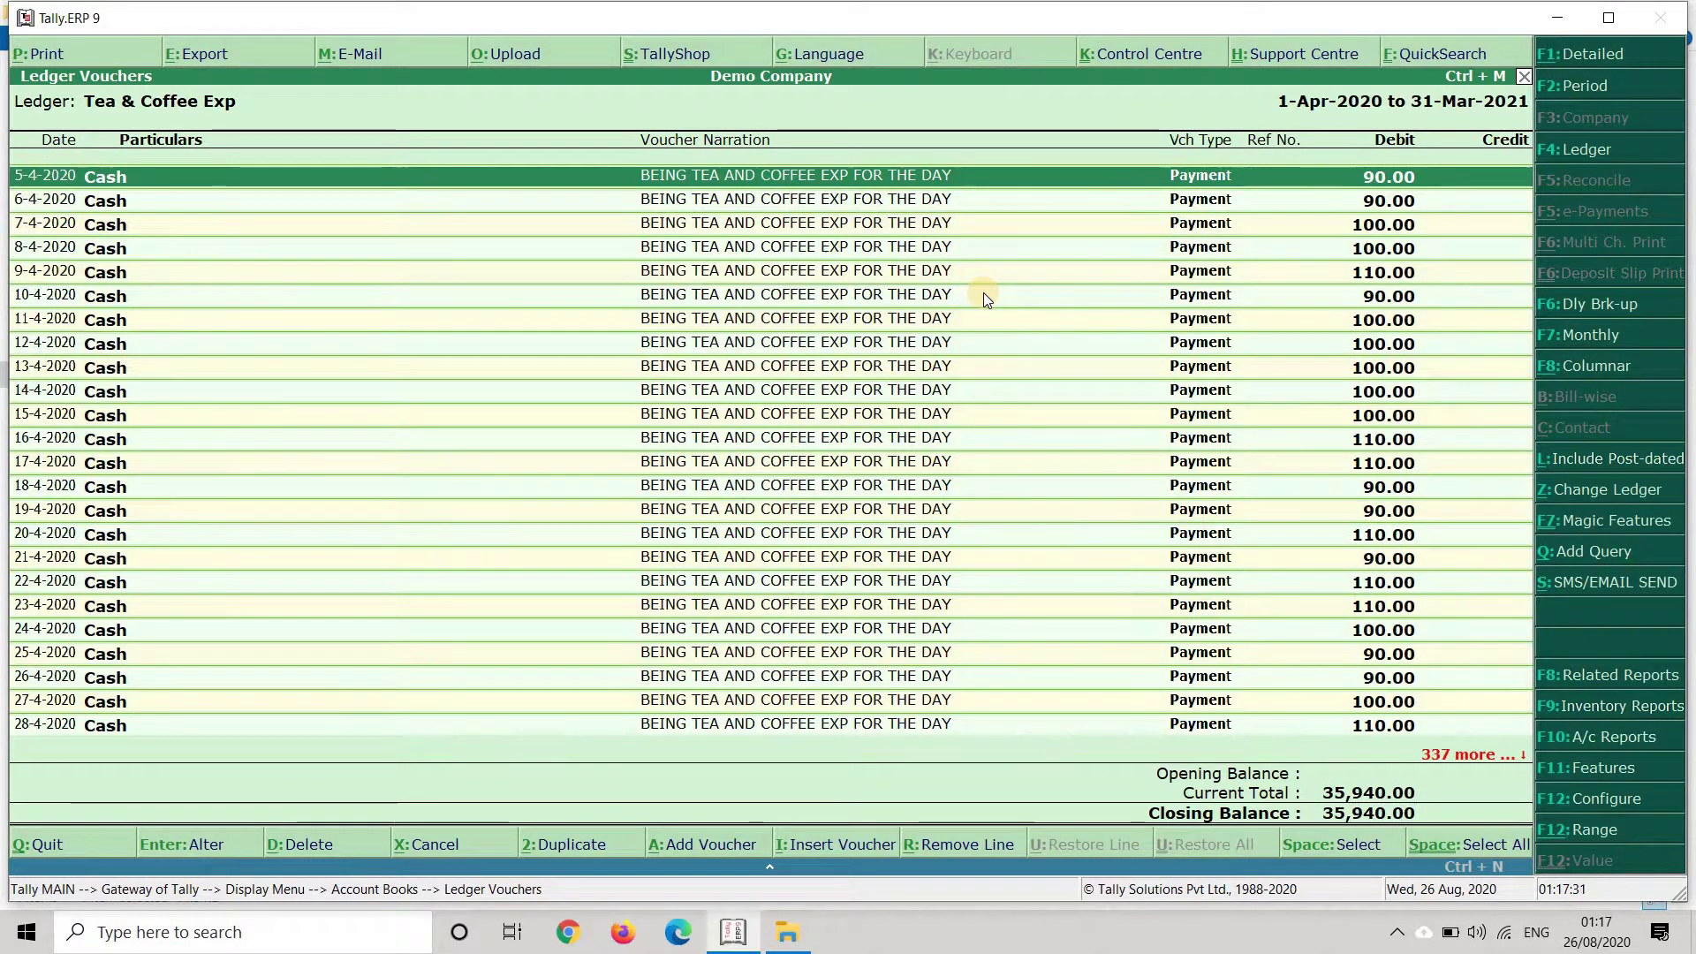
Inspect the 10-Apr-2020 Tea & Coffee Exp payment voucher and close it without altering it.
key("Down")
double_click(983, 293)
key("Return")
key("Return")
key("Return")
key("Return")
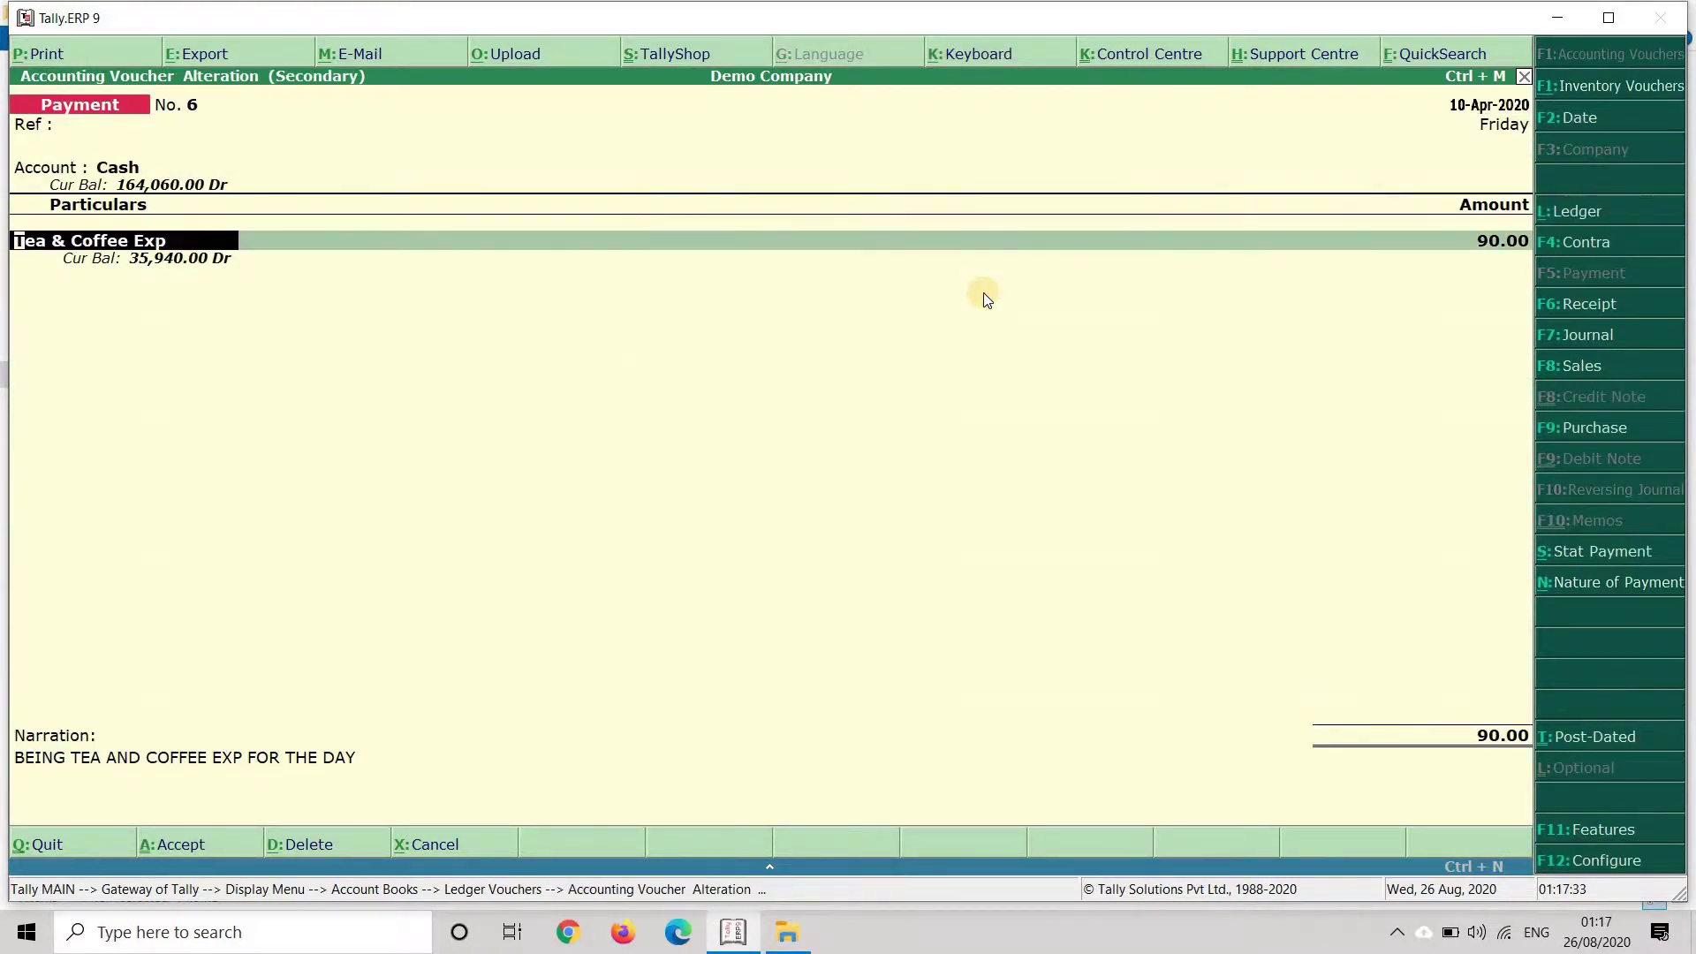
key("Escape")
key("Return")
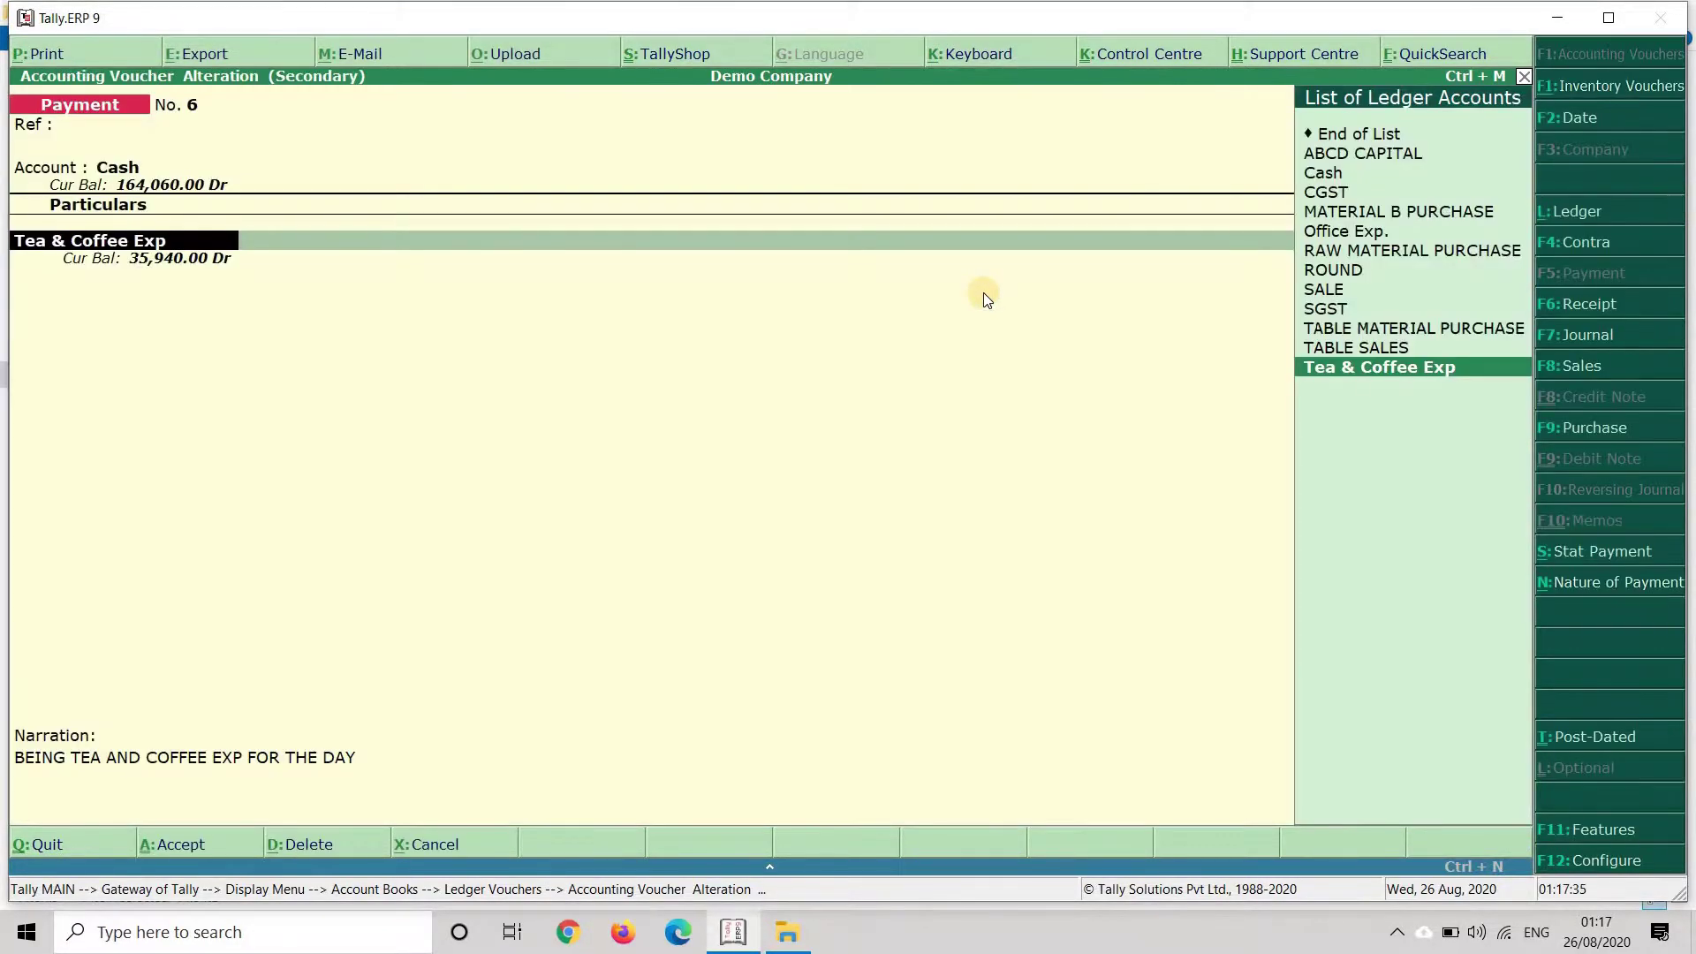
key("Escape")
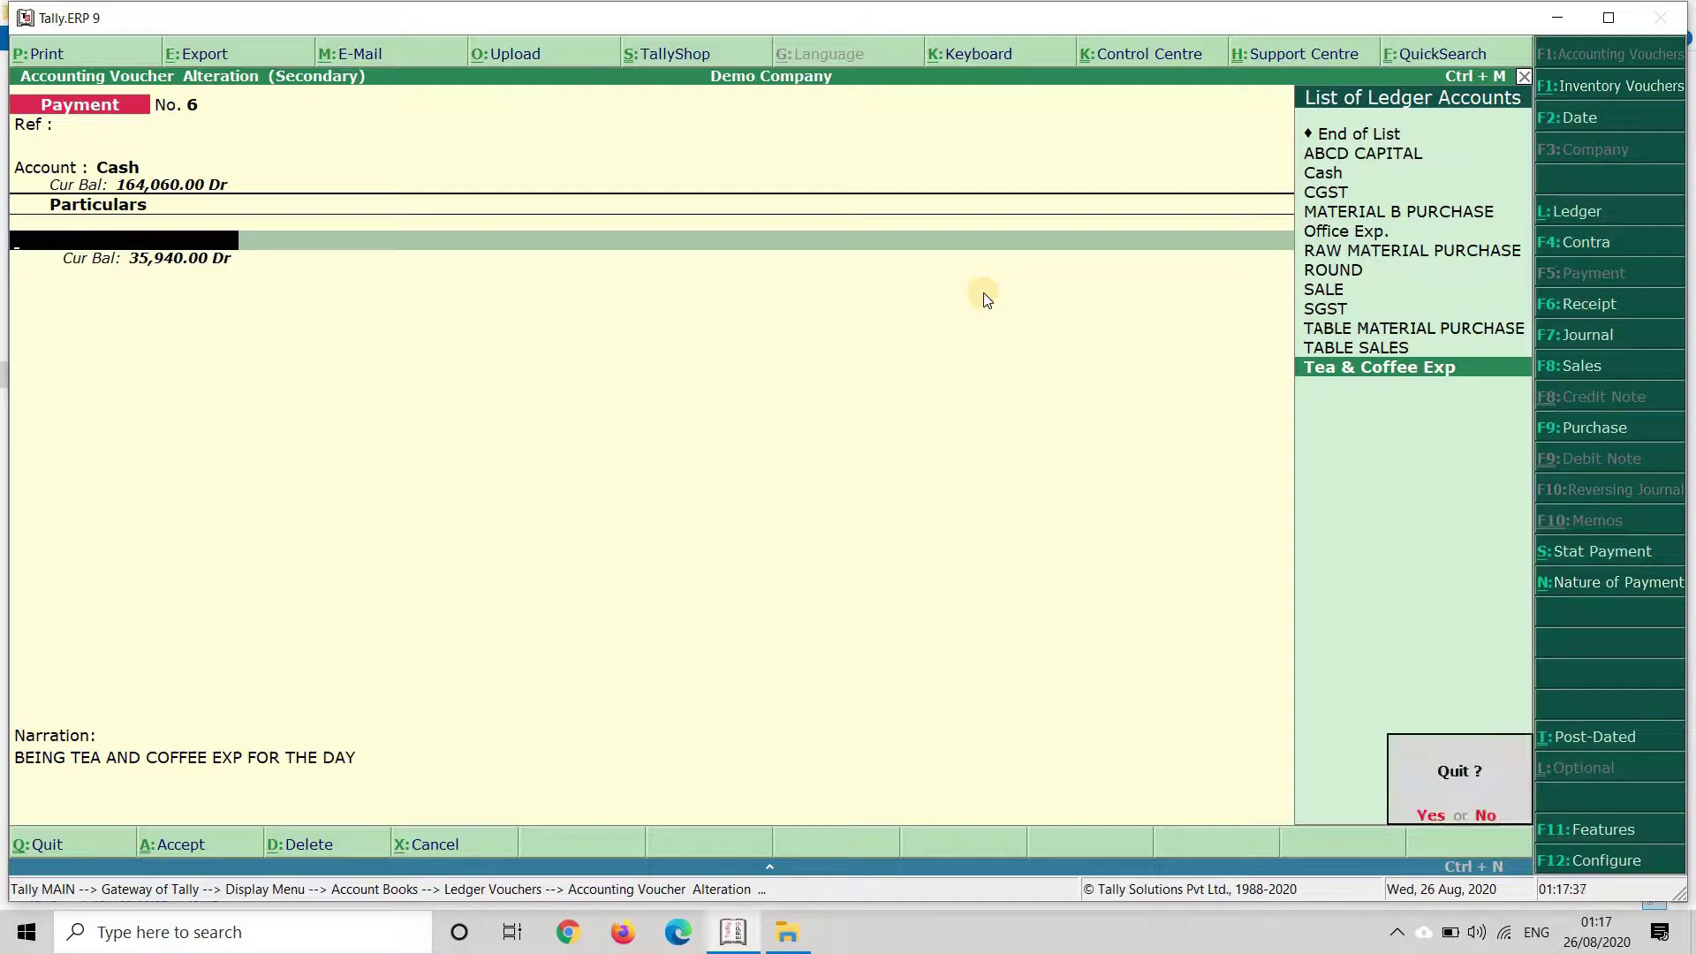
key("Return")
Examine the daily dates and debit amounts of the April 2020 Tea & Coffee Exp vouchers.
key("Down")
key("Down")
key("Down")
key("Down")
key("Down")
key("Down")
key("Down")
key("Down")
key("Down")
key("Down")
key("Down")
key("Down")
key("Down")
key("Down")
key("Down")
key("Down")
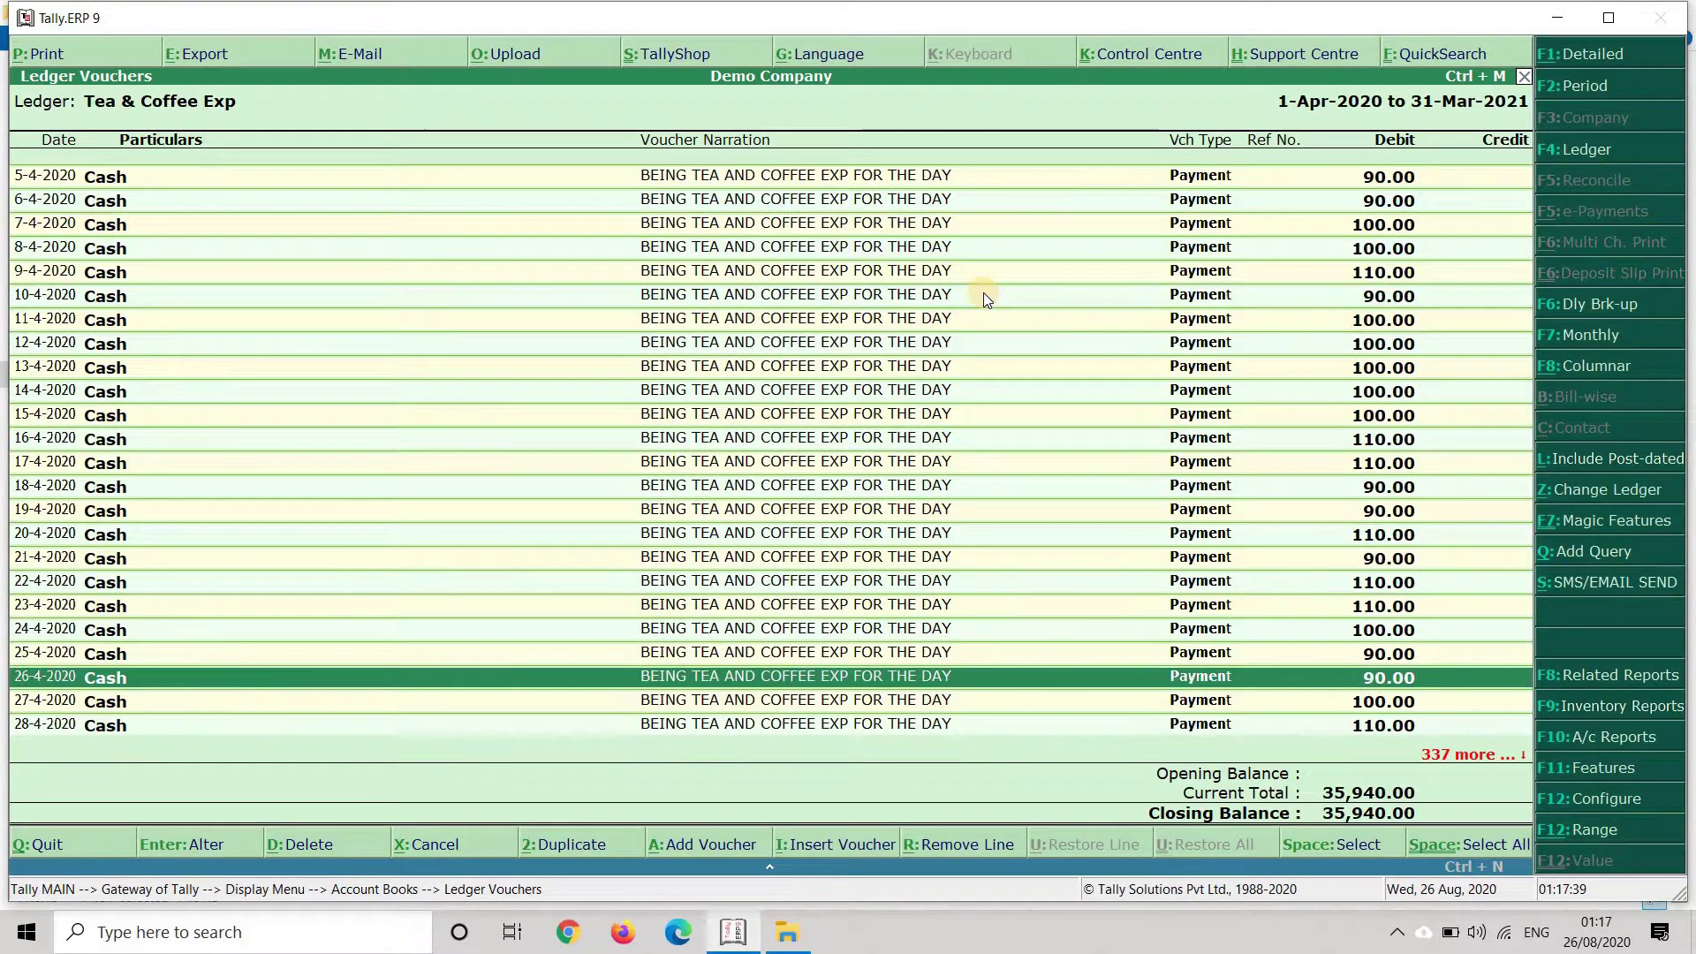
key("Escape")
key("Return")
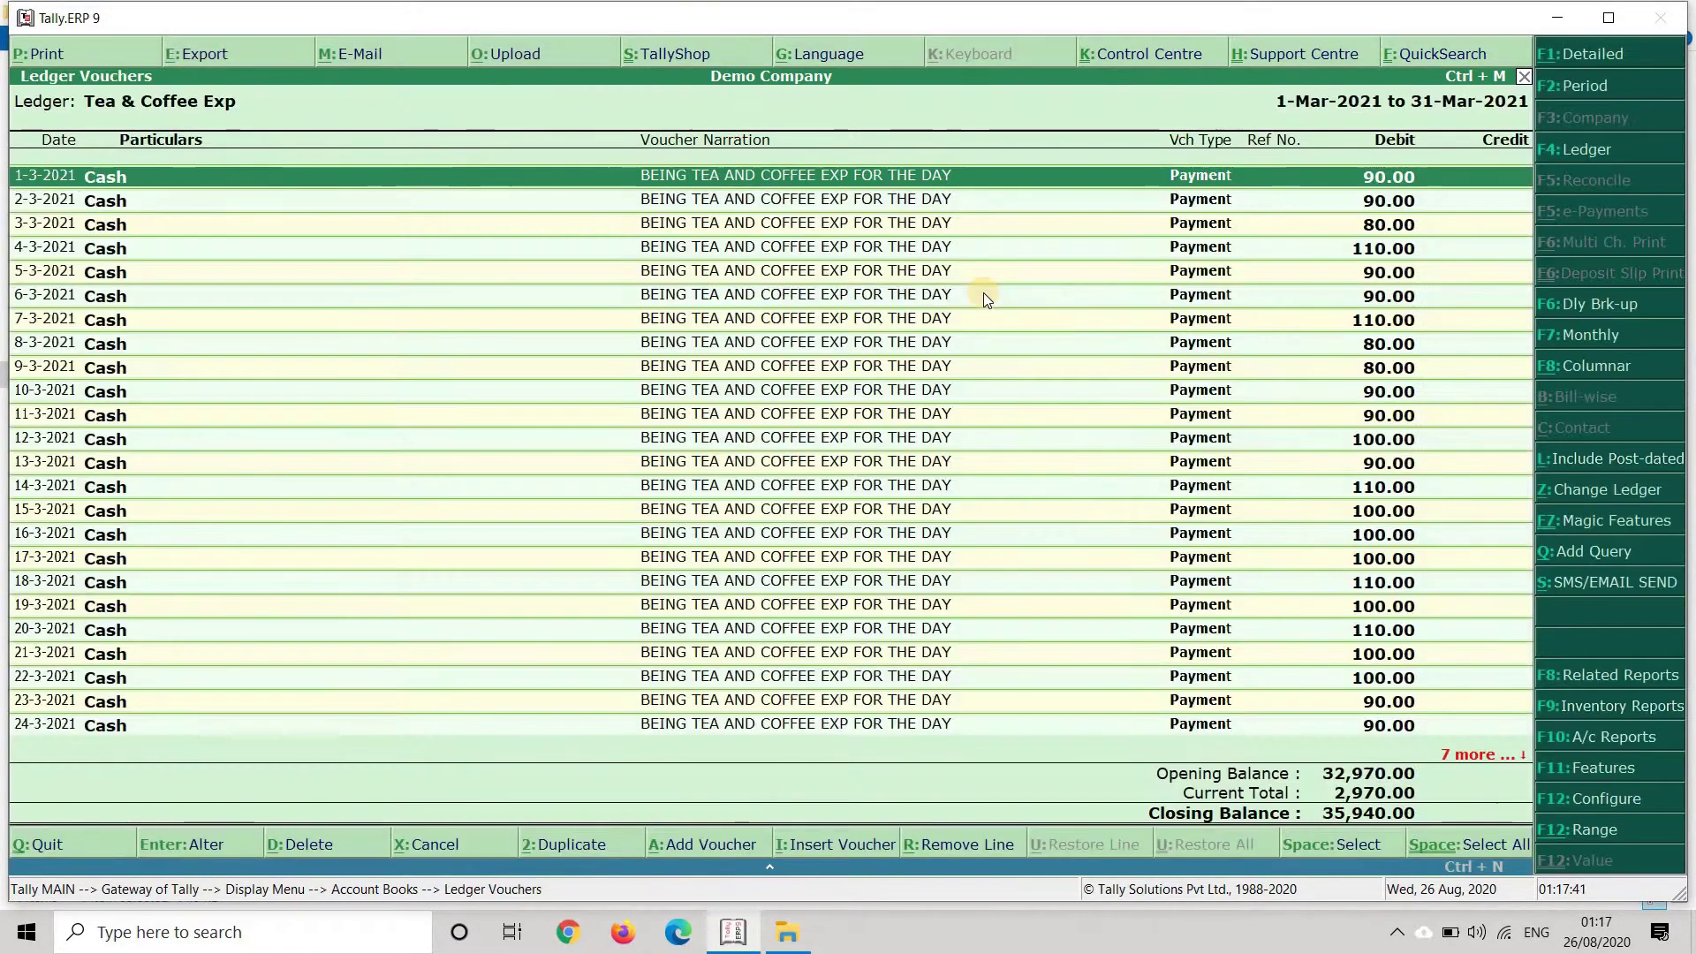
key("ctrl+space")
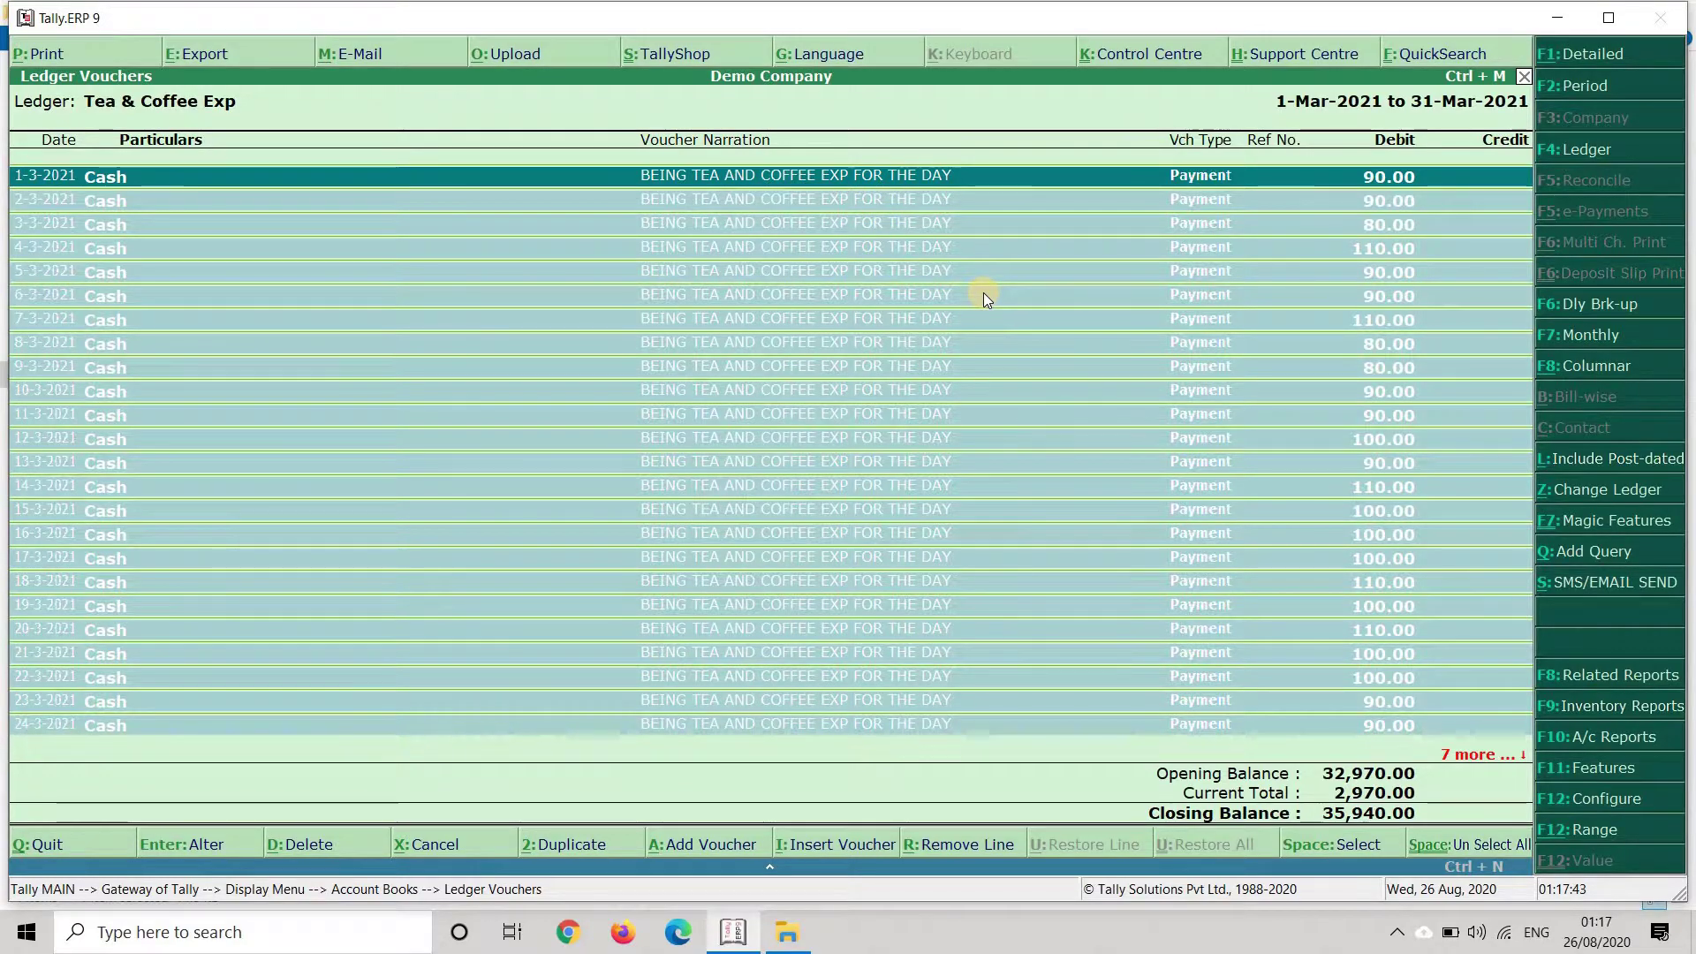
key("Escape")
key("Escape")
key("Escape")
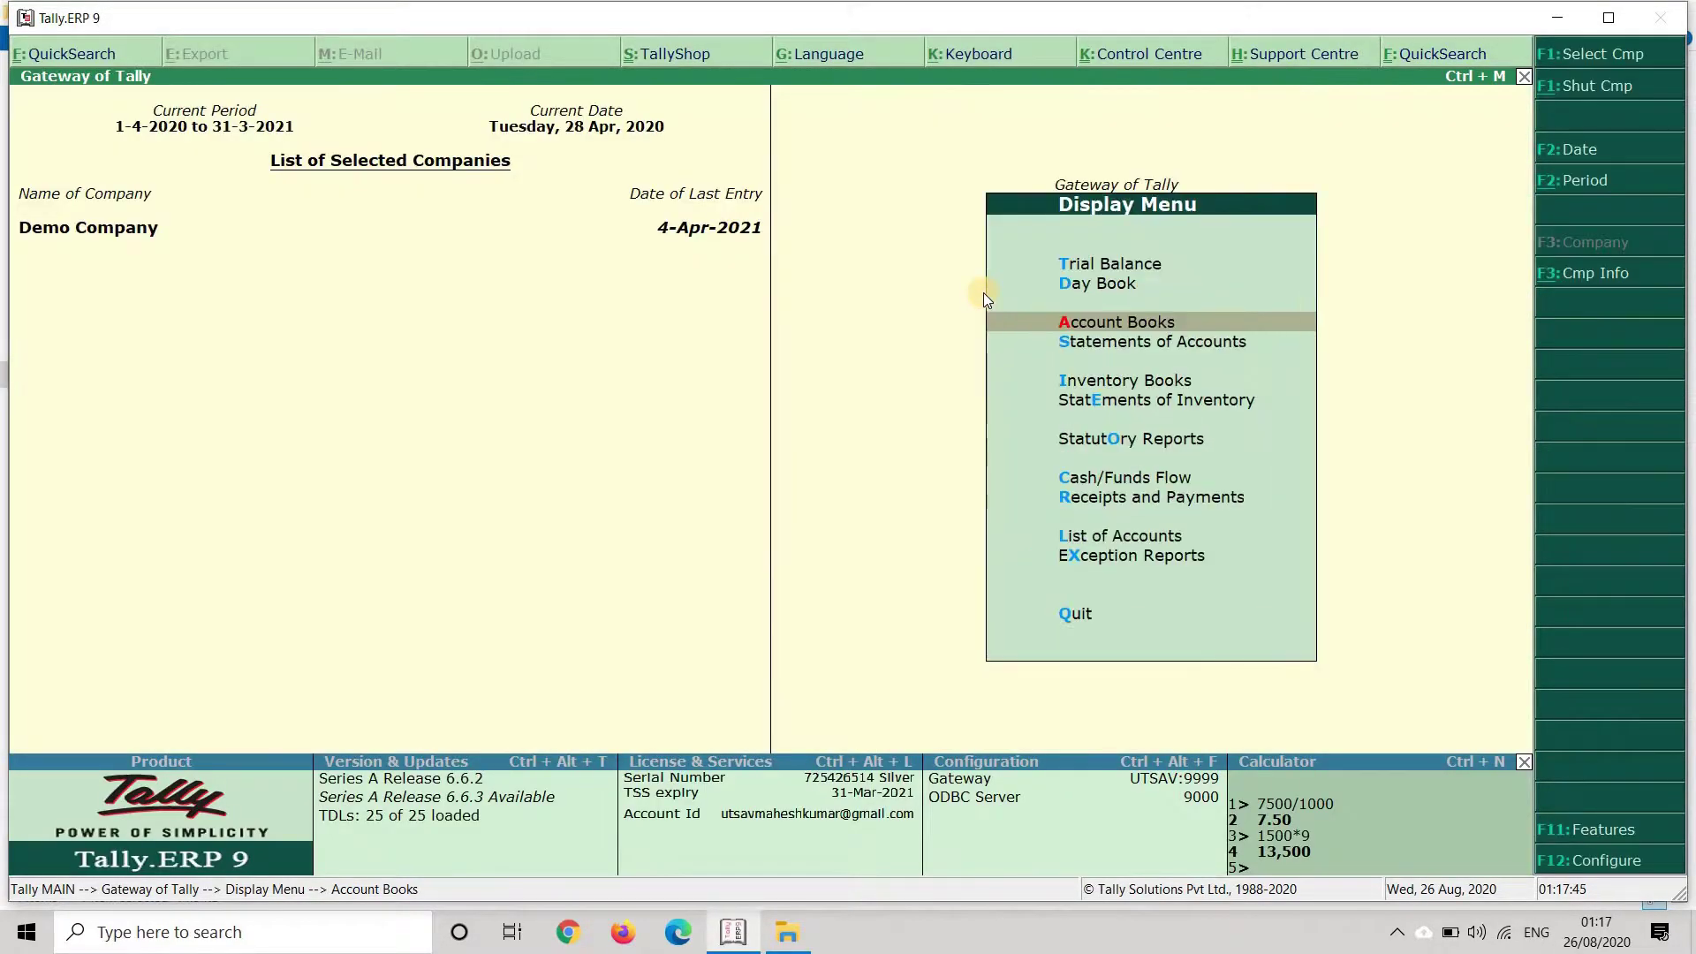
Open the Monthly Random Accounting Entry configuration of the Auto Random Entry add-on.
key("Up")
key("Up")
key("Up")
key("Up")
key("Up")
key("Up")
key("Up")
key("Up")
key("Up")
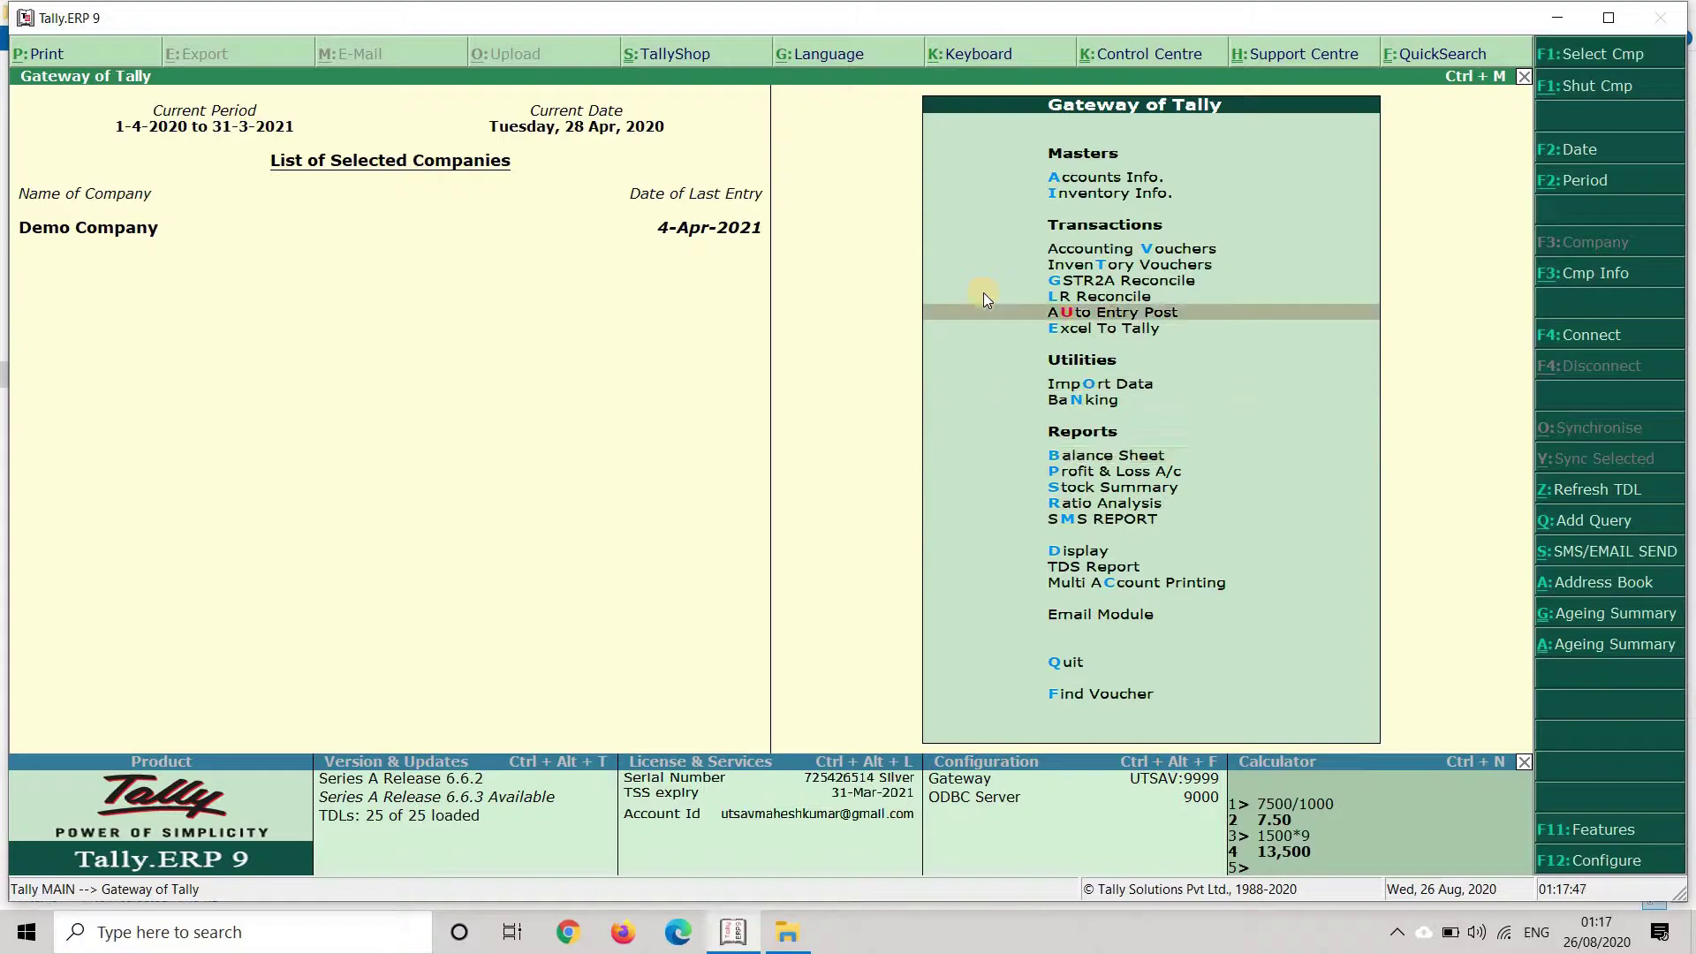
key("Return")
key("Down")
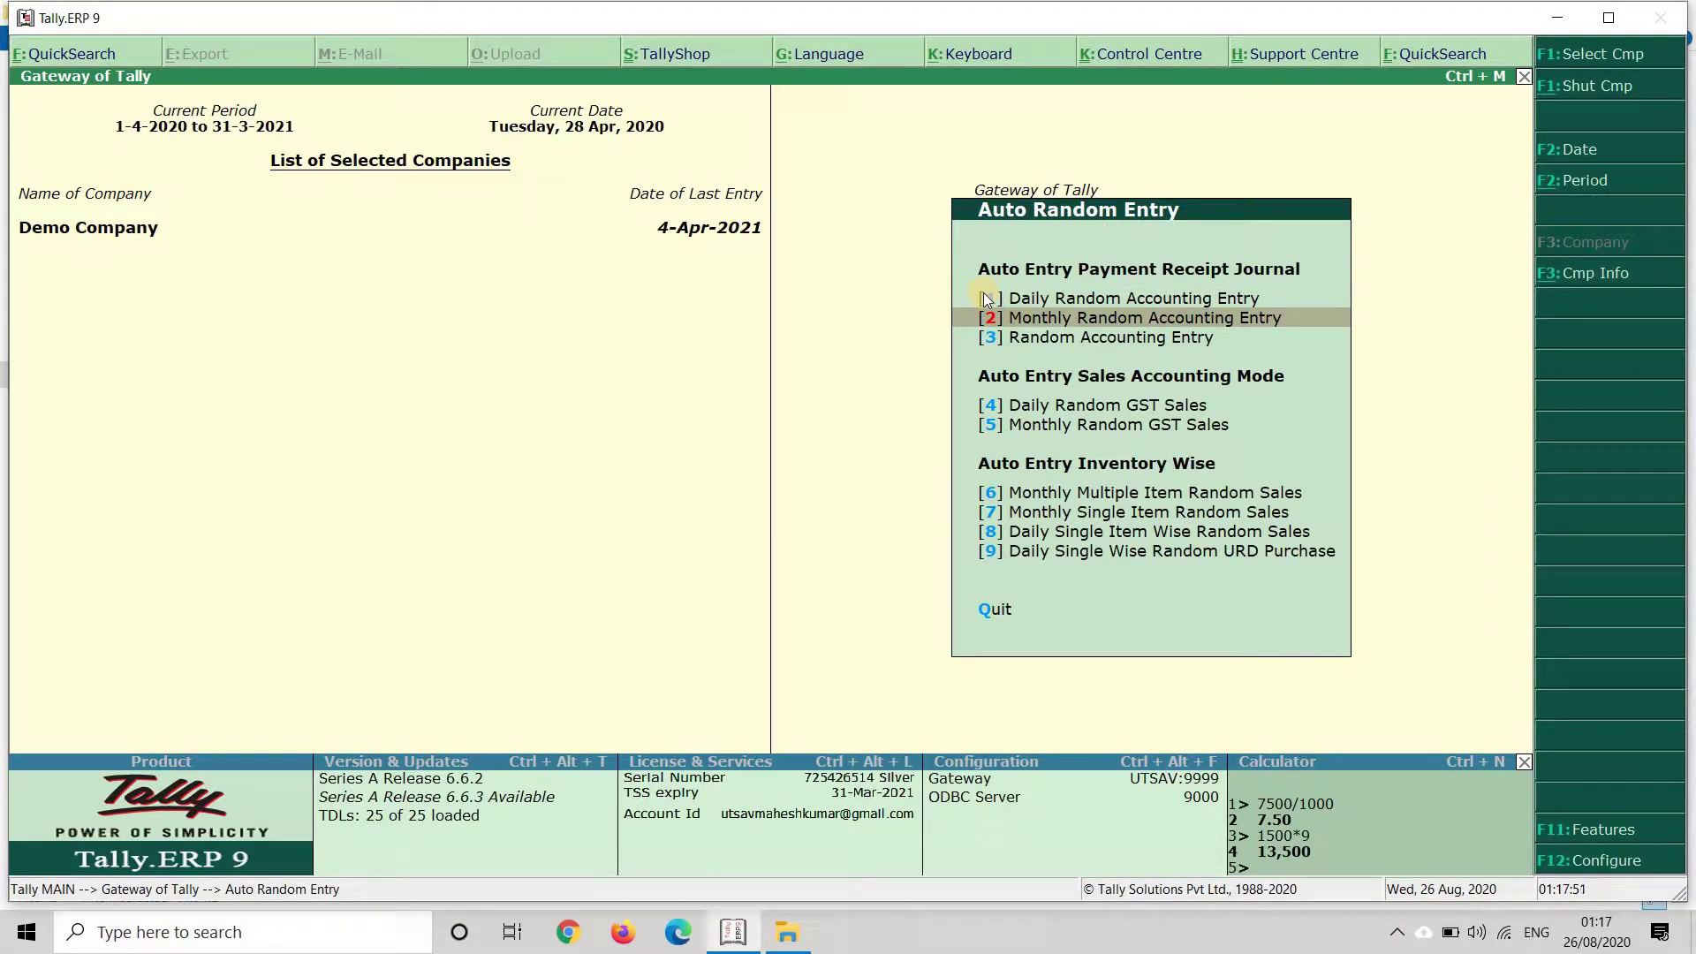
key("Return")
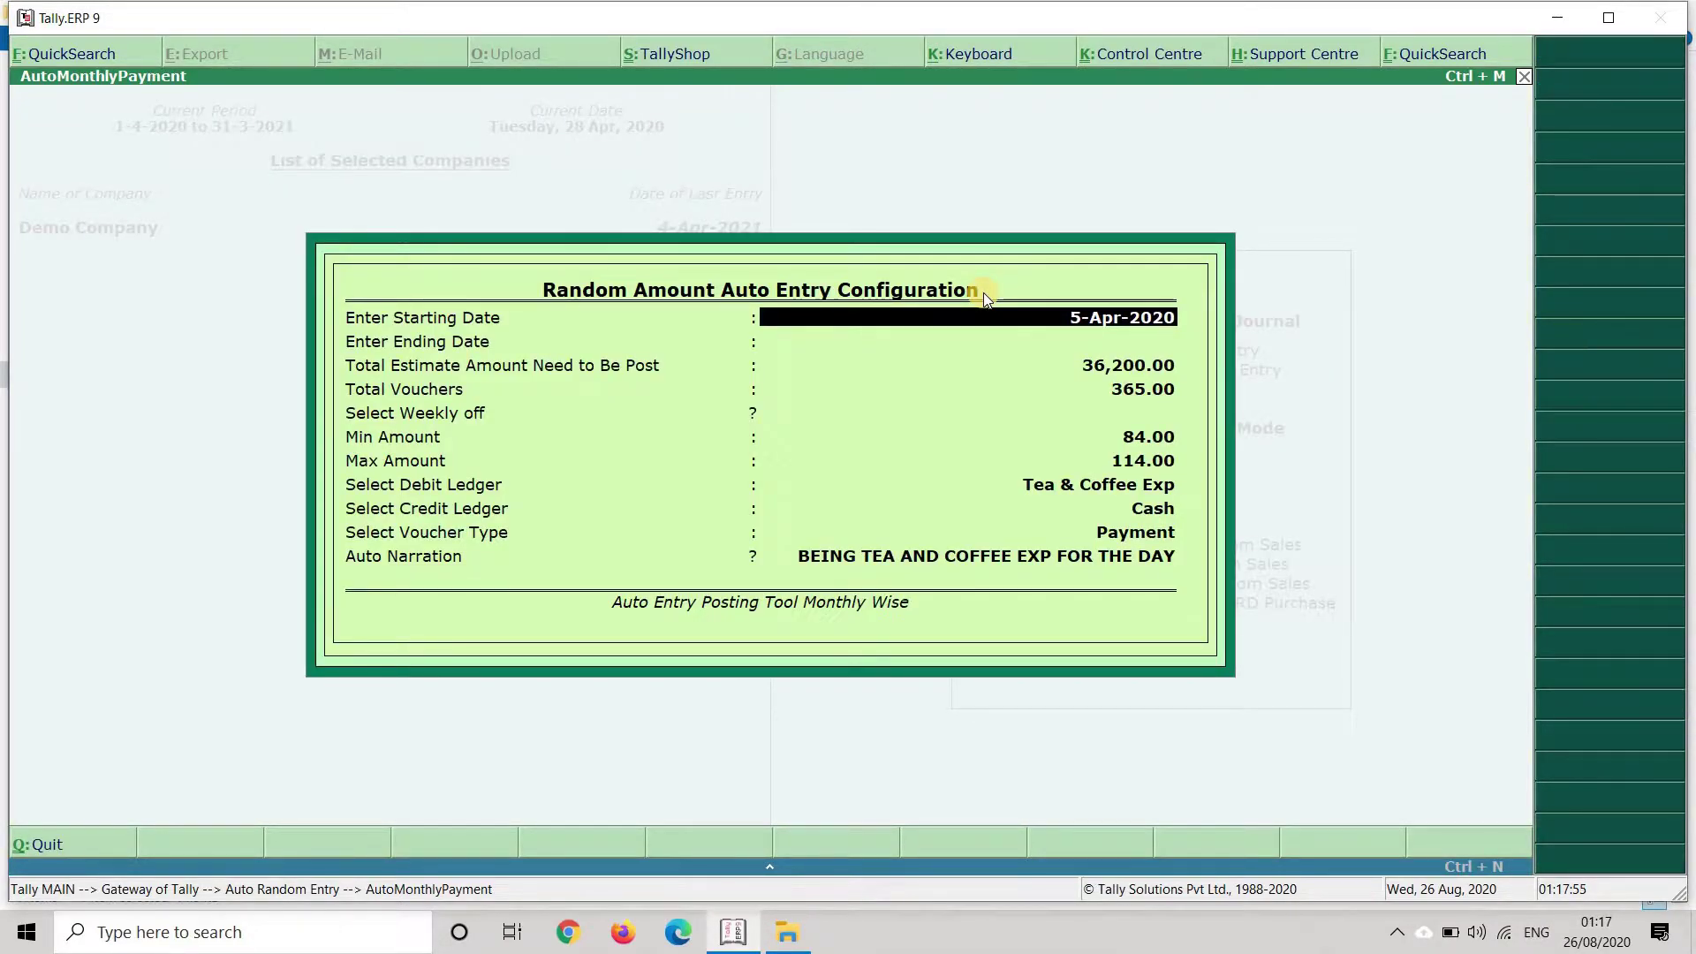
Set the entry period from 5-Apr-2020 to 31-Mar-2021, with an estimated total of 72,000 and 12 vouchers.
key("Return")
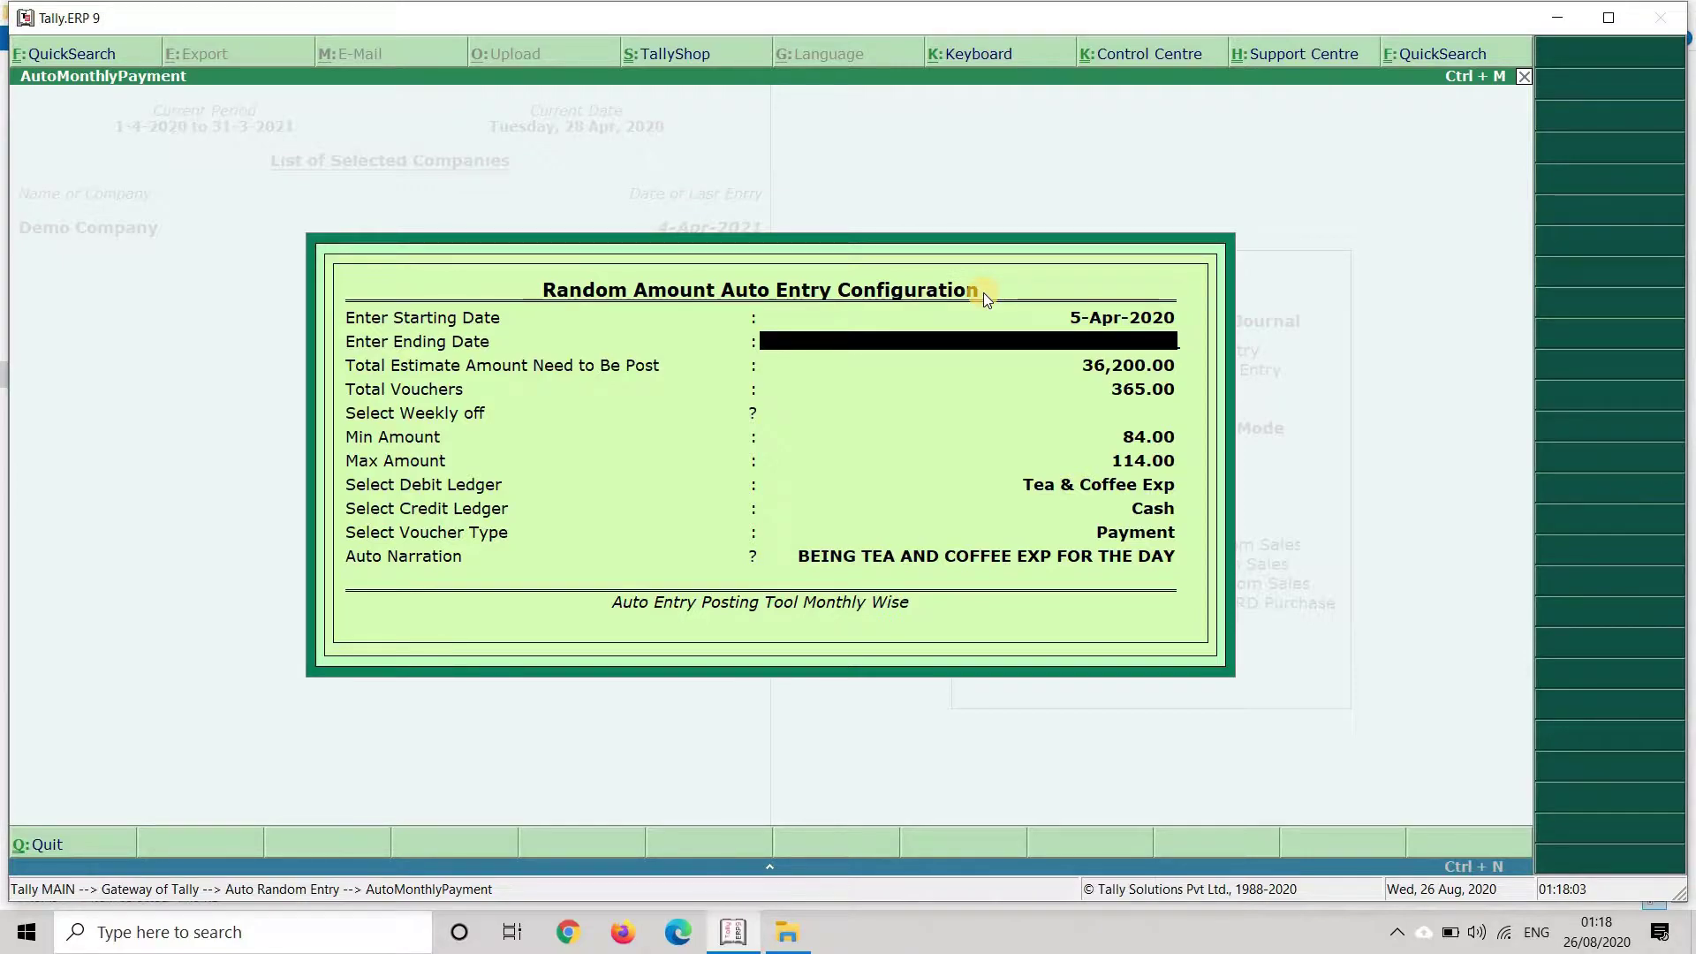
type("31-3")
key("Return")
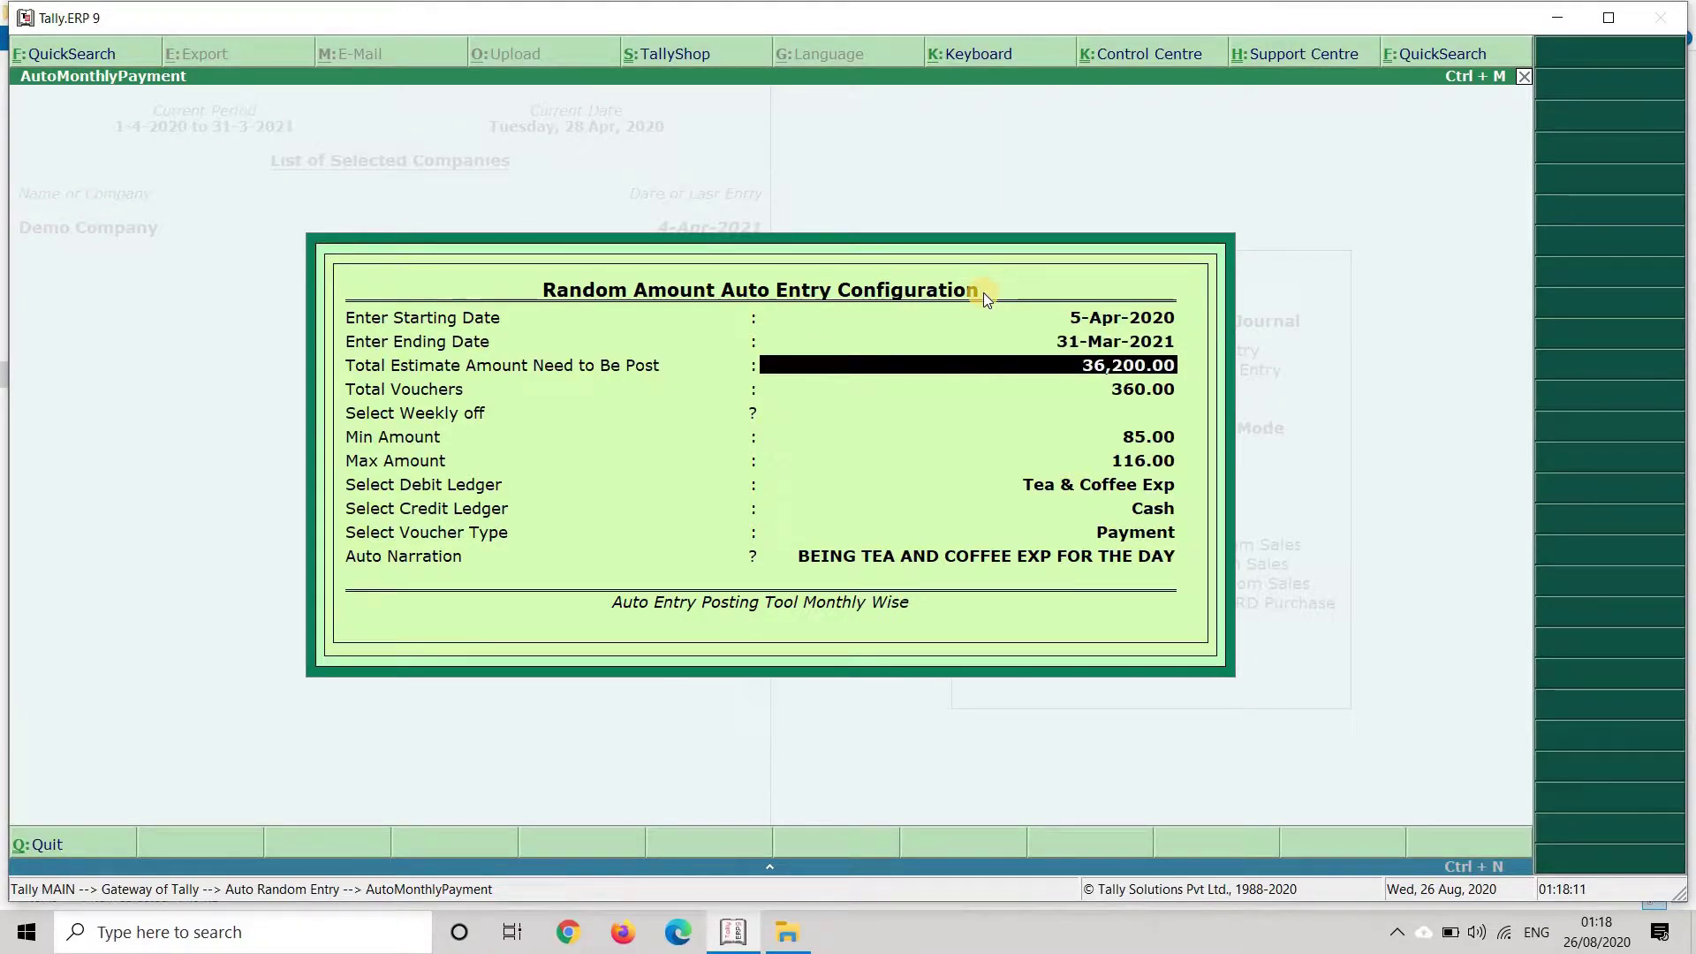
type("8")
key("BackSpace")
type("72,000")
key("Return")
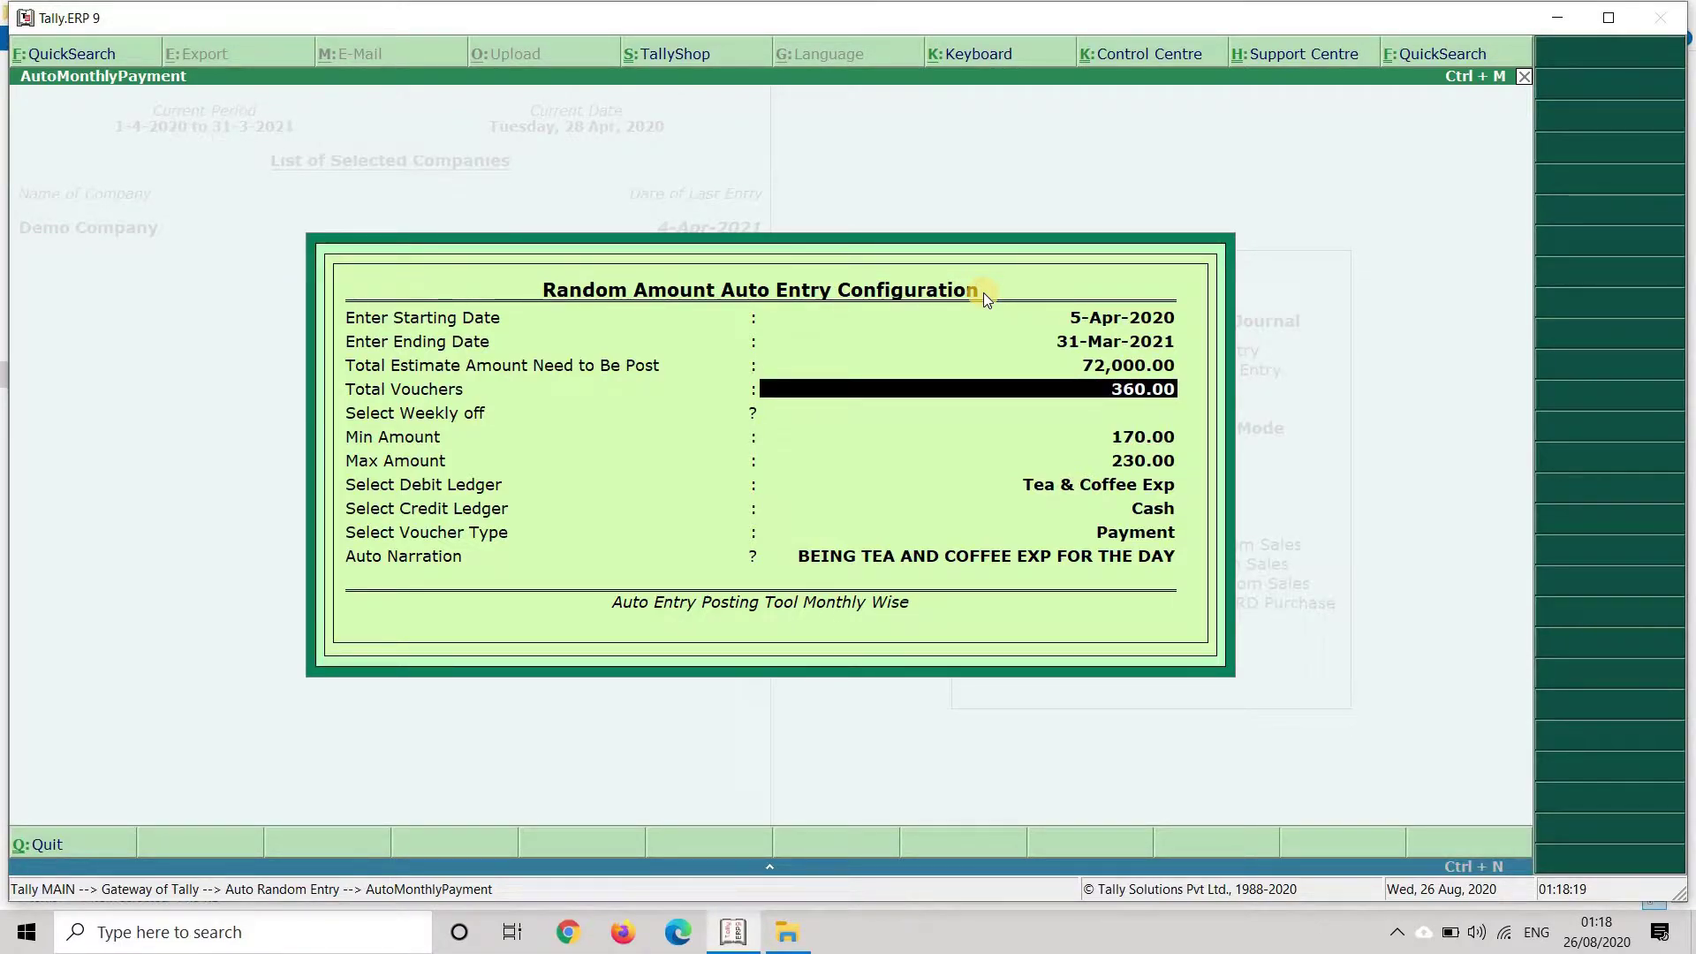
type("12")
key("Return")
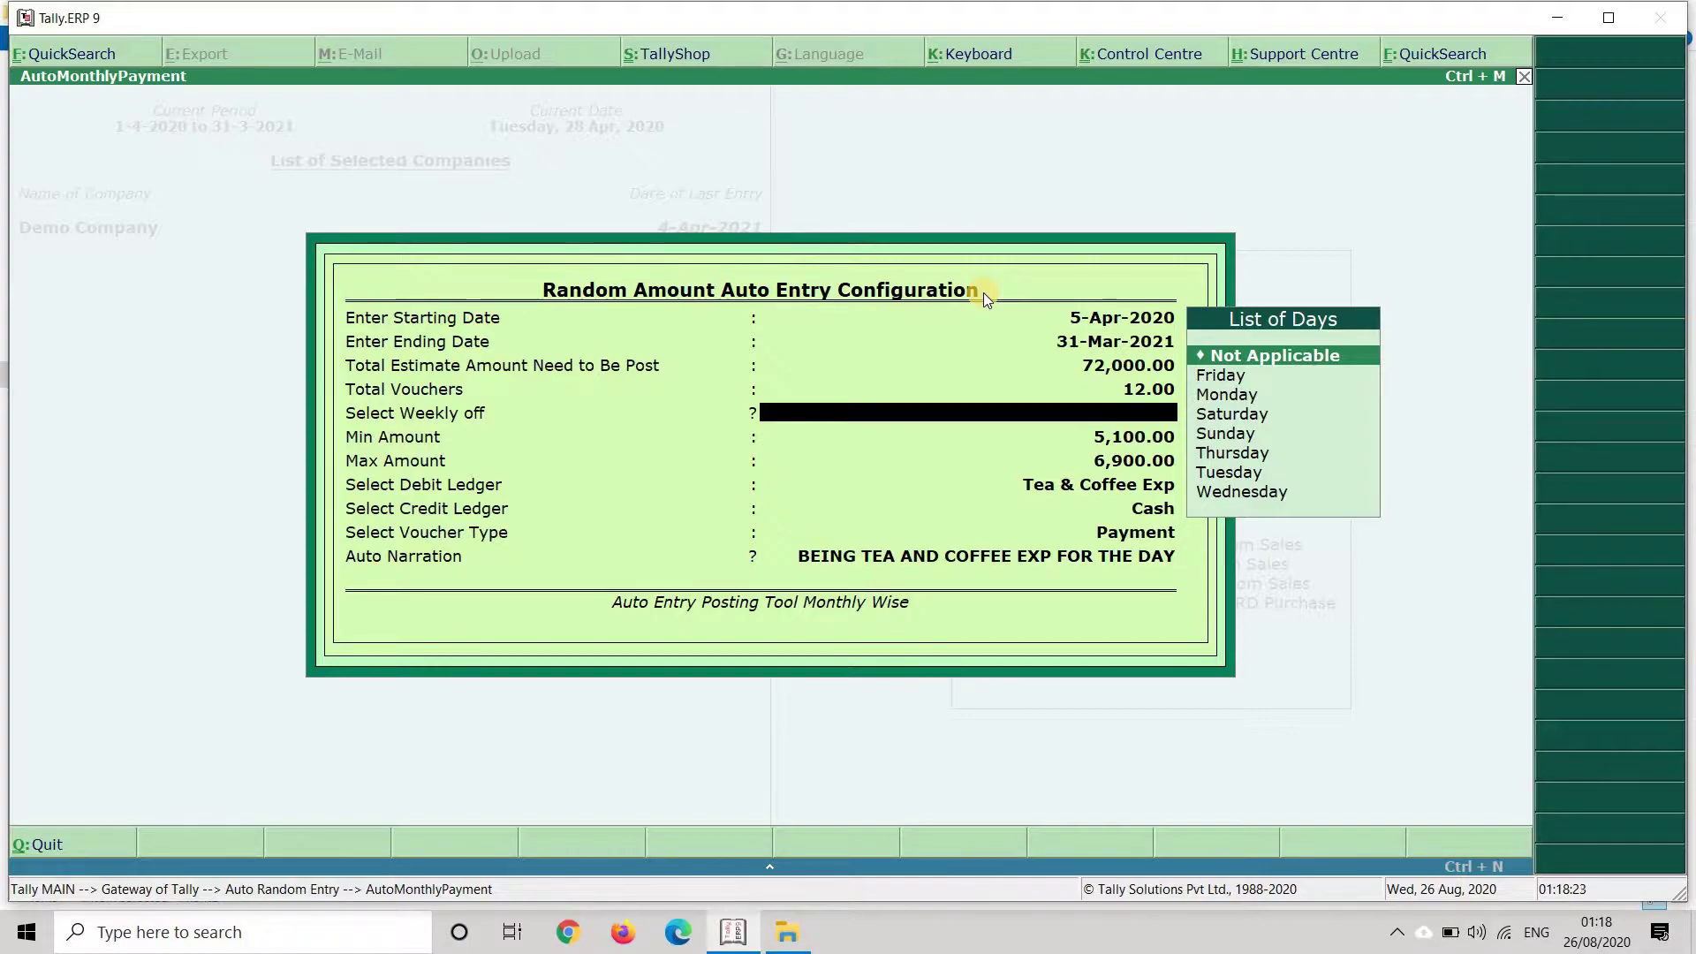
Set weekly off to Not Applicable, keep the suggested amount limits, and use Office Exp. as debit ledger with Cash credit and Payment type.
key("Return")
key("Return")
key("Return")
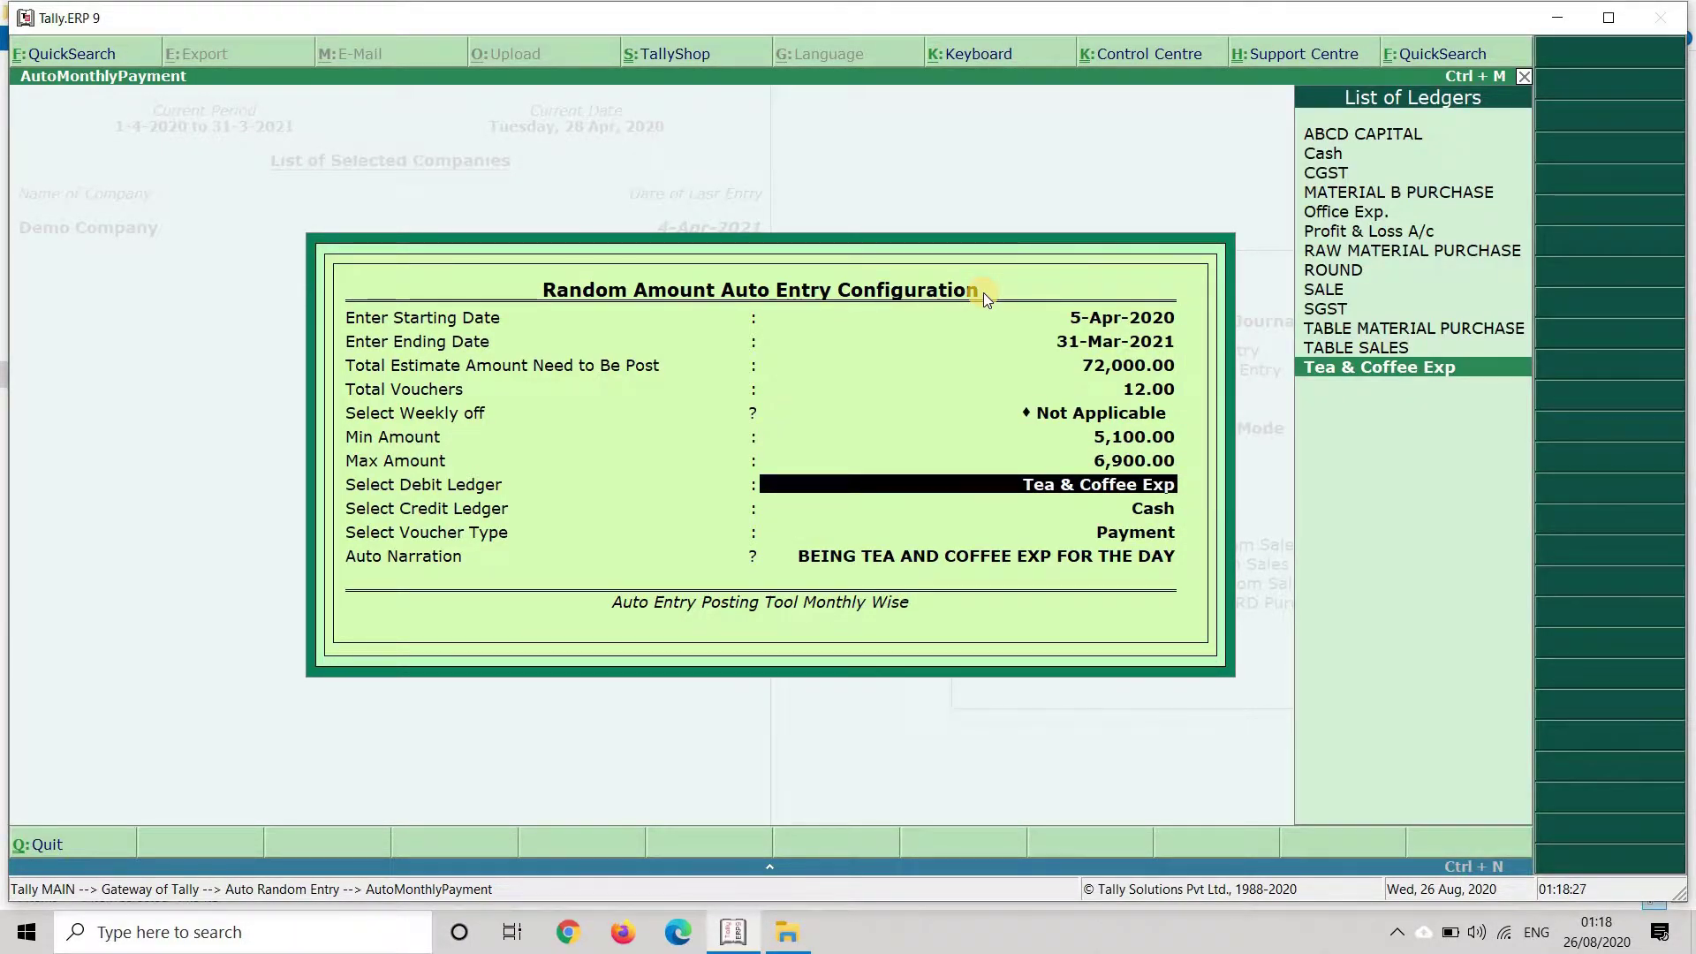
key("BackSpace")
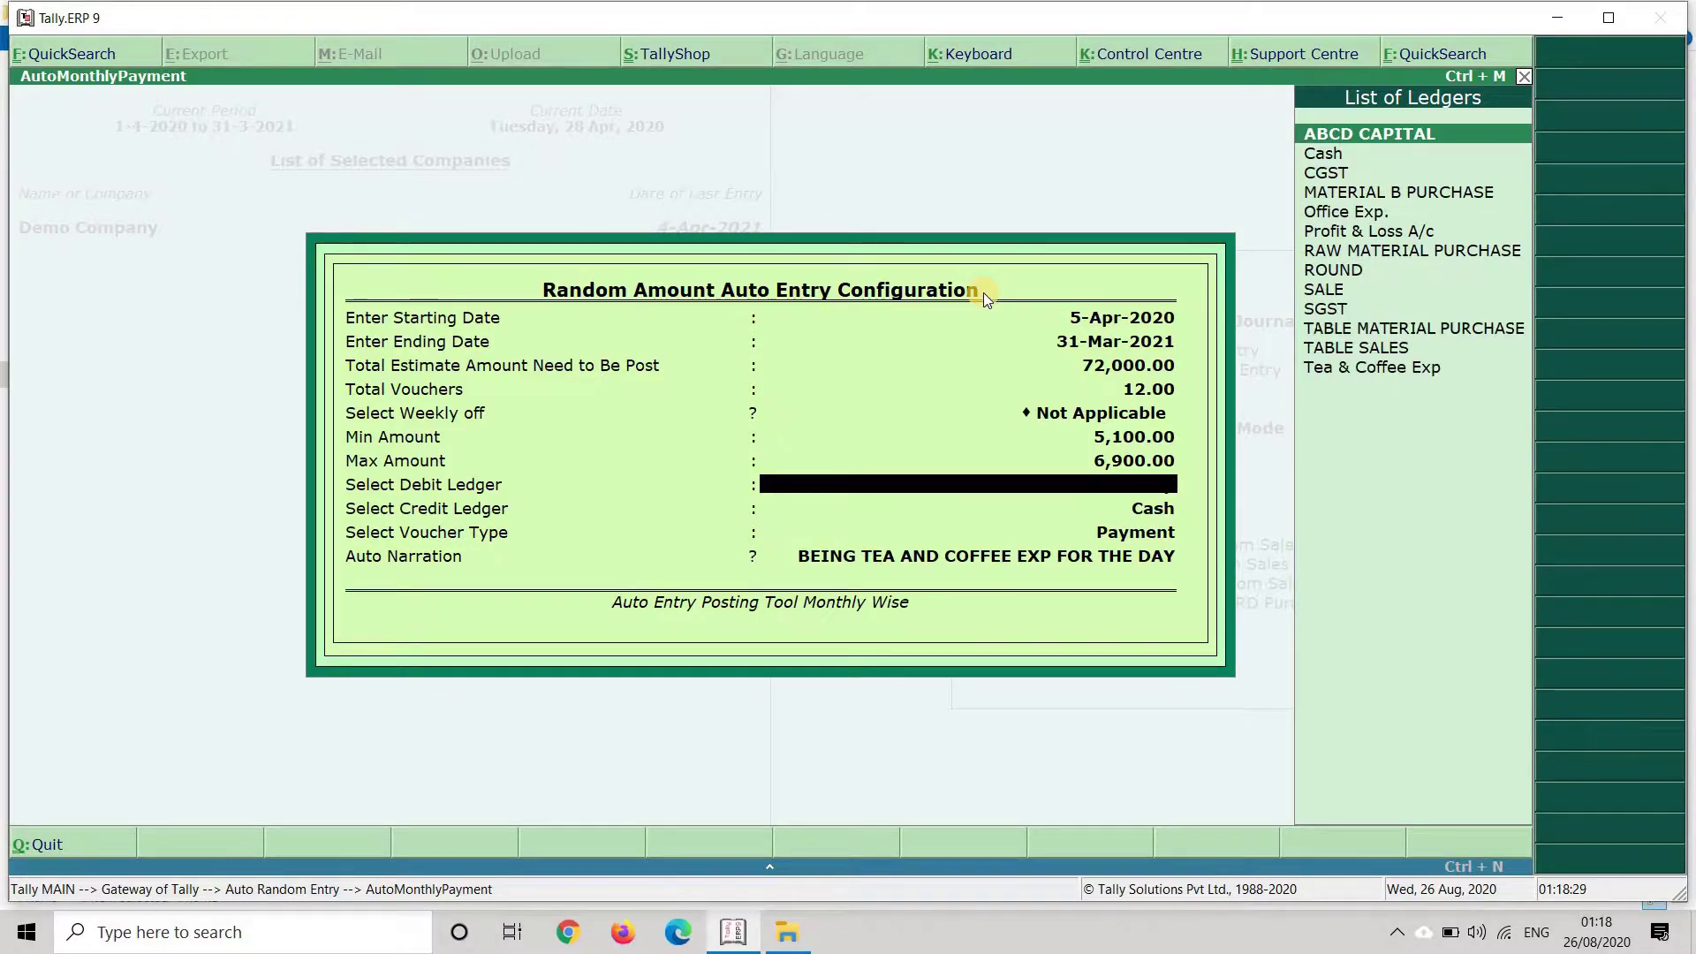
type("Off")
key("Return")
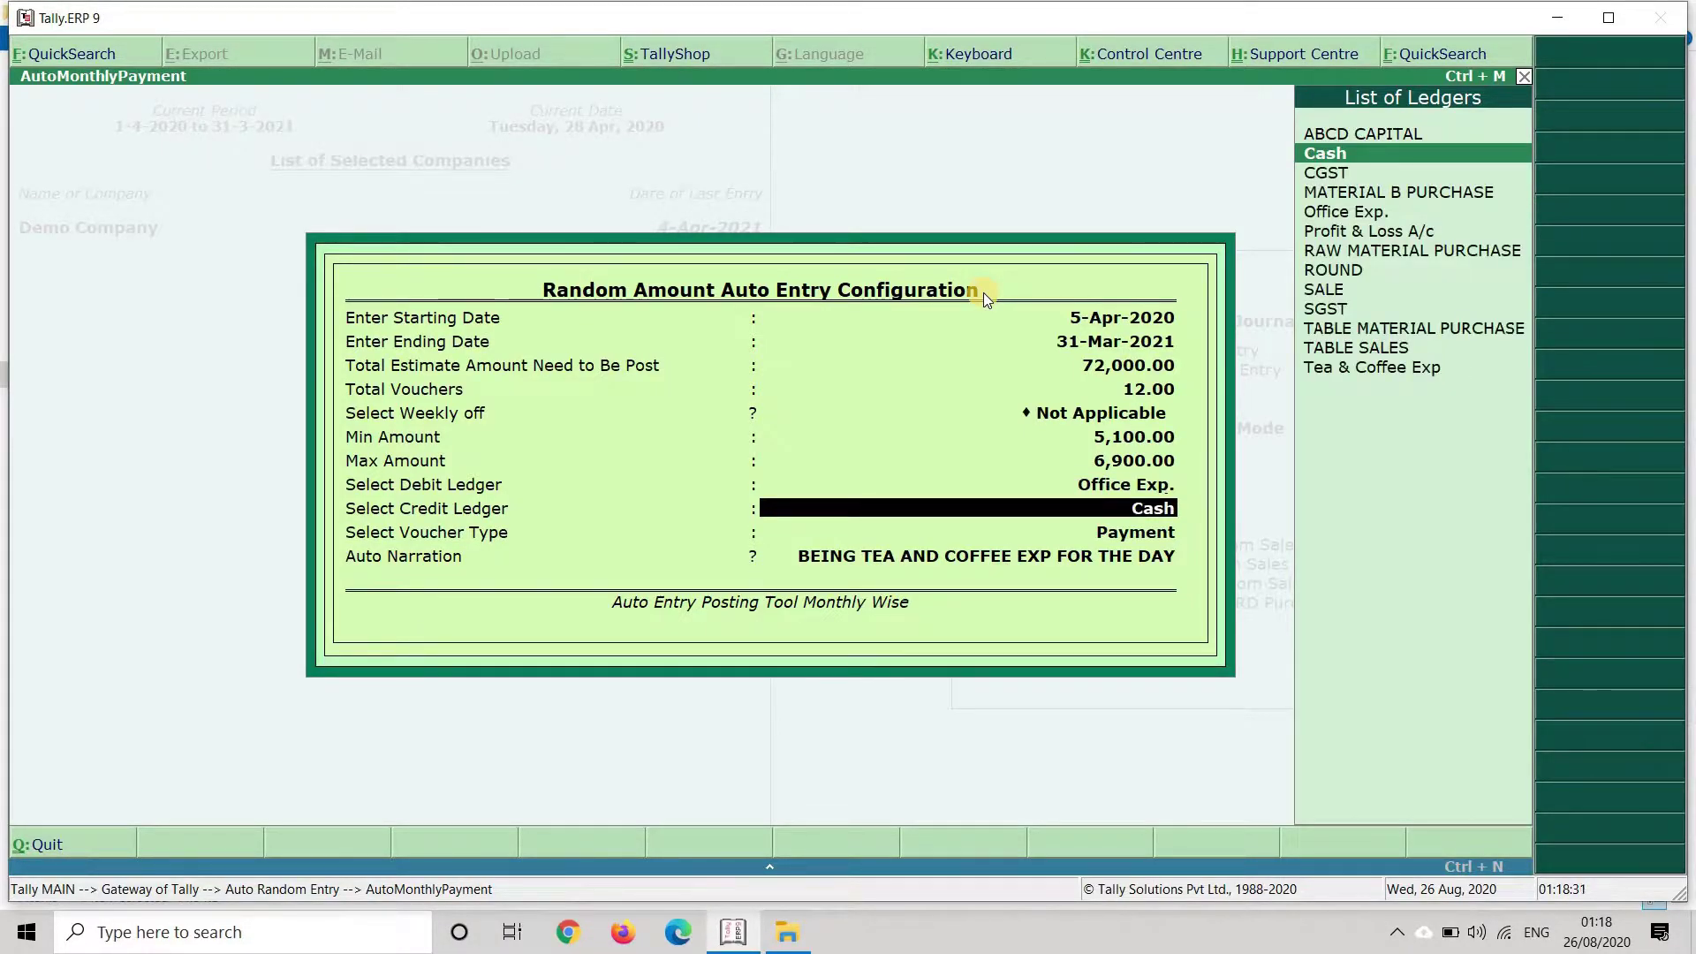
key("Return")
key("Return")
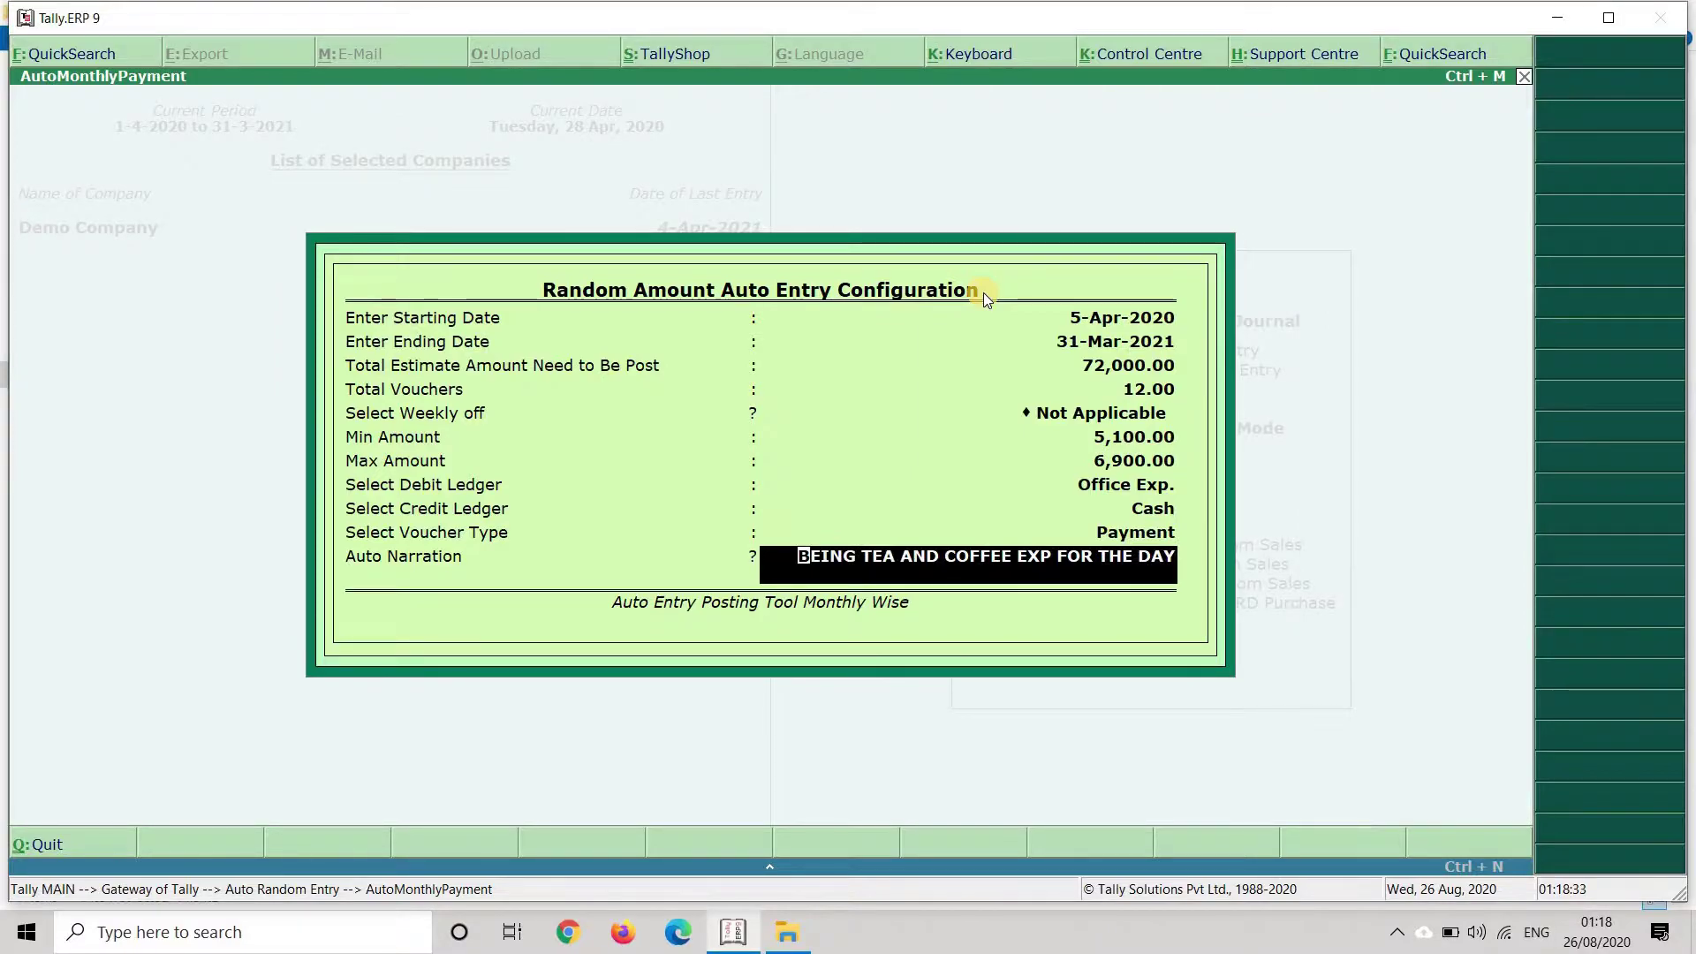
Enter the auto narration "BEING OFFICE EXP FOR THE MONTH" and generate the vouchers.
type("BEING OFFICE EXP FOR THE MONTH")
key("Return")
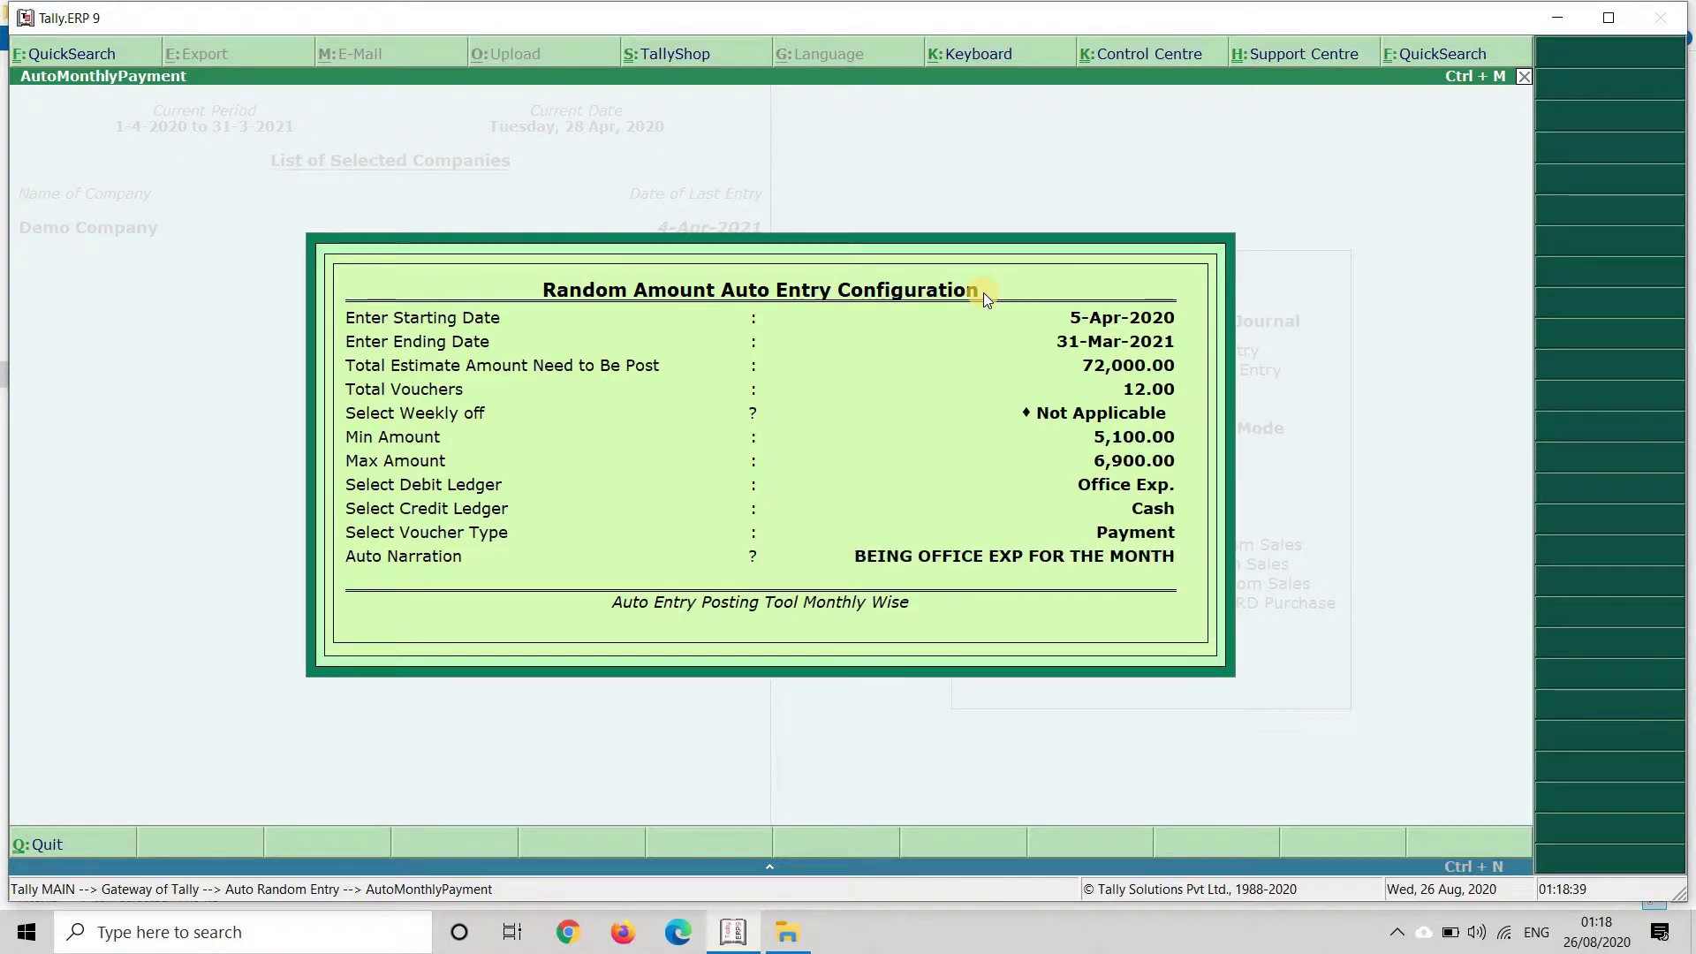
key("Return")
key("Return")
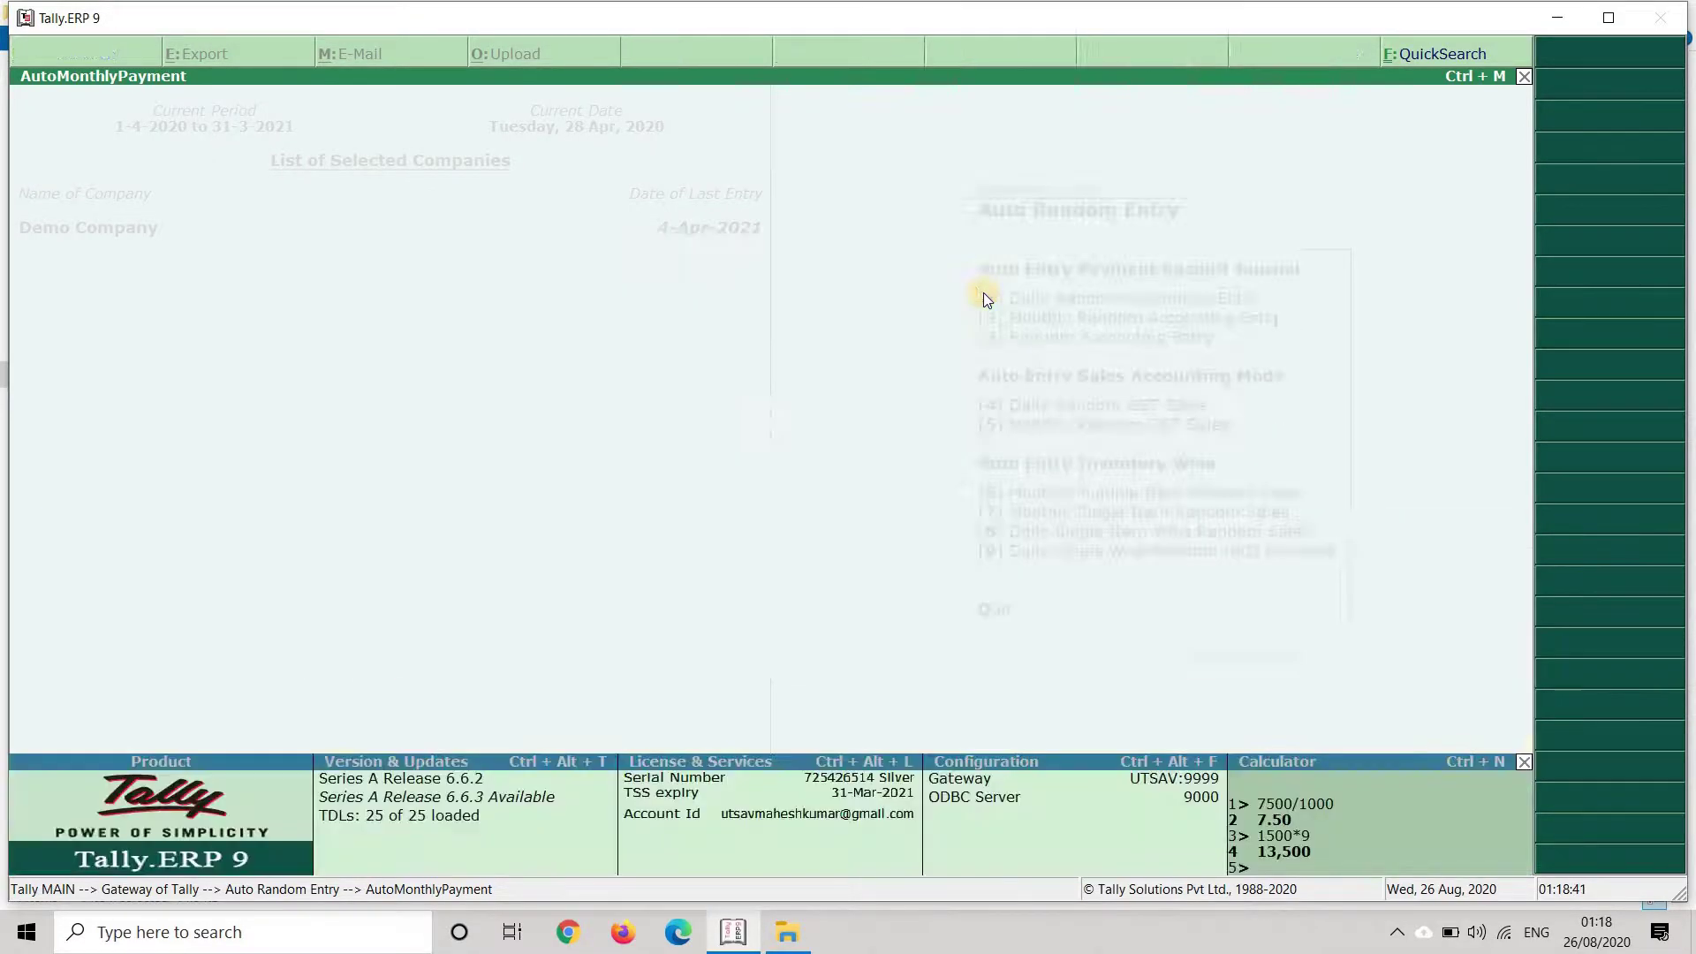
Display the ledger vouchers of the Office Exp. account for 1-Apr-2020 to 31-Mar-2021.
key("Escape")
type("daloffic")
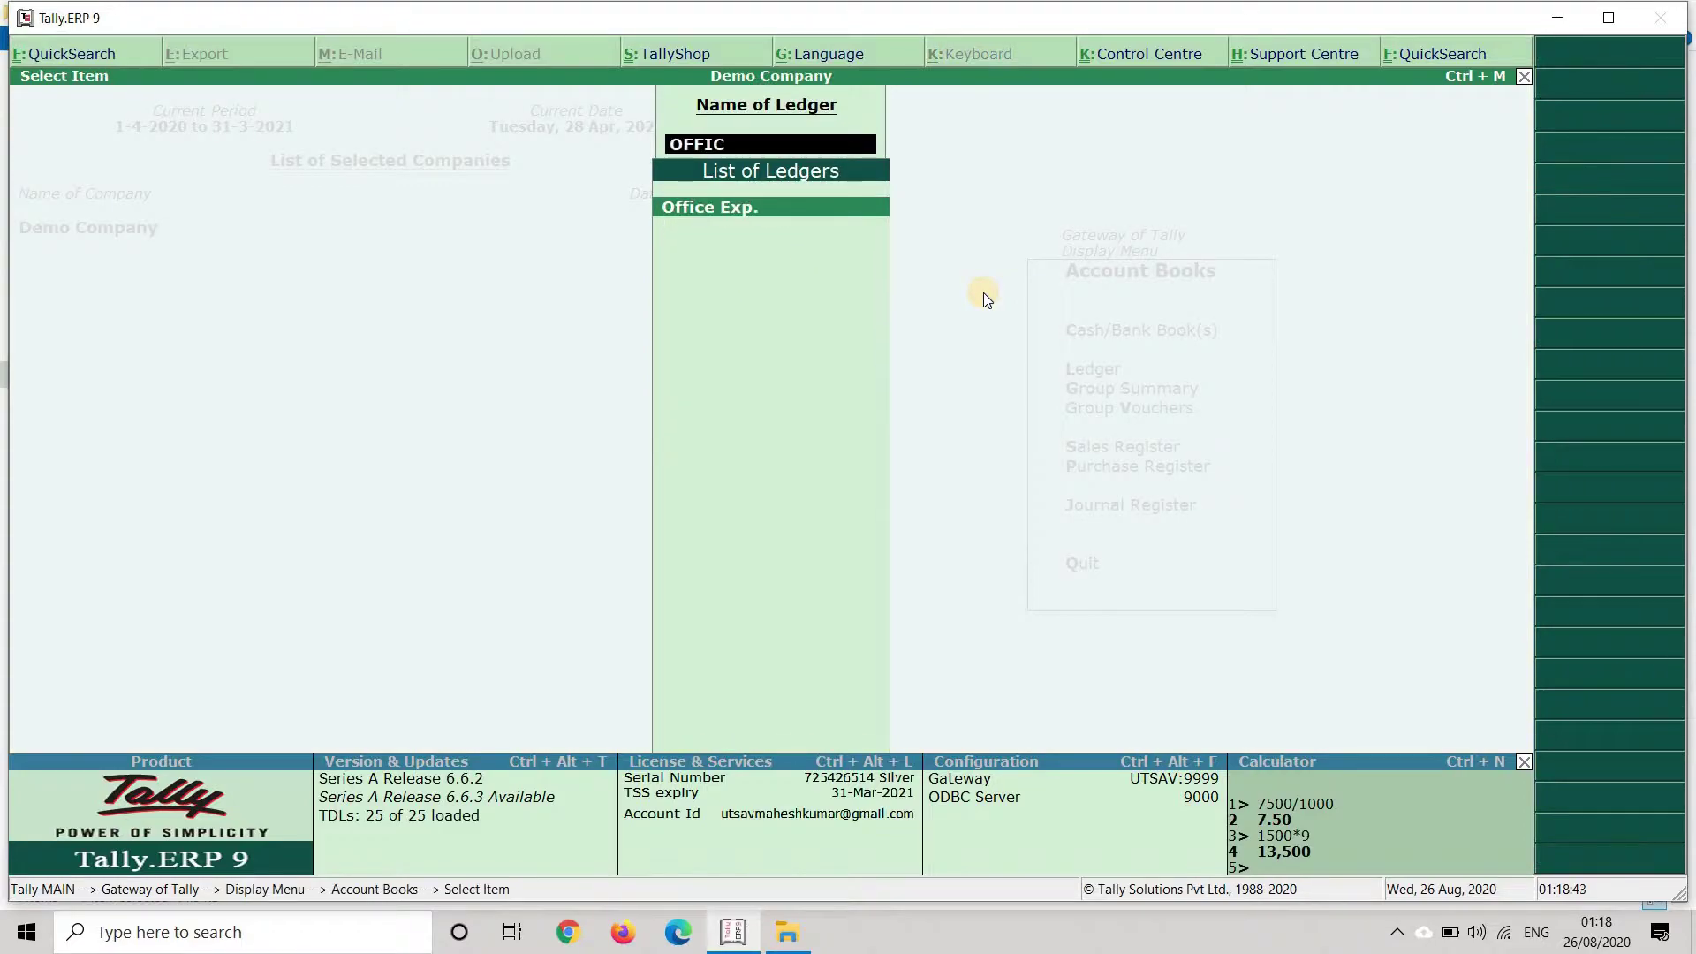
key("Return")
key("alt+F2")
key("Return")
key("Return")
Examine the dates, narrations and debit amounts of the Office Exp. vouchers, then leave the ledger report.
key("Up")
key("Up")
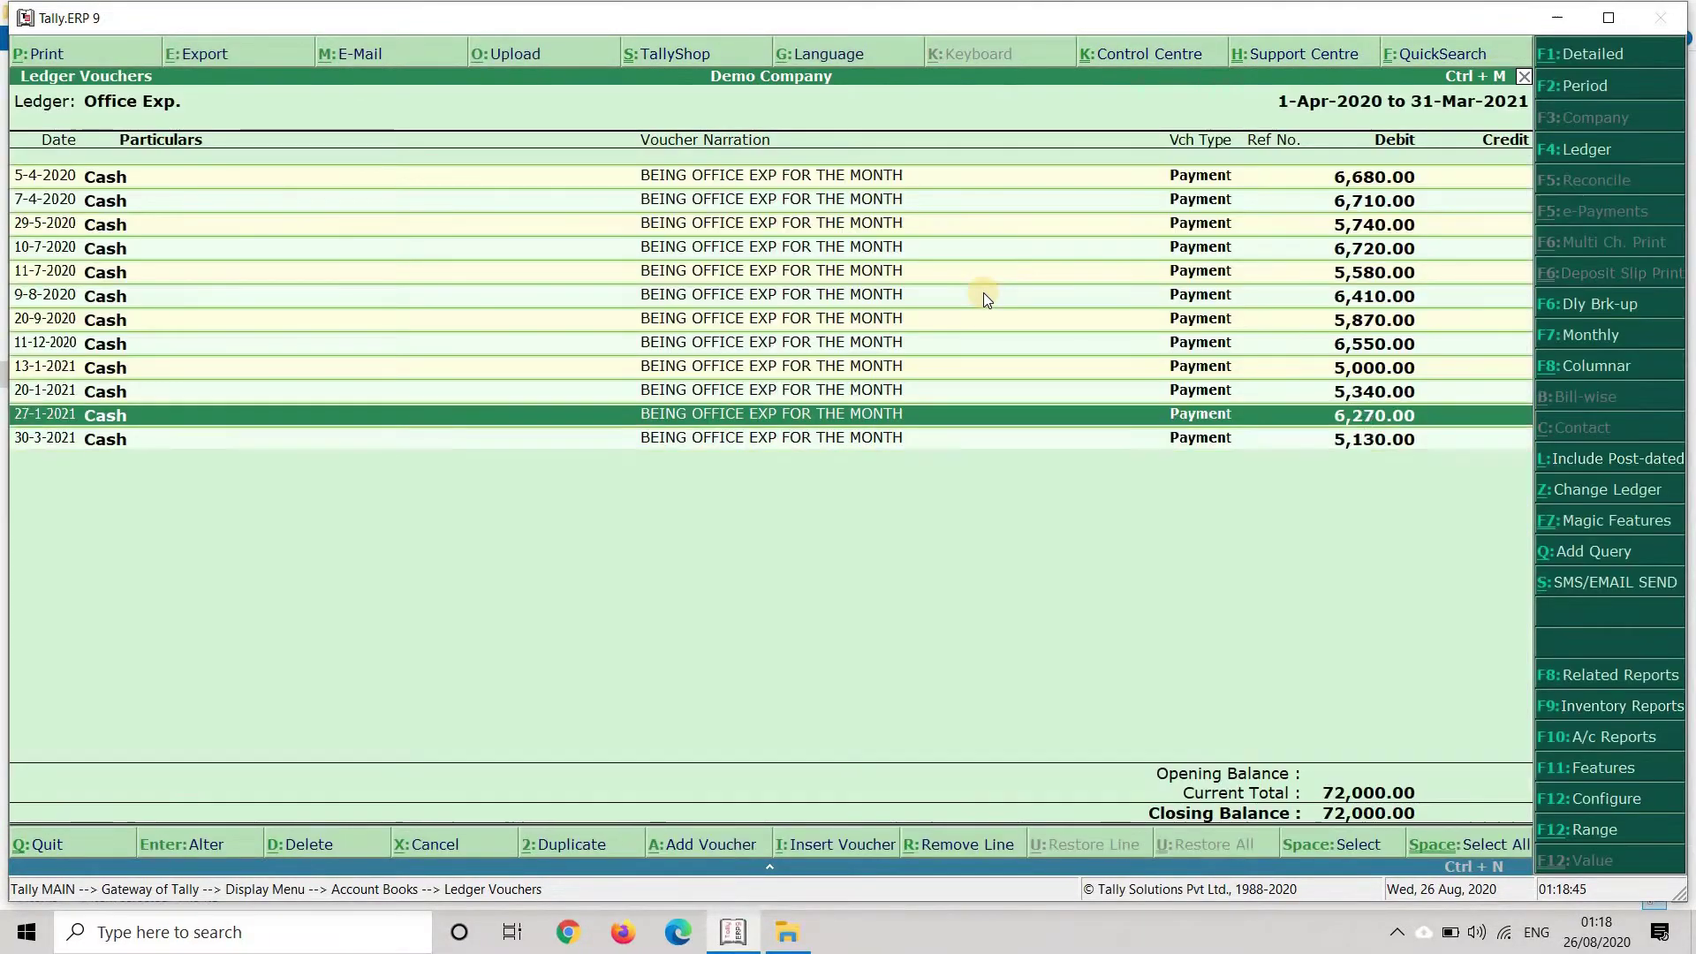
key("Home")
key("Down")
key("Down")
key("Down")
key("End")
key("Up")
key("Up")
key("Up")
key("Home")
key("Down")
key("Down")
key("Down")
key("Down")
key("Down")
key("Down")
key("Down")
key("Down")
key("Down")
key("End")
key("Up")
key("Up")
key("Up")
key("Up")
key("Up")
key("Up")
key("Up")
key("Up")
key("Home")
key("Escape")
key("Escape")
key("Escape")
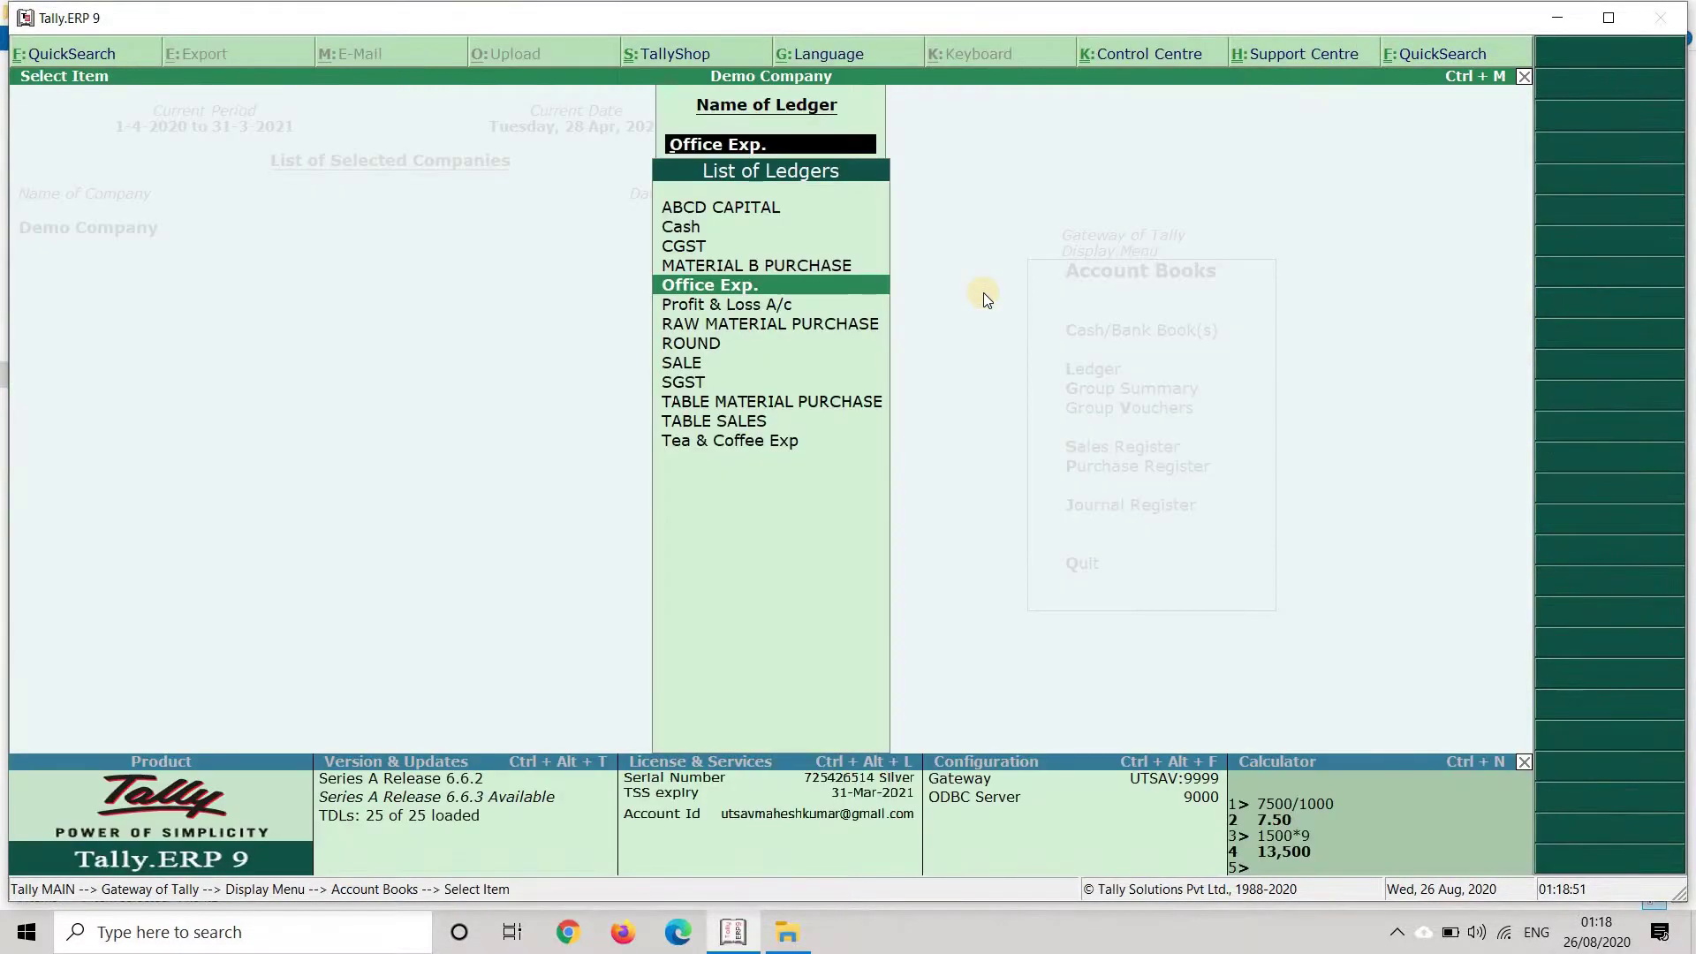
key("Up")
key("Up")
key("Up")
key("Up")
key("Up")
key("Up")
key("Up")
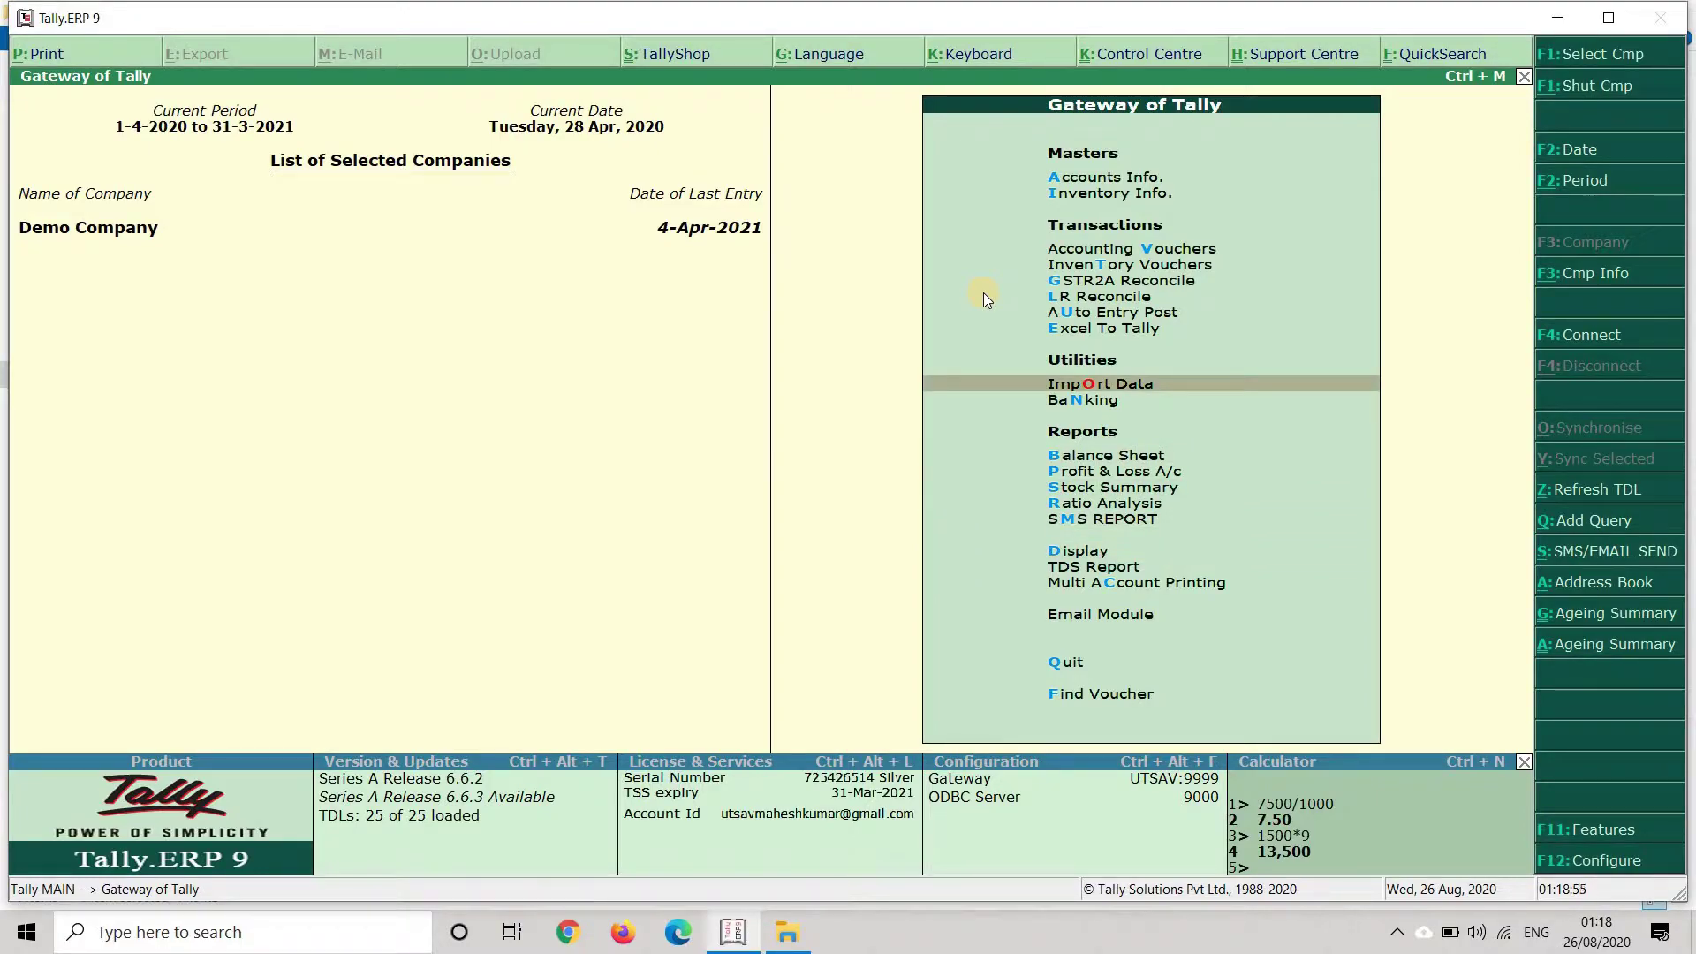
key("Up")
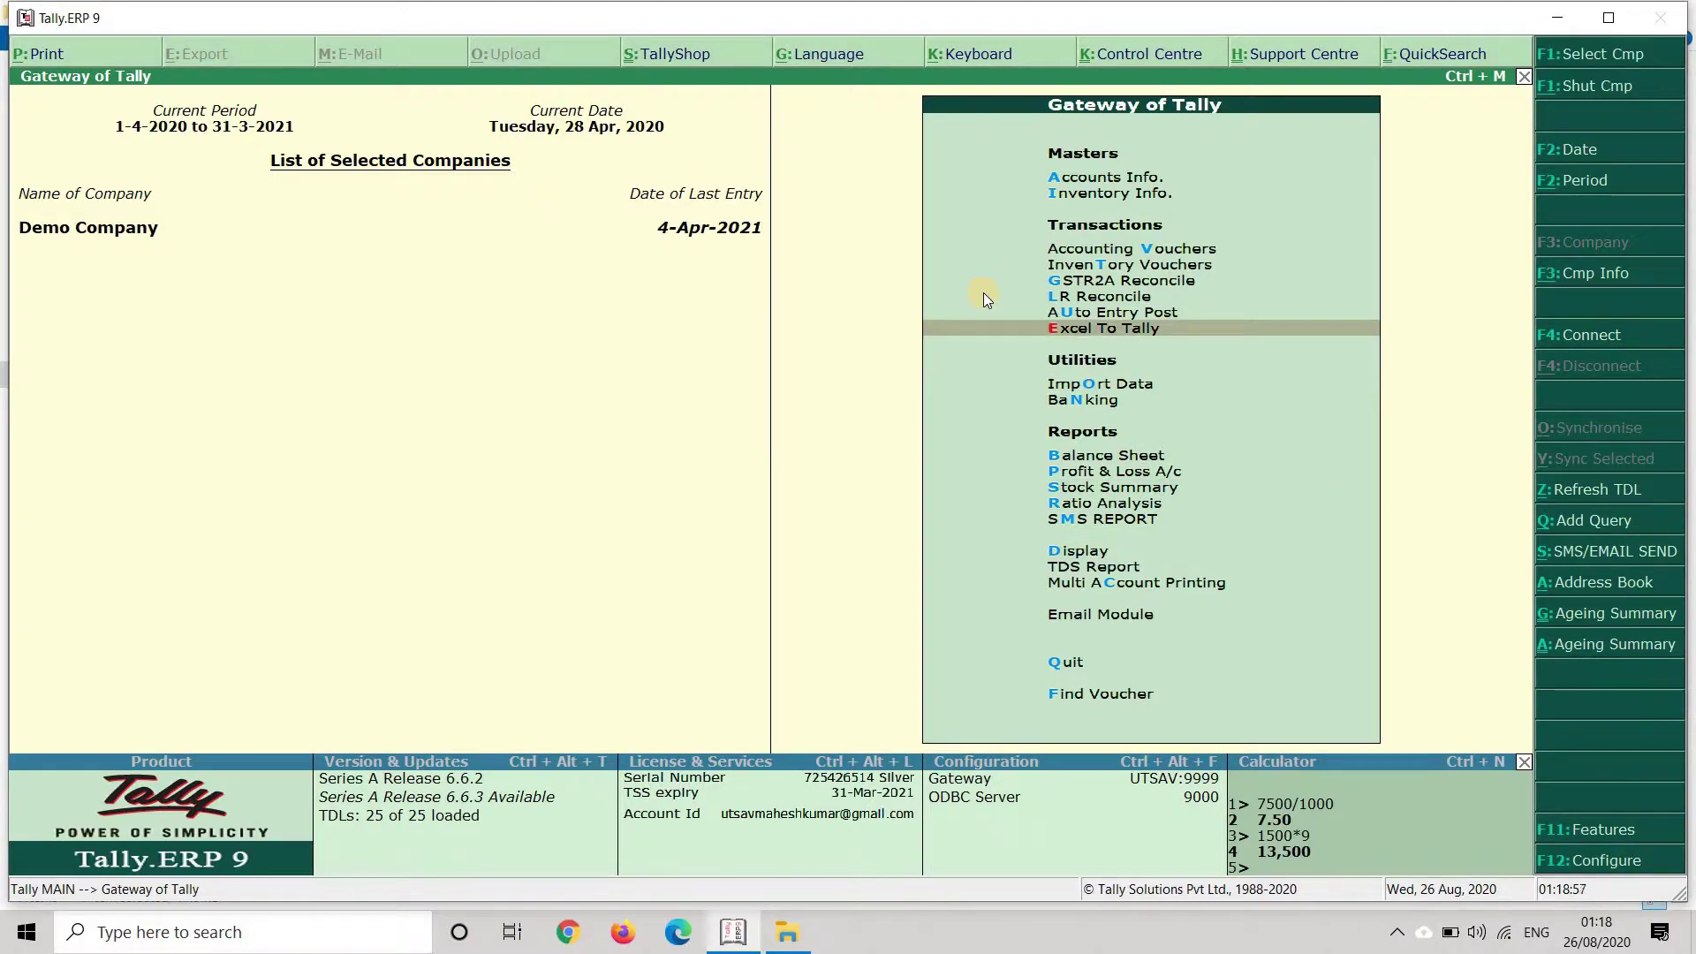
Delete all March 2021 vouchers from the Tea & Coffee Exp ledger.
type("dalTE")
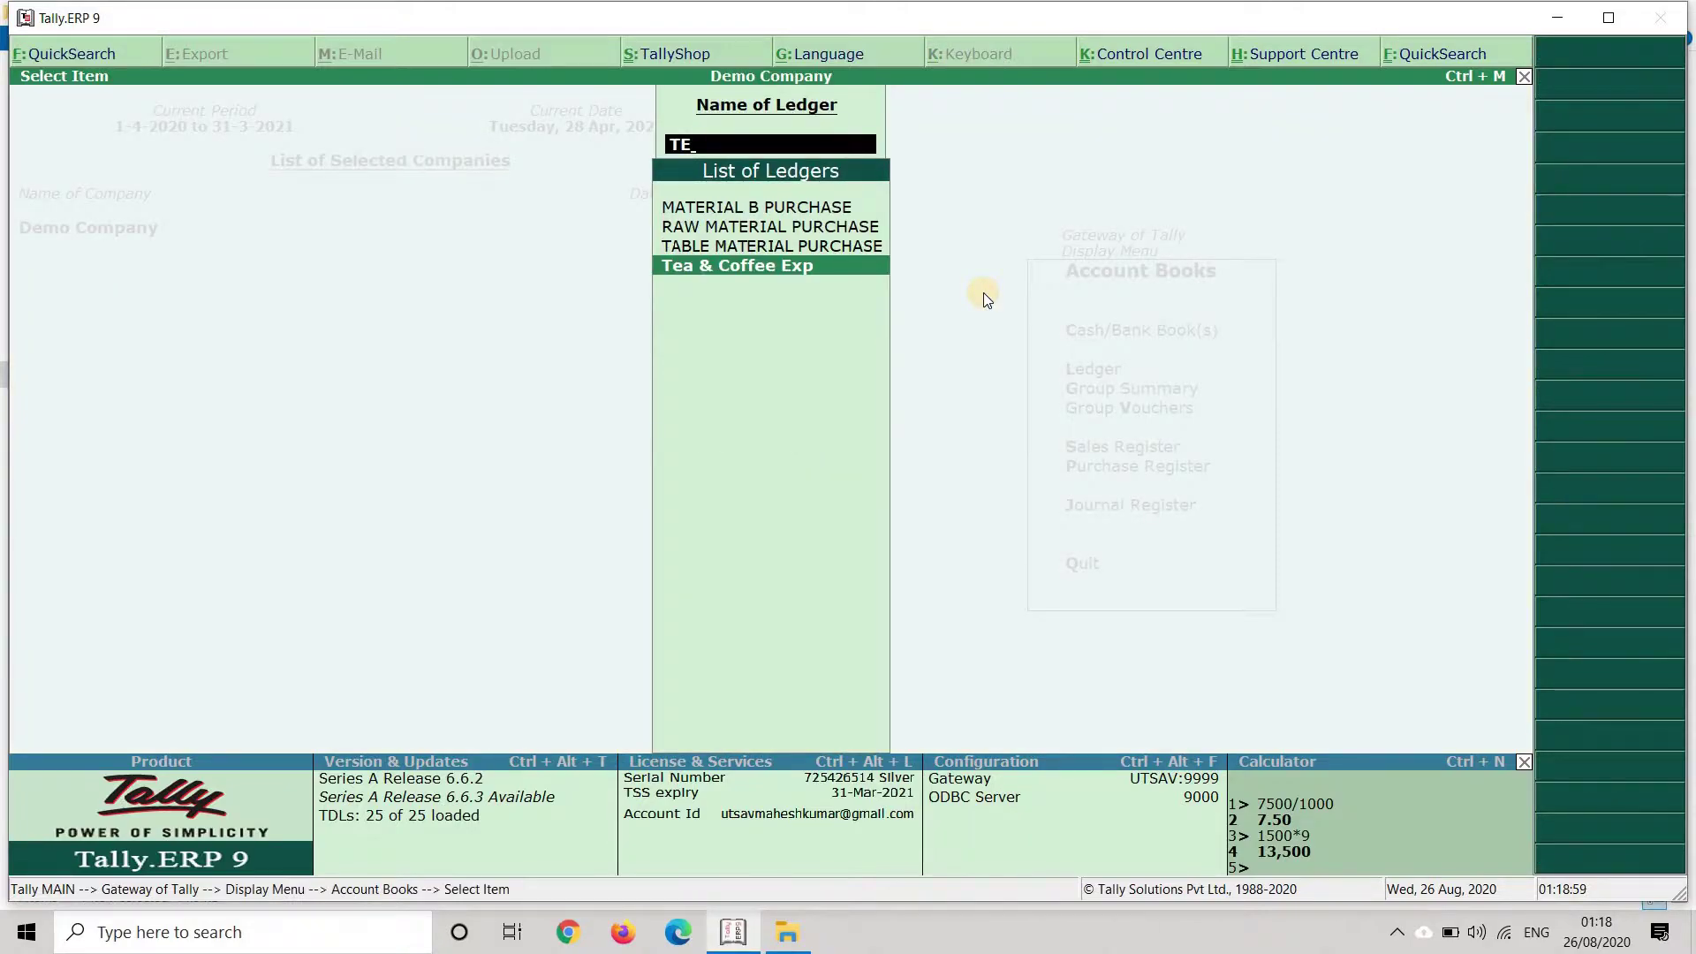
key("Return")
key("alt+d")
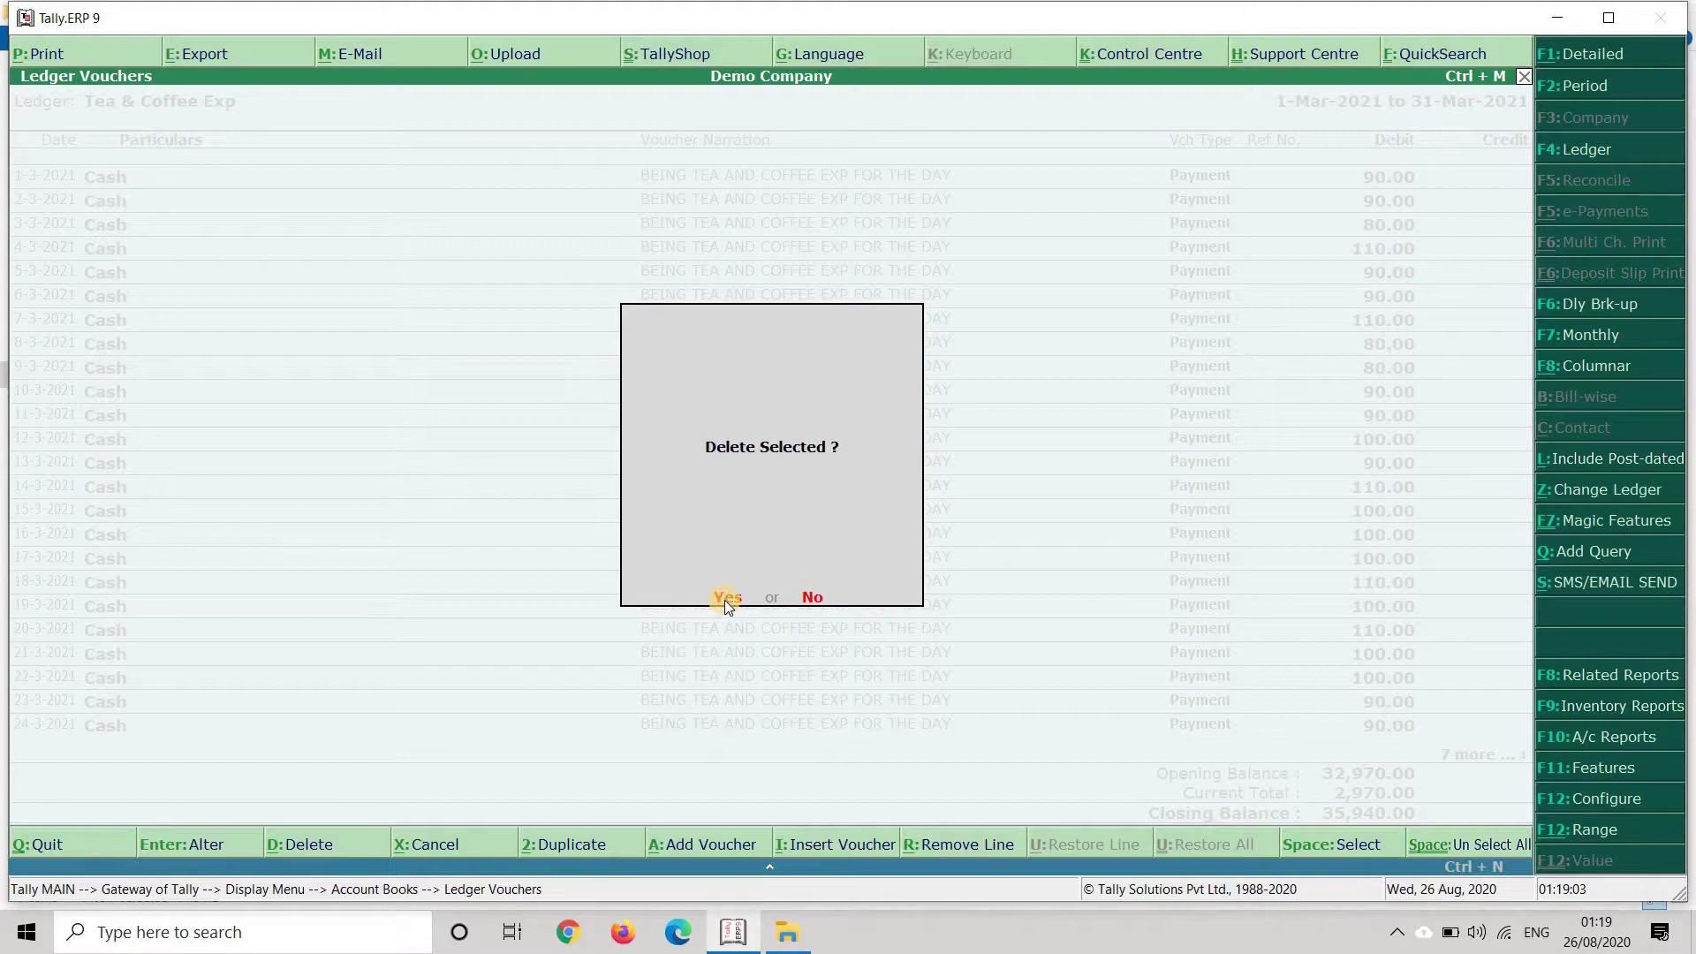
key("y")
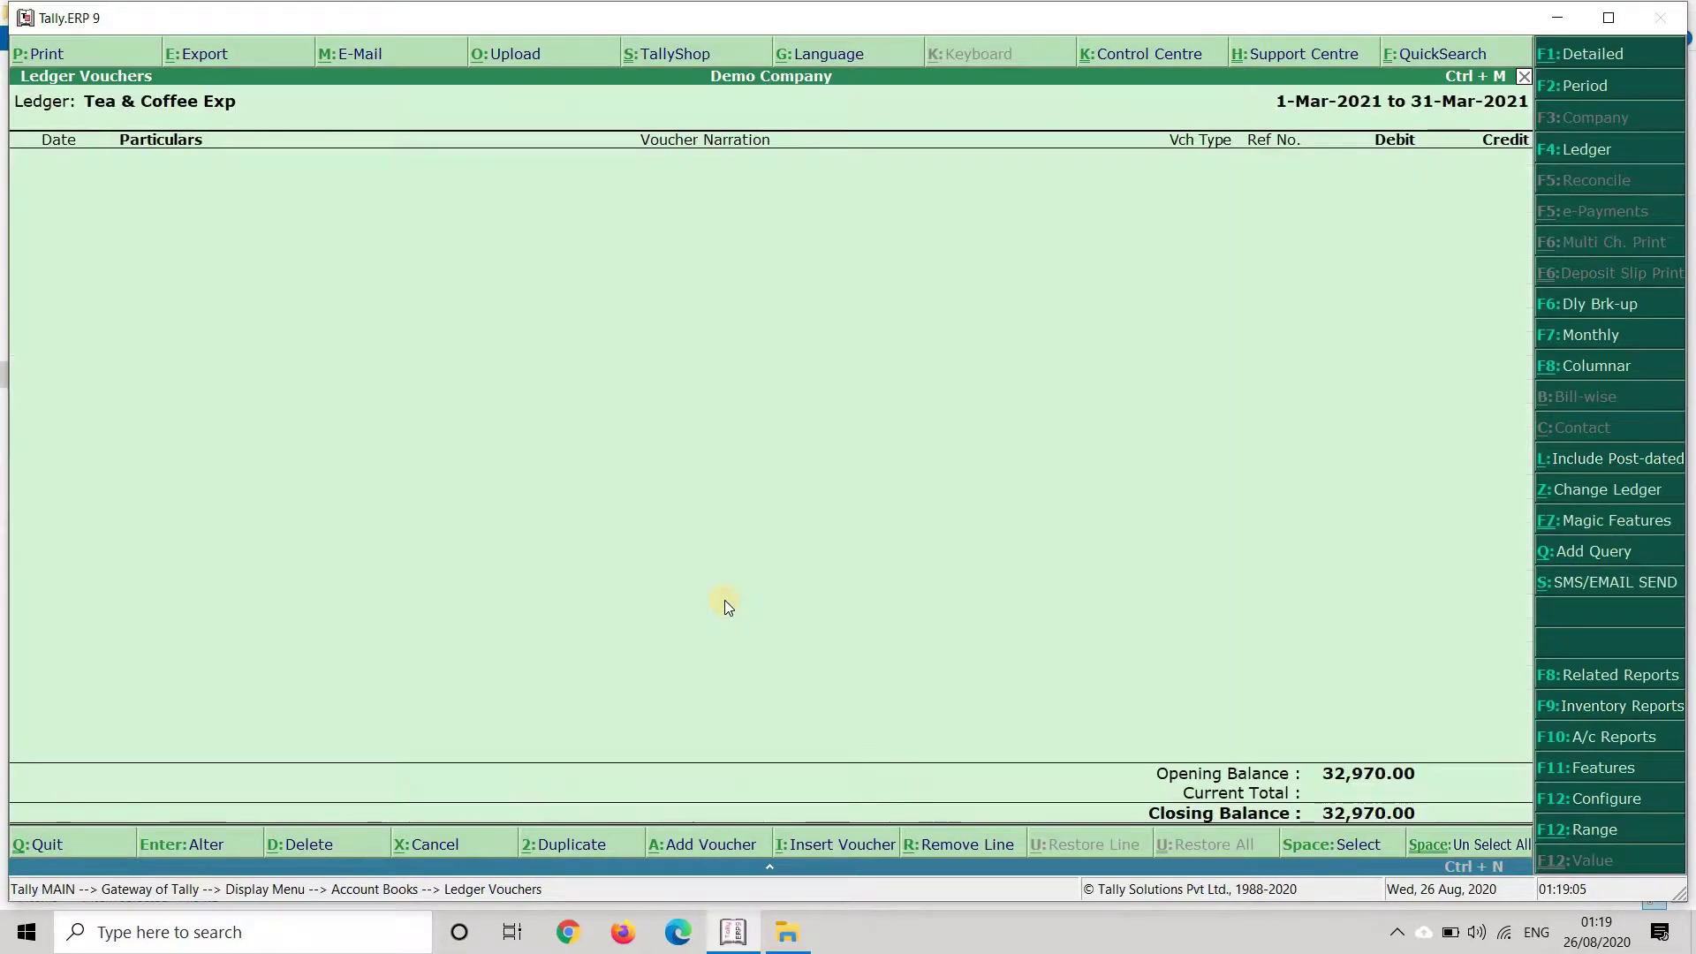
Delete all Office Exp. ledger vouchers for the period 1-Apr-2020 to 31-Mar-2021.
key("Escape")
type("off")
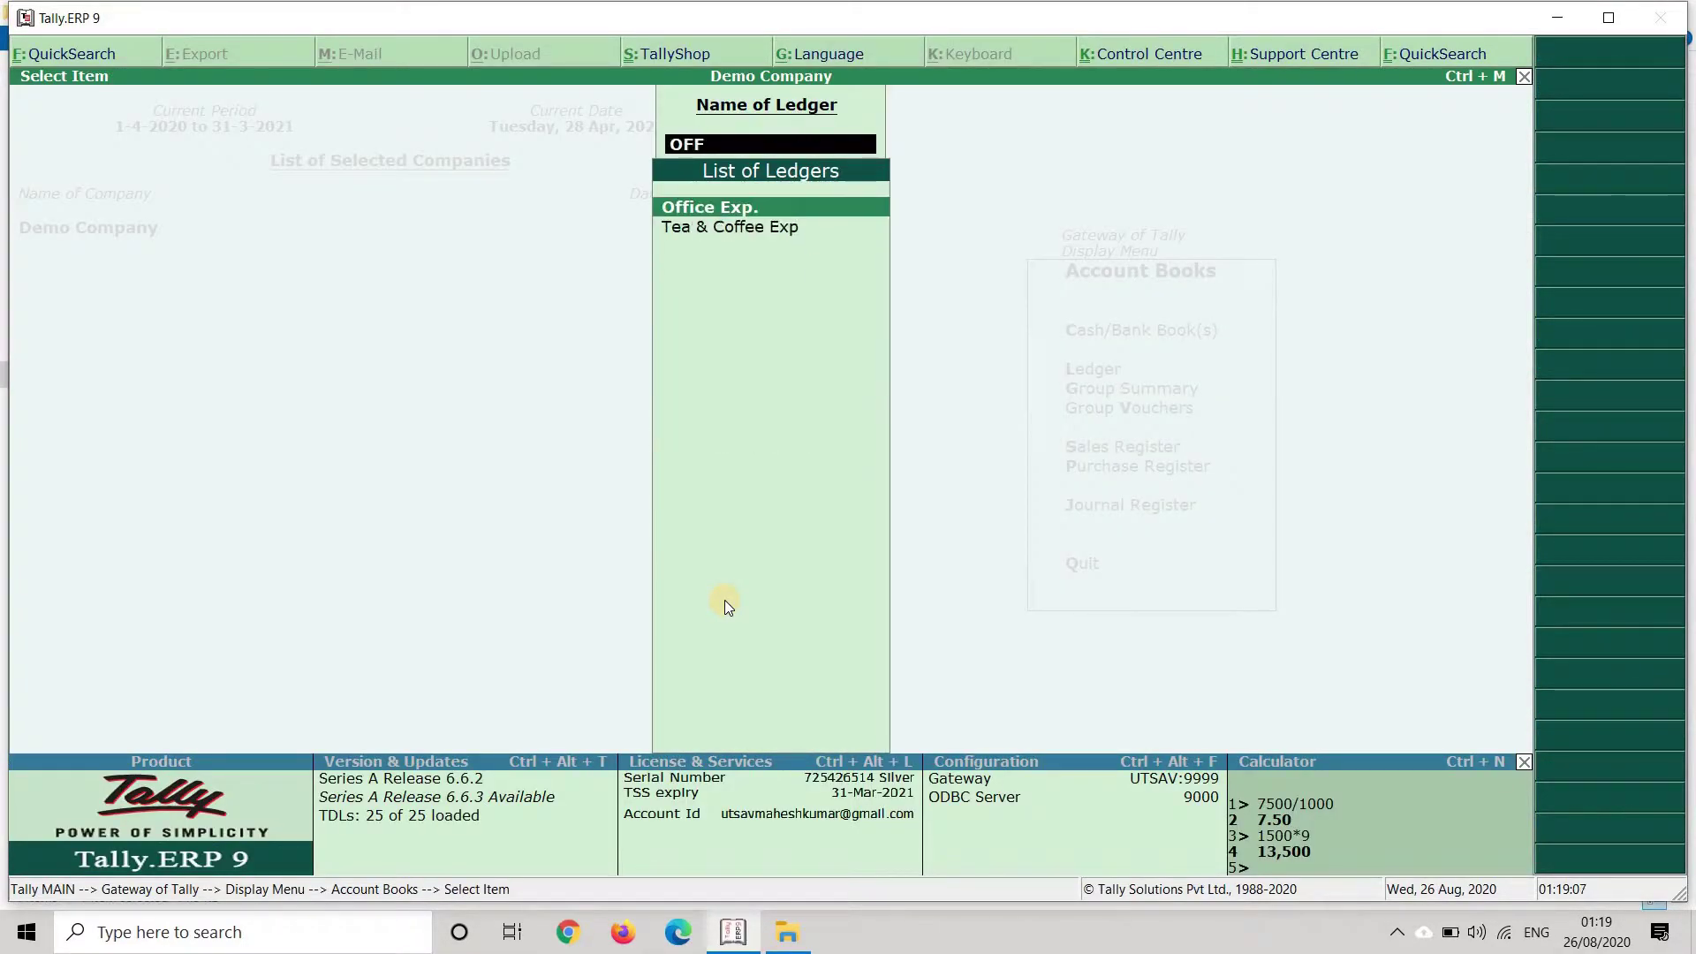
key("Return")
key("F2")
type("1-4")
key("Return")
key("Return")
key("ctrl+space")
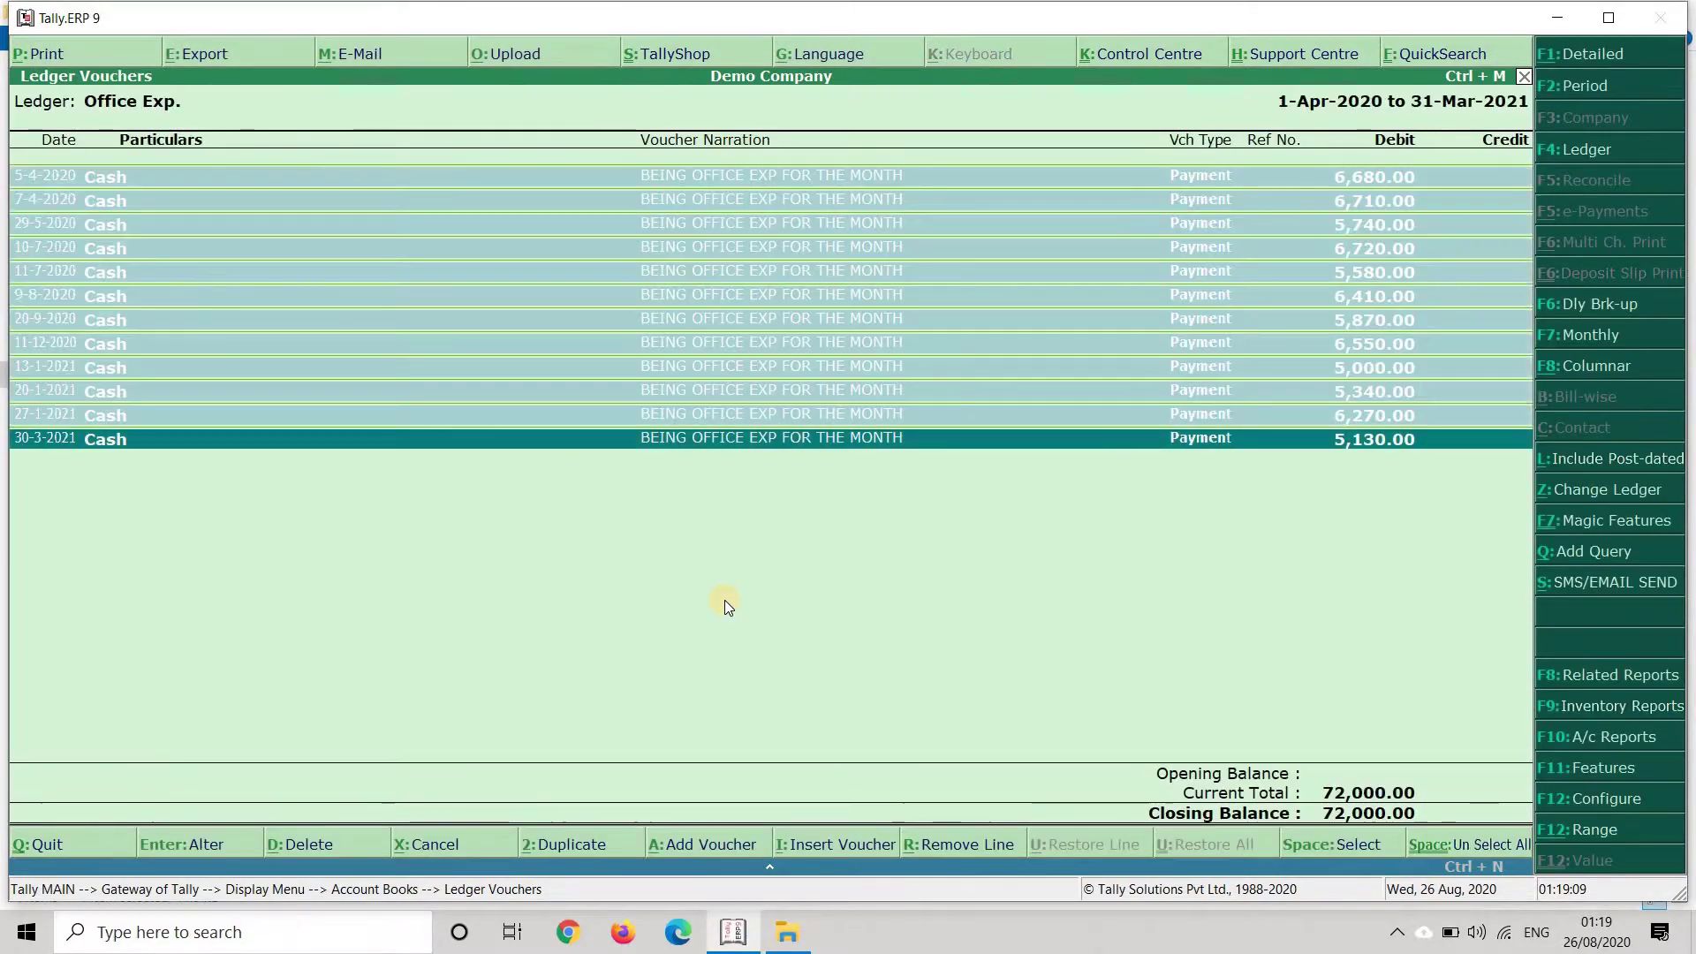
key("alt+d")
key("y")
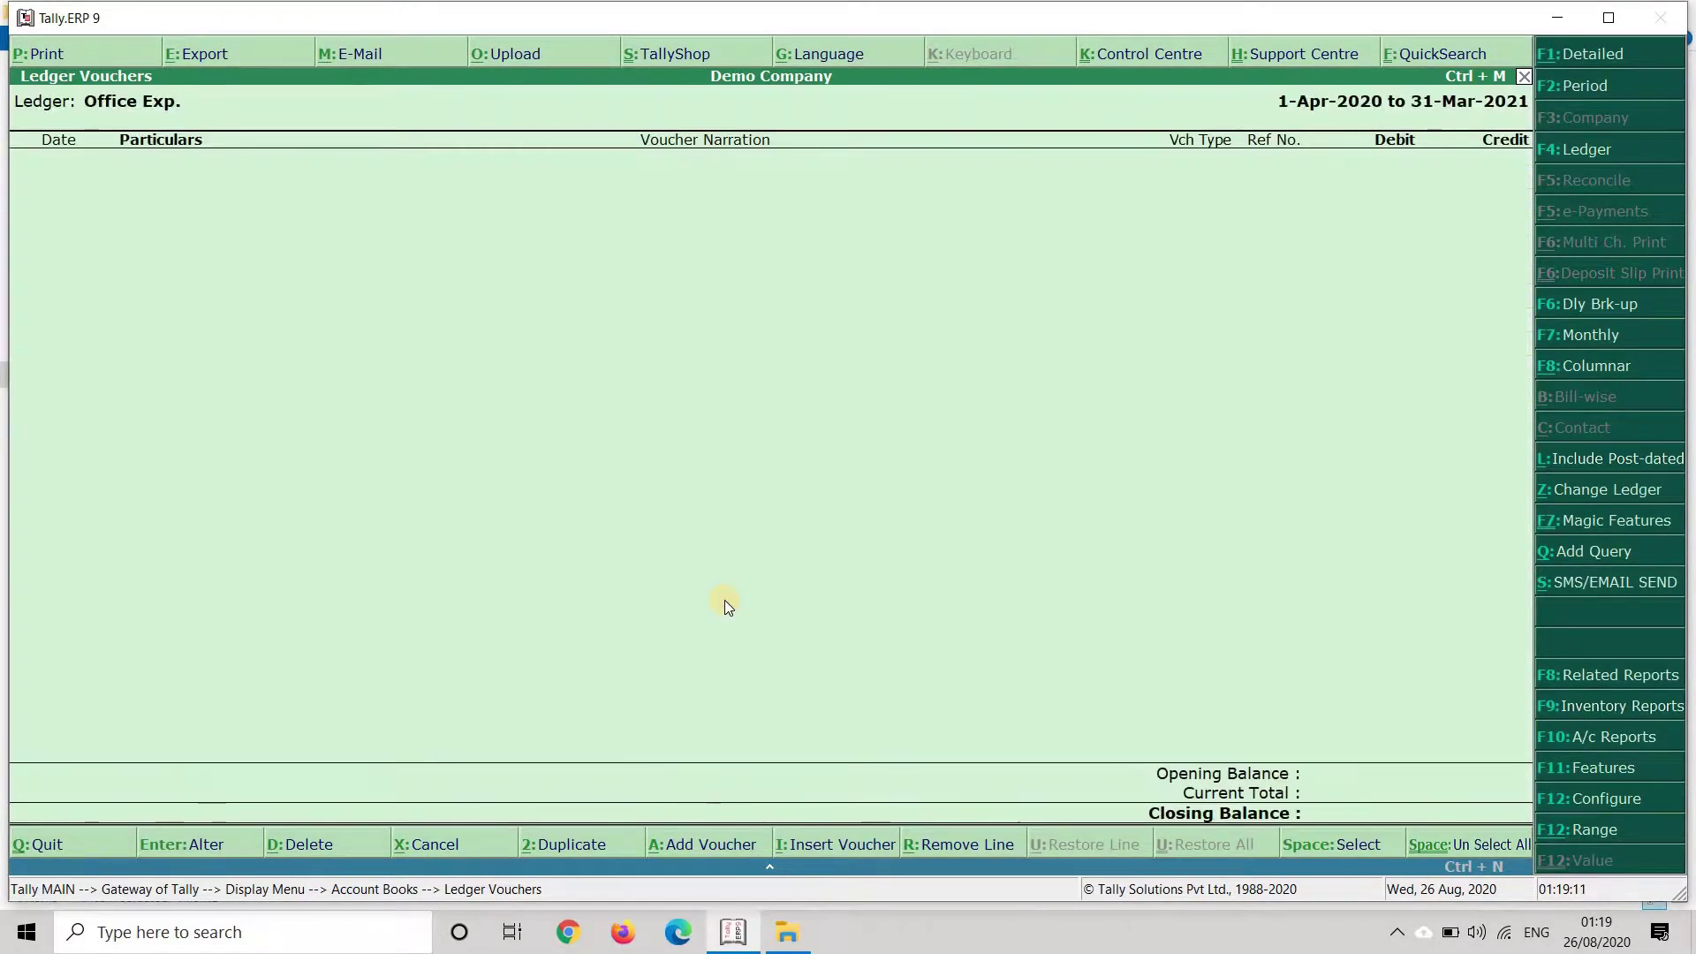
Leave the ledger report and open the Random Accounting Entry form of Auto Random Entry.
key("Escape")
key("Escape")
key("Escape")
key("Escape")
key("Up")
key("Up")
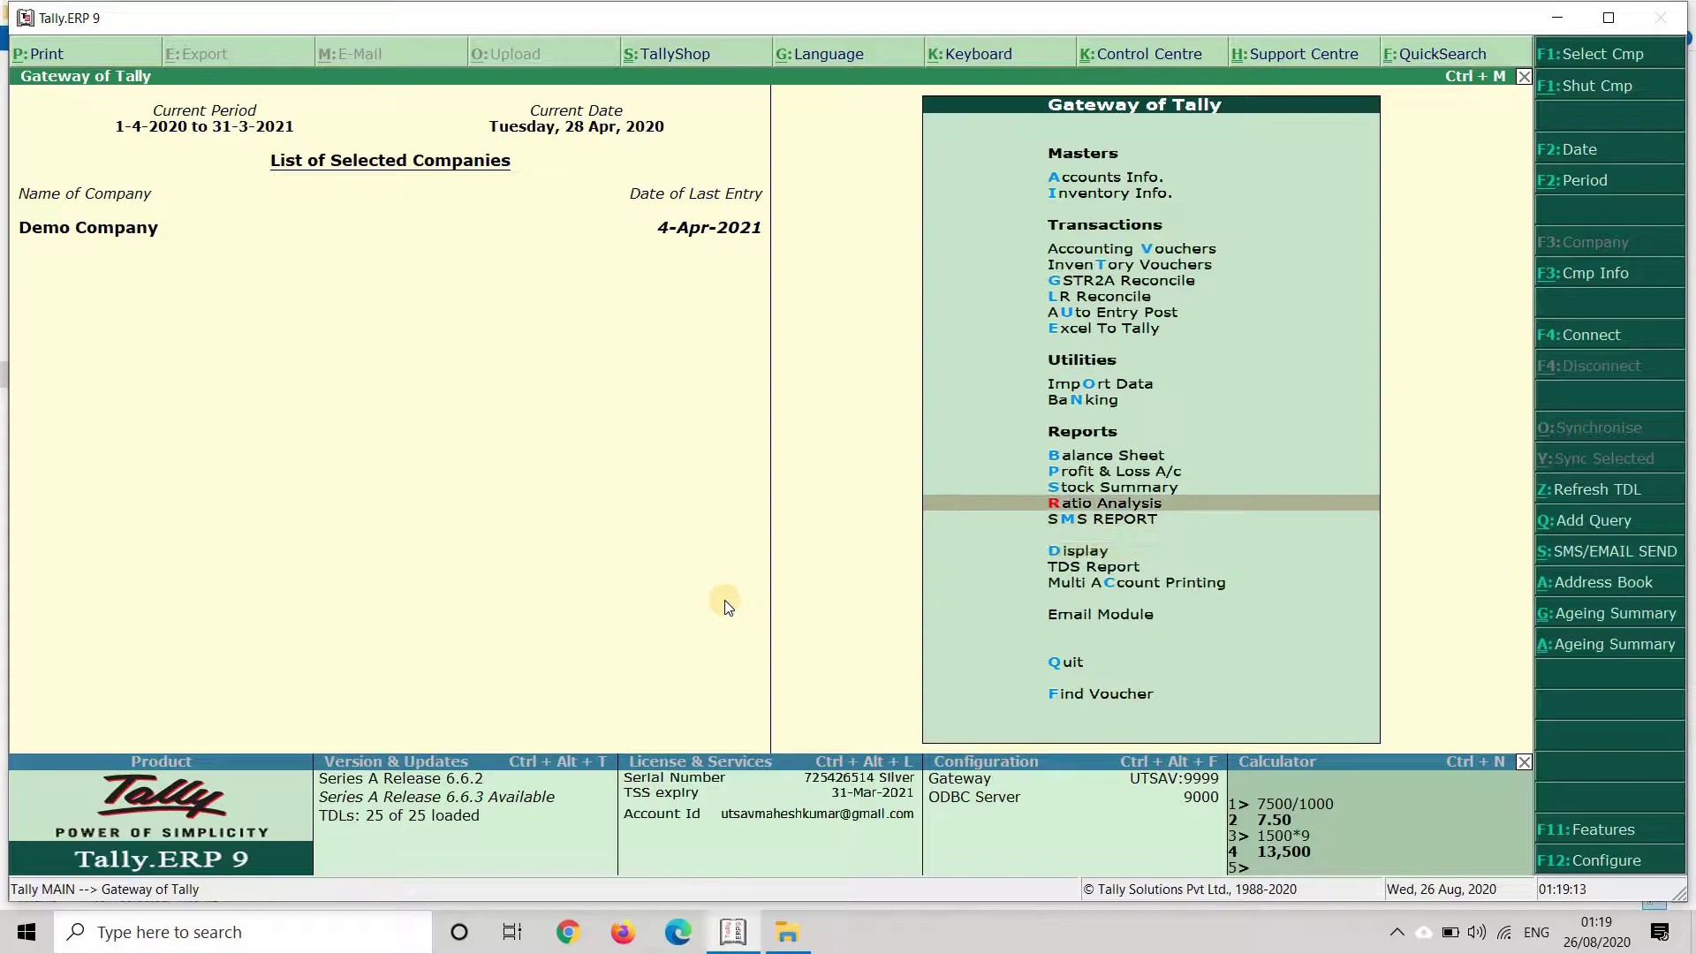
key("Return")
key("Down")
key("Down")
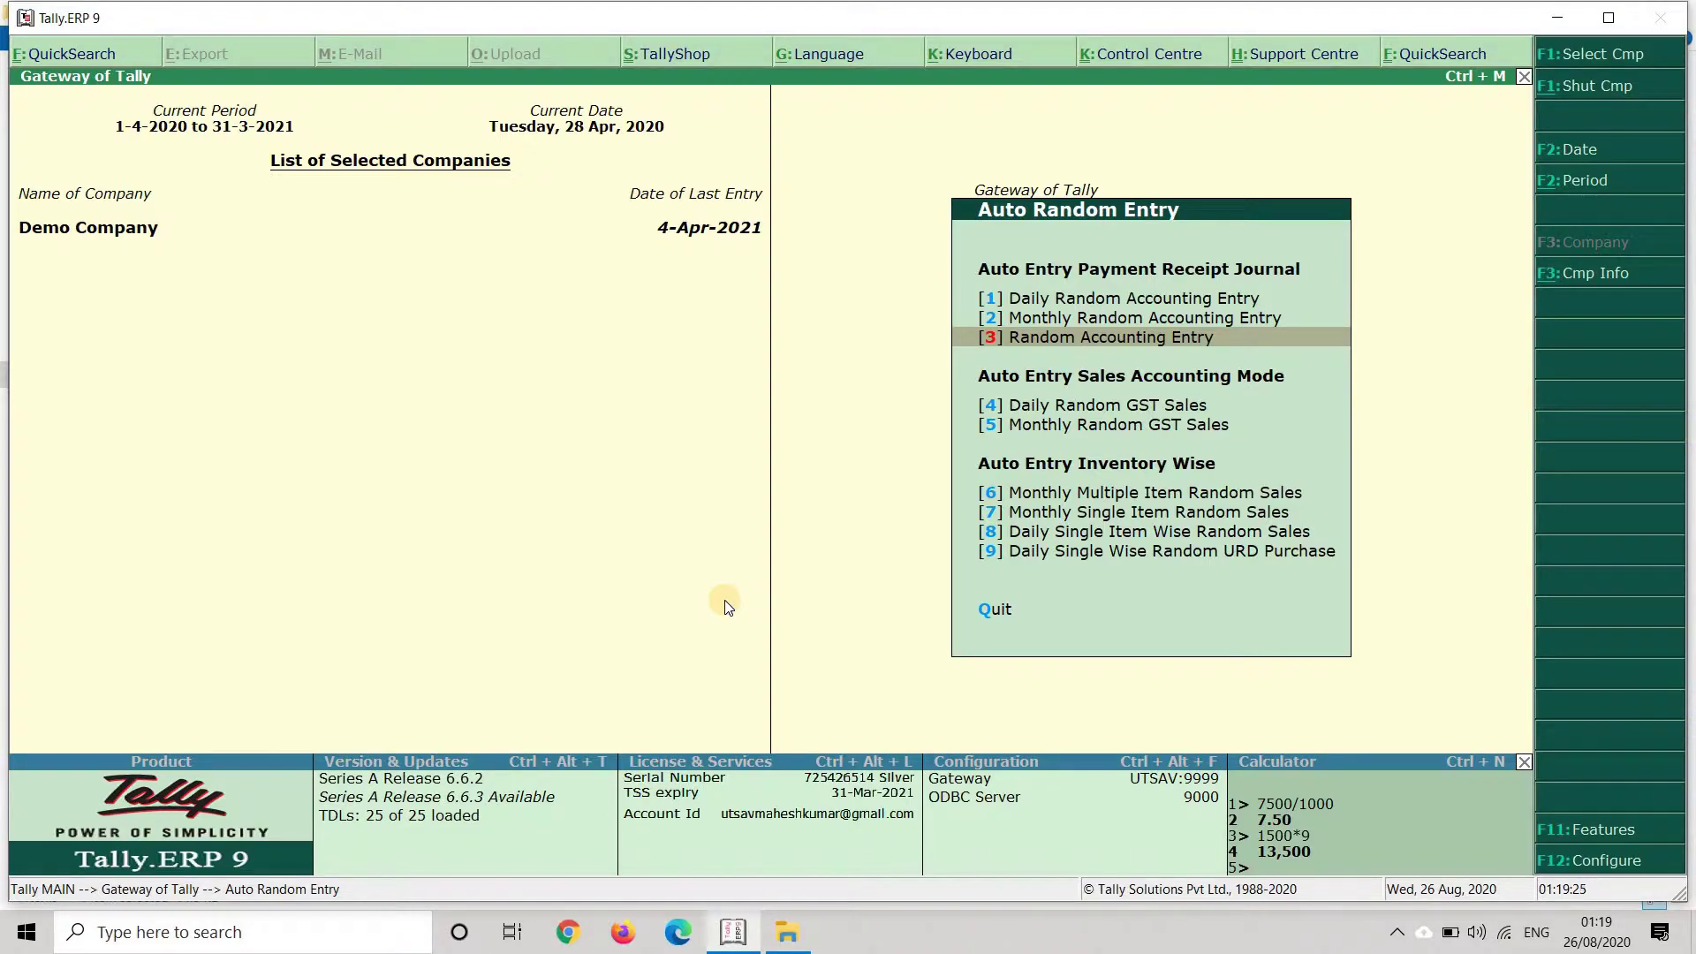
key("Return")
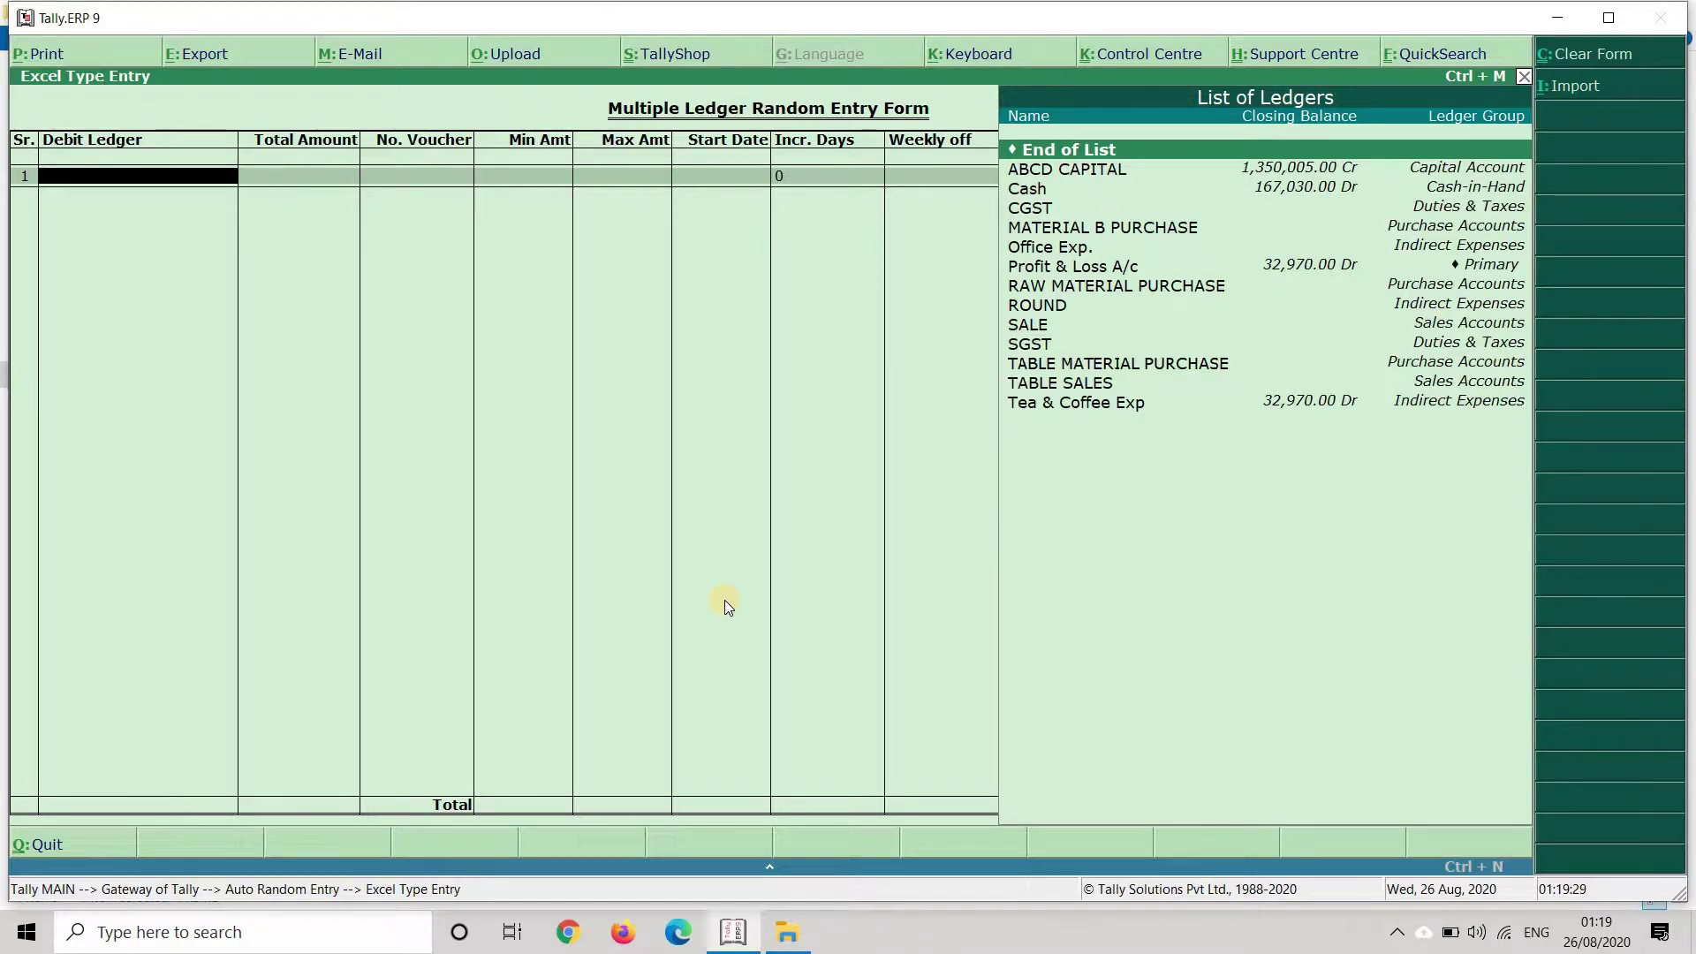
Enter a Tea & Coffee Exp debit row totalling 15,970 over 70 vouchers, accepting the suggested minimum and maximum amounts.
type("TEA")
key("Return")
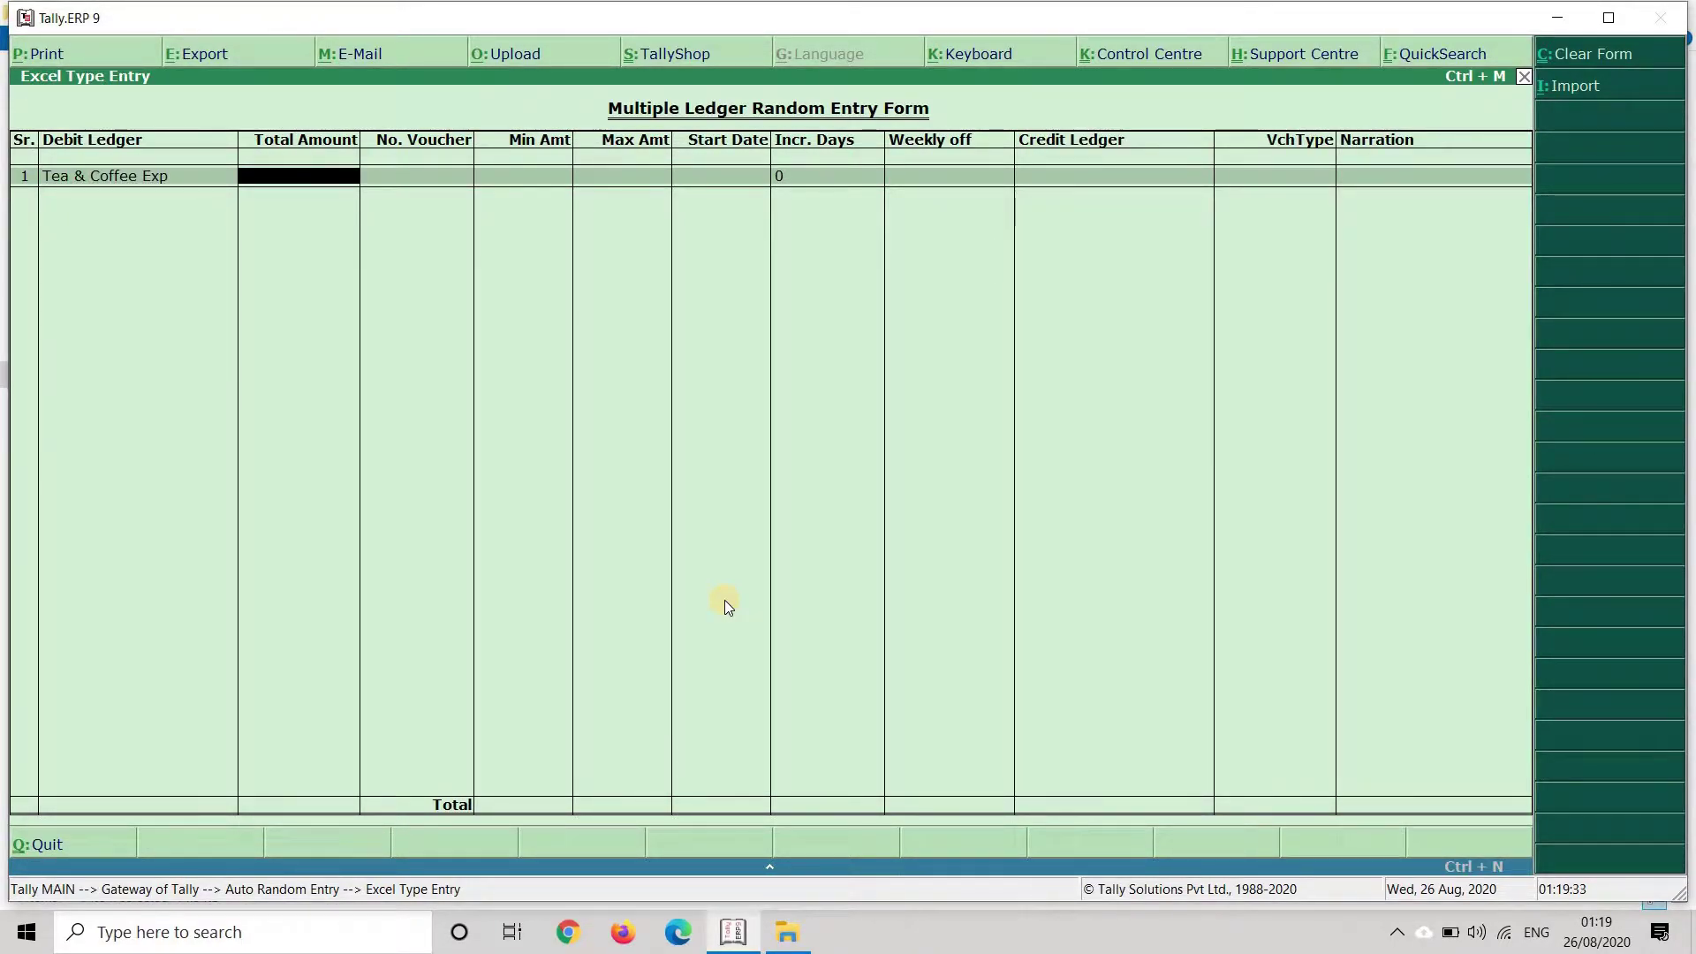
type("1")
type("5,")
type("970")
key("Return")
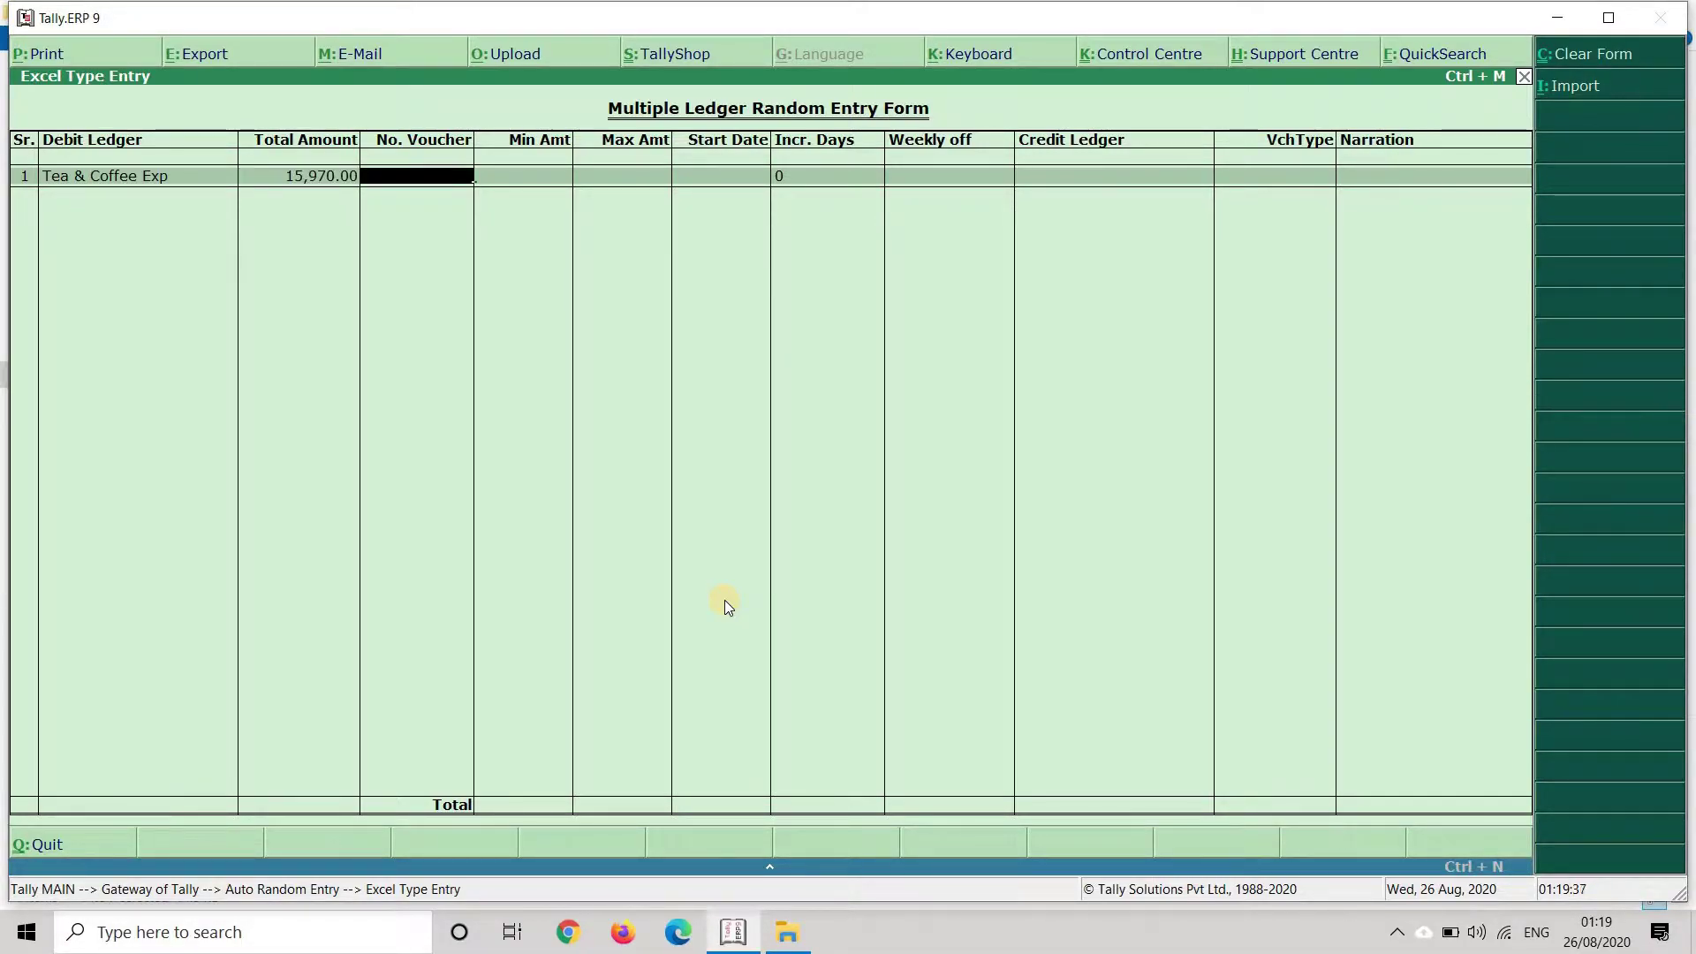
type("70")
key("Return")
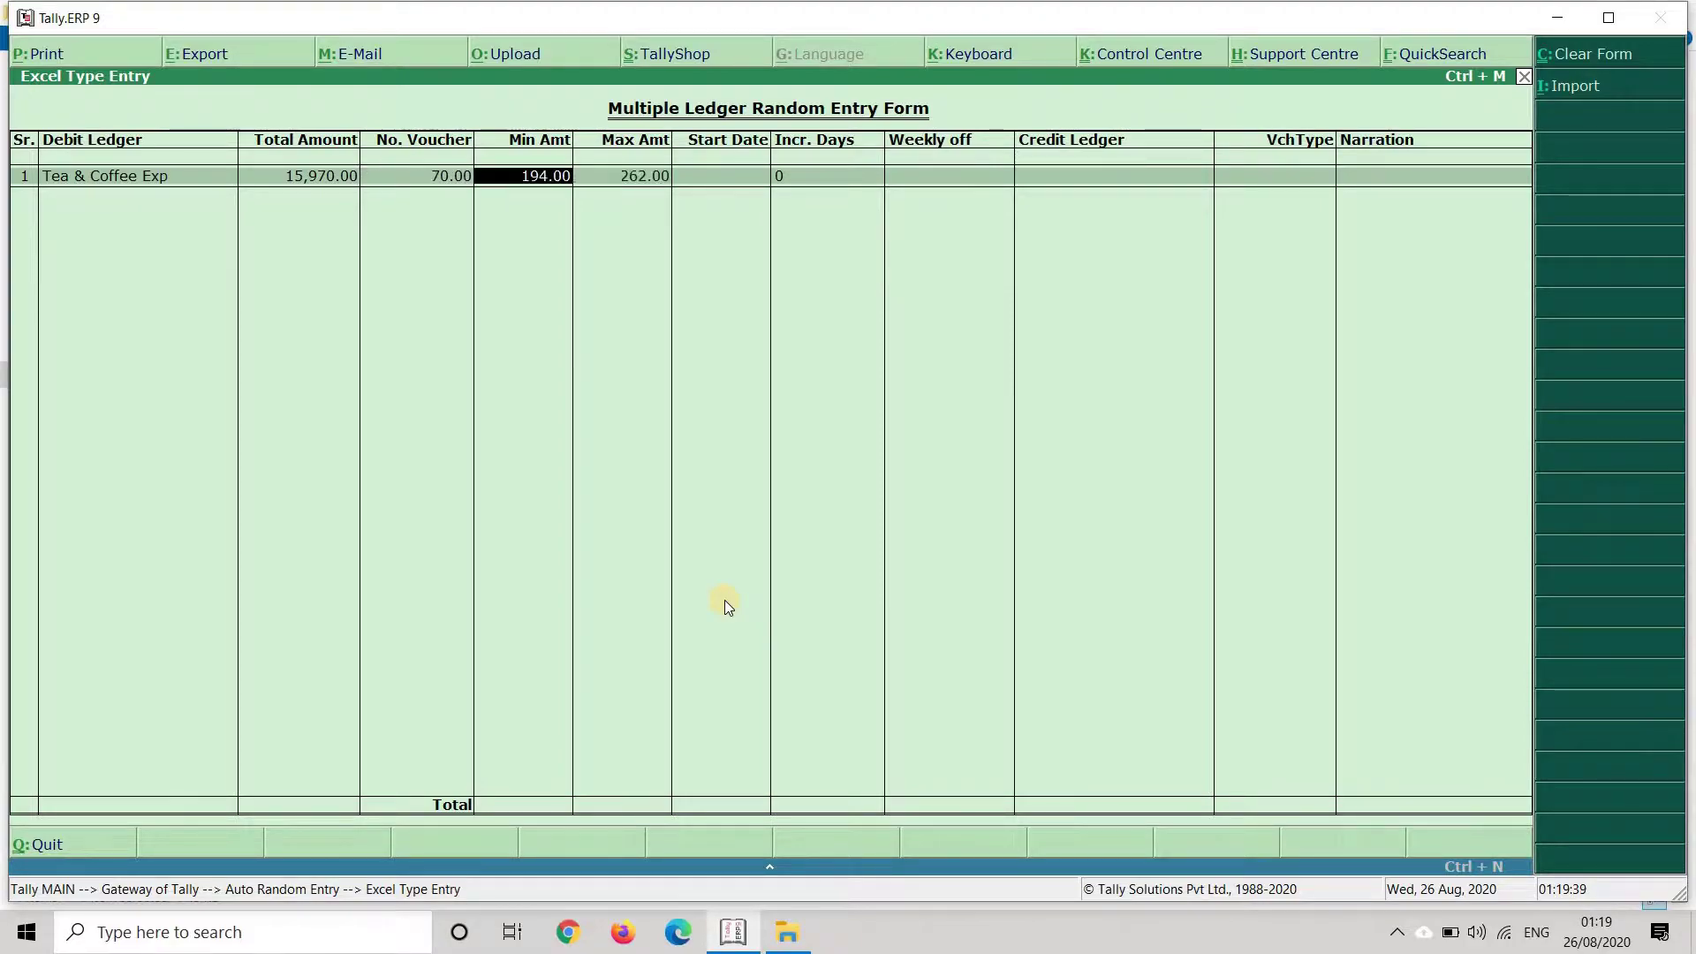
key("Return")
key("Return")
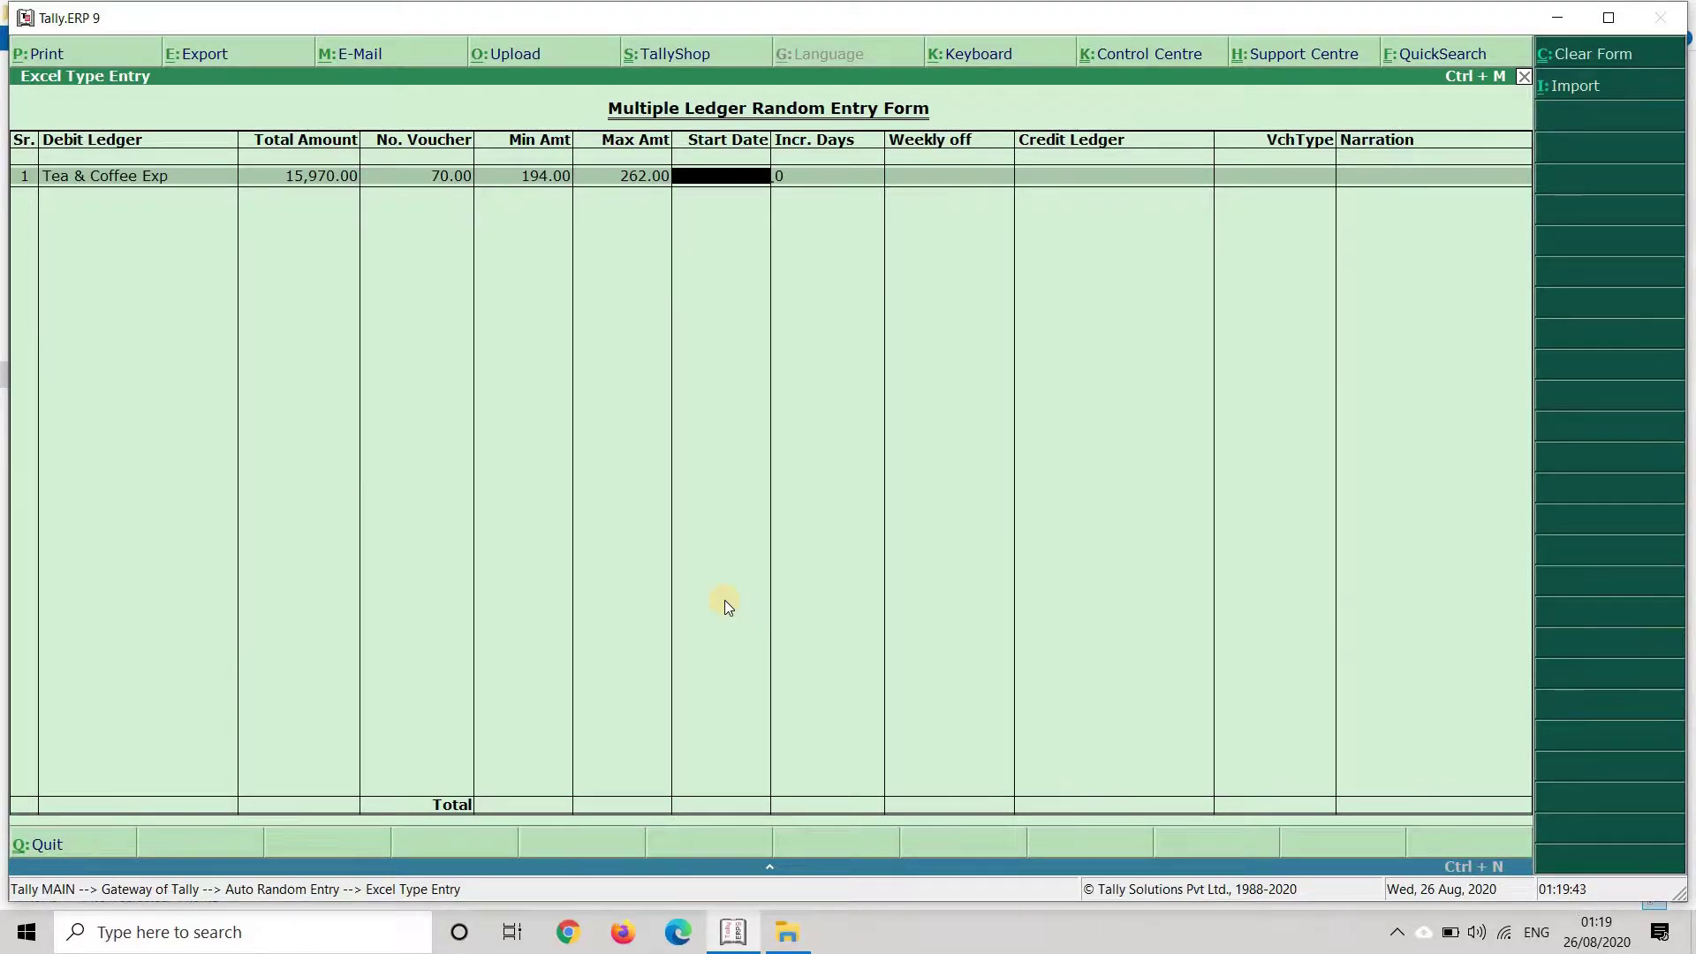
Set the Tea & Coffee Exp row to start on 30-Apr-2020, increment by 1 day and have Sunday as weekly off.
type("30-4")
key("Return")
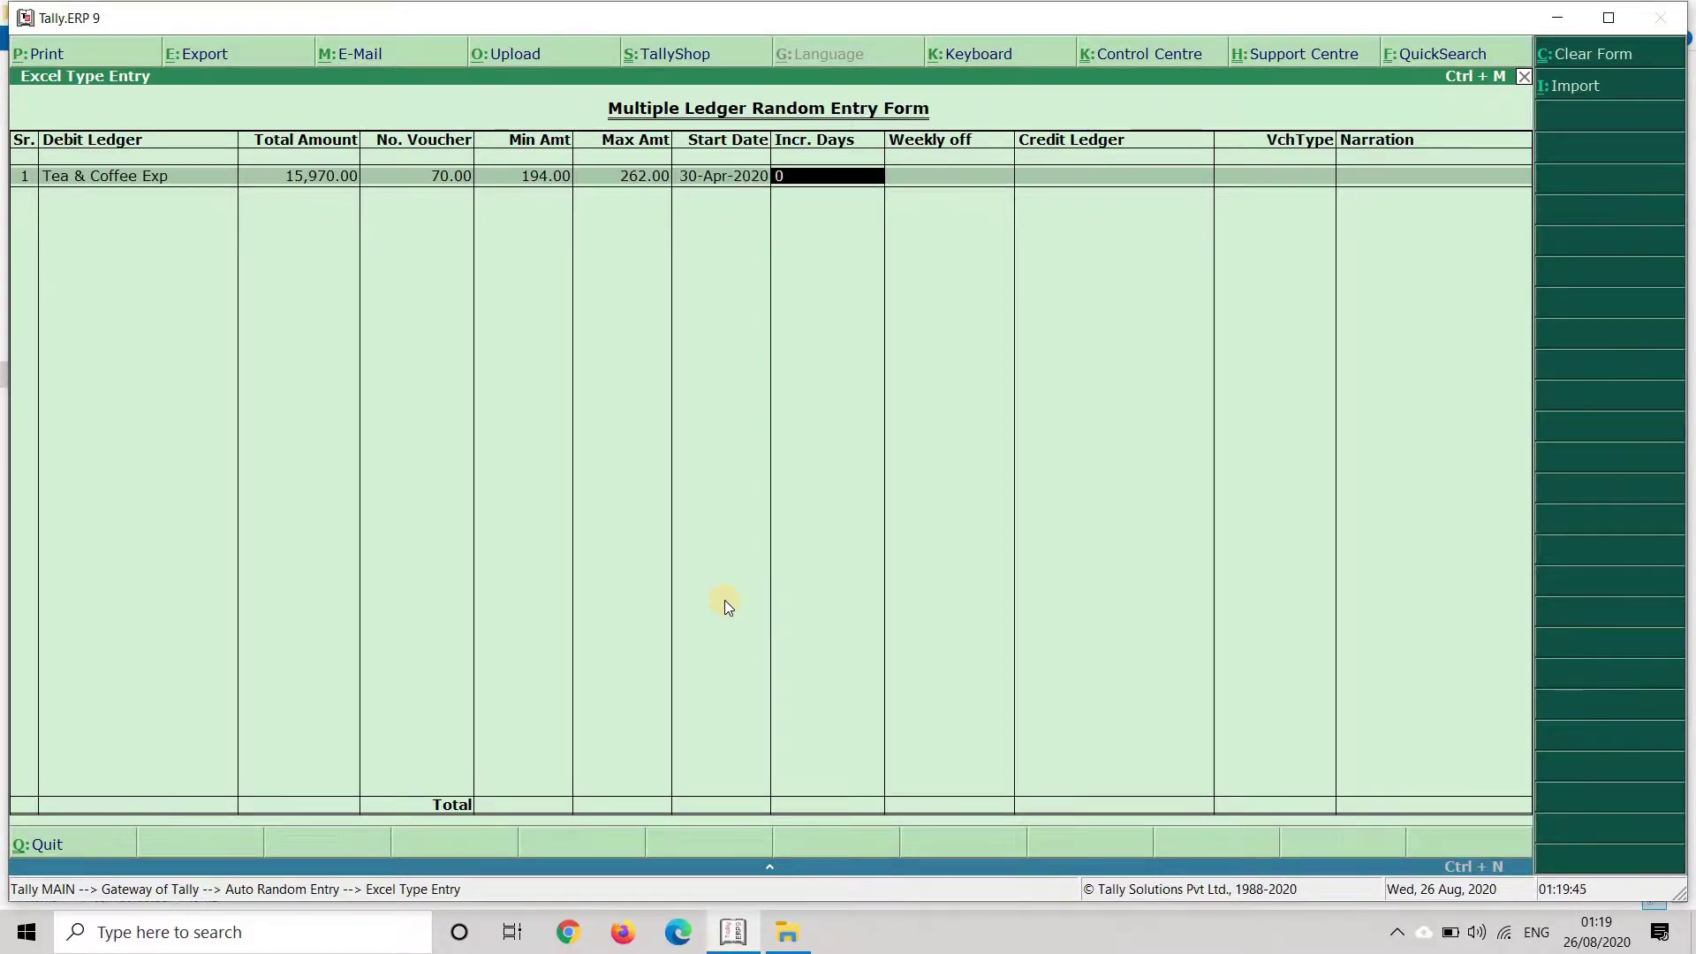
type("1")
key("Return")
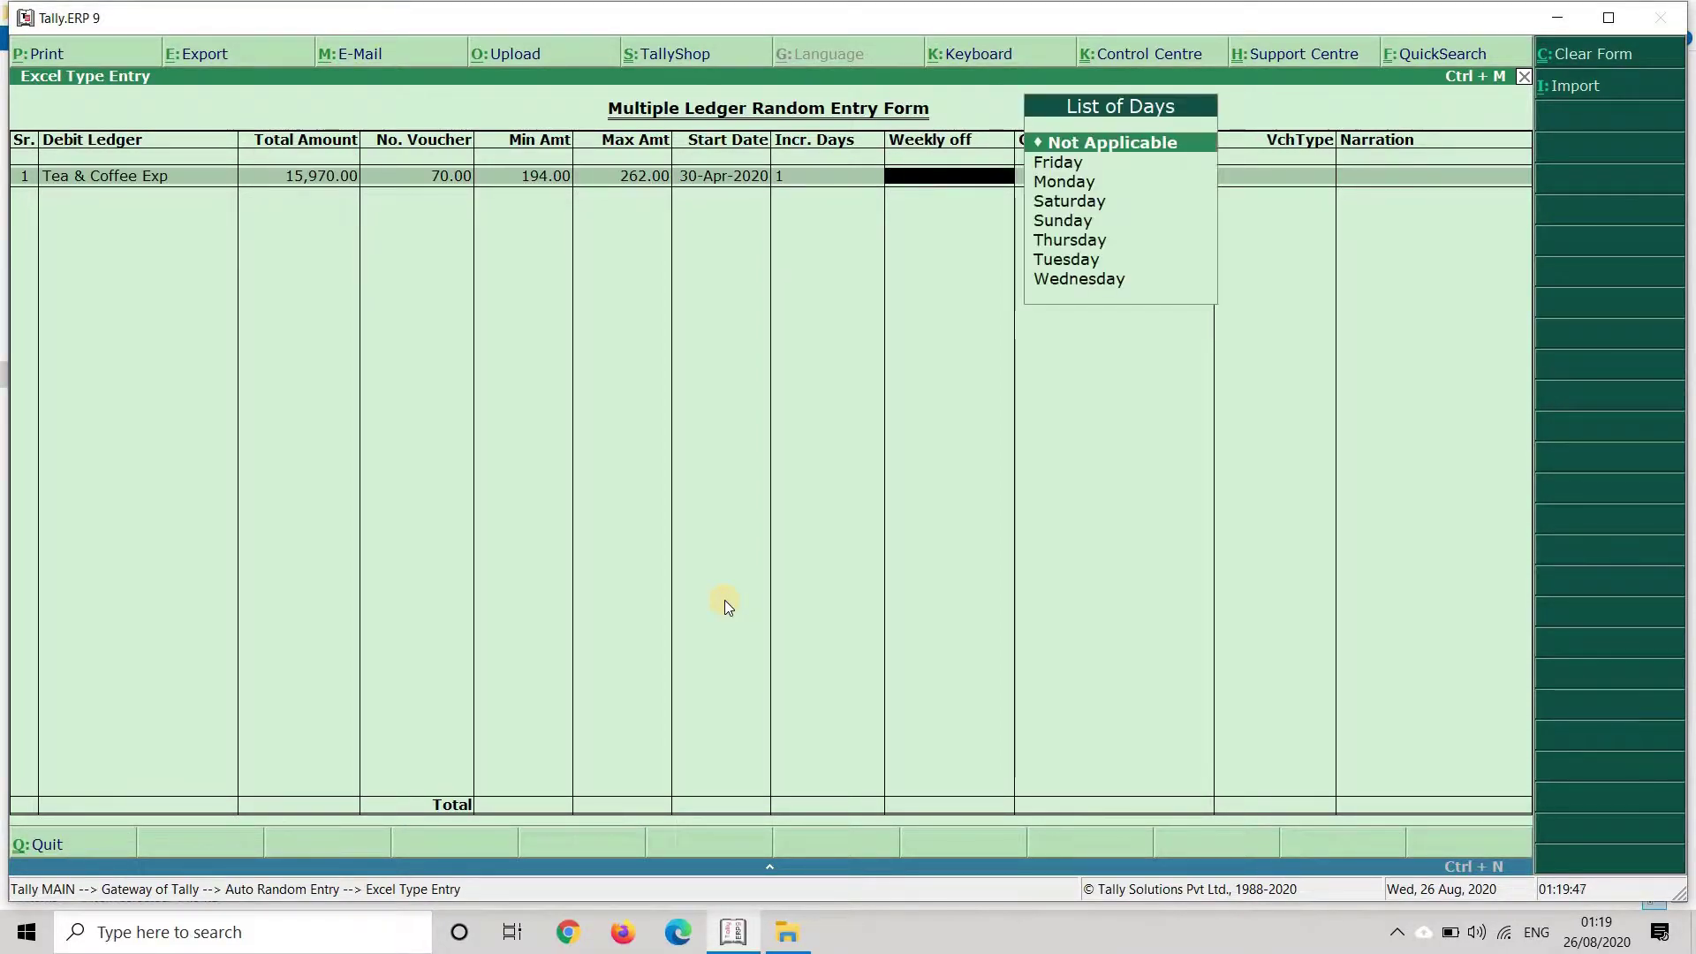
key("Down")
key("Down")
key("Down")
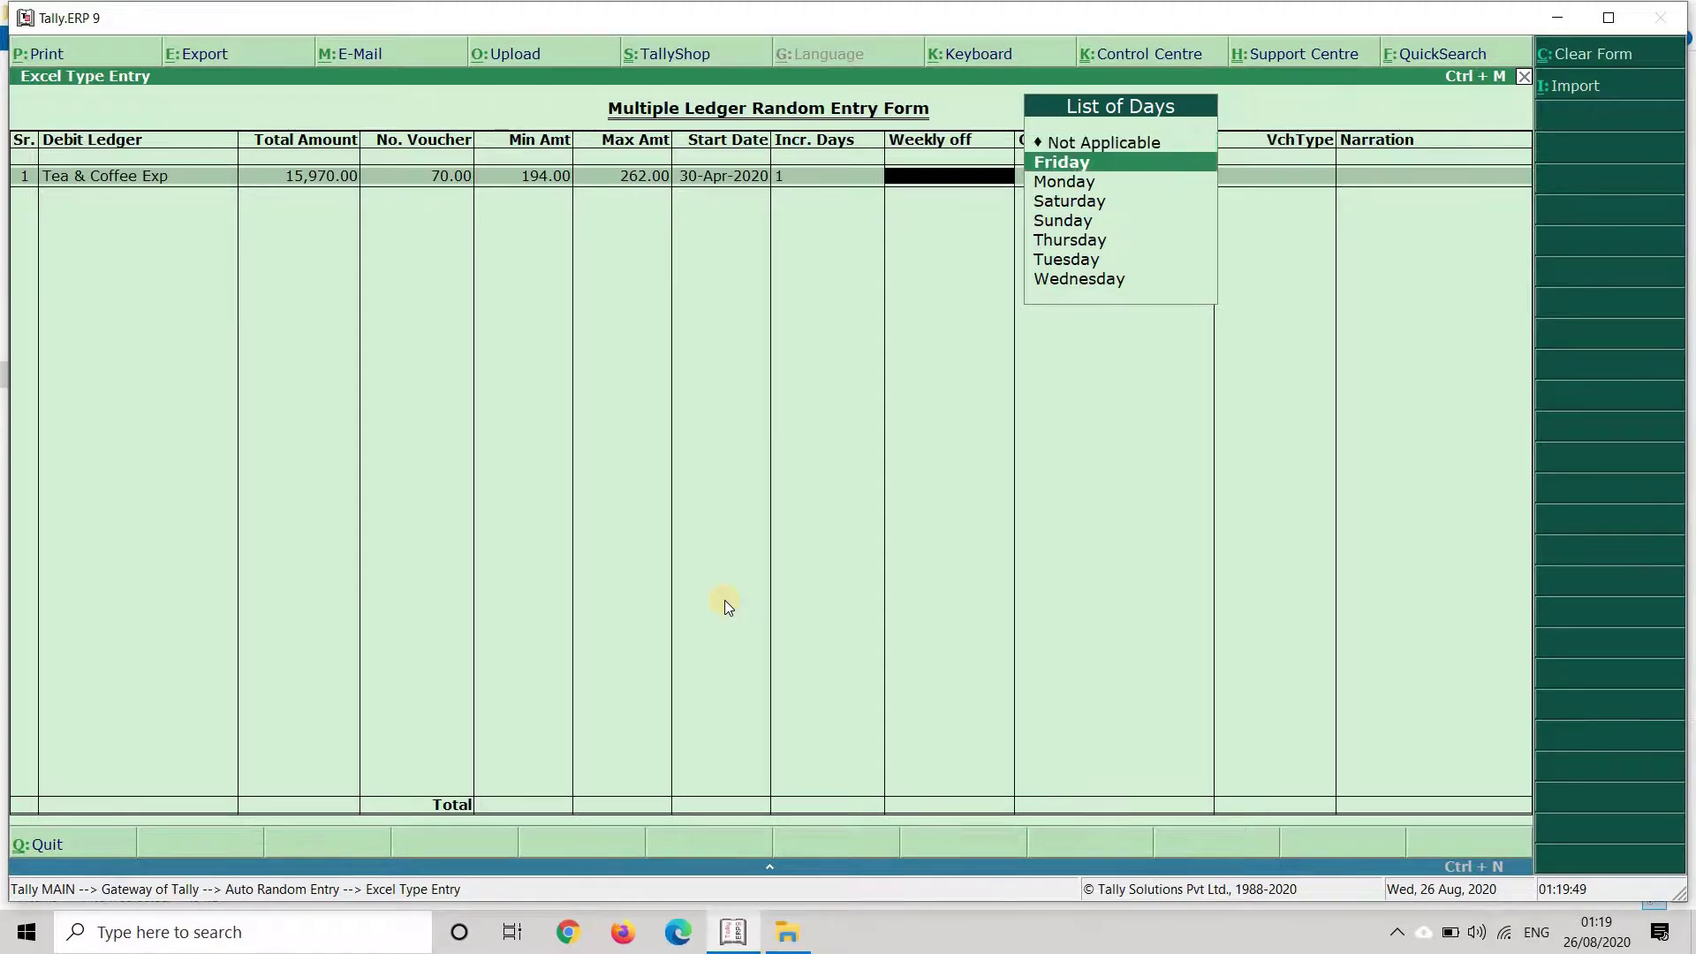
key("Down")
key("Return")
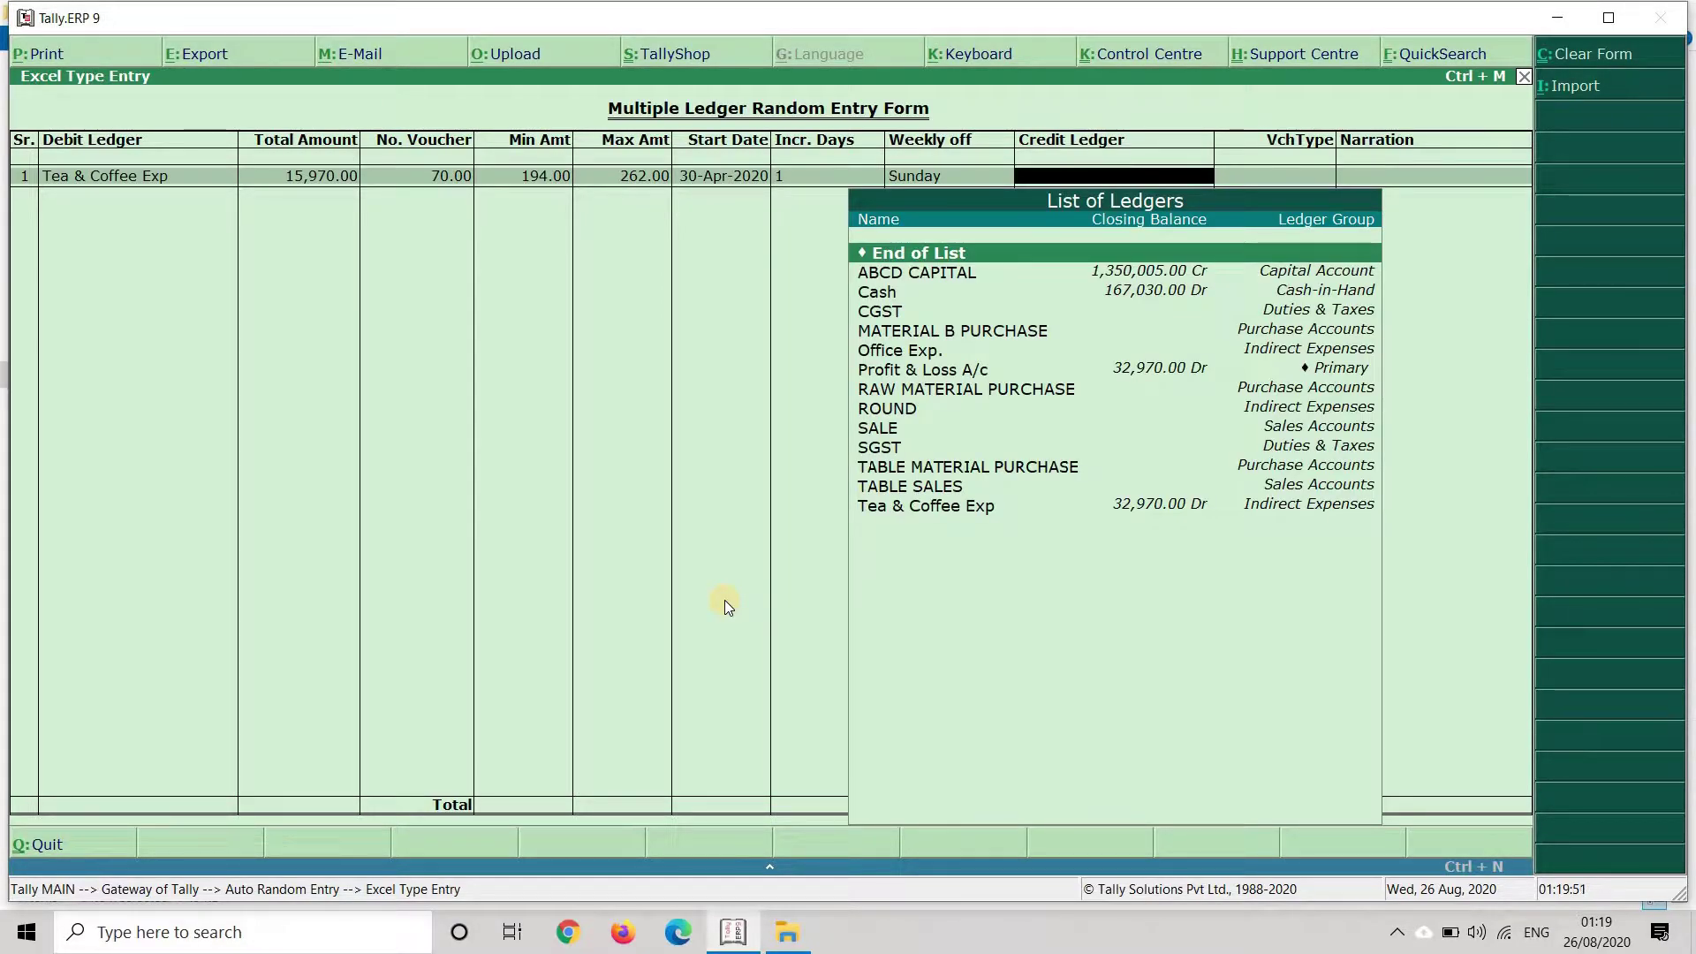
Complete the Tea & Coffee Exp row with credit ledger Cash, voucher type Payment and narration "BEING TEA AND COFFEE EXP".
type("cas")
key("Return")
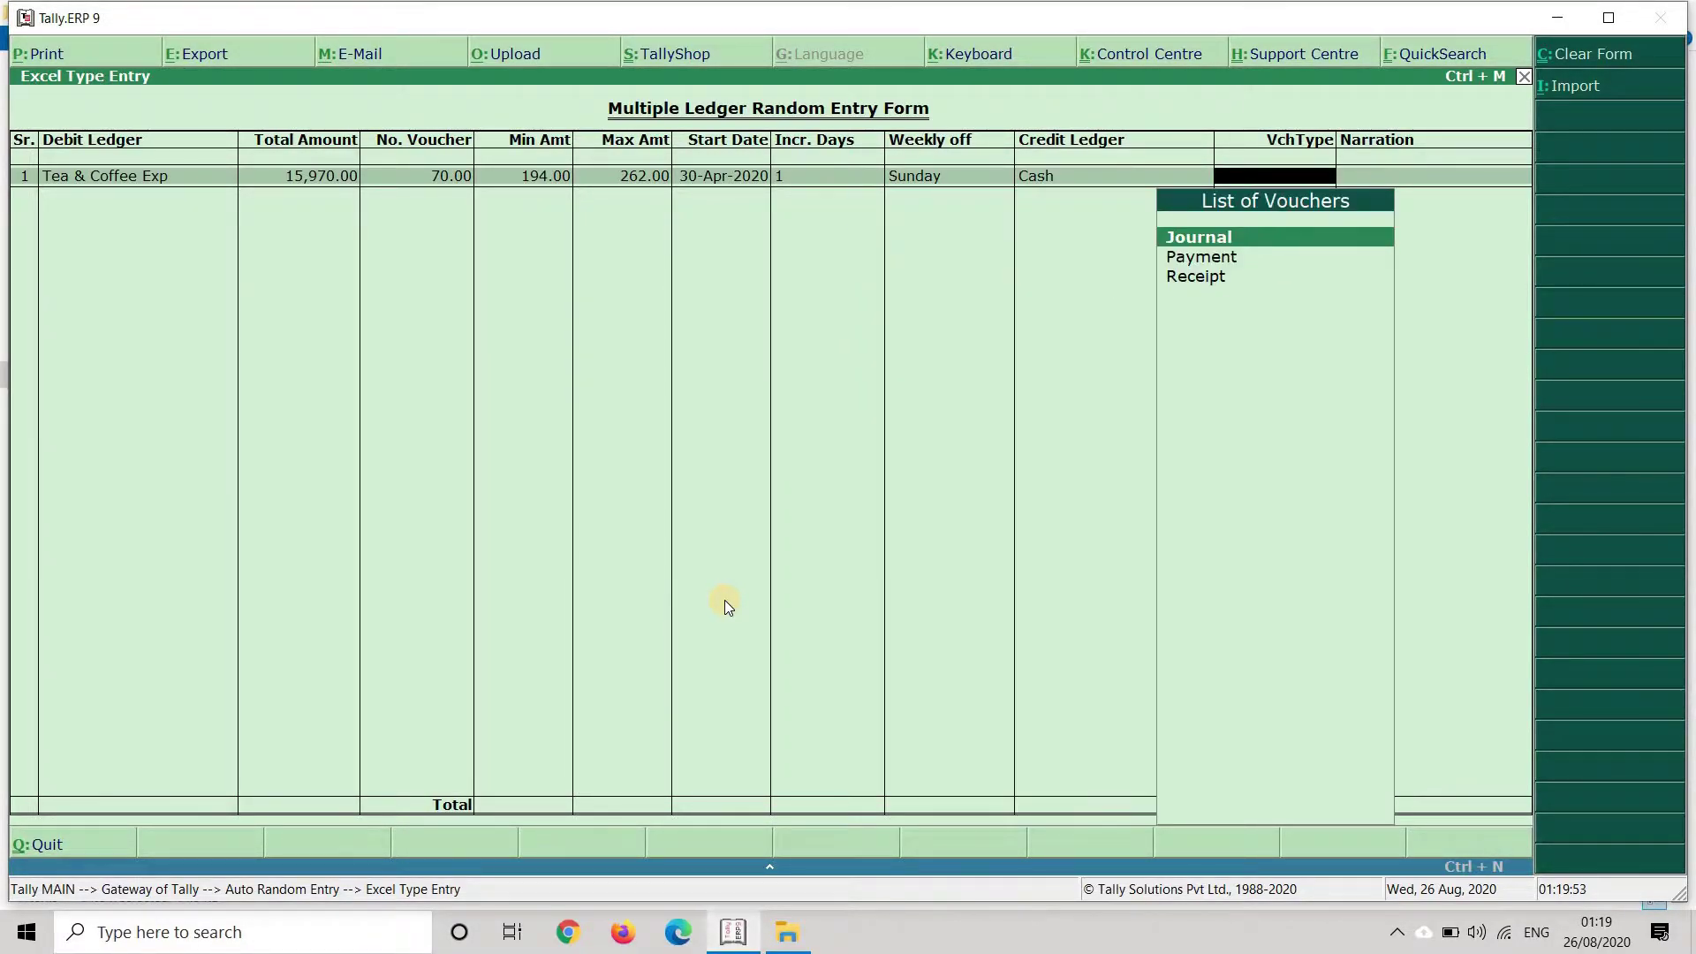
key("Down")
key("Return")
type("BEING TEA AND")
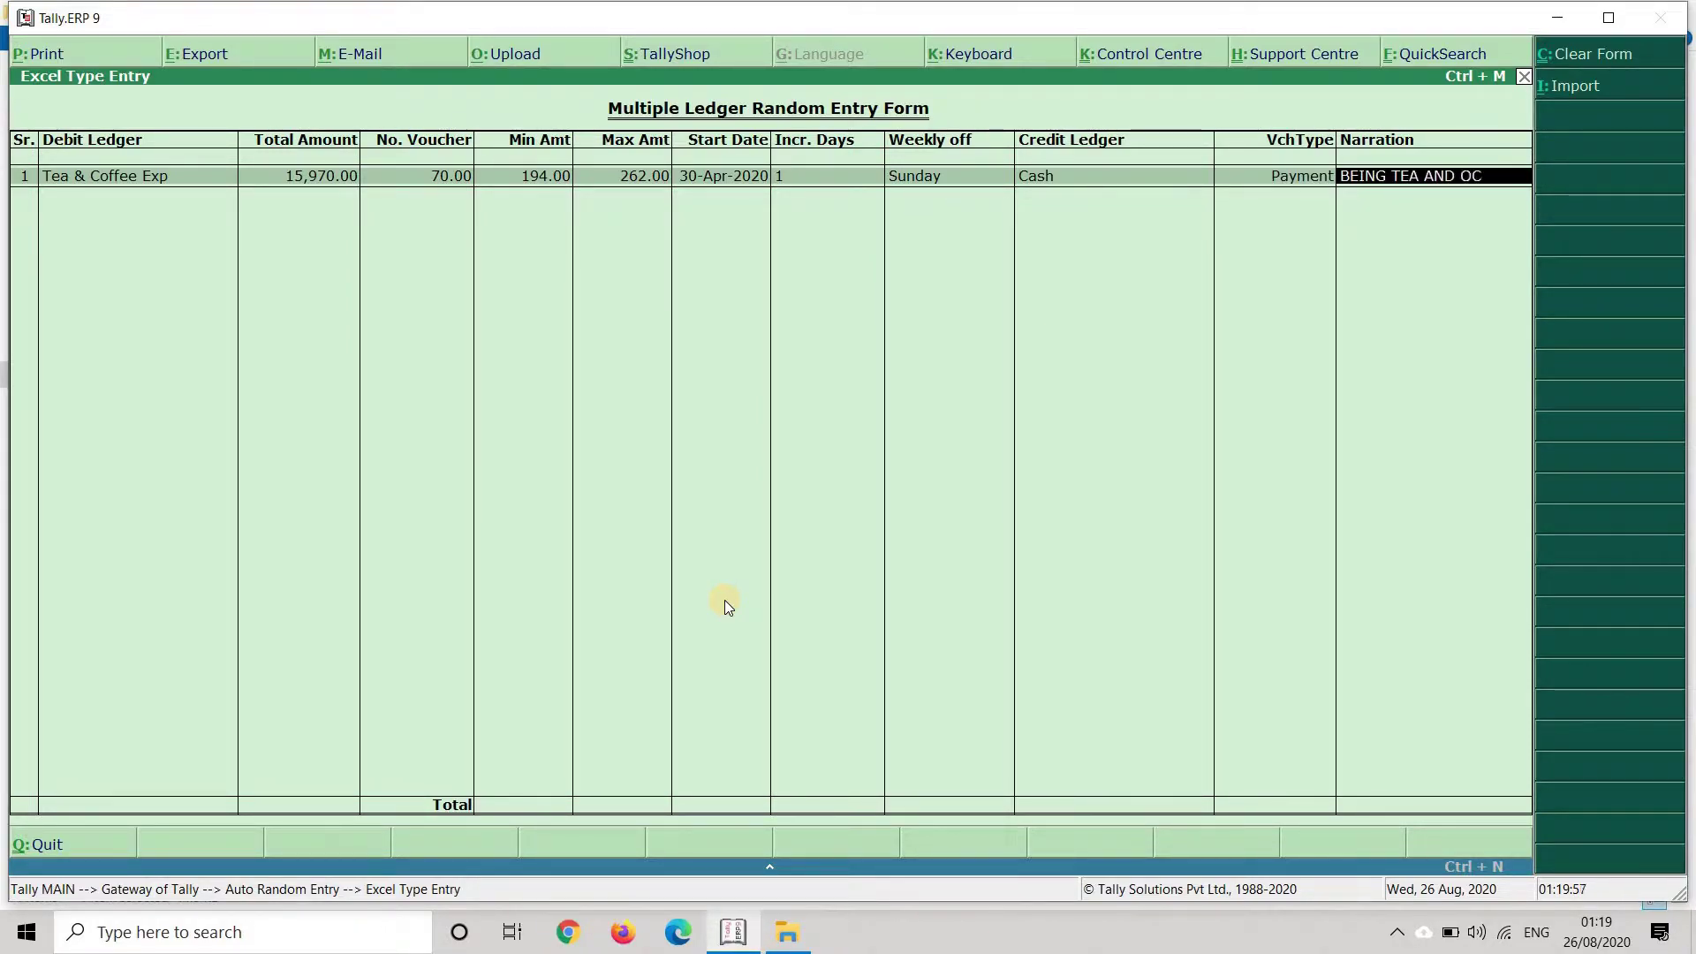
type(" COFFEE E")
key("Return")
Add an Office Exp. debit row totalling 26,000 over 140 vouchers, accepting the suggested minimum and maximum amounts.
type("offi")
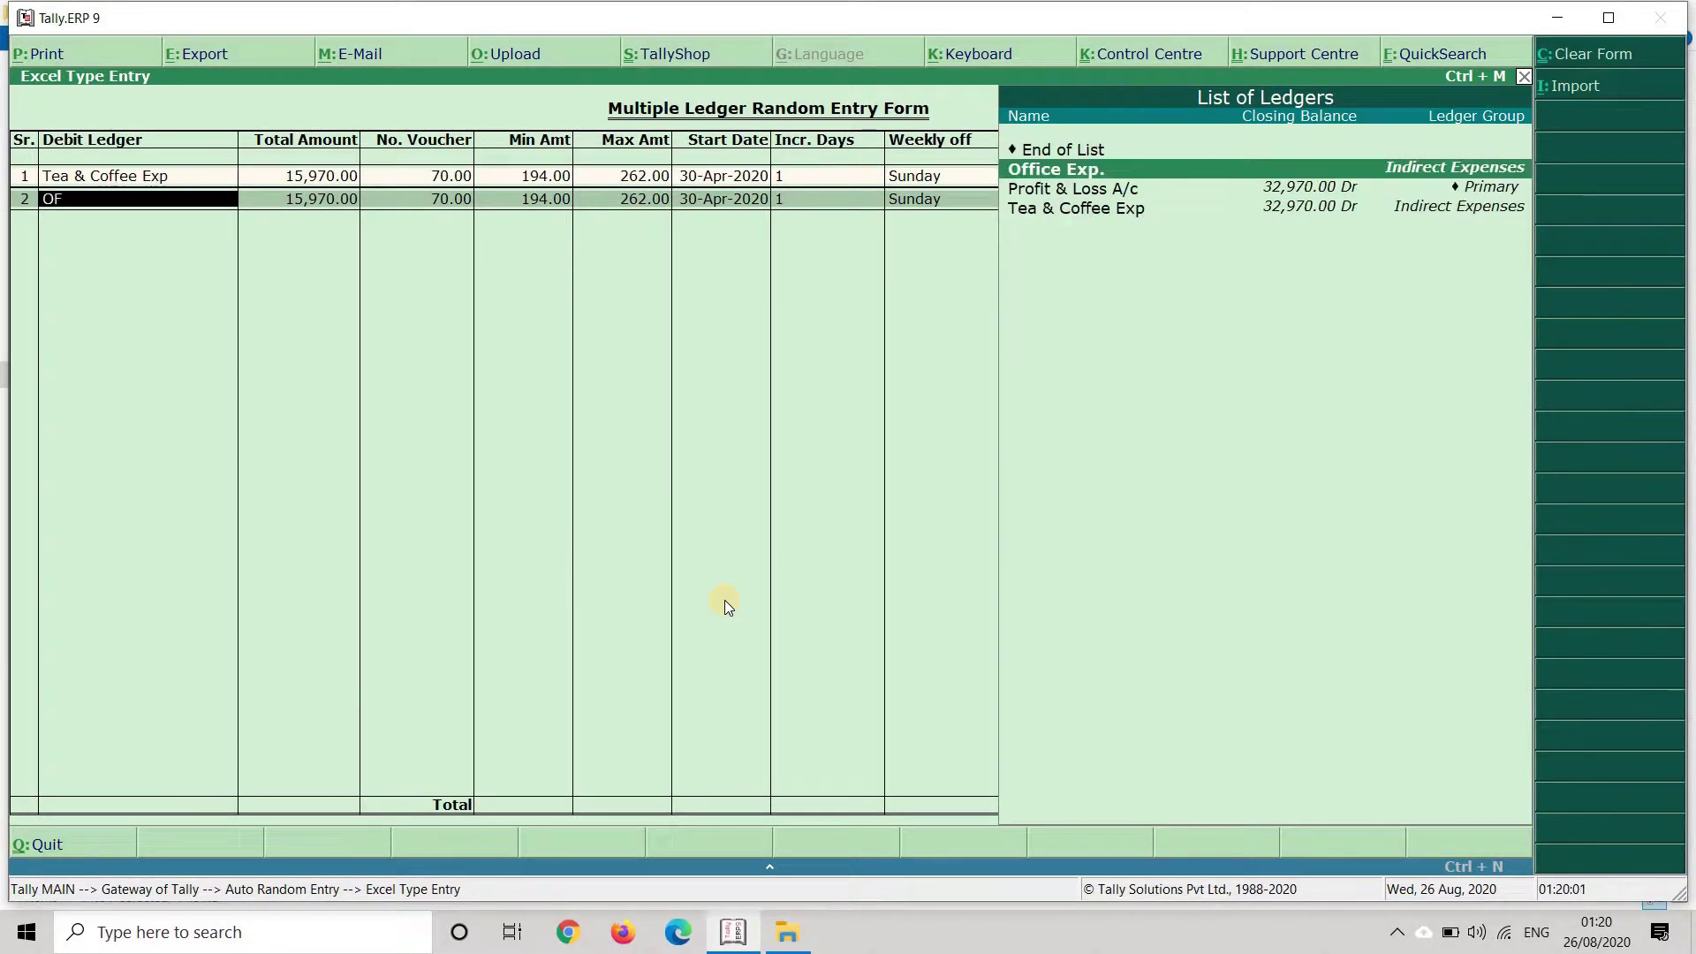
key("Return")
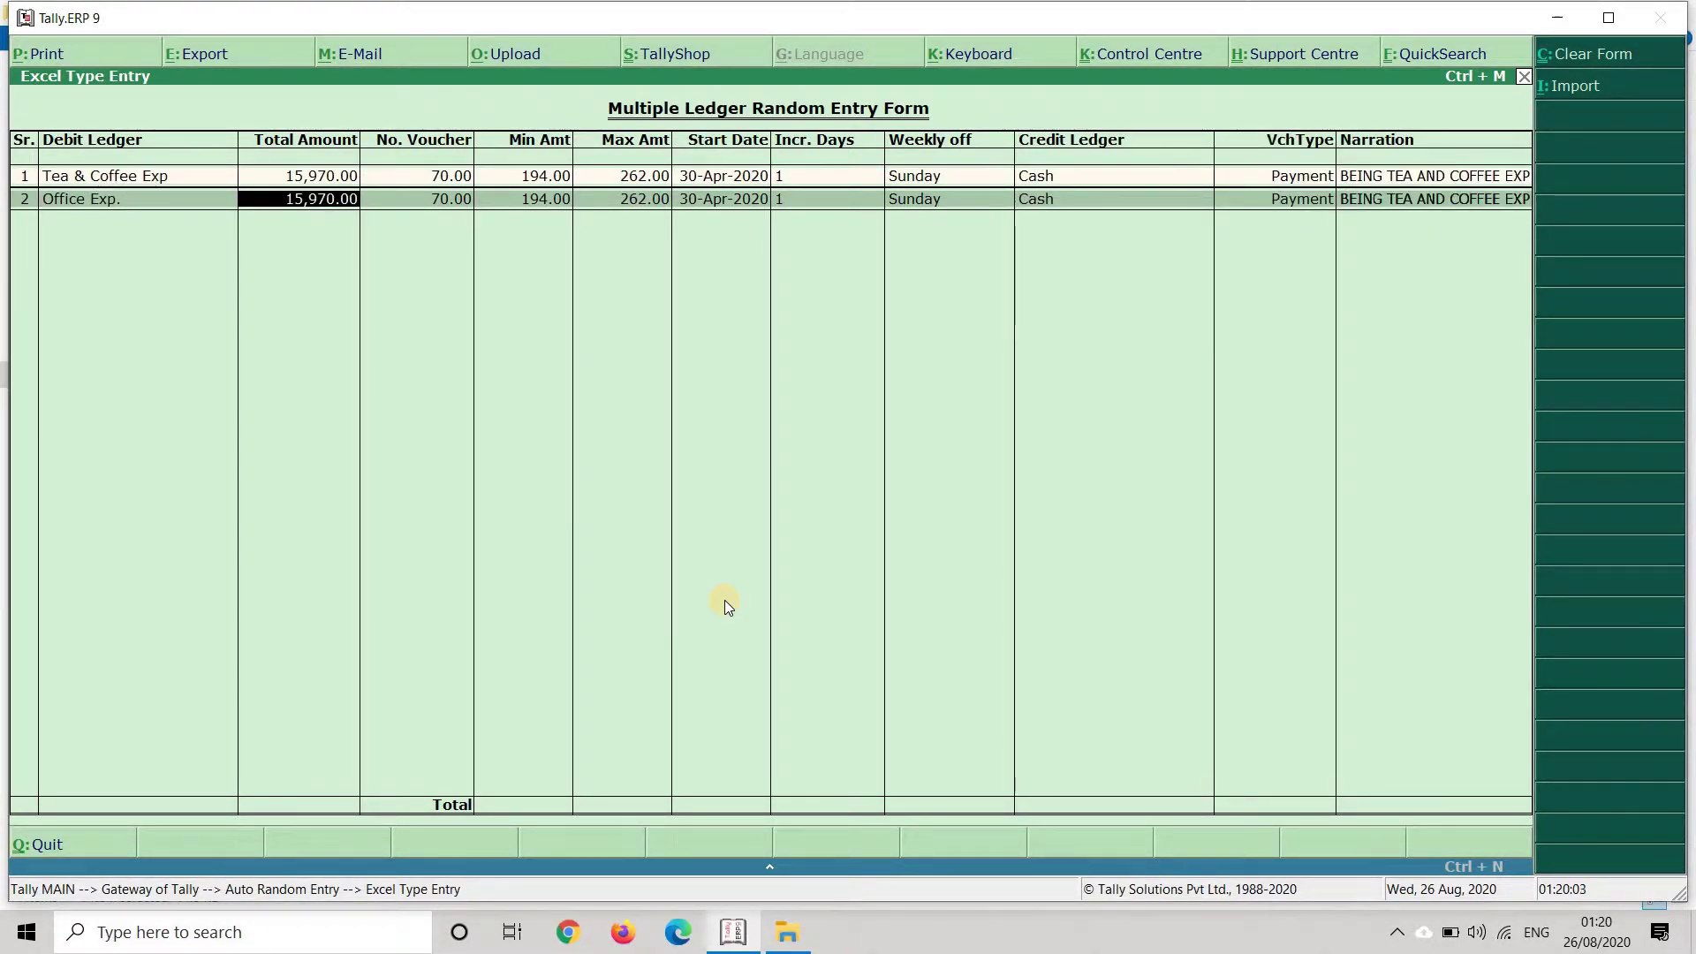
type("26000")
key("Return")
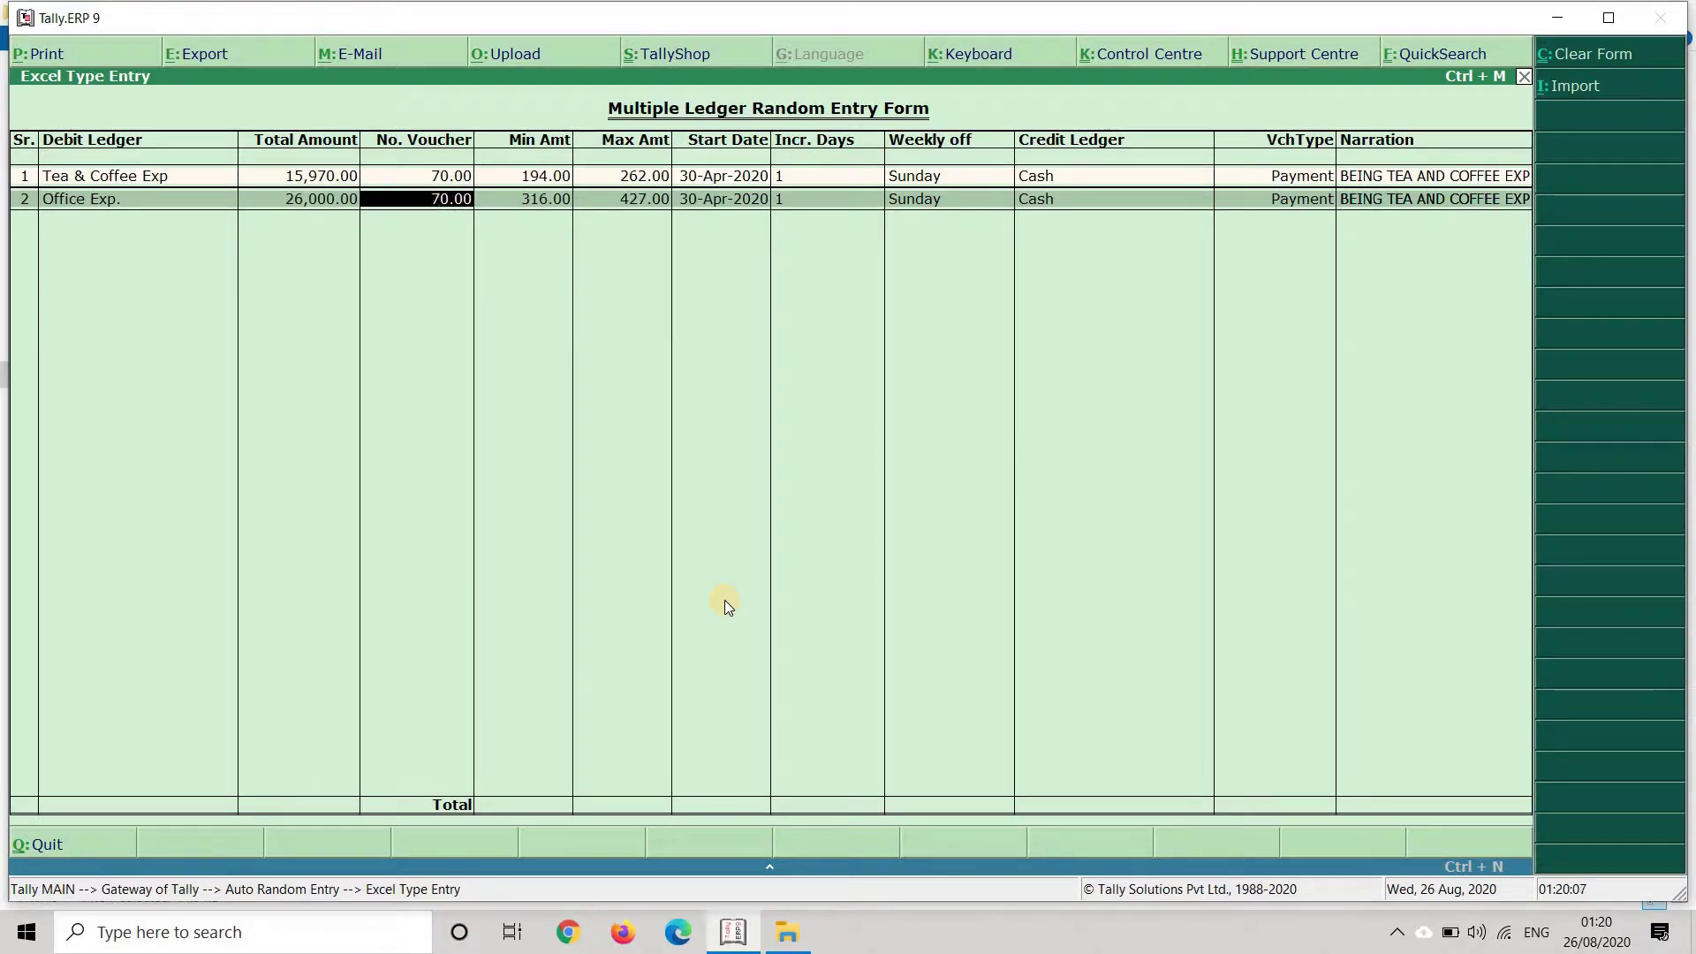
type("140")
key("Return")
key("Return")
key("Return")
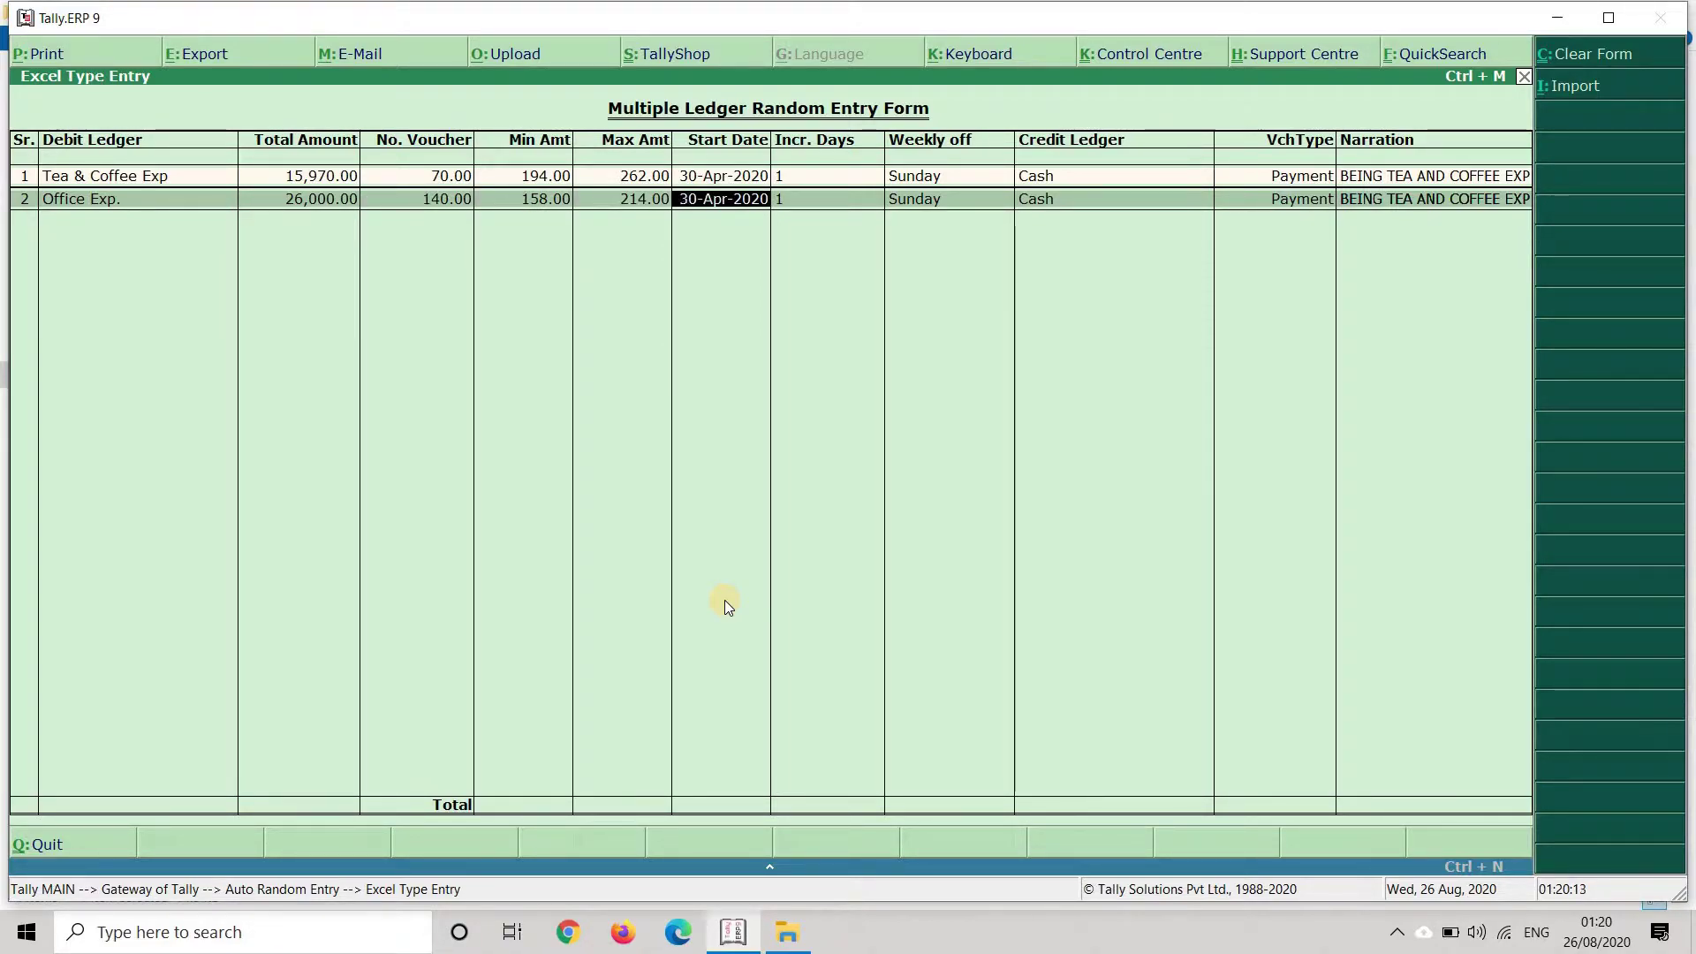
Set the Office Exp. row's start date to 1-May-2020, keep its remaining values and save the entry form.
type("1.5")
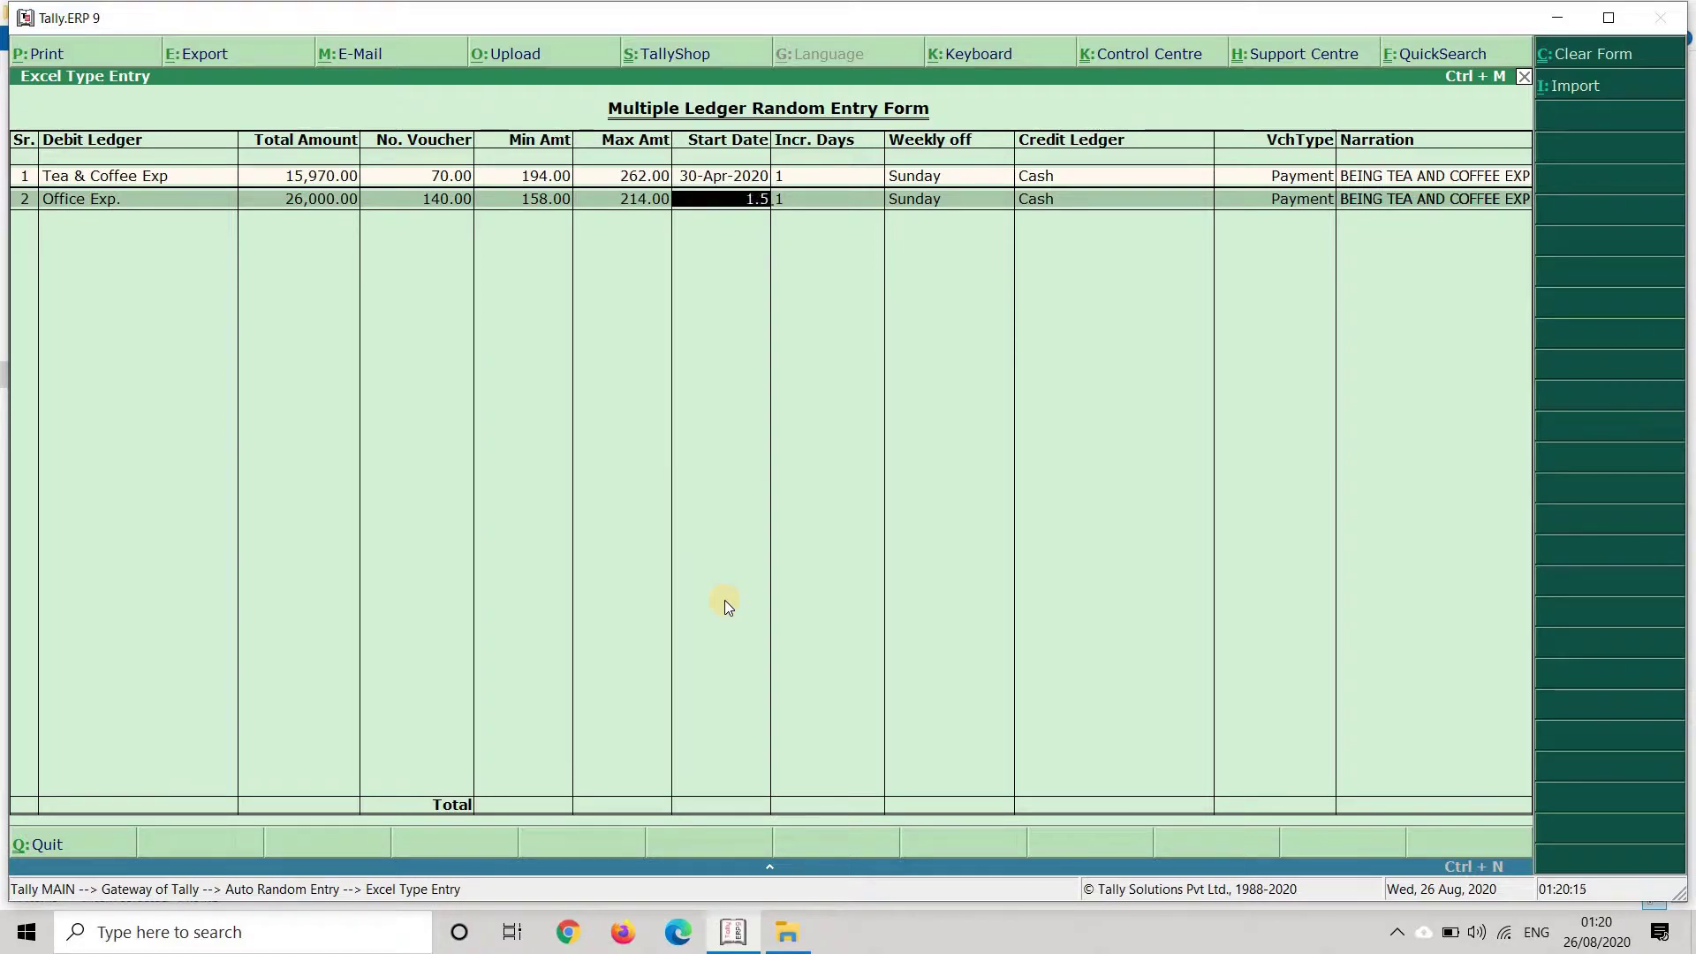
key("Return")
key("Return")
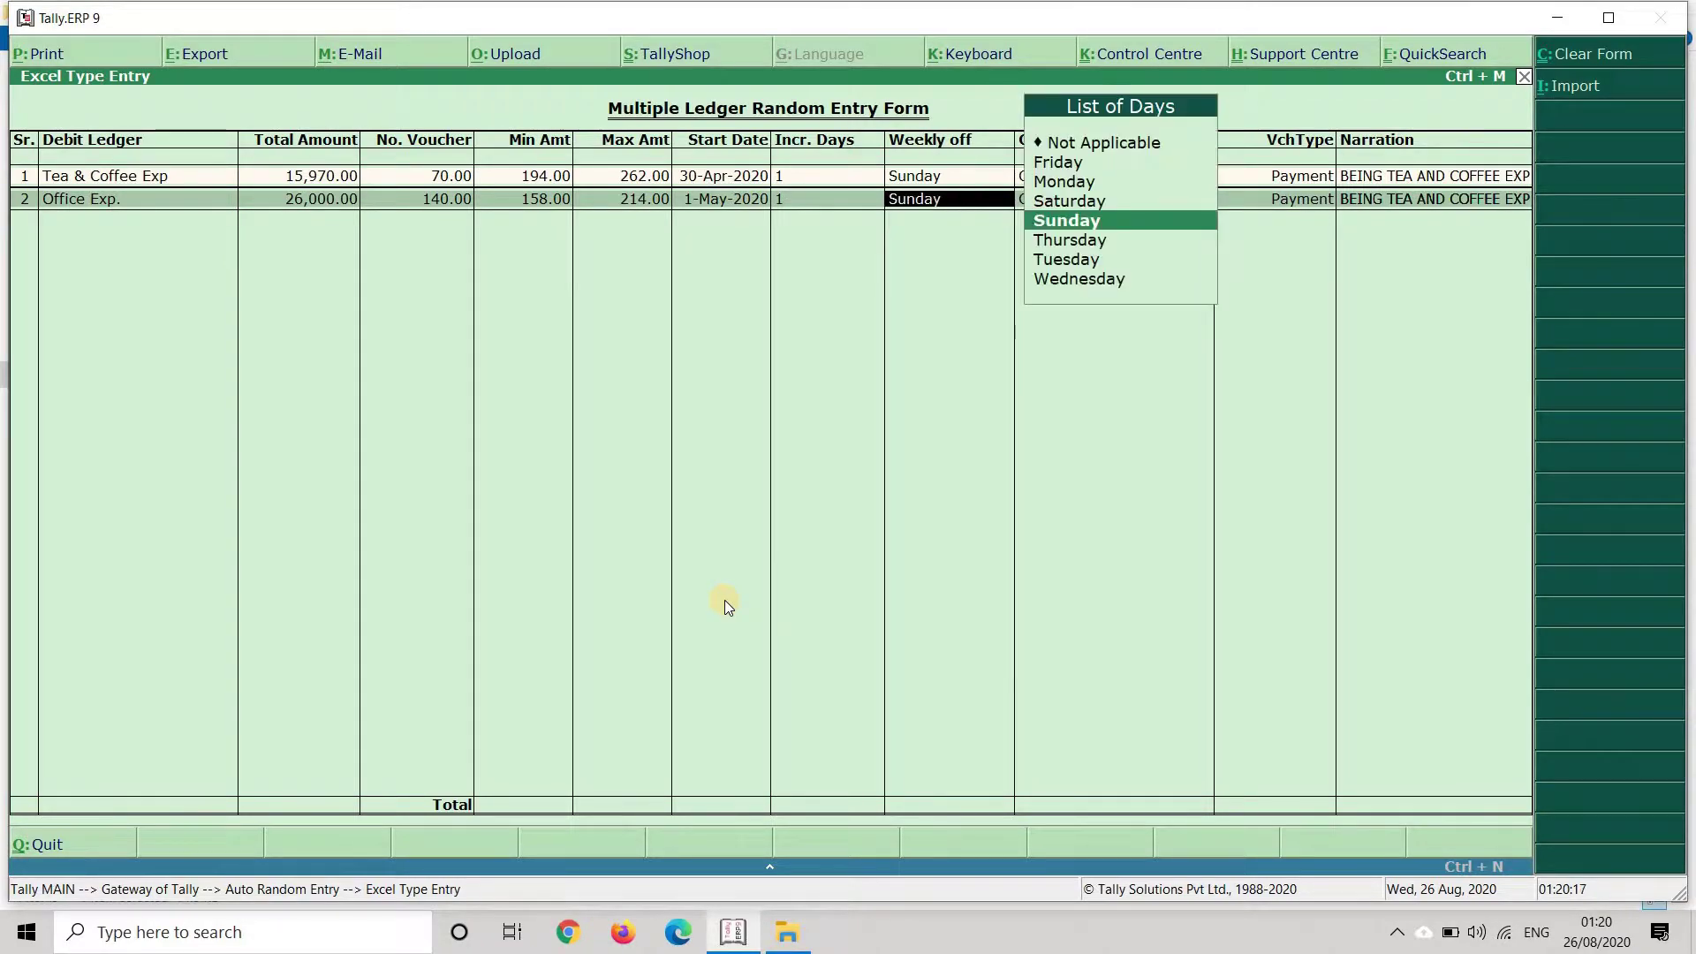
key("Return")
key("Return")
key("Return")
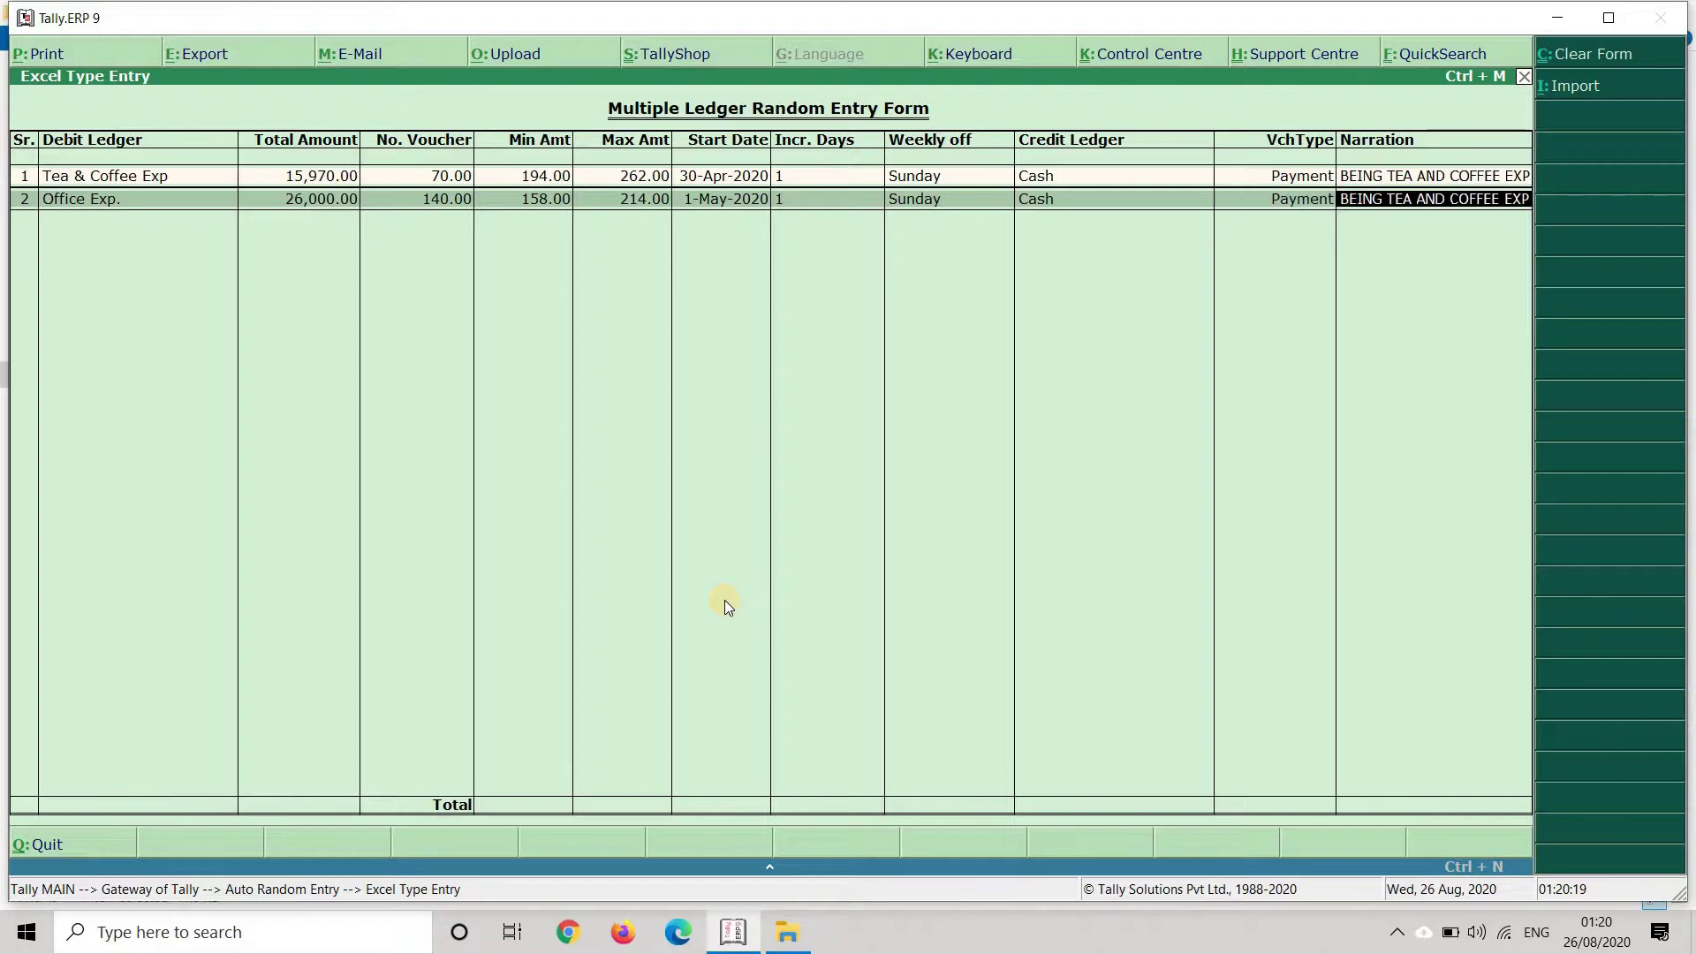
key("Return")
key("Return")
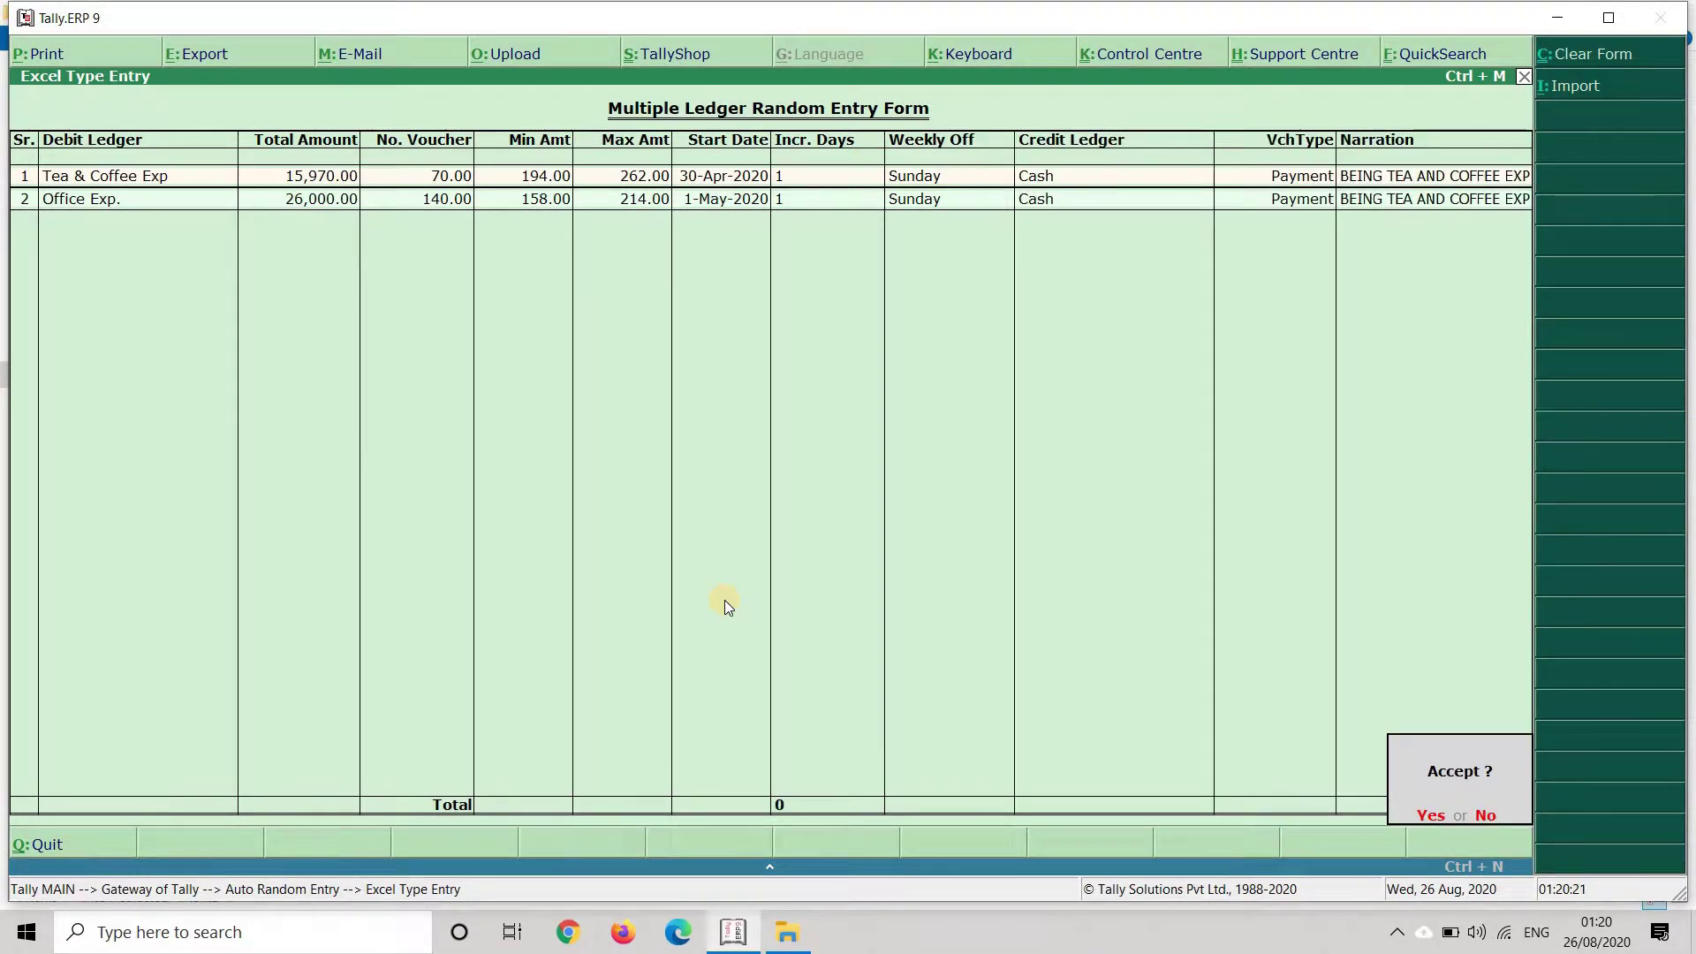
key("Return")
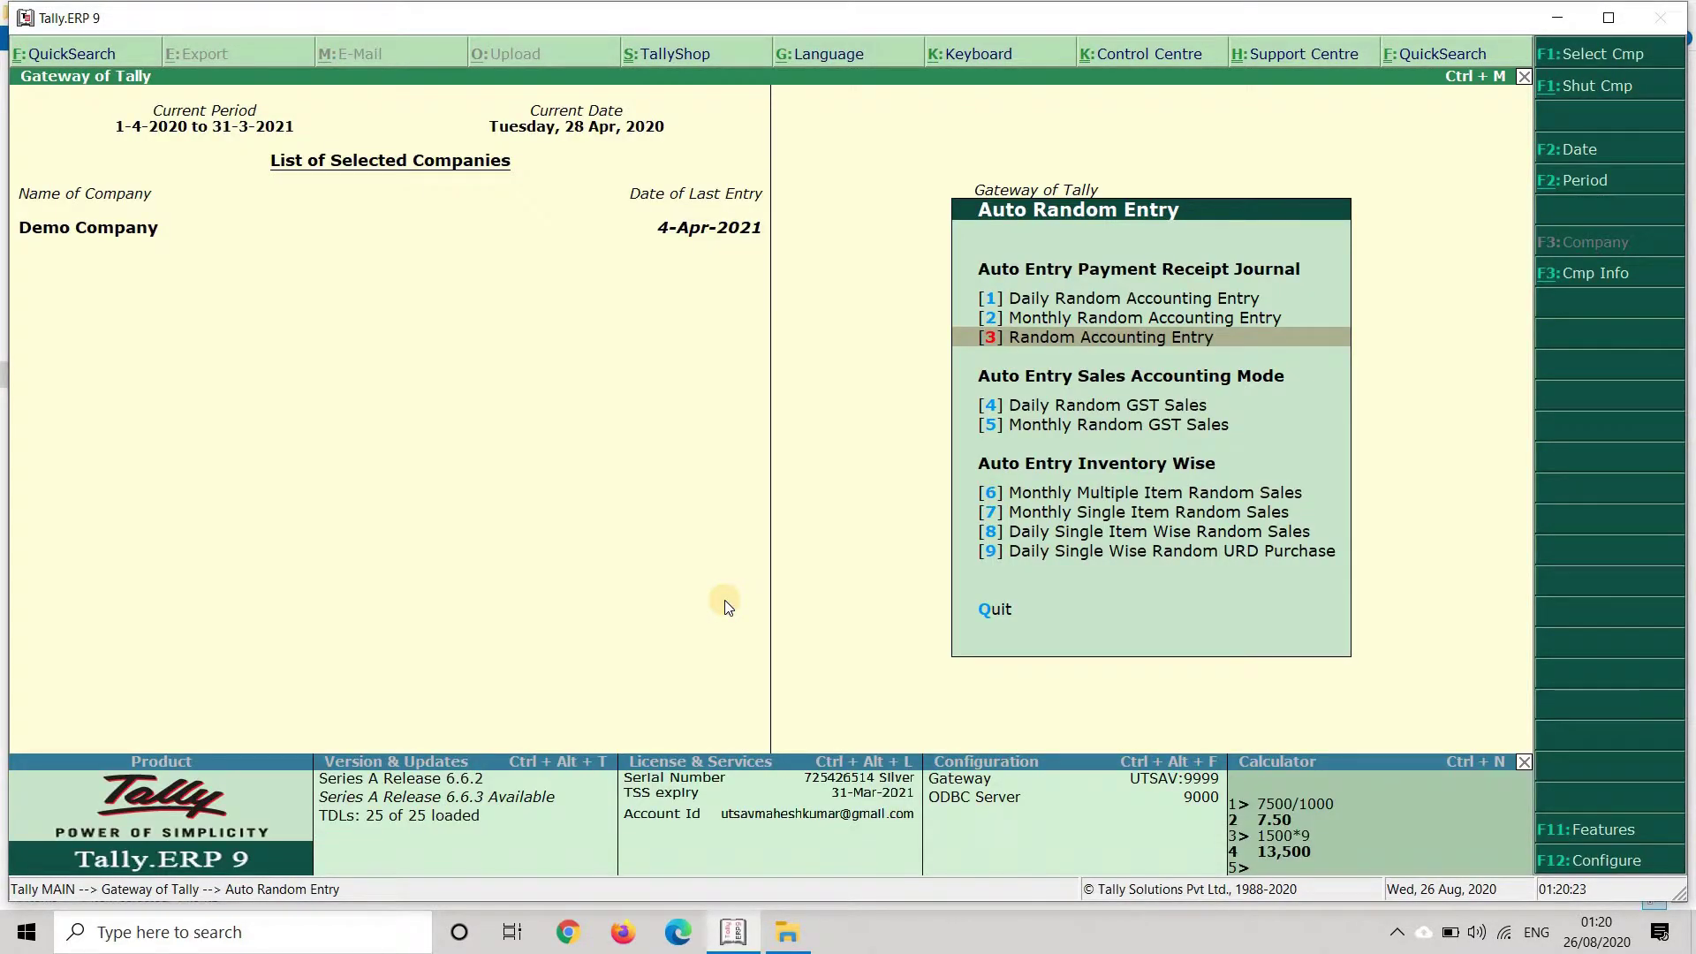
Reopen the Random Accounting Entry form and import the vouchers of both expense rows.
key("Return")
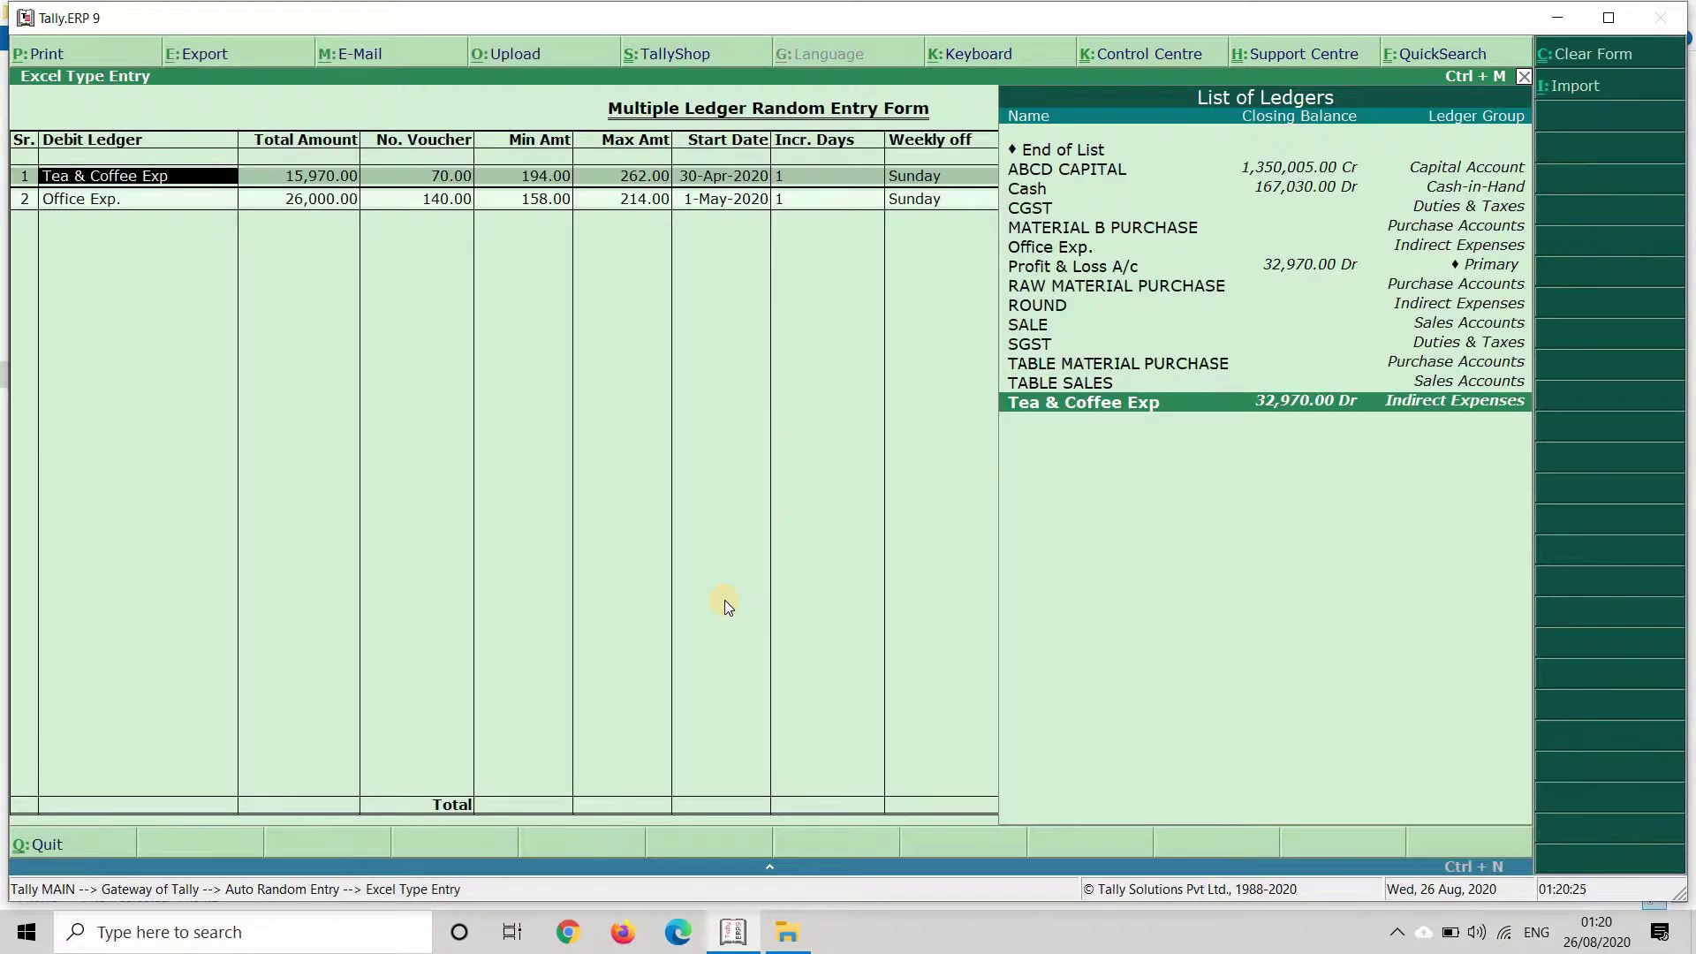
key("Return")
key("BackSpace")
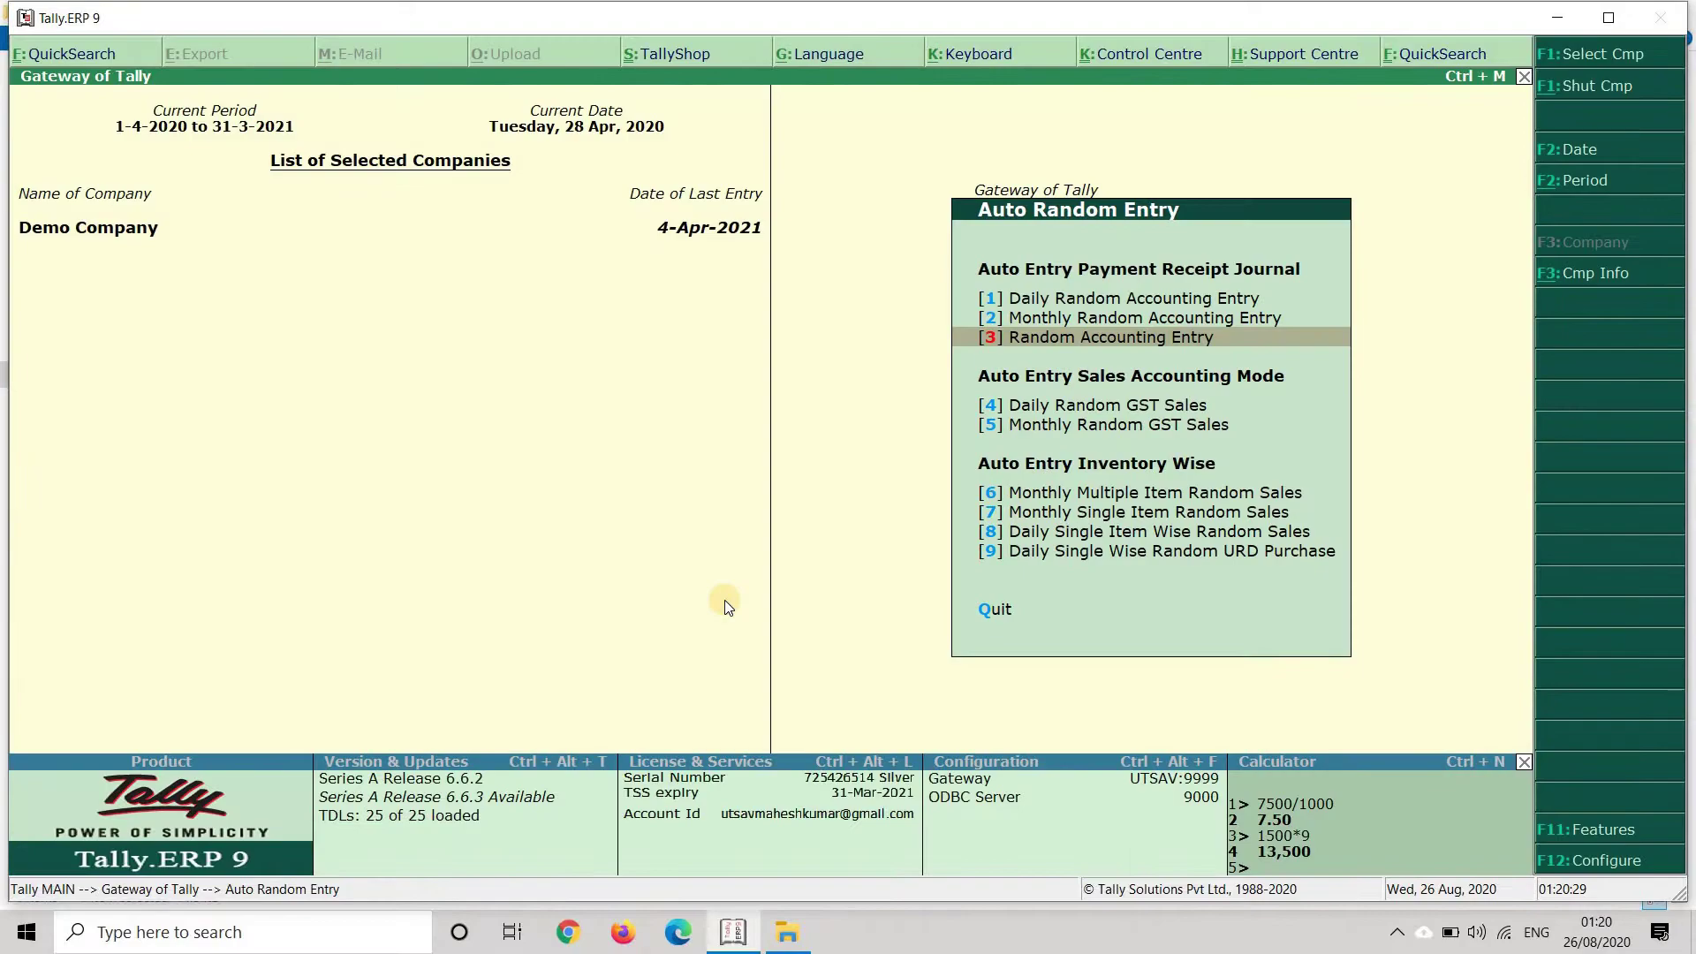
key("Return")
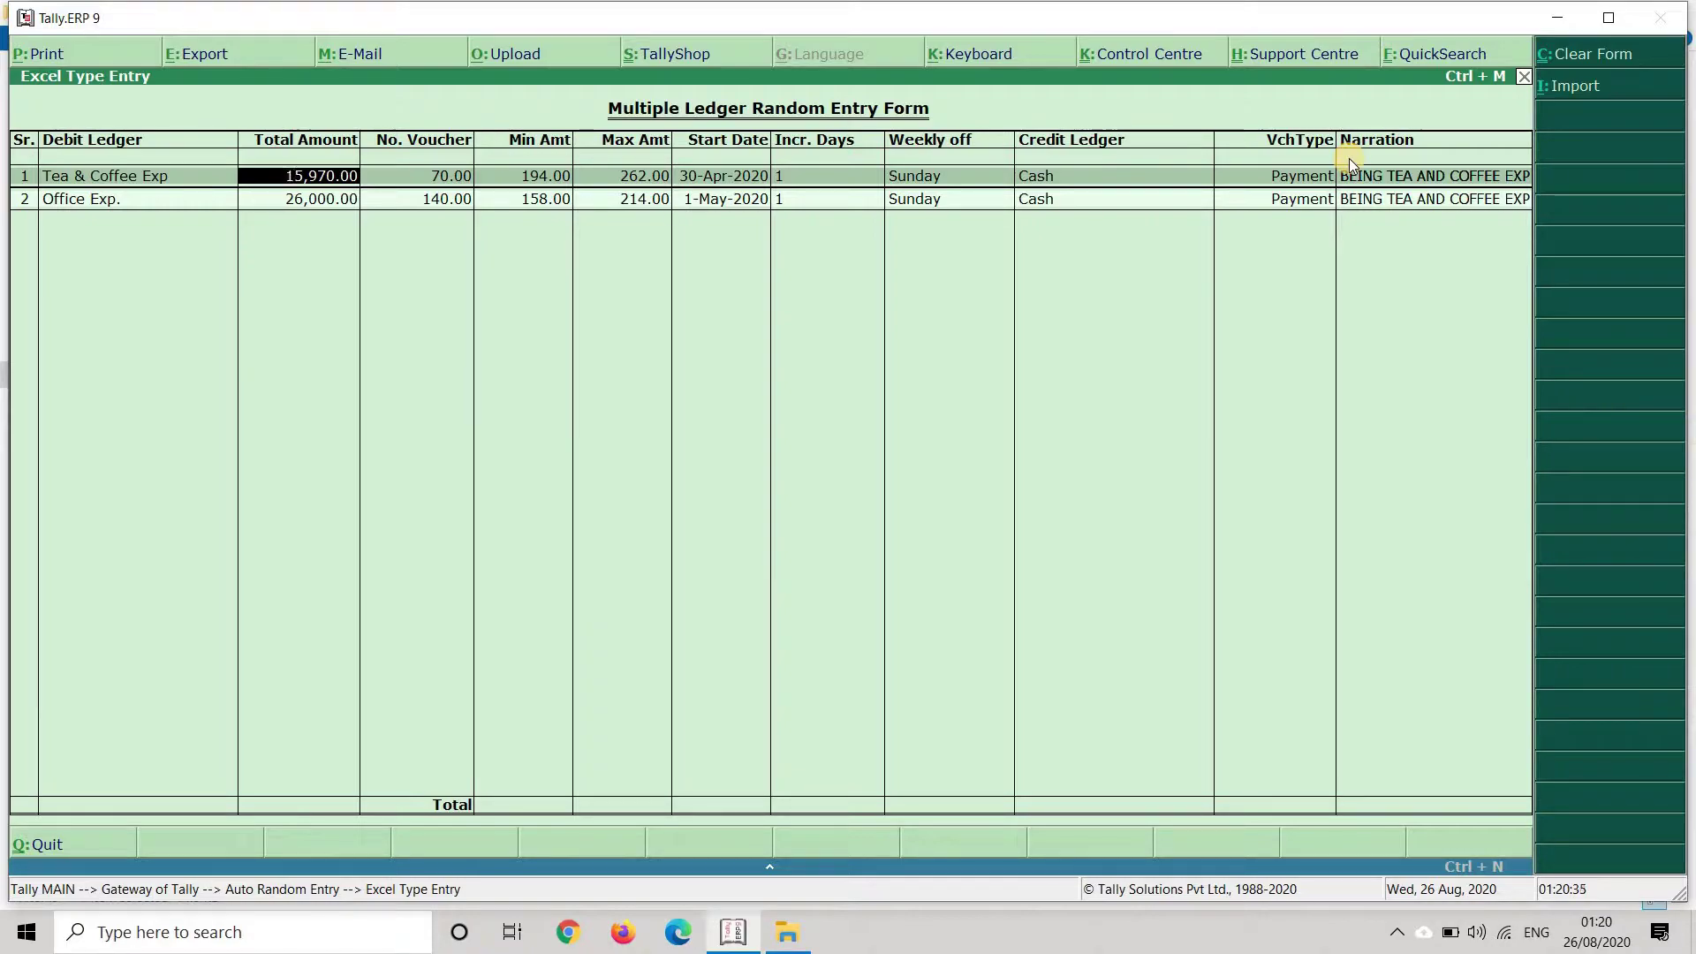
key("alt+i")
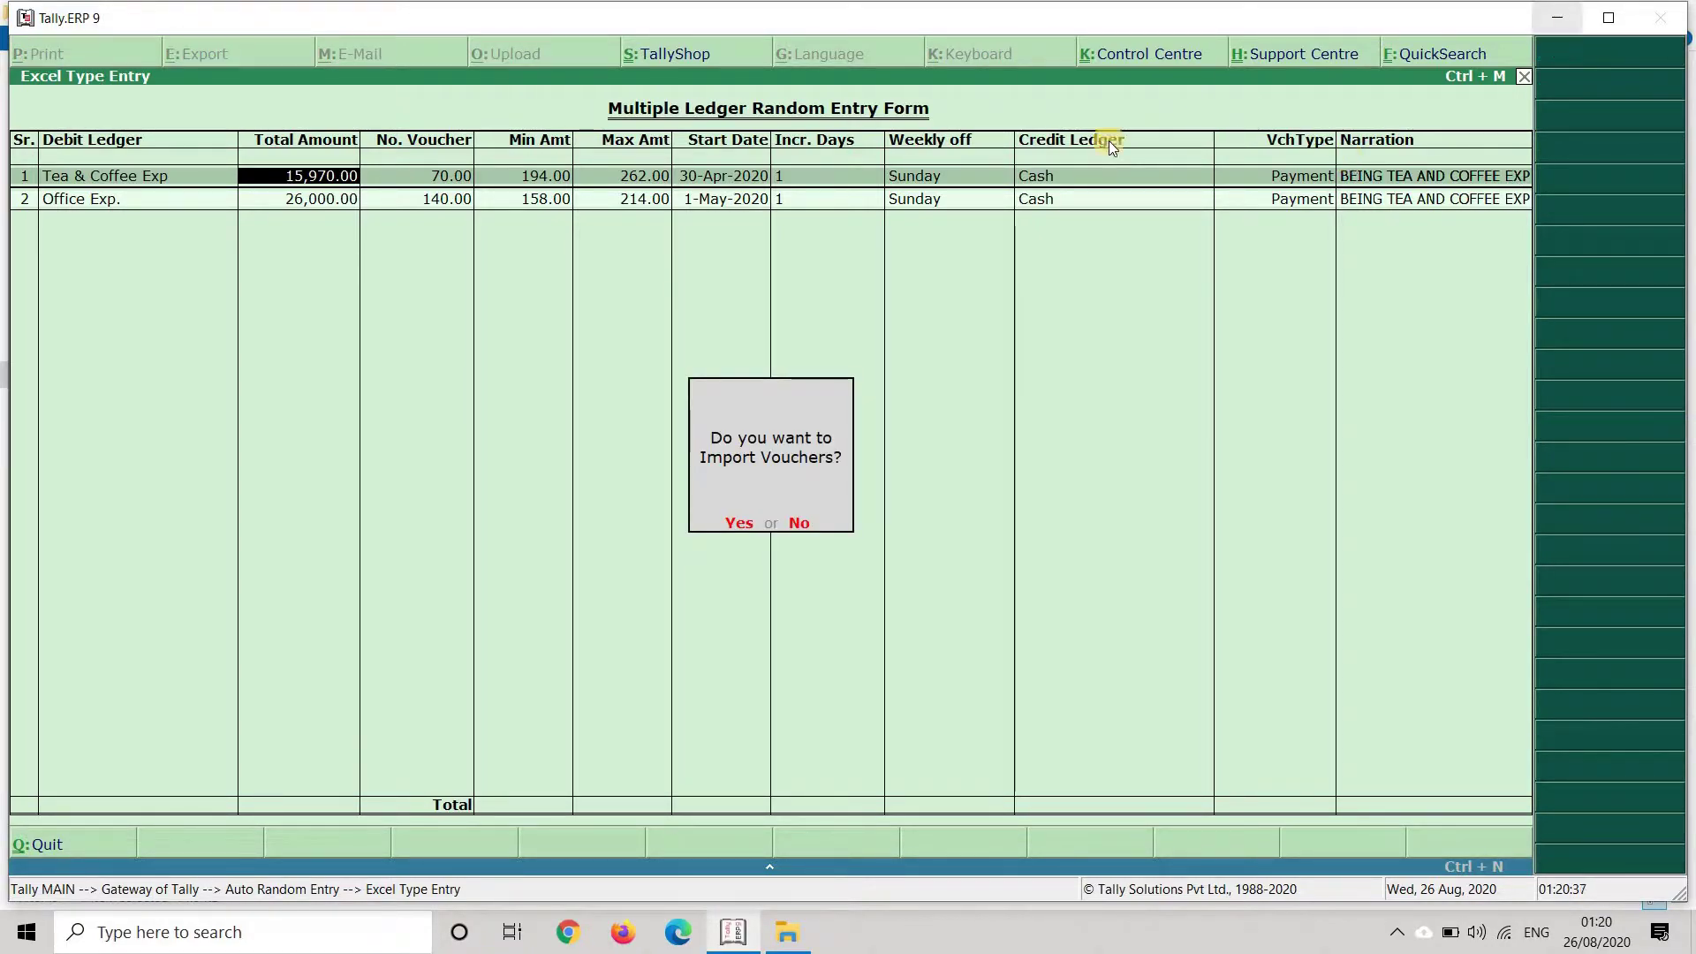
key("n")
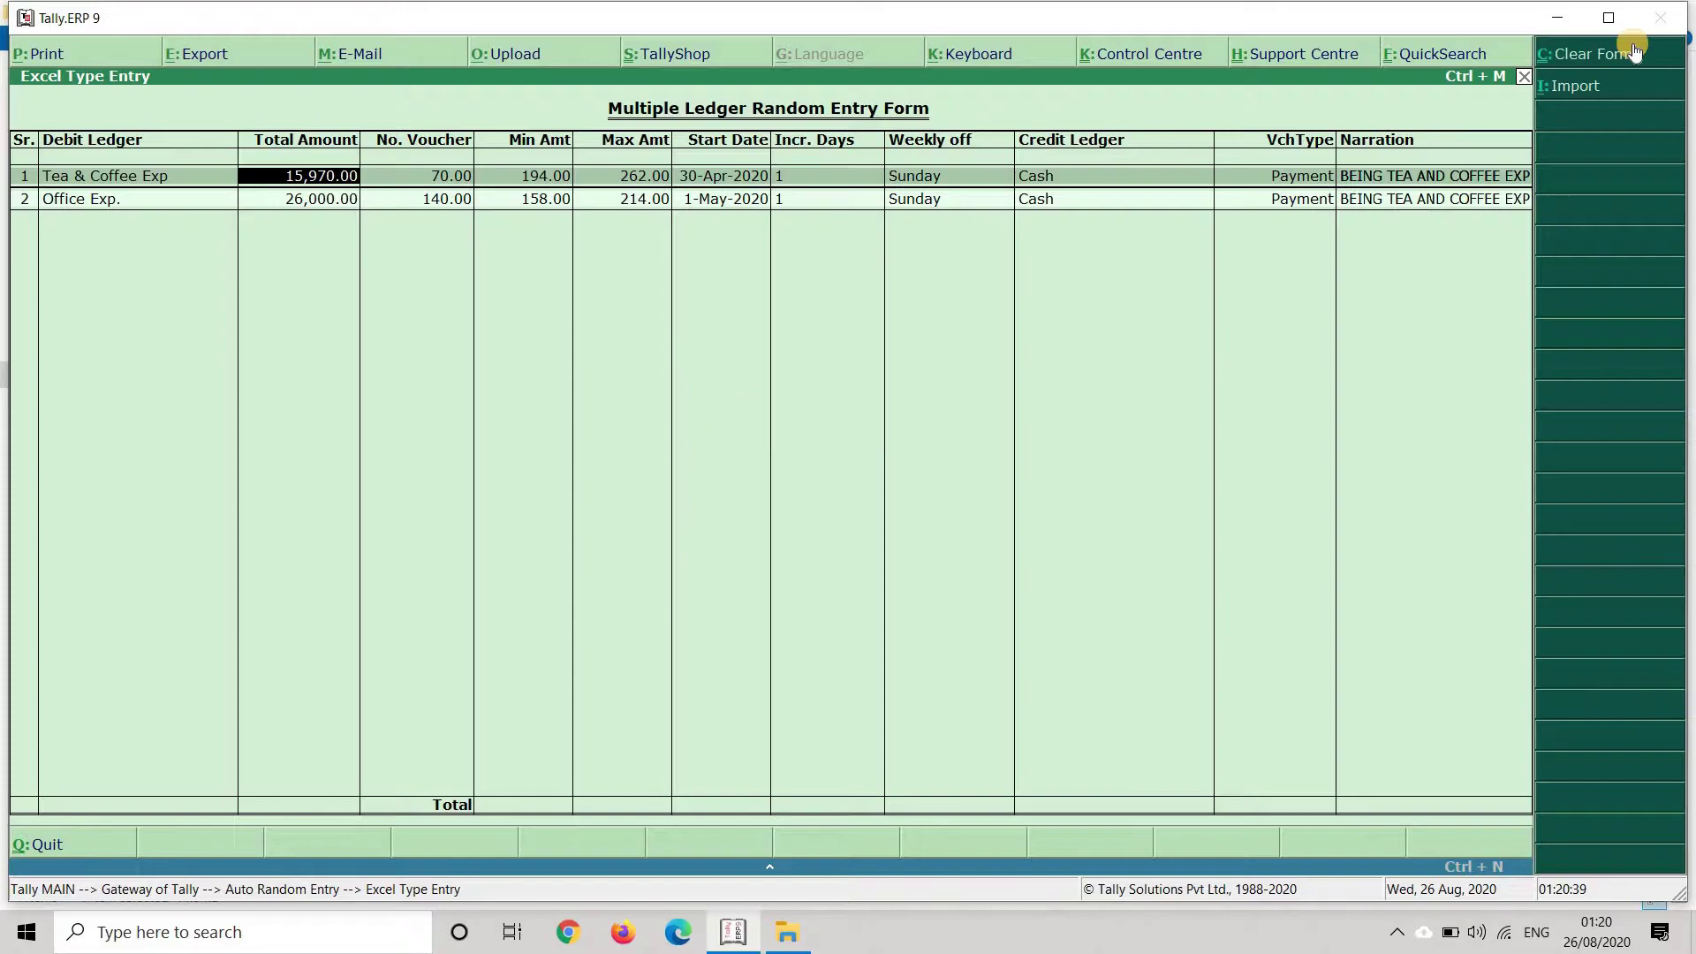
left_click(1570, 90)
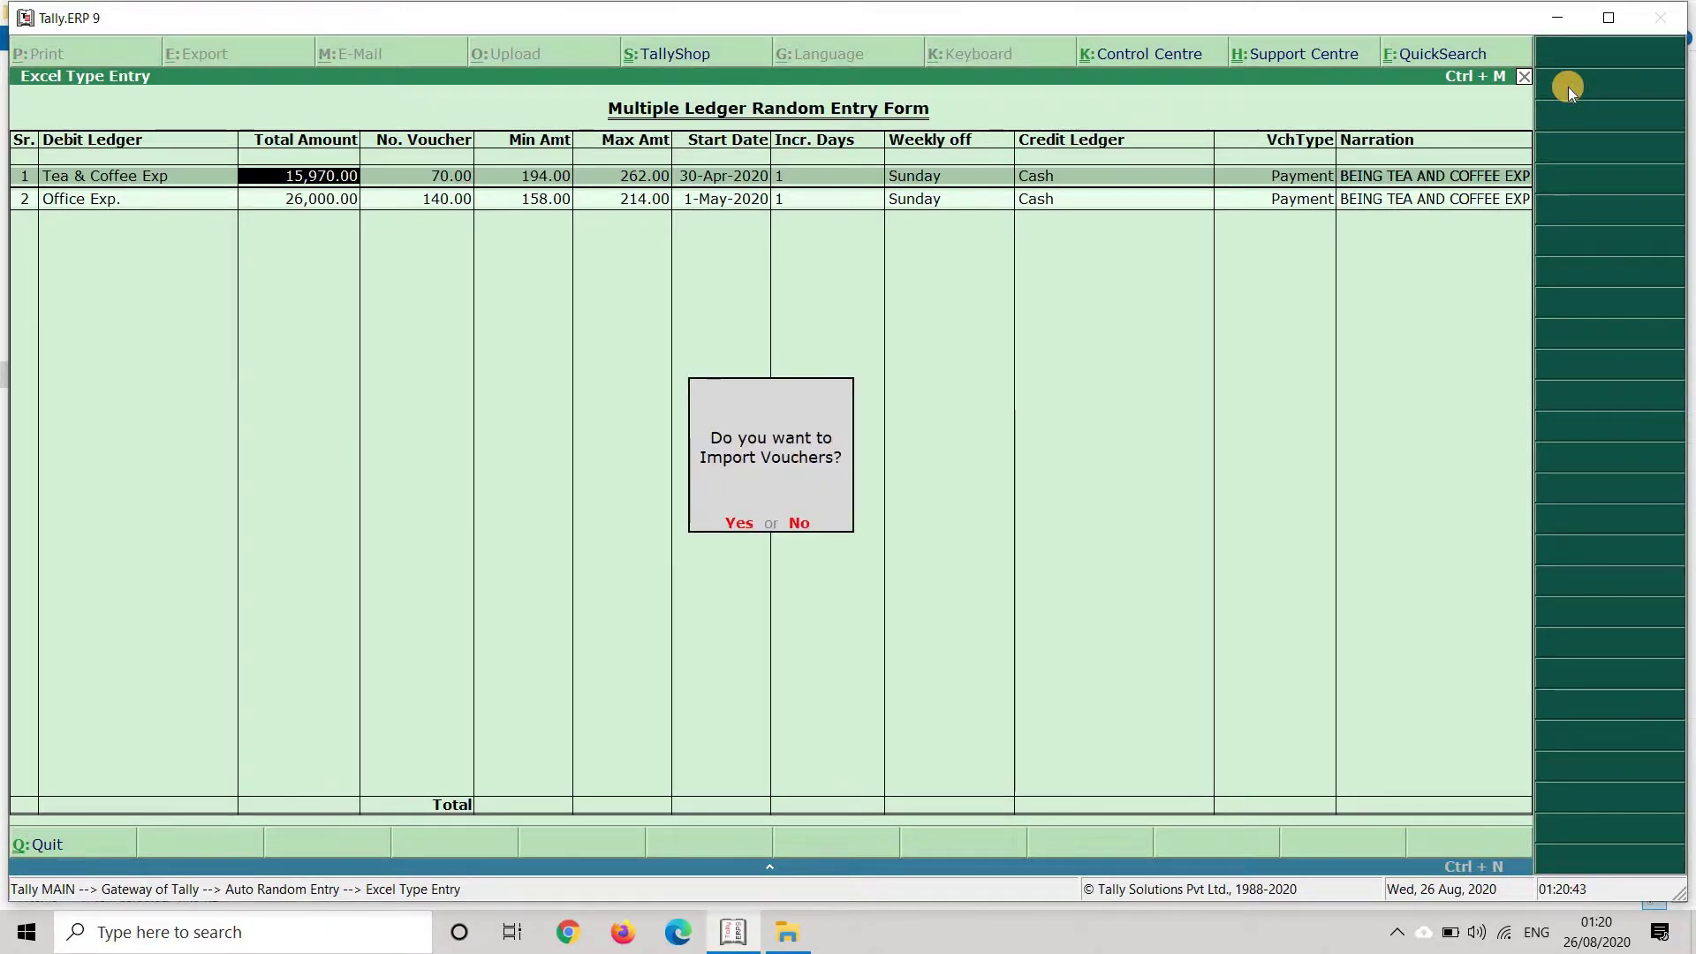
key("y")
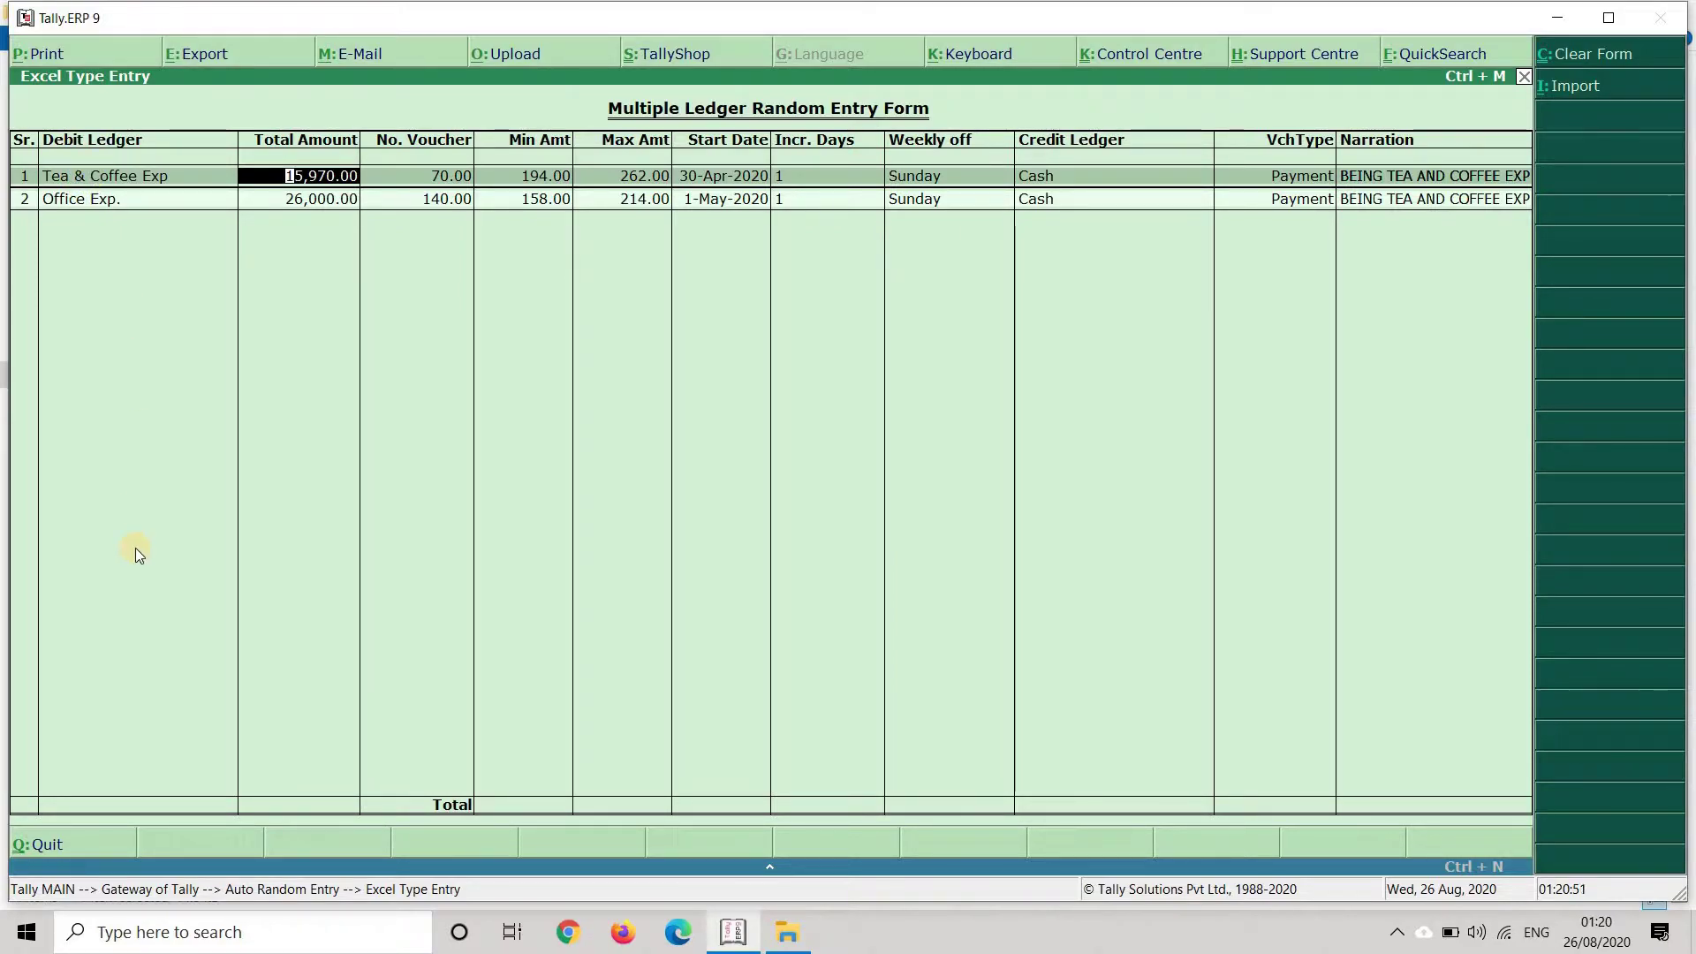
Display the ledger vouchers of the Tea & Coffee Exp account for 1-Apr-2020 to 31-Mar-2021.
key("Escape")
key("Return")
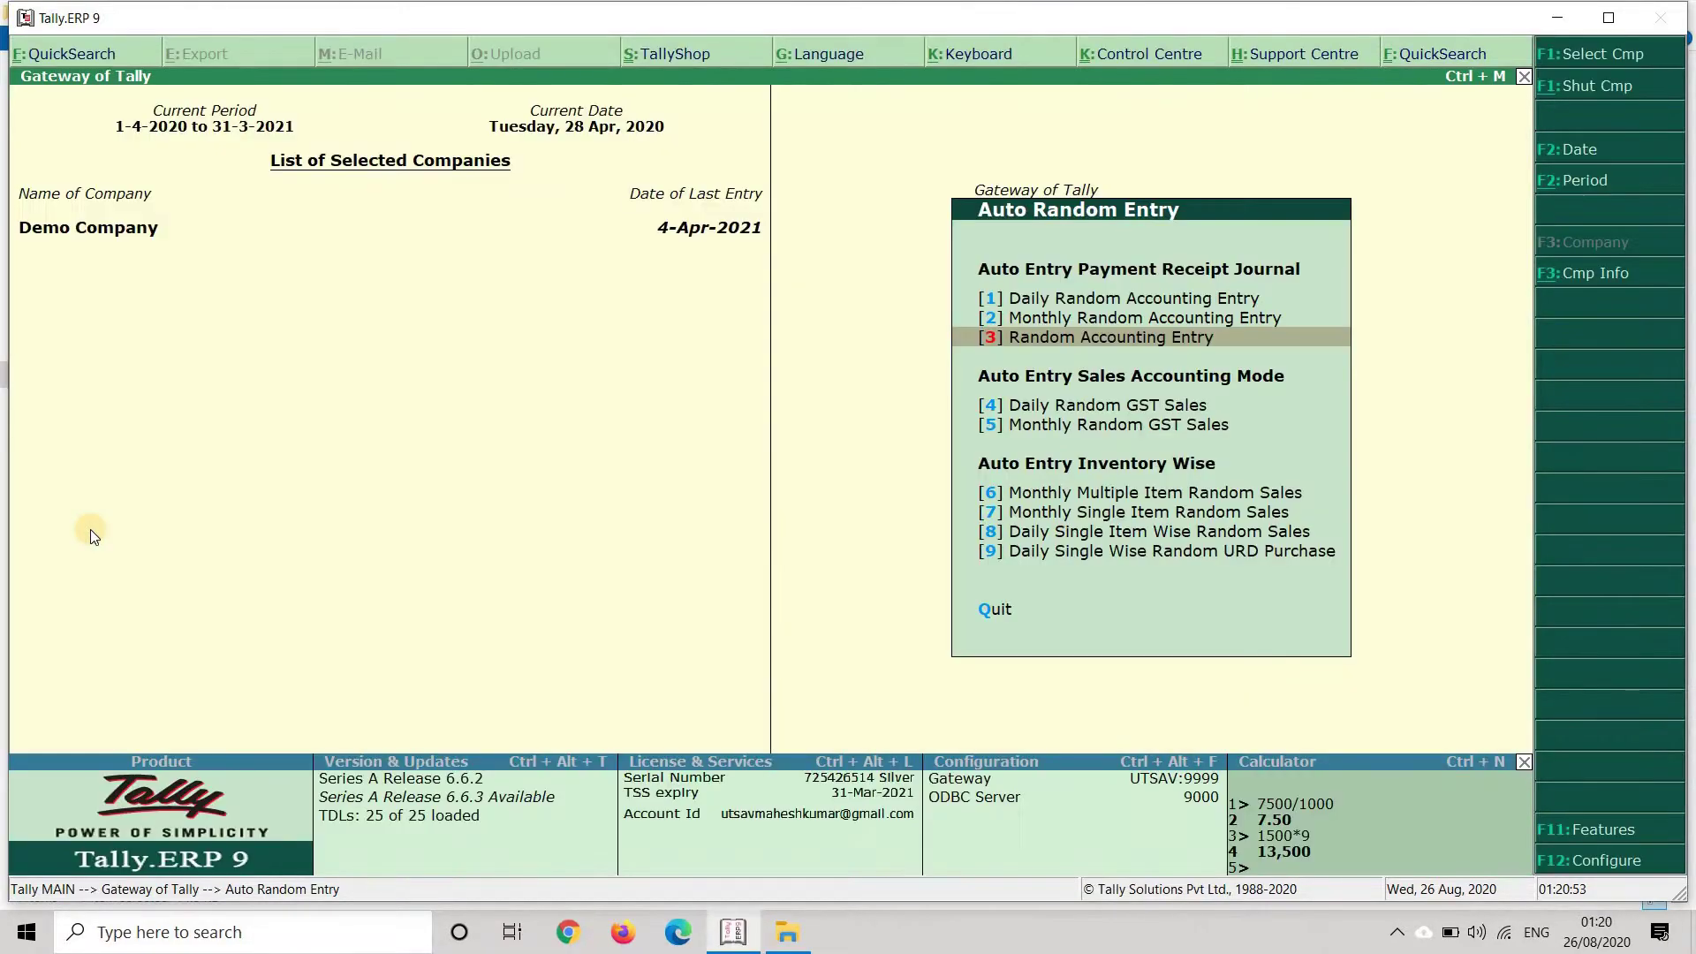
key("Escape")
type("dalTEA")
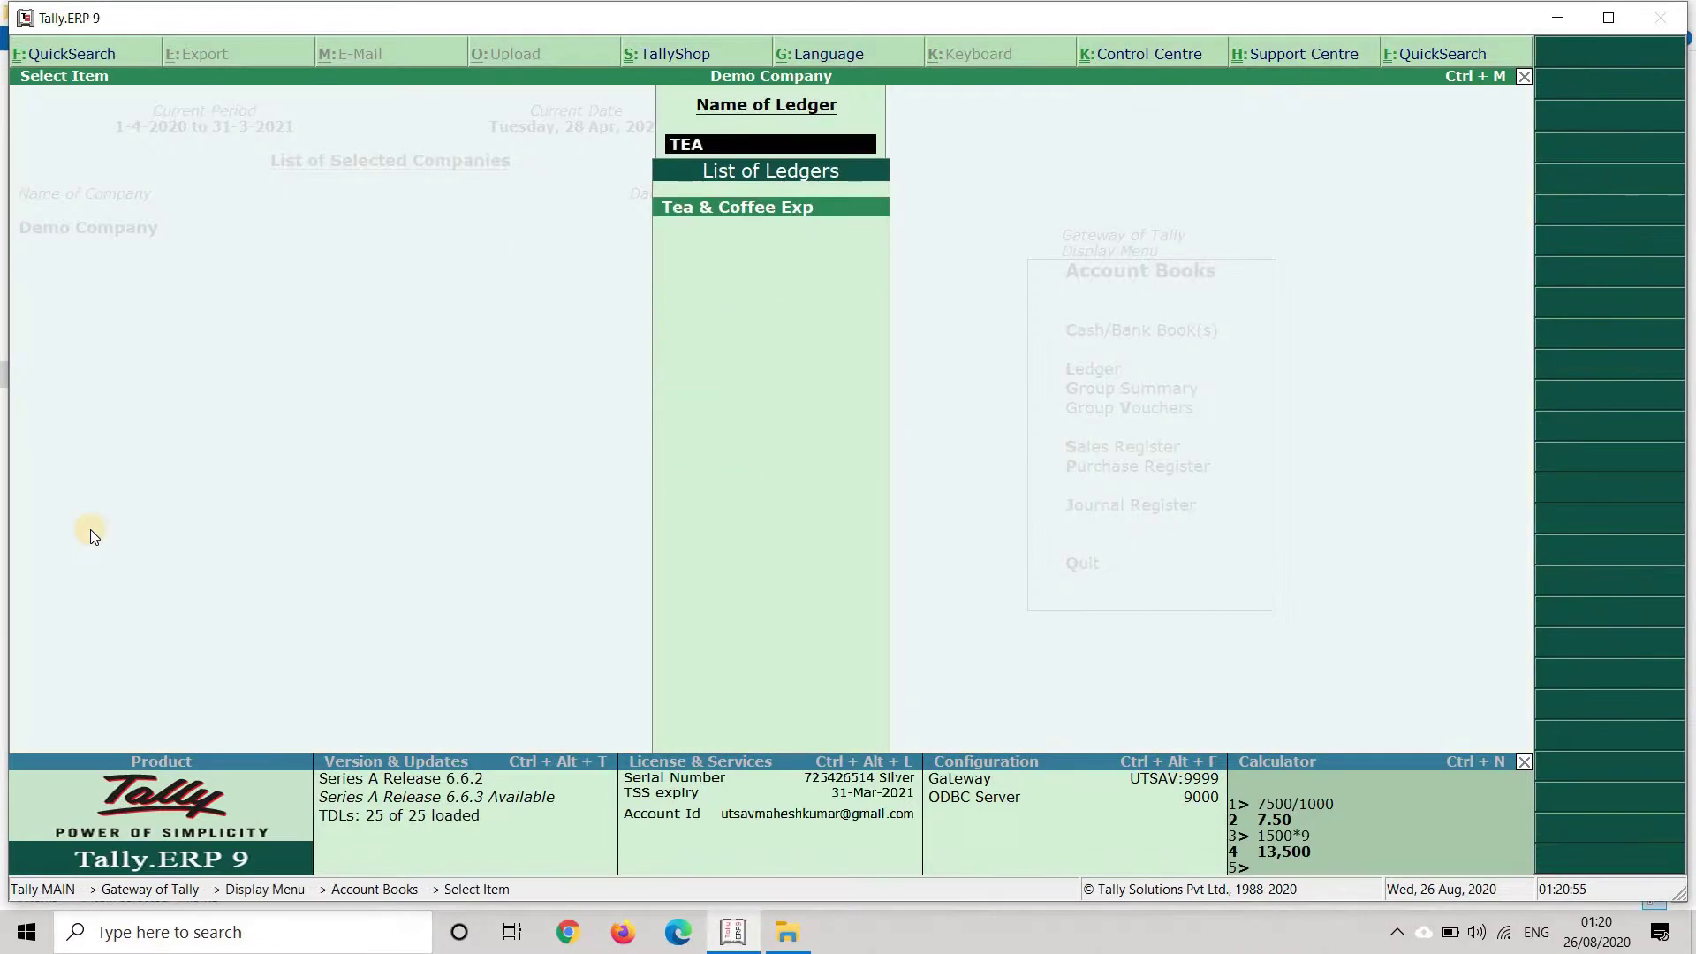
key("Return")
key("F2")
key("Return")
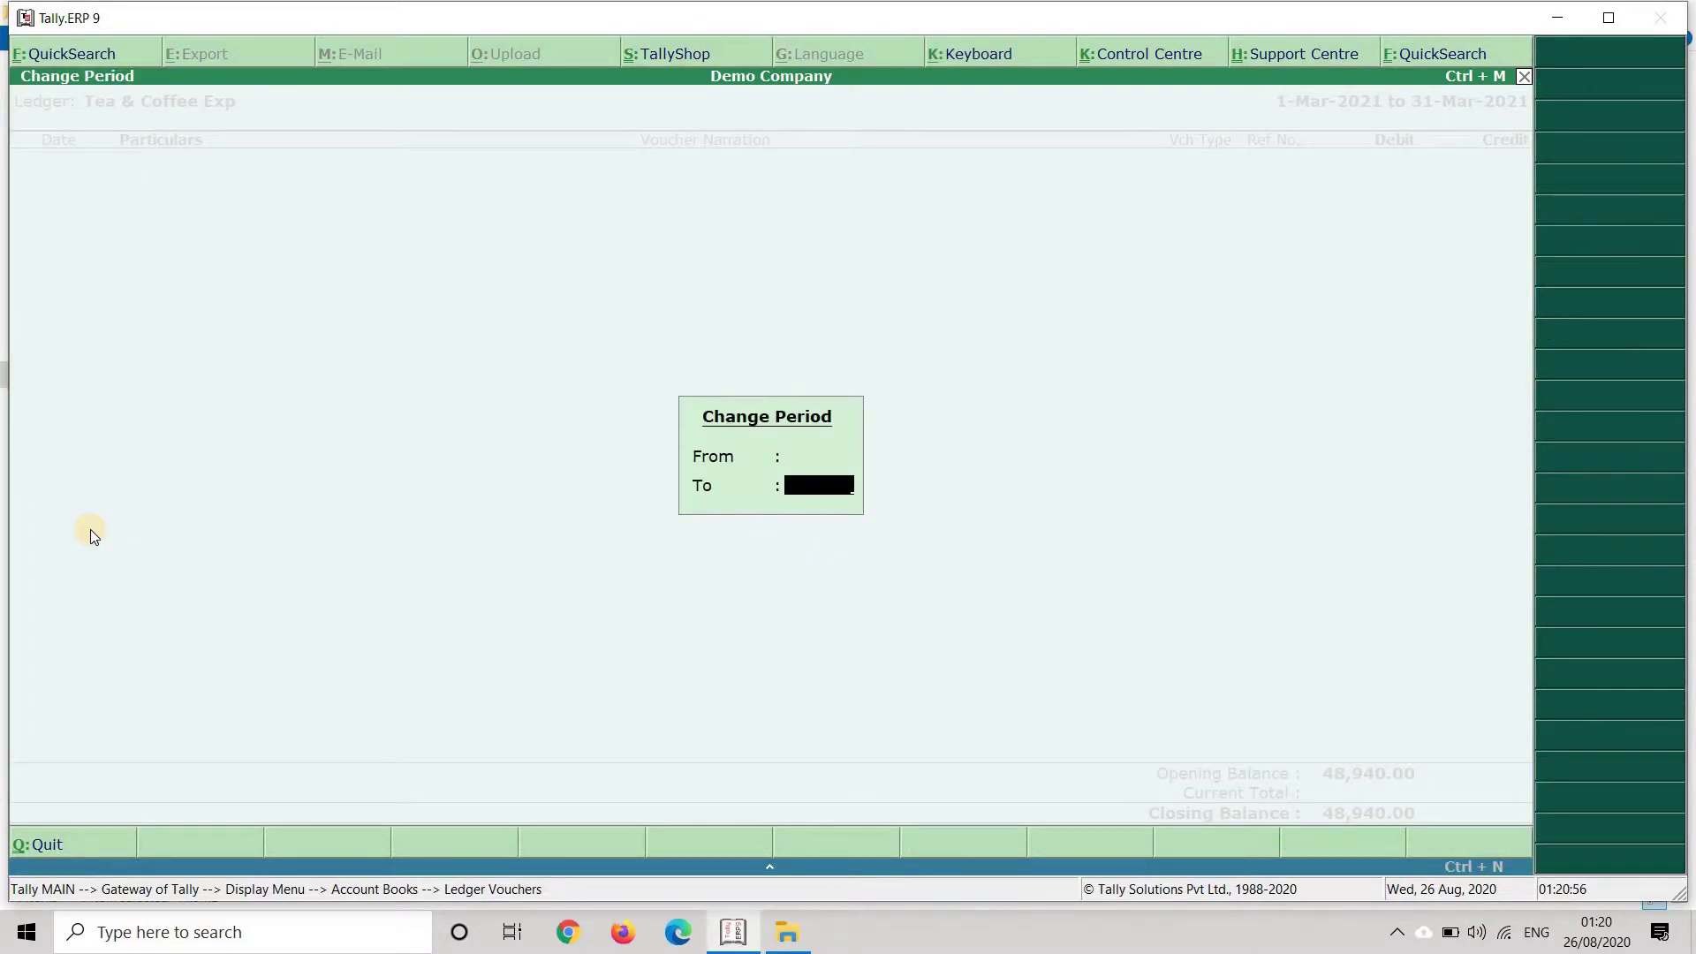
key("Return")
Review the Tea & Coffee Exp payment vouchers from April through June 2020, examining their dates, narrations and debit amounts.
key("Down")
key("Down")
key("Down")
key("Down")
key("Down")
key("Down")
key("Down")
key("Down")
key("Down")
key("Down")
key("Down")
key("Down")
key("Down")
key("Down")
key("Down")
key("Down")
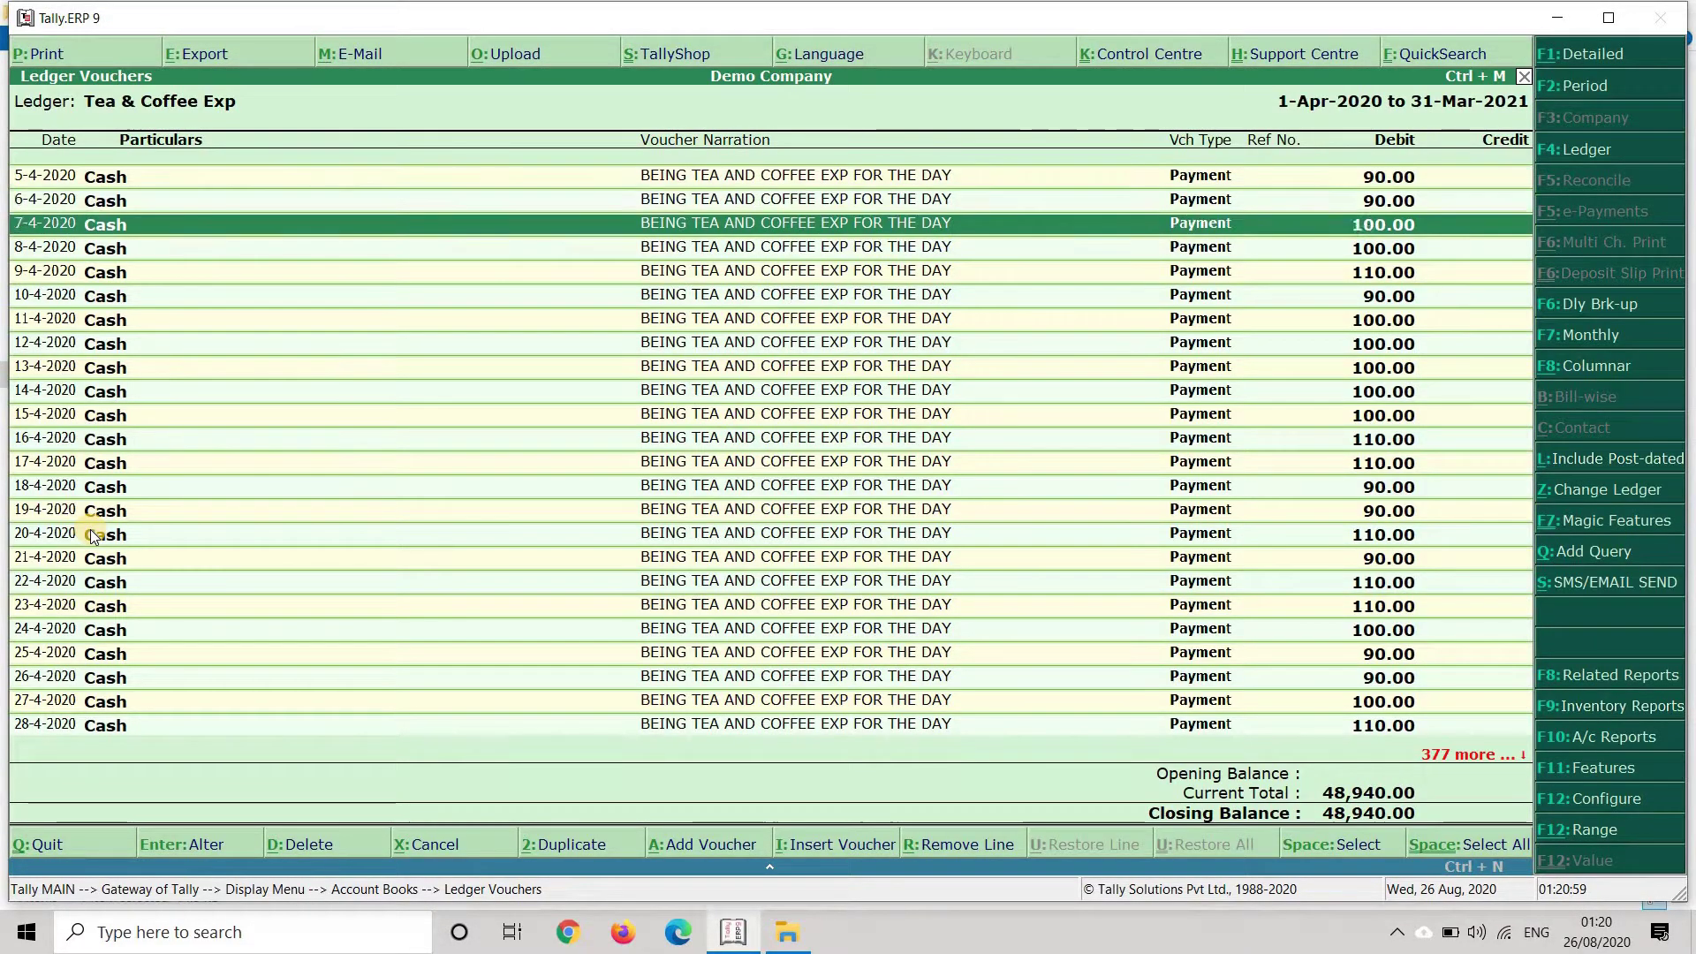
key("Down")
key("Down")
key("Down")
key("Down")
key("Down")
key("Down")
key("Down")
key("Down")
key("Down")
key("Down")
key("Down")
key("Down")
key("Down")
key("Down")
key("Down")
key("Down")
key("Down")
key("Down")
key("Down")
key("Down")
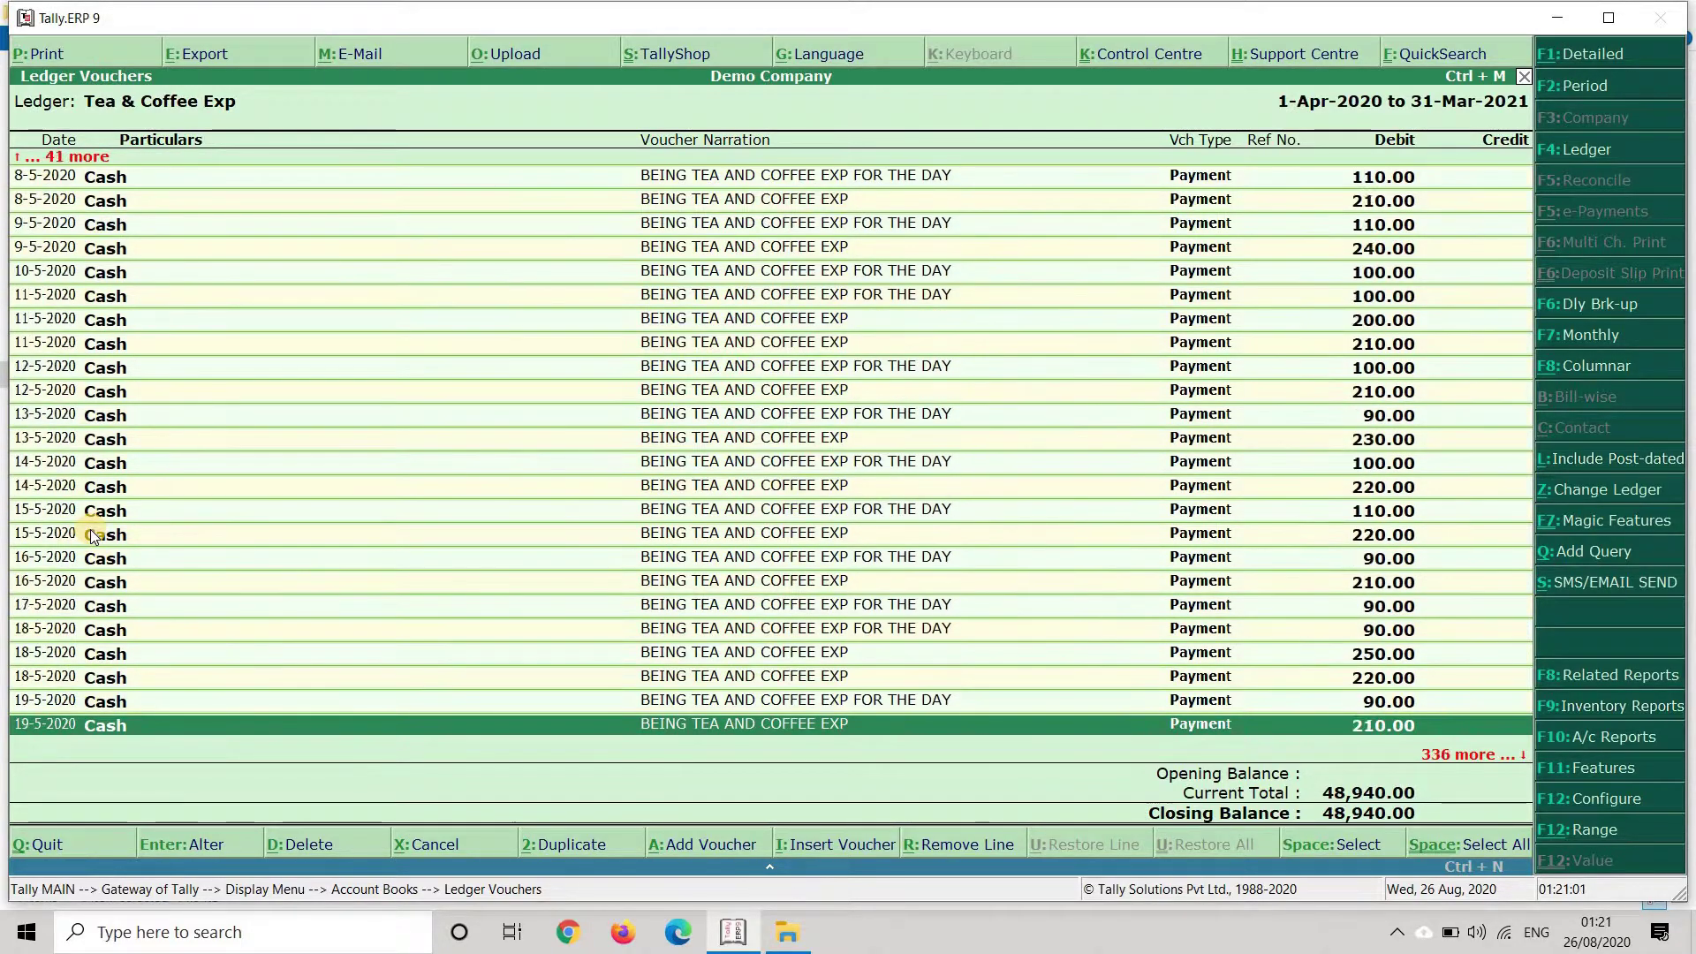
key("Down")
key("Down")
key("Down")
key("Down")
key("Down")
key("Down")
key("Down")
key("Down")
key("Down")
key("Down")
key("Down")
key("Down")
key("Down")
key("Down")
key("Down")
key("Down")
key("Down")
key("Down")
key("Down")
key("Down")
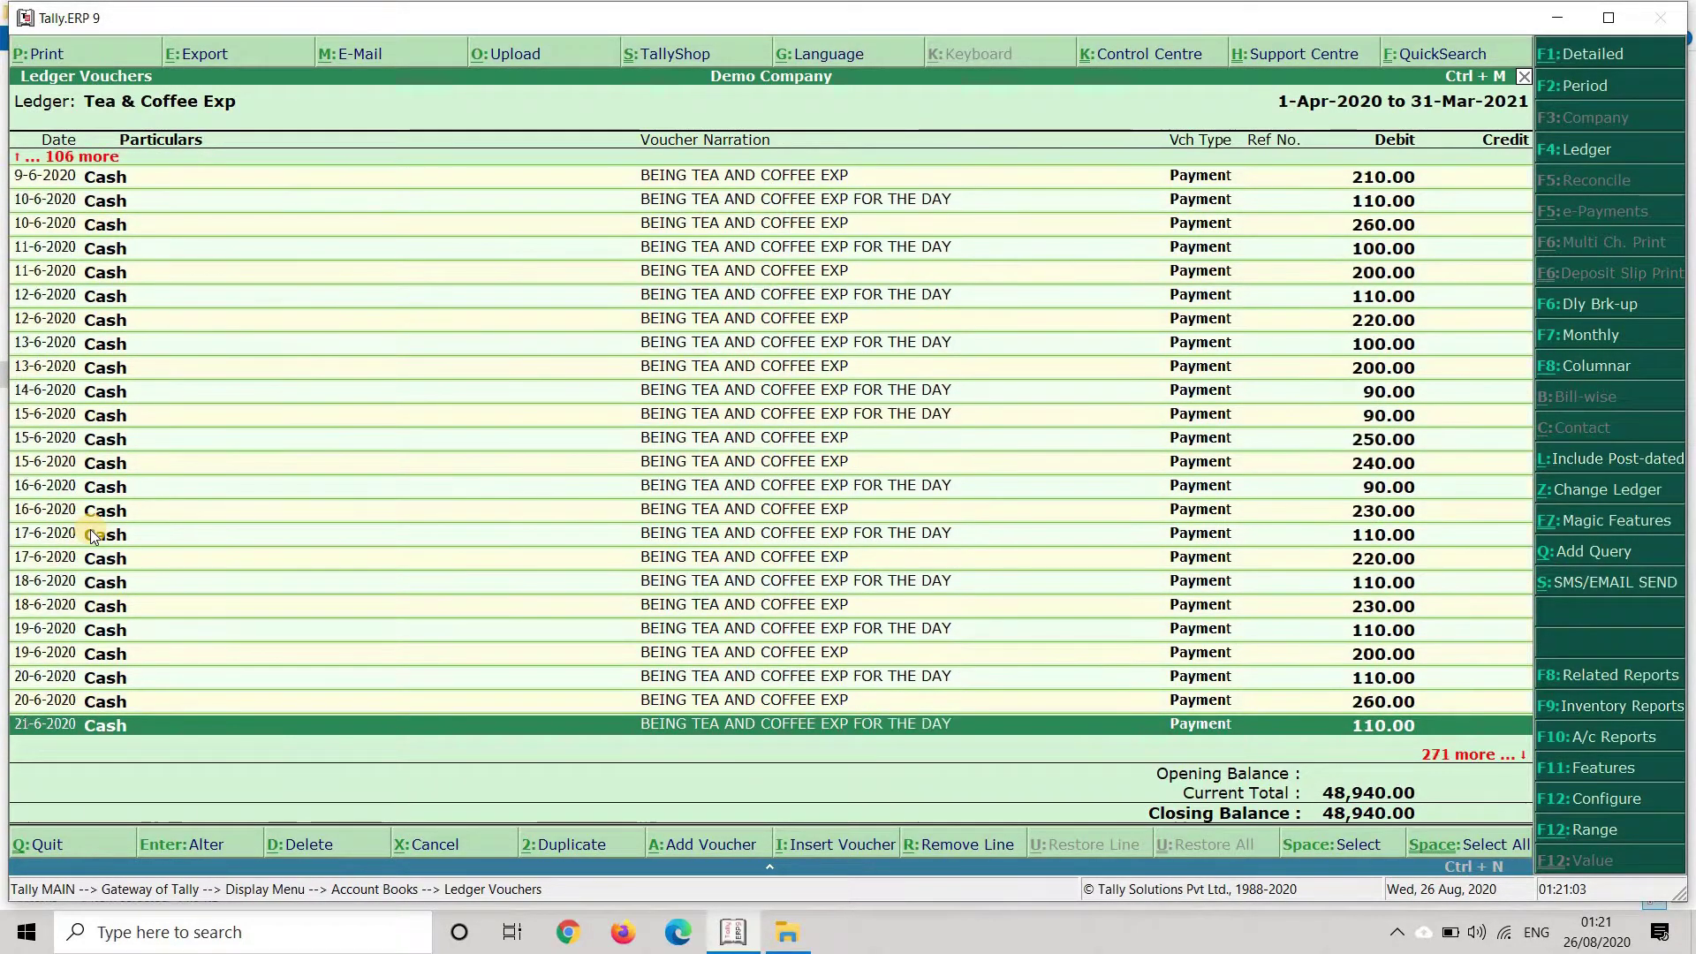
key("Down")
key("Down")
key("Down")
key("Down")
key("Down")
key("Down")
key("Down")
key("Down")
key("Down")
key("Down")
key("Down")
key("Down")
key("Down")
key("Down")
key("Down")
key("Up")
key("Up")
key("Up")
key("Up")
key("Up")
key("Up")
key("Up")
key("Up")
key("Up")
key("Up")
key("Up")
key("Up")
key("Up")
key("Up")
key("Up")
key("Up")
key("Up")
key("Up")
key("Up")
key("Up")
key("Up")
key("Up")
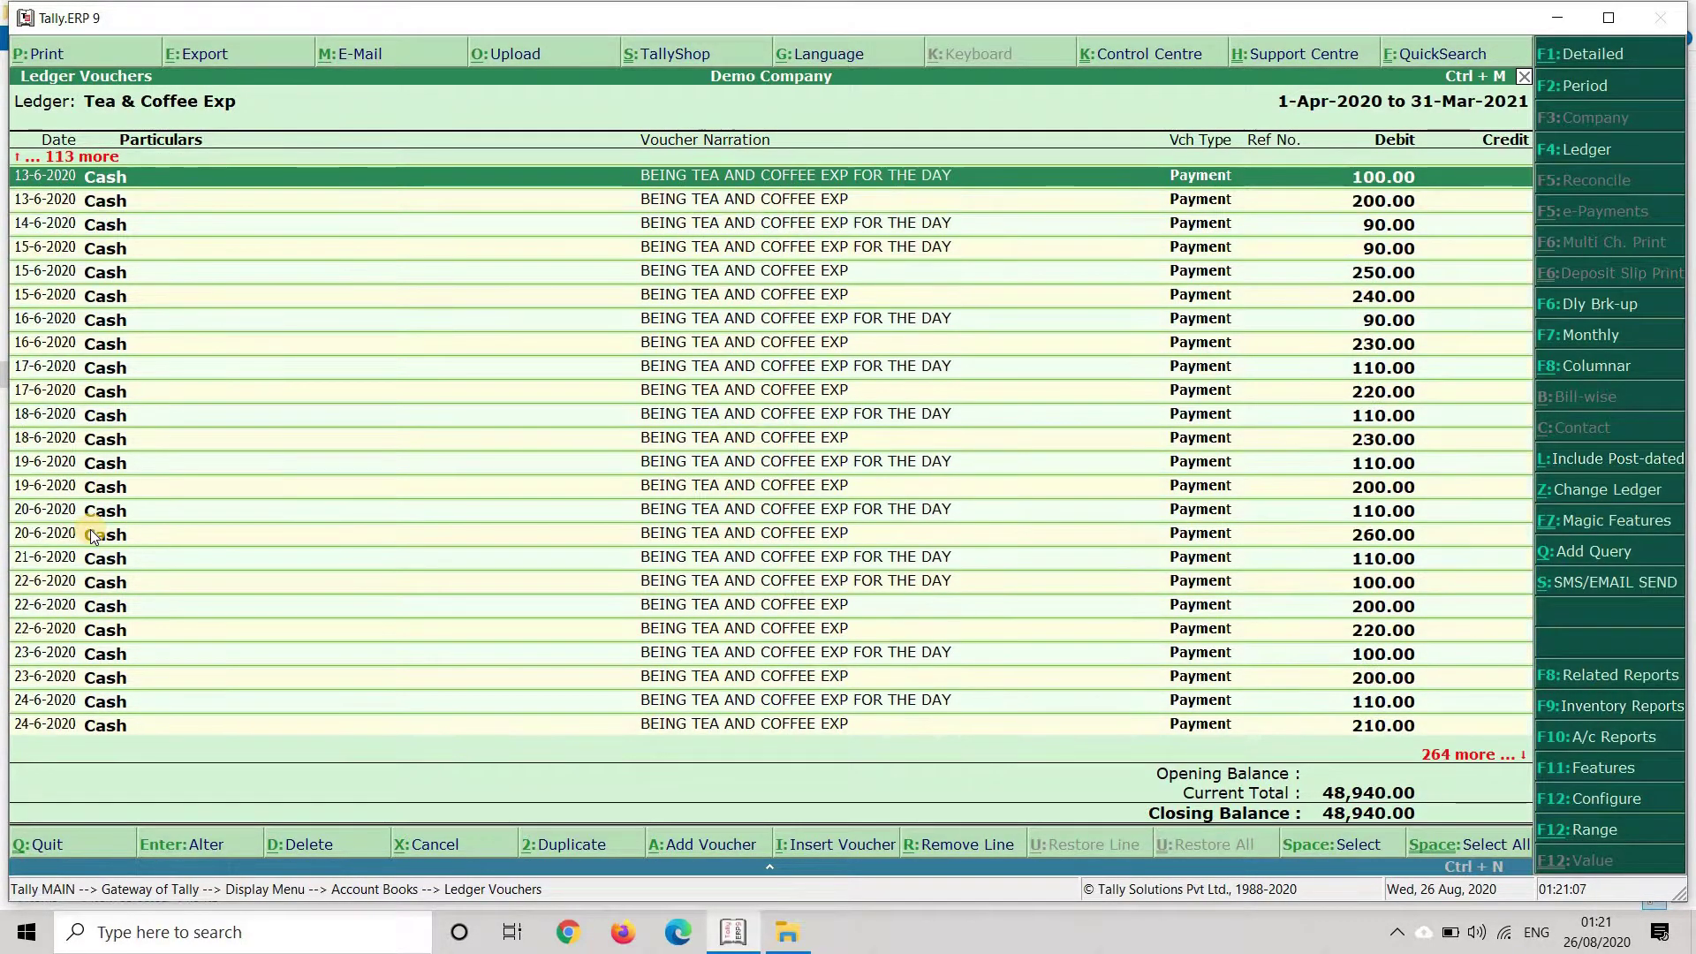
Close the Tea & Coffee Exp report and display the ledger vouchers of the Office Exp. account.
key("Escape")
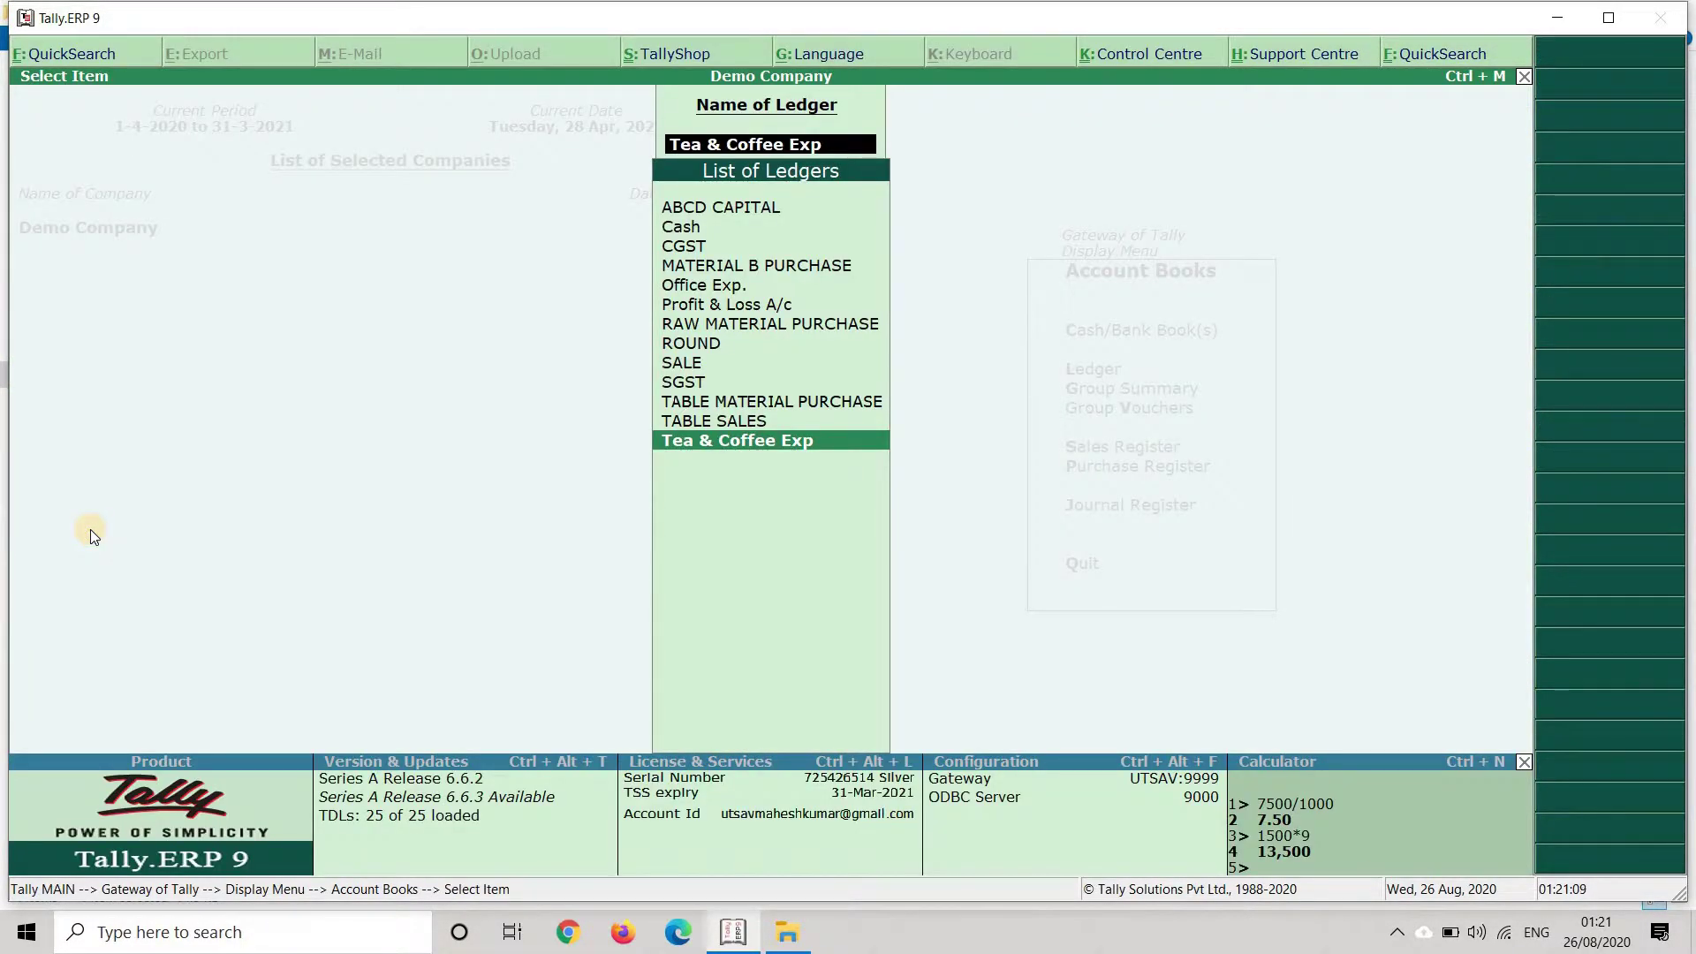
type("off")
key("Return")
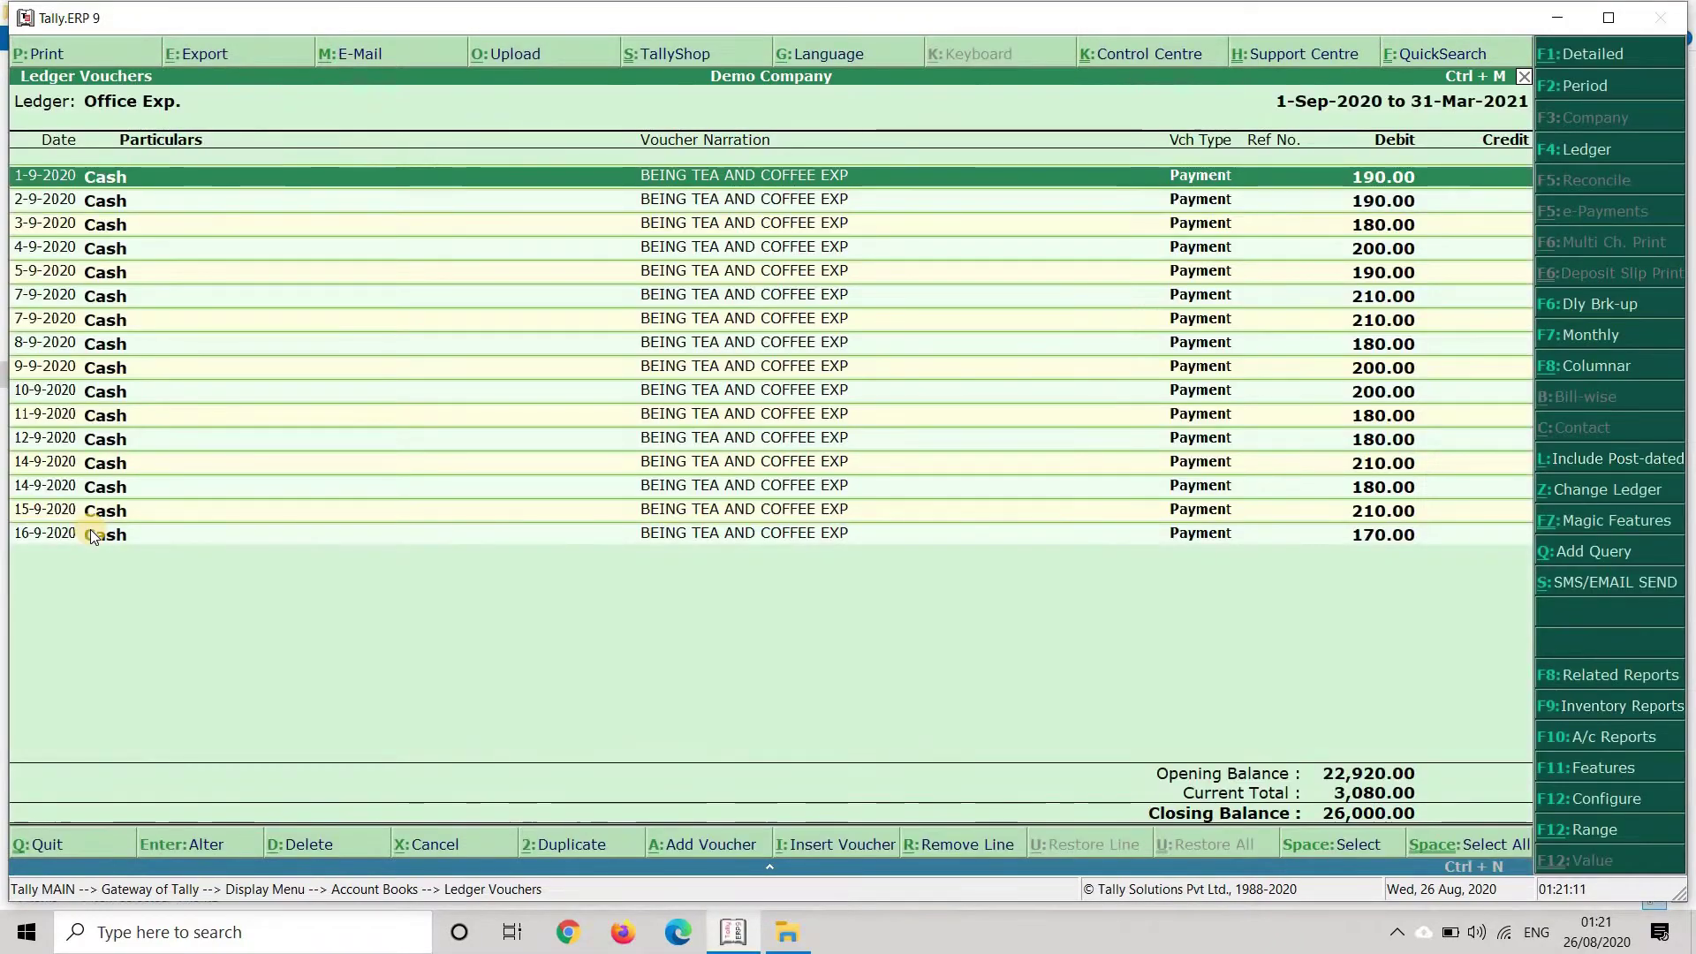
Review the September 2020 payment vouchers of the Office Exp. ledger, examining their dates, narrations and debit amounts.
key("Down")
key("Down")
key("Down")
key("Down")
key("Down")
key("Down")
key("Down")
key("Down")
key("Down")
key("Down")
key("Down")
key("Down")
key("Down")
key("Down")
key("Down")
key("Up")
key("Up")
key("Up")
key("Up")
key("Up")
key("Up")
key("Up")
key("Up")
key("Up")
key("Up")
Set the period of the Office Exp. ledger report to 1-Apr-2020 to 31-Mar-2021.
key("F2")
key("Return")
key("Return")
key("F2")
key("Return")
key("Return")
Look through the full-year Office Exp. payment vouchers, including the July 2020 entries, checking dates and debit amounts.
key("Up")
key("Up")
key("Up")
key("Up")
key("Up")
key("Up")
key("Up")
key("Up")
key("Up")
key("Up")
key("Up")
key("Up")
key("Up")
key("Up")
key("Up")
key("Up")
key("Up")
key("Up")
key("Up")
key("Up")
key("Up")
key("Up")
key("Up")
key("Up")
key("Up")
key("Up")
key("Up")
key("Up")
key("Up")
key("Up")
key("Up")
key("Up")
key("Up")
key("Up")
key("Up")
key("Up")
key("Up")
key("Up")
key("Up")
key("Up")
key("Down")
key("Down")
key("Down")
key("Down")
key("Down")
key("Down")
key("Down")
key("Down")
key("Down")
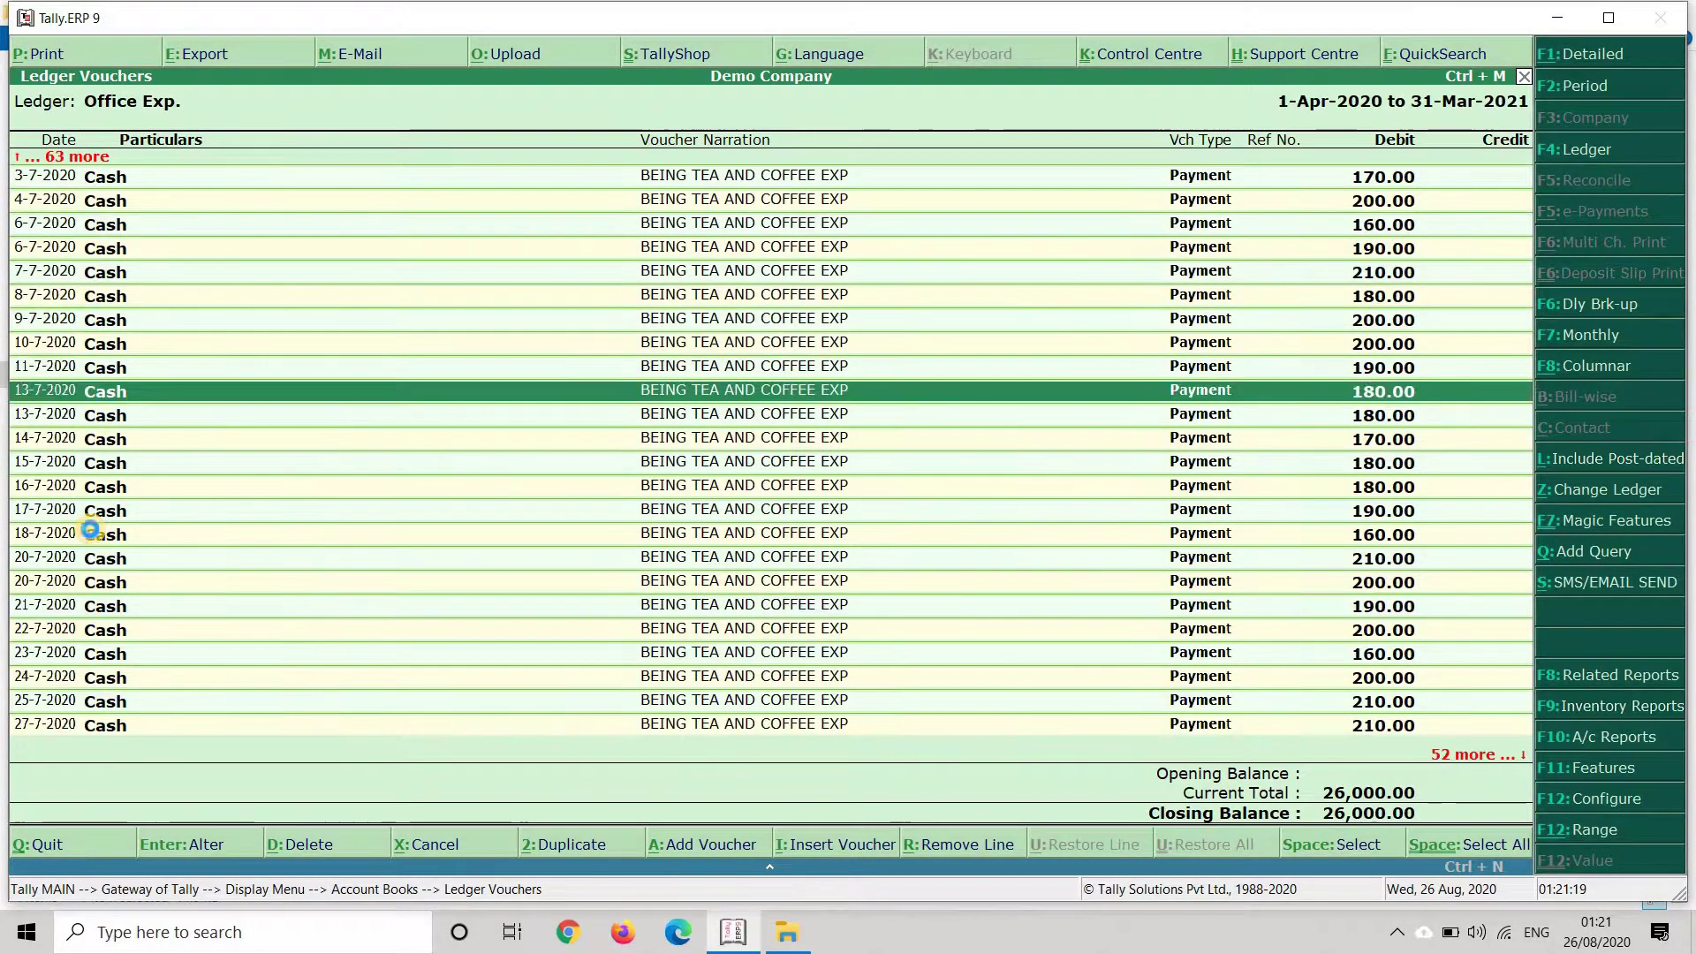
key("Down")
key("Down")
key("Down")
Close the Office Exp. report back to the Gateway of Tally and display the Auto Random Entry options.
key("Escape")
key("Escape")
key("Escape")
key("Escape")
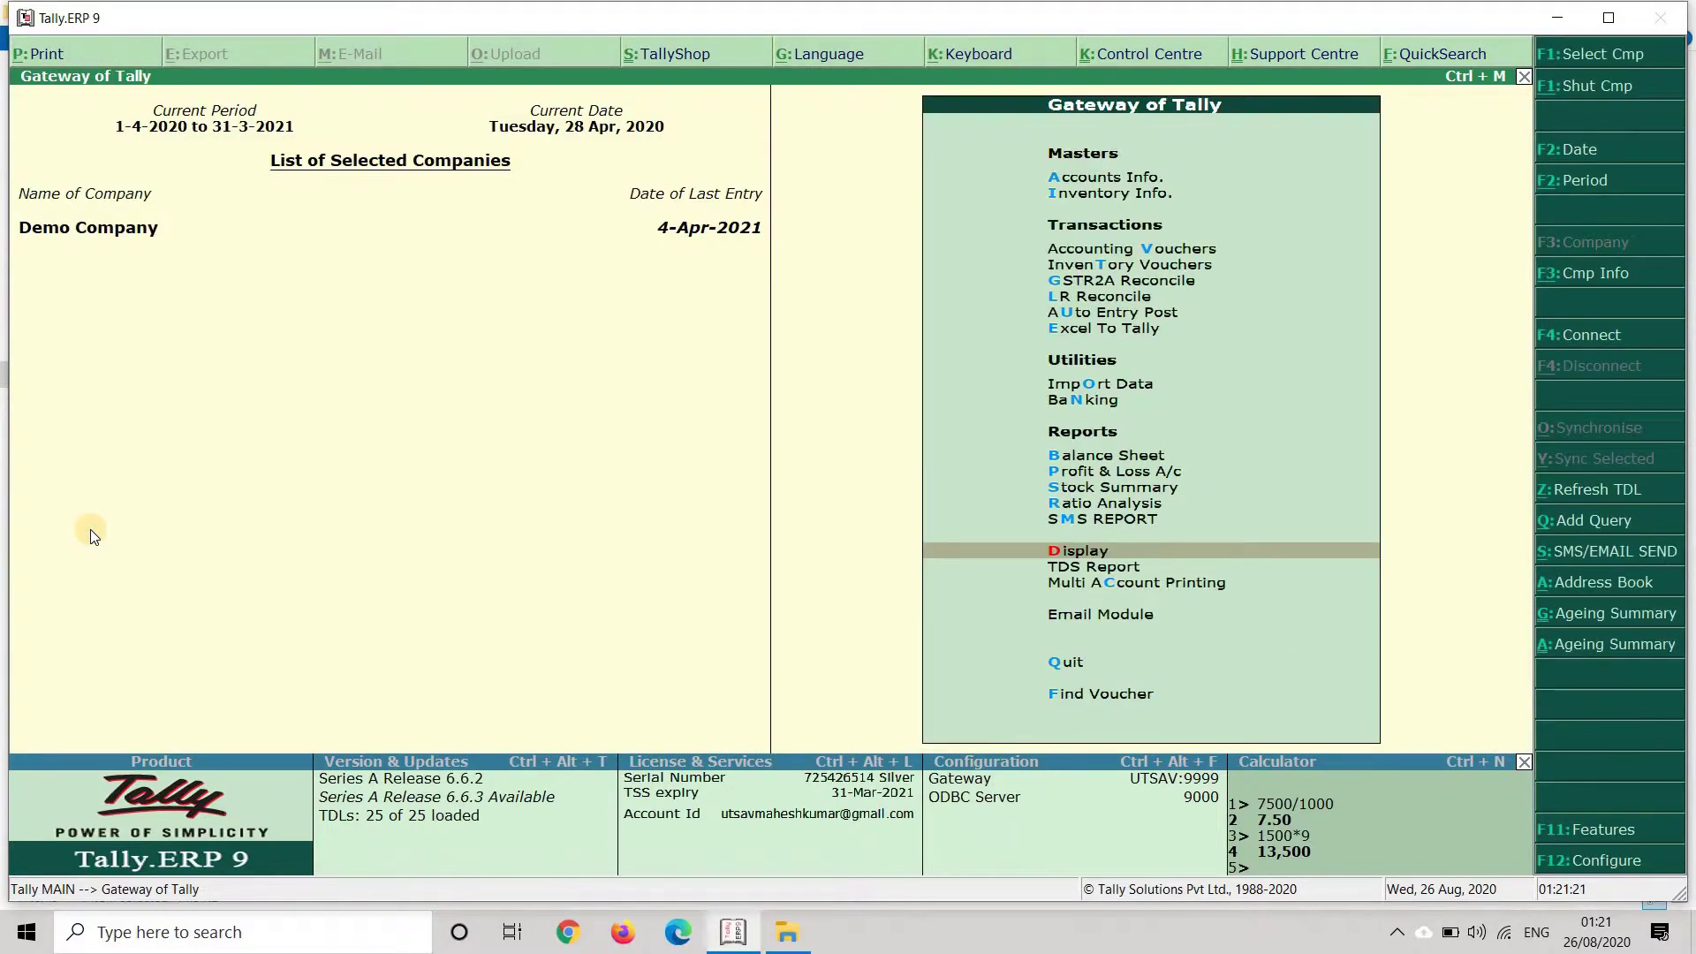
key("Up")
key("Up")
key("Up")
key("Up")
key("Up")
key("Up")
key("Up")
key("Up")
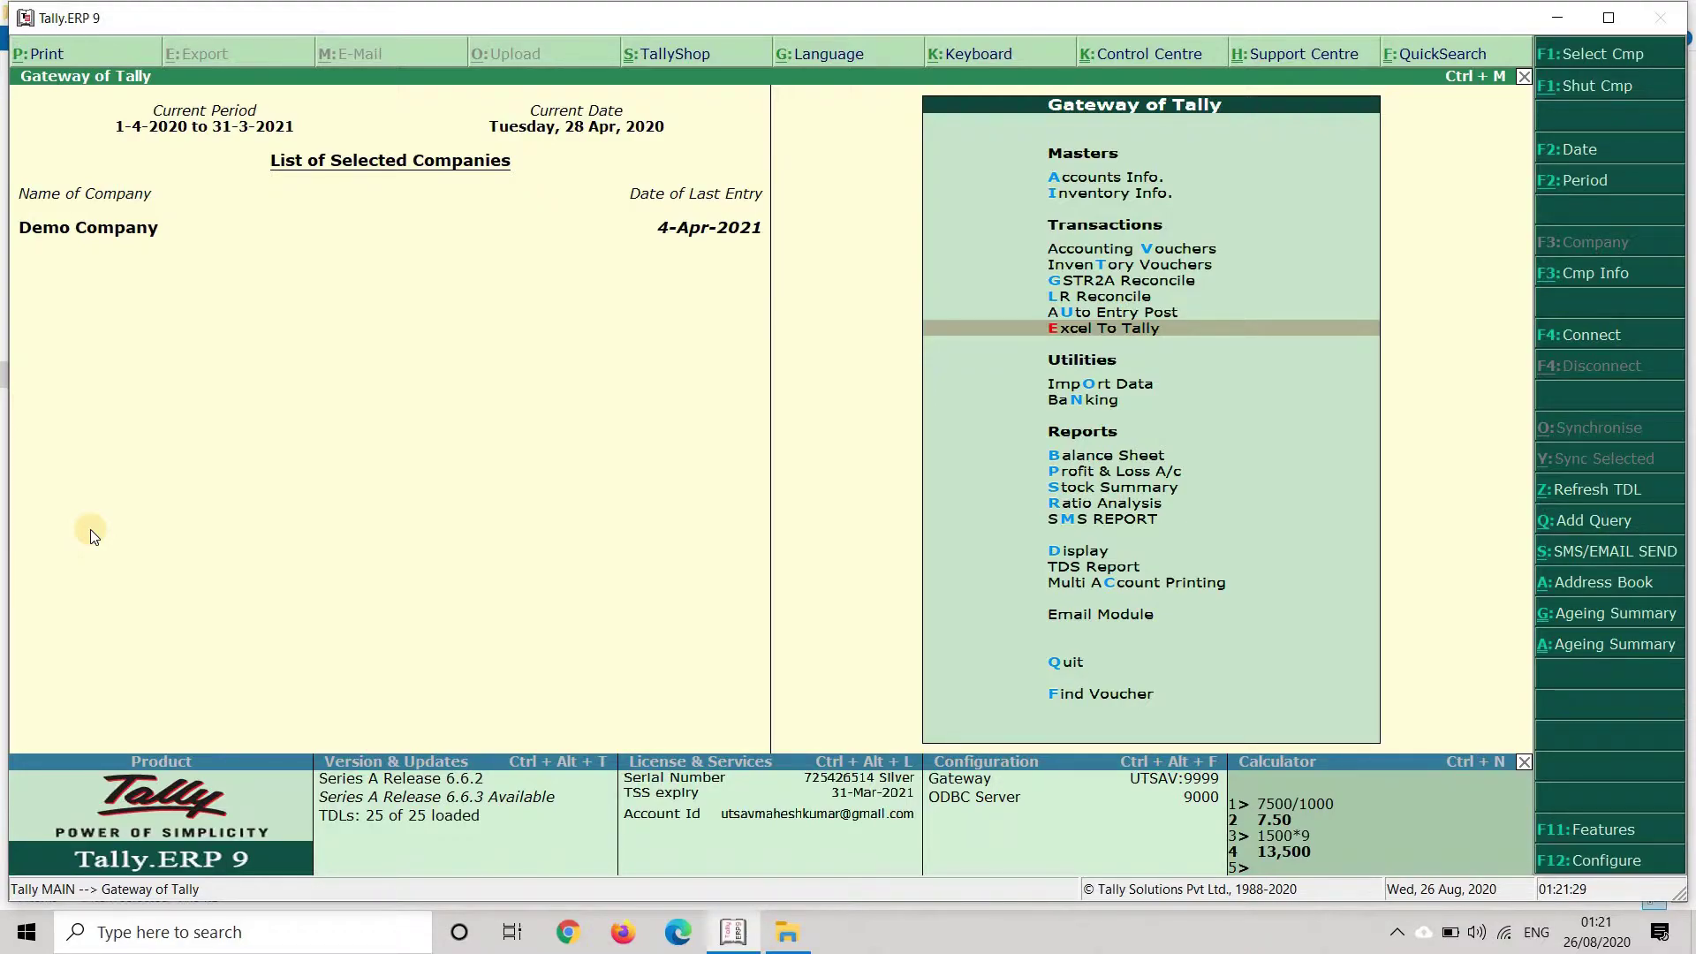
key("Down")
key("Up")
key("Up")
key("Return")
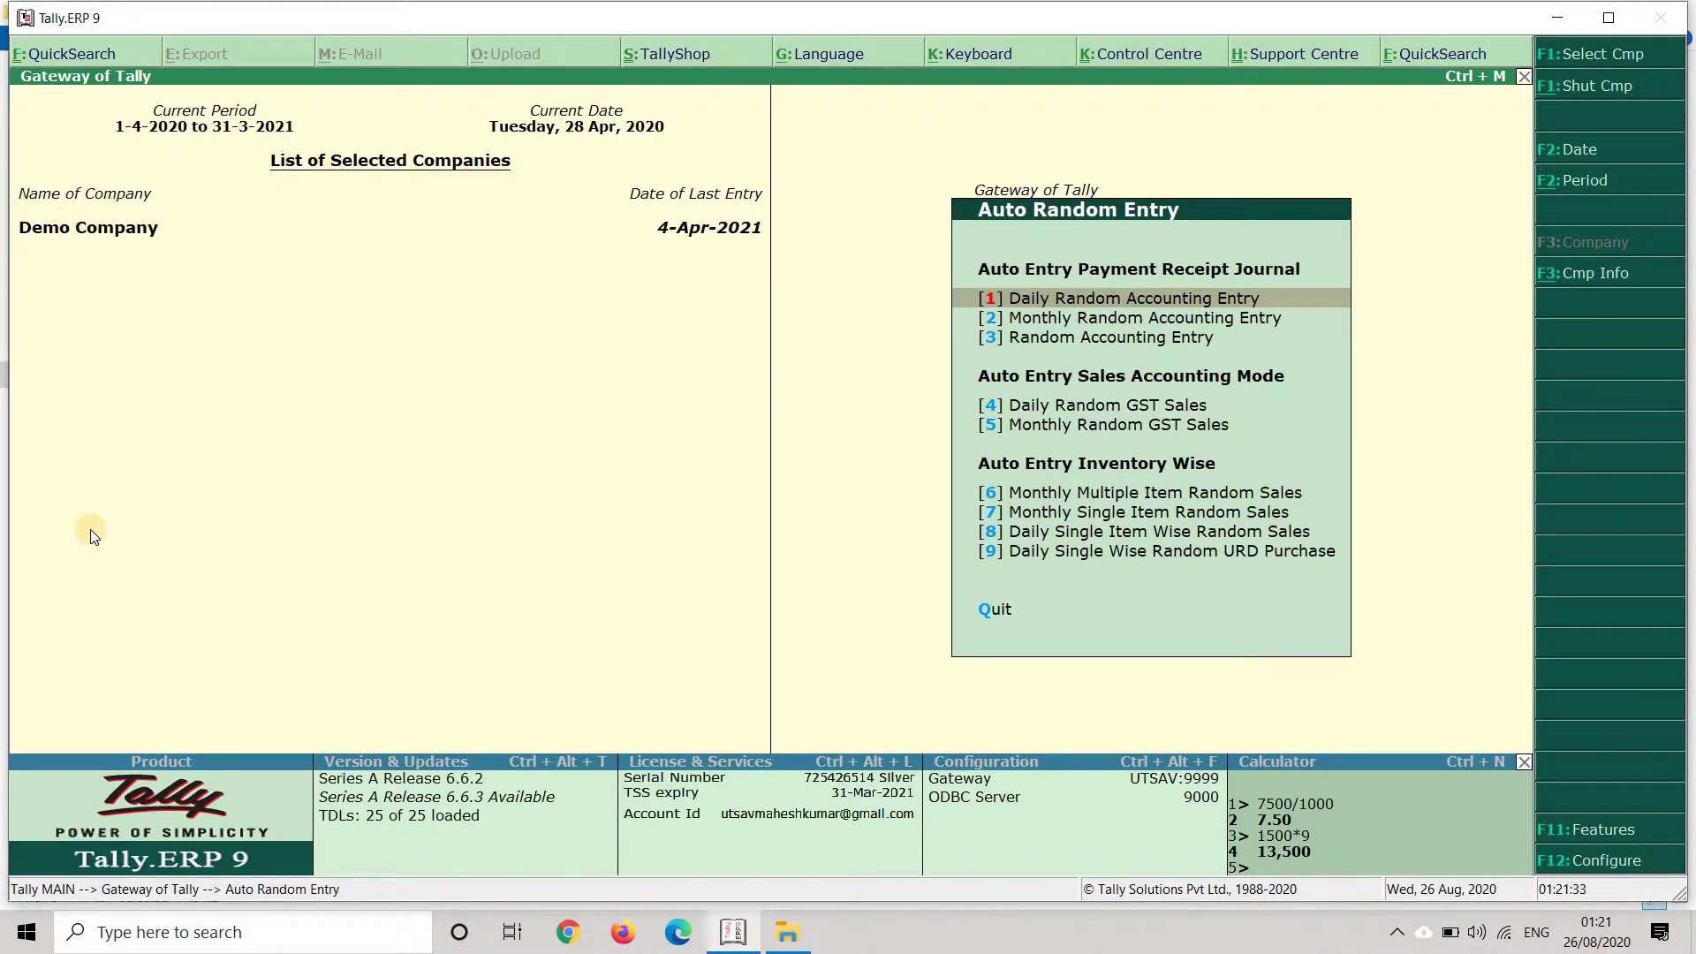
Open the Daily Random GST Sales configuration for accounting-mode sales entries.
key("Down")
key("Down")
key("Down")
key("Up")
key("Up")
key("Down")
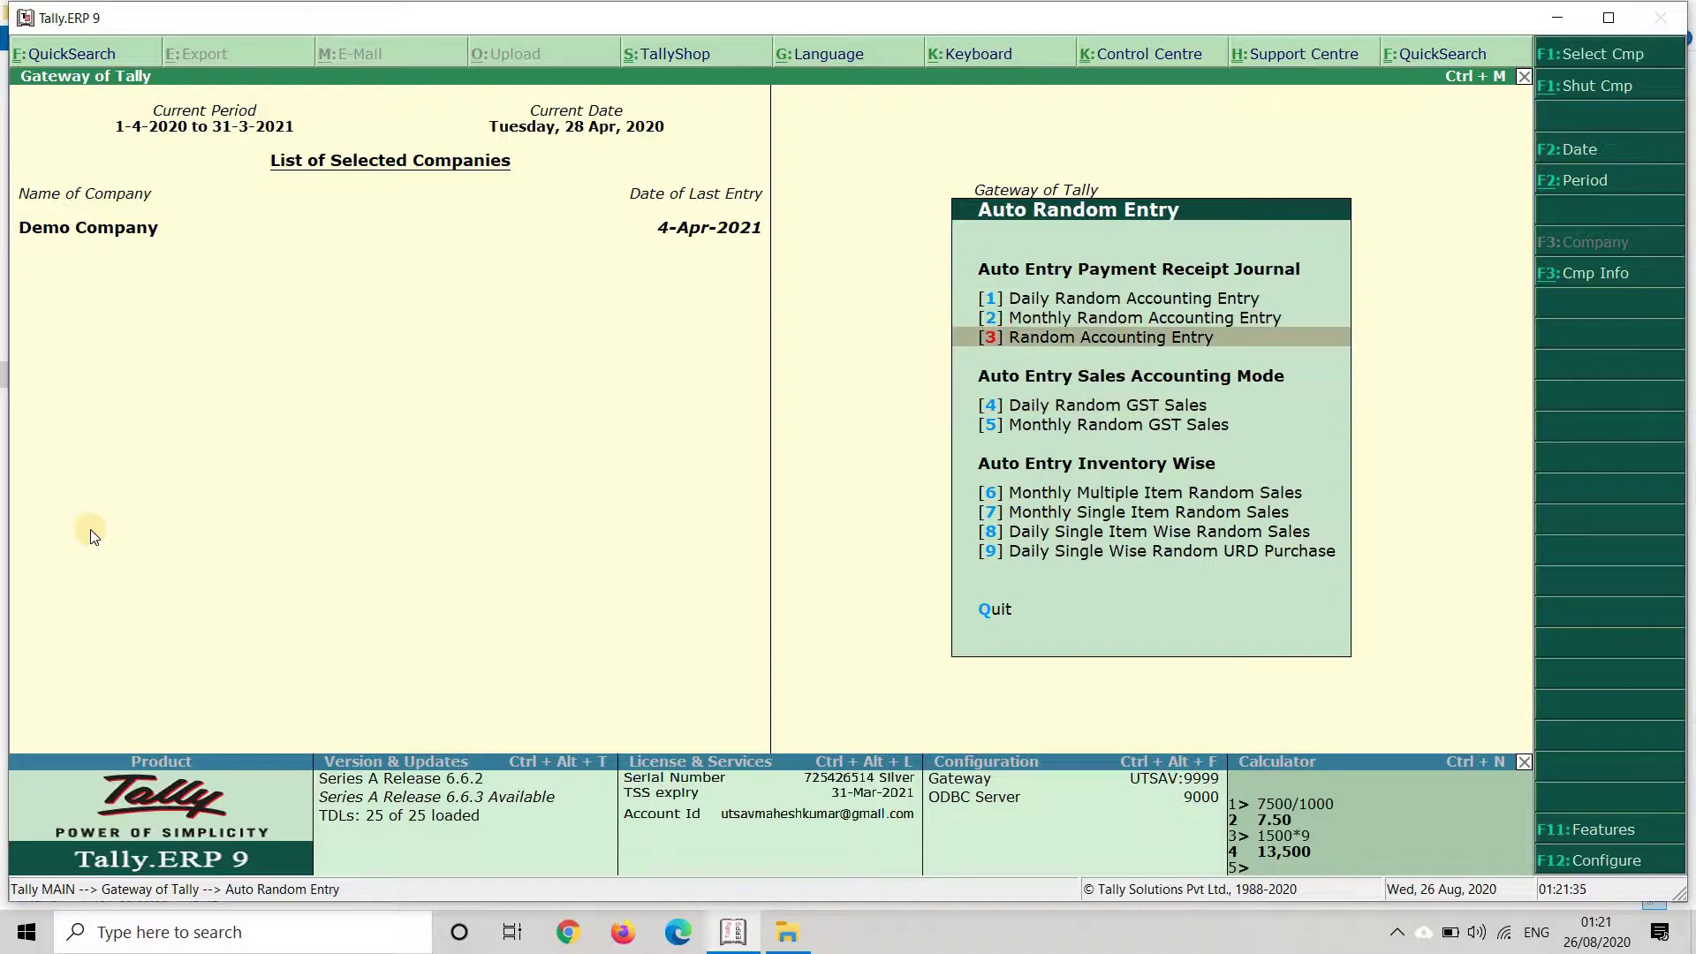
key("Down")
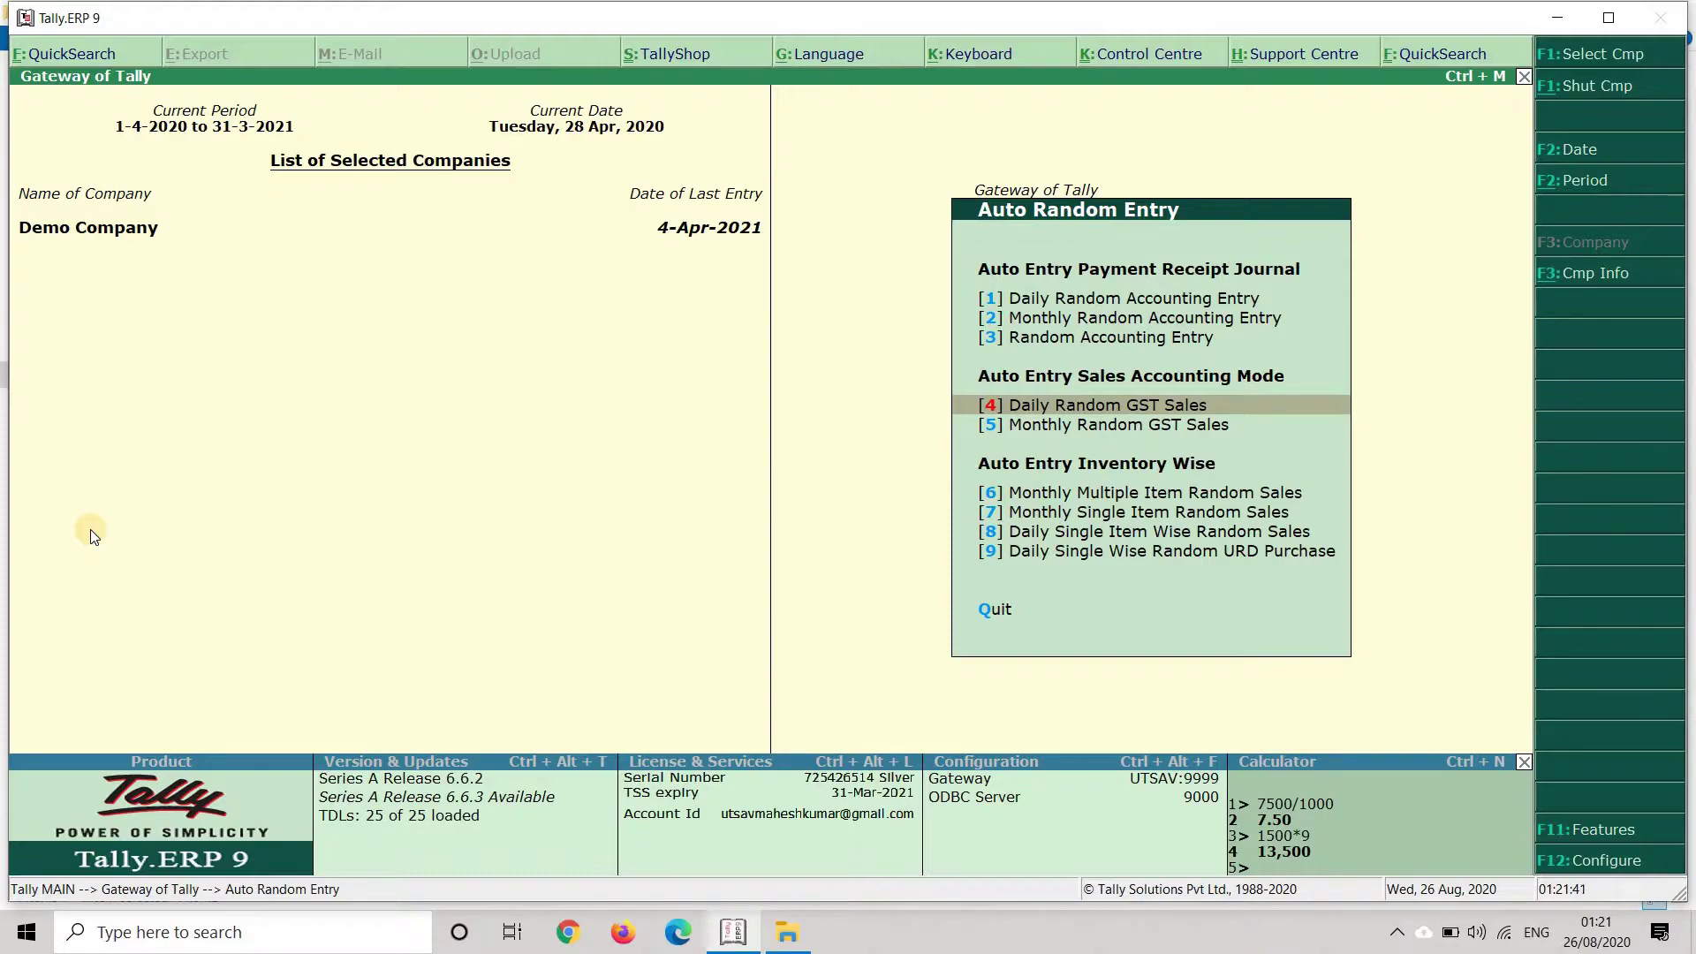
key("Return")
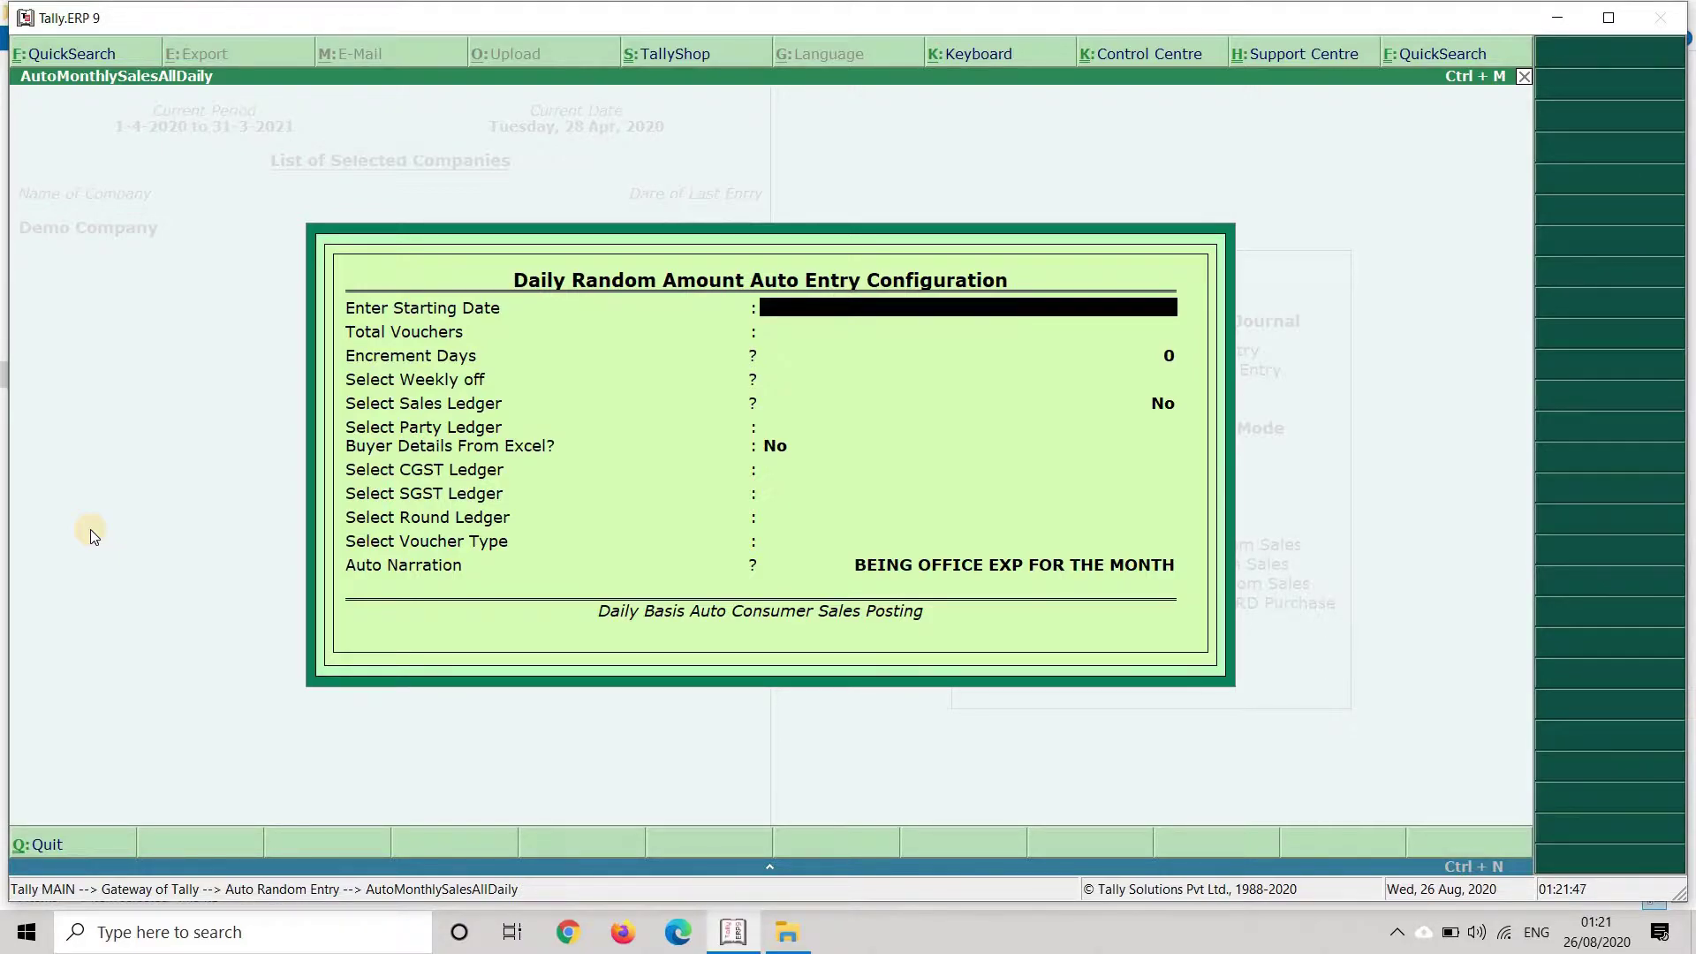
Configure the daily sales entries with starting date 30-Sep-2020, 75 total vouchers, 1 increment day and Sunday as weekly off.
type("30-9")
key("Return")
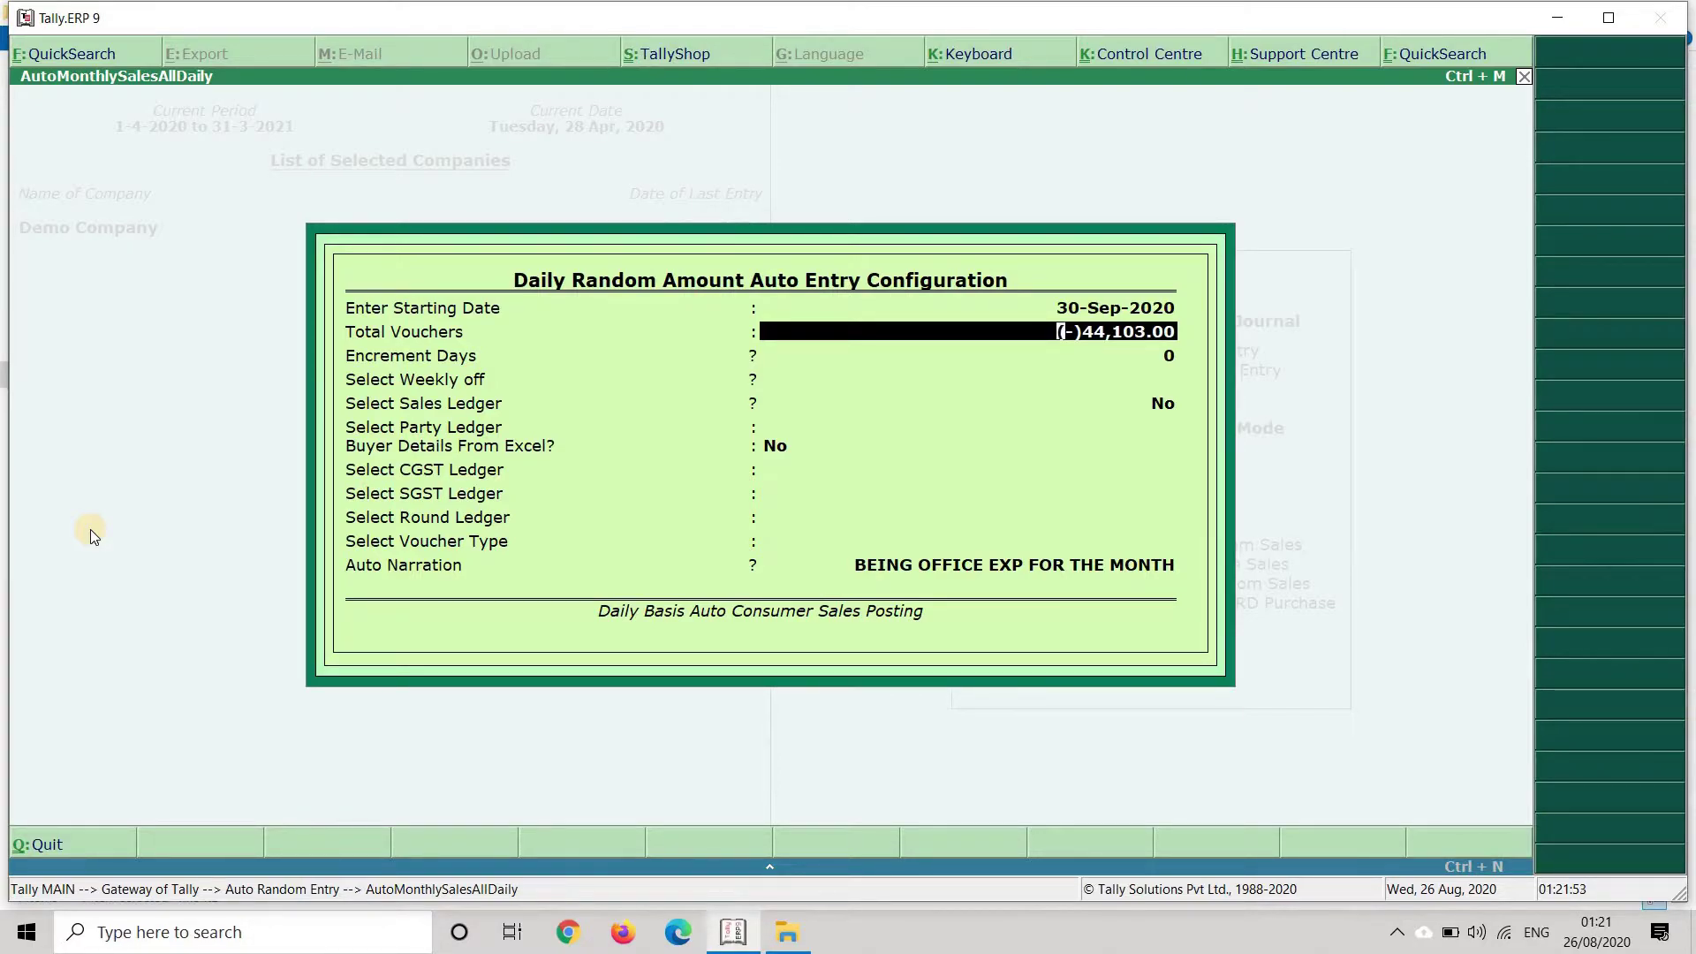
type("75")
key("Return")
type("1")
key("Return")
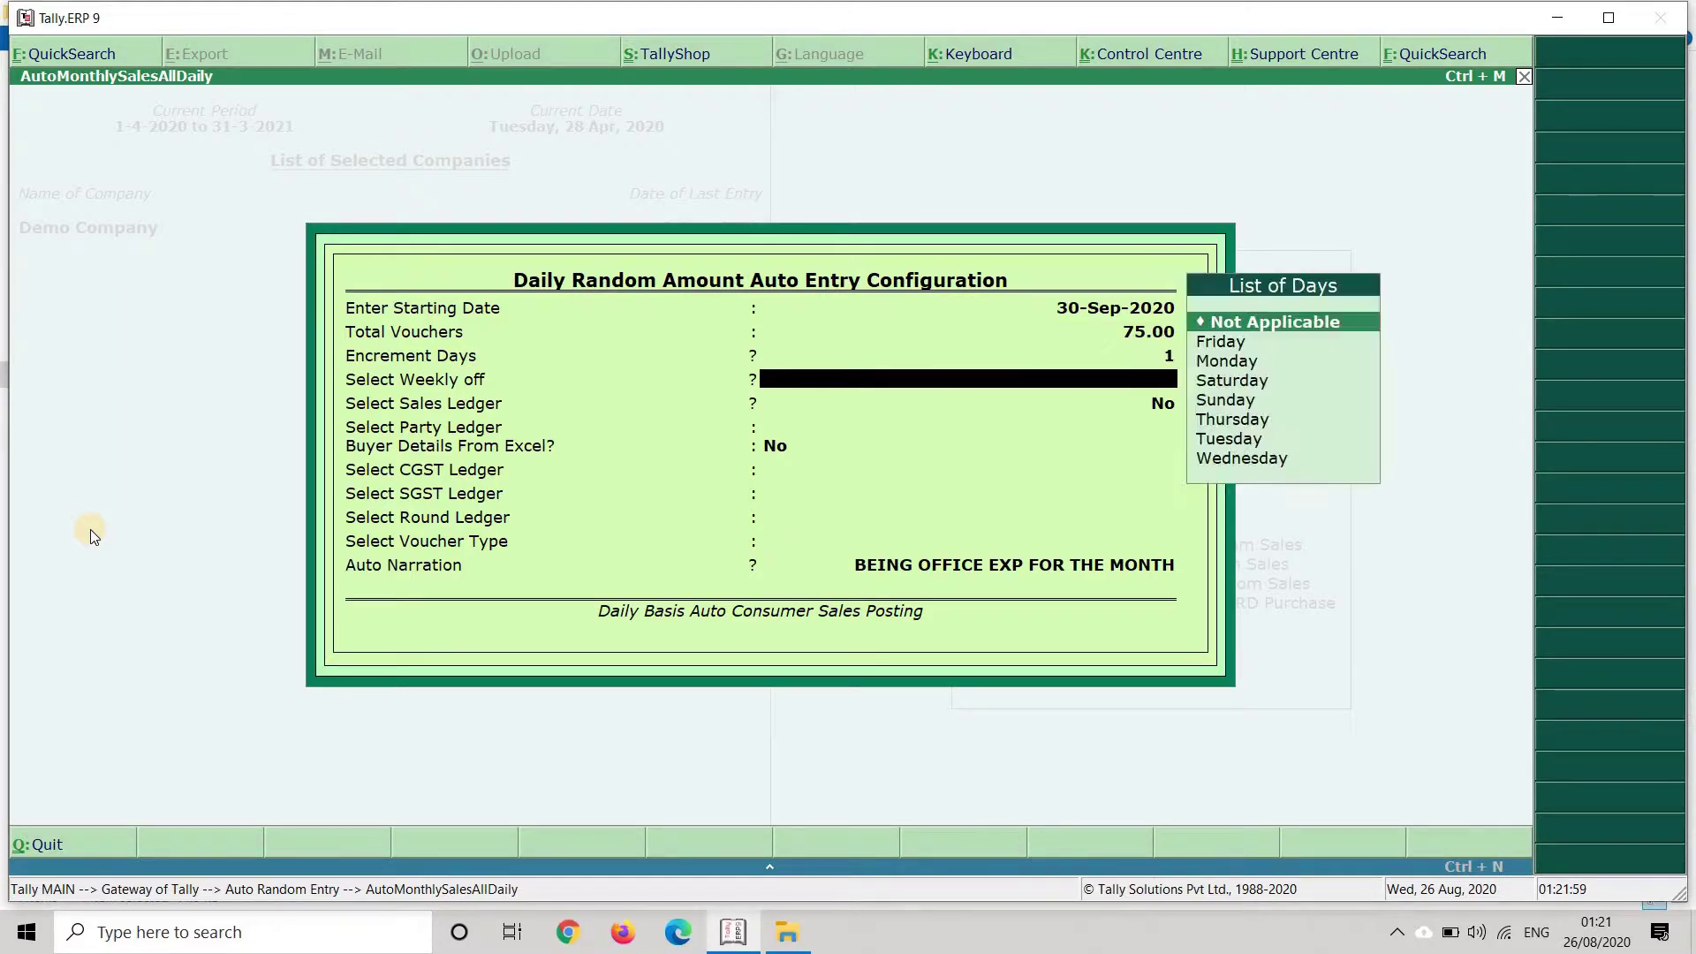
key("Down")
key("Down")
key("Down")
key("Down")
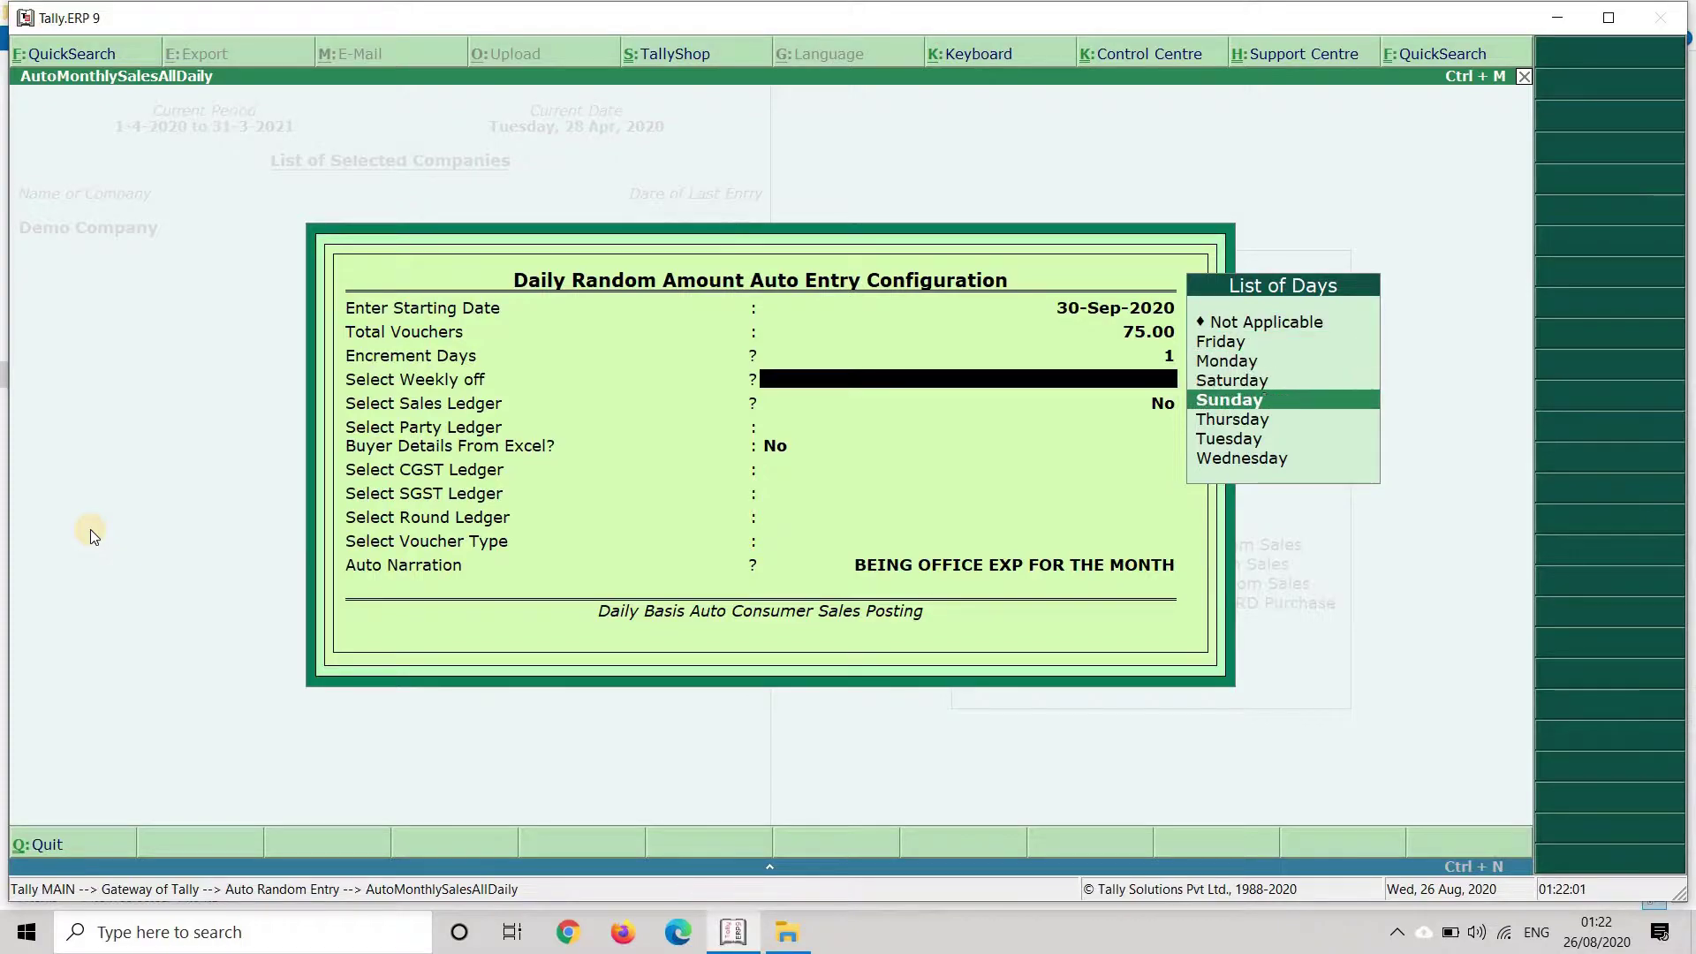
key("Return")
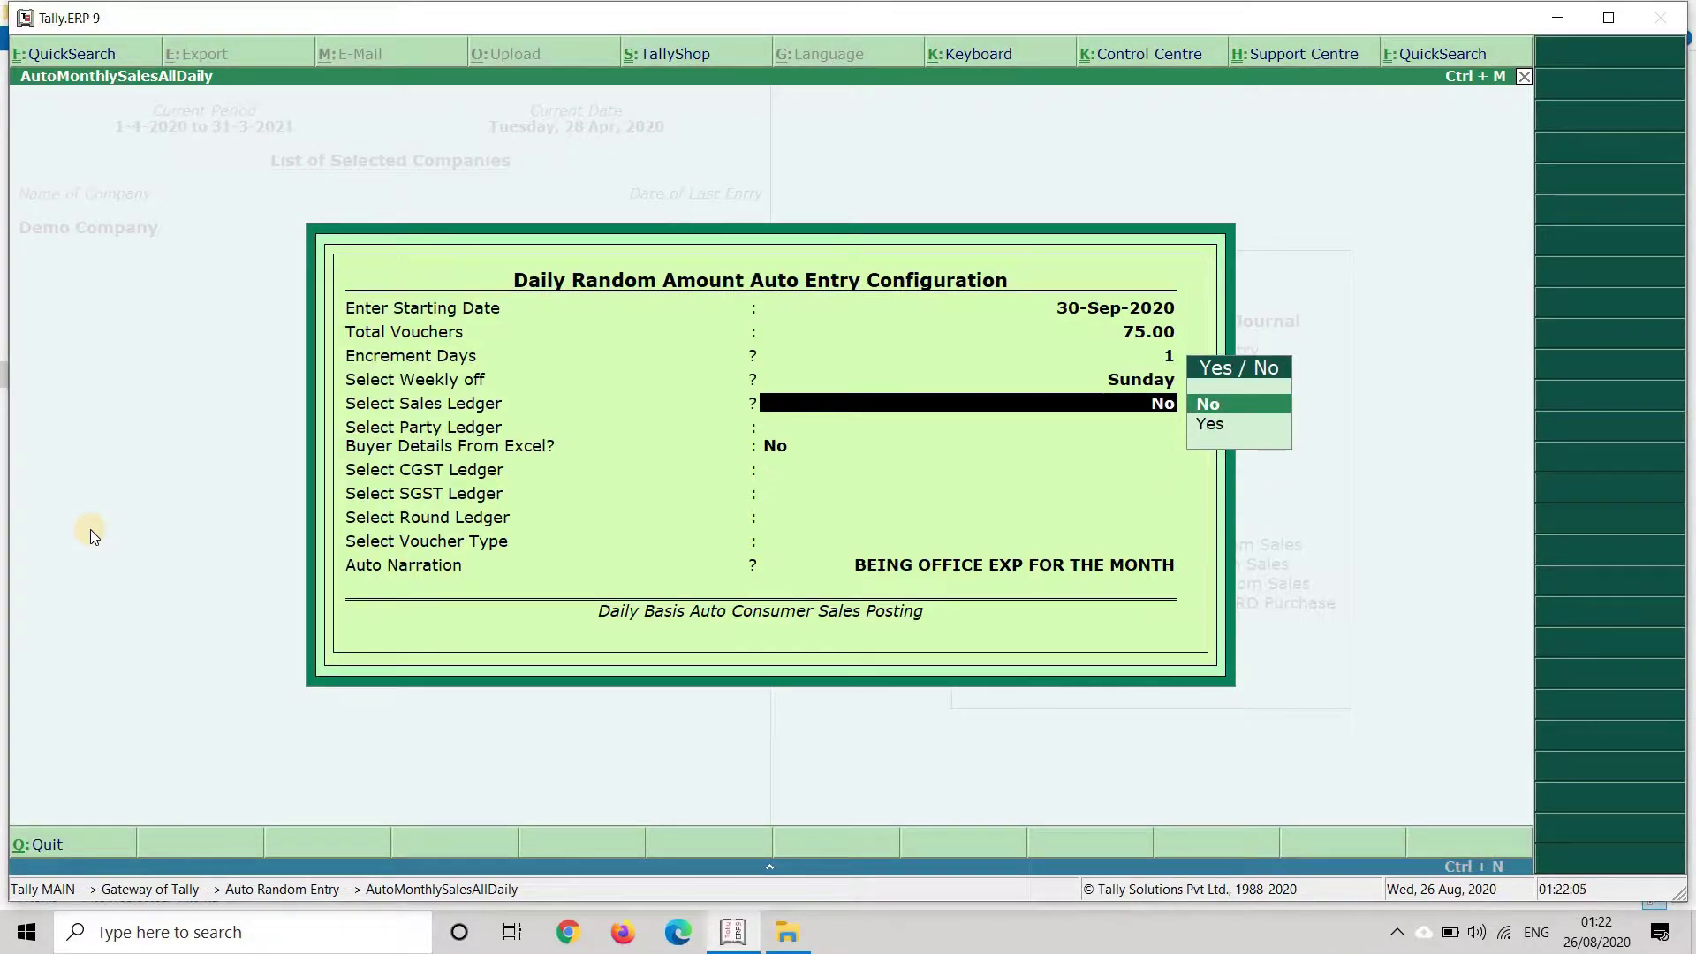
Enable sales ledger selection and assign the SALE ledger to the 28 % tax row with a taxable amount of 150,000.
key("Down")
key("Return")
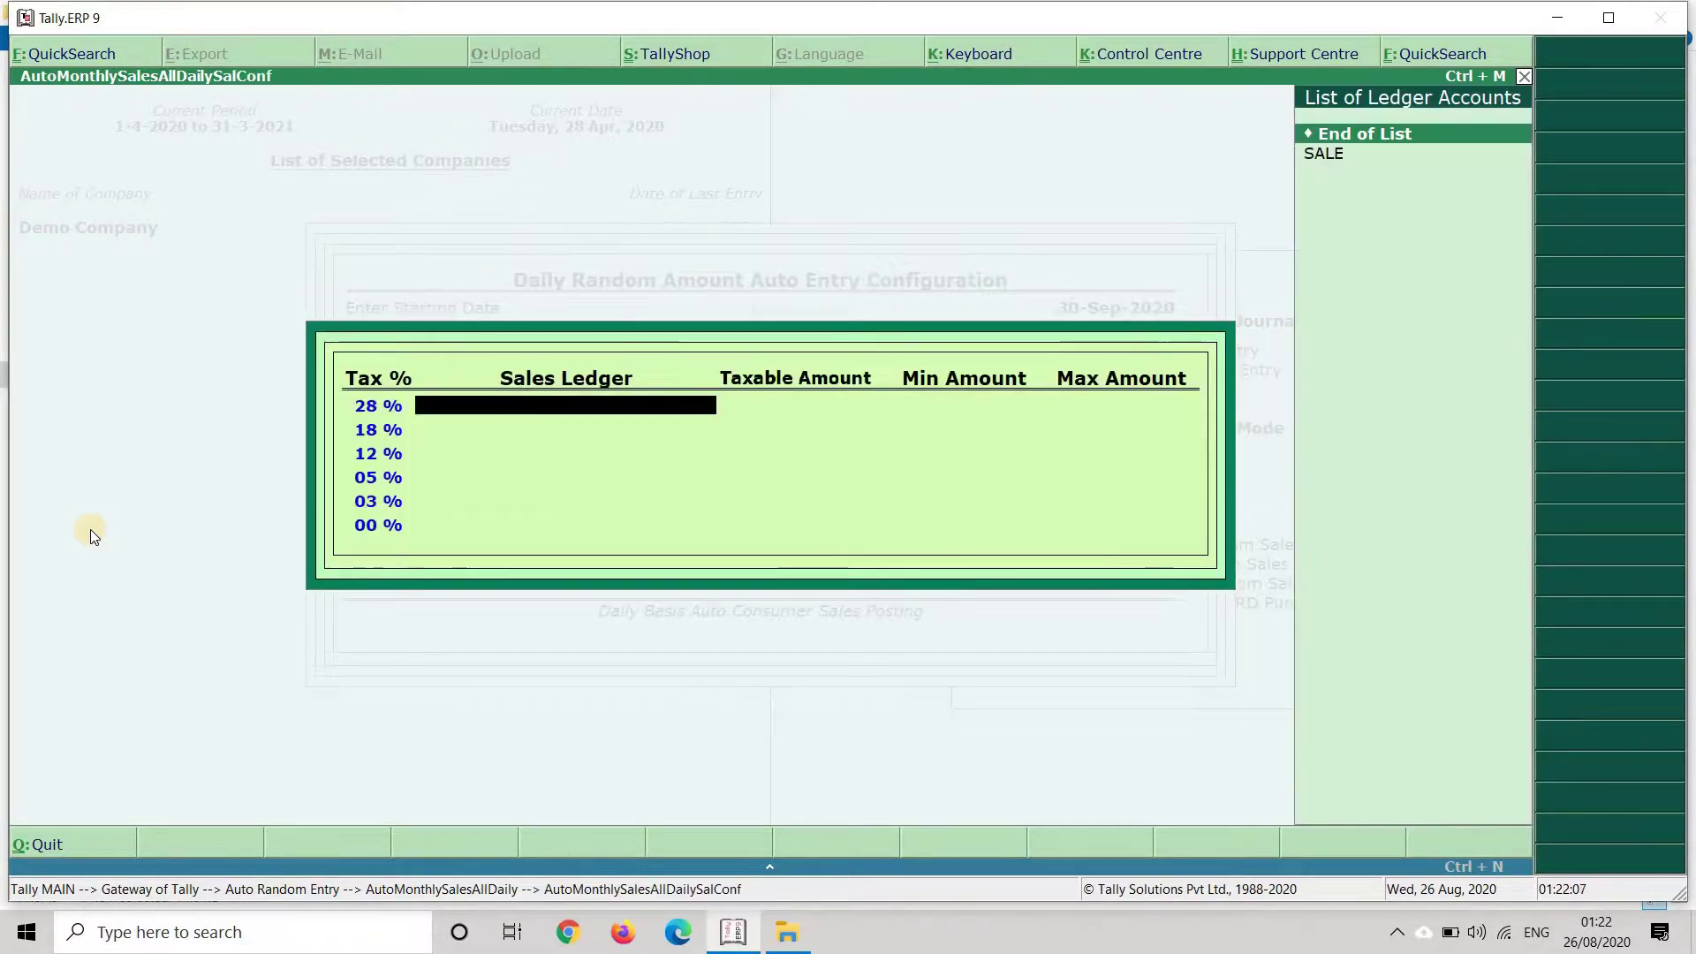
key("Down")
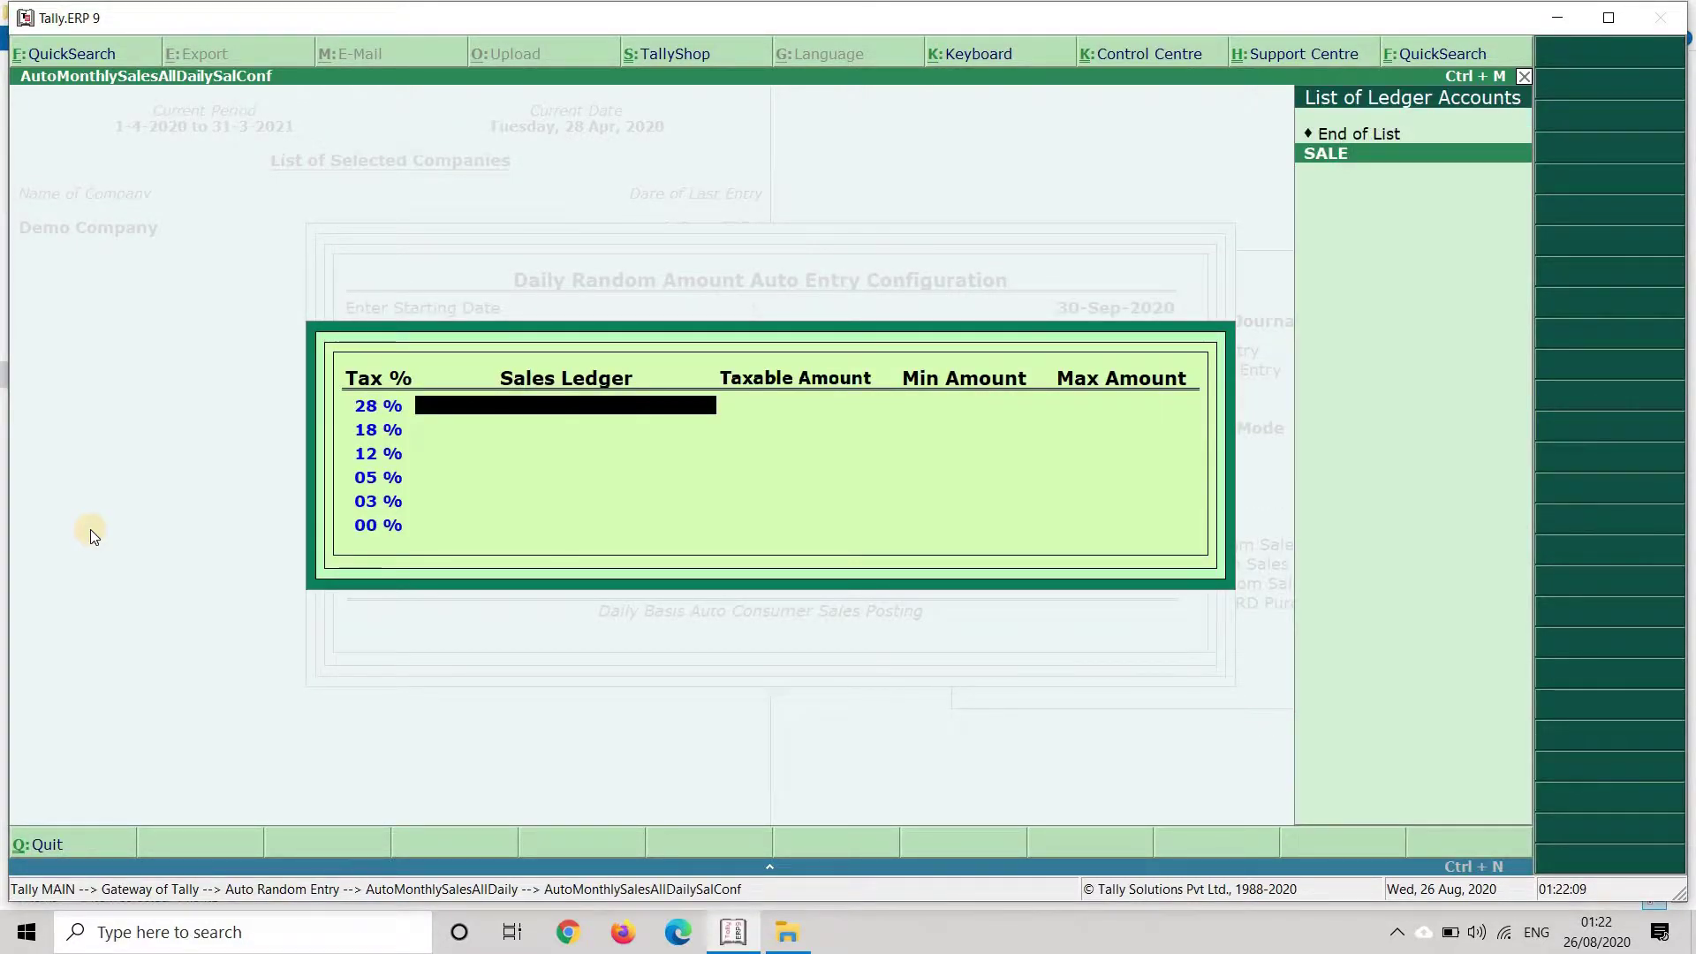
key("Return")
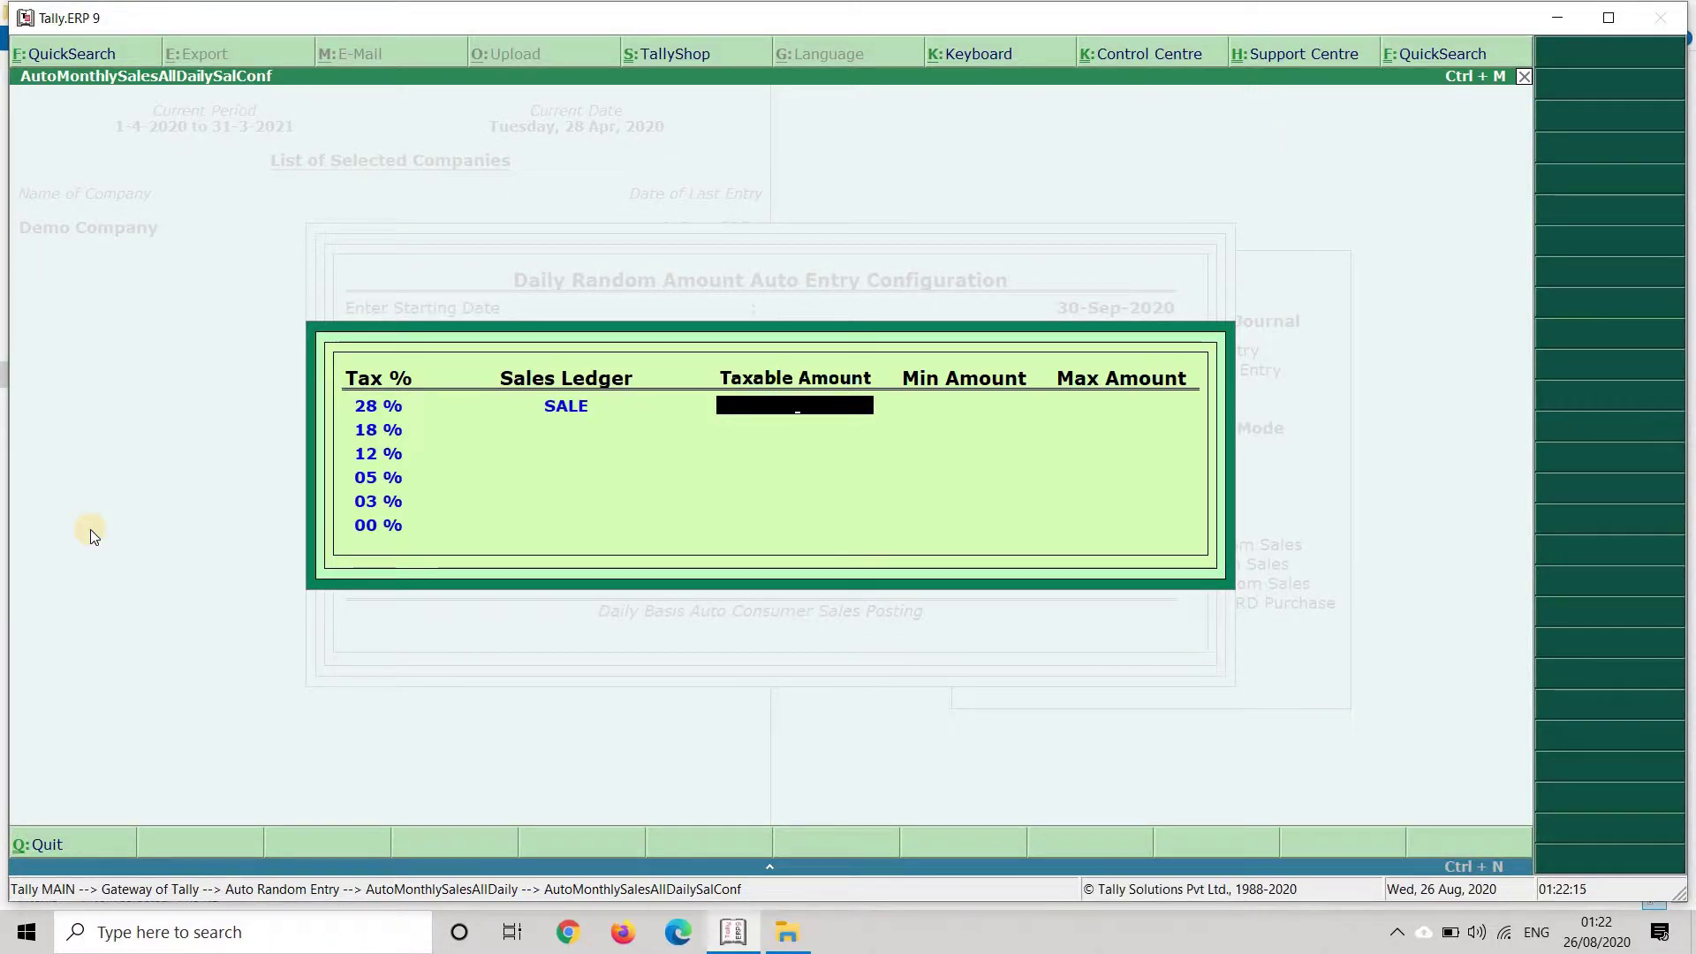
type("15")
key("Escape")
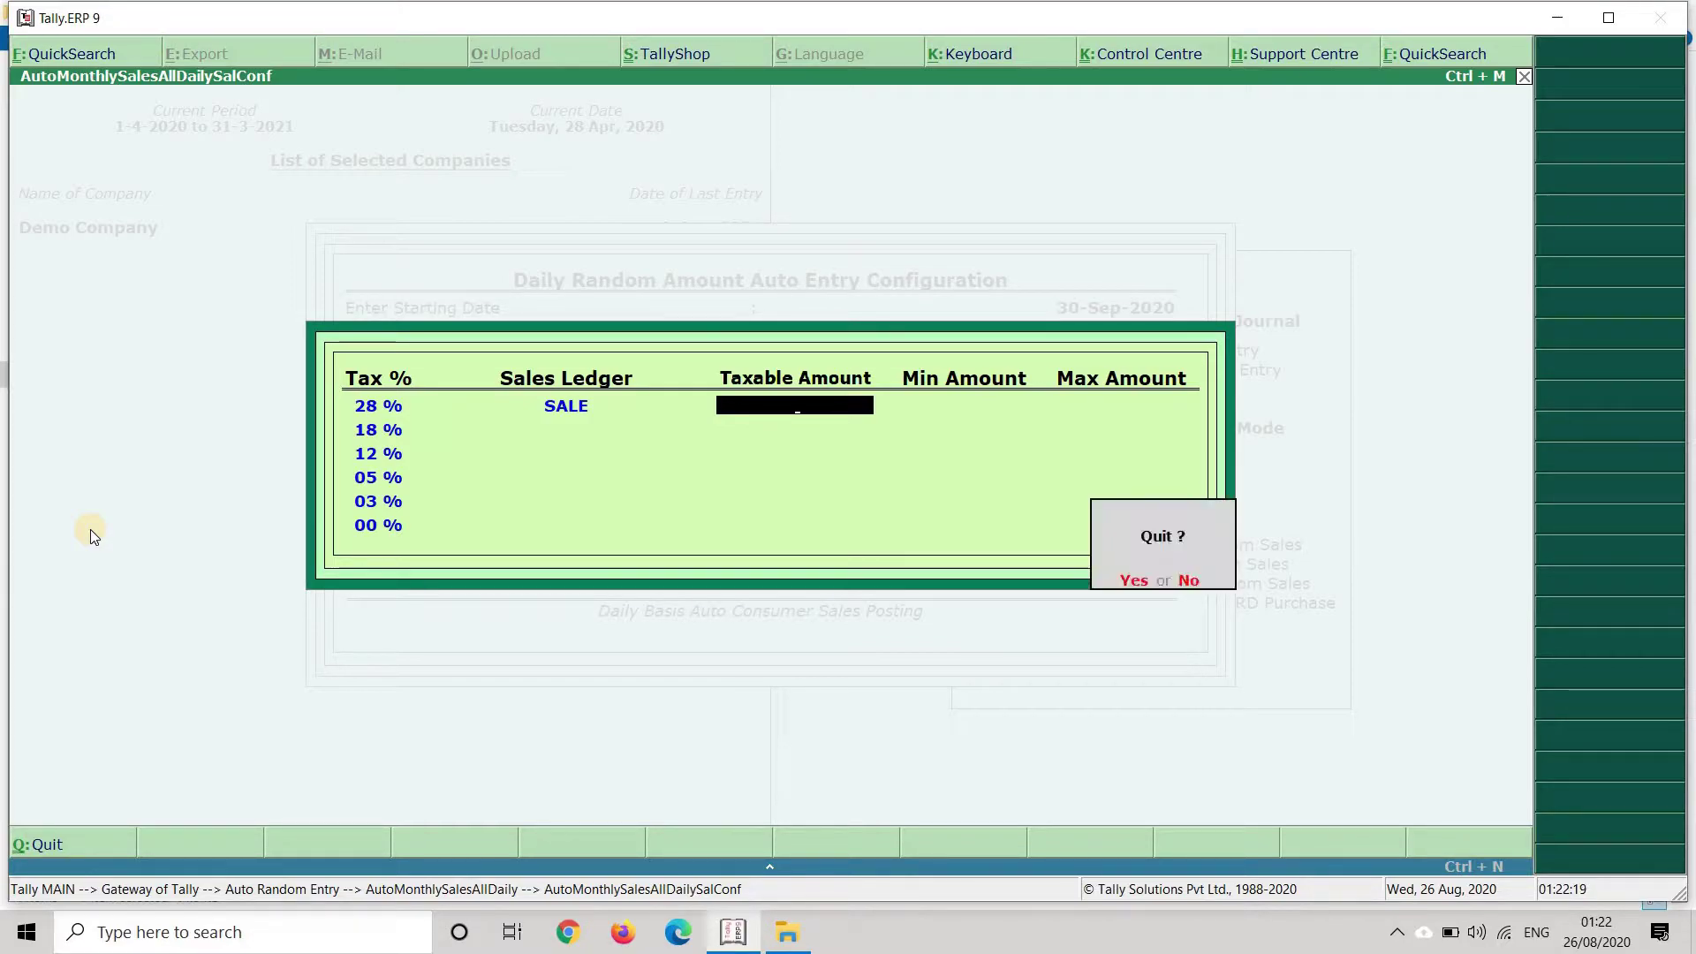
key("Return")
key("Return")
key("Return")
type("15")
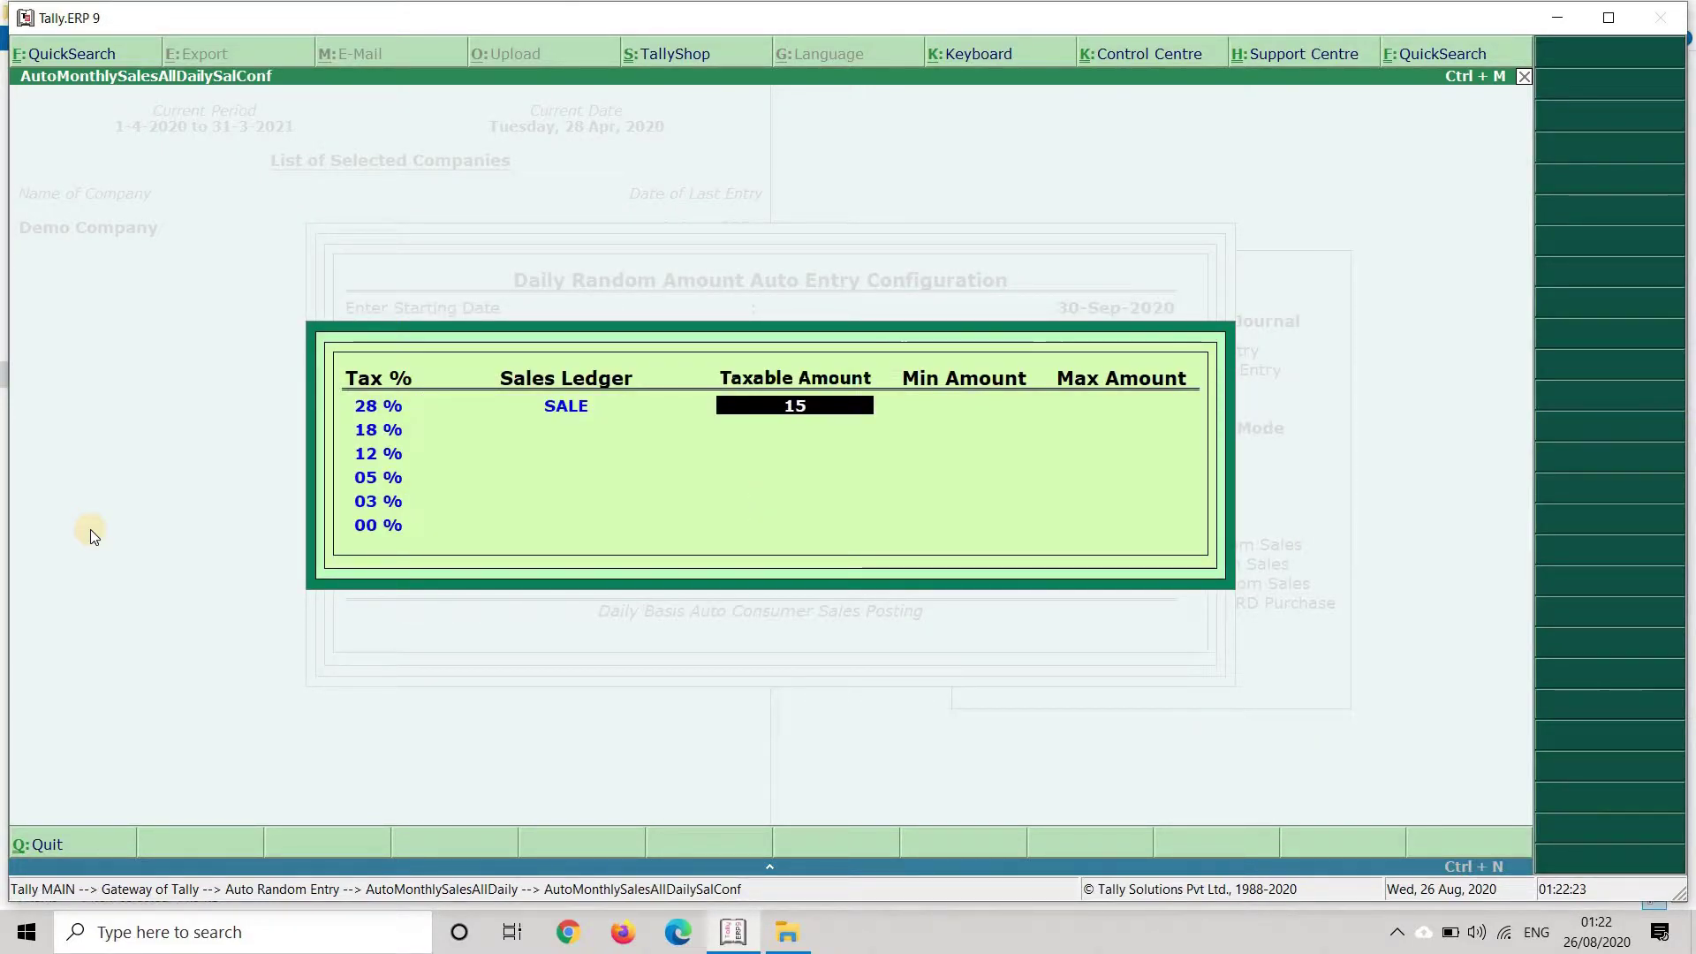
type("0,00")
type("0000")
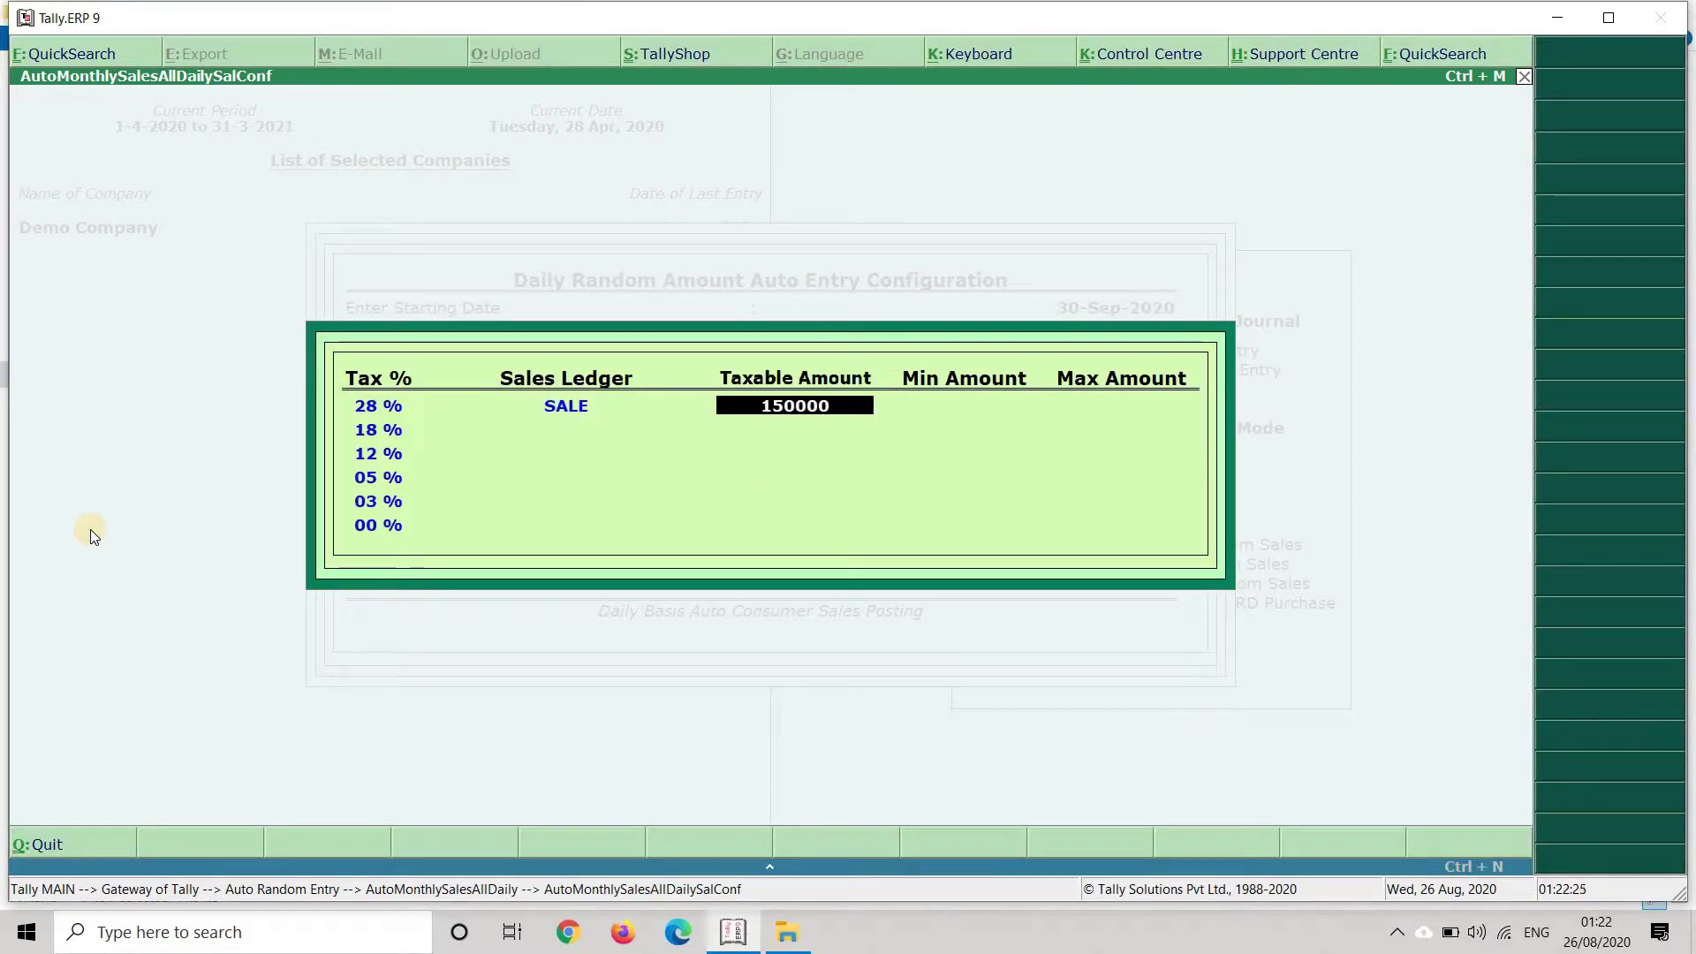
key("Return")
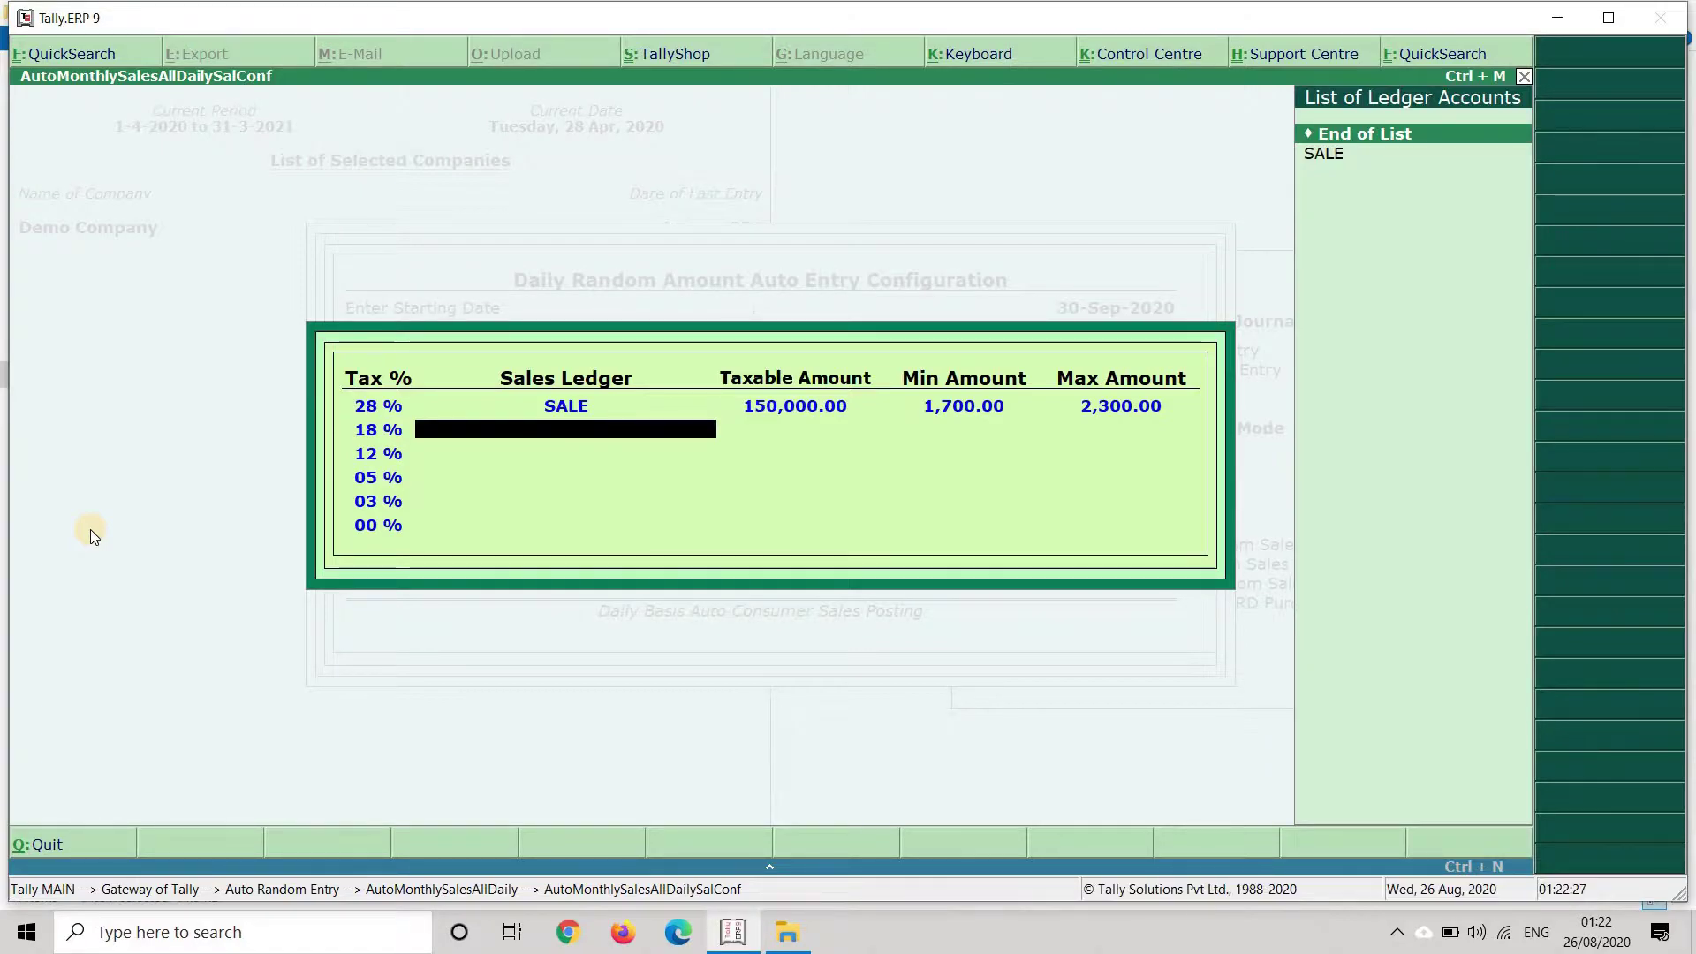
Assign the SALE ledger to the 18 % tax row with a taxable amount of 35,000.
type("S")
key("Return")
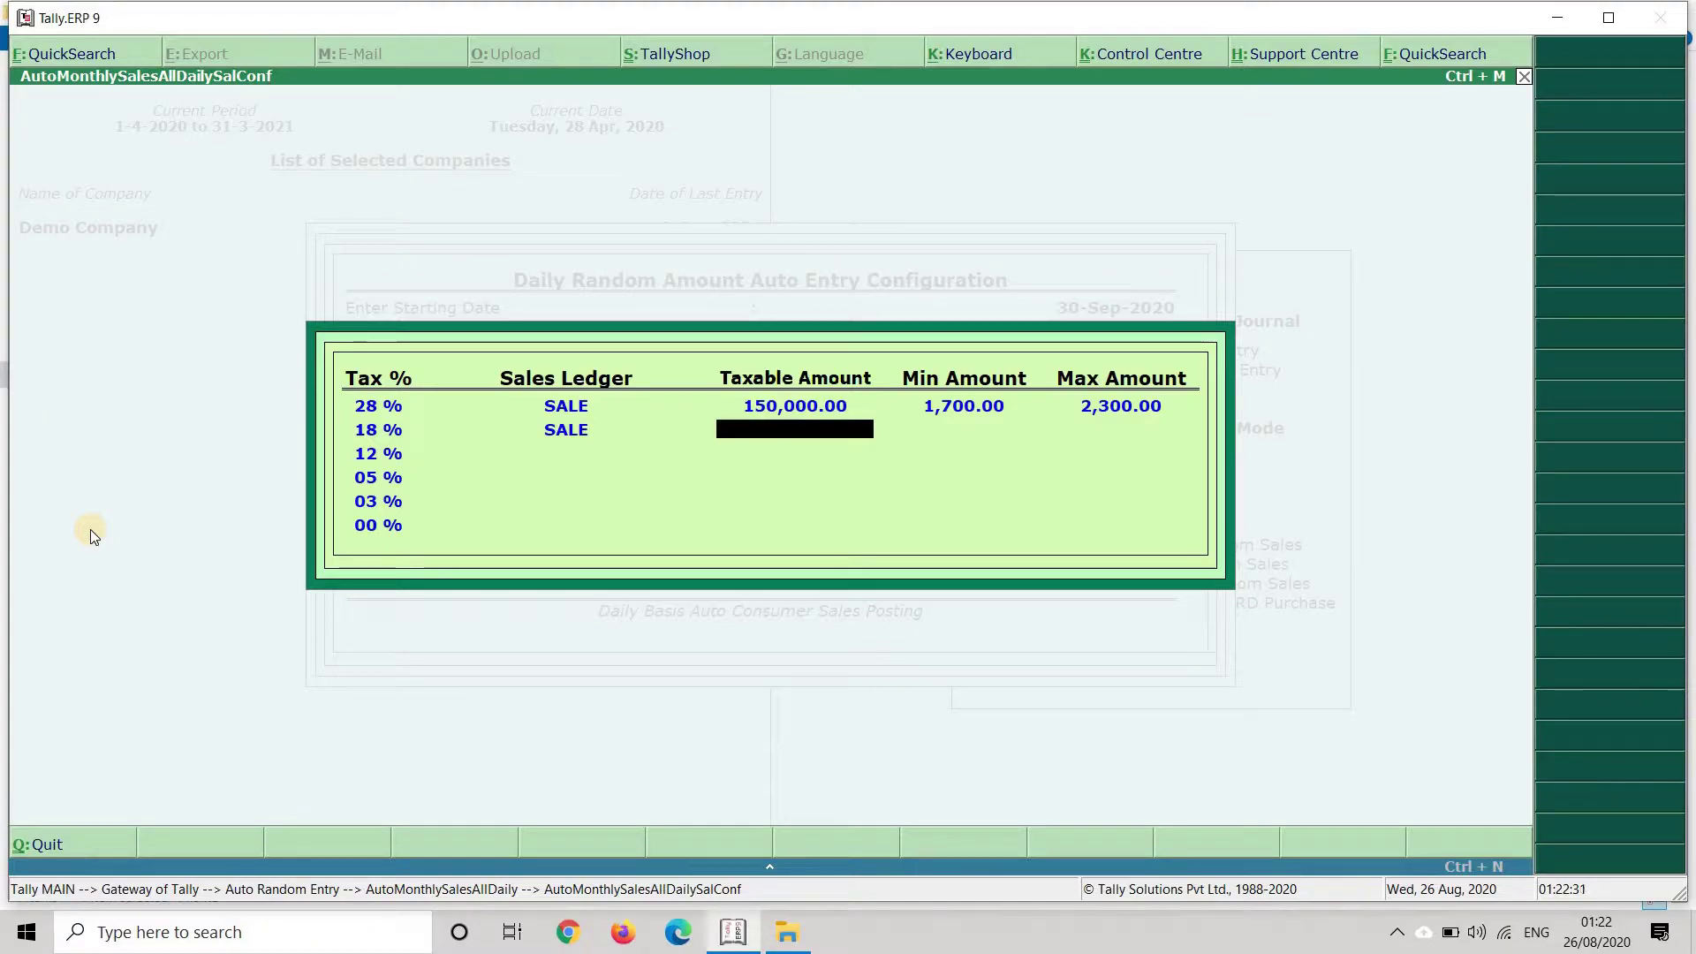
type("35,000")
key("Return")
Assign the SALE ledger to the 12 % tax row with a taxable amount of 34,300 and accept the tax table.
type("SA")
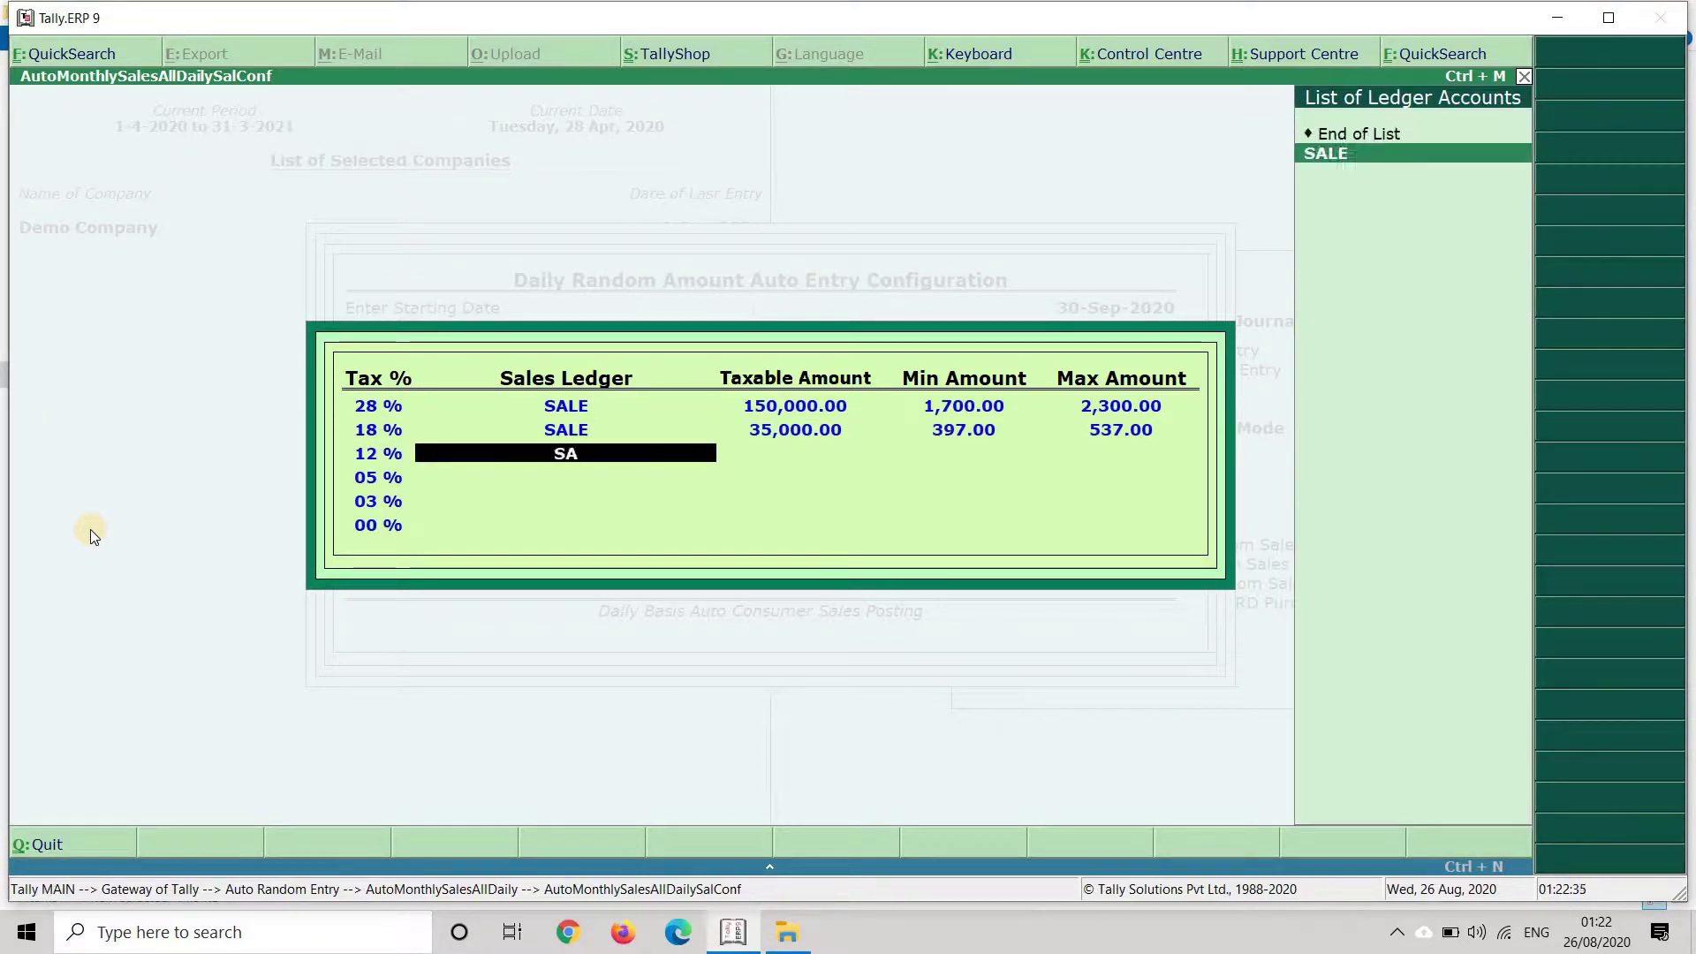
key("Return")
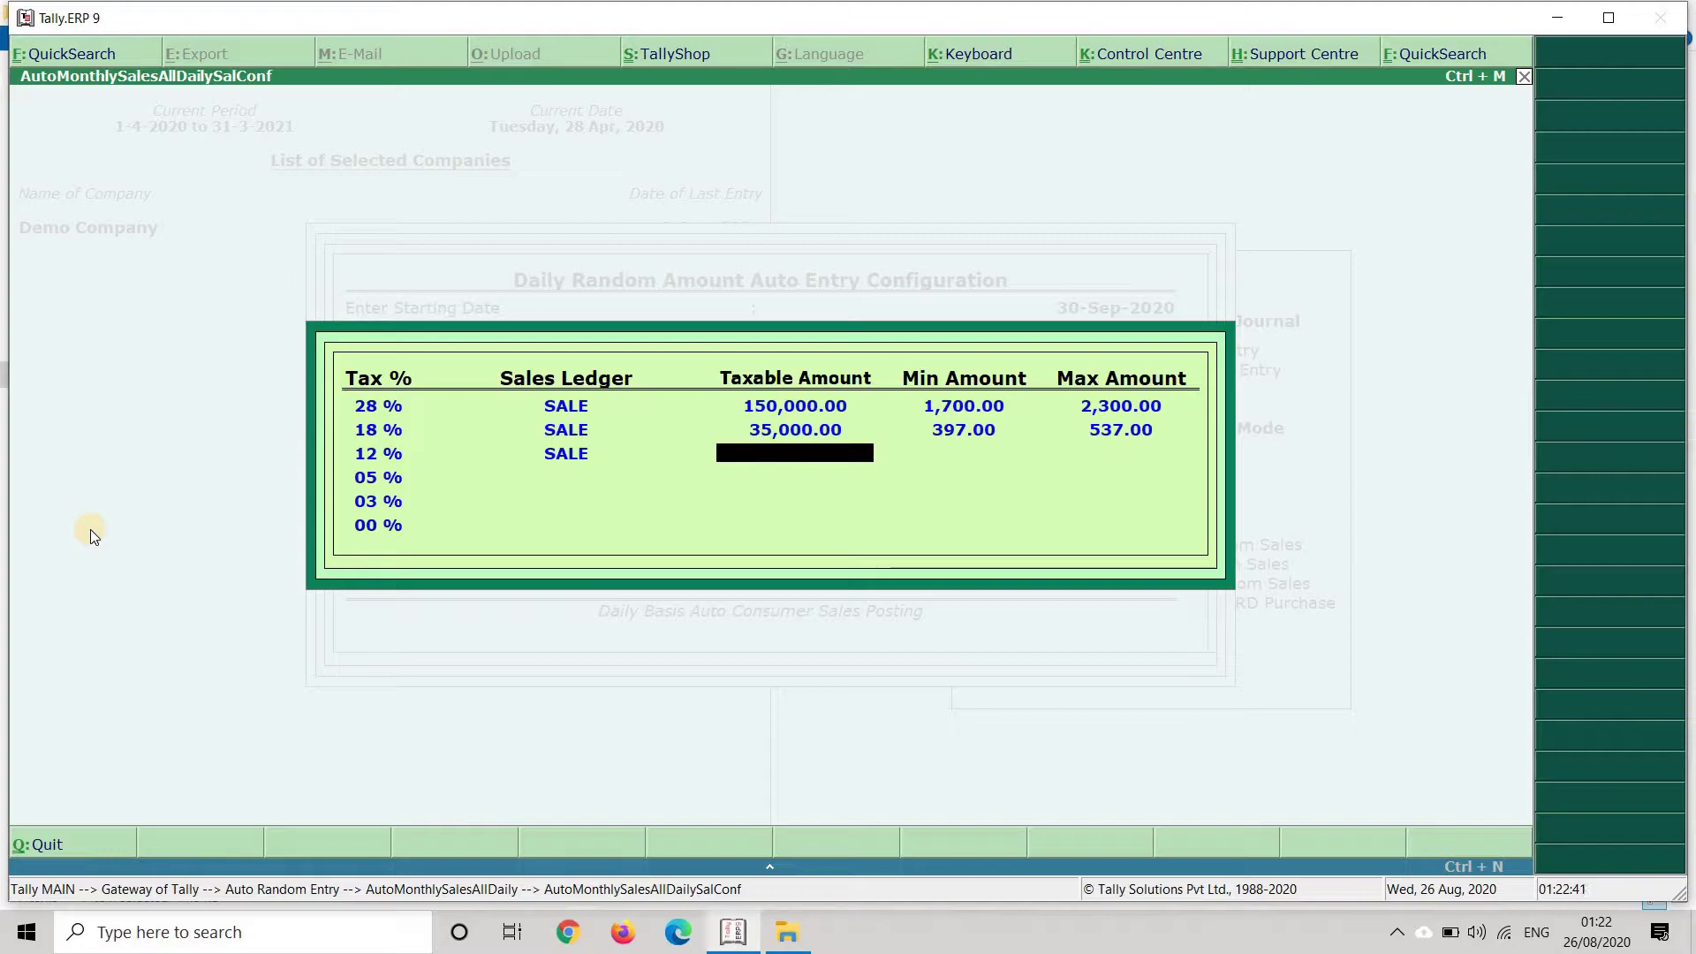
type("34300")
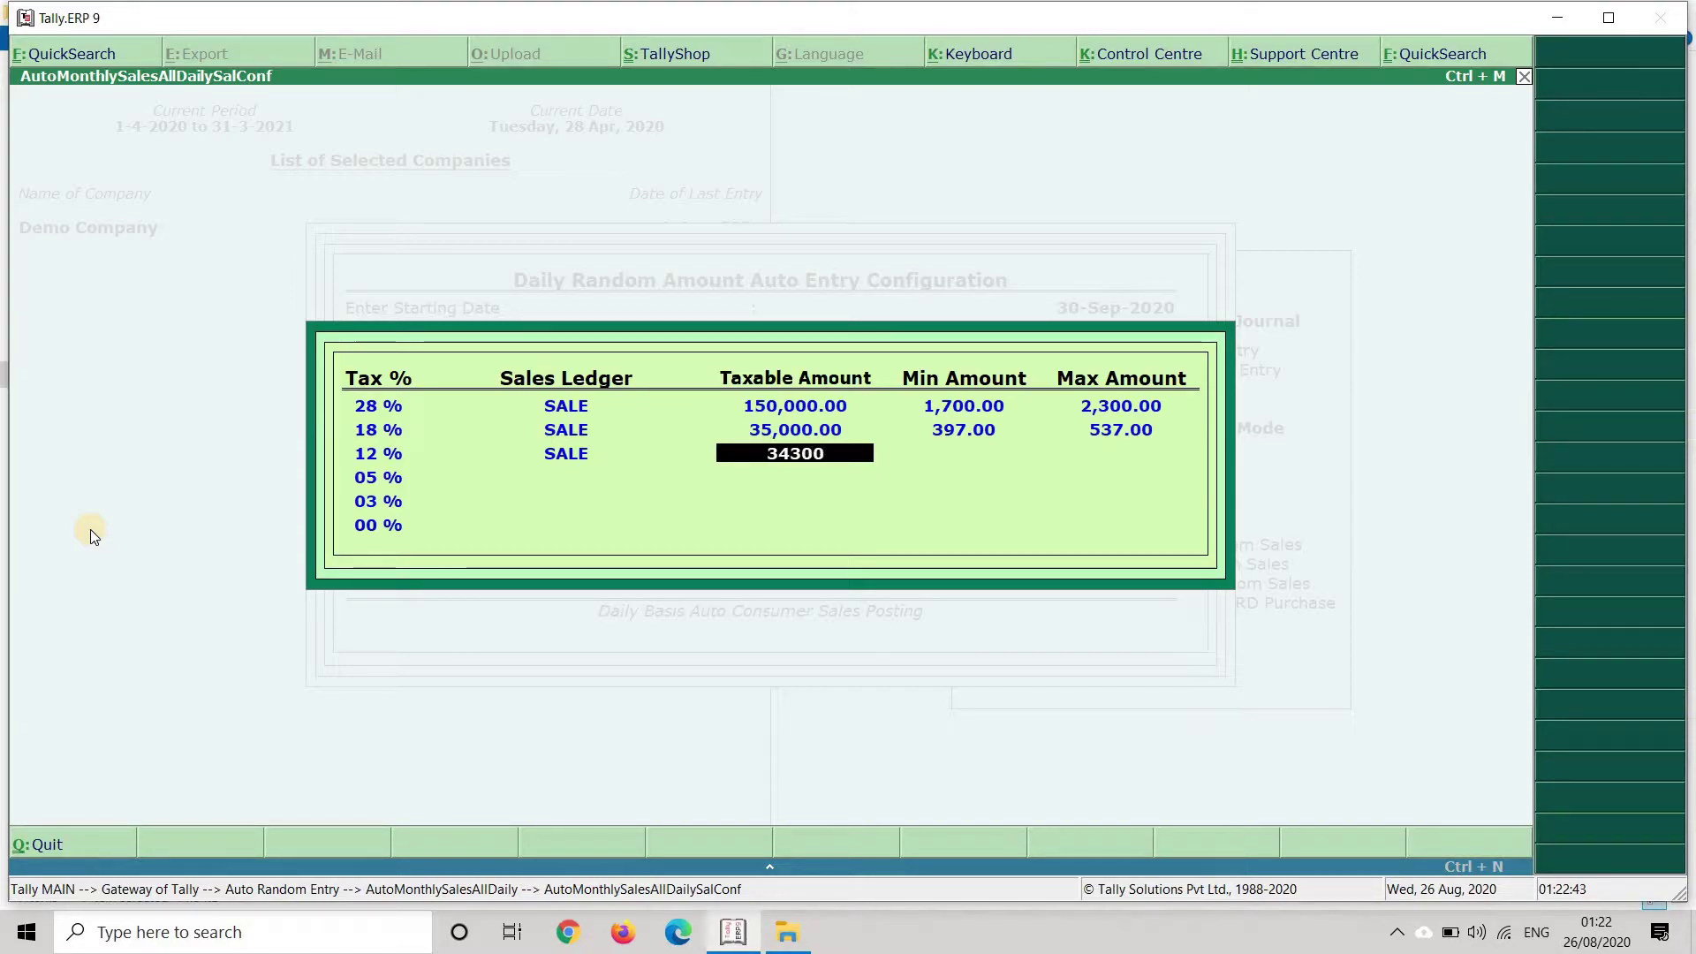
key("Return")
key("Return")
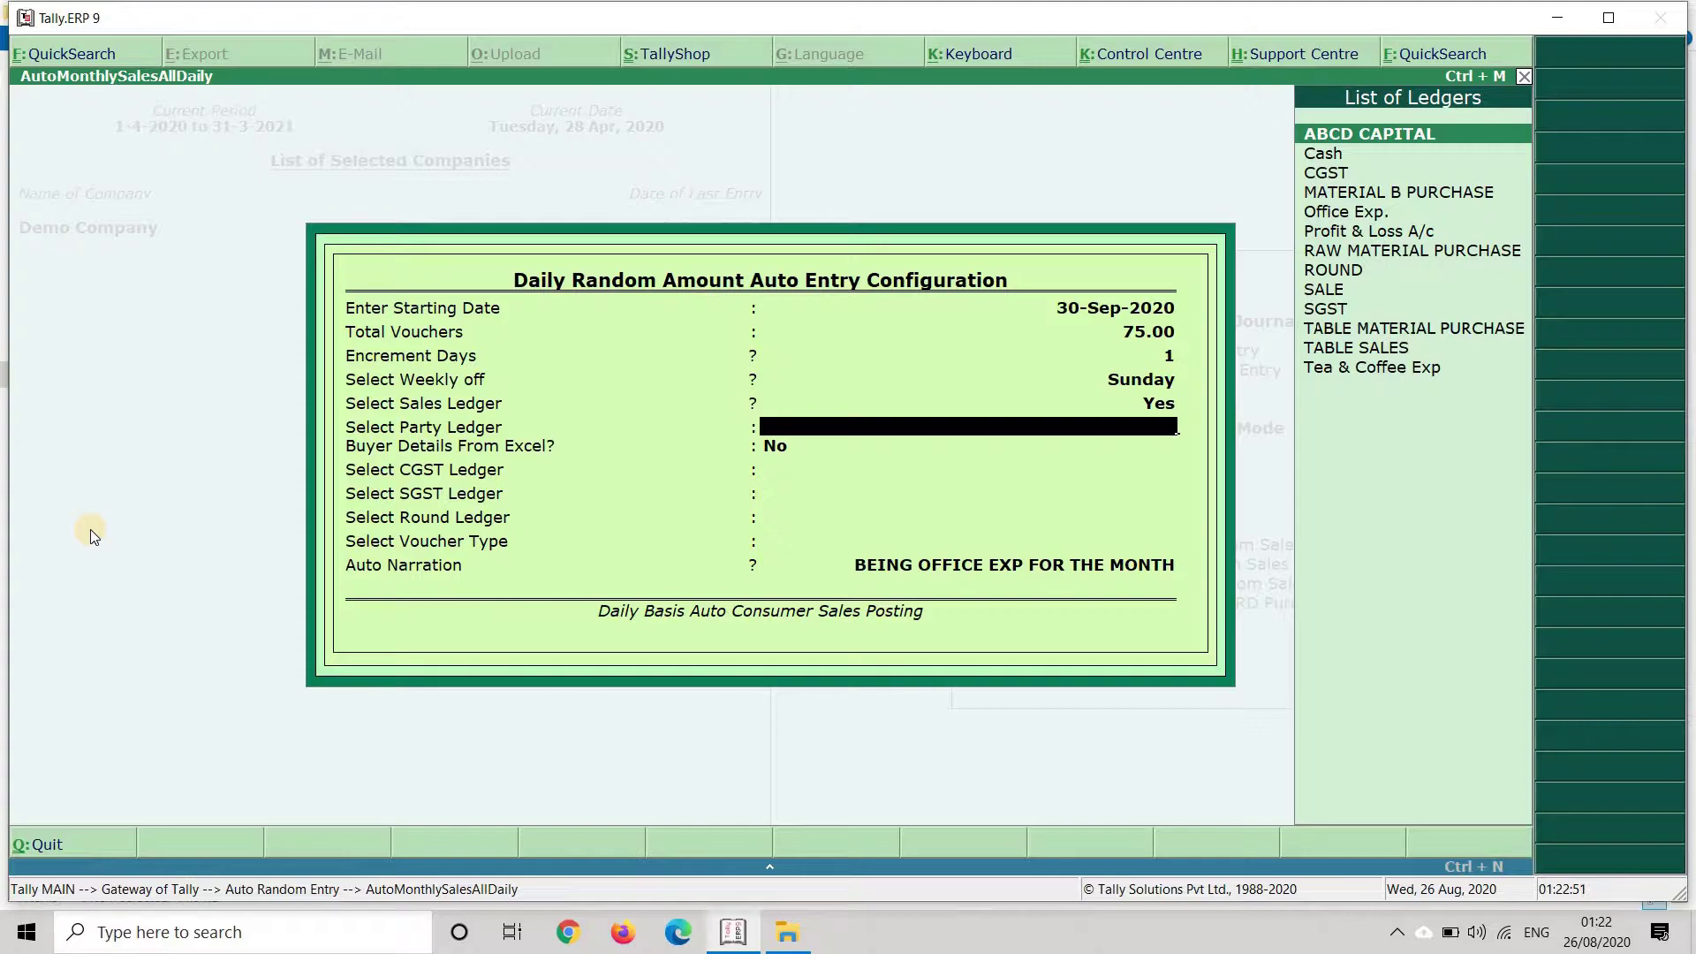
Choose Cash as the party ledger and set the buyer details to come from Excel.
type("CAS")
key("Return")
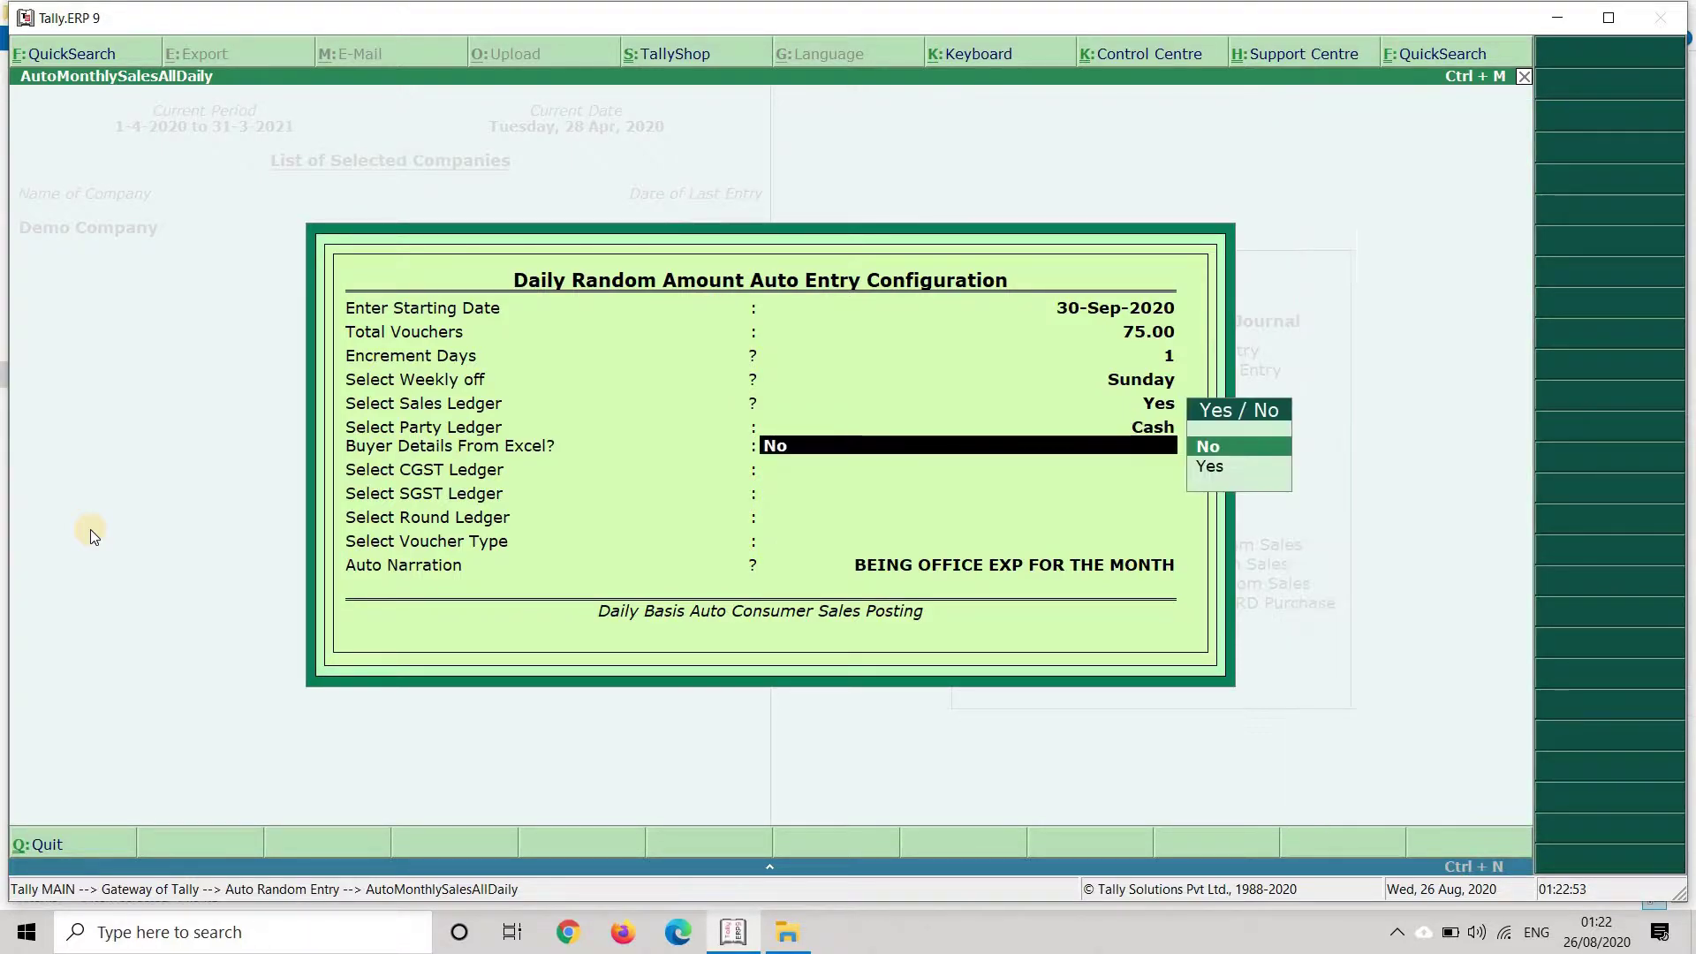
key("BackSpace")
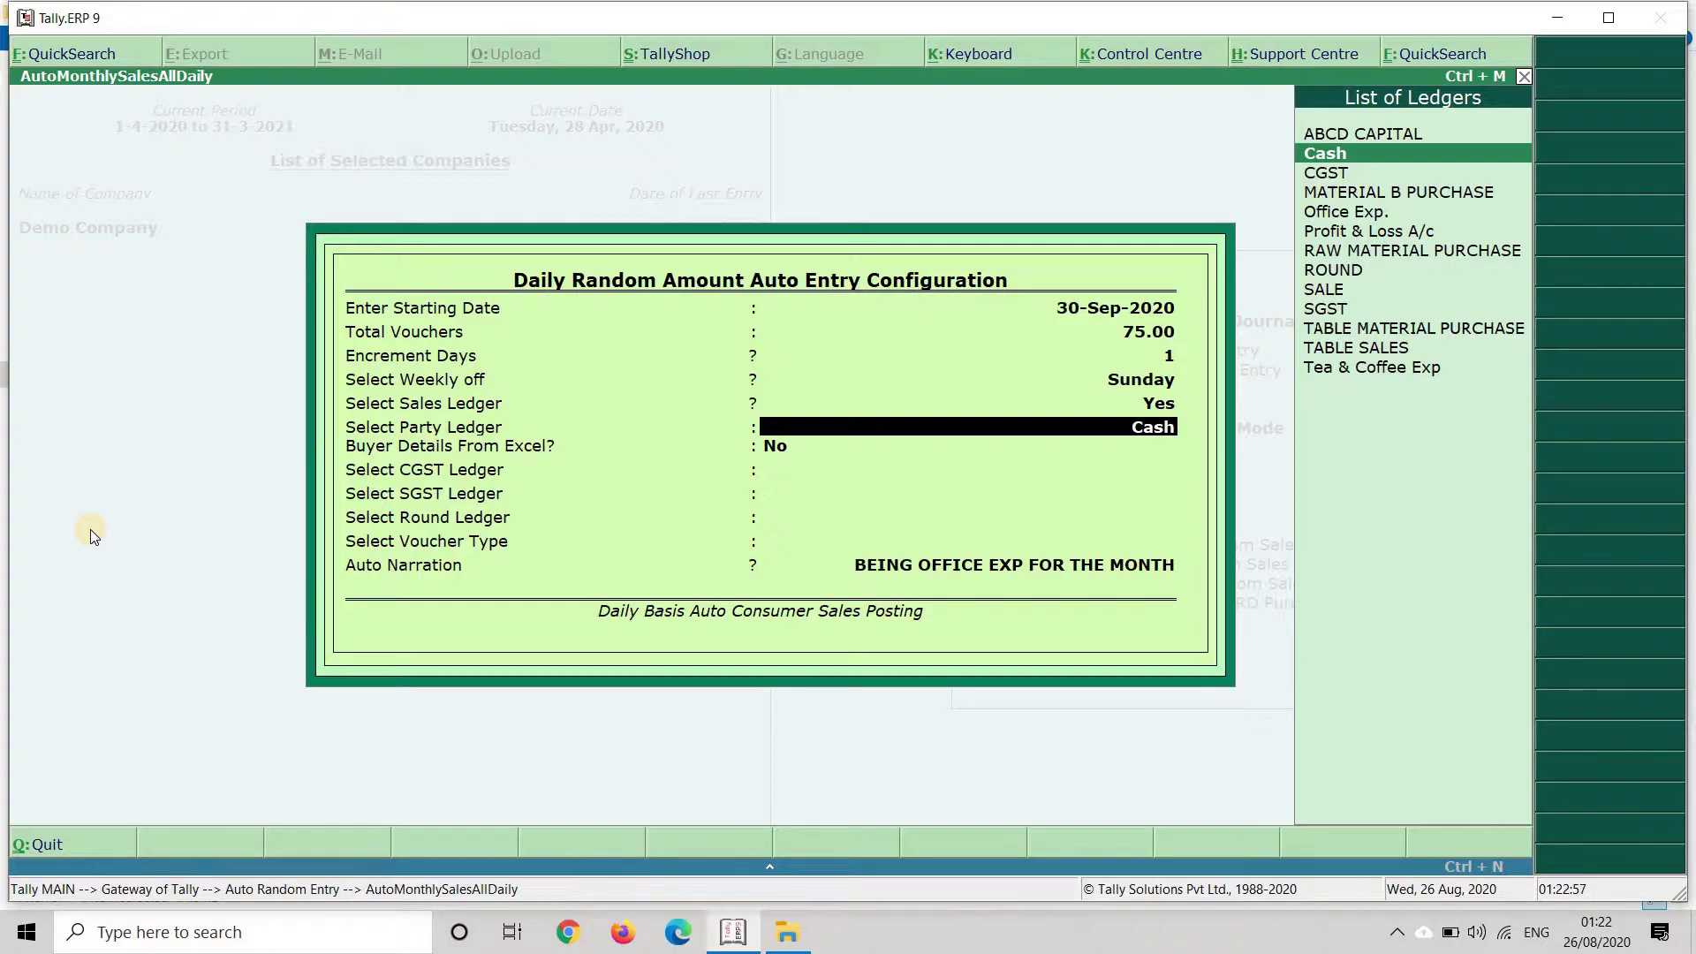
key("Return")
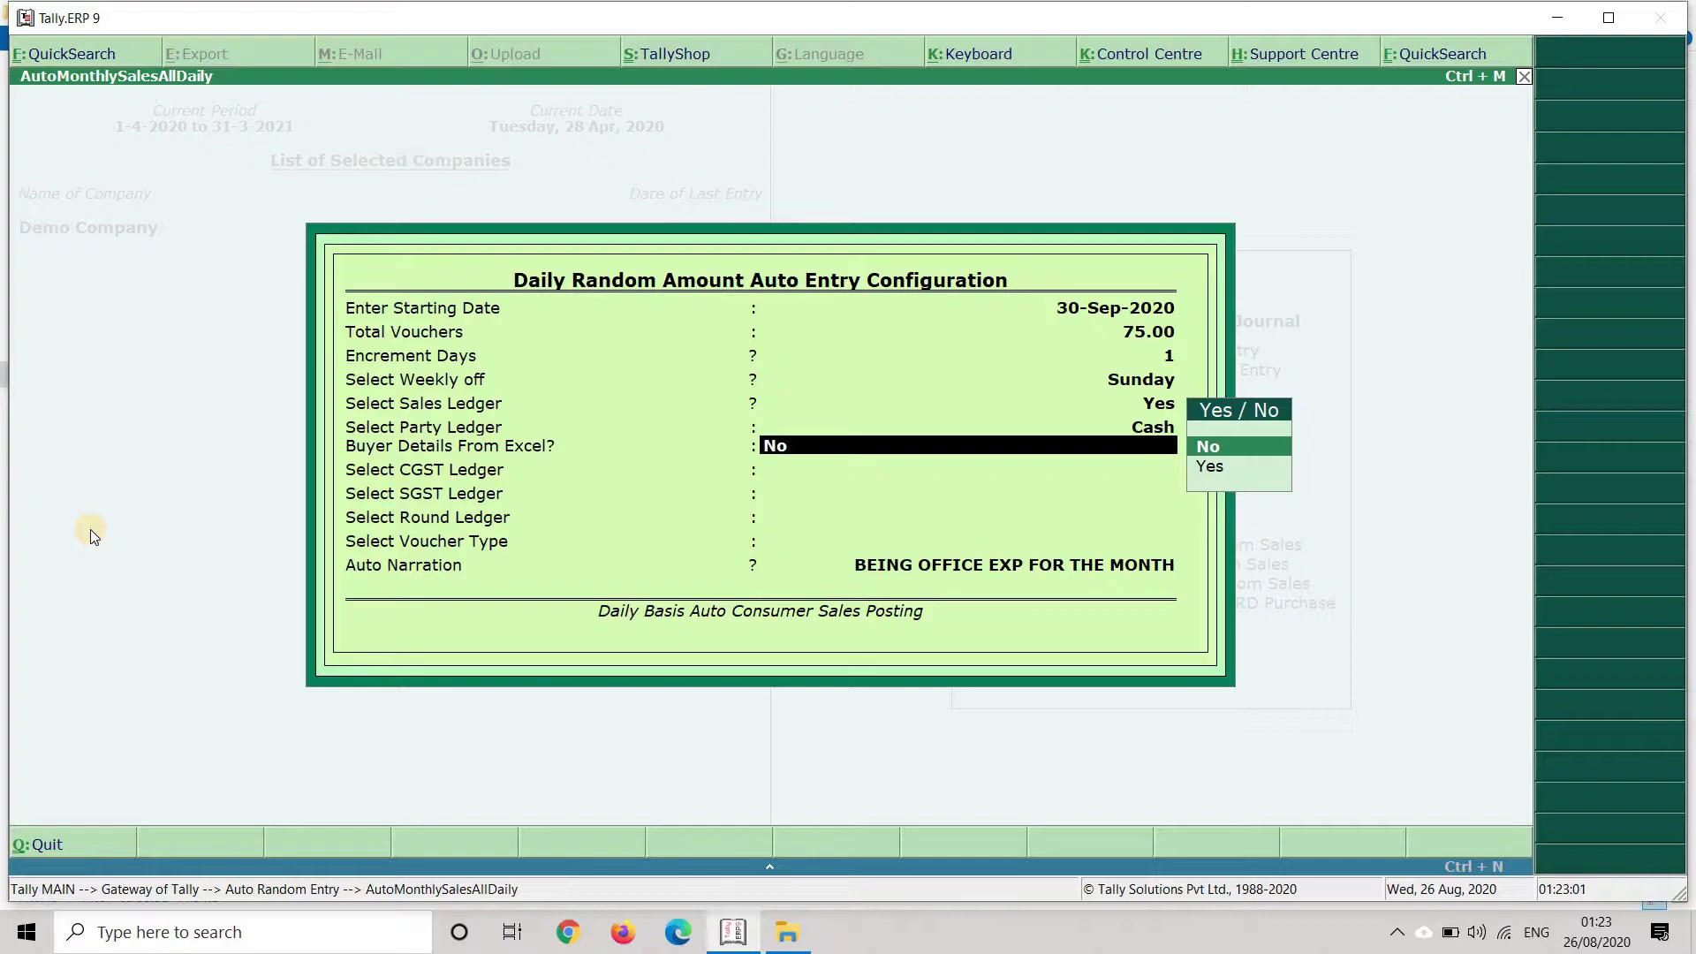
key("Down")
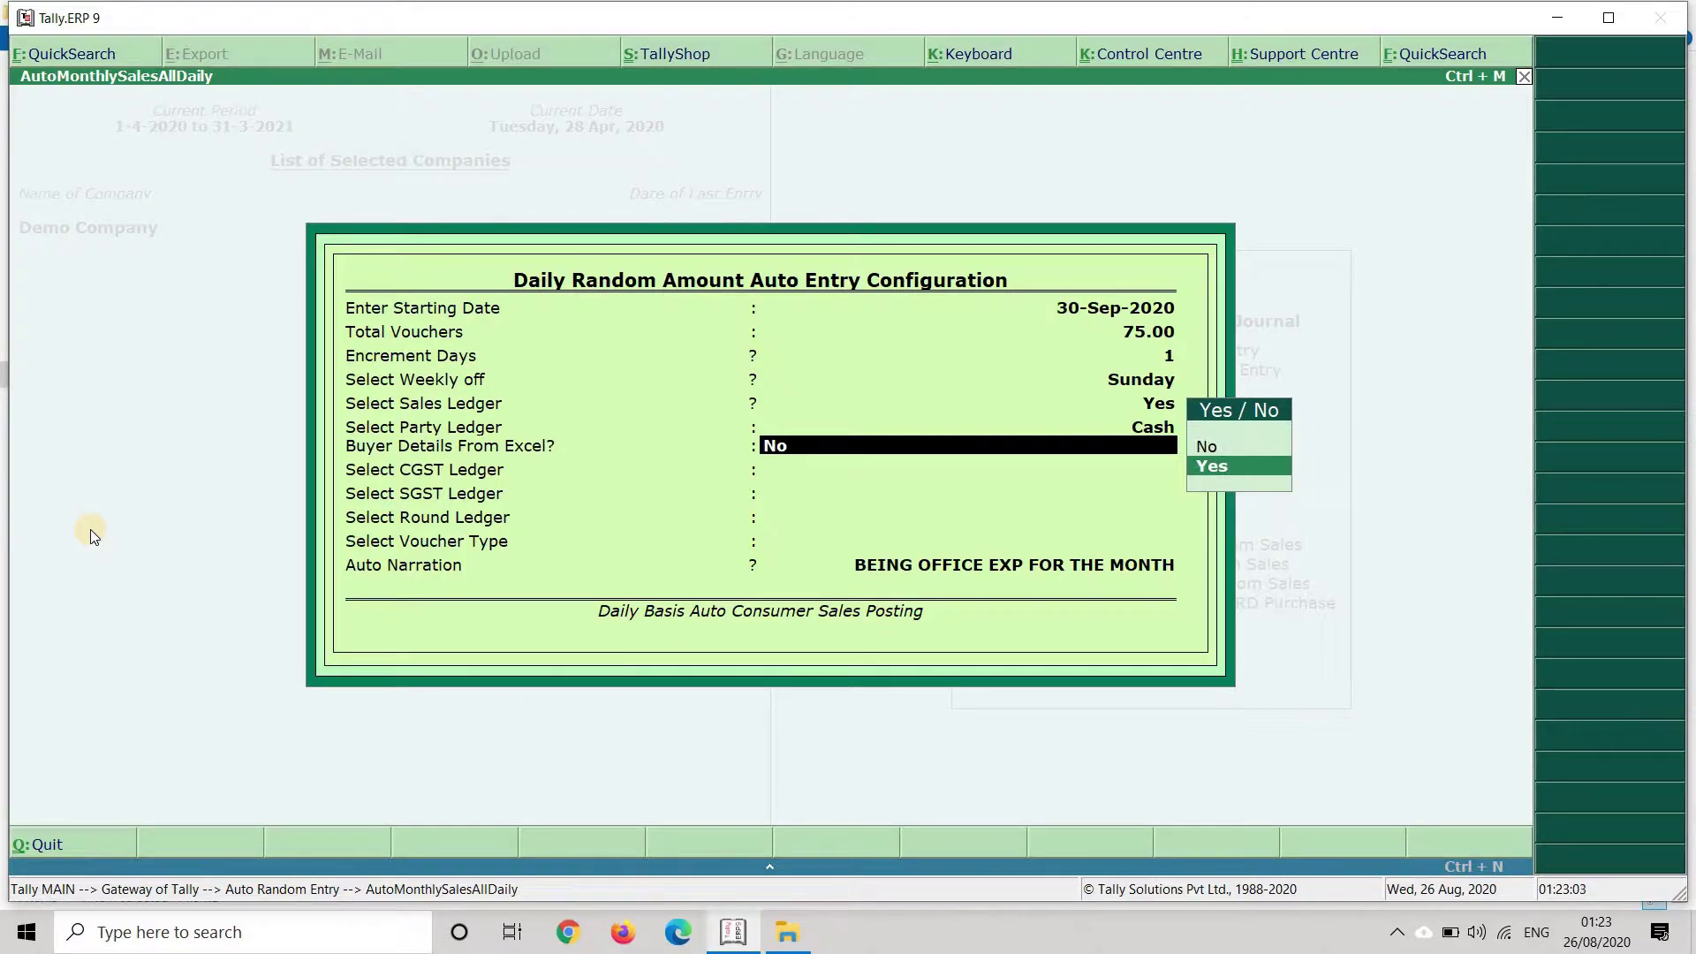
key("Return")
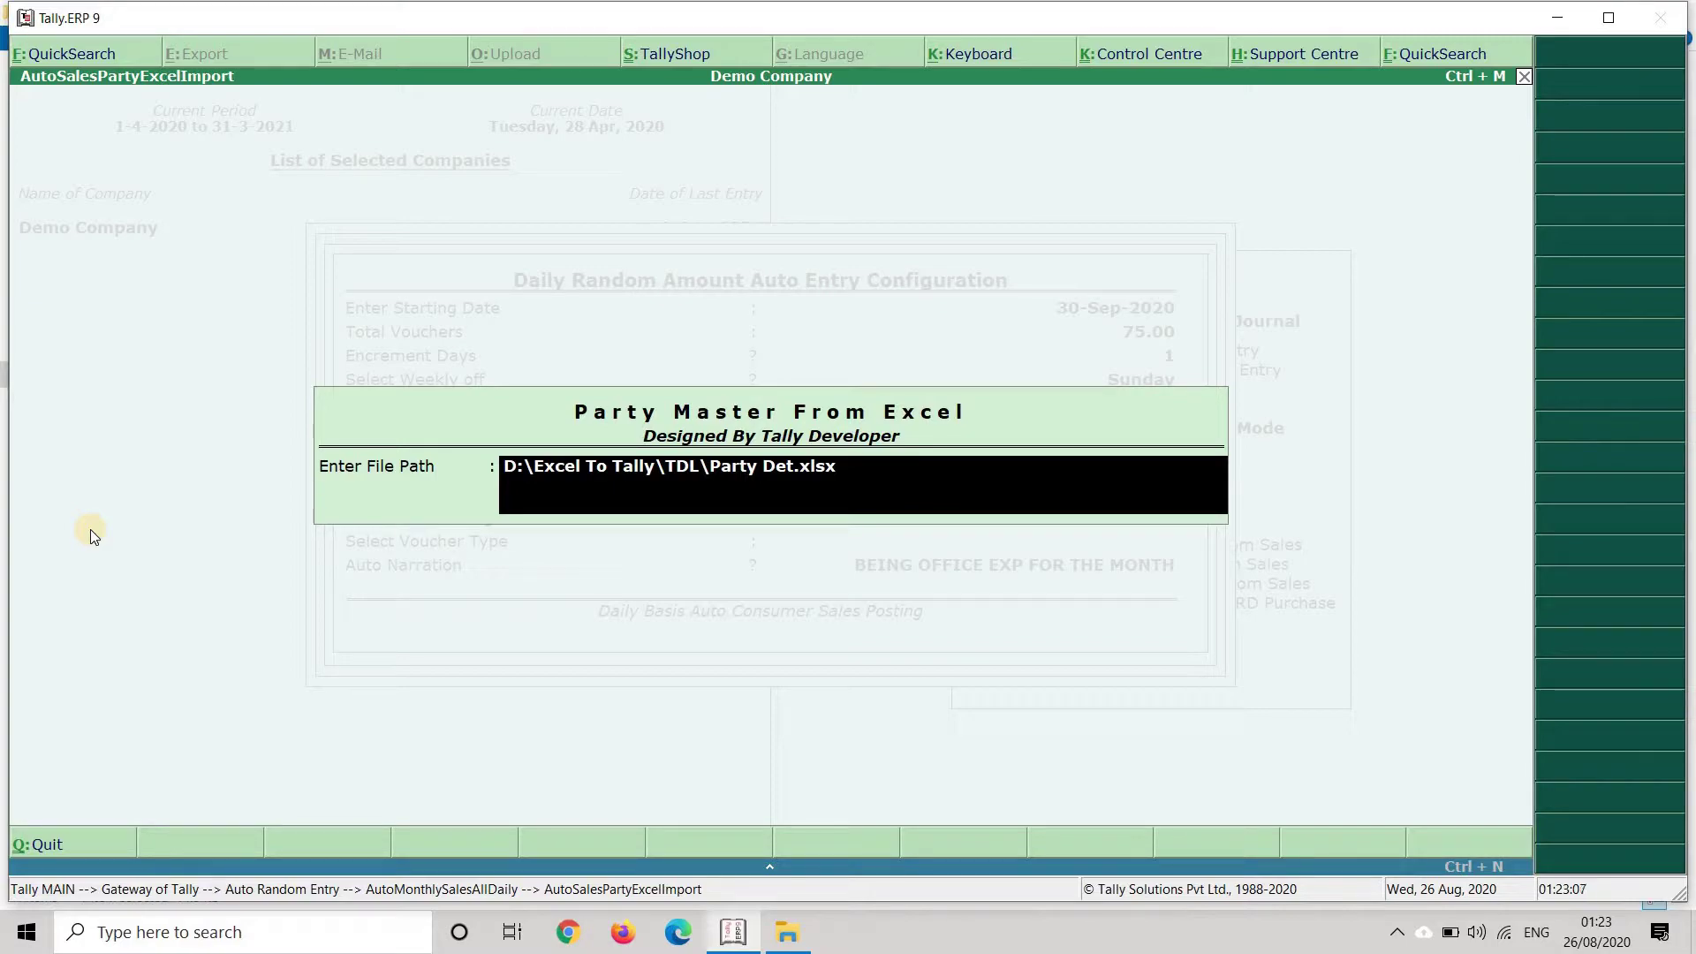
Switch to Excel with the PARTY DETAILS workbook and go to the first entry of the Party Name column.
left_click(787, 932)
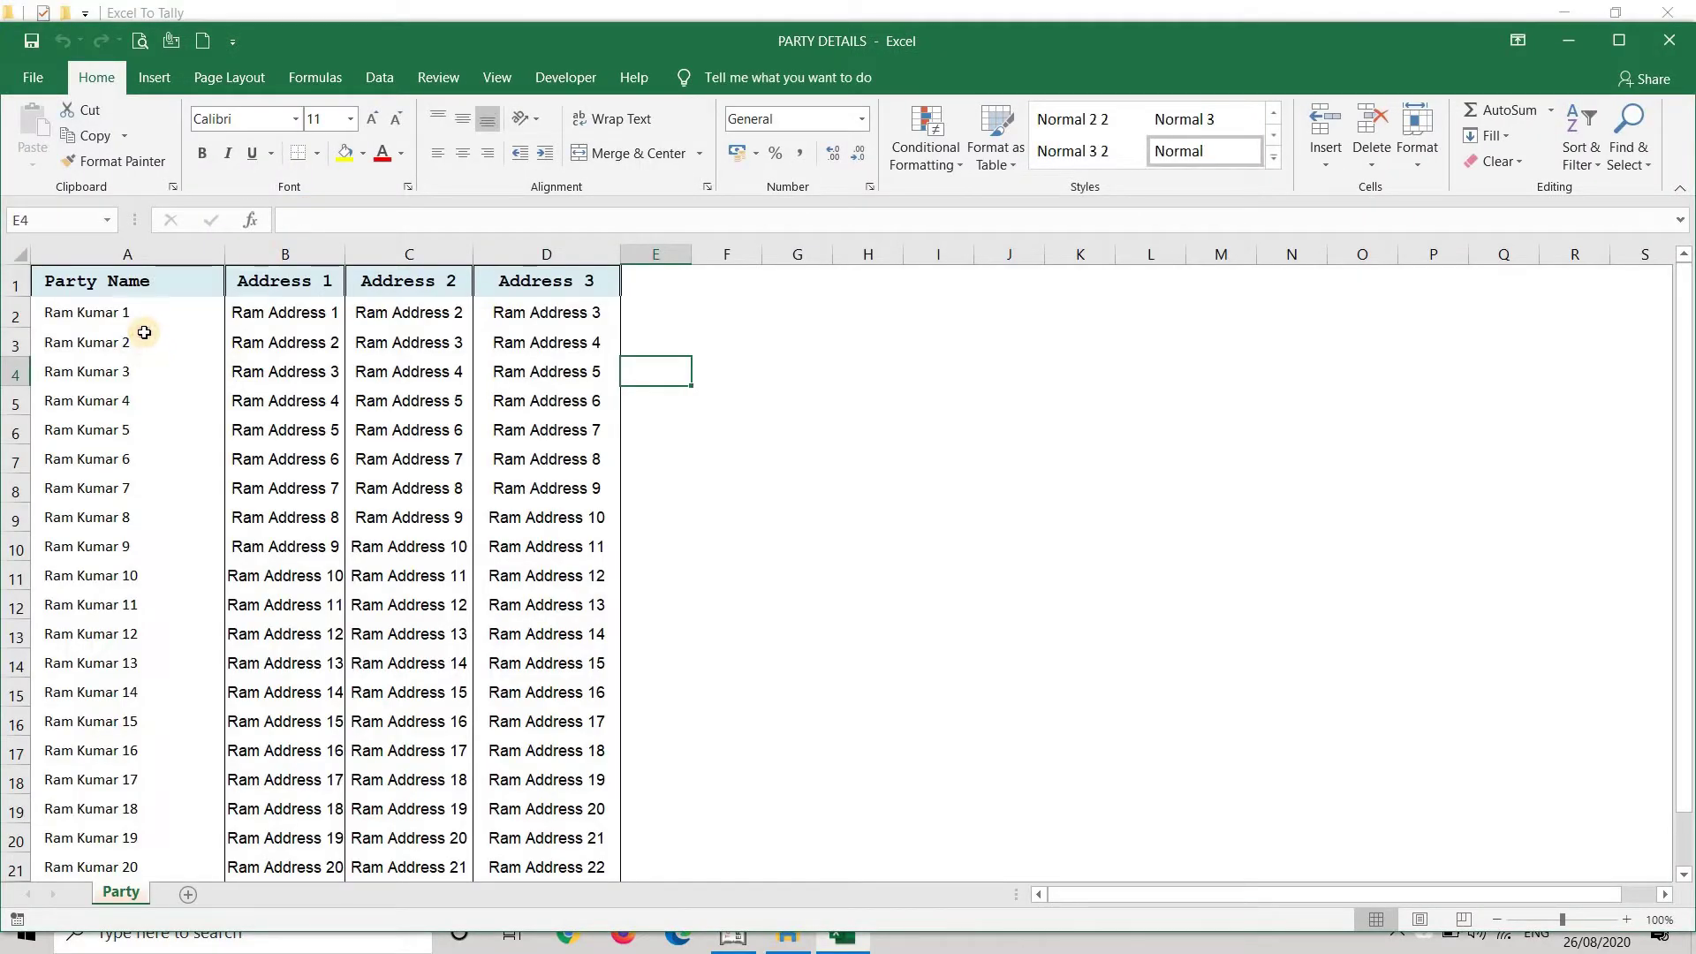
left_click(144, 332)
key("Up")
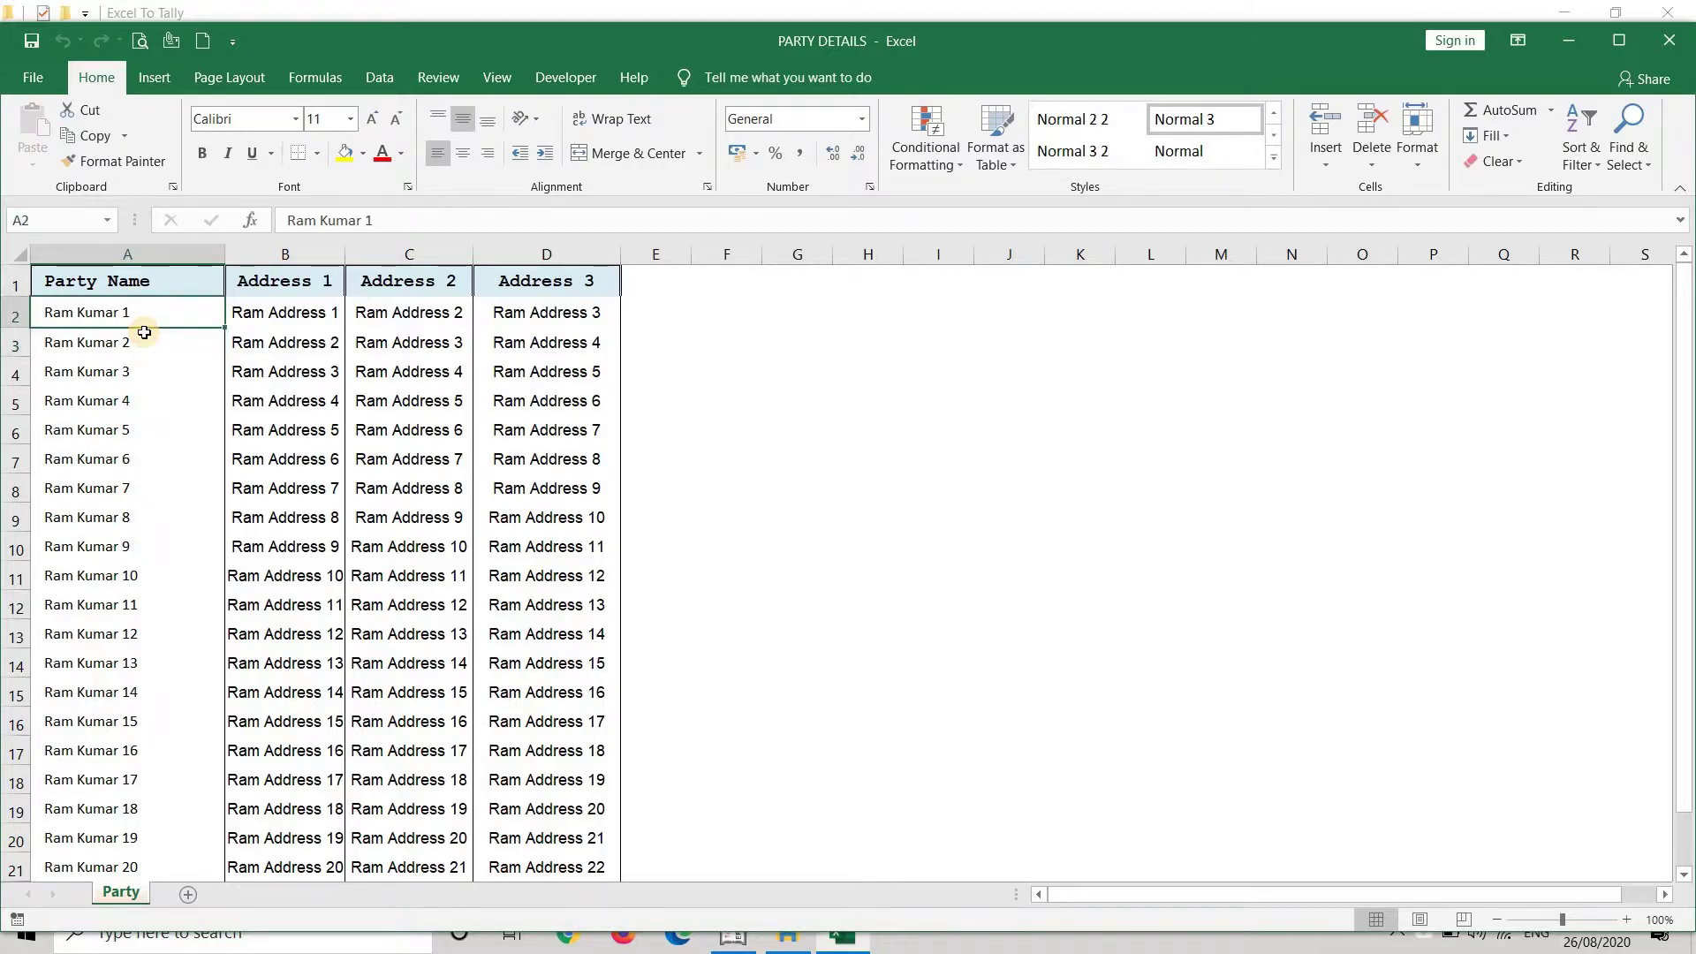
Review the party names and address columns in the PARTY DETAILS sheet down to the last entry and back to the header row.
key("Right")
key("Right")
key("Right")
key("Left")
key("Left")
key("Left")
key("Down")
key("Down")
key("Down")
key("Down")
key("Down")
key("Down")
key("Down")
key("Down")
key("Down")
key("Down")
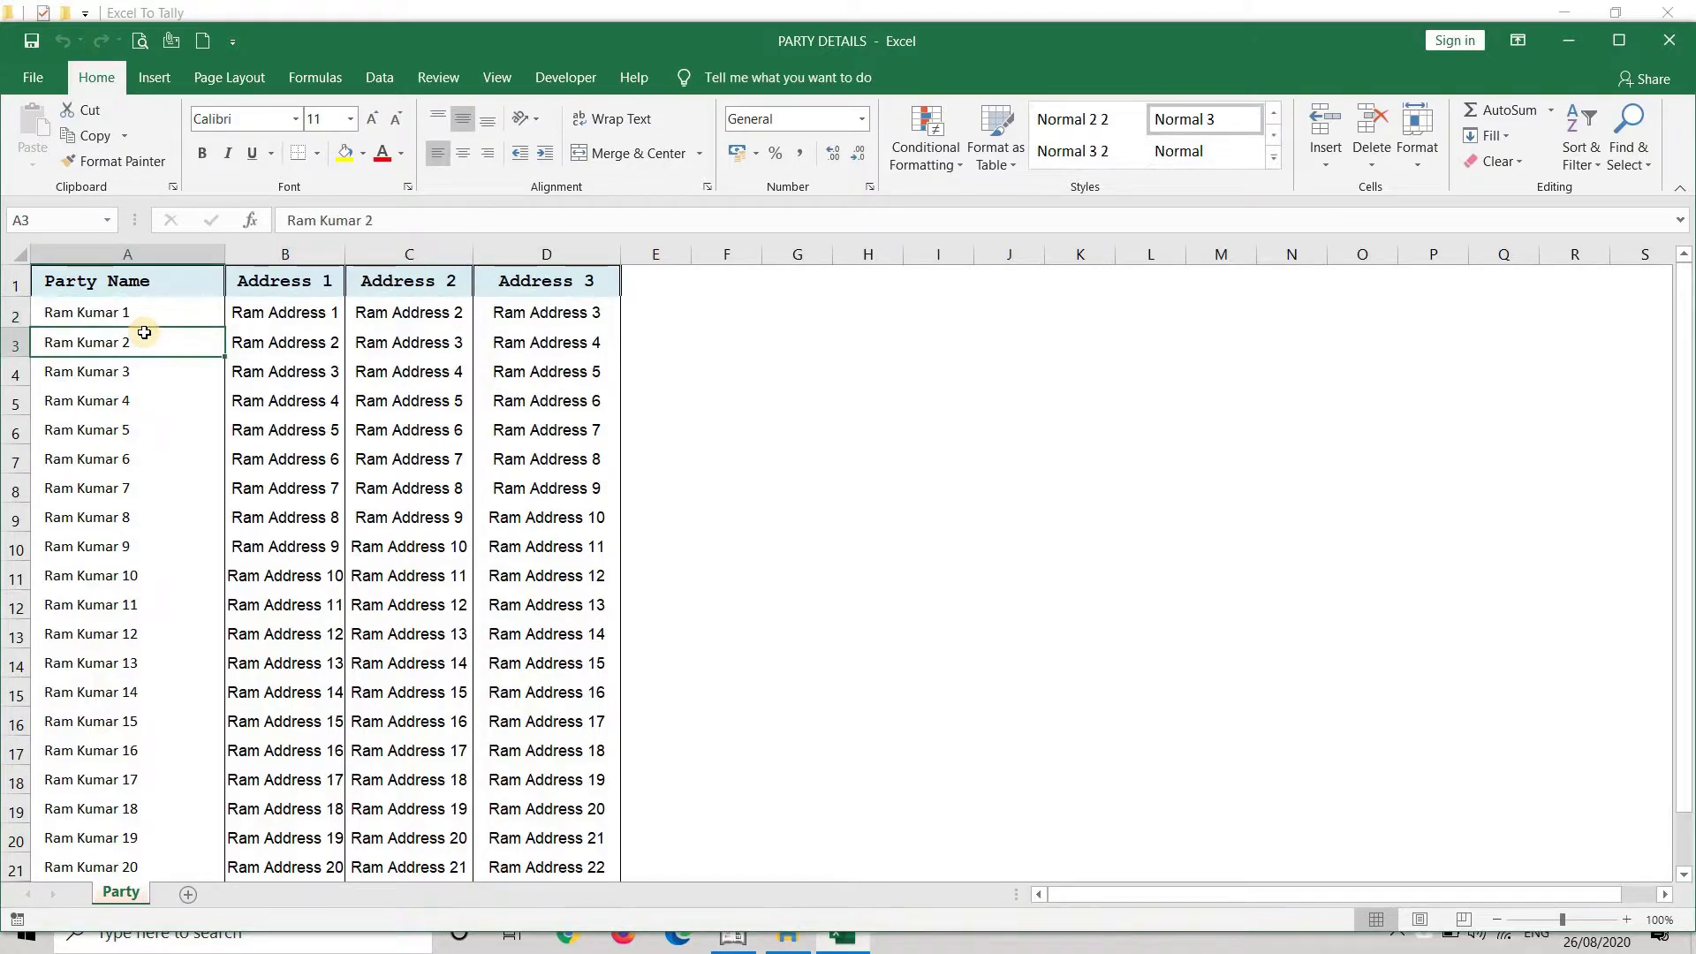
key("Down")
key("Down")
key("Down")
key("Down")
key("Down")
key("Down")
key("Down")
key("Down")
key("Down")
key("Down")
key("Down")
key("Down")
key("Down")
key("Down")
key("Down")
key("Down")
key("Down")
key("Down")
key("Down")
key("Down")
key("Up")
key("Up")
key("Up")
key("Up")
key("Up")
key("Up")
key("Up")
key("Up")
key("Up")
key("Up")
key("Up")
key("Up")
key("Up")
key("Up")
key("Up")
key("Up")
key("Up")
key("Up")
key("Up")
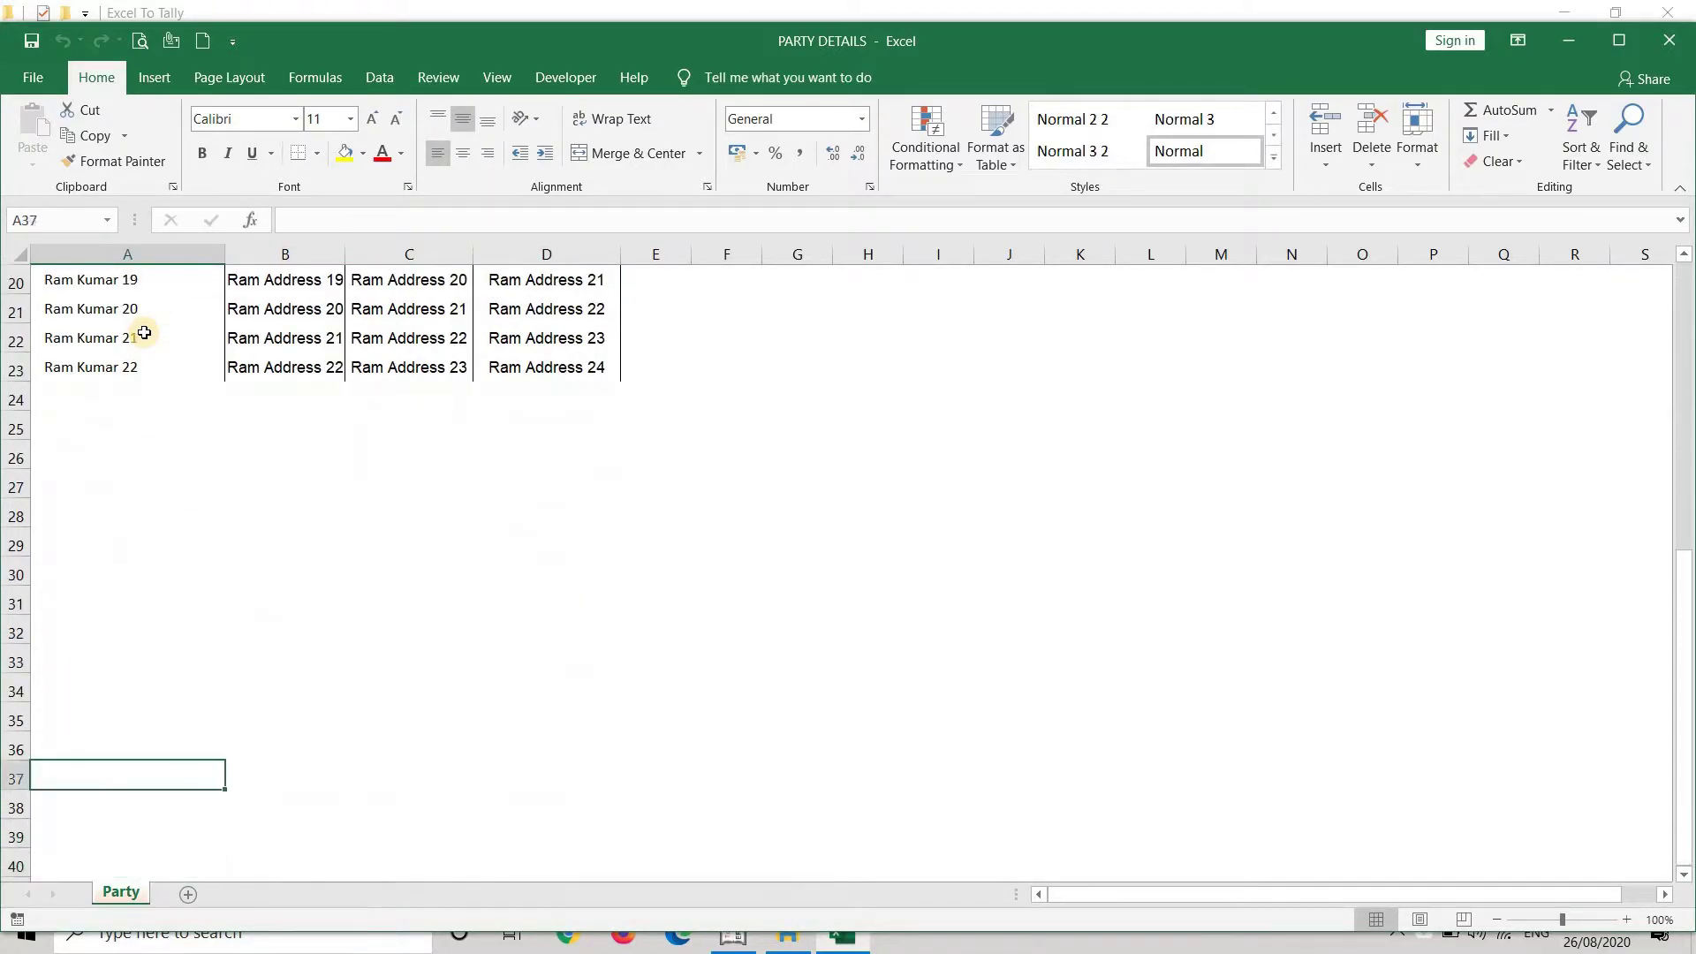
key("Up")
key("Up")
key("Up")
key("Up")
key("Up")
key("Up")
key("Up")
key("Up")
key("Up")
key("Up")
key("Up")
key("Up")
key("Up")
key("Up")
key("Up")
key("Up")
key("Up")
key("Up")
key("Up")
key("Up")
Review the Address 1 column of the party list from its header down past the last entry.
key("Right")
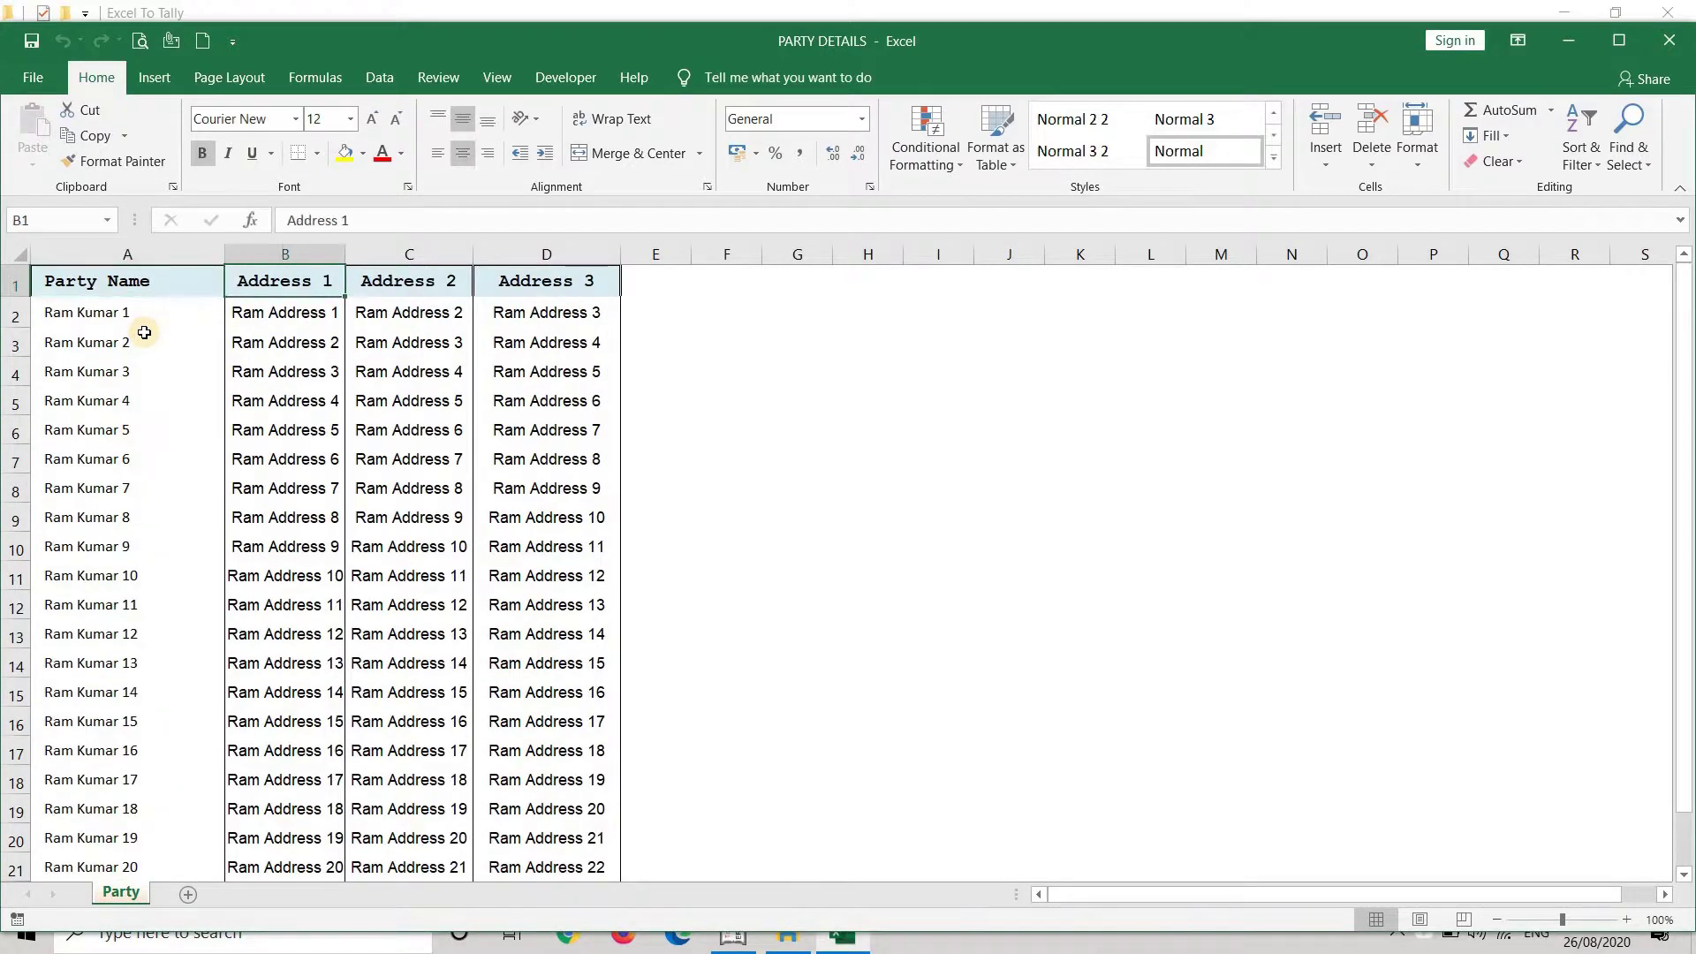
key("Down")
key("Down")
key("Down")
key("Down")
key("Down")
key("Down")
key("Down")
key("Down")
key("Down")
key("Down")
key("Down")
key("Down")
key("Down")
key("Down")
key("Down")
key("Down")
key("Down")
key("Down")
key("Down")
key("Down")
key("Down")
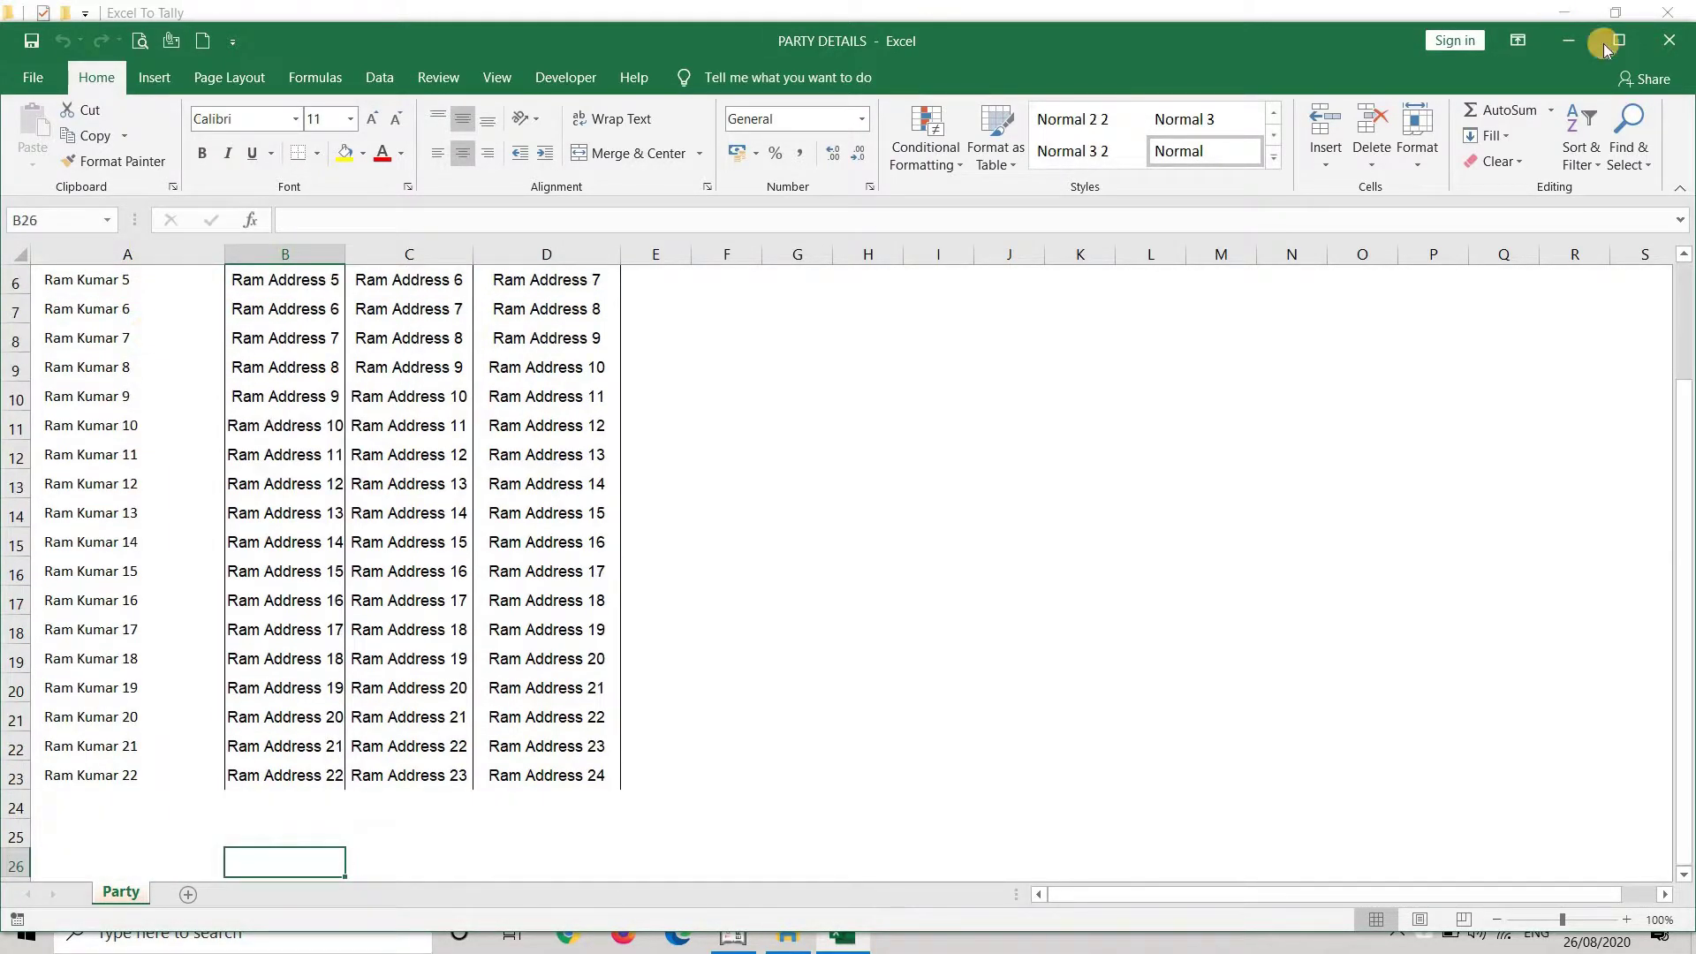
Close the PARTY DETAILS workbook and prepare its full path D:\Excel To Tally\PARTY DETAILS.xlsx in File Explorer for copying.
left_click(1668, 41)
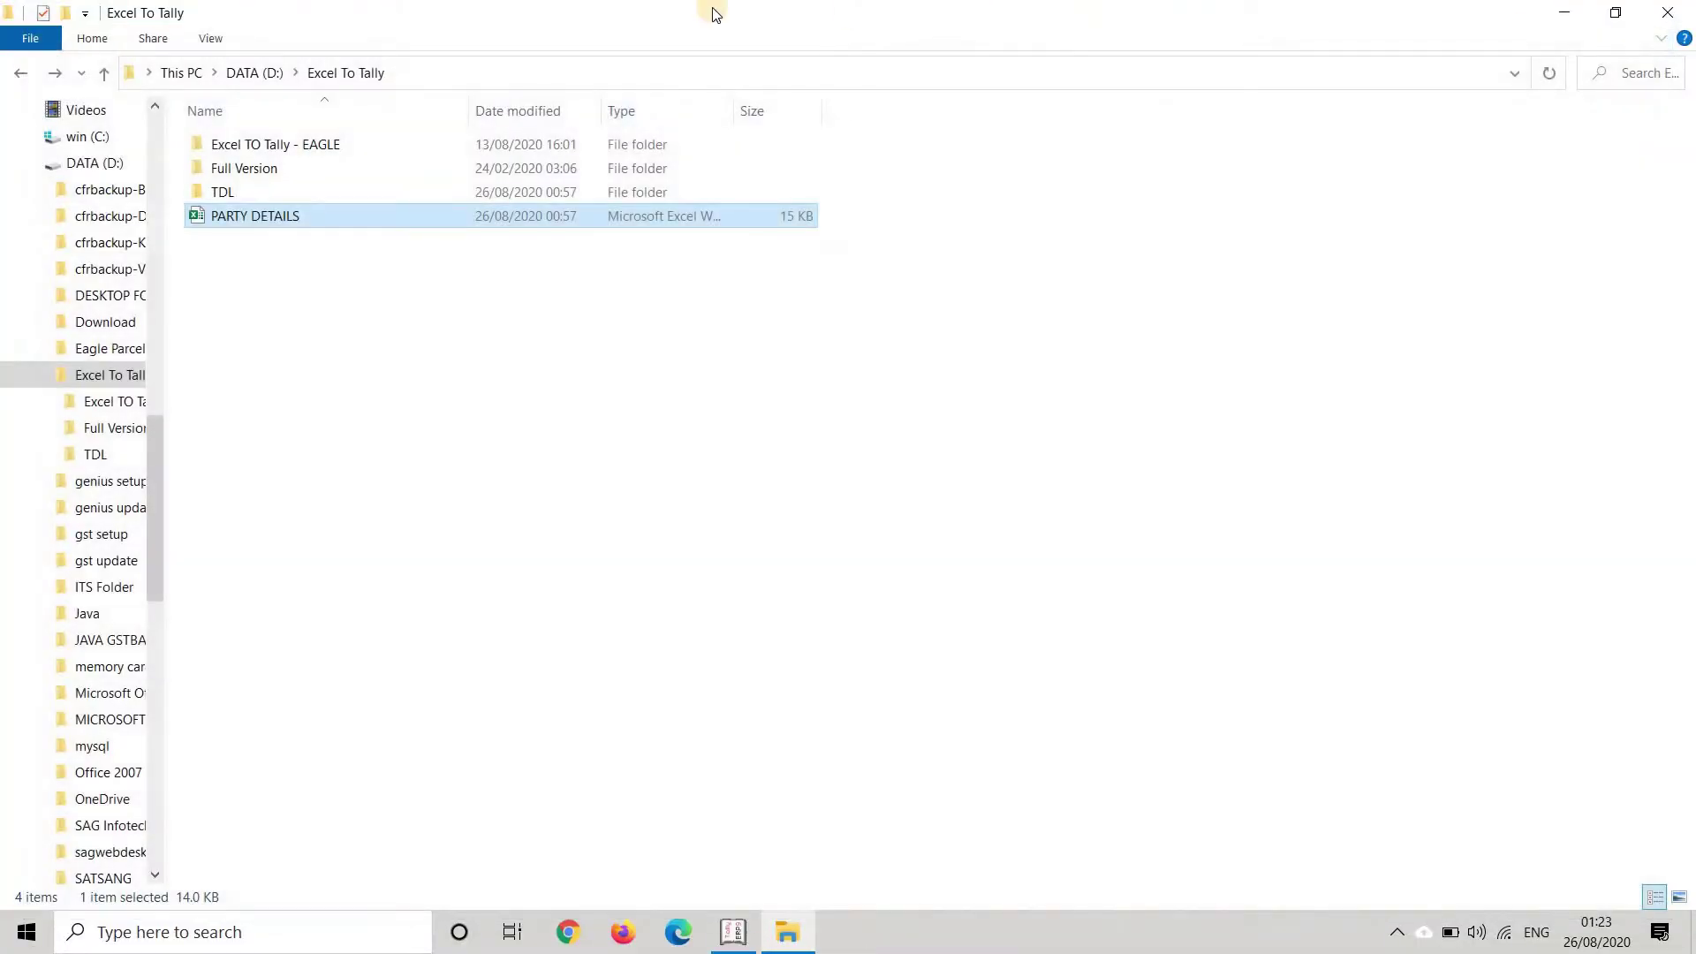
left_click(690, 74)
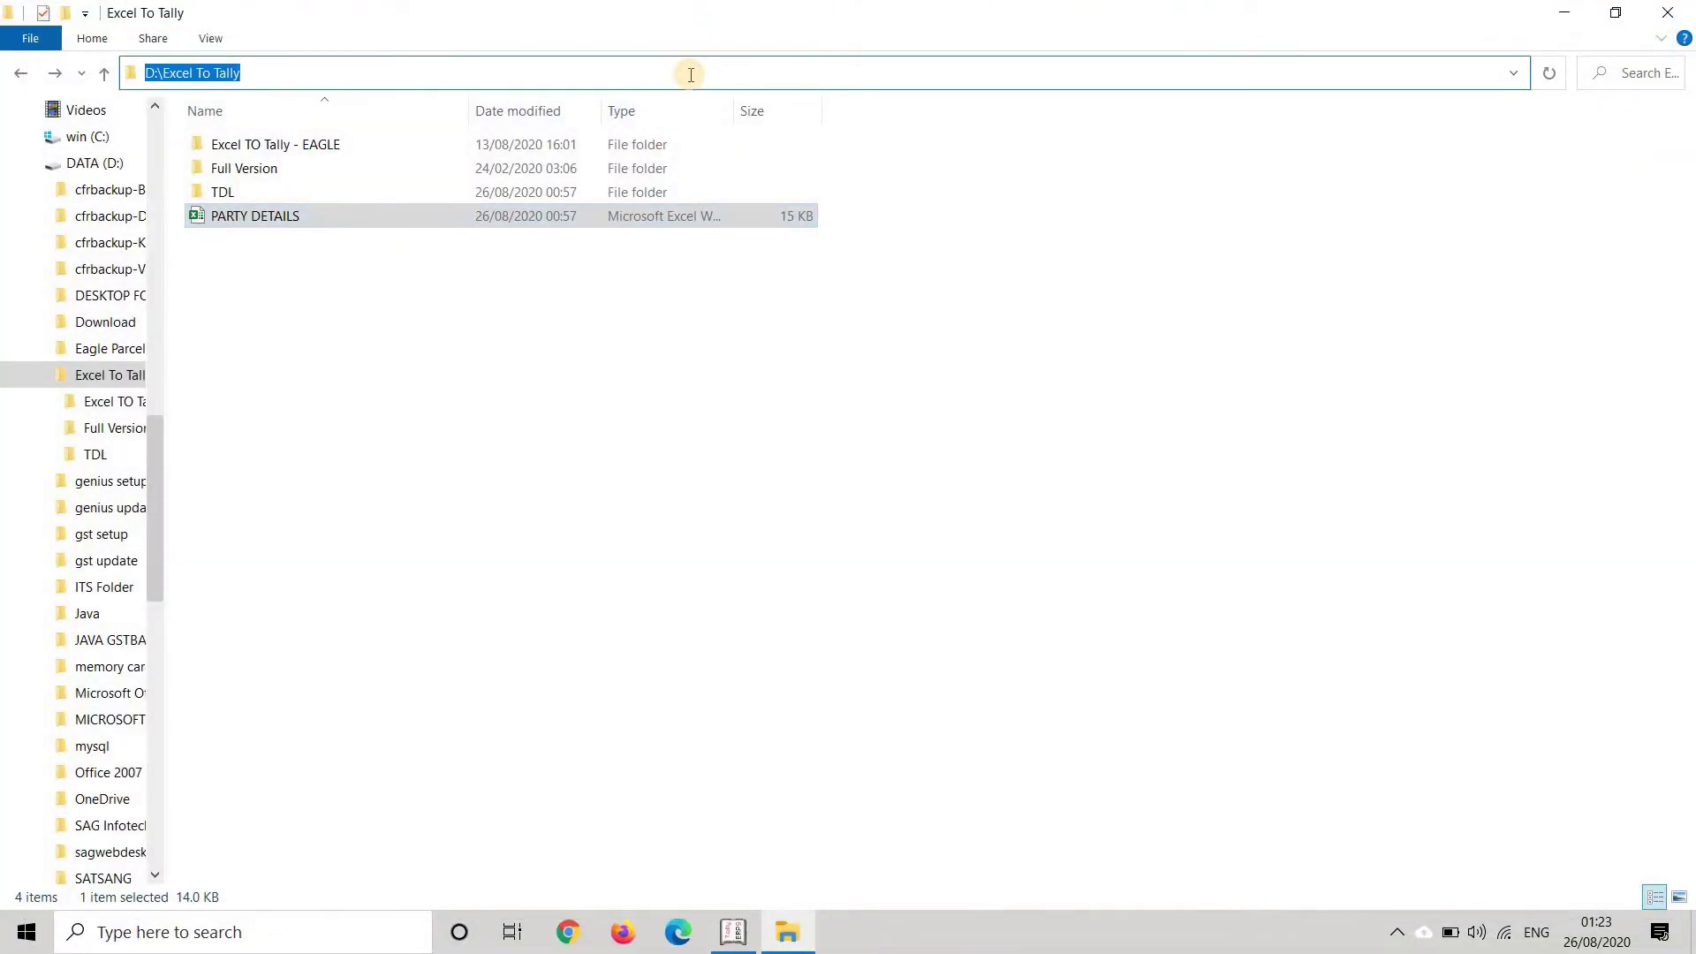
left_click(690, 74)
type("\\")
type("PART")
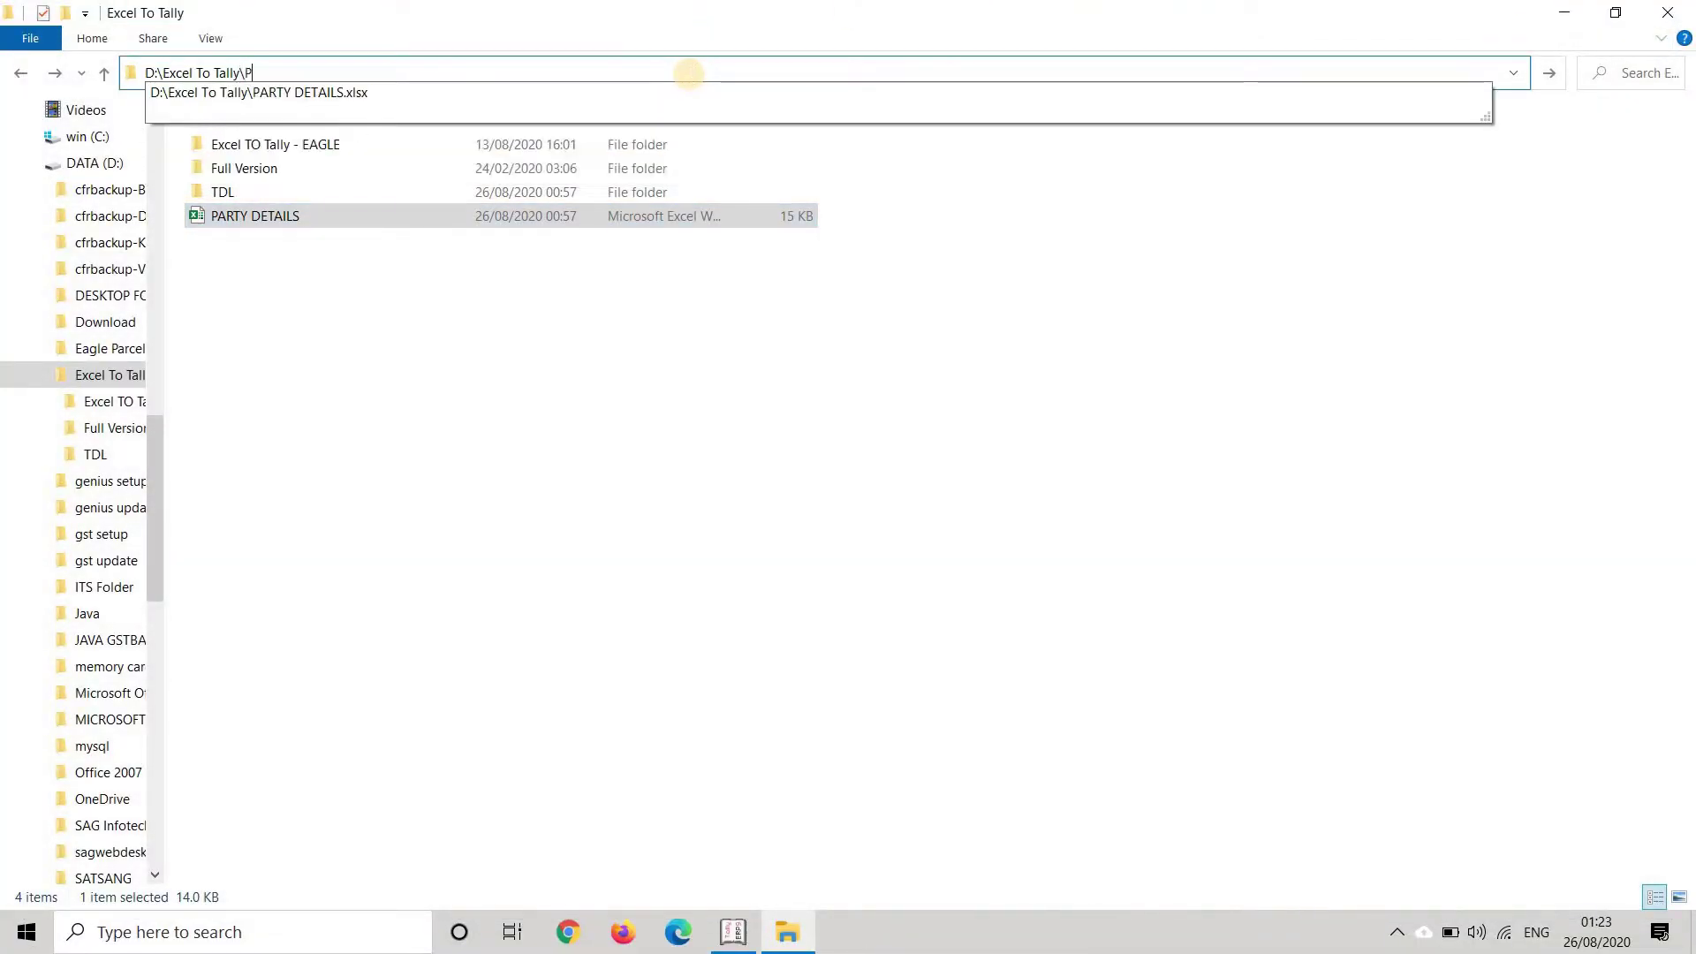
key("Down")
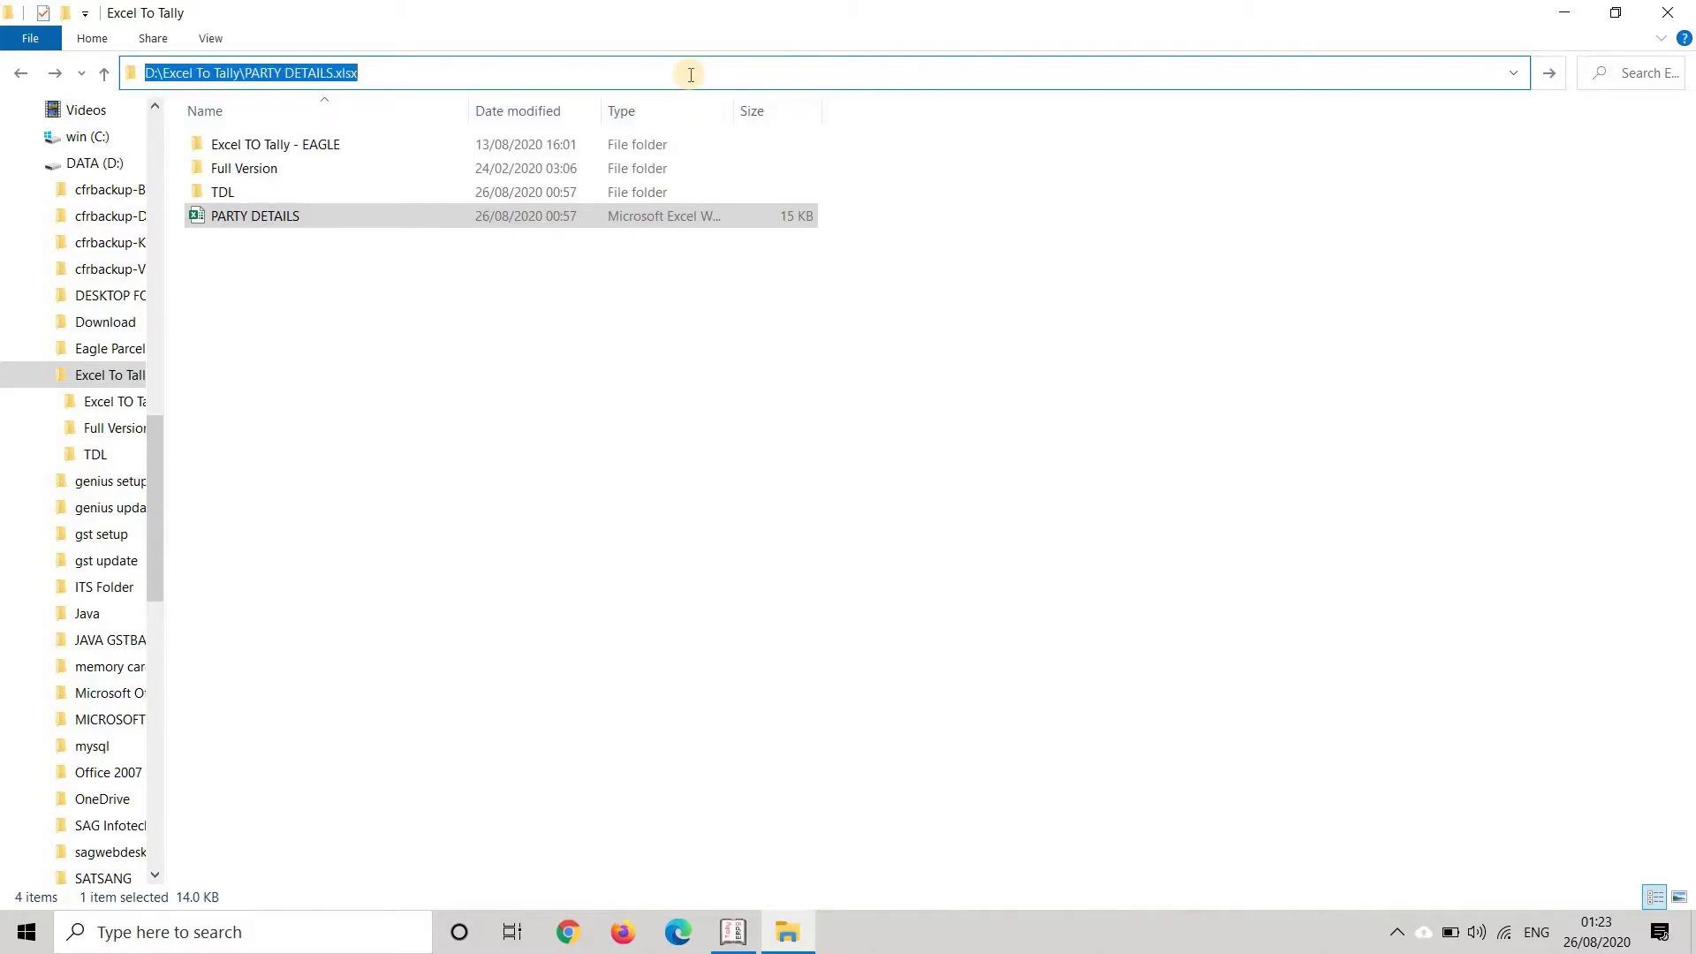
Switch to Tally.ERP 9 and import the party master from D:\Excel To Tally\PARTY DETAILS.xlsx.
key("alt+Tab")
key("ctrl+alt+v")
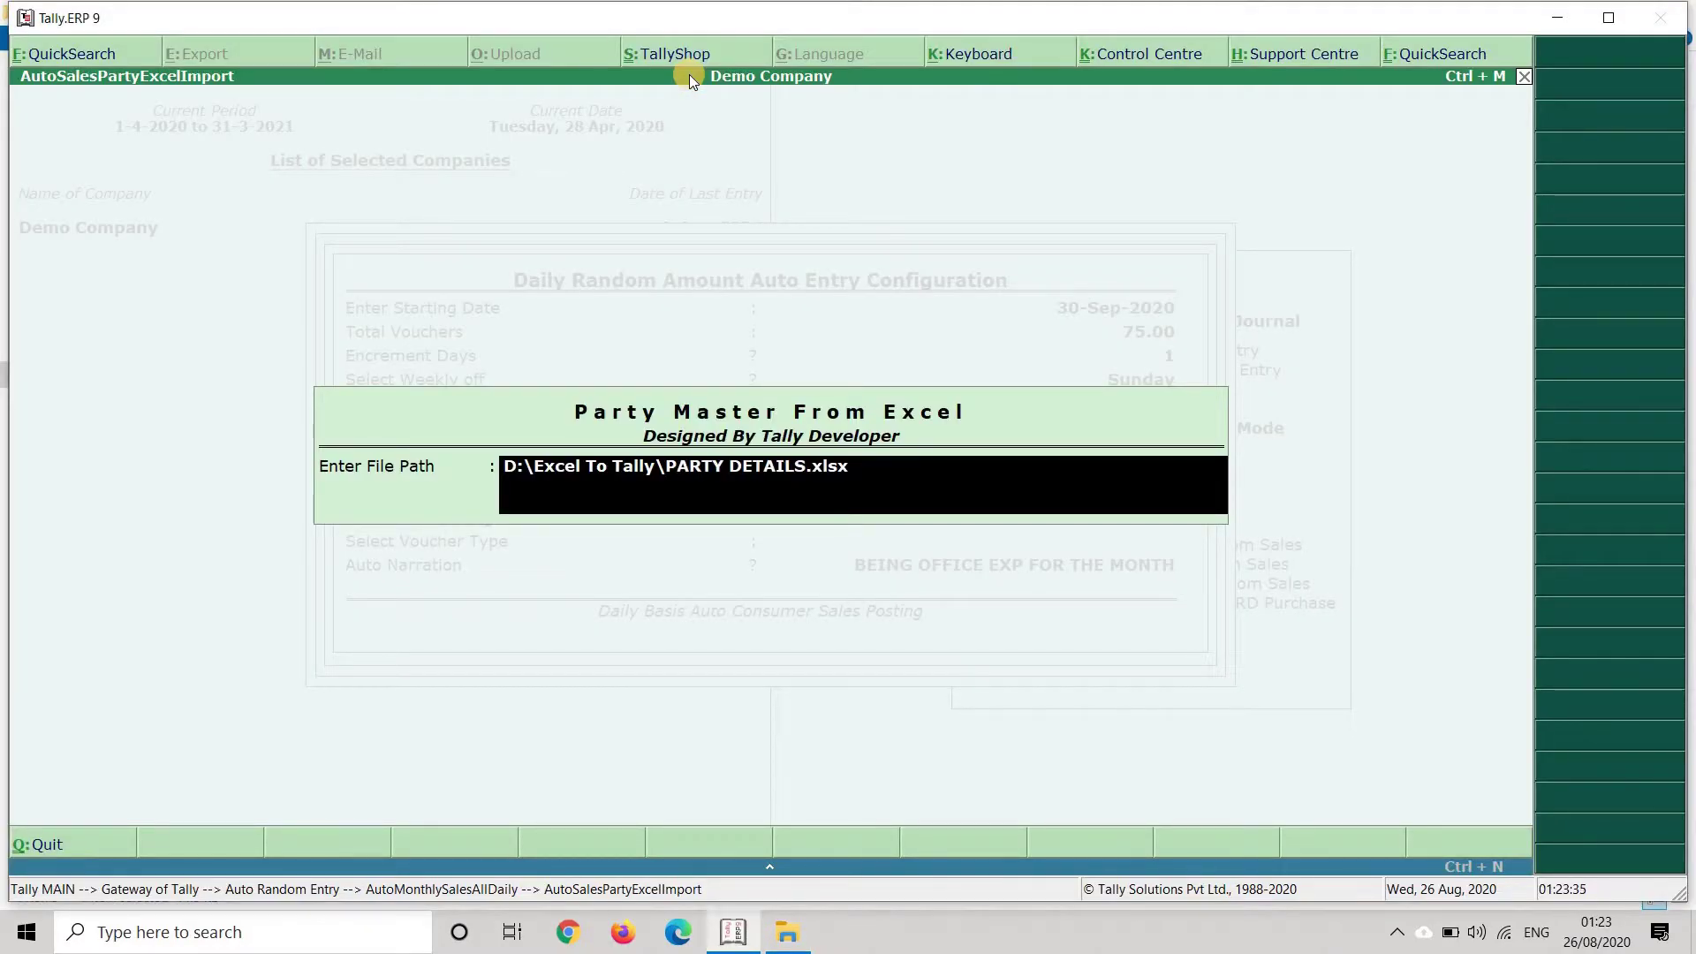
key("Return")
key("Return")
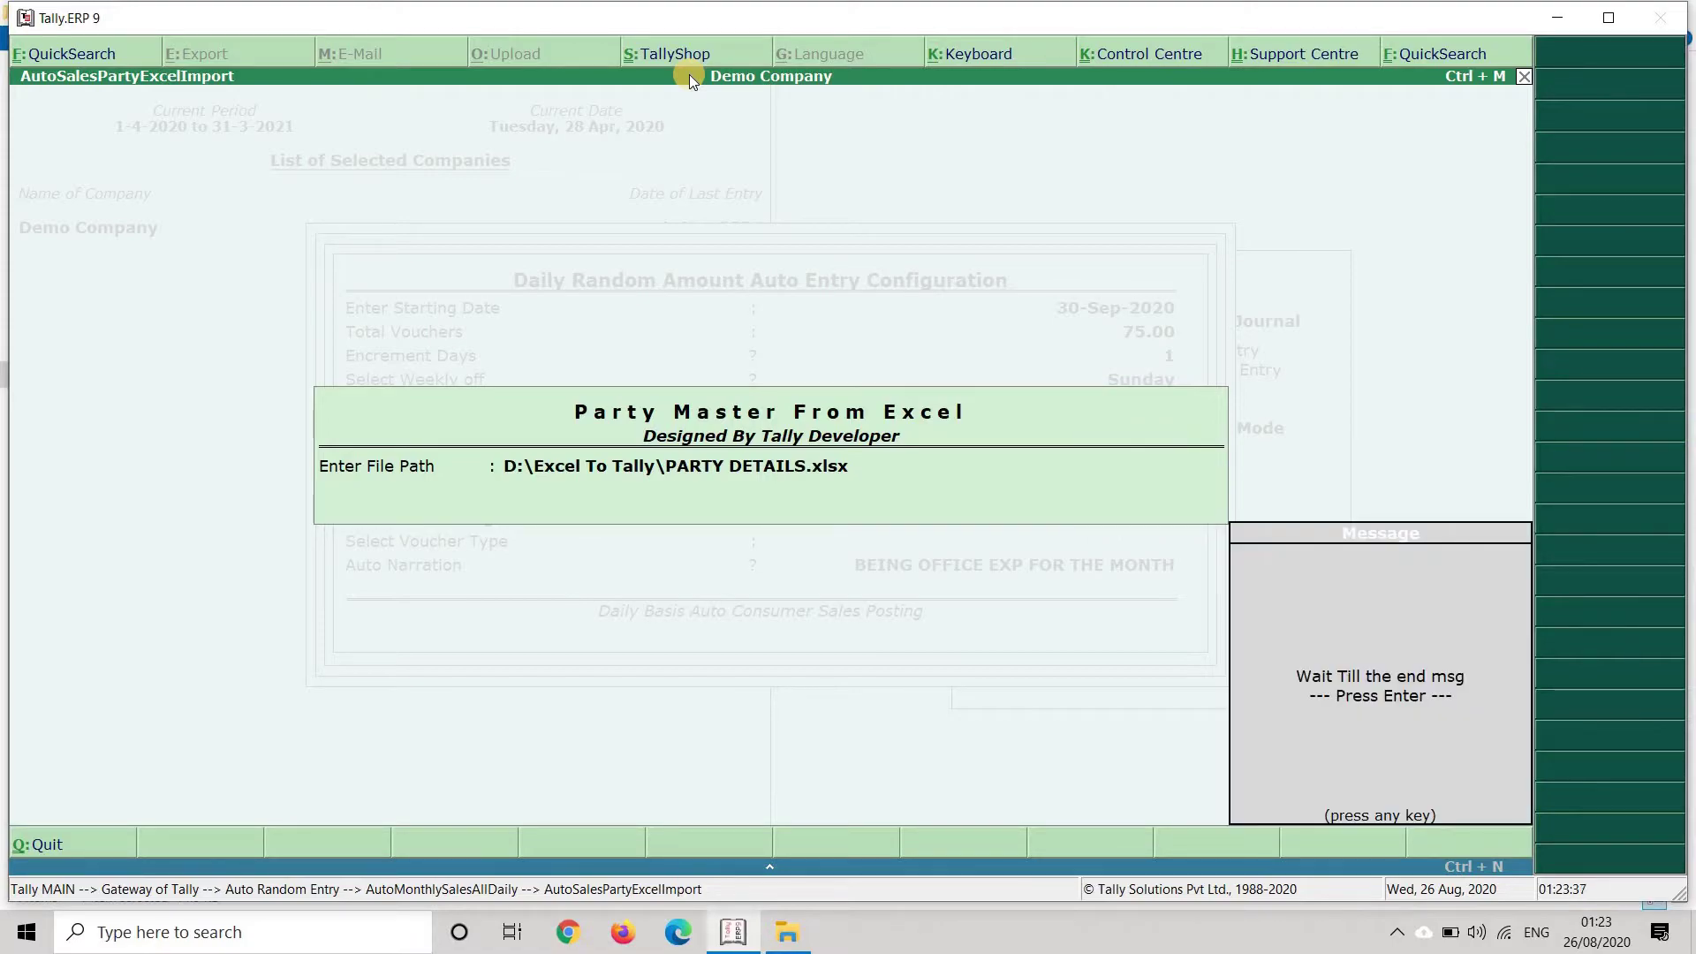
key("Return")
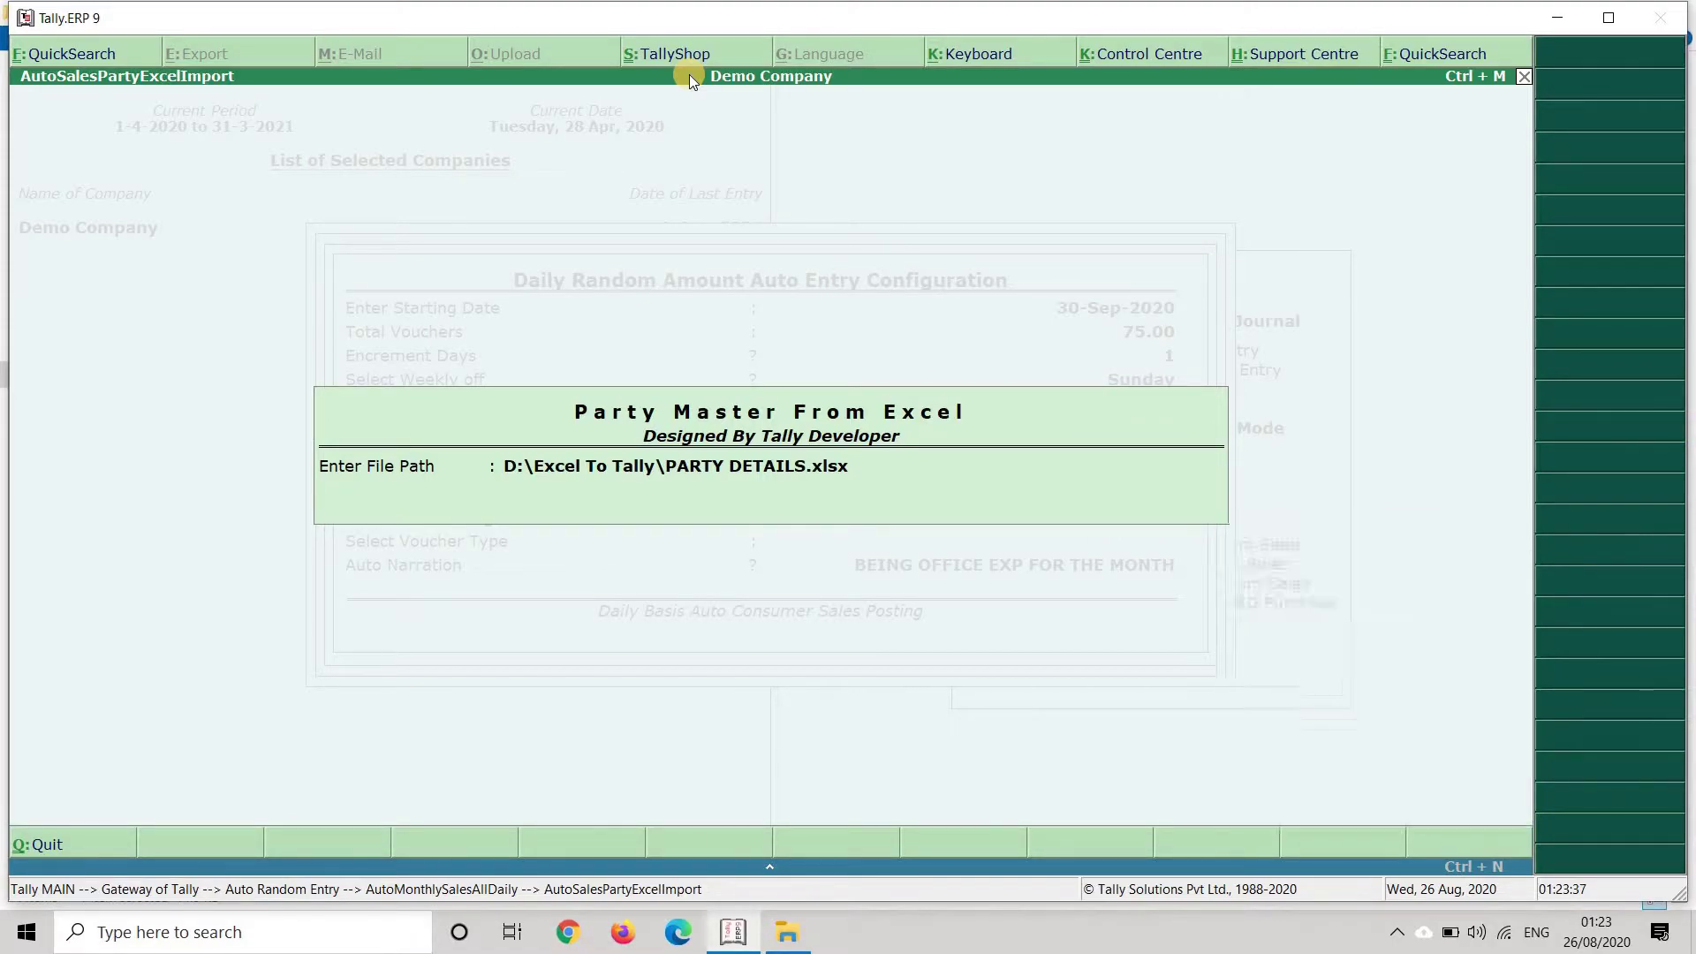
key("Return")
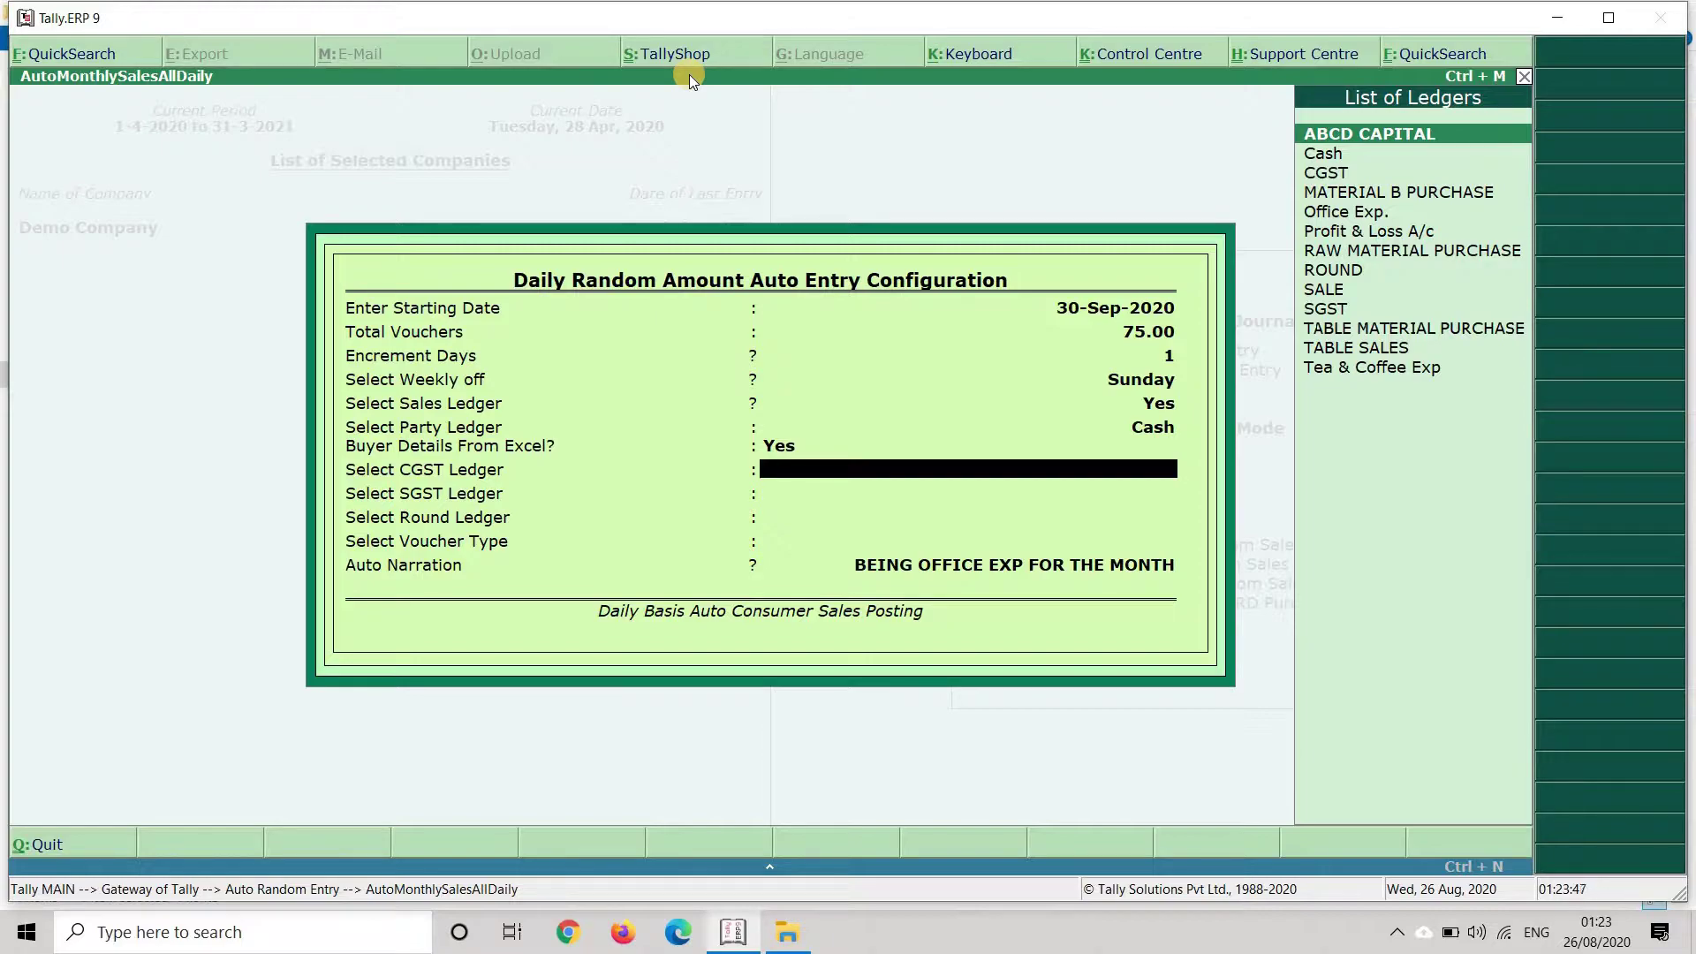
Assign CGST as the CGST ledger and SGST as the SGST ledger in the daily random sales configuration.
type("CGST")
key("Return")
type("sg")
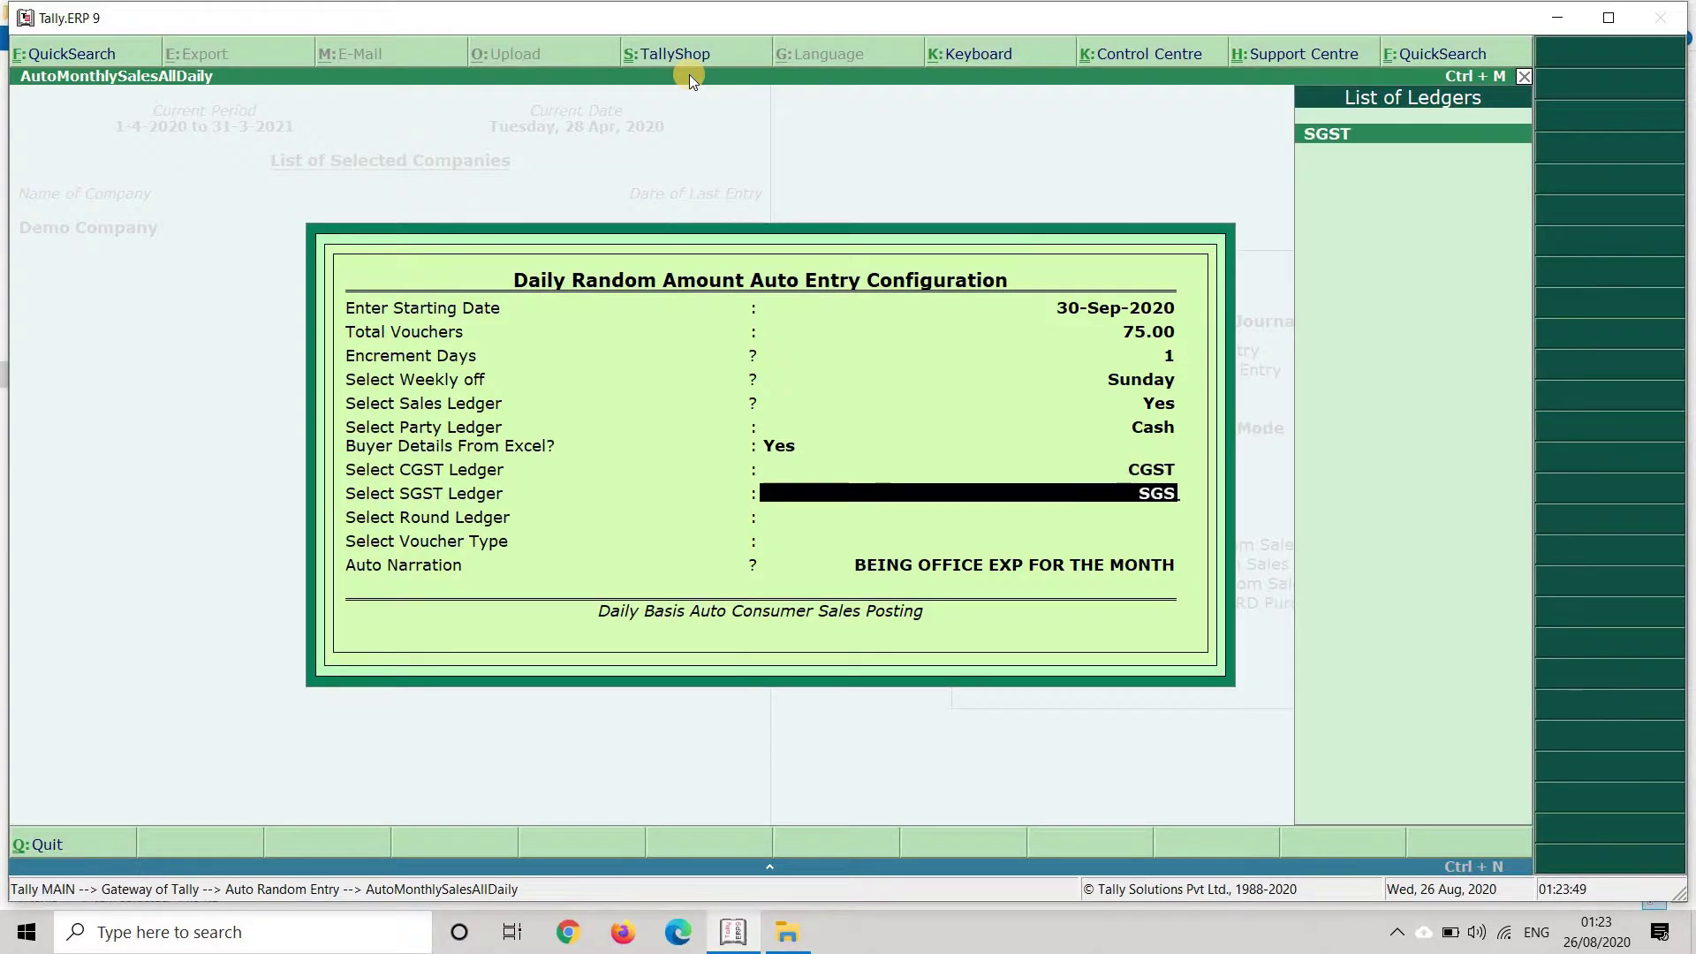
key("Return")
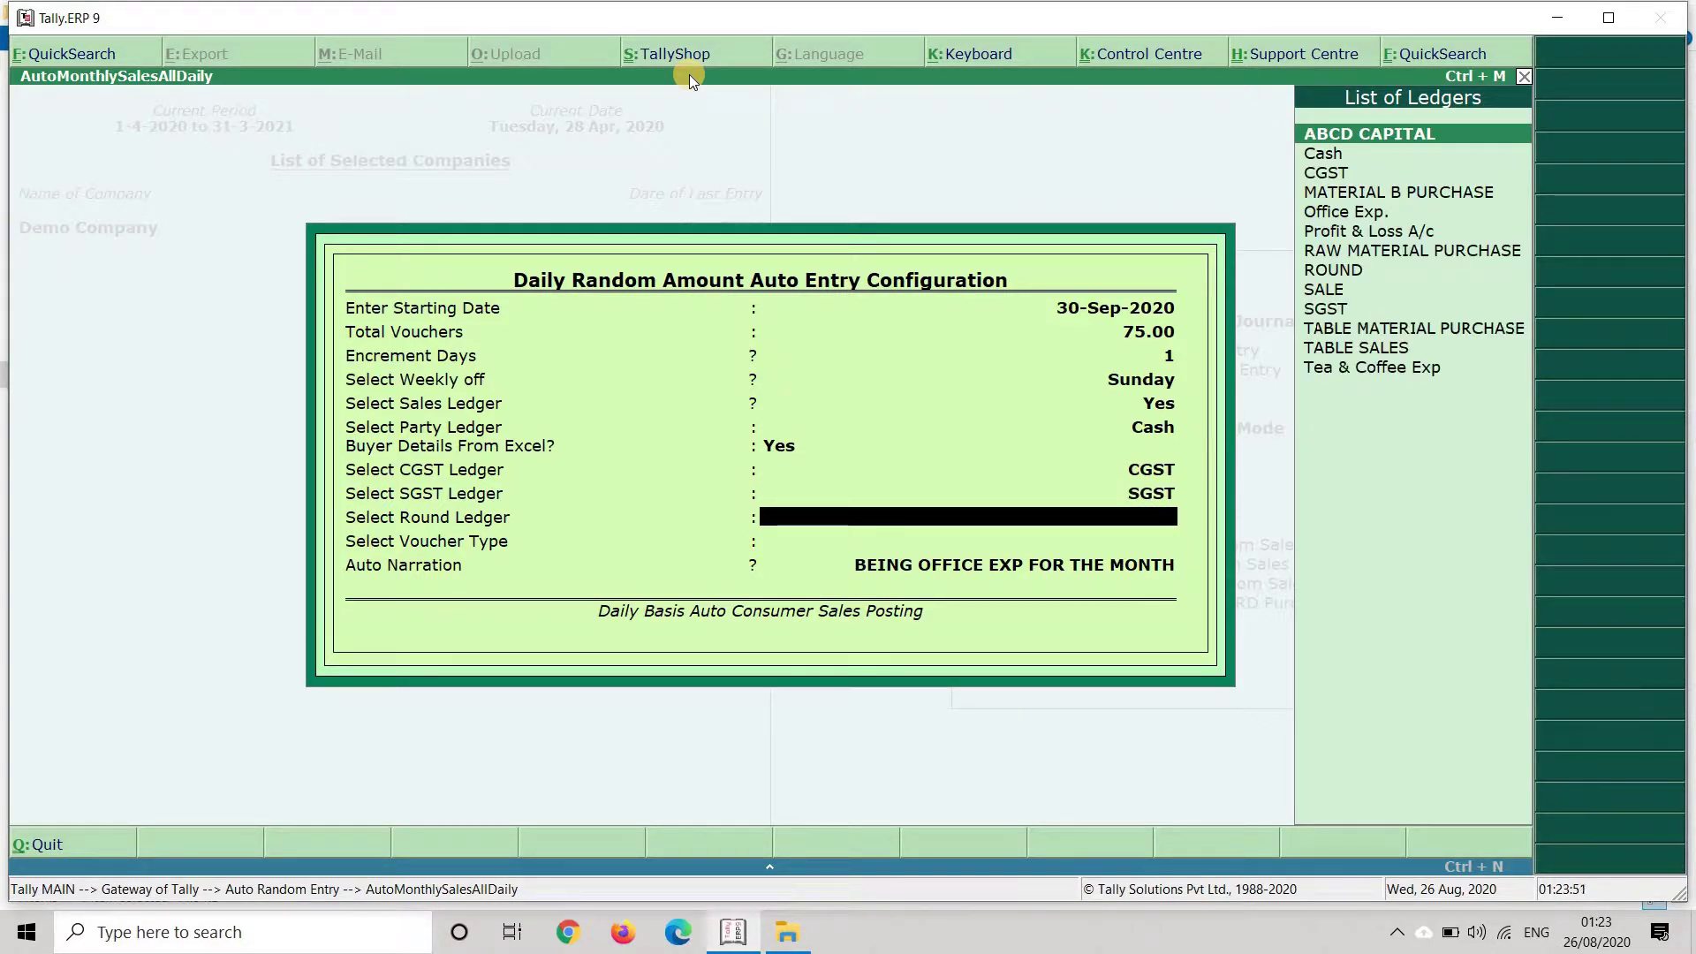
Create a ledger named ROUND OFF under an indirect group and use it as the round ledger.
type("as")
key("BackSpace")
key("BackSpace")
key("alt+c")
type("ROU")
key("BackSpace")
key("BackSpace")
key("BackSpace")
type("ROUOND")
key("BackSpace")
key("BackSpace")
key("BackSpace")
key("BackSpace")
key("BackSpace")
key("BackSpace")
type("ROUND")
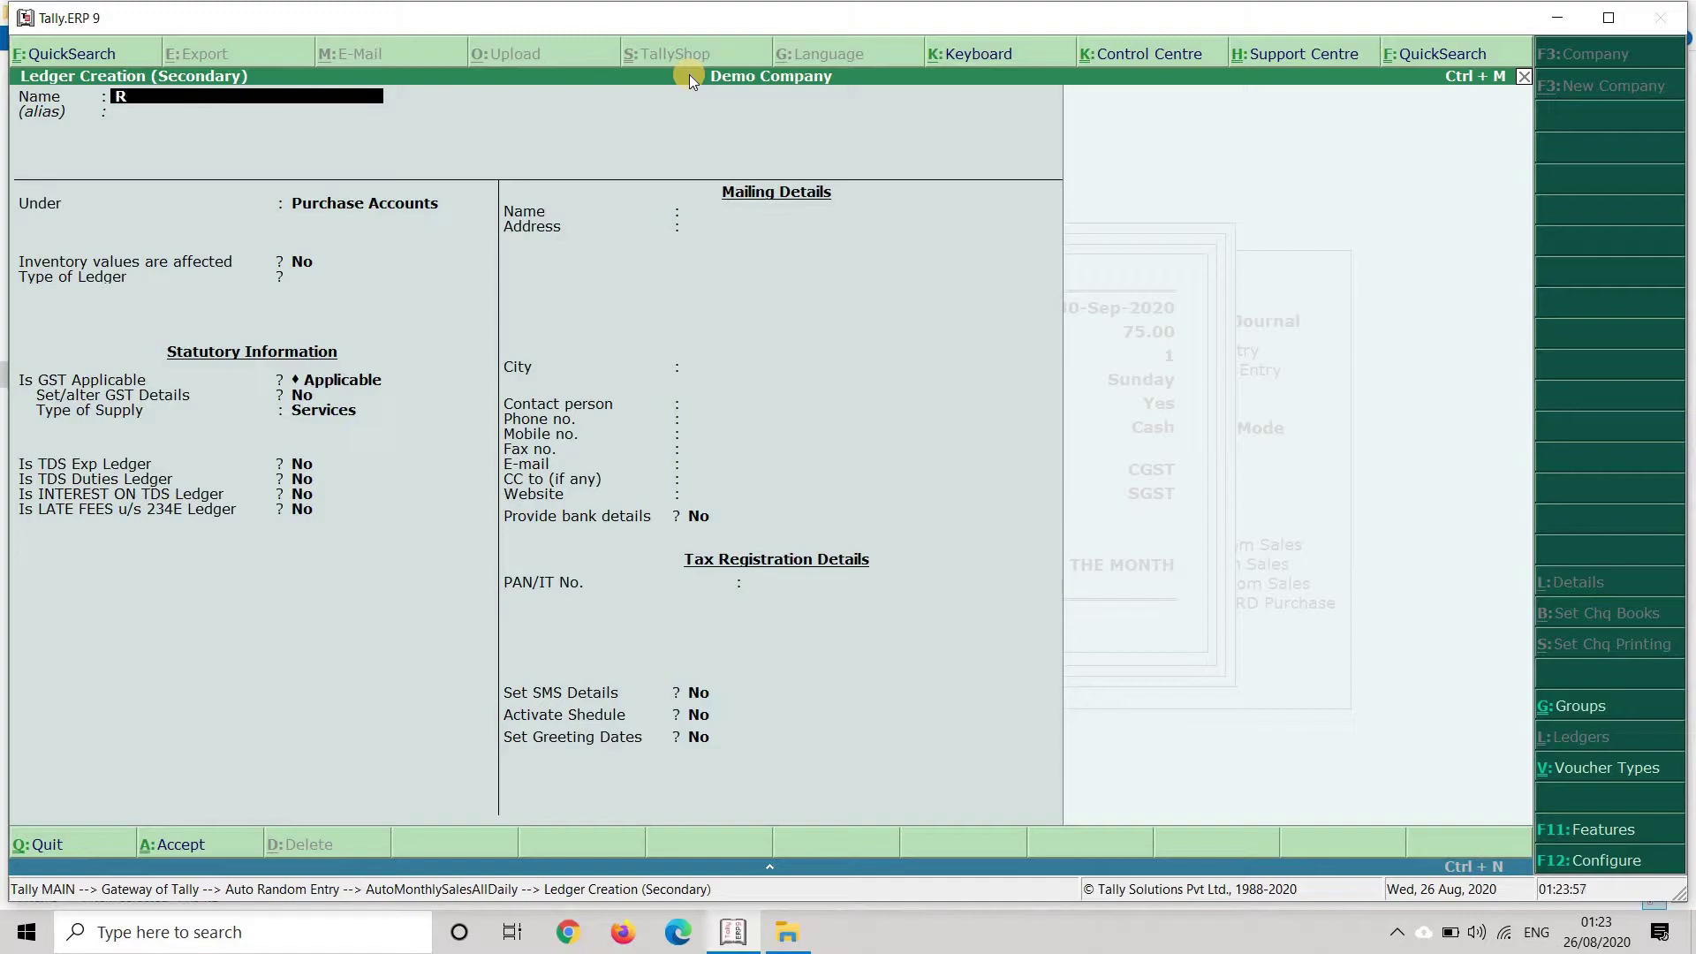
key("Return")
key("Return")
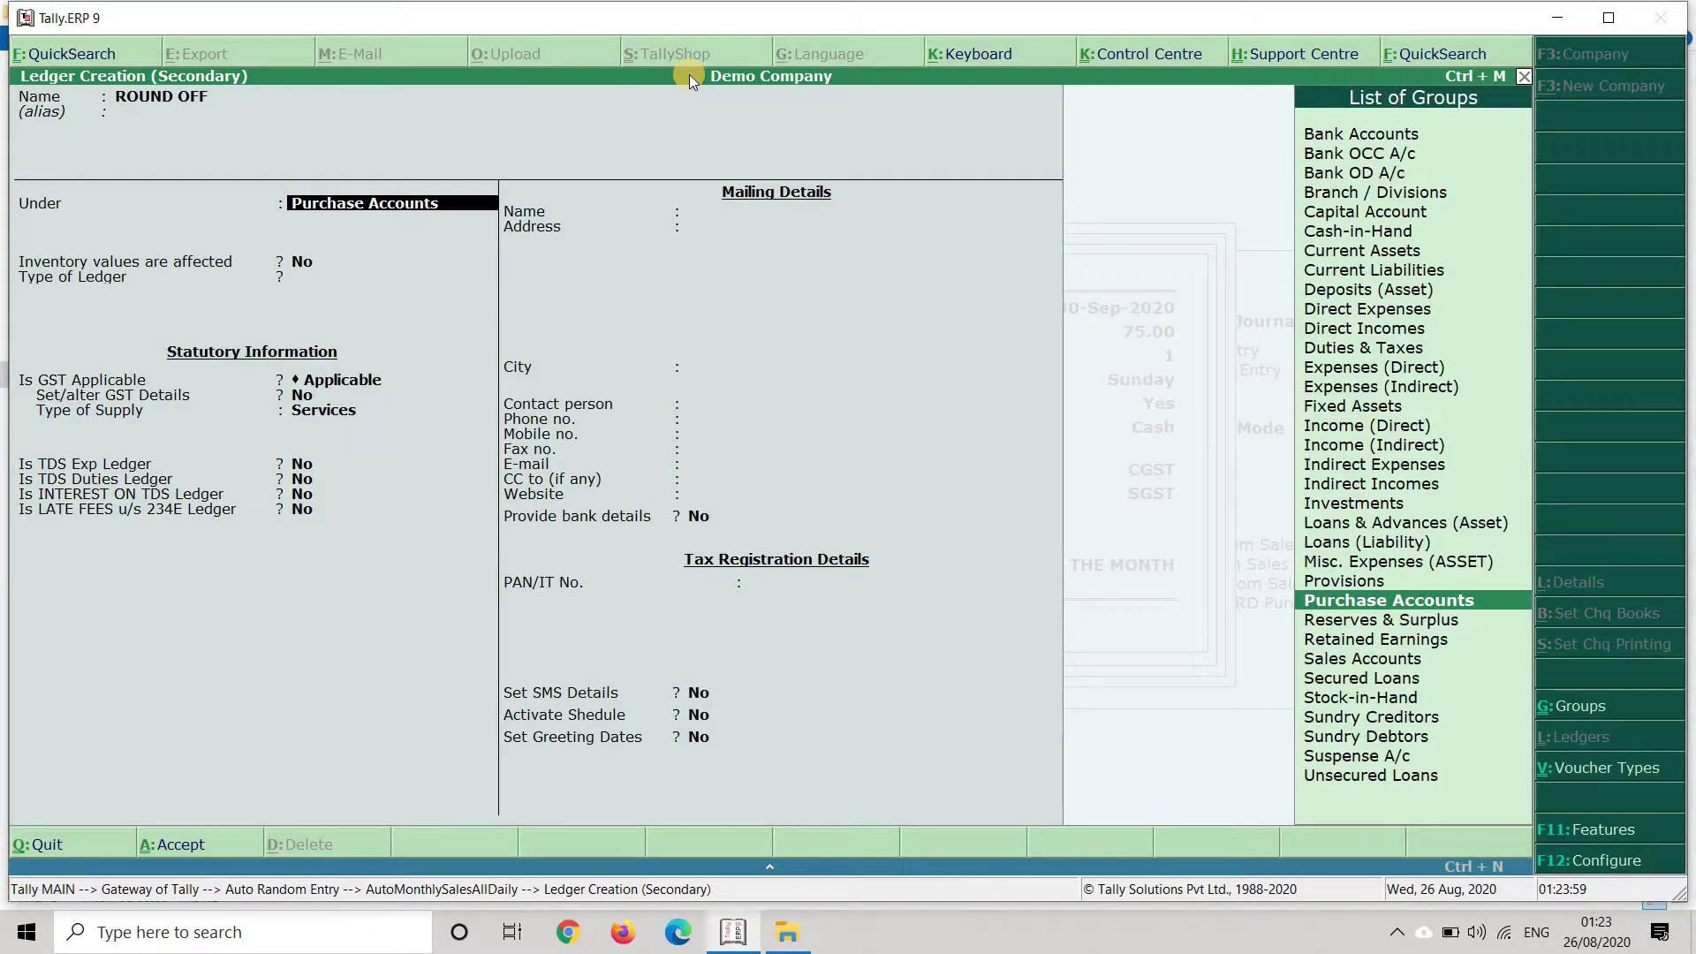
type("INDIRE")
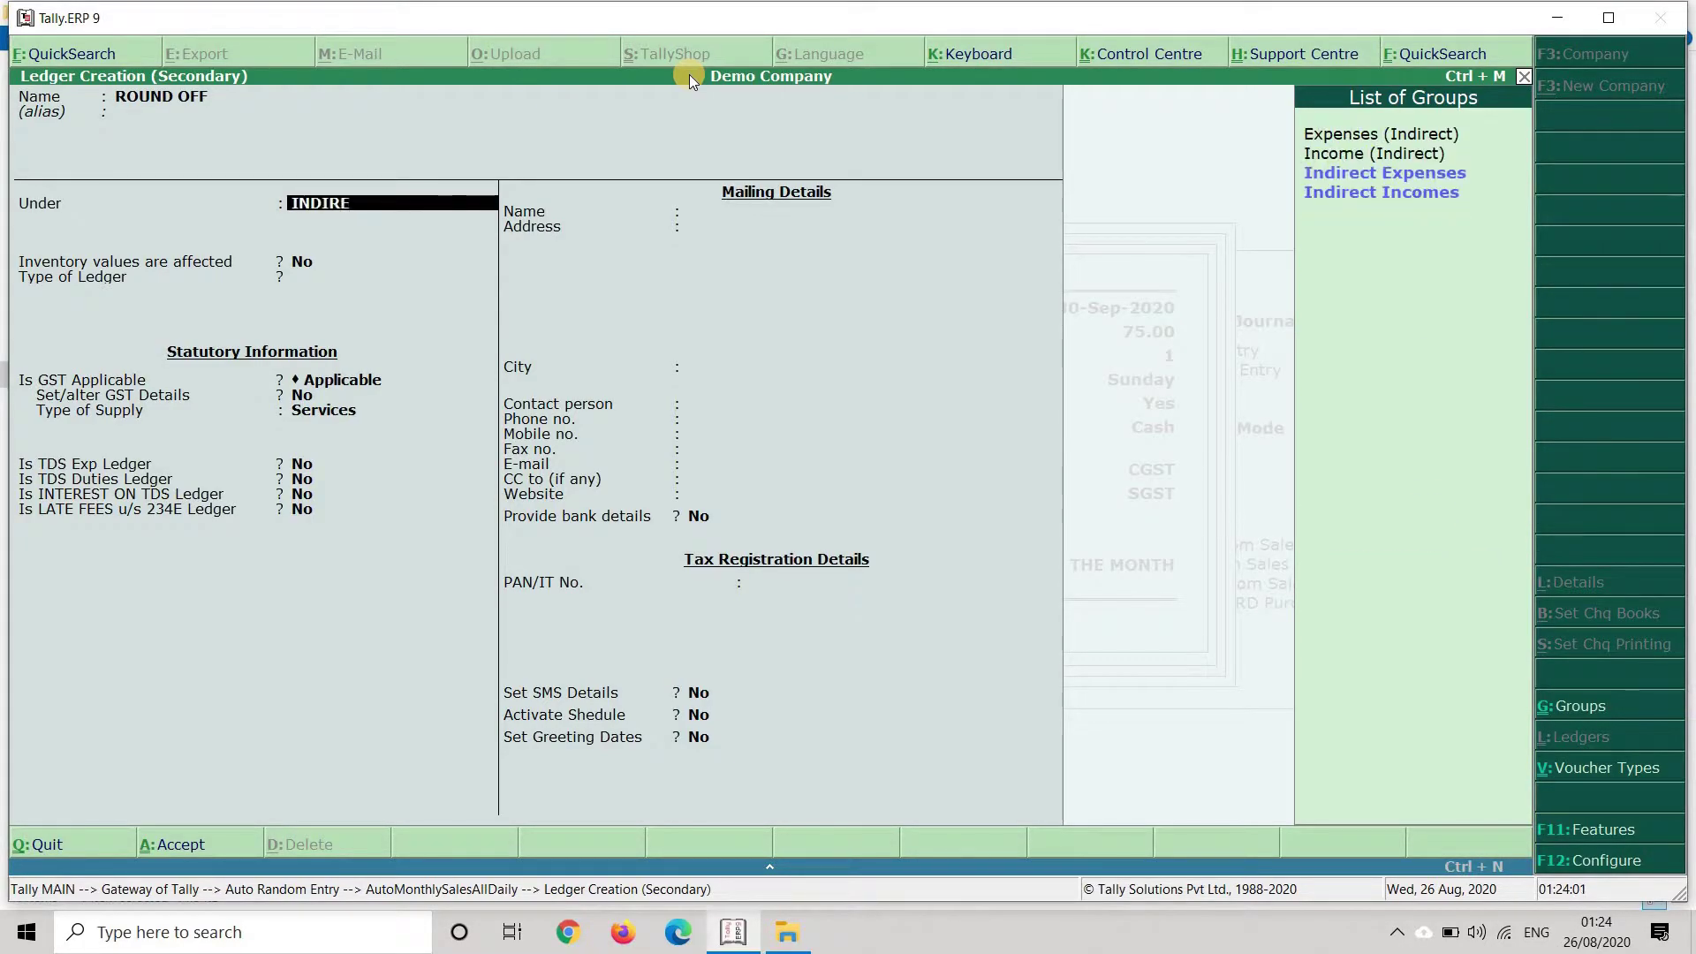
key("Return")
key("ctrl+a")
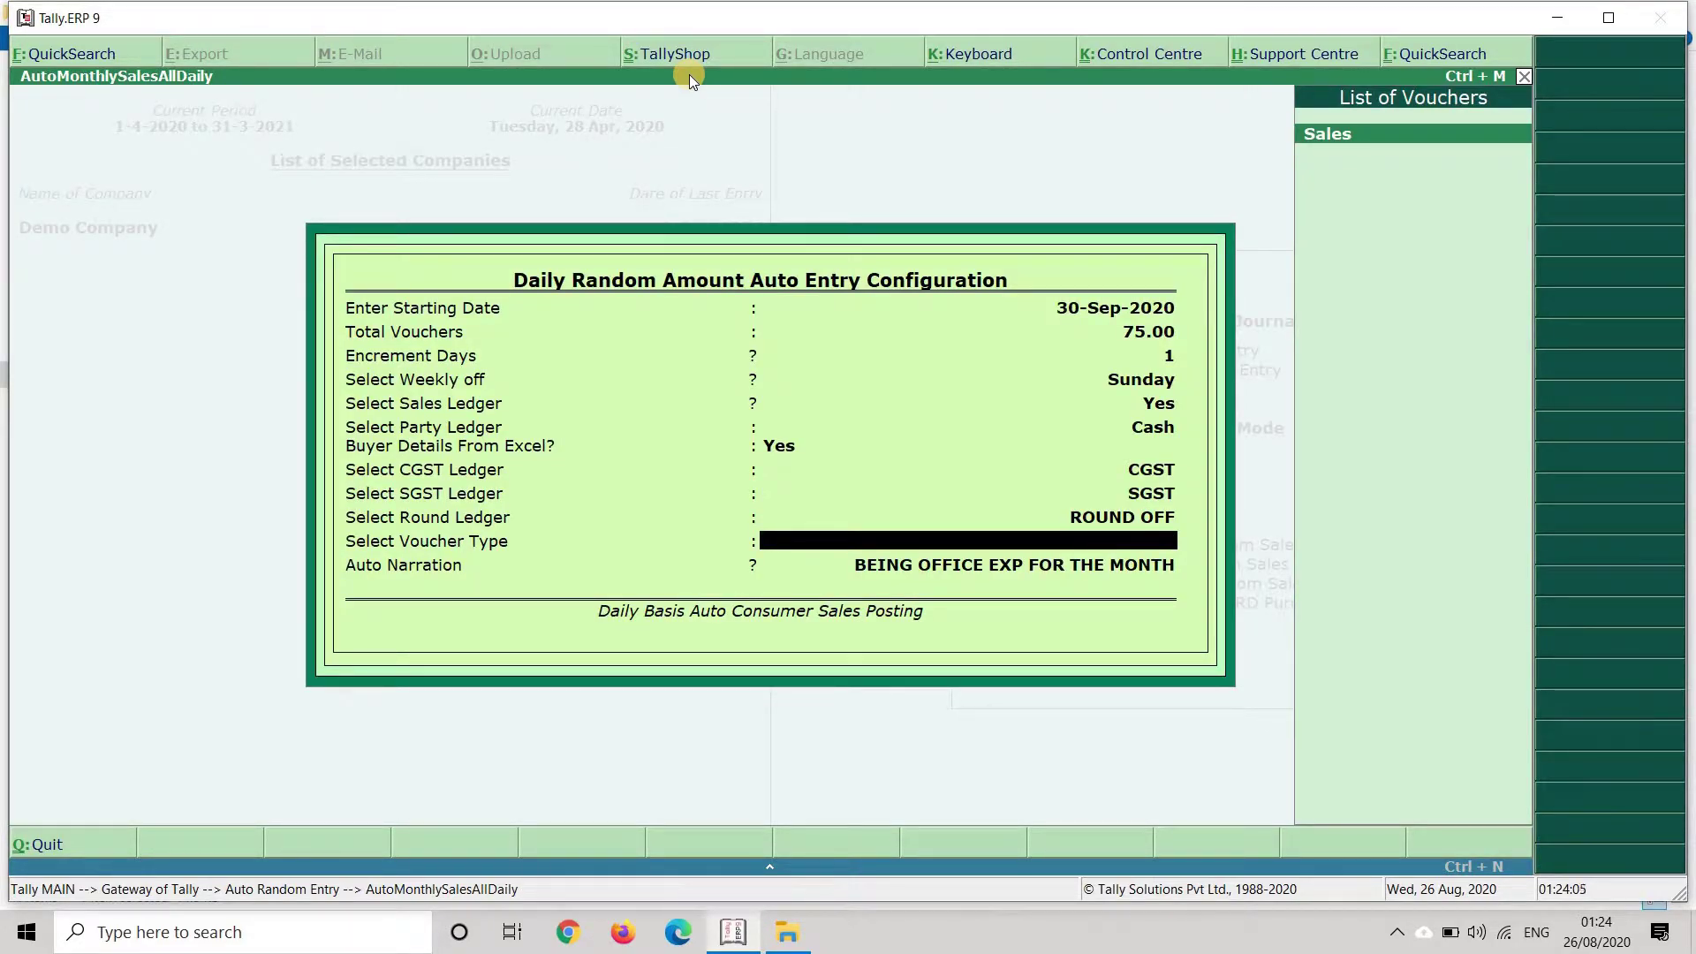
Choose the Sales voucher type, set the auto narration to BEING SALES FOT THE DAY, and post the vouchers.
key("Return")
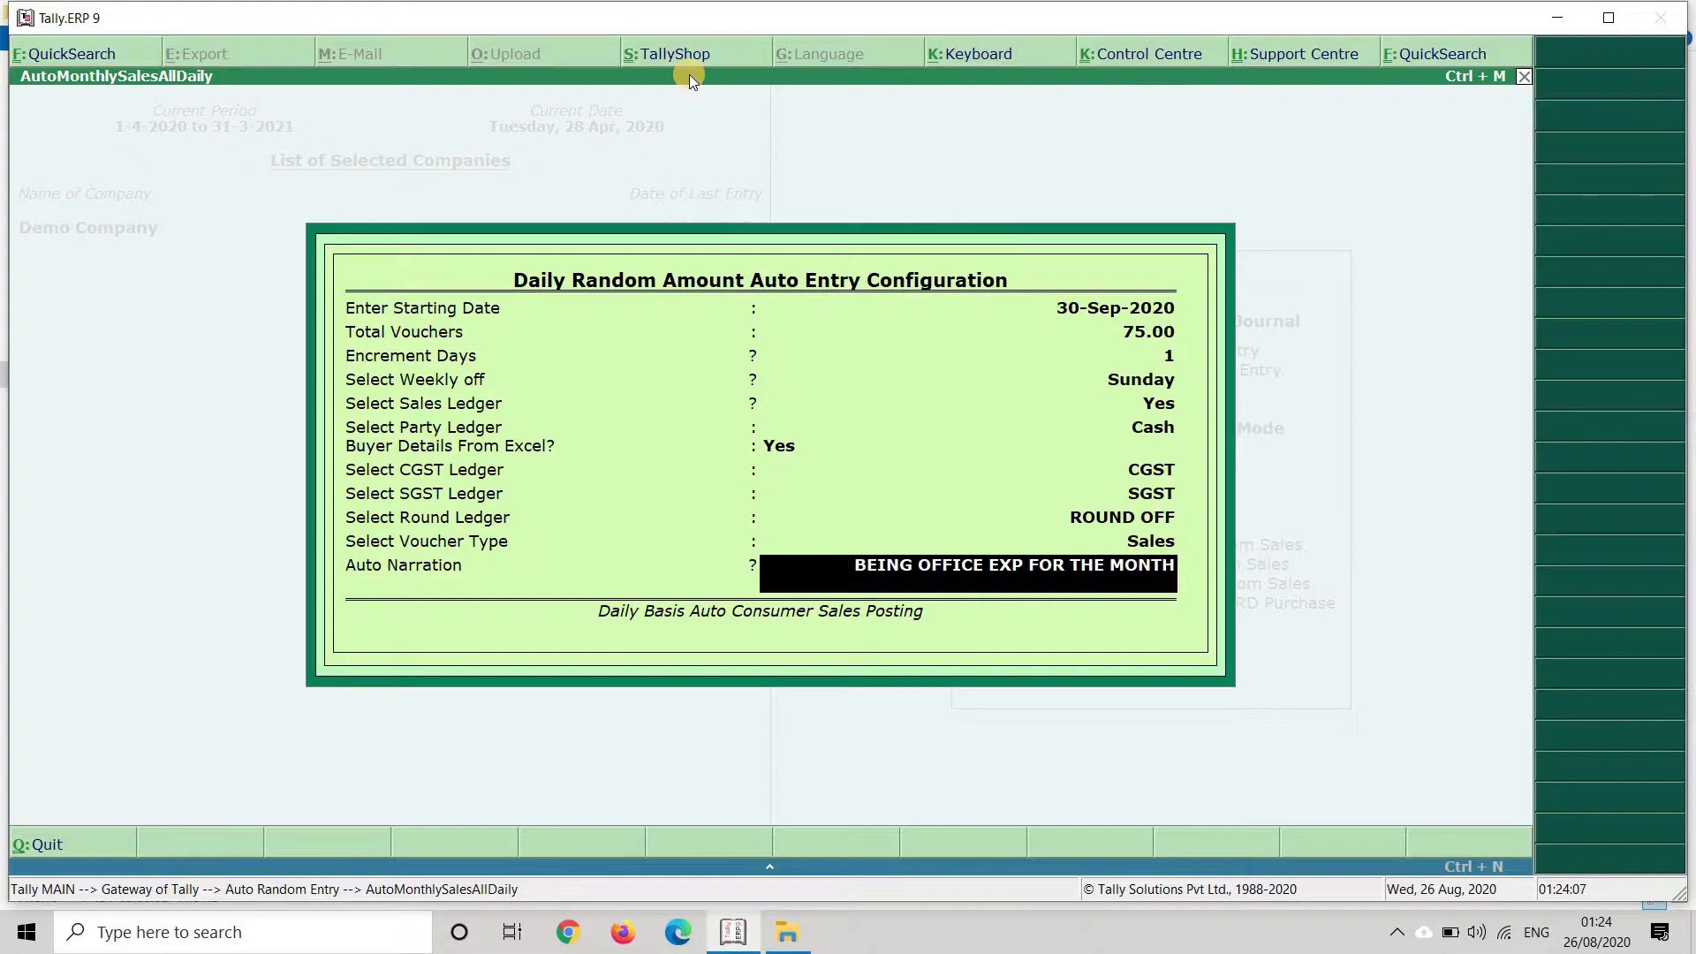
type("BEING SALES FOTH")
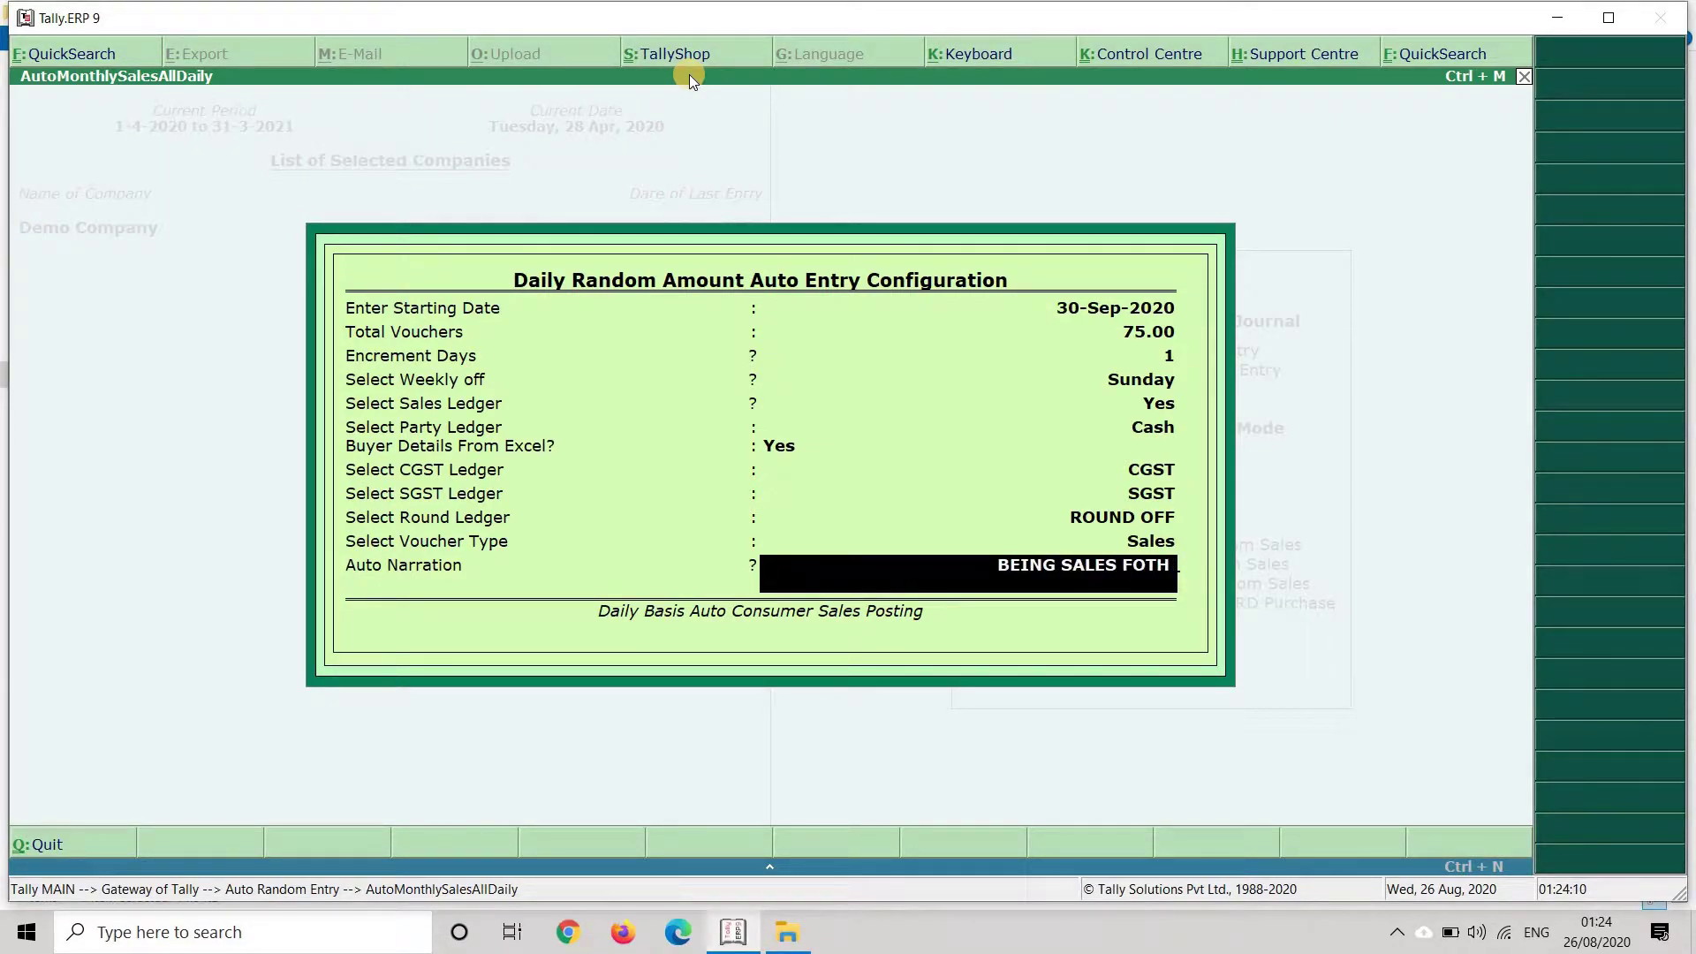
key("BackSpace")
type("THE DAY")
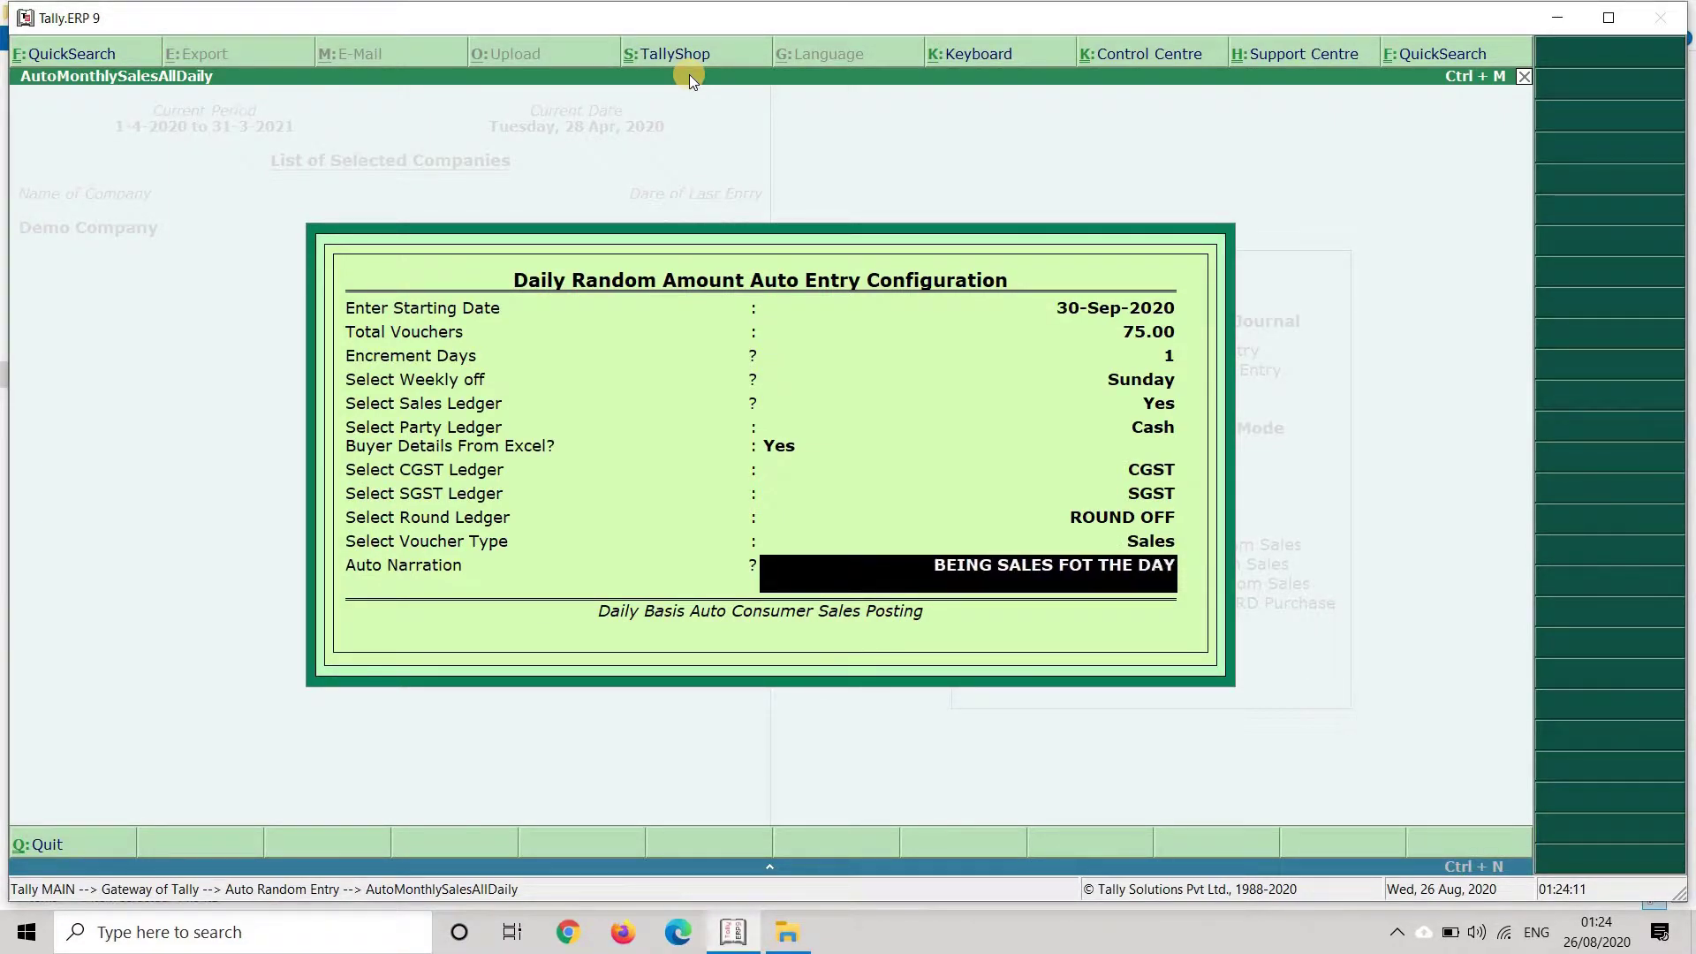
key("Return")
key("Return")
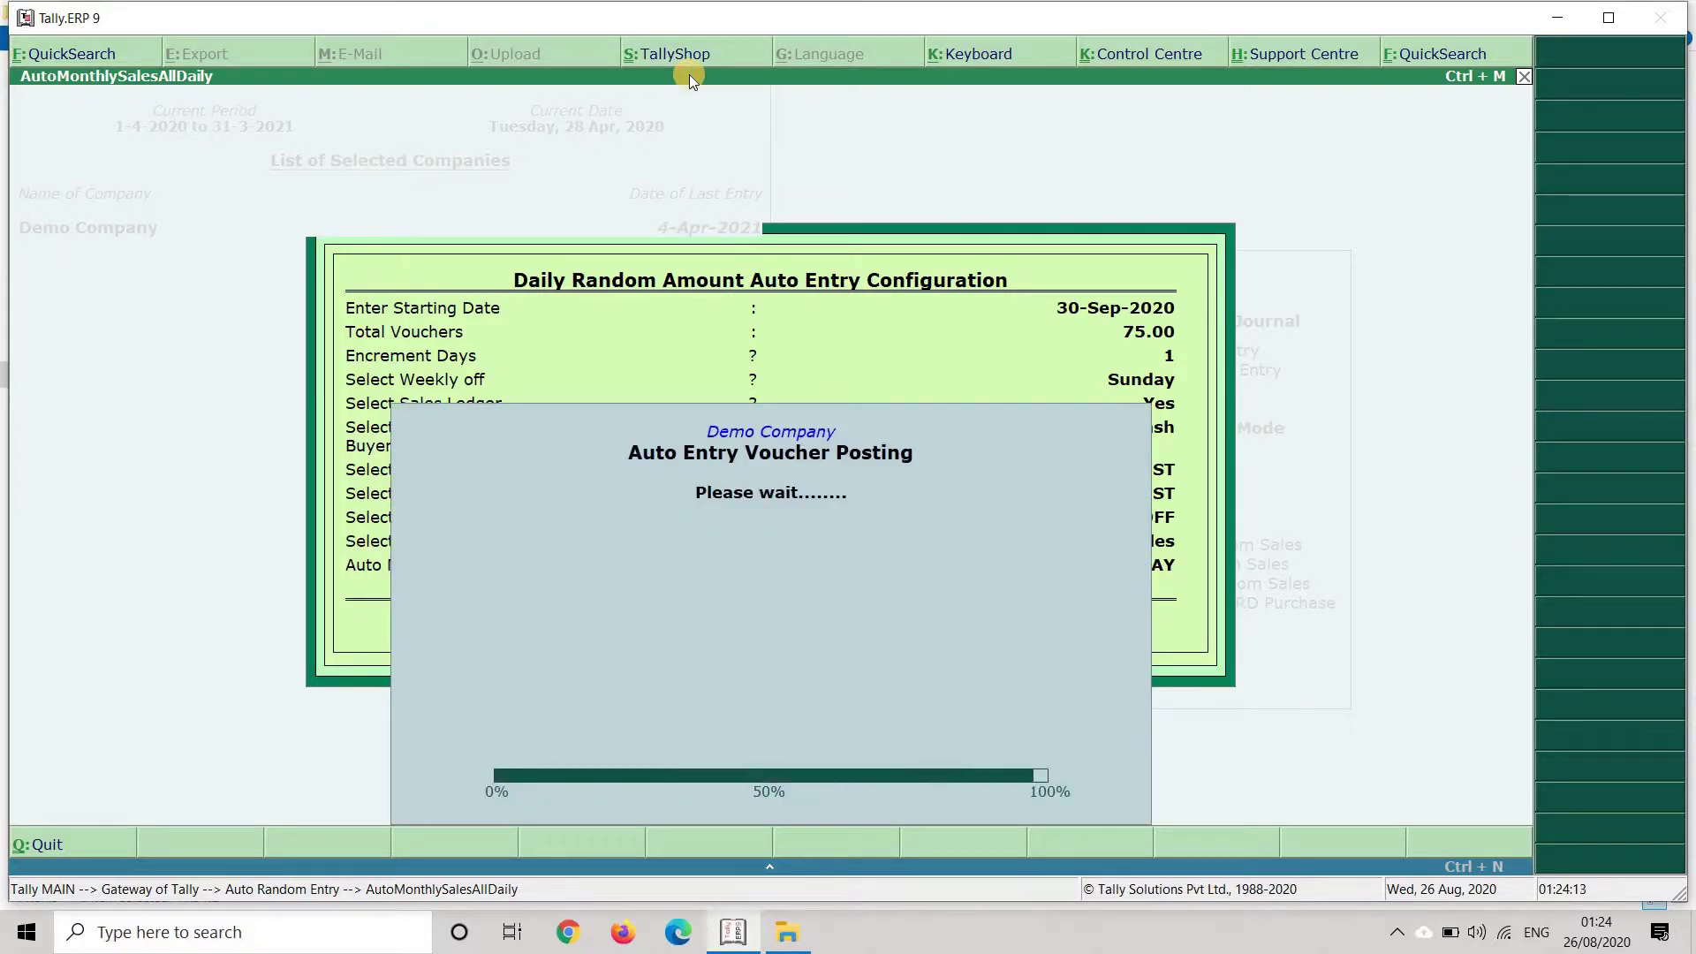
key("Return")
key("Escape")
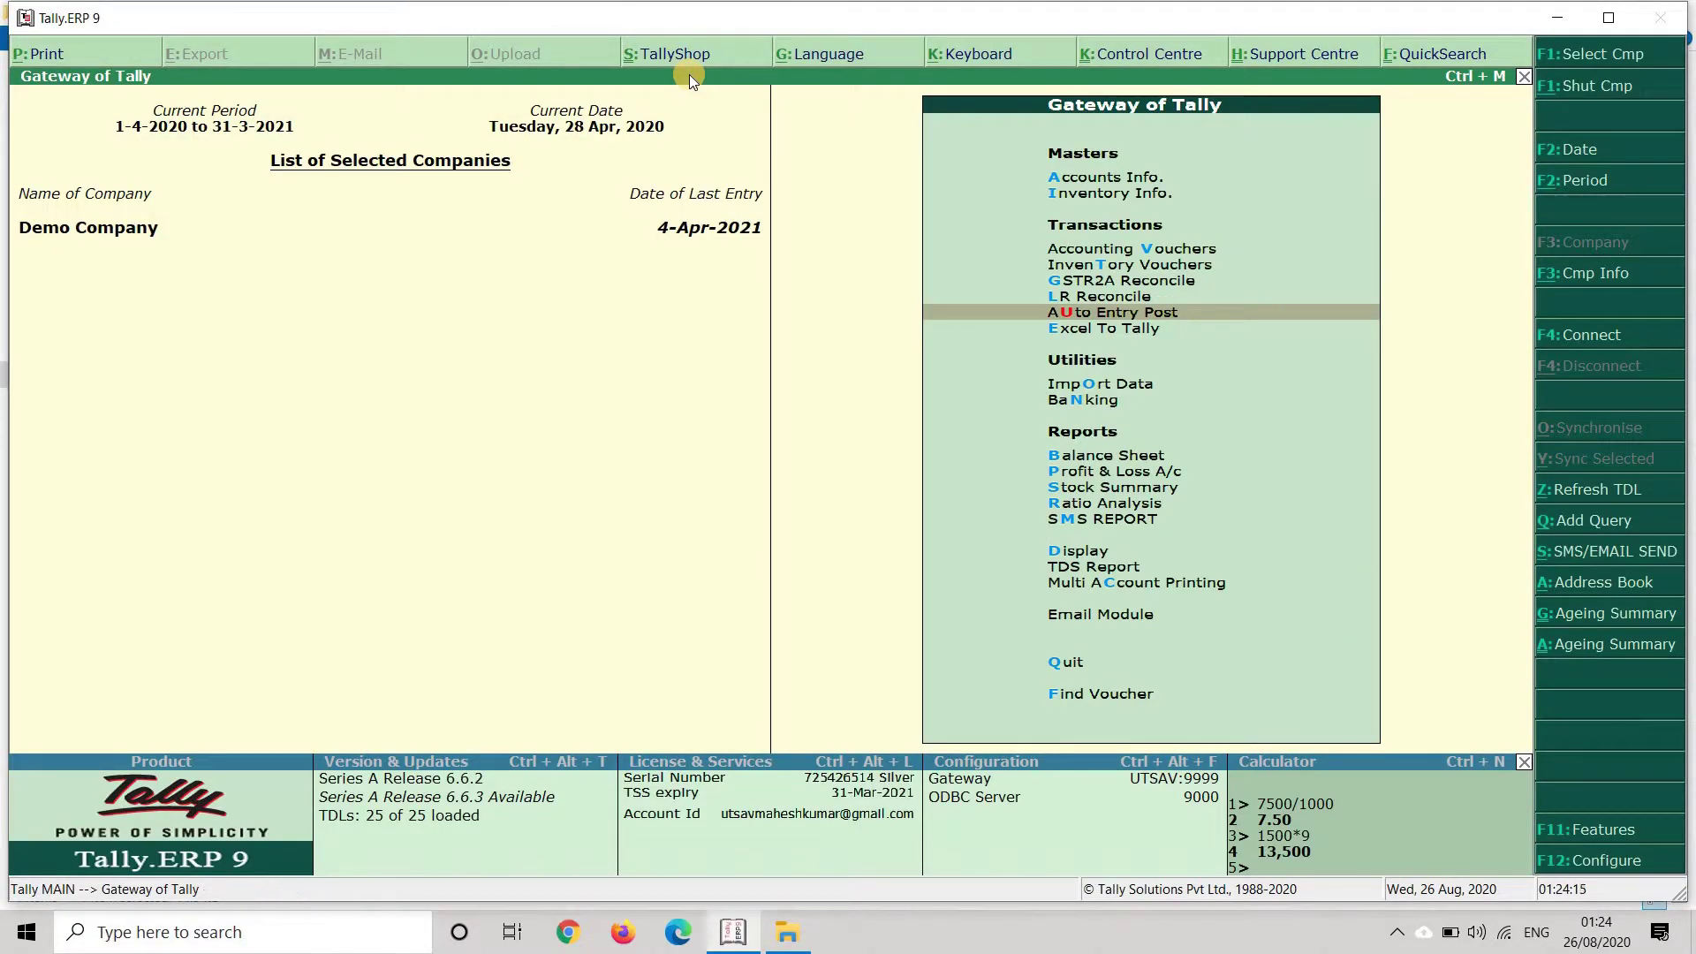
Open the SALE ledger's monthly summary from the Profit & Loss account and go to December.
key("p")
key("Right")
key("Down")
key("Return")
key("Up")
key("Up")
key("Up")
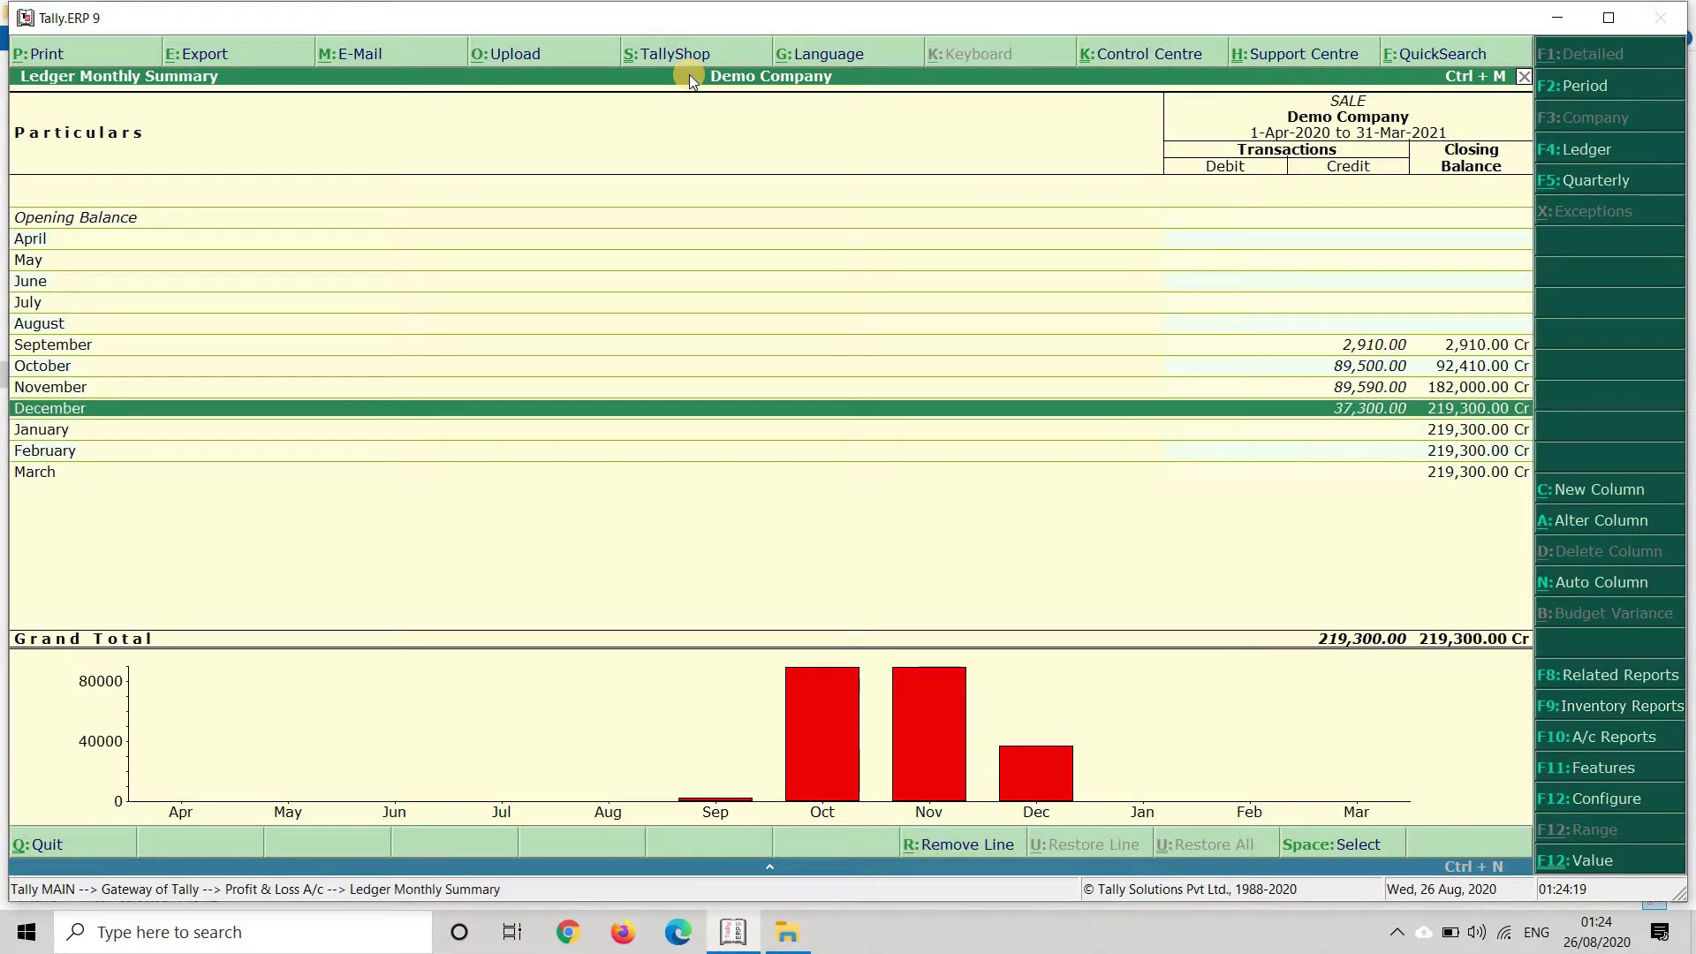
Open the SALE ledger's December vouchers and display the sales voucher dated 12-12-2020.
key("Return")
key("Down")
key("Down")
key("Down")
key("Down")
key("Down")
key("Down")
key("Down")
key("Down")
key("Down")
key("Down")
key("Down")
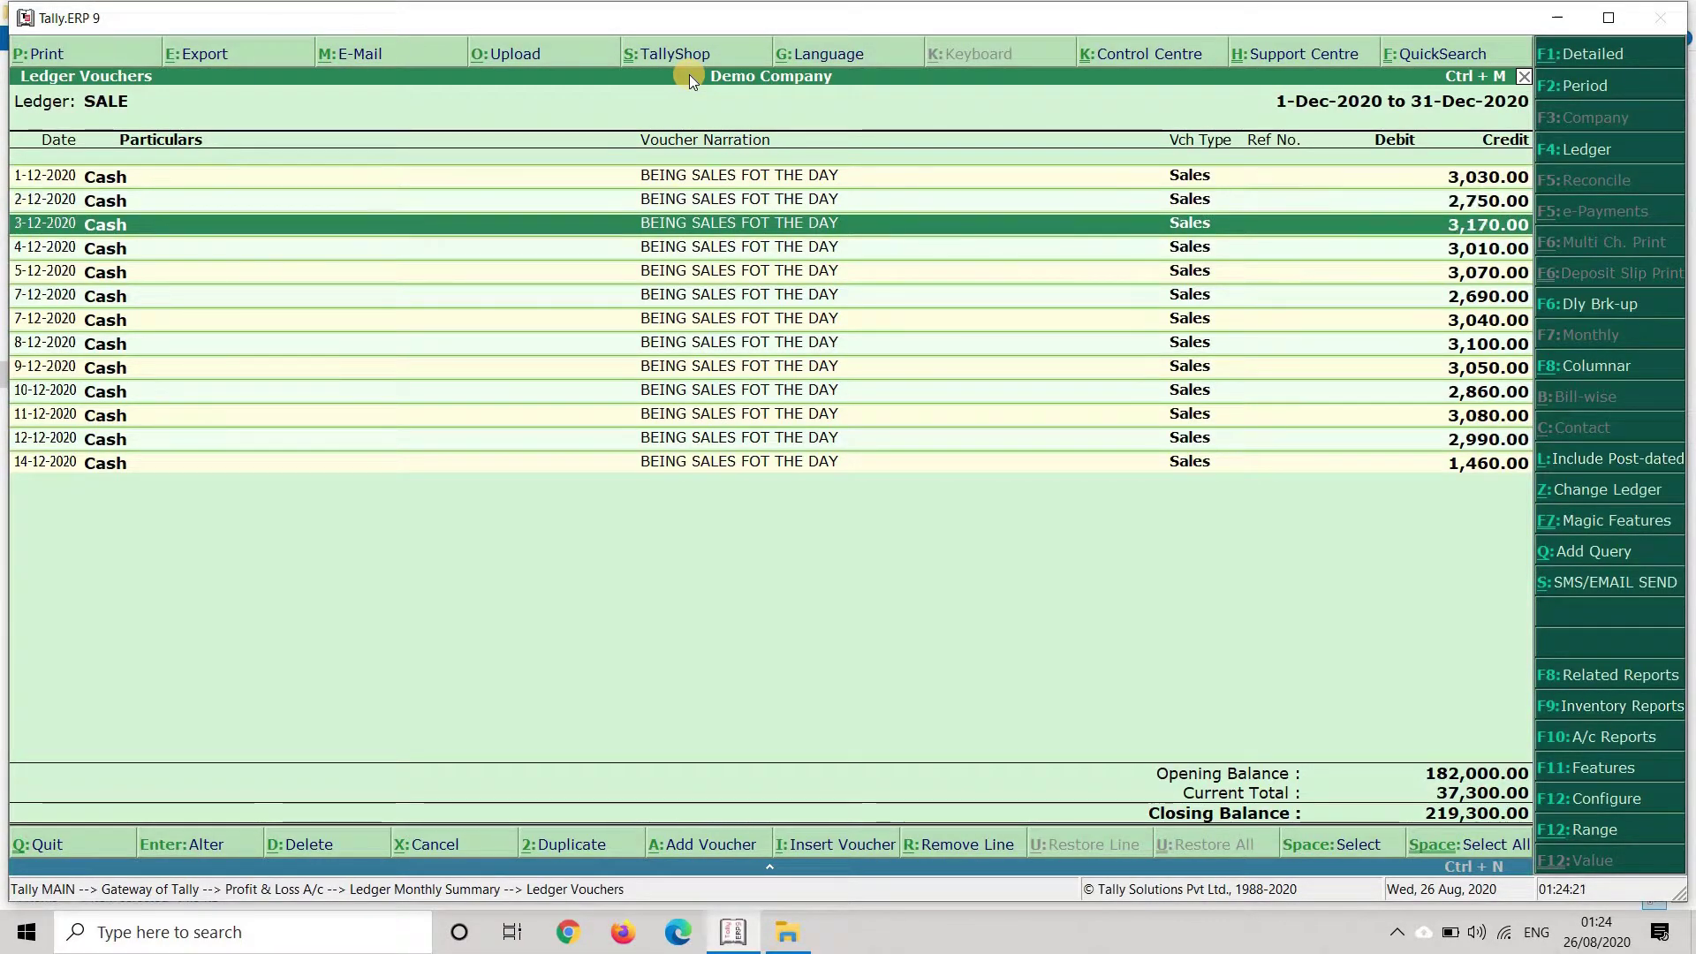
key("Return")
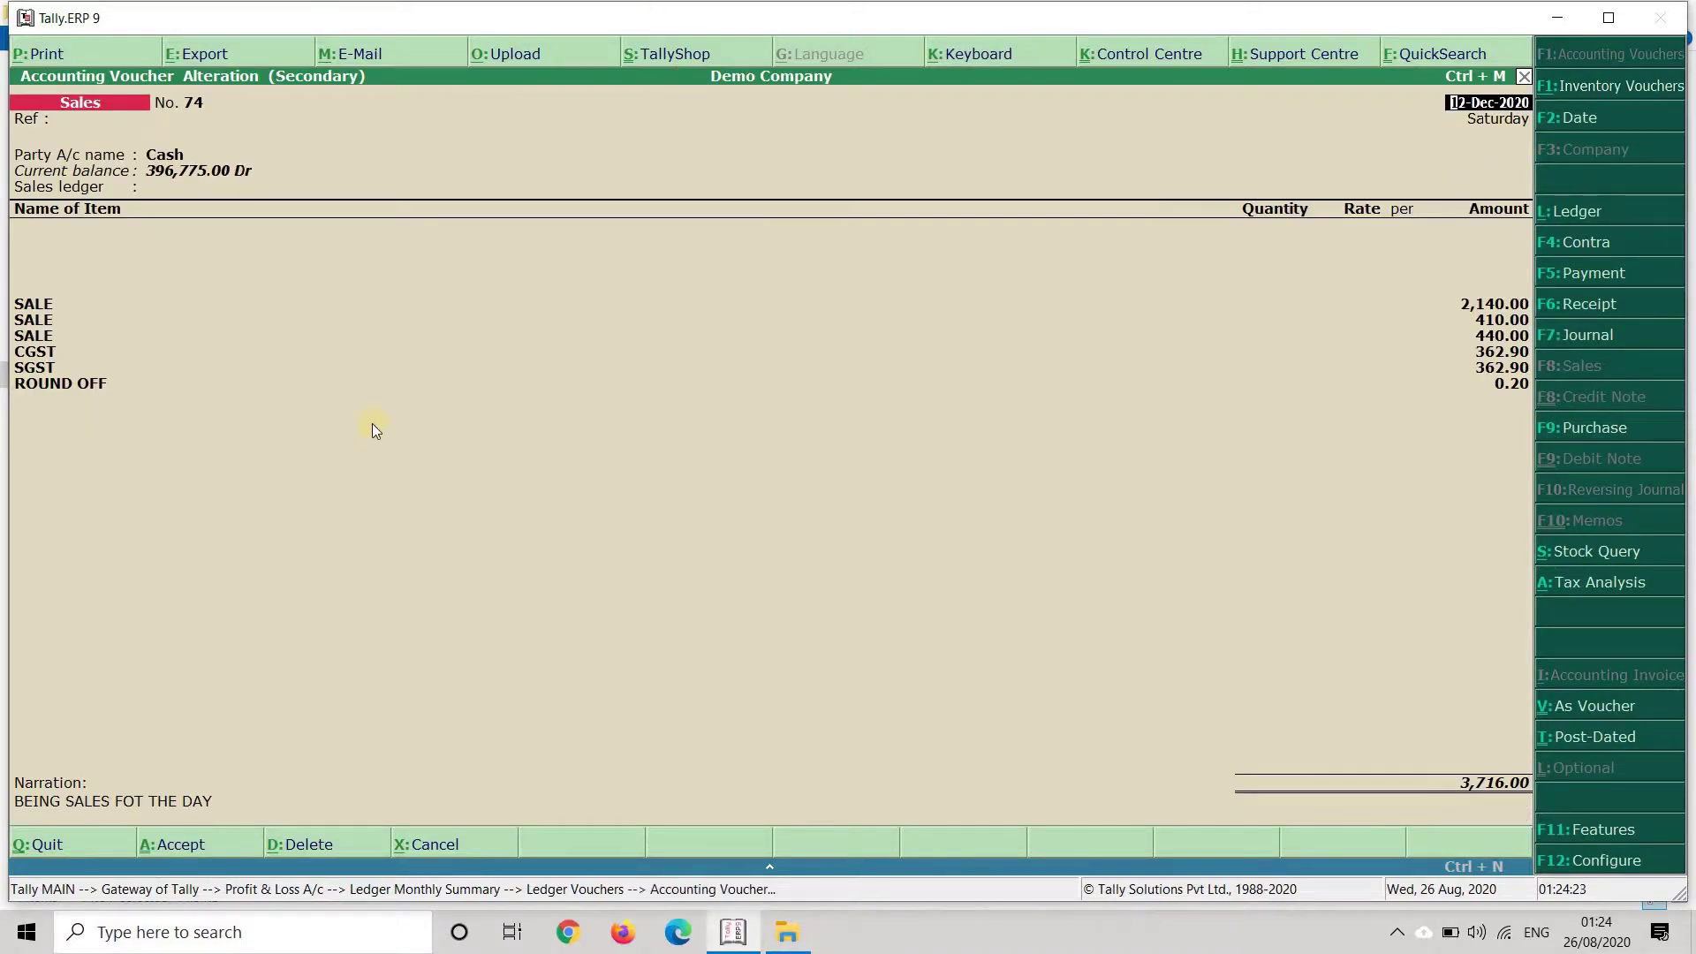
Examine the voucher's SALE lines, their GST tax classification details, and the CGST and SGST lines.
left_click(31, 305)
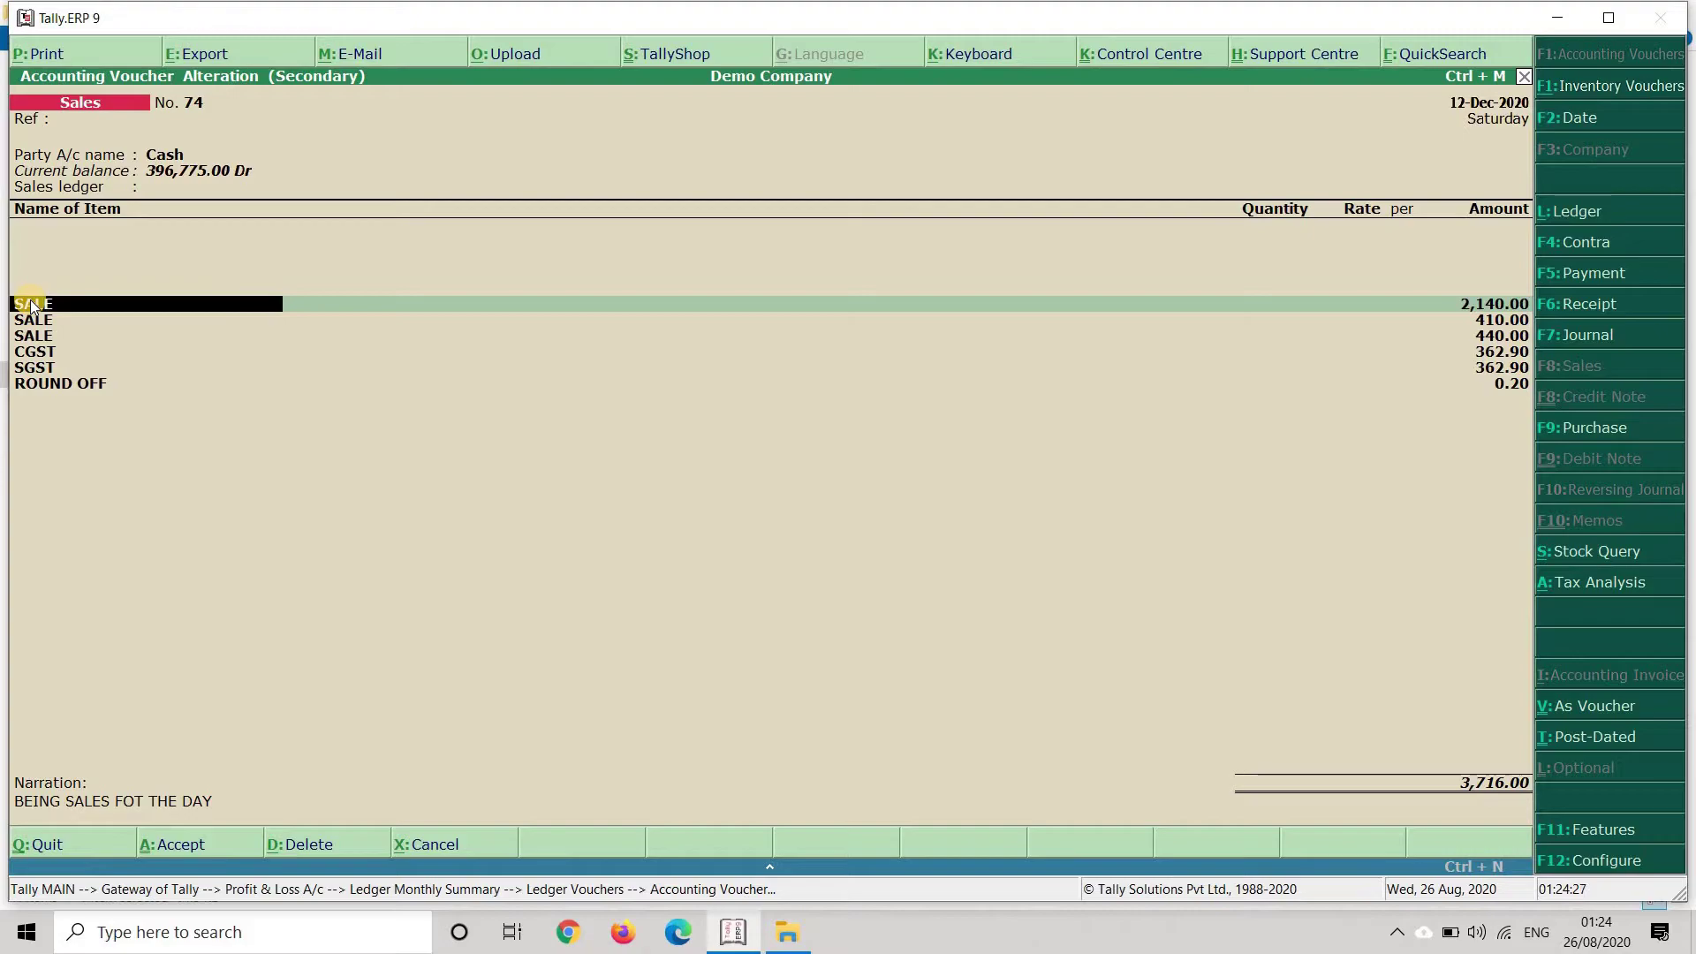
key("Return")
key("Return")
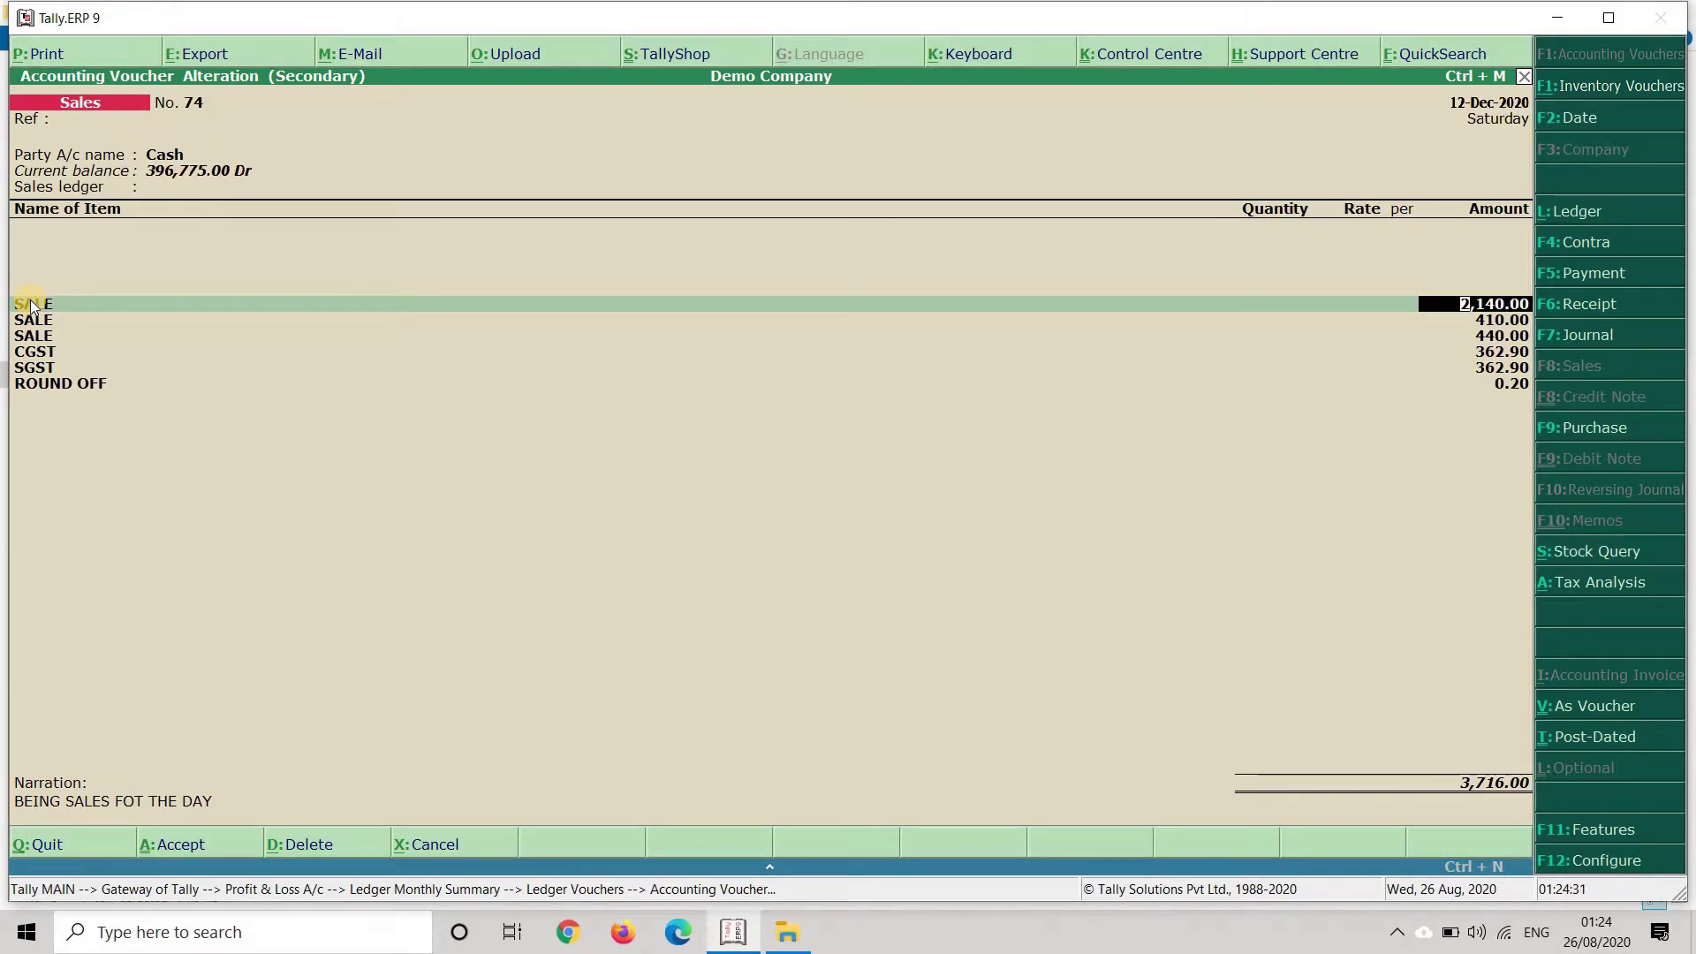
key("Return")
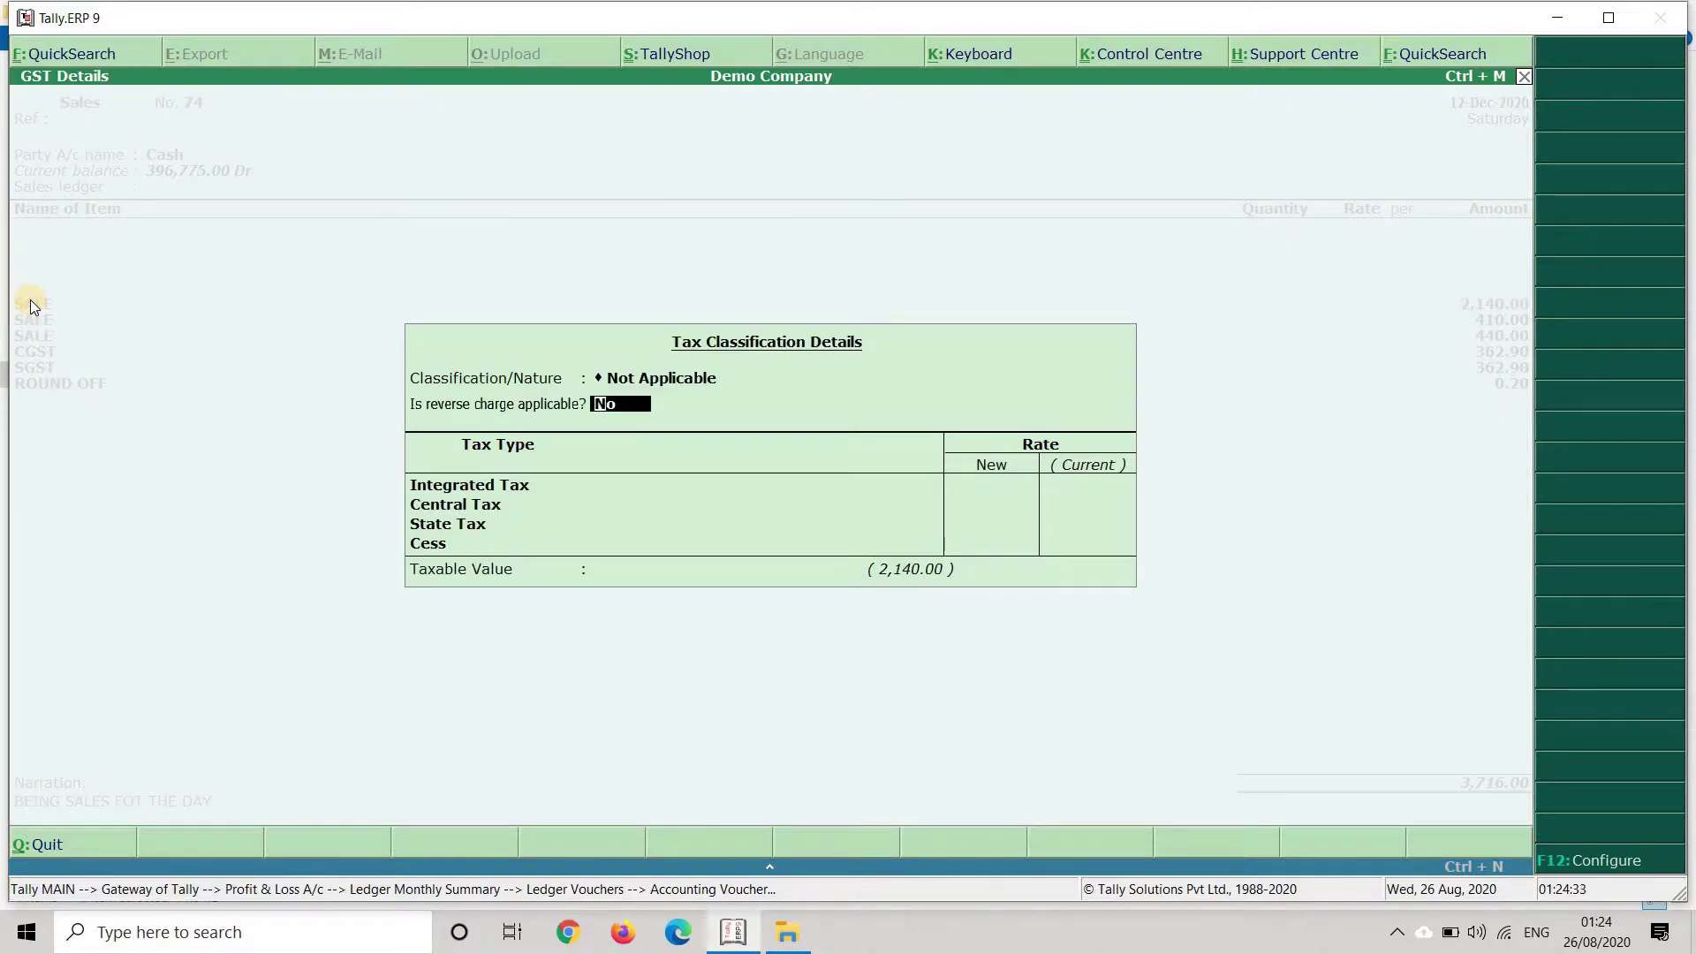
key("Return")
key("Return")
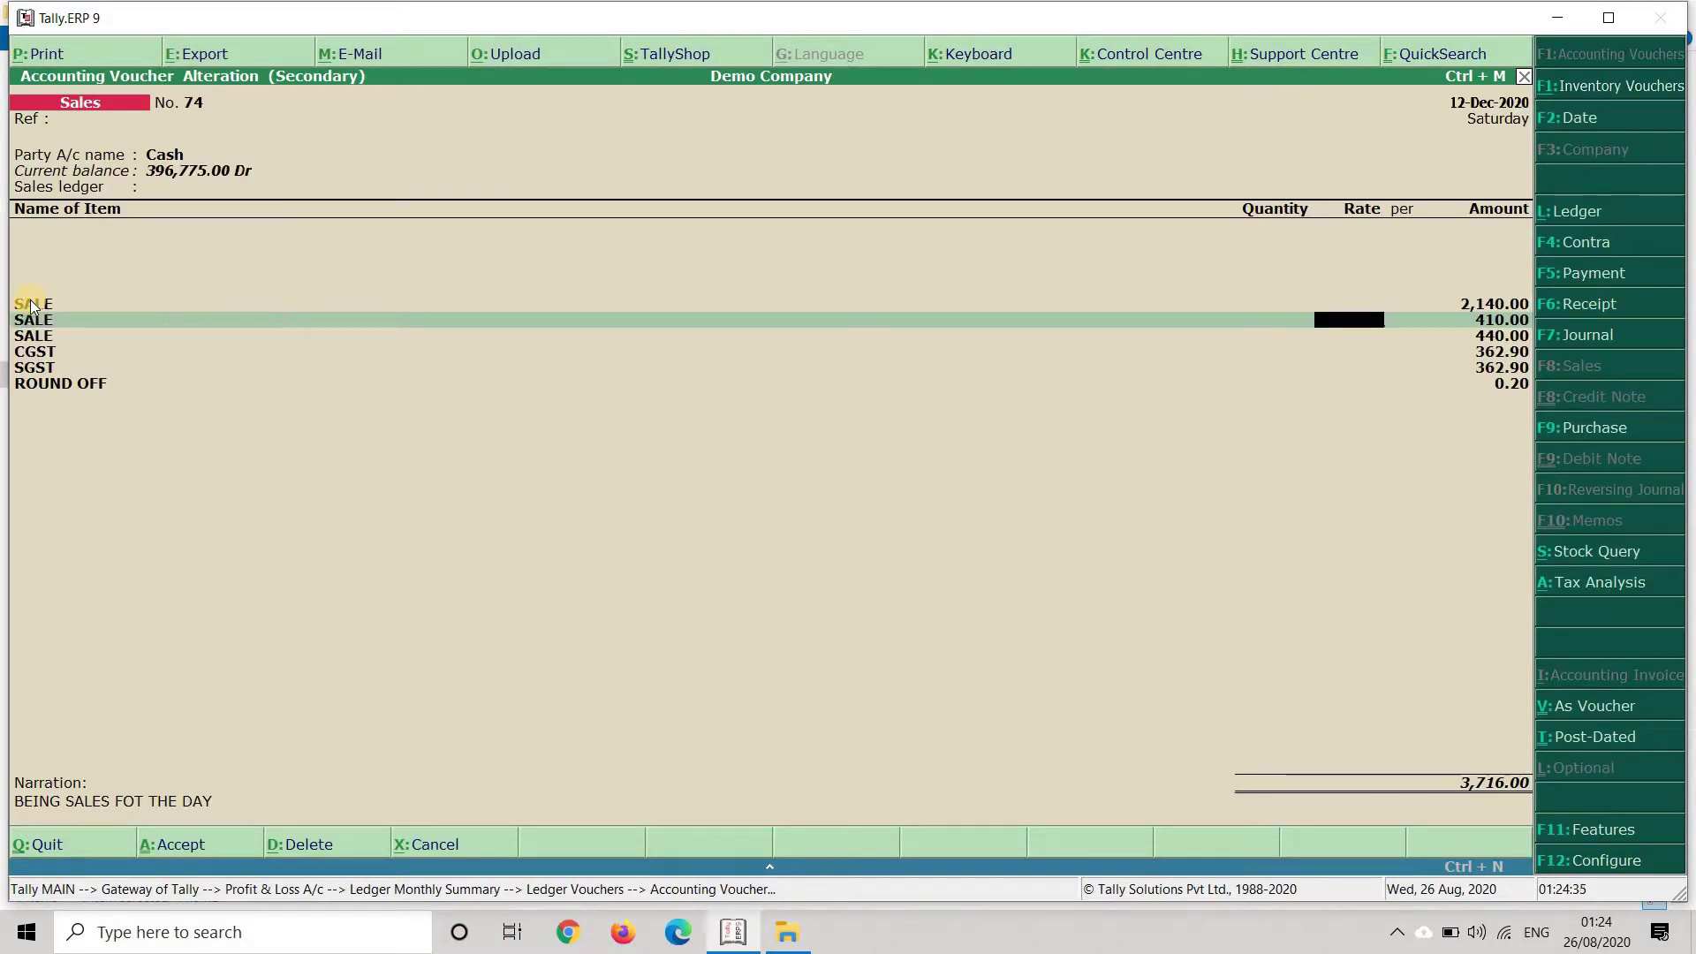
key("Return")
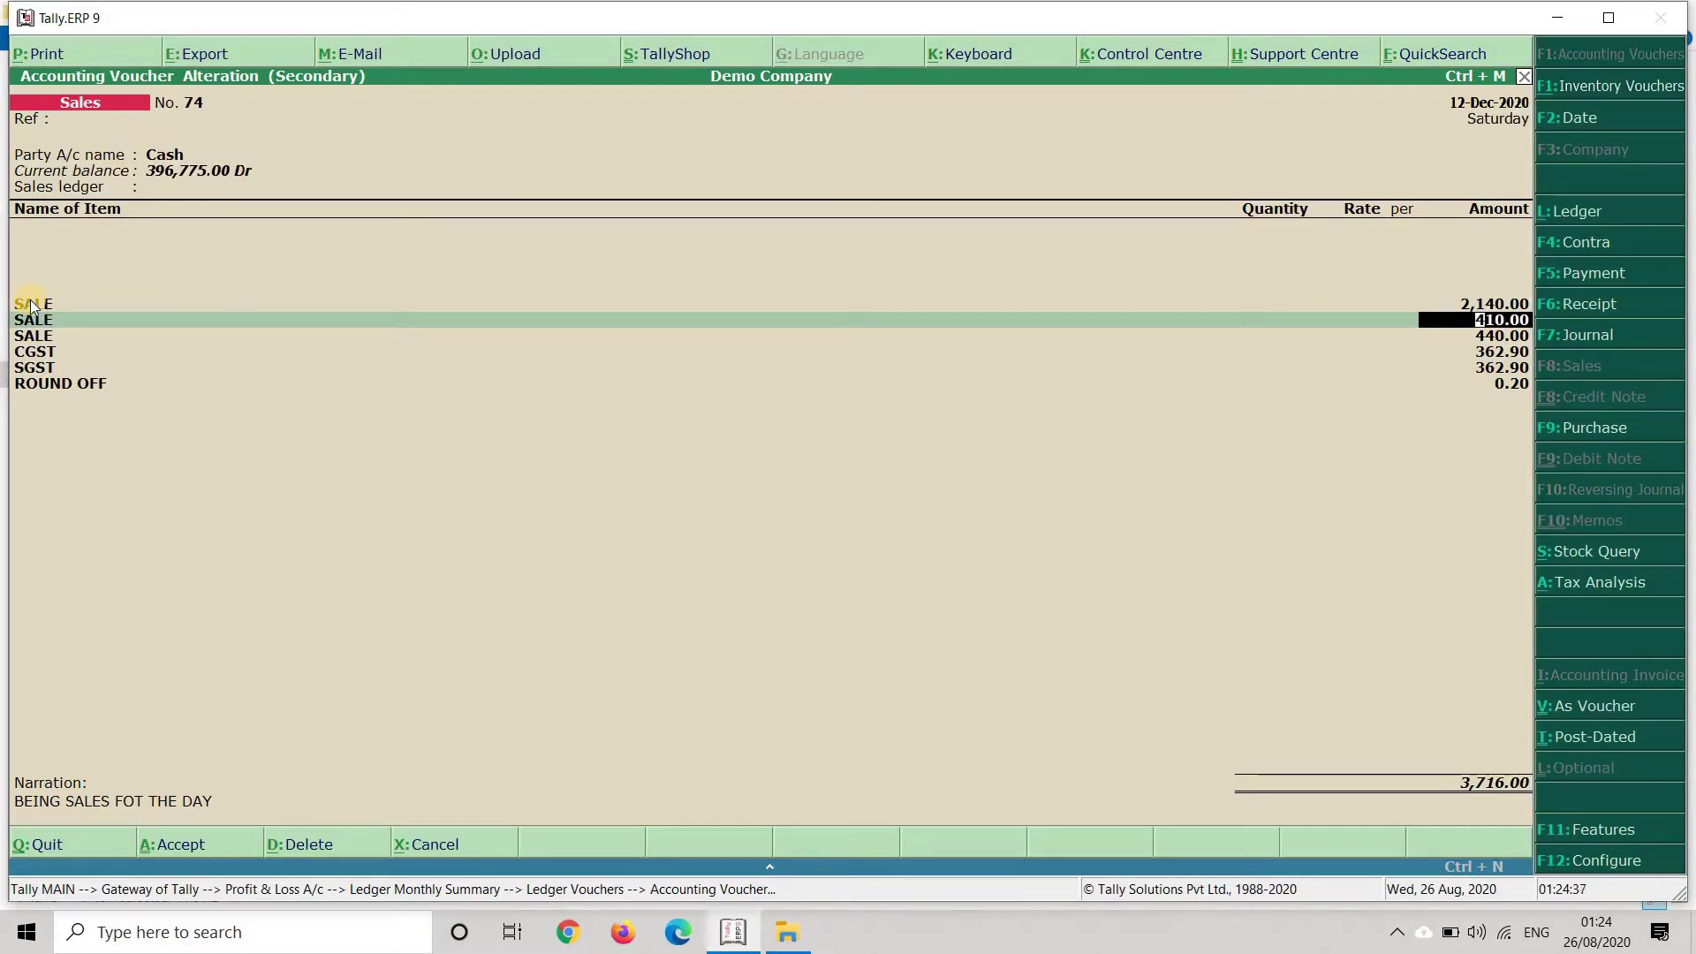
key("Return")
key("Return")
key("Return")
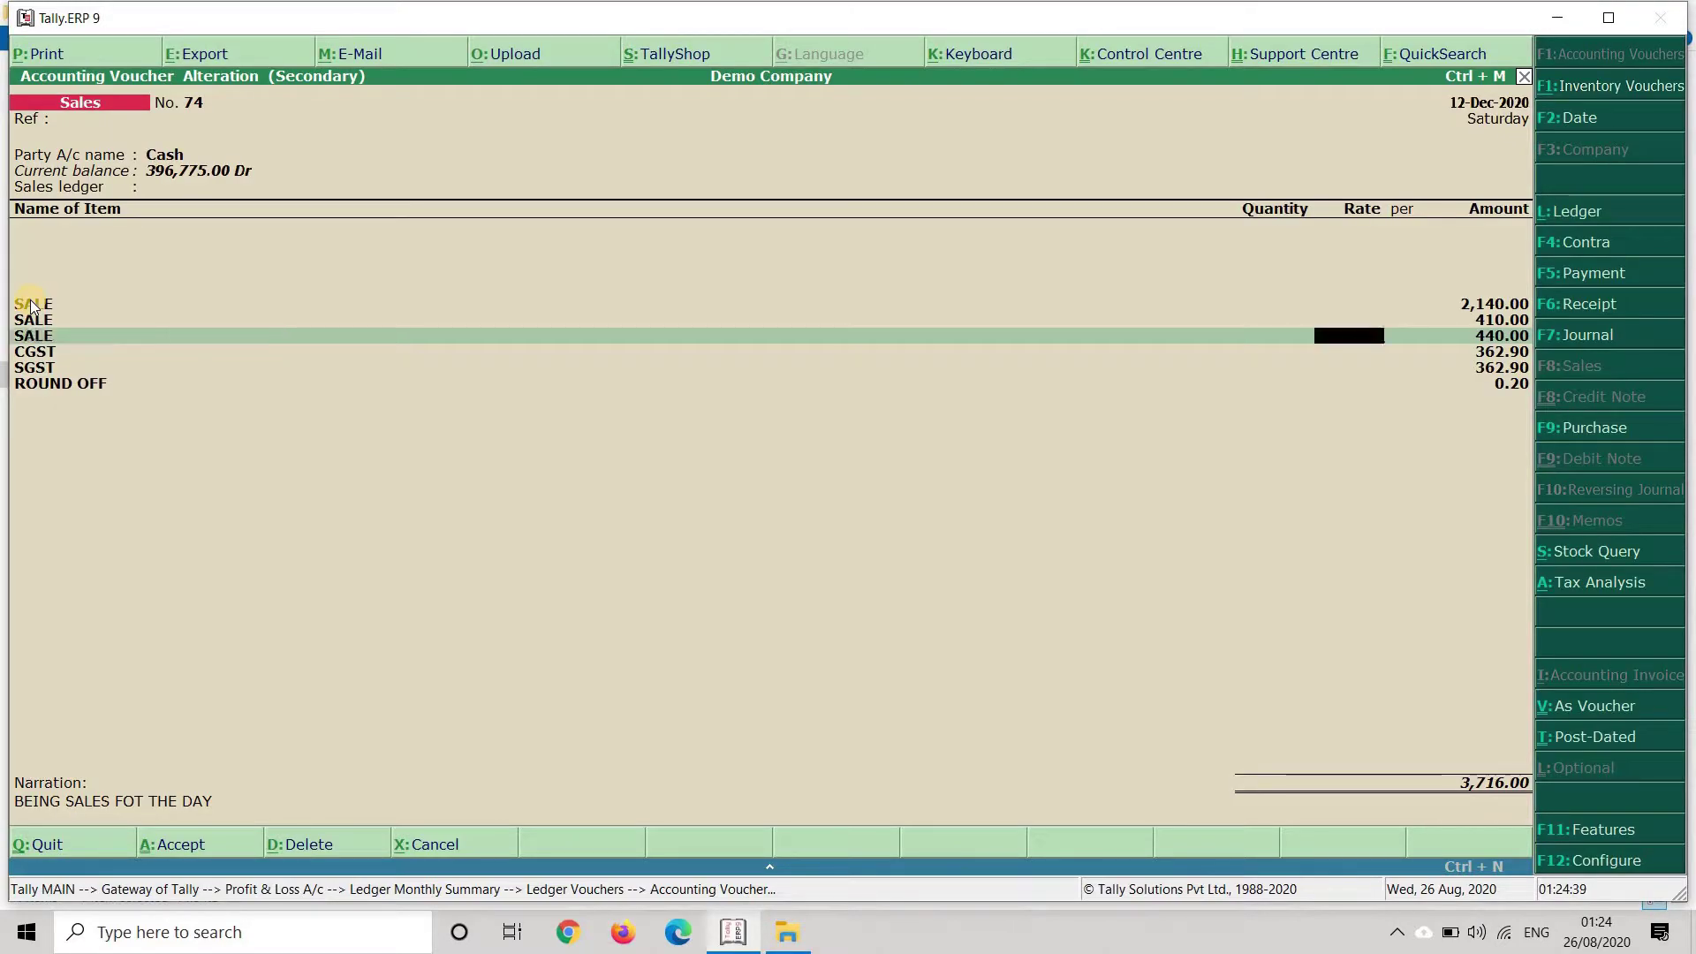
key("Return")
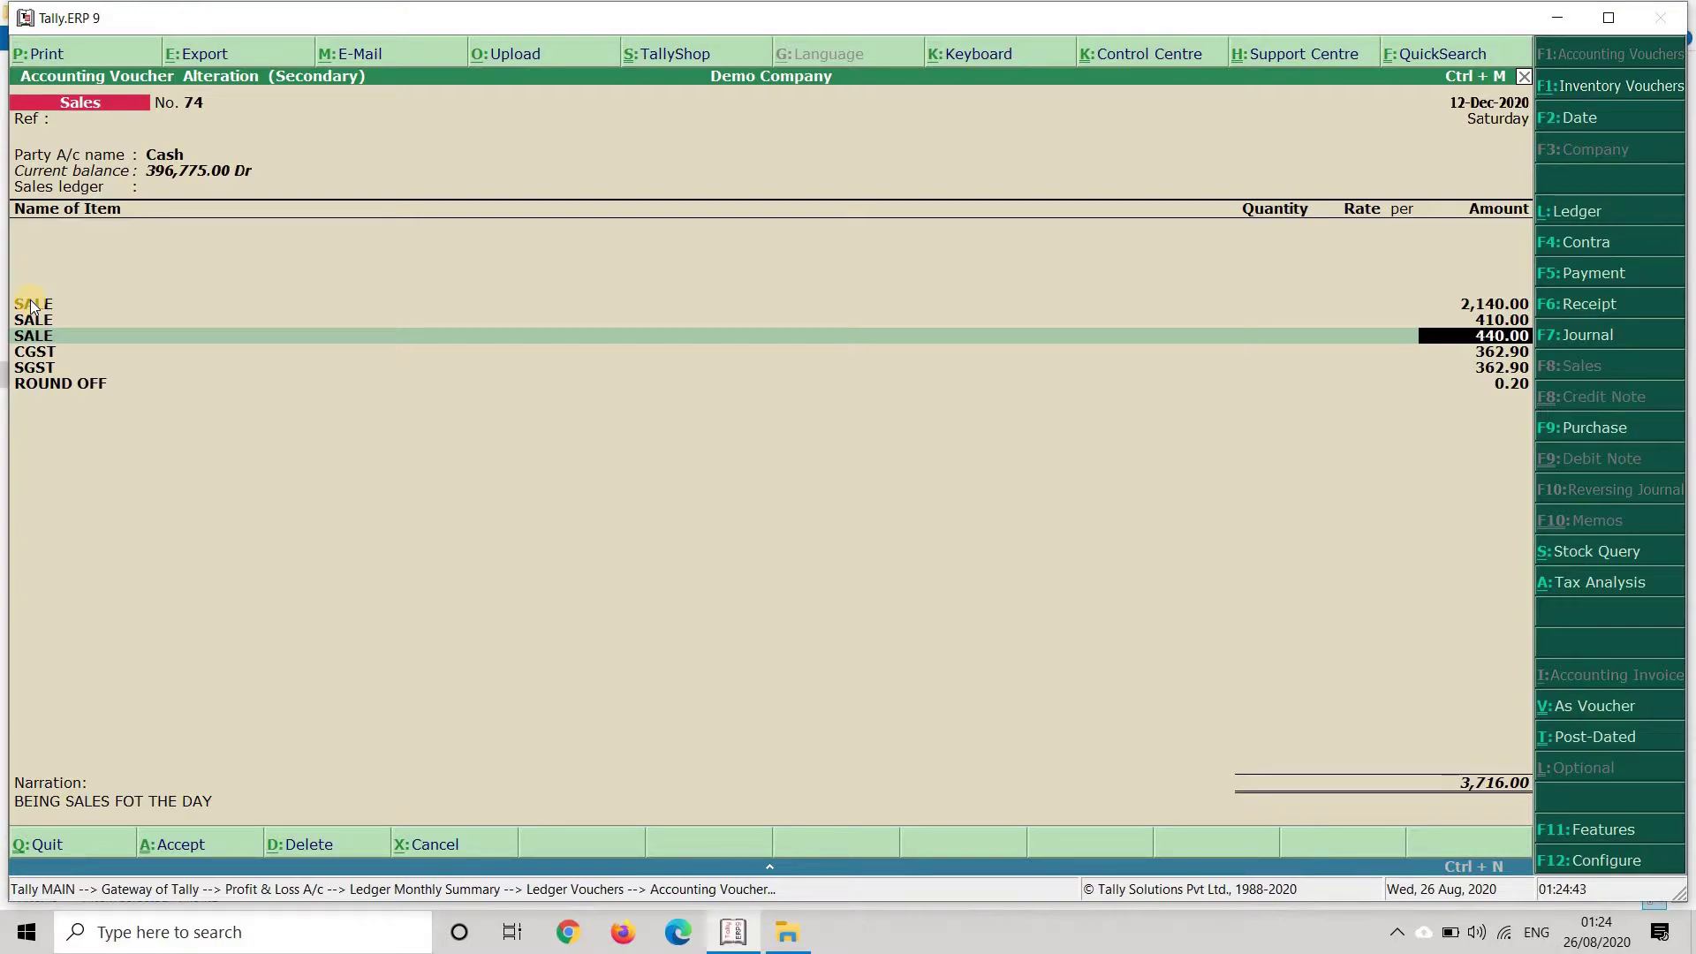
key("Up")
key("Up")
key("Down")
key("Down")
key("Down")
key("Down")
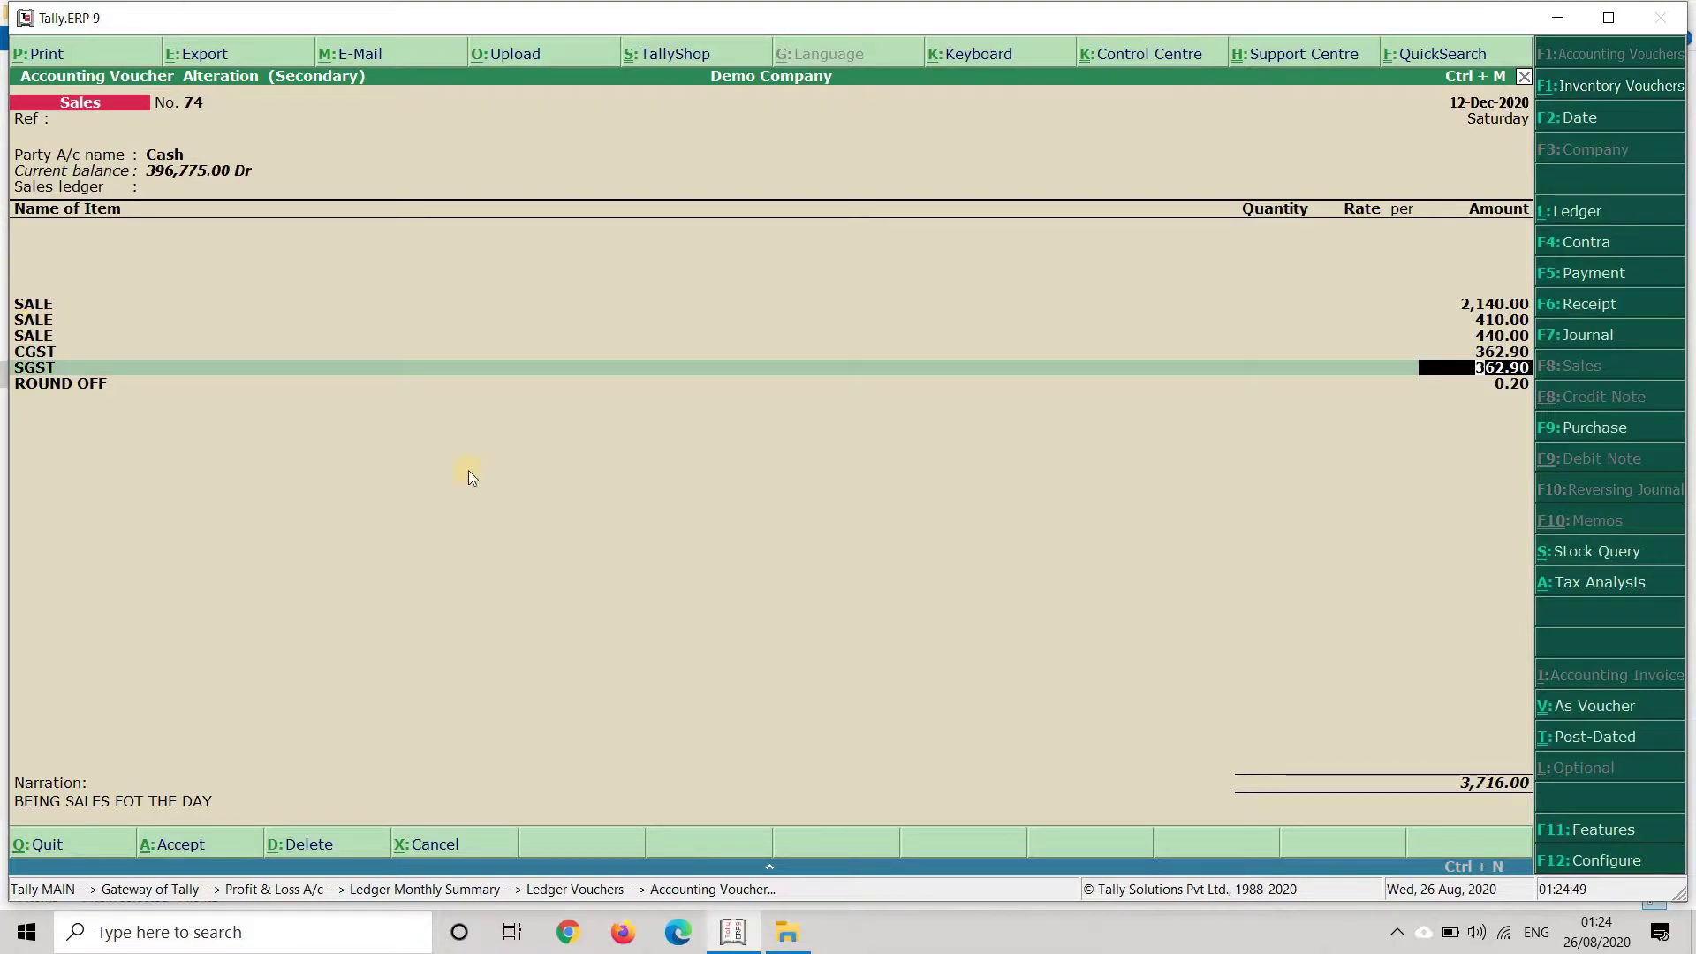
Review the sales voucher's Tax Analysis, going through the taxable value of each SALE entry.
left_click(1607, 590)
key("Down")
key("Down")
key("Down")
key("Up")
key("Up")
key("Up")
key("Down")
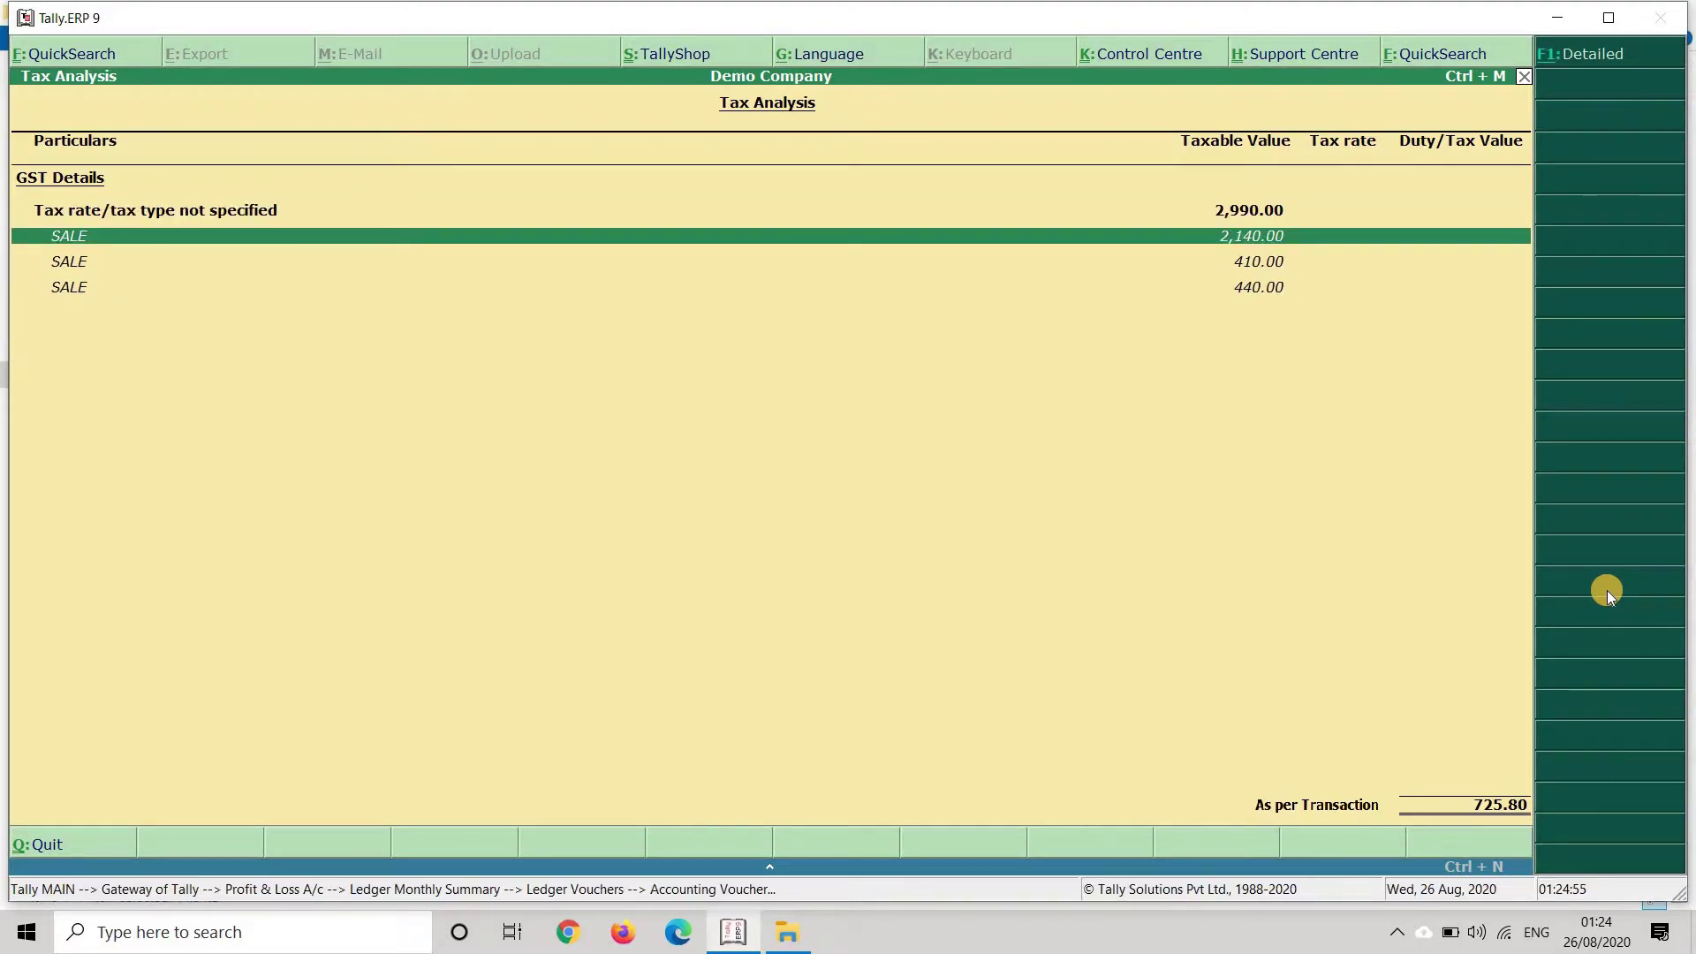
key("Up")
key("Down")
key("Down")
key("Down")
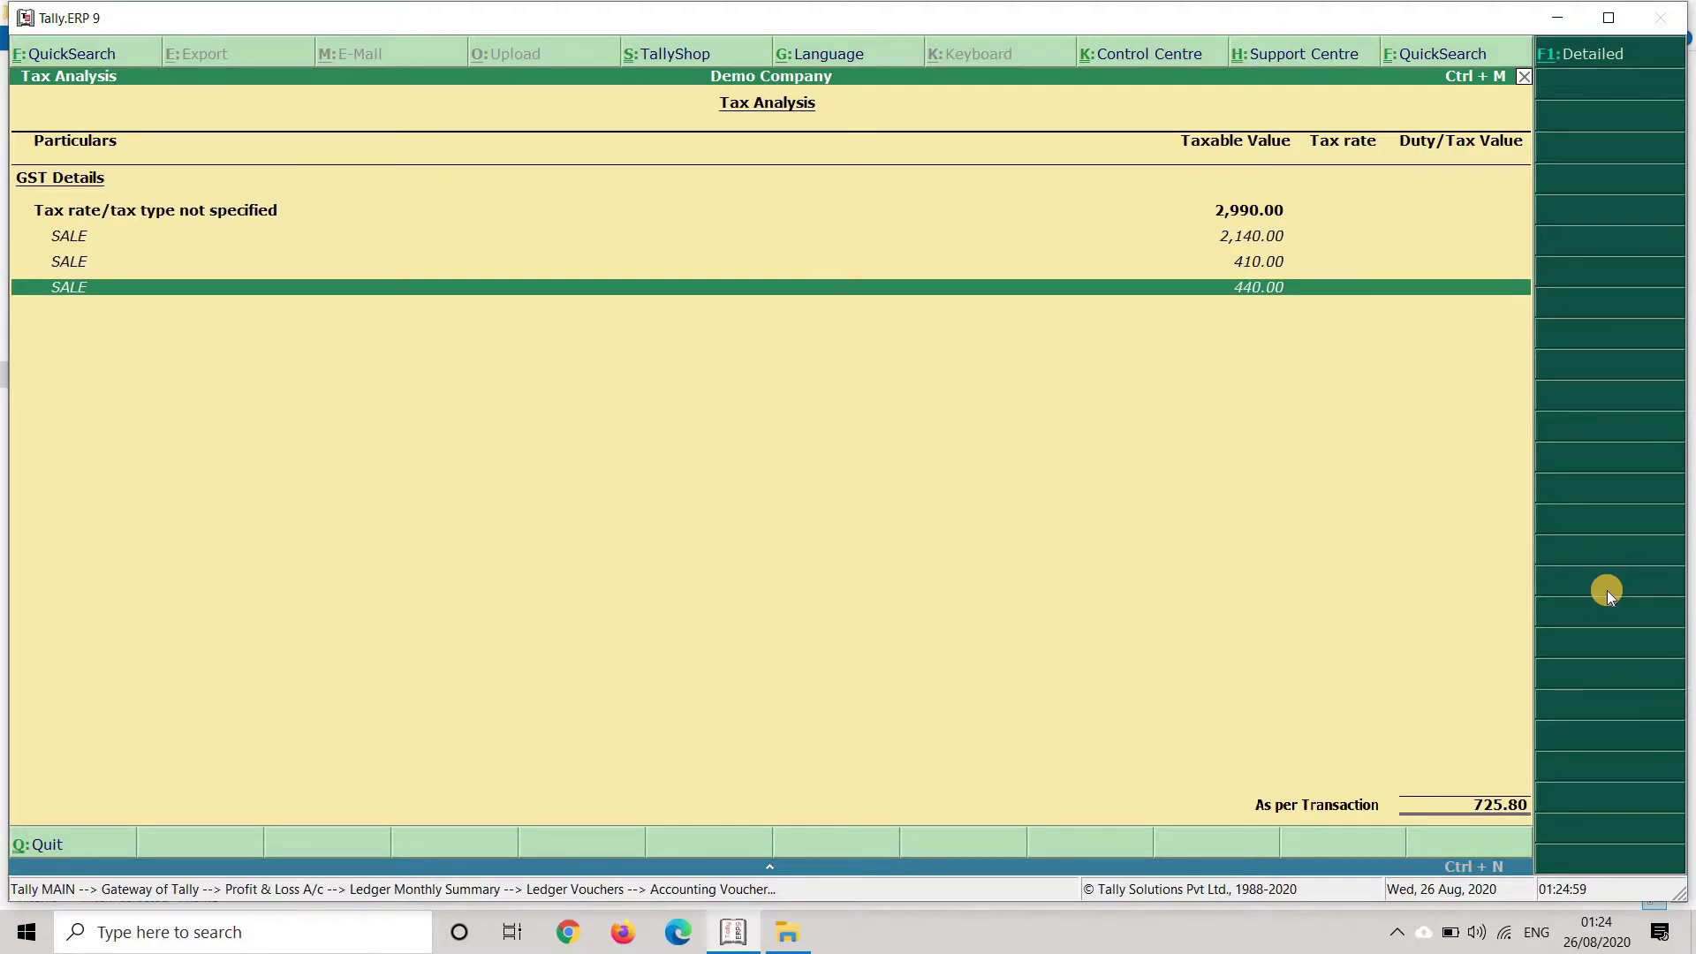
key("Return")
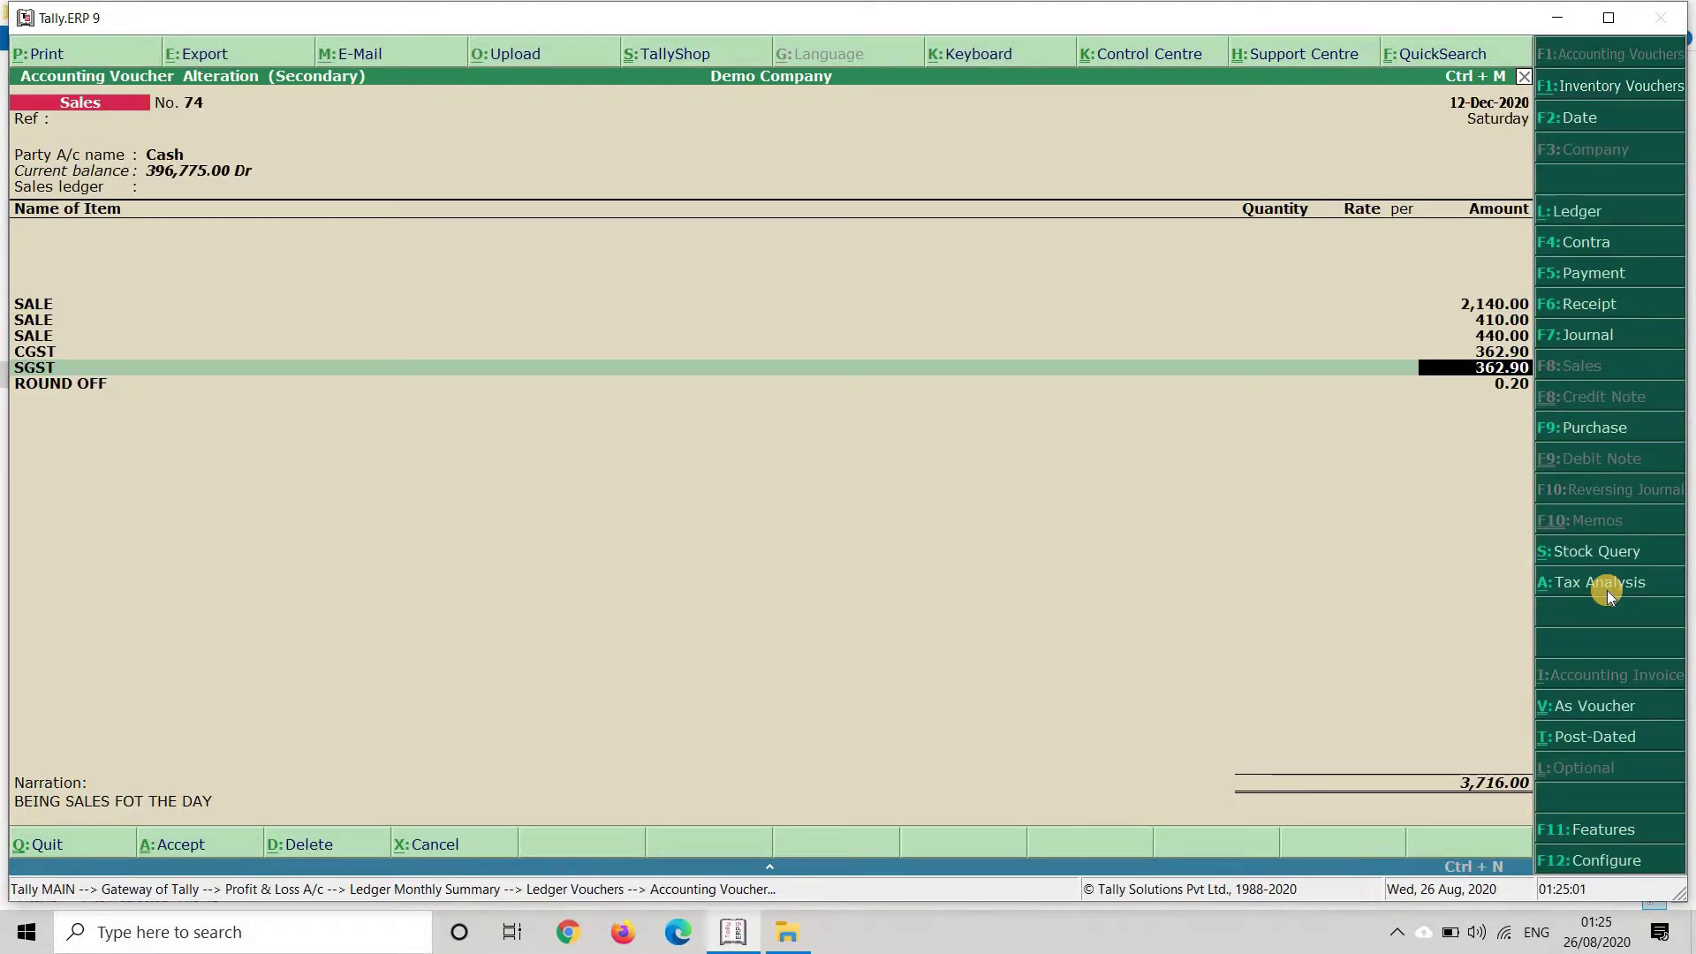
Quit the sales voucher without saving and close the SALE ledger and Profit & Loss reports.
key("BackSpace")
key("Escape")
key("y")
key("Escape")
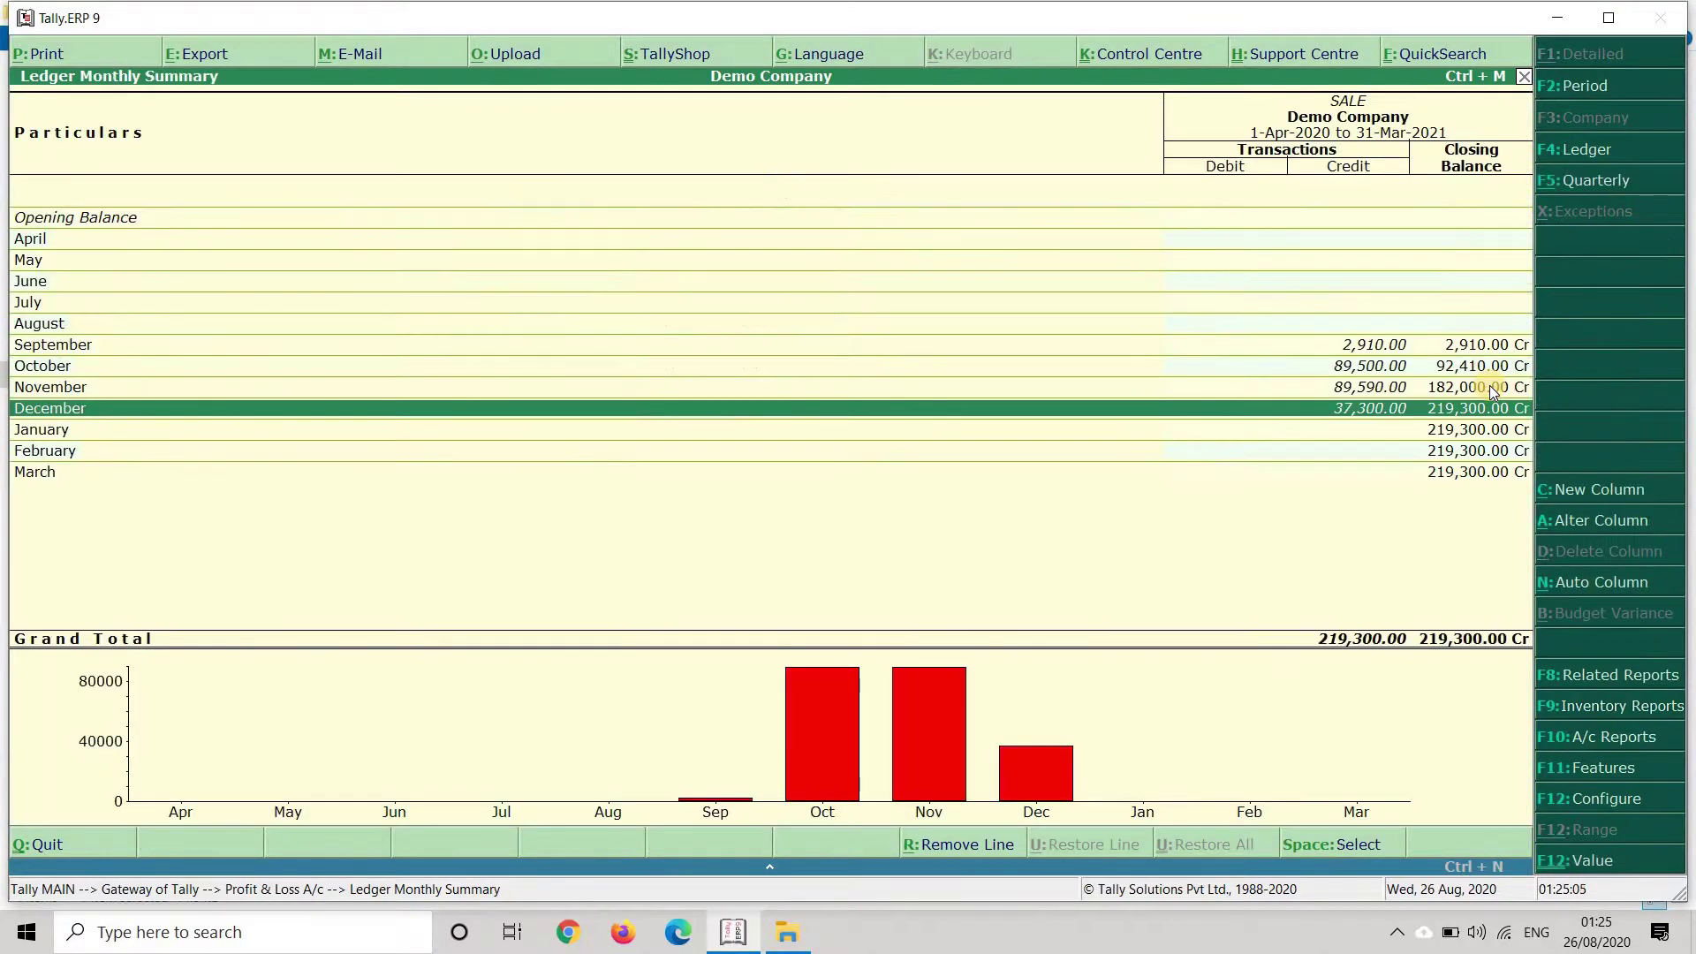
key("Escape")
key("Return")
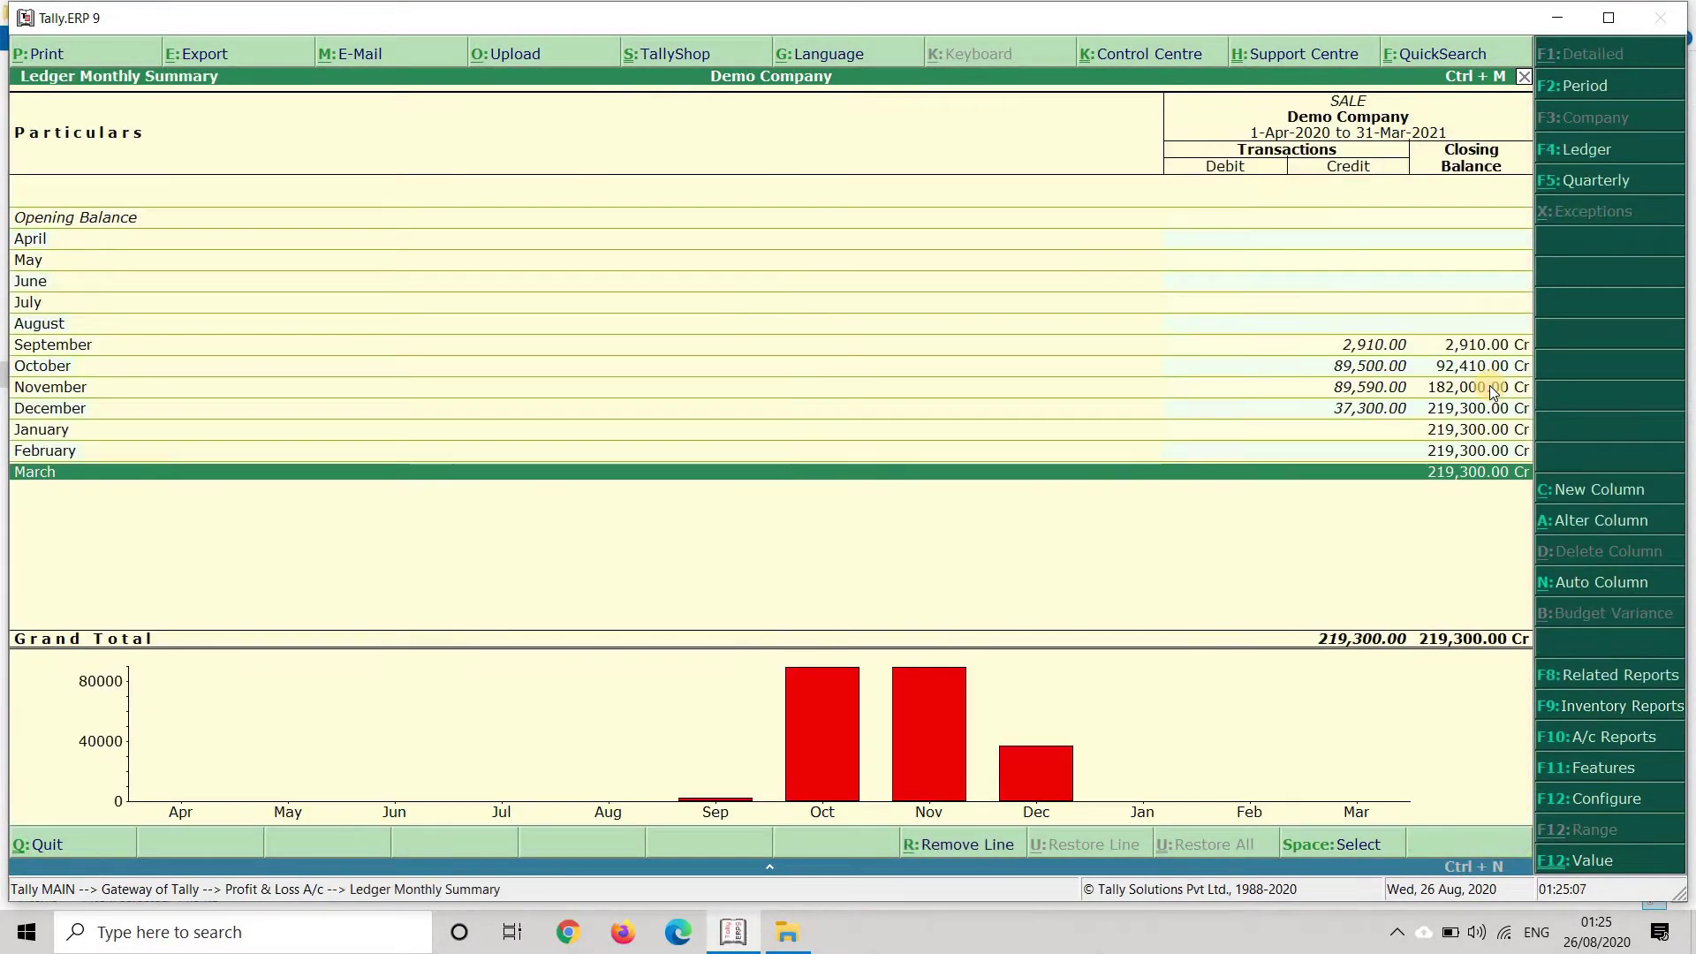
key("Return")
key("Escape")
key("Escape")
key("Escape")
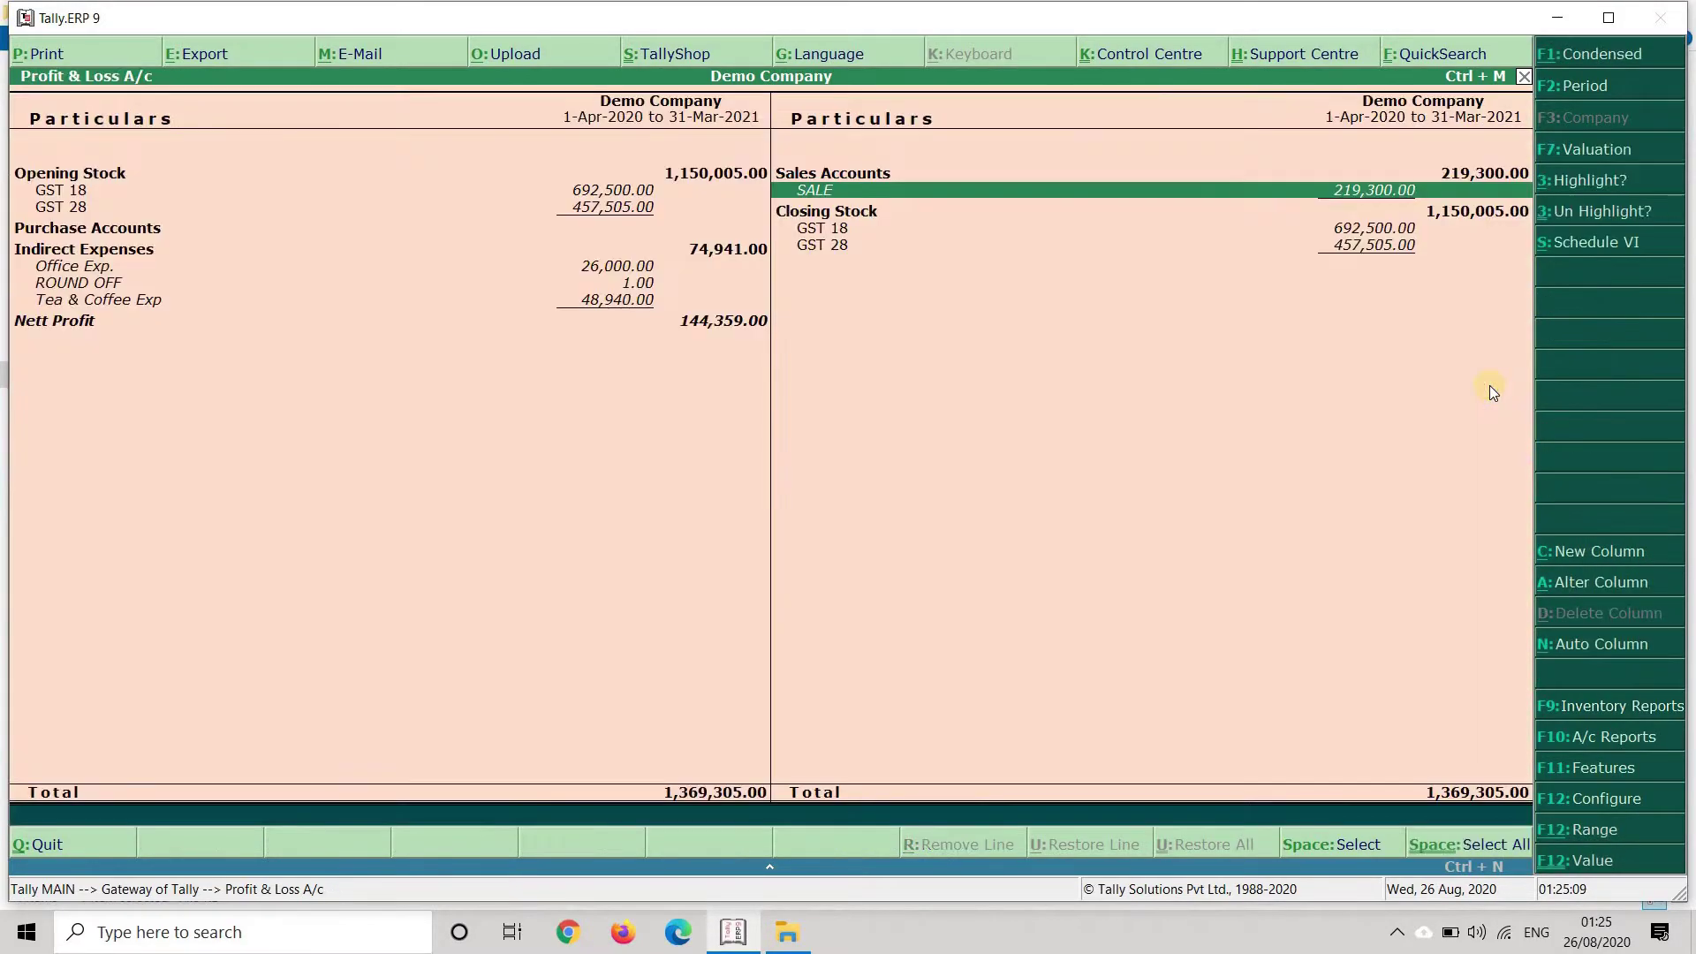
Open the Monthly Random GST Sales configuration of the Auto Random Entry add-on.
key("Down")
key("Down")
key("Down")
key("Down")
key("Down")
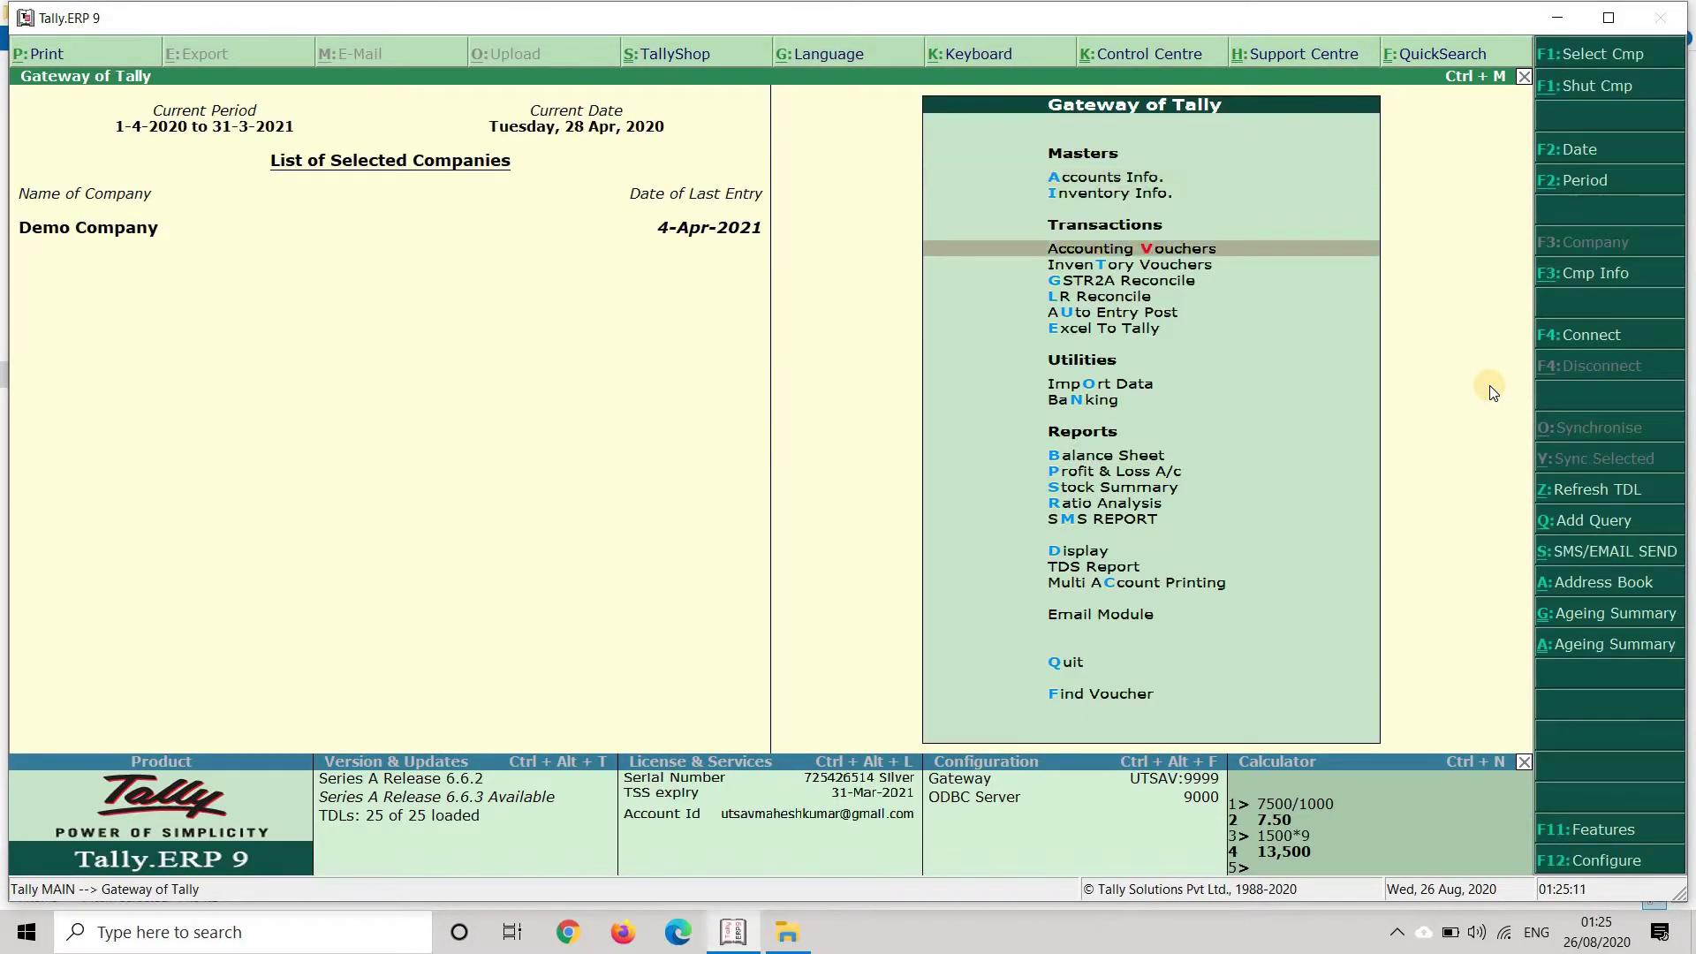
key("Down")
key("Return")
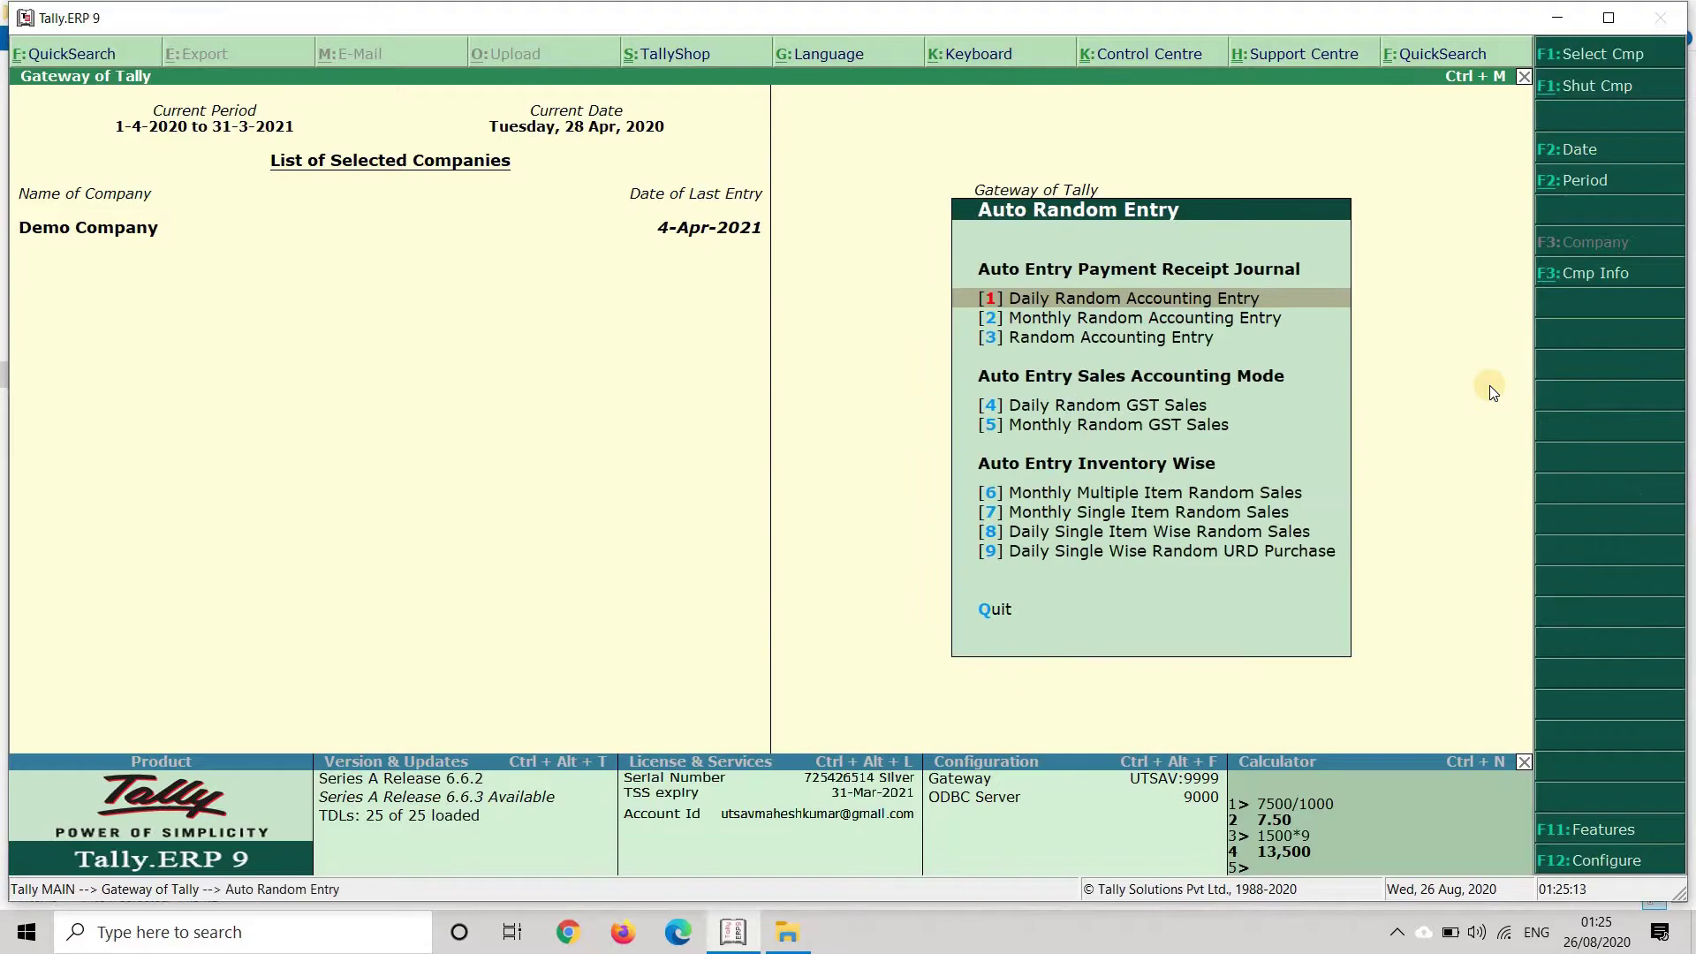
key("Down")
key("Down")
key("Down")
key("Down")
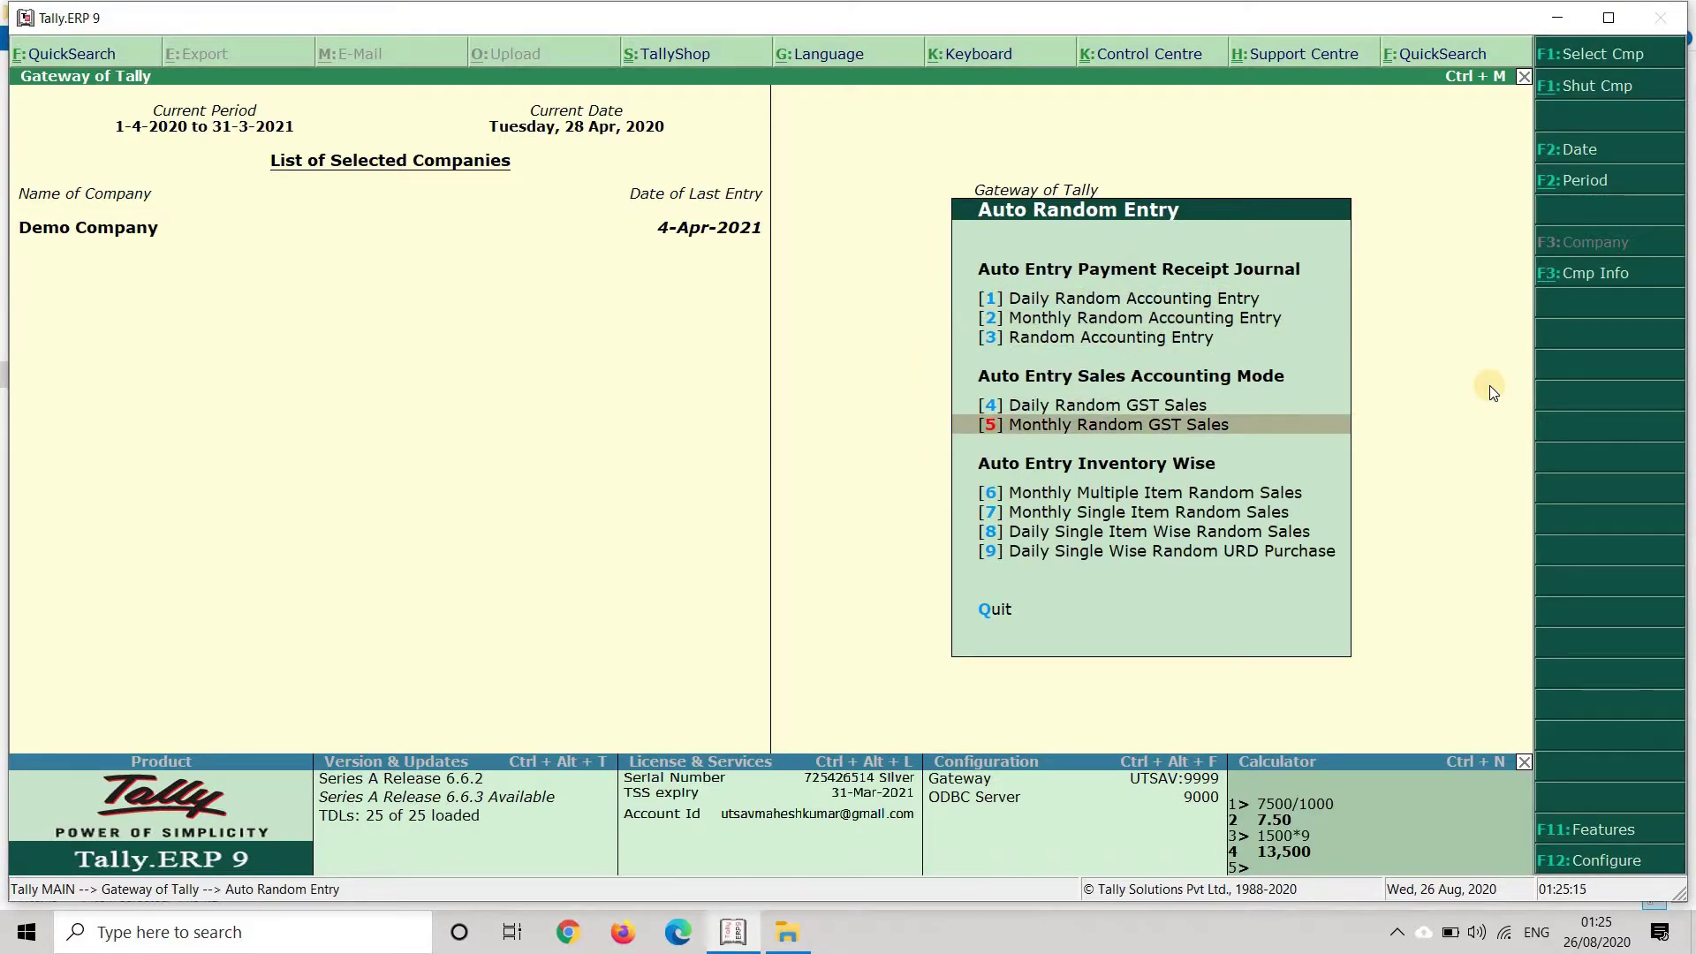
key("Return")
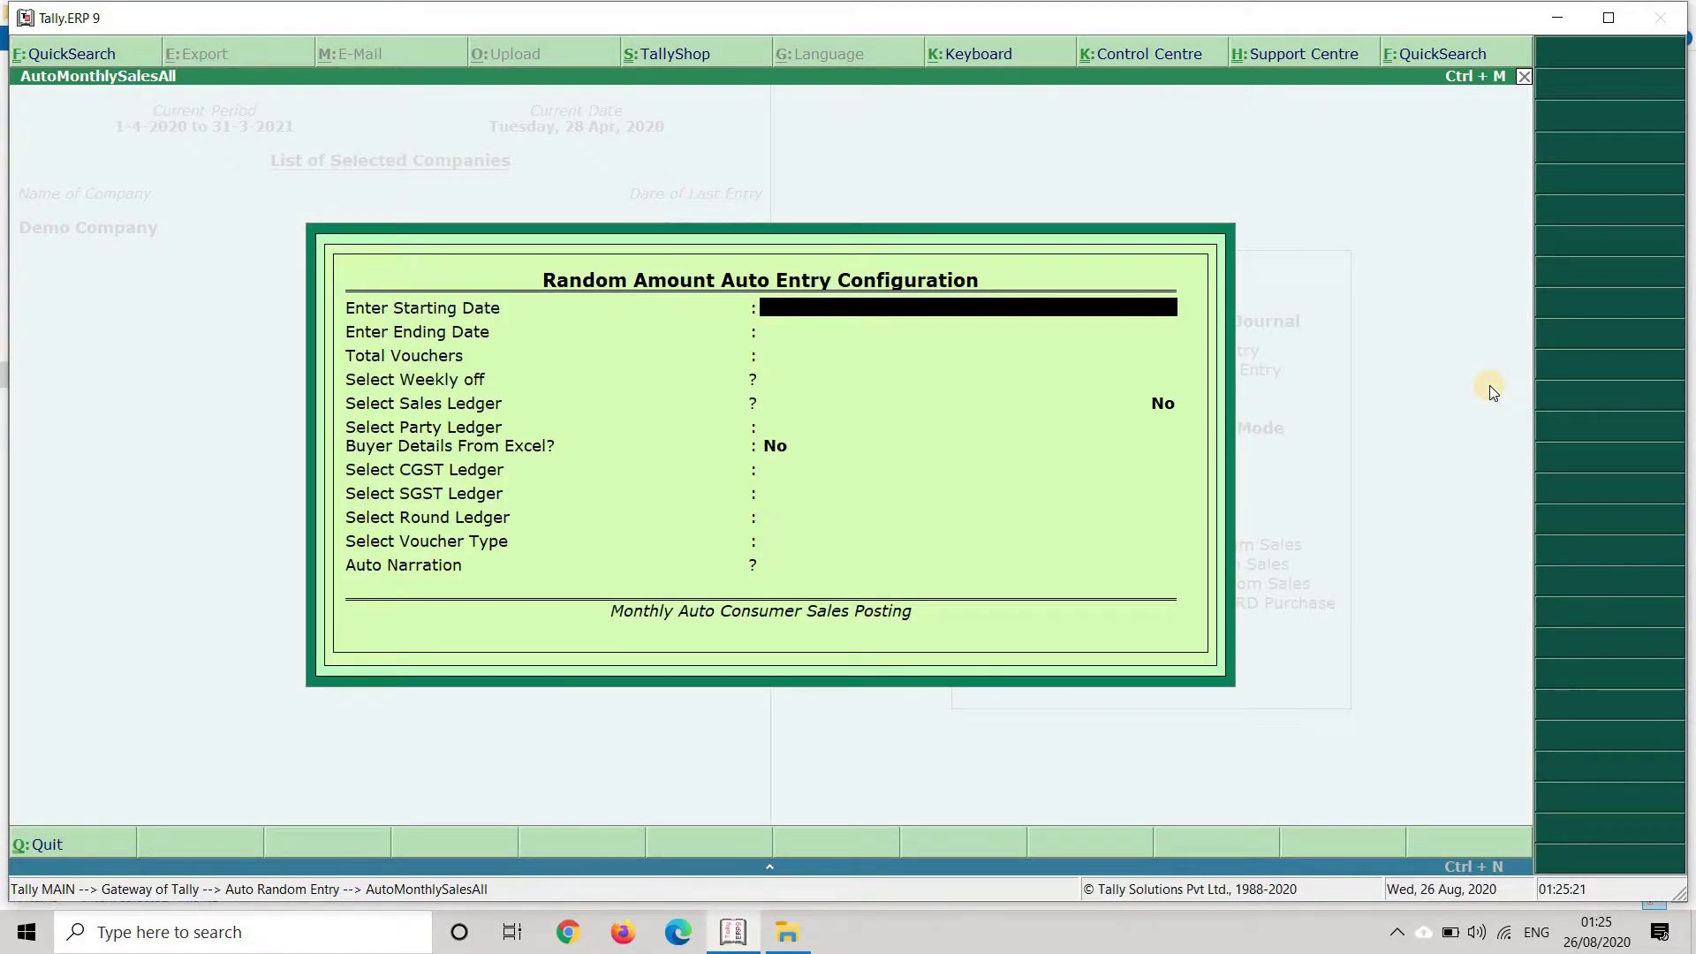
Set the posting period from 15-Apr-2020 to 31-Mar-2021 with 12 total vouchers and Sunday as the weekly off.
type("15-4")
key("Return")
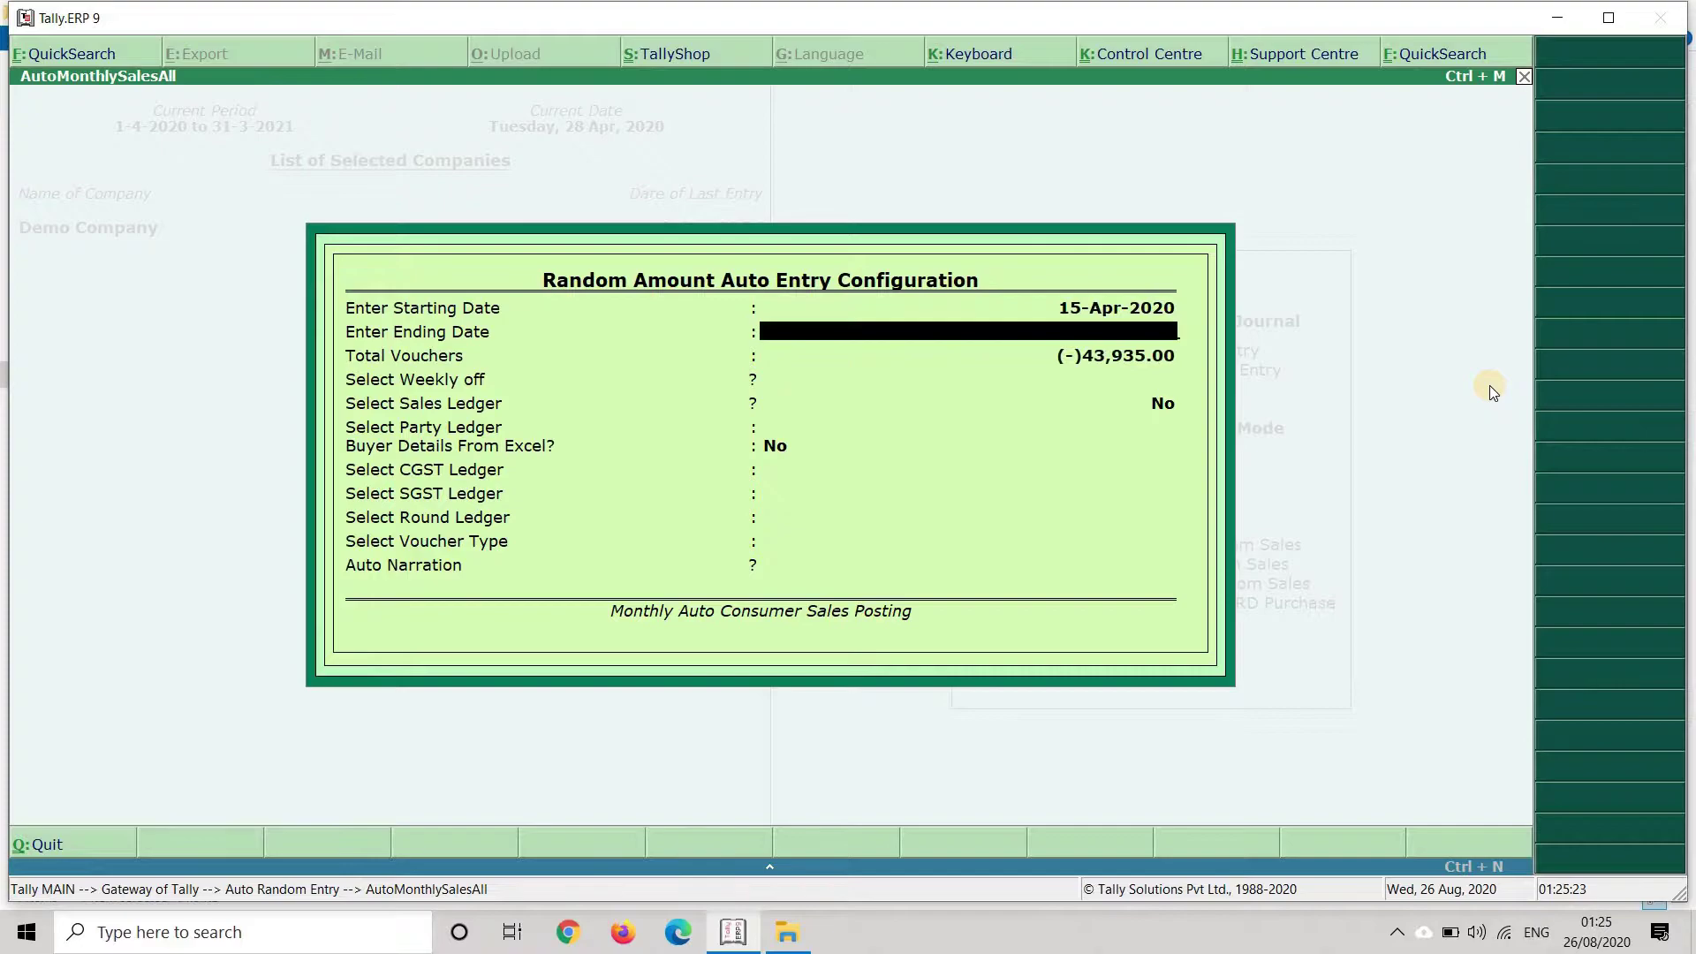
type("31-3")
key("Return")
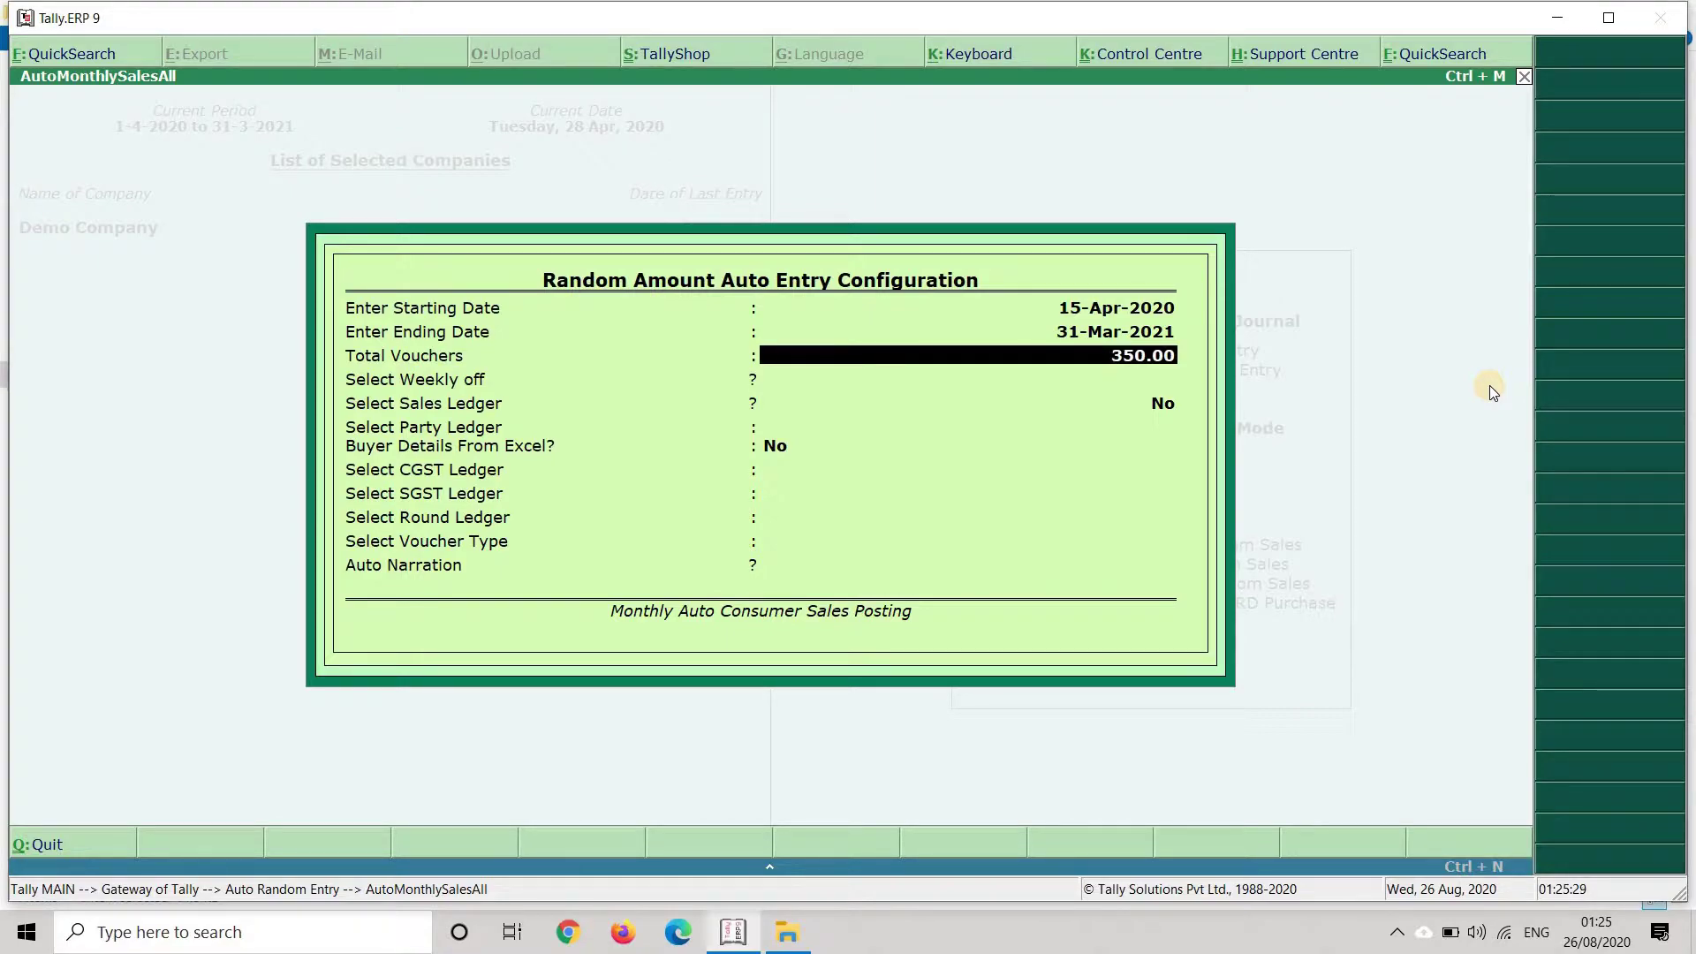
type("12")
key("Return")
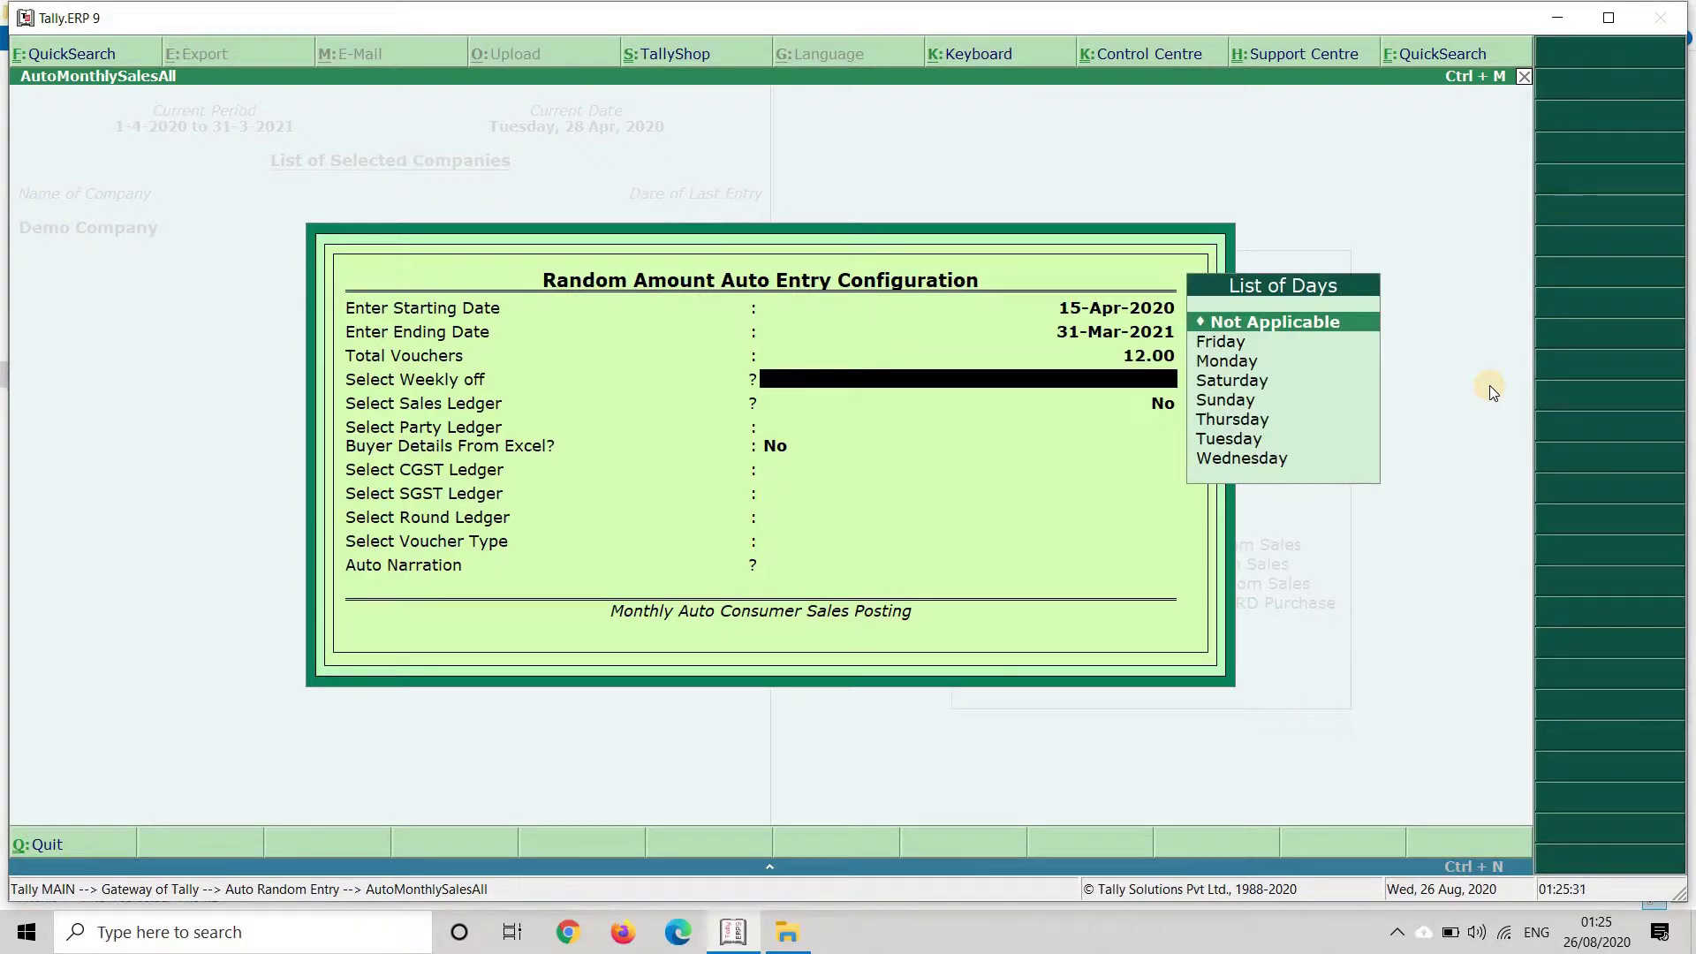
key("Down")
key("Down")
key("Down")
key("Down")
key("Return")
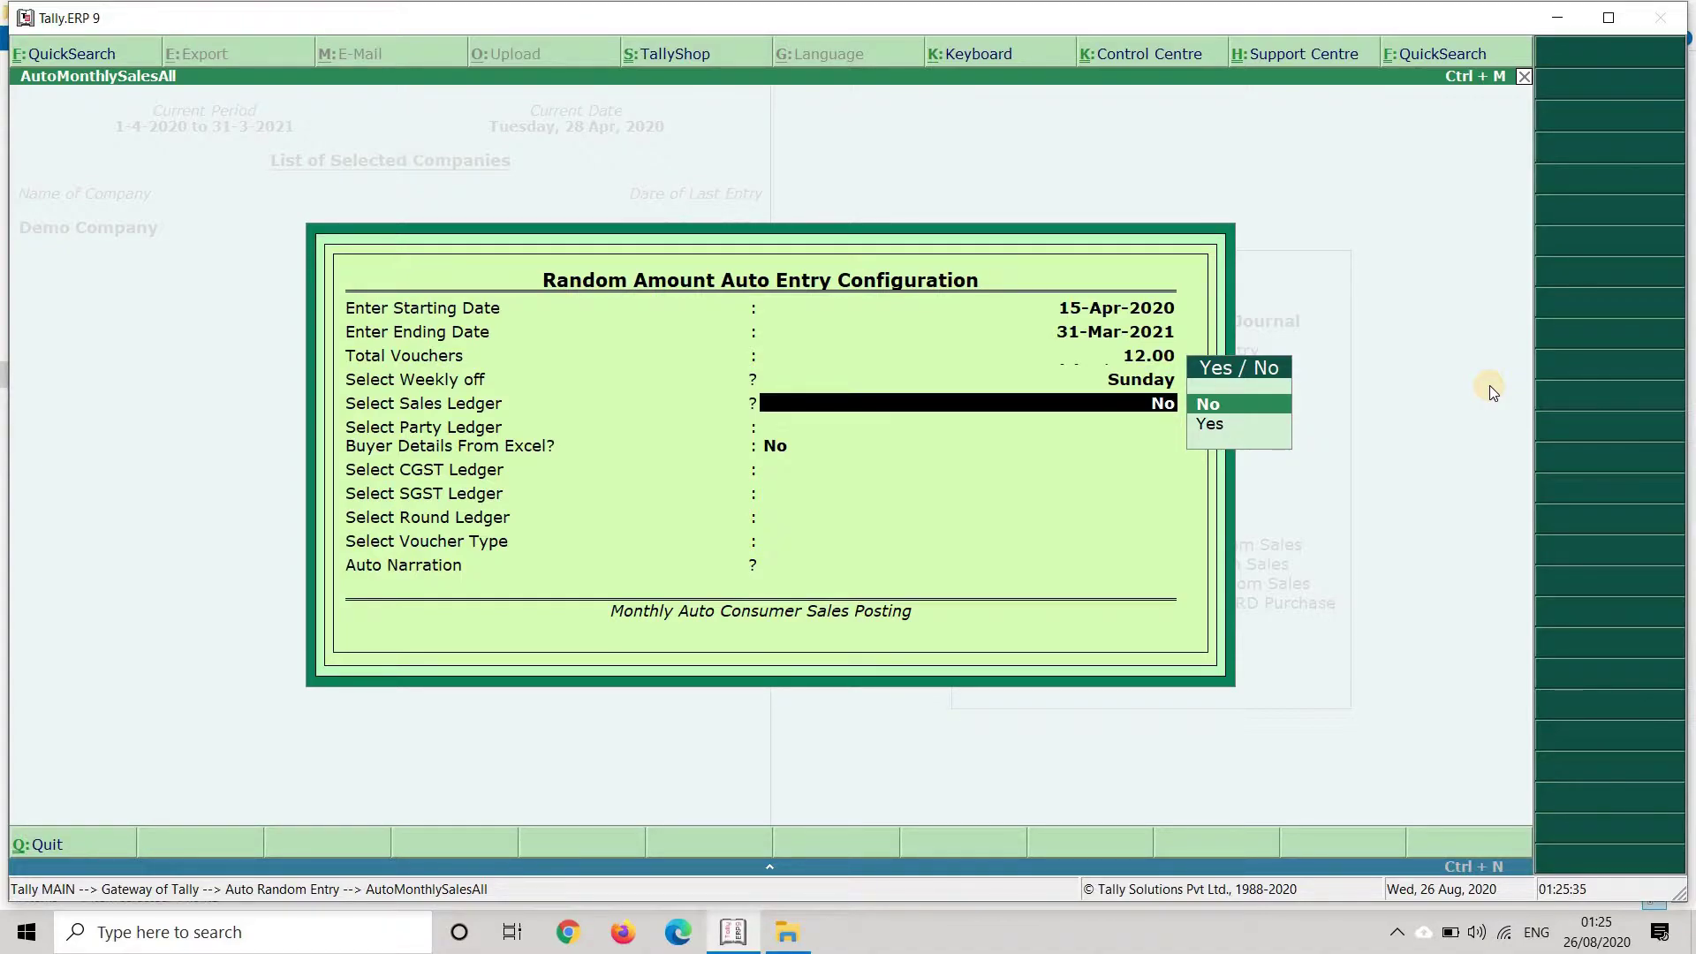
Enable sales ledger selection and assign SALE to the 28 % rate with a taxable amount of 15,000, leaving the other rates unused.
key("Down")
key("Return")
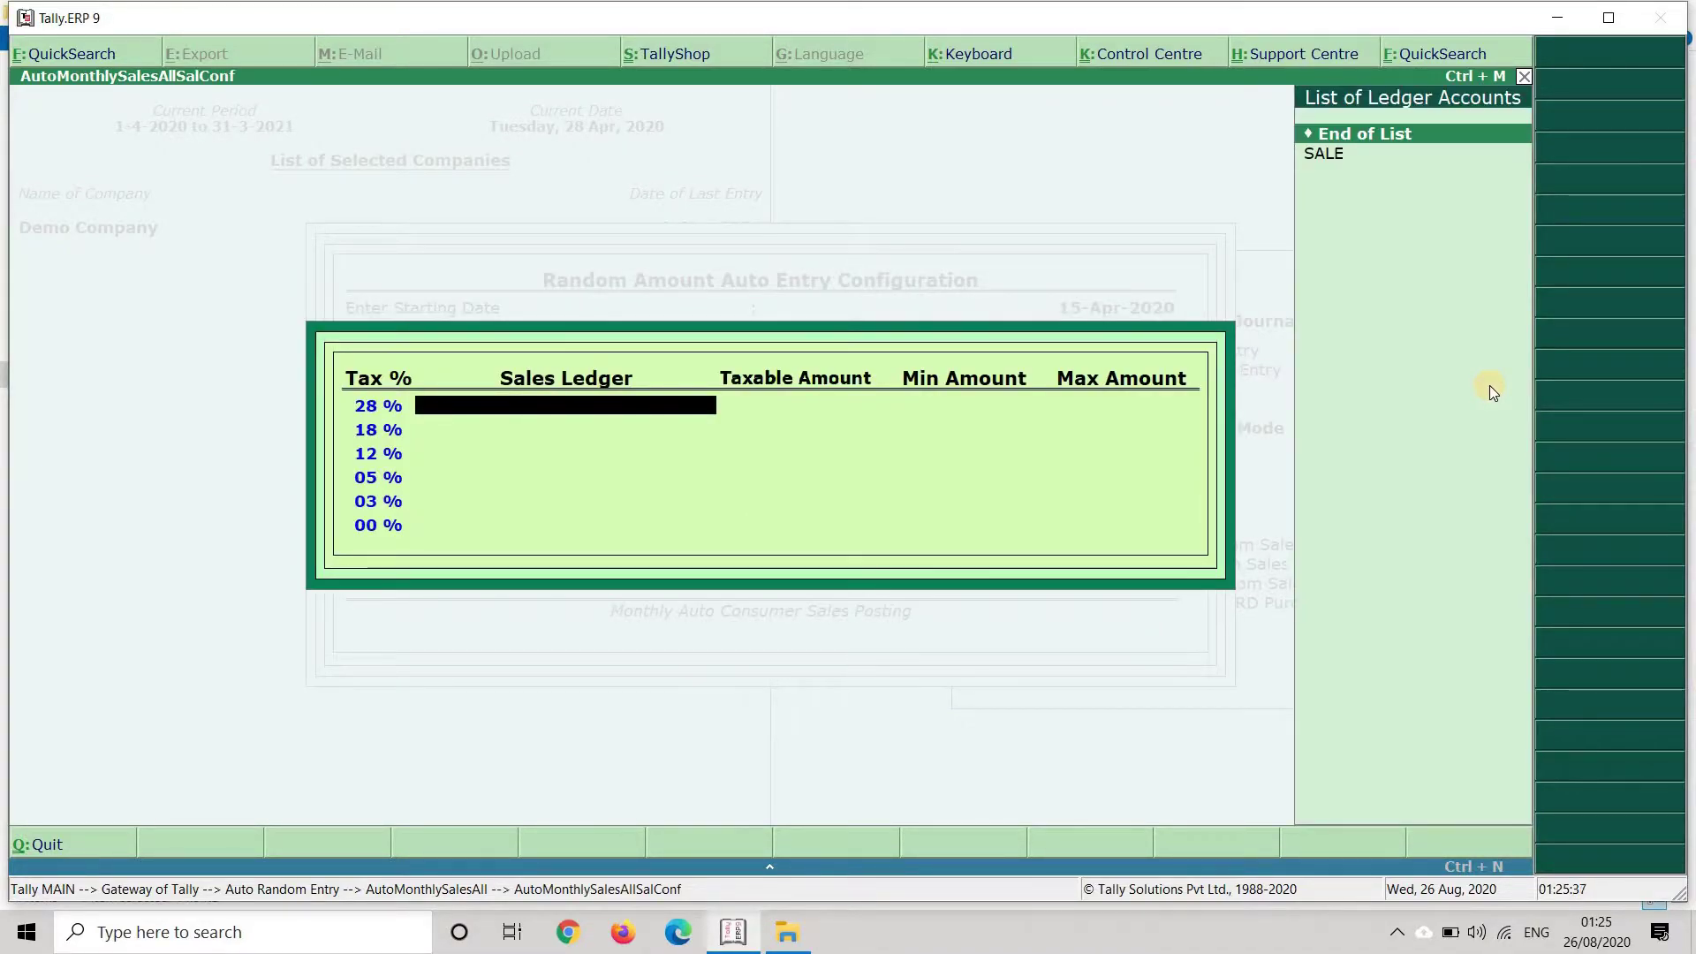
key("Down")
key("Return")
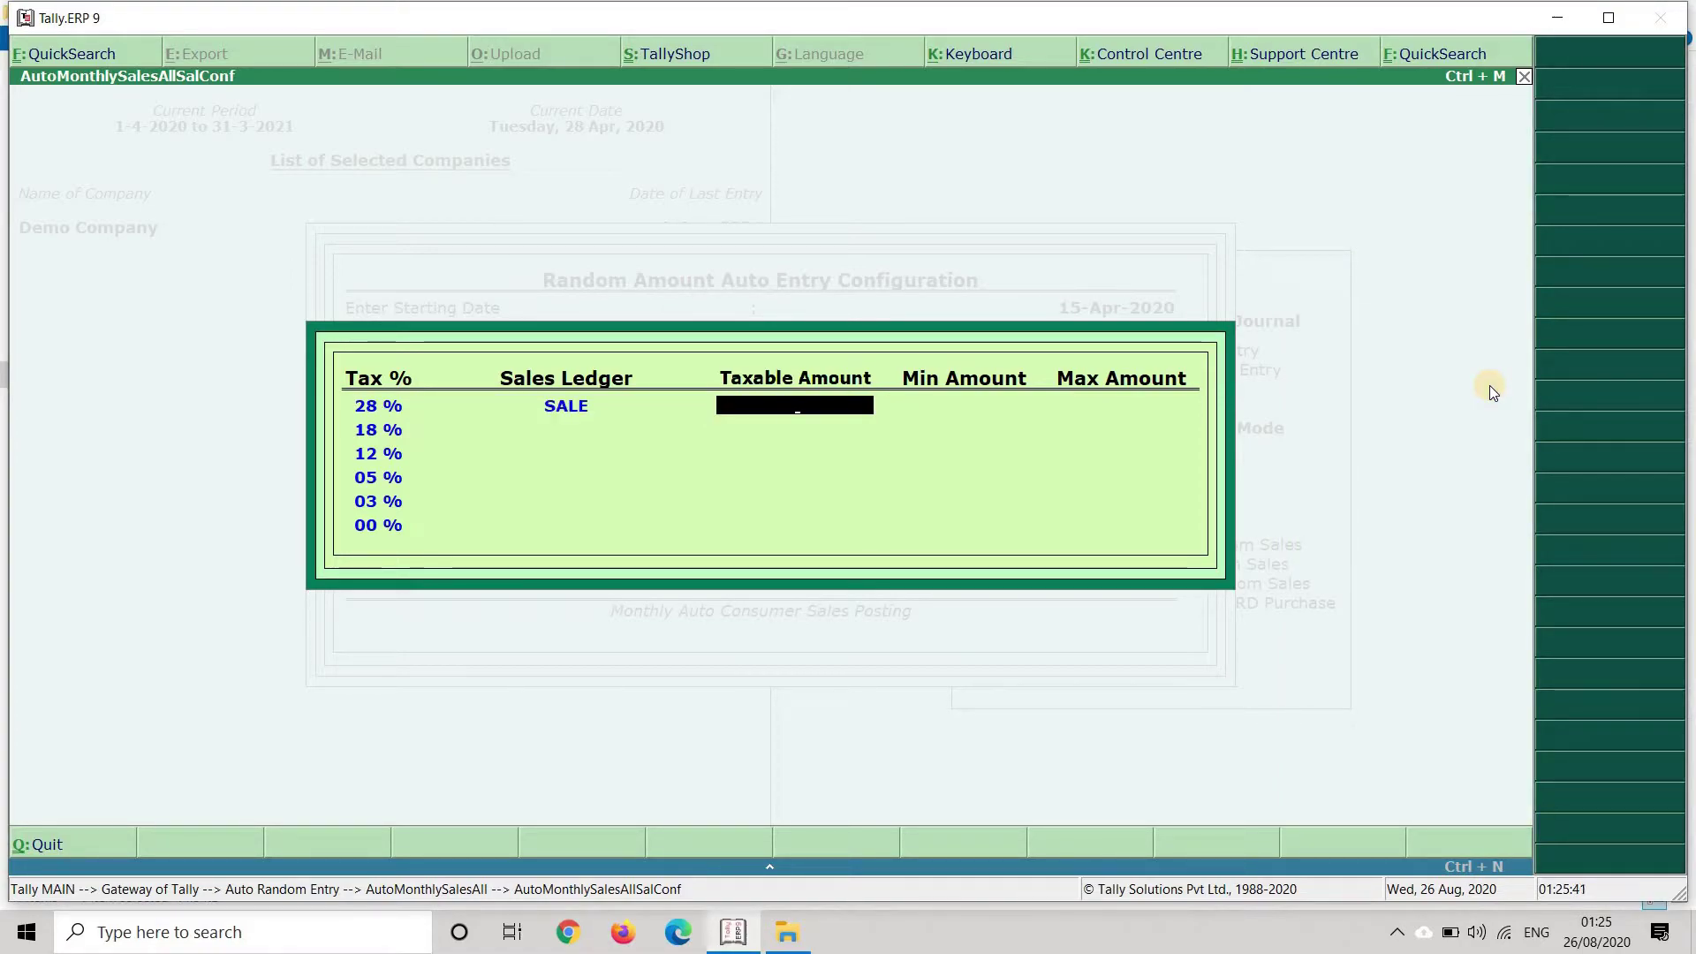
type("15000")
key("Return")
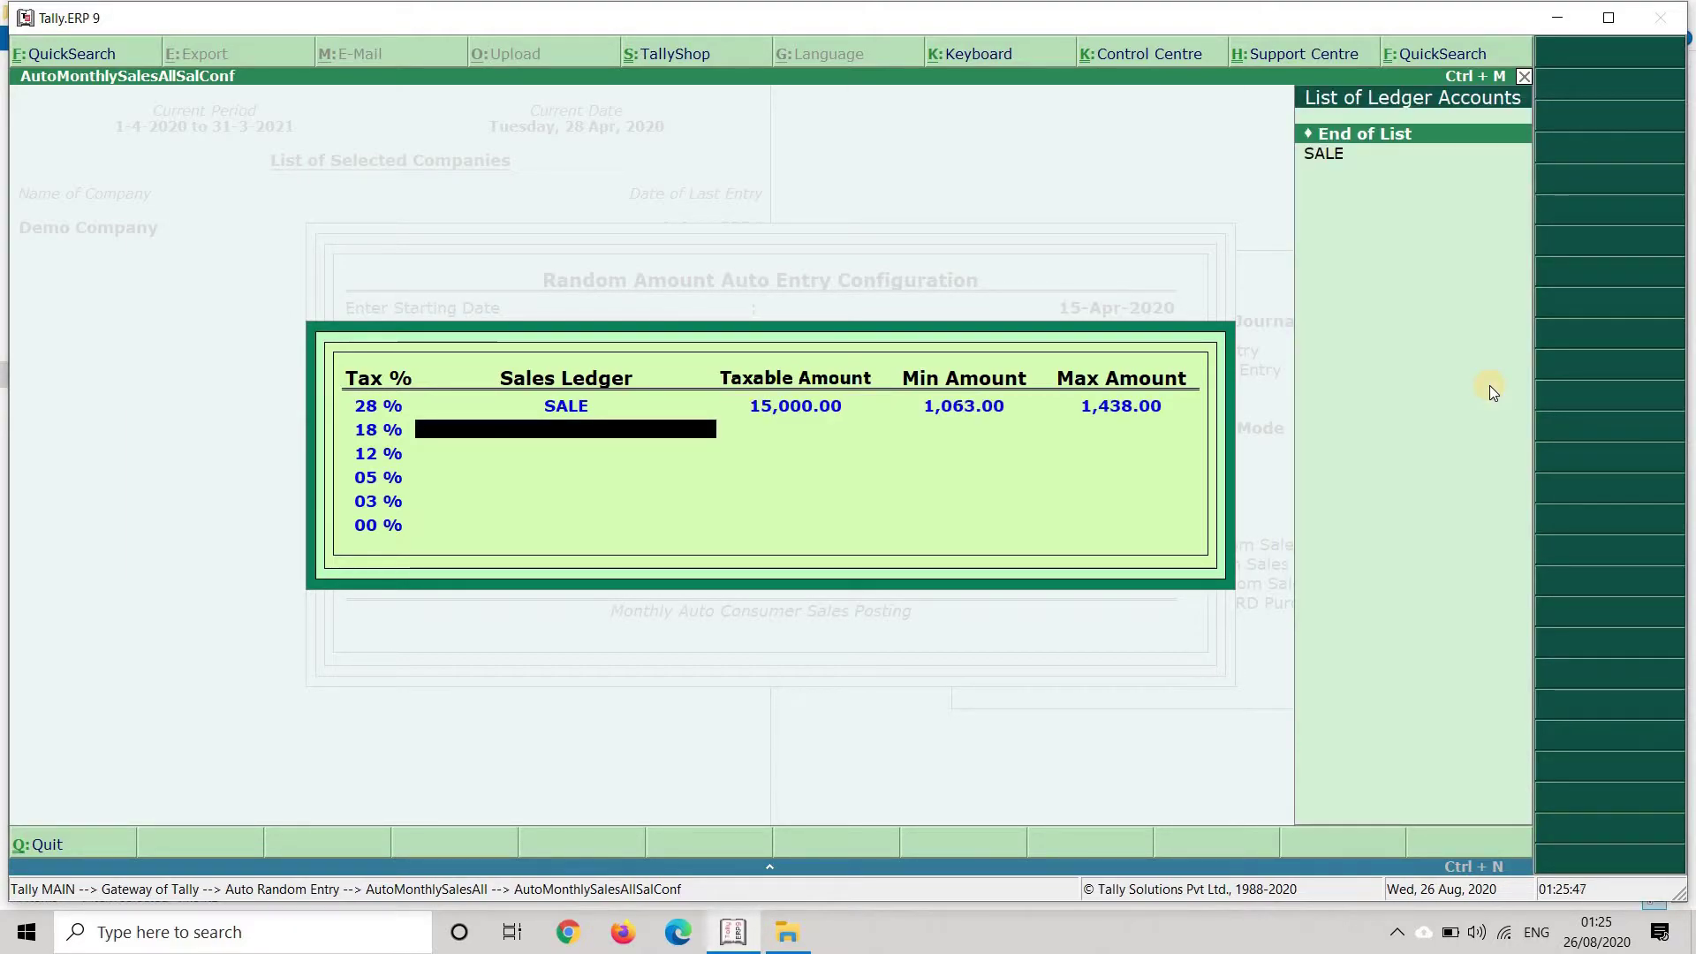
key("Return")
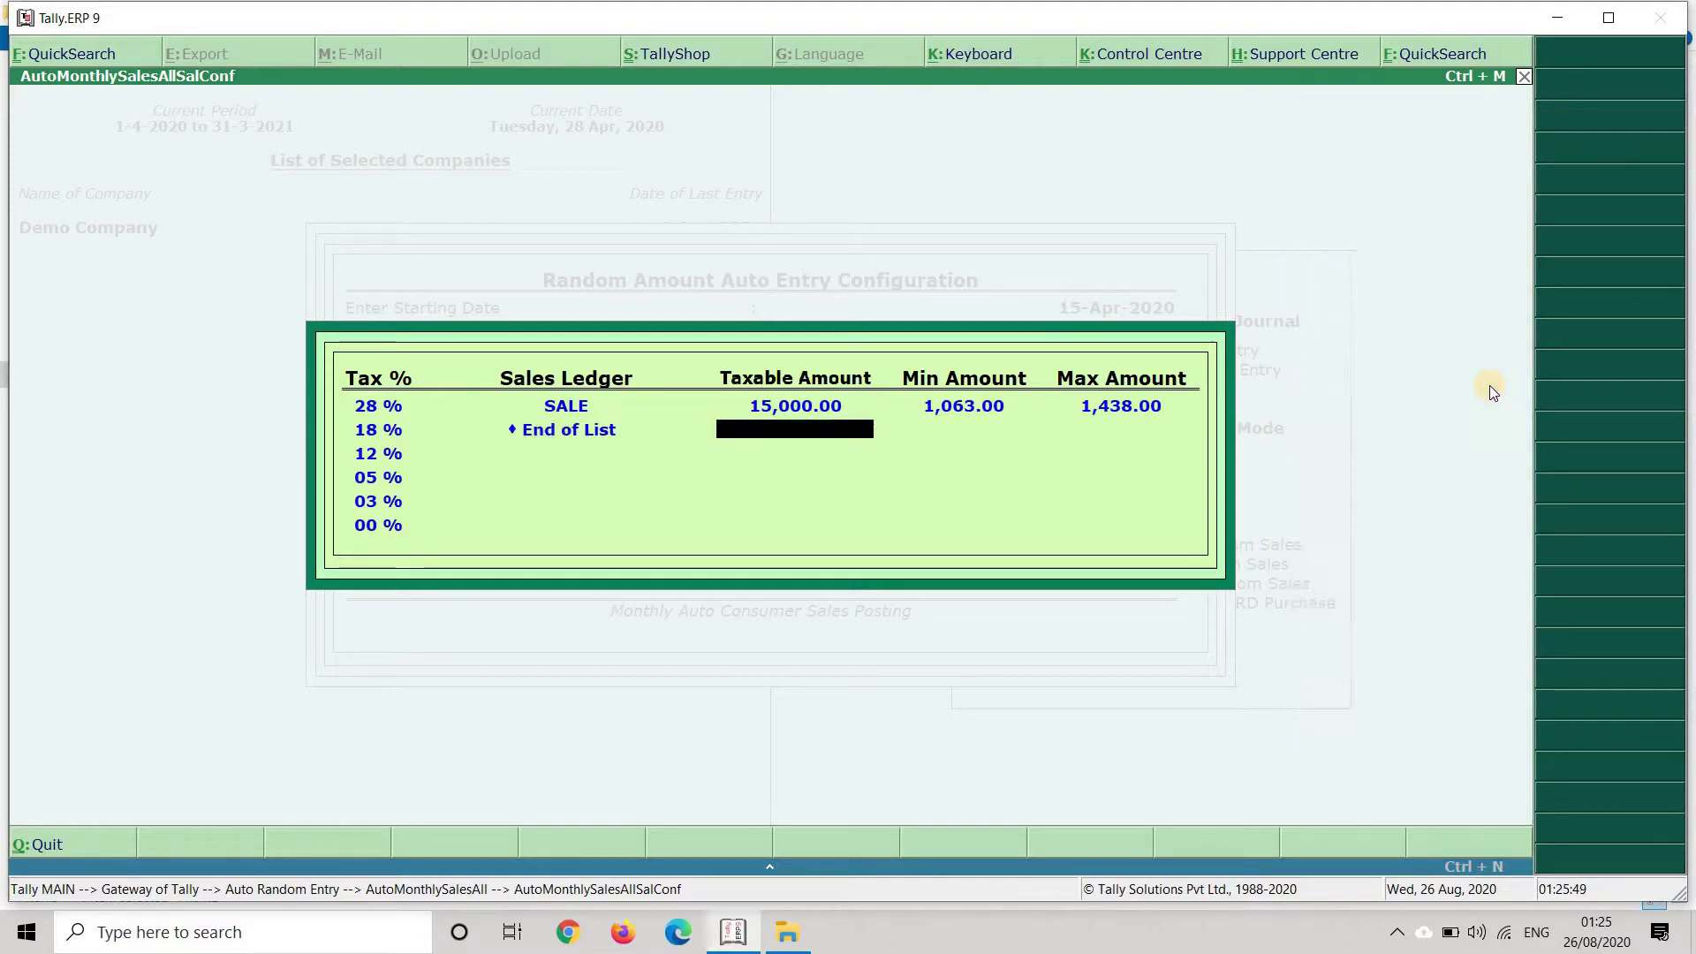
key("Return")
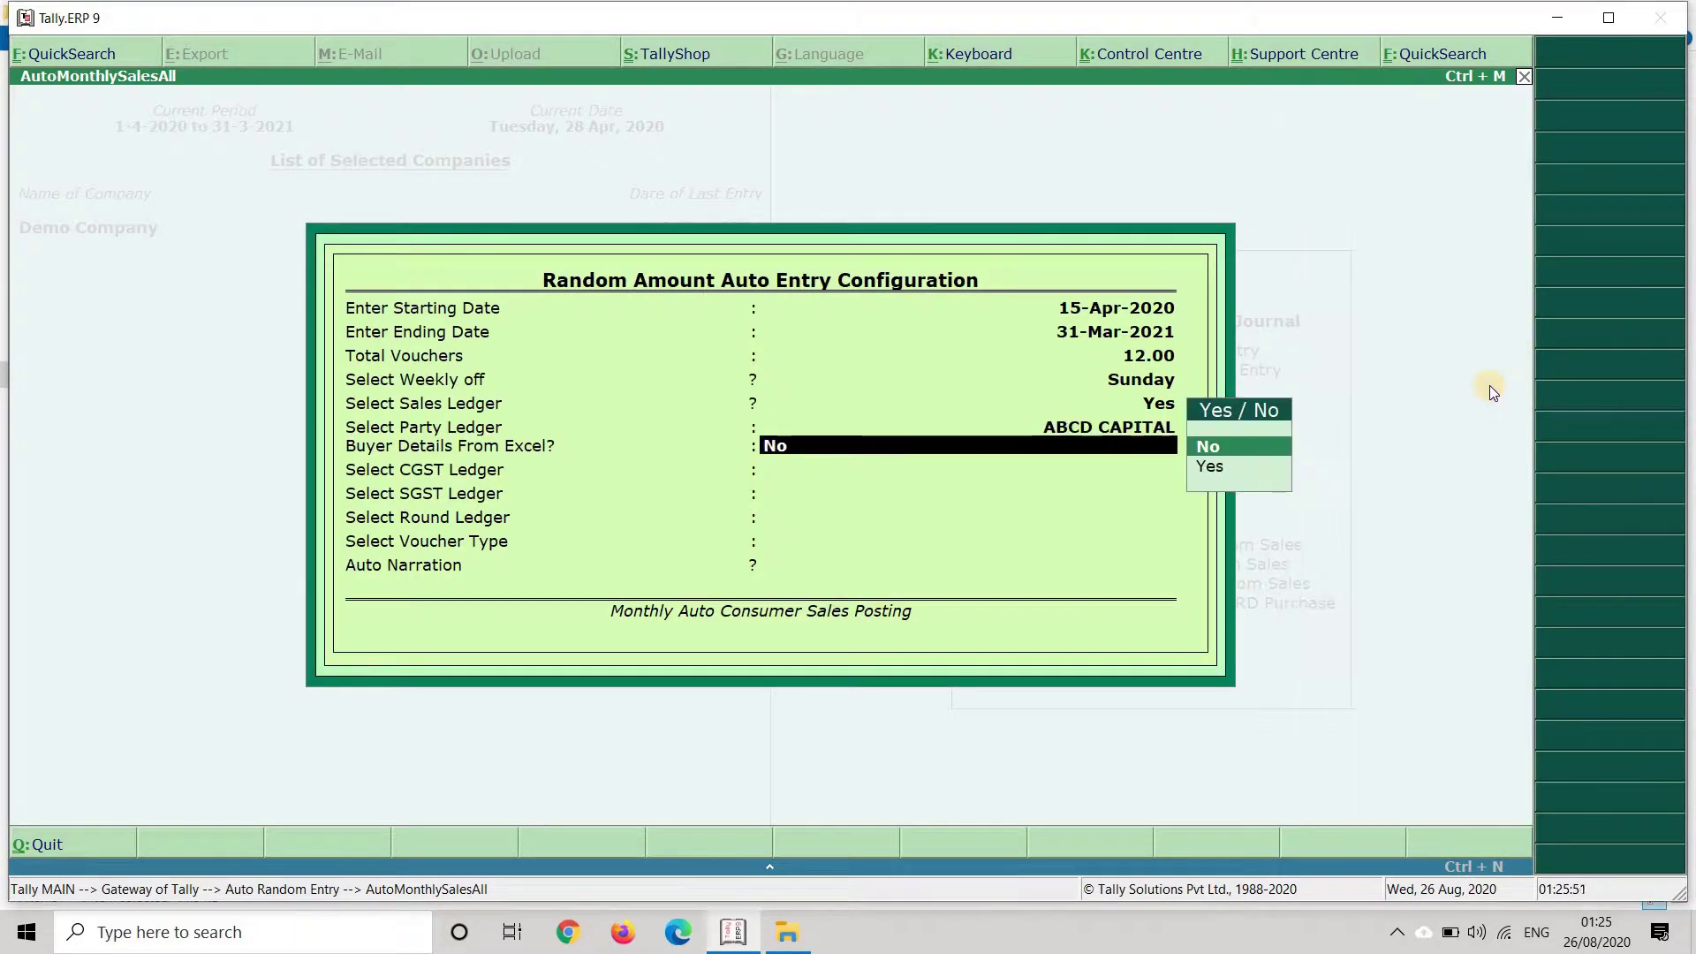
Set Cash as the party ledger in the monthly random sales configuration.
key("BackSpace")
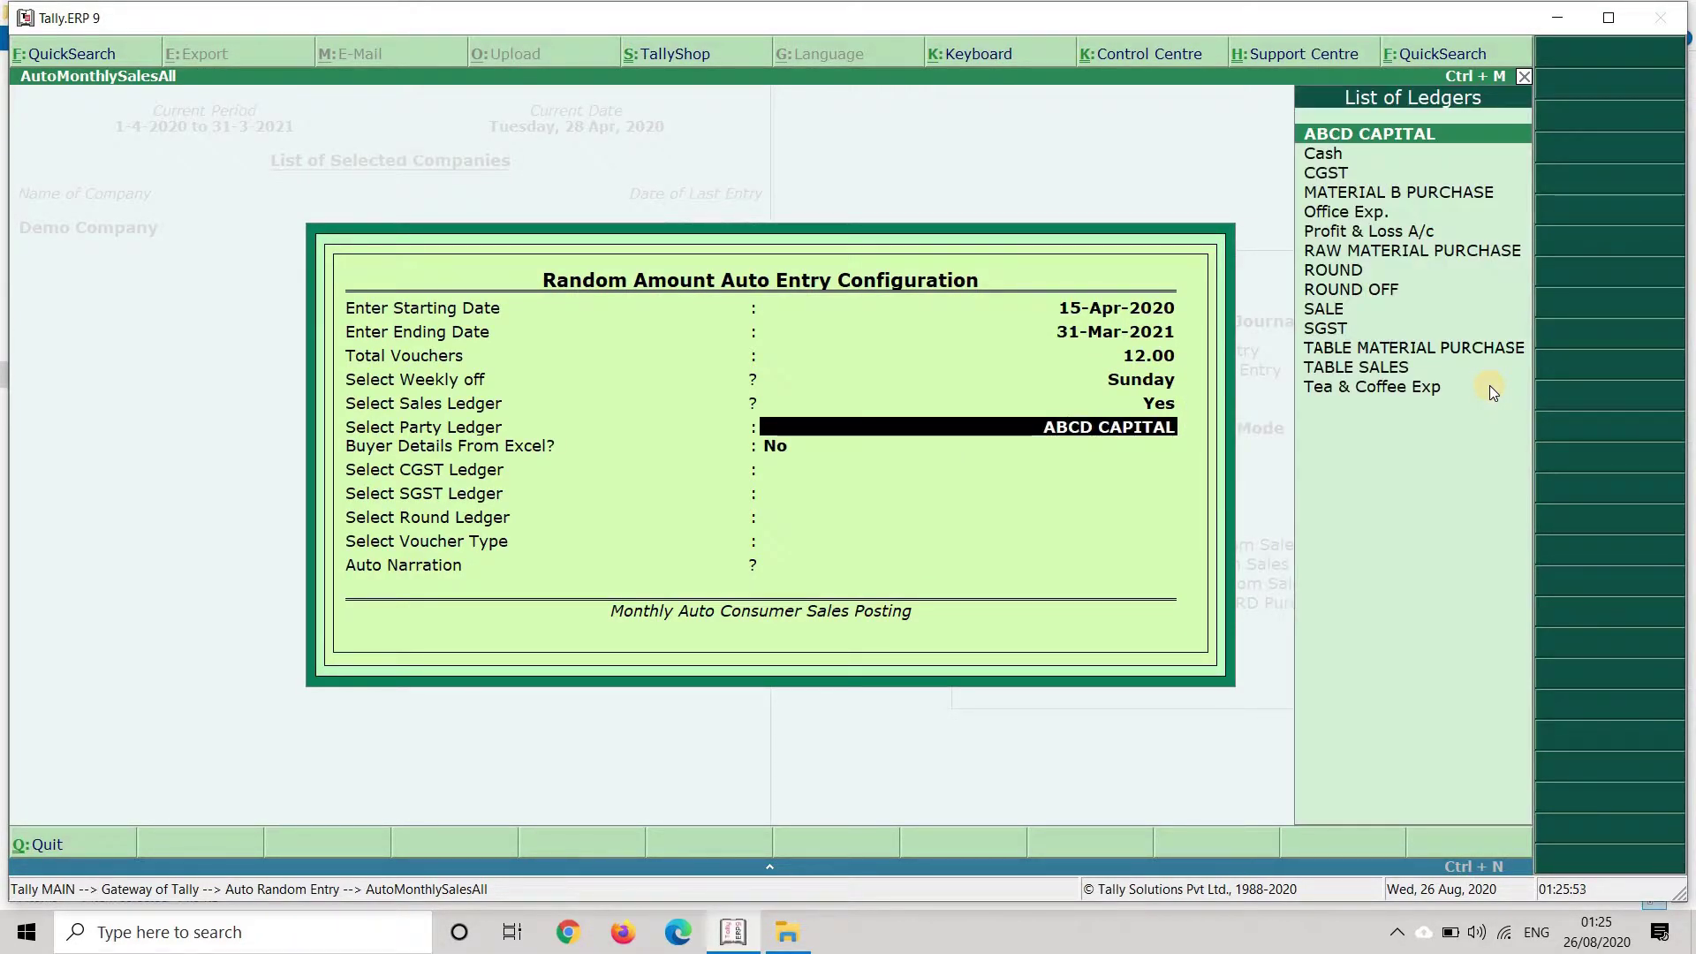
type("cas")
key("Return")
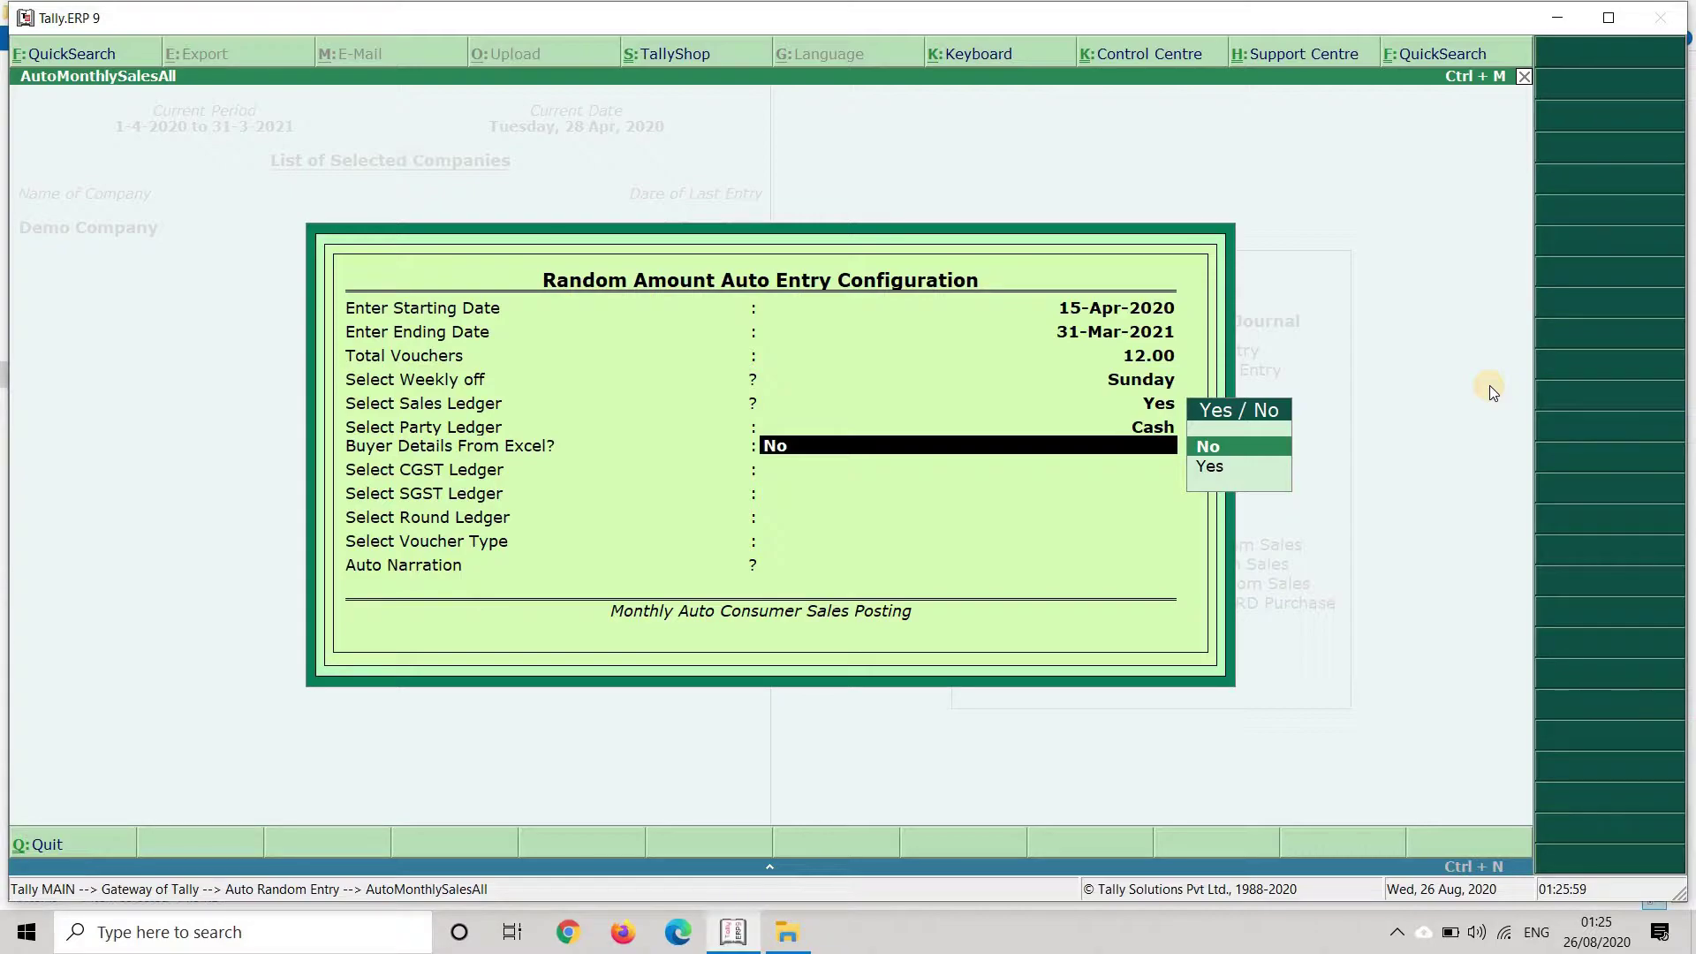
Enable buyer details from Excel and import the party masters from D:\Excel To Tally\PARTY DETAILS.xlsx.
key("Down")
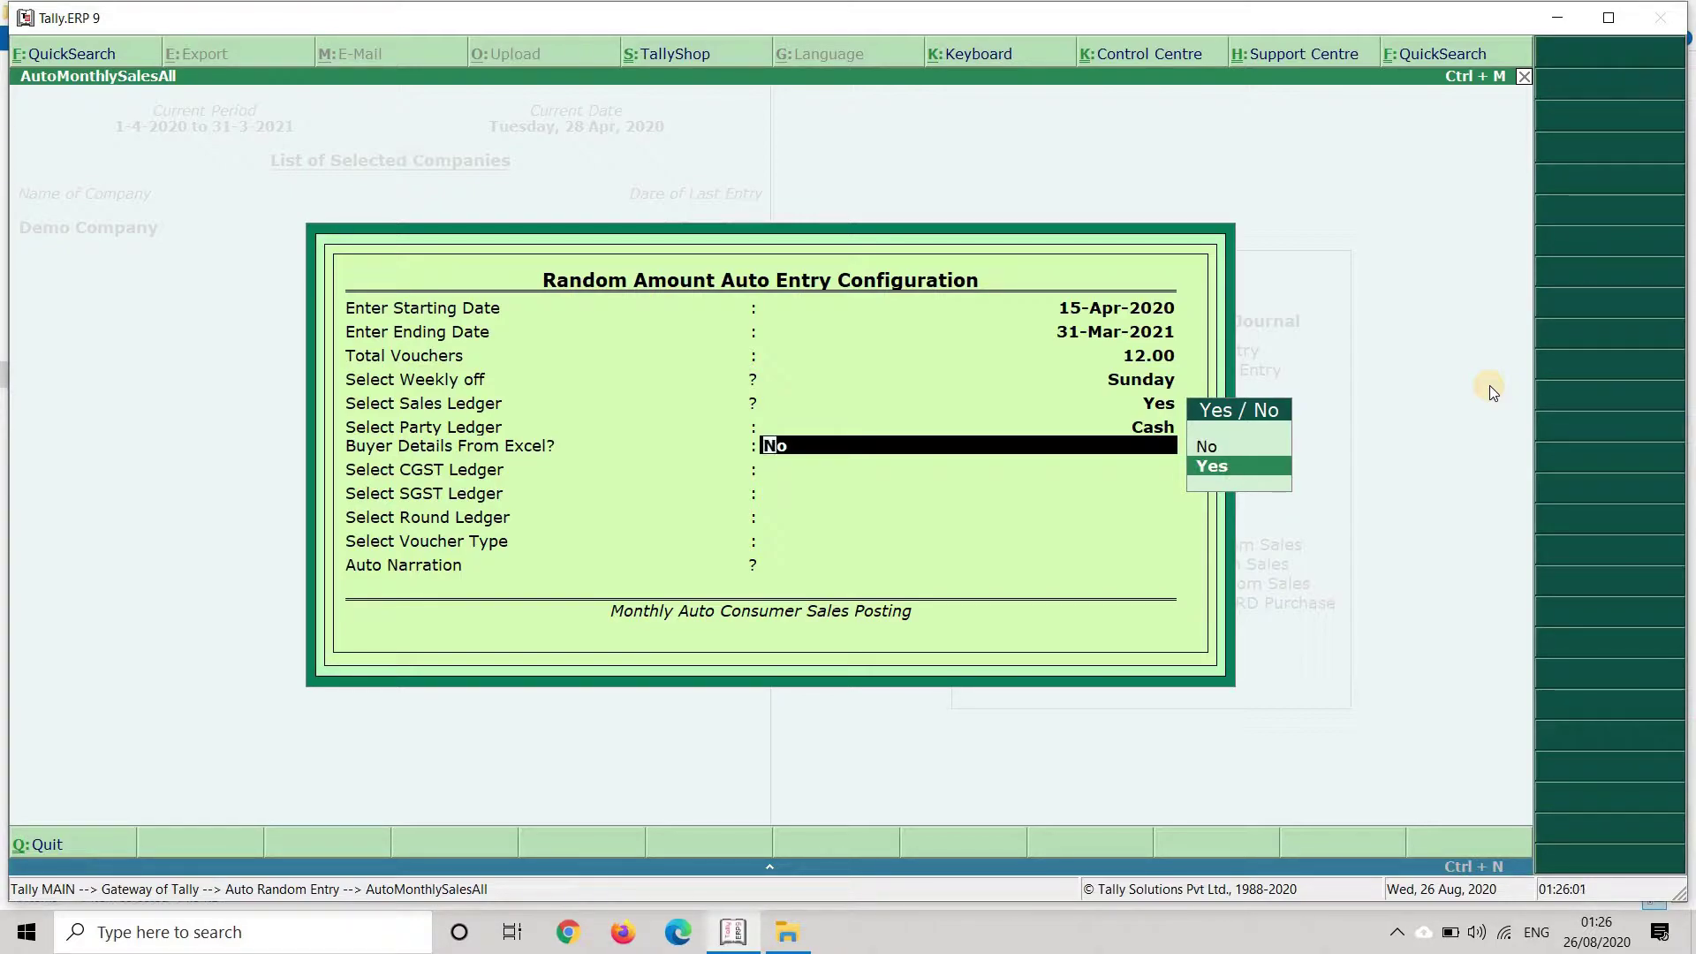
key("Return")
key("Return")
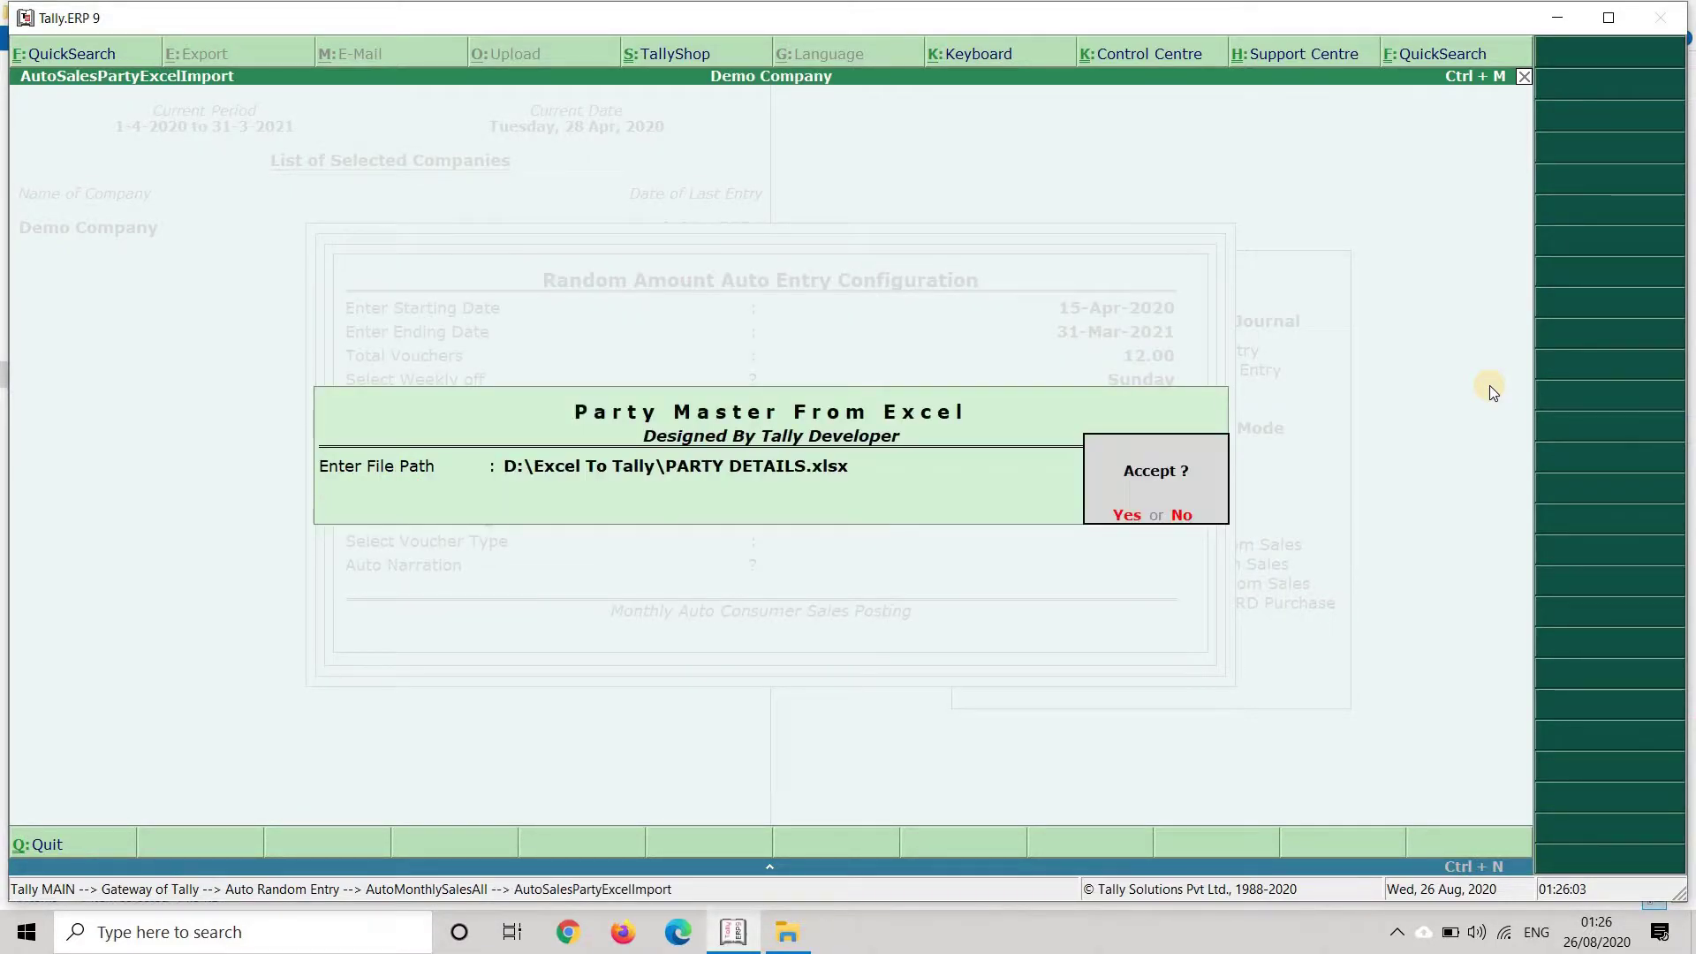
key("Return")
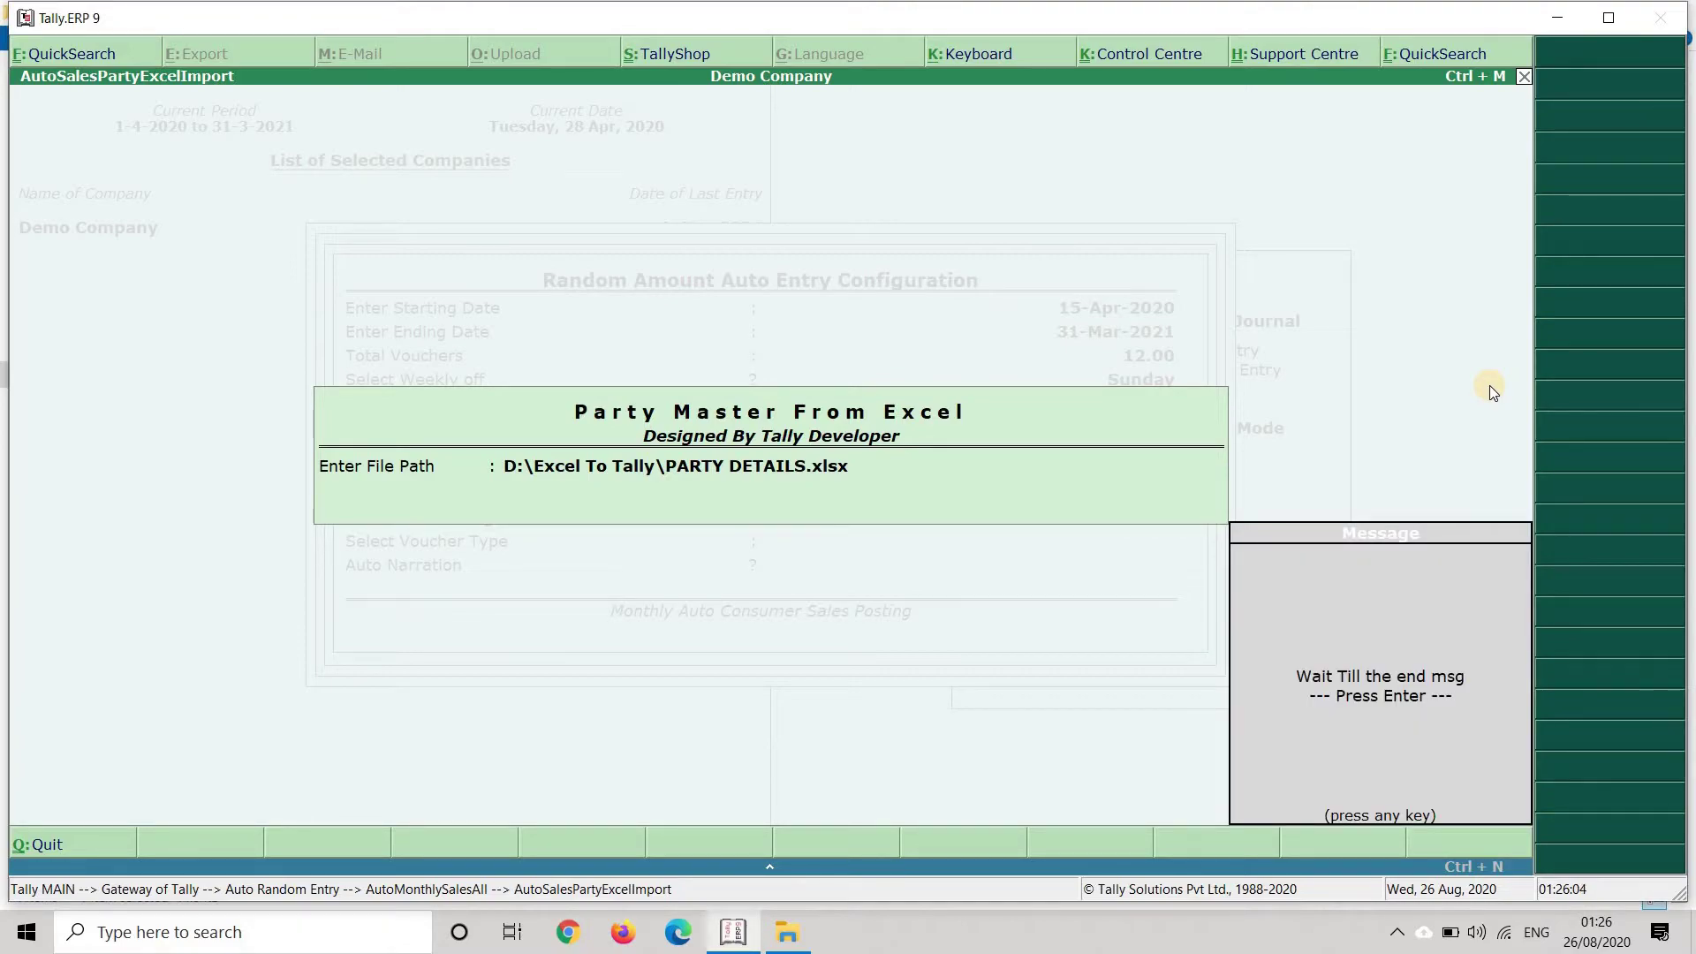
key("Return")
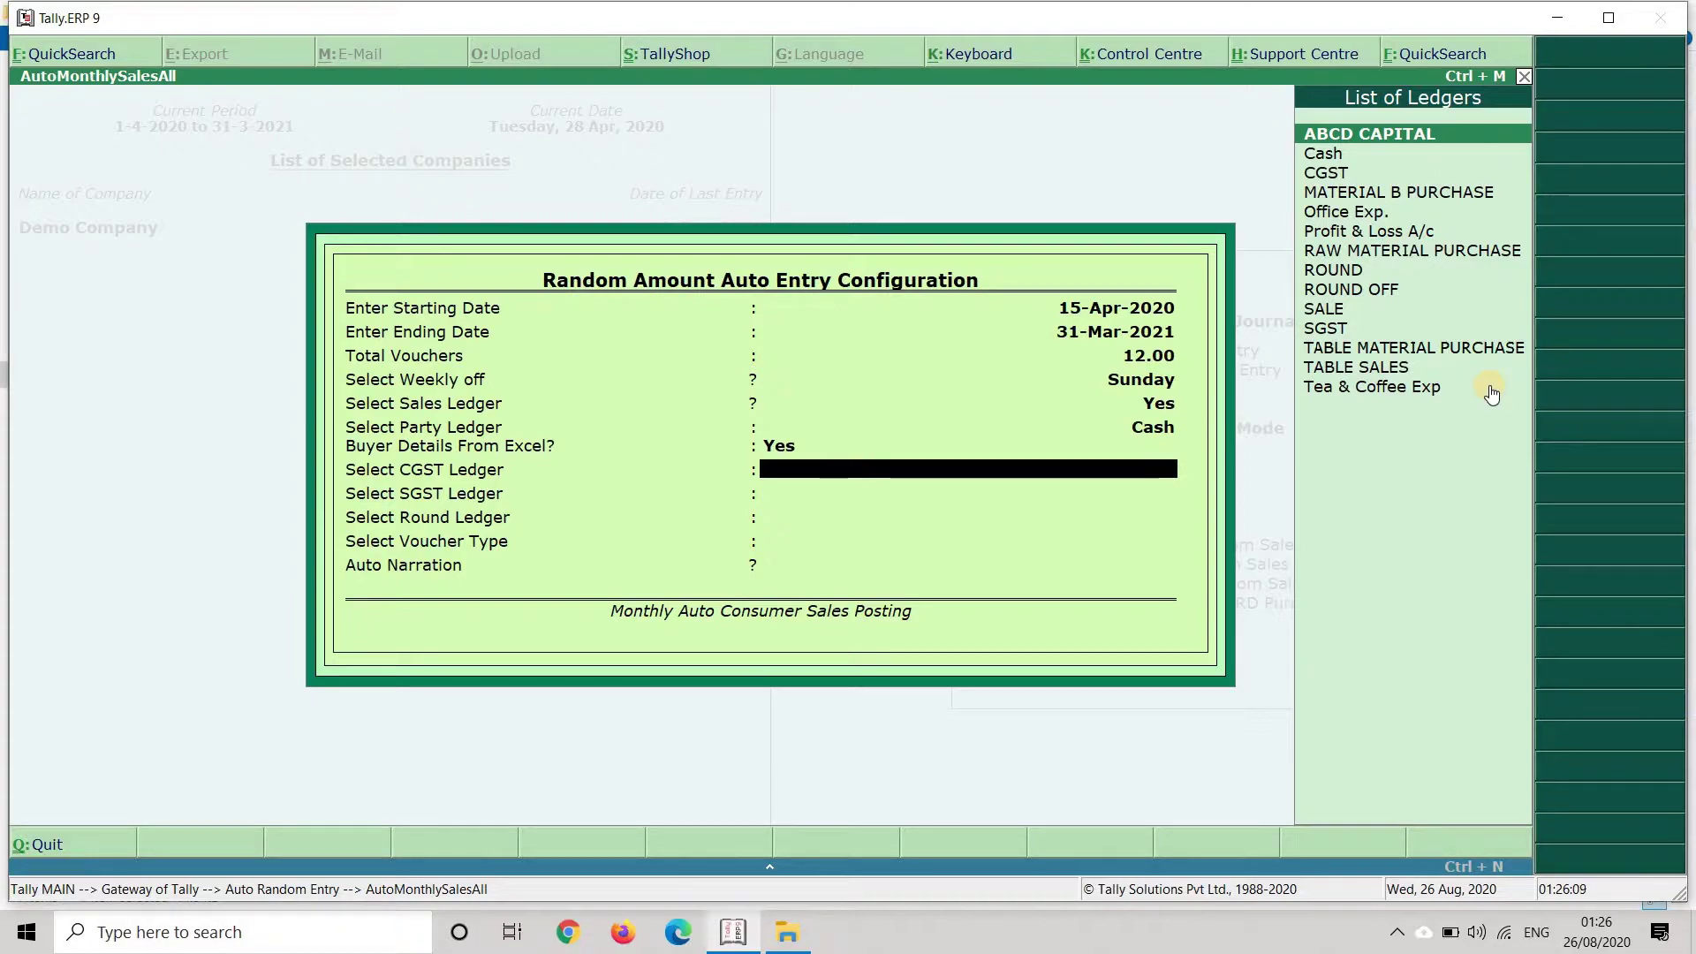
Assign CGST, SGST and ROUND OFF as the tax and round ledgers in the monthly random sales configuration.
type("CAS")
key("BackSpace")
key("BackSpace")
type("GST")
key("Return")
type("SG")
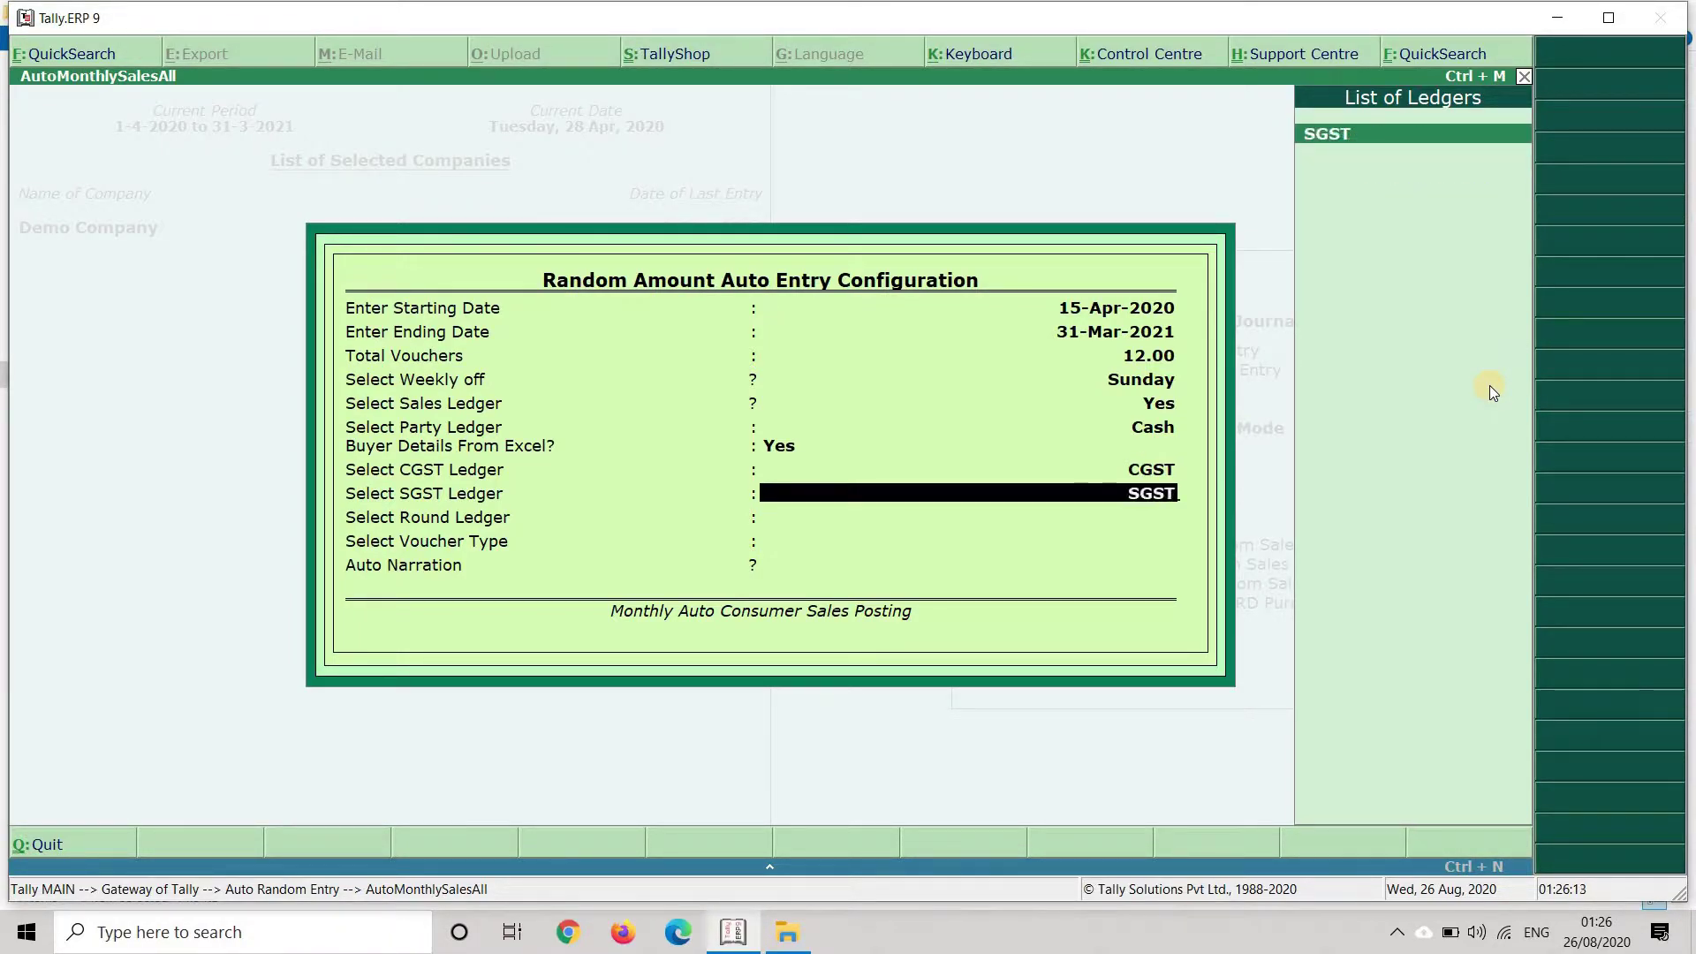
key("Return")
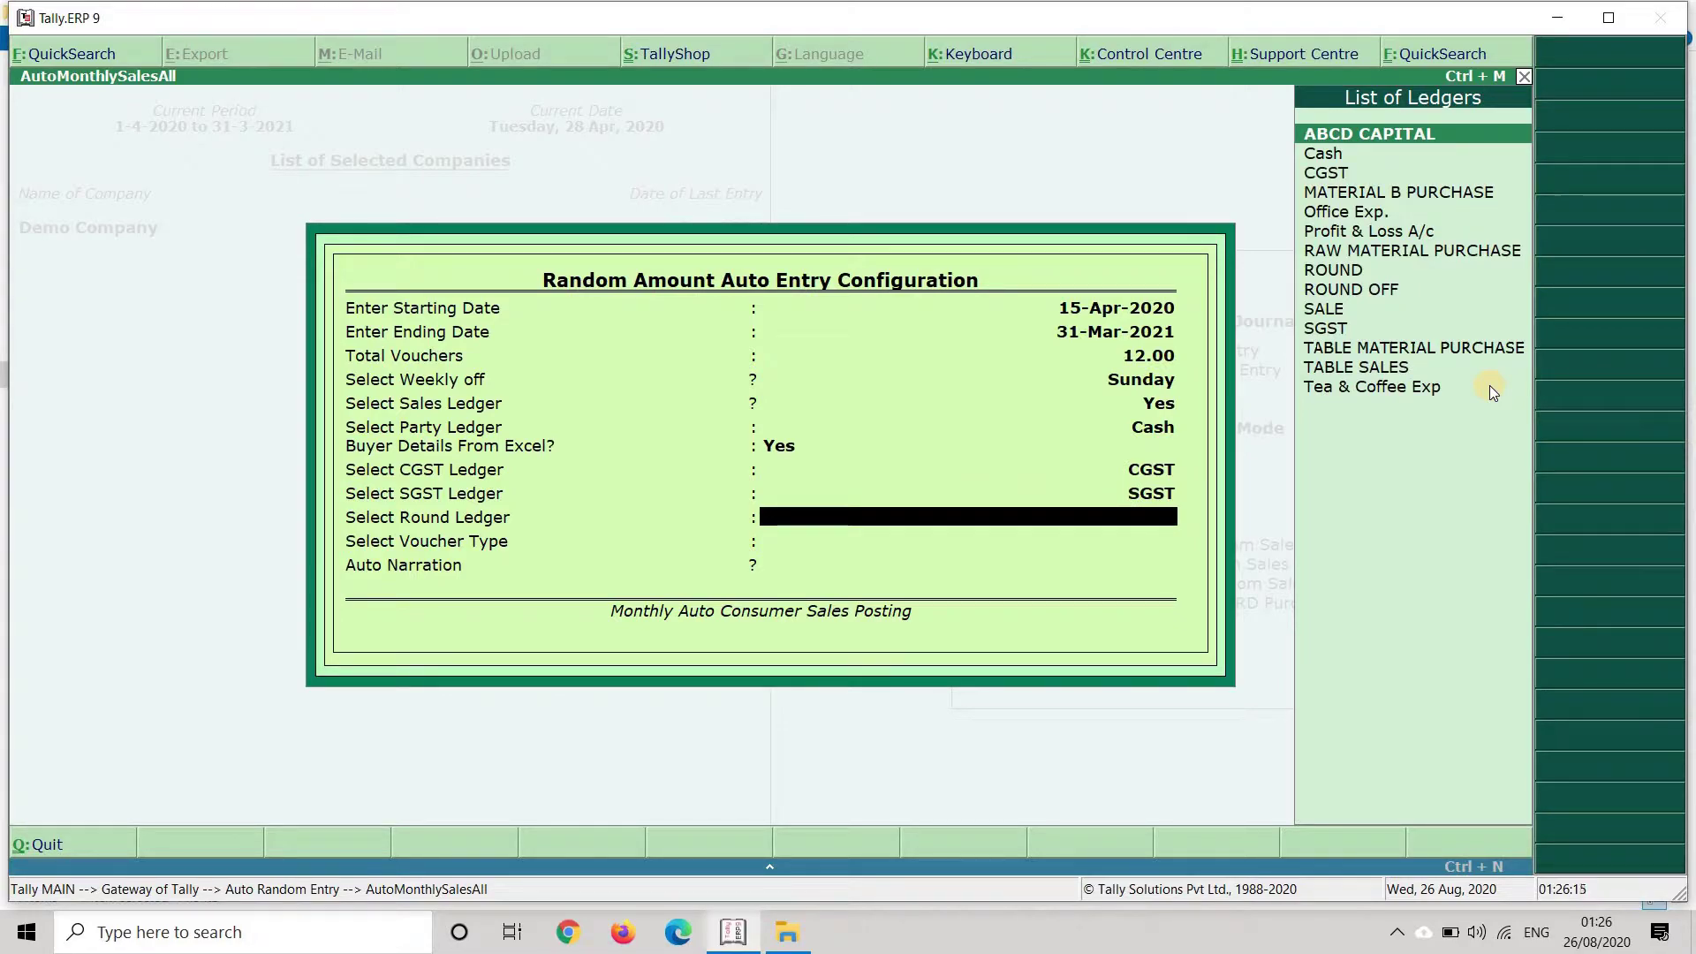
type("ROUND")
key("Down")
key("Return")
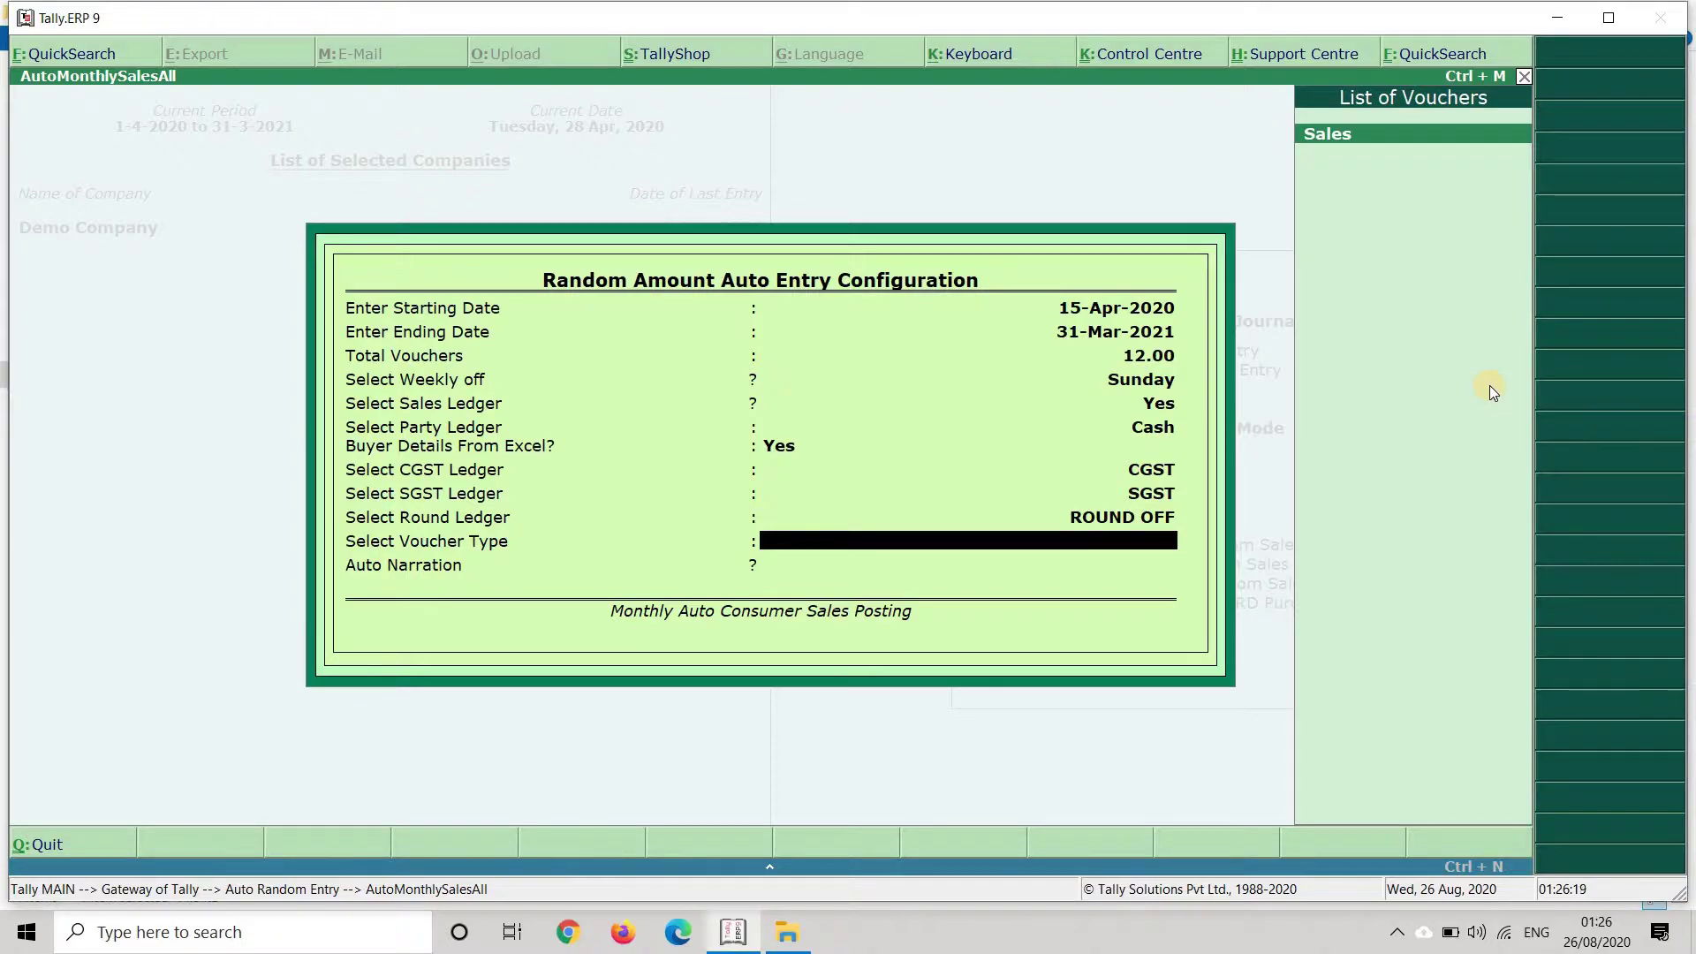
Set the voucher type to Sales and the narration to "BEING MONTHLY RANDOM SALES", and accept the configuration to post the vouchers.
key("Return")
type("BEING MONTHLY RANDOM SALES")
key("Return")
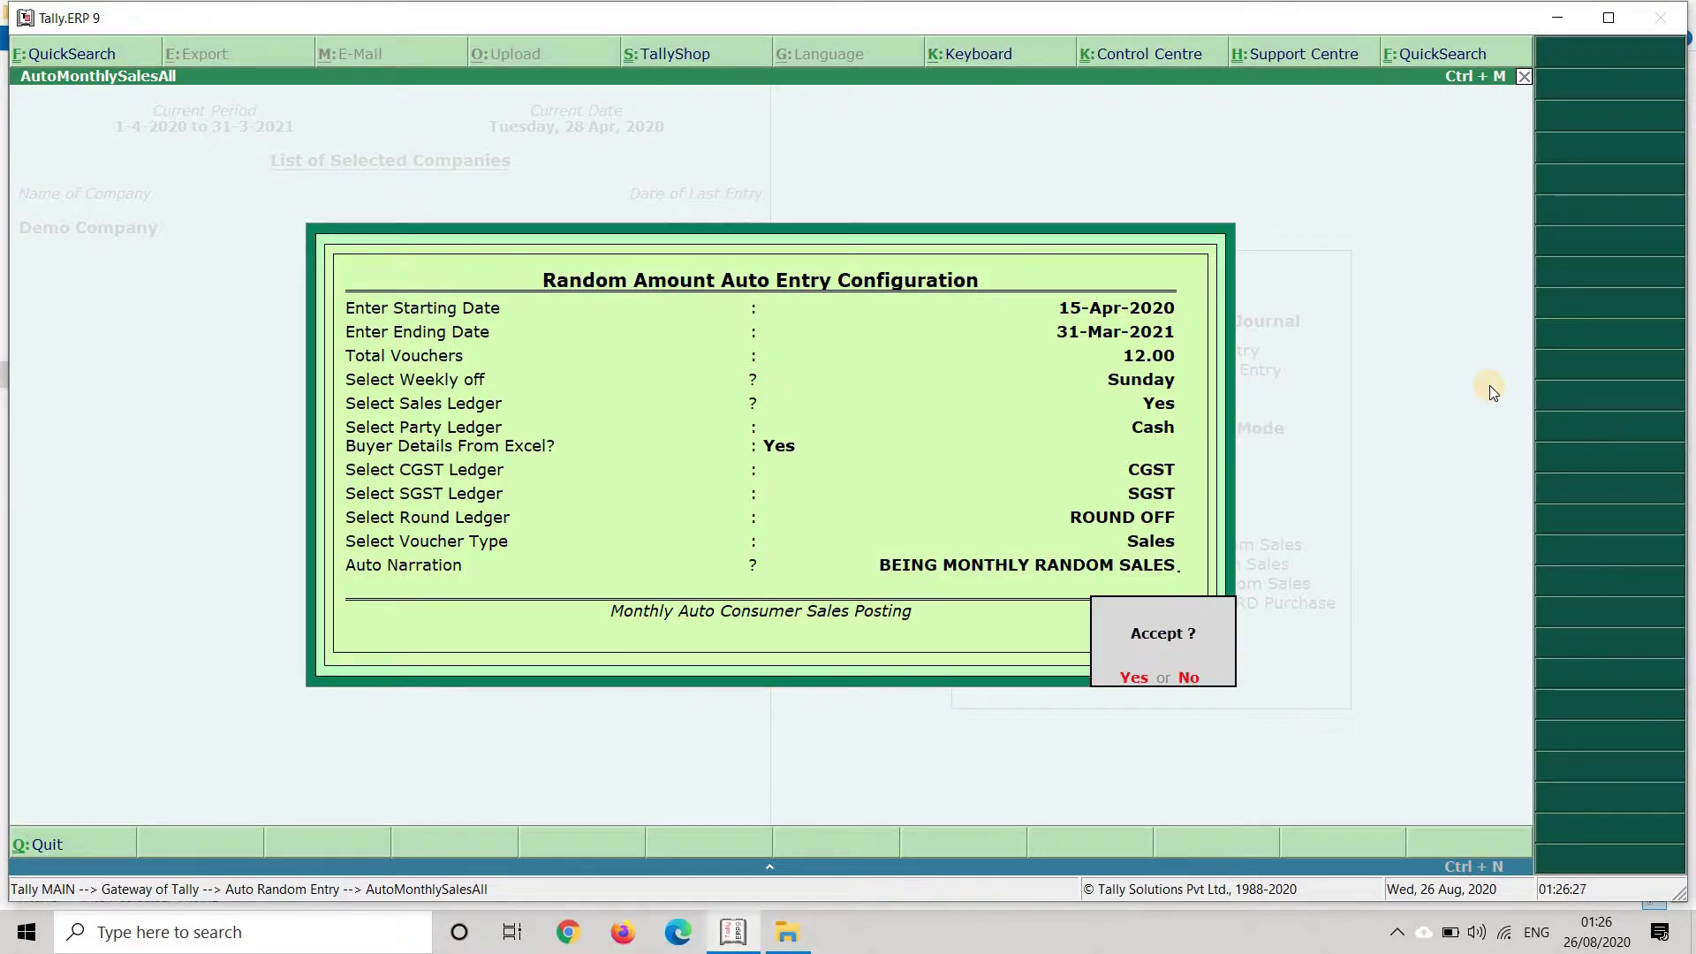
key("Return")
key("Return")
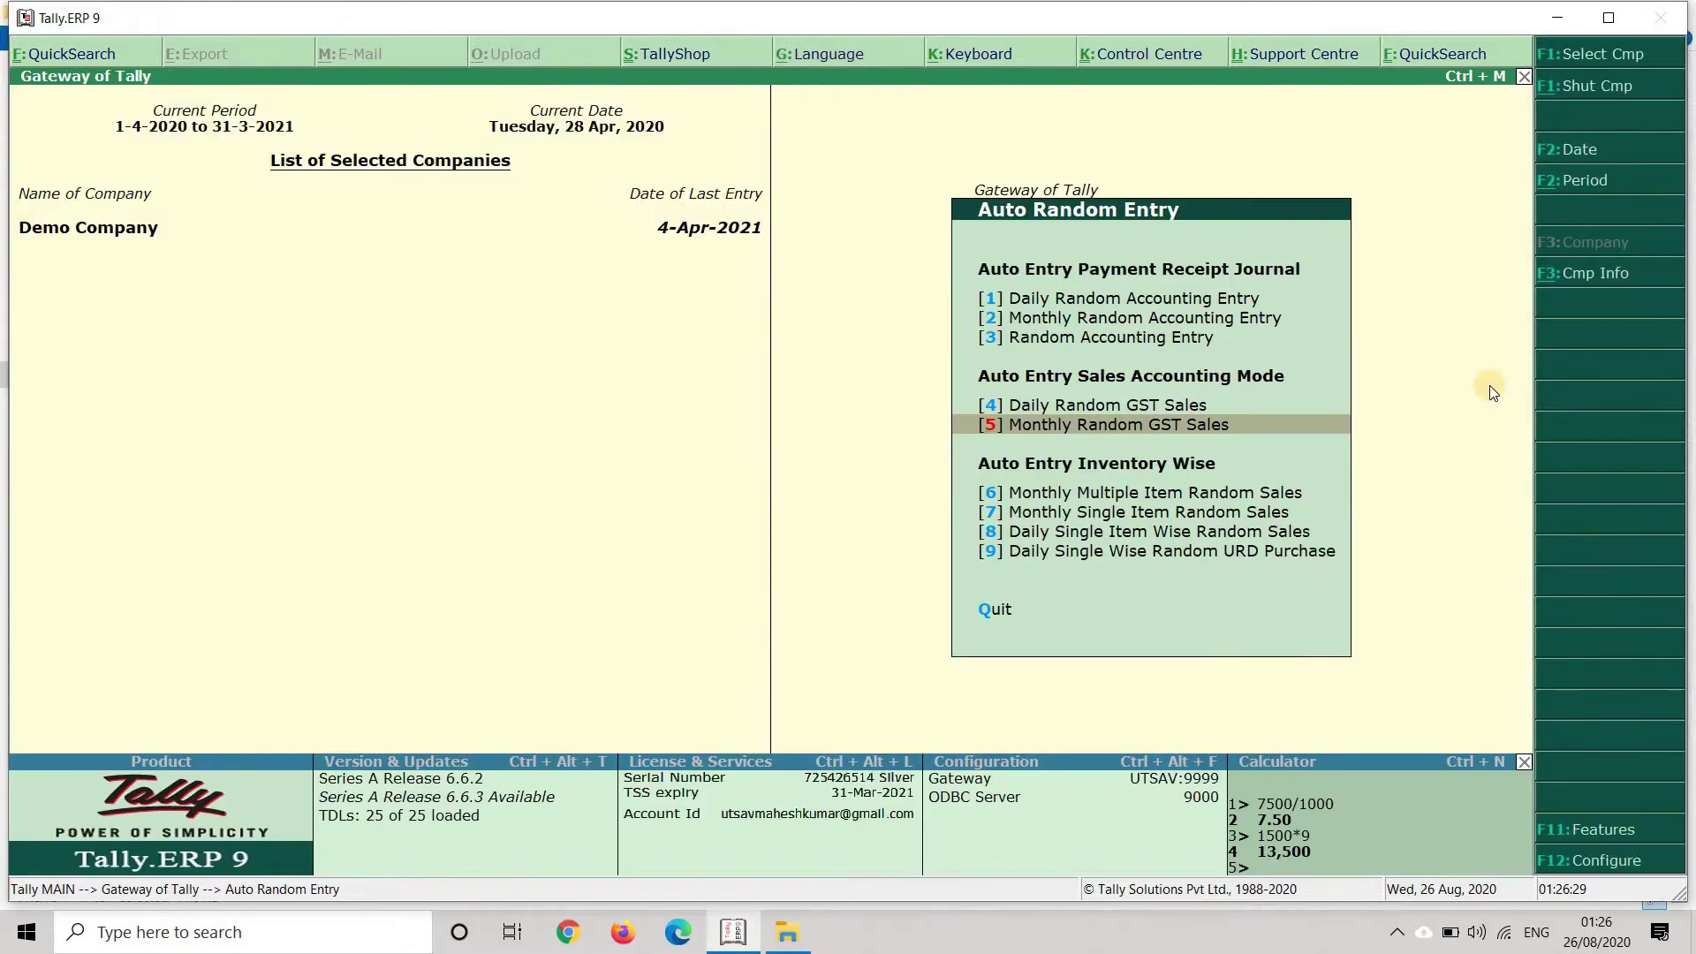
Leave Auto Random Entry and display the ledger vouchers of the SALE ledger.
key("Escape")
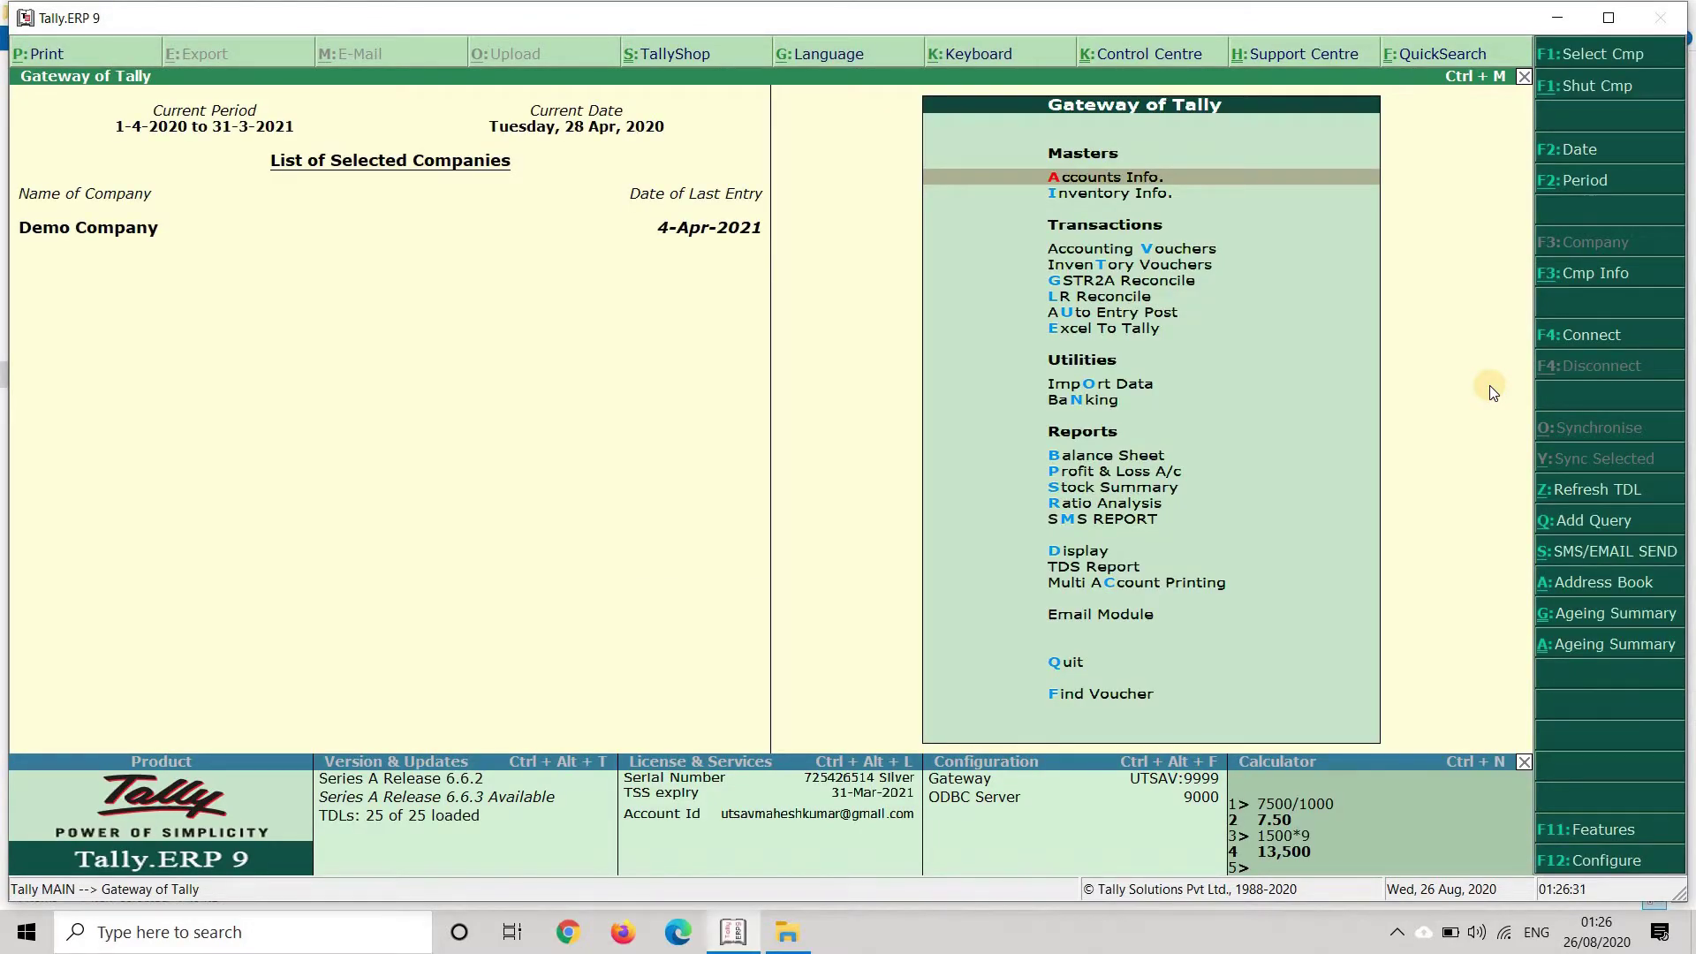
key("d")
key("a")
type("l")
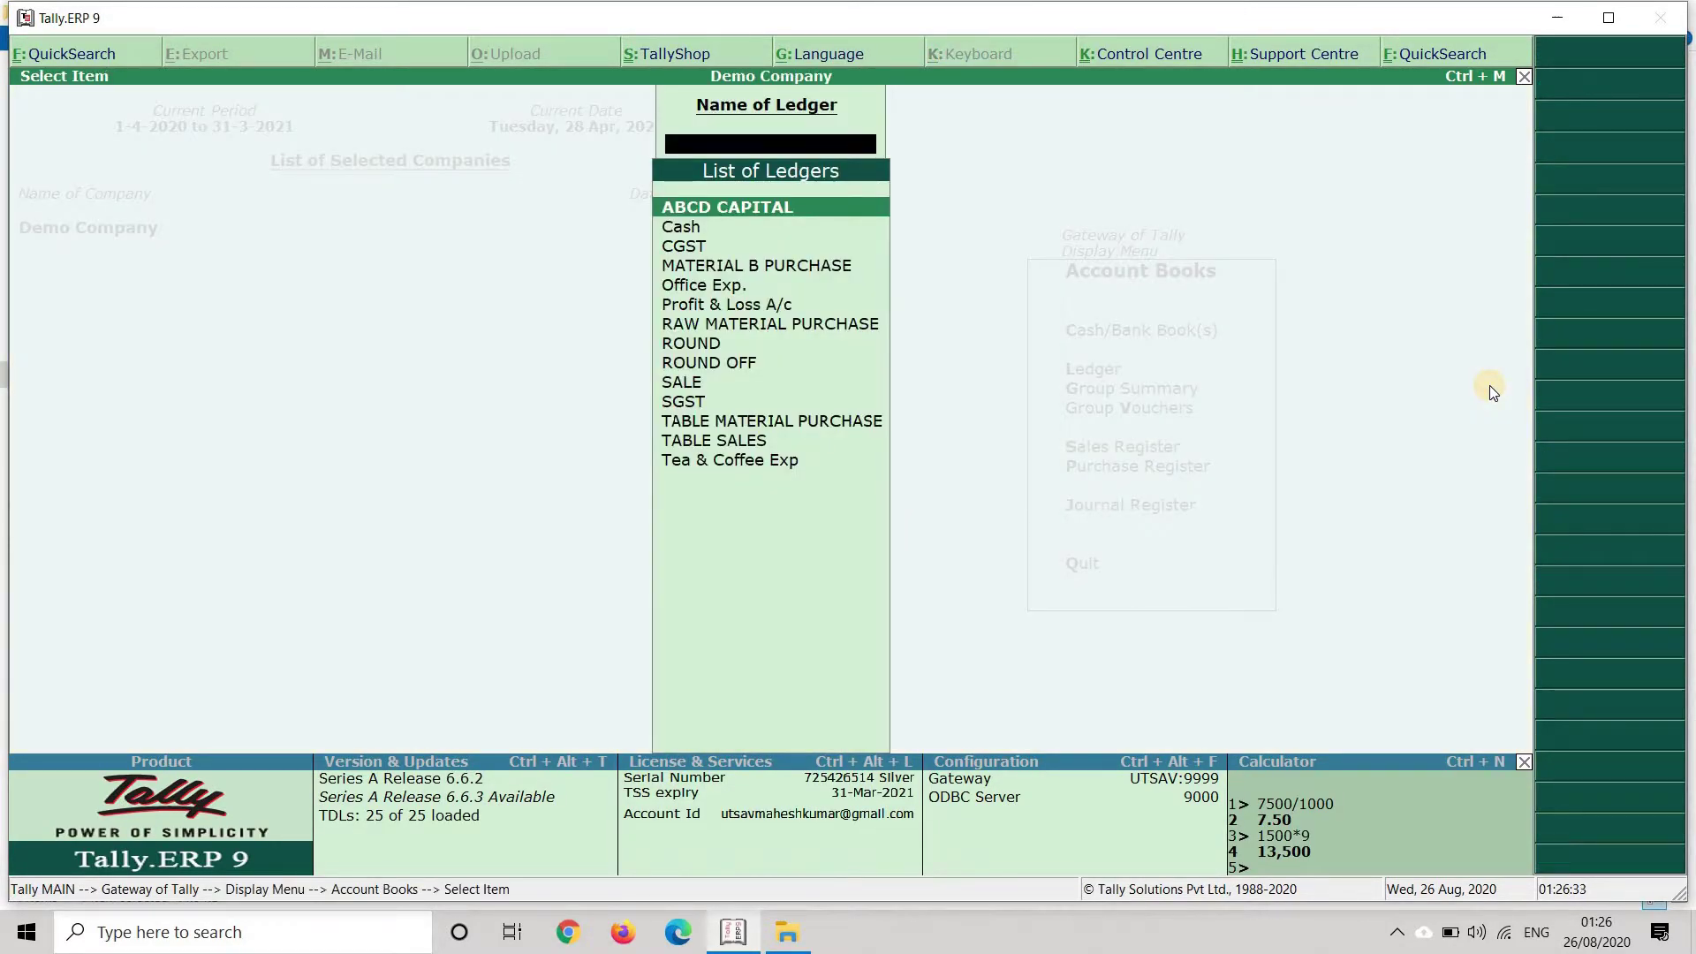
type("SA")
key("Return")
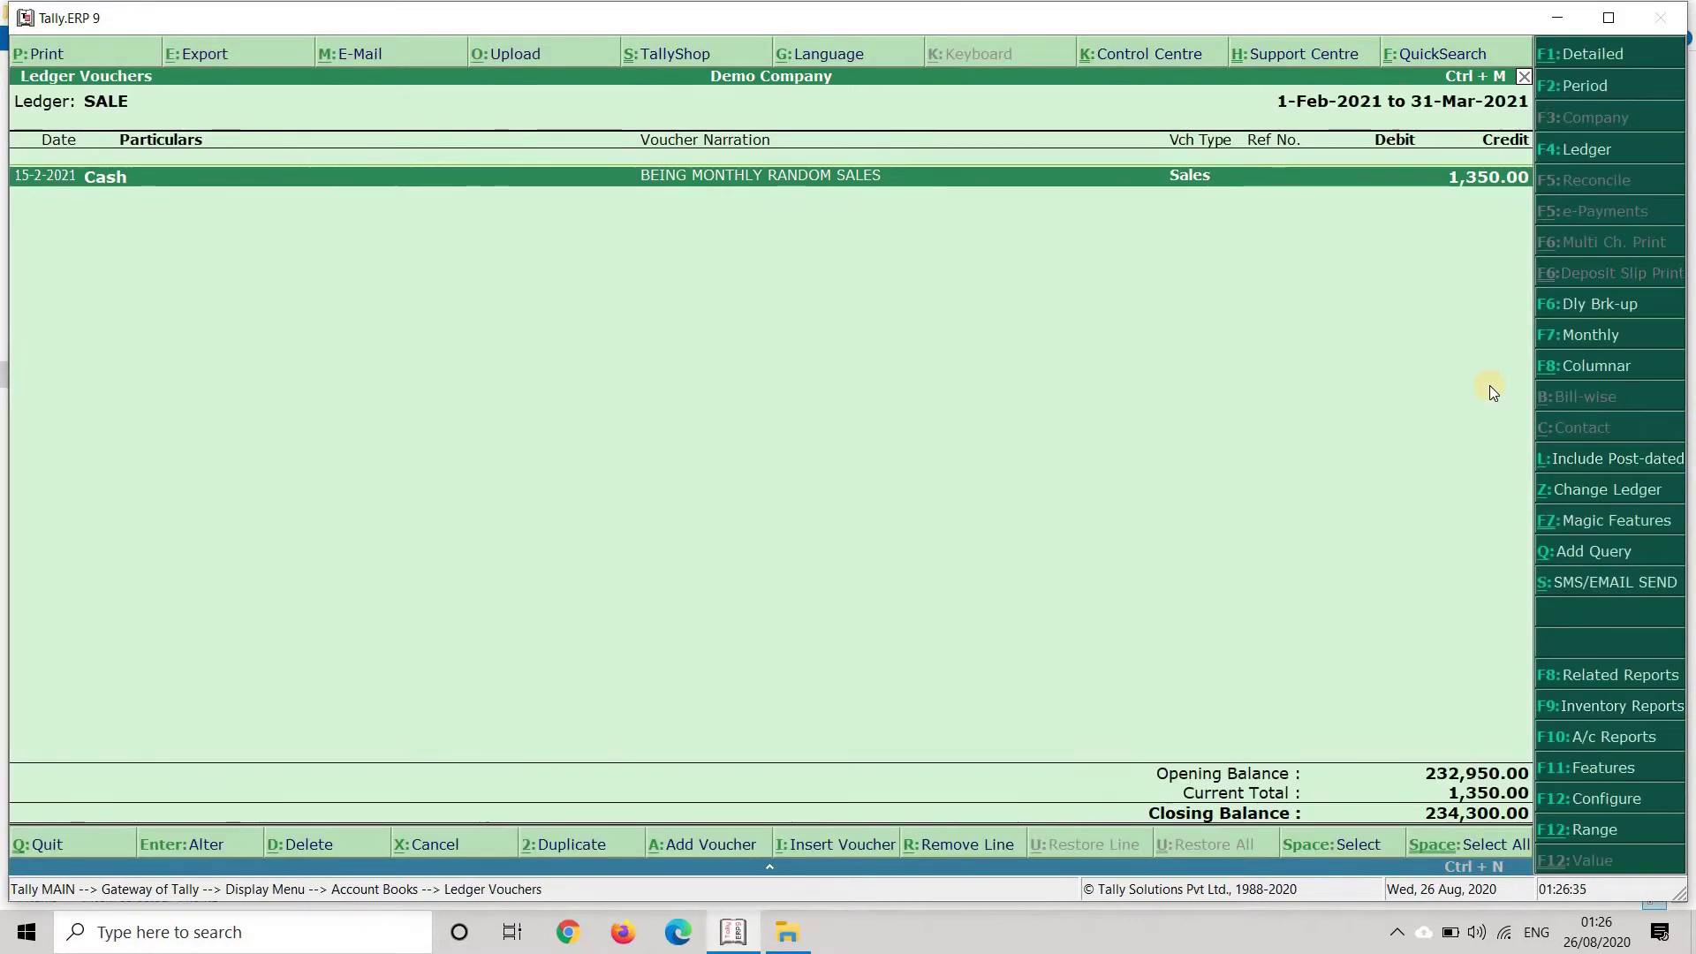
Filter the SALE ledger vouchers to those with a narration containing "BEING MONTH".
key("alt+F12")
key("Return")
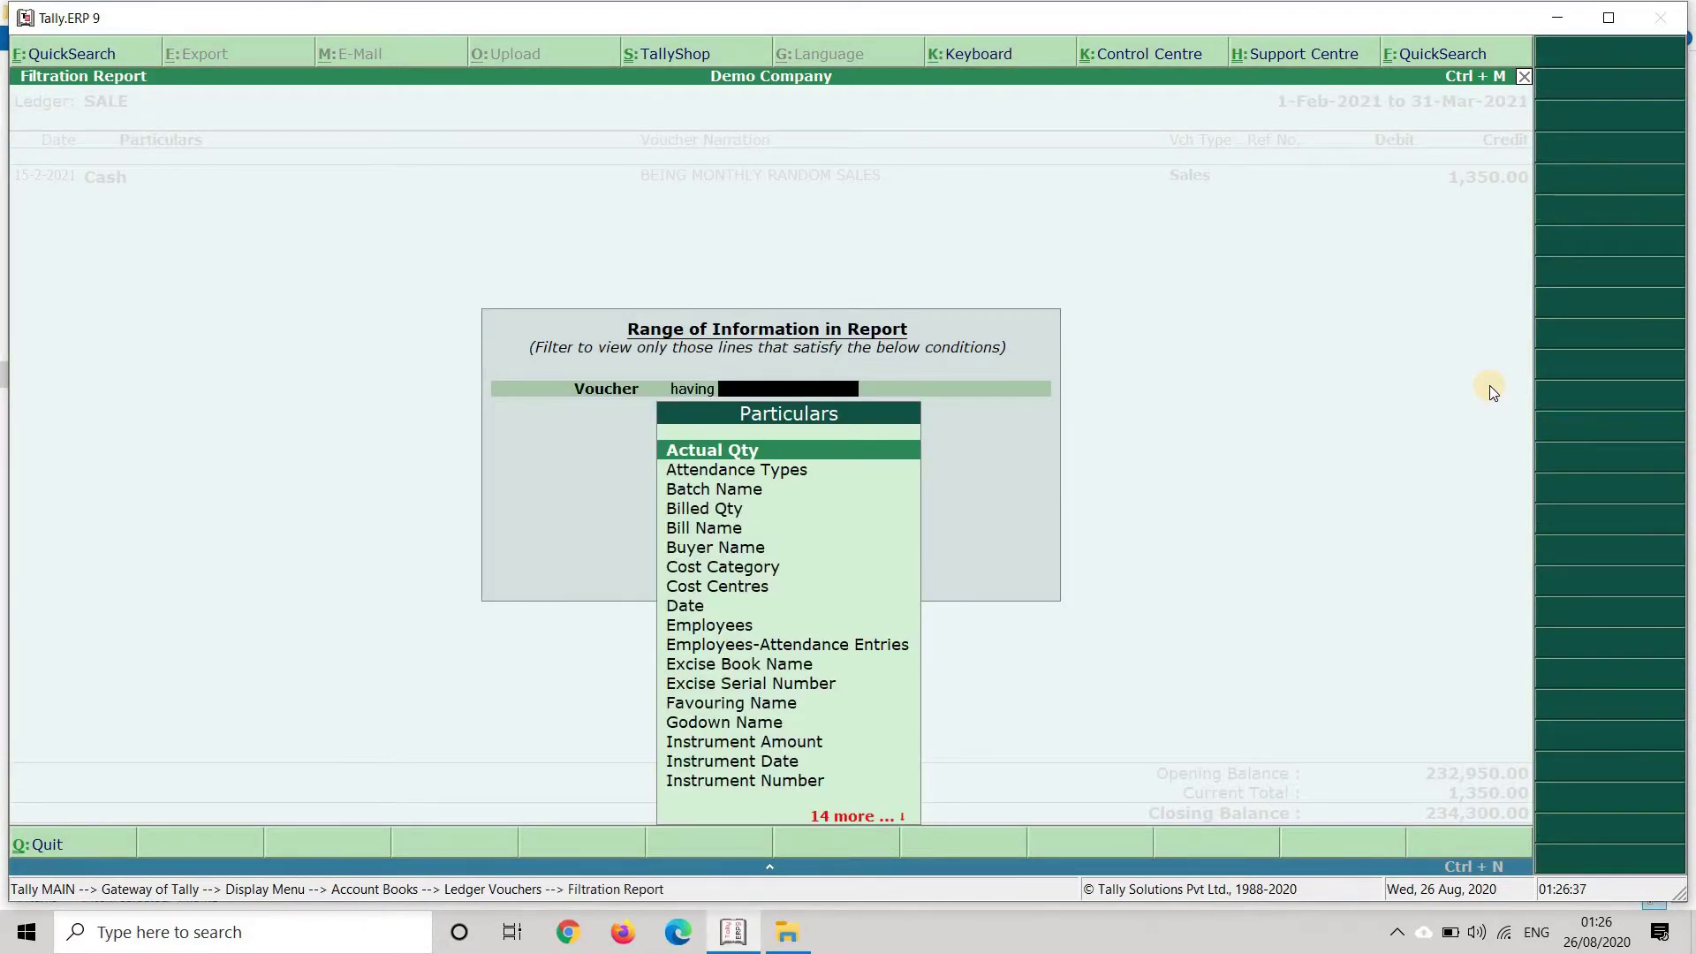
key("Escape")
key("Return")
type("NAR")
key("Return")
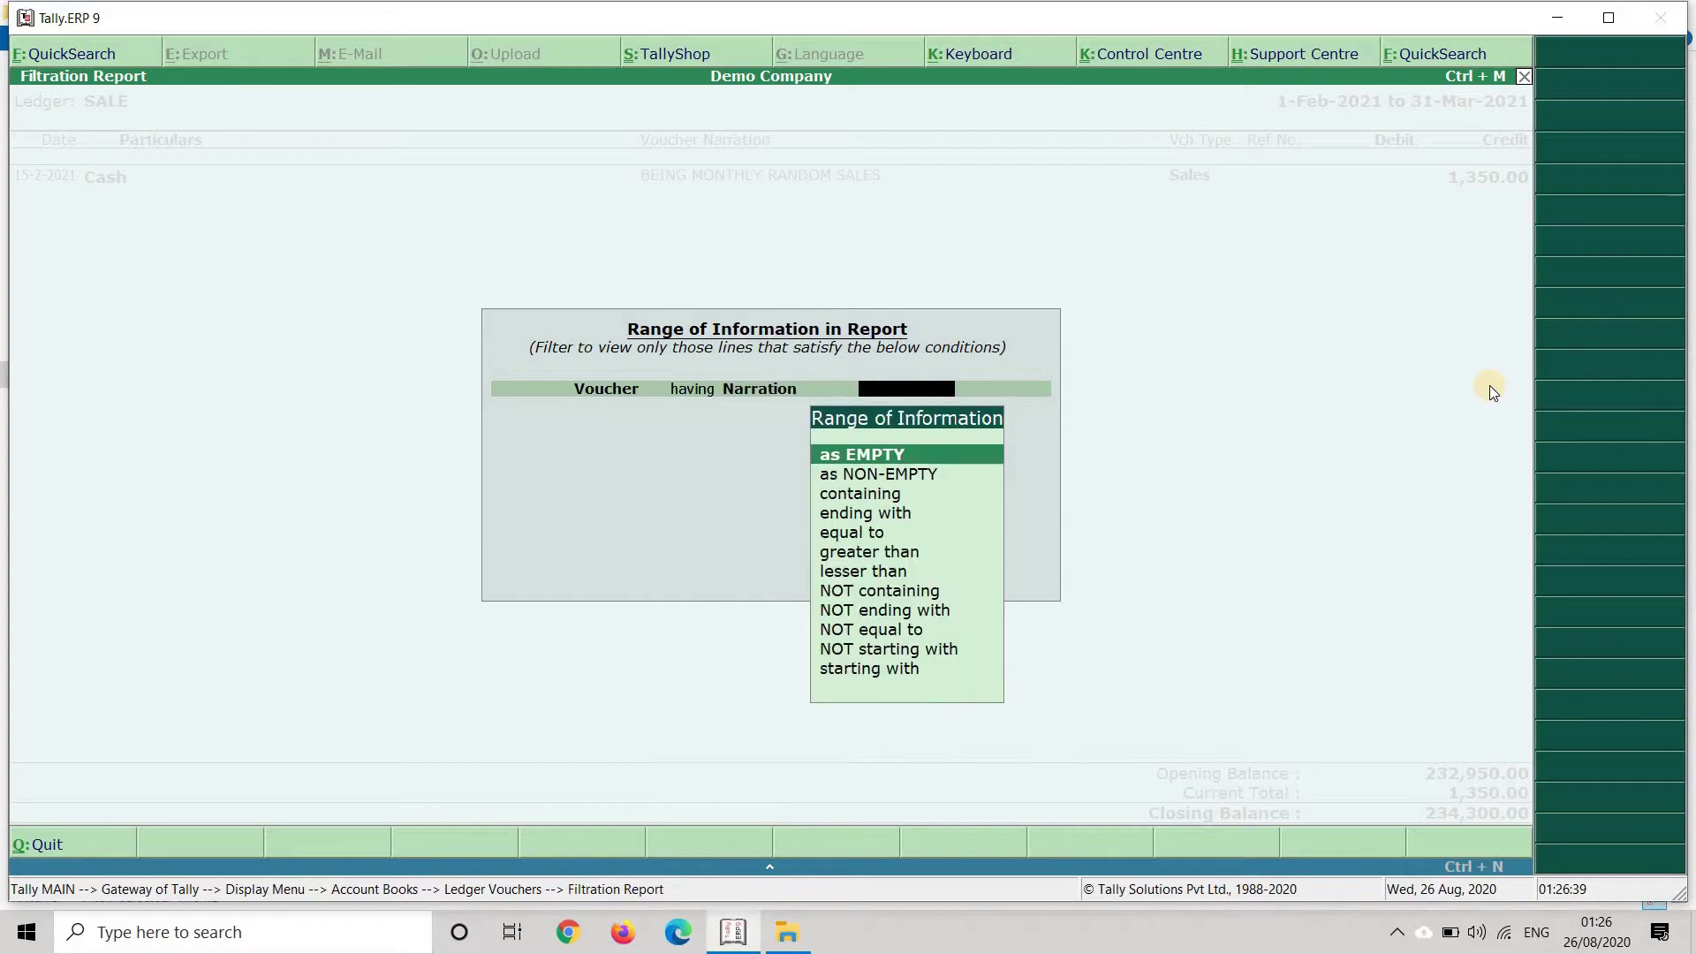
type("CON")
key("Return")
type("BEING MONTH")
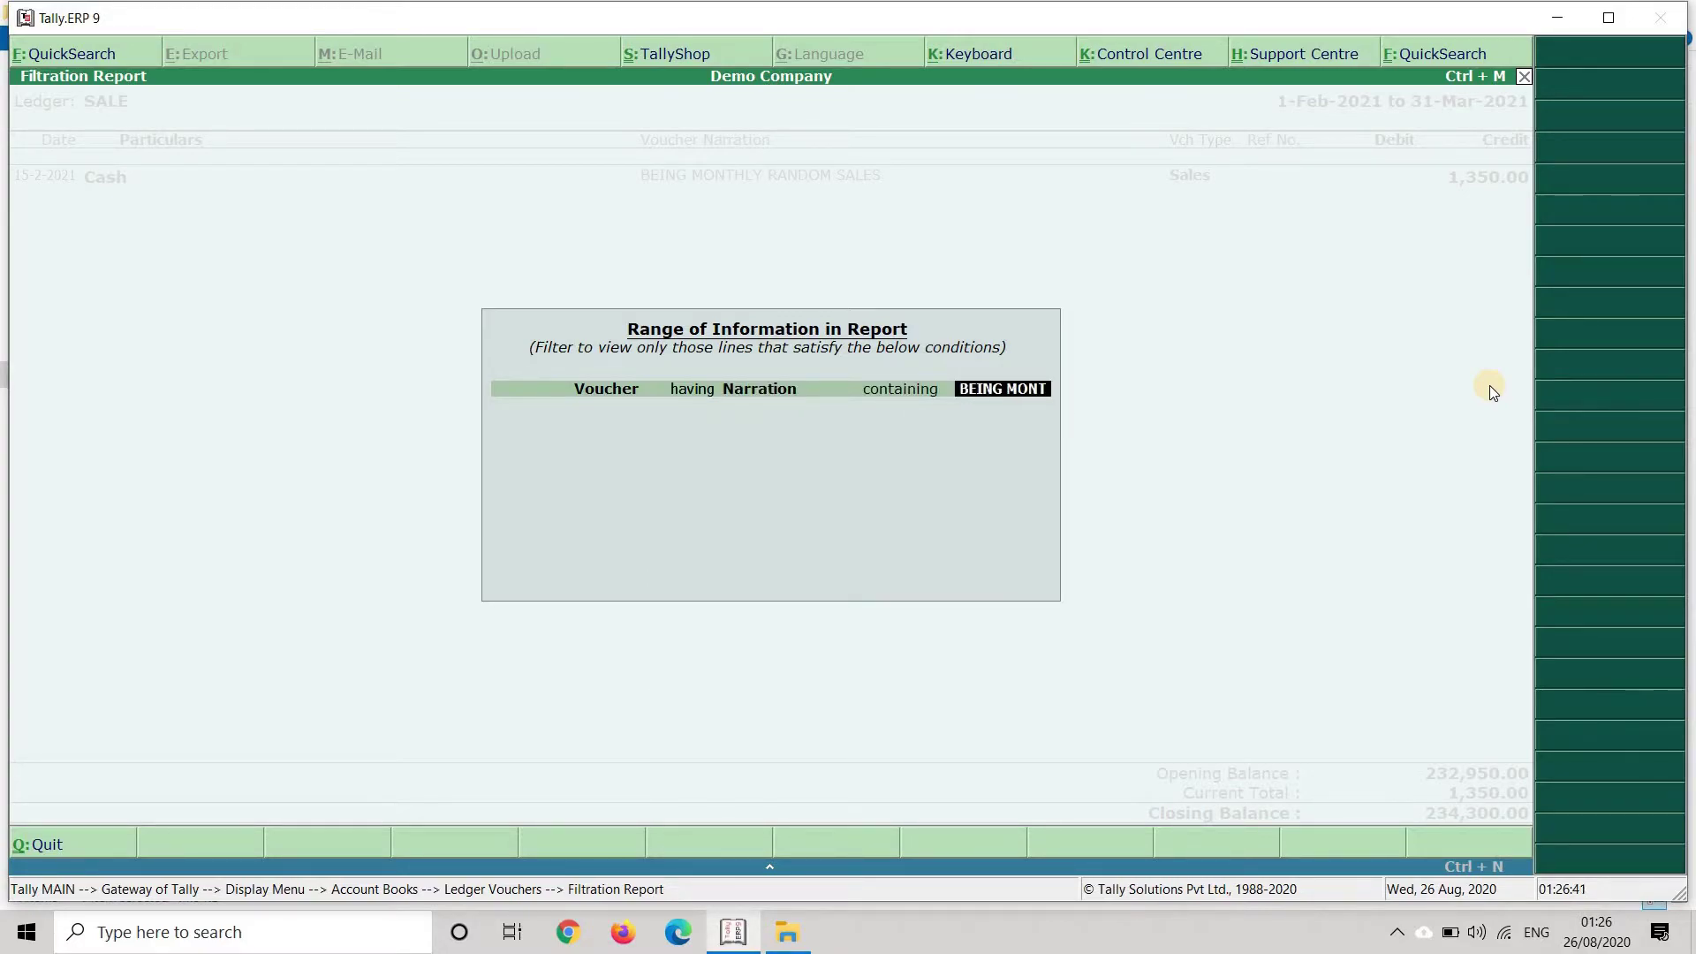
key("Return")
key("Return")
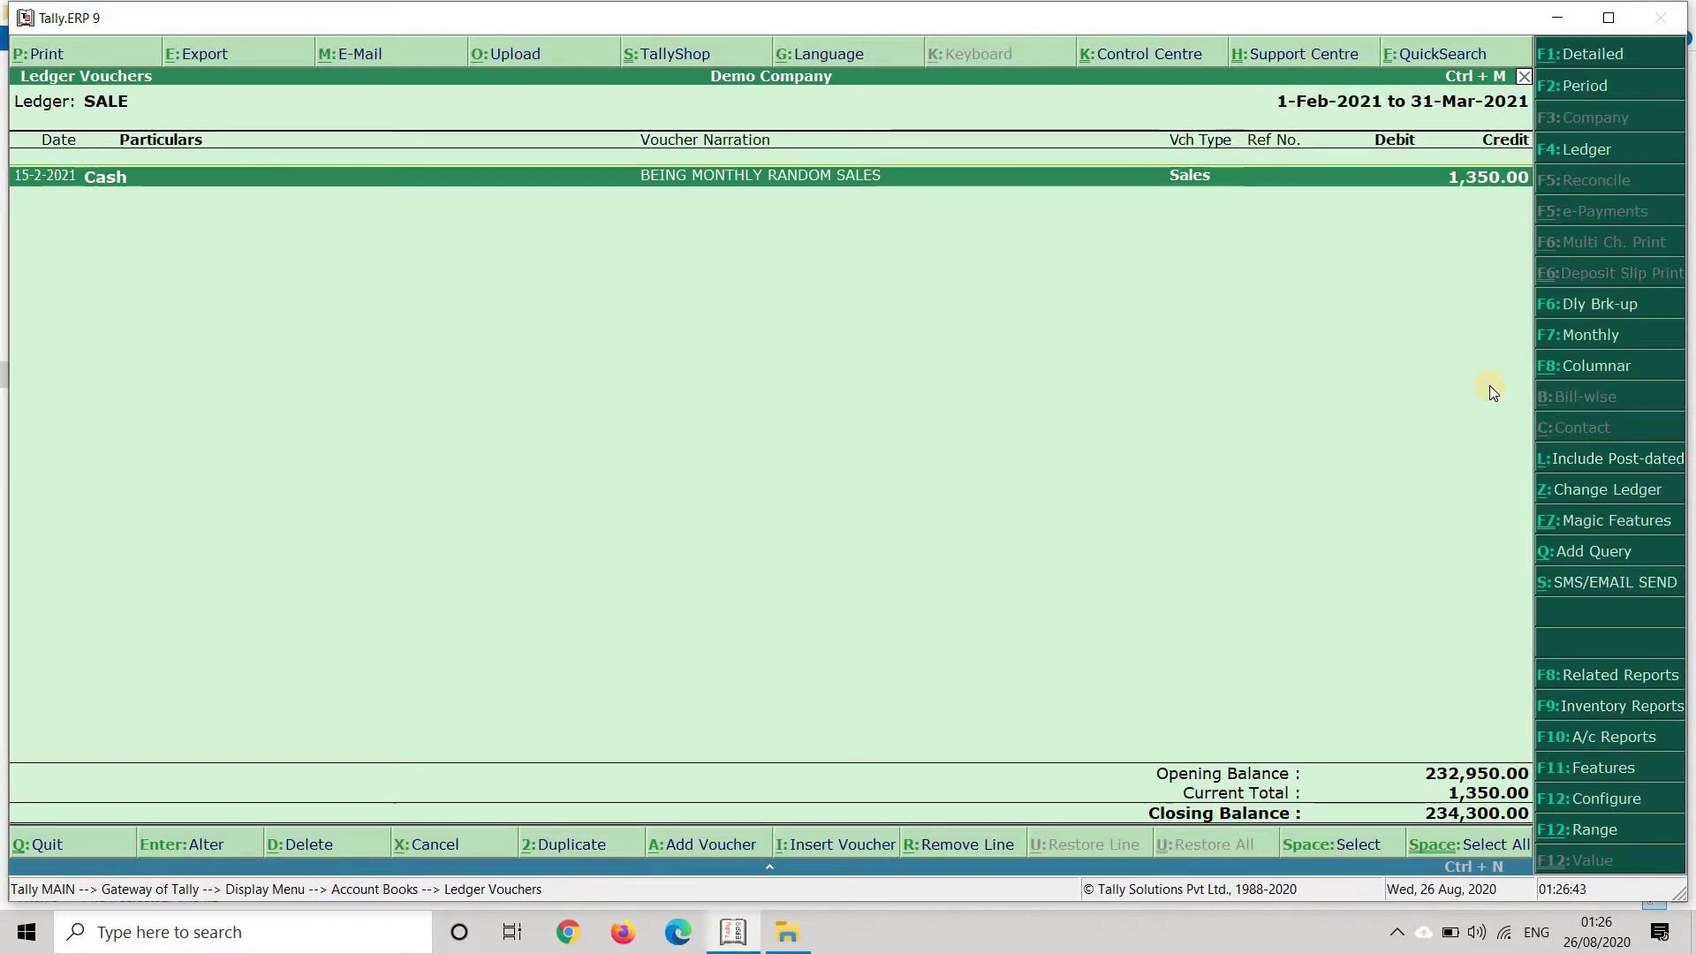
Set the ledger report period from 1-4-2020 to 31-Mar-2021.
key("F2")
type("1-4-2020")
key("Return")
key("Return")
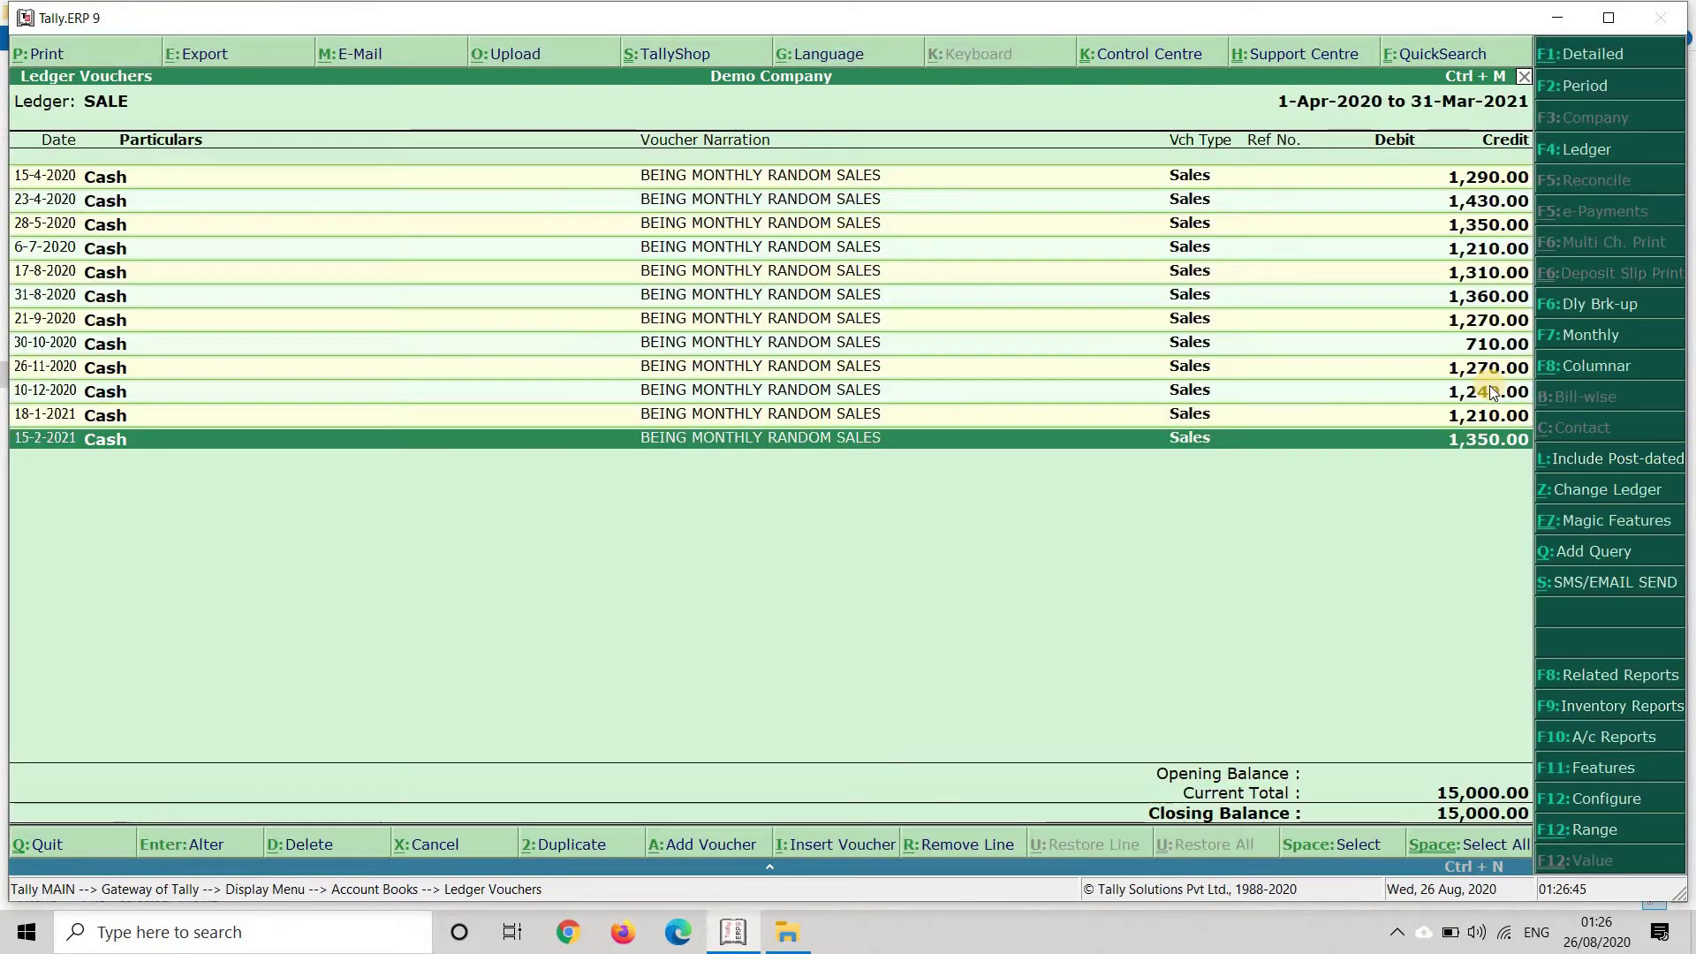
Examine the dates and amounts of the monthly random sales vouchers posted in the SALE ledger.
key("Up")
key("Up")
key("Up")
key("Up")
key("Up")
key("Up")
key("Up")
key("Up")
key("Up")
key("Up")
key("Down")
key("Down")
key("Down")
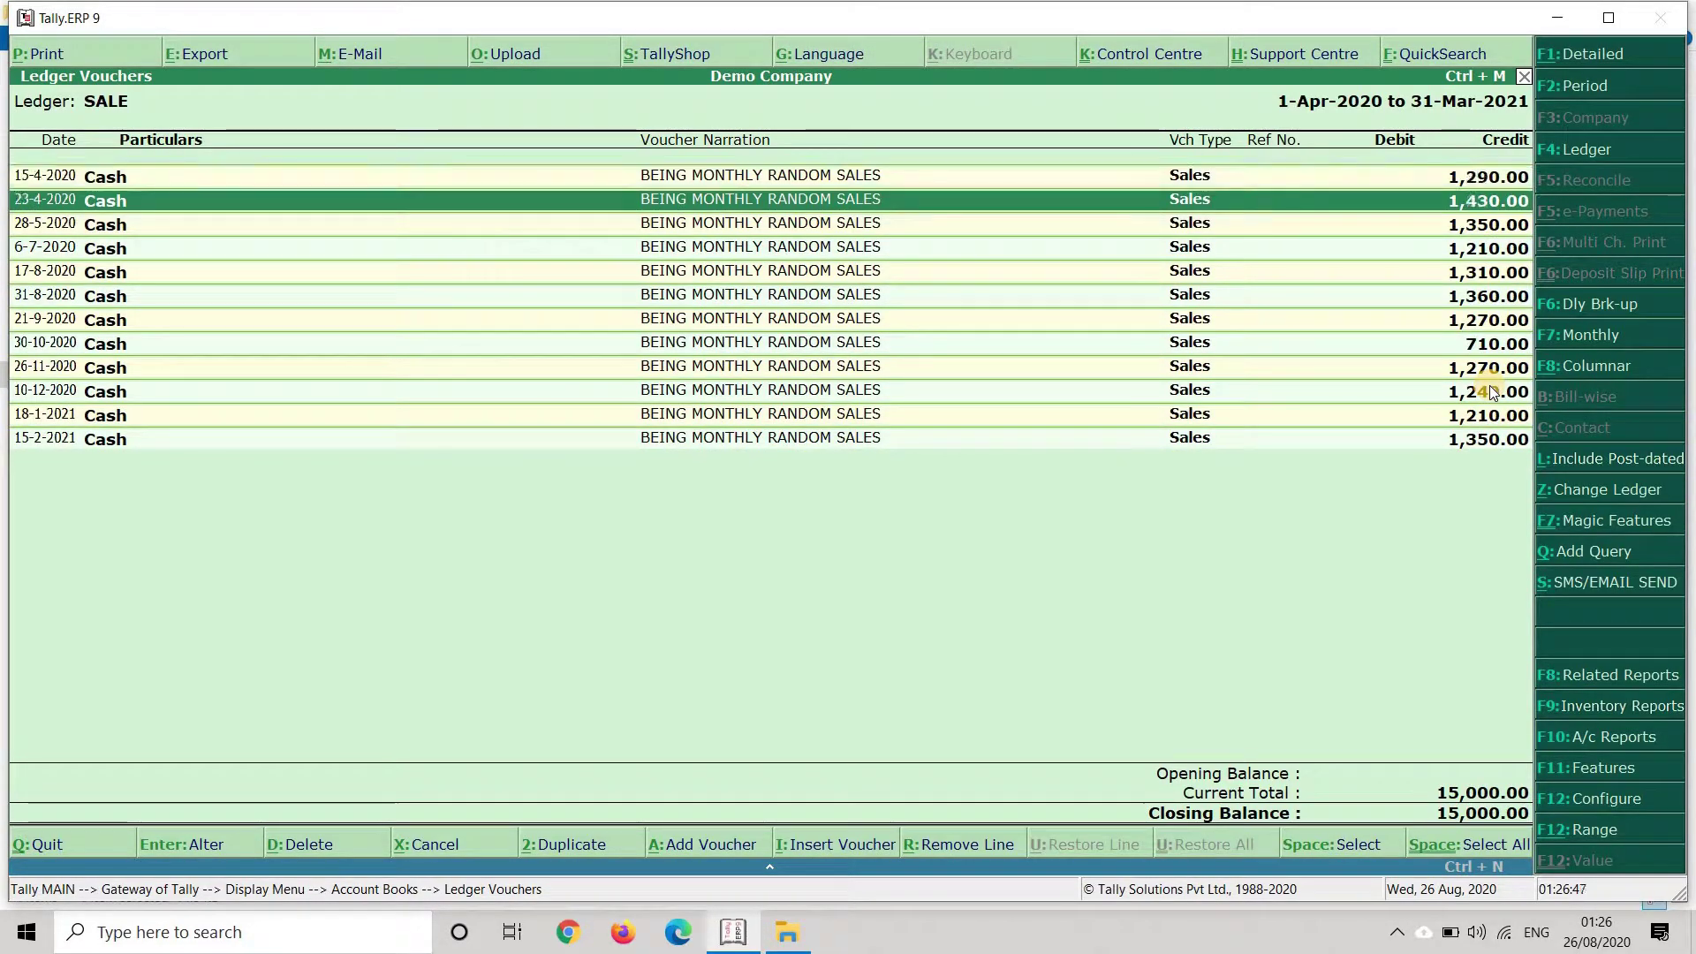
key("Down")
key("Down")
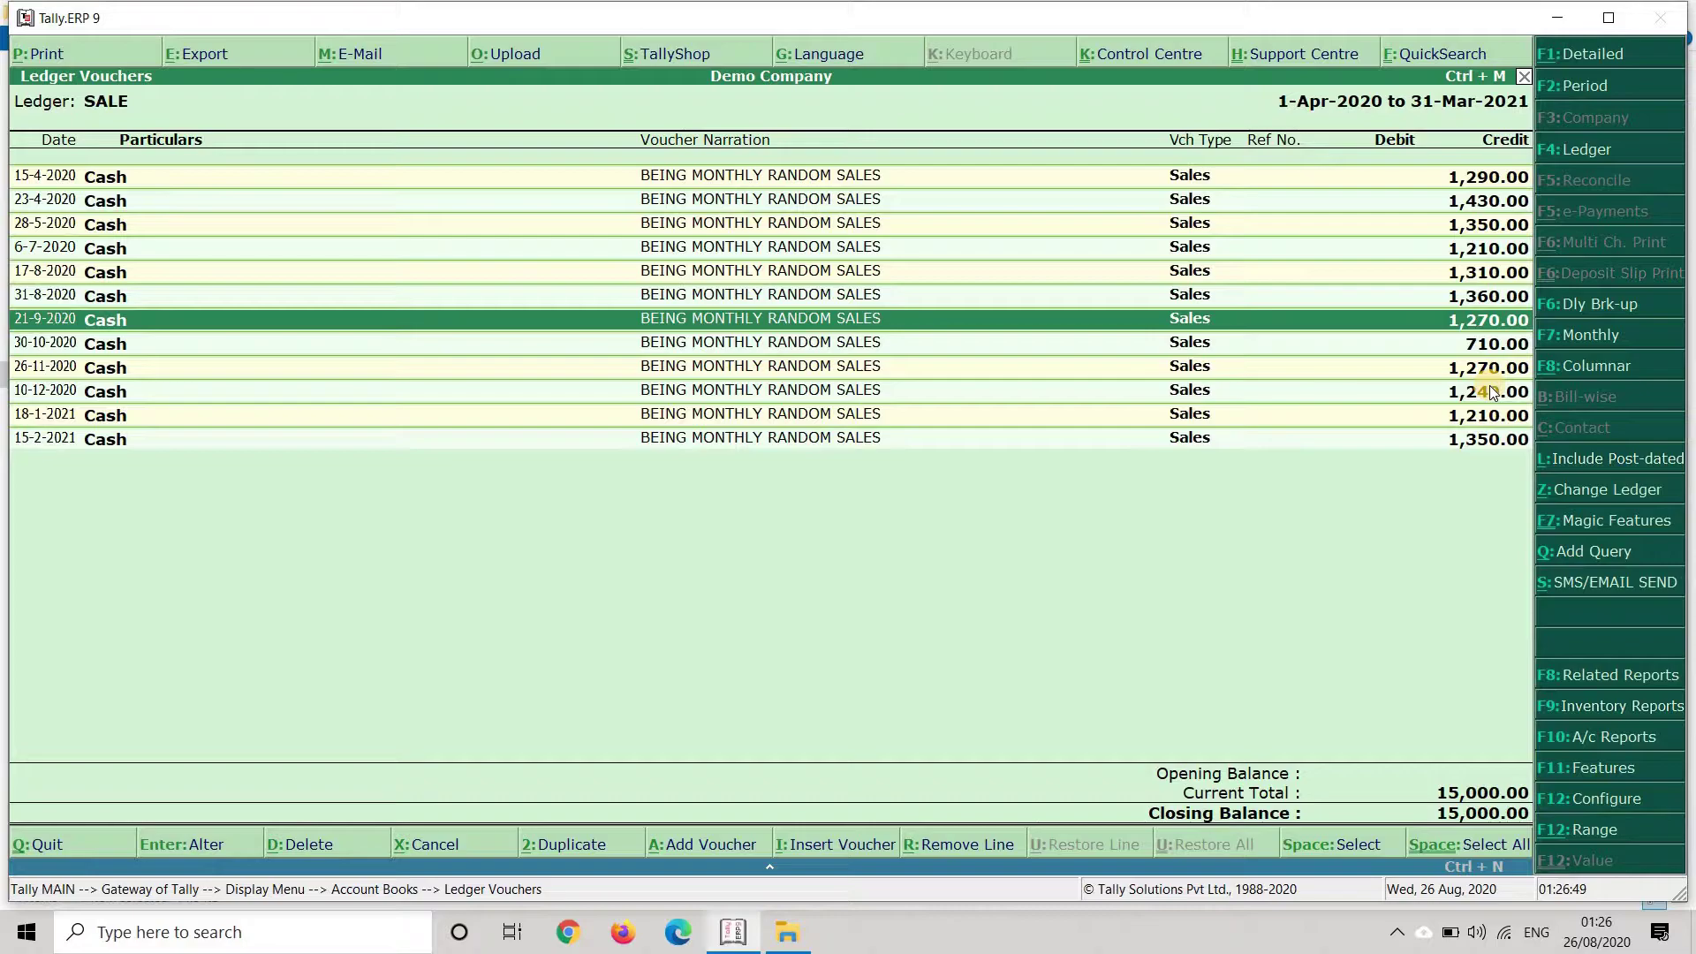
key("Up")
key("Up")
key("Down")
key("Down")
key("Down")
key("Down")
key("Down")
key("Down")
key("Up")
key("Up")
key("Up")
key("Up")
key("Up")
key("Up")
key("Up")
key("Up")
key("Up")
key("Up")
key("Down")
key("Down")
key("Down")
key("Down")
key("Down")
key("Down")
key("Down")
key("Down")
key("Down")
key("Down")
key("Down")
key("Up")
key("Up")
key("Up")
key("Up")
key("Up")
key("Up")
key("Up")
key("Up")
key("Up")
key("Up")
key("Up")
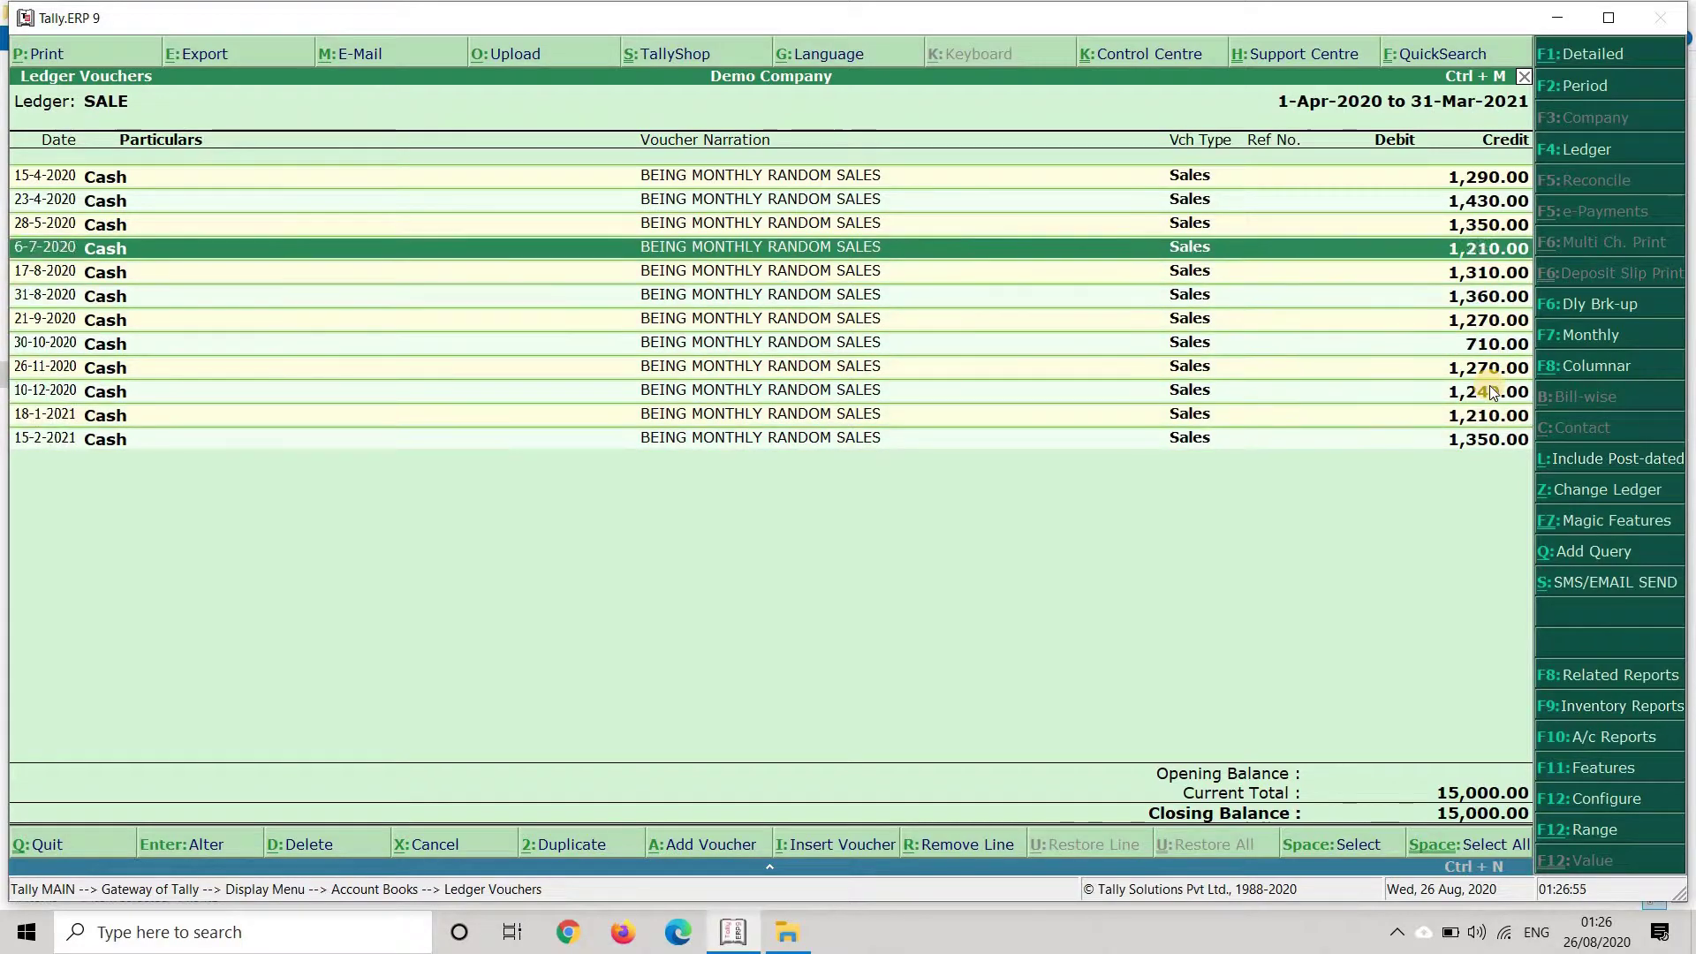
Clear the narration filter from the SALE ledger report and return to the Gateway of Tally.
key("alt+l")
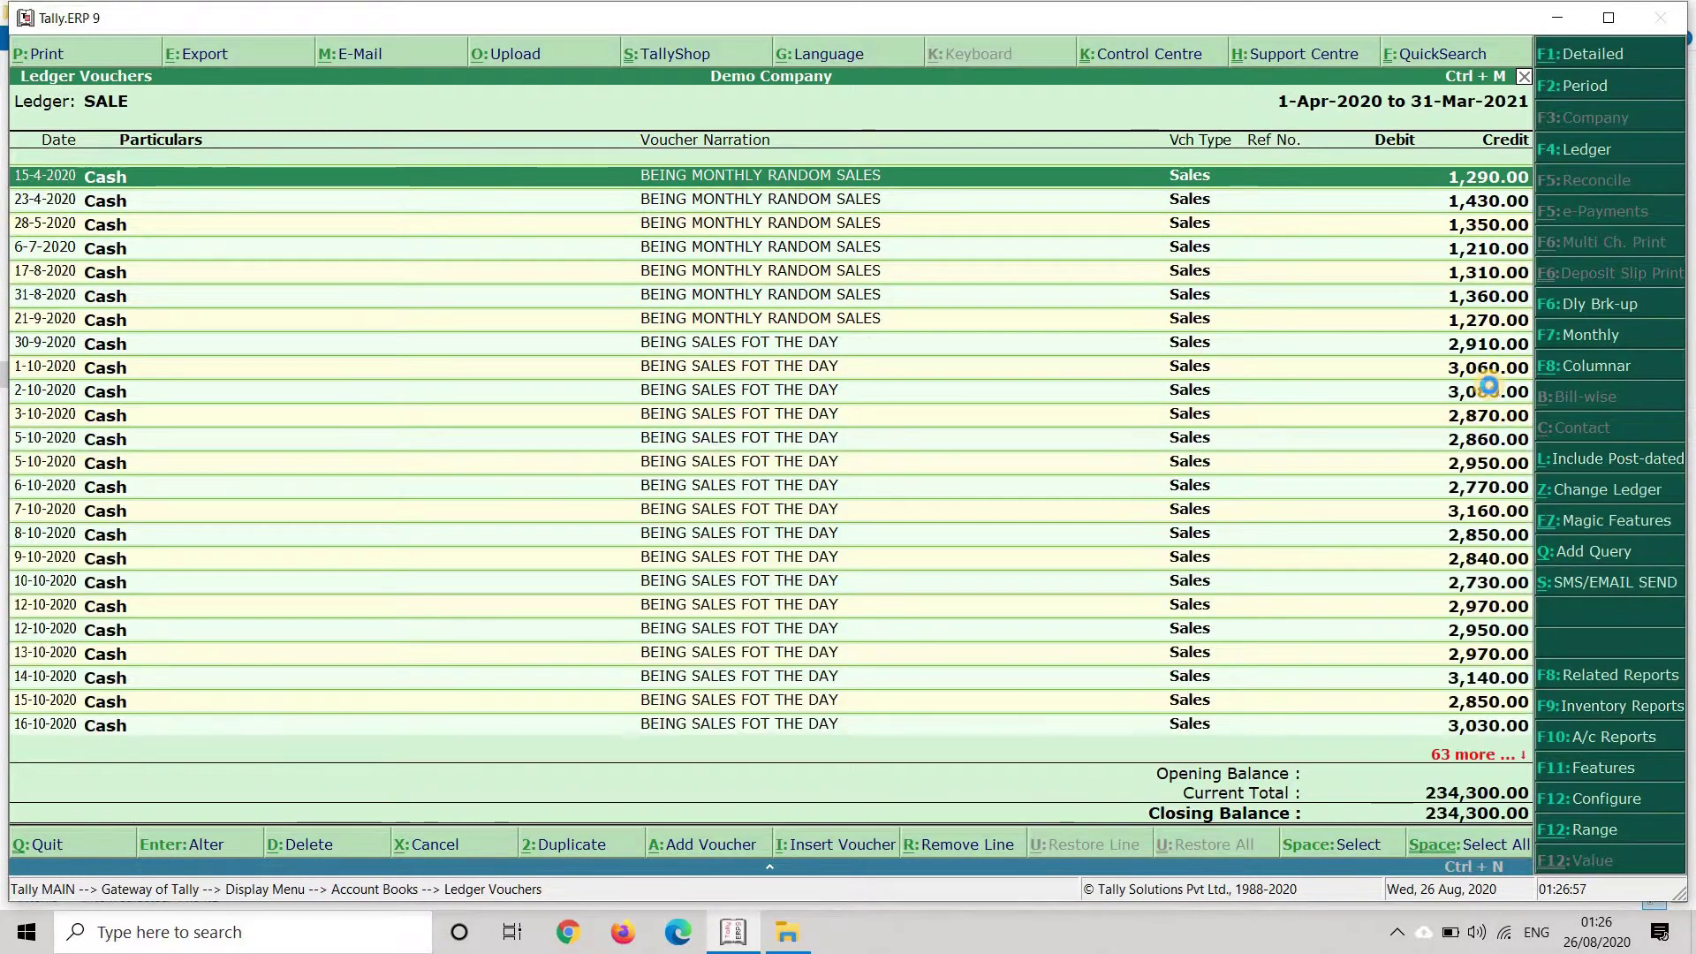
key("Escape")
key("Escape")
key("Escape")
key("Escape")
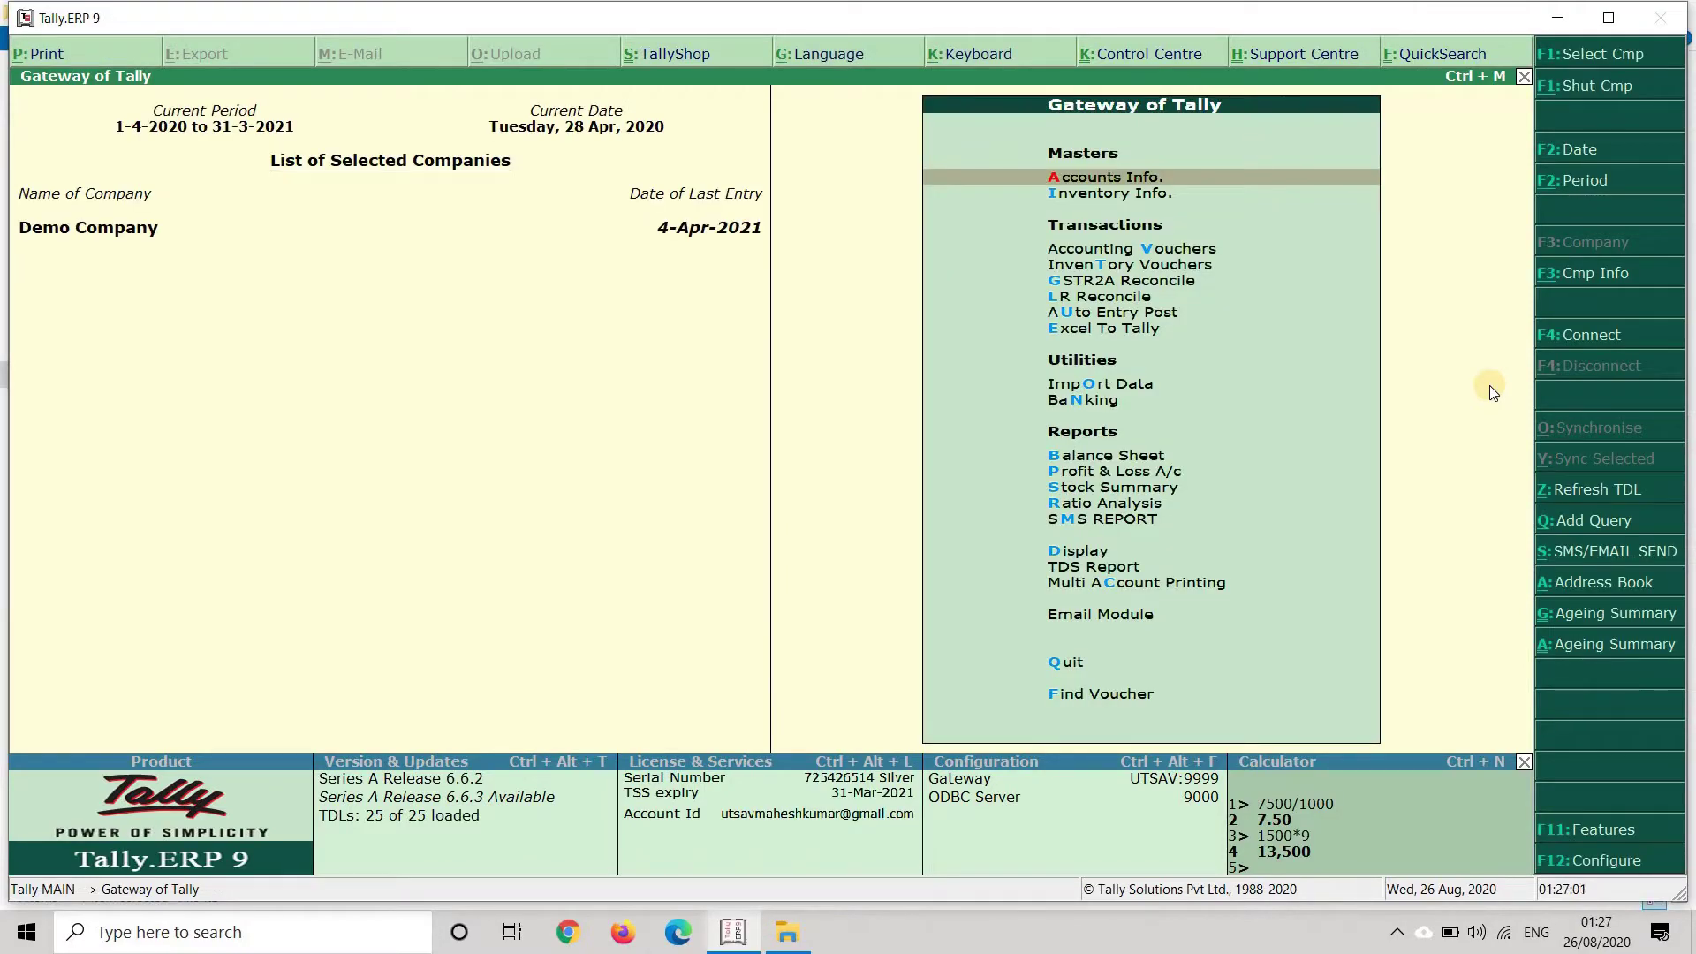
key("Down")
key("Down")
key("Down")
key("Down")
key("Down")
key("Down")
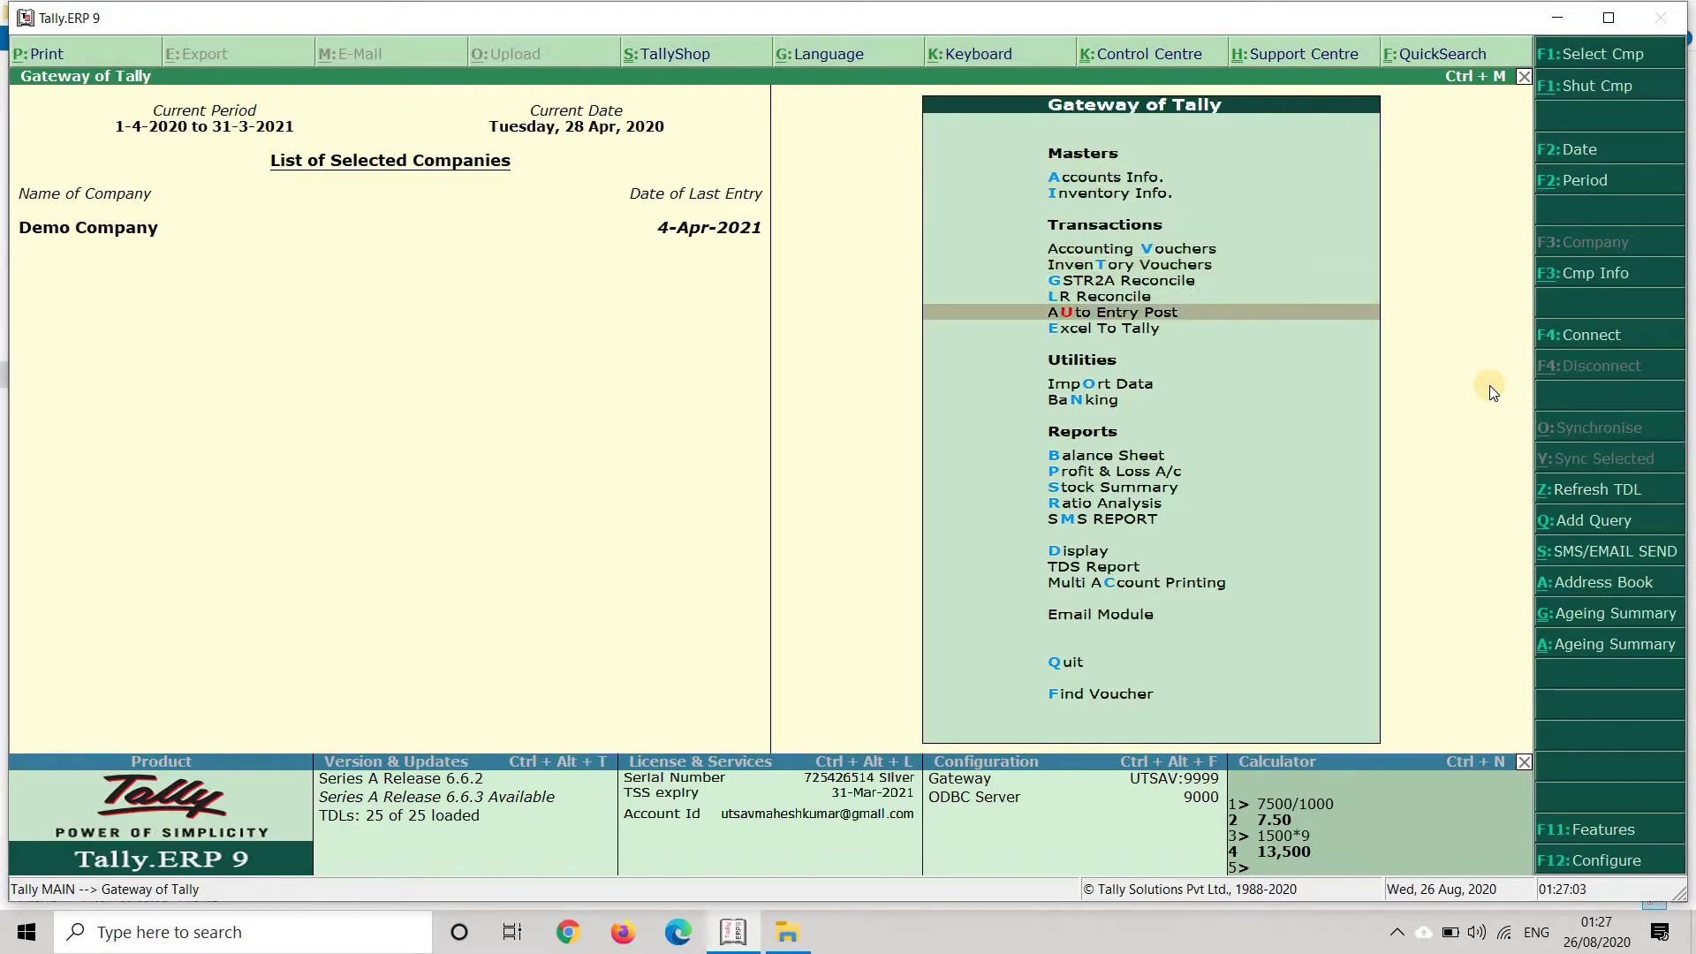
key("Return")
key("Down")
key("Down")
key("Down")
key("Down")
key("Down")
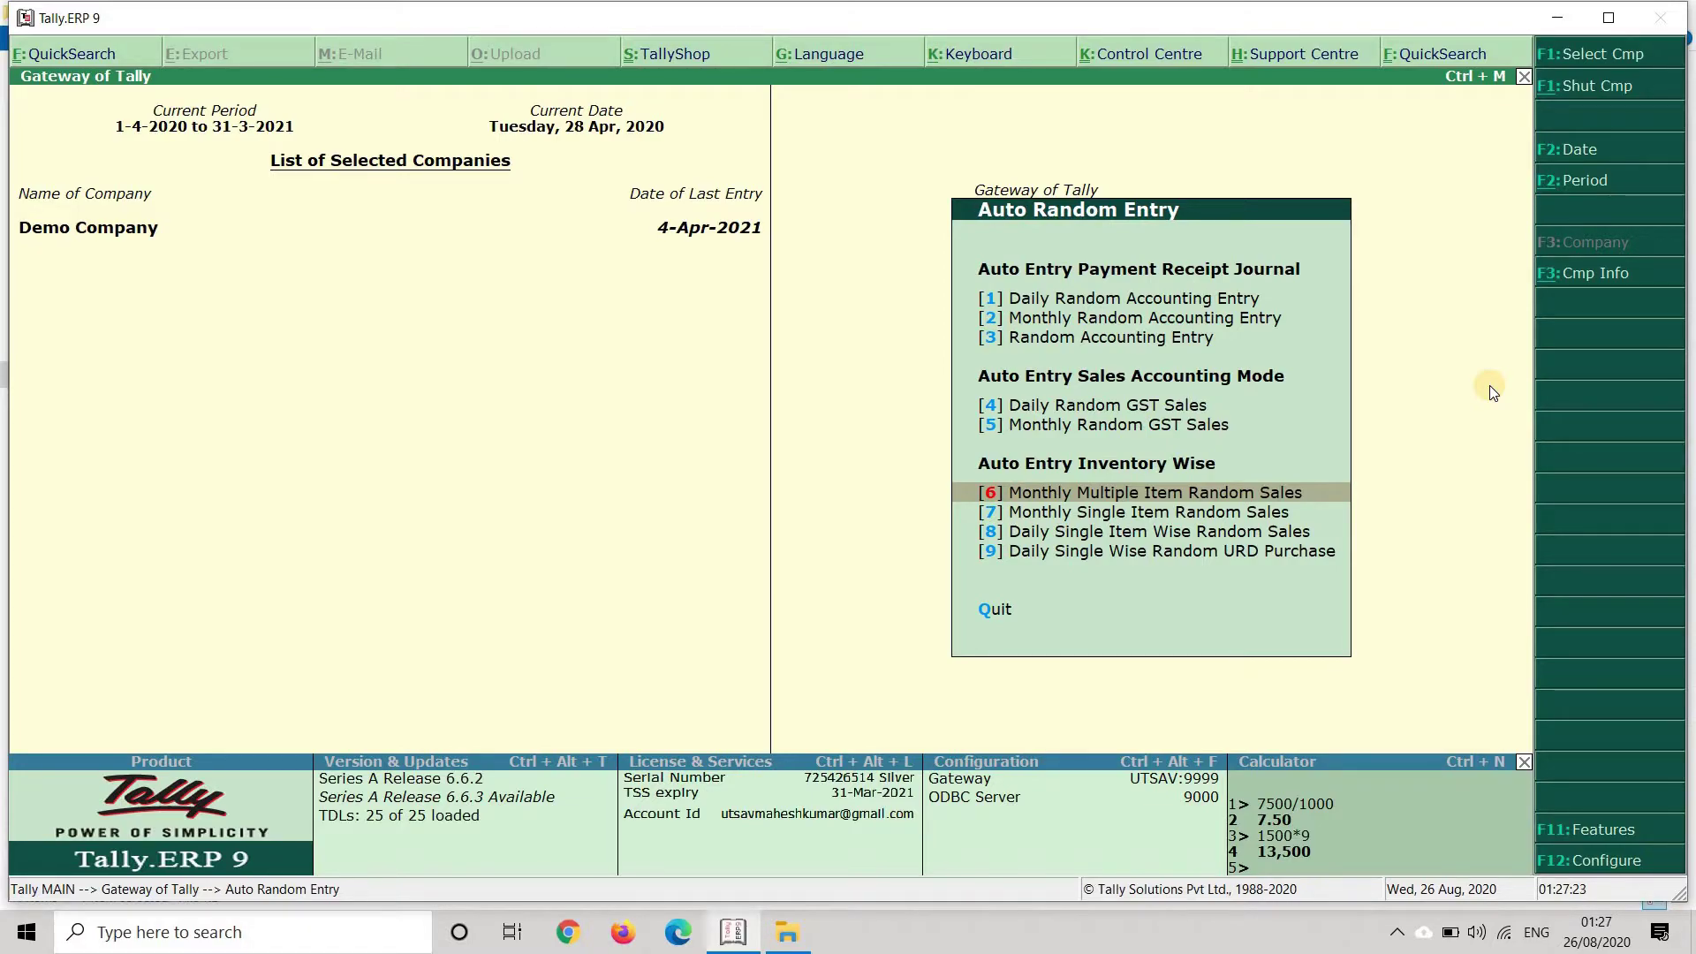
key("Escape")
Display the Profit & Loss A/c in its detailed format.
key("Down")
key("Down")
key("Down")
key("Down")
key("Down")
key("Down")
key("Up")
key("Return")
key("alt+F2")
key("Escape")
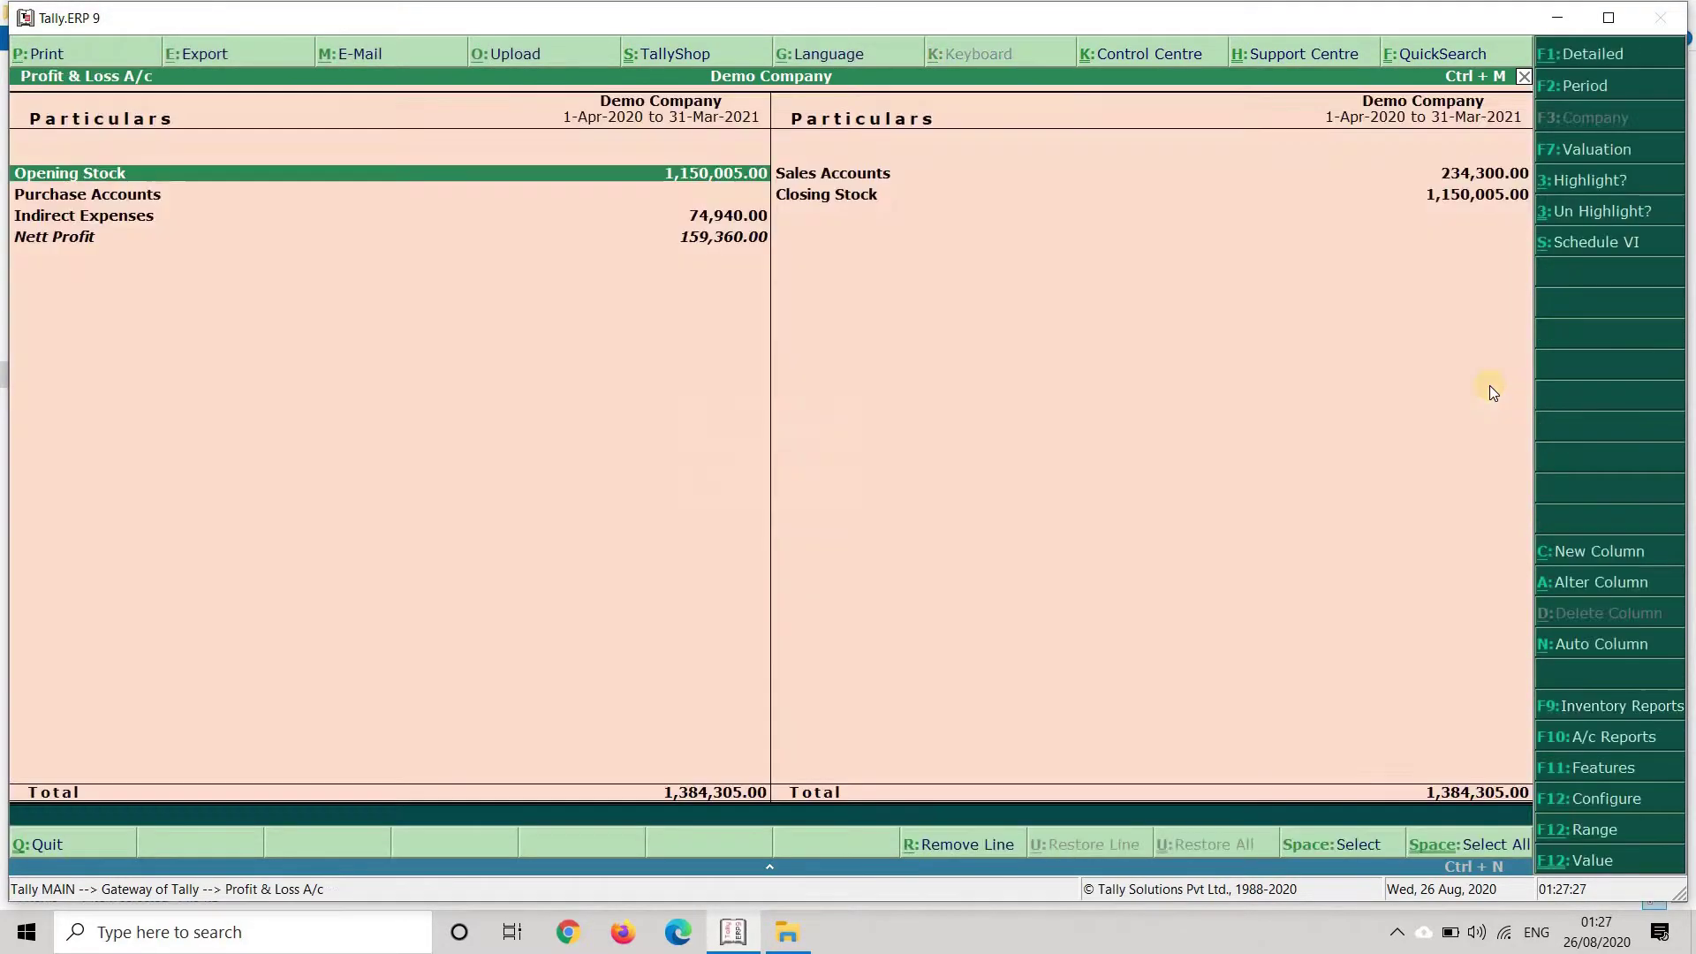
key("alt+F1")
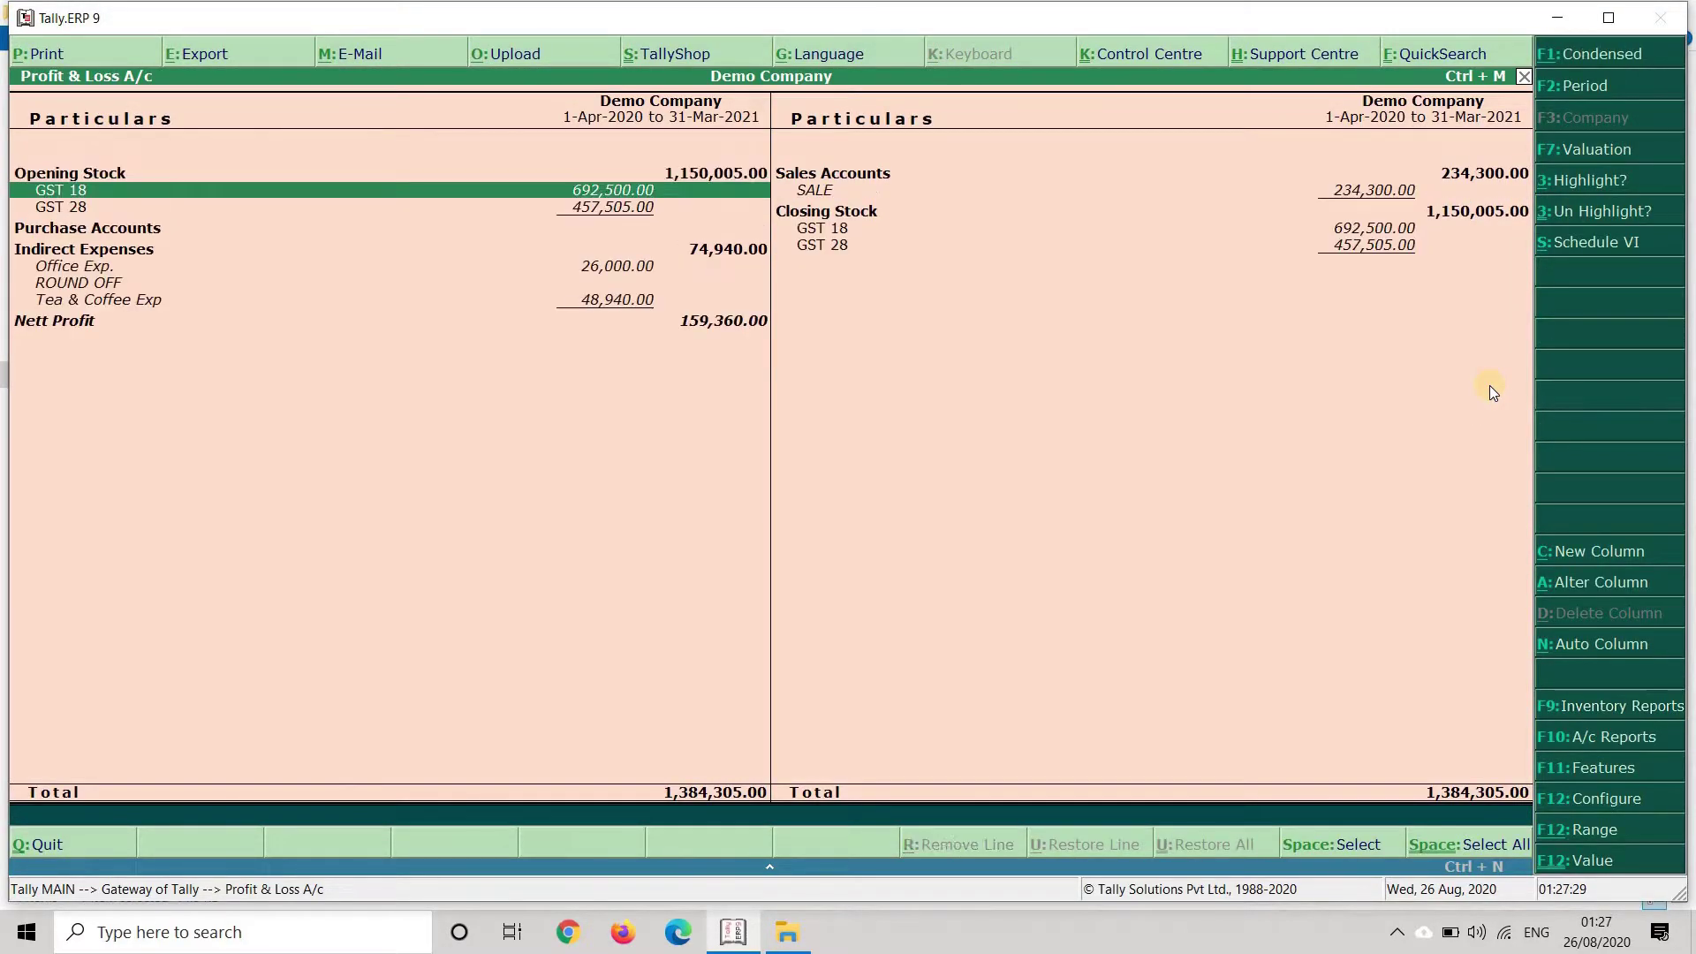
Drill down from opening stock into the GST 18 group and examine its item quantities, rates and values.
key("Return")
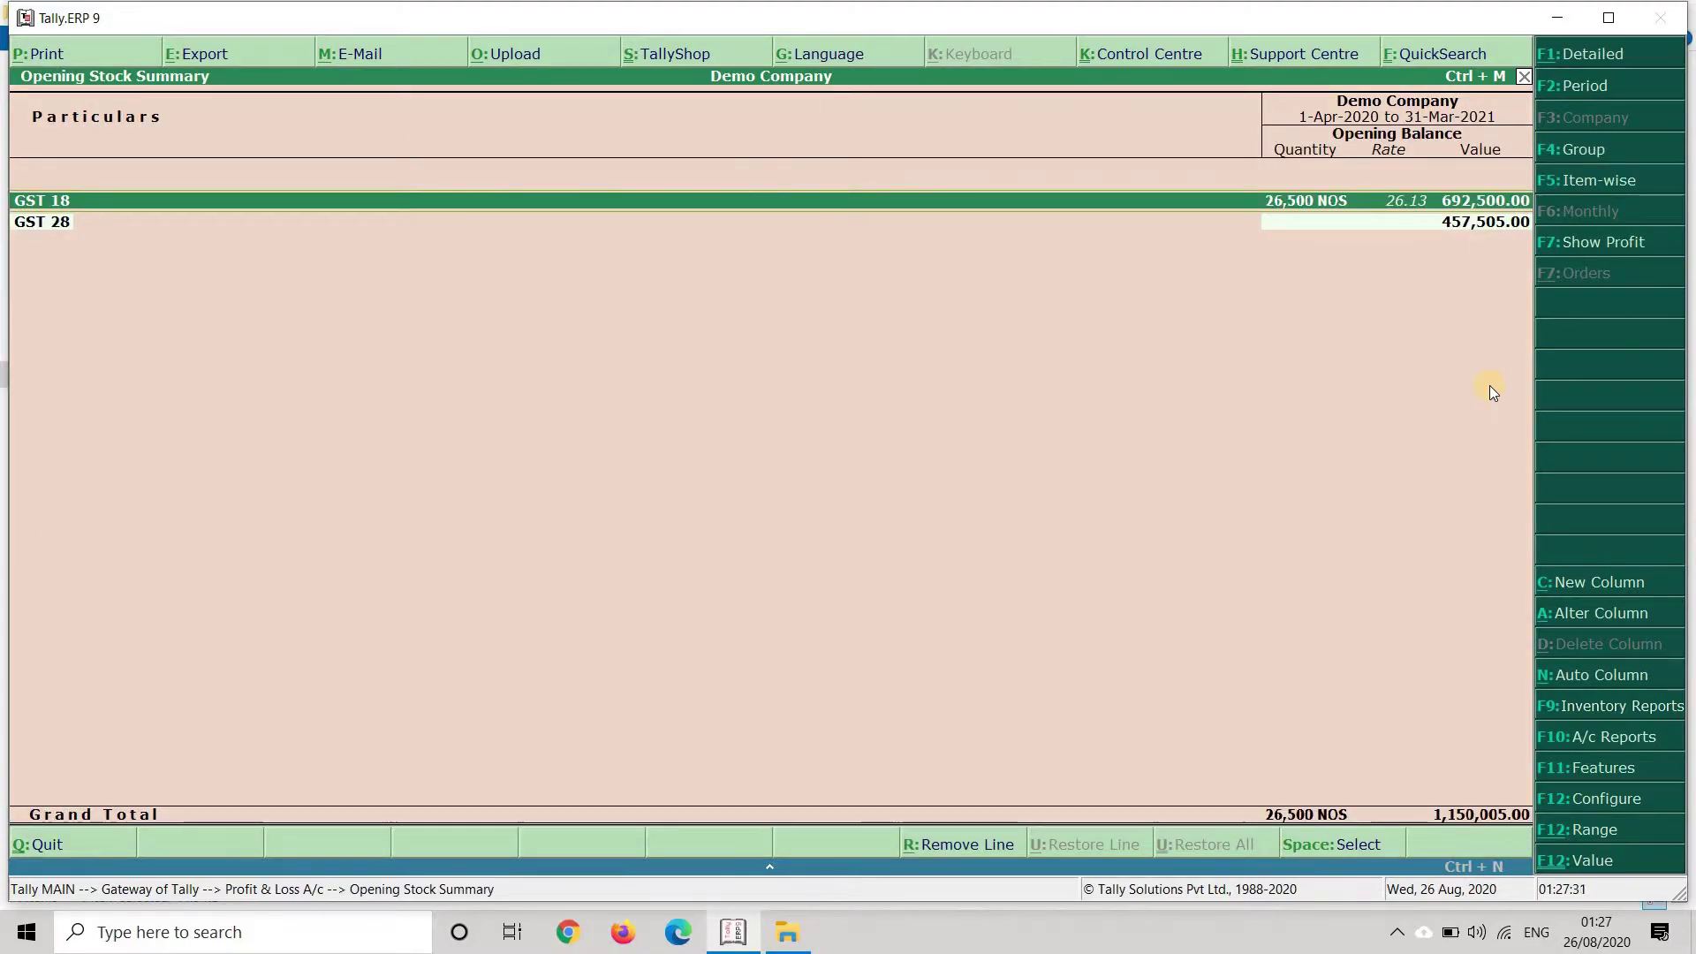
key("Return")
key("Down")
key("Down")
key("Down")
key("Up")
key("Up")
key("Up")
key("Escape")
Drill down into the GST 28 stock group and examine its item quantities, rates and values.
key("Down")
key("Return")
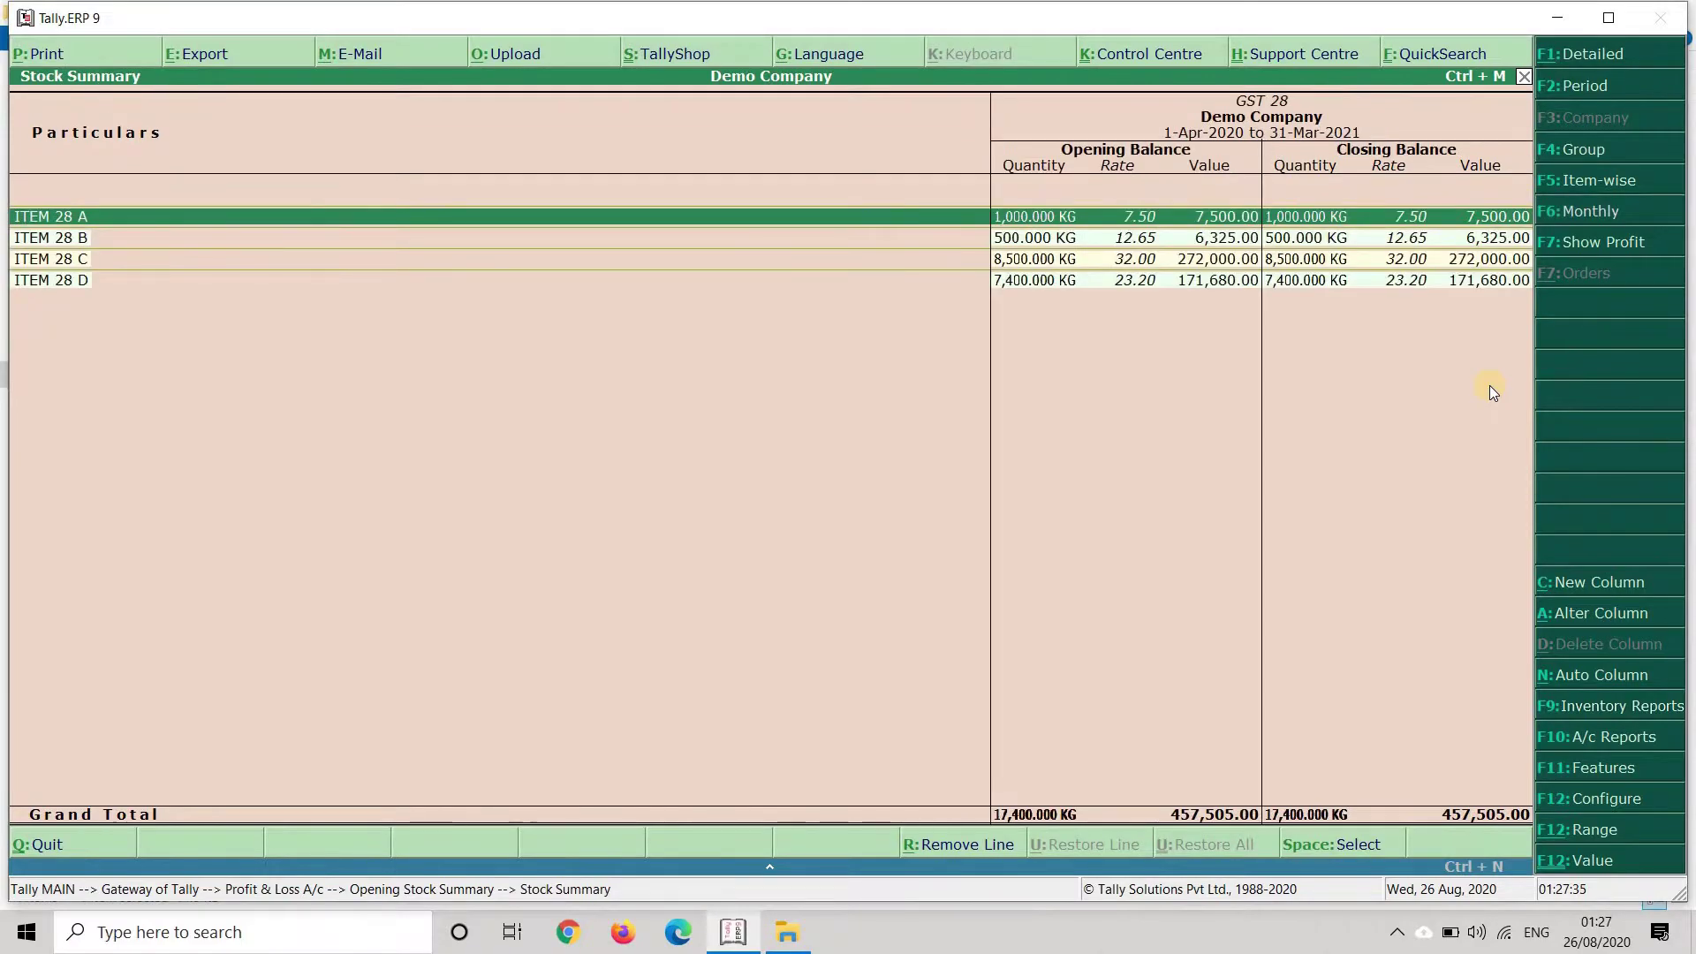
key("Down")
key("Down")
key("Down")
key("Up")
key("Up")
key("Up")
key("Escape")
Recheck the item balances of the GST 18 stock group and return to the Gateway of Tally.
key("Up")
key("Return")
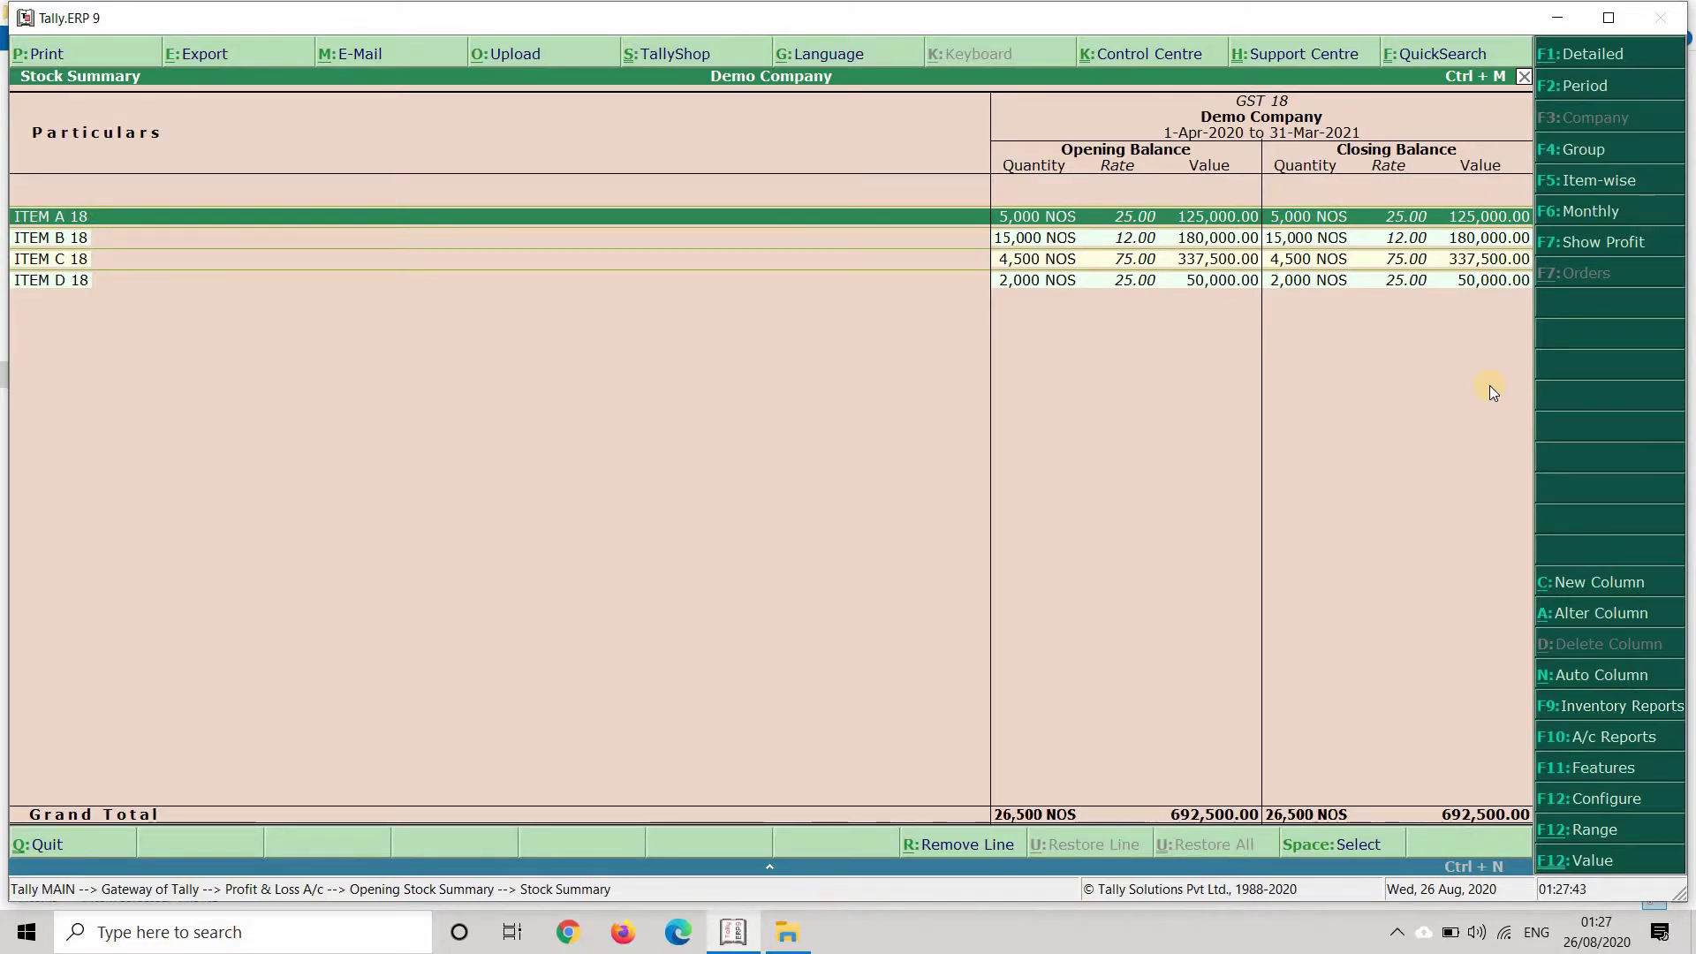
key("Escape")
key("Escape")
key("Escape")
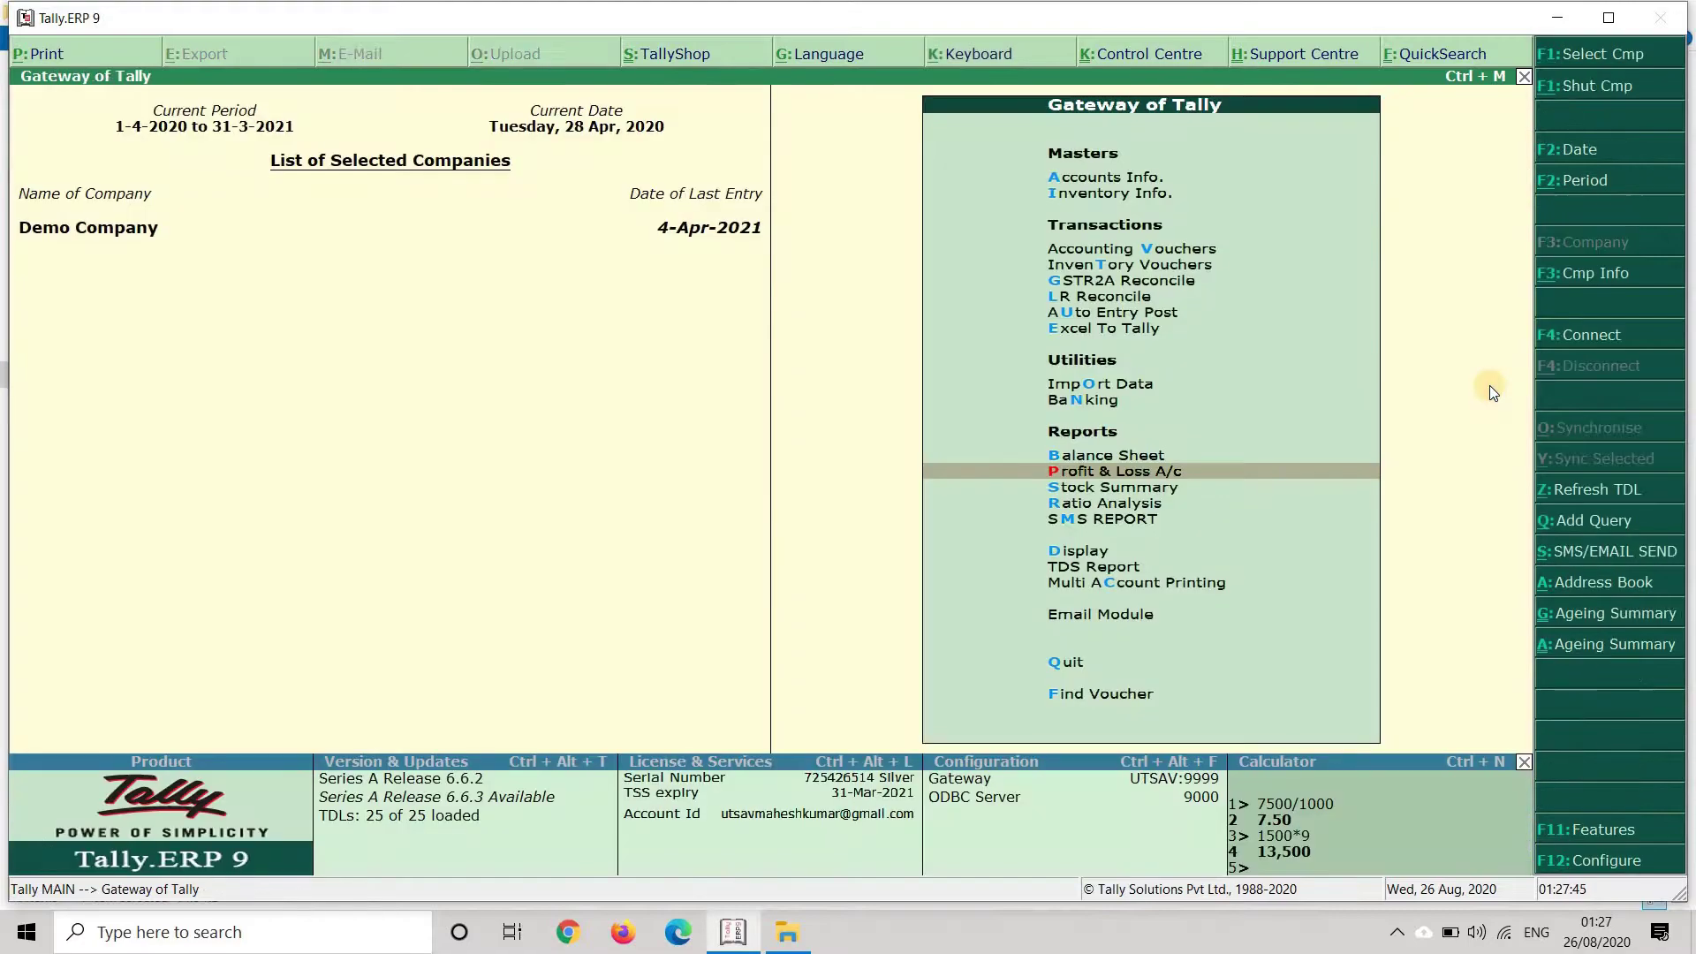
Open the Monthly Multiple Item Random Sales configuration under Auto Entry Post, ready at the starting date.
key("Up")
key("Up")
key("Up")
key("Up")
key("Up")
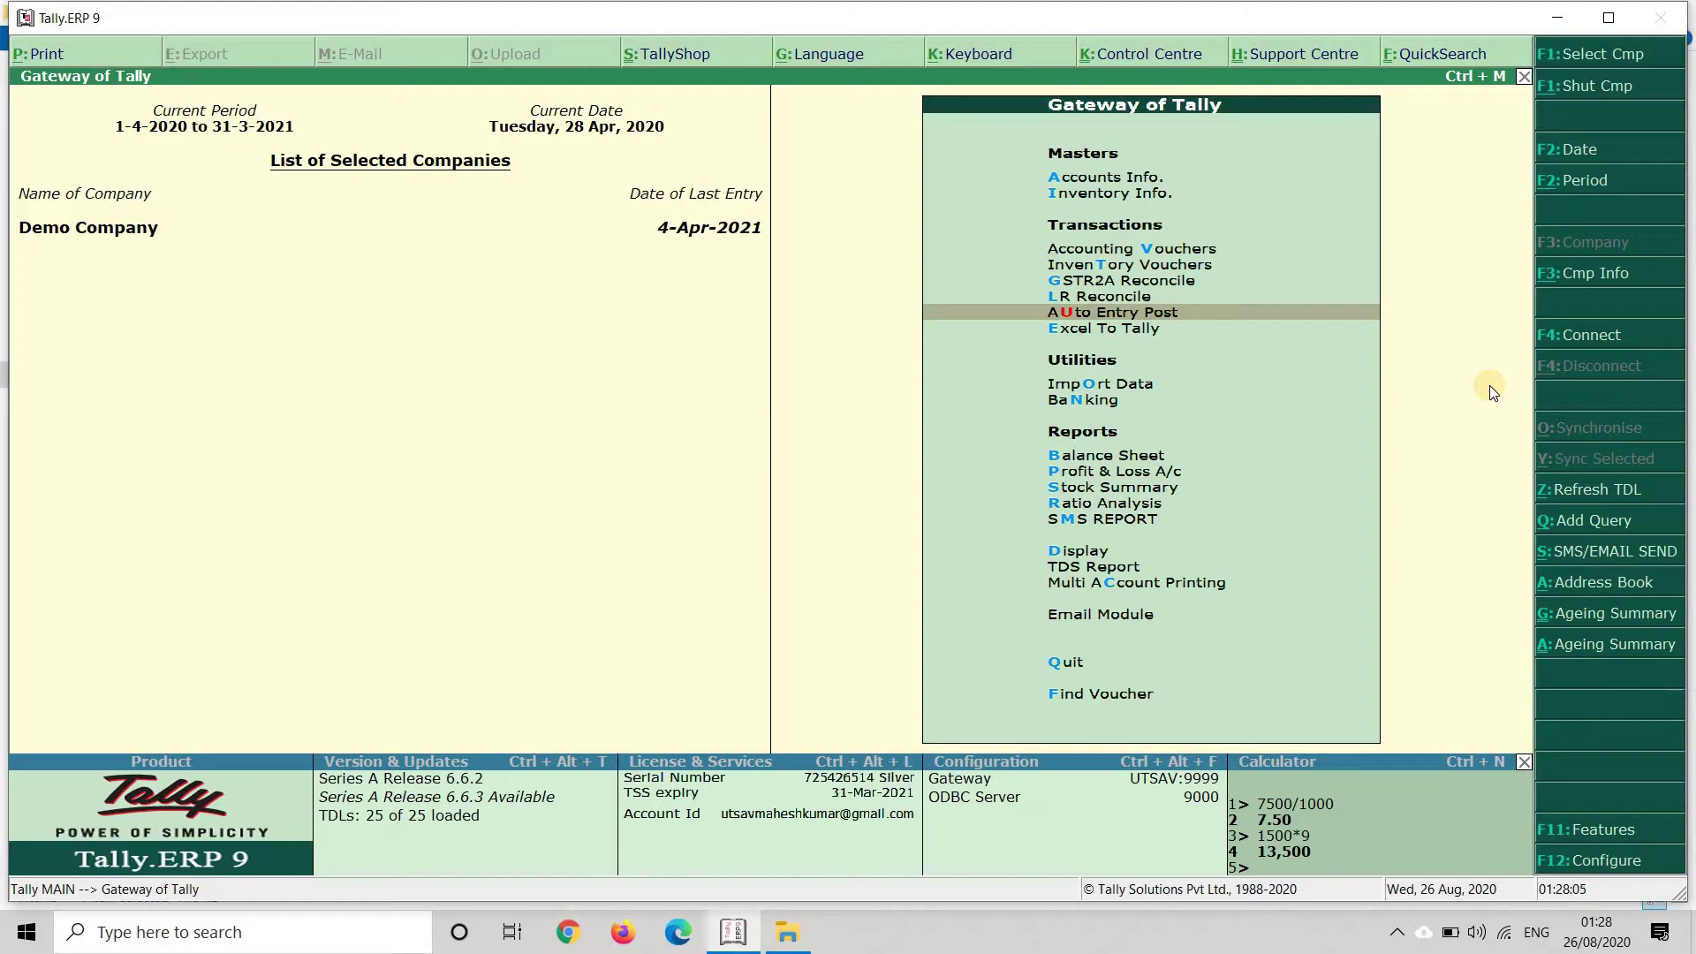
key("Return")
key("Down")
key("Down")
key("Down")
key("Down")
key("Down")
key("Return")
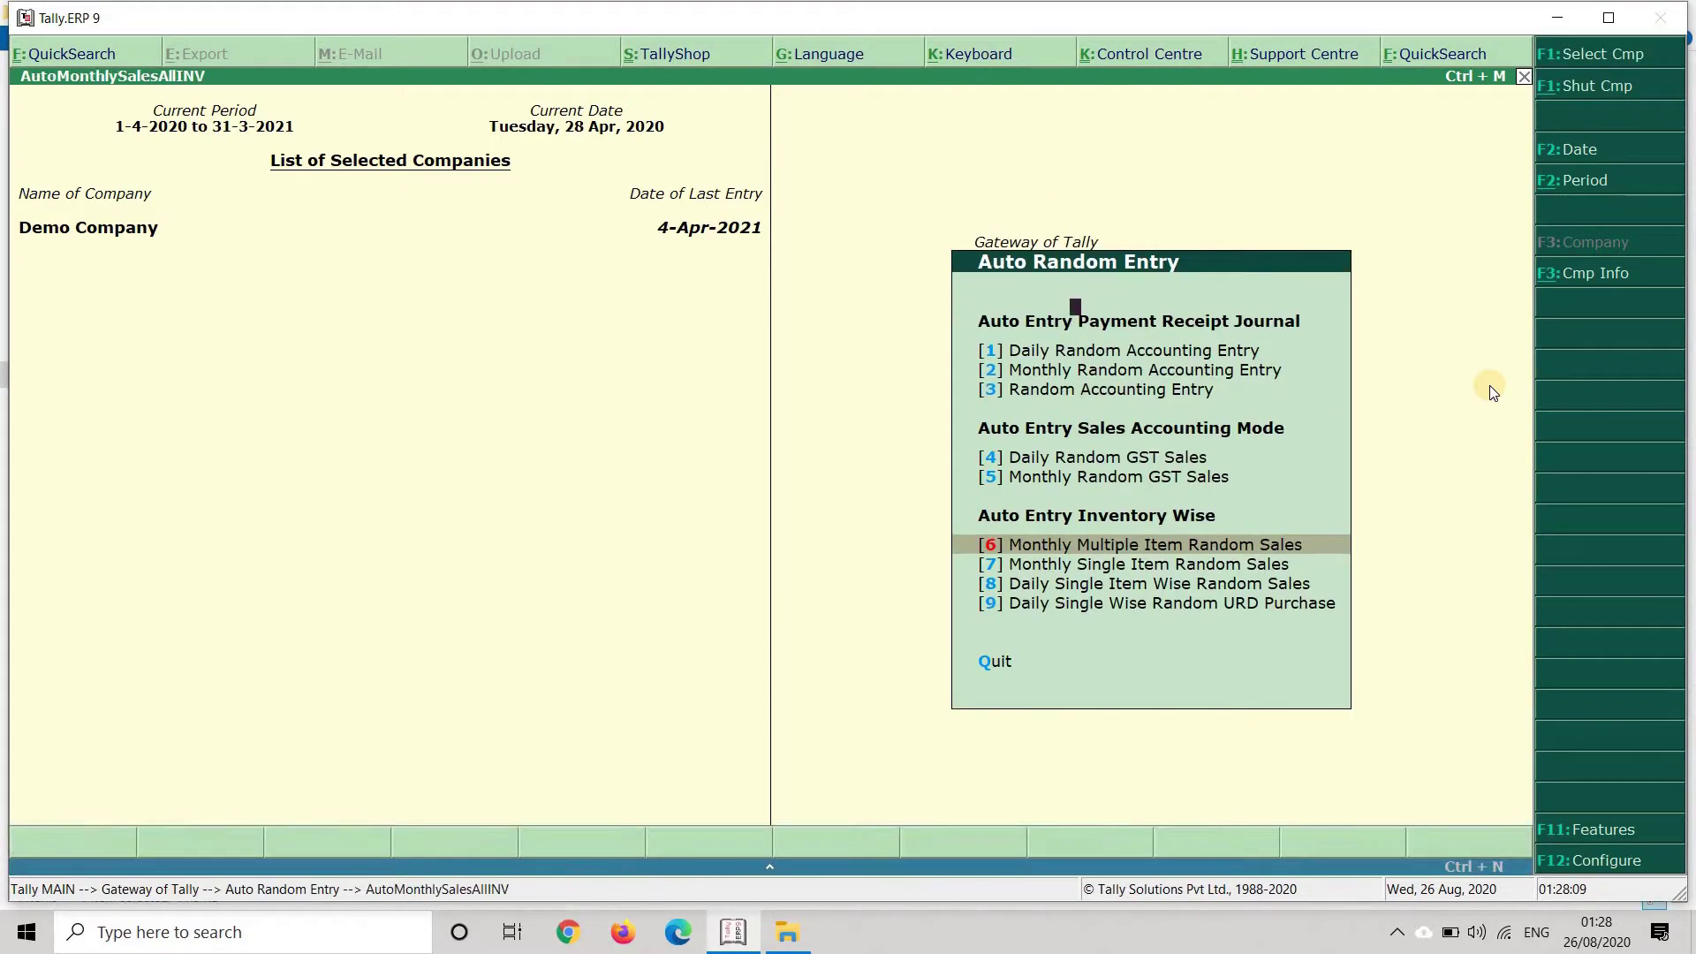
key("Escape")
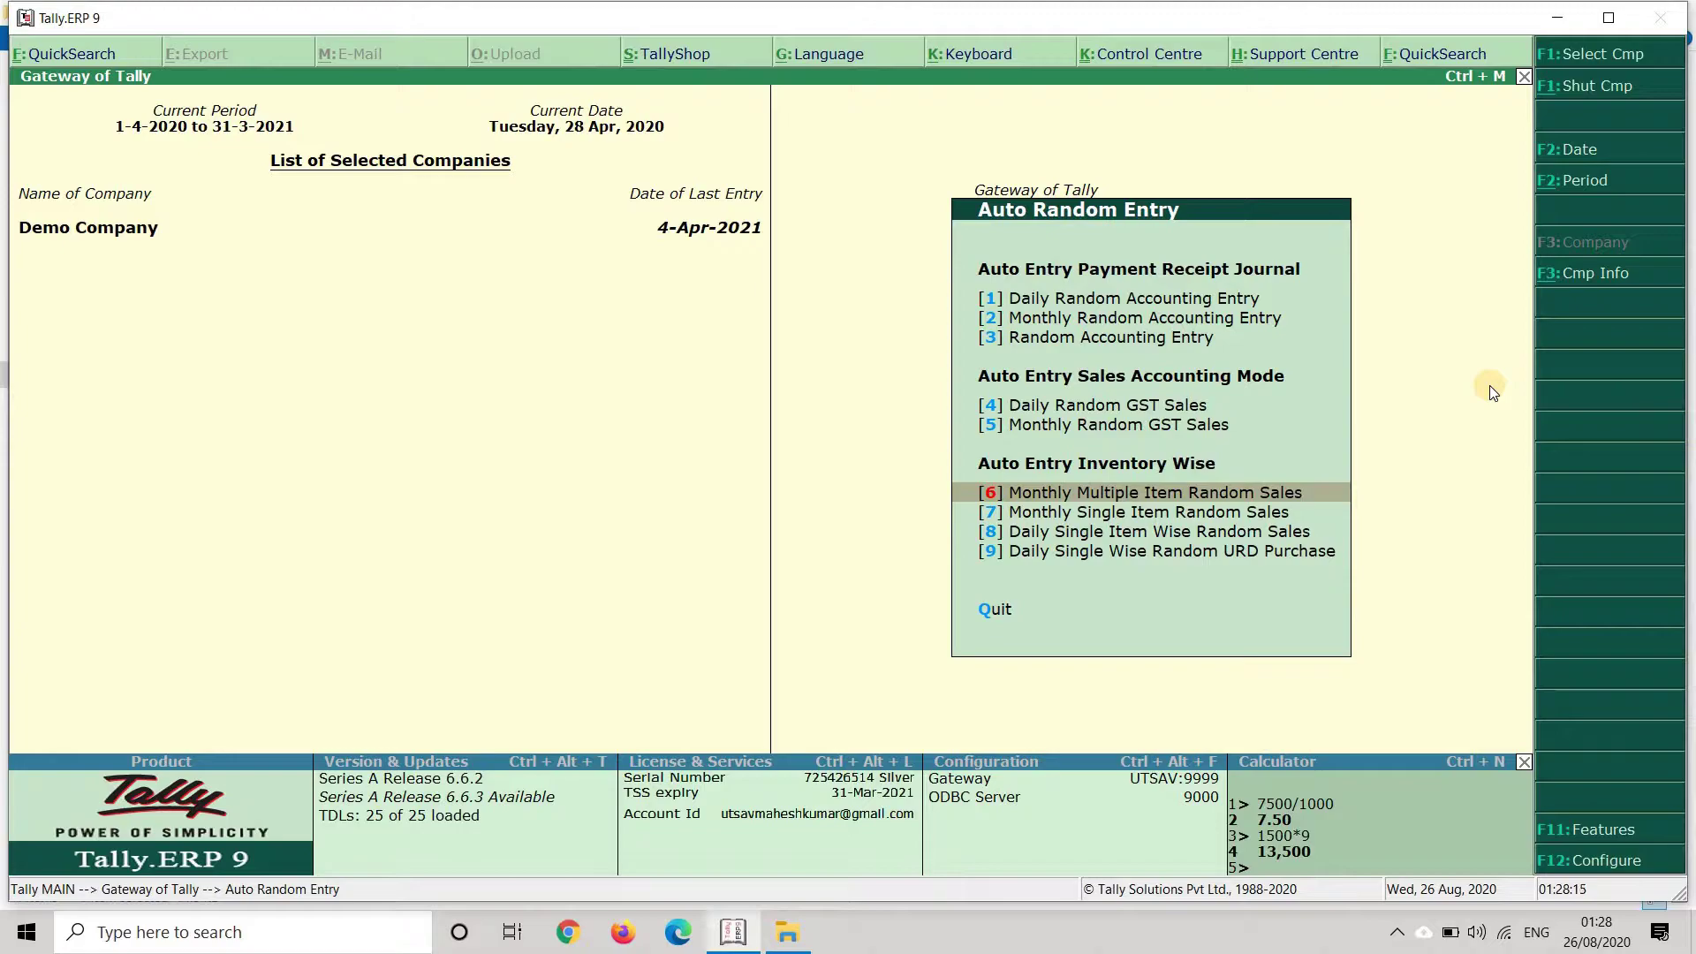
key("Return")
key("Return")
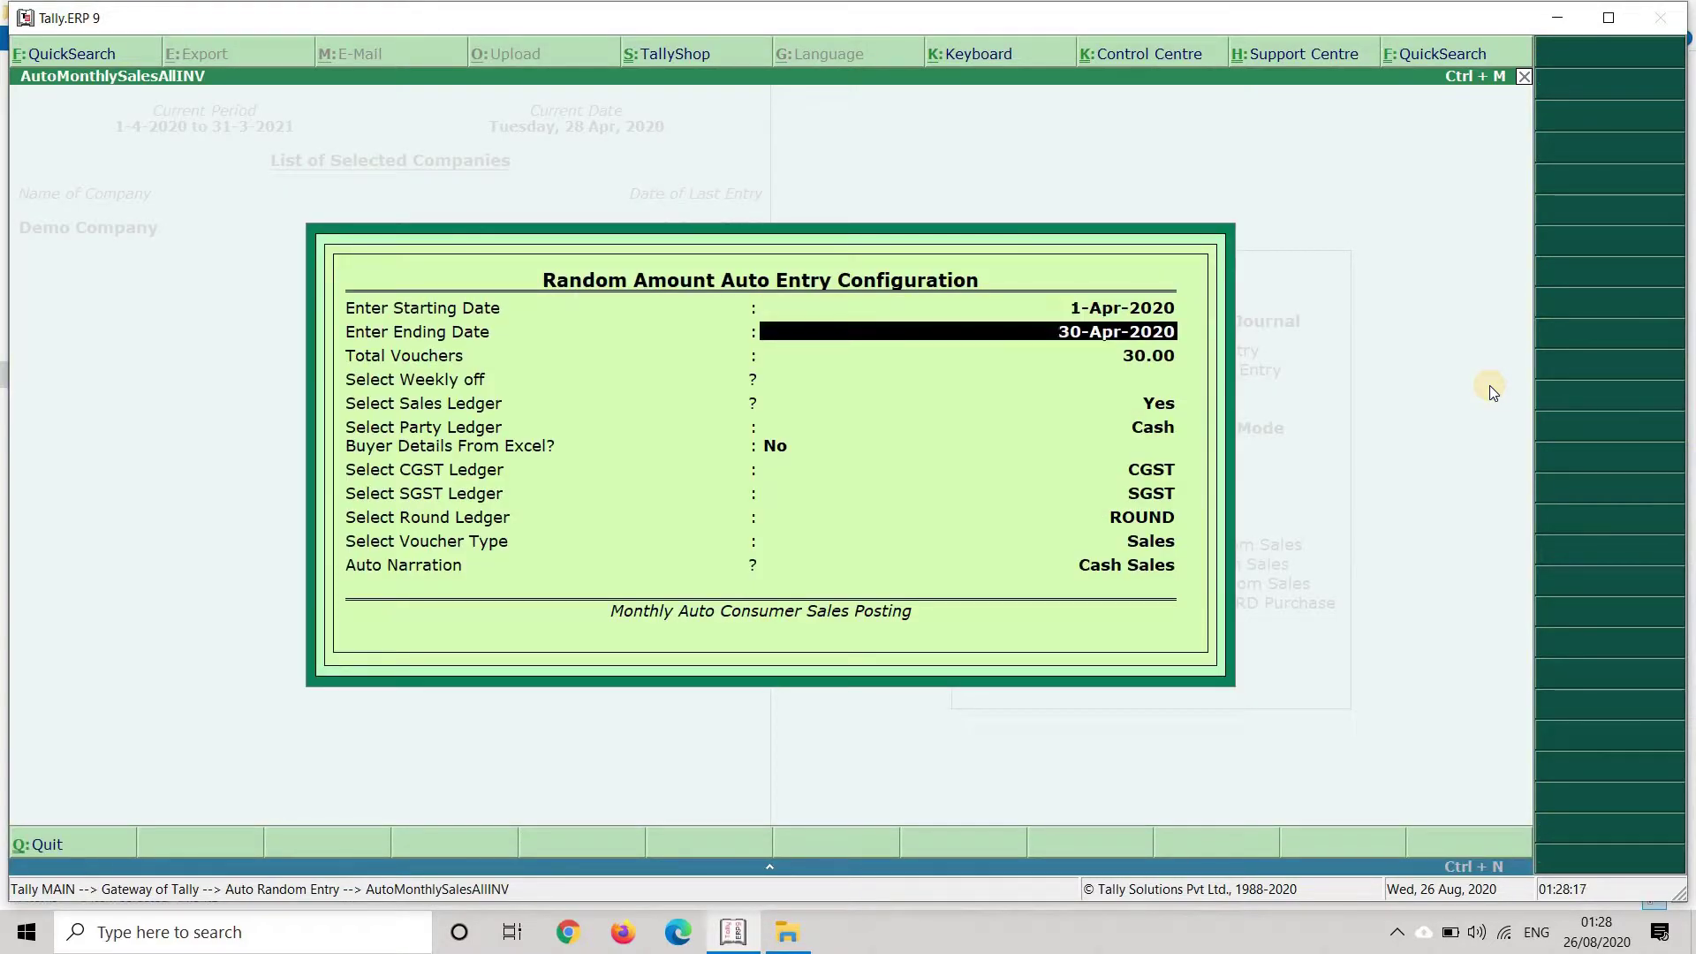
key("Up")
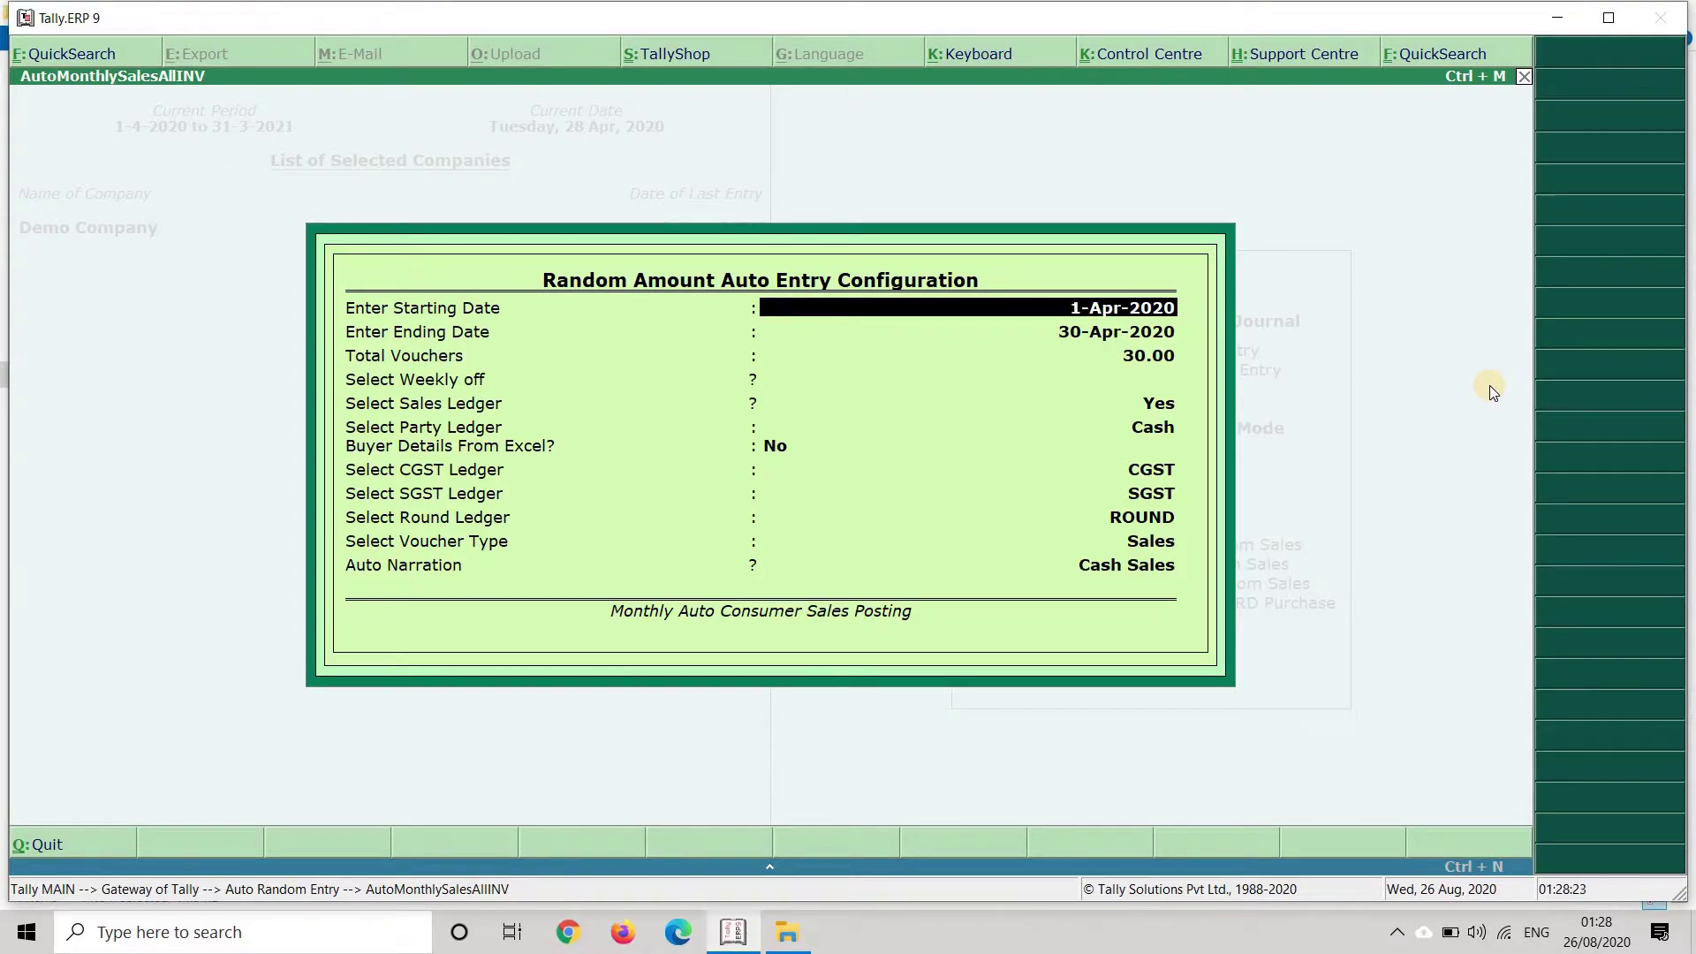
Accept the period from 1-Apr-2020 to 30-Apr-2020 and set the total vouchers to 30.
key("Return")
key("Return")
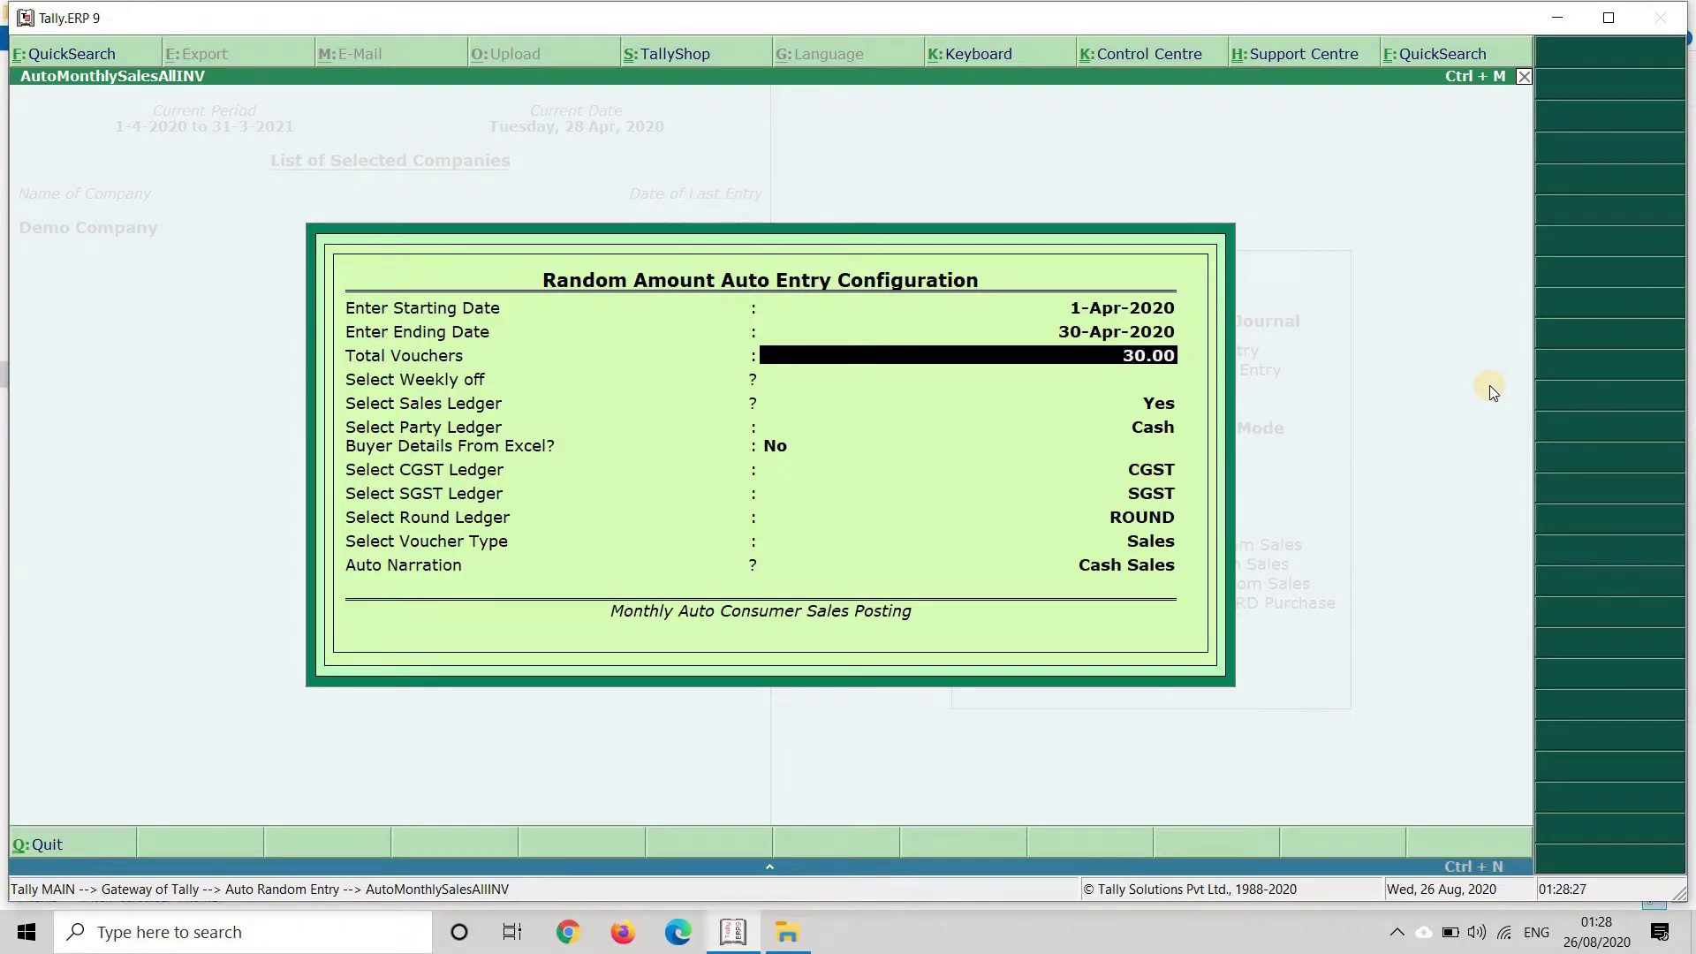
type("30")
key("Return")
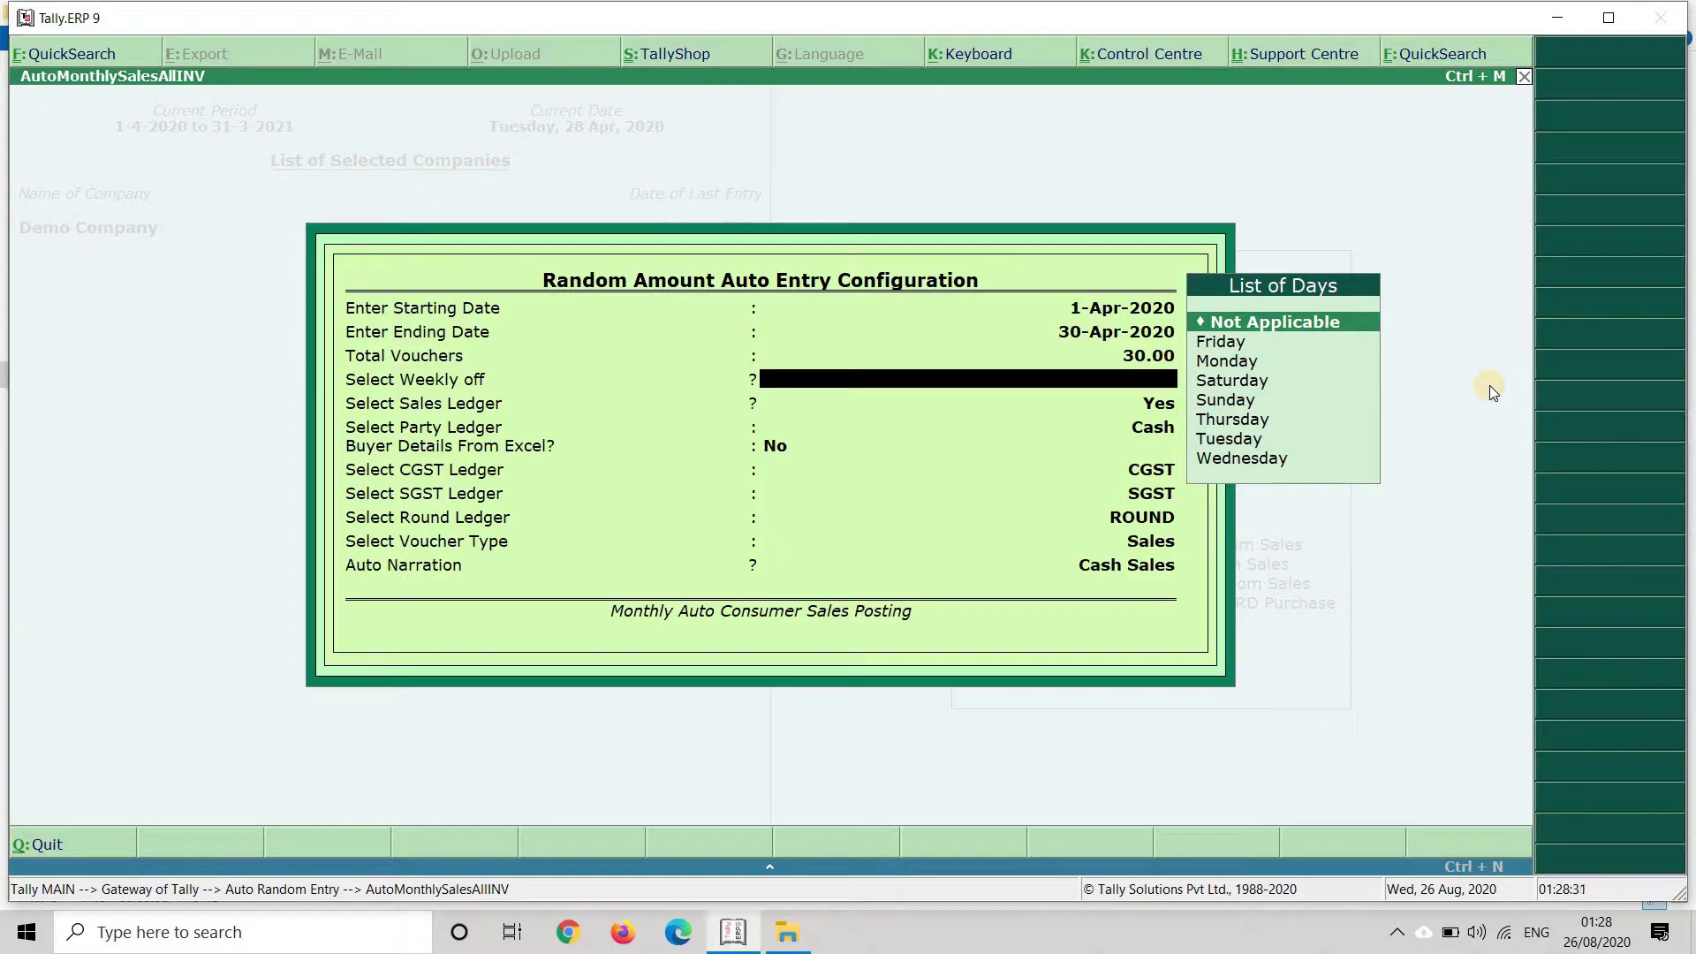
Look through the weekly off days and set the weekly off to Not Applicable.
key("Down")
key("Down")
key("Down")
key("Down")
key("Up")
key("Up")
key("Up")
key("Up")
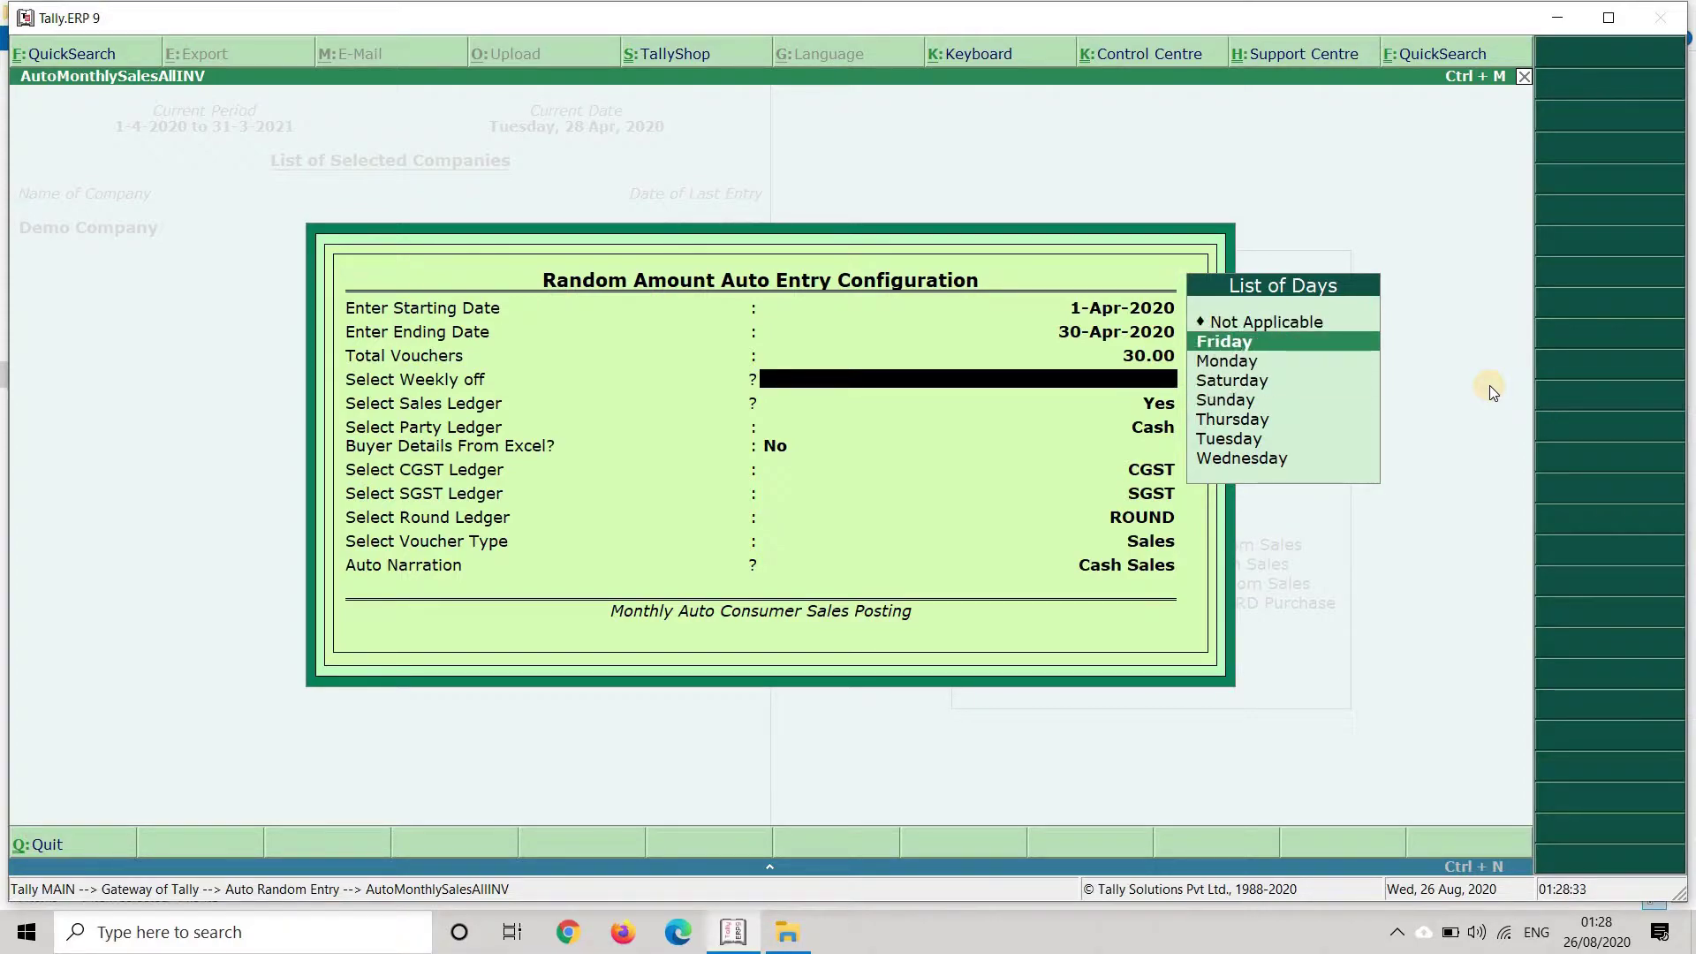
key("Return")
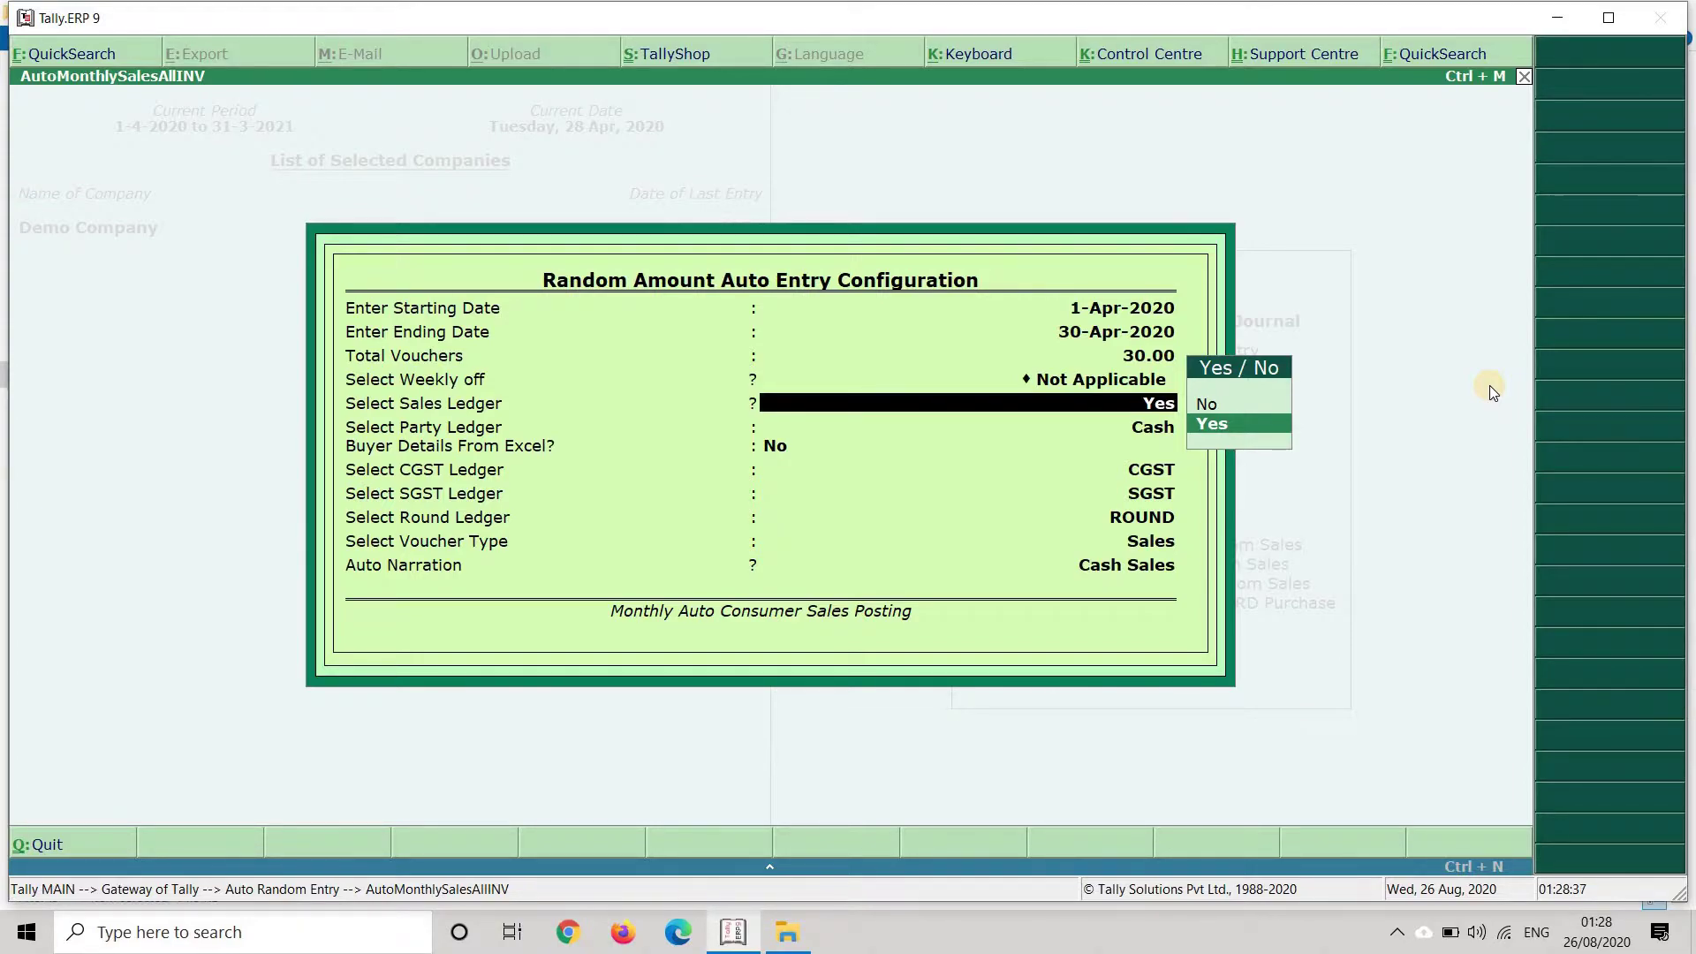
Open the sales ledger setup and examine the closing stock quantities, selling rates and amounts of the 28% GST items.
key("Return")
key("ctrl+a")
key("Return")
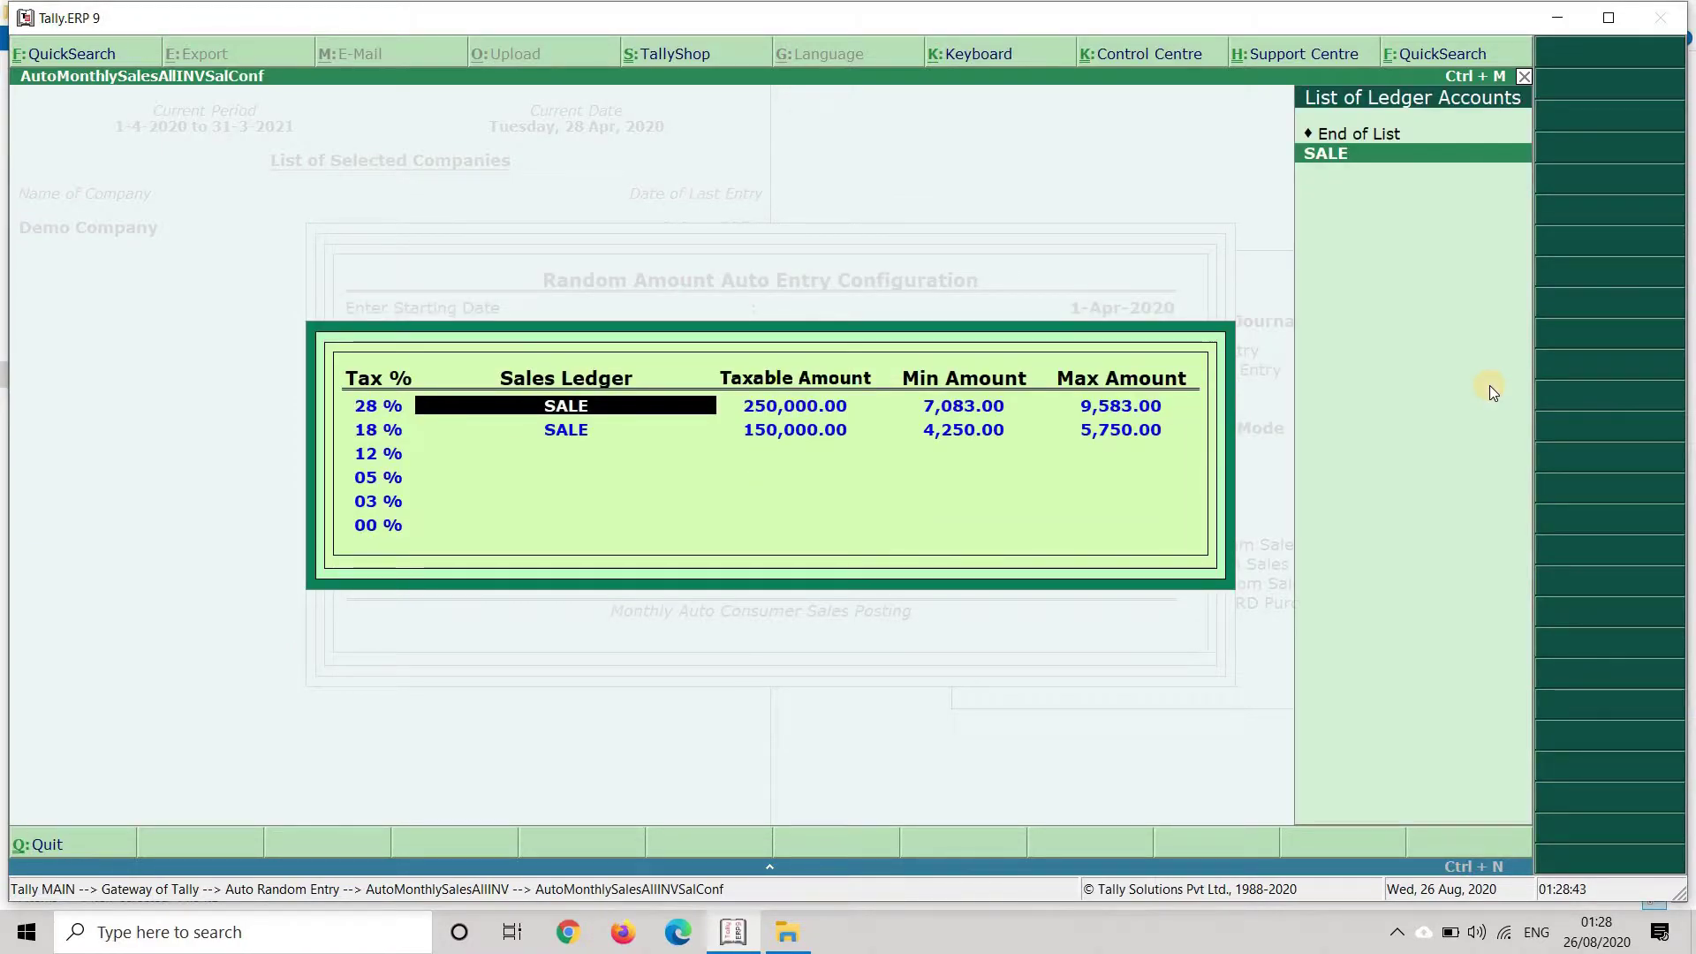
key("Return")
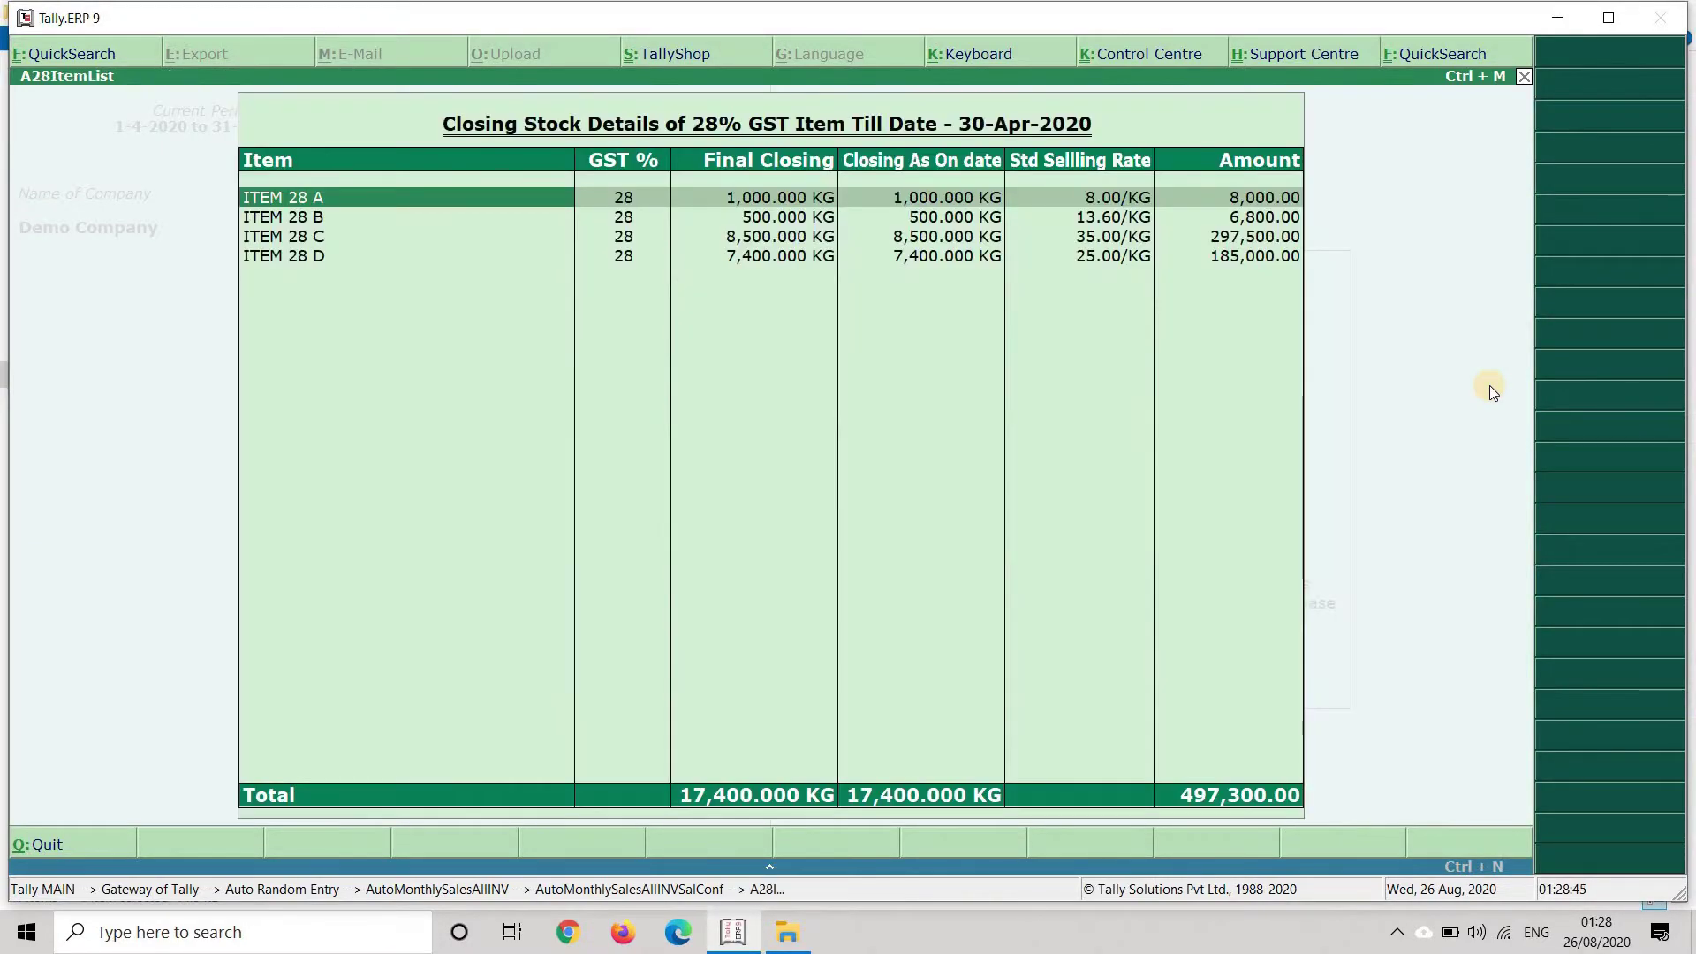
key("Return")
key("Return")
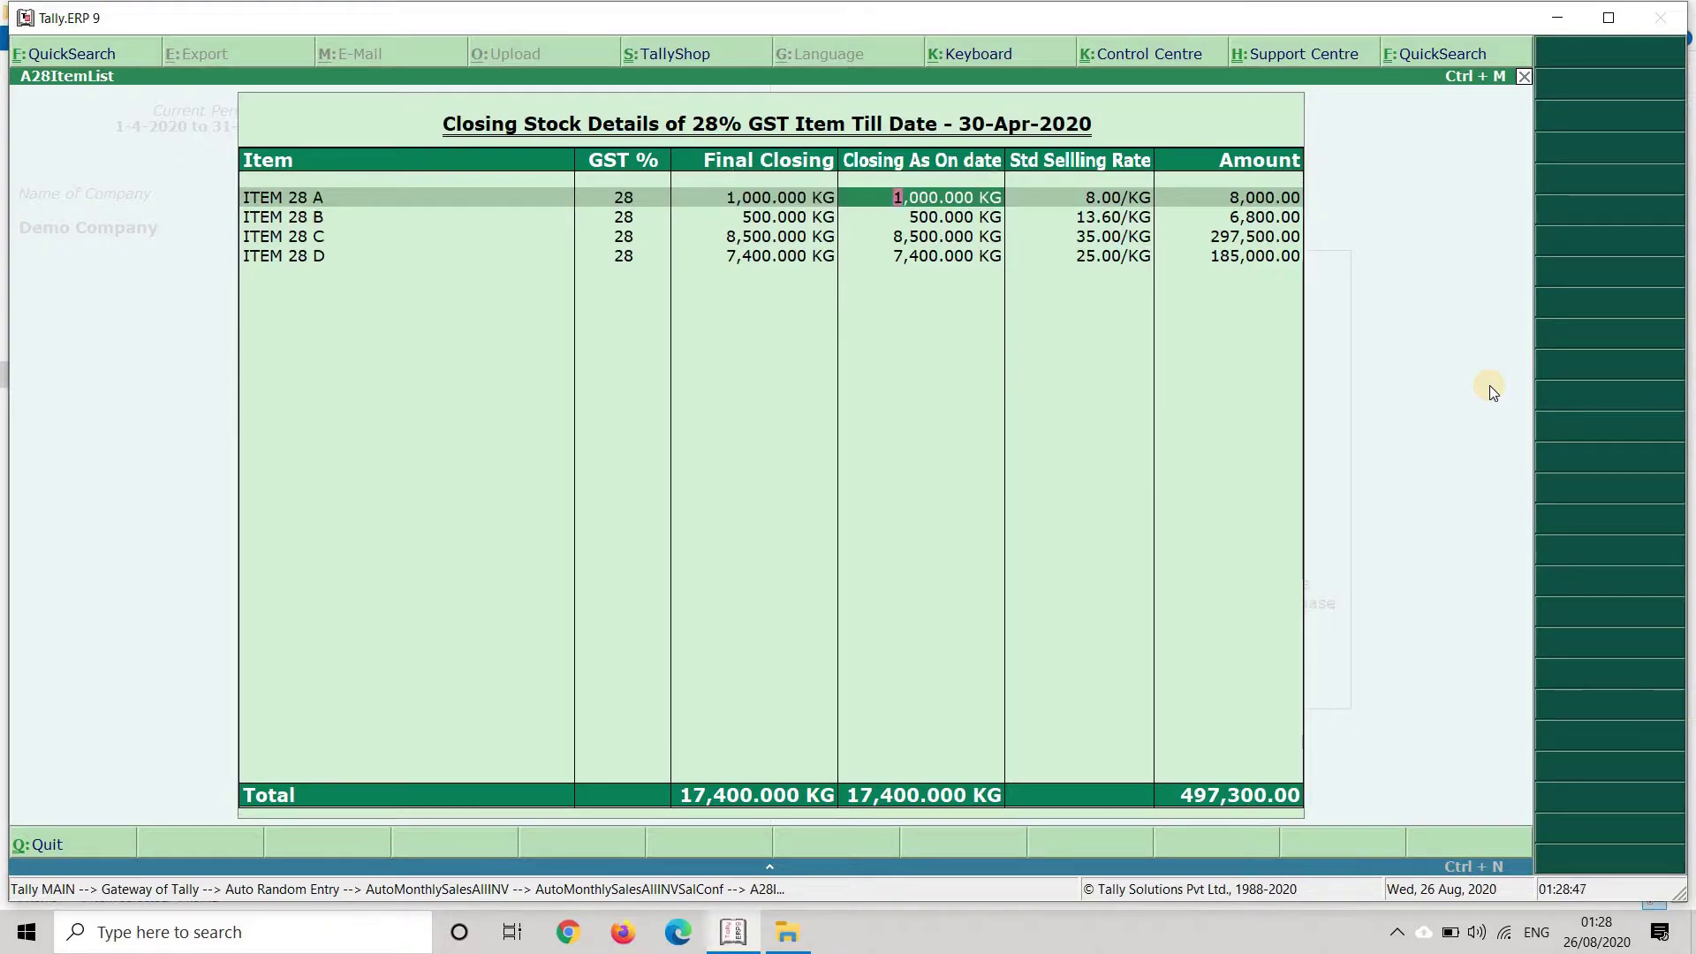
key("Return")
key("Return")
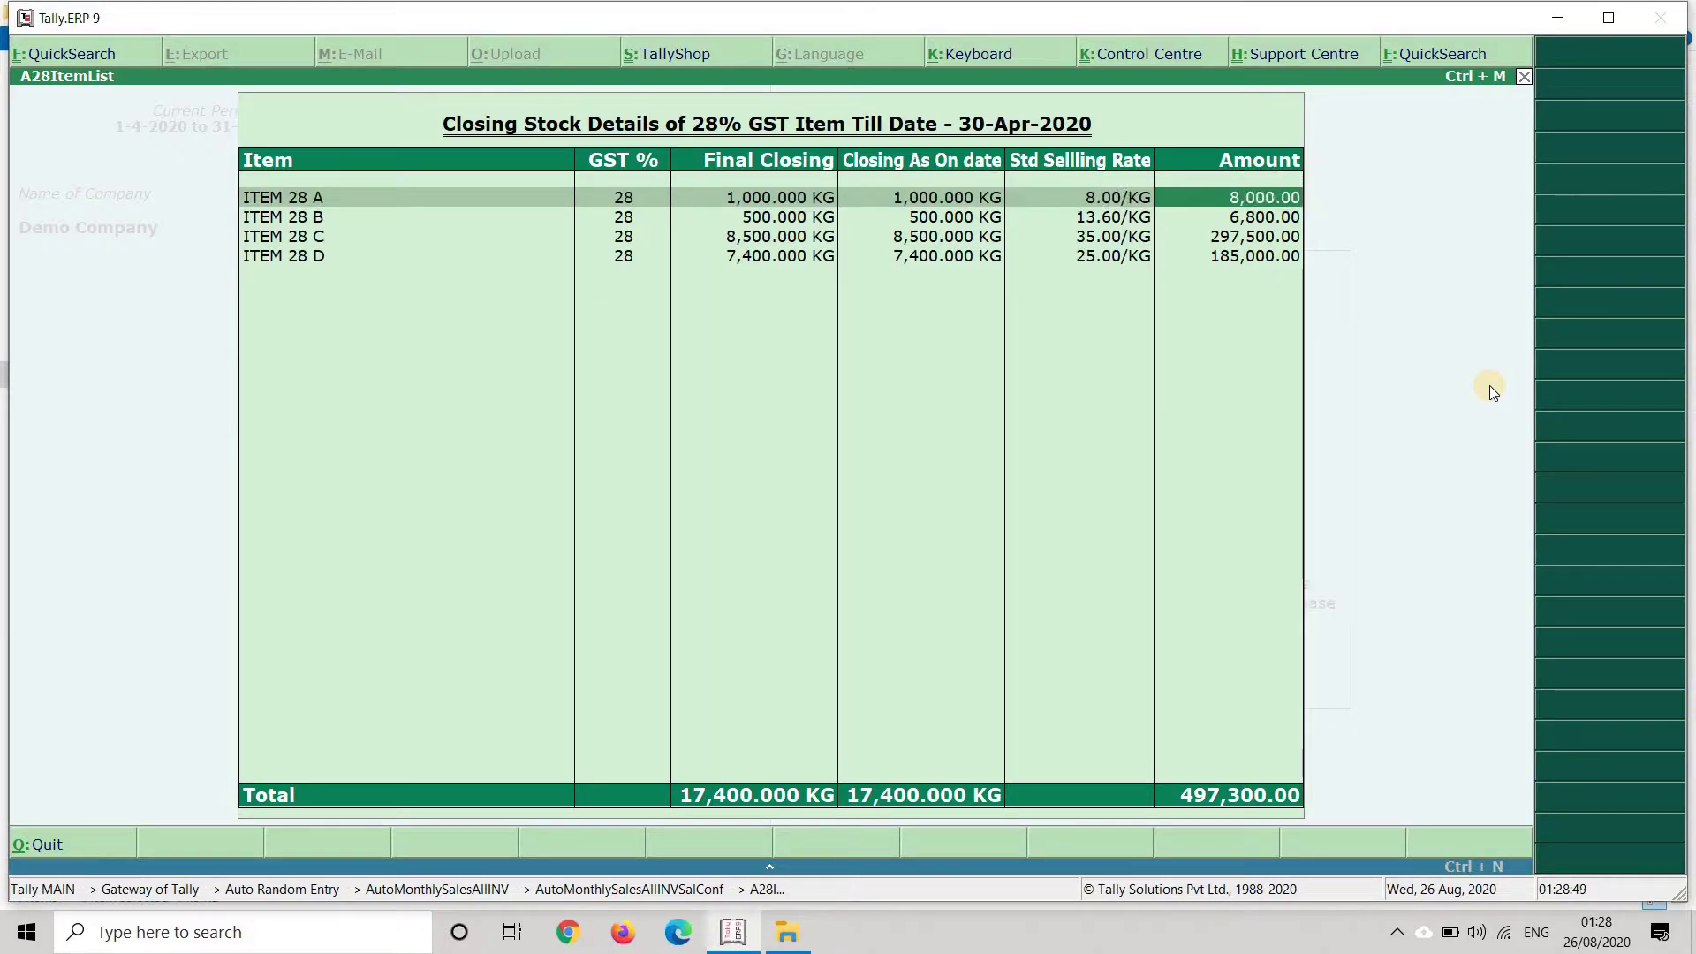
key("Return")
key("Return")
key("Return")
key("Return")
key("Return")
key("Return")
key("Return")
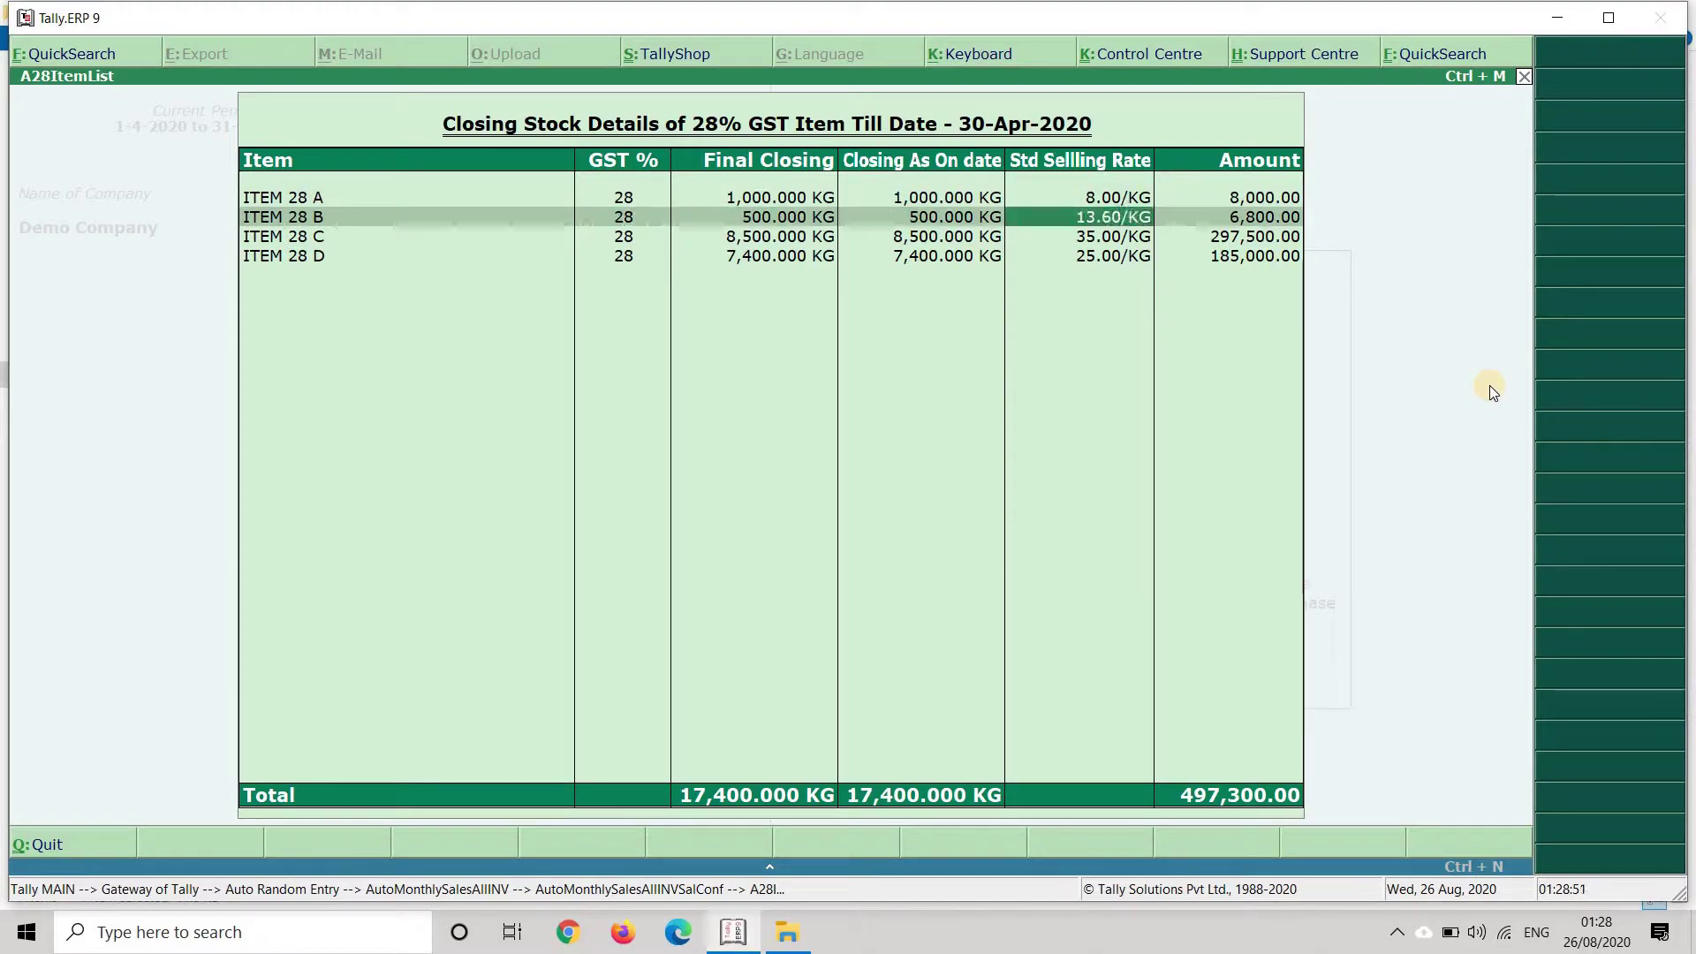
key("Return")
key("Return")
key("Return")
key("Return")
key("Return")
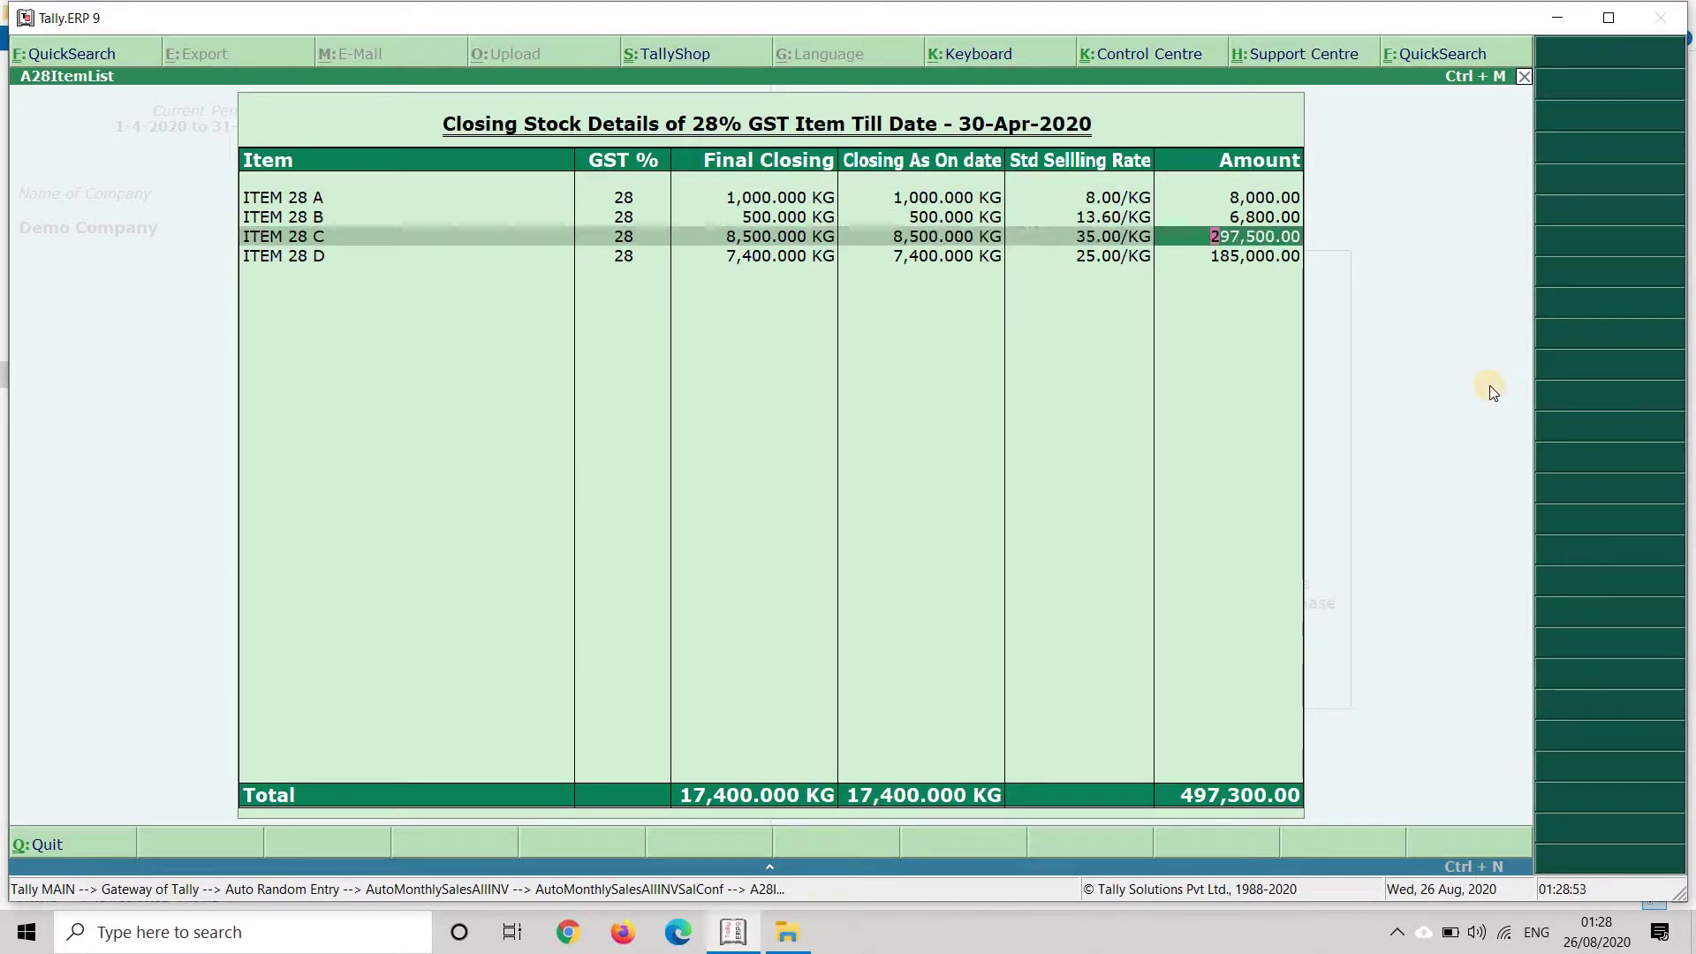
key("Escape")
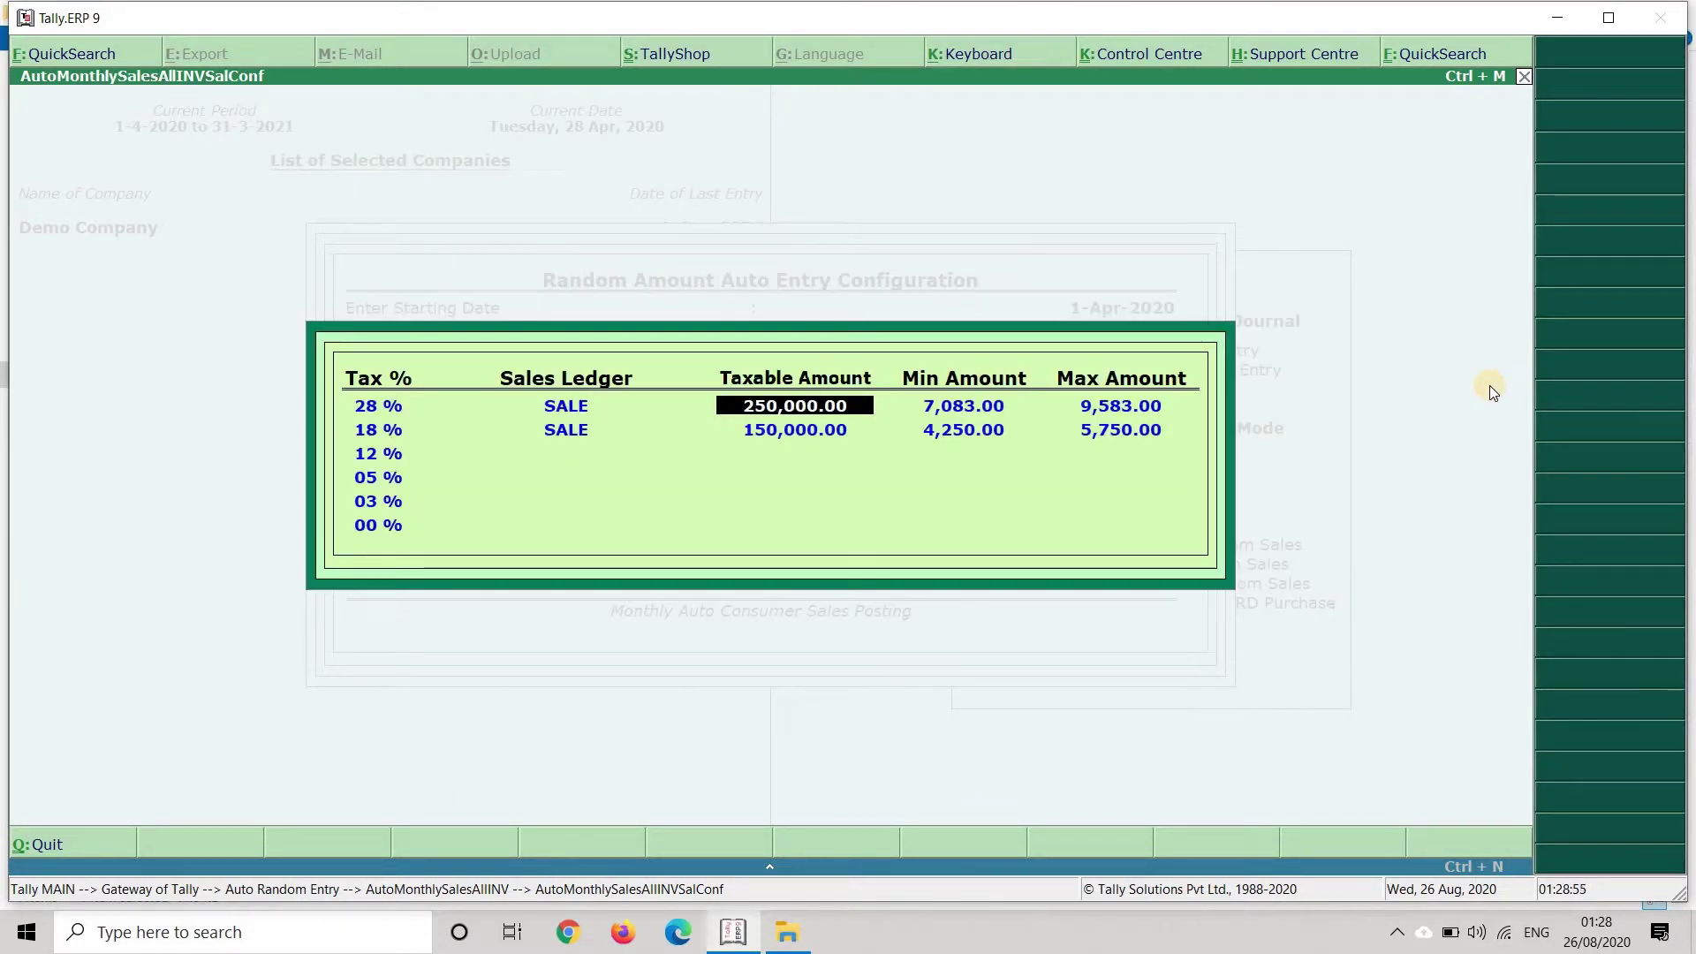
Recheck the total closing stock amount of the 28% GST items up to 30-Apr-2020.
key("shift+Tab")
key("Return")
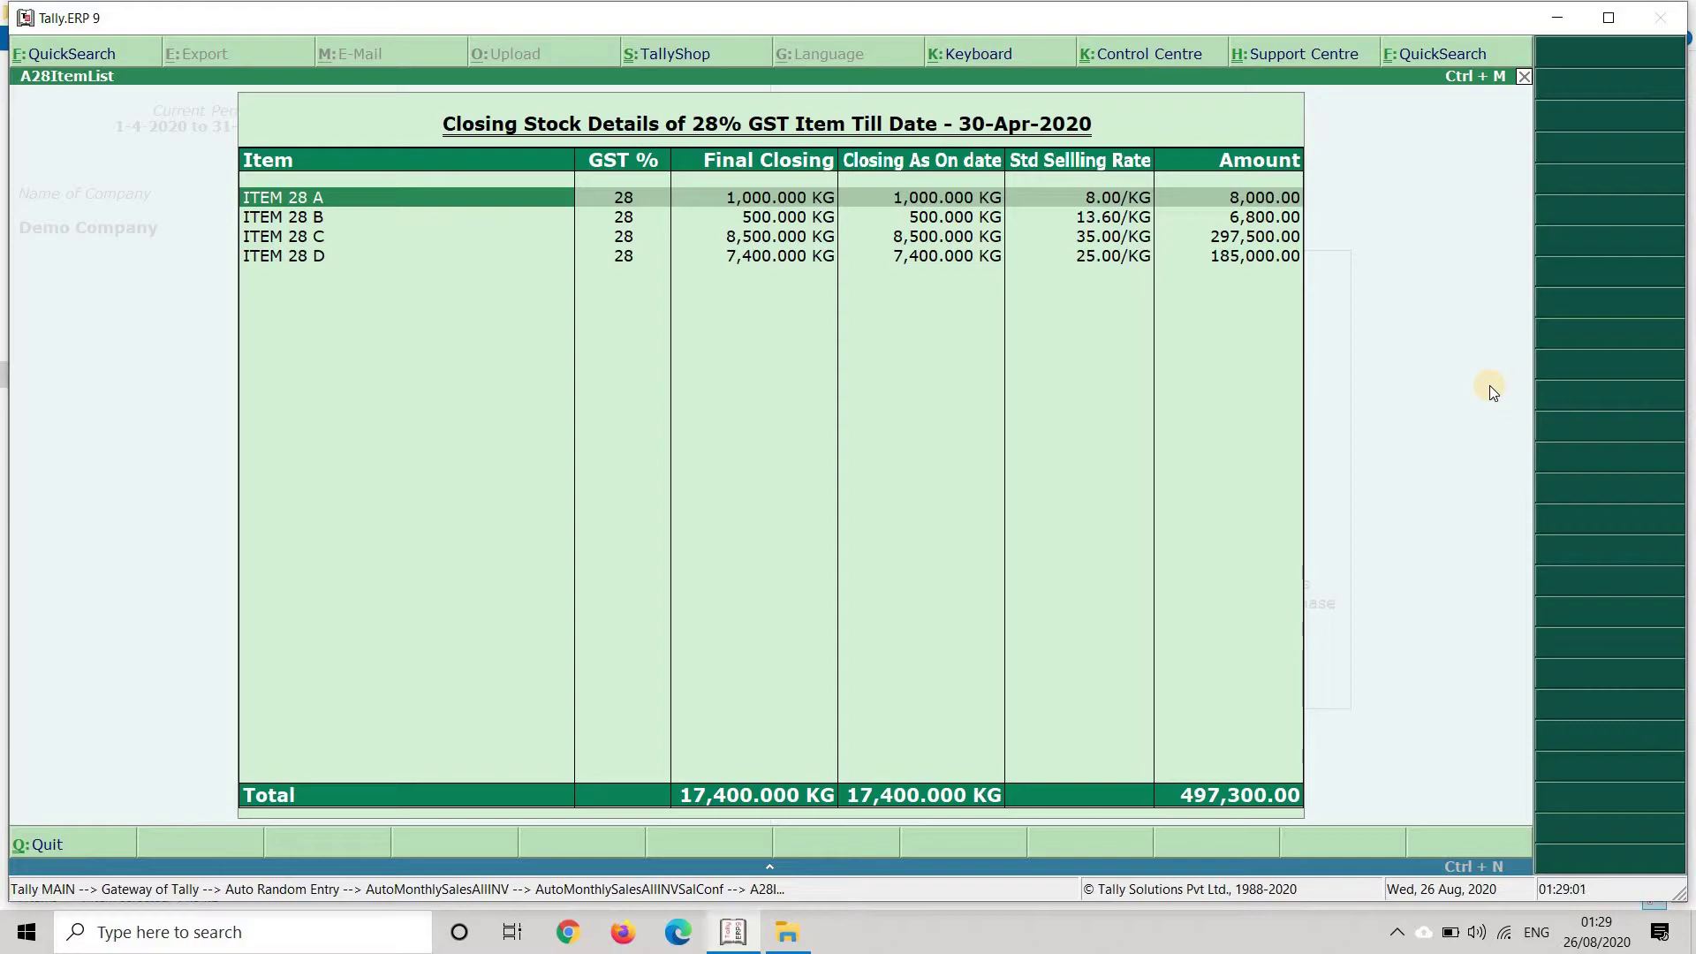
key("Escape")
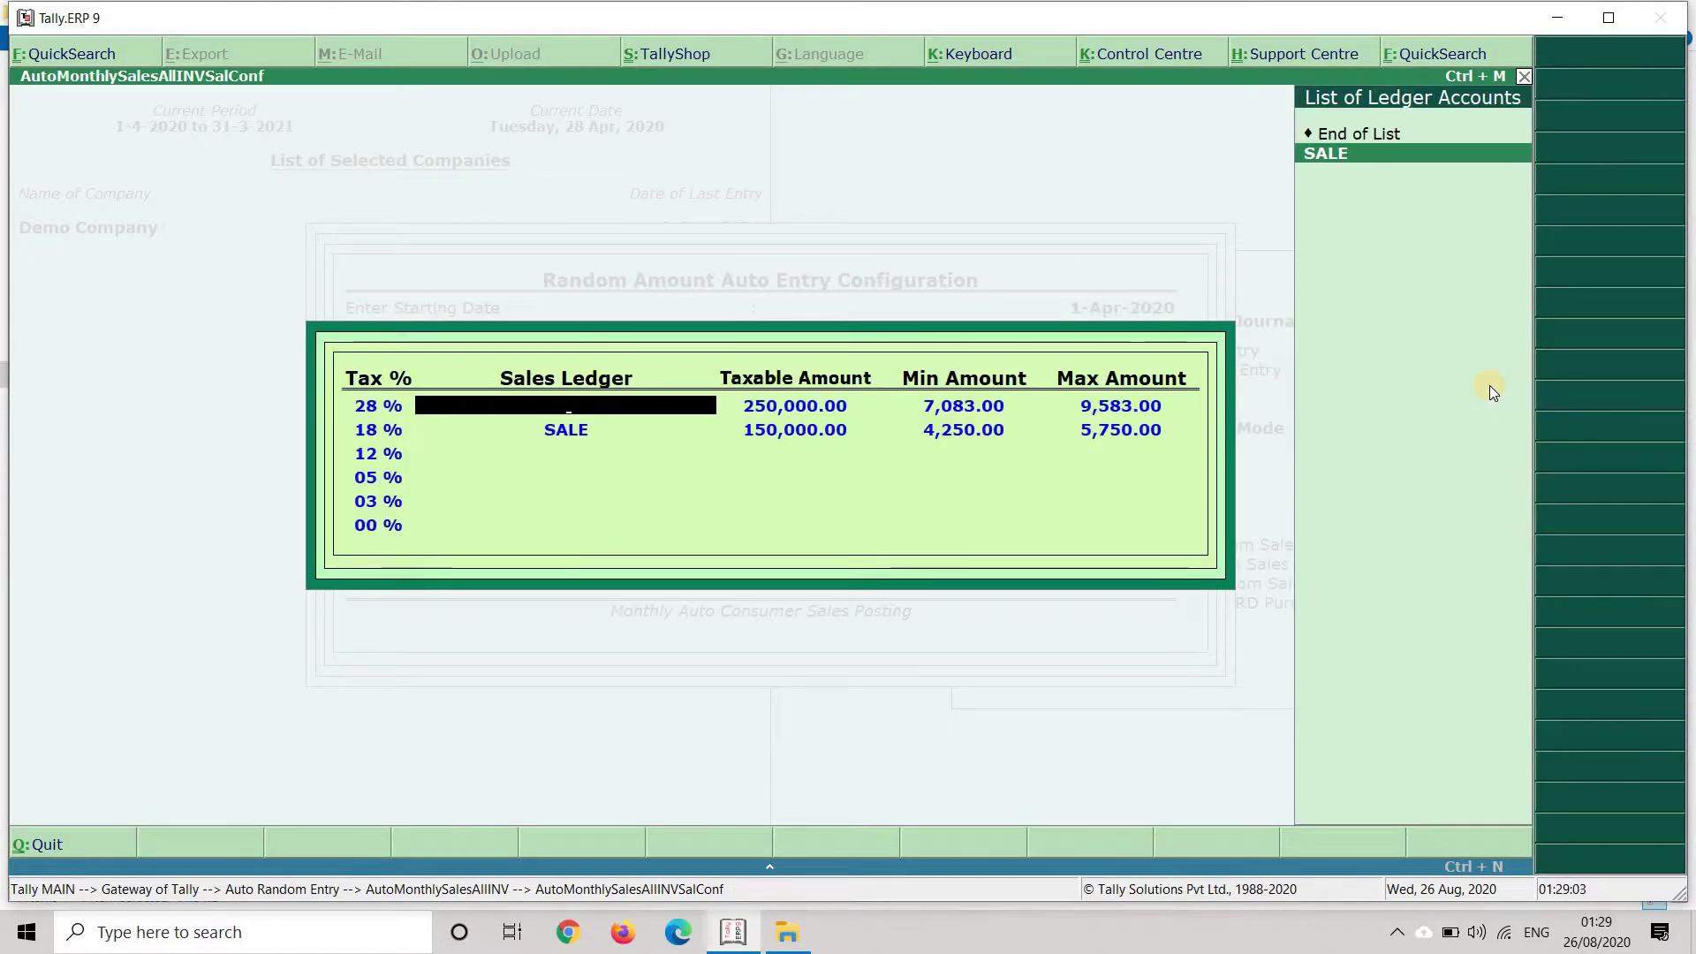
key("Return")
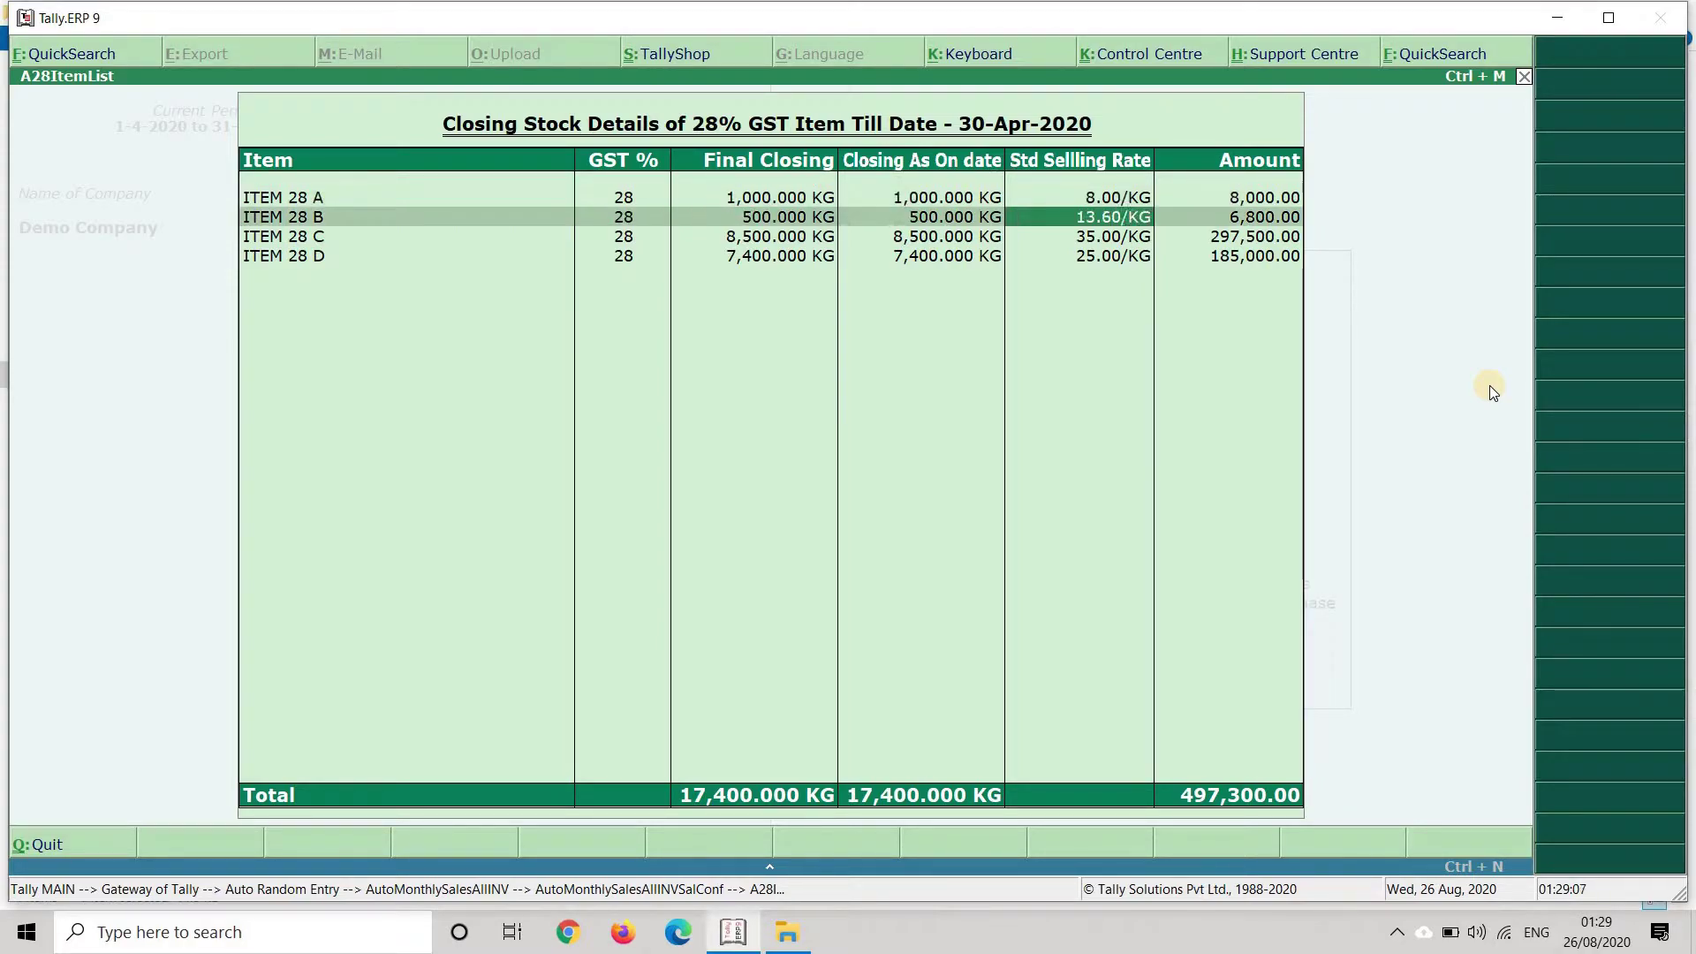
key("Escape")
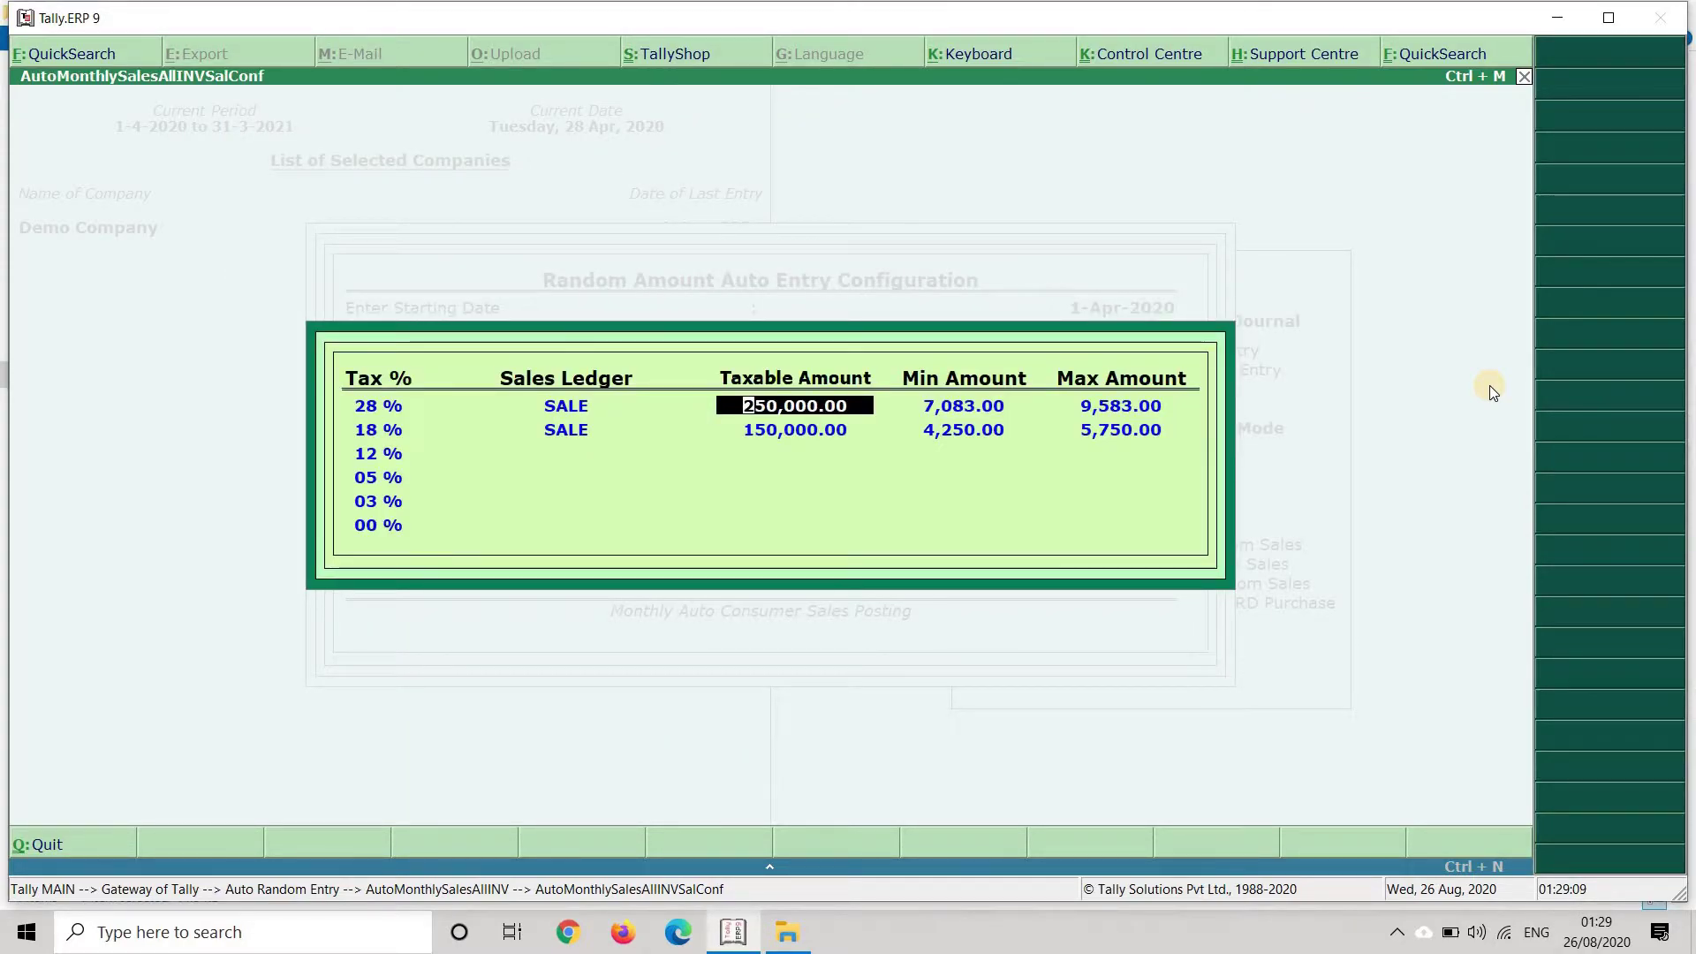
key("Escape")
key("Return")
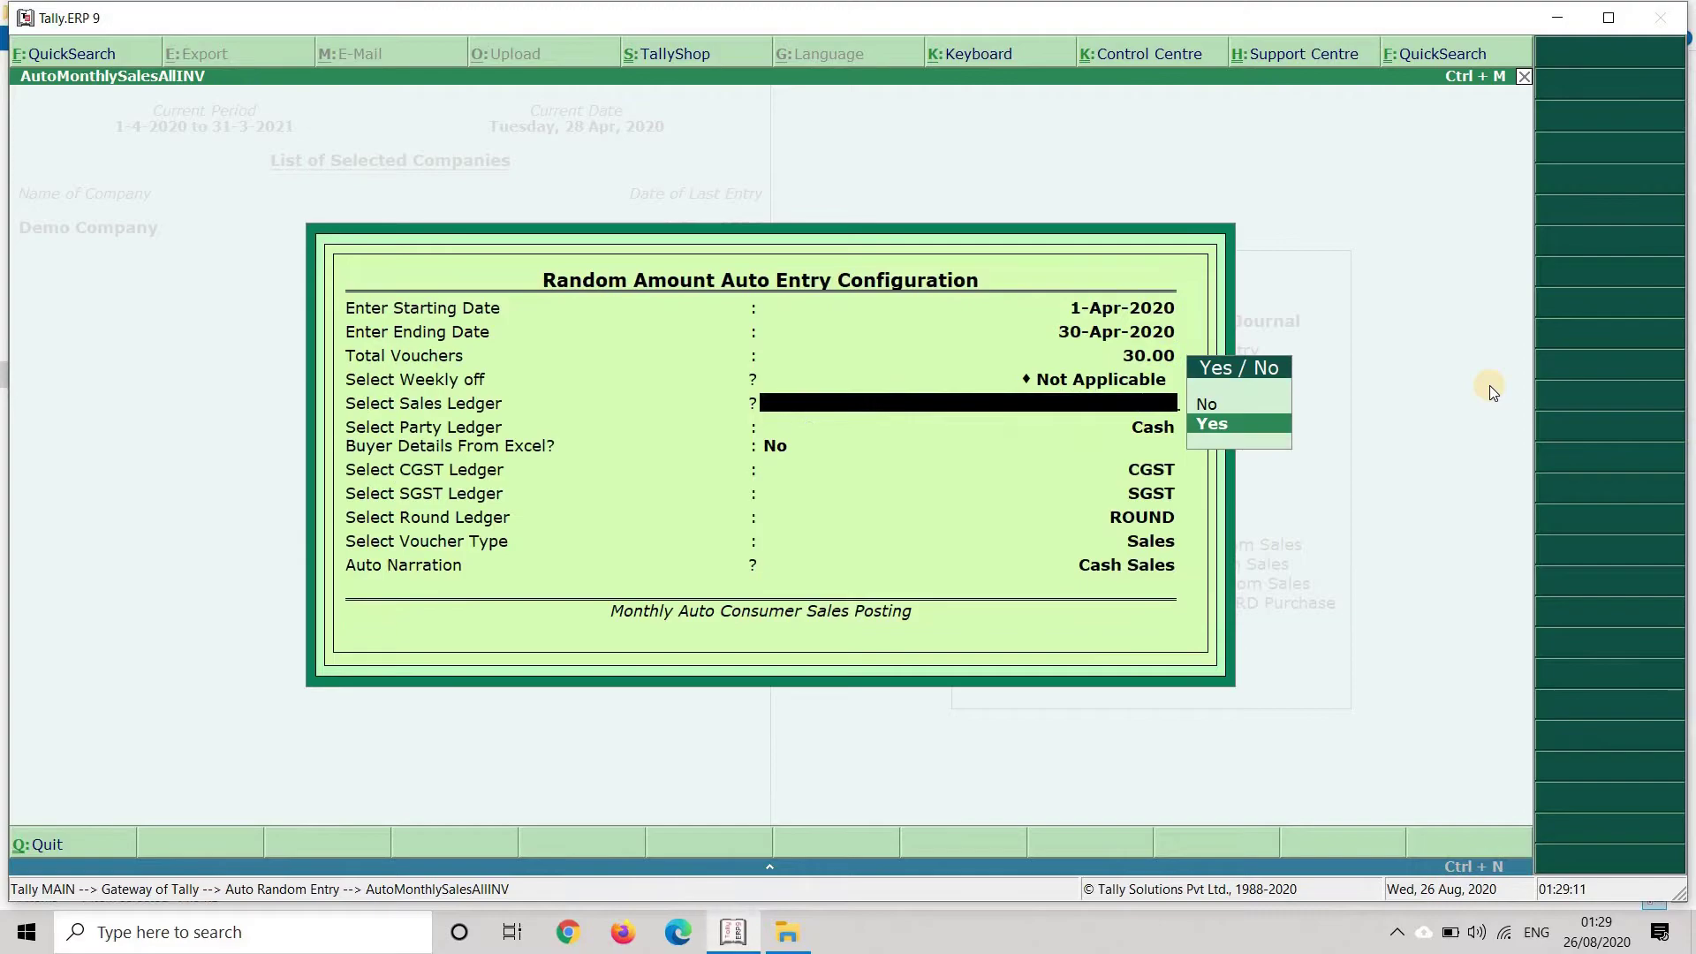
key("Return")
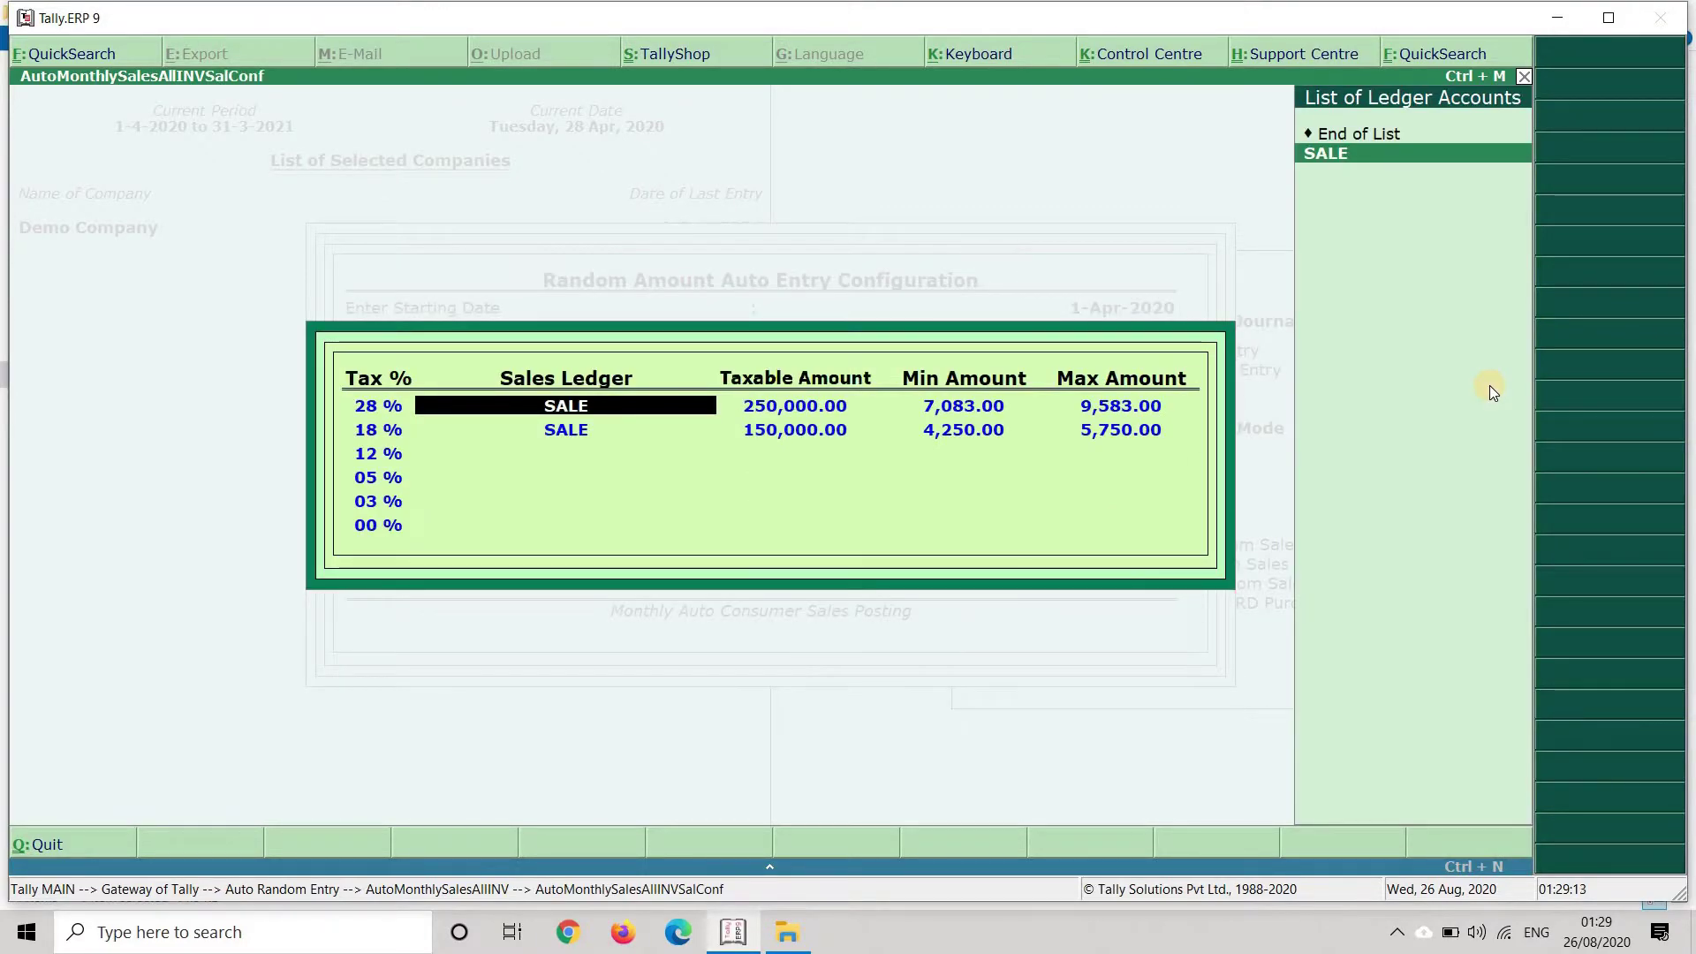
key("Return")
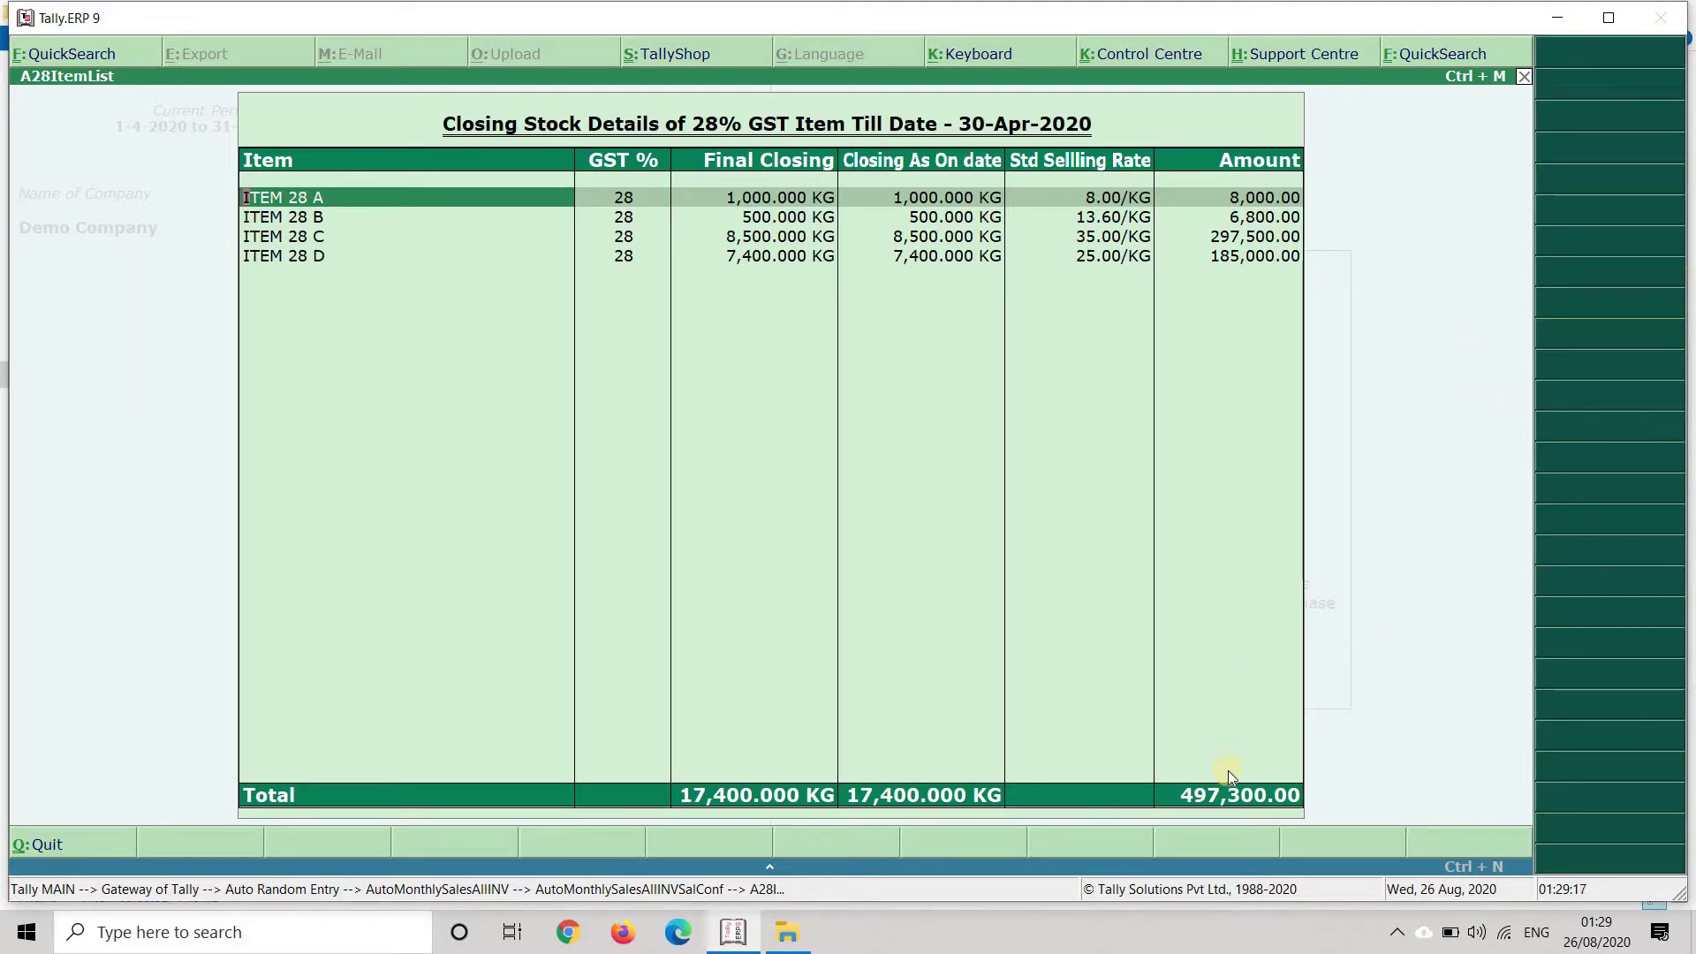
key("Escape")
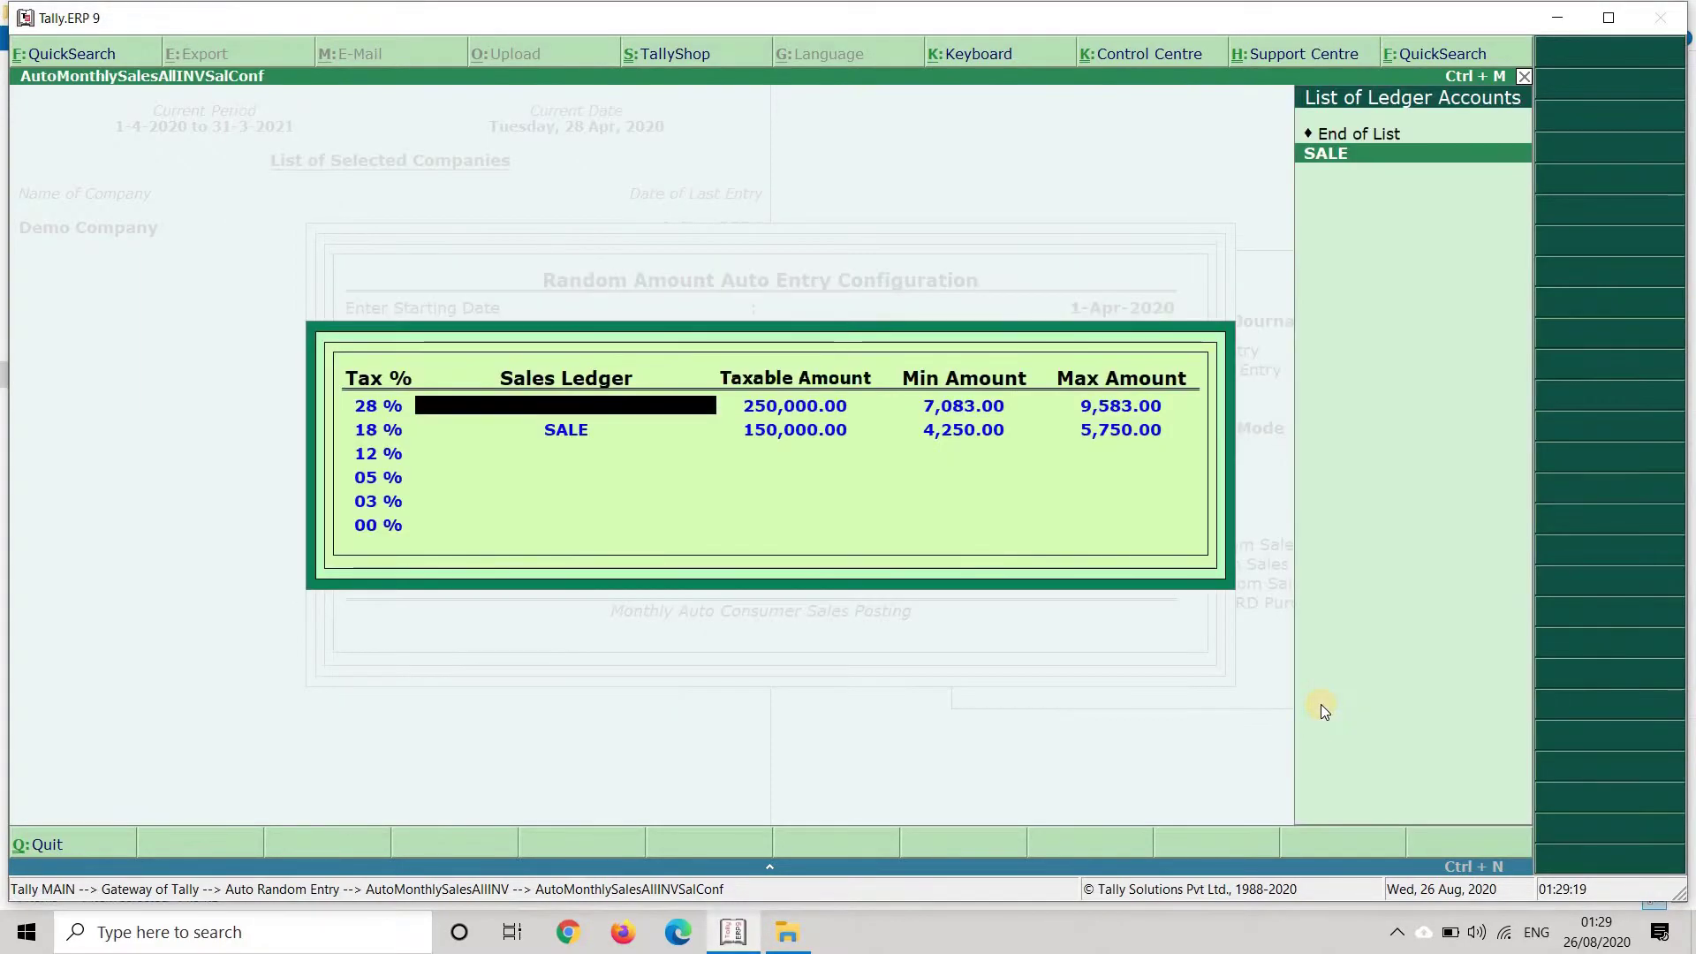
Keep SALE as the sales ledger for the 28% tax rate and set its taxable amount to 200,000.
key("Return")
key("Escape")
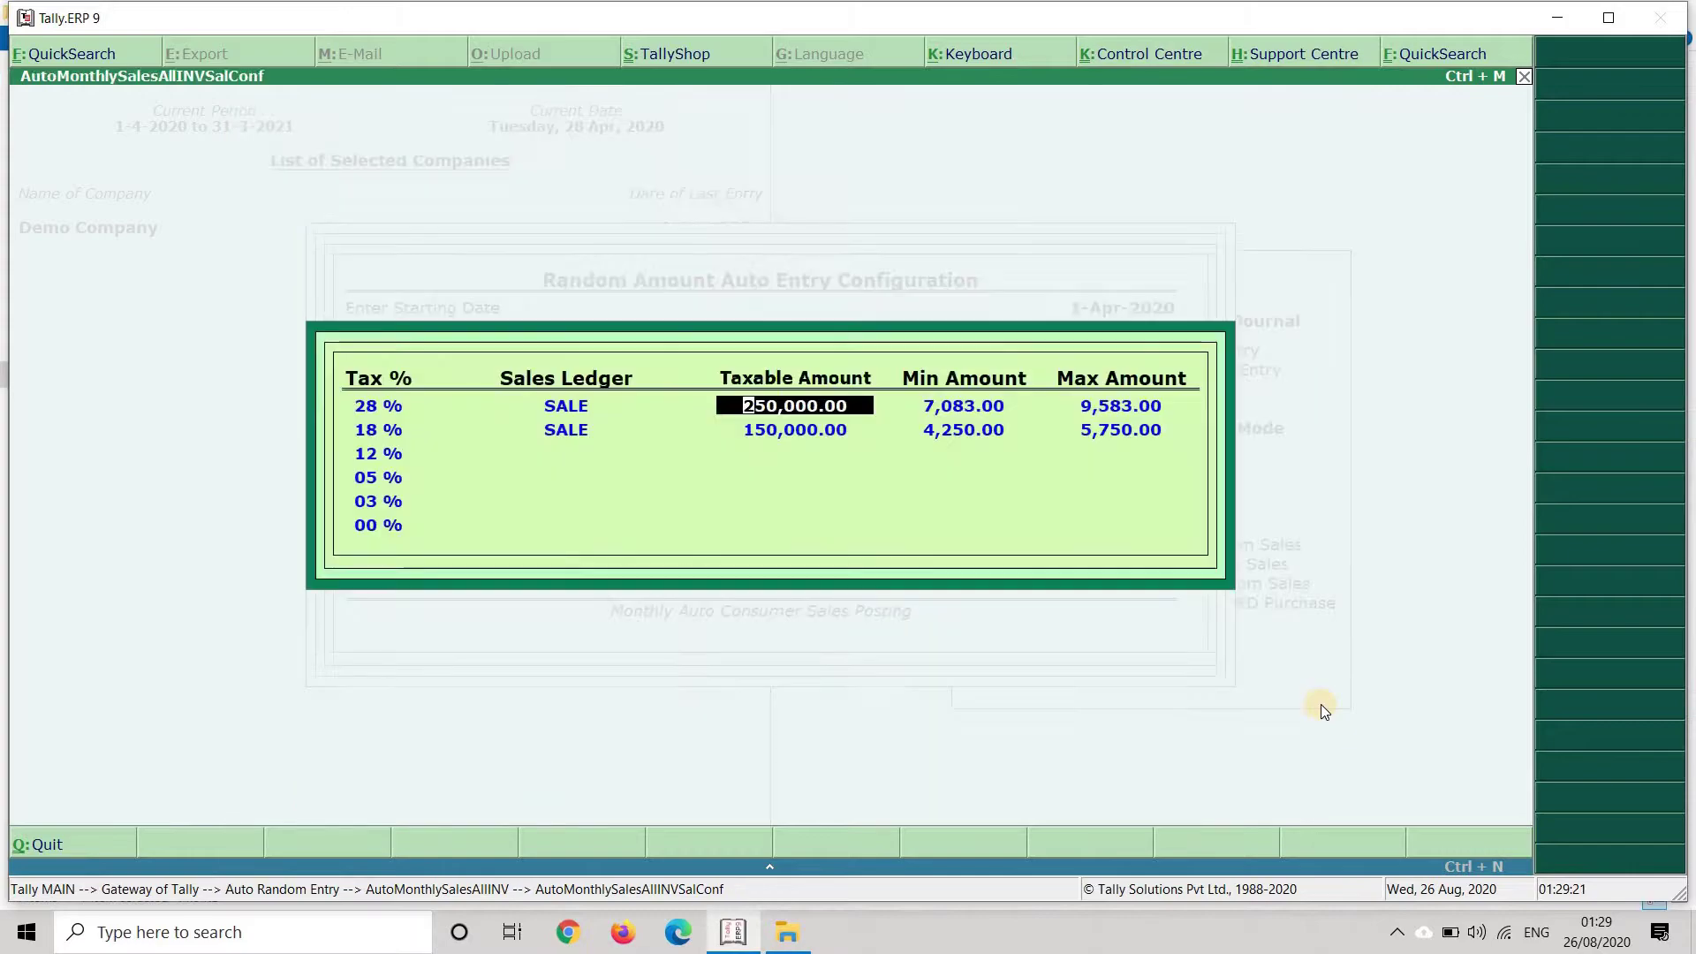
type("200,000")
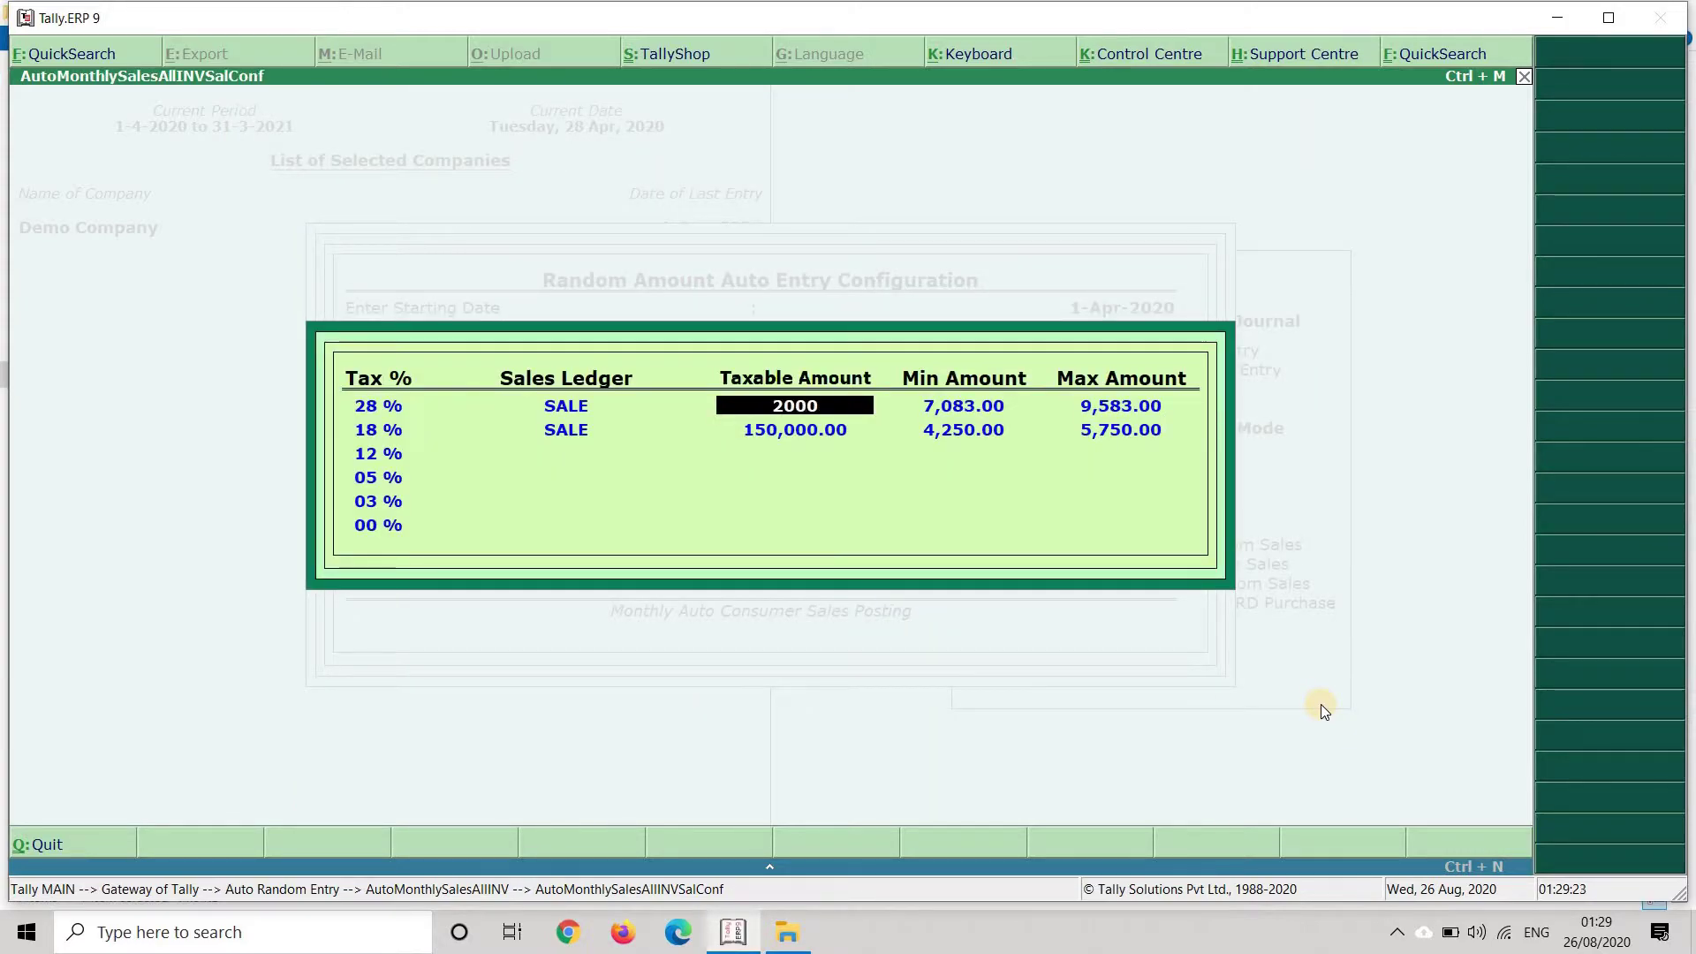
key("Return")
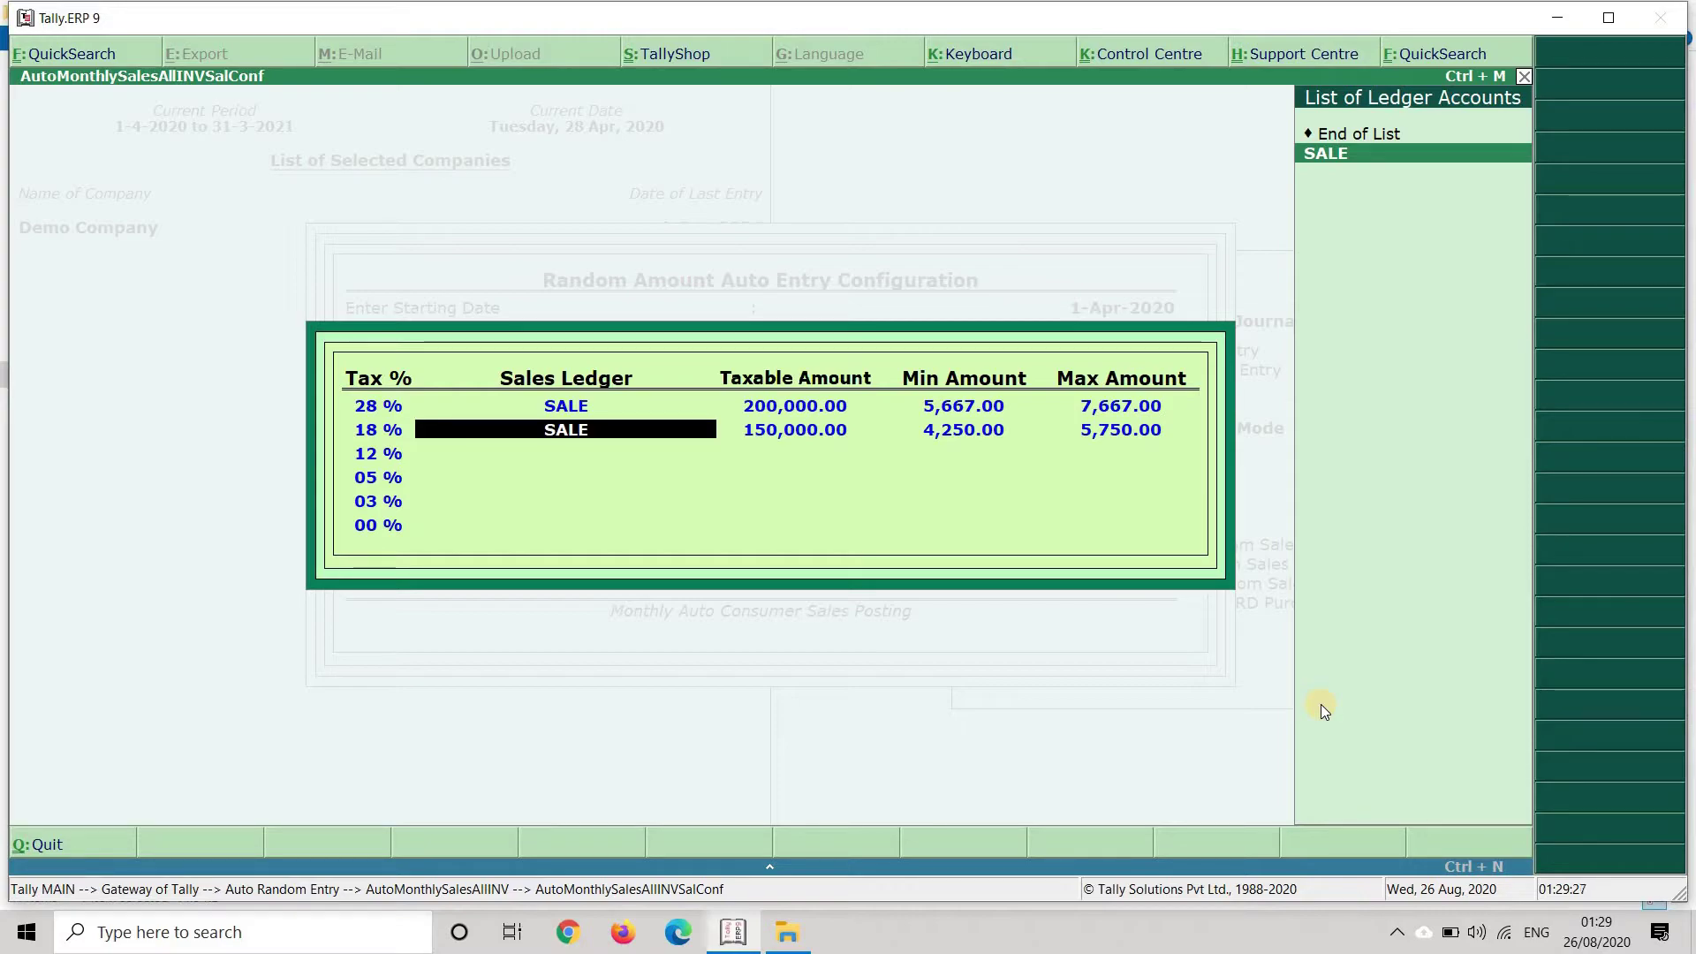
Review the 18% GST item stock, keep SALE as that rate's ledger and set its taxable amount to 400,000.
key("Return")
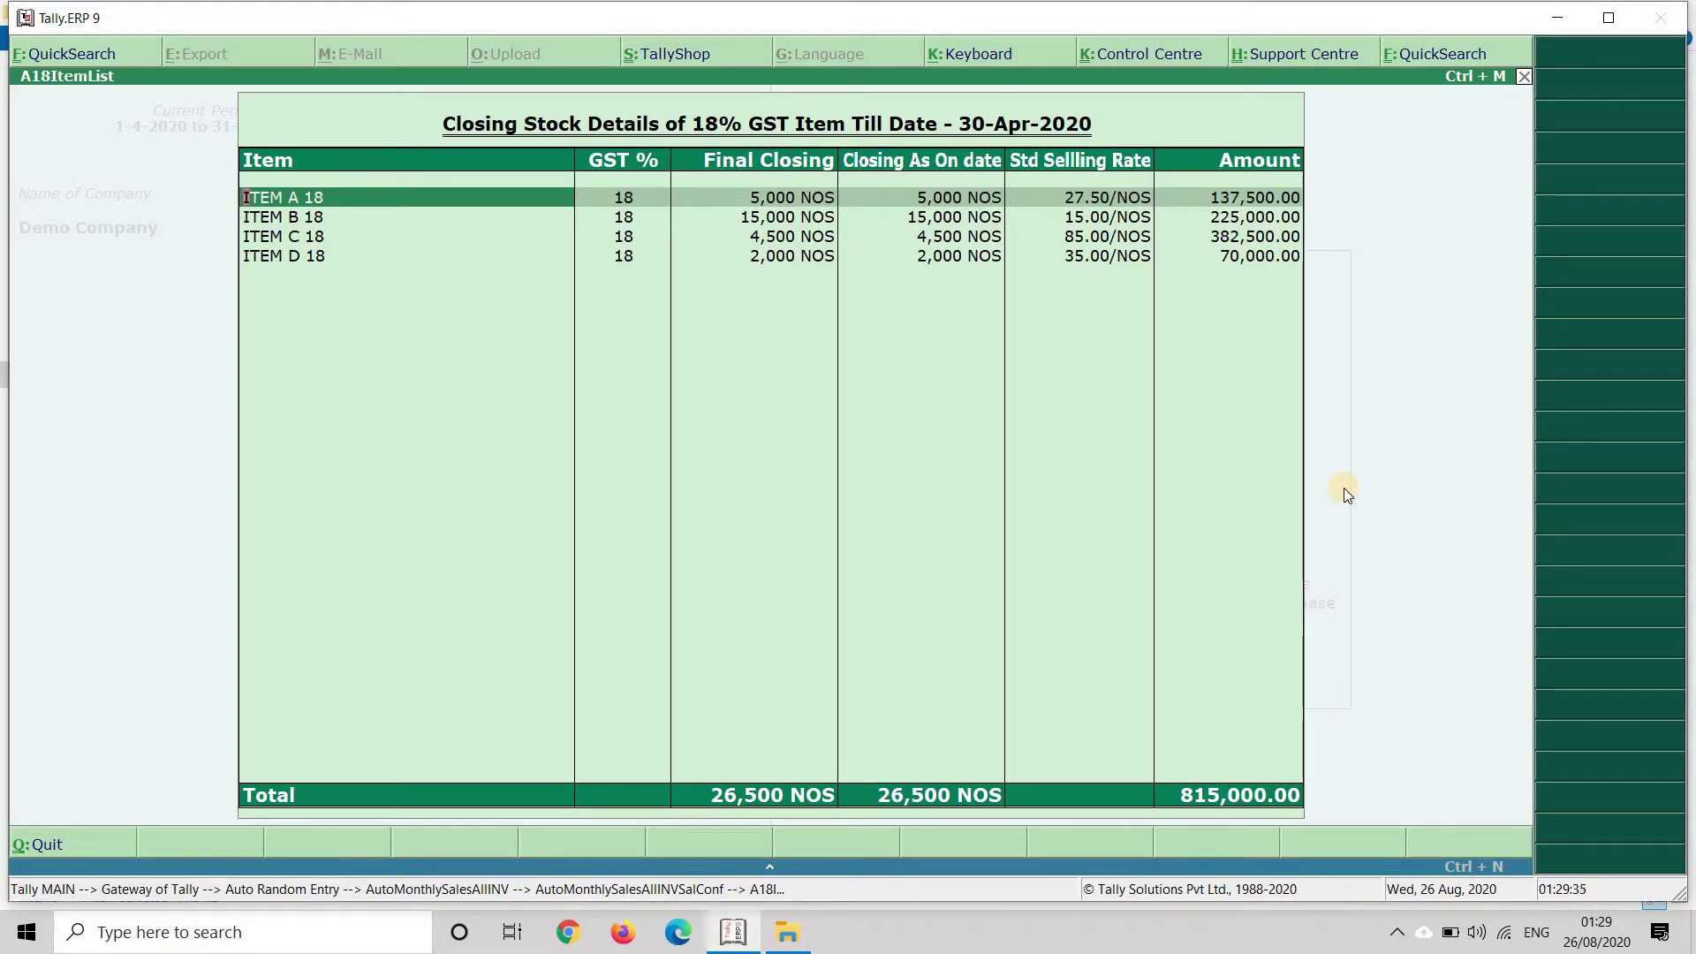
key("Escape")
key("Return")
key("Escape")
type("400,")
type("00000")
key("Return")
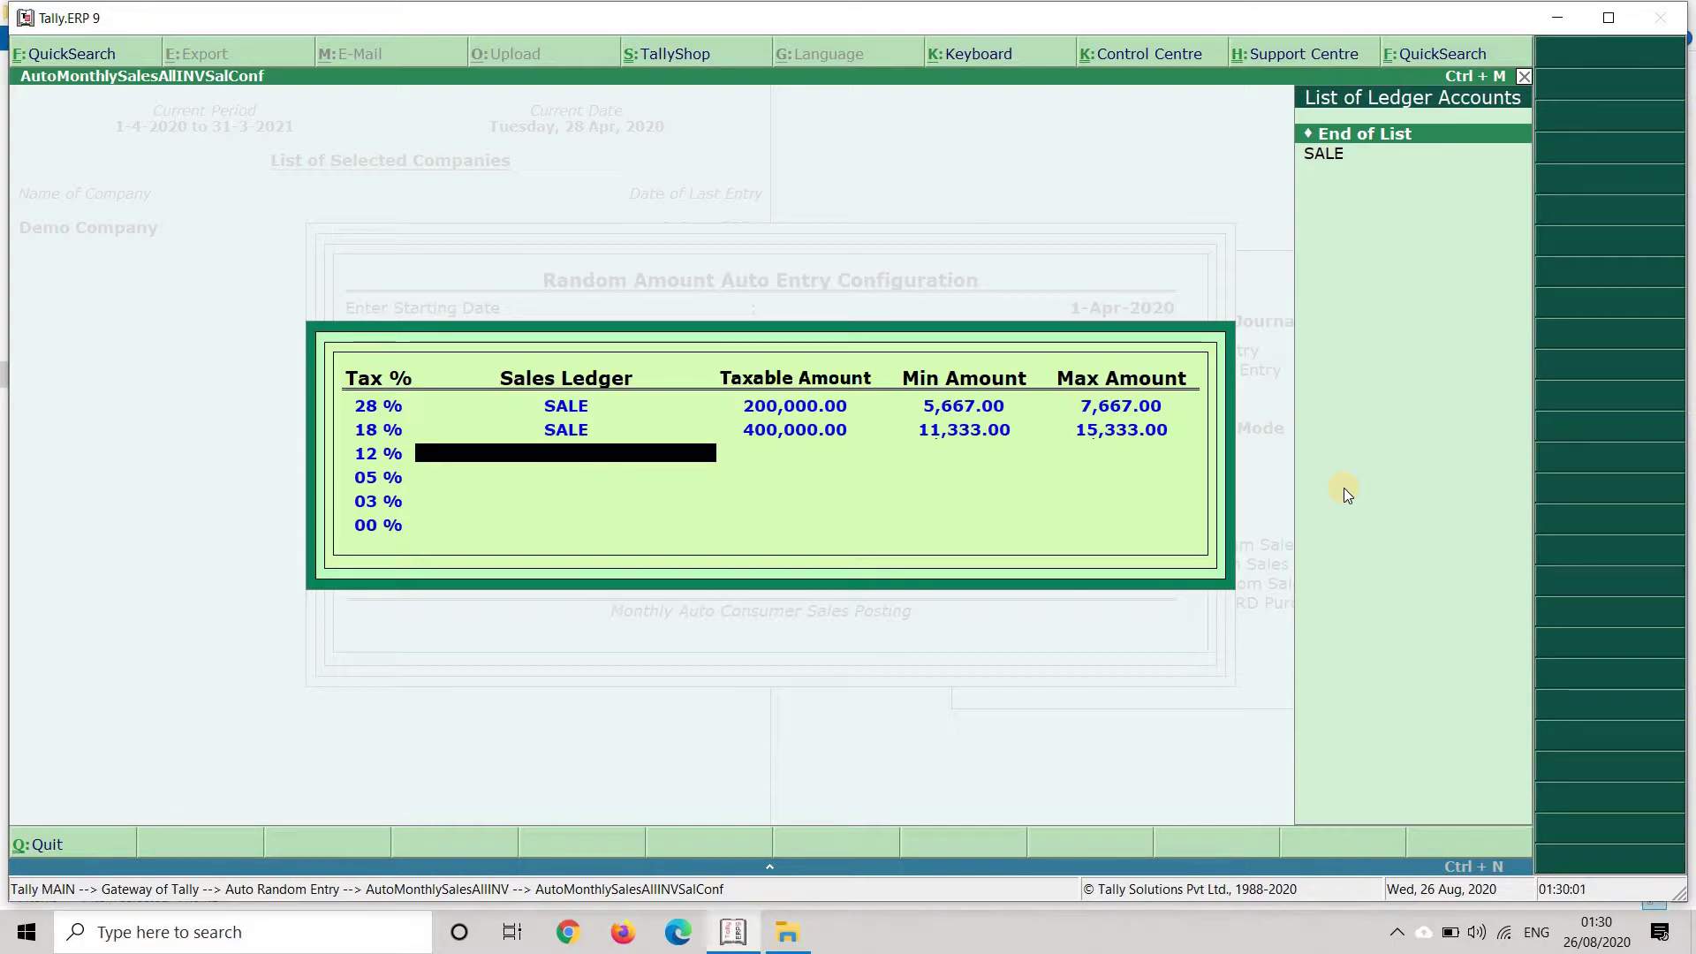
Assign End of List instead of a sales ledger to the 12%, 5%, 3% and 0% rates and finish the ledger setup.
key("Return")
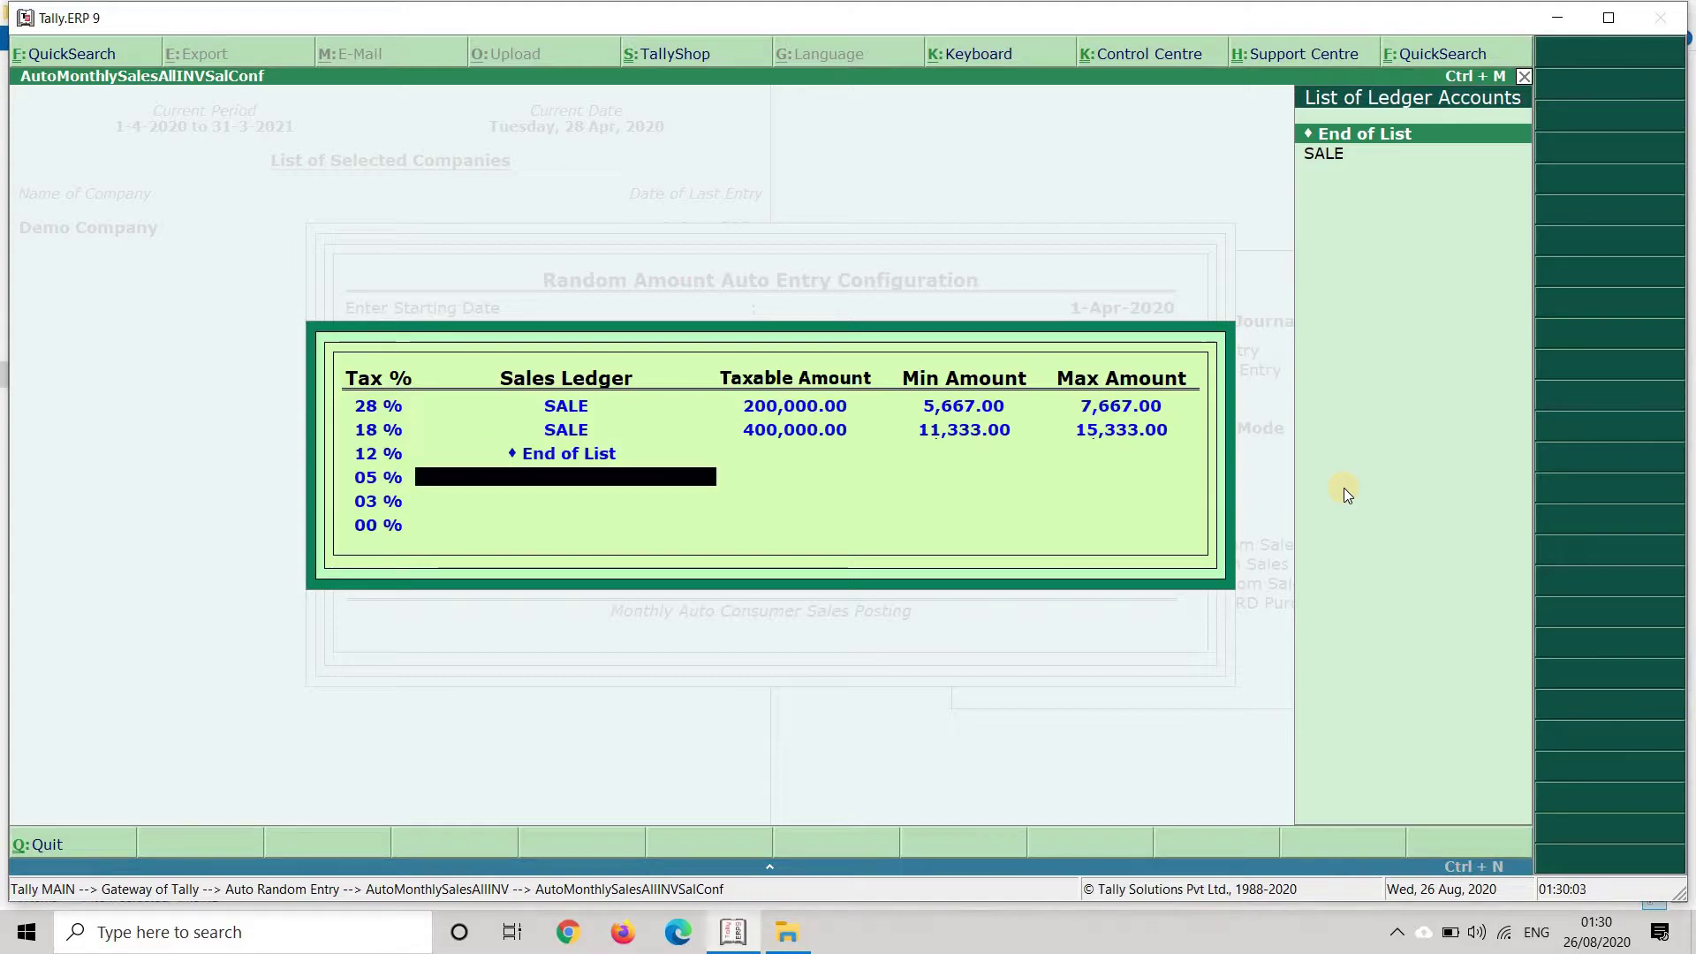
key("Return")
key("Return")
key("Return")
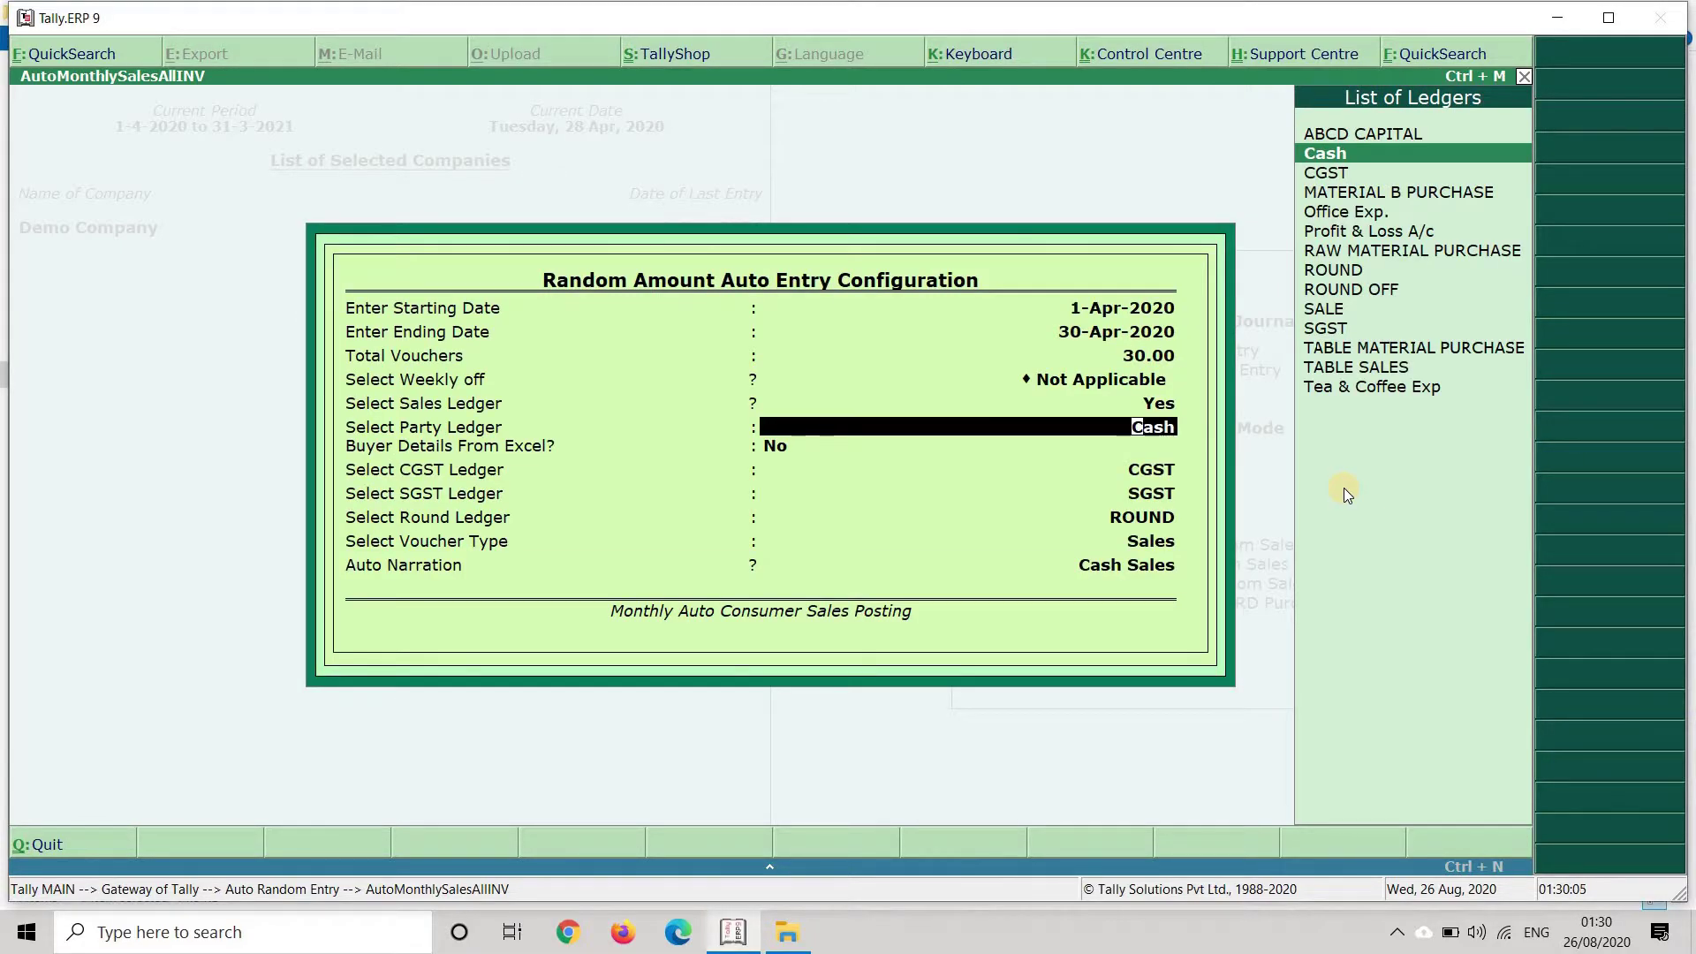
Keep Cash as the party ledger and load the buyer details from D:\Excel To Tally\PARTY DETAILS.xlsx.
key("Return")
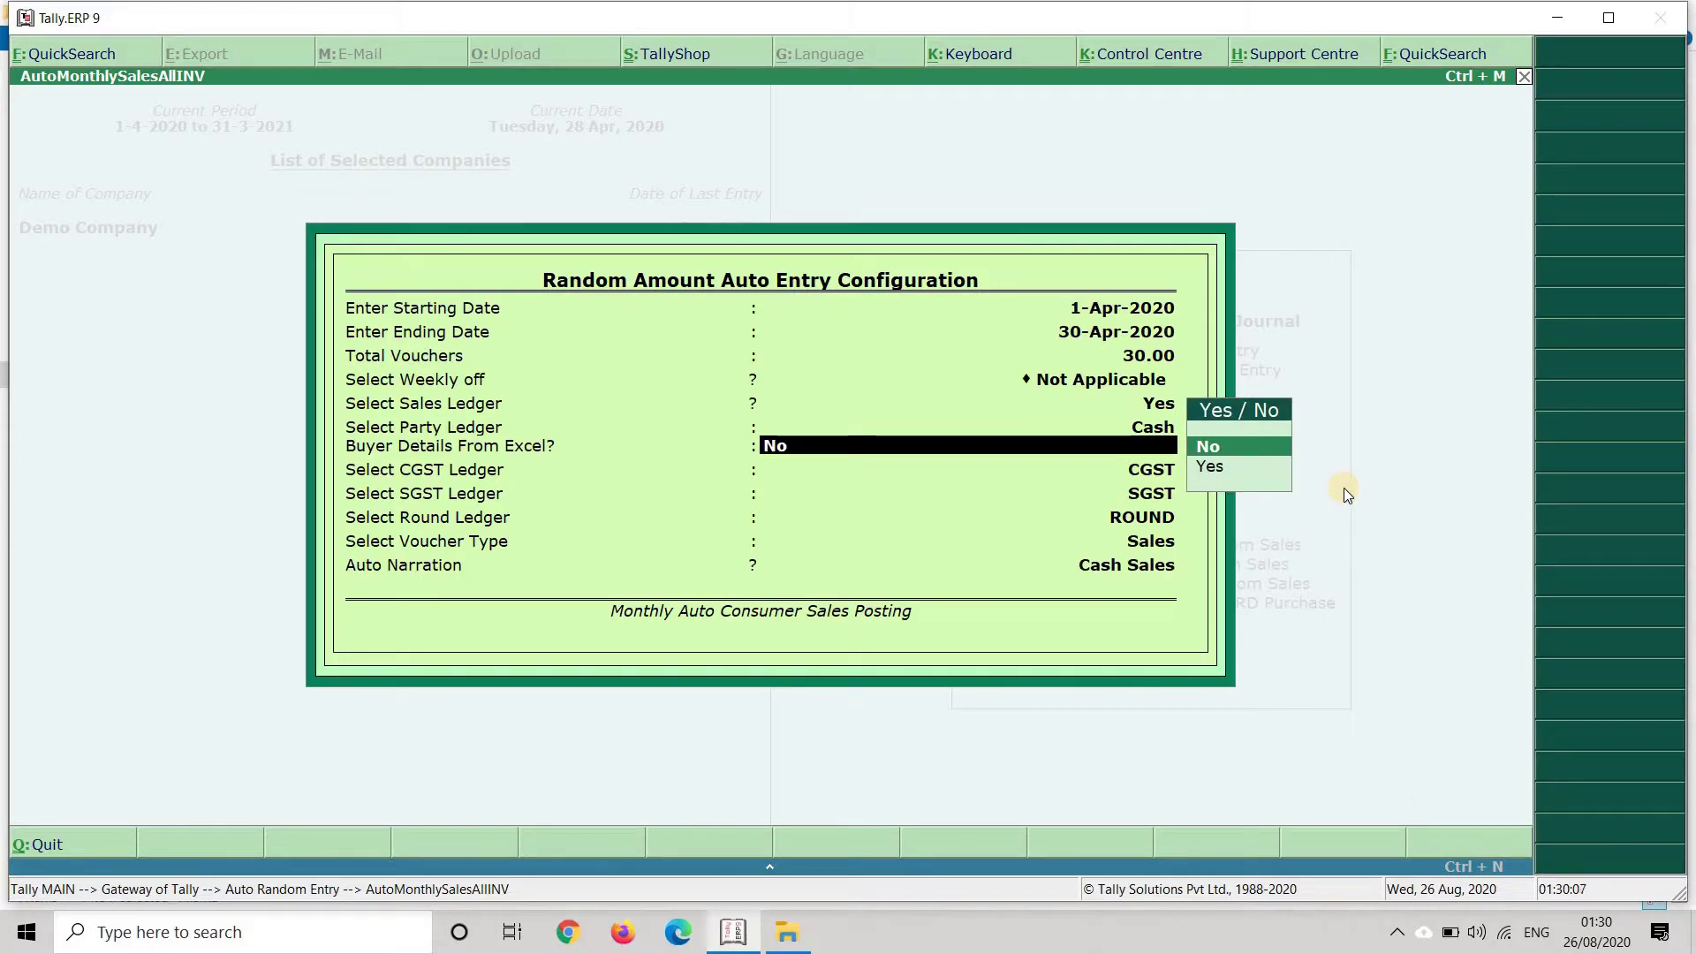
key("BackSpace")
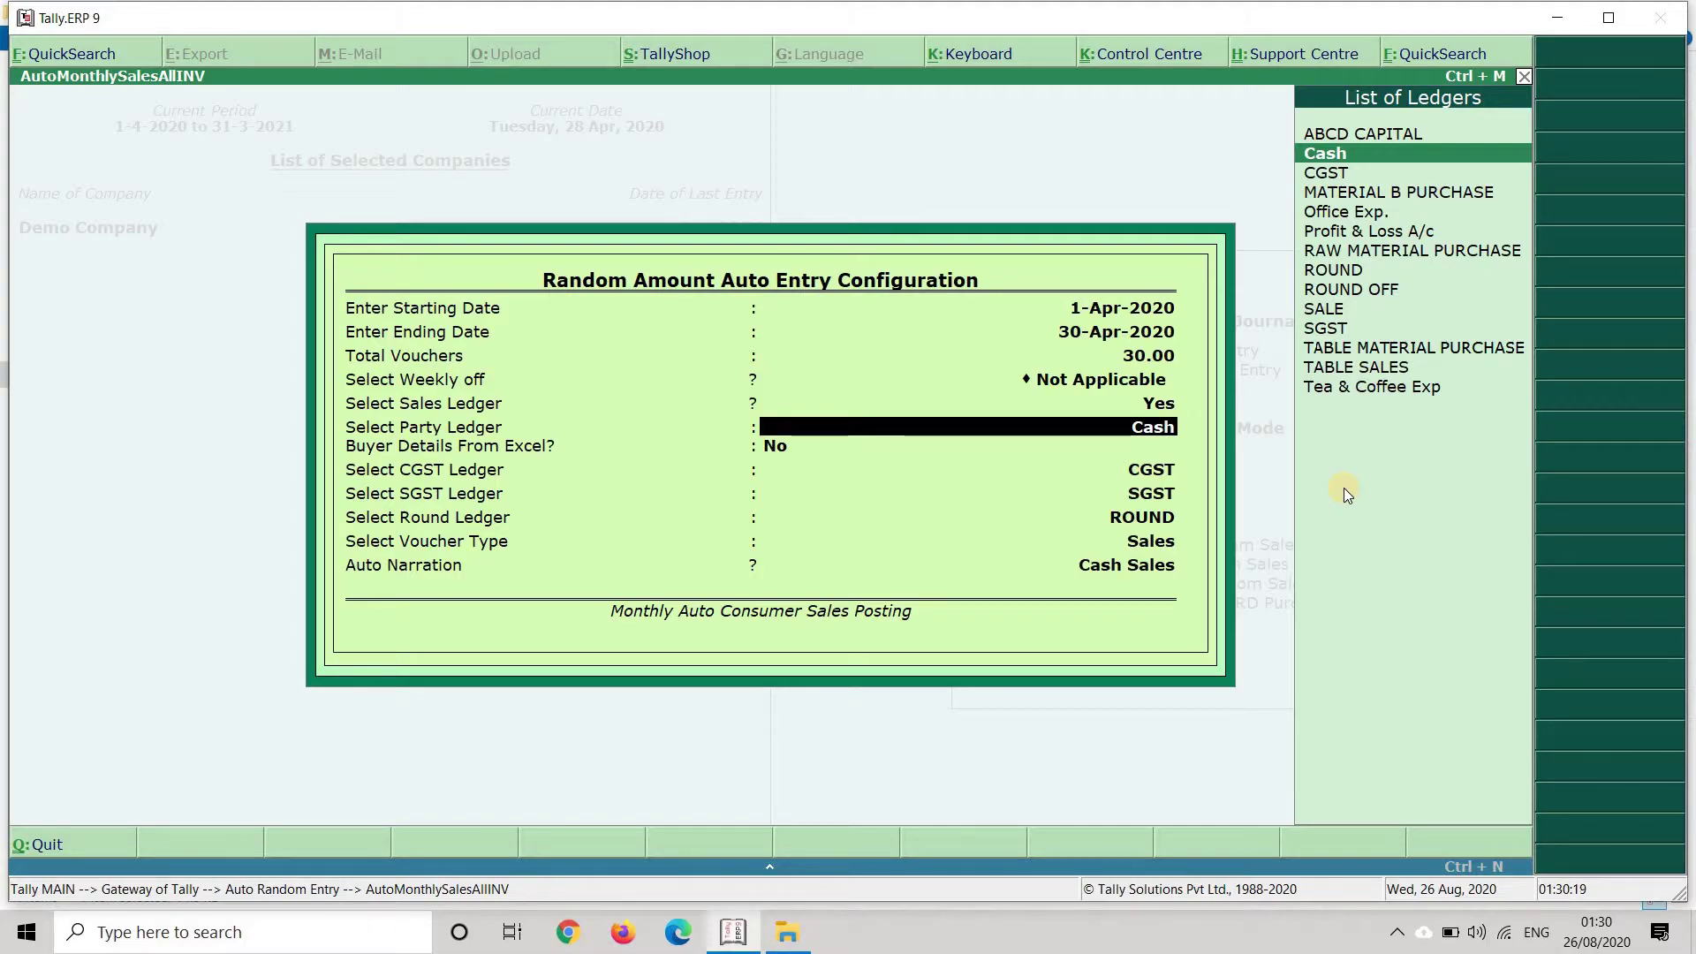
key("Return")
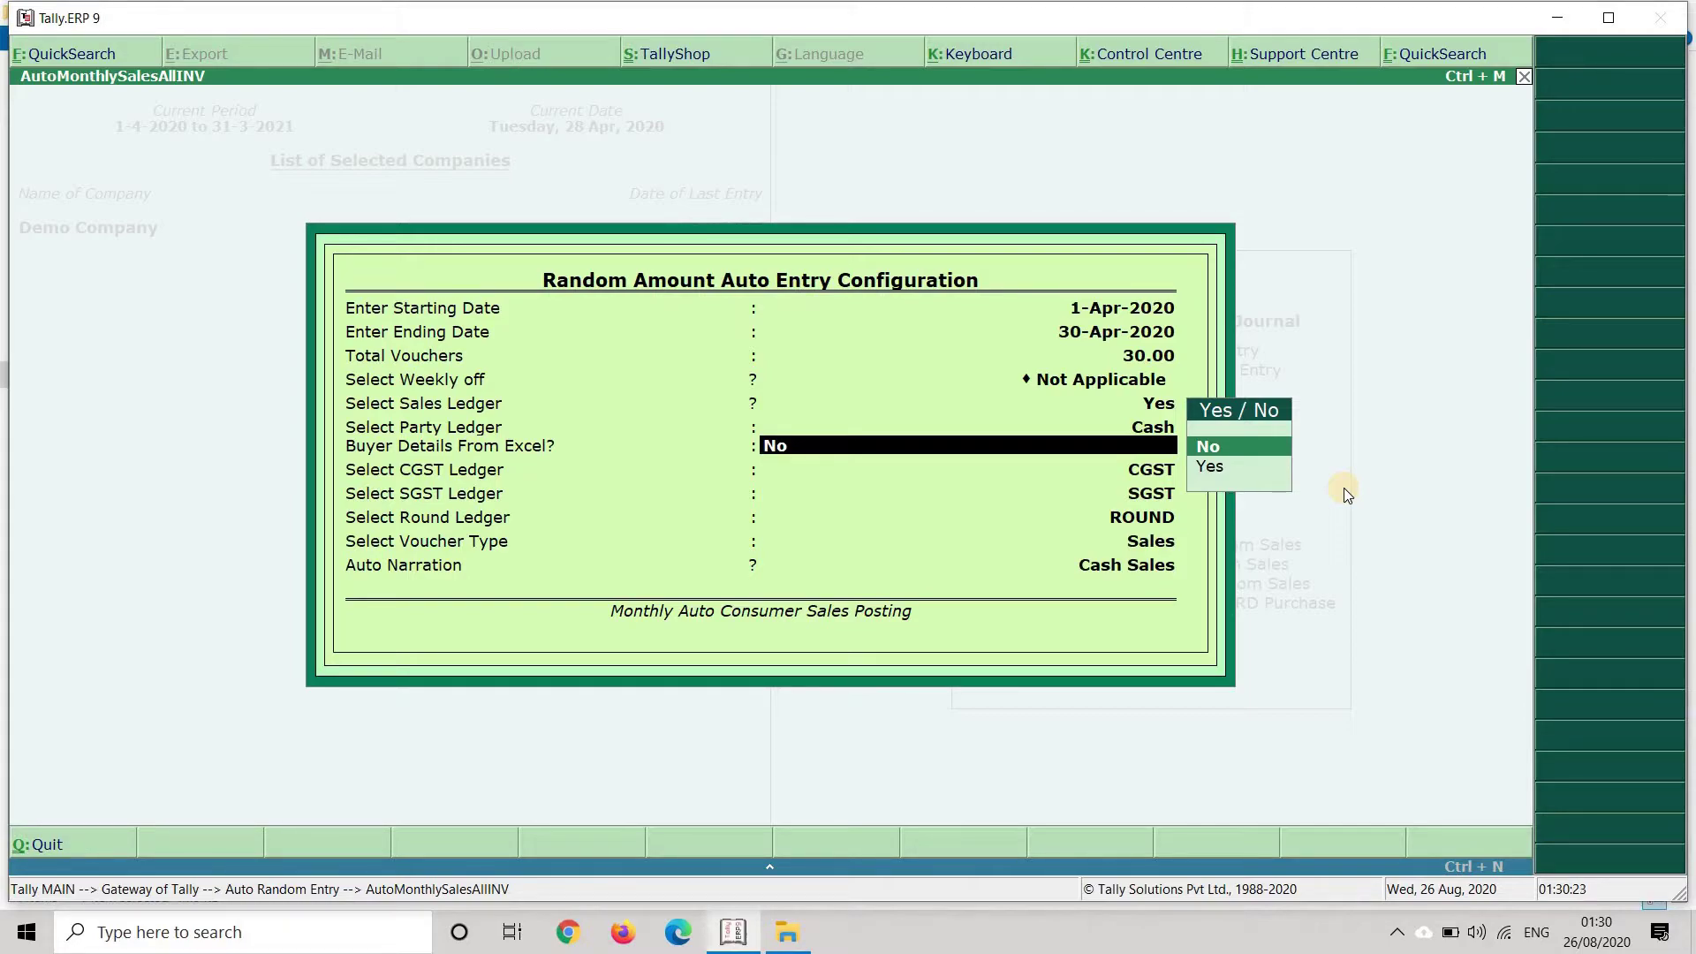
key("Down")
key("Return")
key("Return")
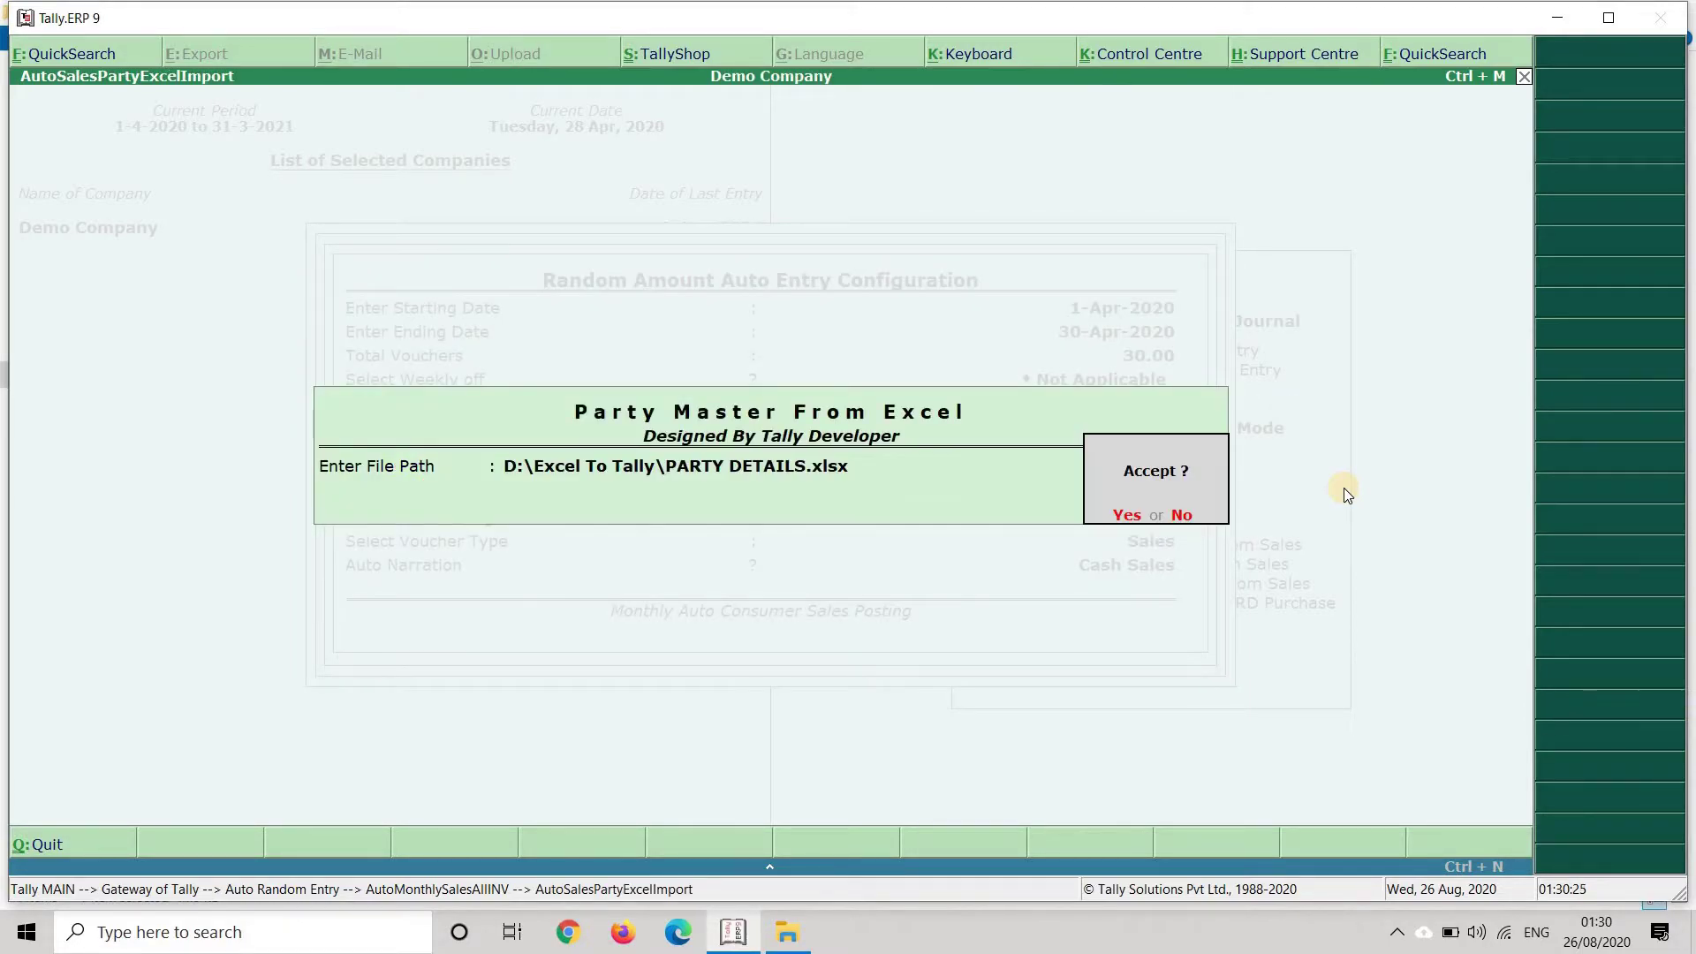
key("Return")
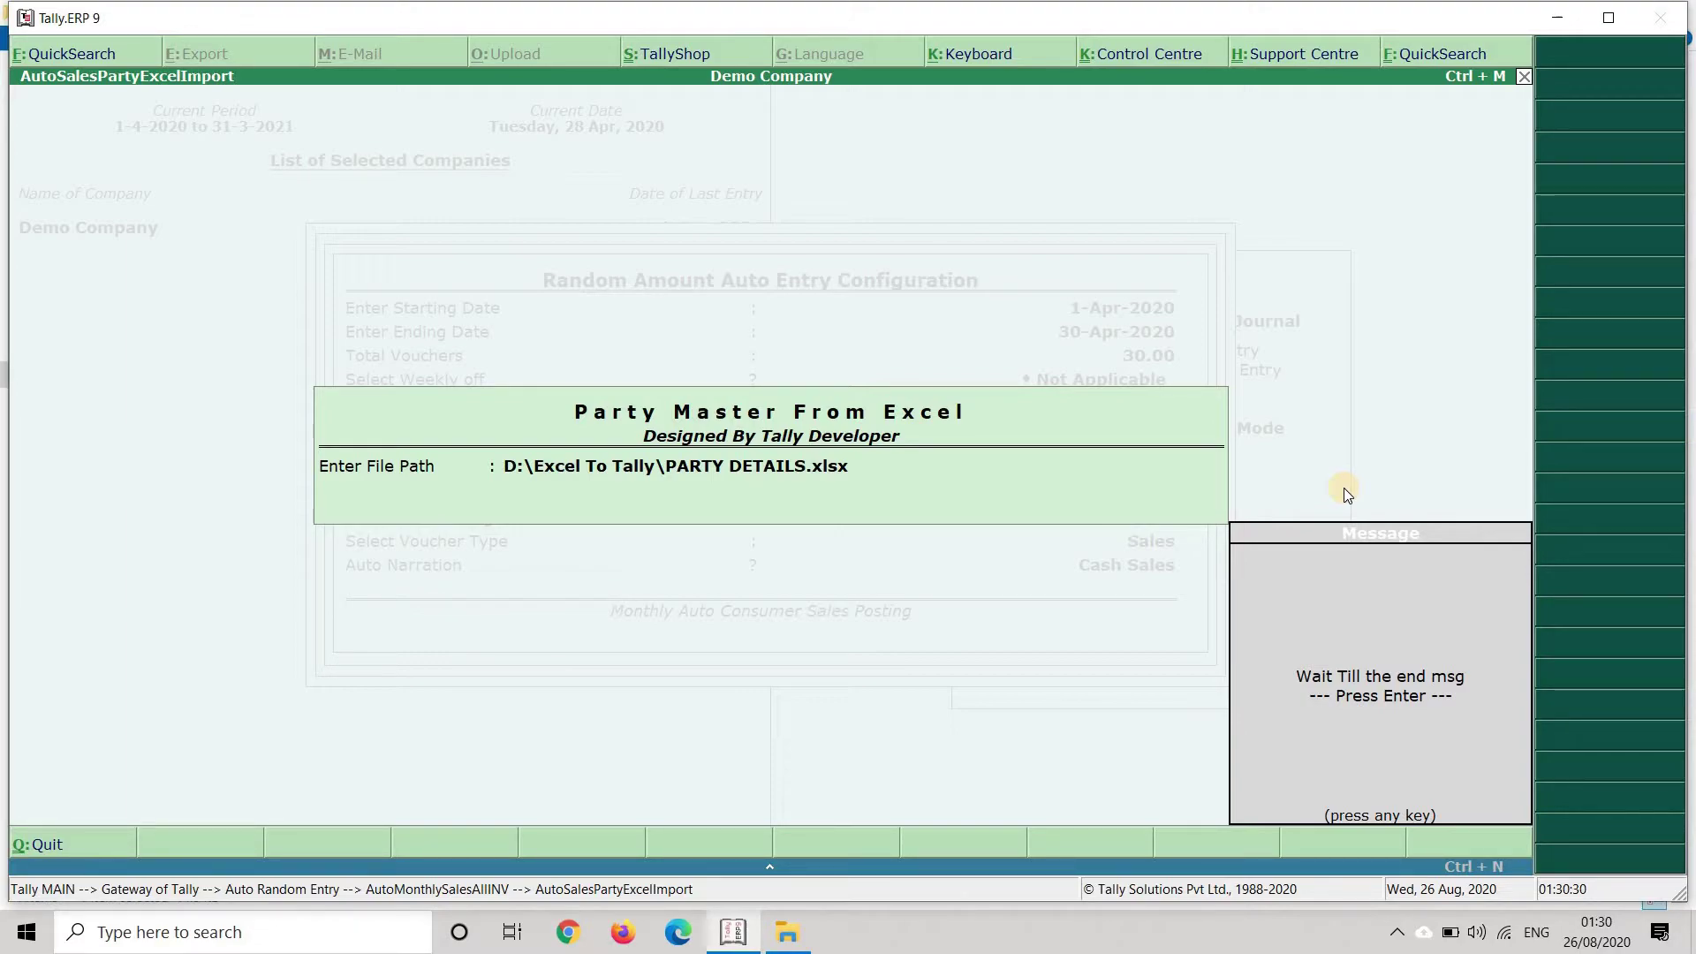
key("Return")
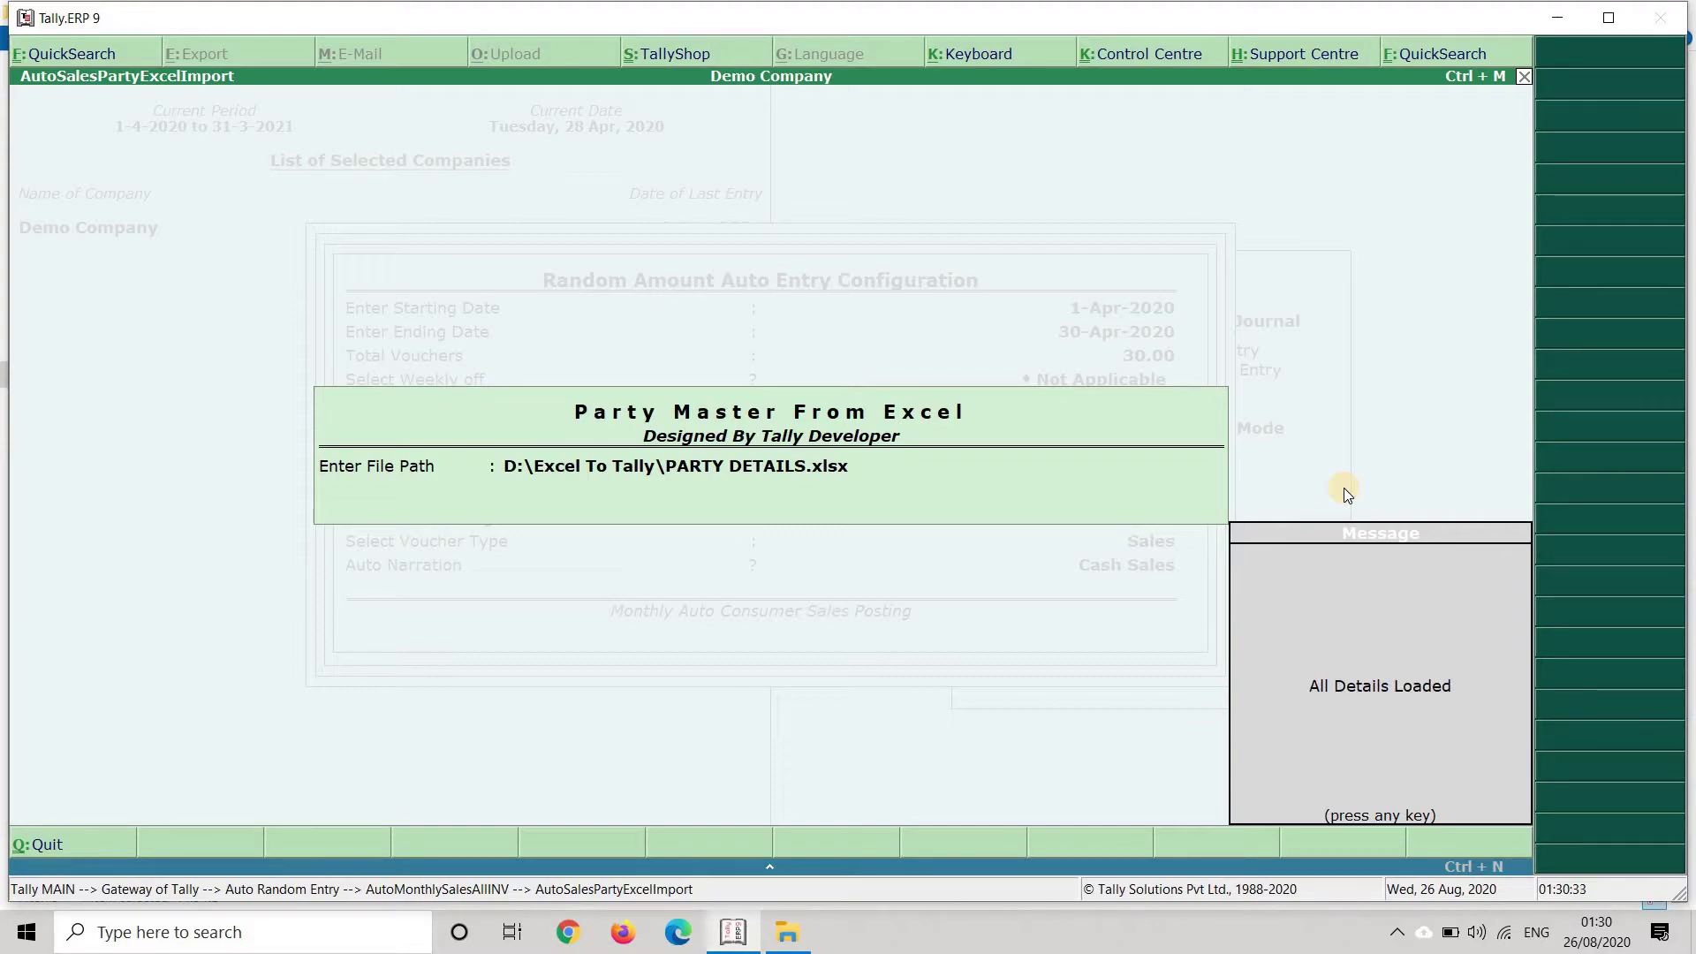
key("Return")
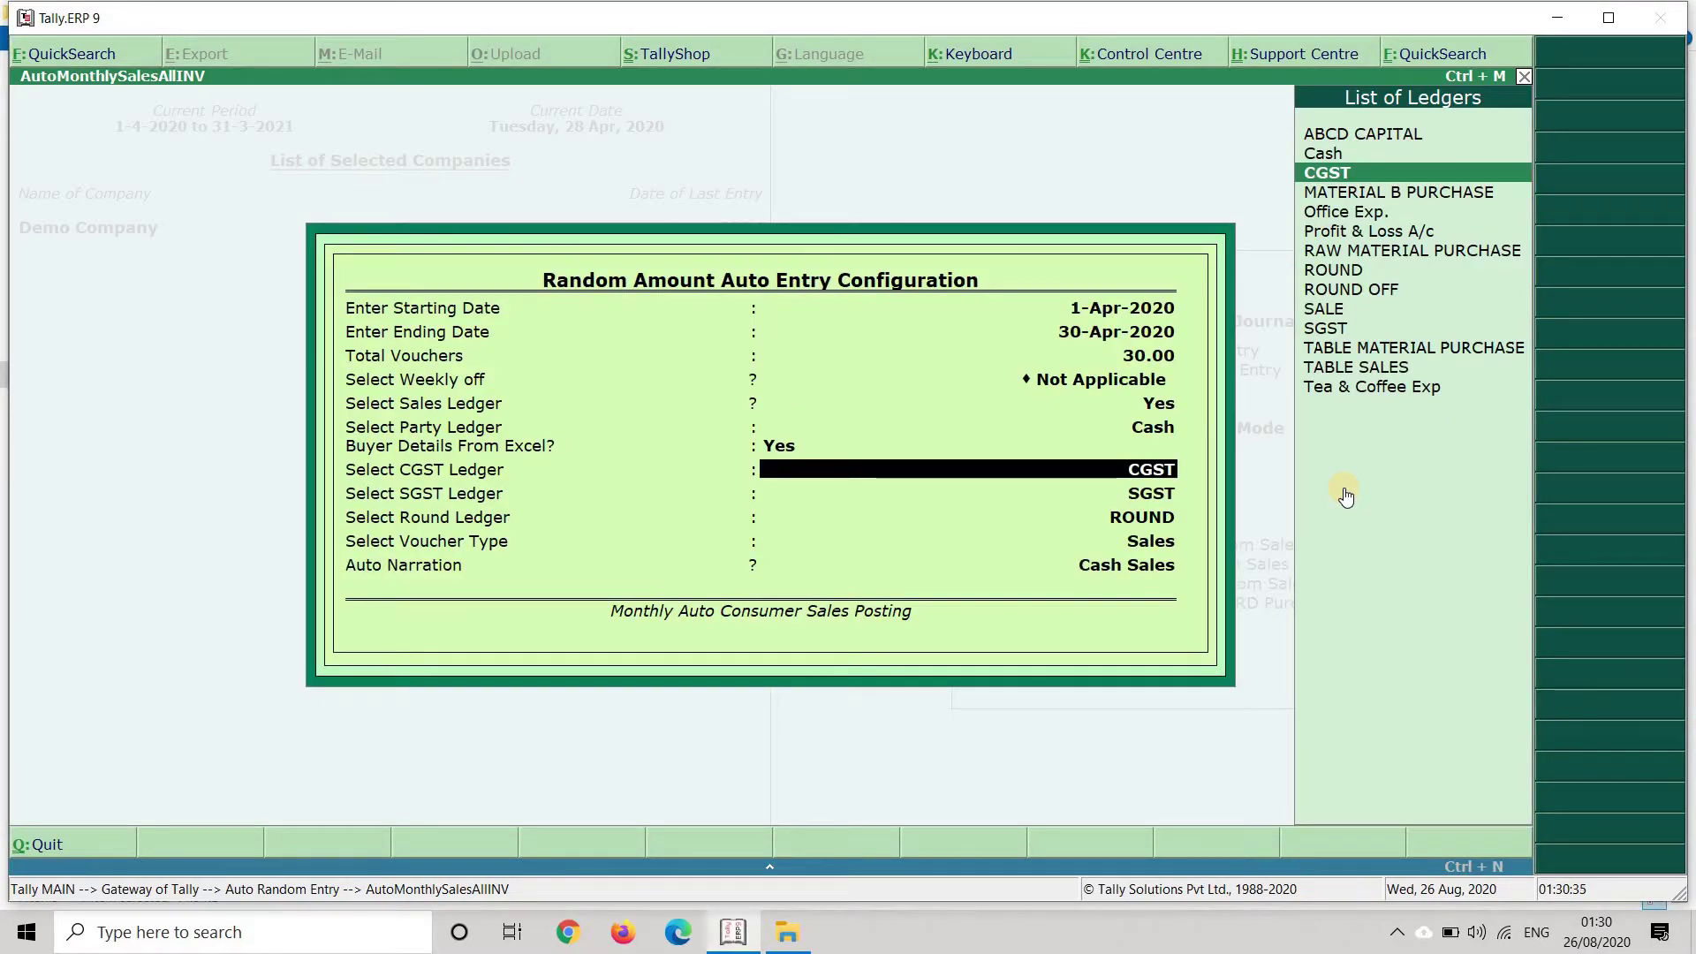
Keep the CGST and SGST tax ledgers, set the round ledger to ROUND OFF and keep the Sales voucher type.
key("Return")
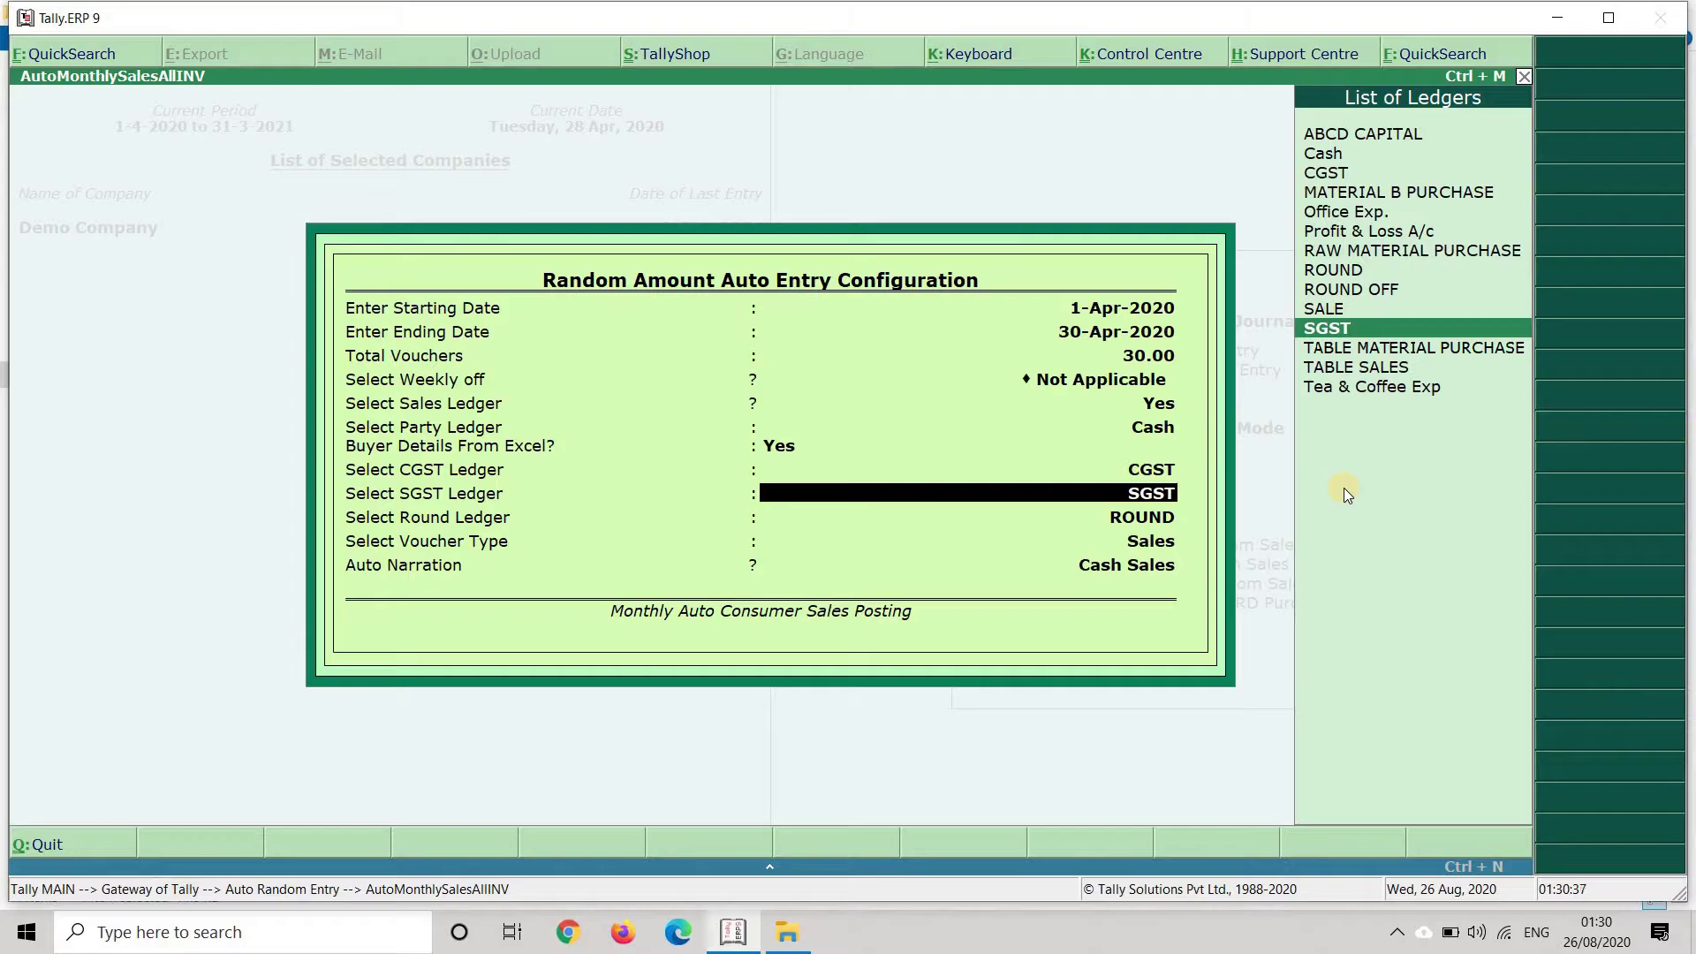
key("Return")
key("Down")
key("Down")
key("Return")
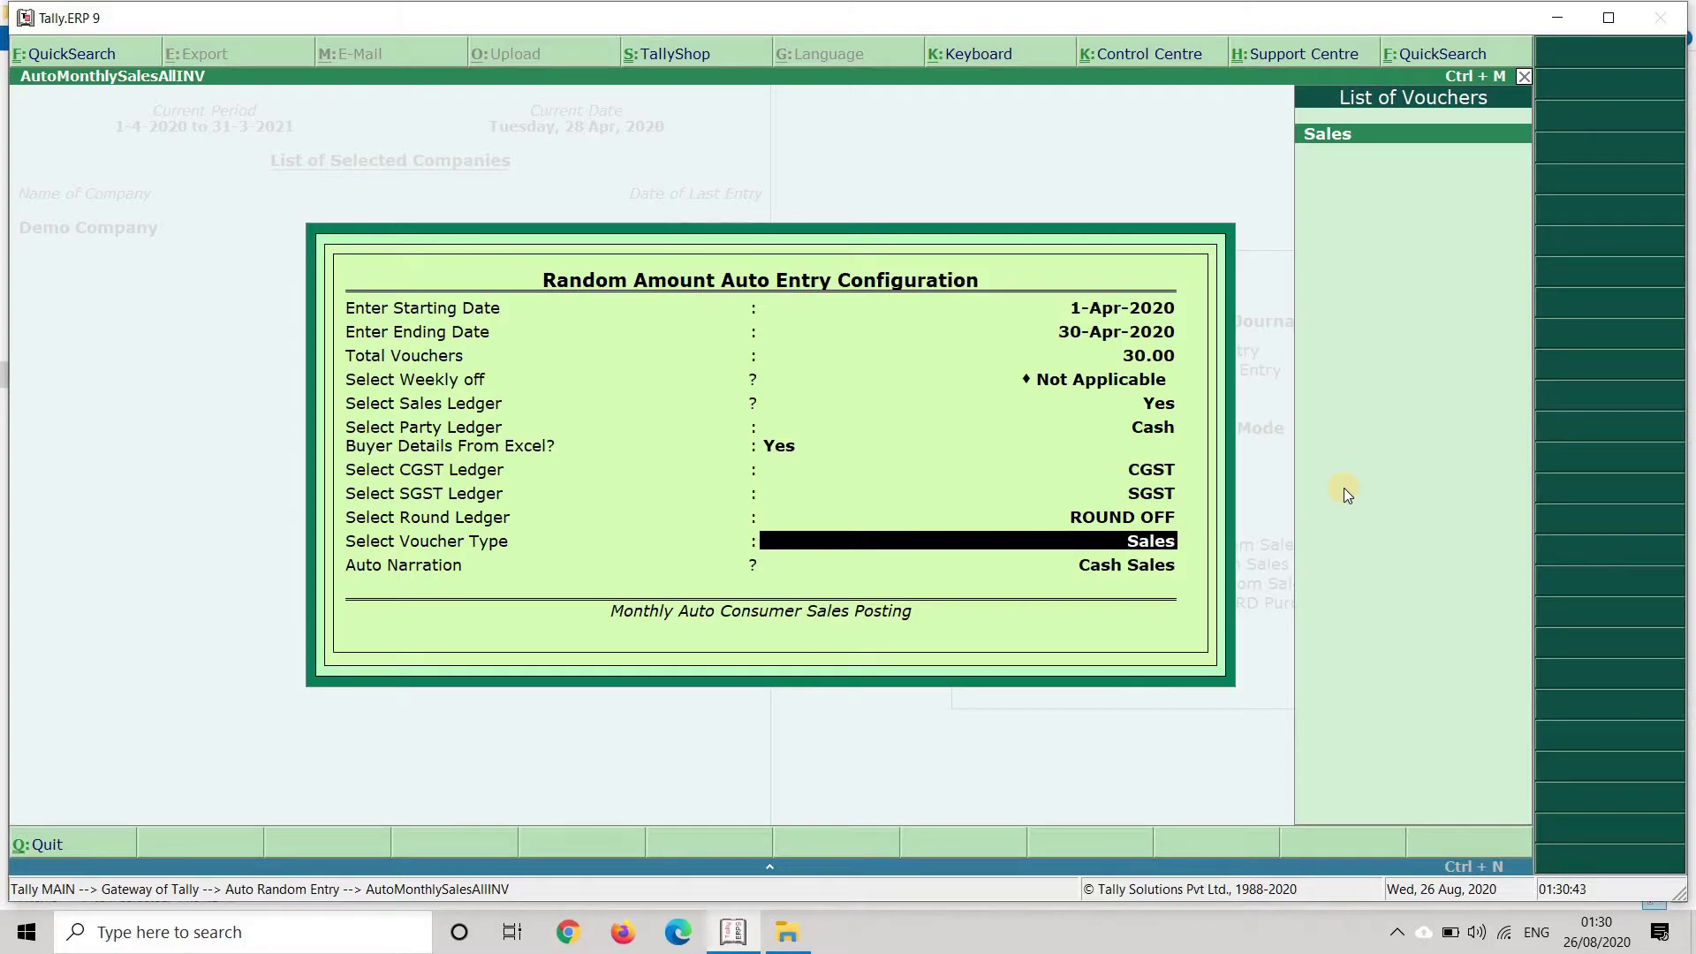
key("Return")
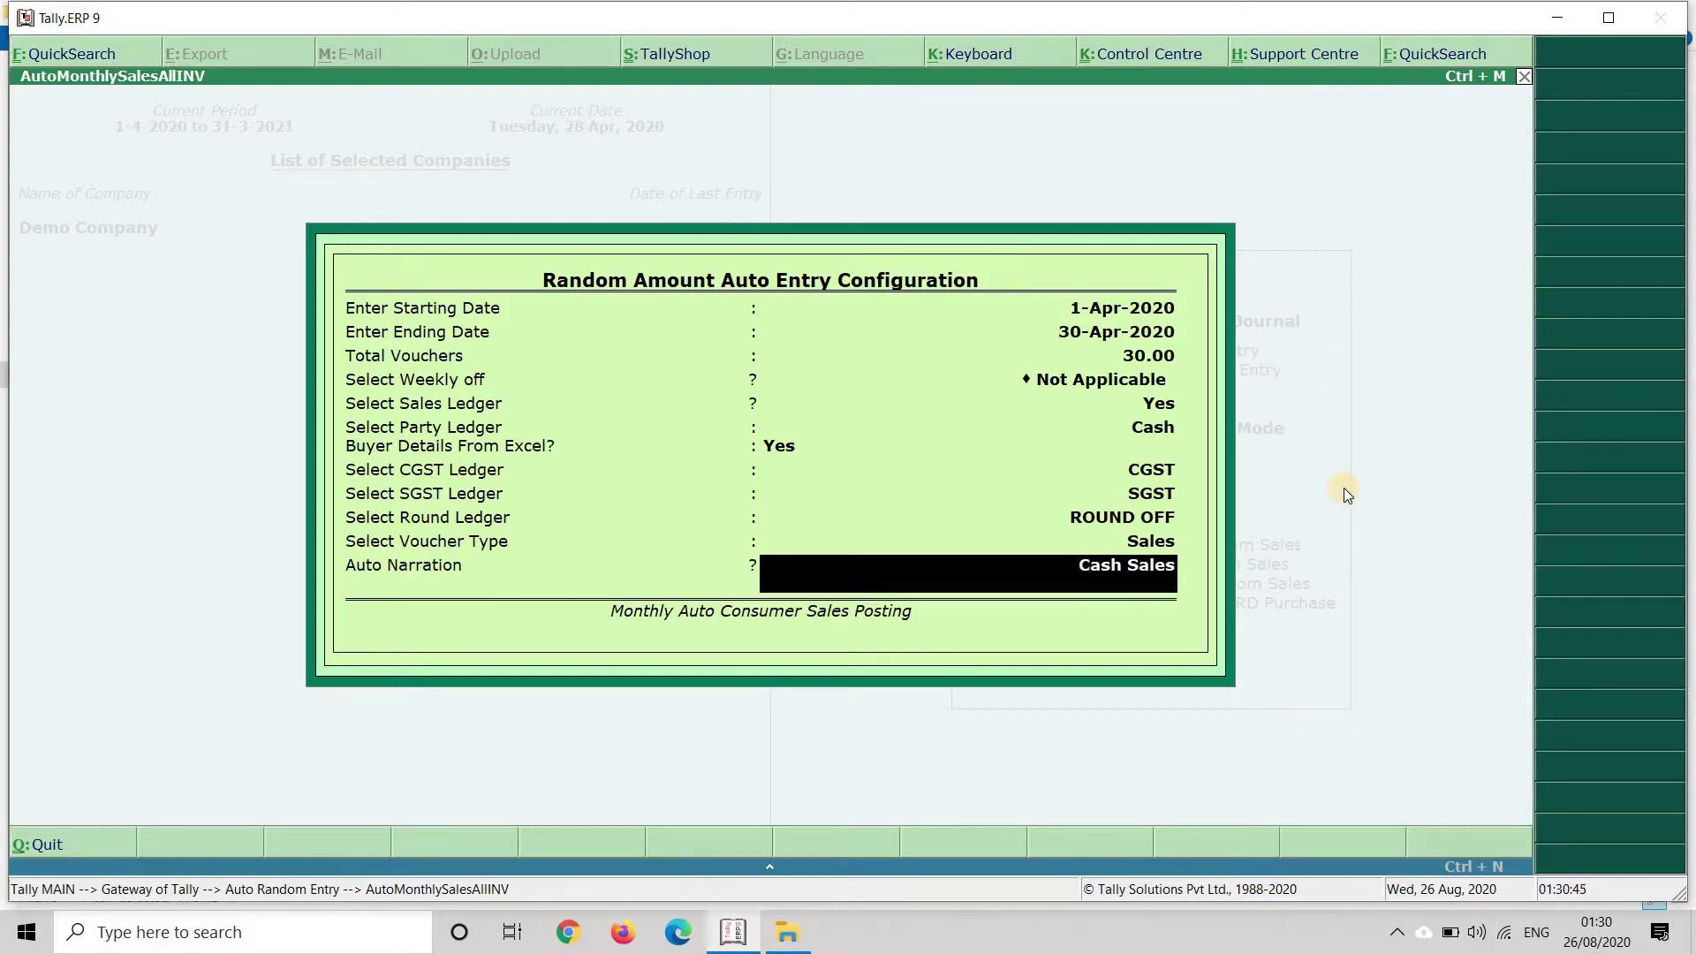
Replace the auto narration with "BEING SALES AS PER INVOICE".
key("BackSpace")
type("BEING SALES AS PER INVOIE")
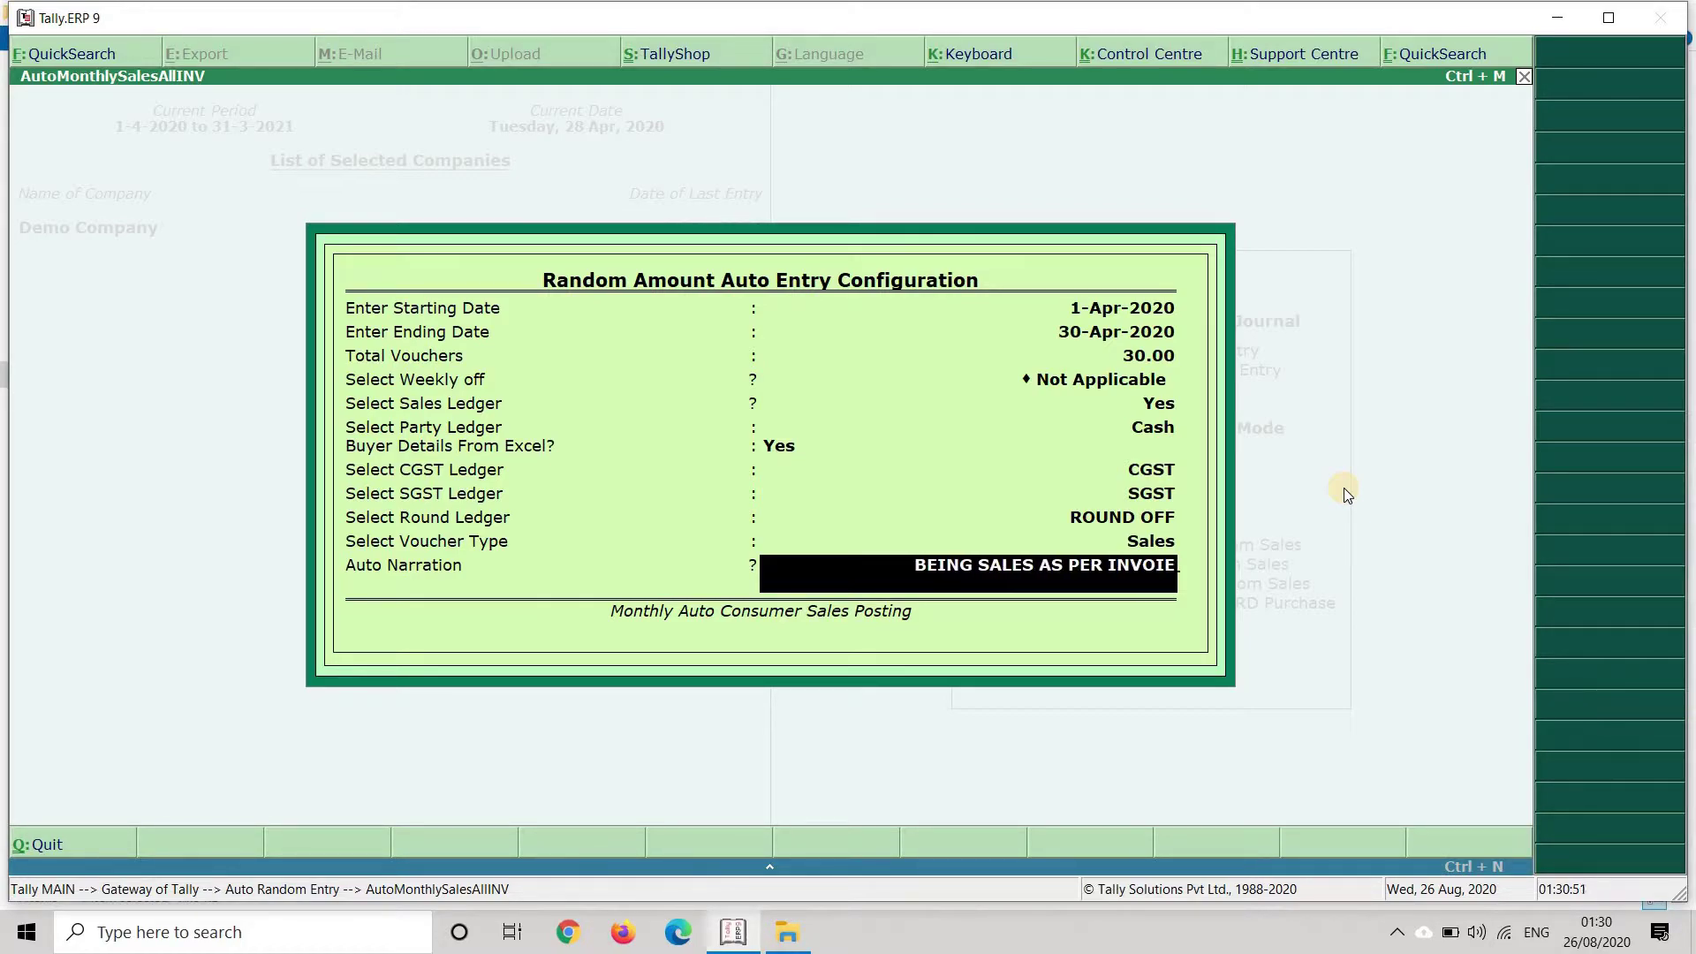
key("Return")
key("Escape")
key("BackSpace")
key("BackSpace")
type("ICE")
Accept the random amount auto entry configuration and post the April sales vouchers.
key("Return")
key("Return")
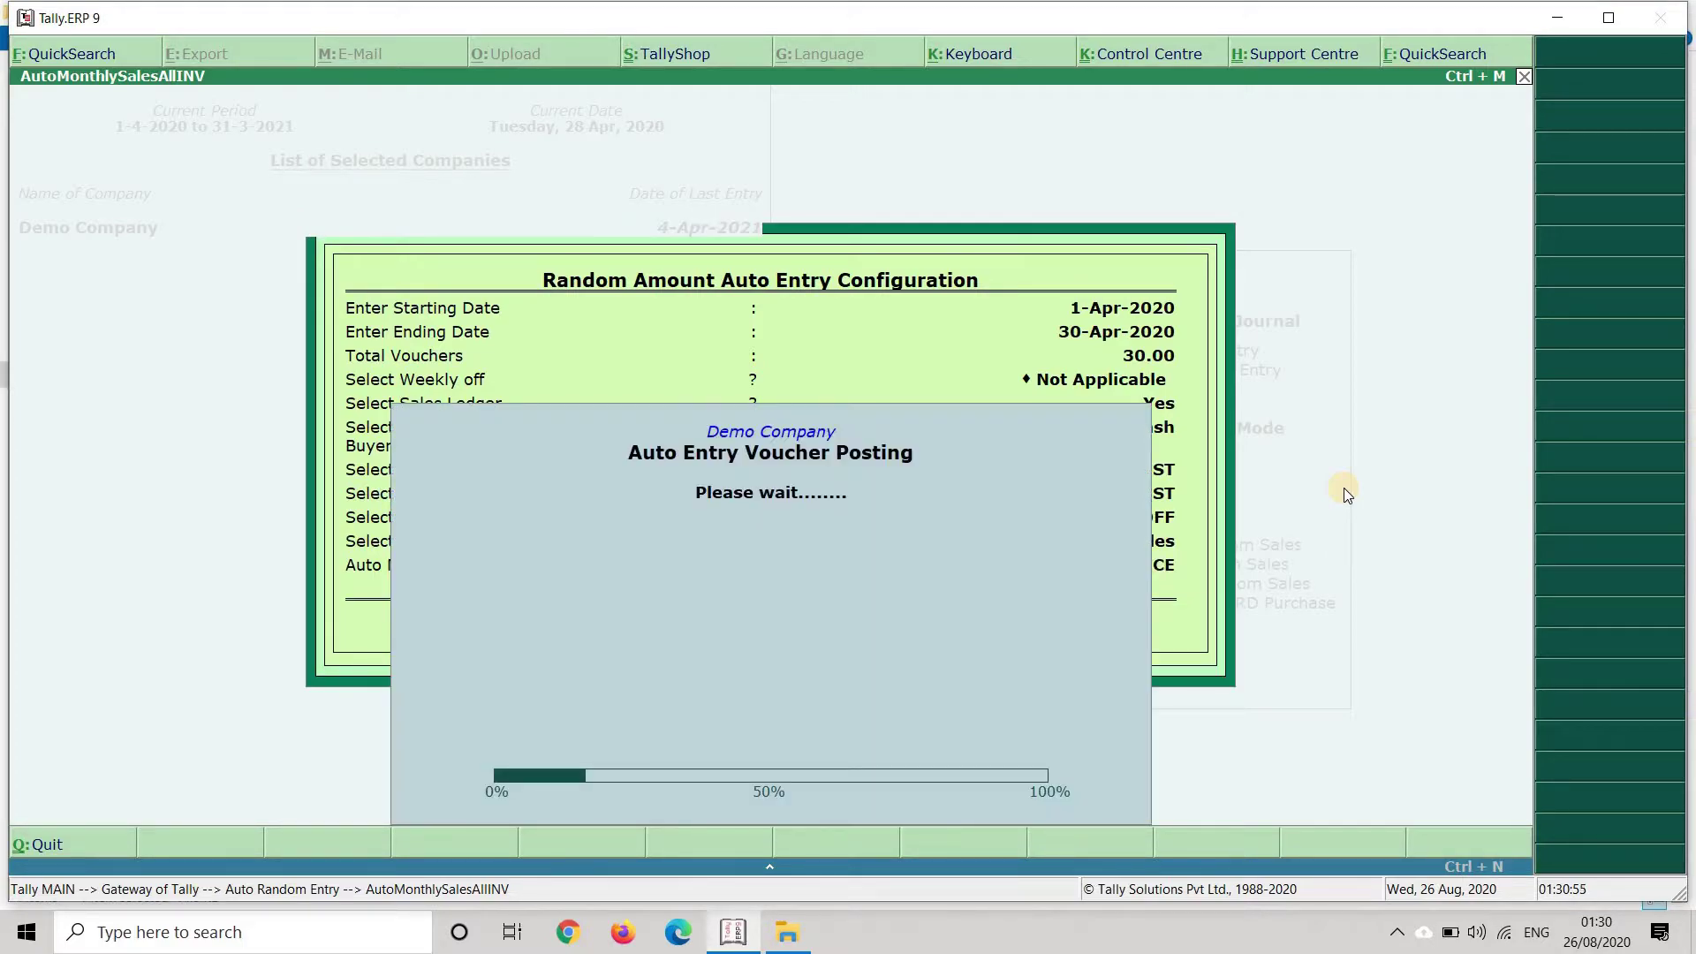
key("Return")
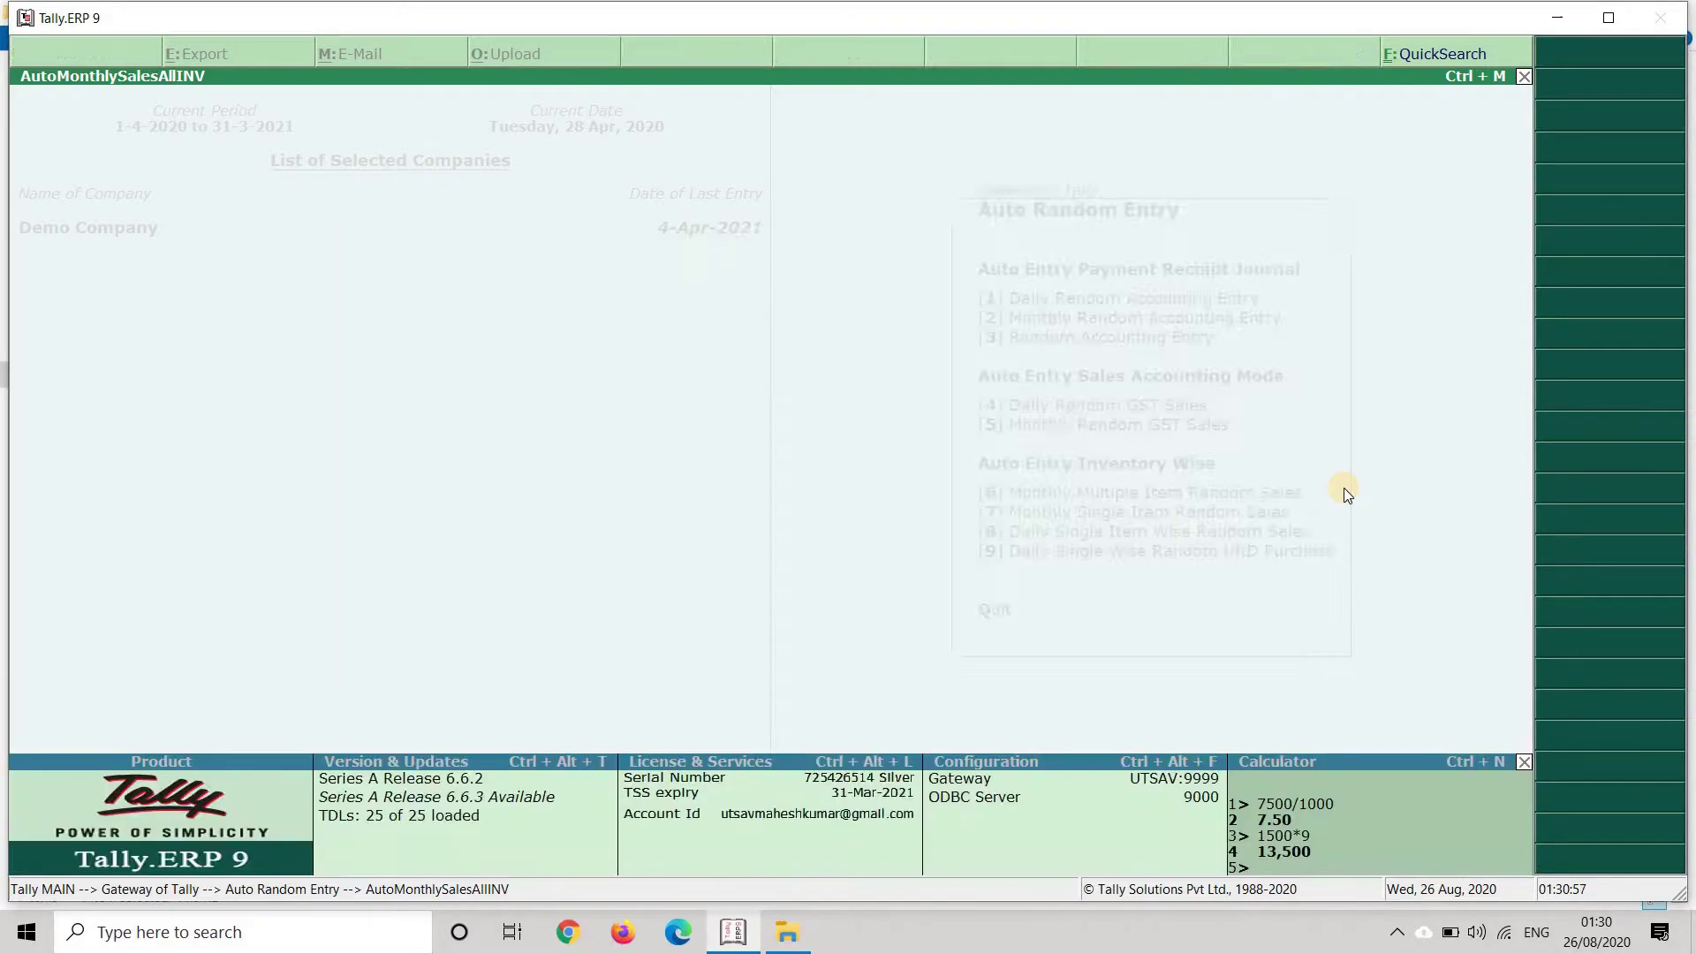
Open the monthly summary of the SALE ledger from the Profit & Loss account.
key("p")
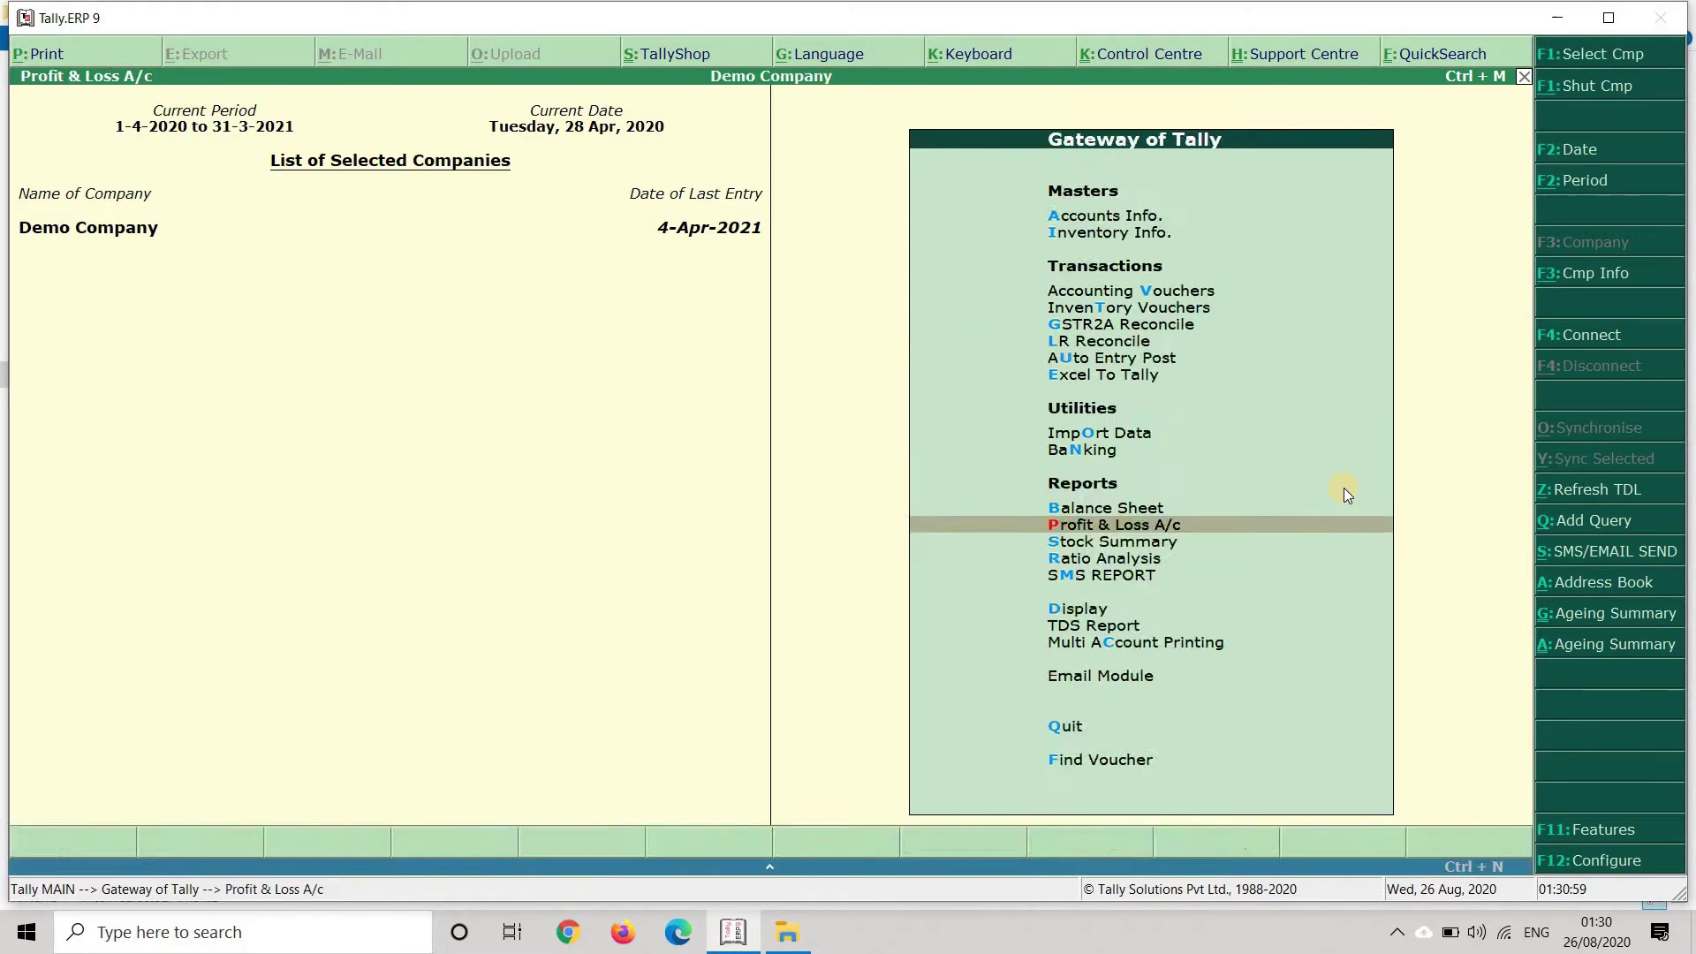
key("Right")
key("Down")
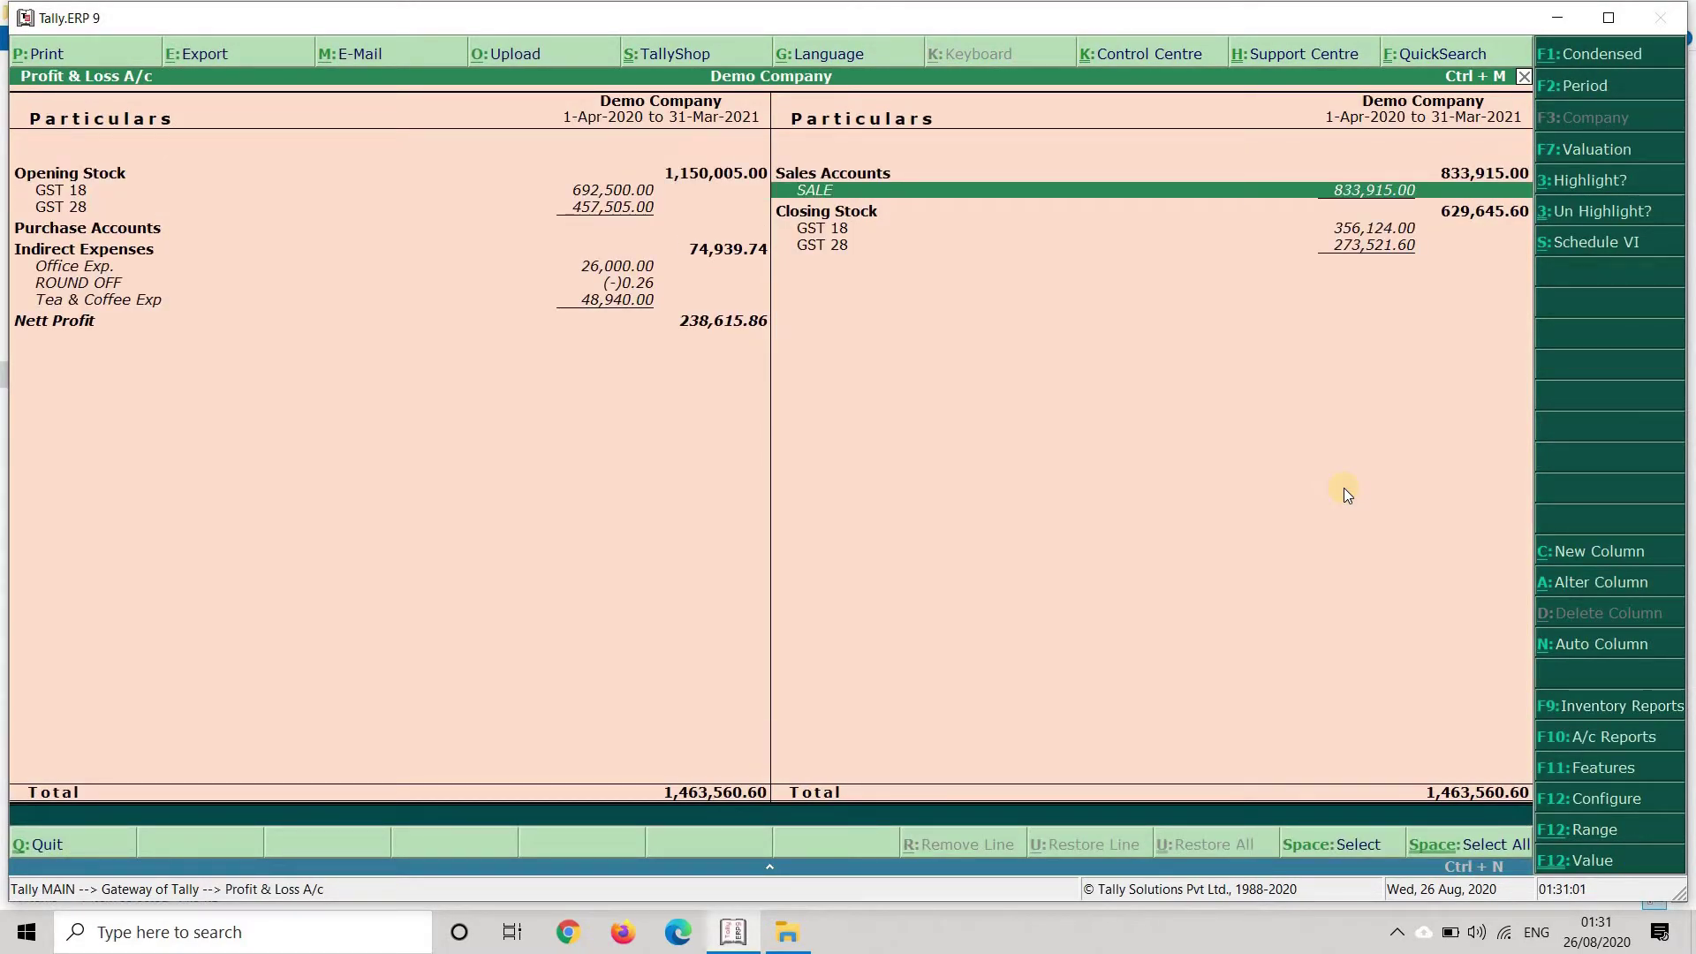
key("Return")
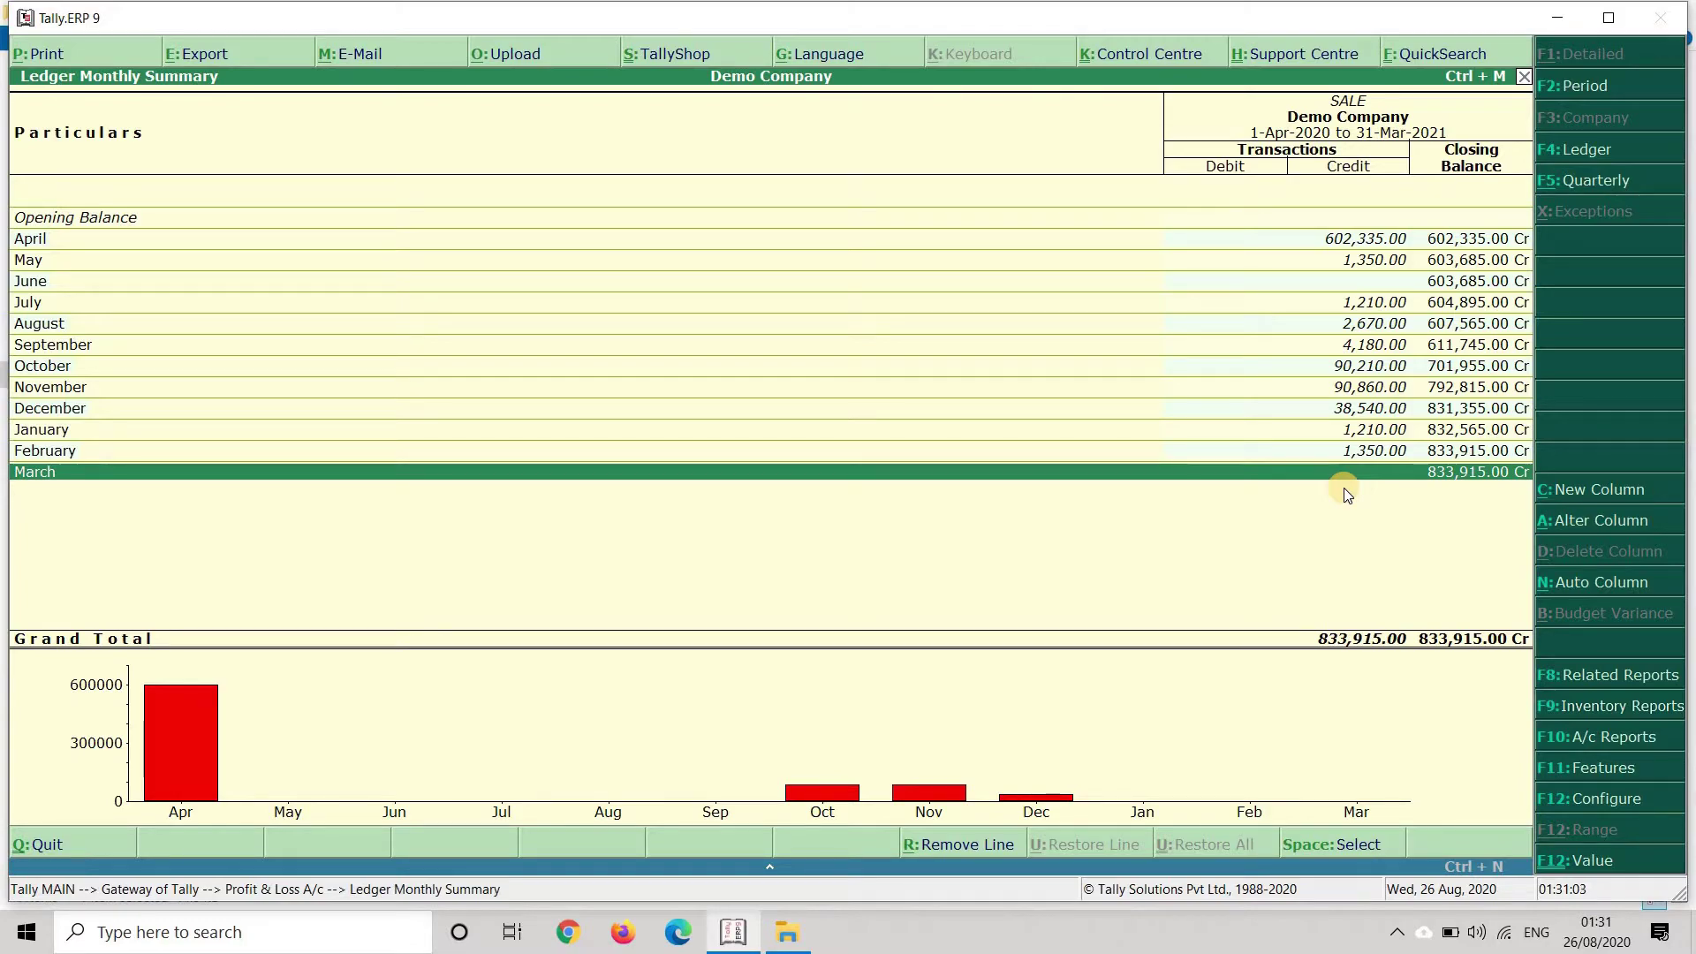
Open the list of April 2020 vouchers in the SALE ledger.
key("Up")
key("Up")
key("Up")
key("Up")
key("Up")
key("Up")
key("Up")
key("Up")
key("Up")
key("Up")
key("Up")
key("Return")
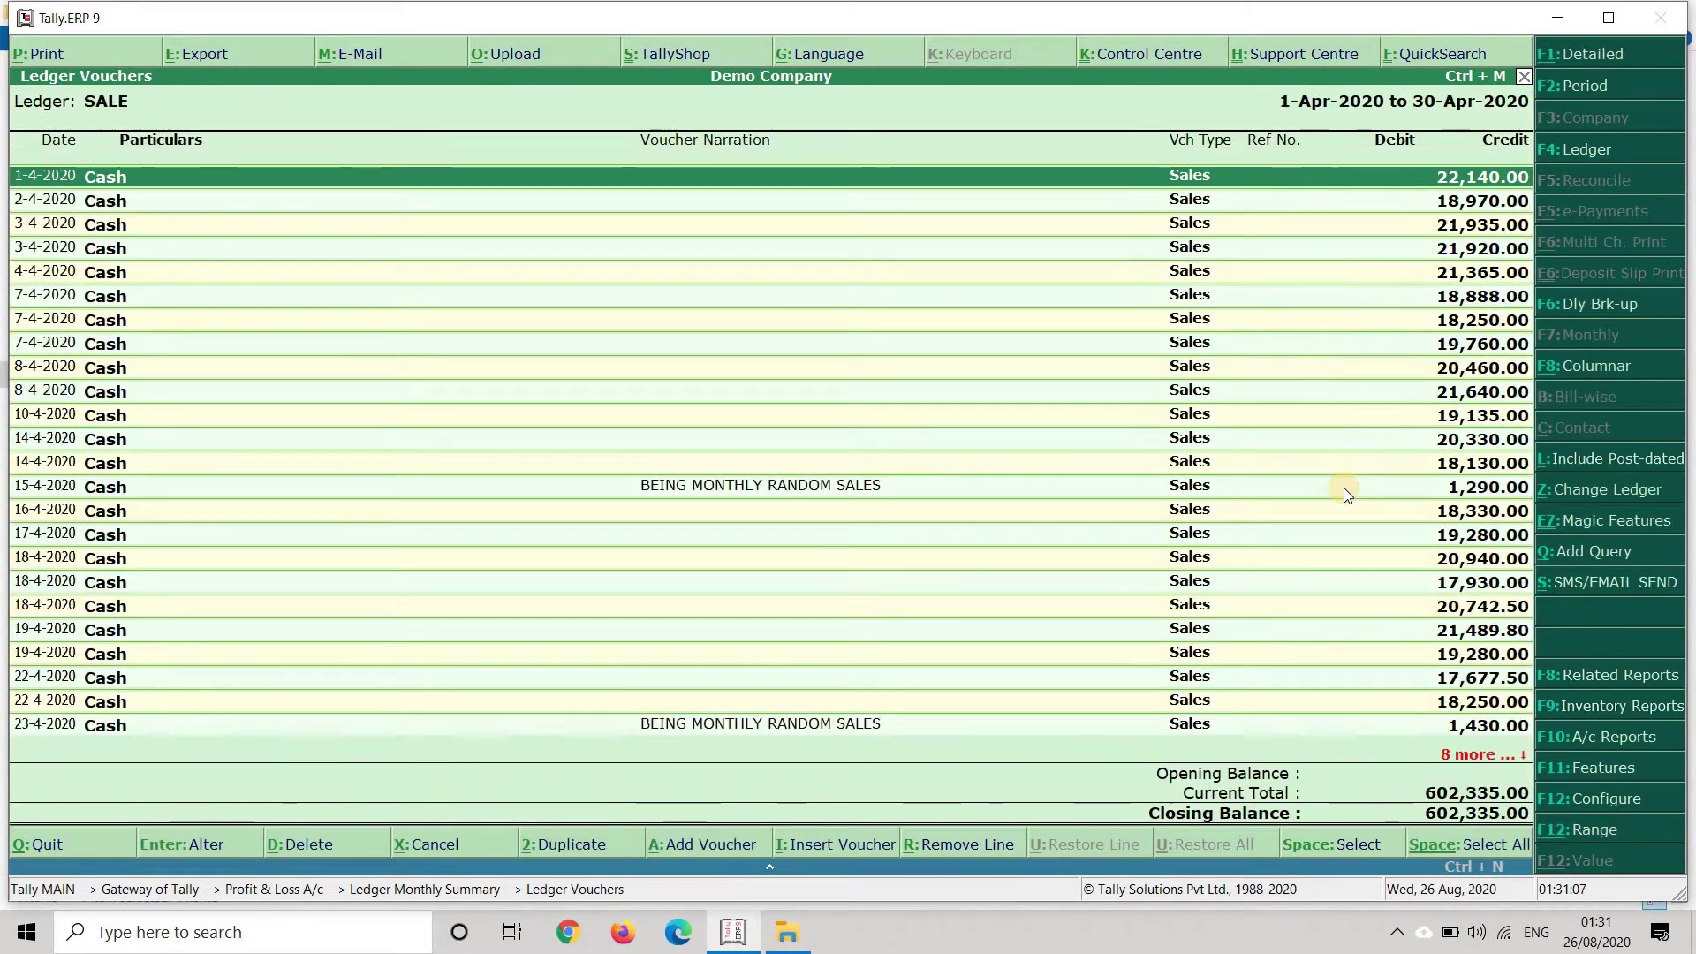
Look through the posted April sales vouchers and open the first one, dated 1-Apr-2020.
key("Down")
key("Down")
key("Down")
key("Down")
key("Down")
key("Down")
key("Down")
key("Down")
key("Down")
key("Down")
key("Down")
key("Down")
key("Down")
key("Up")
key("Up")
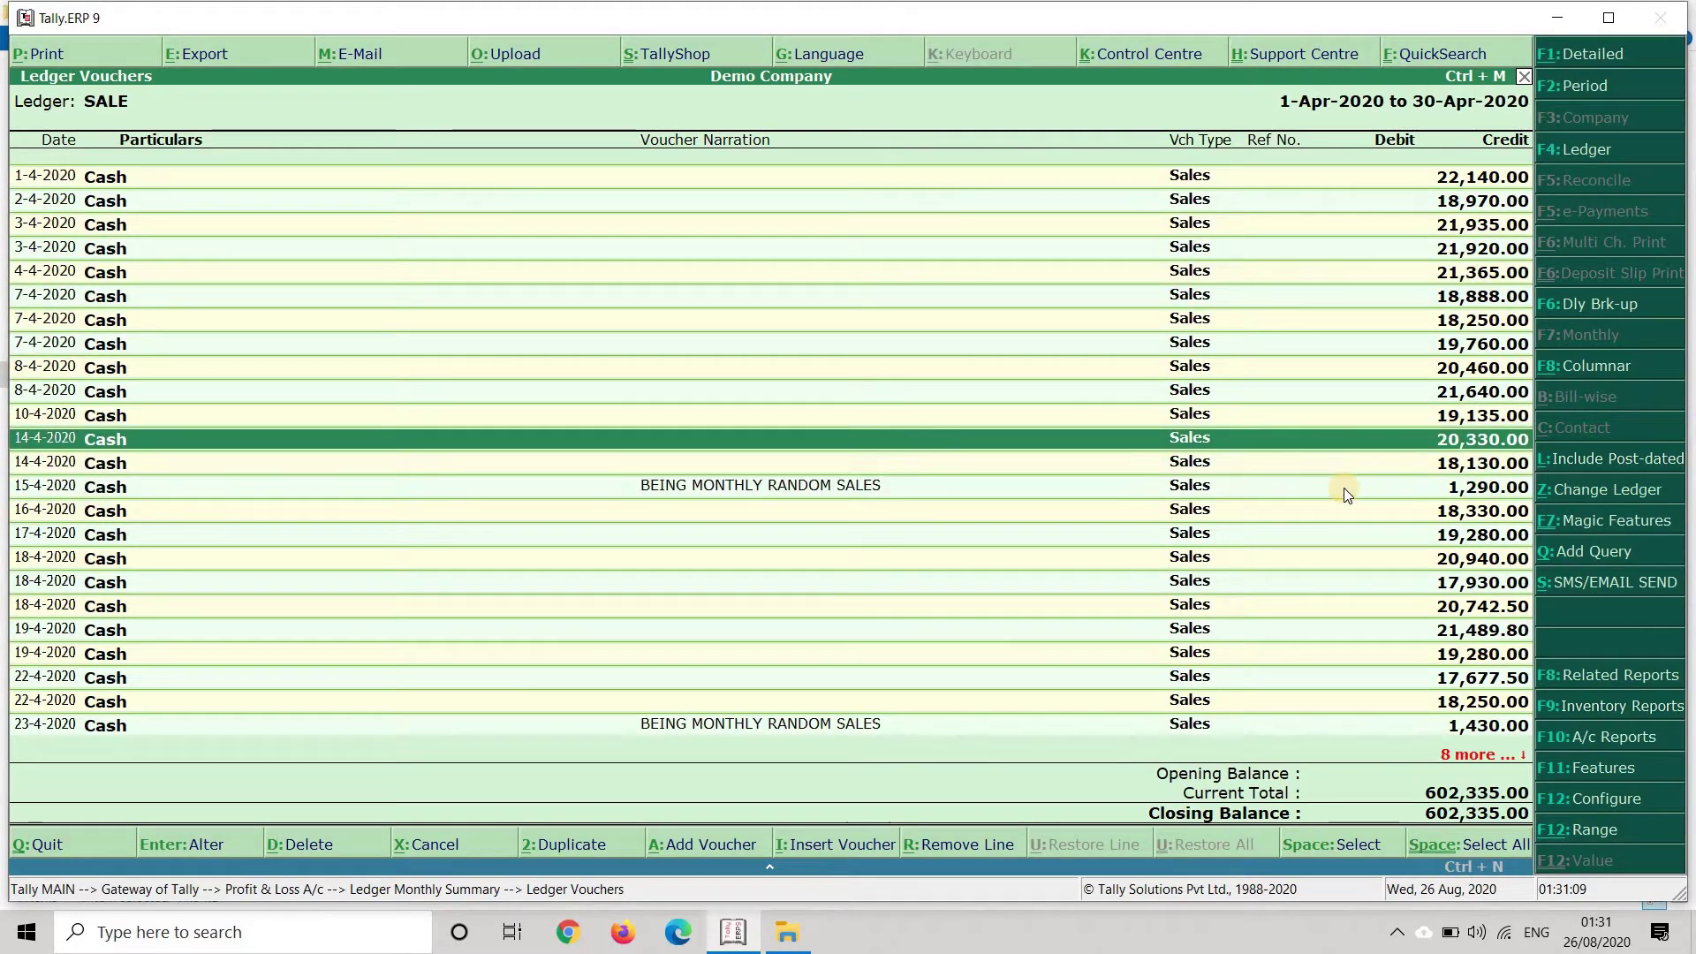
key("Up")
key("Up")
key("Up")
key("Up")
key("Up")
key("Up")
key("Up")
key("Up")
key("Up")
key("Up")
key("Up")
key("Return")
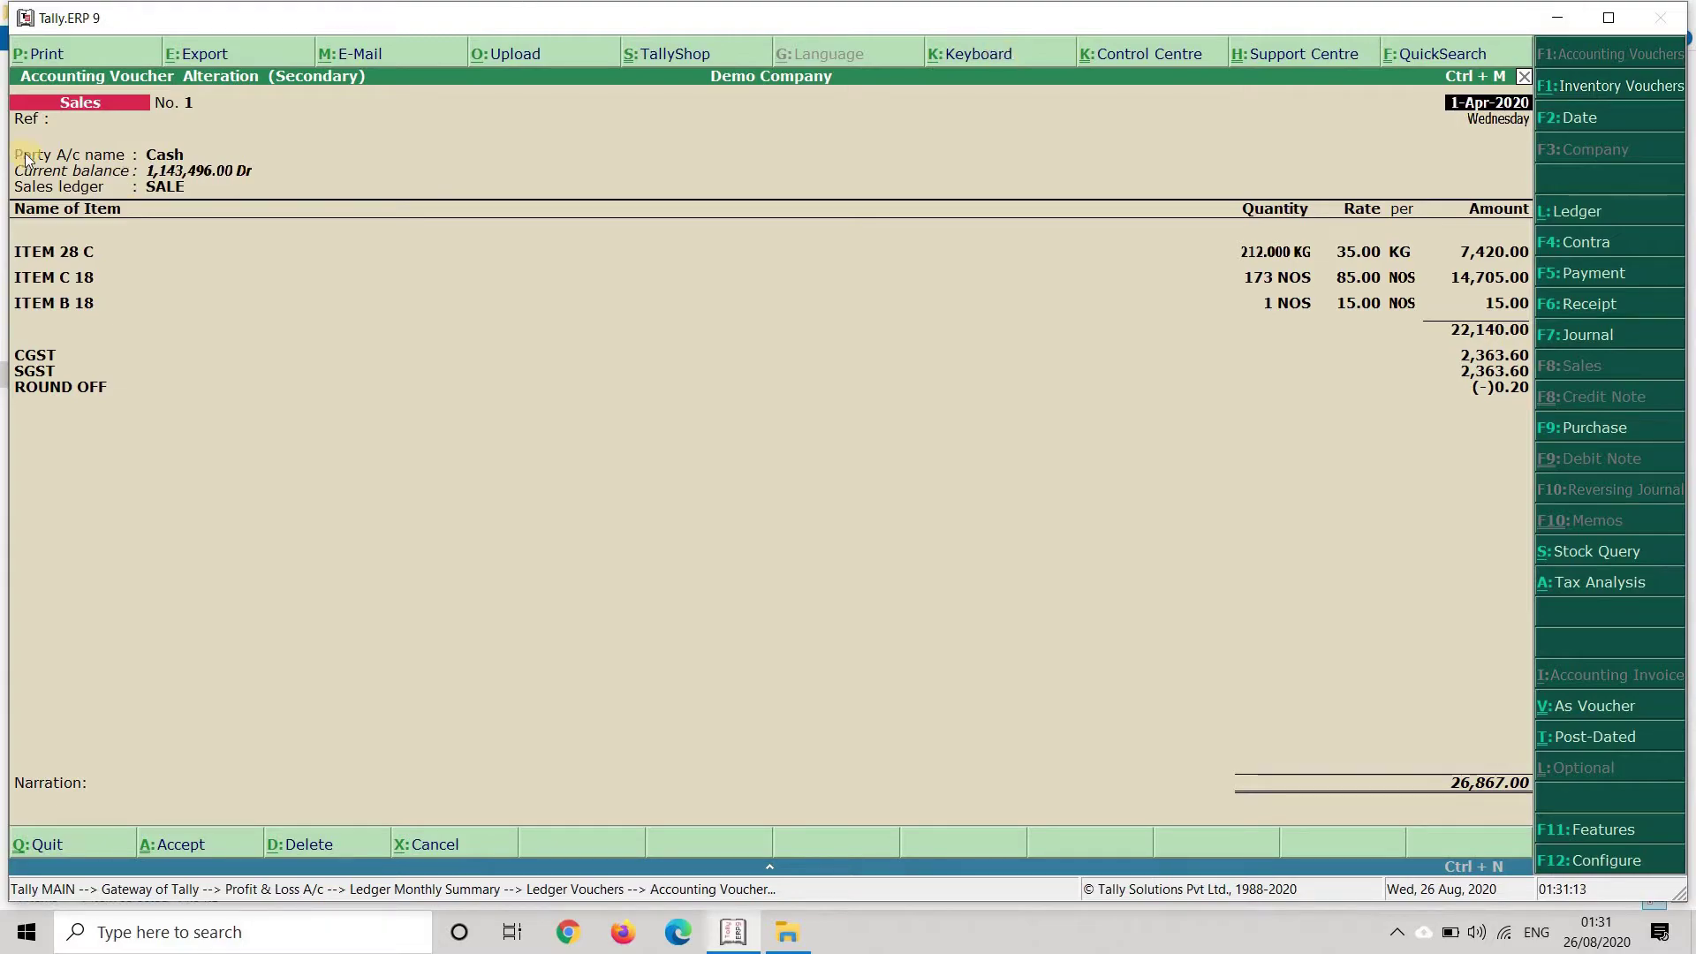
Check the item lines of the 1-Apr-2020 voucher, covering ITEM 28 C's tax classification details and ITEM C 18's quantity and rate.
left_click(73, 256)
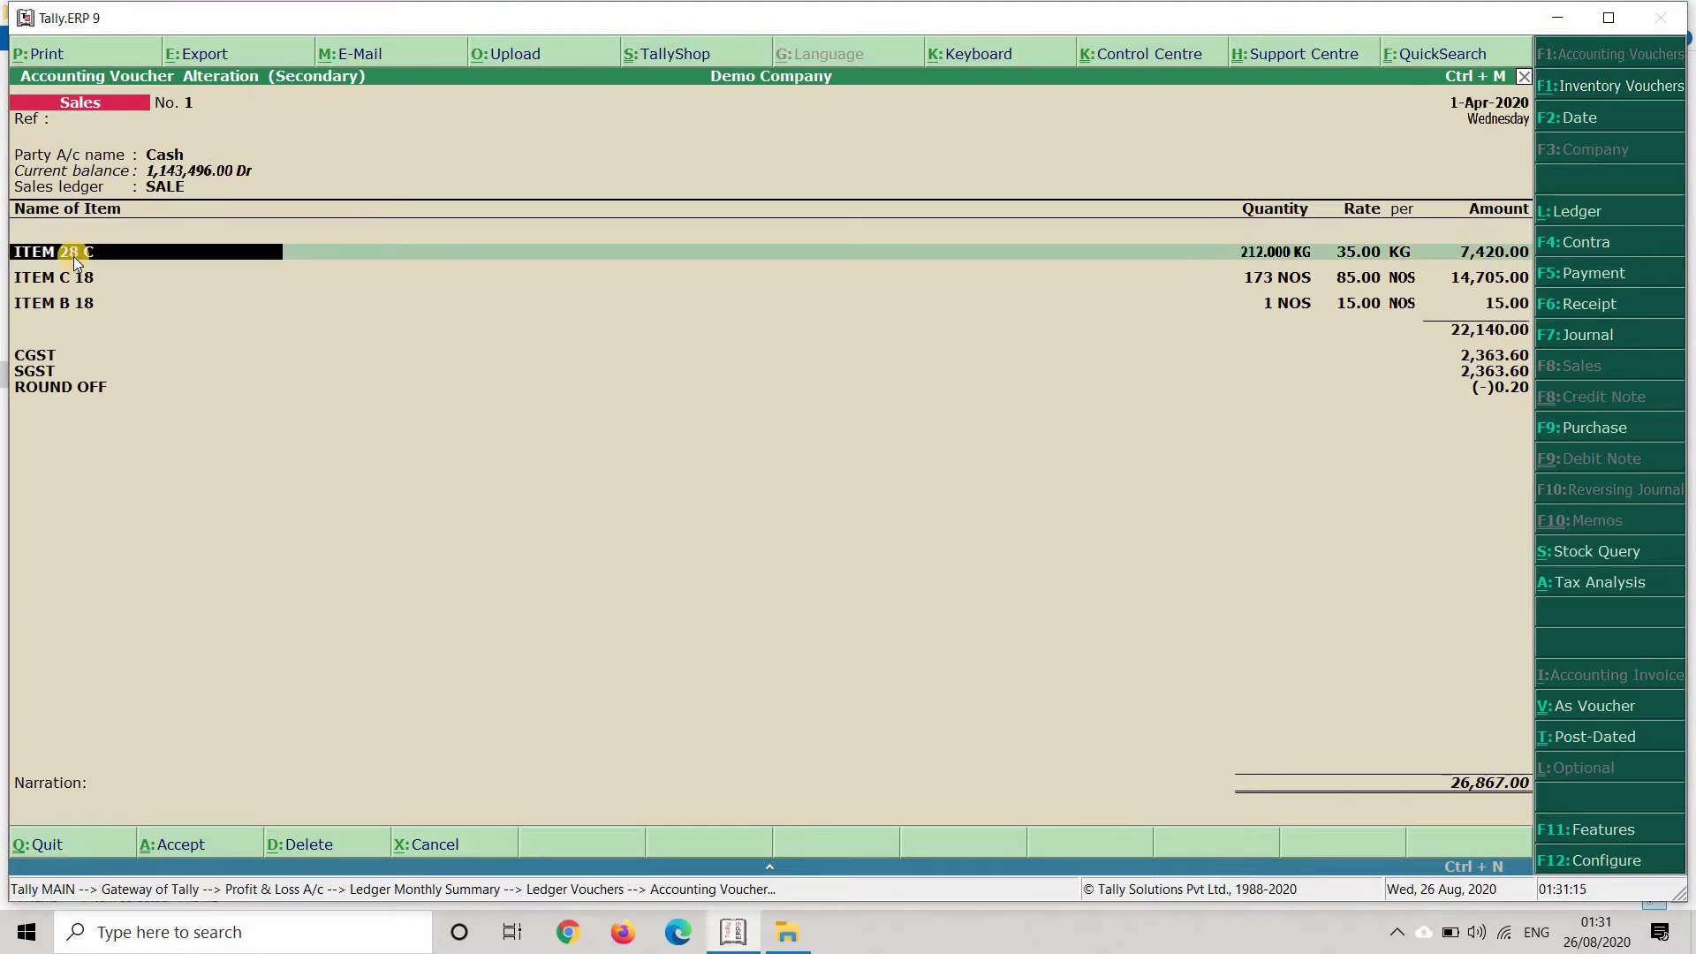
key("Return")
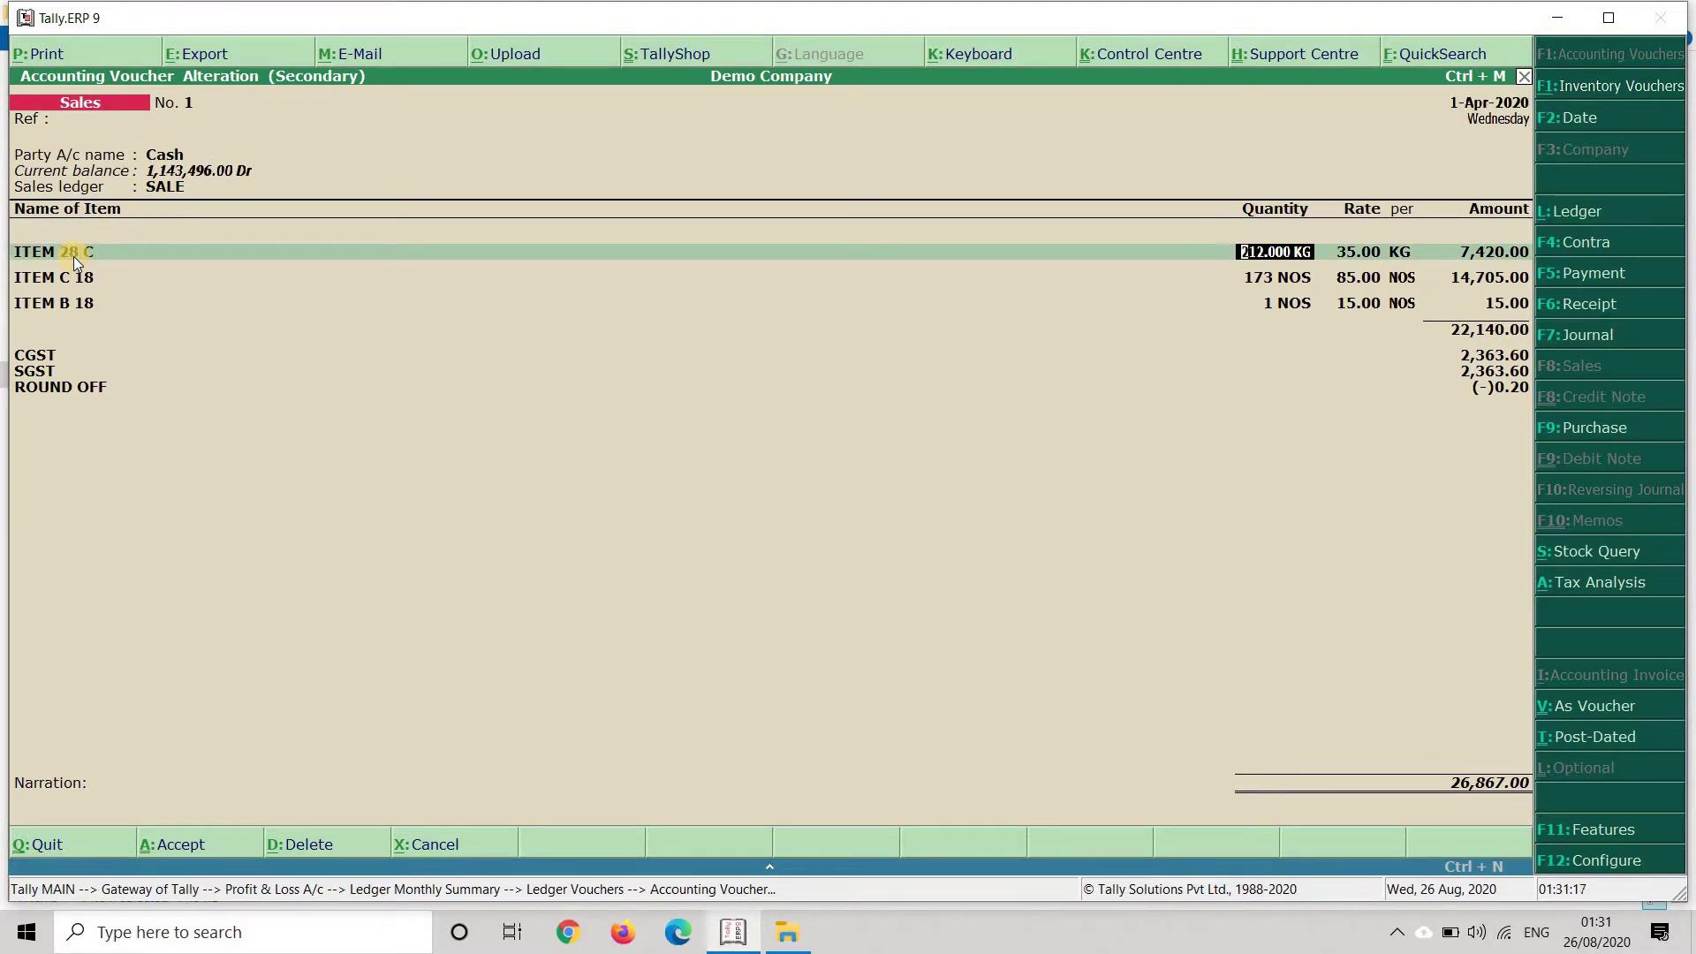
key("Return")
key("Return")
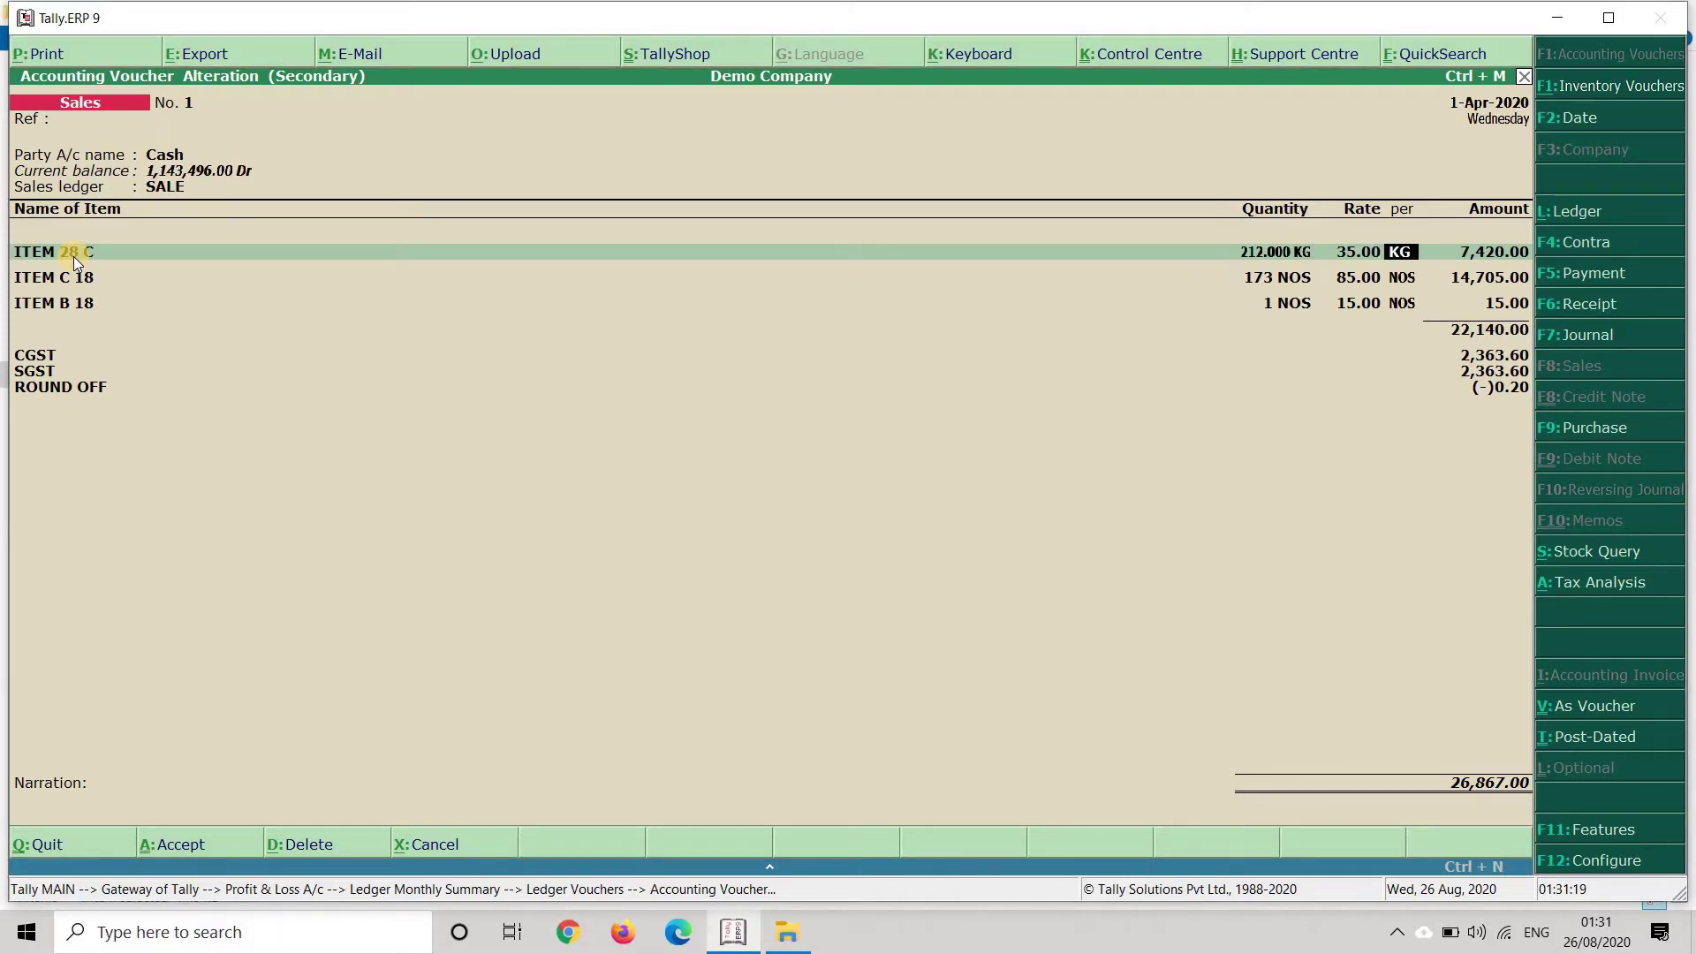
key("Return")
key("Return")
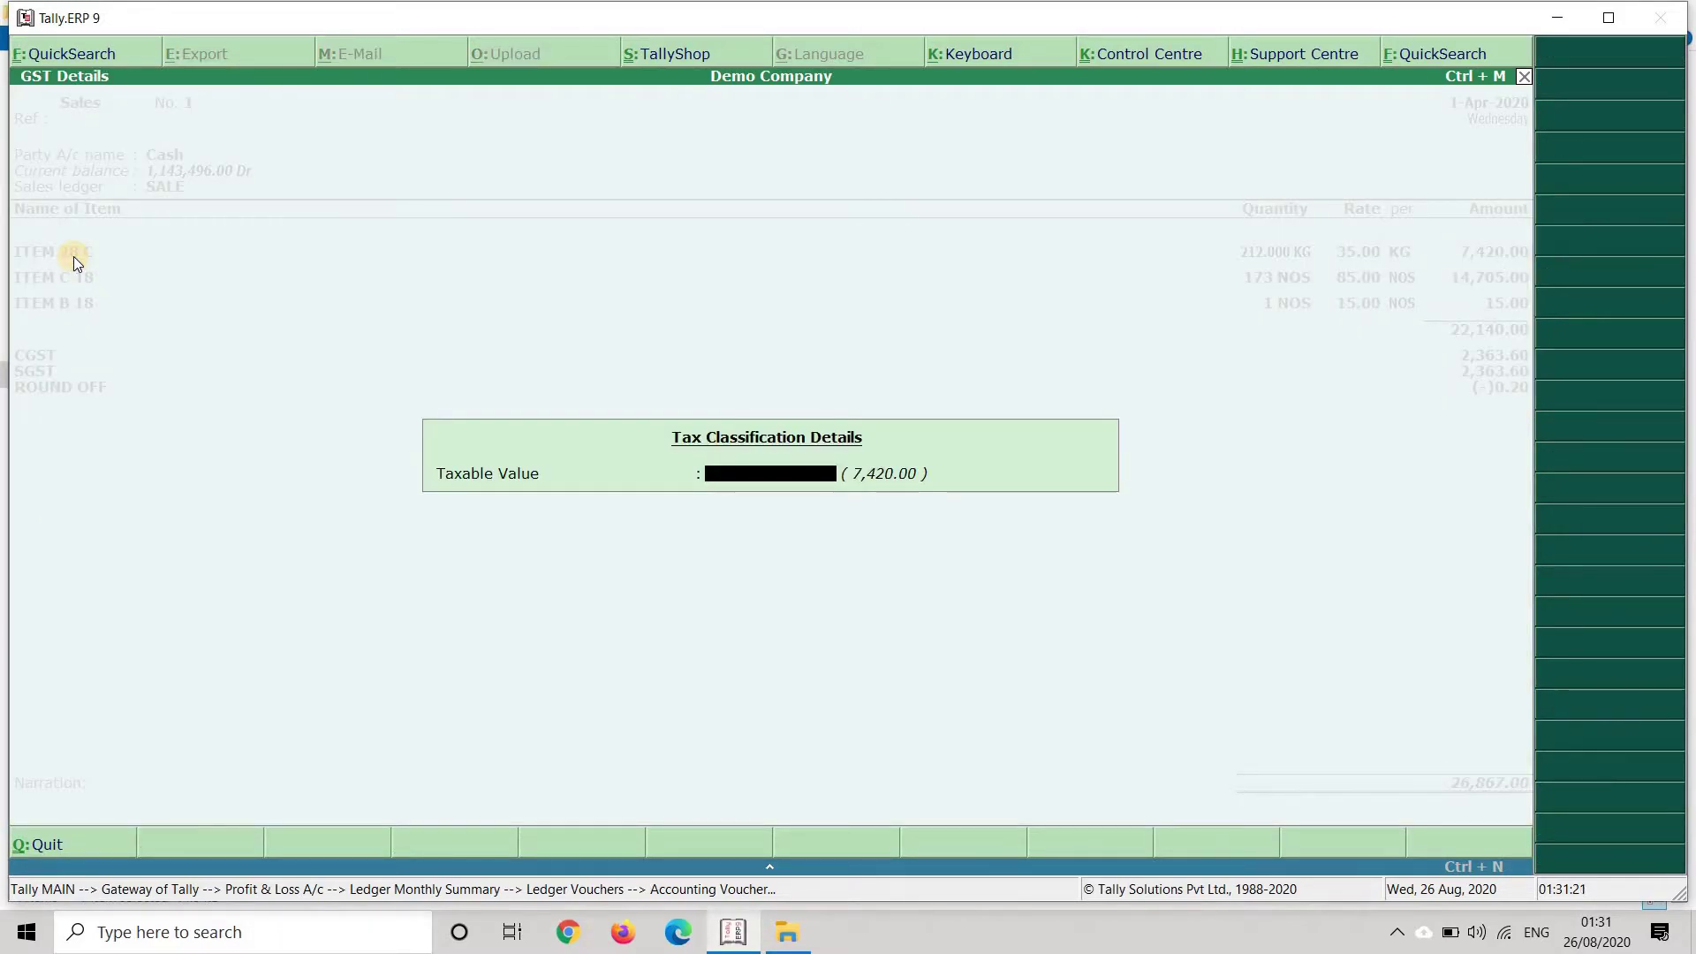
key("Return")
key("Return")
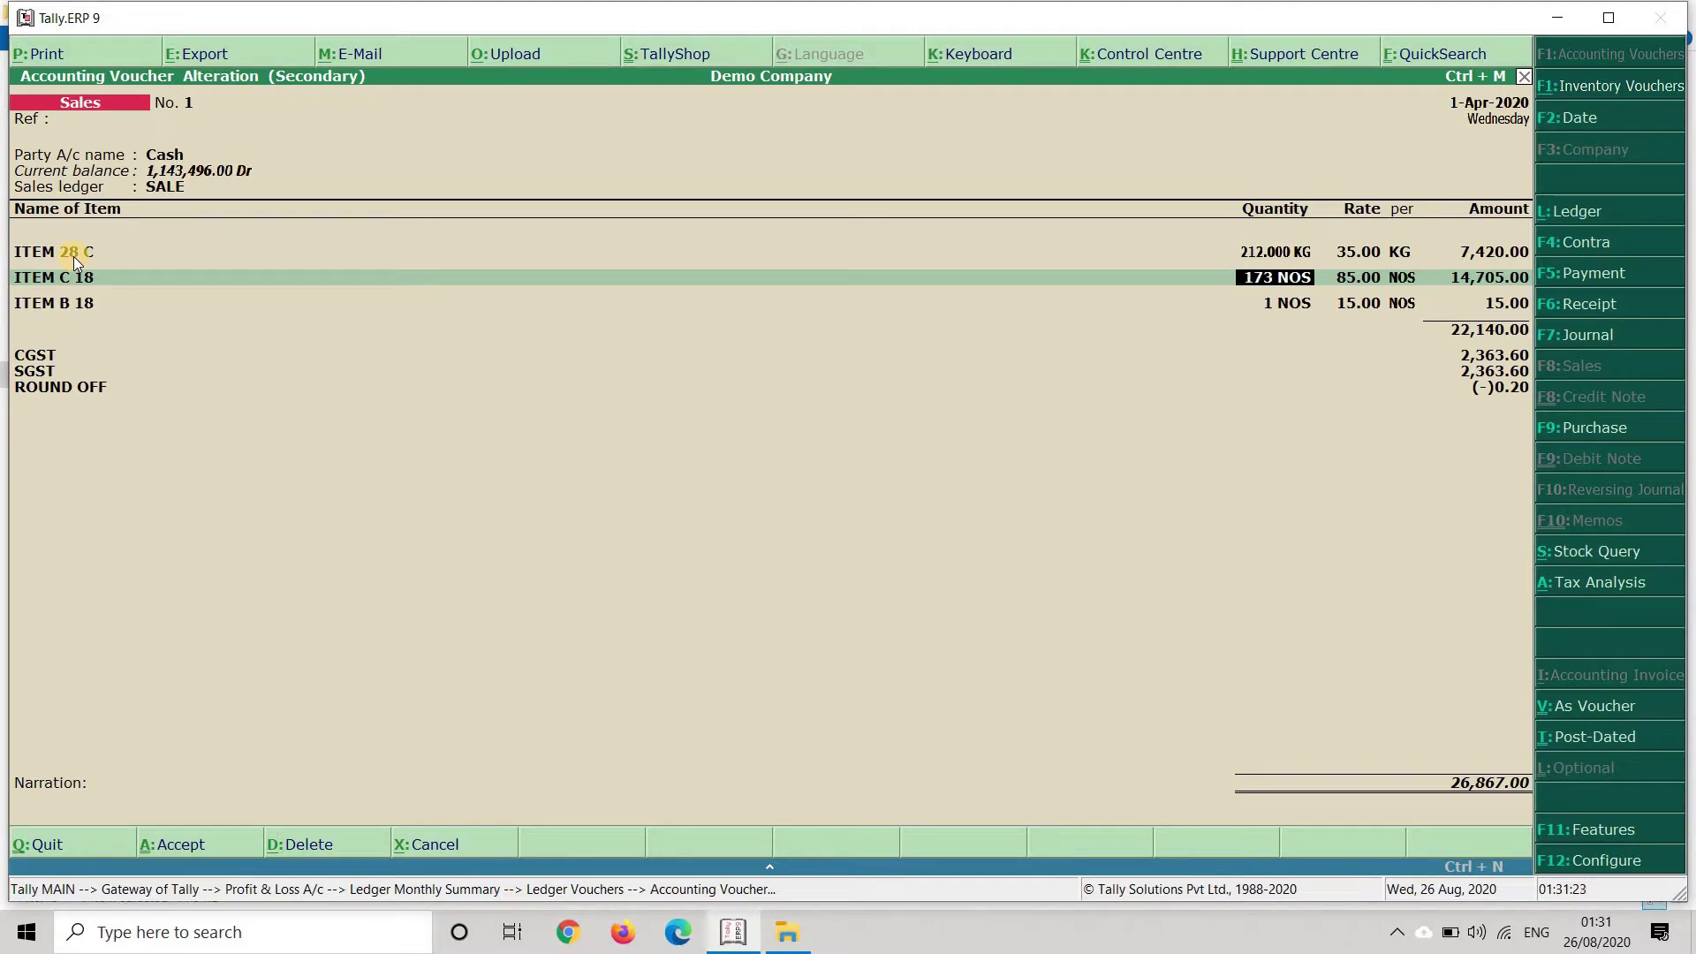
key("Return")
key("Return")
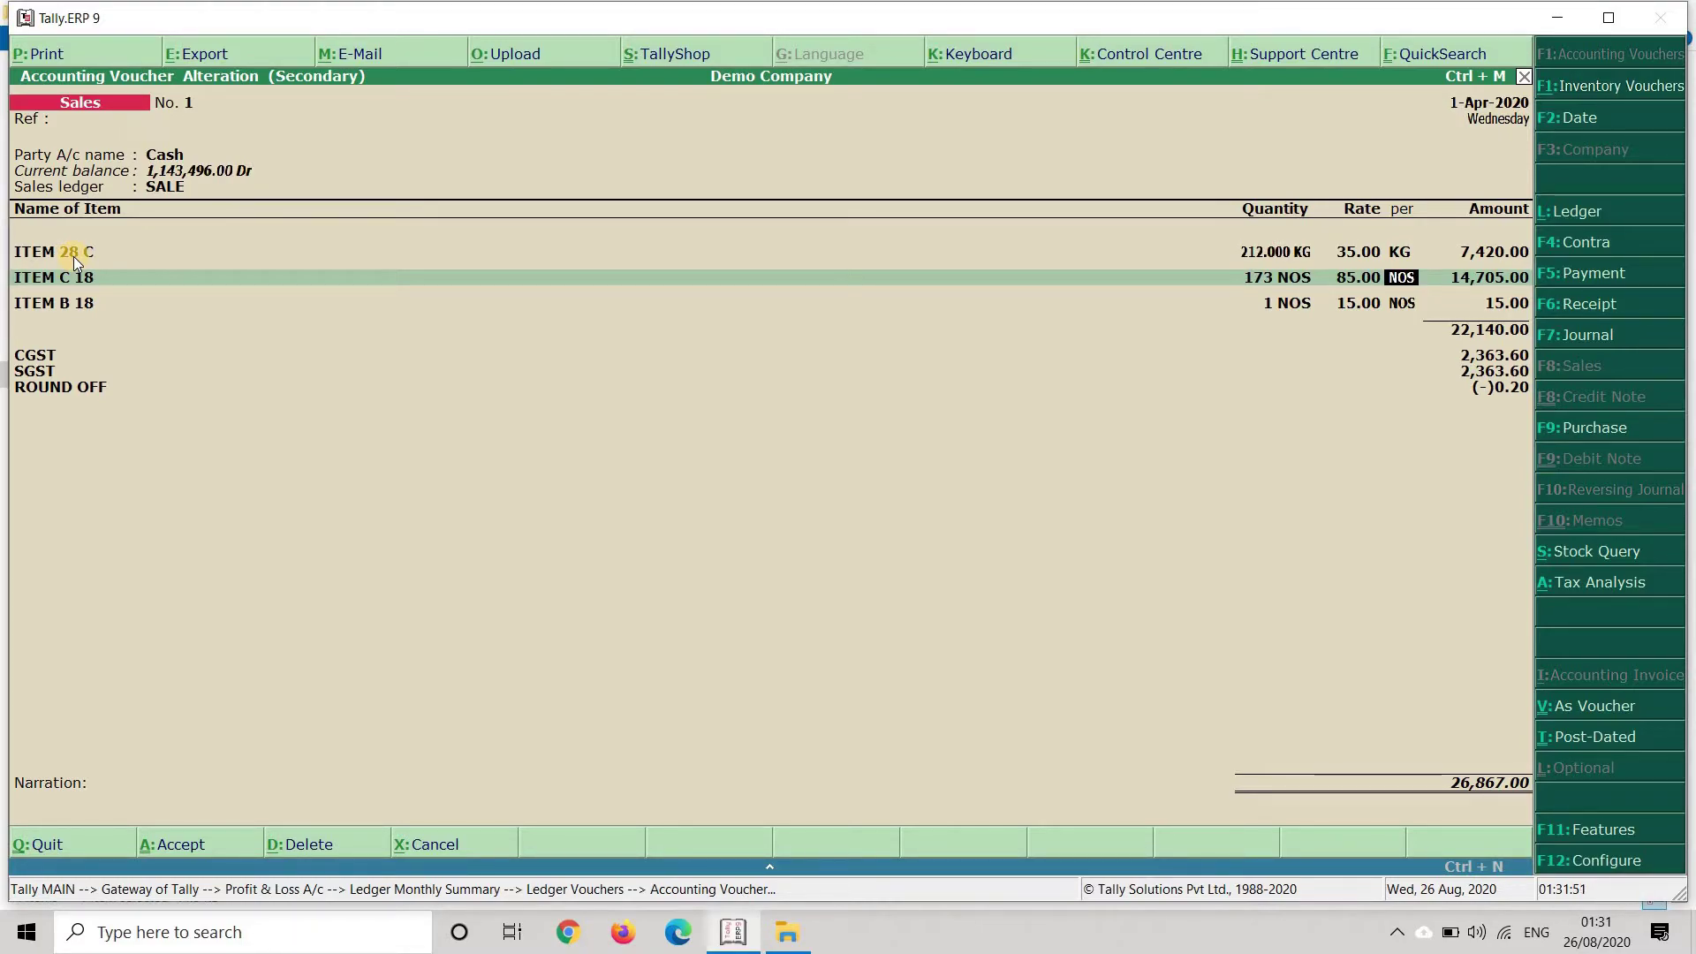
Leave the 1-Apr-2020 voucher and open sales voucher No. 3 dated 3-Apr-2020.
key("Escape")
key("Return")
key("Down")
key("Down")
key("Return")
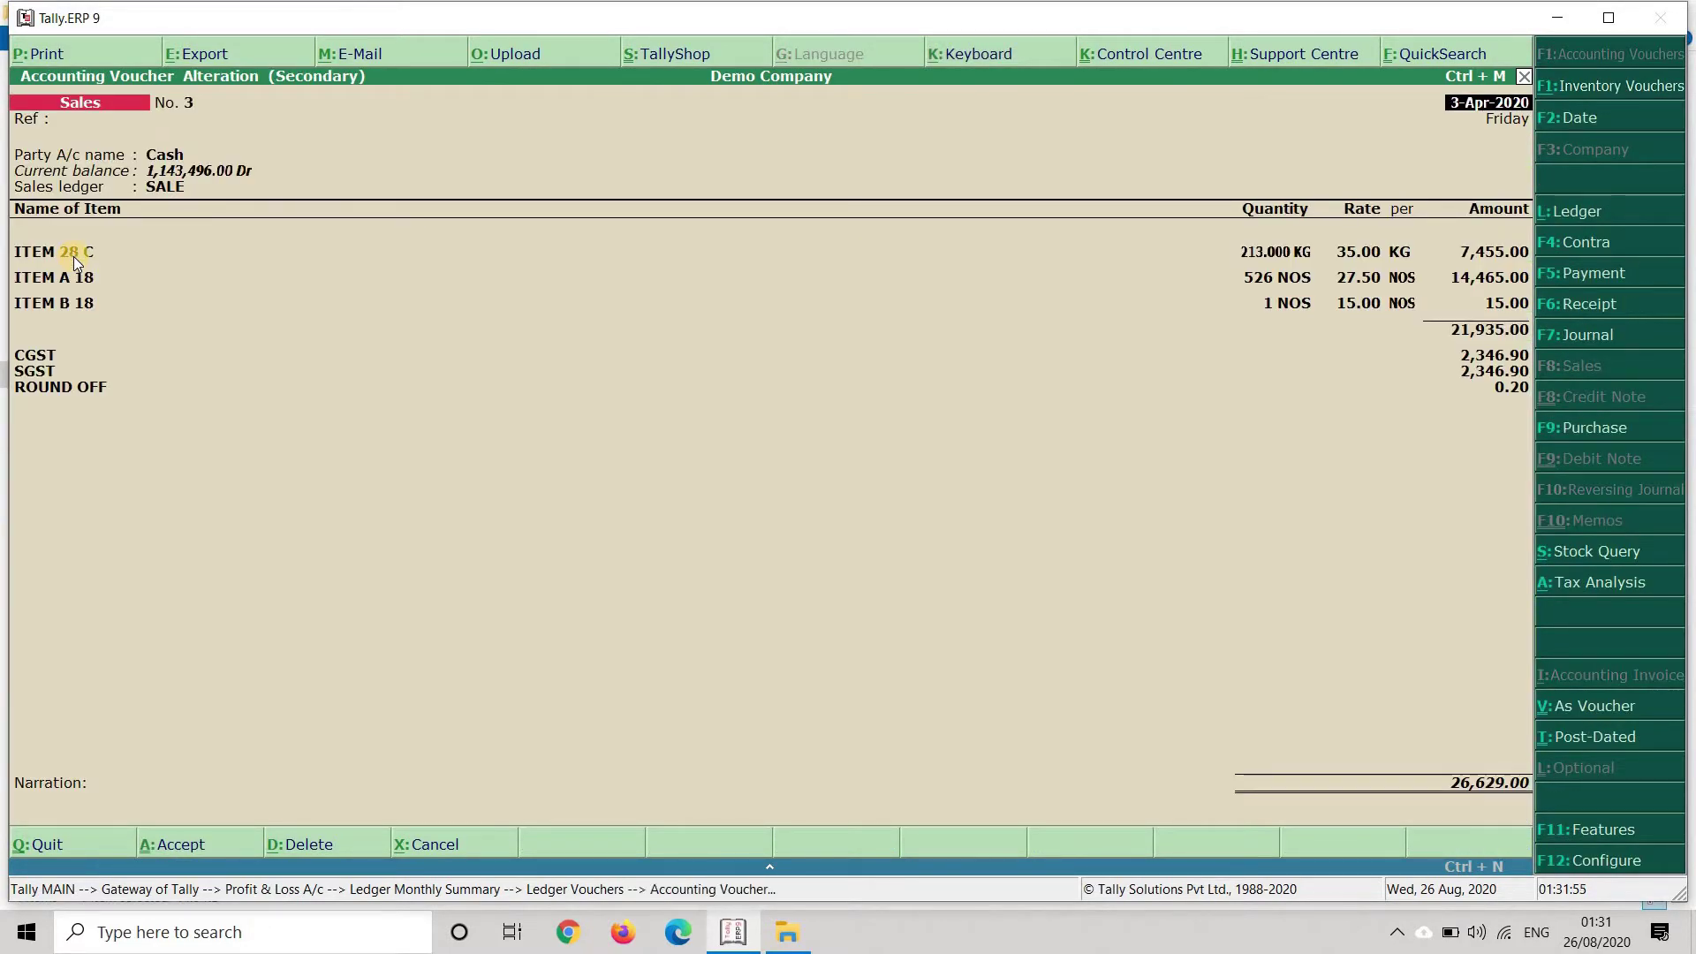
Display the party details of the 3-Apr-2020 voucher and check the buyer's name and address lines.
key("Escape")
key("Return")
key("Return")
key("Return")
key("Return")
key("F12")
key("Return")
key("ctrl+a")
key("Return")
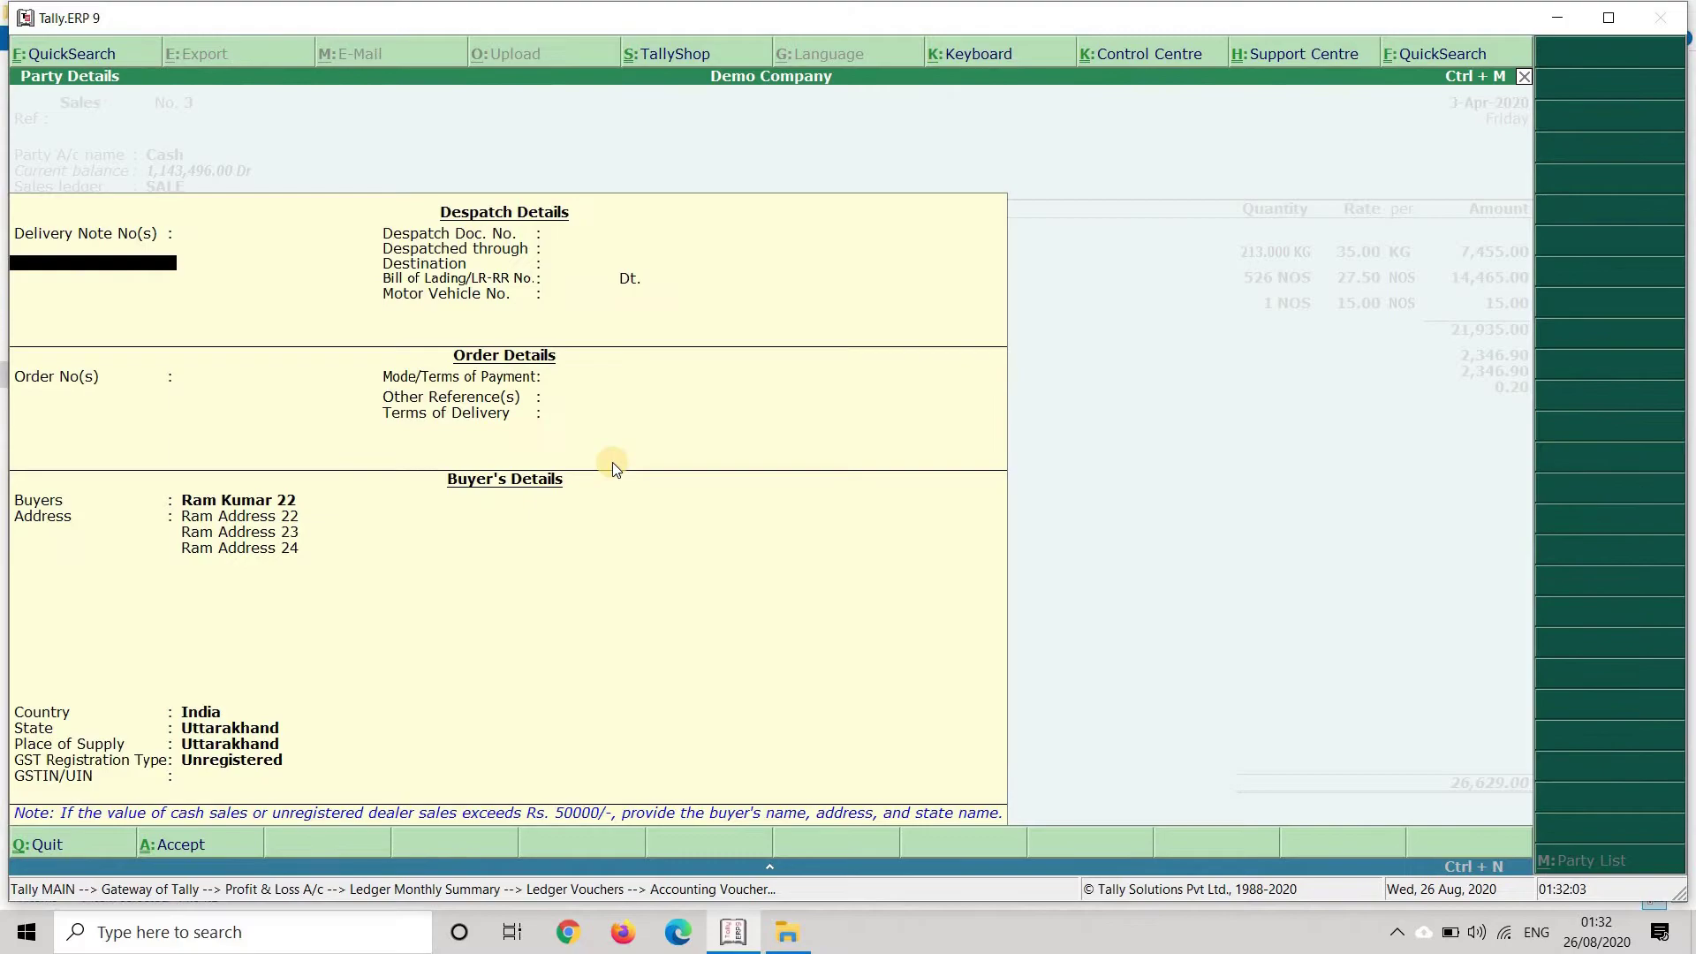
left_click(237, 505)
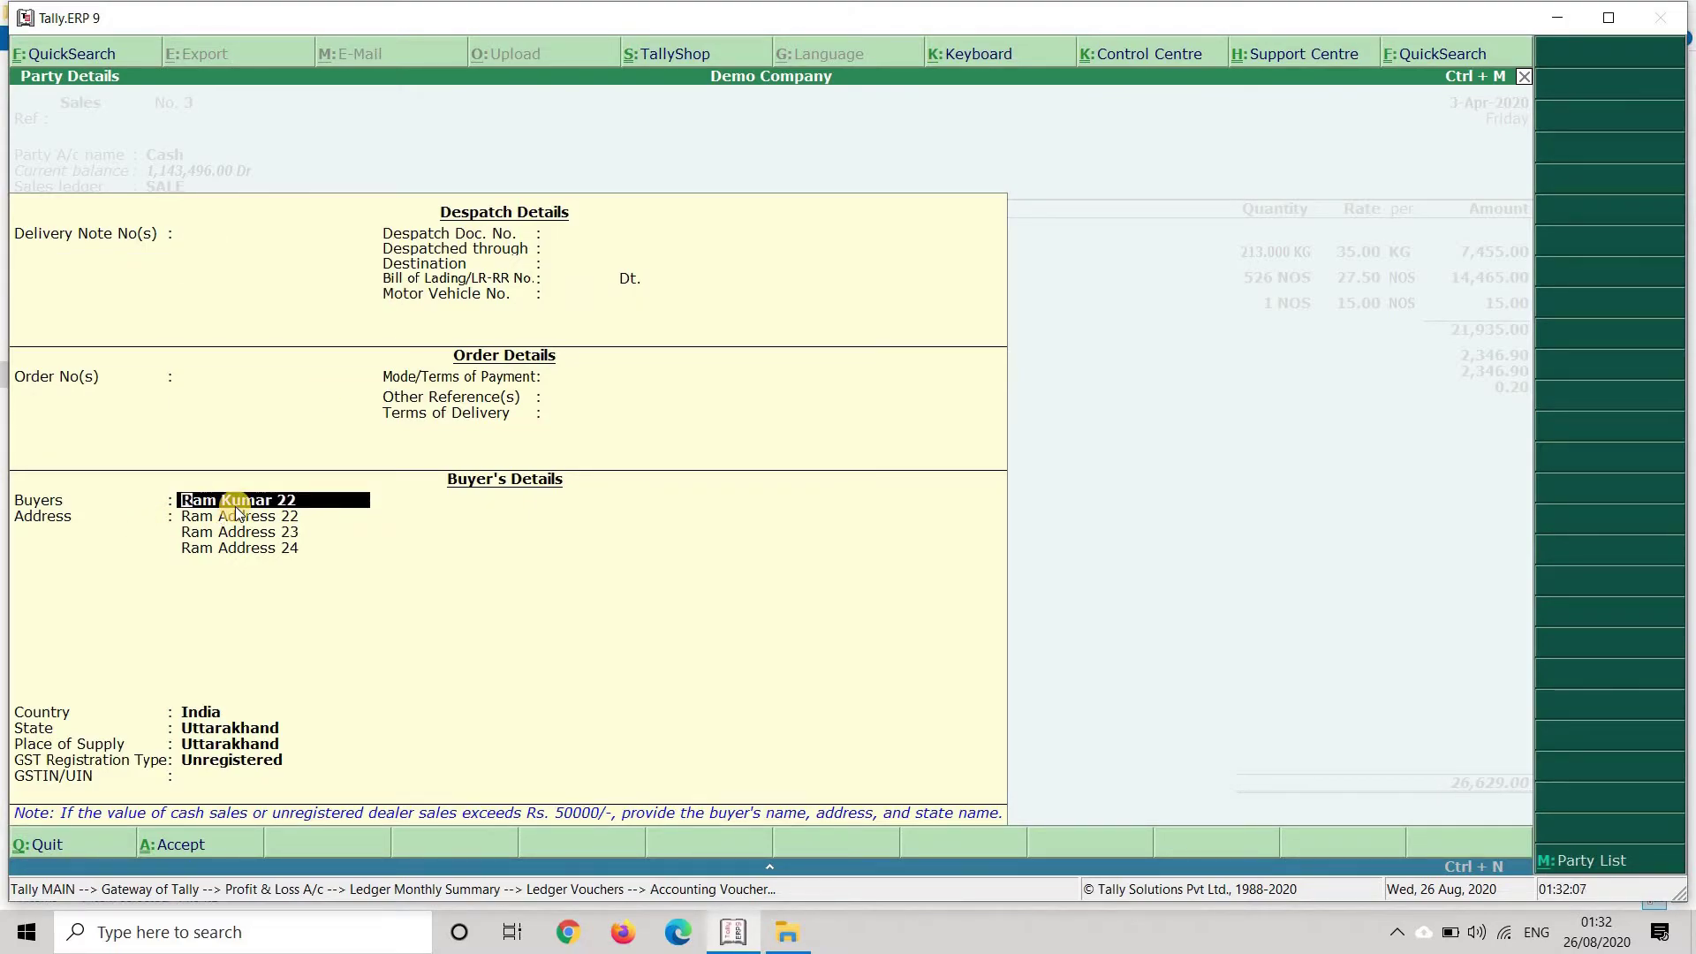
key("Return")
key("Return")
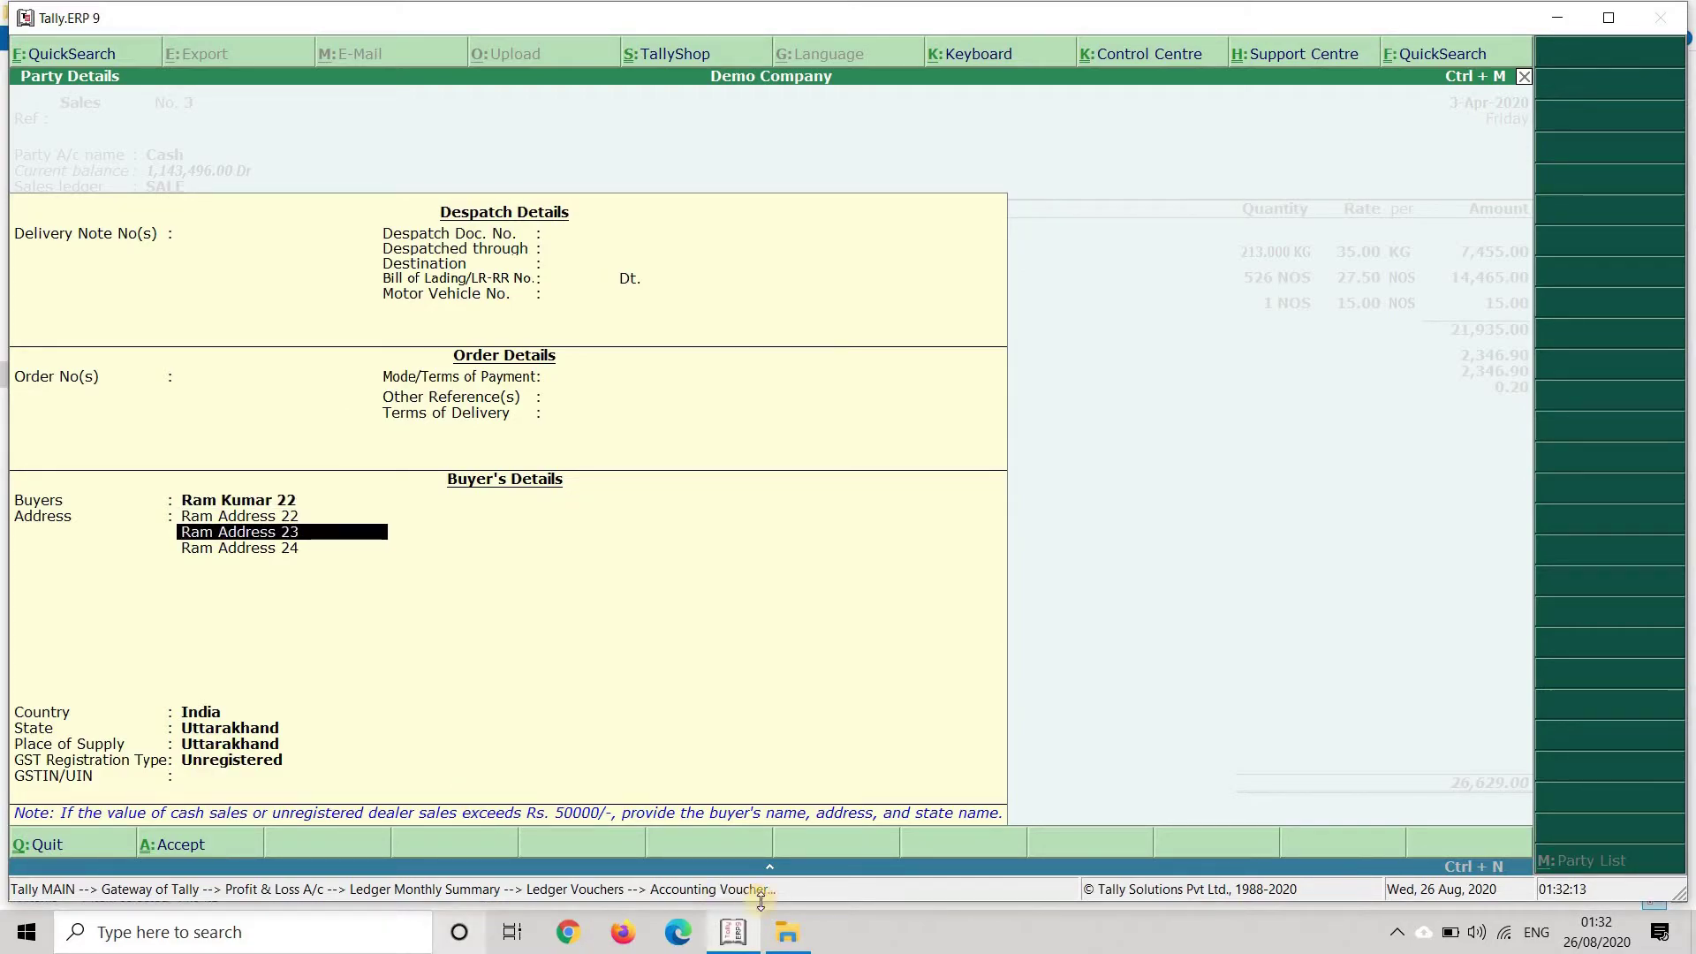
Open the PARTY DETAILS workbook in Excel to compare its party names and addresses, and return to Tally.ERP 9.
left_click(787, 932)
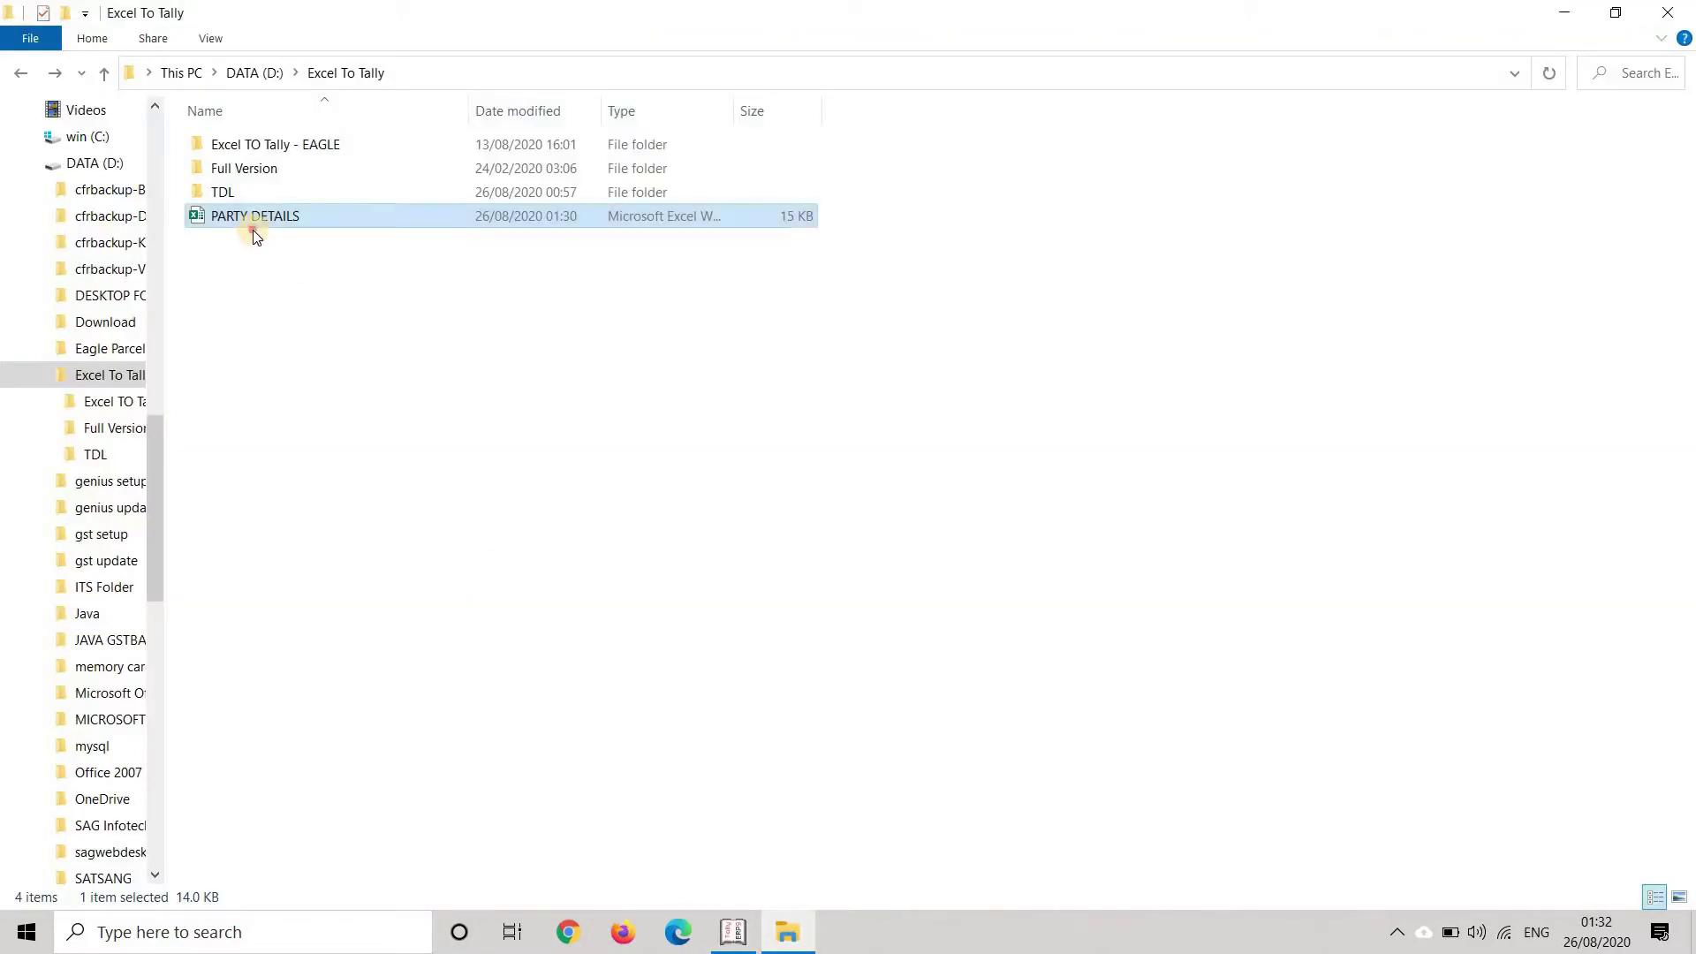
left_click(254, 230)
left_click(266, 219)
double_click(267, 219)
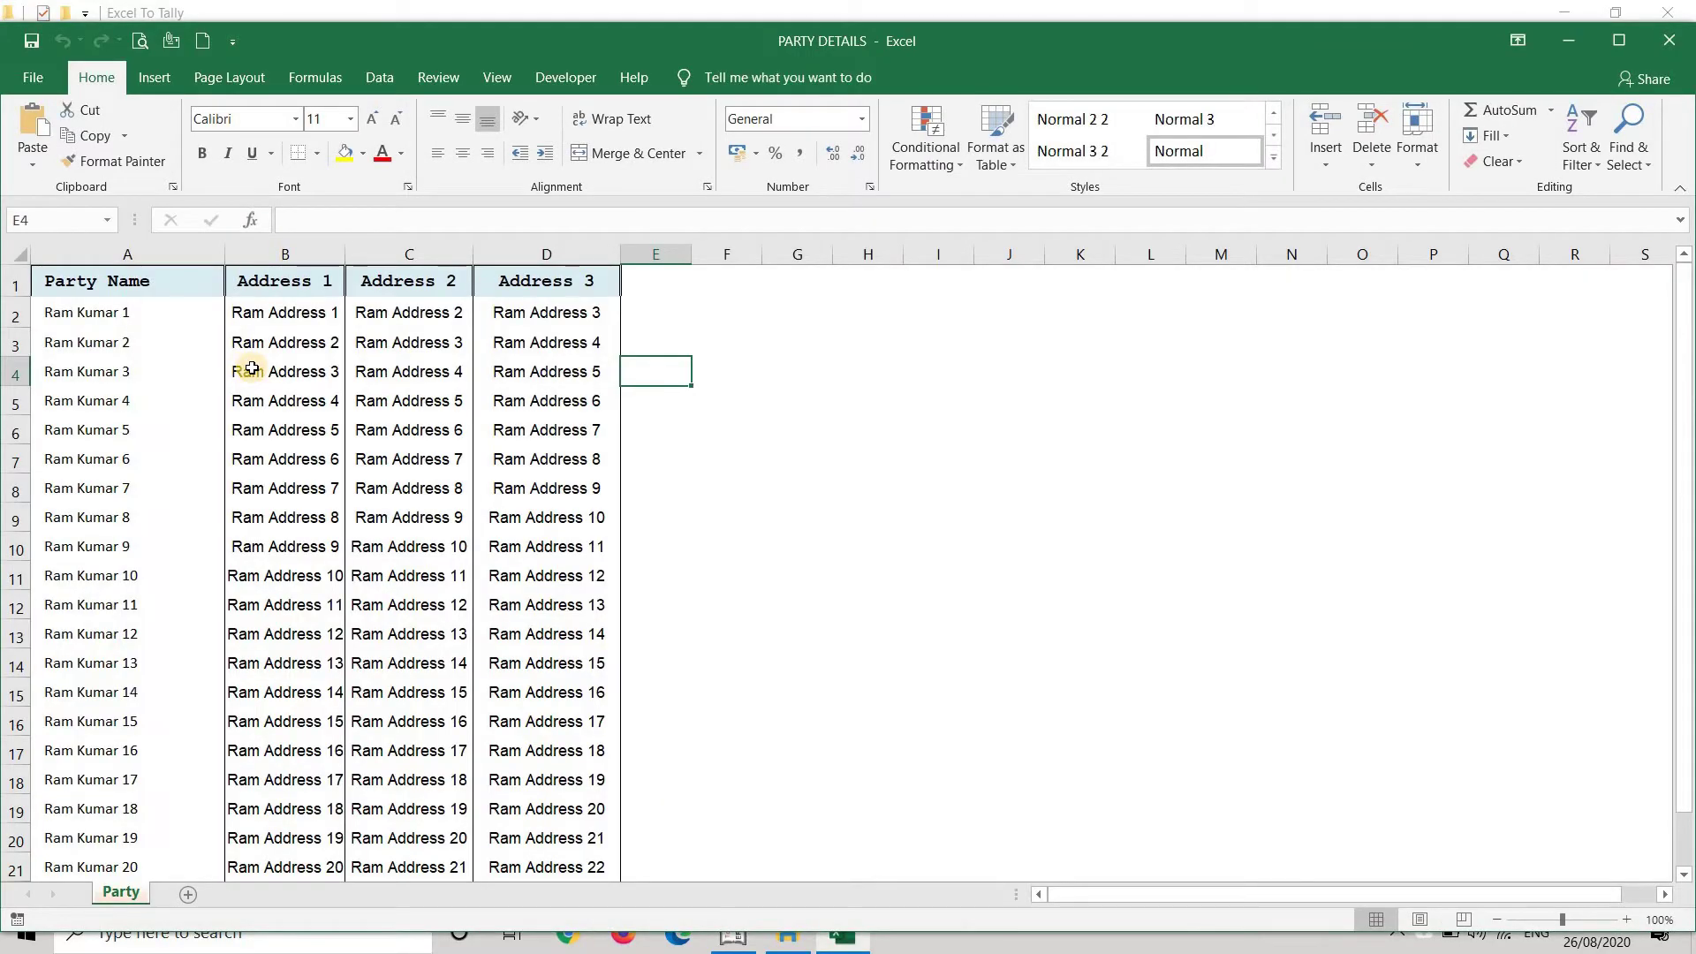
left_click(252, 370)
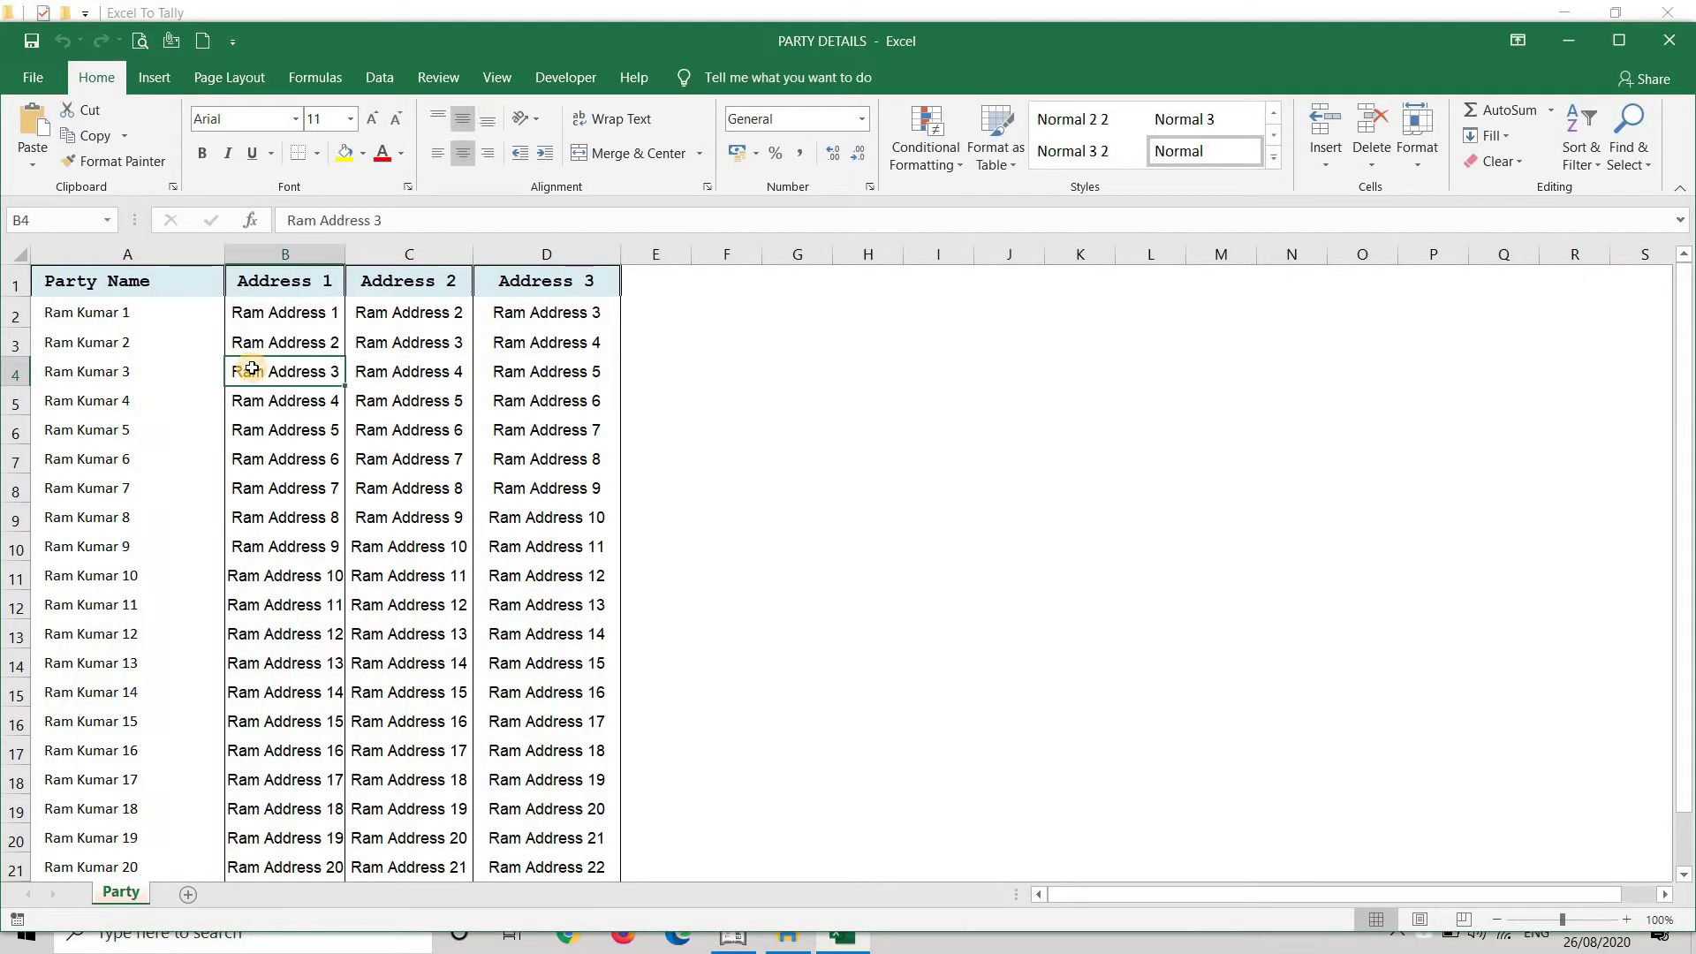
key("alt+Tab")
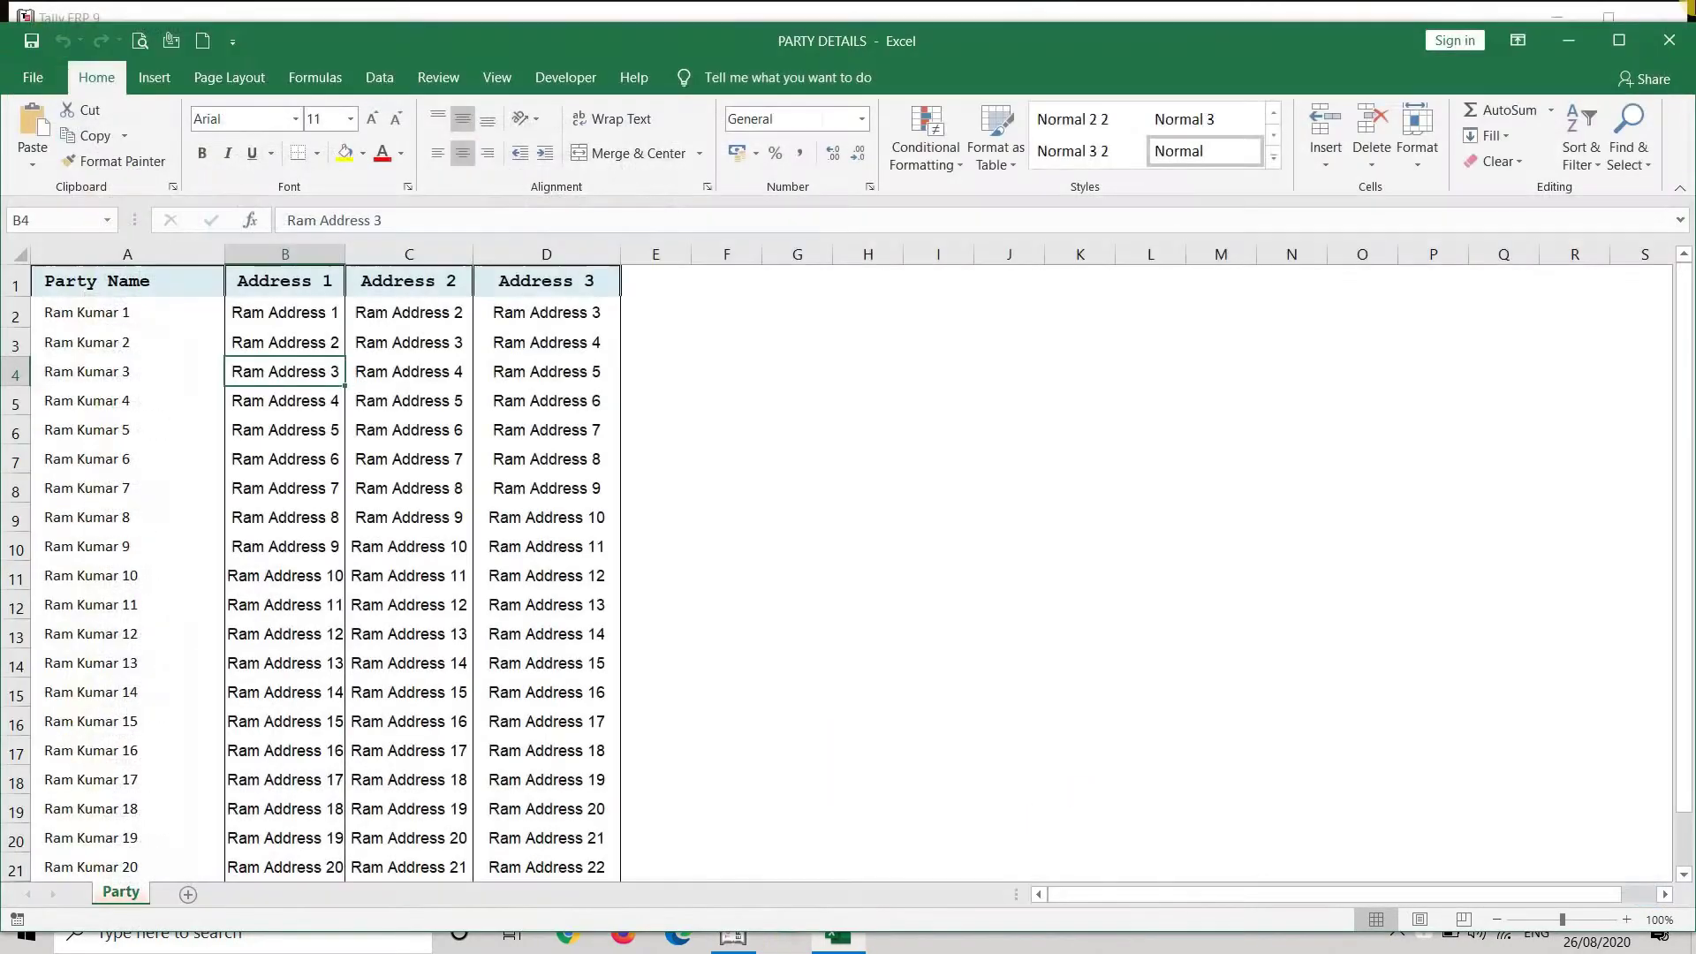
left_click(1669, 12)
key("alt+Tab")
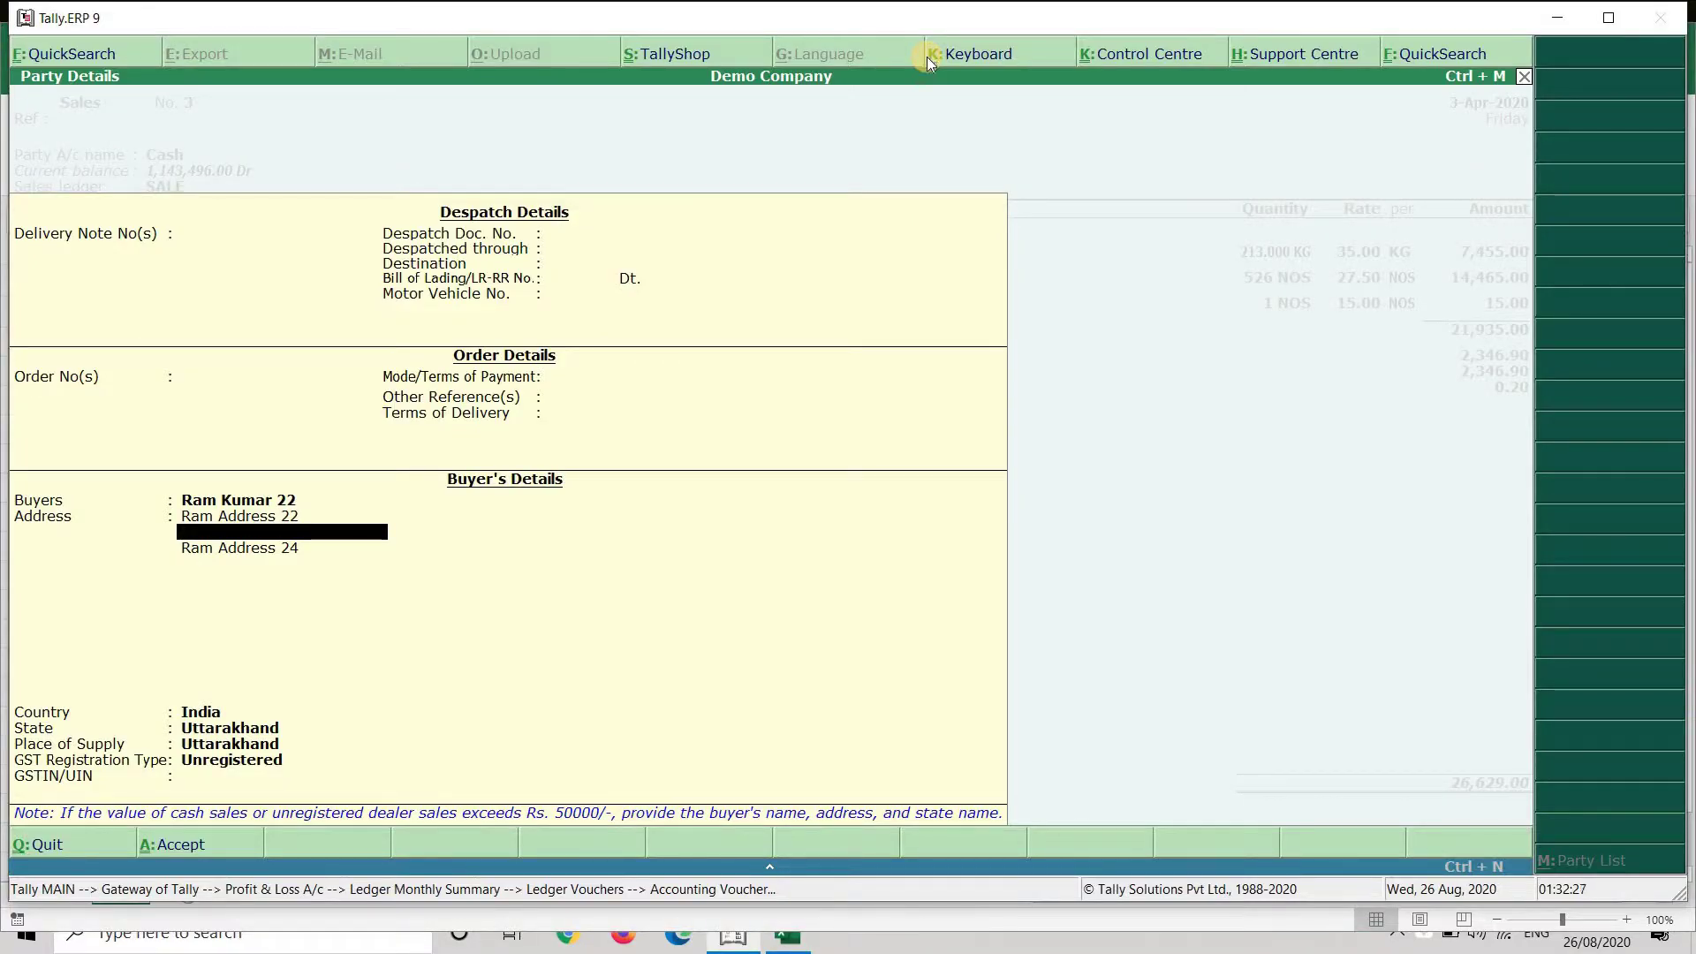
Close the voucher and the sales reports, returning to the Gateway of Tally.
key("Return")
key("Escape")
key("Escape")
key("Escape")
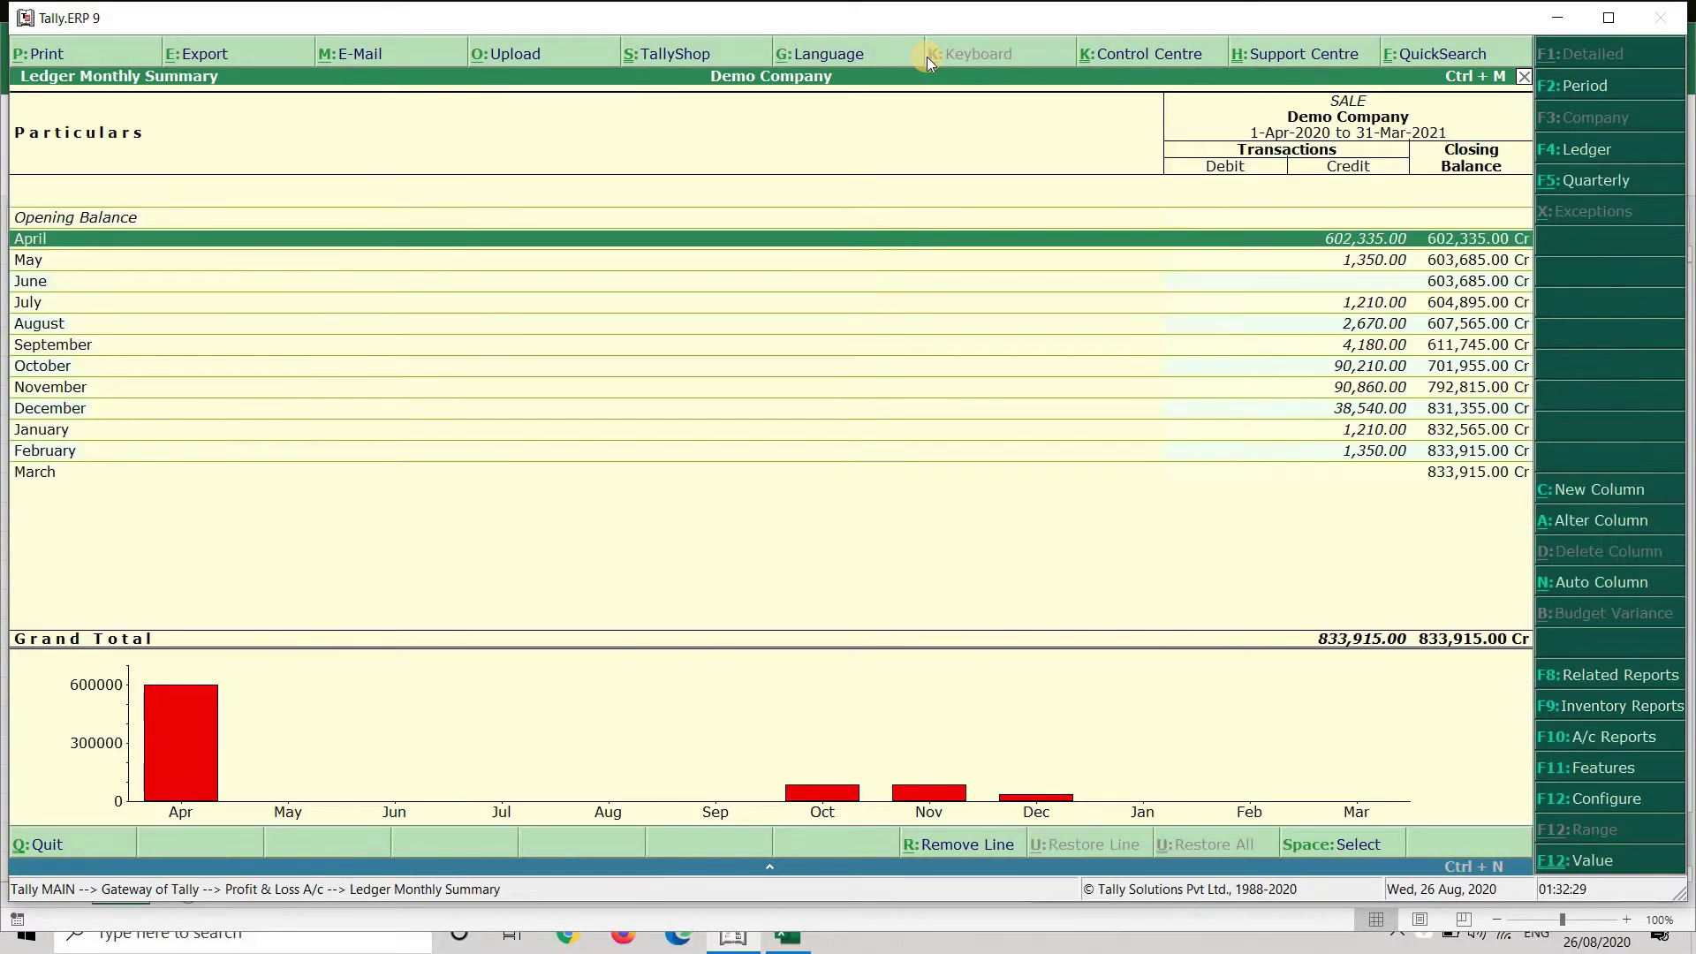
key("Escape")
Open the Monthly Multiple Item Random Sales form from the auto random entry options.
key("Up")
key("Up")
key("Up")
key("Up")
key("Up")
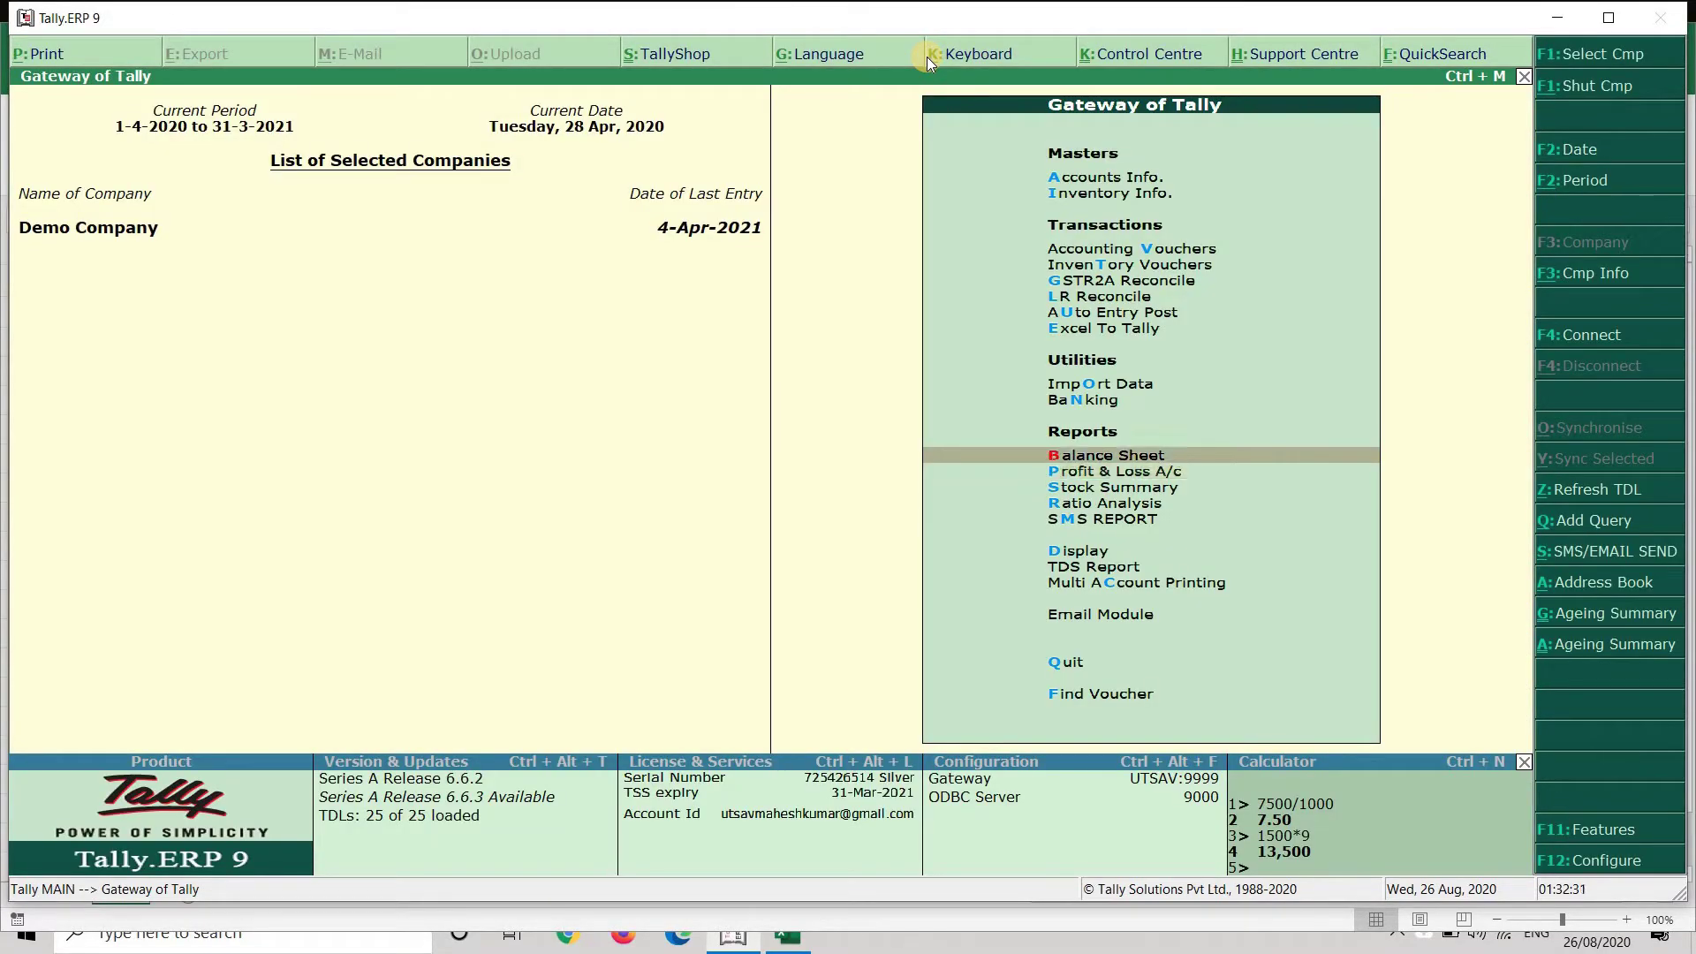
key("Return")
key("Down")
key("Down")
key("Down")
key("Down")
key("Down")
key("Down")
key("Down")
key("Up")
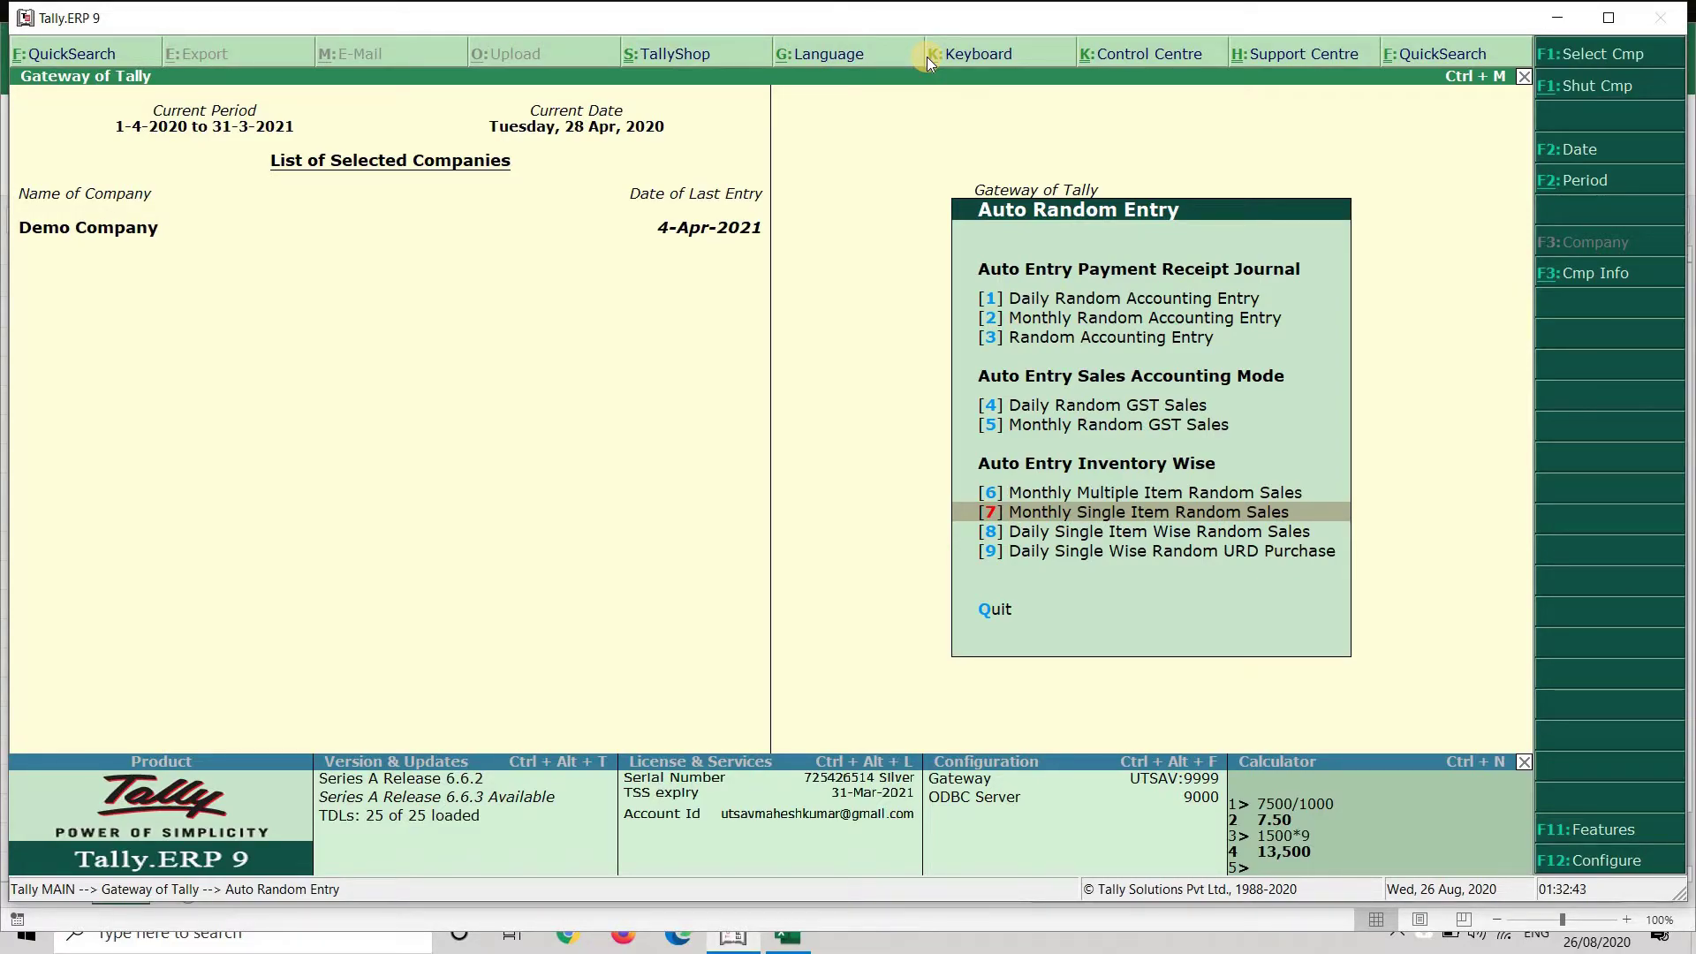
key("6")
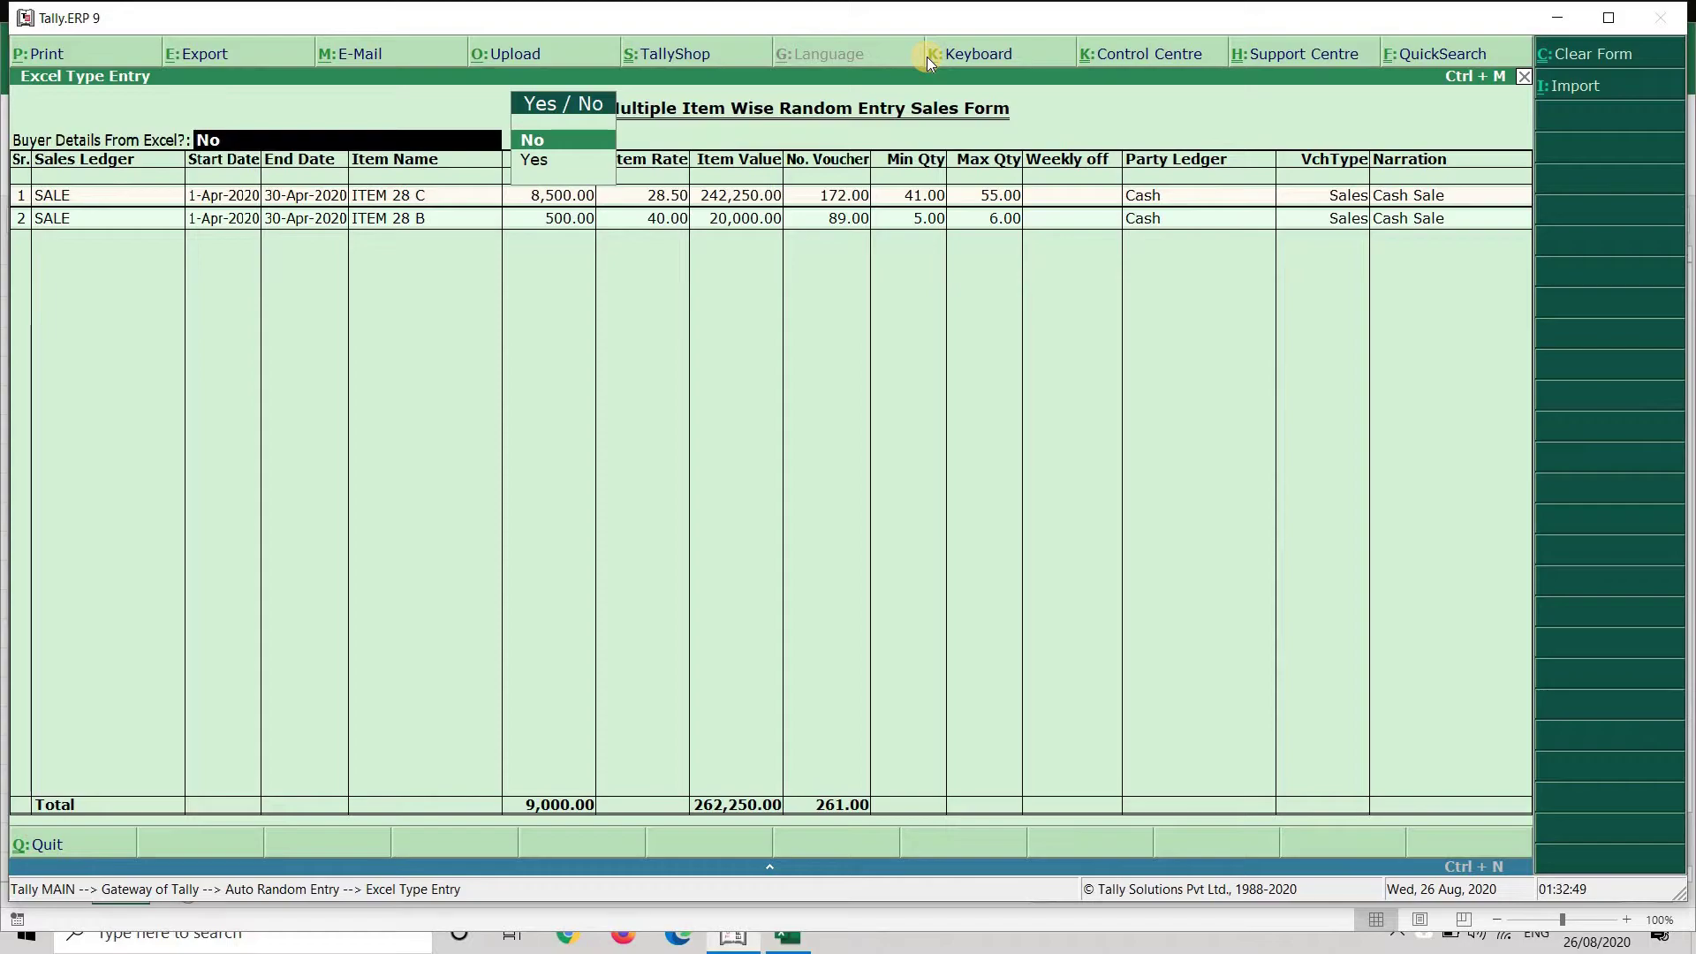
key("y")
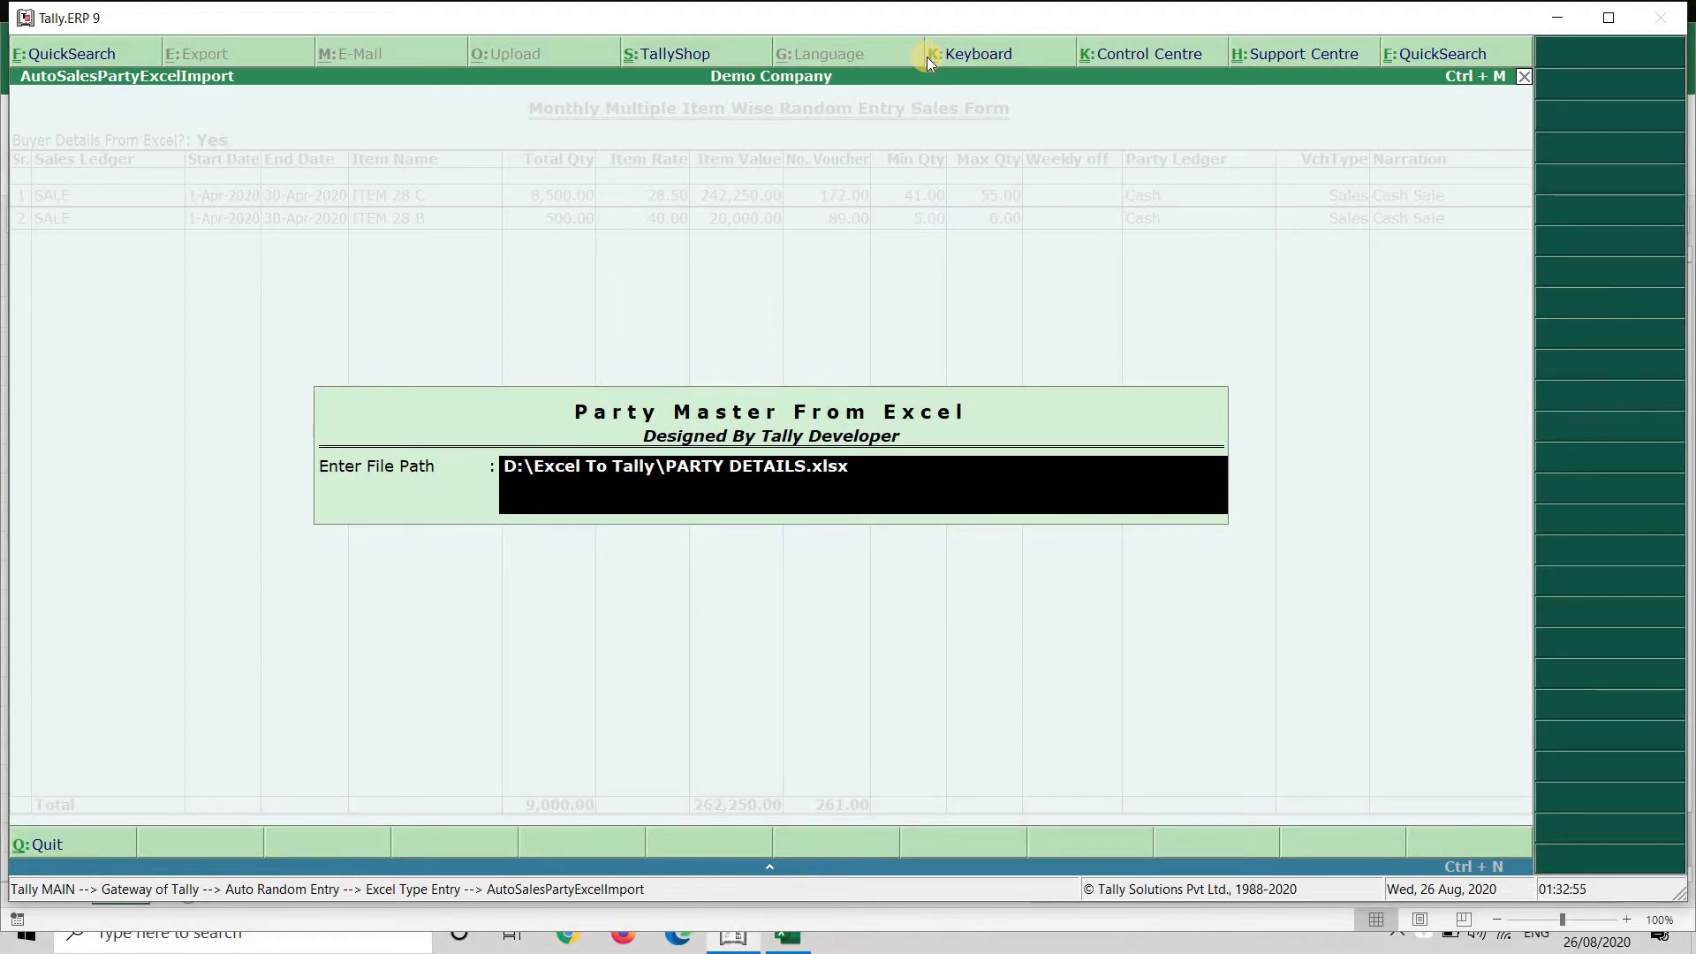
key("Escape")
key("Escape")
key("y")
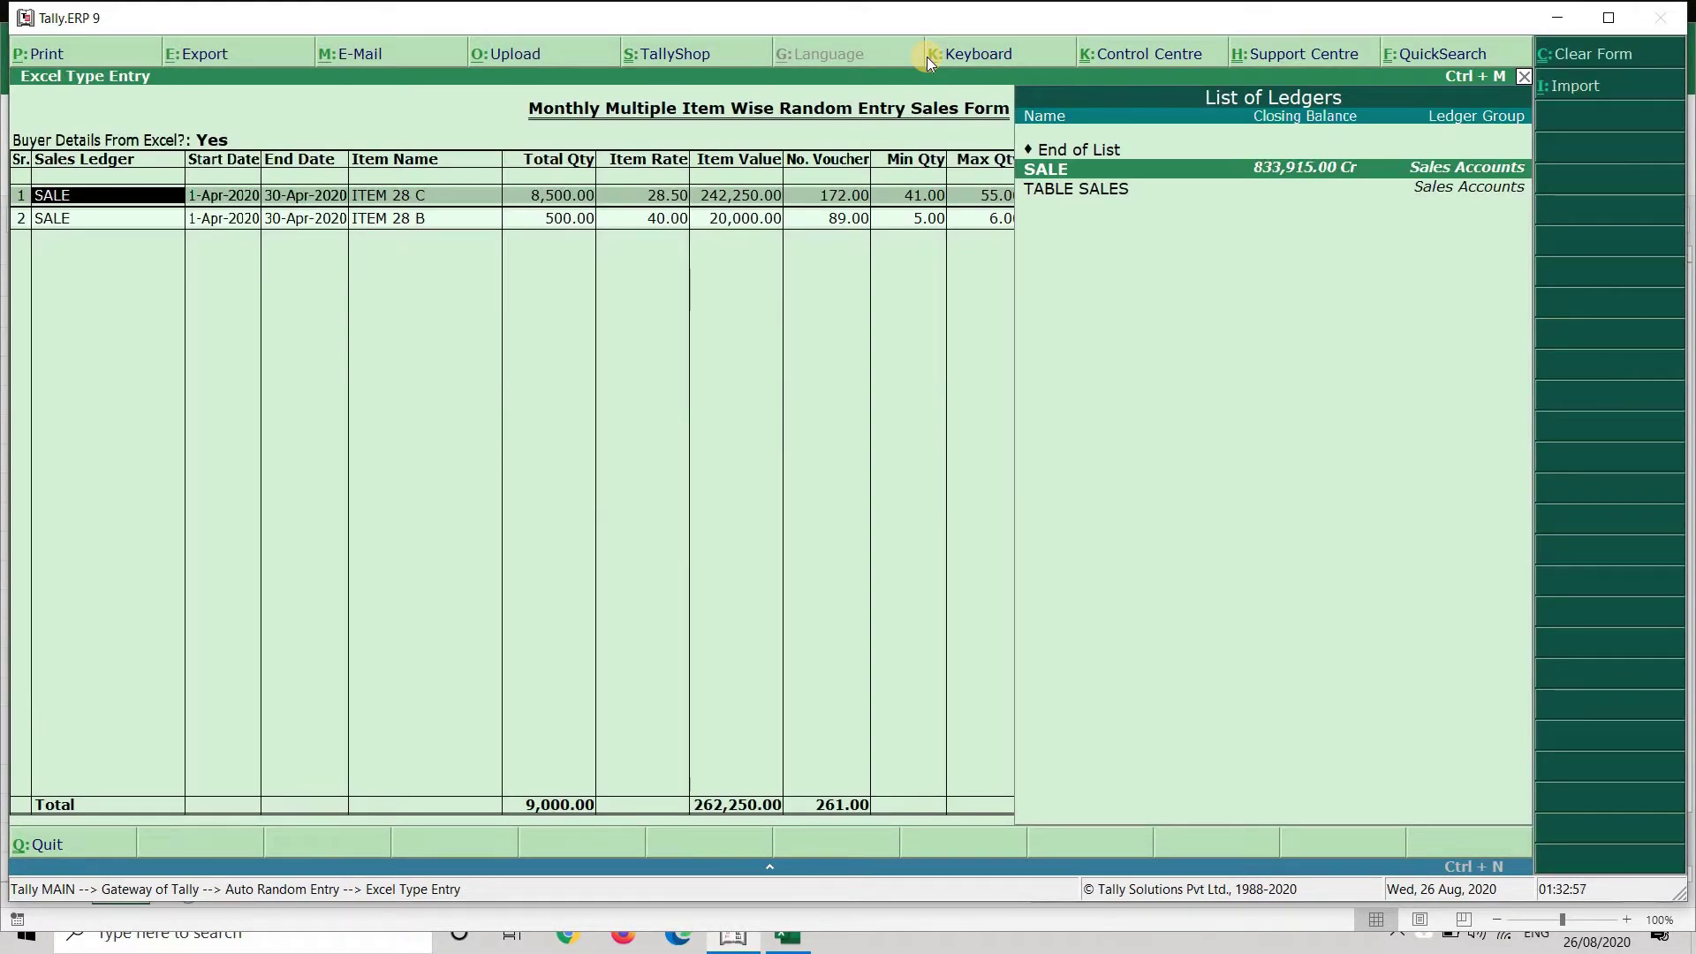
key("BackSpace")
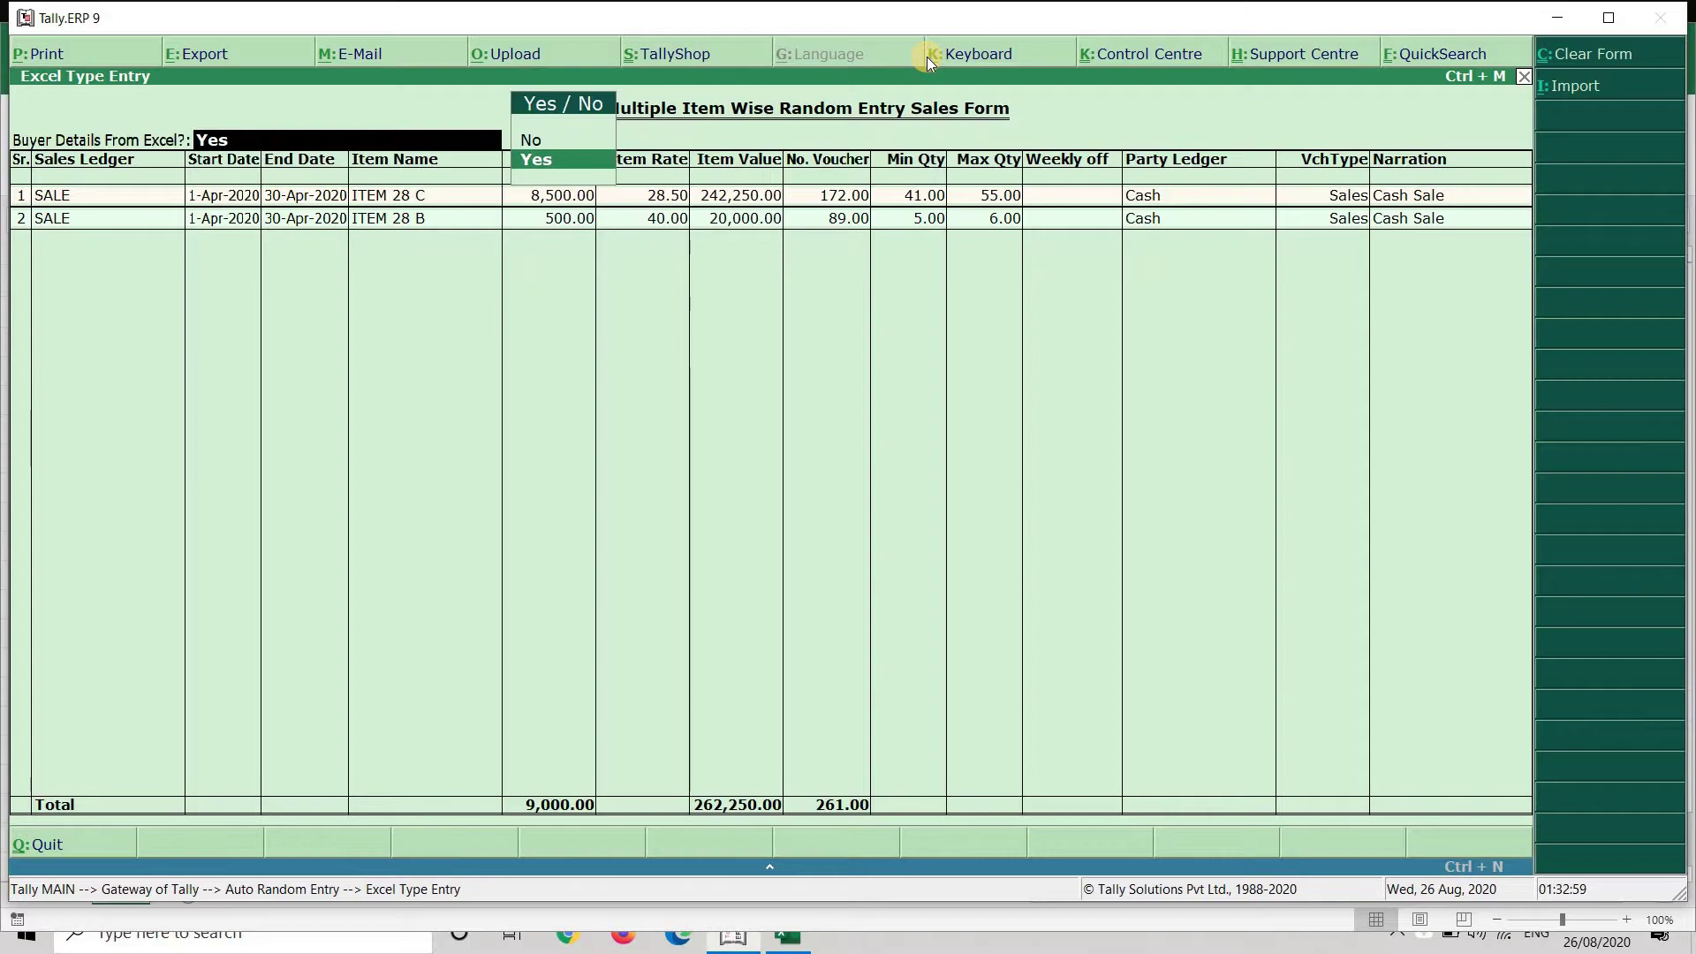
Set Buyer Details From Excel to No and keep SALE as the first row's sales ledger.
key("n")
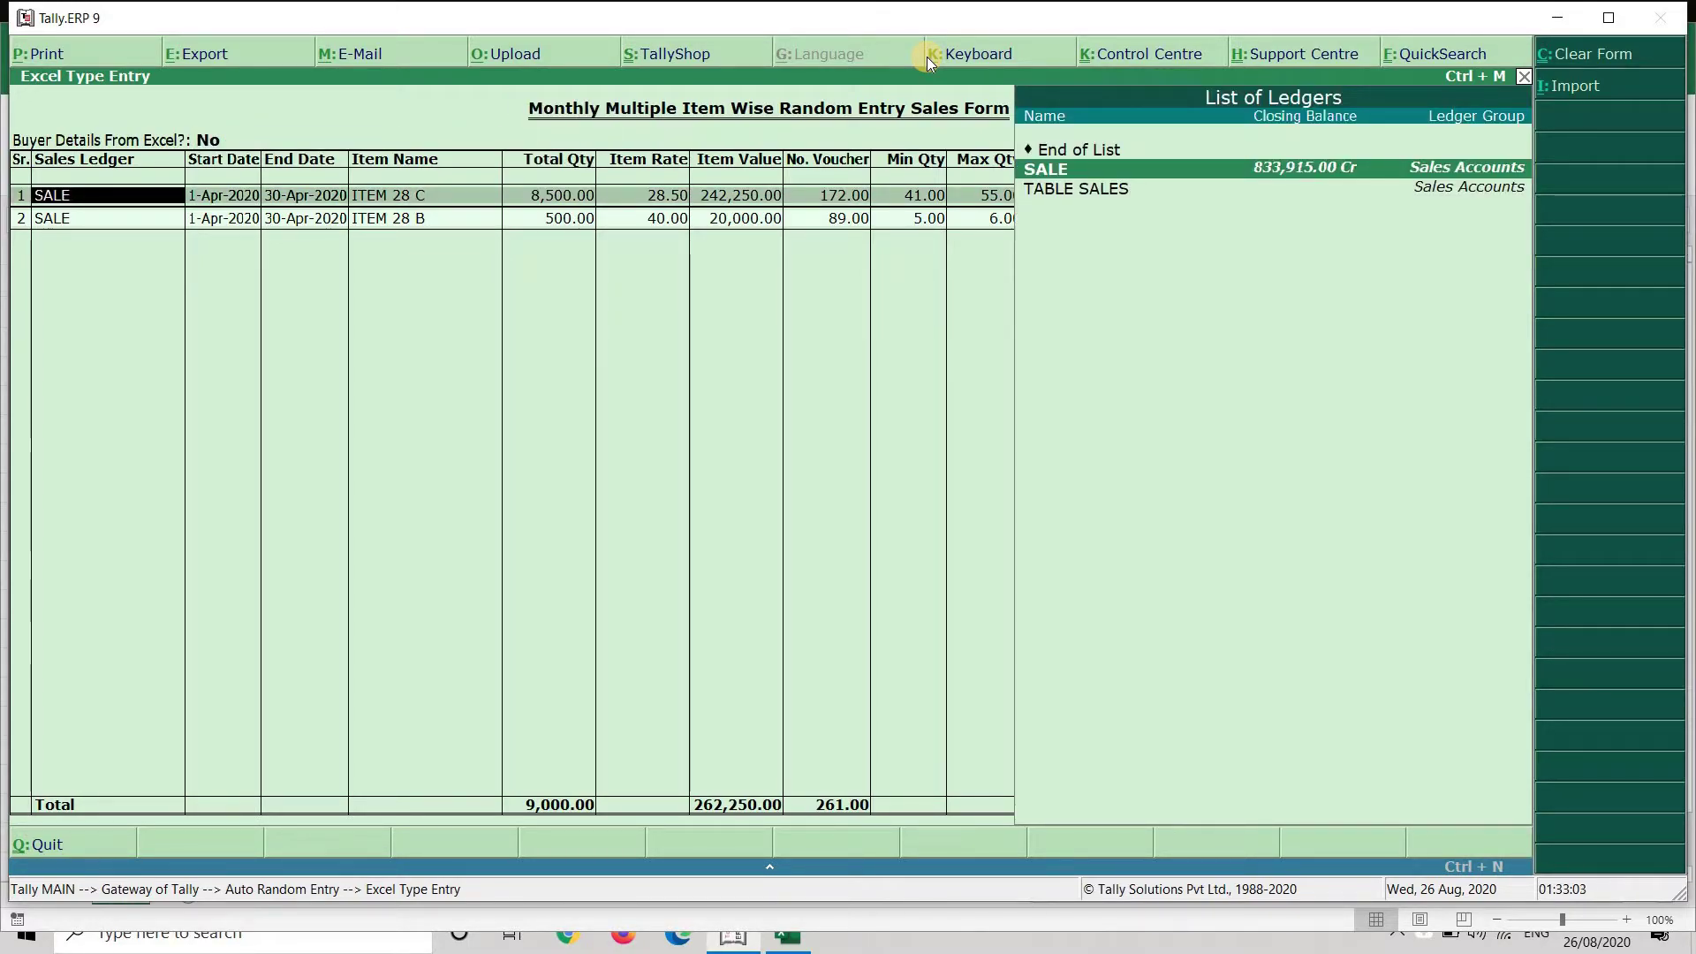
key("Return")
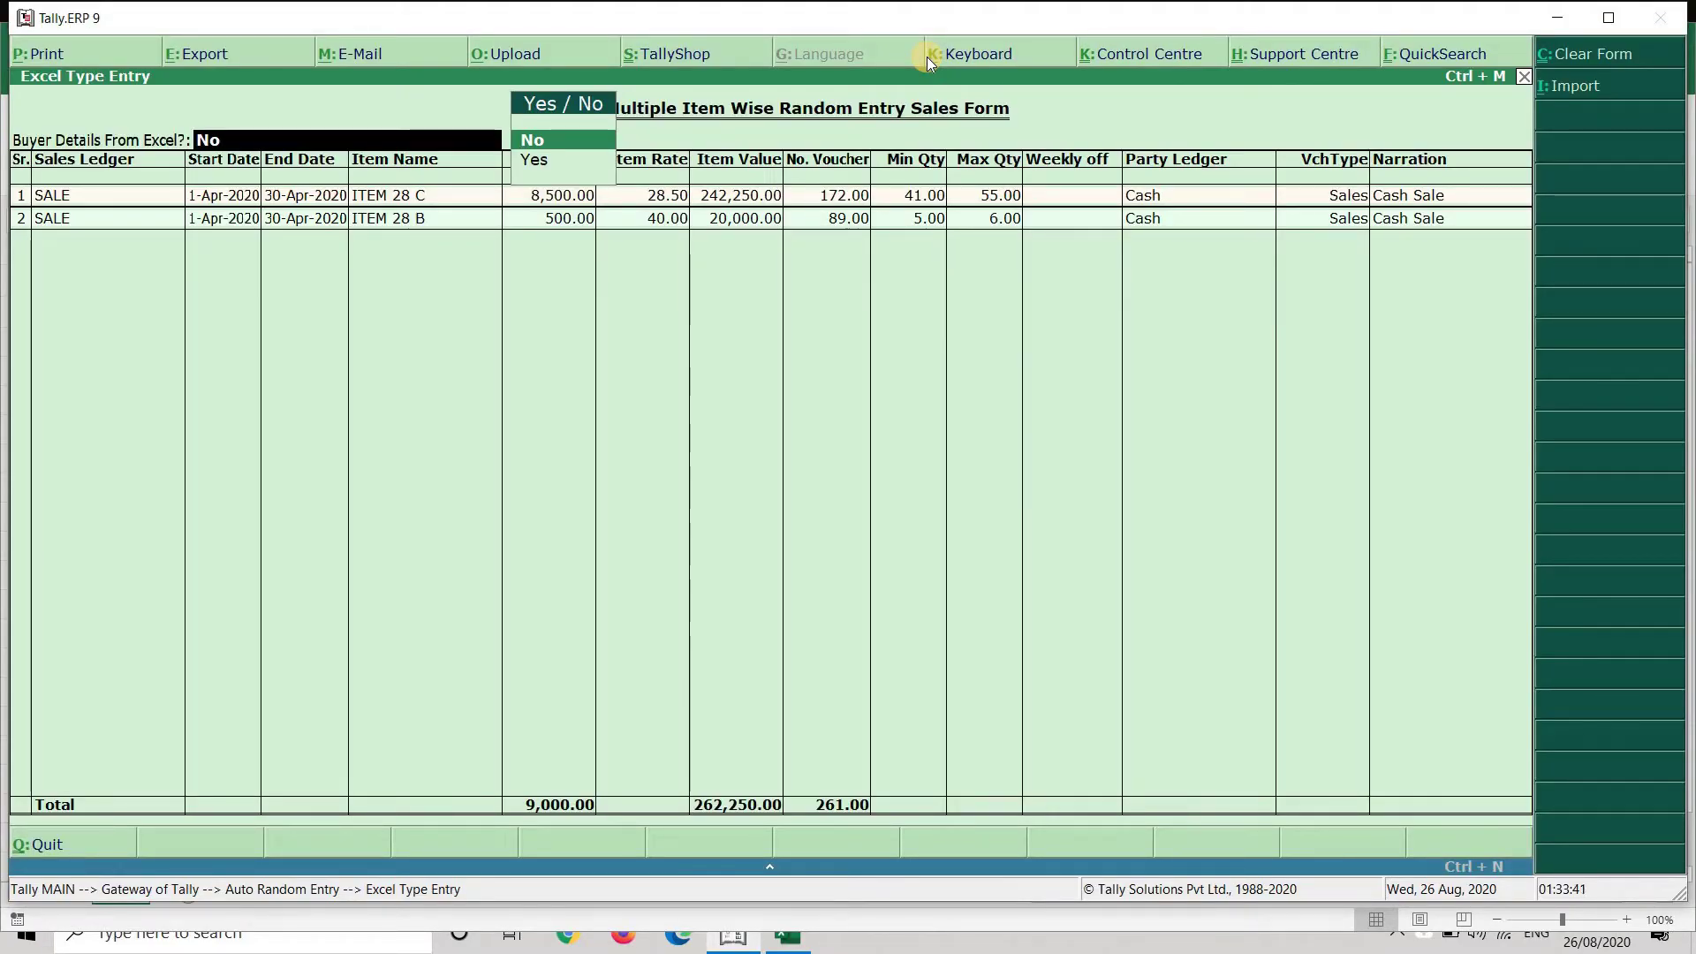
key("Return")
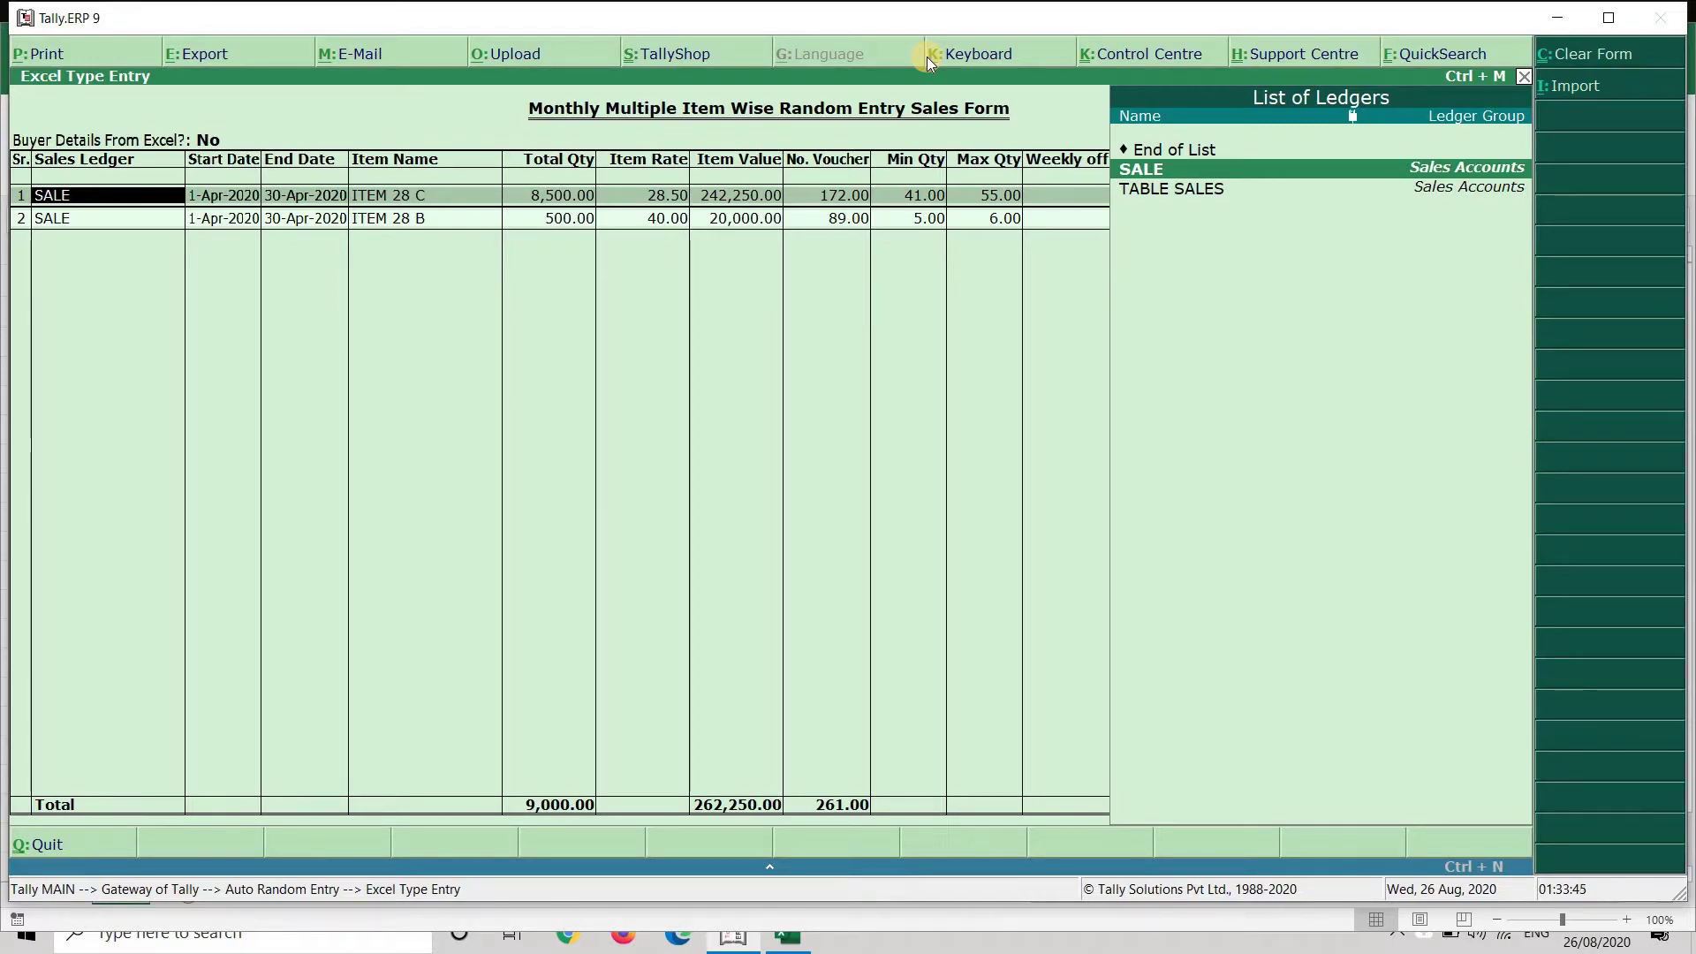
key("Return")
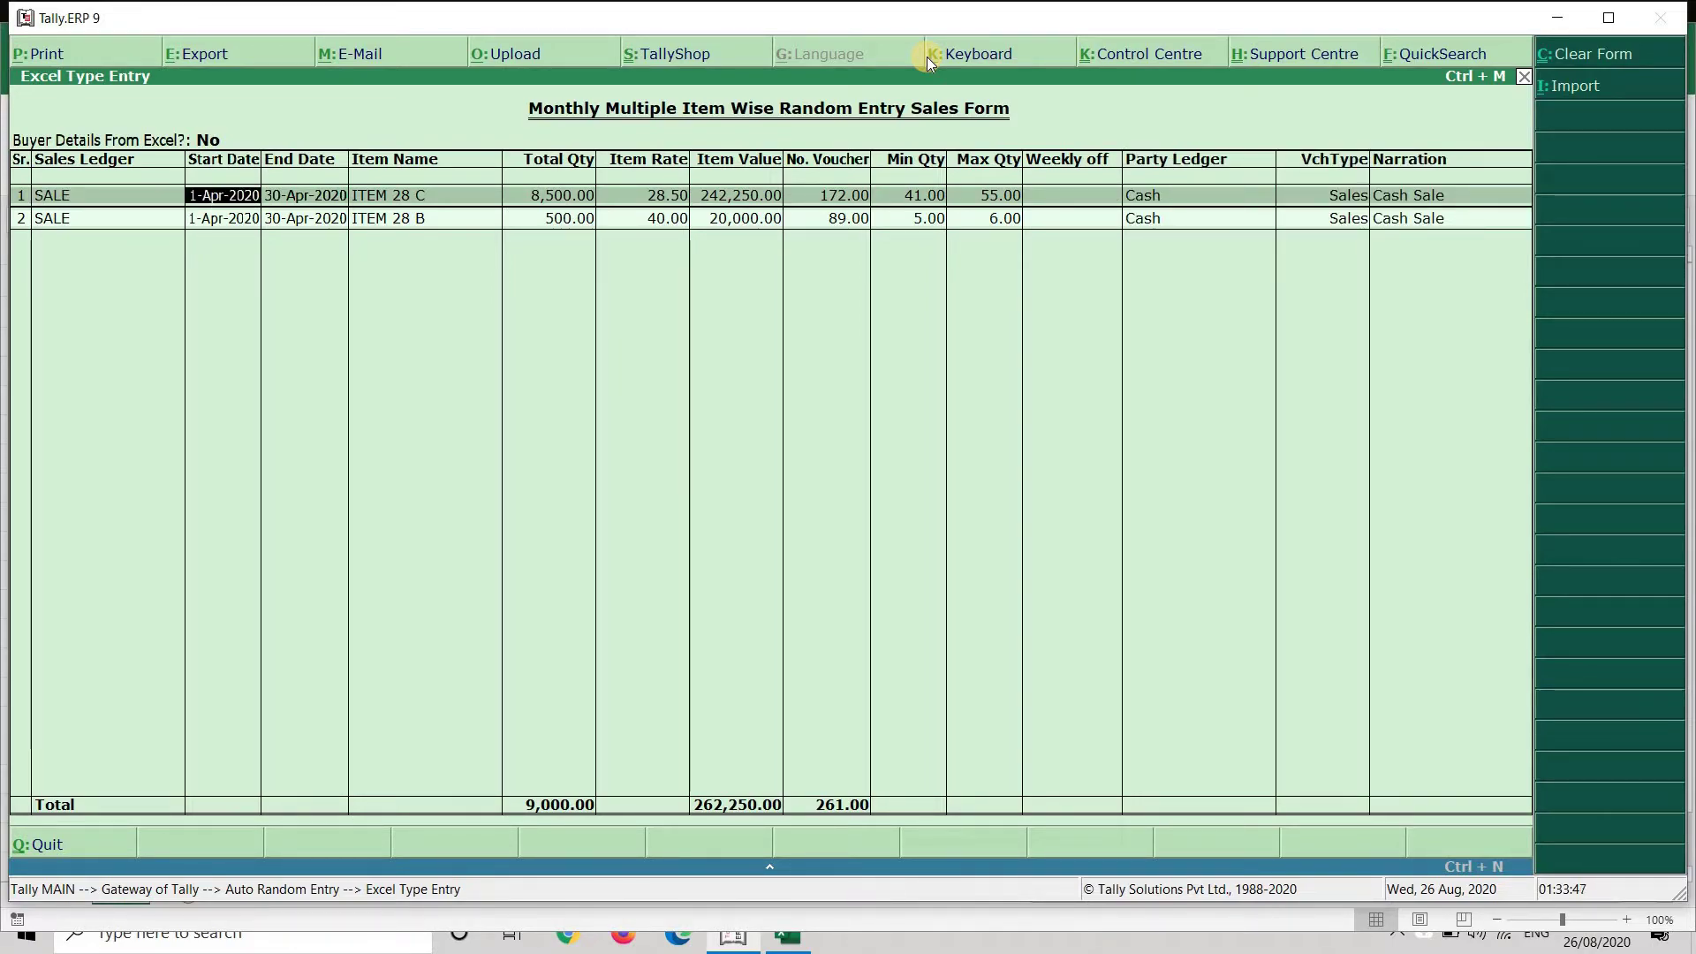
Set the ITEM 28 C row's start date to 2-Apr-2020 and its end date to 31-Mar-2021.
type("2")
key("Return")
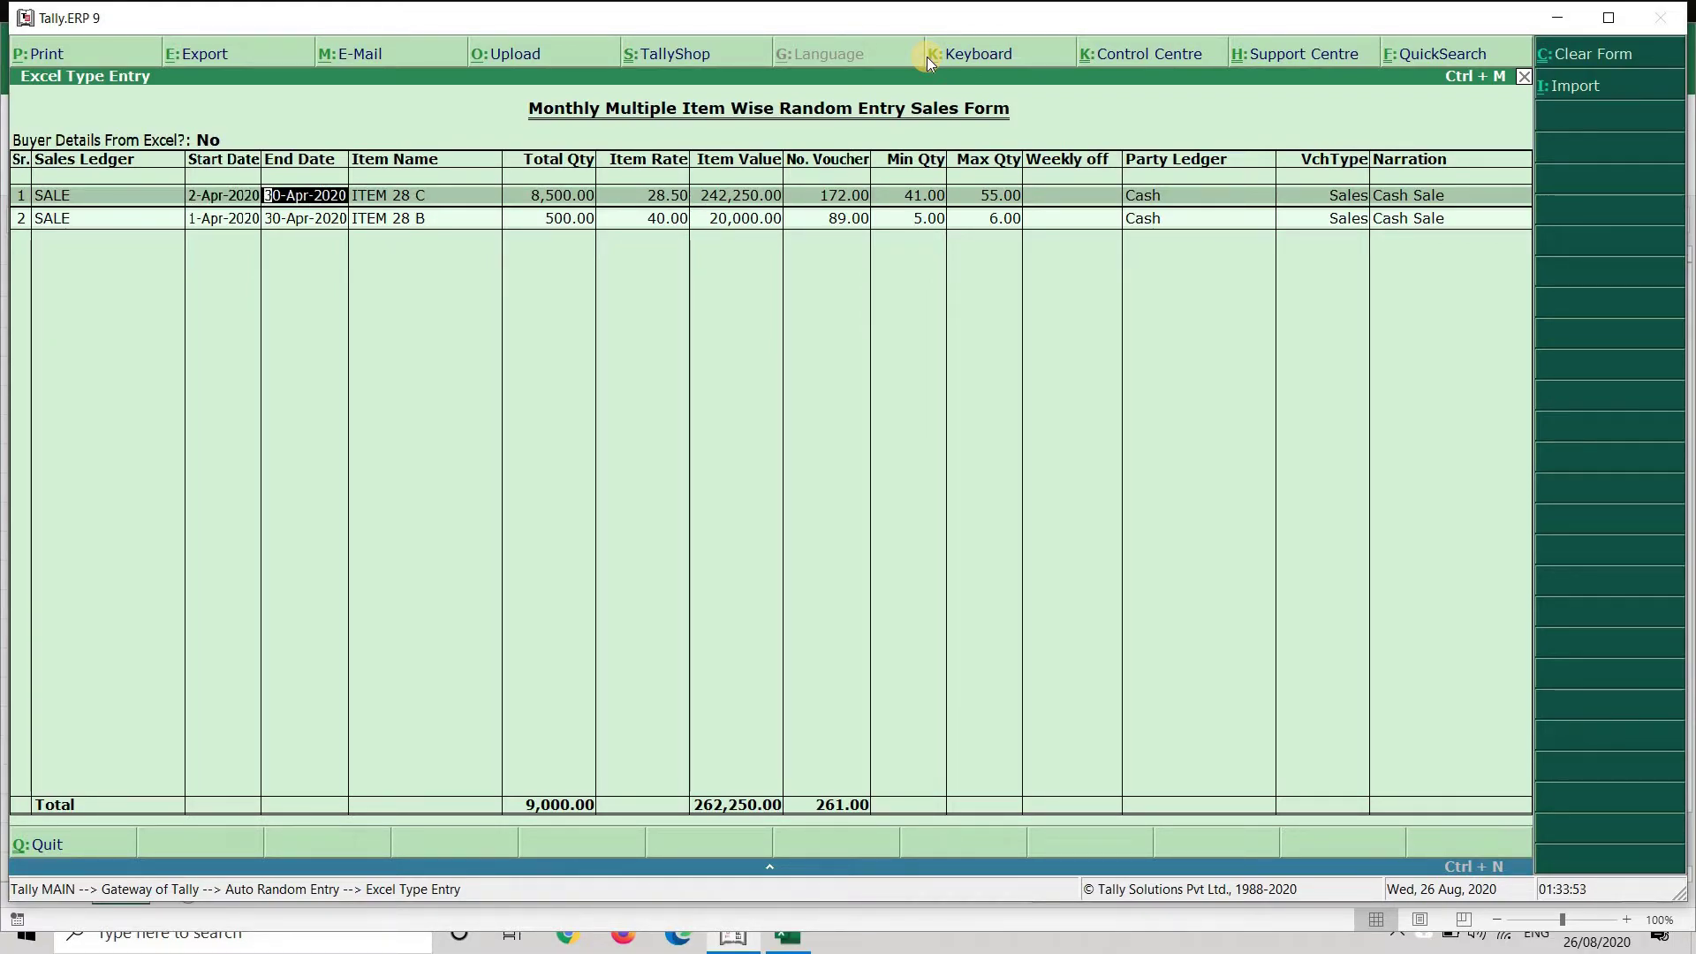
type("31.3.")
key("Return")
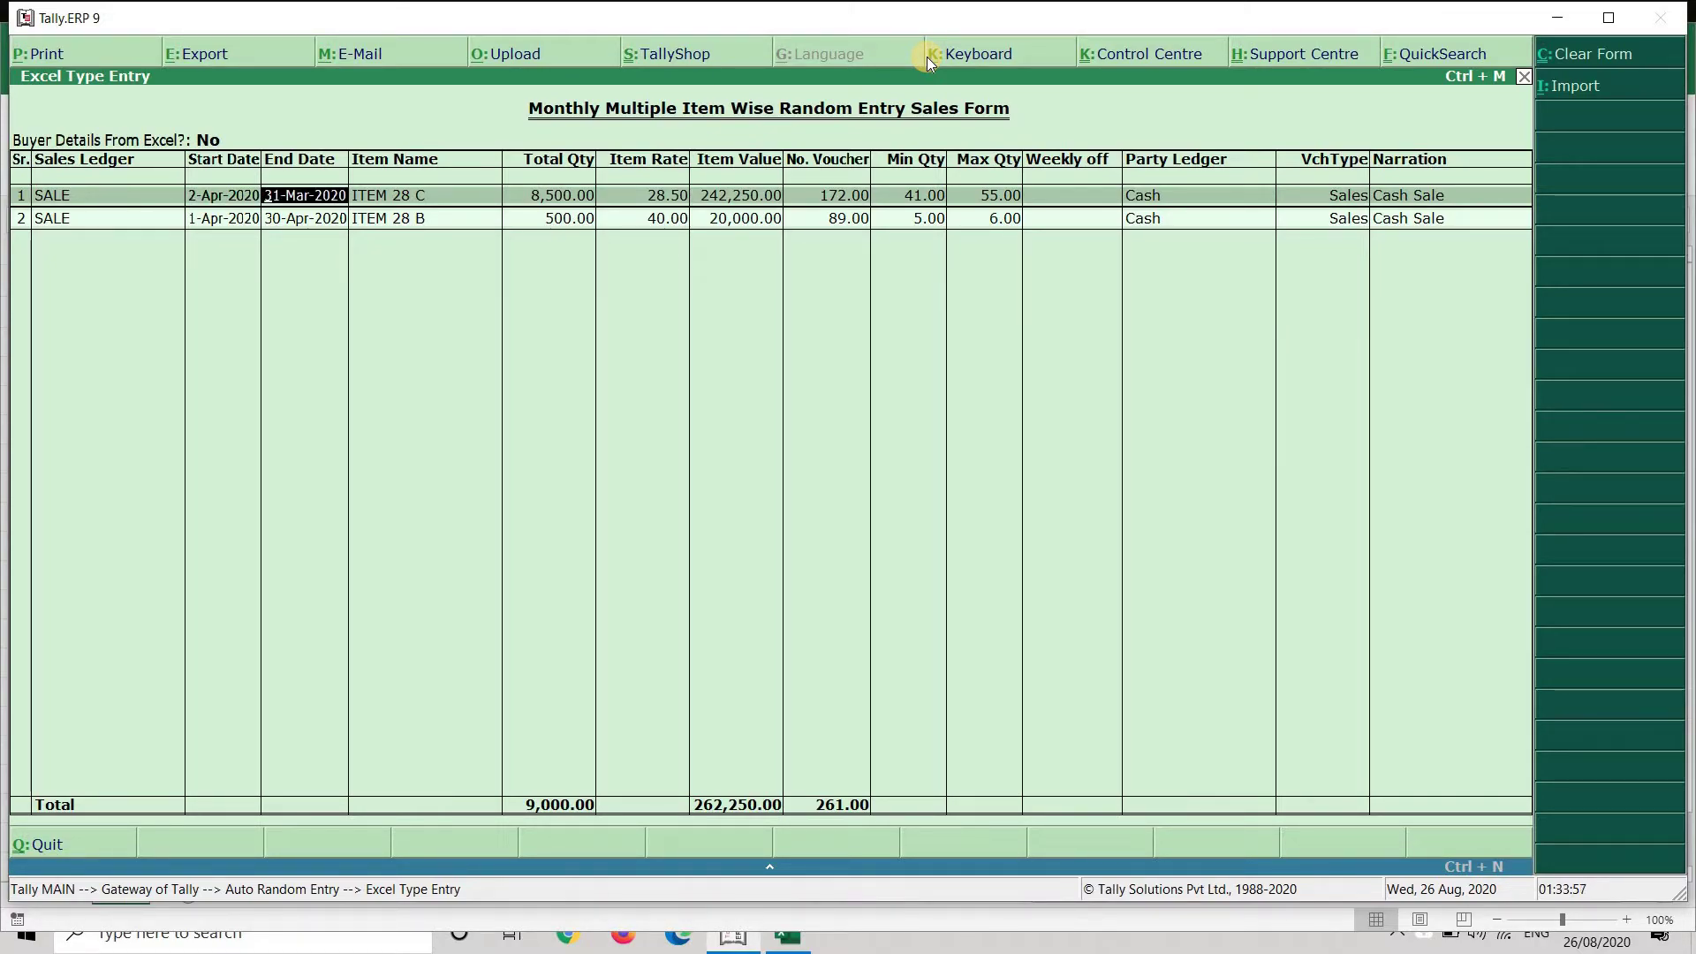
type("31.3.21")
key("Return")
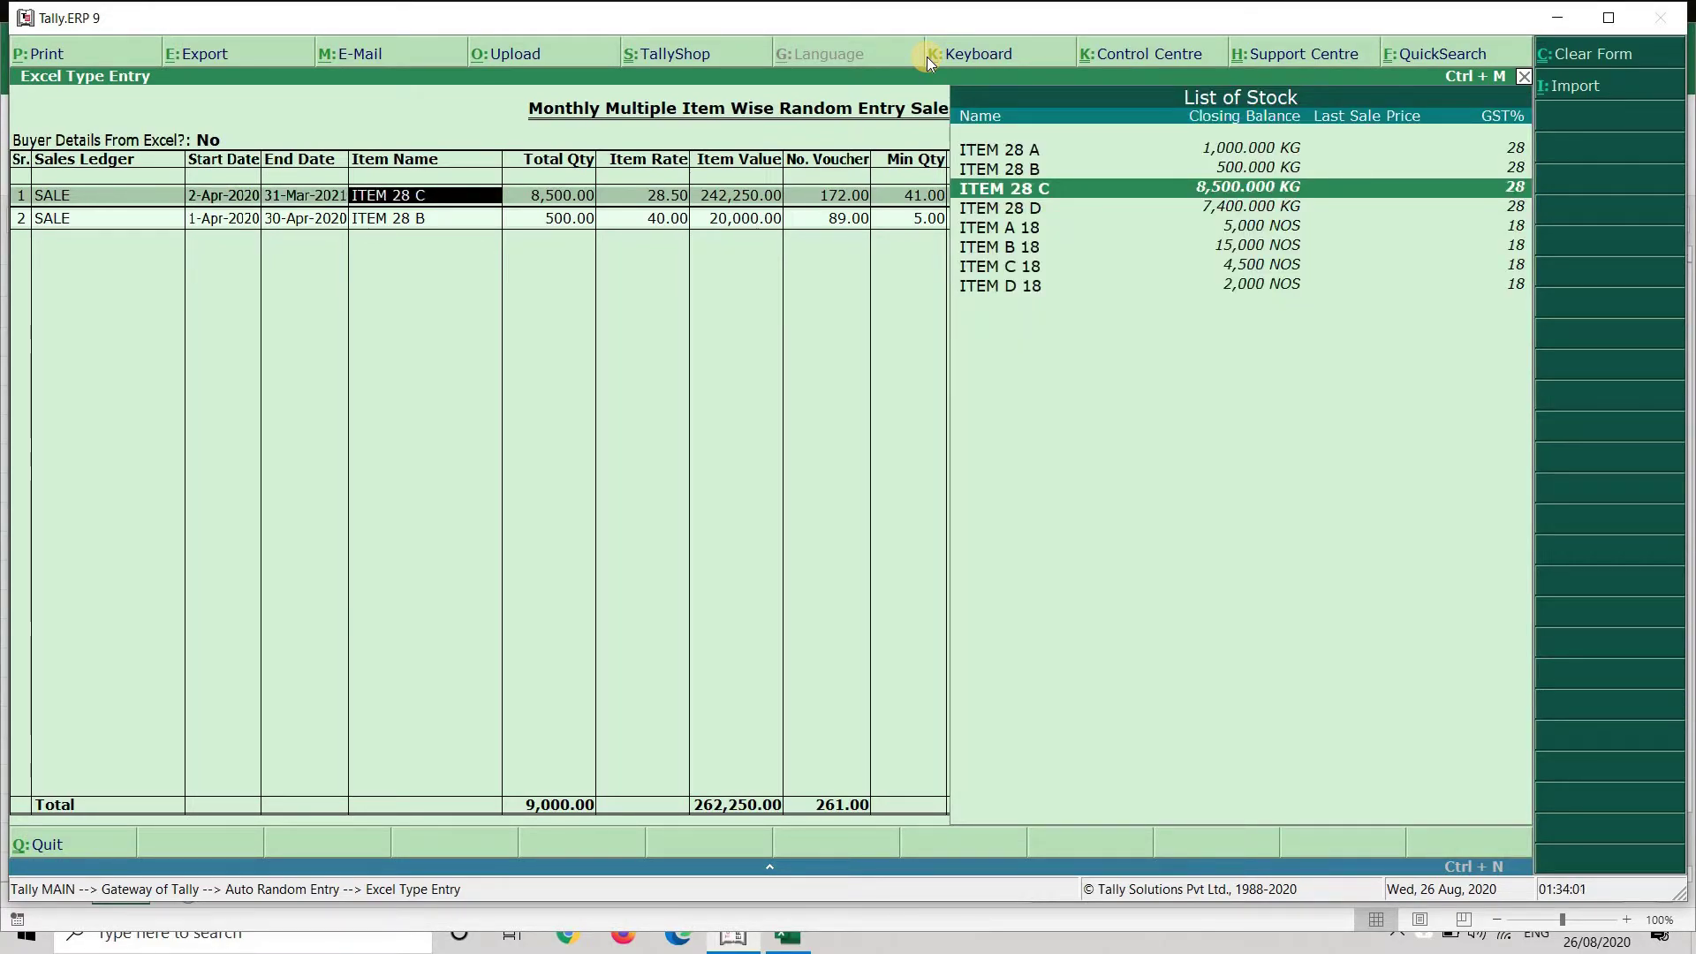
Choose ITEM 28 A as the first row's stock item and keep its total quantity of 1,000.
key("Up")
key("Up")
key("Down")
key("Down")
key("Up")
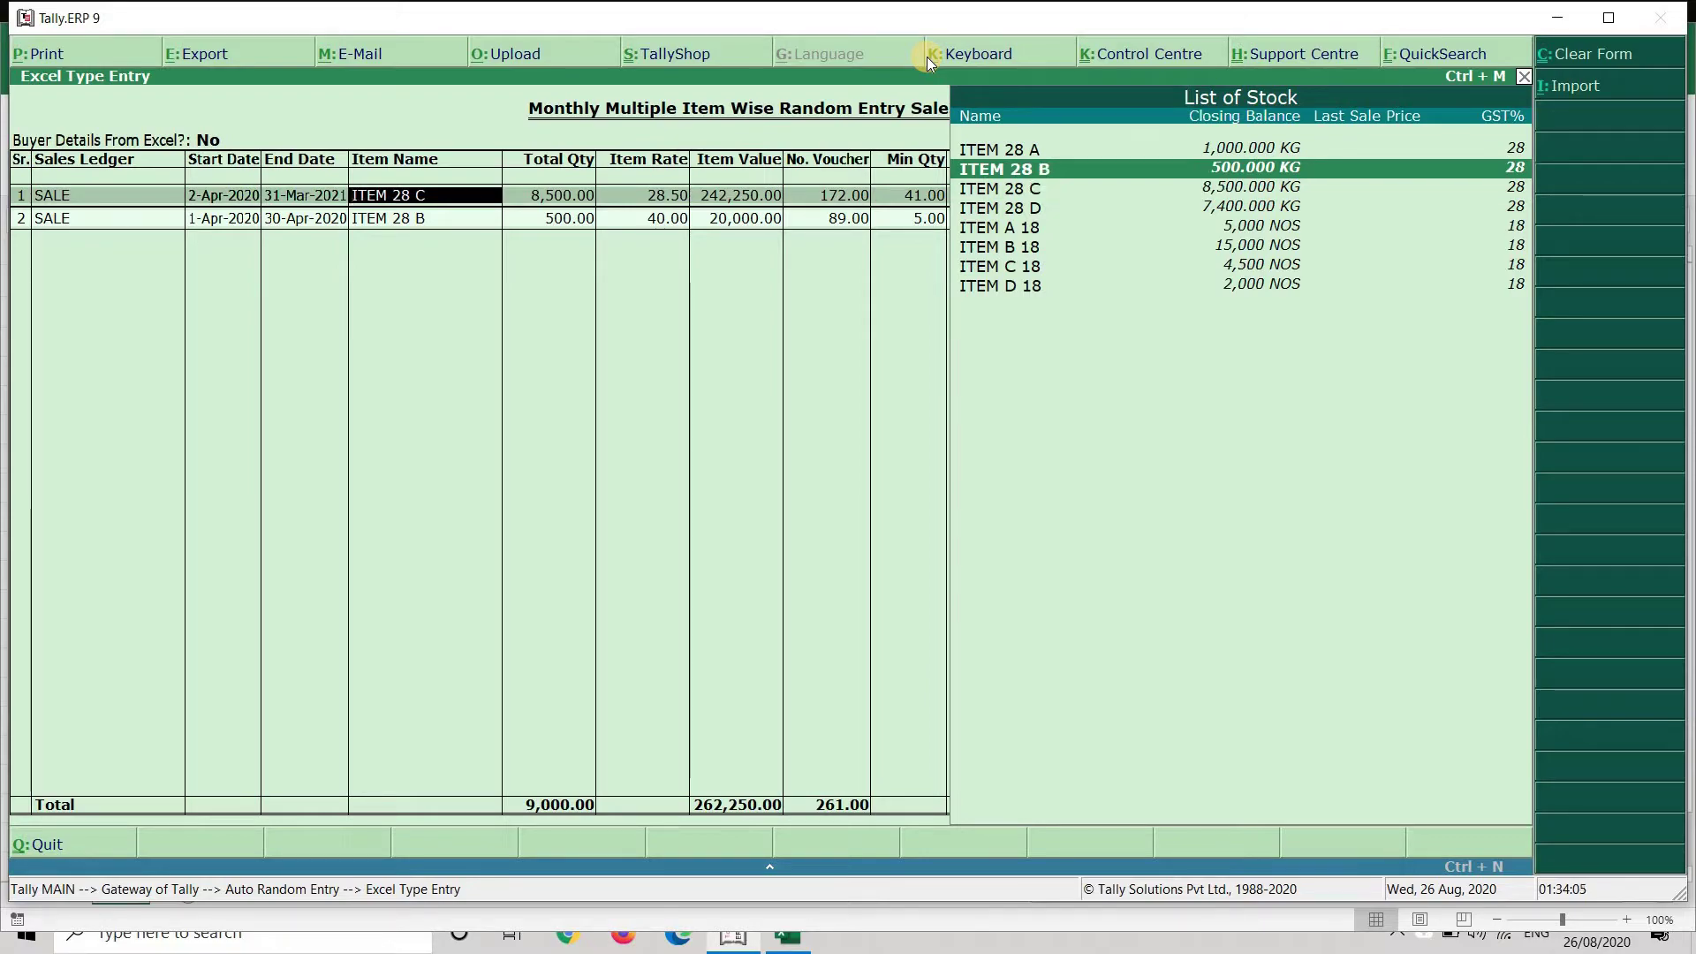
key("Up")
key("Return")
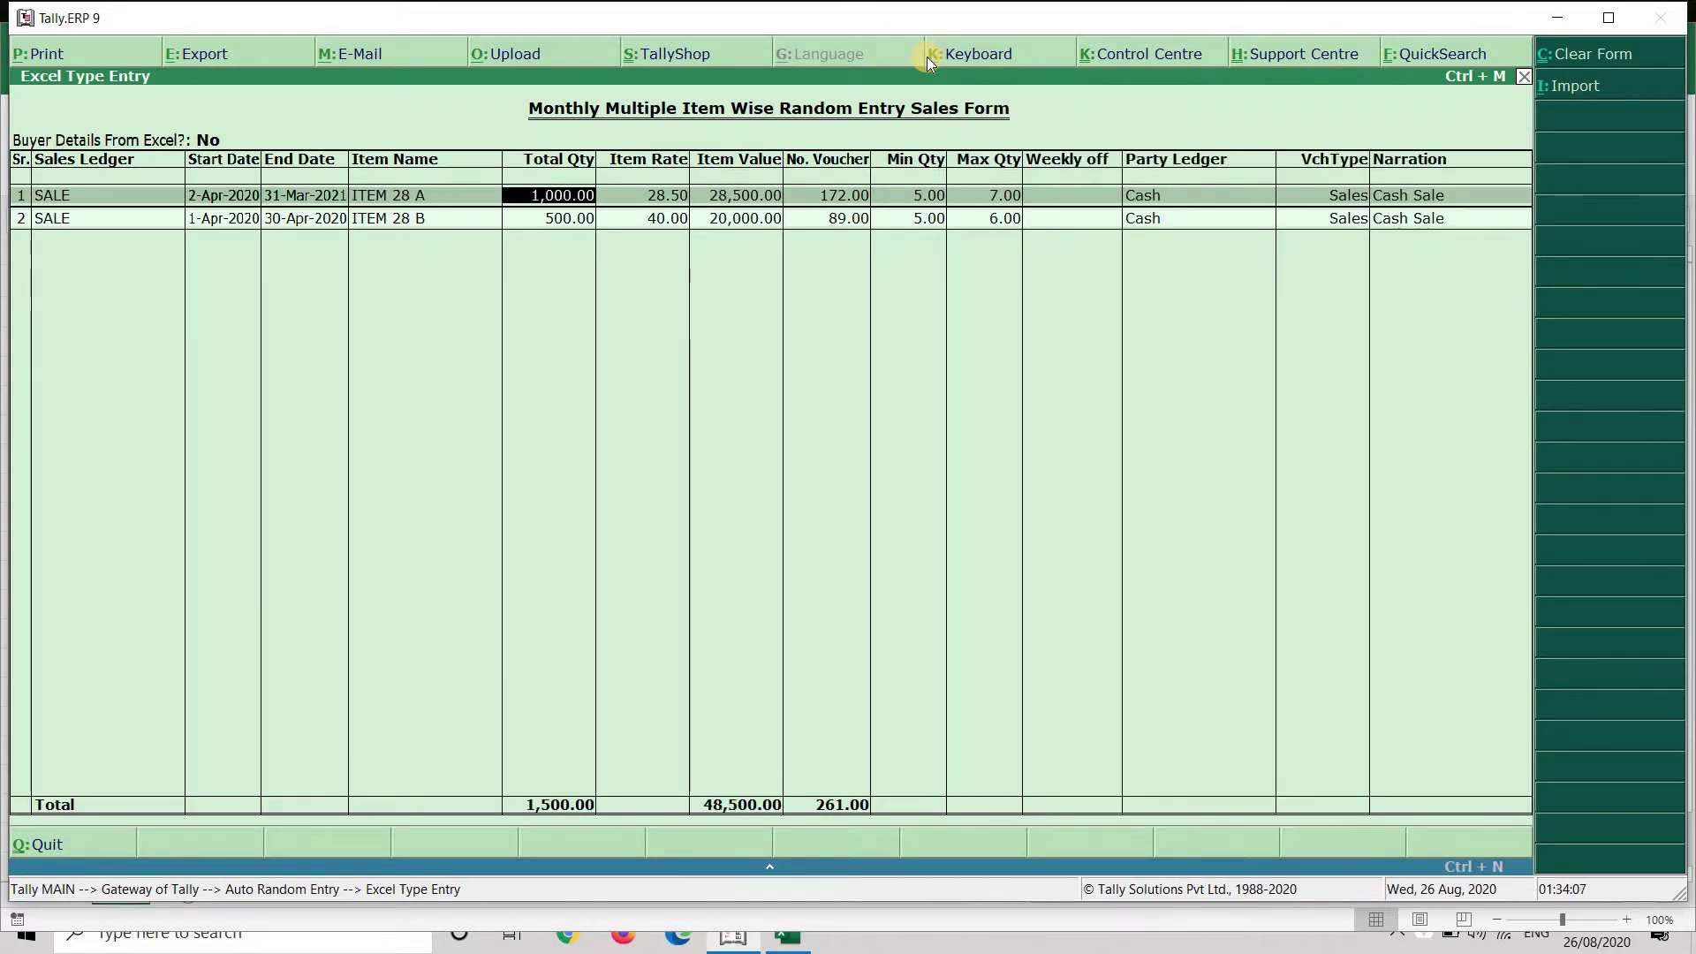
key("Return")
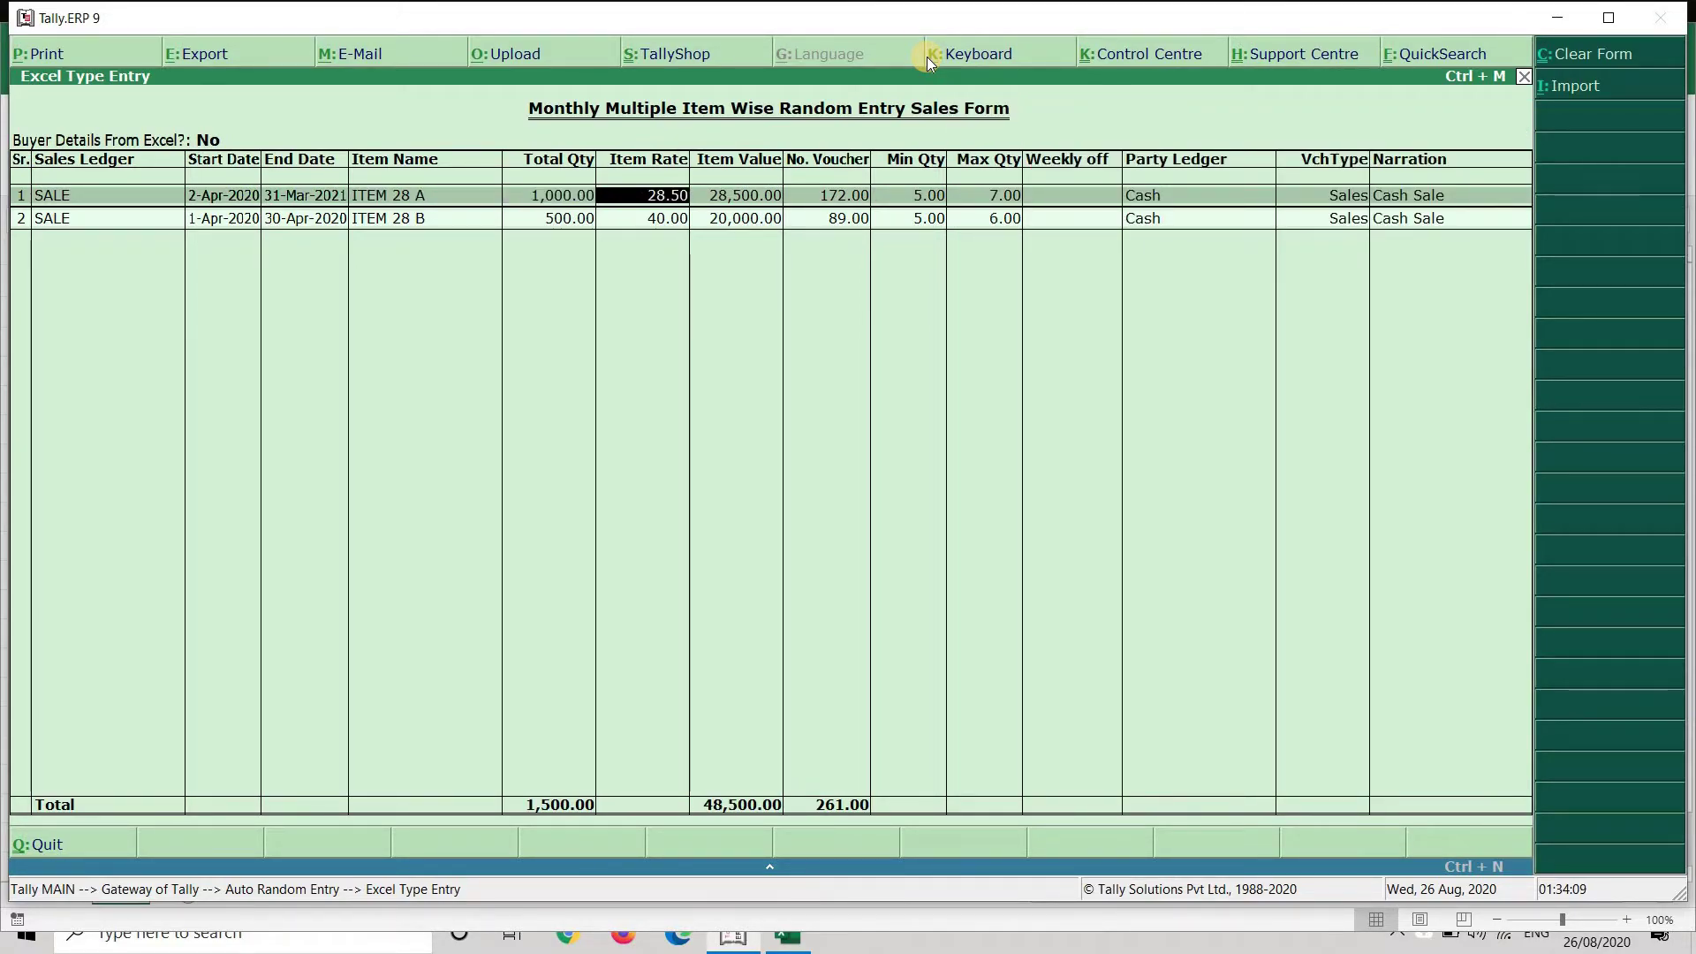
Set the ITEM 28 A row's item rate to 10.
type("8")
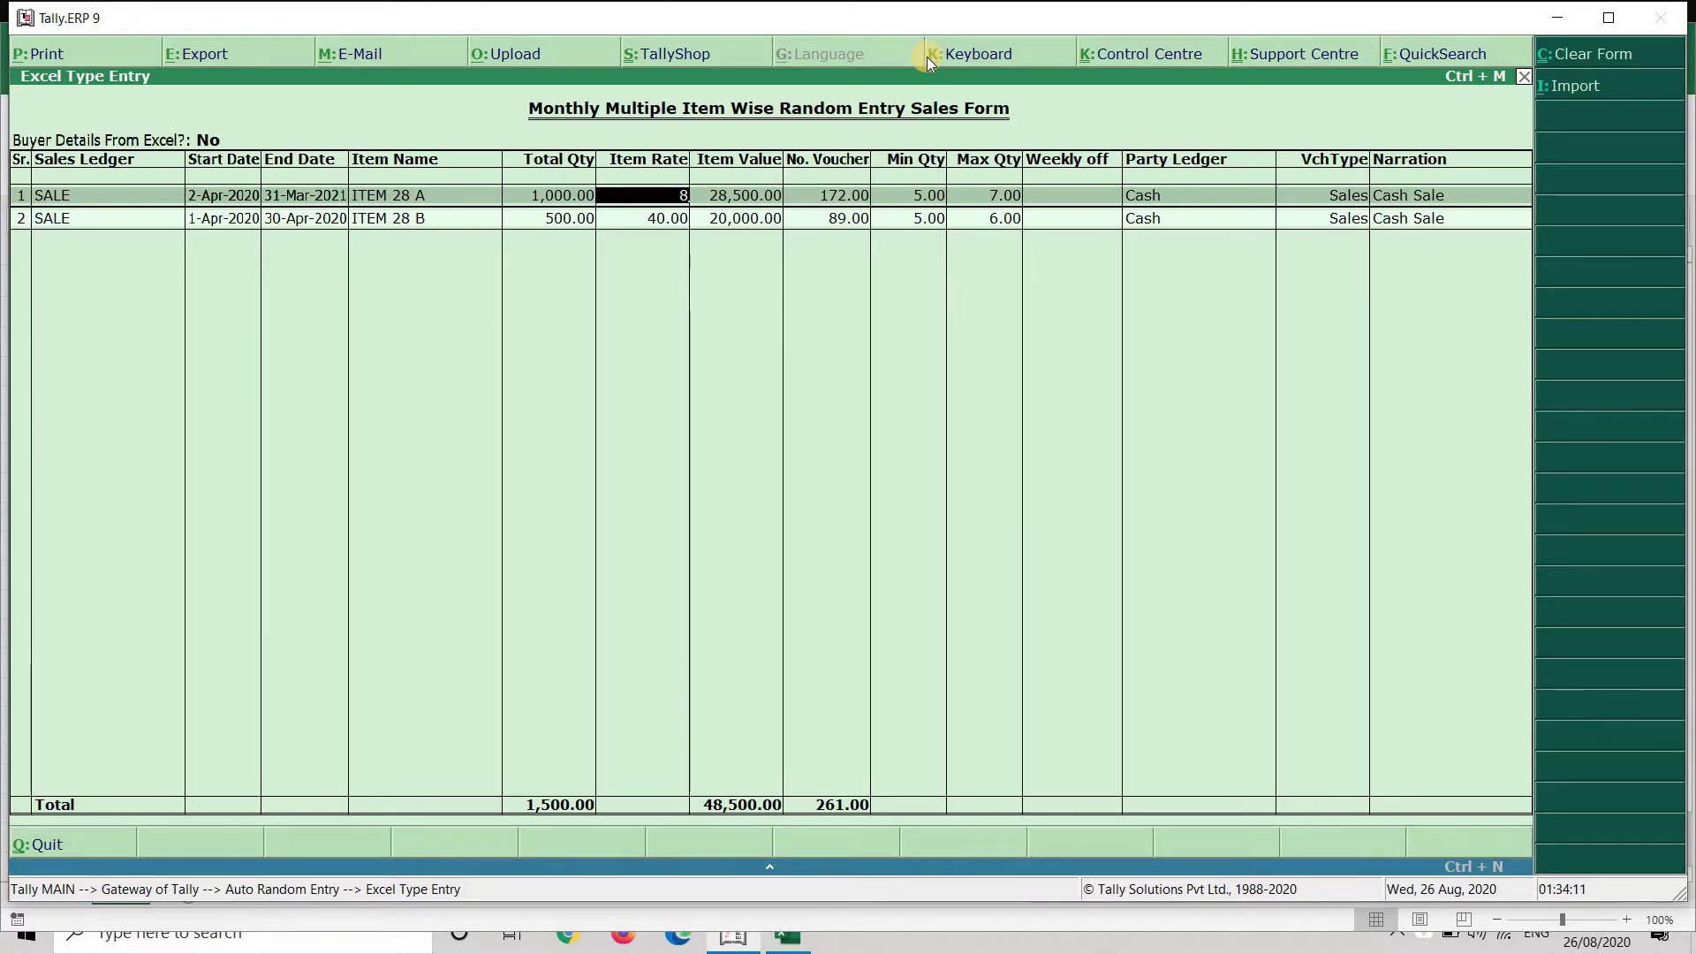
key("Return")
key("BackSpace")
key("BackSpace")
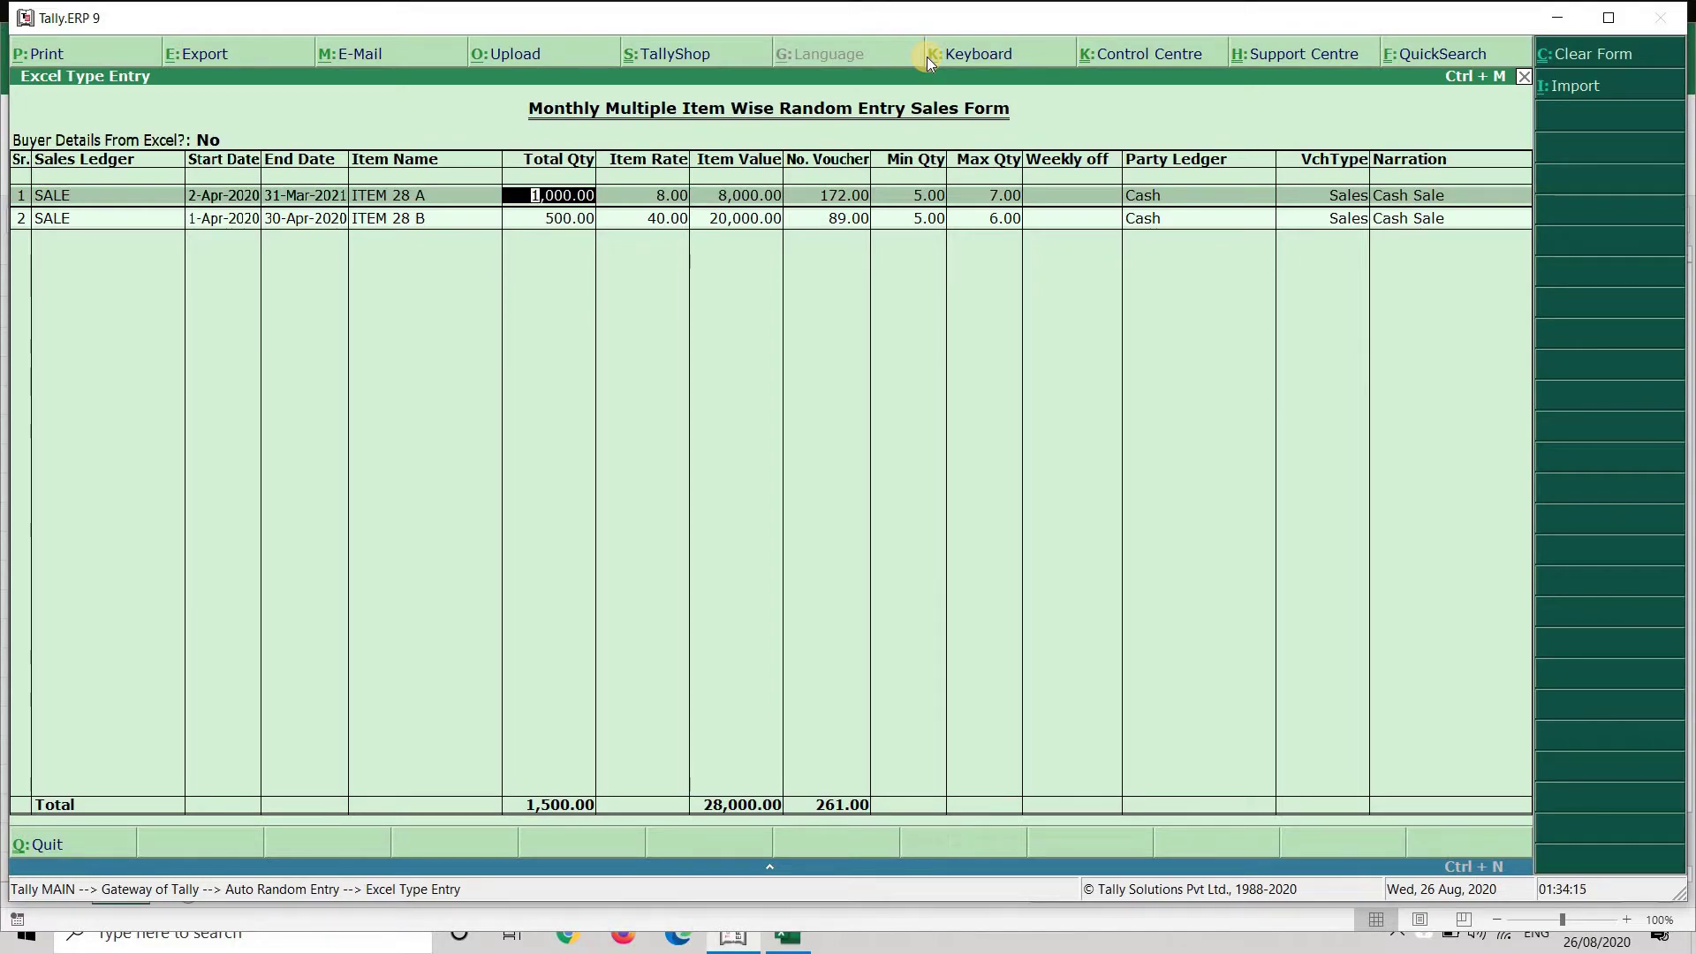
key("Return")
type("10")
key("Return")
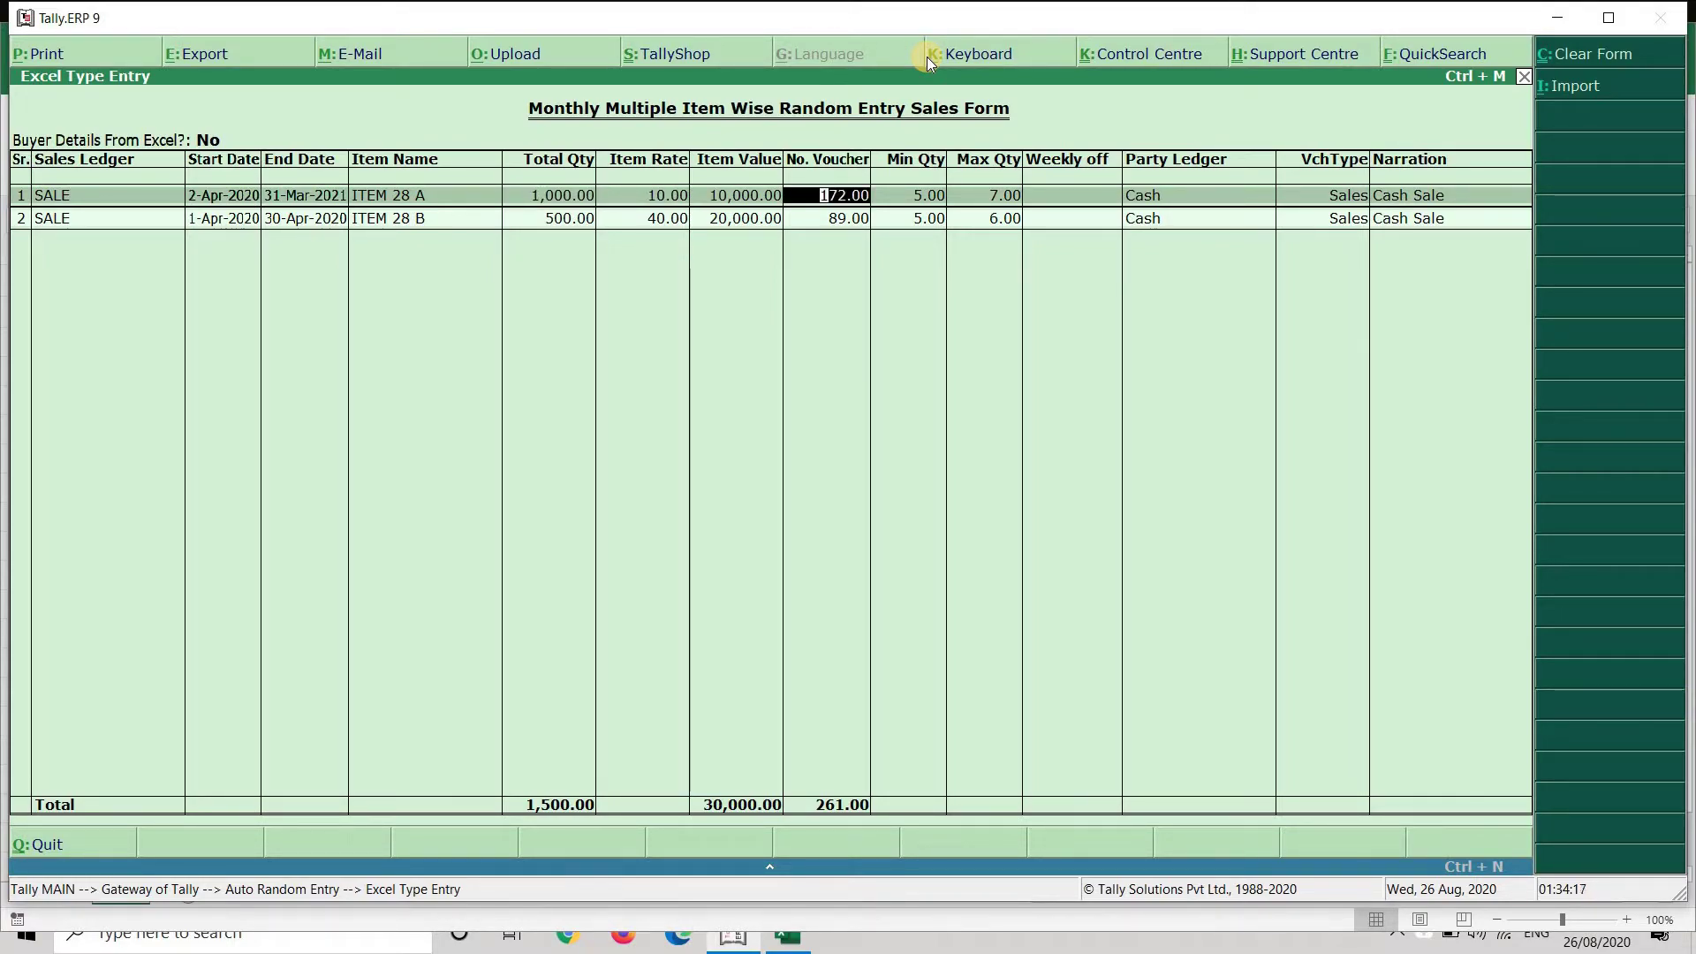
Set the ITEM 28 A row's number of vouchers to 200, with weekly off Not Applicable and Cash as the party ledger.
key("Return")
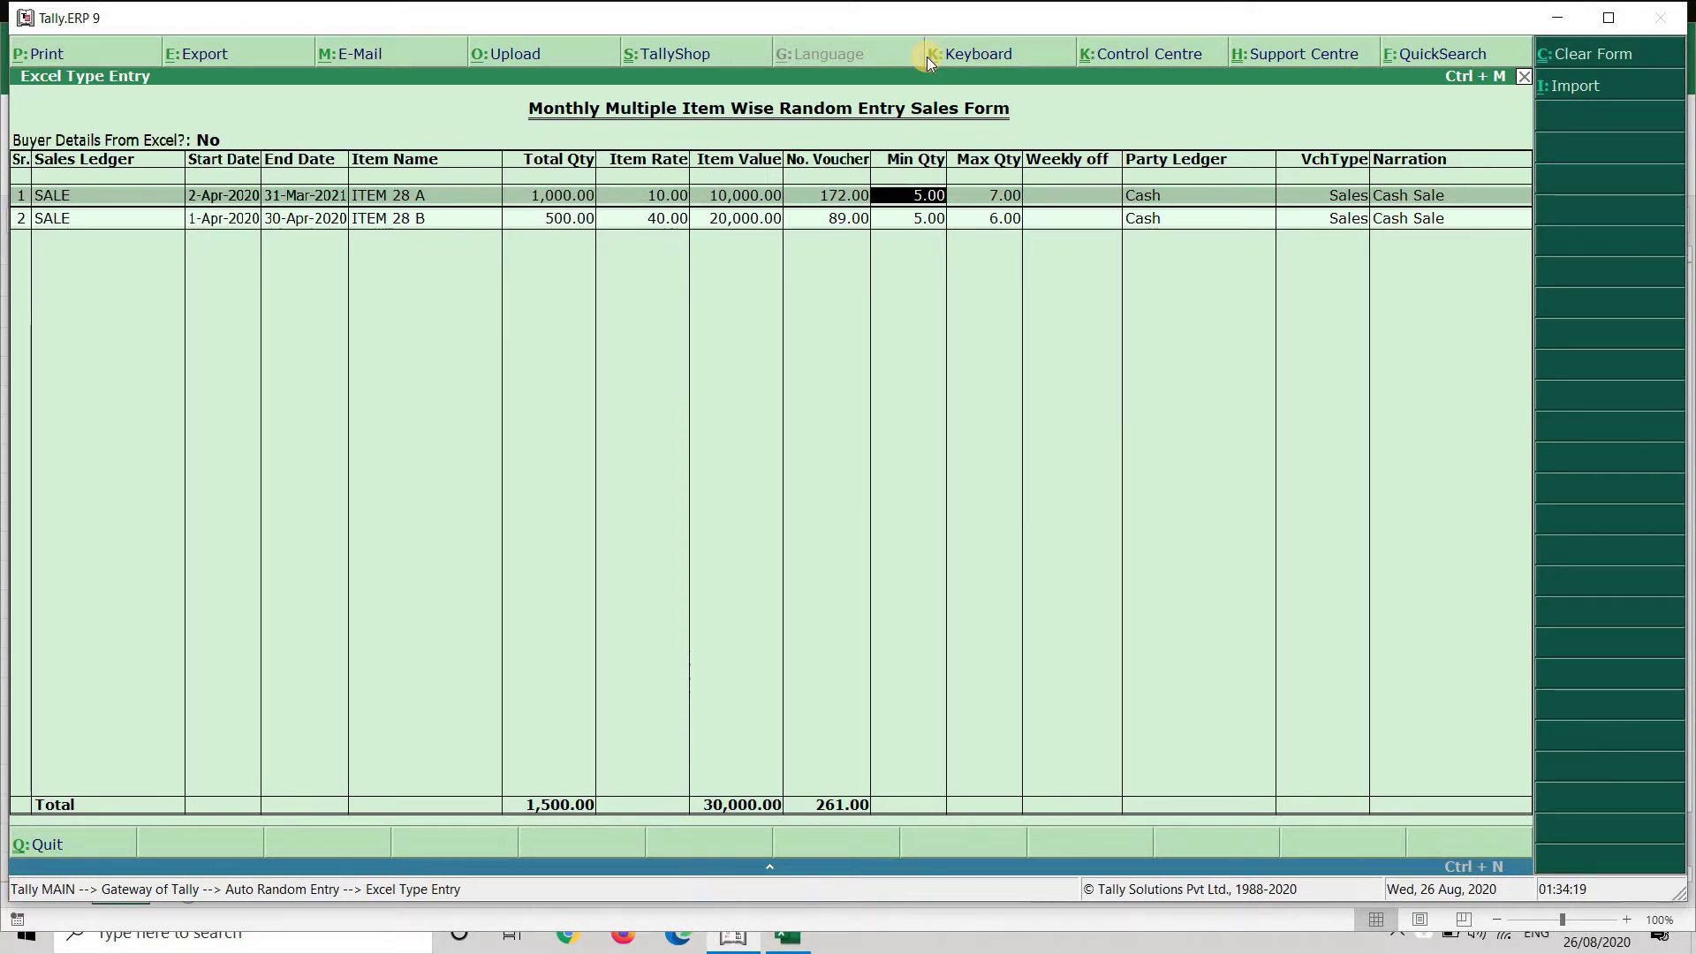
key("shift+Tab")
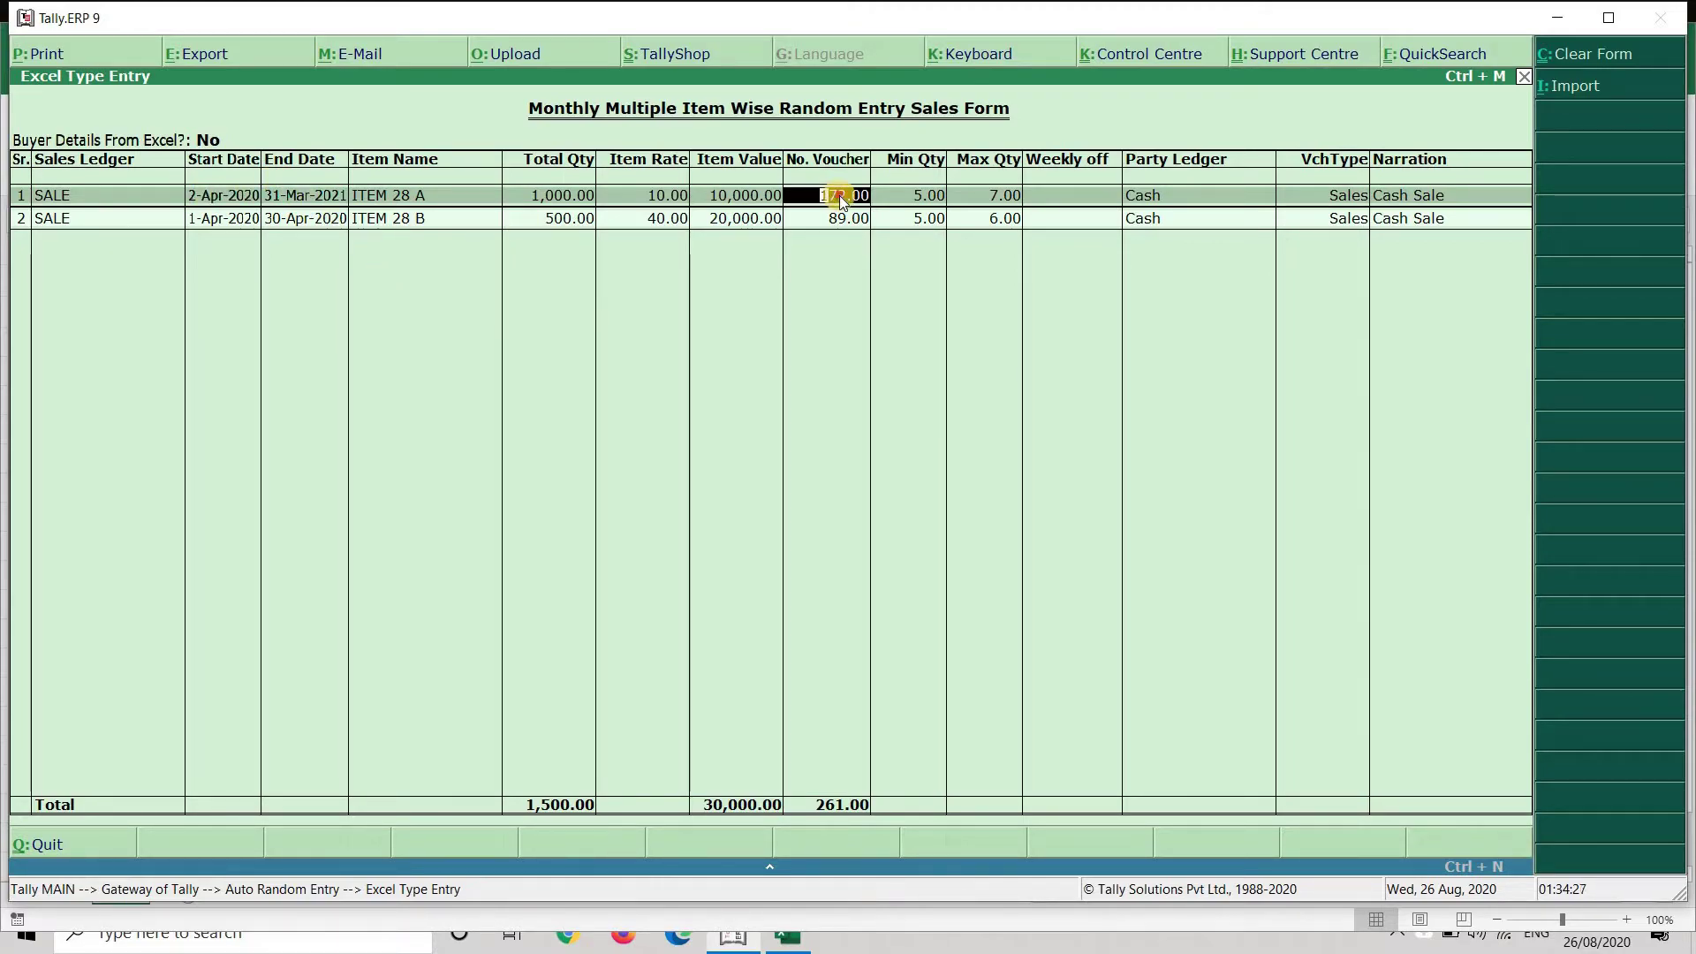
type("200")
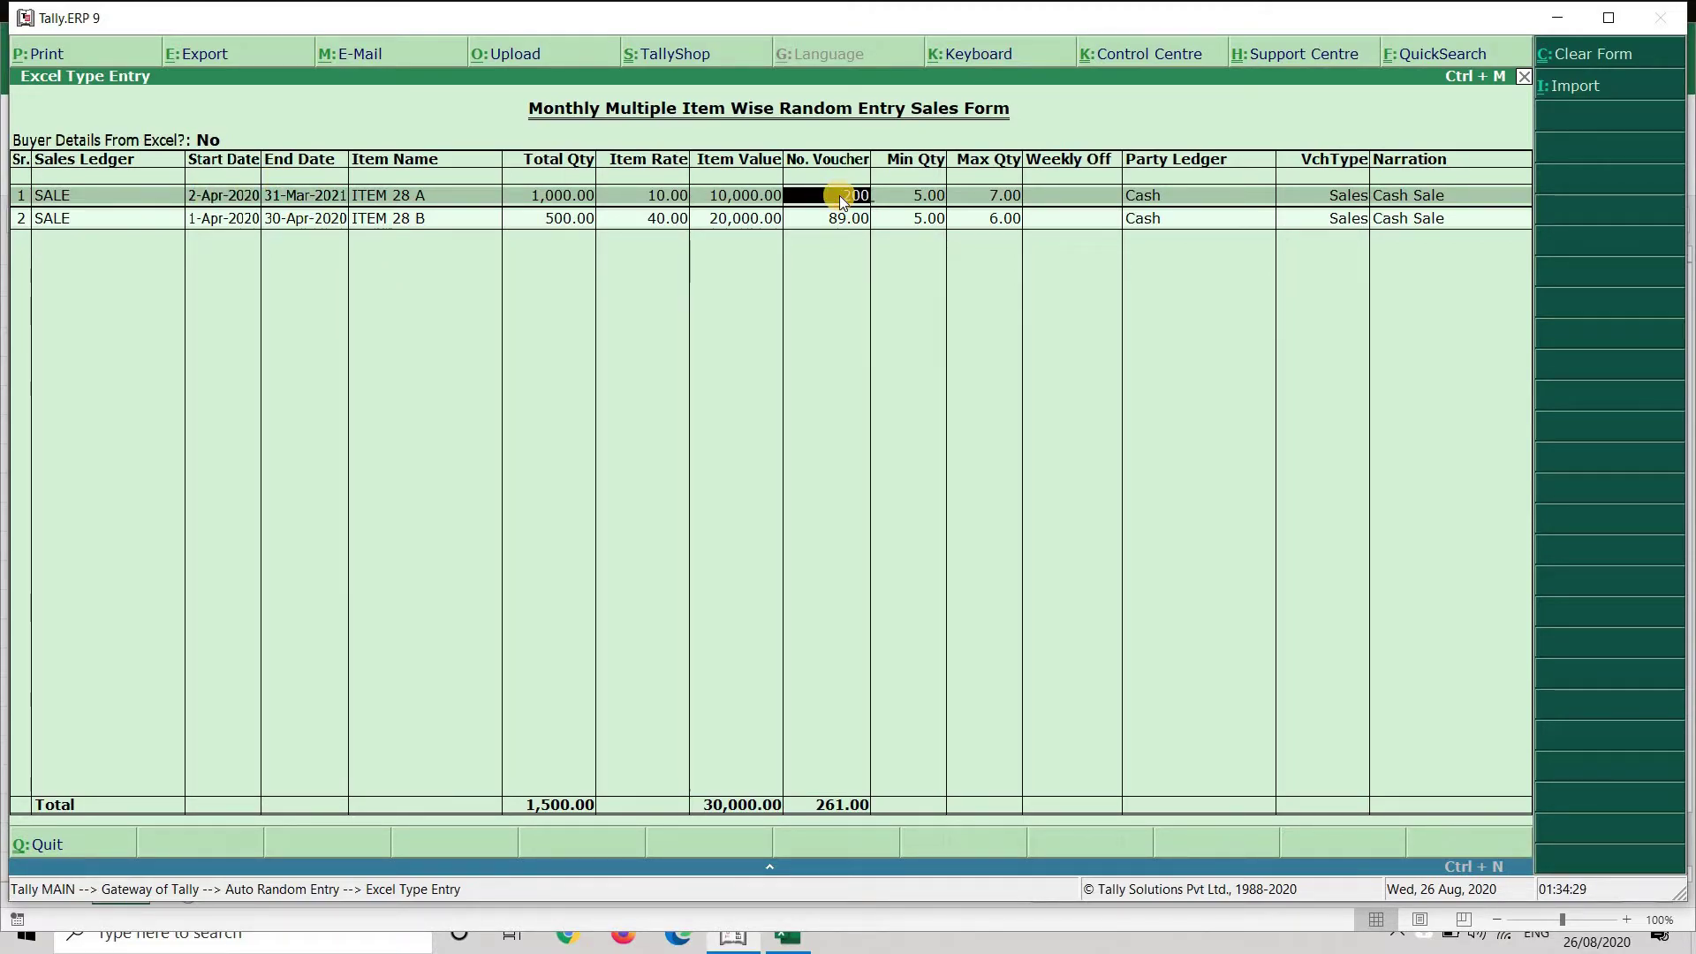
key("Return")
key("Return")
key("Return")
key("Return")
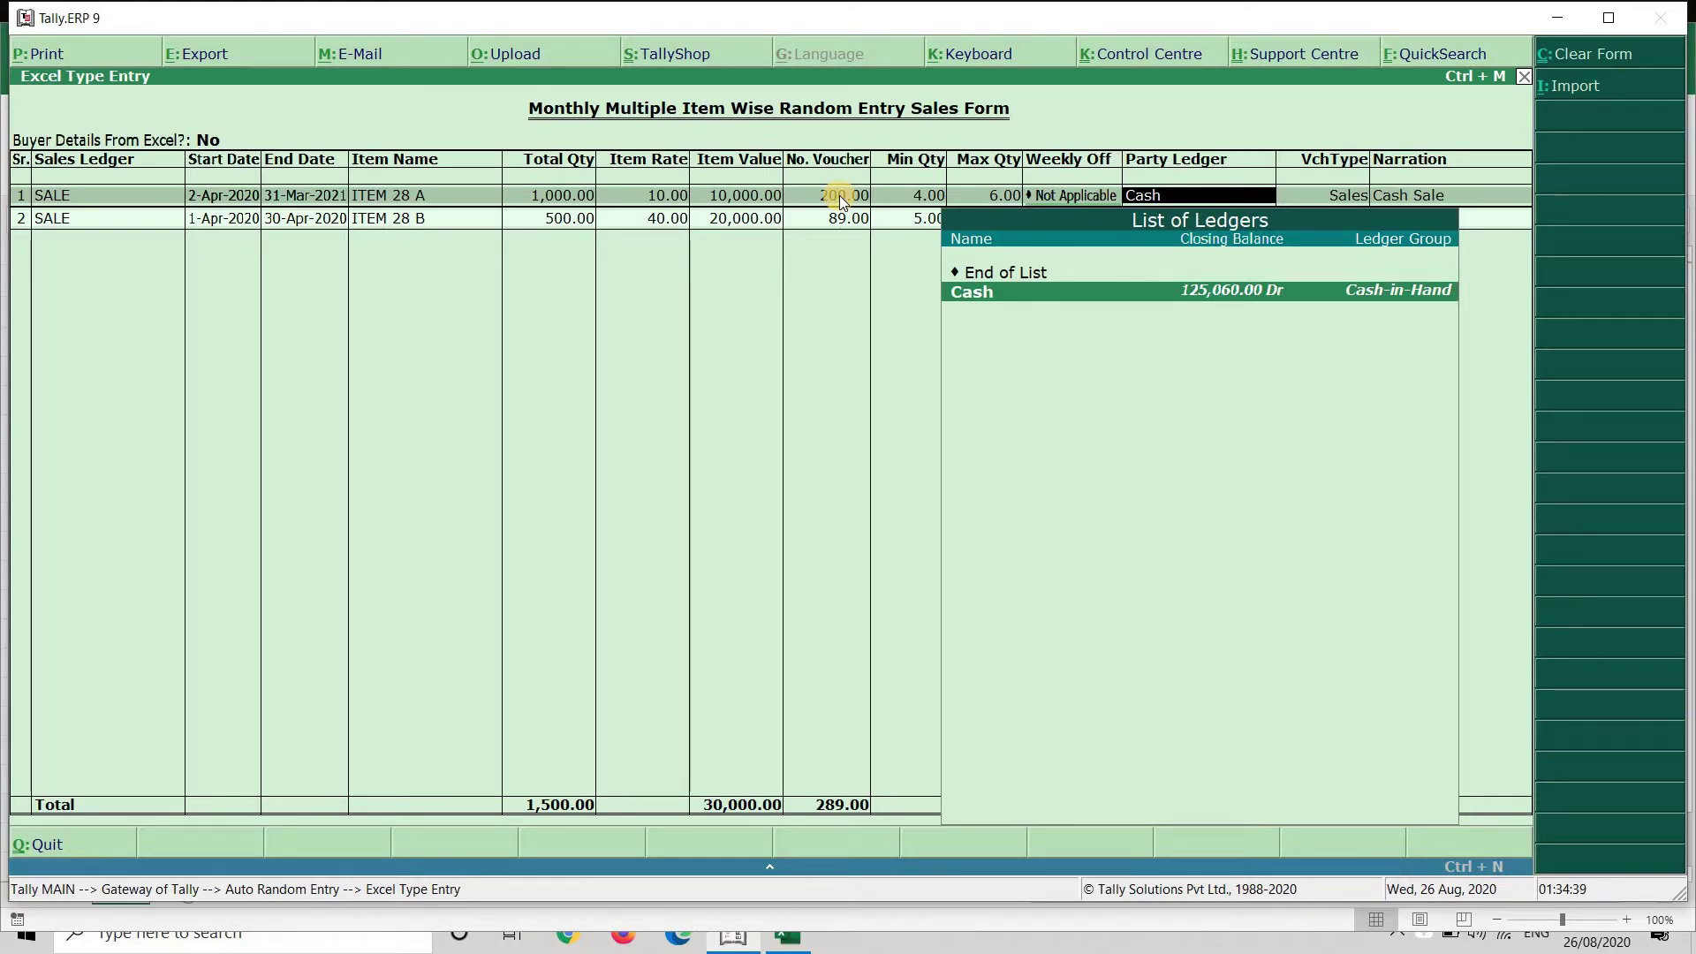
key("Return")
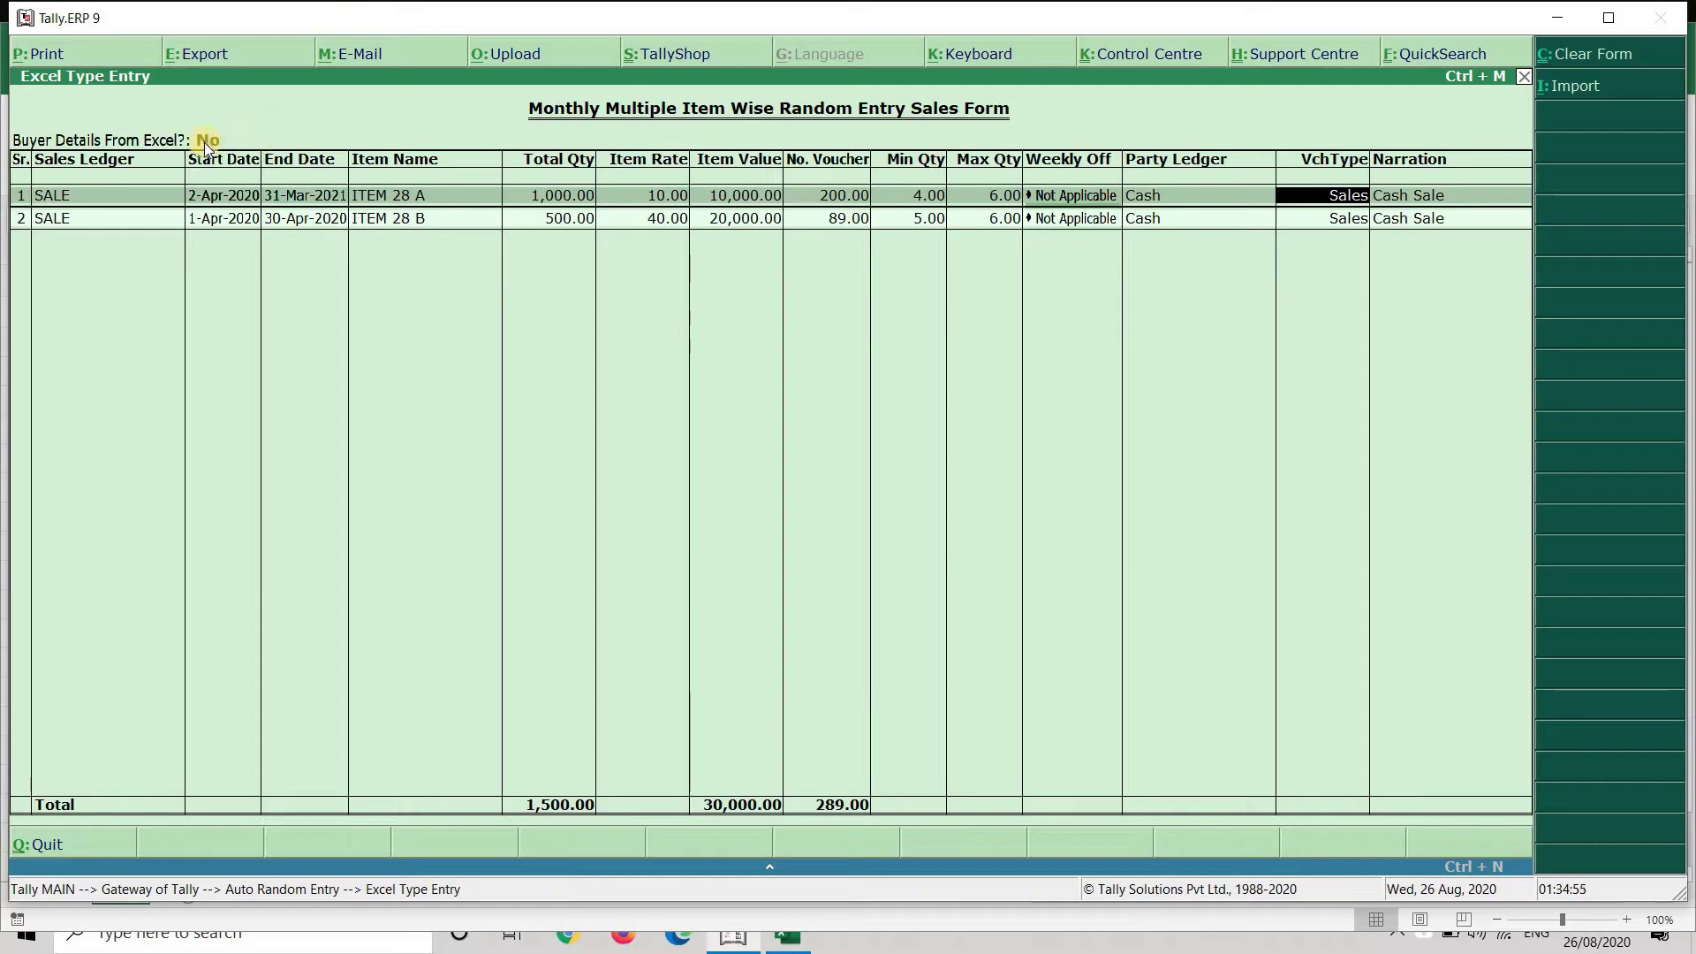
Review the party names and addresses in the PARTY DETAILS workbook in Excel, and return to the Tally sales form.
key("alt+Tab")
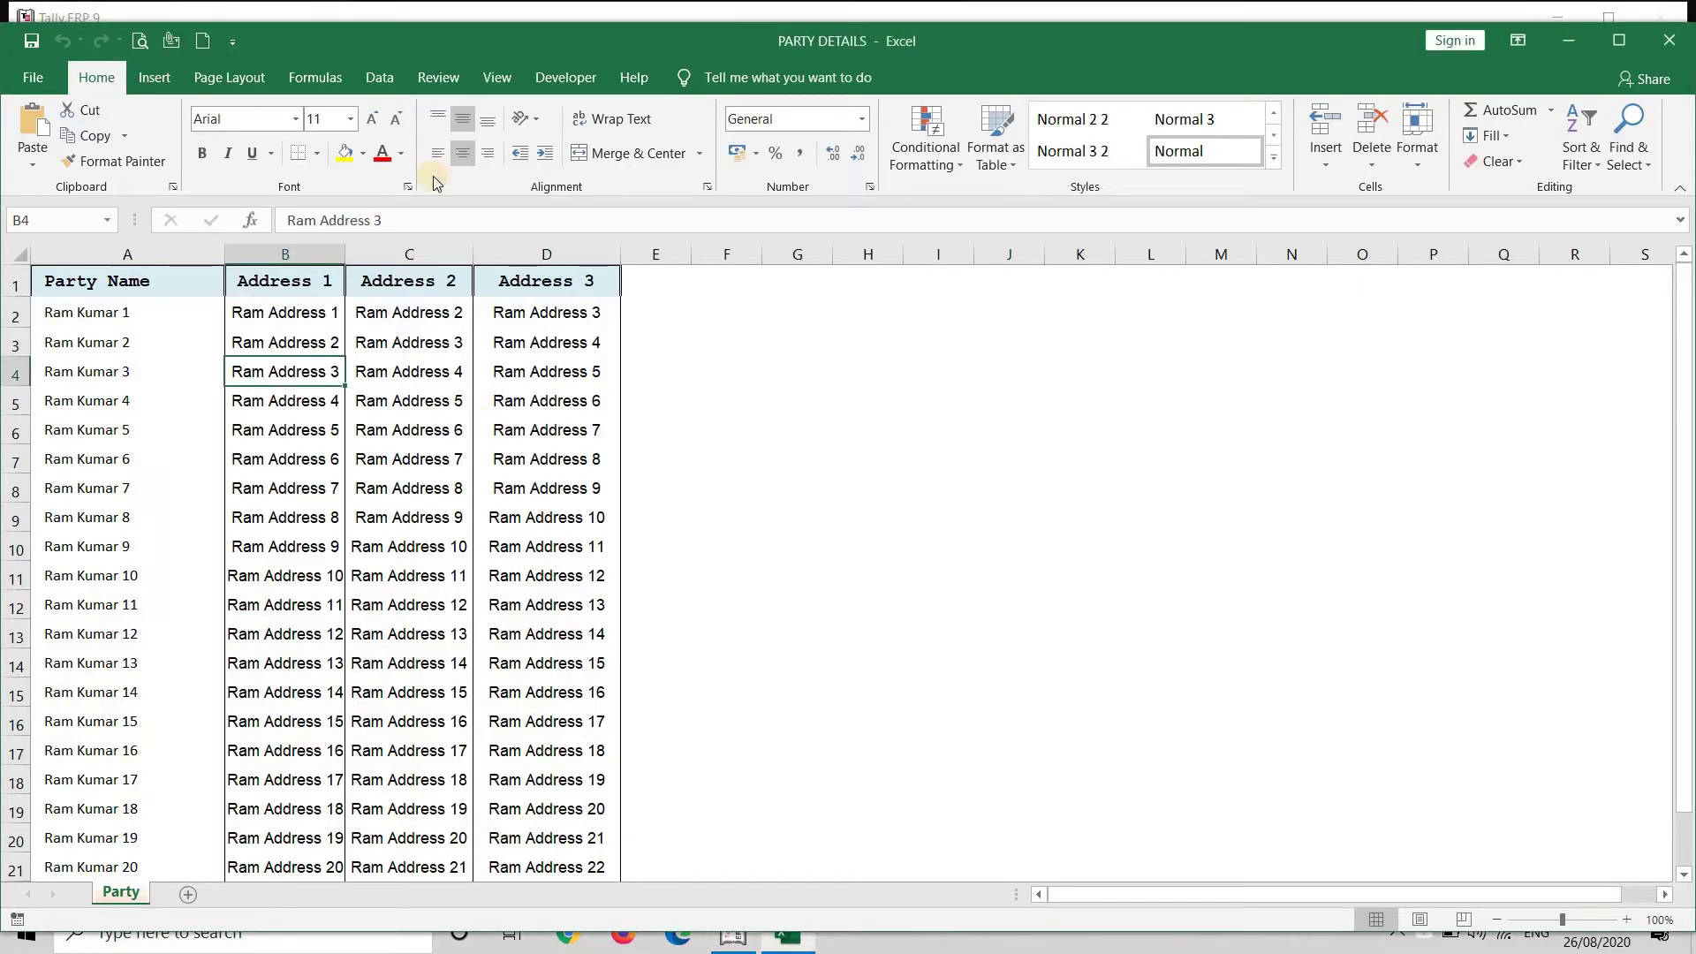
key("alt+Tab")
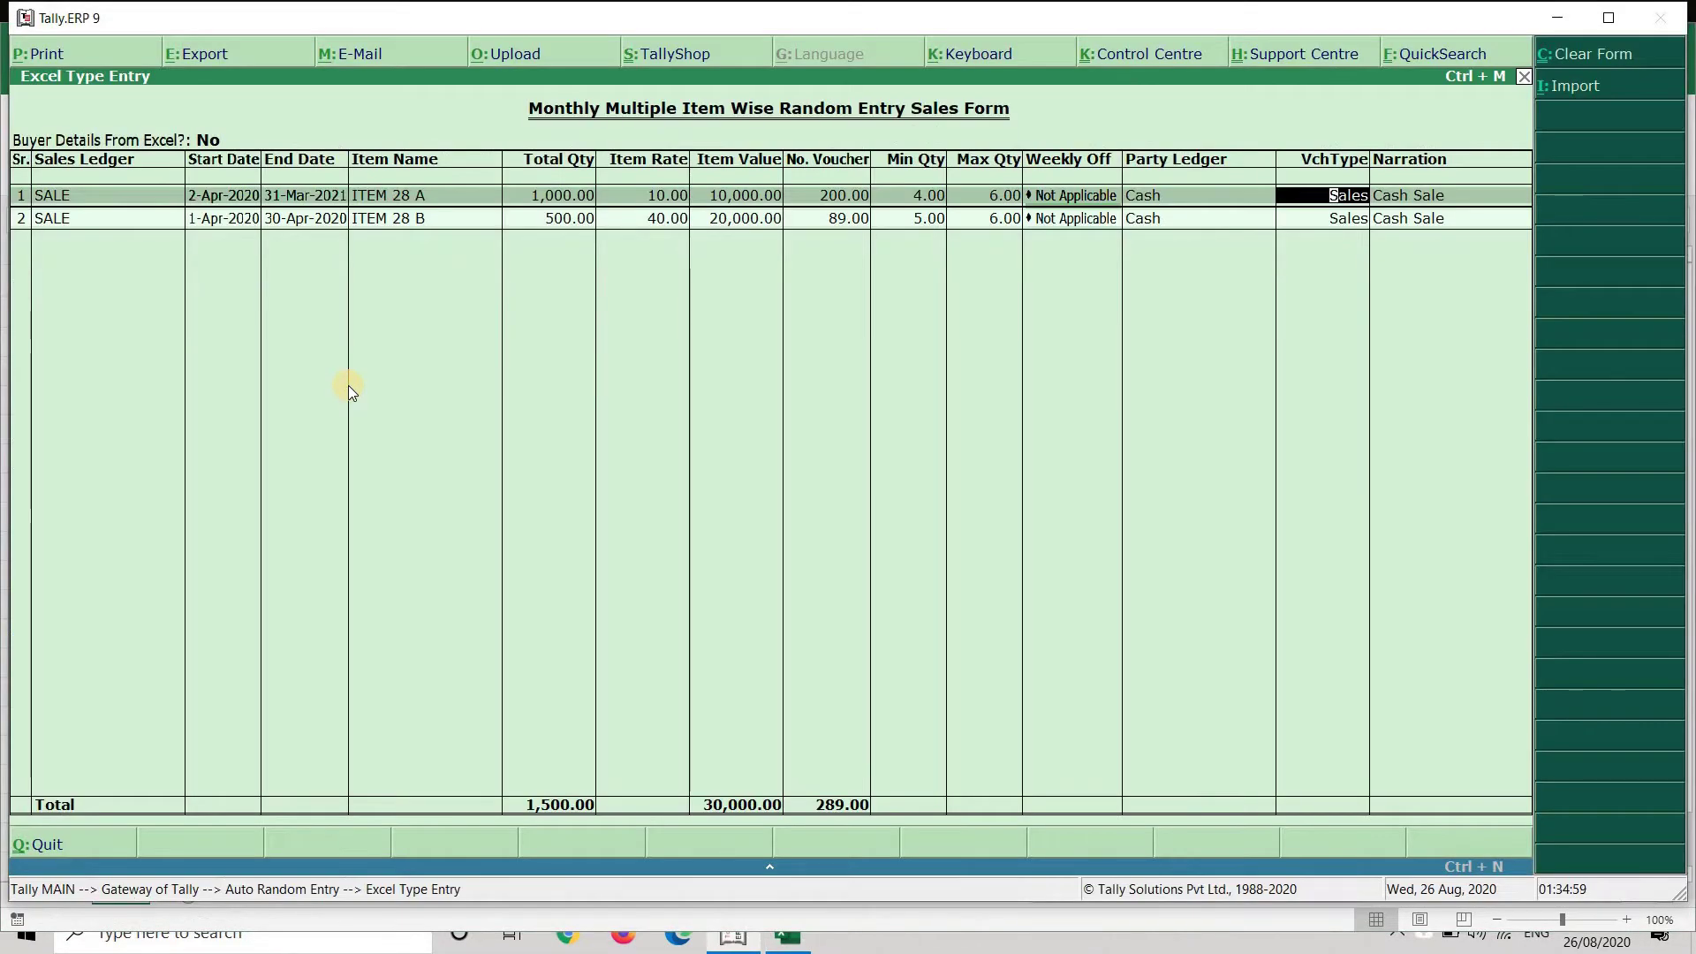
key("alt+Tab")
key("alt+Tab")
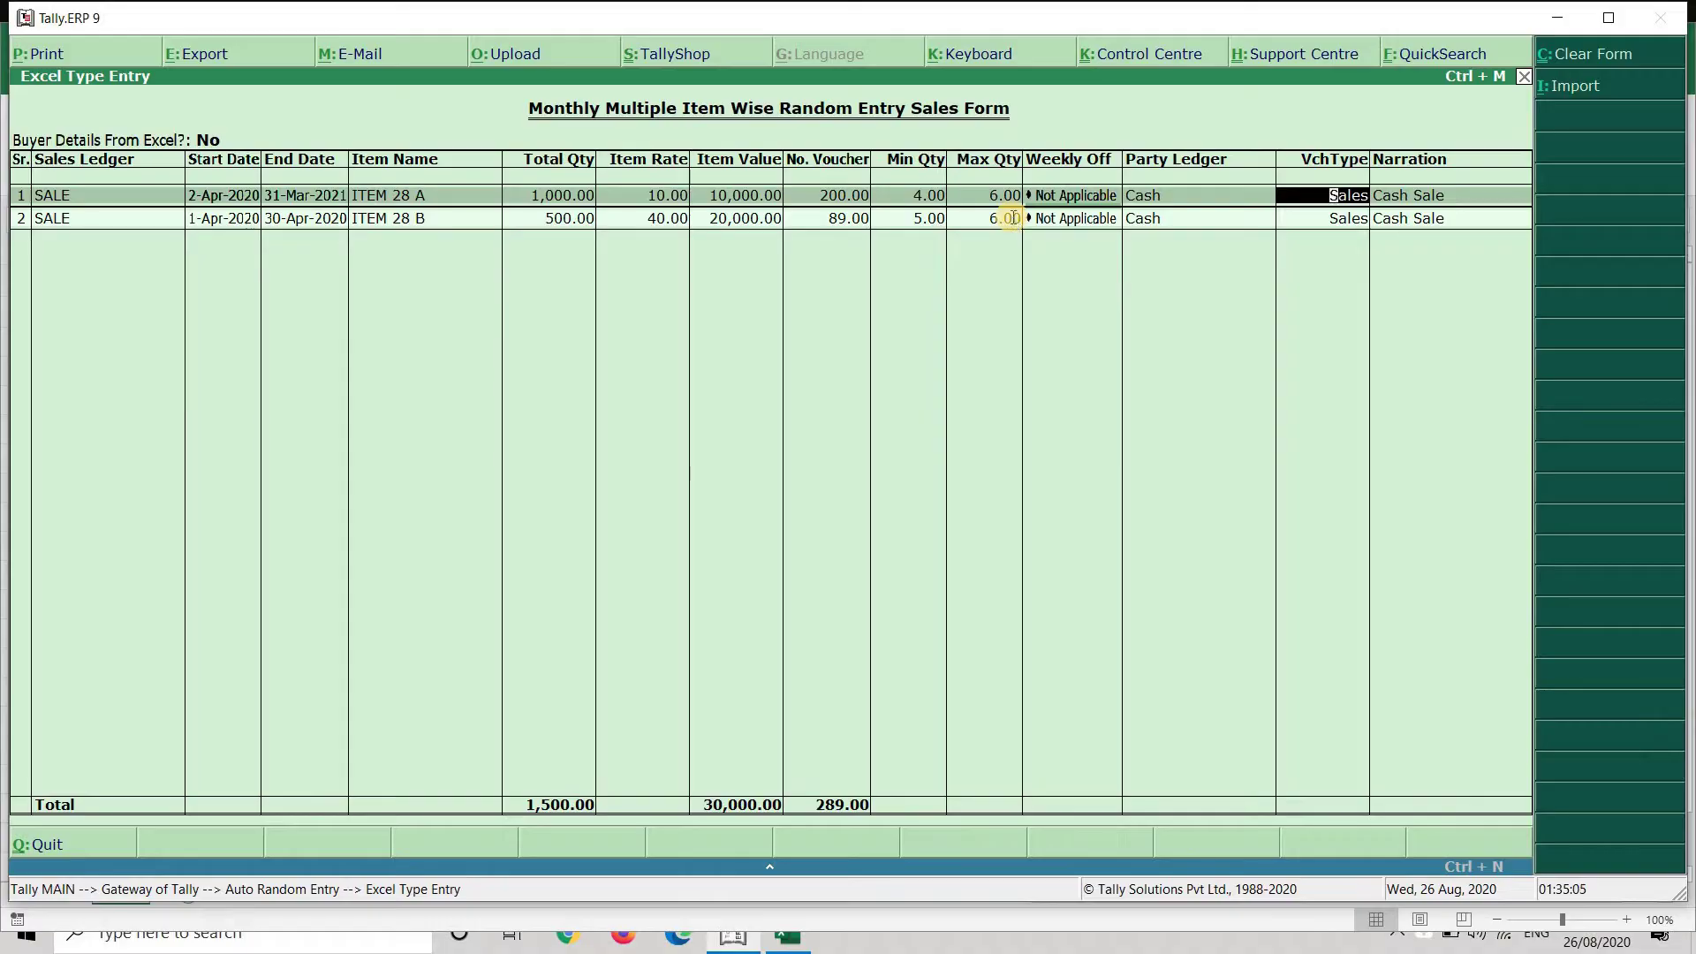
key("alt+Tab")
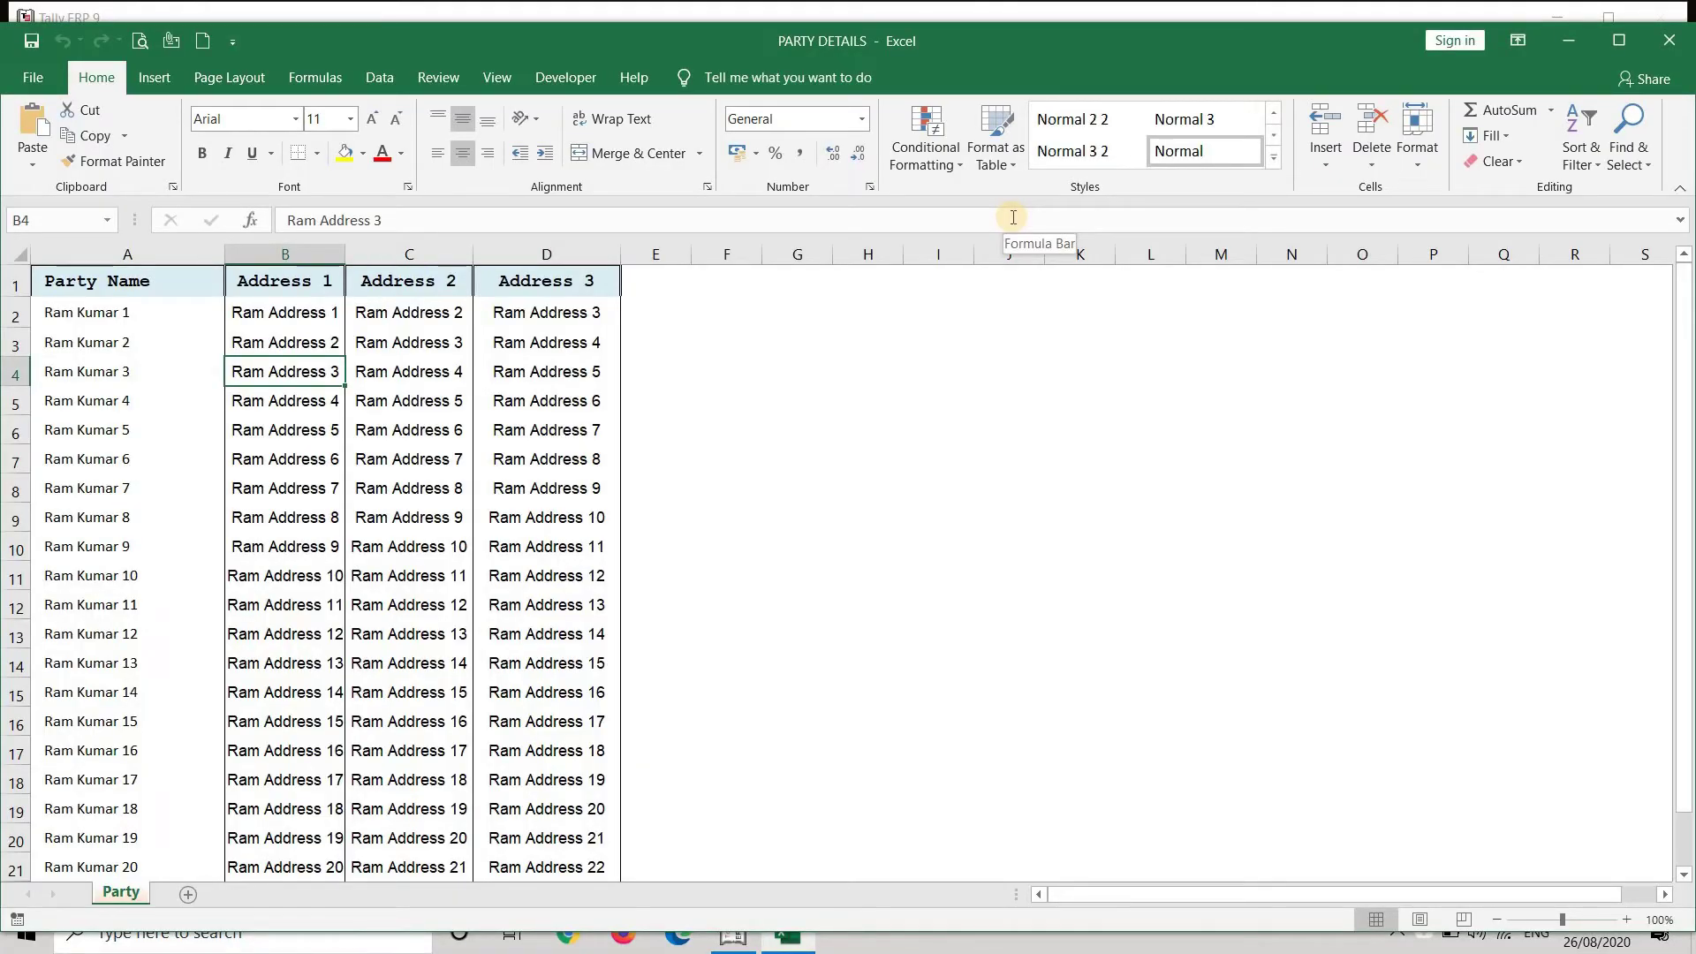
key("alt+Tab")
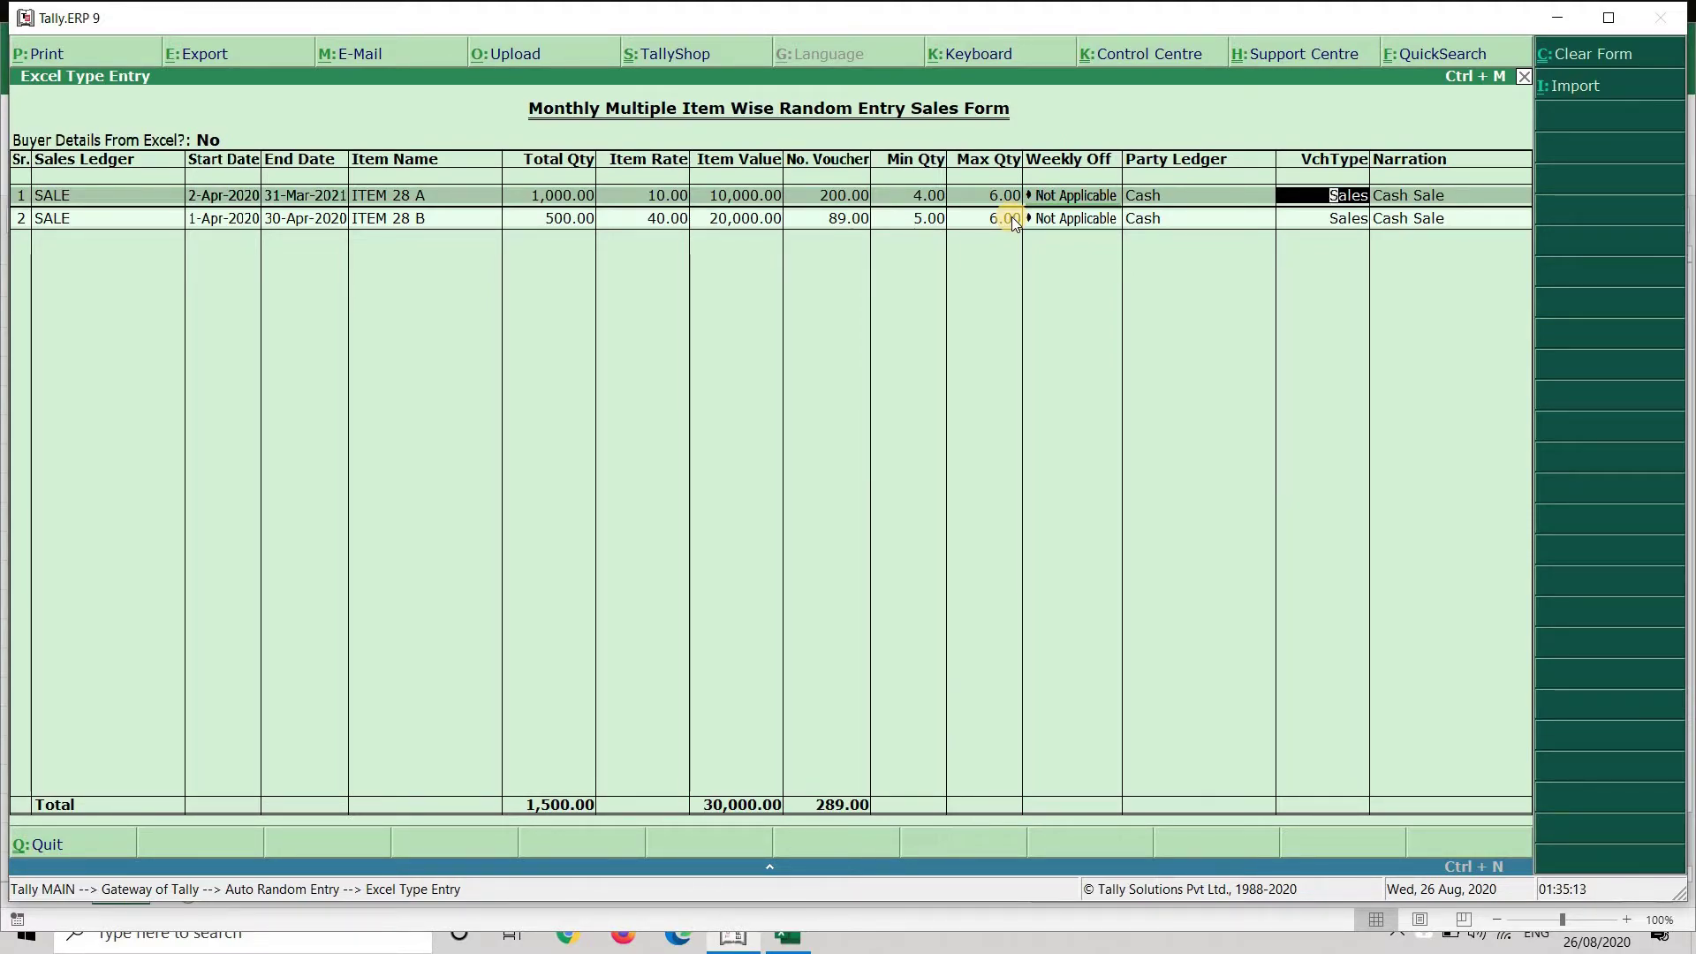
Keep Sales as the first row's voucher type and set its narration to CASH SALES AS PER INVOICE.
key("Return")
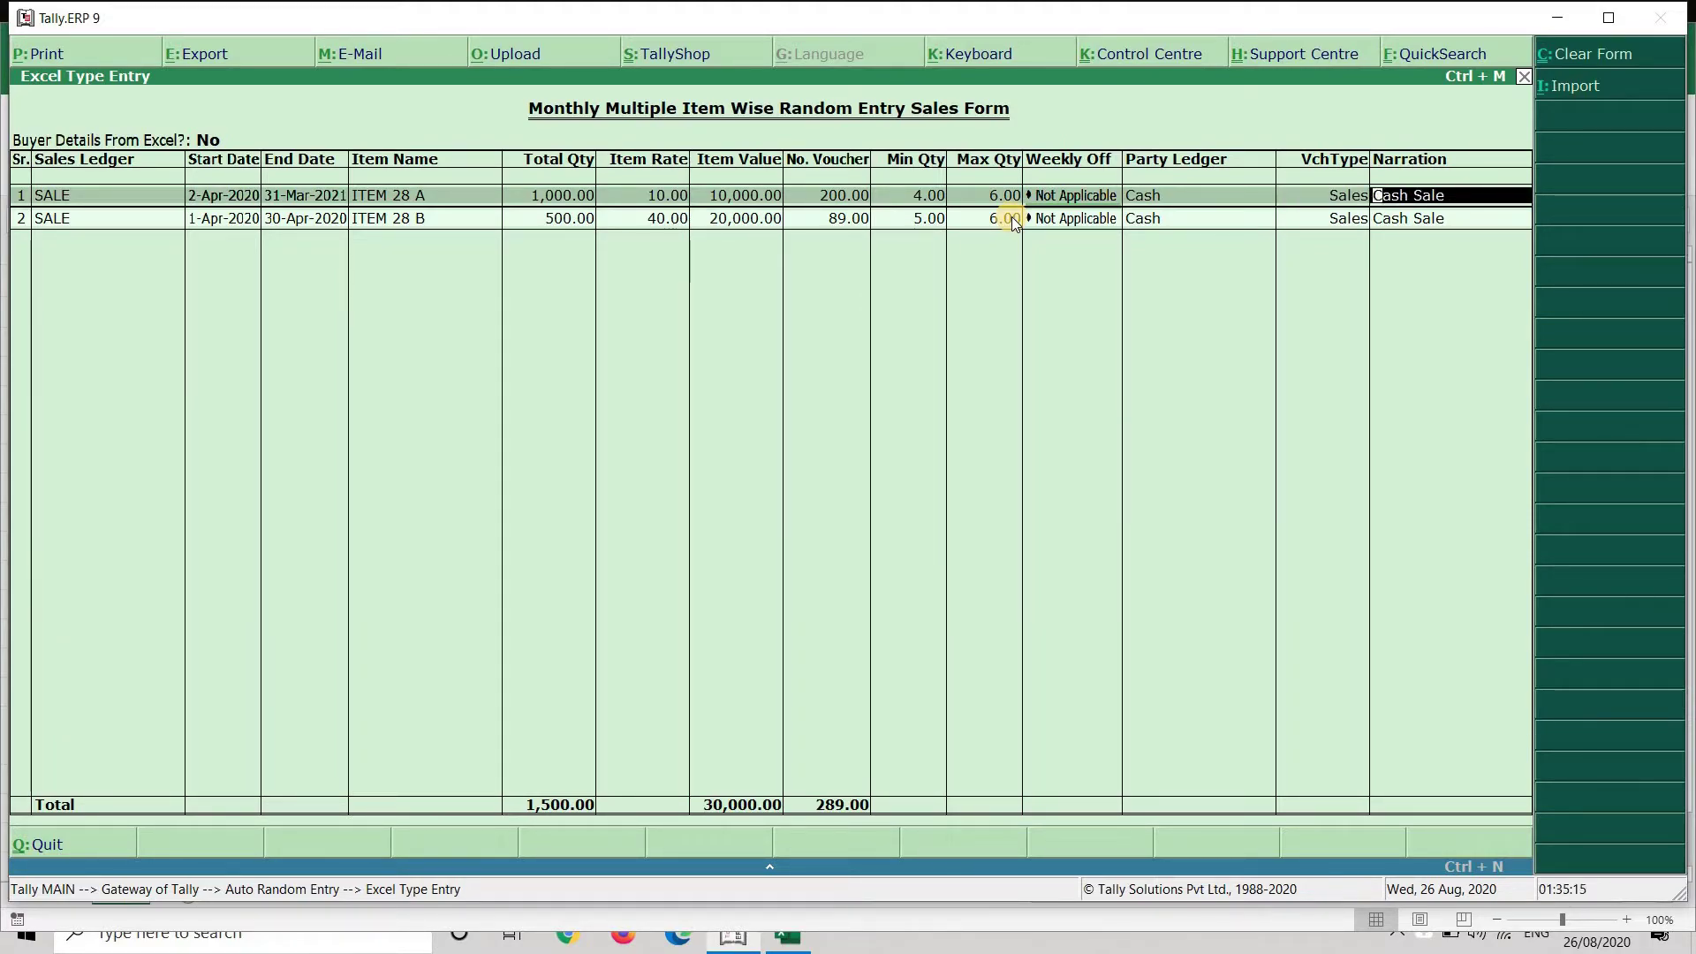
type("CASH SALES")
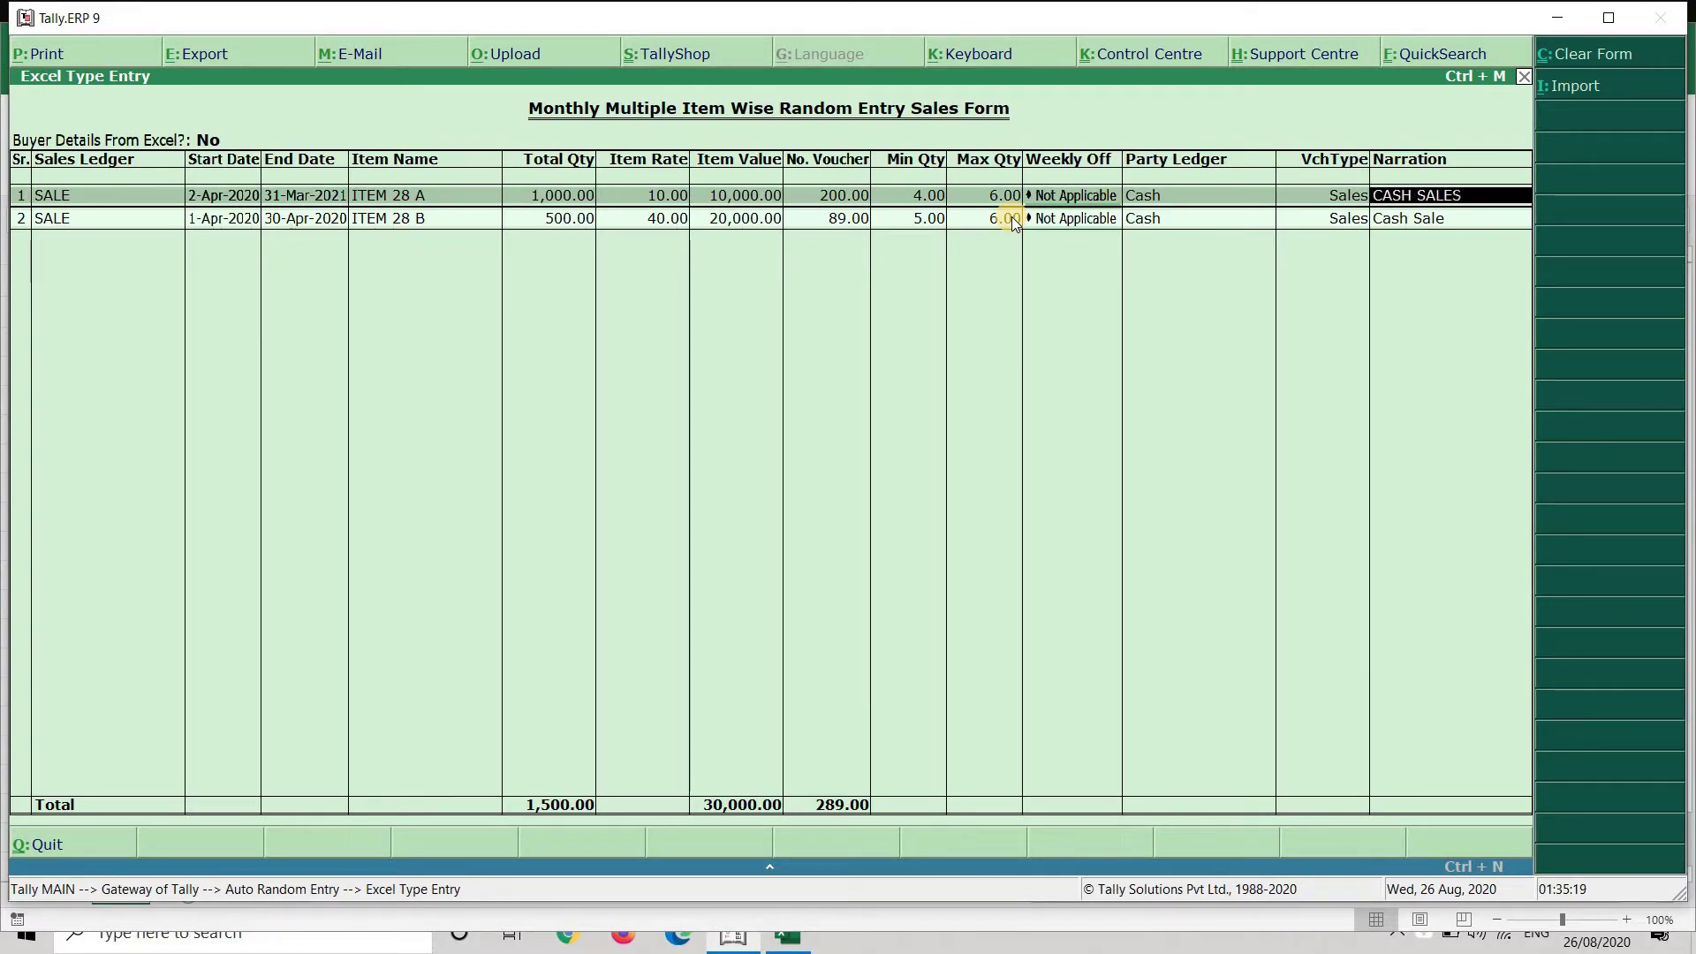
type(" AS PER INVOIC")
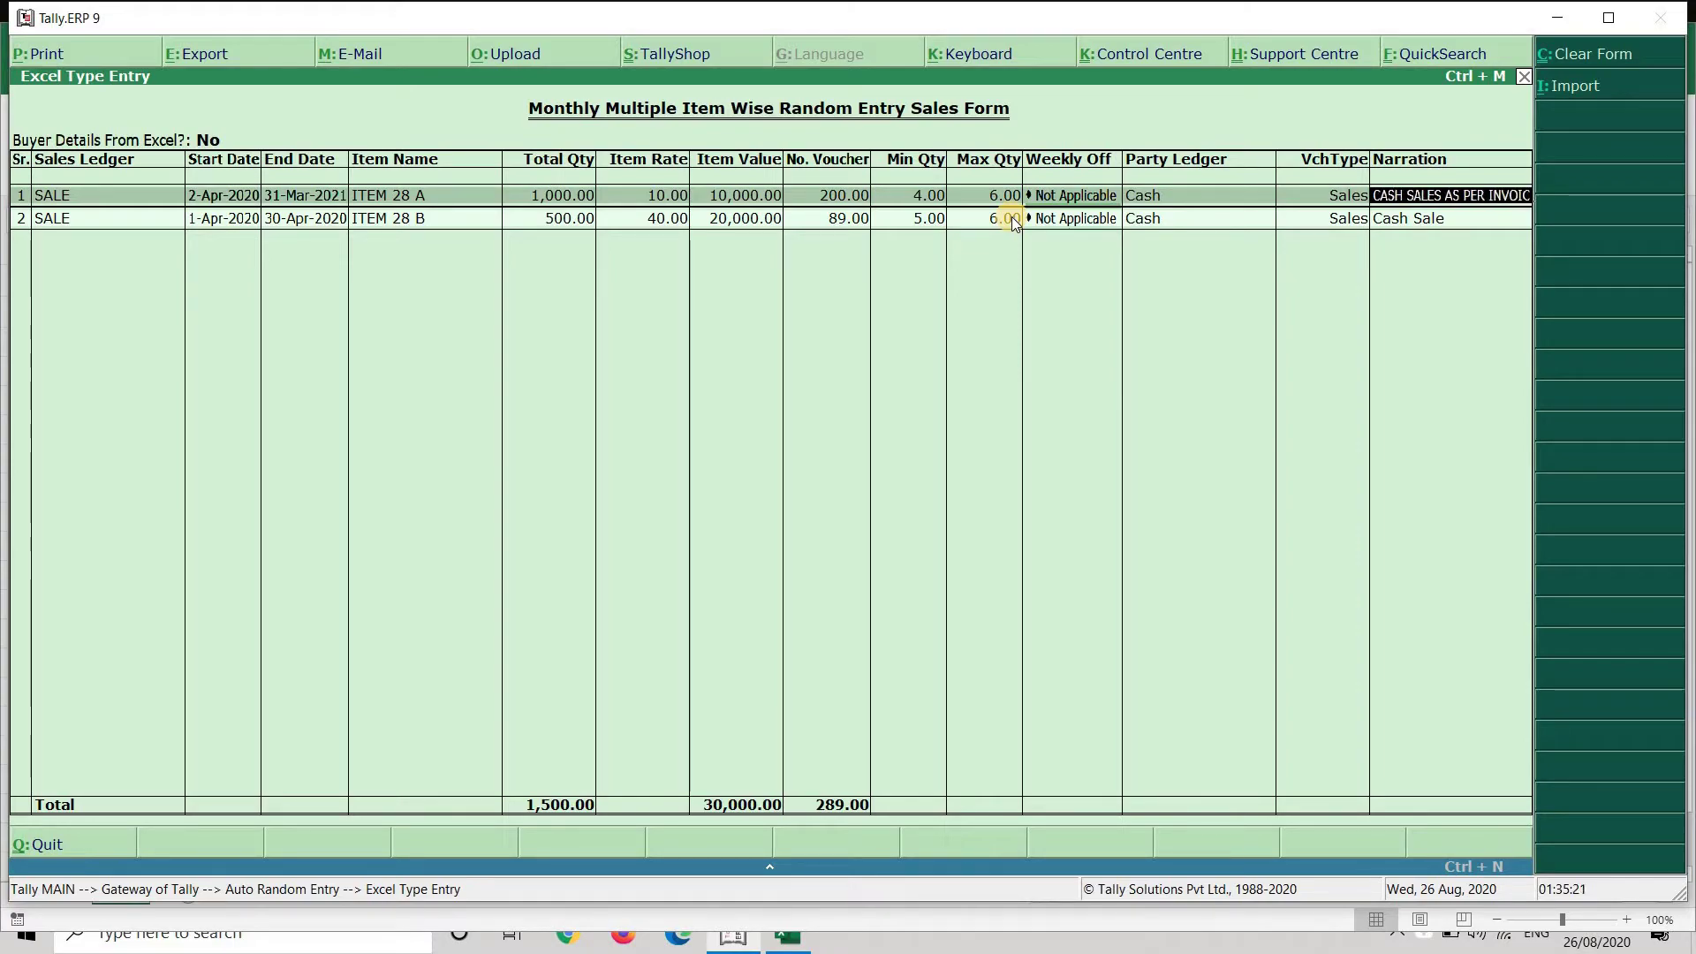
type("E")
key("Return")
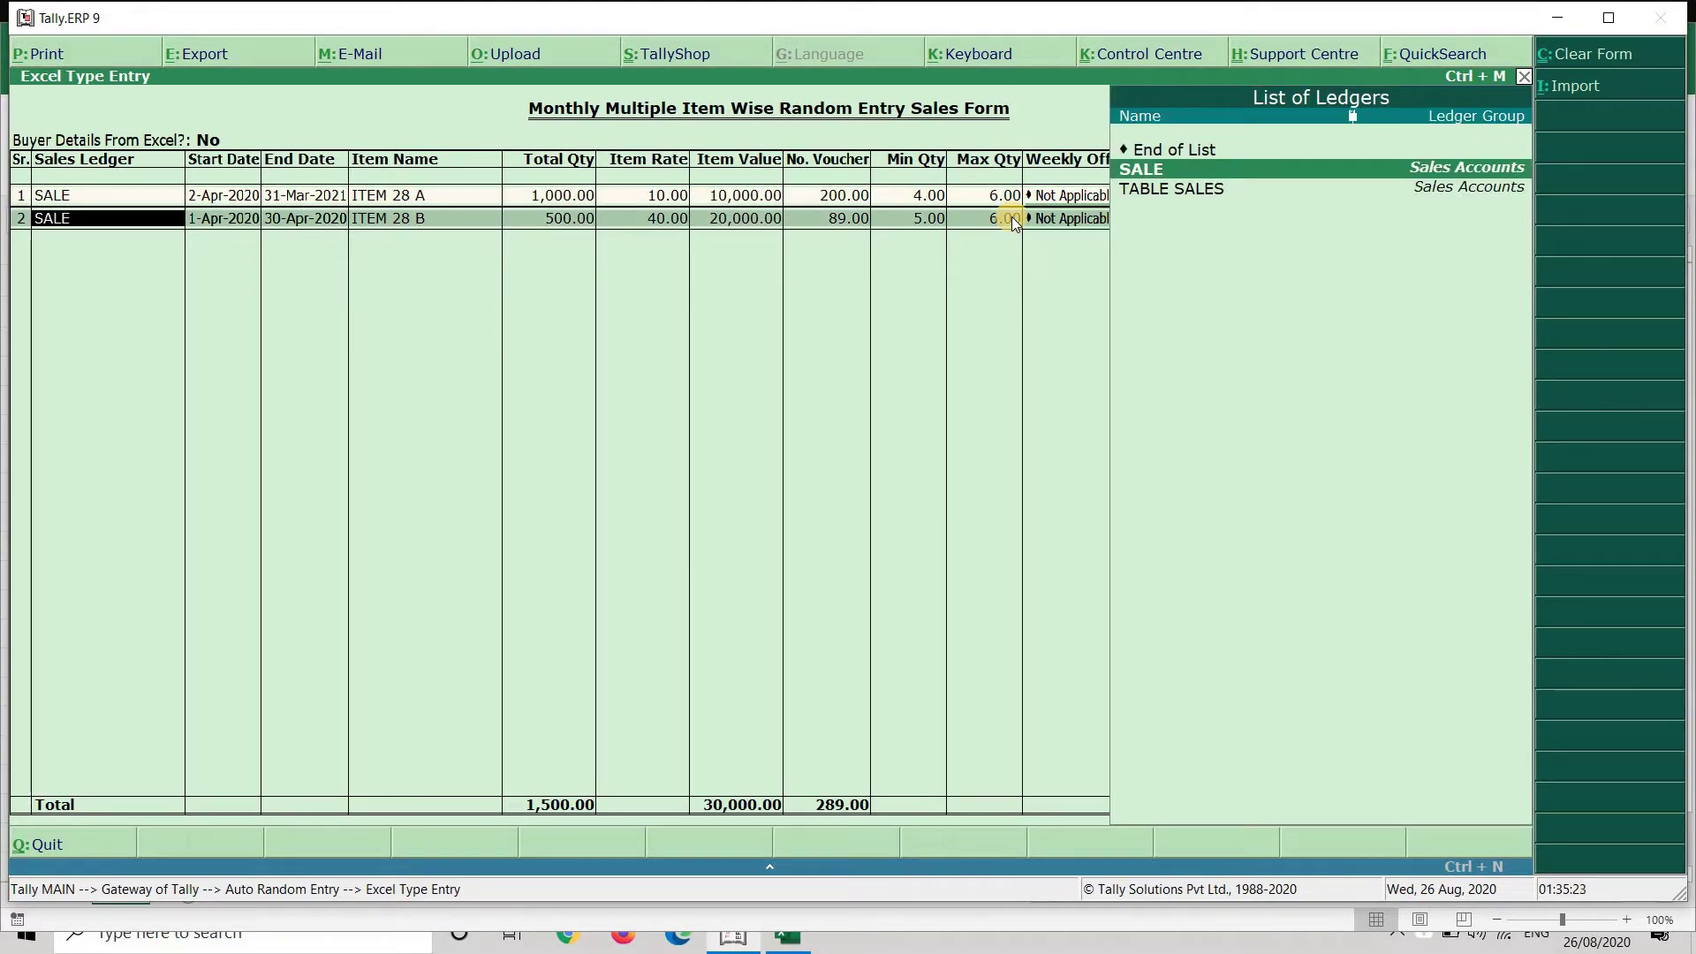
Keep SALE as the second row's ledger and set its start date to 30-Sep-2020 and end date to 31-Mar-2021.
key("Return")
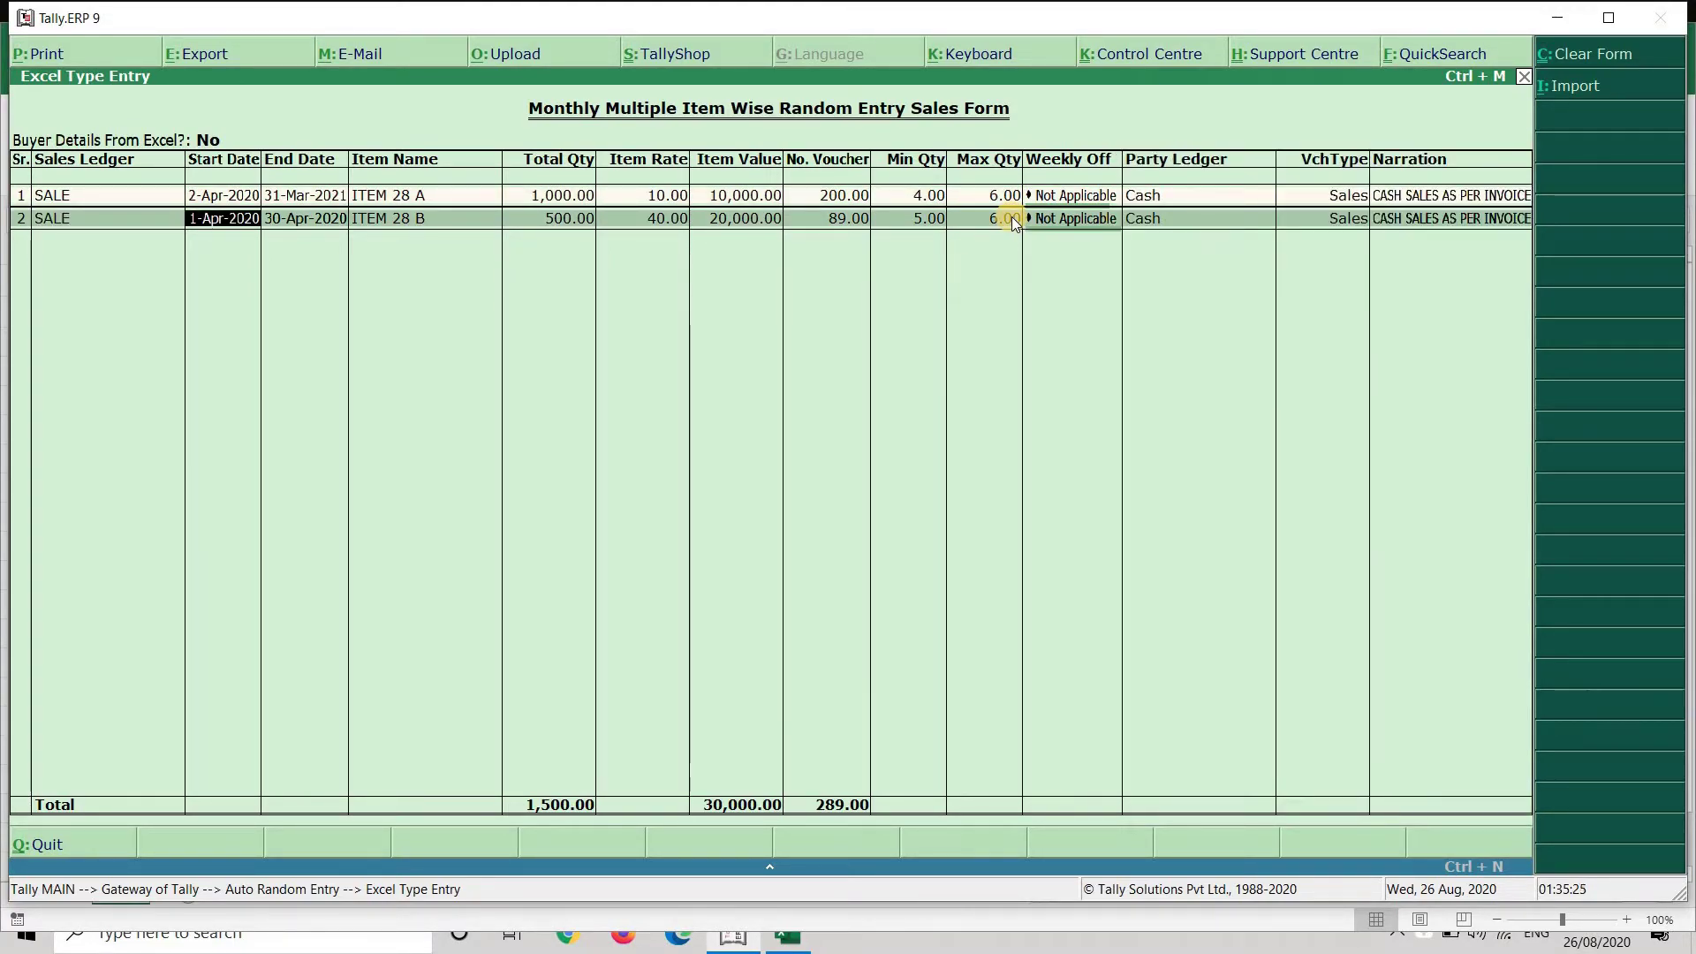
type("2")
key("Return")
type("31.3.")
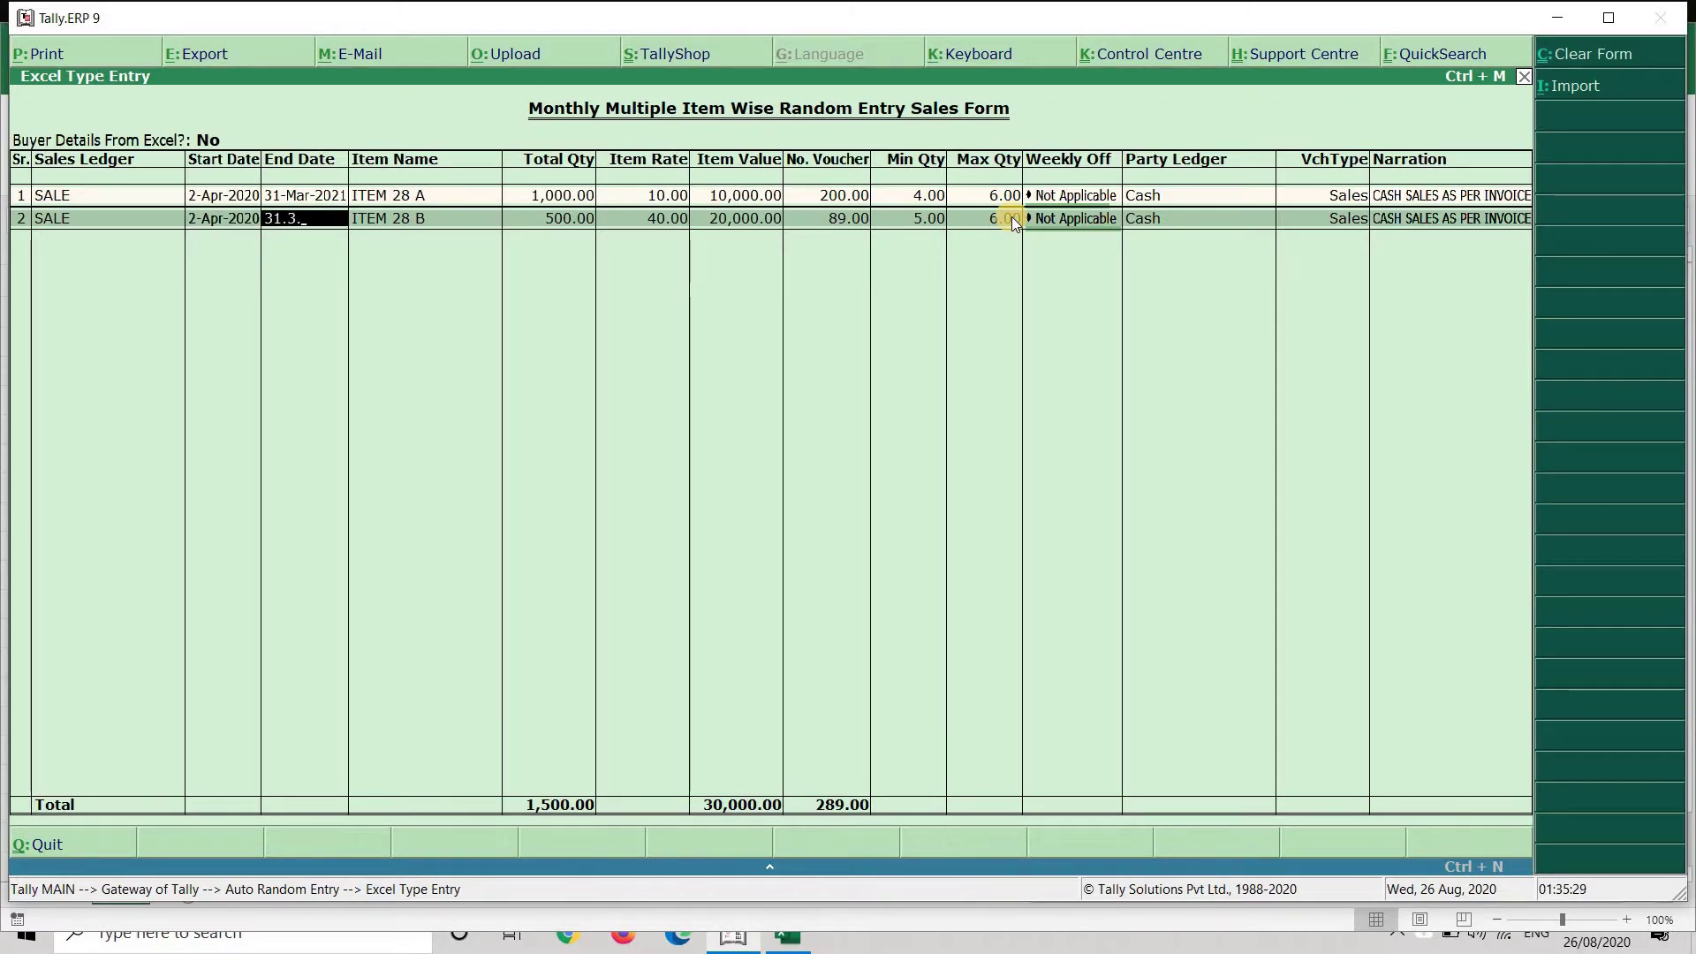
key("BackSpace")
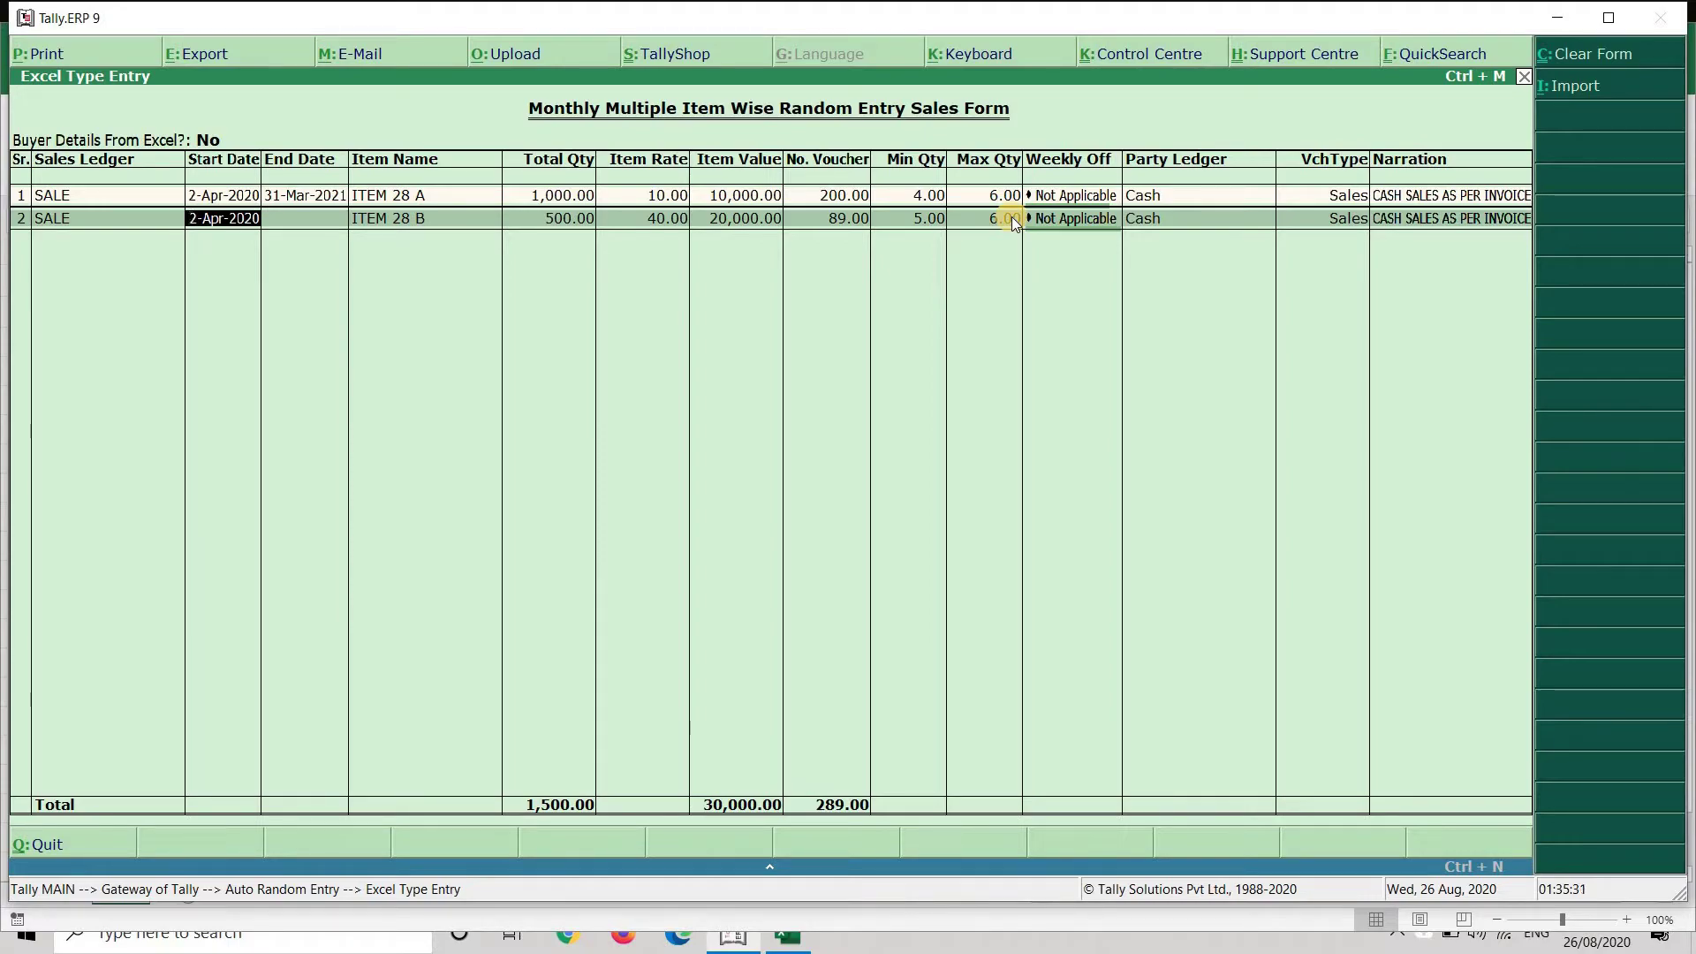
type("30.9.20")
key("Return")
type("31")
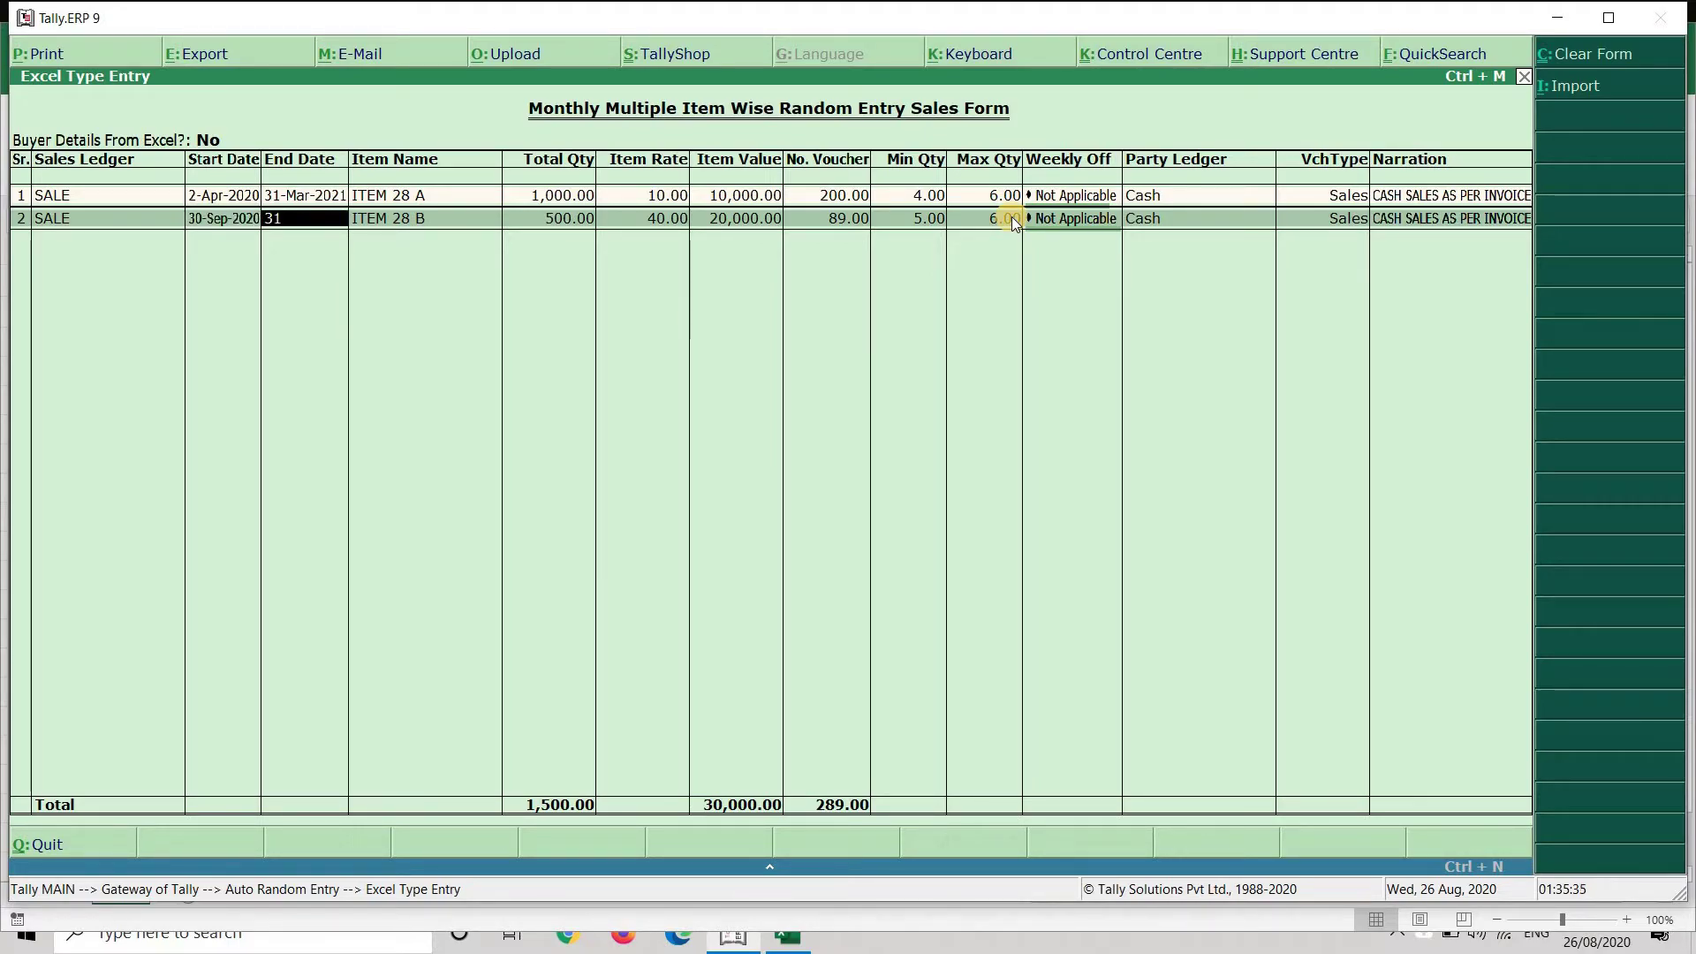
type(".3.20201")
key("Return")
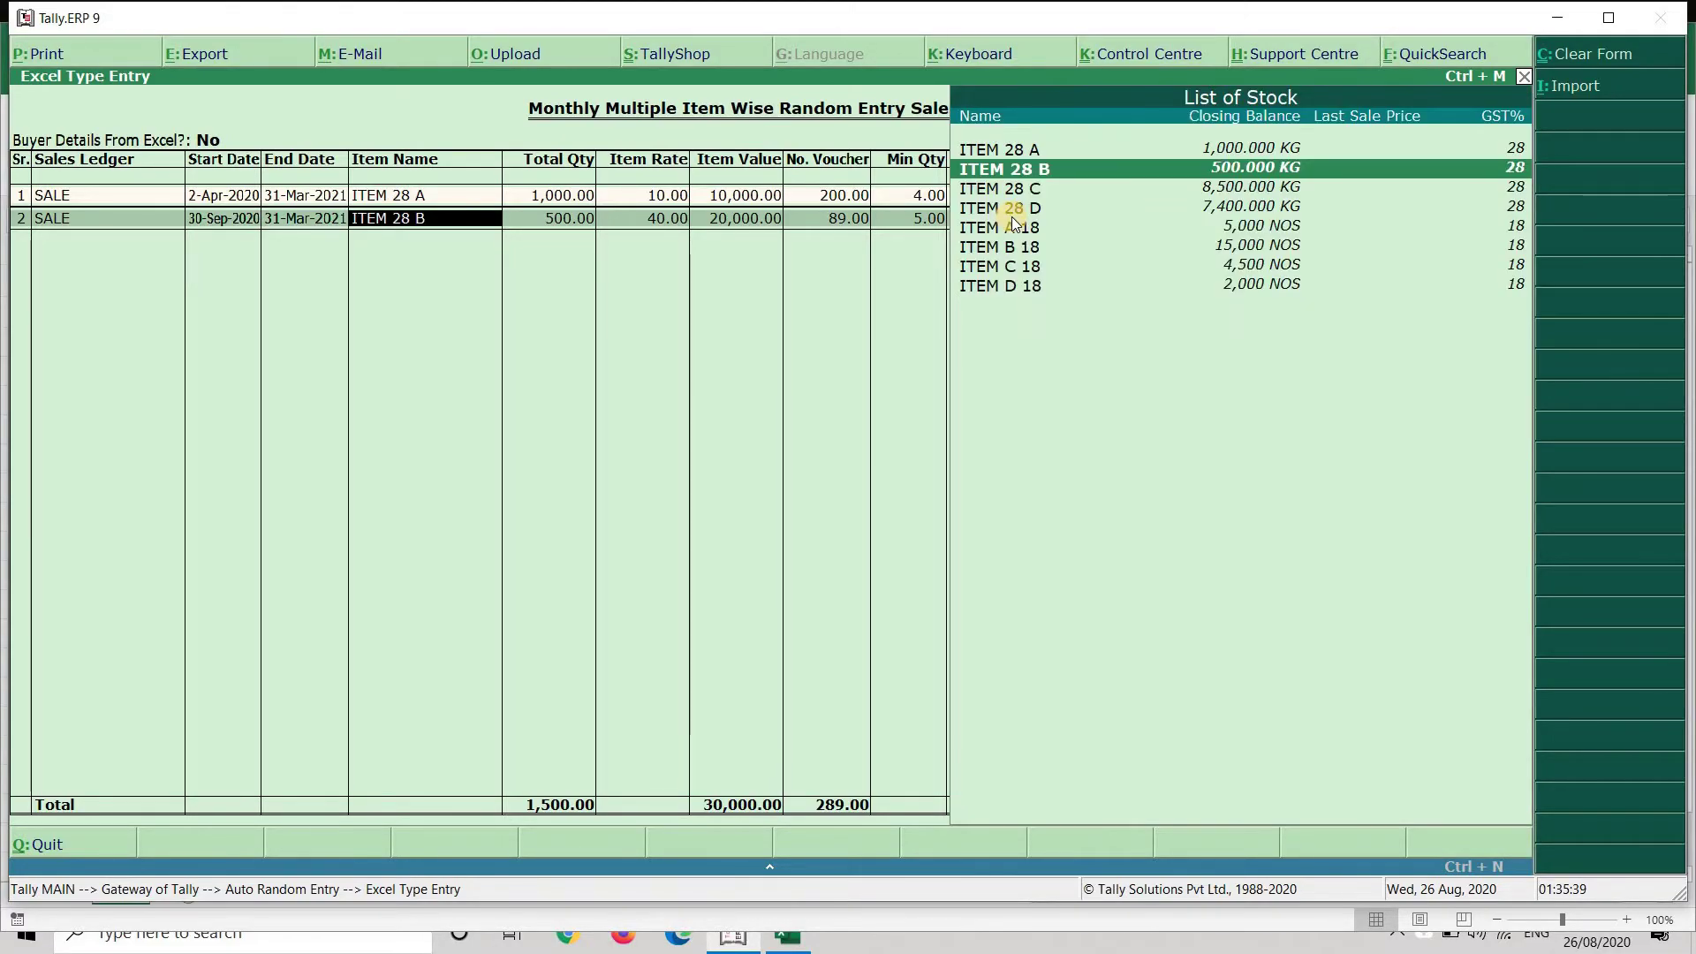
Choose ITEM C 18 as the second row's stock item with a total quantity of 4,500.
key("Down")
key("Down")
key("Down")
key("Down")
key("Down")
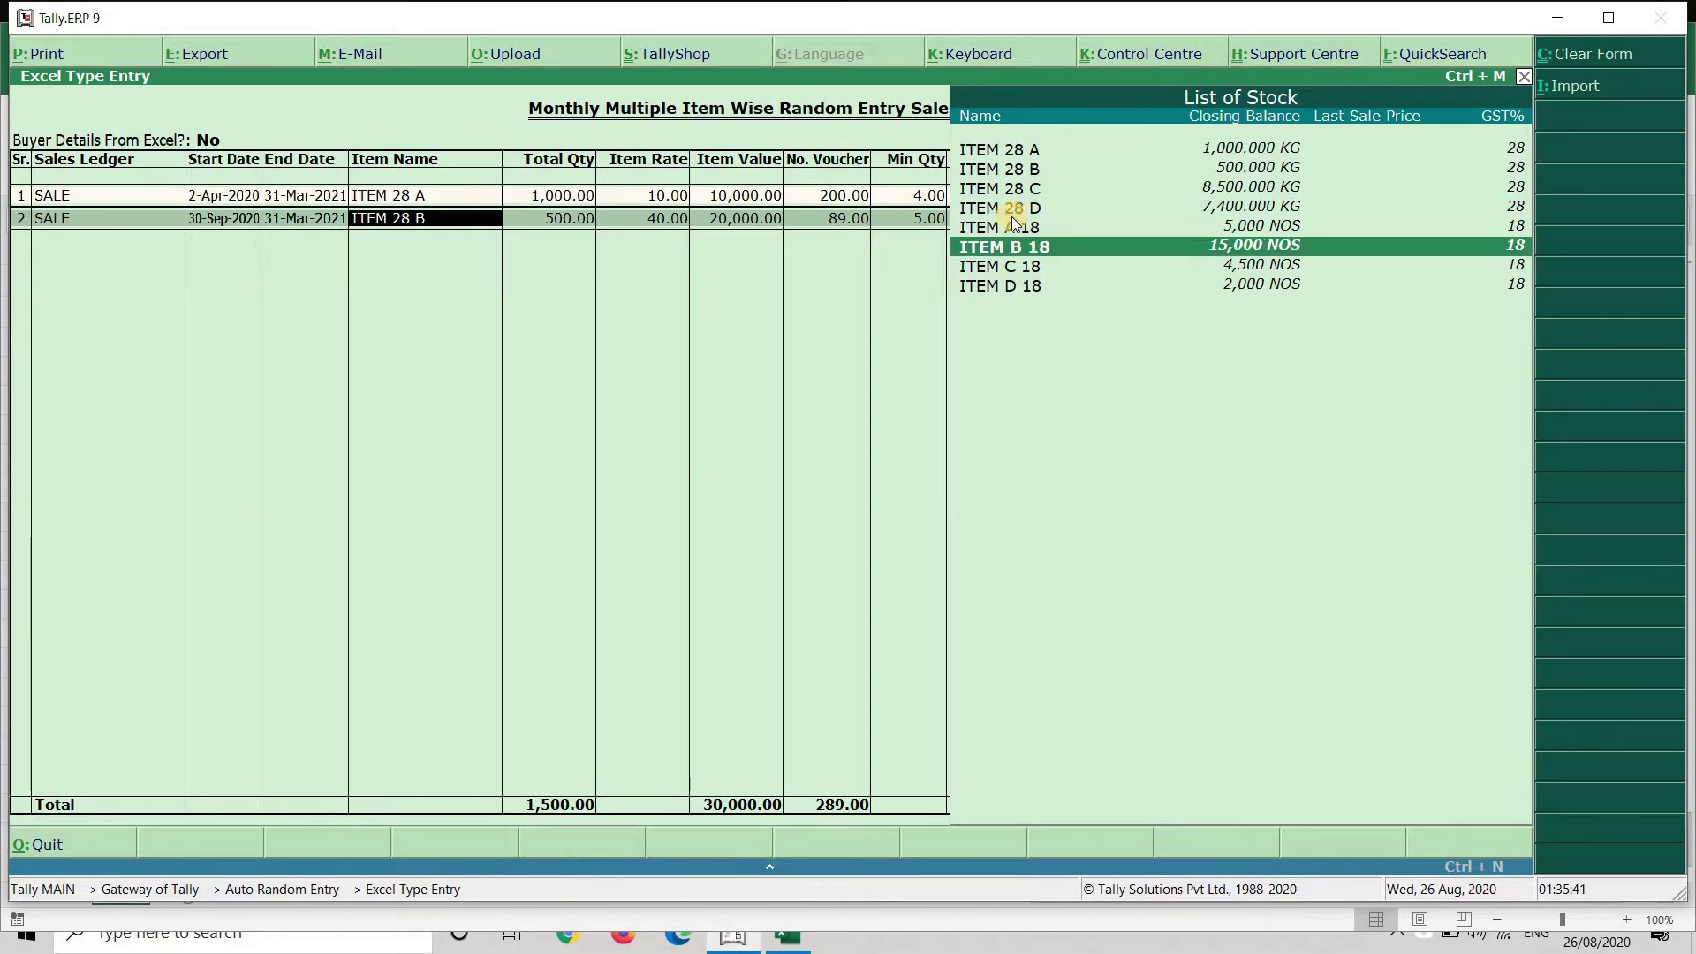
key("Return")
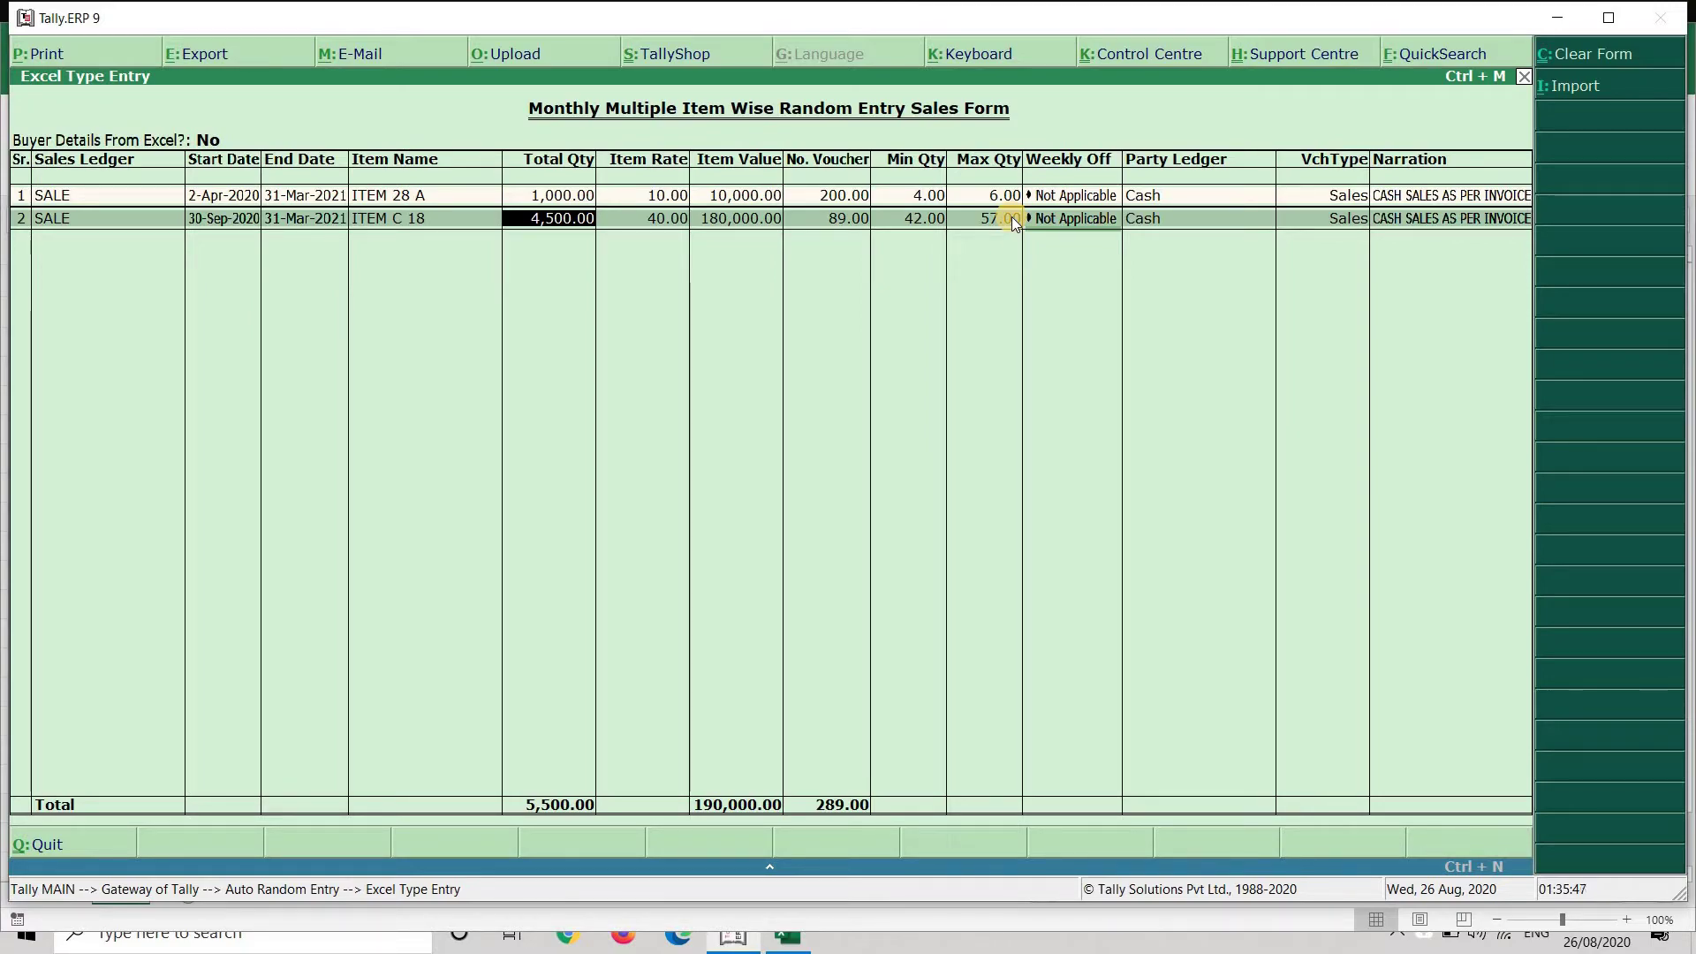
type("45")
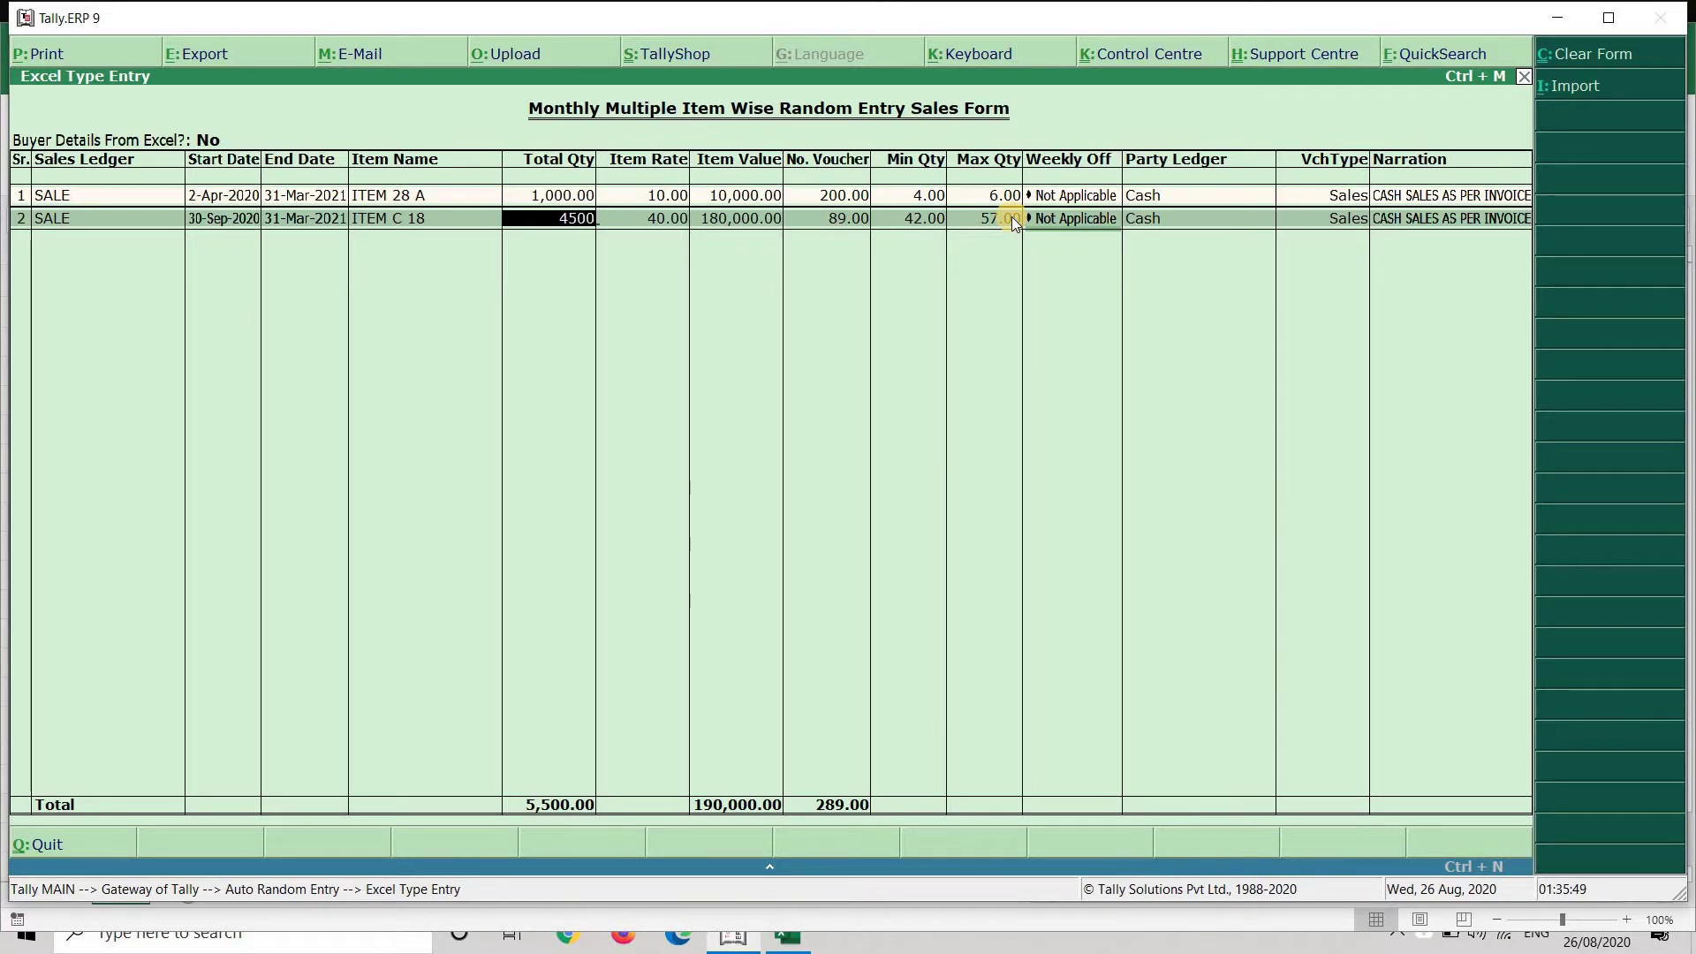
key("Return")
Set the ITEM C 18 row's item rate to 50.
key("BackSpace")
key("Return")
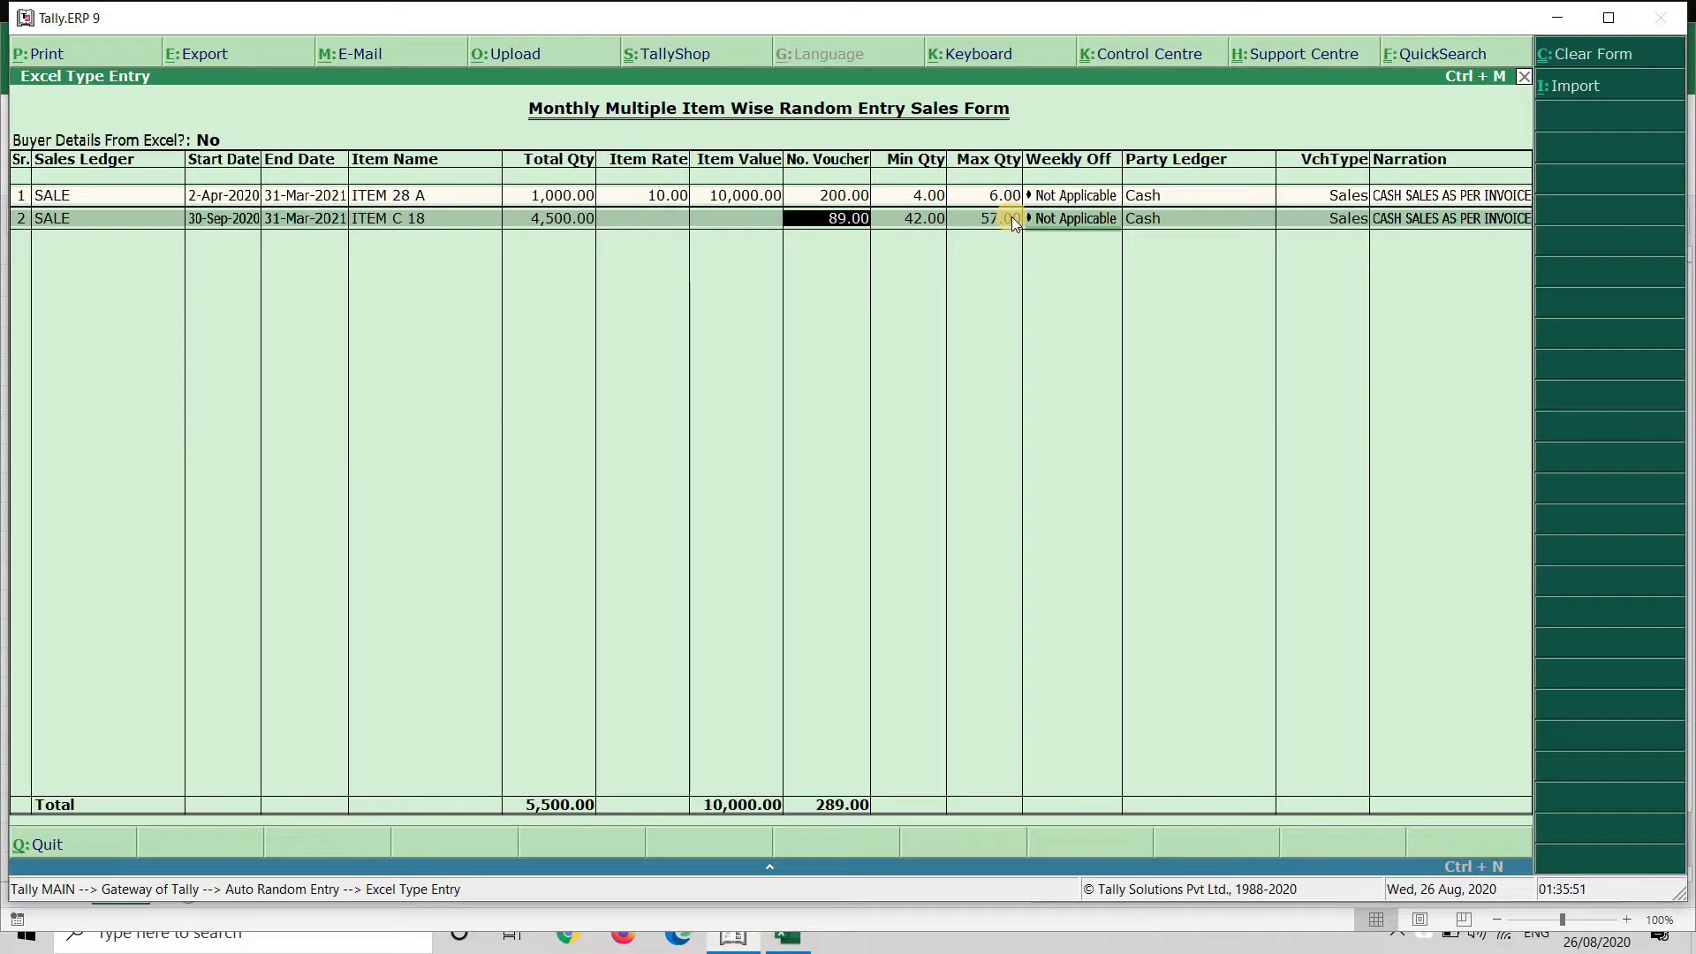
key("BackSpace")
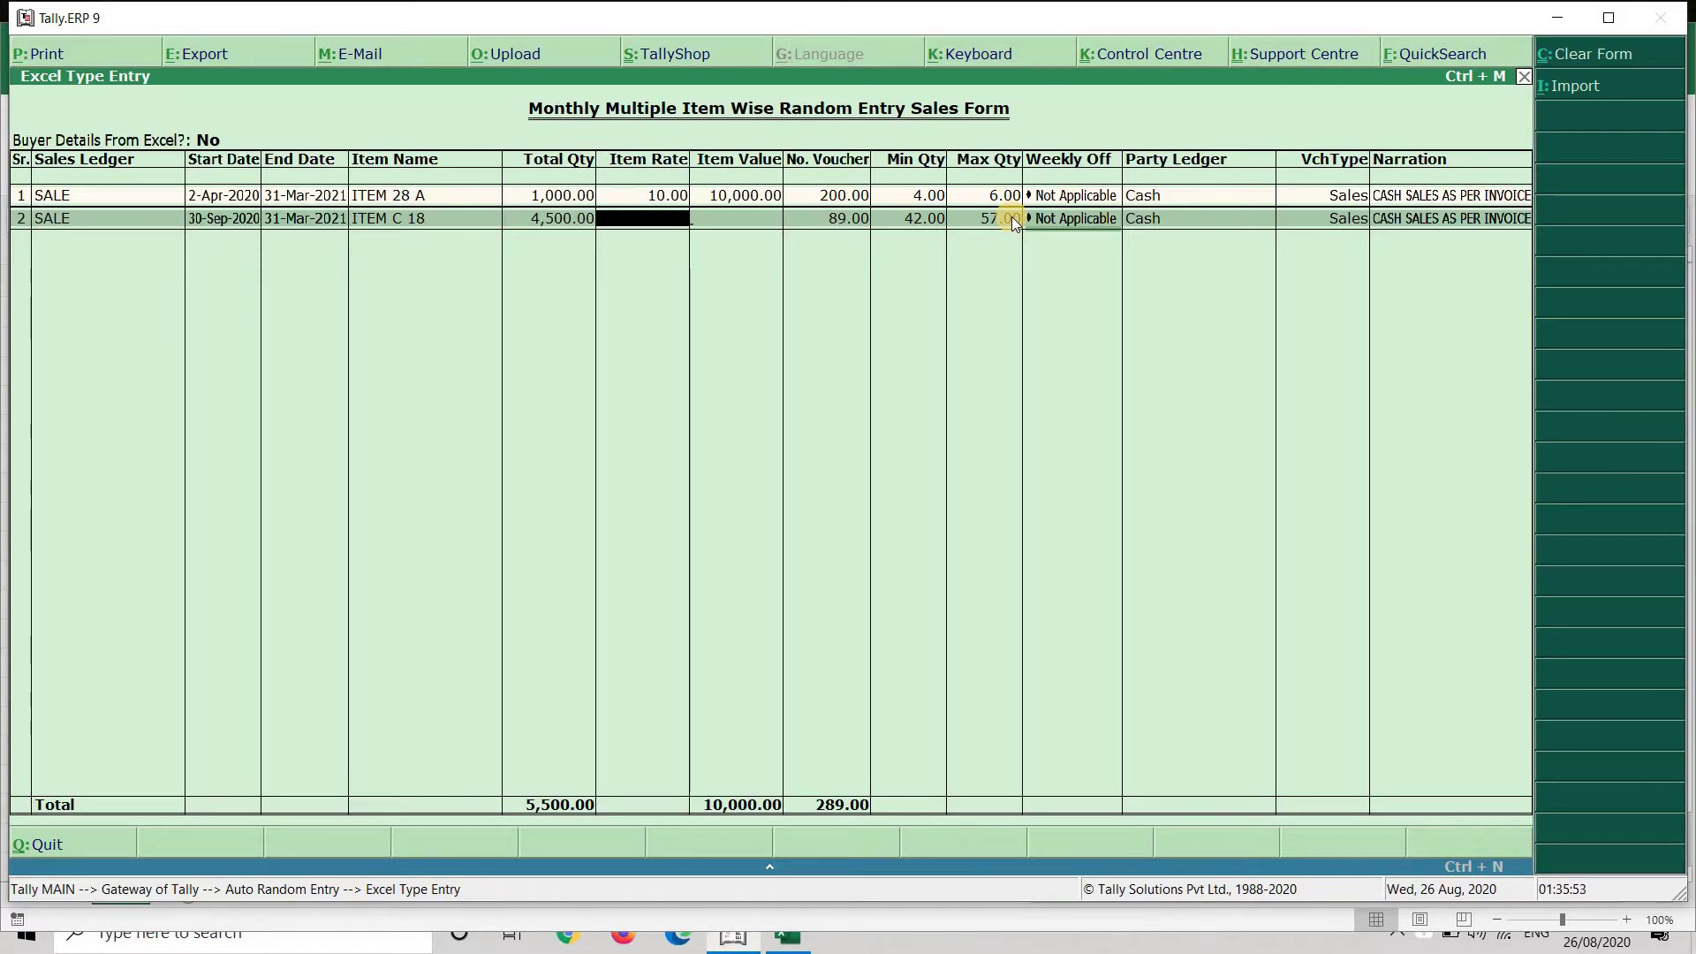
key("BackSpace")
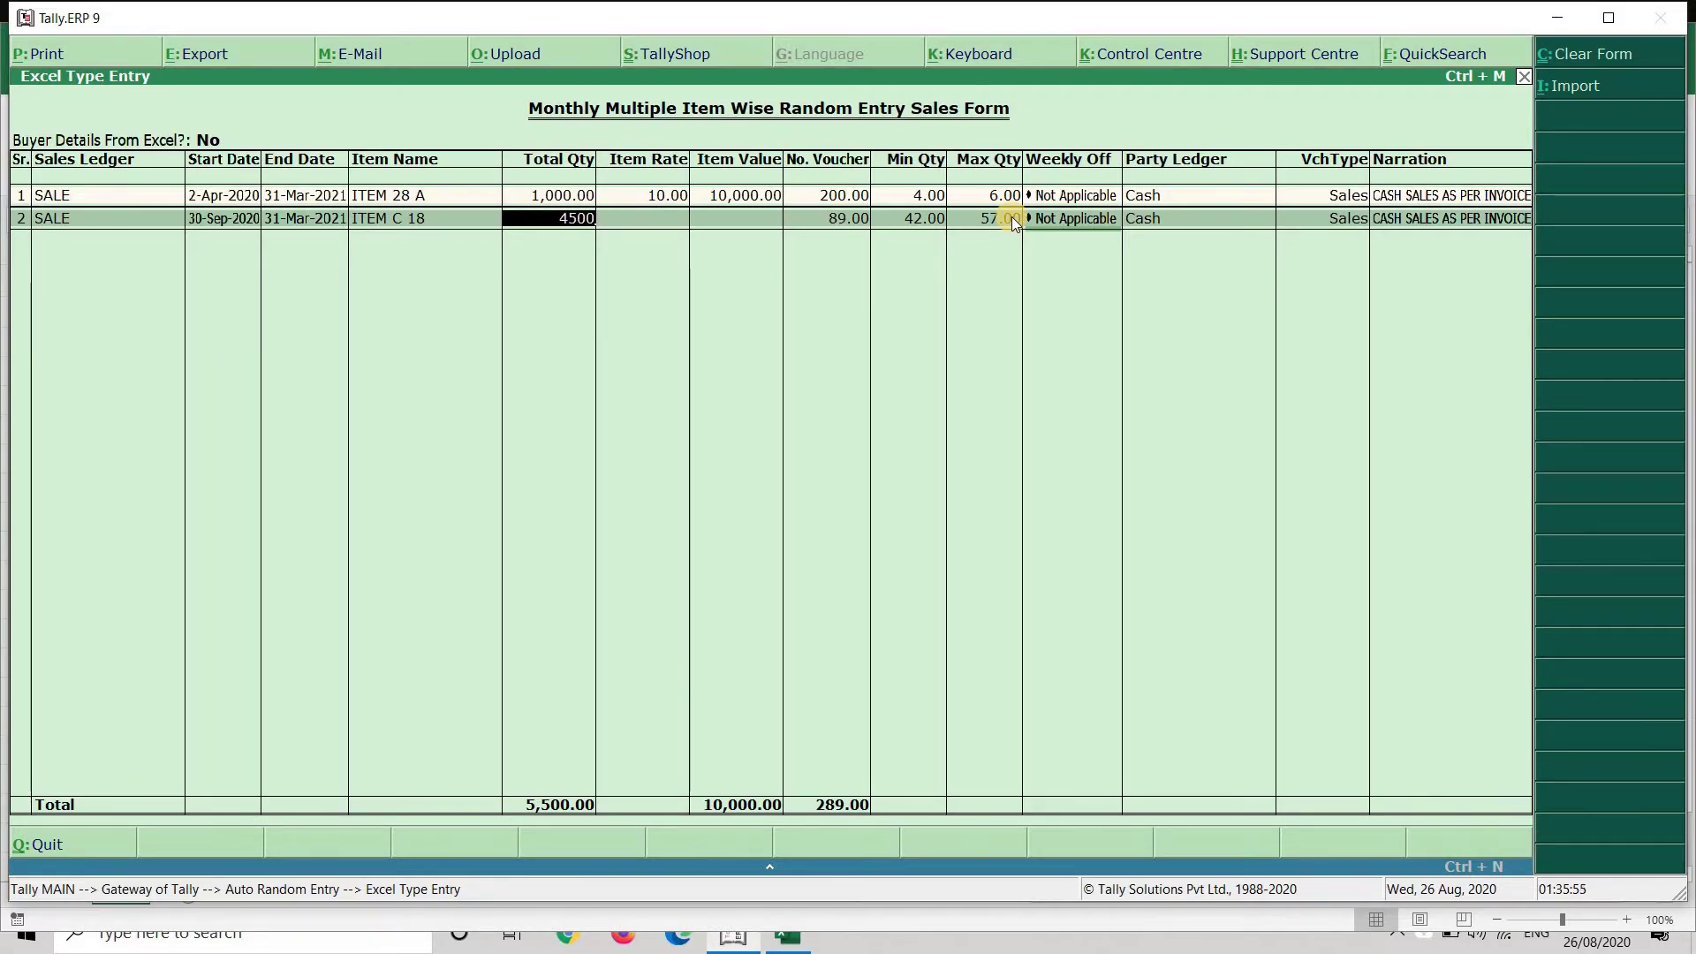
key("Return")
type("30")
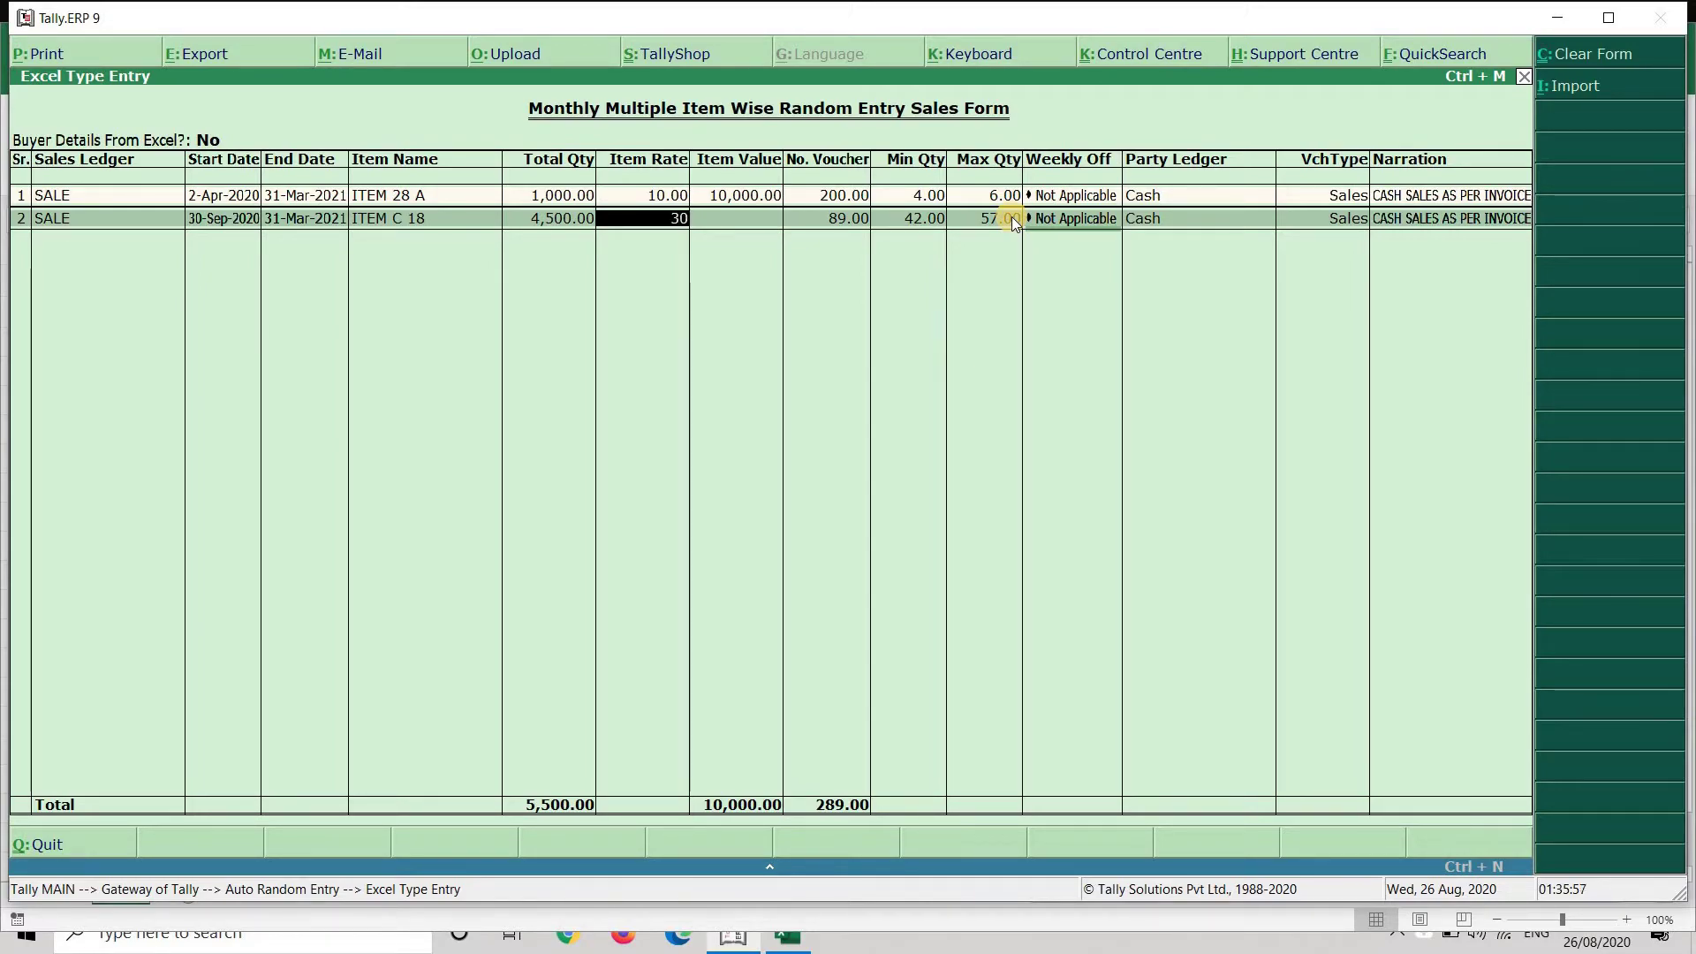
key("Return")
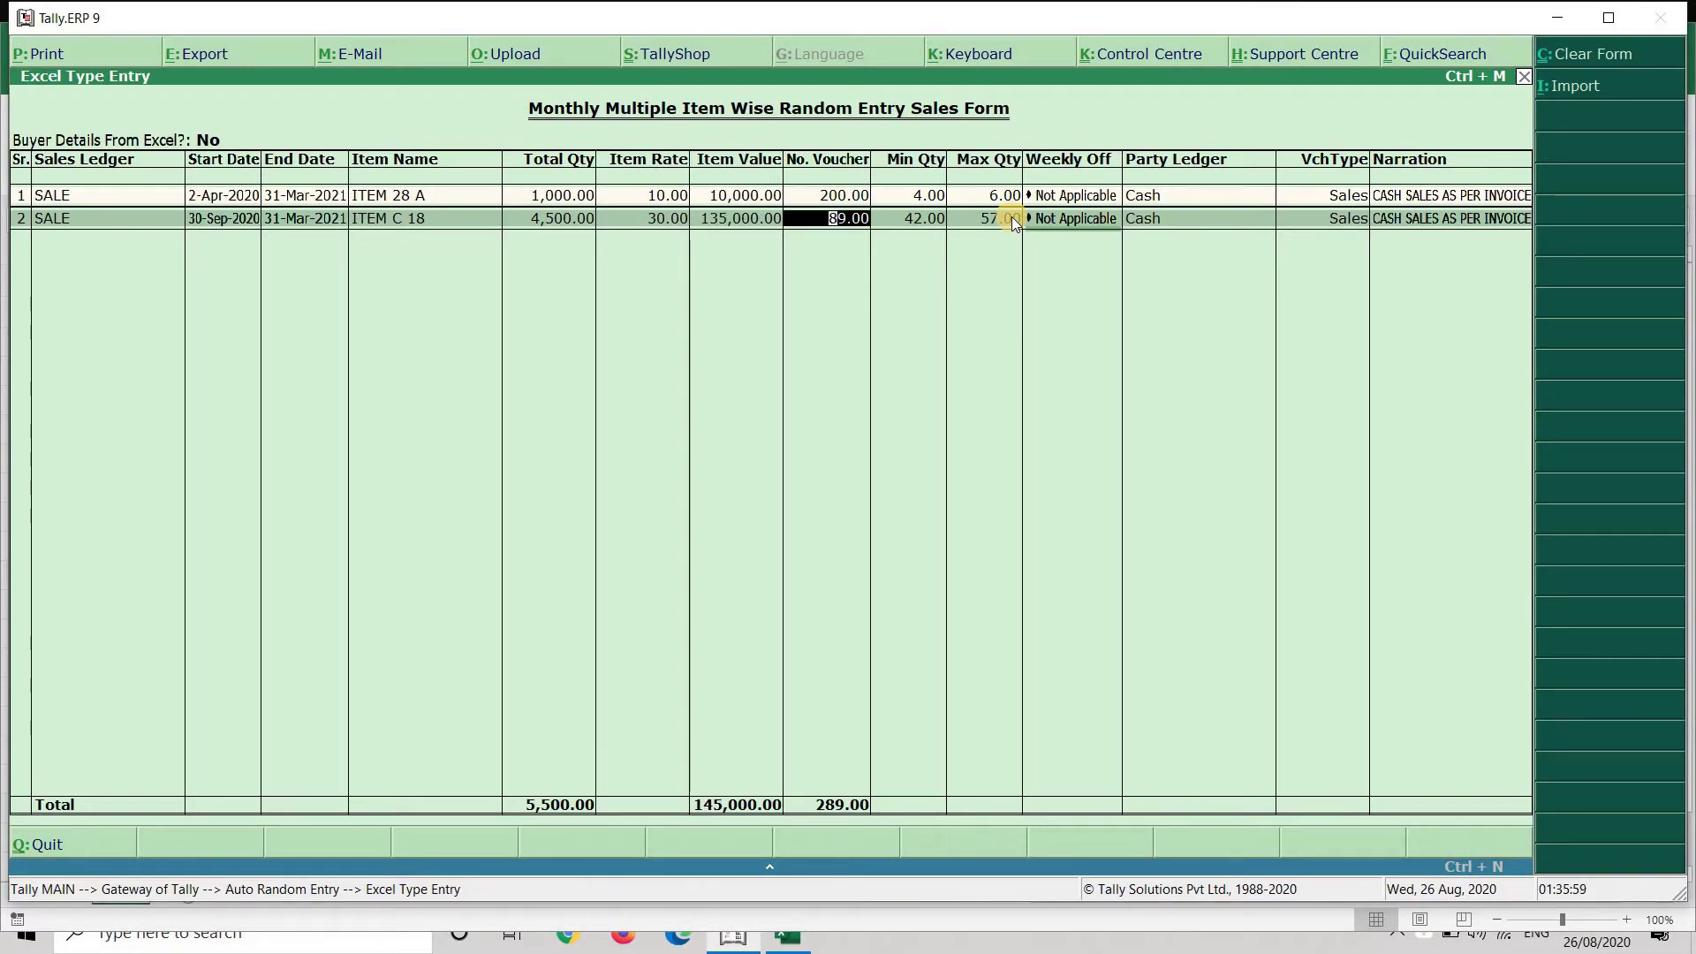
key("BackSpace")
type("50")
key("Return")
Accept the ITEM C 18 row's voucher count and quantity limits, with weekly off Not Applicable, party ledger Cash and voucher type Sales.
key("Return")
key("Return")
key("Return")
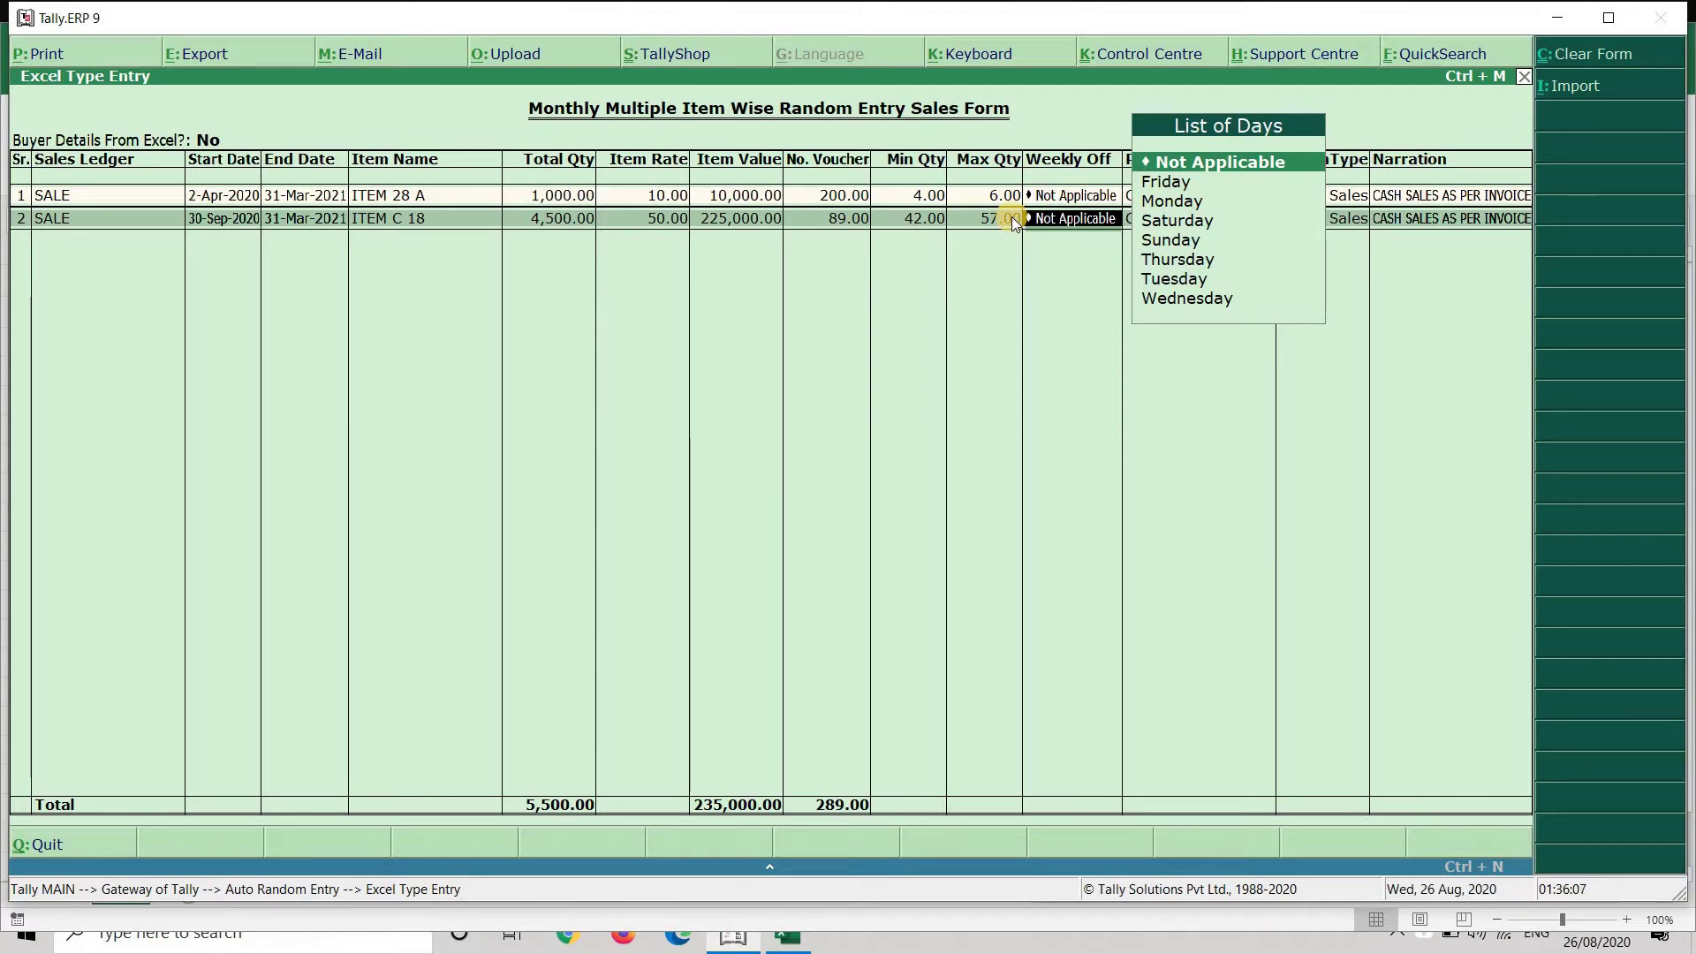
key("BackSpace")
key("Return")
key("Return")
key("Return")
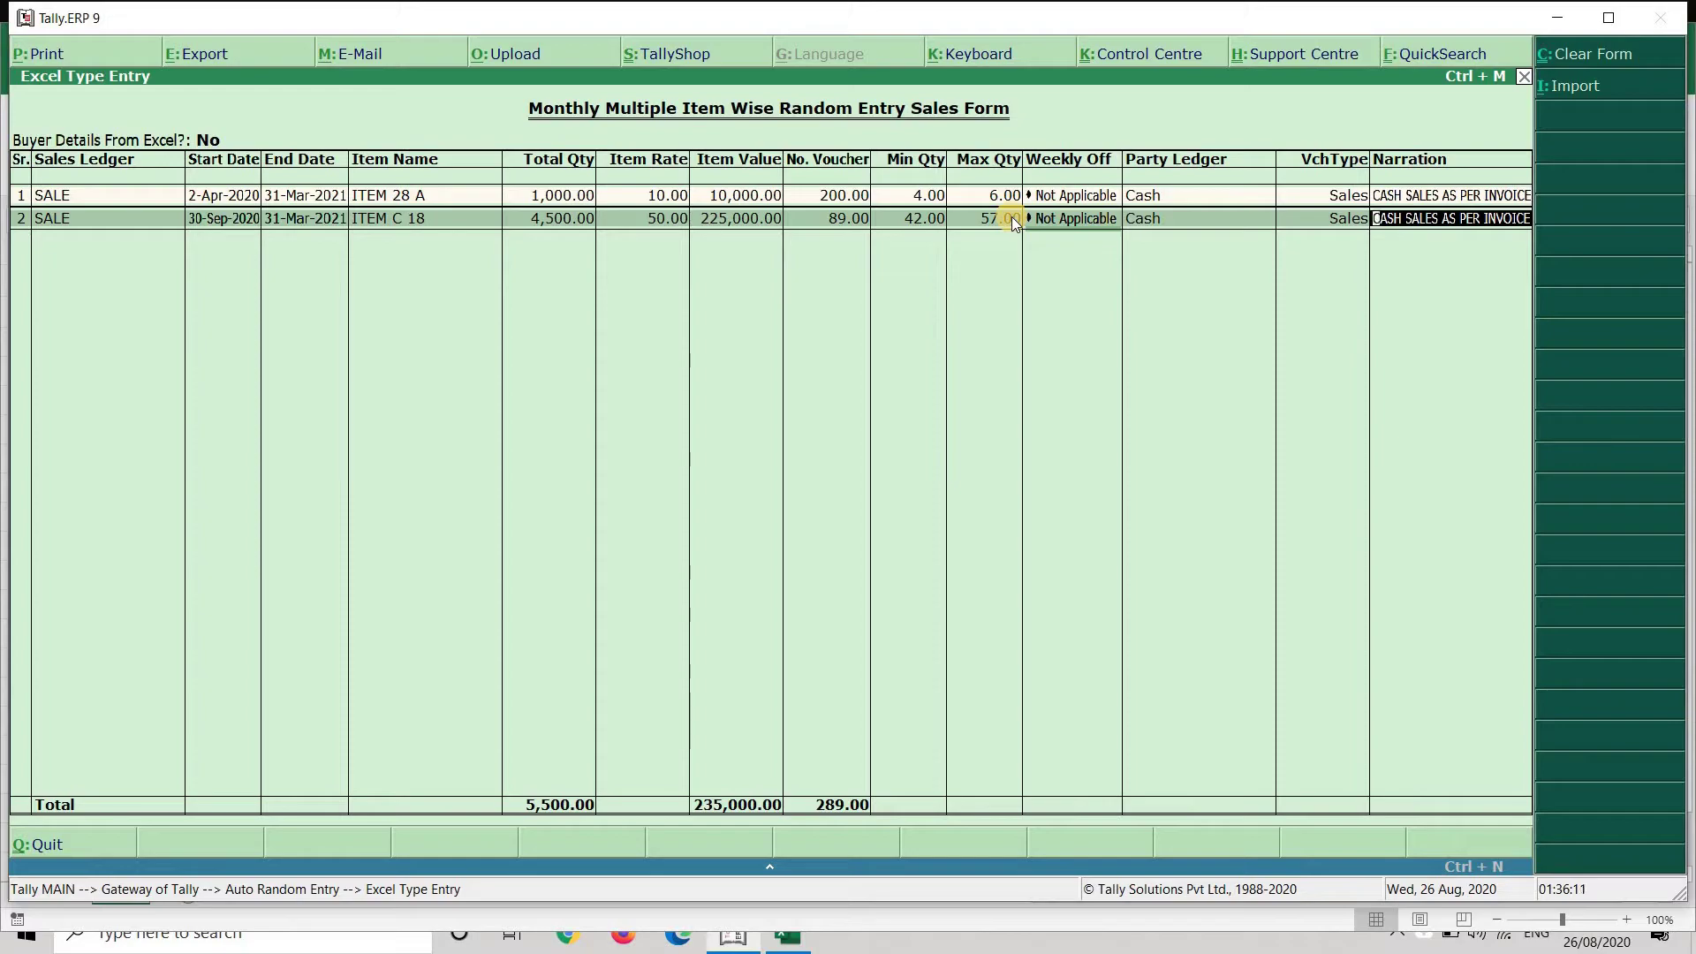
Accept the second row's narration, end the item list and try to import the vouchers from the form.
key("Return")
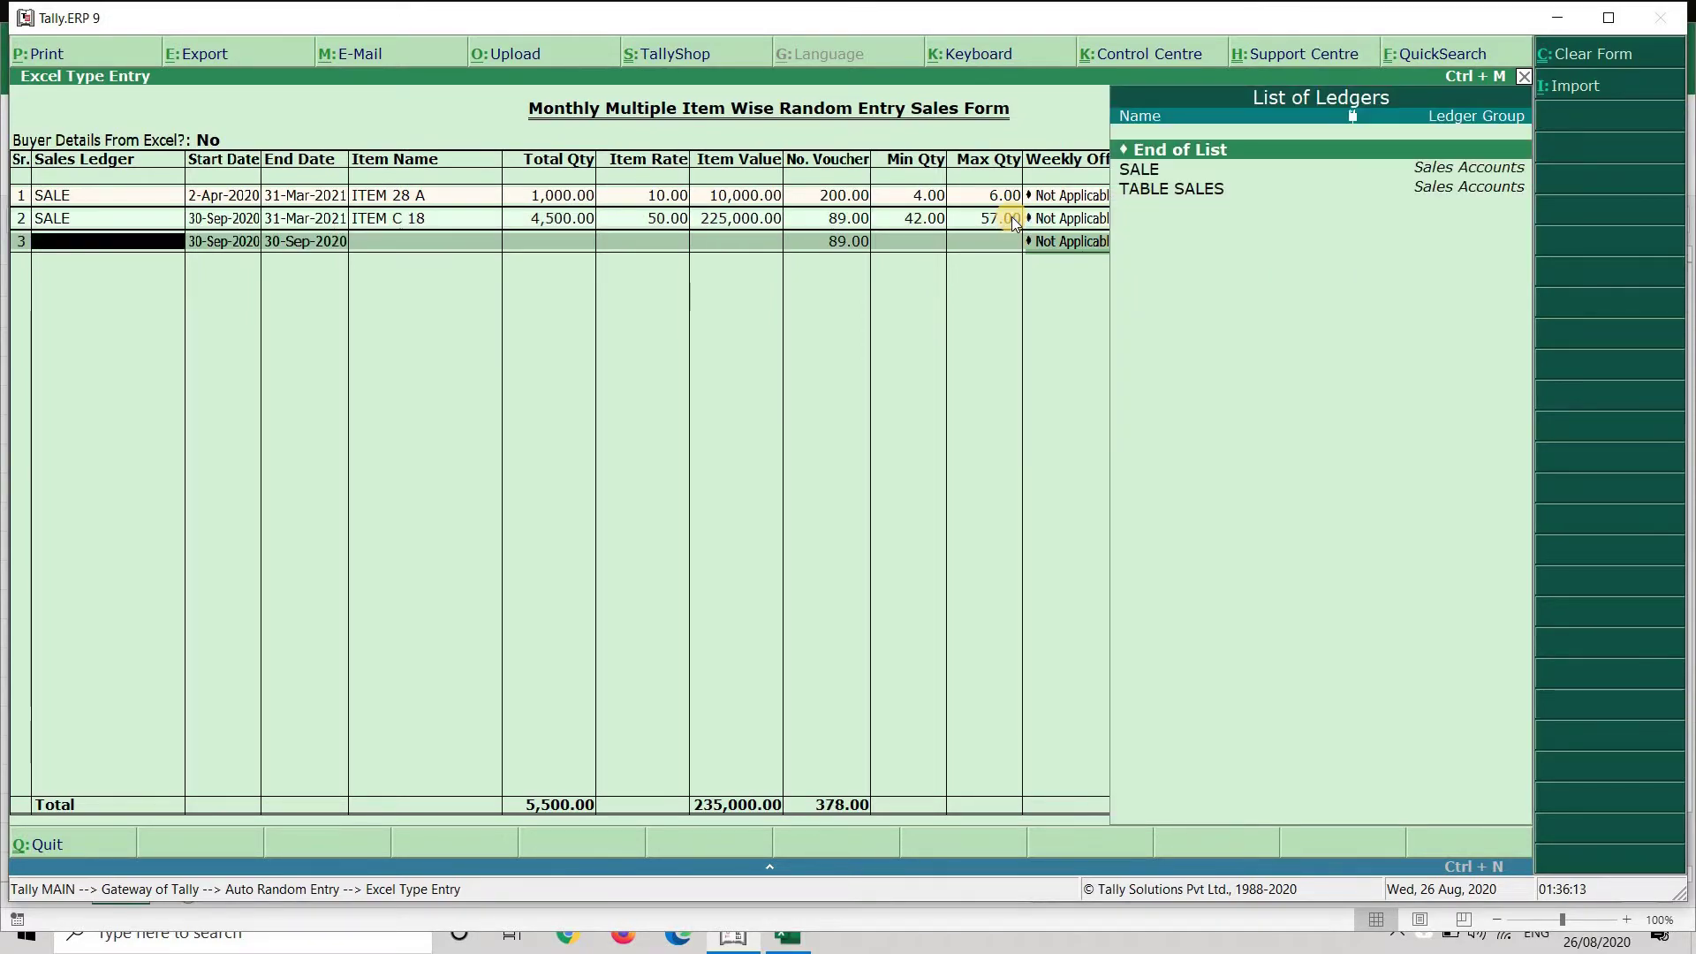
key("Return")
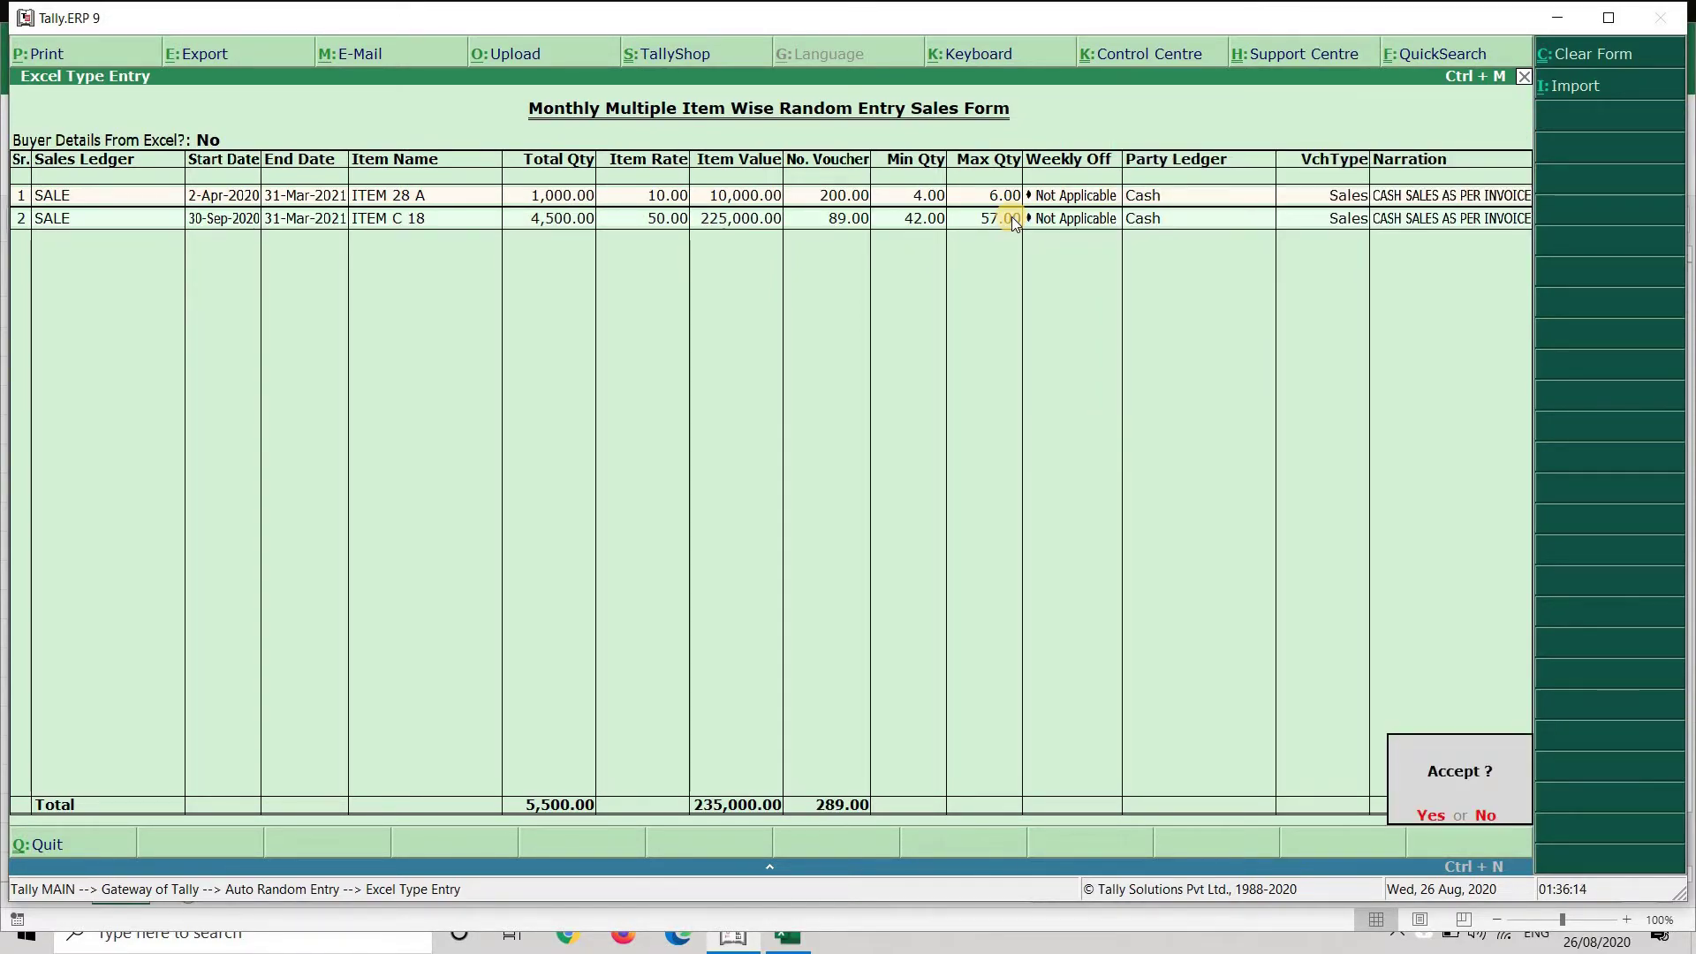
key("Escape")
left_click(1614, 92)
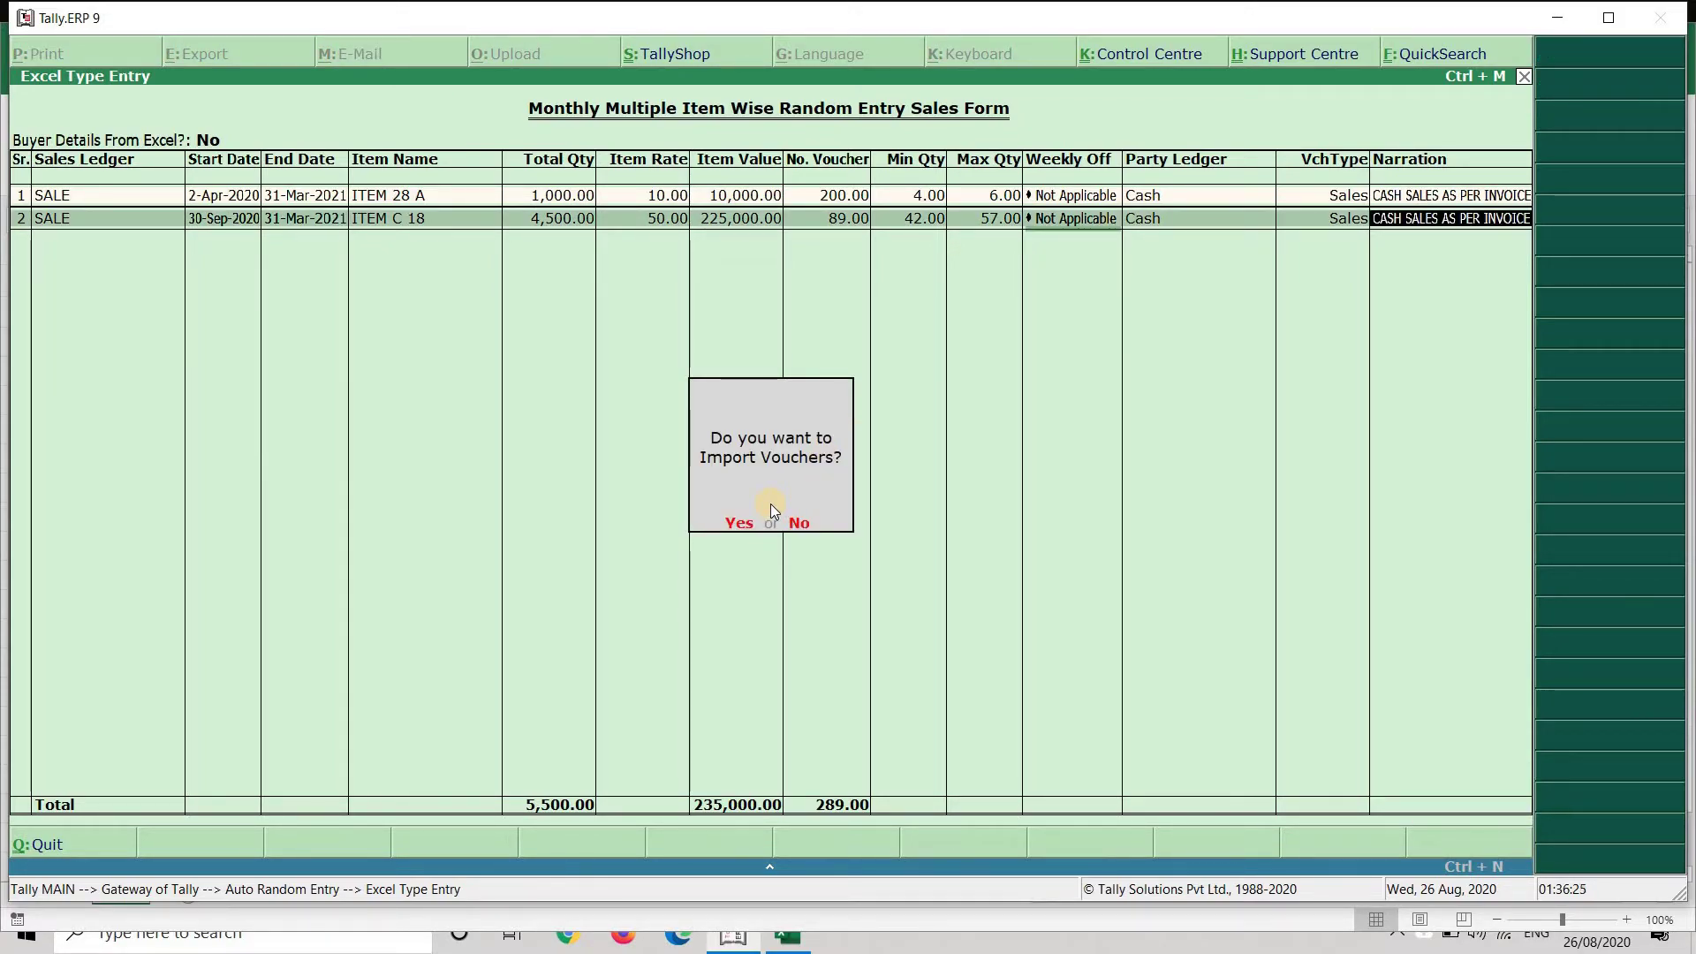
key("y")
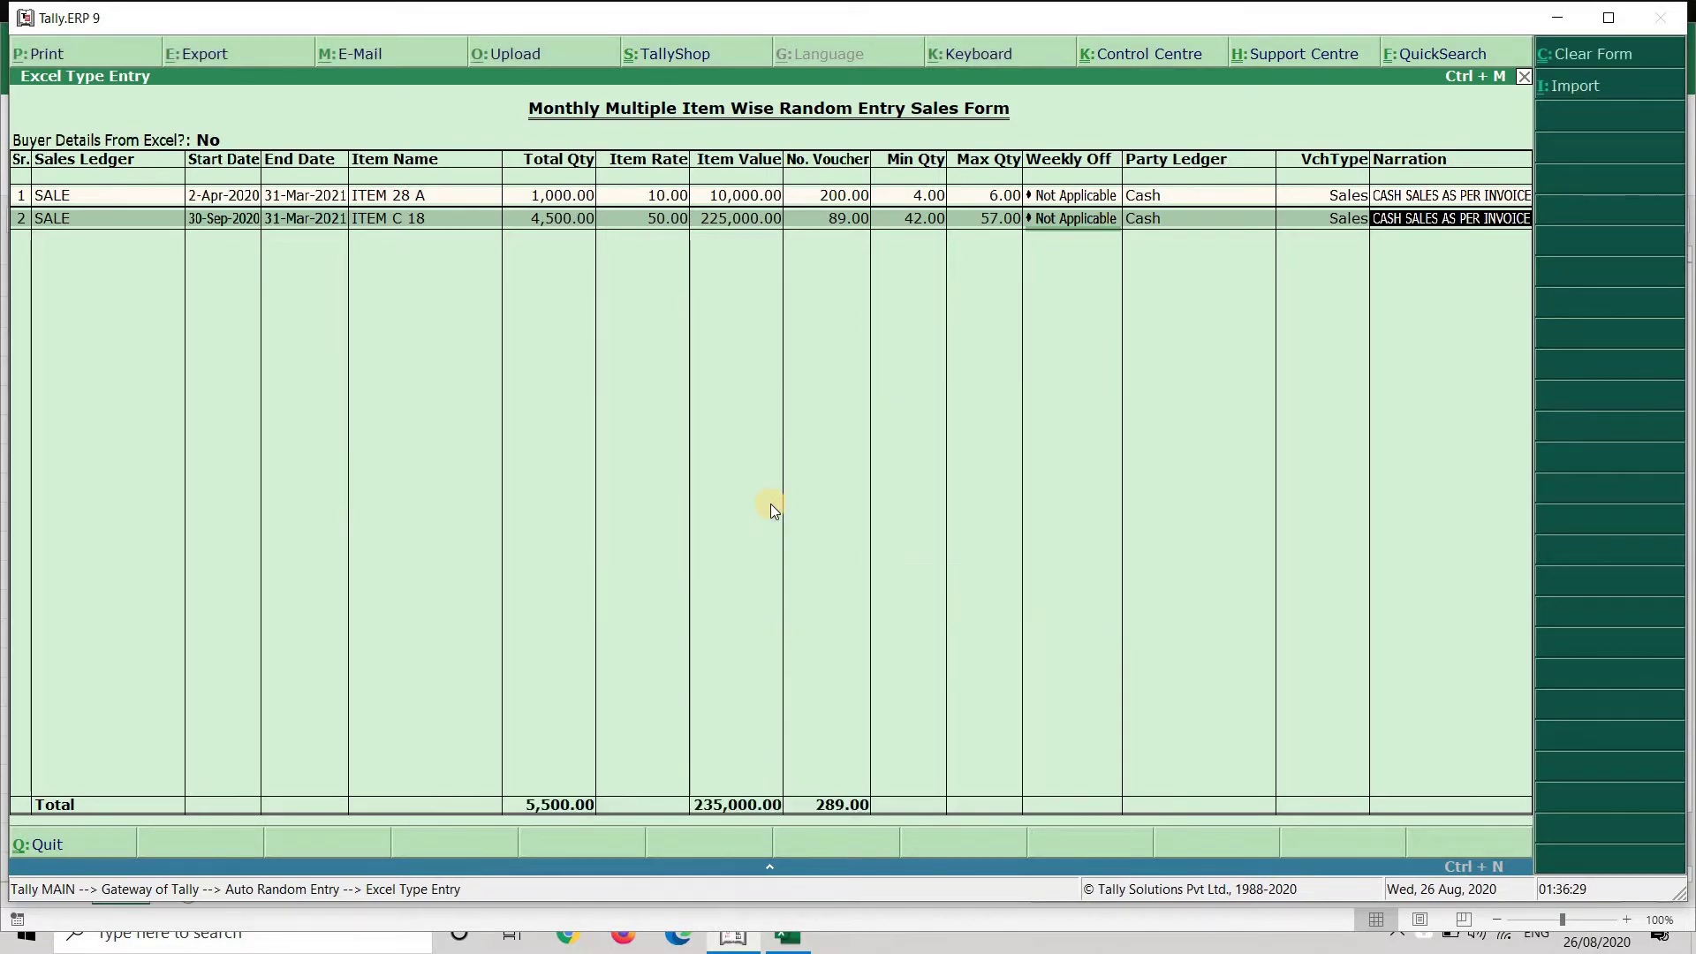
Quit the sales form, return to the Gateway of Tally and open the Profit & Loss A/c to check Sales Accounts.
key("Escape")
key("y")
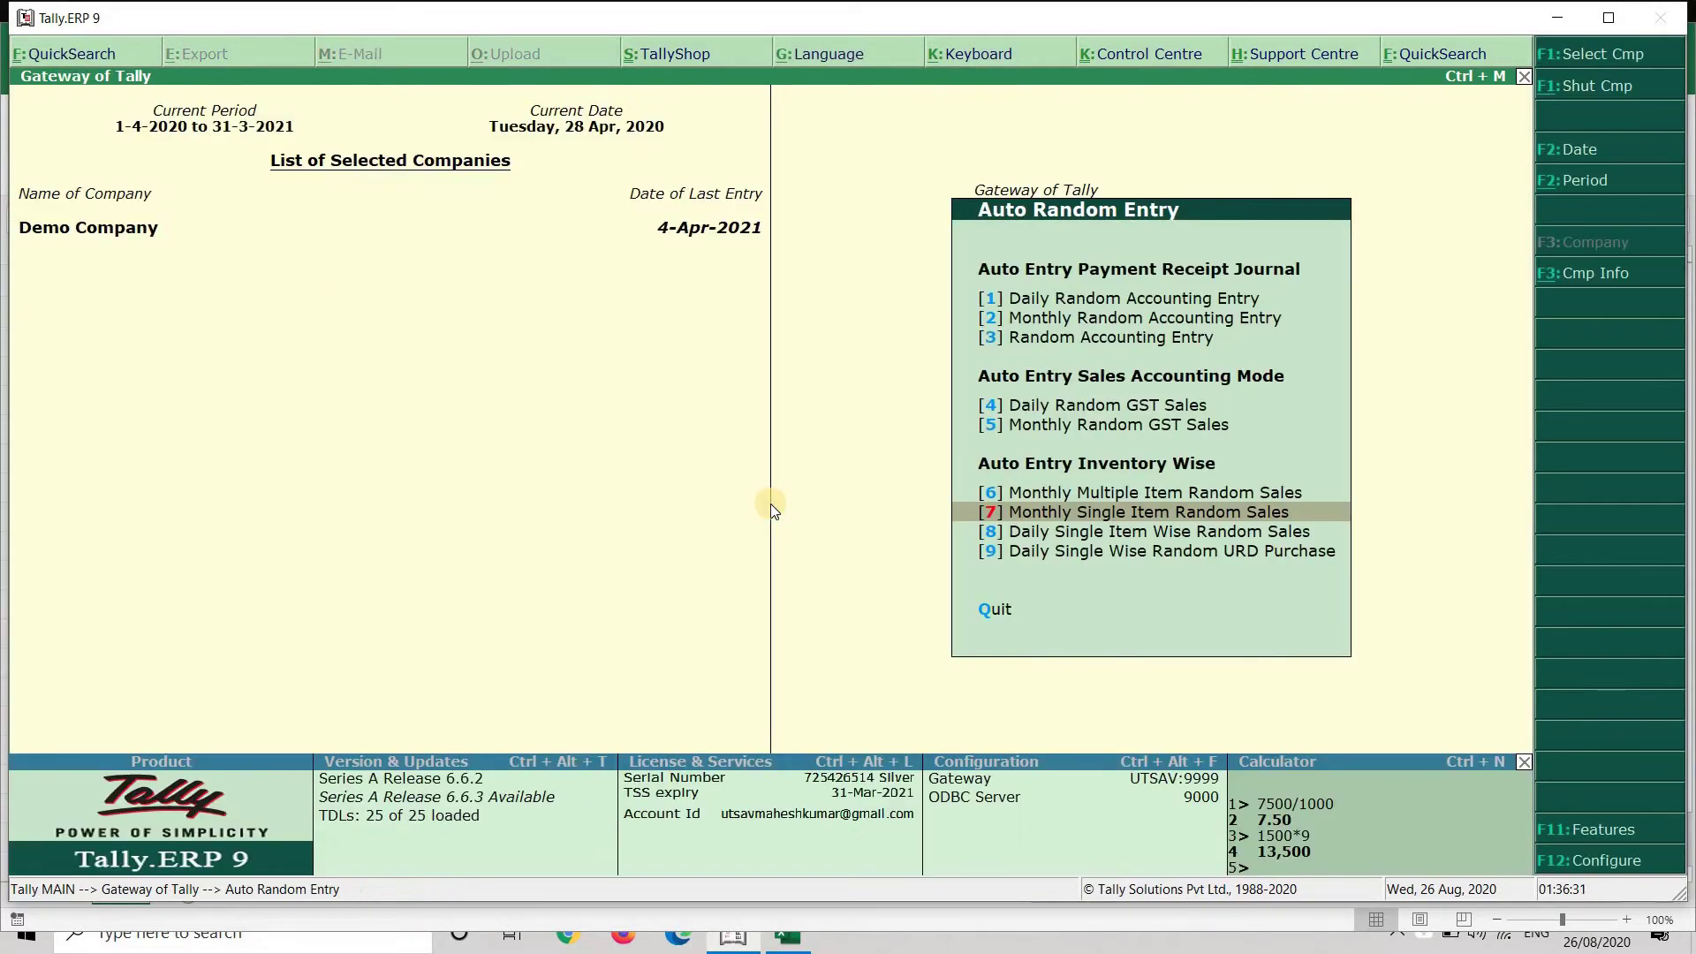
key("Escape")
key("Down")
key("Down")
key("Down")
key("Down")
key("Down")
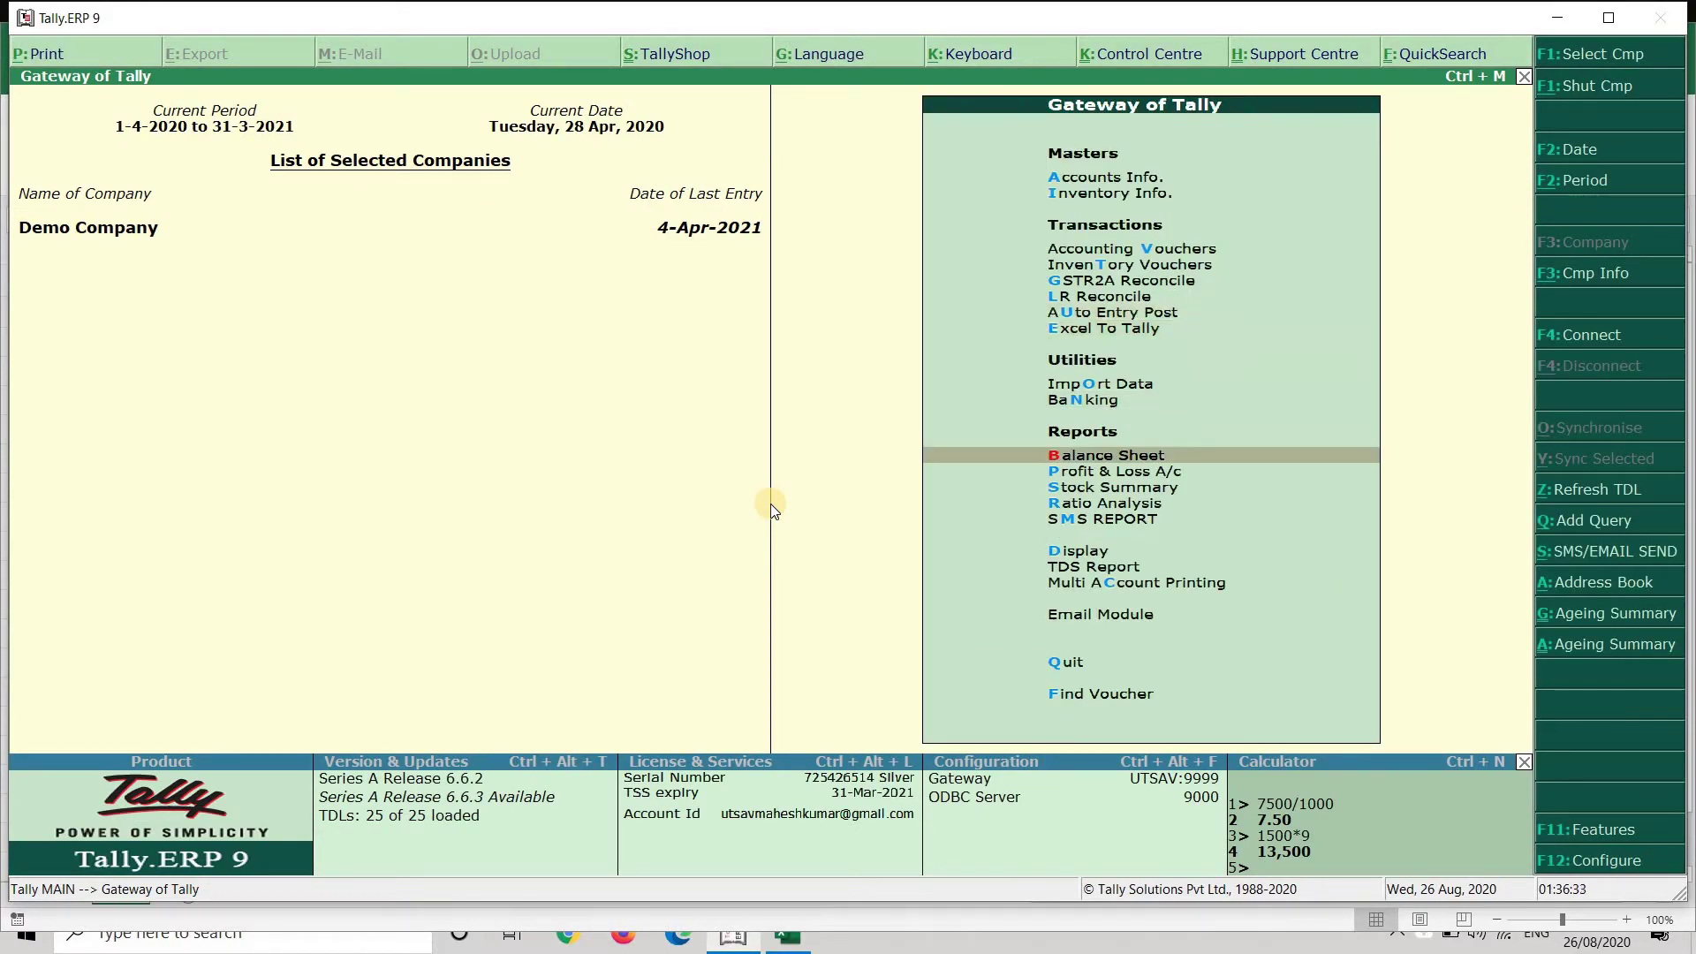
key("Return")
key("Right")
key("Down")
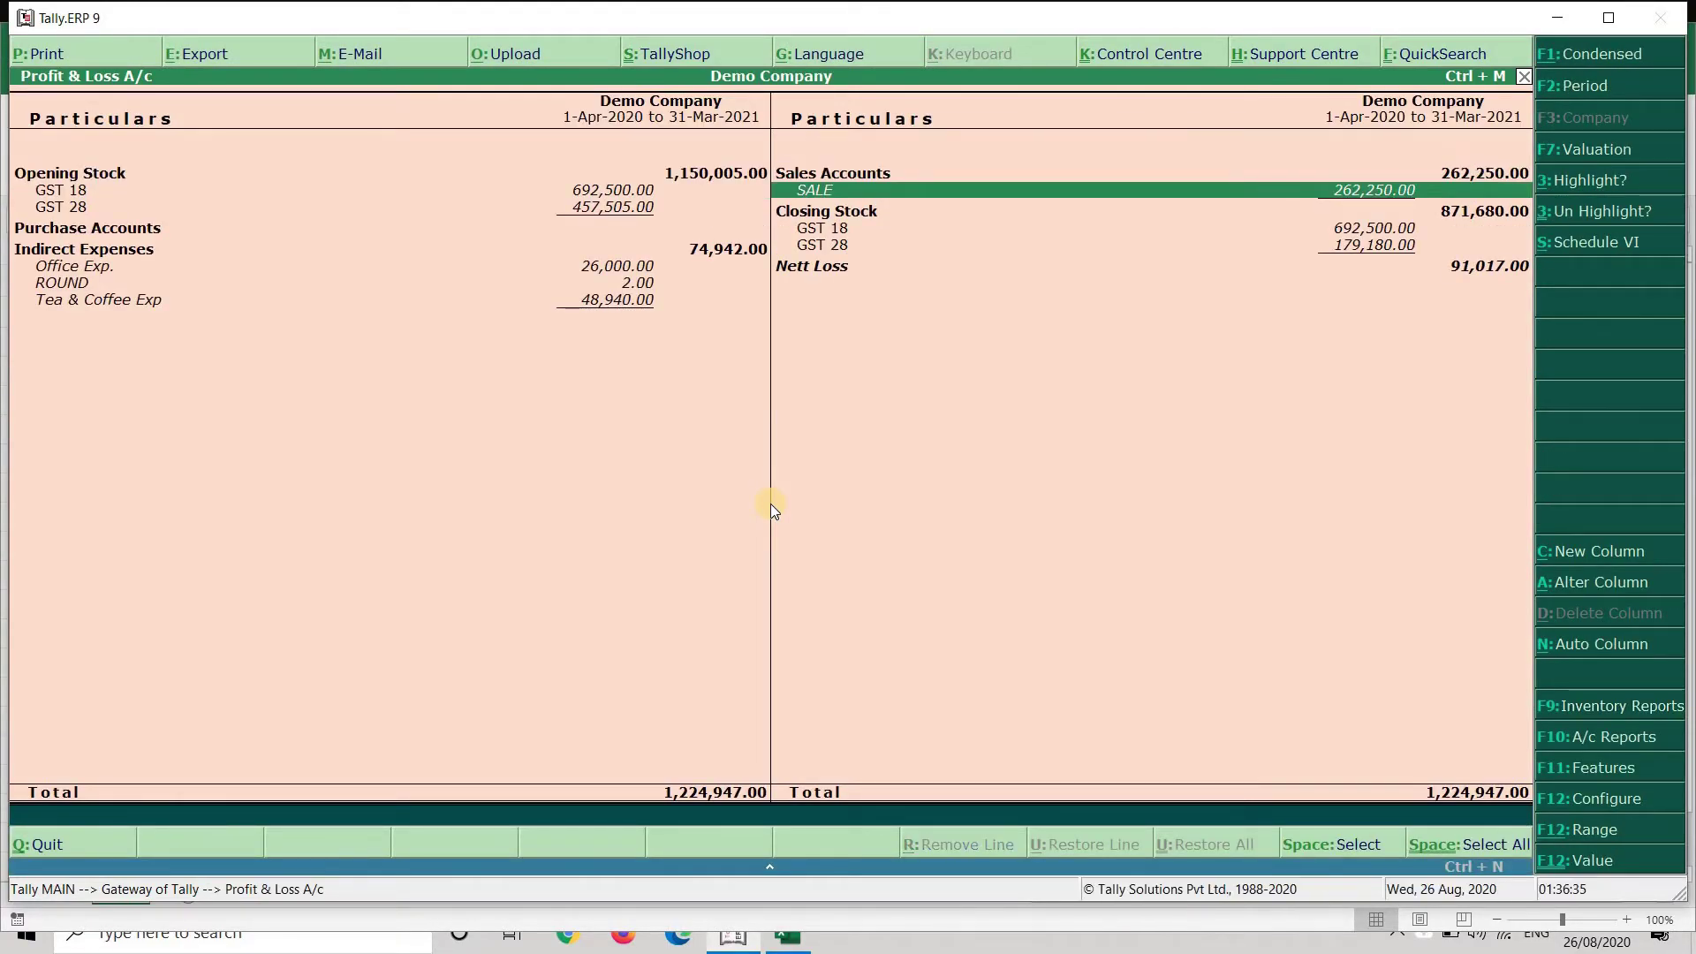
Open the SALE ledger's monthly summary and drill down to its April vouchers.
key("Return")
key("Up")
key("Up")
key("Up")
key("Up")
key("Up")
key("Up")
key("Up")
key("Up")
key("Up")
key("Up")
key("Up")
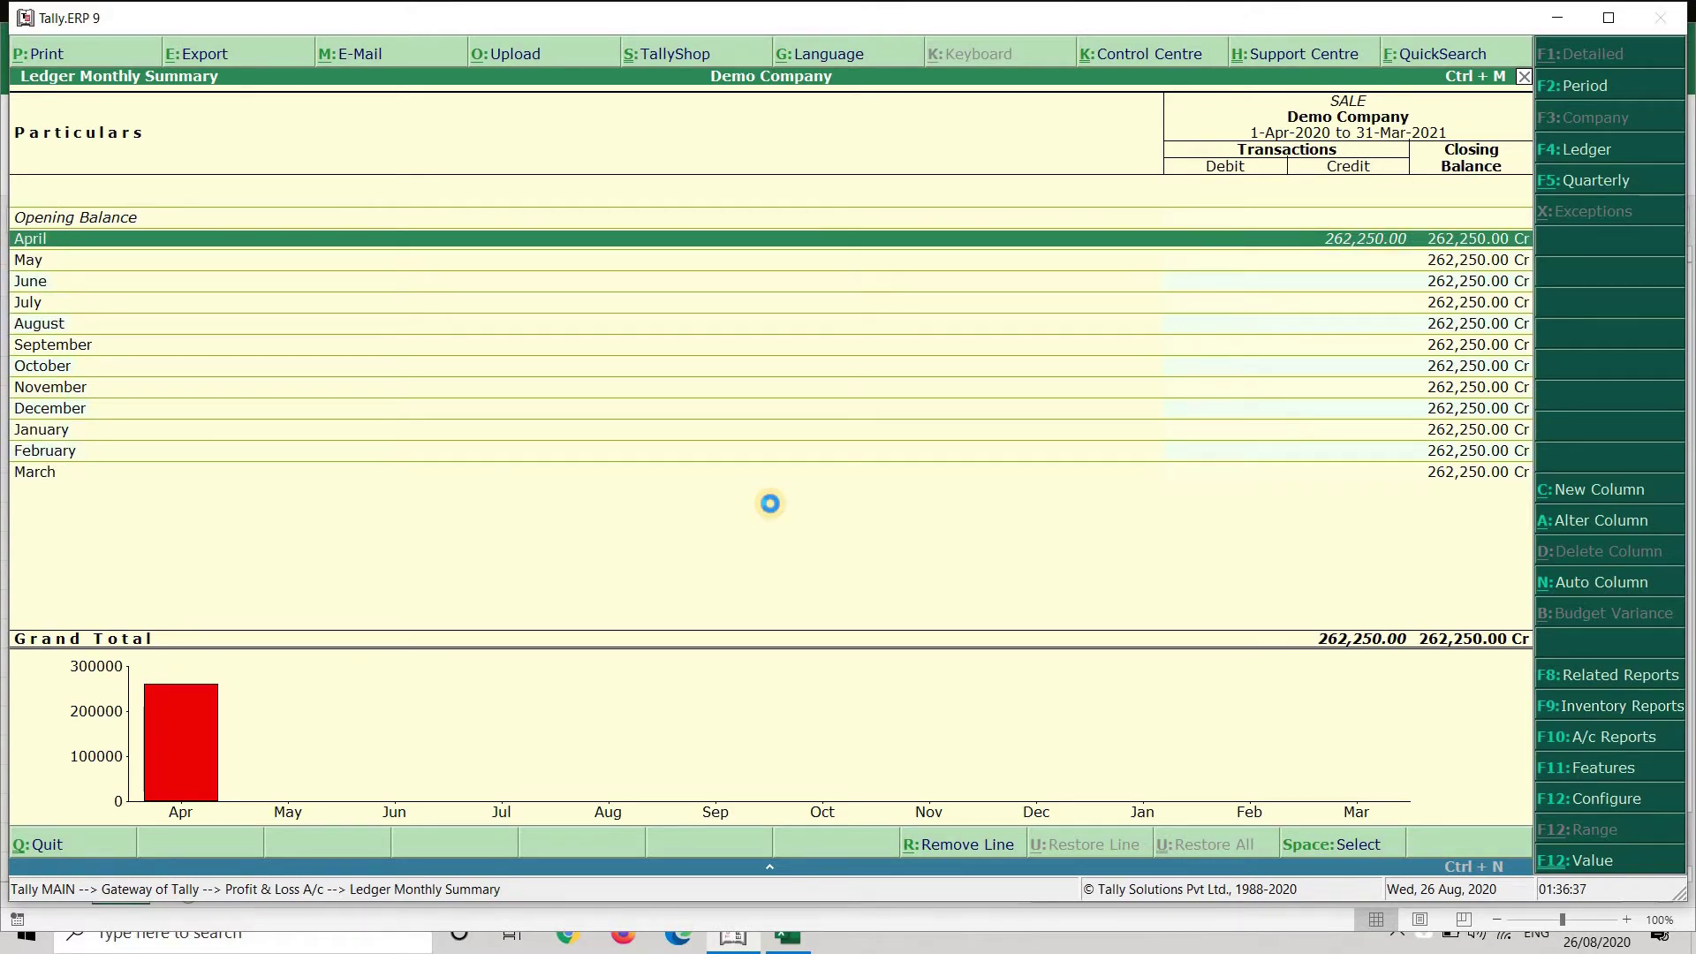
key("Return")
Examine the dates, narrations and amounts of the SALE ledger's April 2020 vouchers down to 21 April.
key("Down")
key("Down")
key("Down")
key("Down")
key("Down")
key("Down")
key("Down")
key("Down")
key("Down")
key("Down")
key("Down")
key("Down")
key("Down")
key("Down")
key("Down")
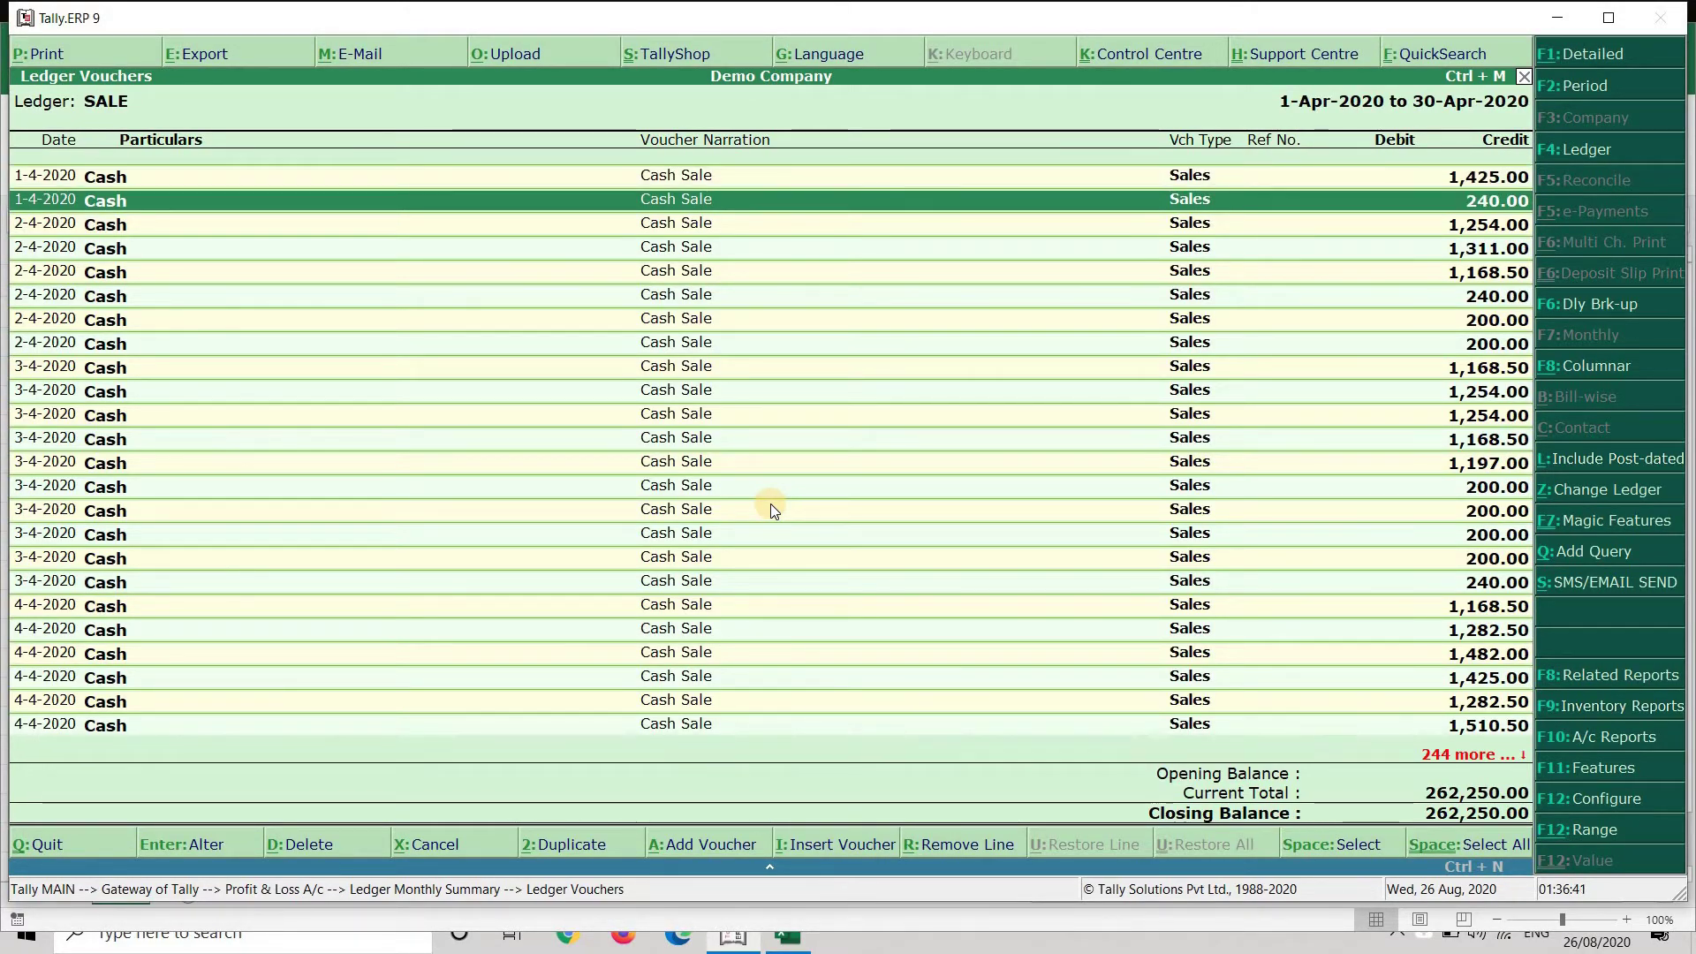
key("Down")
key("Down")
key("Down")
key("Down")
key("Down")
key("Down")
key("Down")
key("Down")
key("Down")
key("Down")
key("Down")
key("Down")
key("Down")
key("Down")
key("Down")
key("Down")
key("Down")
key("Down")
key("Down")
key("Down")
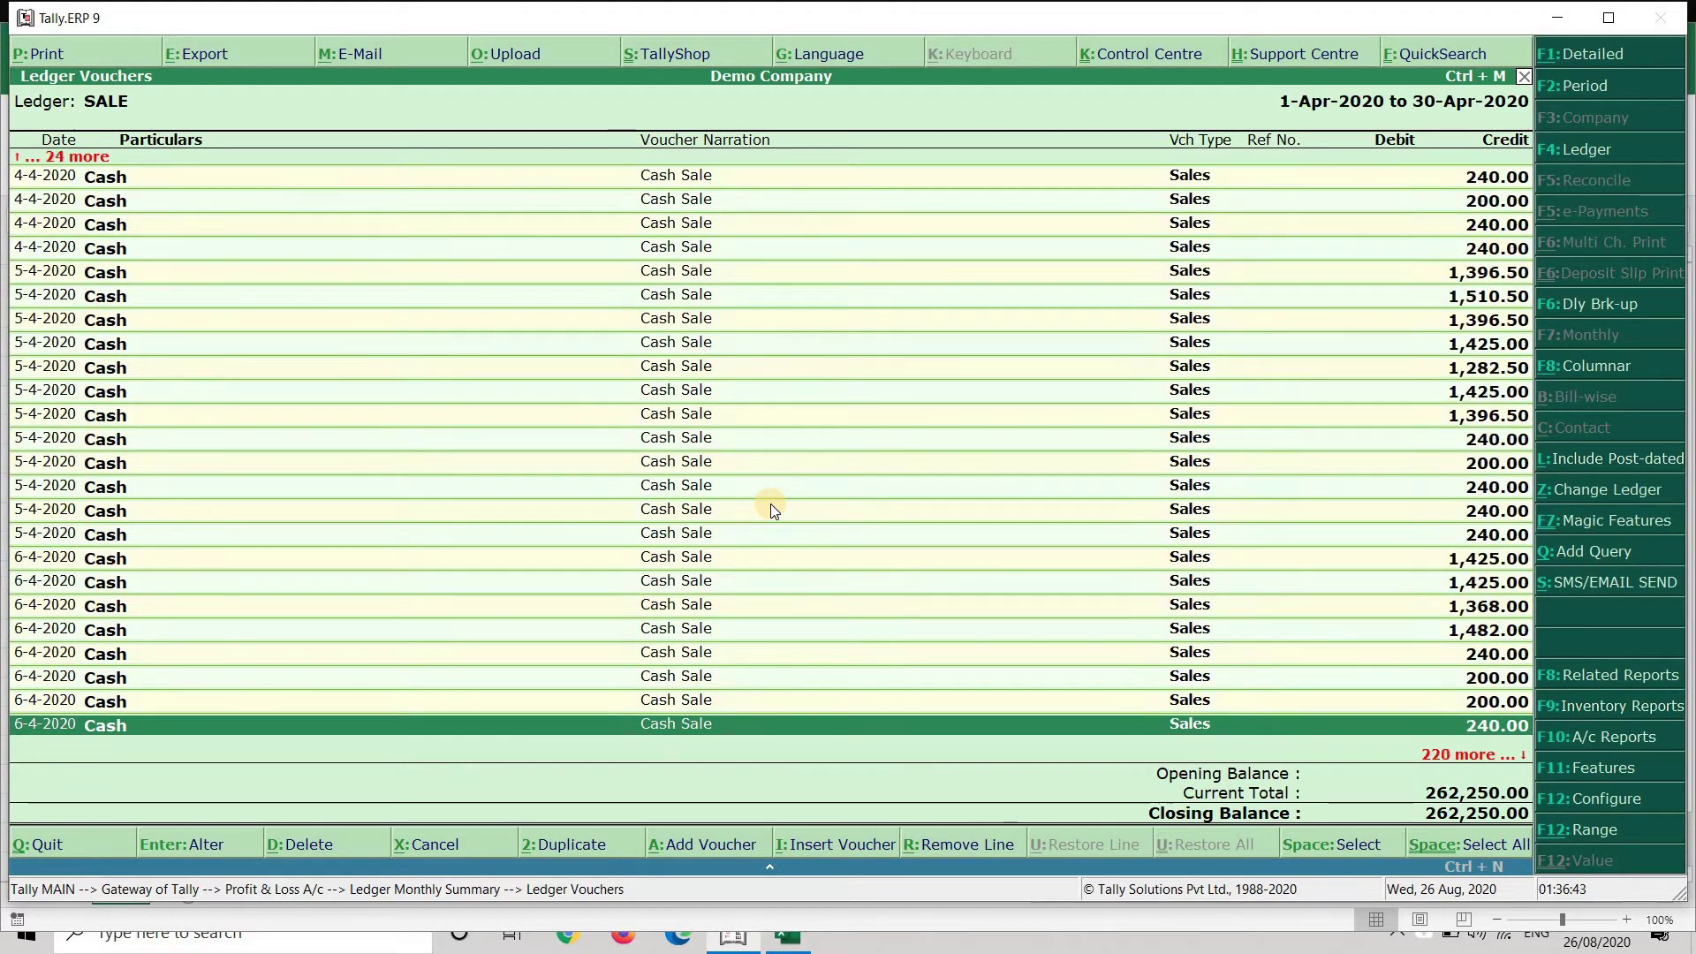
key("Down")
key("Down")
key("Down")
key("Down")
key("Down")
key("Down")
key("Down")
key("Down")
key("Down")
key("Down")
key("Down")
key("Down")
key("Down")
key("Down")
key("Down")
key("Down")
key("Down")
key("Down")
key("Down")
key("Down")
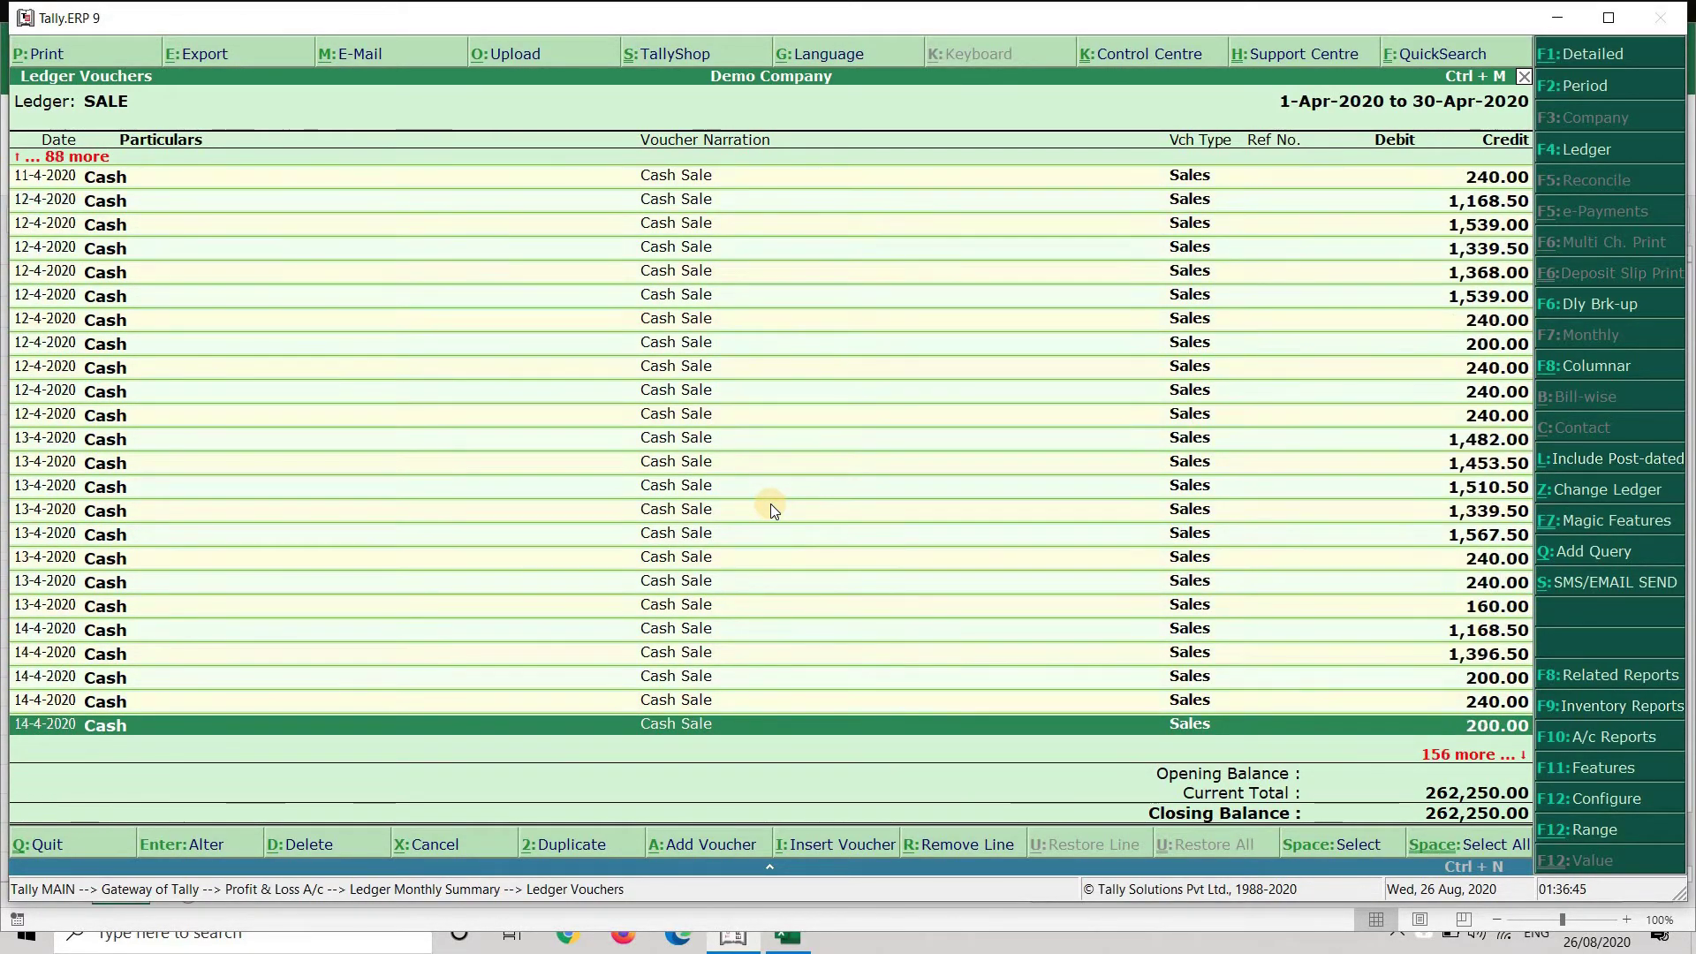
key("Down")
key("Down")
key("Down")
key("Down")
key("Down")
key("Down")
key("Down")
key("Down")
key("Down")
key("Down")
key("Down")
key("Down")
key("Down")
key("Down")
key("Down")
key("Down")
key("Down")
key("Down")
key("Down")
key("Down")
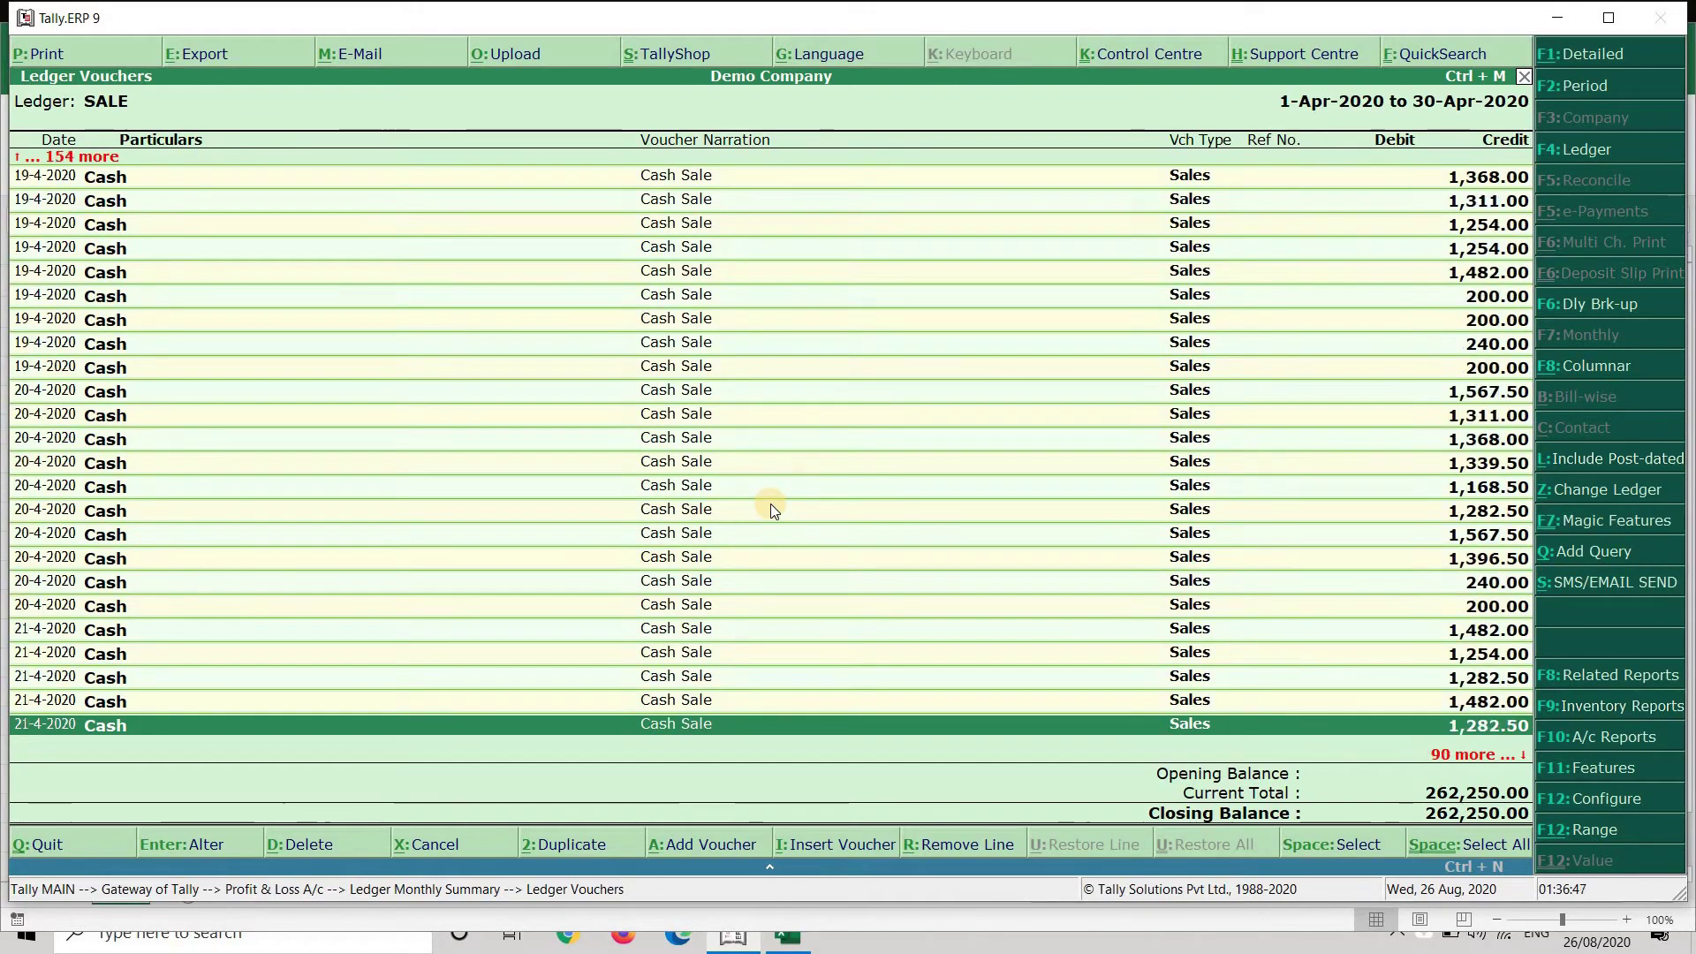
Open a 21-Apr-2020 ITEM 28 C cash sales voucher and examine its item, quantity, rate and amount.
key("Return")
key("Return")
key("Return")
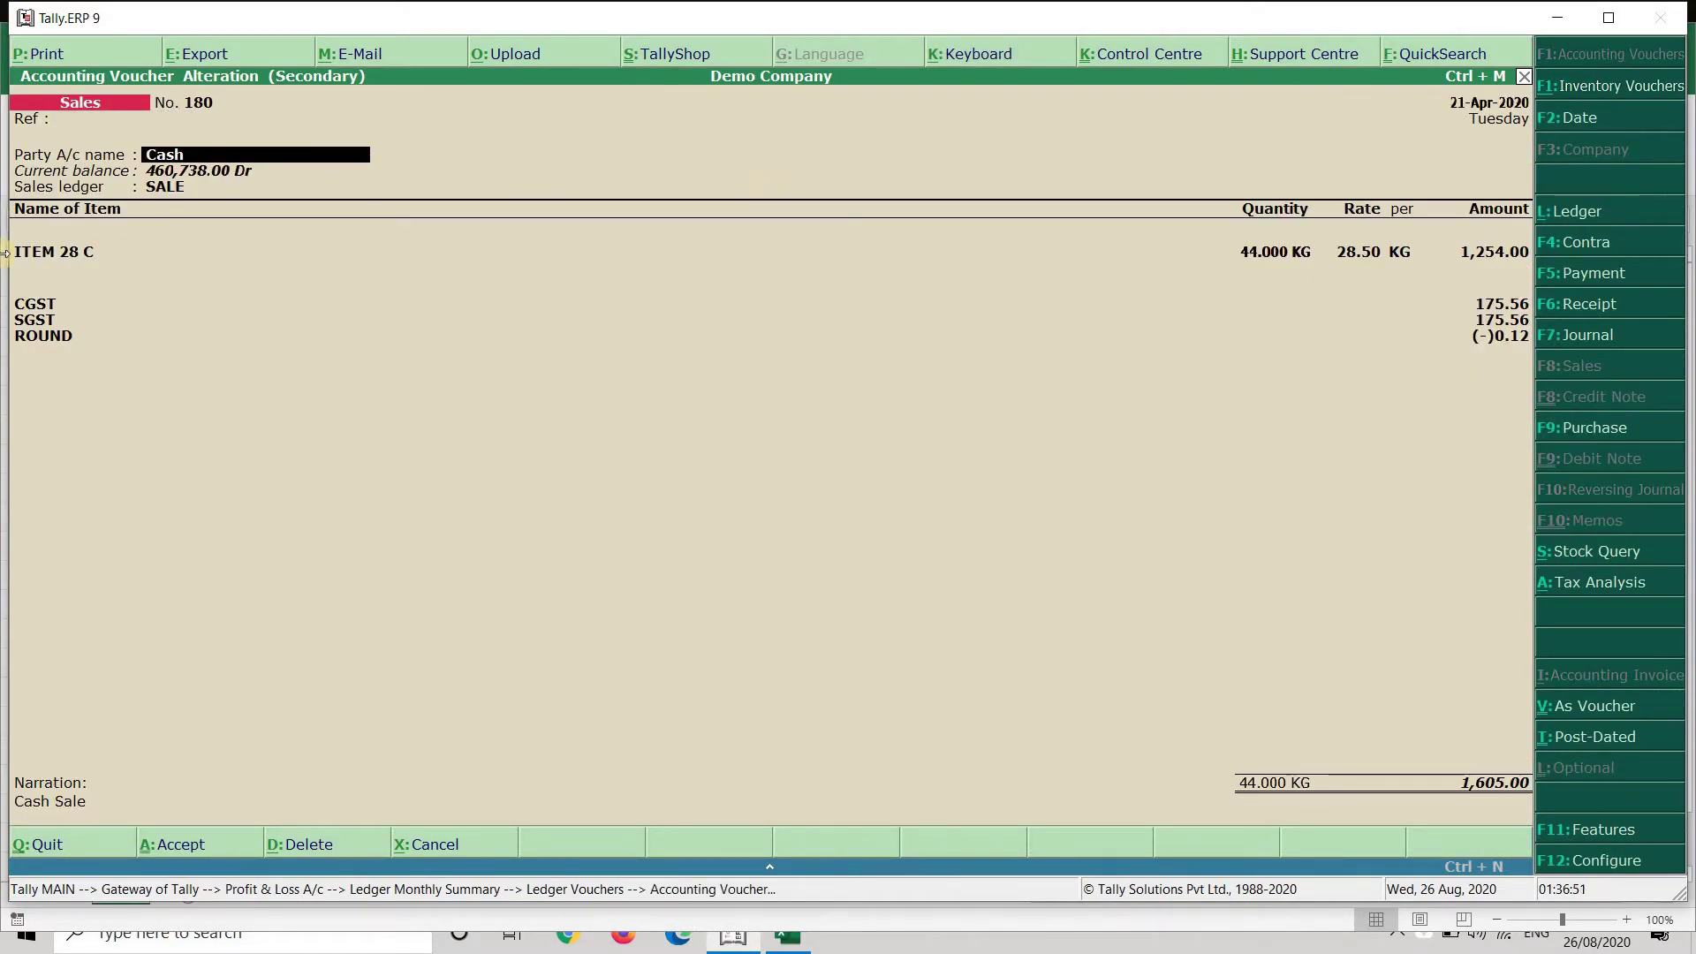
key("Return")
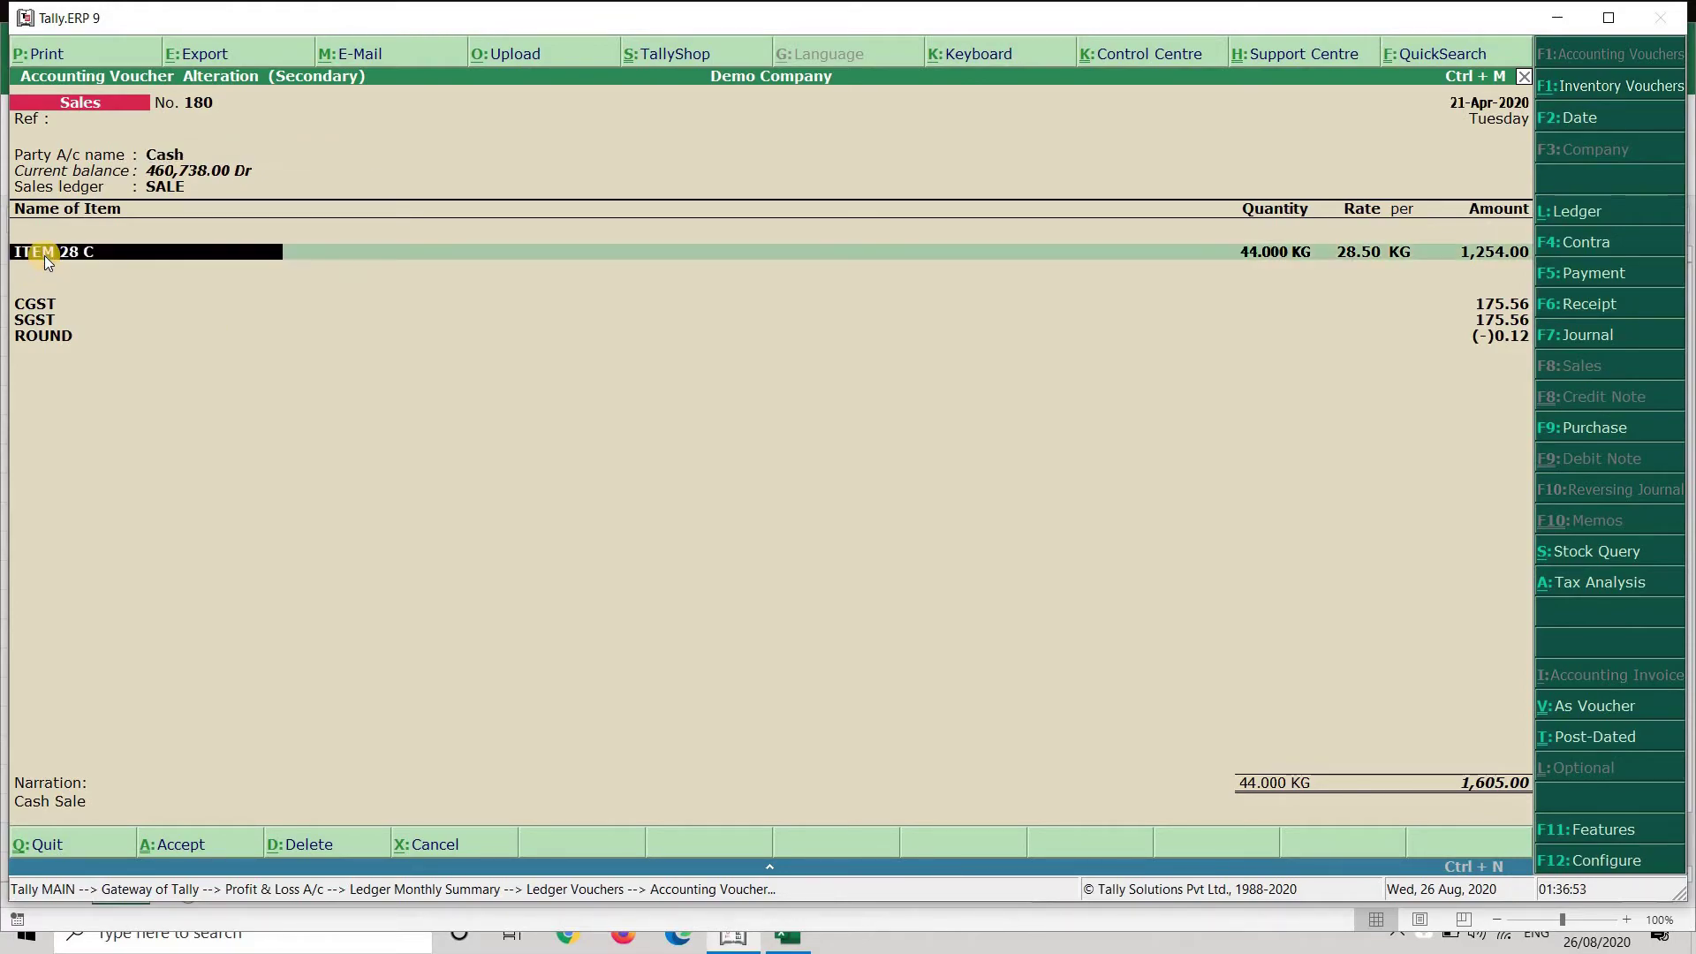
key("Return")
key("Return")
key("Return")
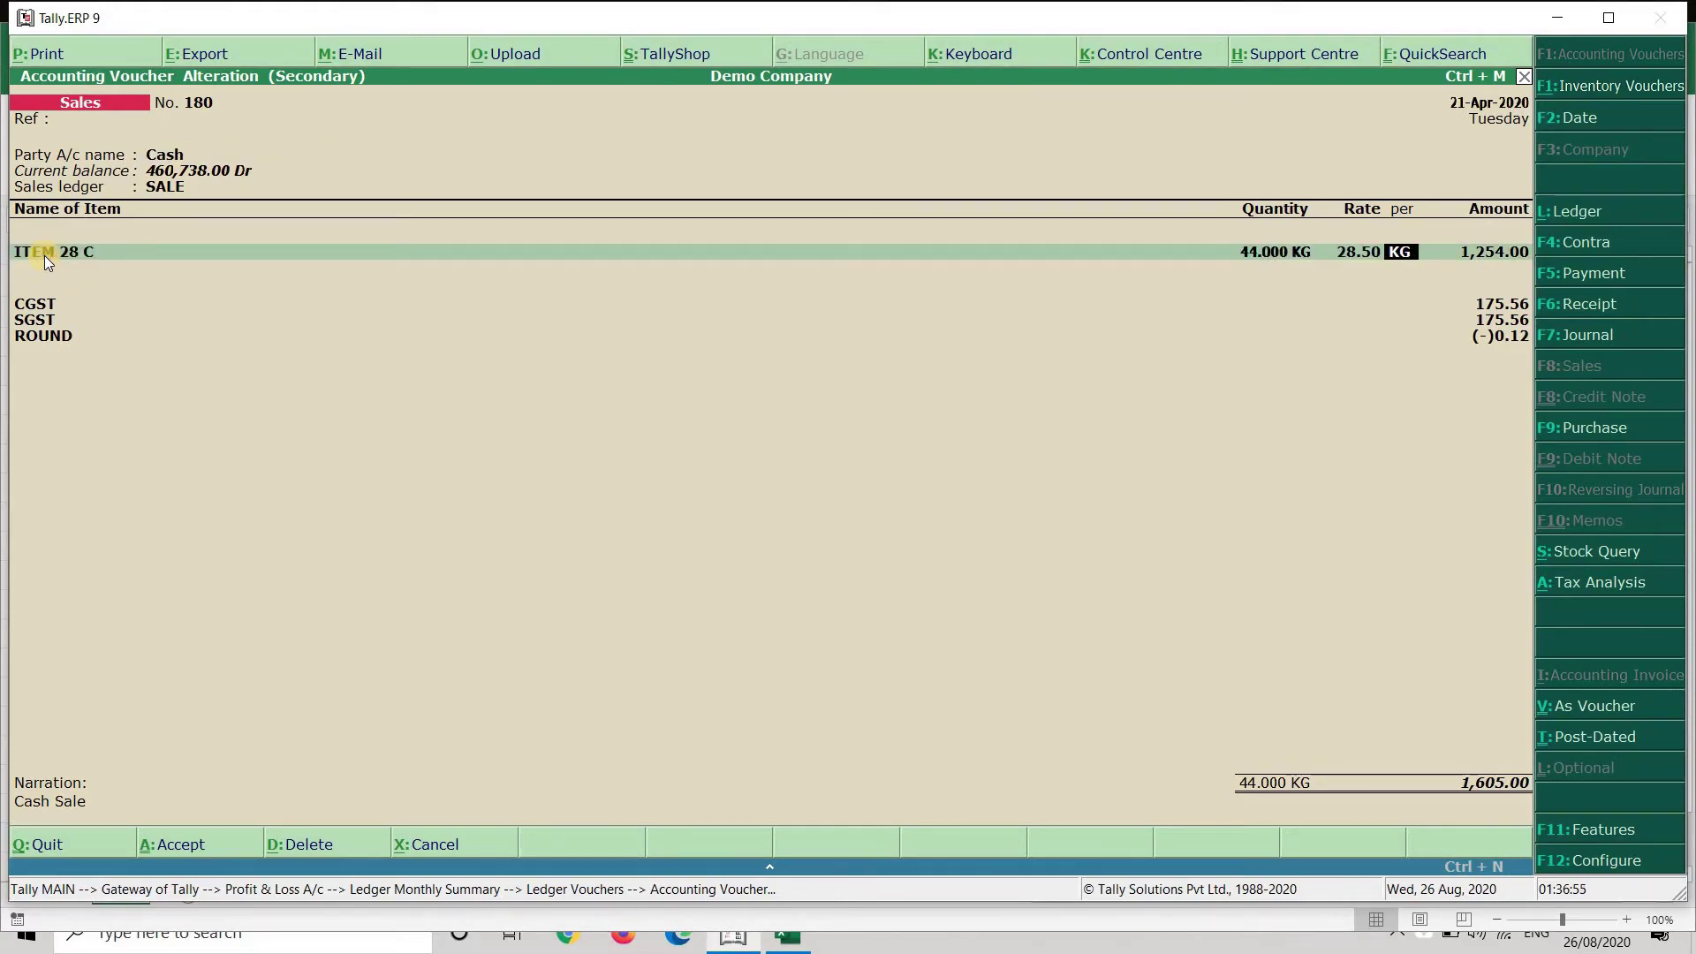
key("Return")
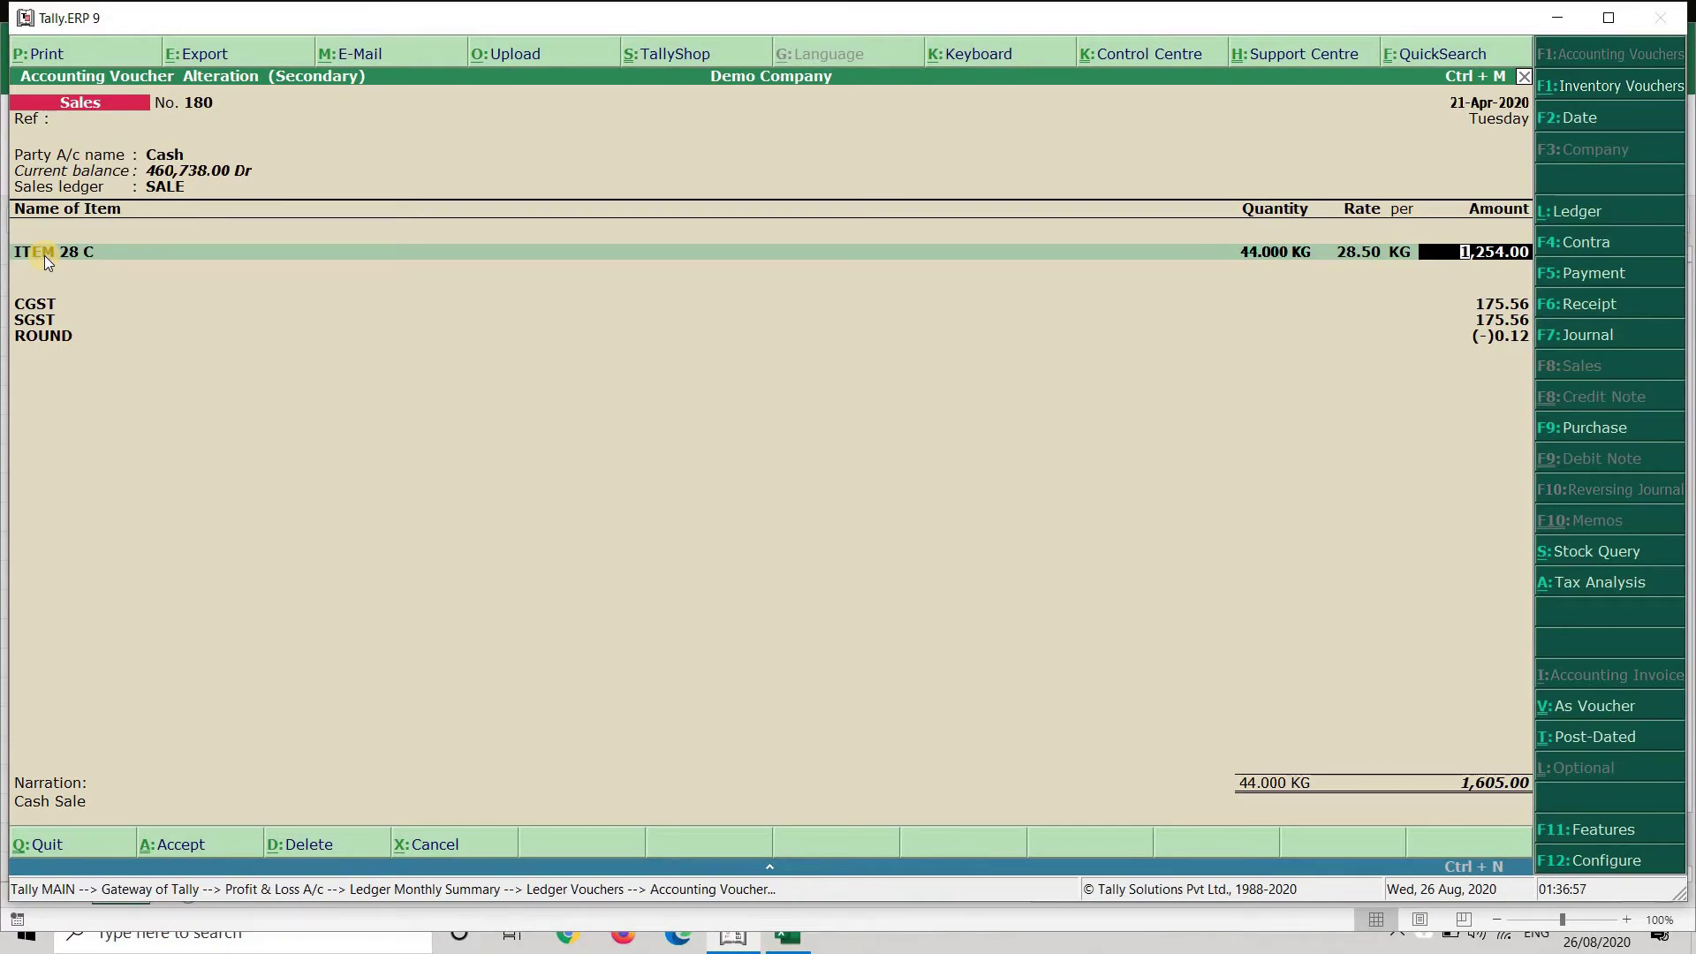
key("BackSpace")
key("BackSpace")
key("BackSpace")
key("BackSpace")
key("BackSpace")
key("BackSpace")
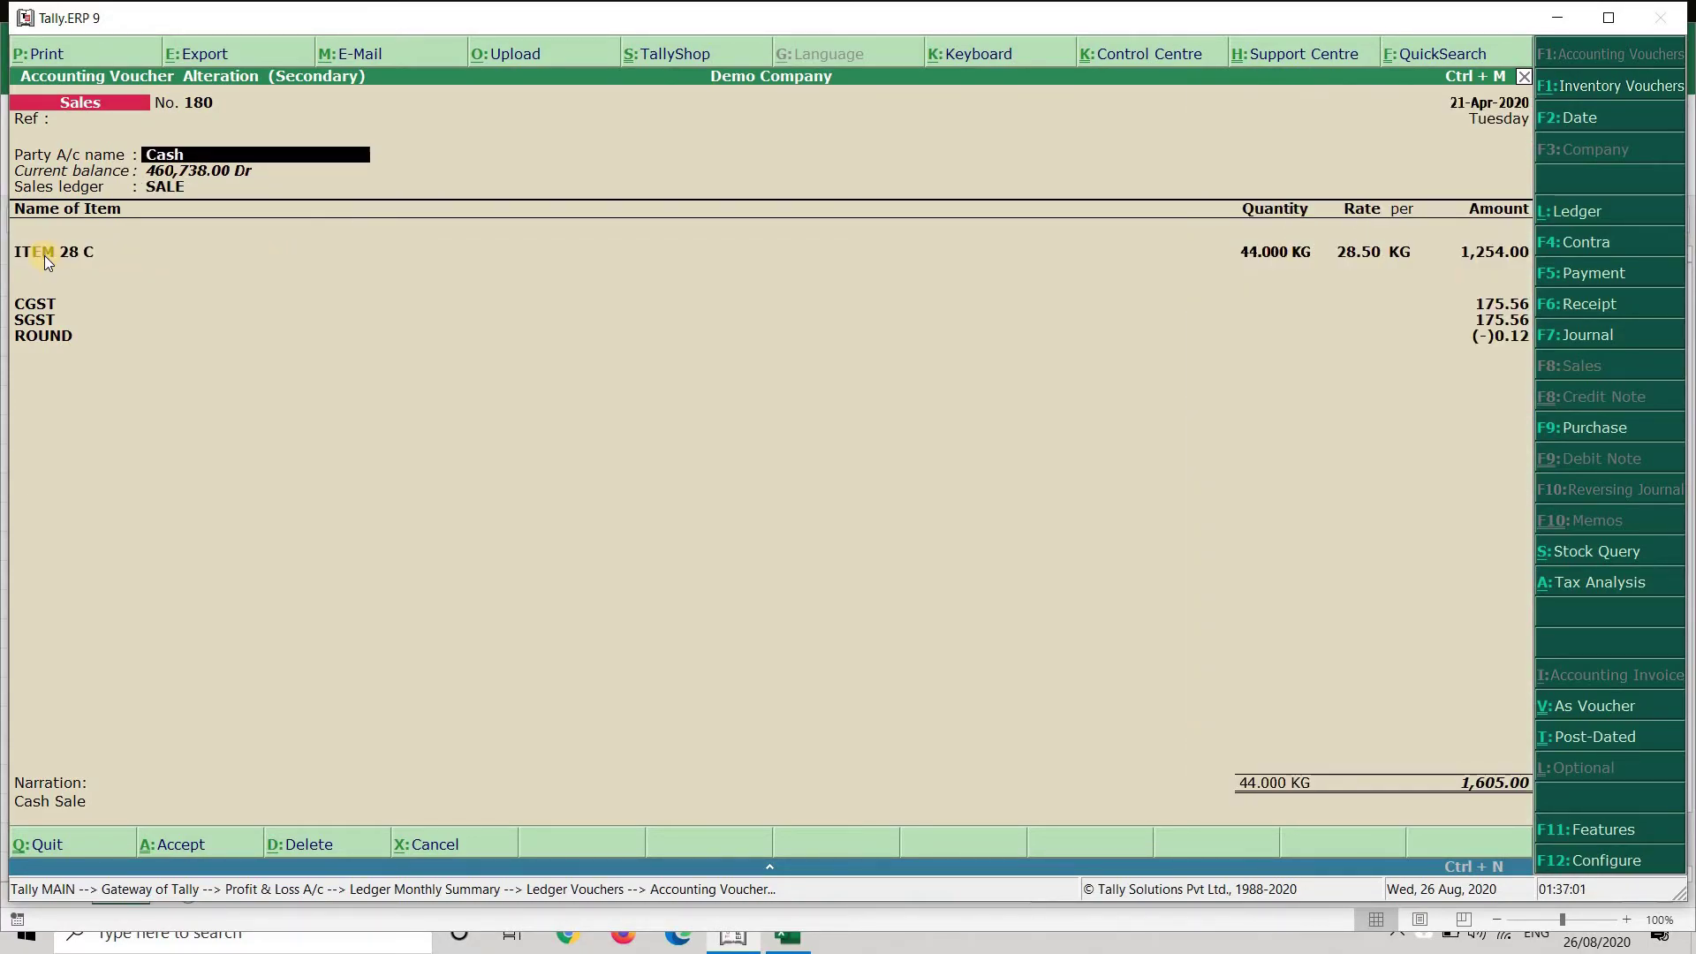
Check the buyer's name and address in the voucher's party details, and quit the voucher without saving.
key("F12")
key("Escape")
key("Return")
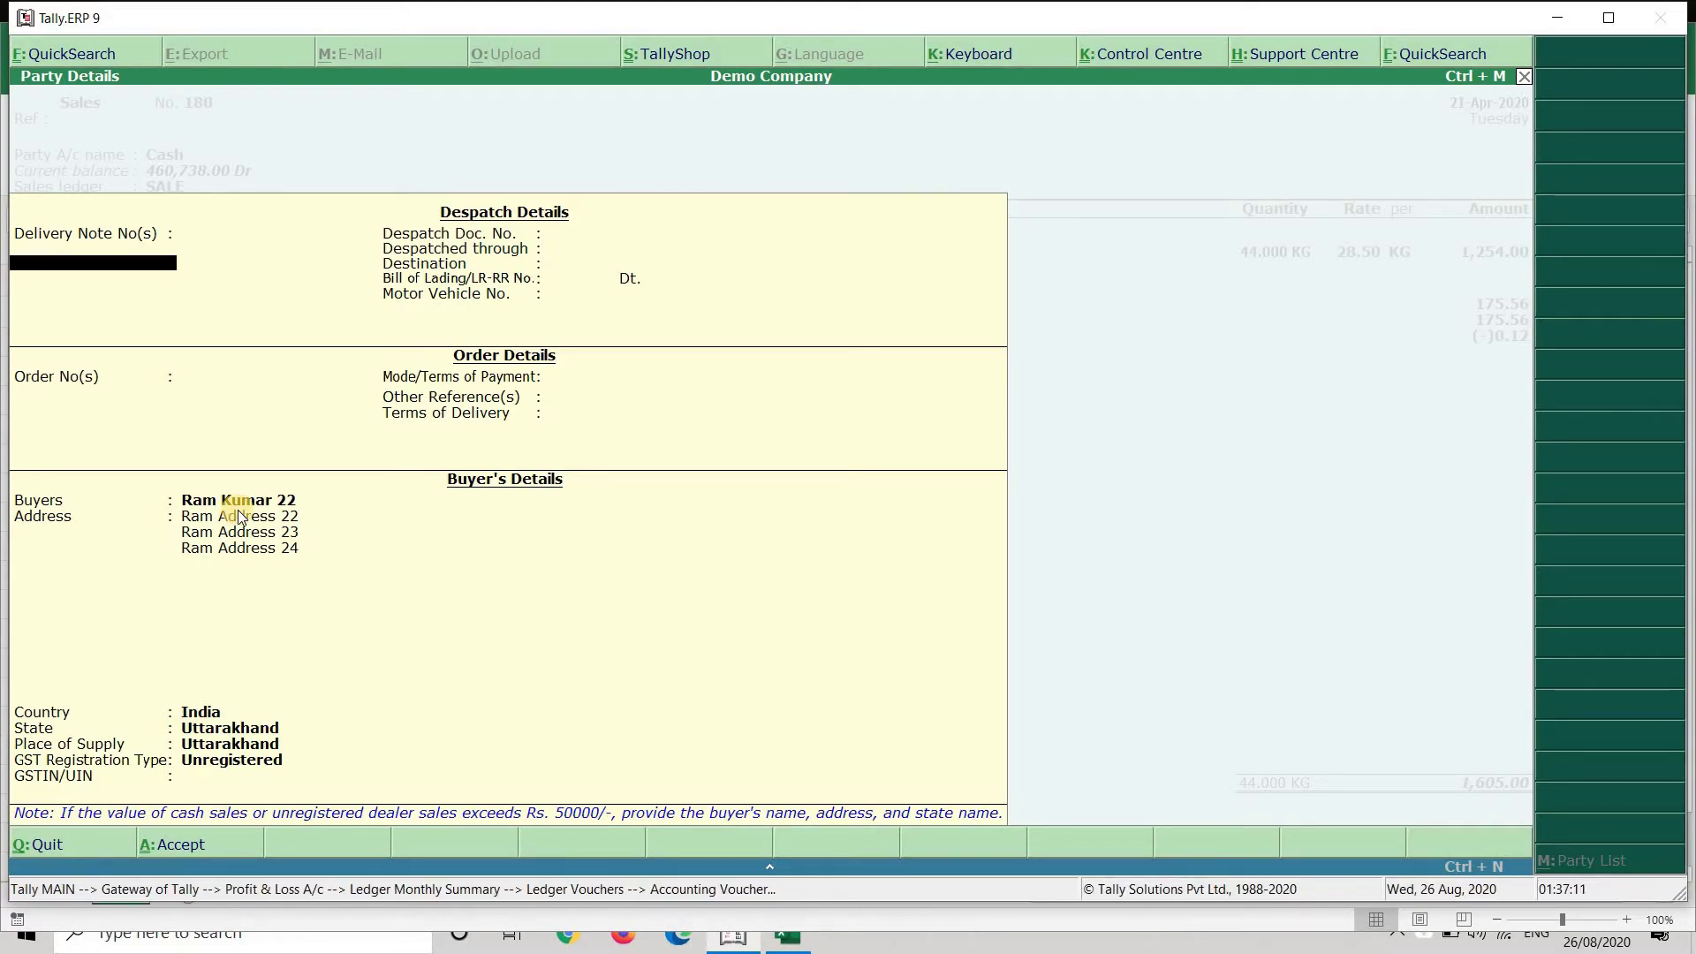
key("Escape")
key("Escape")
key("y")
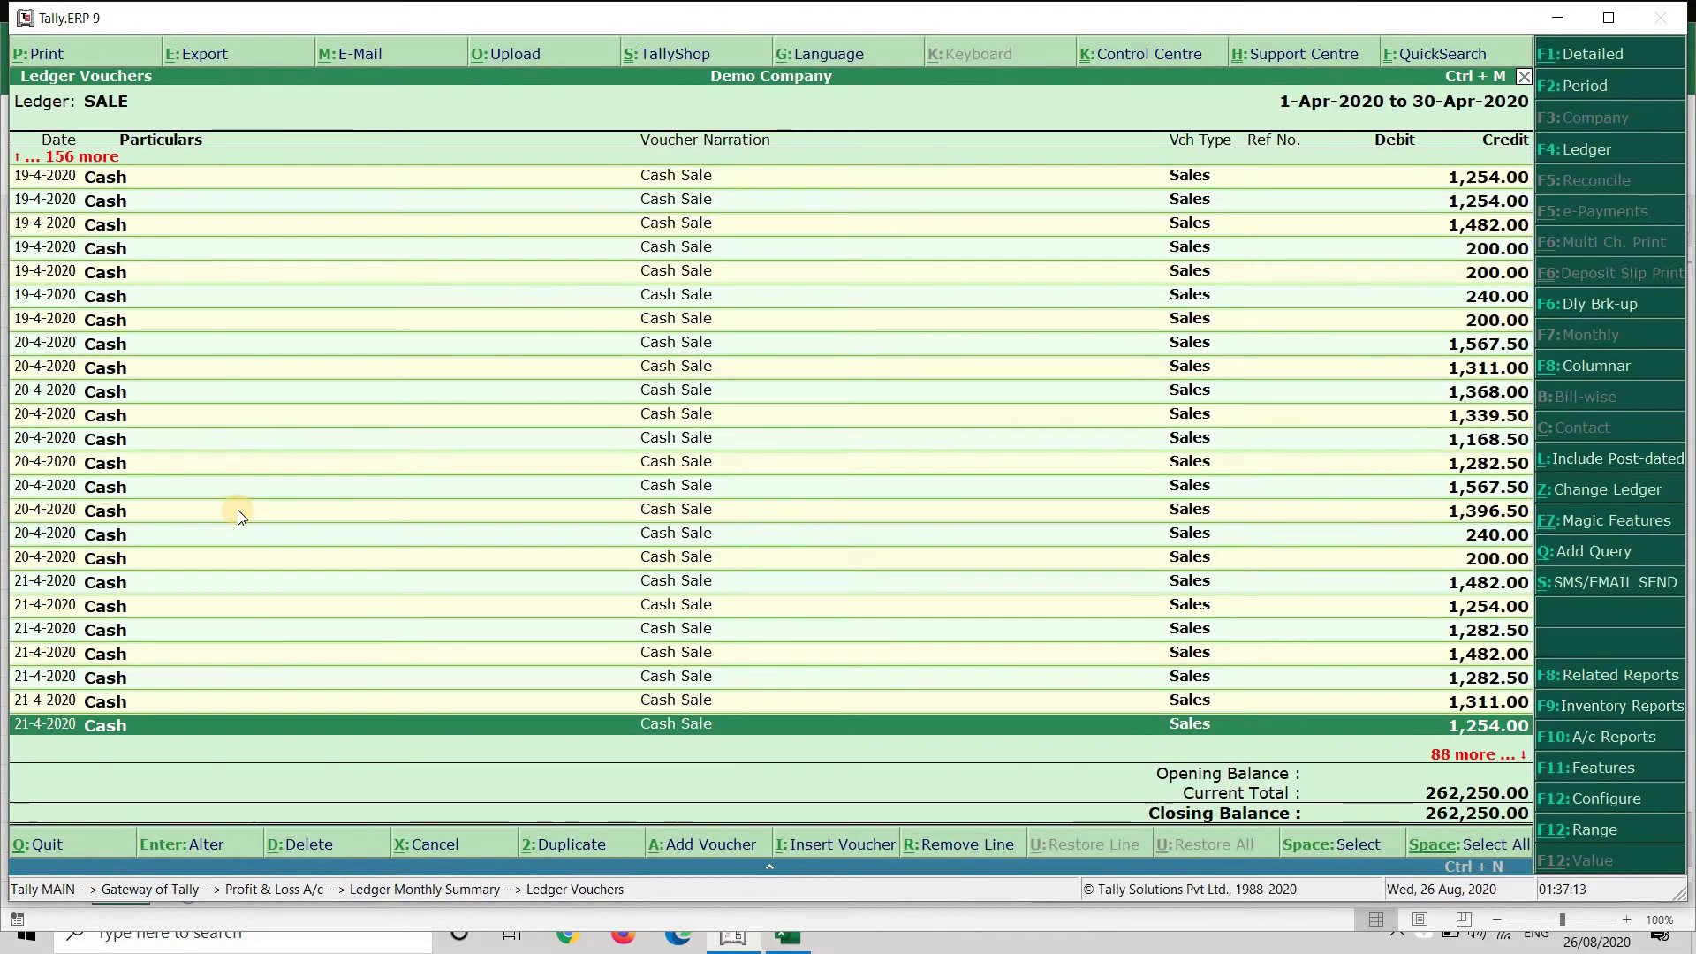
Examine the dates and amounts of the SALE ledger's remaining April 2020 vouchers from 21 April down to 30 April.
key("Down")
key("Down")
key("Down")
key("Down")
key("Down")
key("Down")
key("Down")
key("Down")
key("Down")
key("Down")
key("Down")
key("Down")
key("Down")
key("Down")
key("Down")
key("Down")
key("Down")
key("Down")
key("Down")
key("Down")
key("Down")
key("Down")
key("Down")
key("Down")
key("Down")
key("Down")
key("Down")
key("Down")
key("Down")
key("Down")
key("Down")
key("Down")
key("Down")
key("Down")
key("Down")
key("Down")
key("Down")
key("Down")
key("Down")
key("Down")
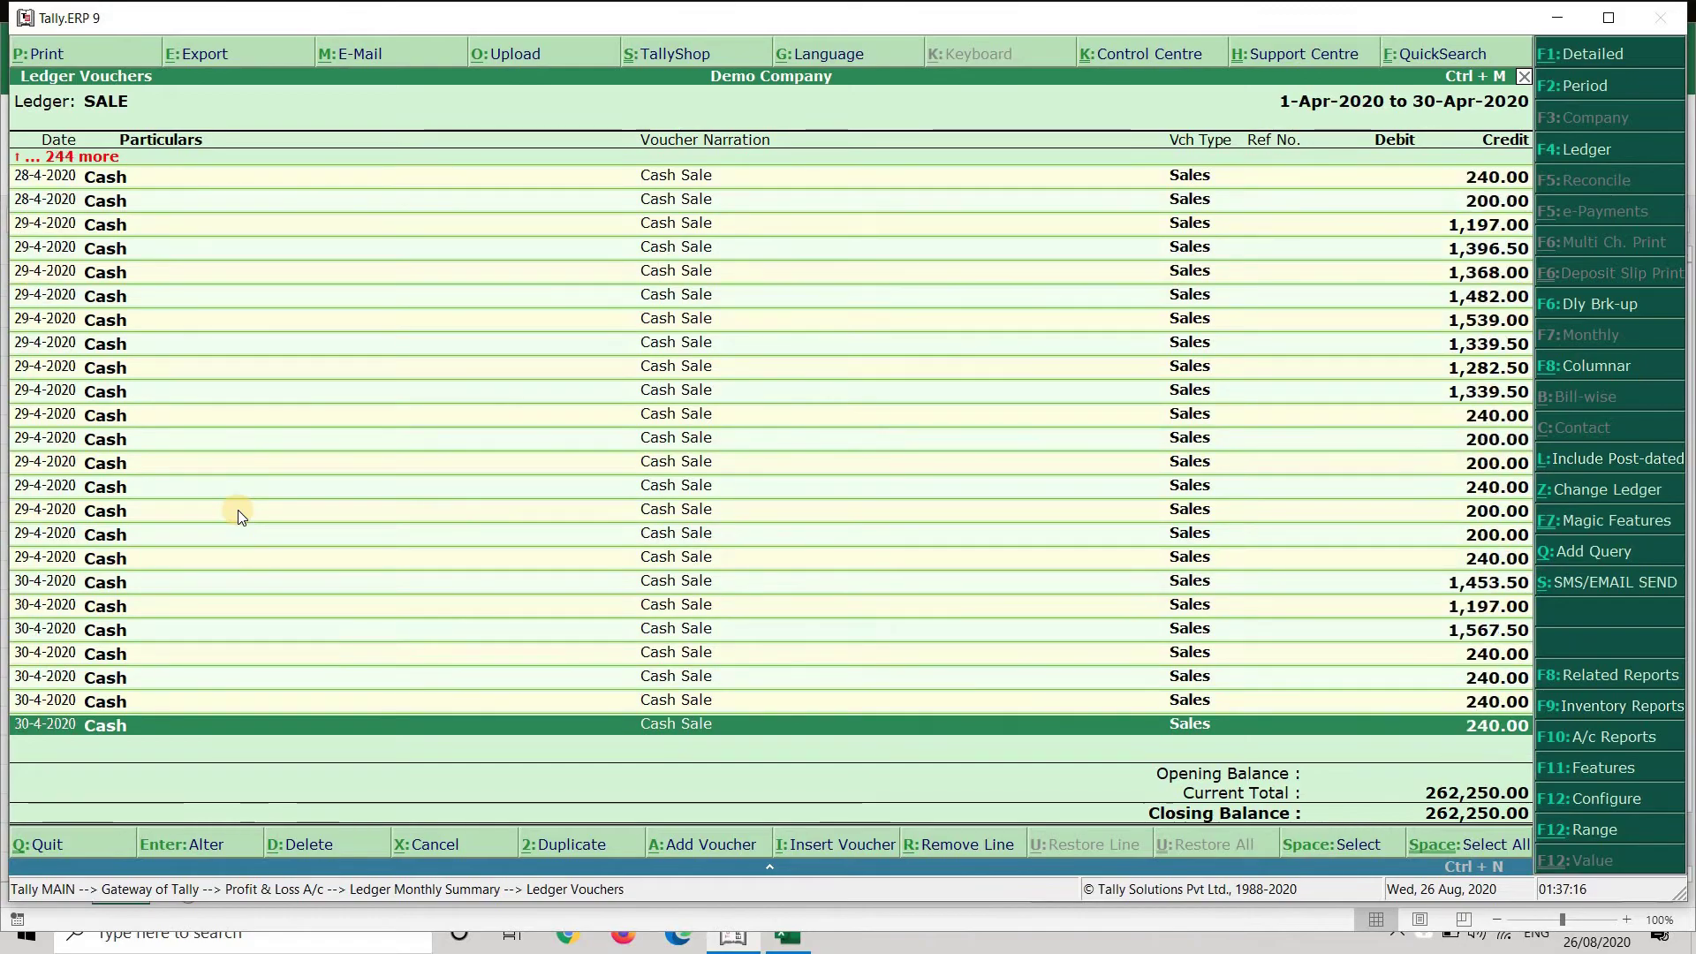
Review the SALE ledger's vouchers in reverse, from 30 April back to 17 April 2020.
key("Up")
key("Up")
key("Up")
key("Up")
key("Up")
key("Up")
key("Up")
key("Up")
key("Up")
key("Up")
key("Up")
key("Up")
key("Up")
key("Up")
key("Up")
key("Up")
key("Up")
key("Up")
key("Up")
key("Up")
key("Up")
key("Up")
key("Up")
key("Up")
key("Up")
key("Up")
key("Up")
key("Up")
key("Up")
key("Up")
key("Up")
key("Up")
key("Up")
key("Up")
key("Up")
key("Up")
key("Up")
key("Up")
key("Up")
key("Up")
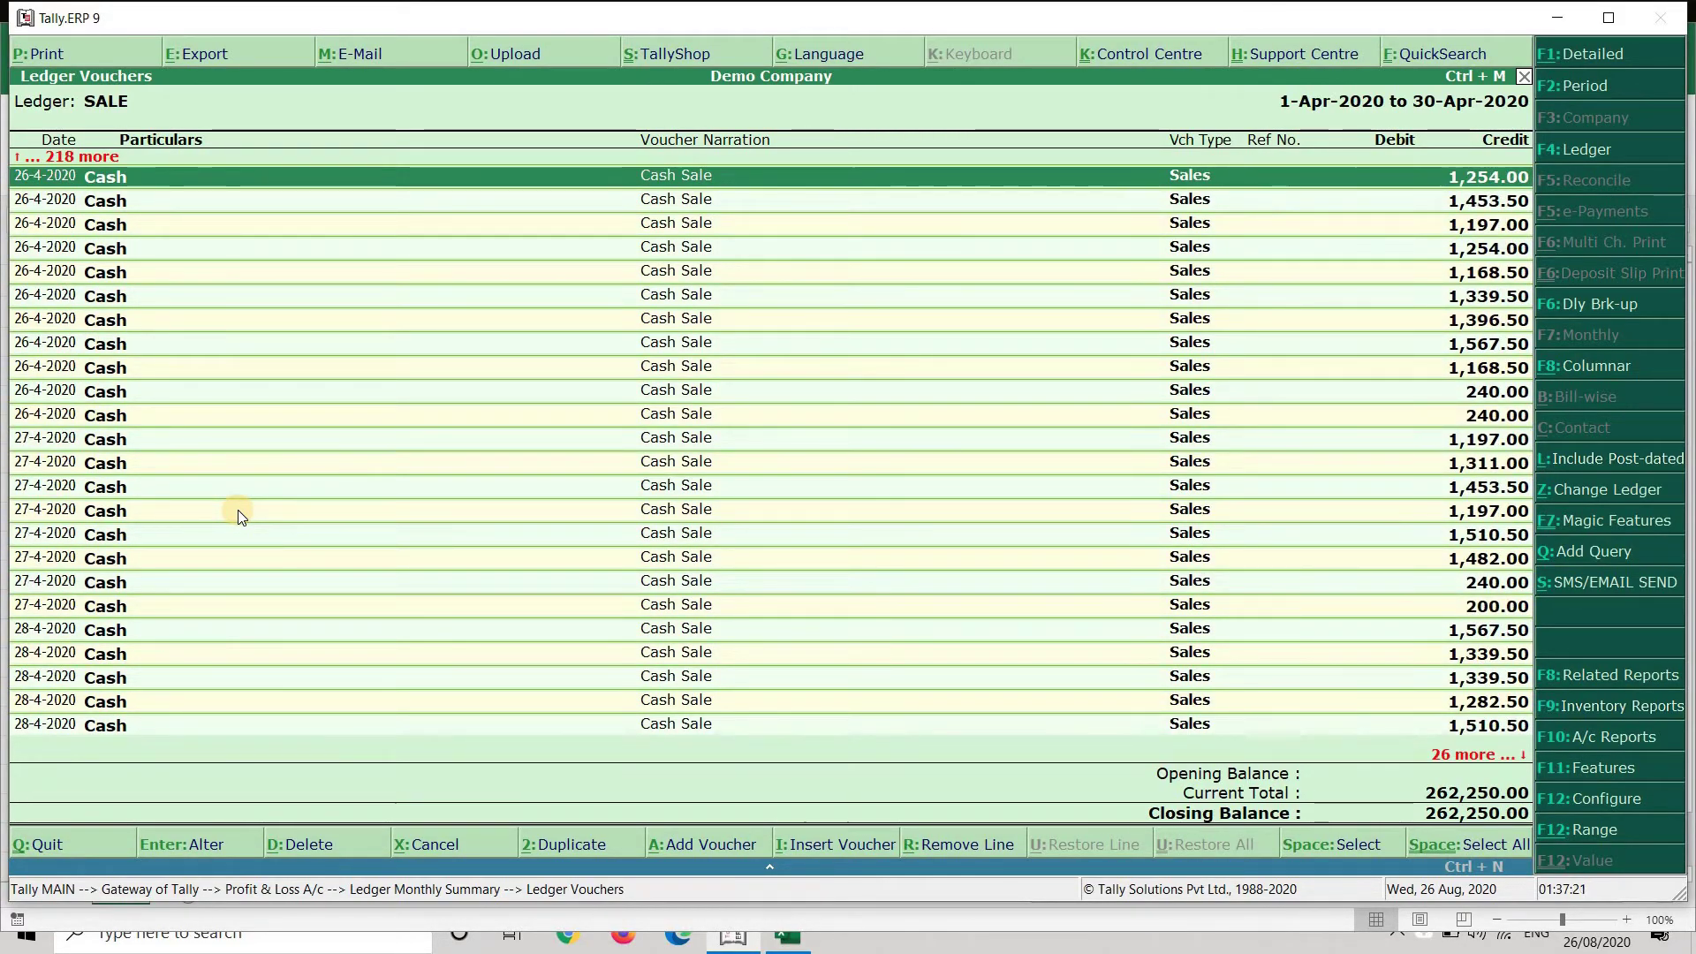
key("Up")
key("Up")
key("Up")
key("Up")
key("Up")
key("Up")
key("Up")
key("Up")
key("Up")
key("Up")
key("Up")
key("Up")
key("Up")
key("Up")
key("Up")
key("Up")
key("Up")
key("Up")
key("Up")
key("Up")
key("Up")
key("Up")
key("Up")
key("Up")
key("Up")
key("Up")
key("Up")
key("Up")
key("Up")
key("Up")
key("Up")
key("Up")
key("Up")
key("Up")
key("Up")
key("Up")
key("Up")
key("Up")
key("Up")
key("Up")
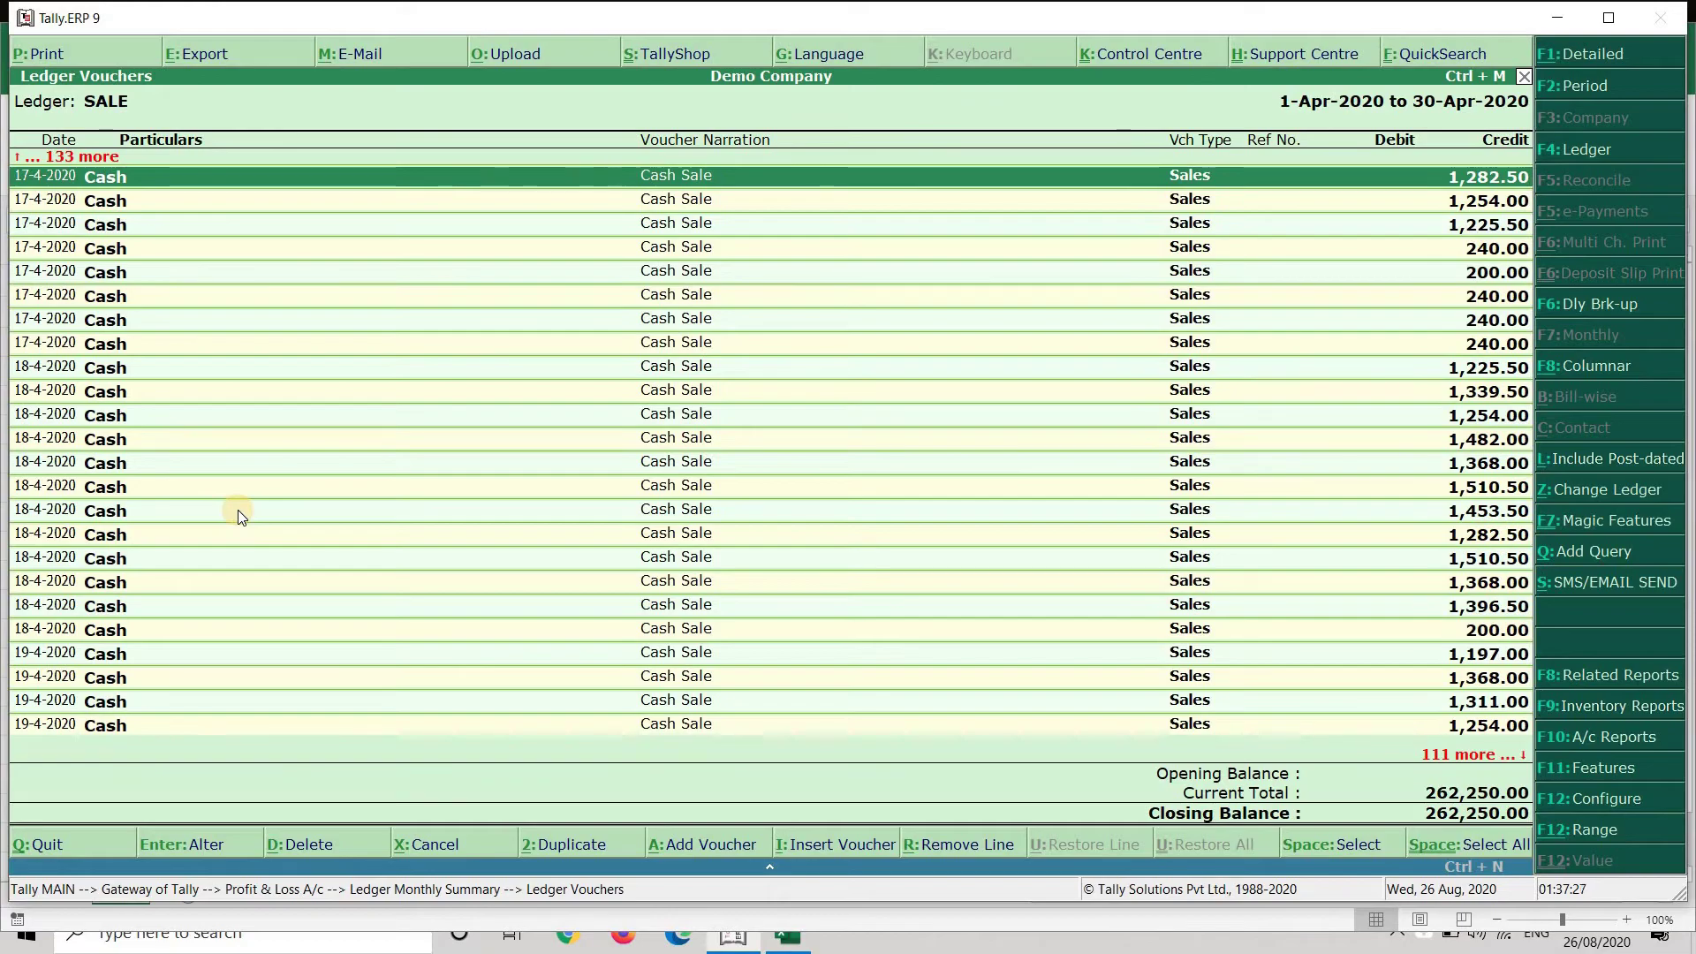
Go through the SALE ledger's vouchers dated 17 to 19 April 2020 again.
key("Down")
key("Down")
key("Down")
key("Down")
key("Down")
key("Down")
key("Down")
key("Down")
key("Down")
key("Down")
key("Down")
key("Down")
key("Down")
key("Down")
key("Down")
key("Down")
key("Down")
key("Down")
key("Down")
key("Down")
key("Down")
key("Down")
key("Down")
Leave the ledger and Profit & Loss reports and open the Auto Random Entry options from the Gateway of Tally.
key("Escape")
key("Escape")
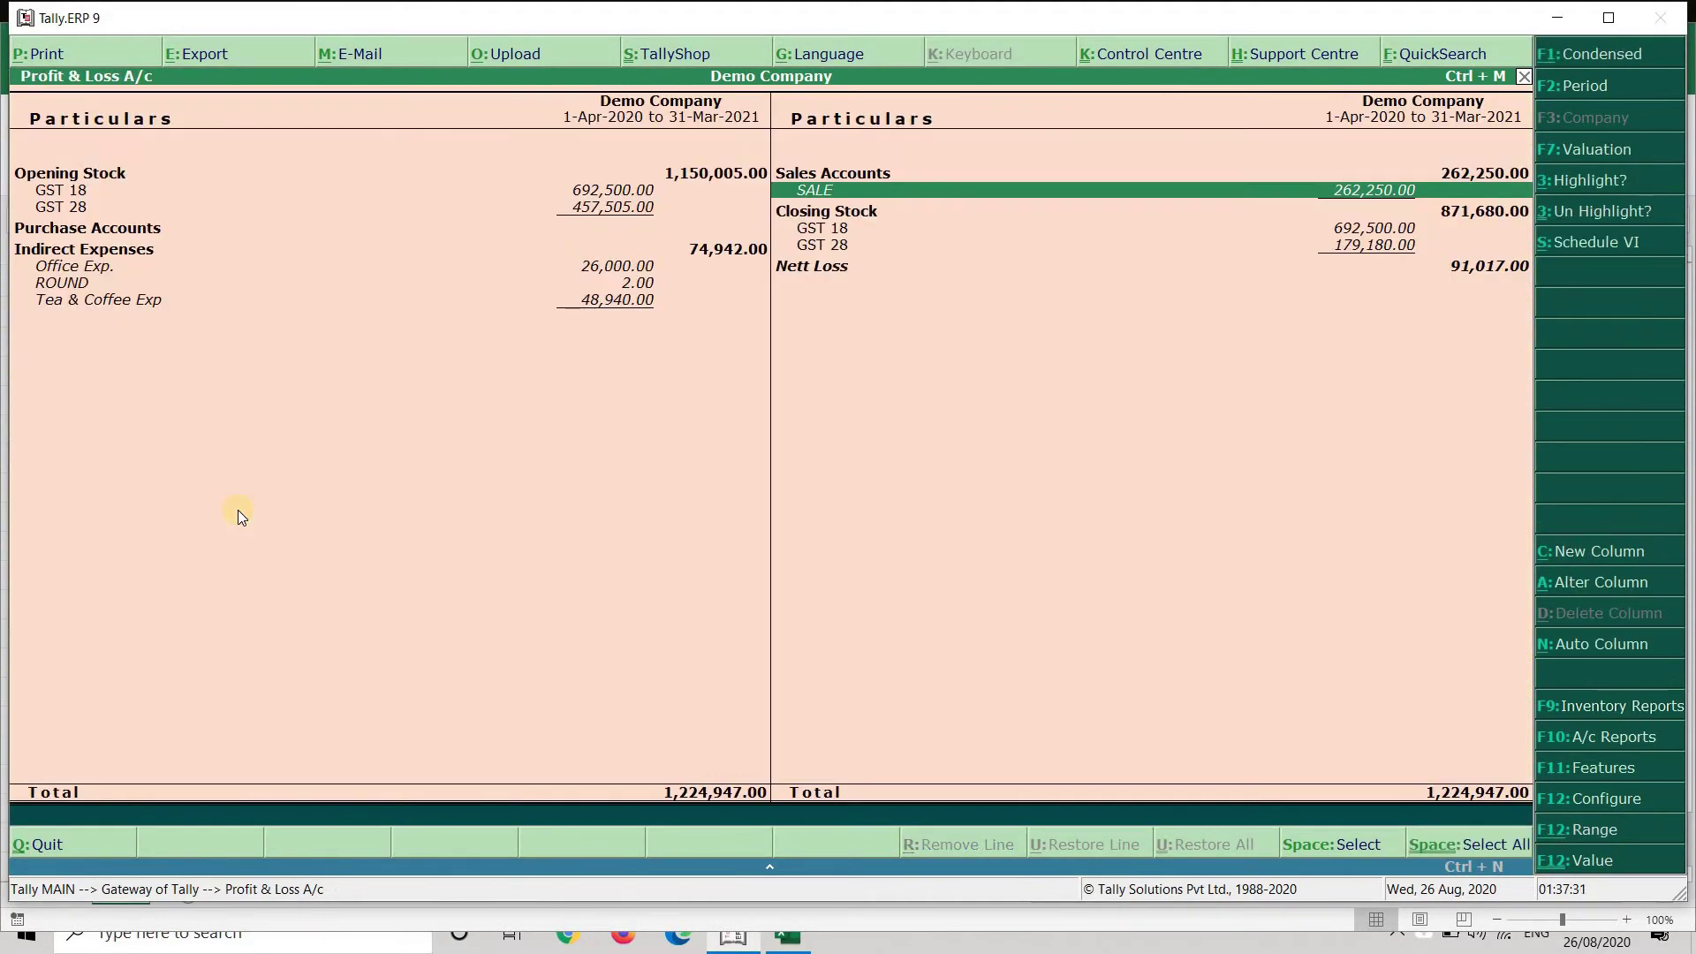
key("Escape")
key("Up")
key("Up")
key("Up")
key("Up")
key("Return")
Open the Daily Single Item Wise Random Sales entry form.
key("Down")
key("Down")
key("Down")
key("Down")
key("Down")
key("Down")
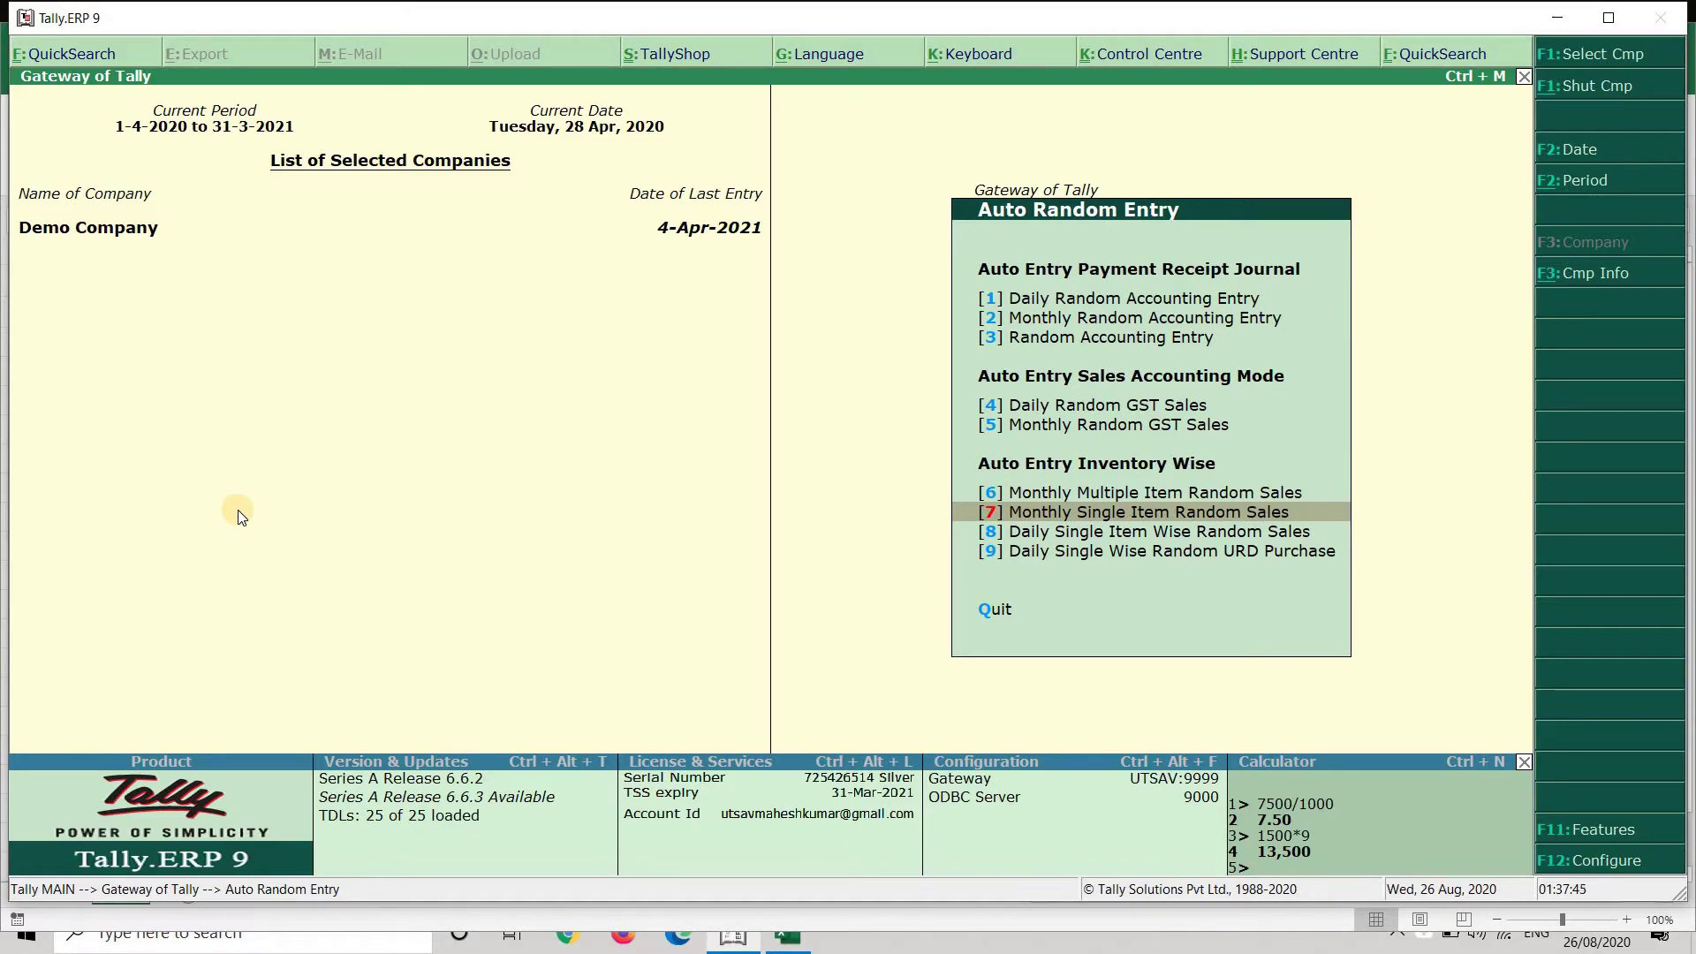
key("Down")
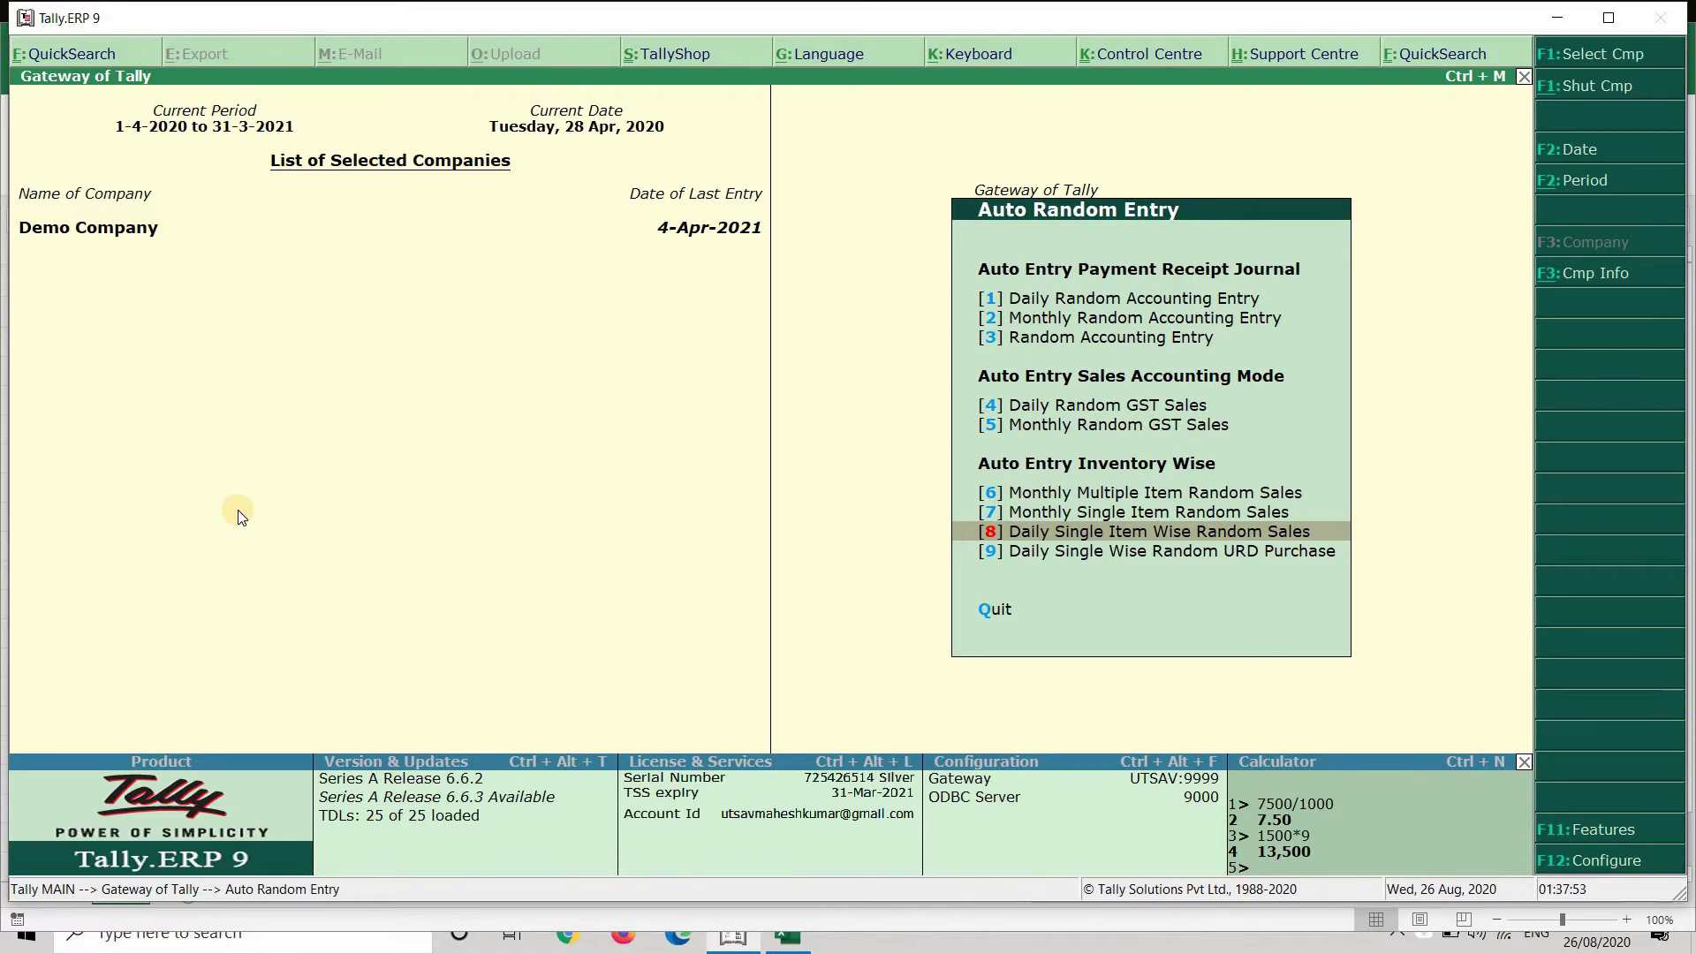
key("Return")
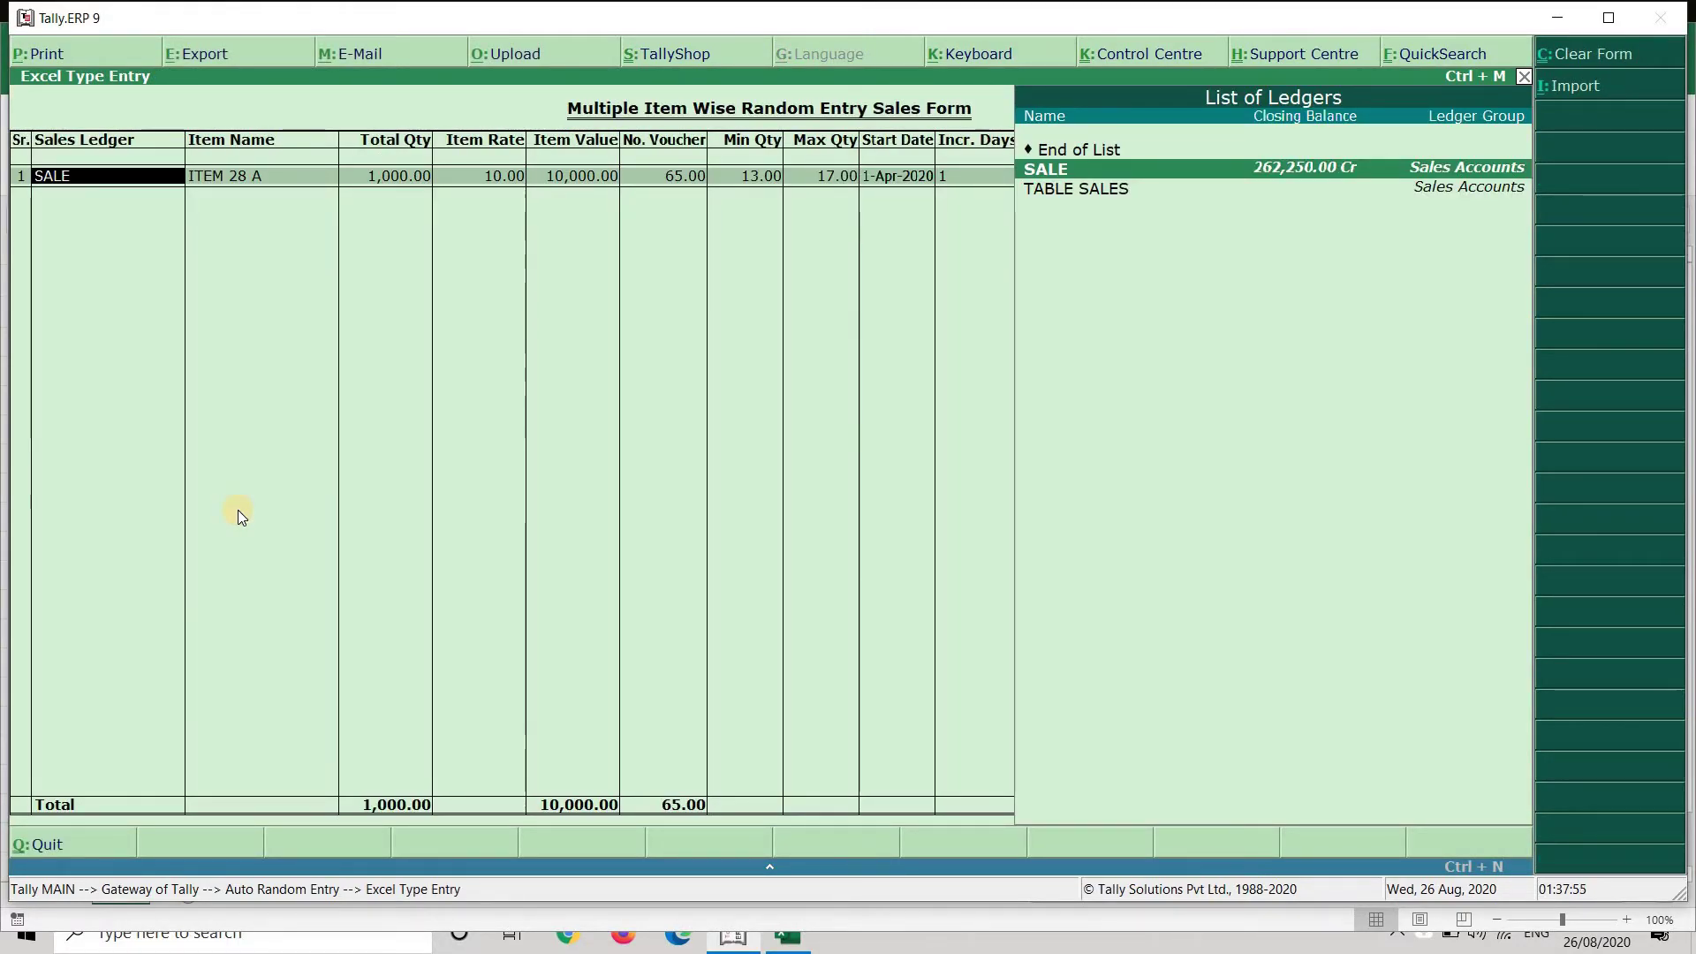
key("Escape")
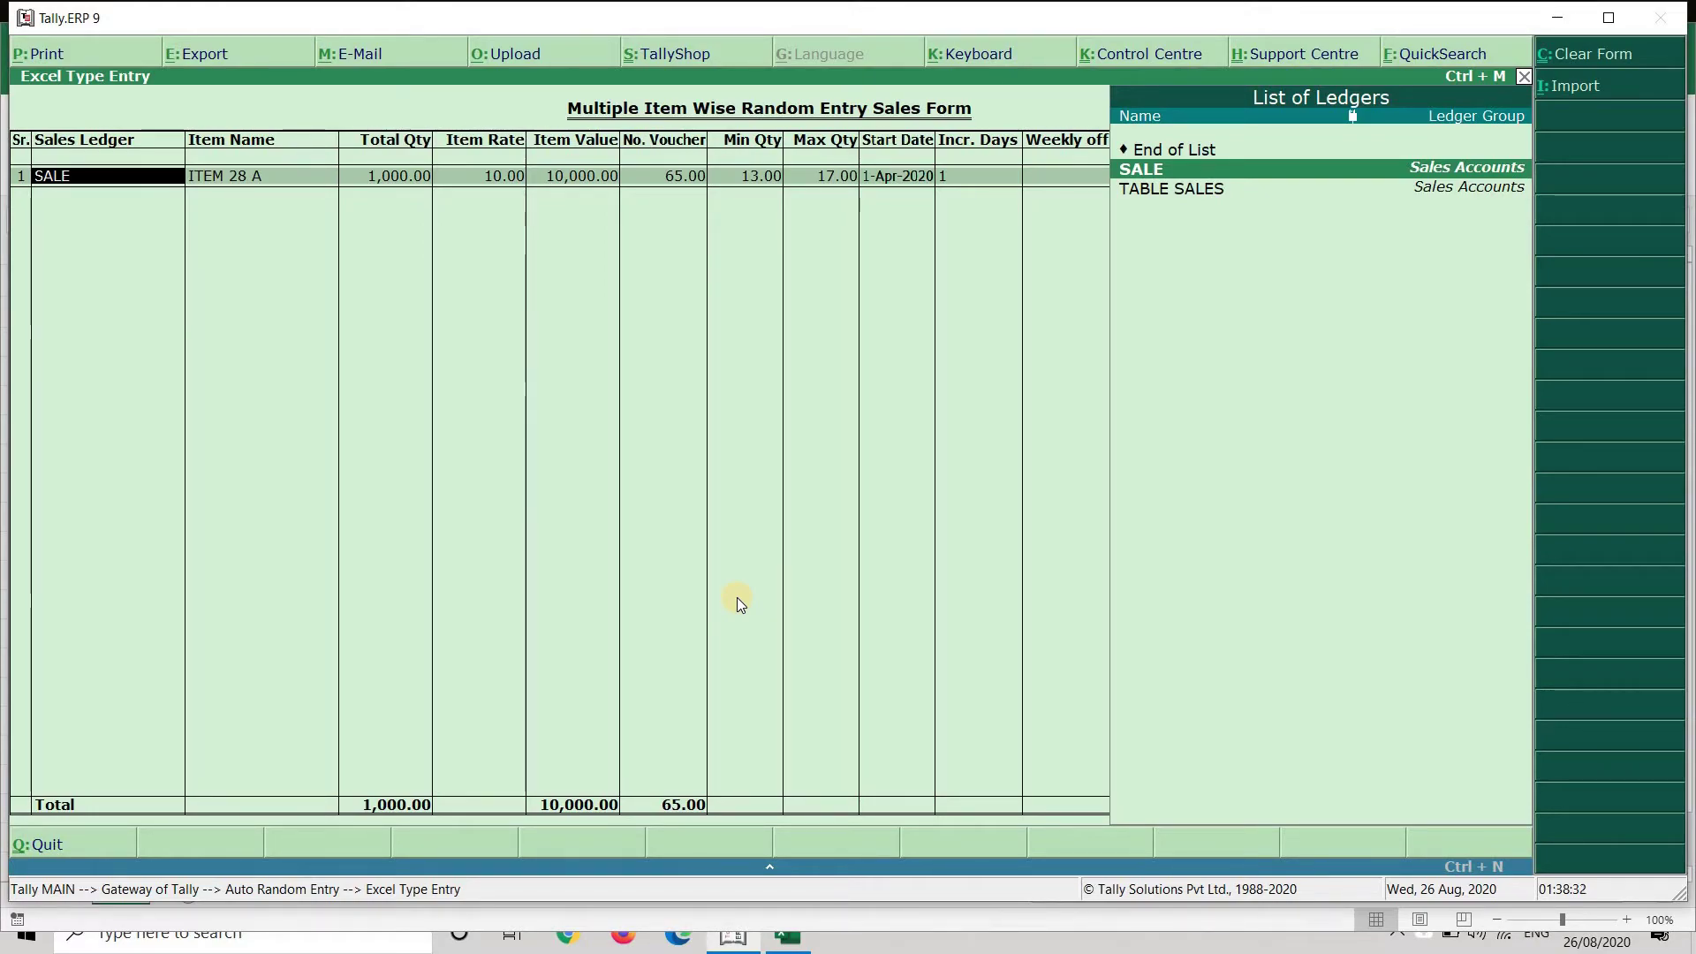
Keep SALE as the sales ledger and choose ITEM 28 D as the stock item in the first row.
key("Return")
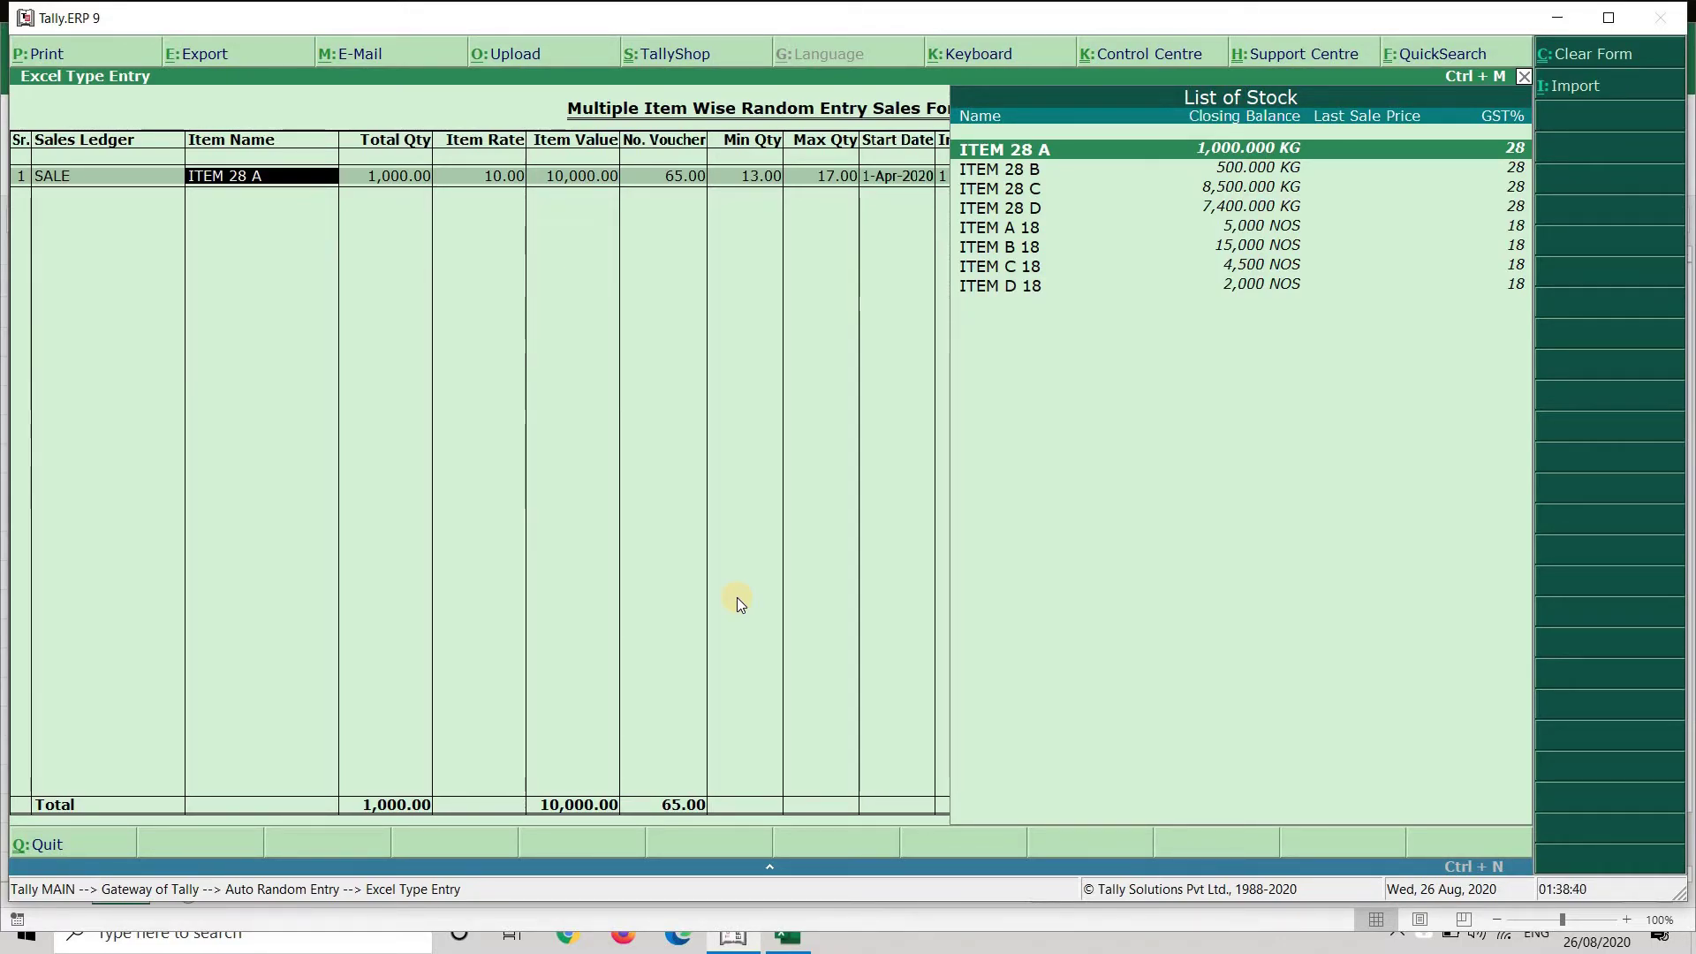
key("Down")
key("Down")
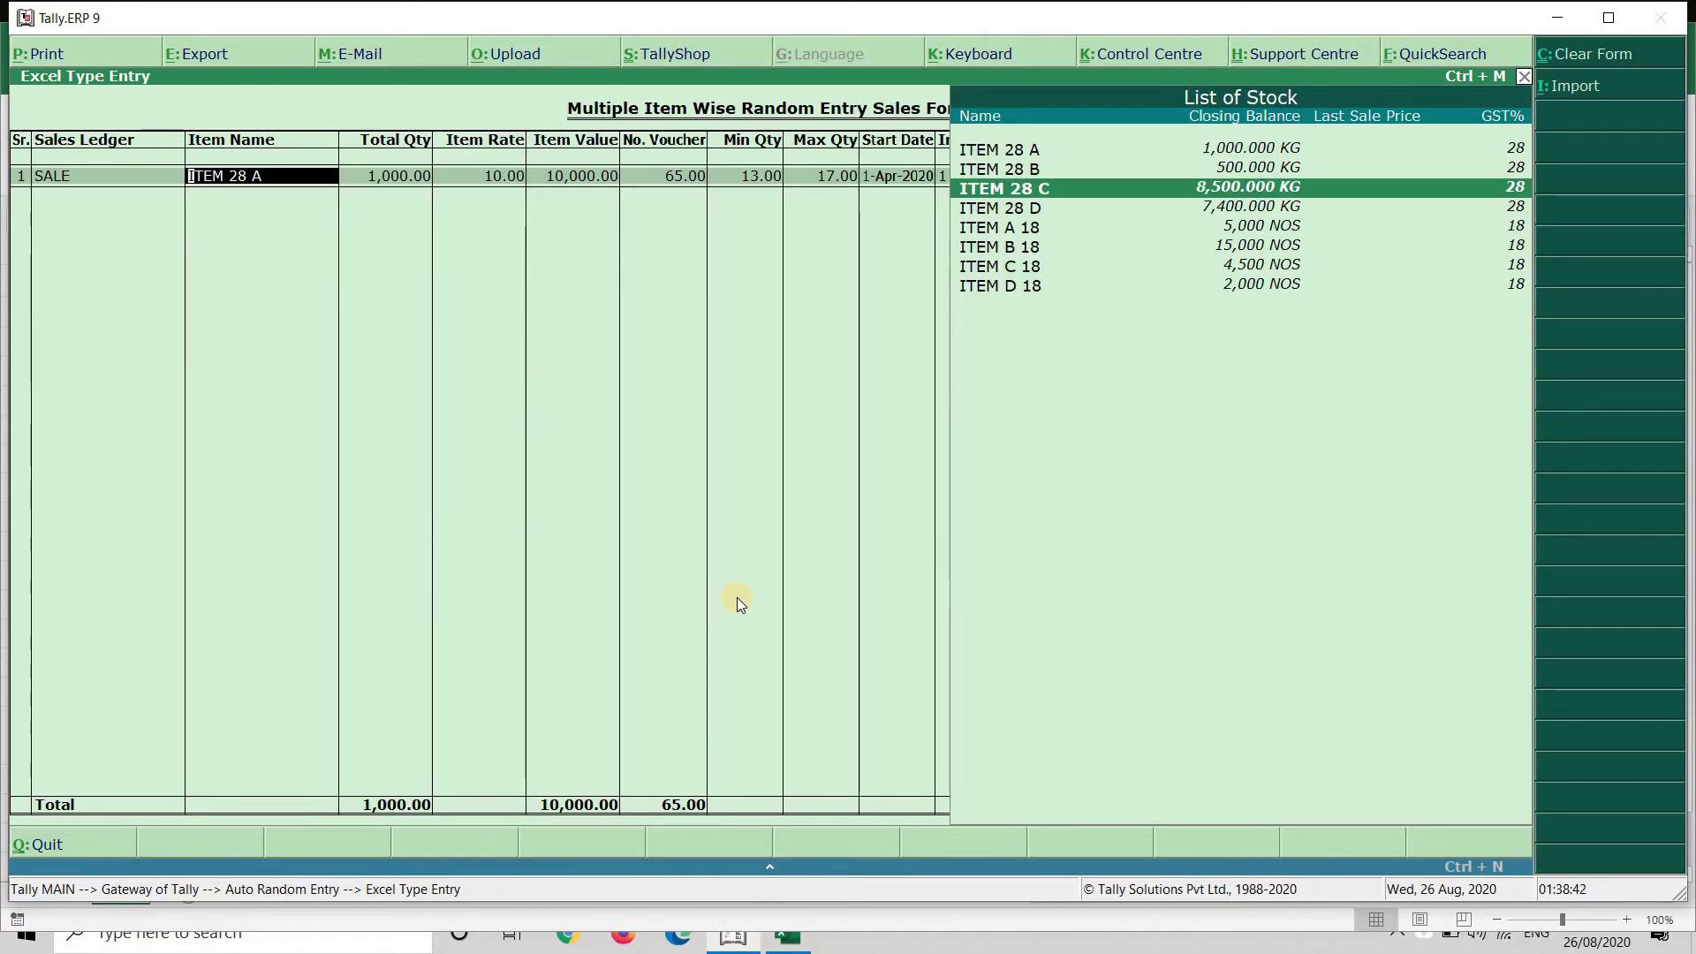
key("Down")
key("Return")
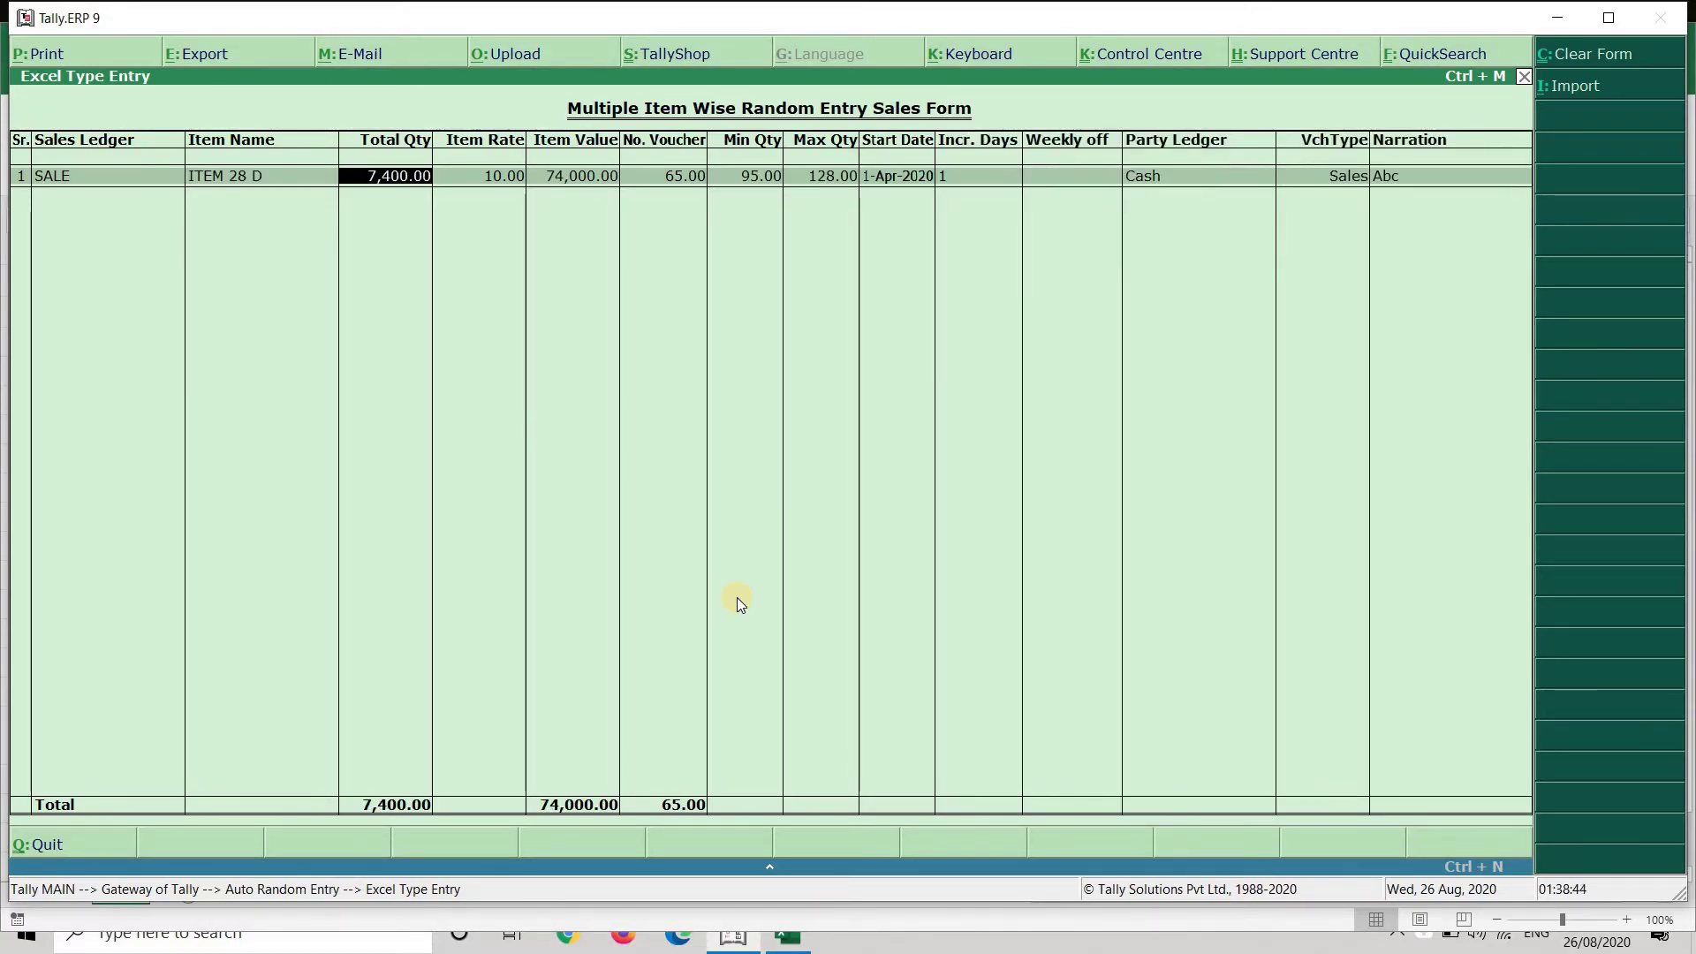
Set the row's total quantity to 5,000 and keep the item rate at 10.00.
key("BackSpace")
key("Return")
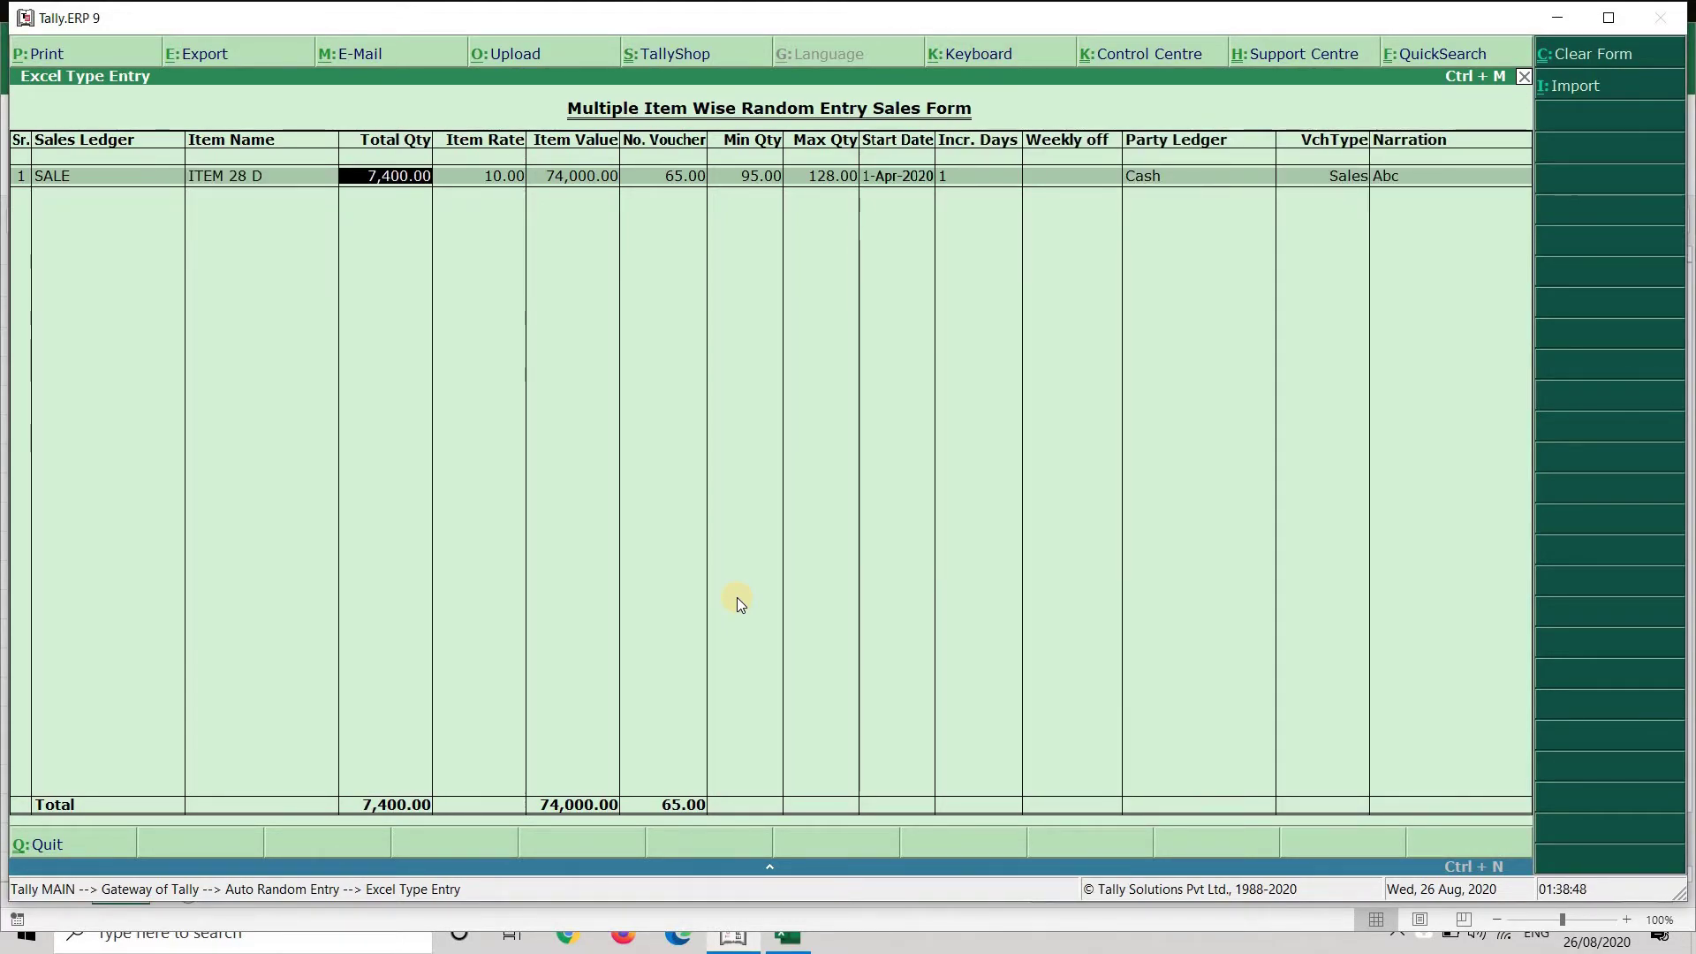
key("BackSpace")
key("Return")
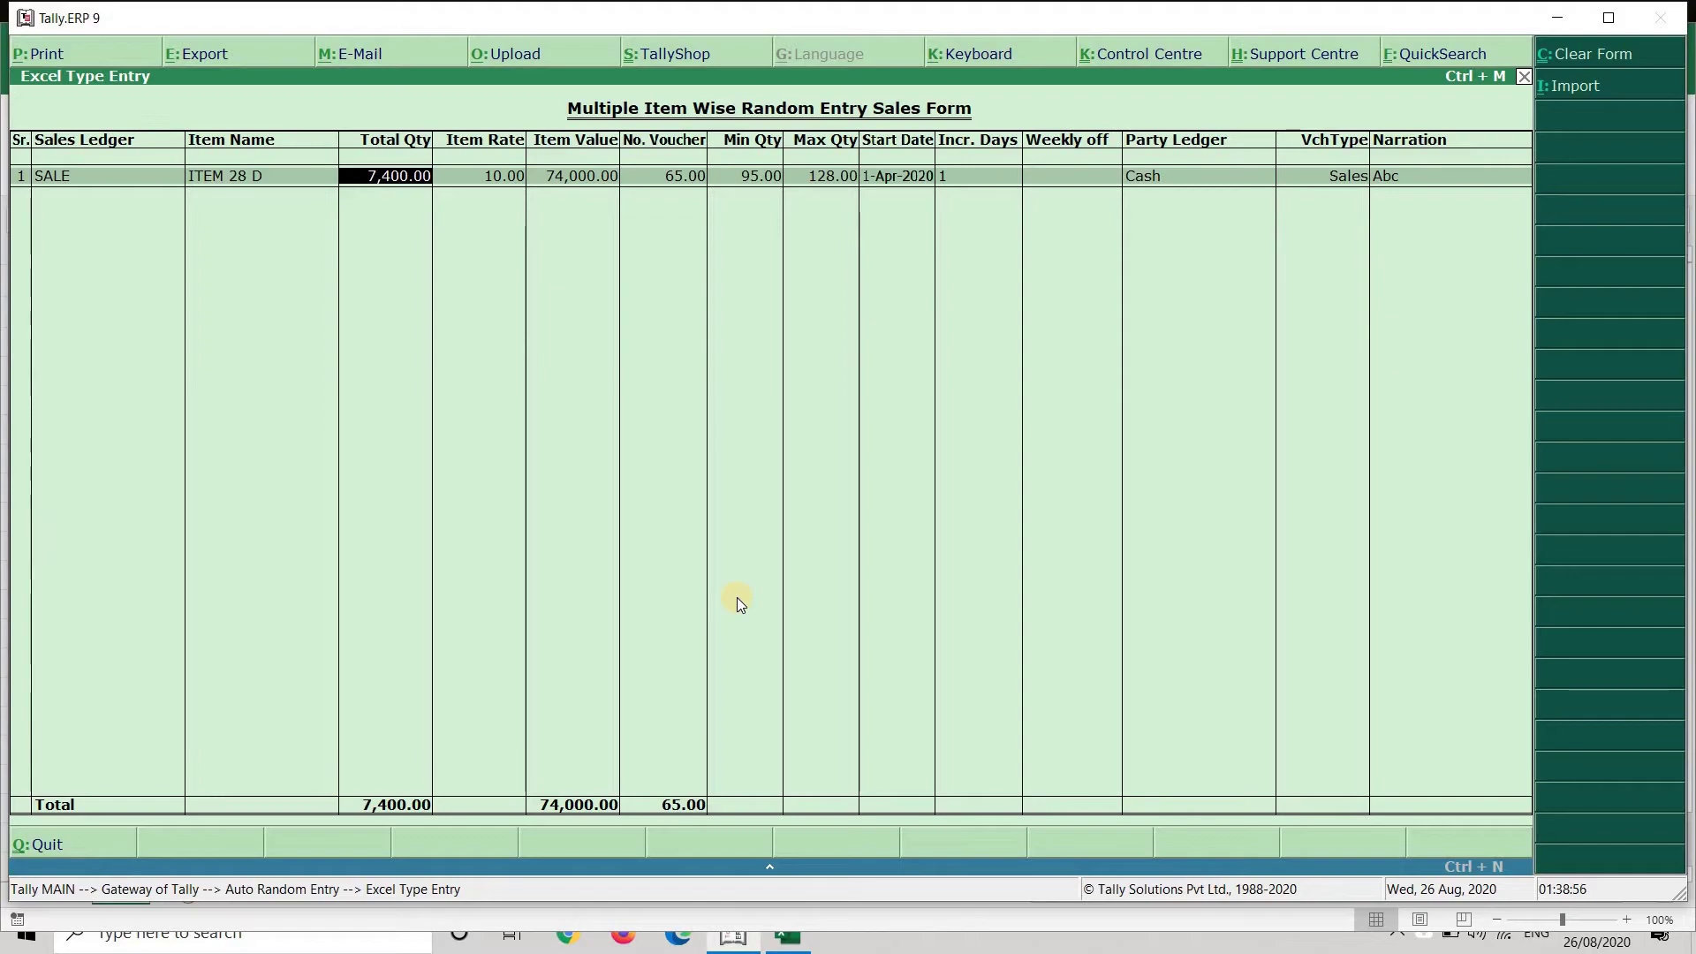
type("5,000")
key("Return")
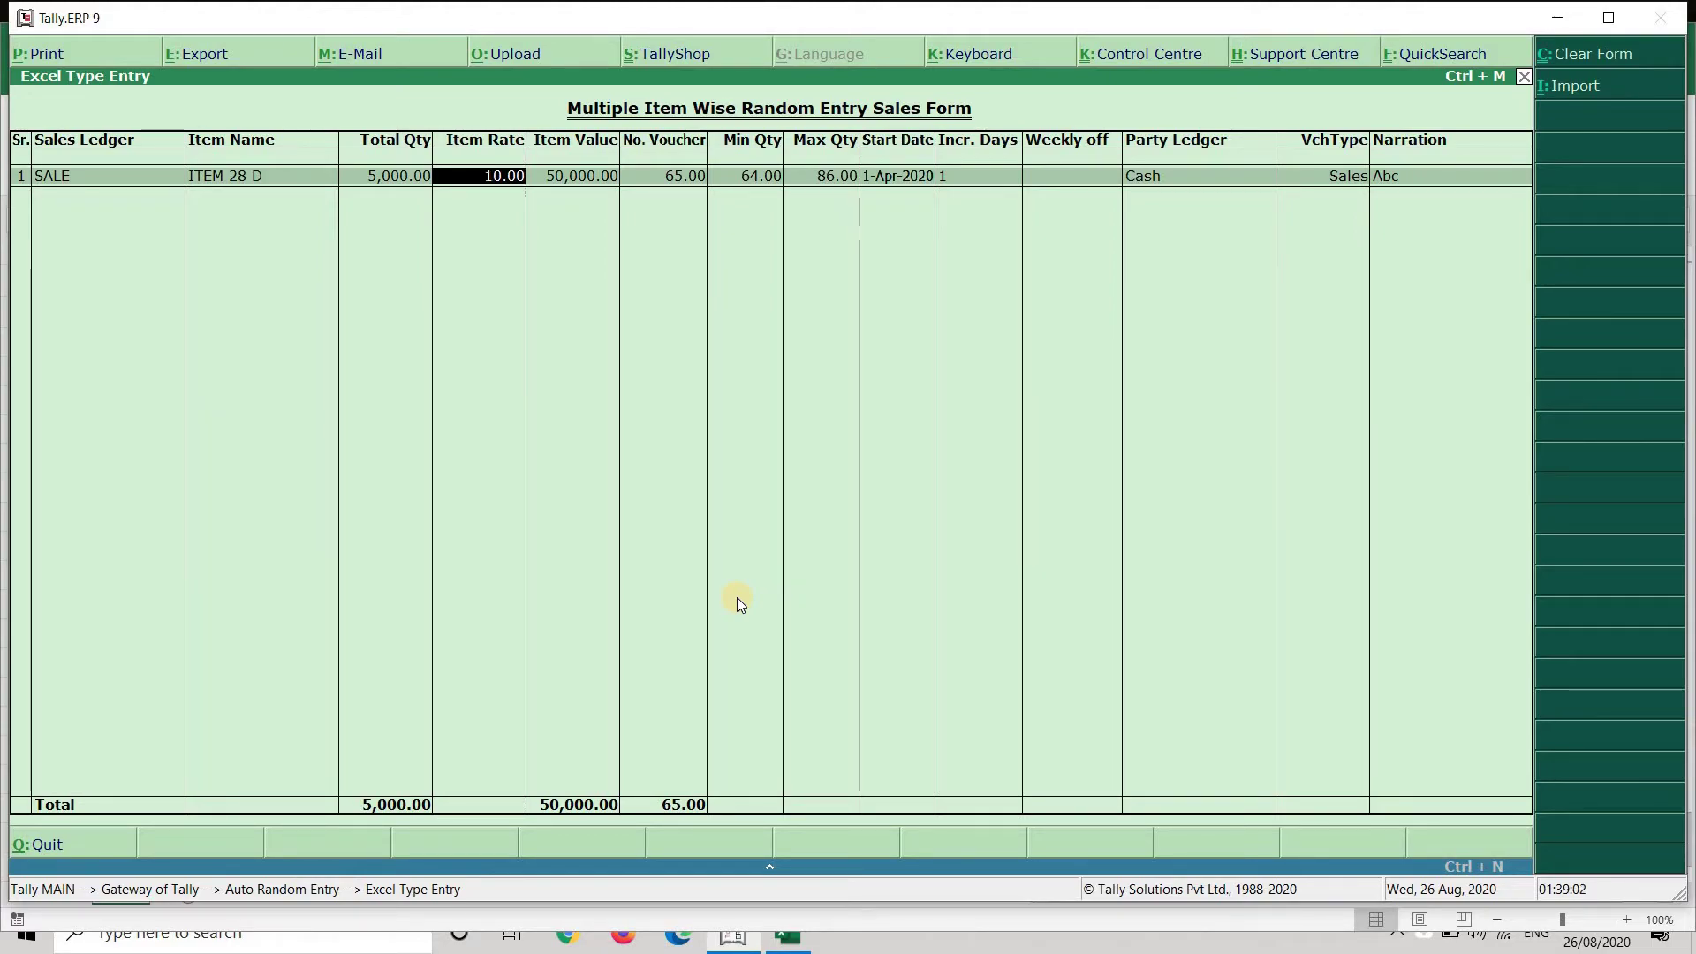
key("Return")
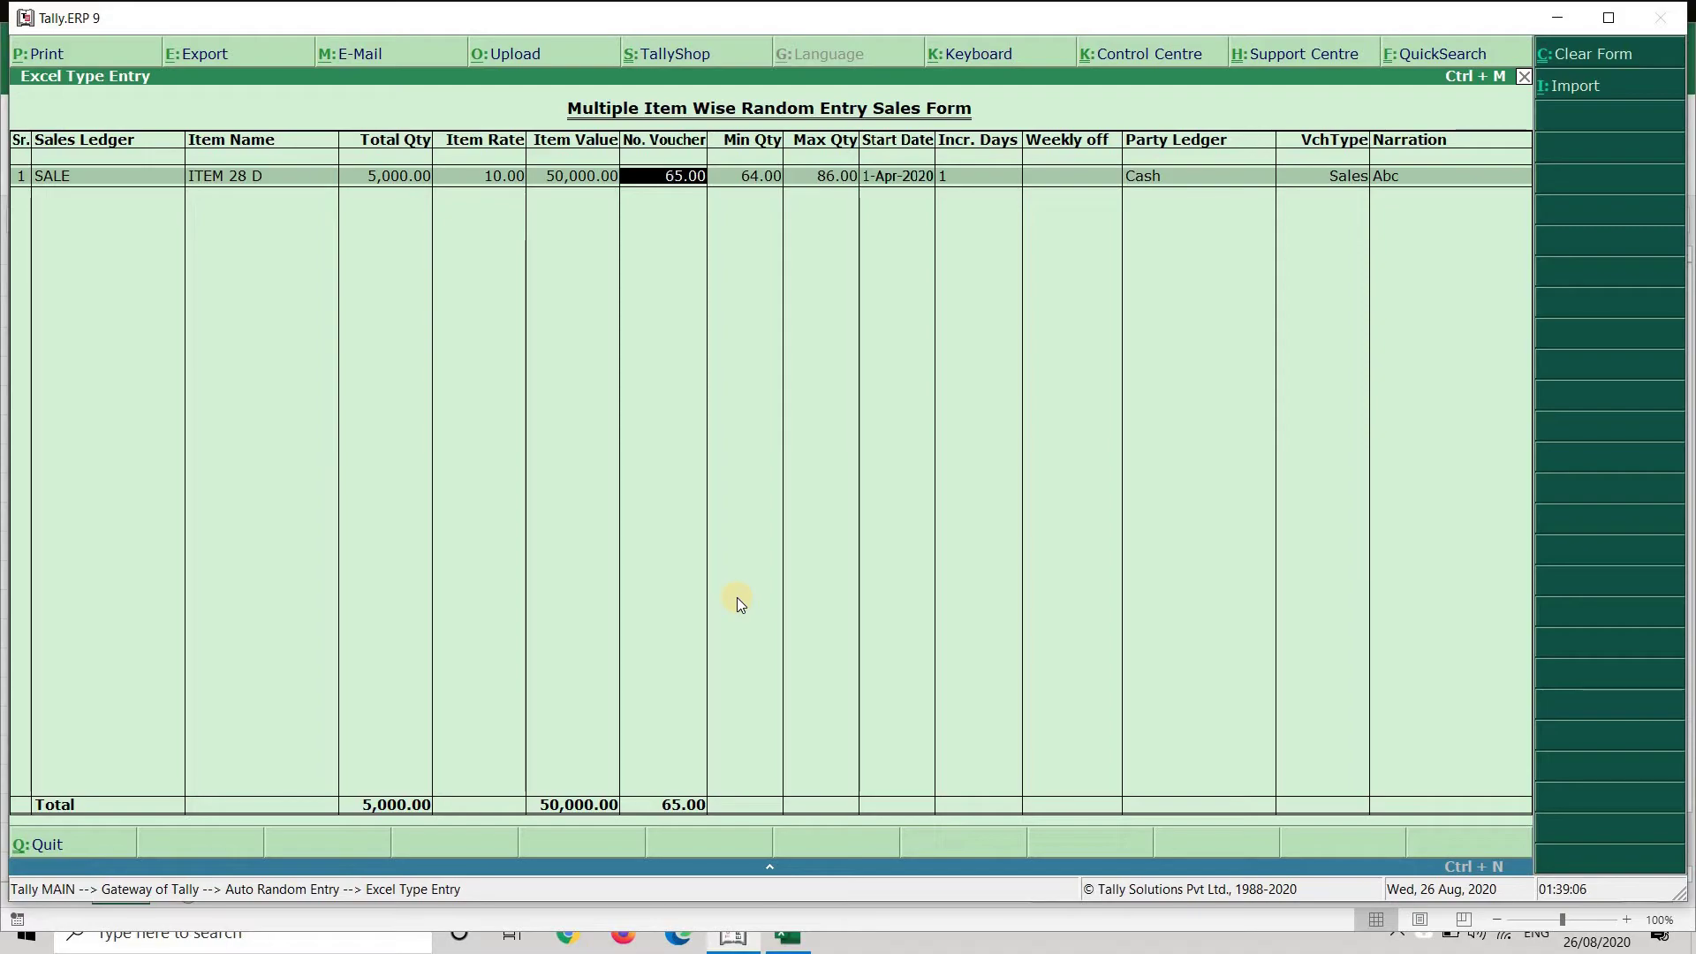
Set the number of vouchers to 365 and the start date to 10-Apr-2020, accepting the suggested quantity range.
type("365")
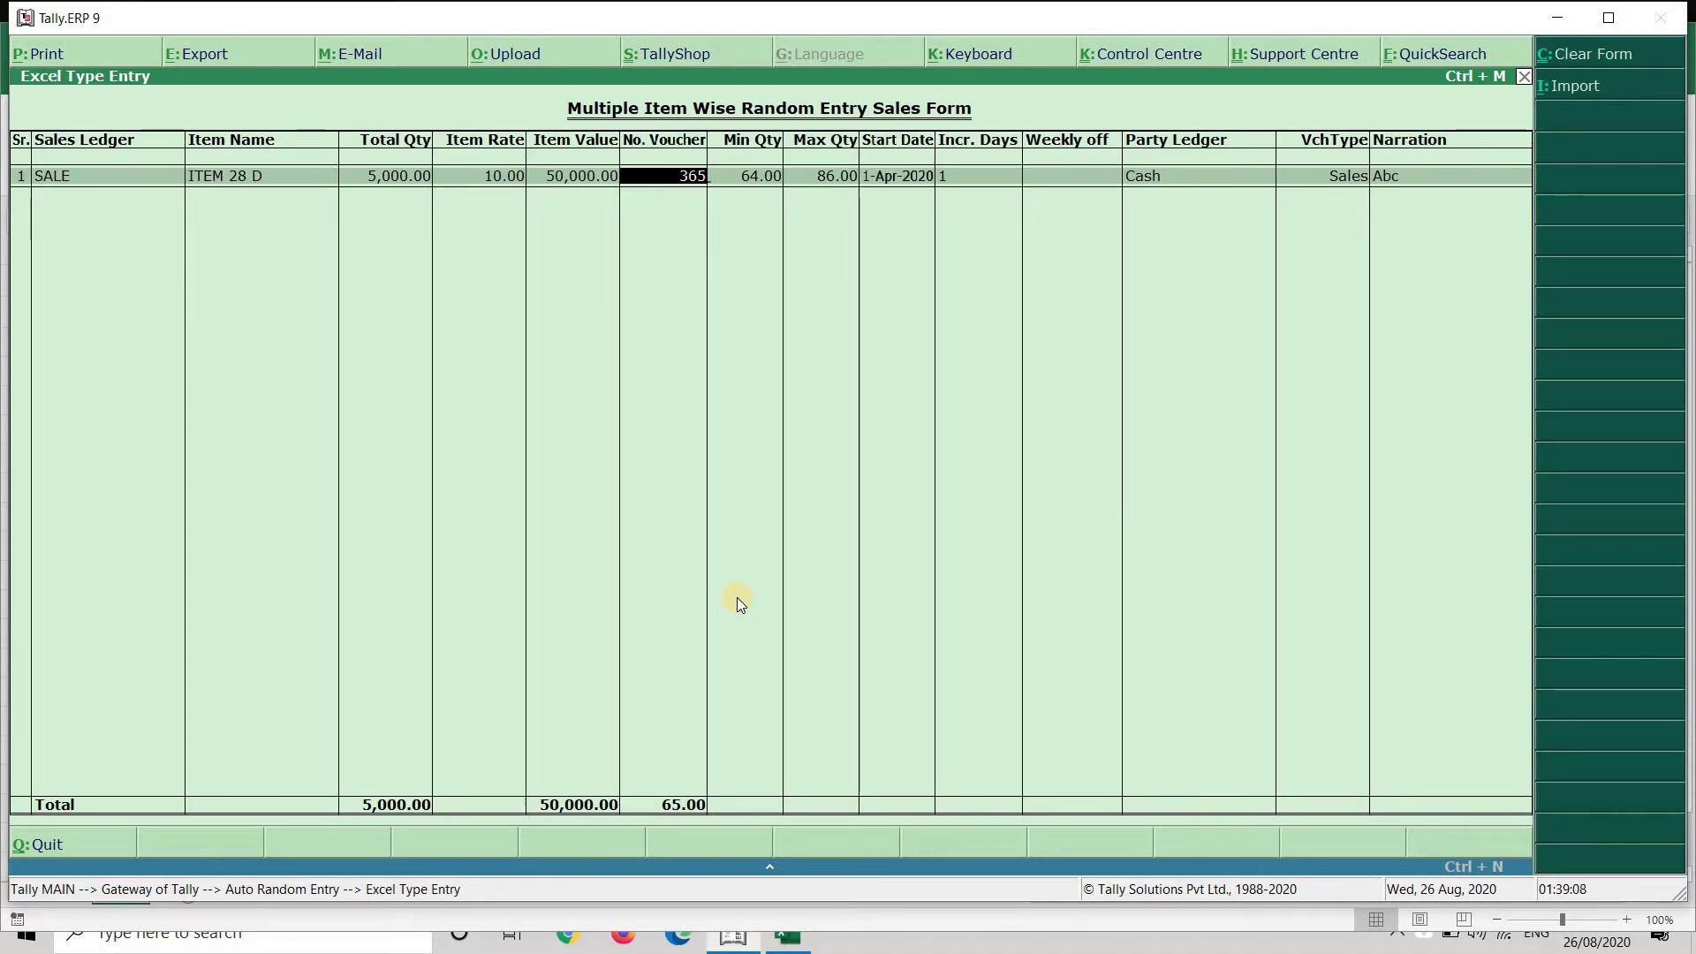
key("Return")
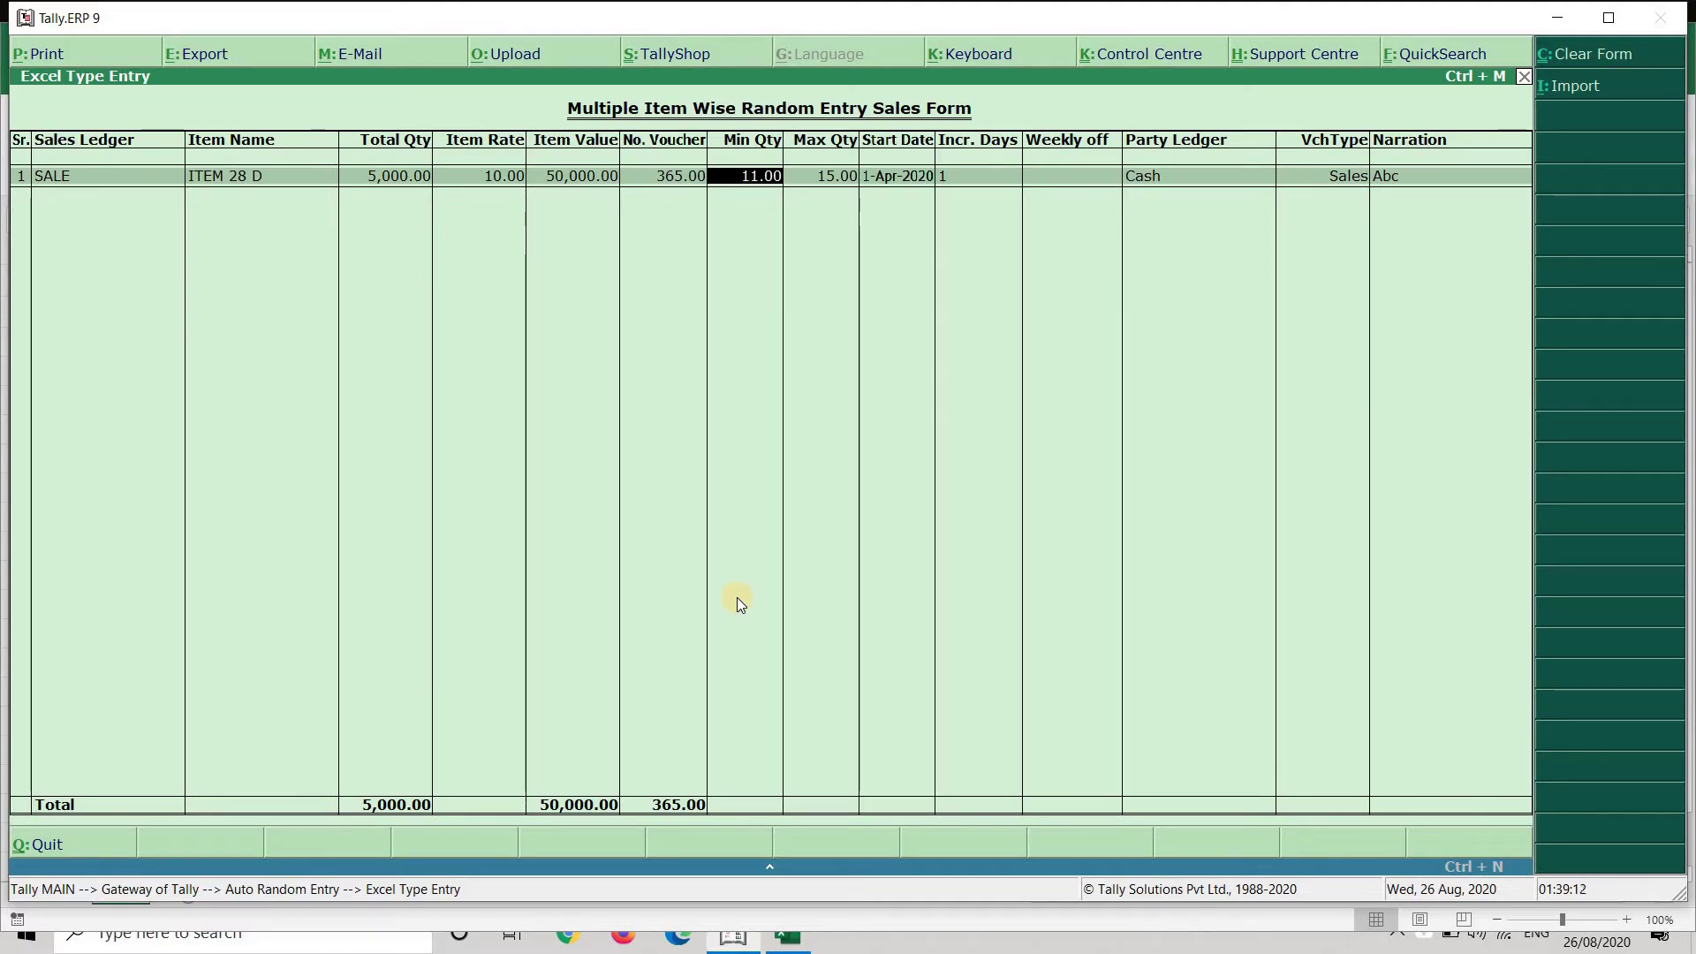
key("Return")
key("Return")
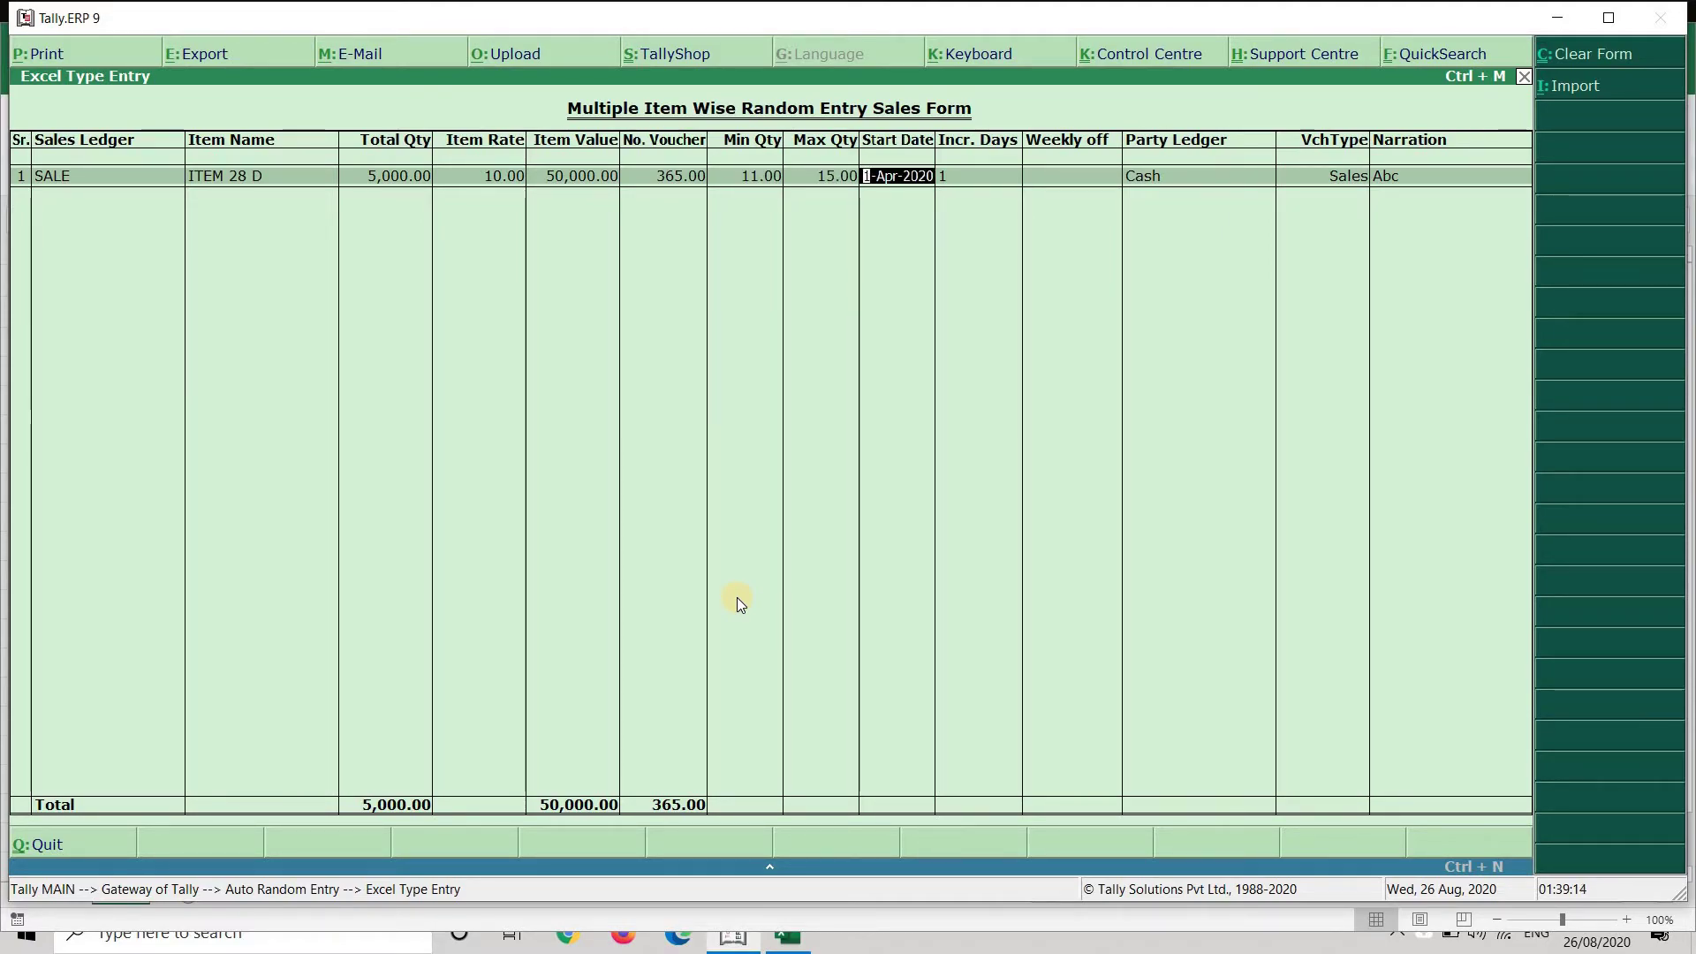
type("10.")
key("Return")
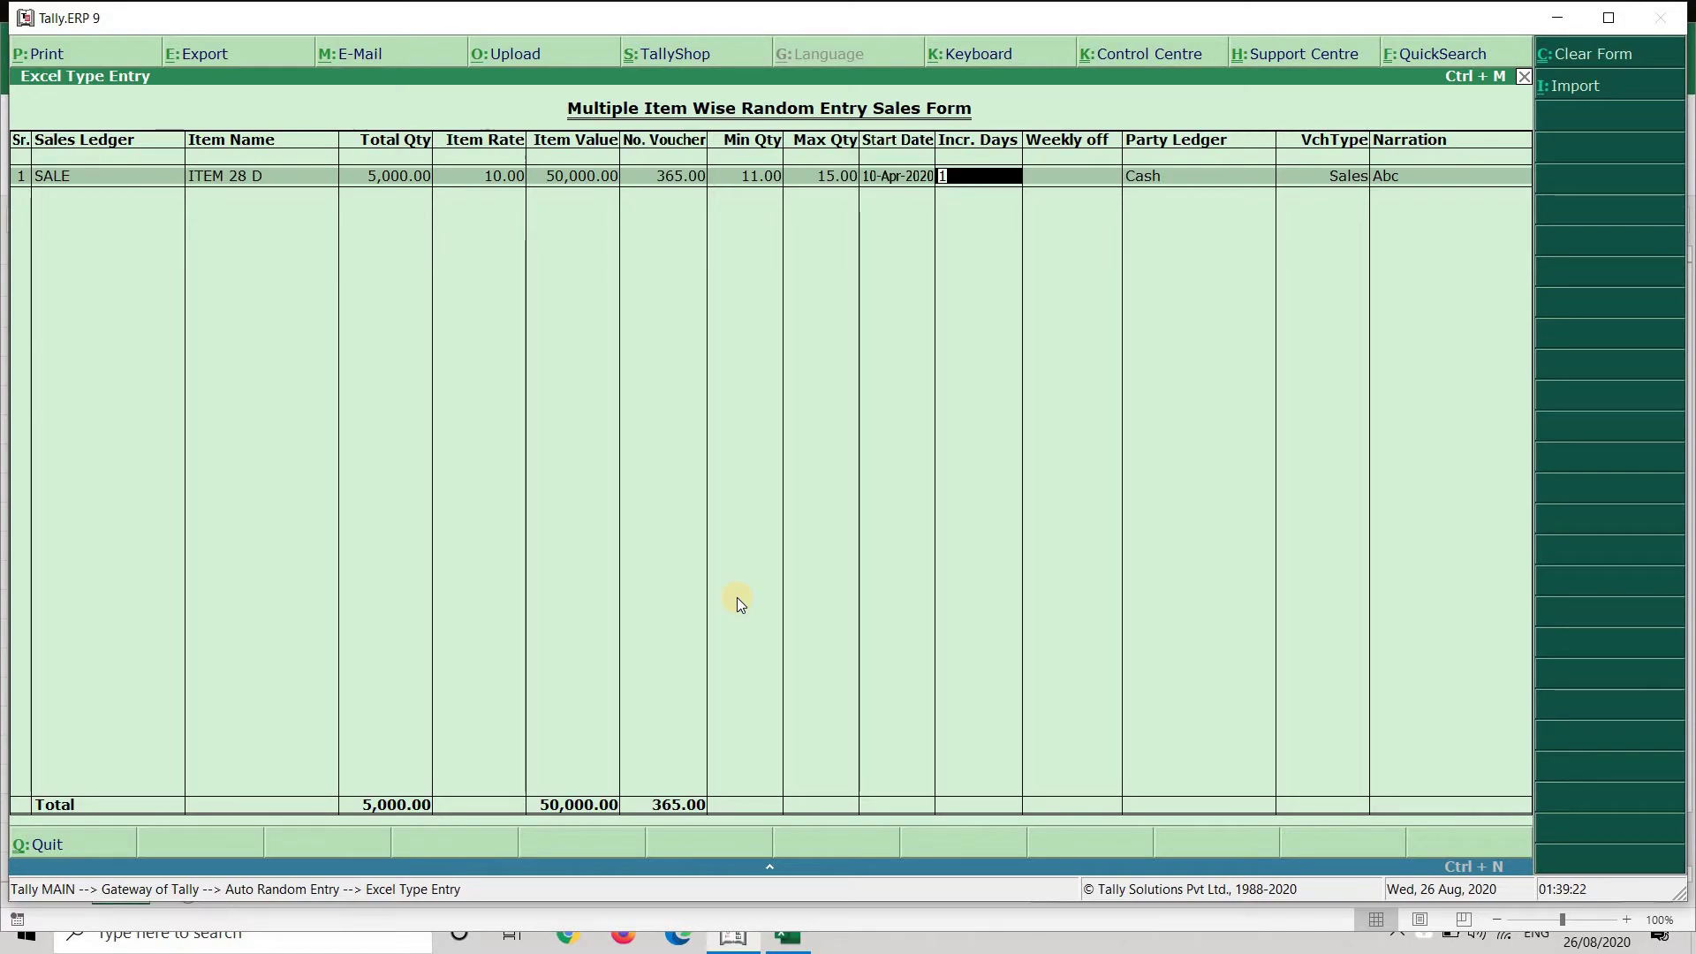
Change the number of vouchers to 275 with a minimum quantity of 15, keeping the start date and one-day increment.
key("BackSpace")
key("BackSpace")
key("BackSpace")
key("BackSpace")
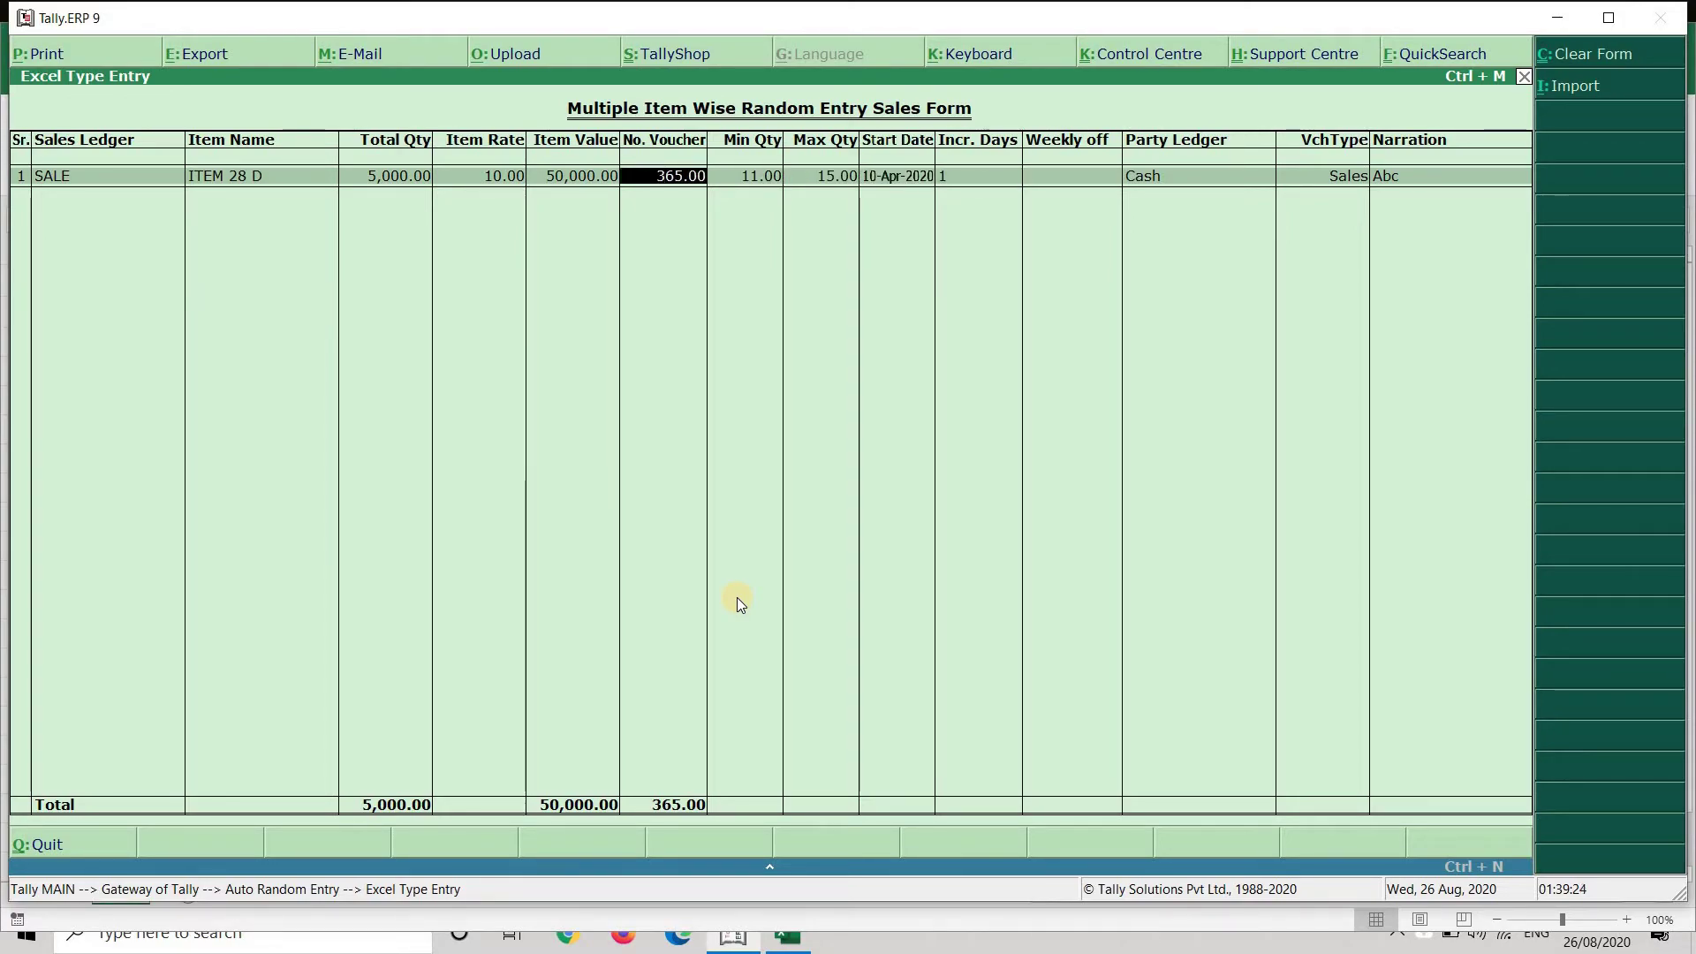
type("275")
key("Return")
type("15")
key("Return")
key("Return")
key("Return")
key("Return")
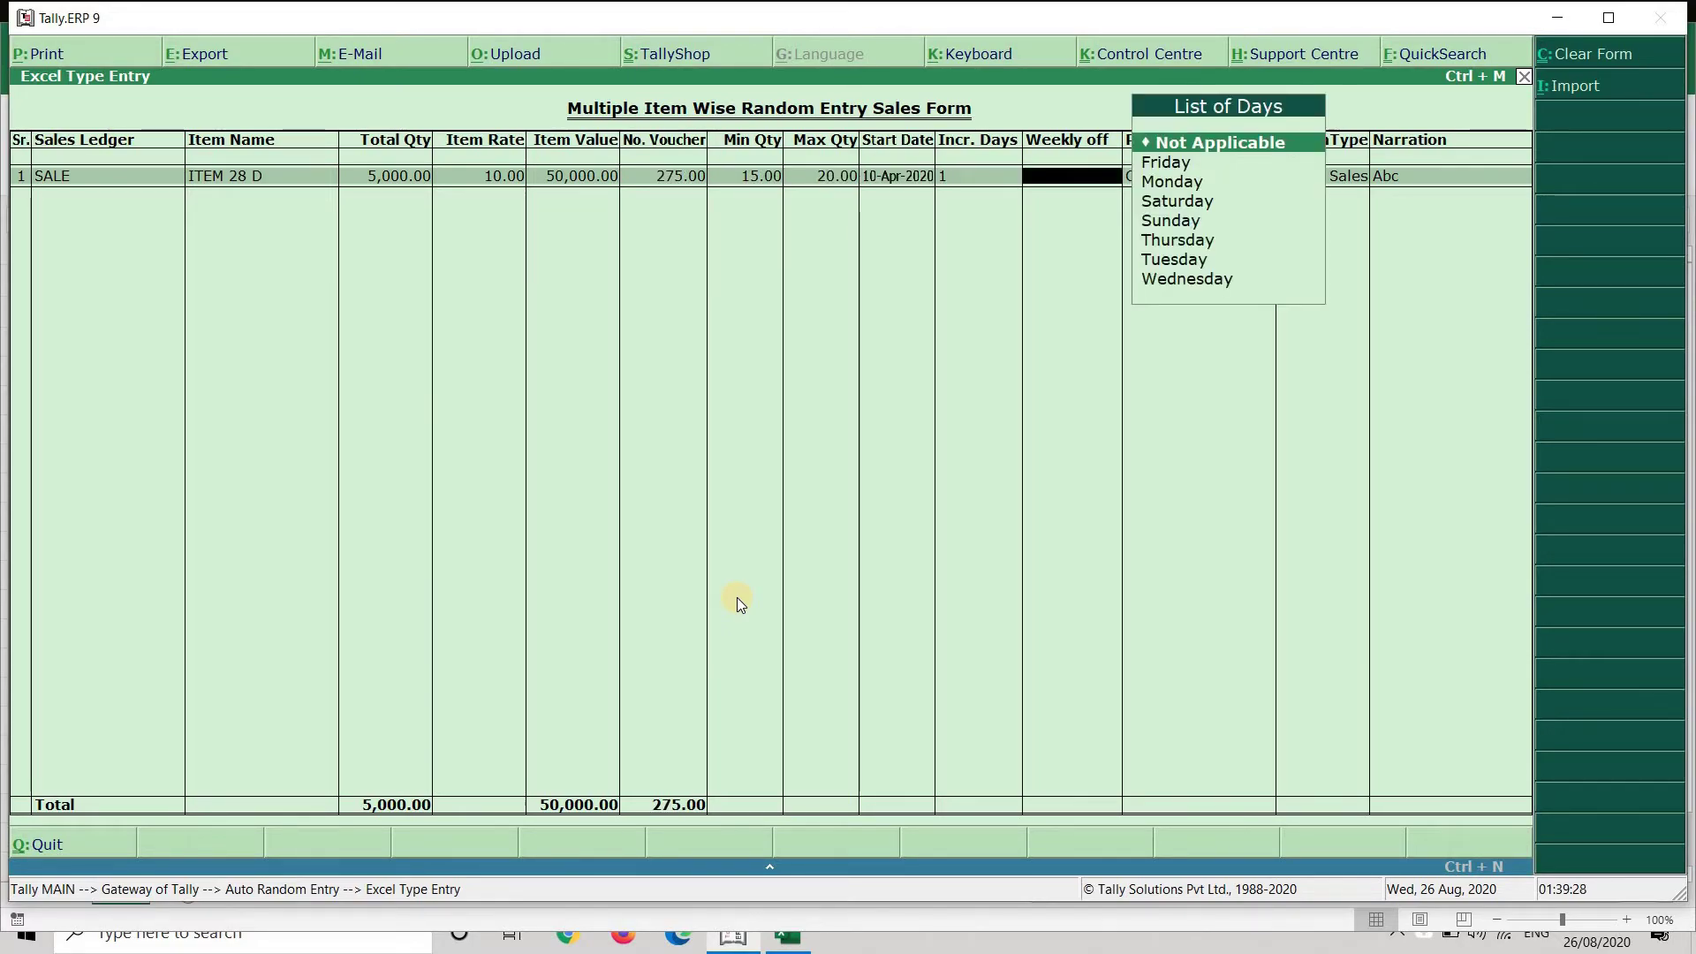
Set Sunday as the weekly off, keeping Cash as the party ledger and Sales as the voucher type.
key("Down")
key("Down")
key("Down")
key("Down")
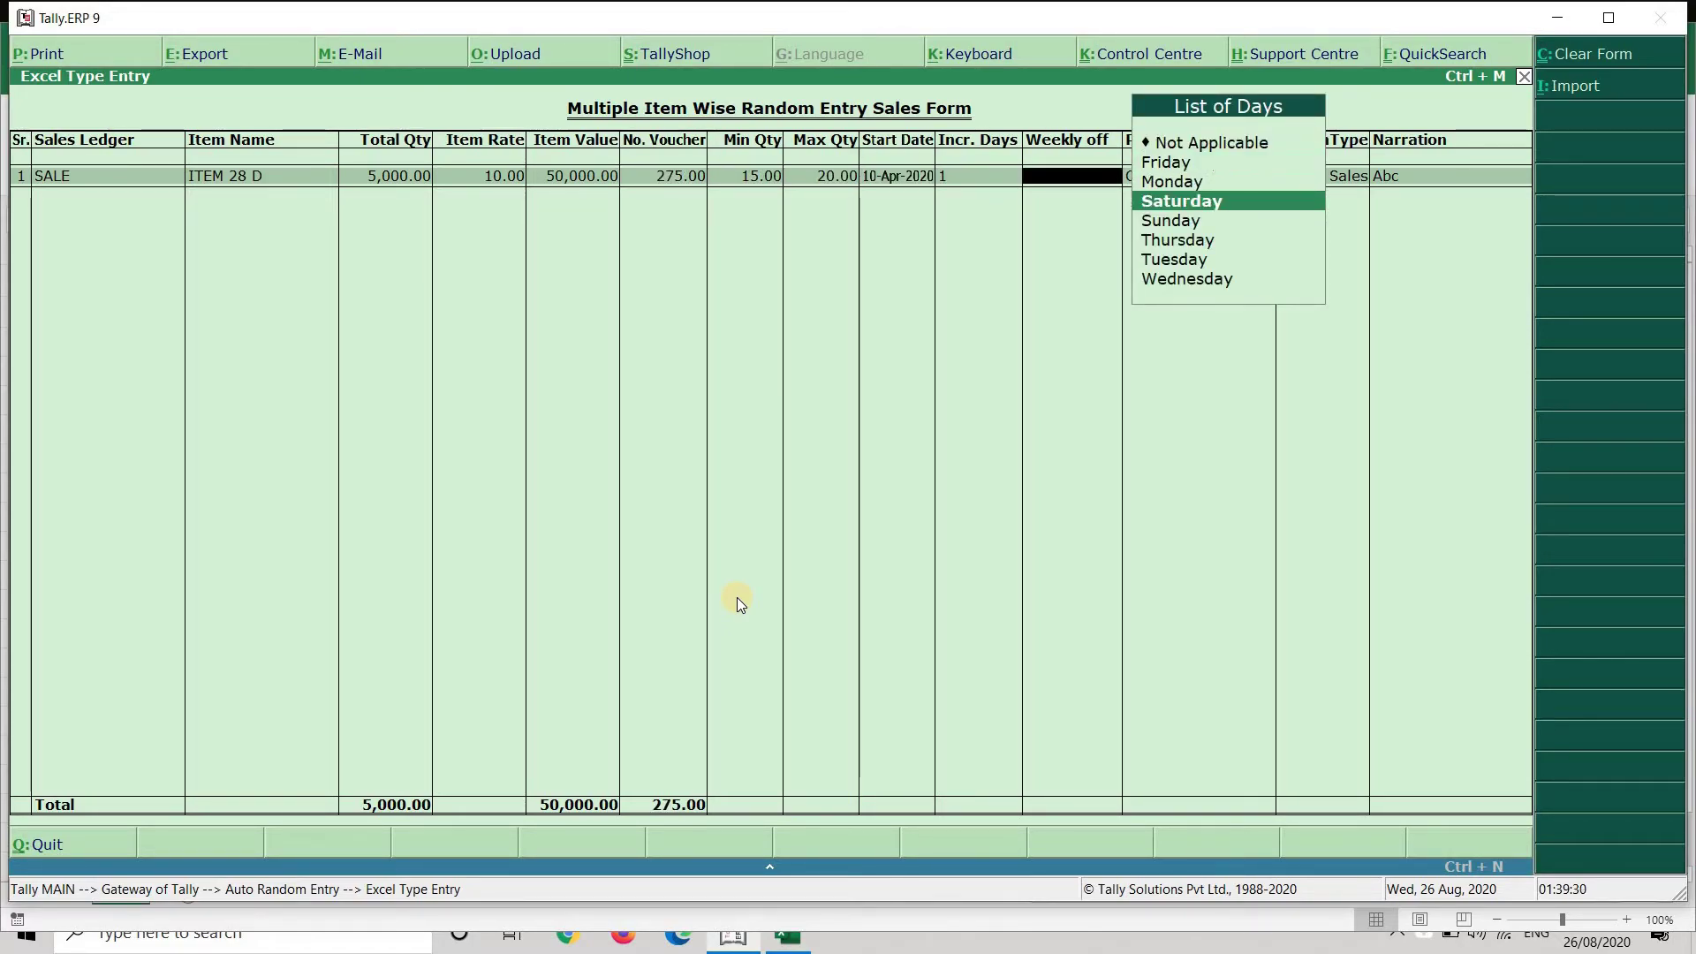
key("Return")
key("Return")
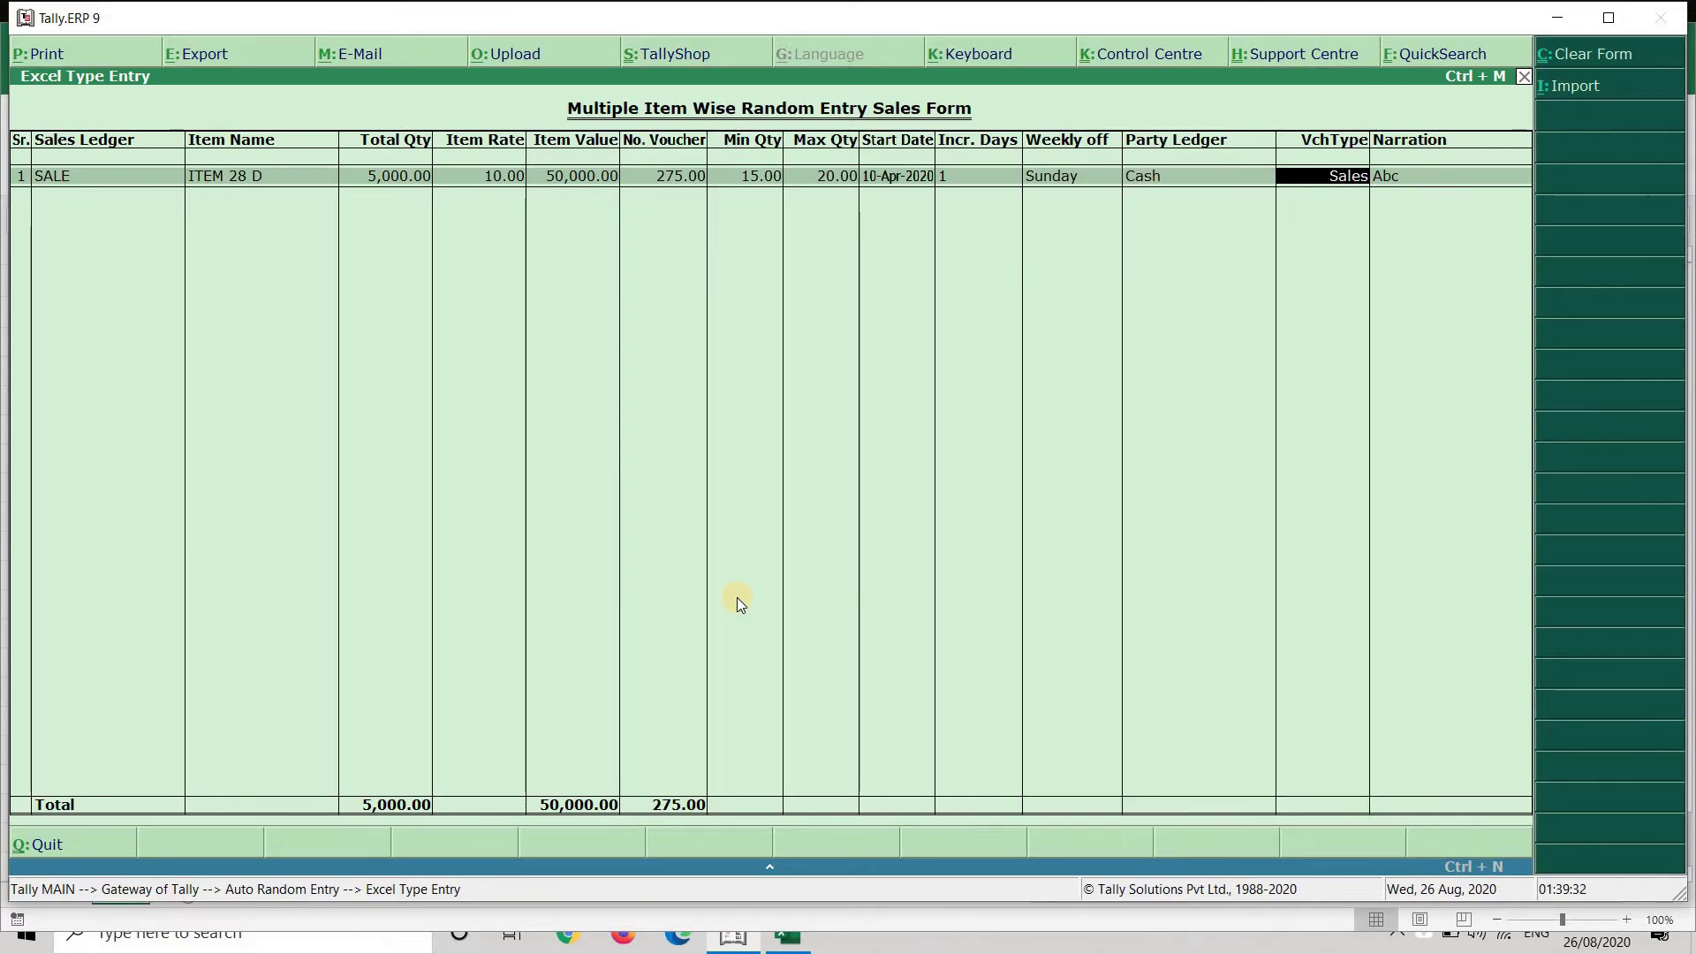
key("Return")
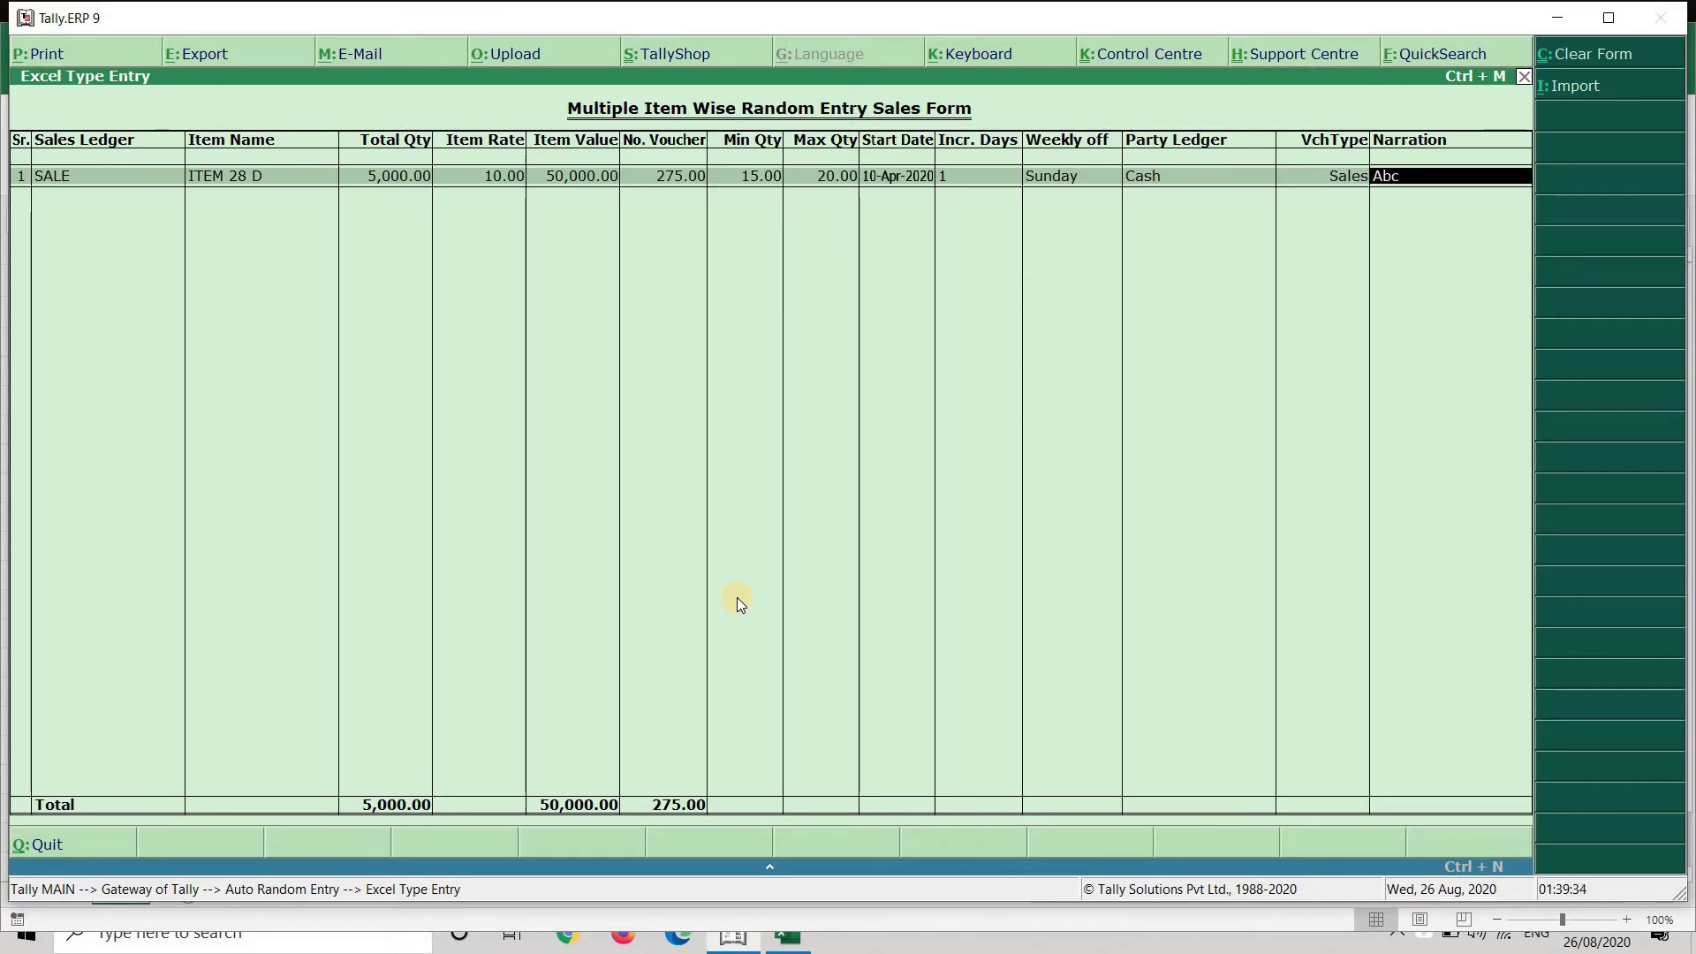
Enter the narration MULTIPLE ITEM WISE RANDOM SALES and accept the form.
type("MULTIPLE ITEM")
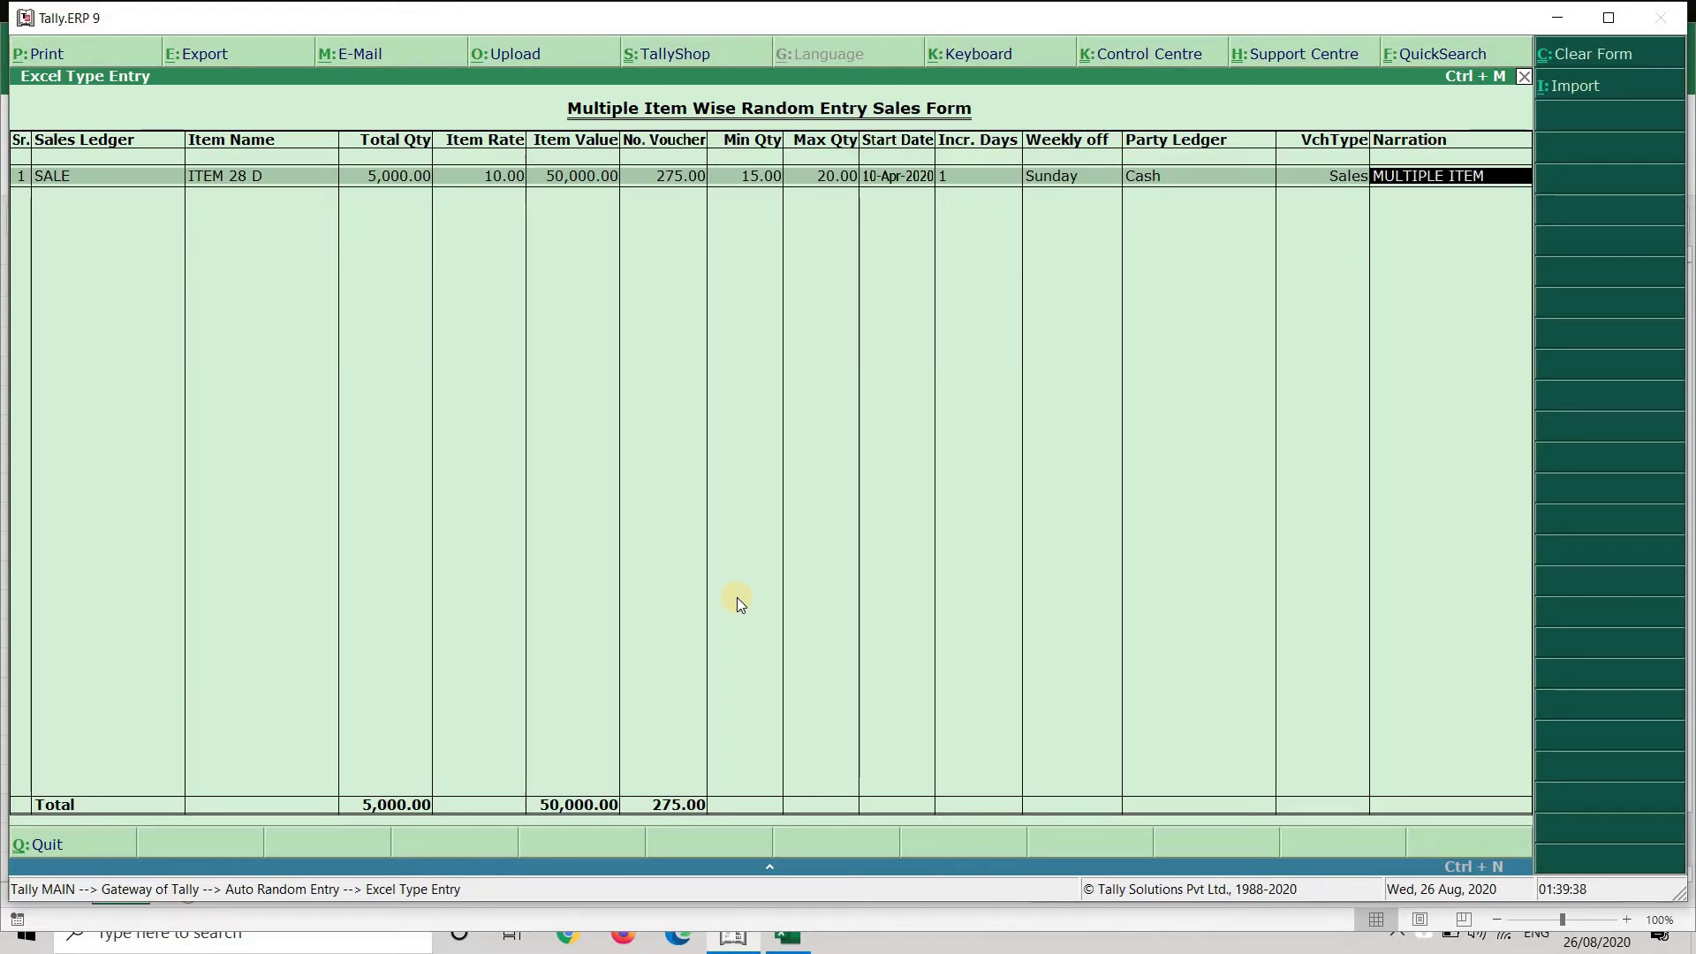
type(" WISE RANDOM ENTRY")
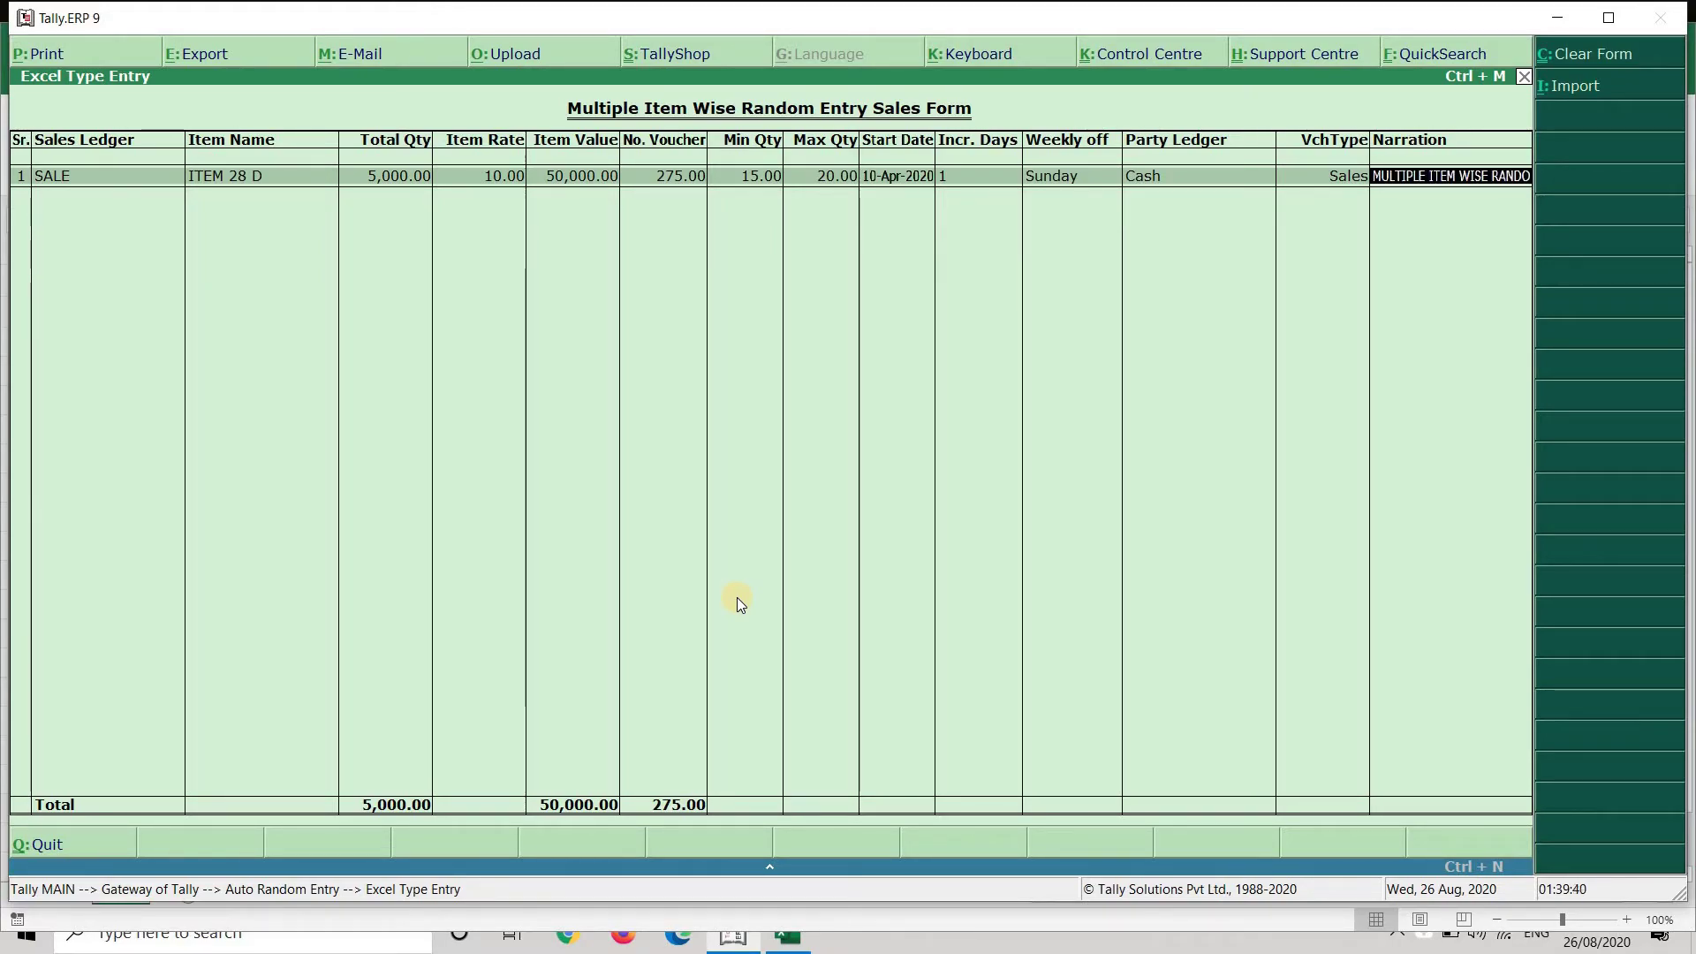
key("Return")
key("Return")
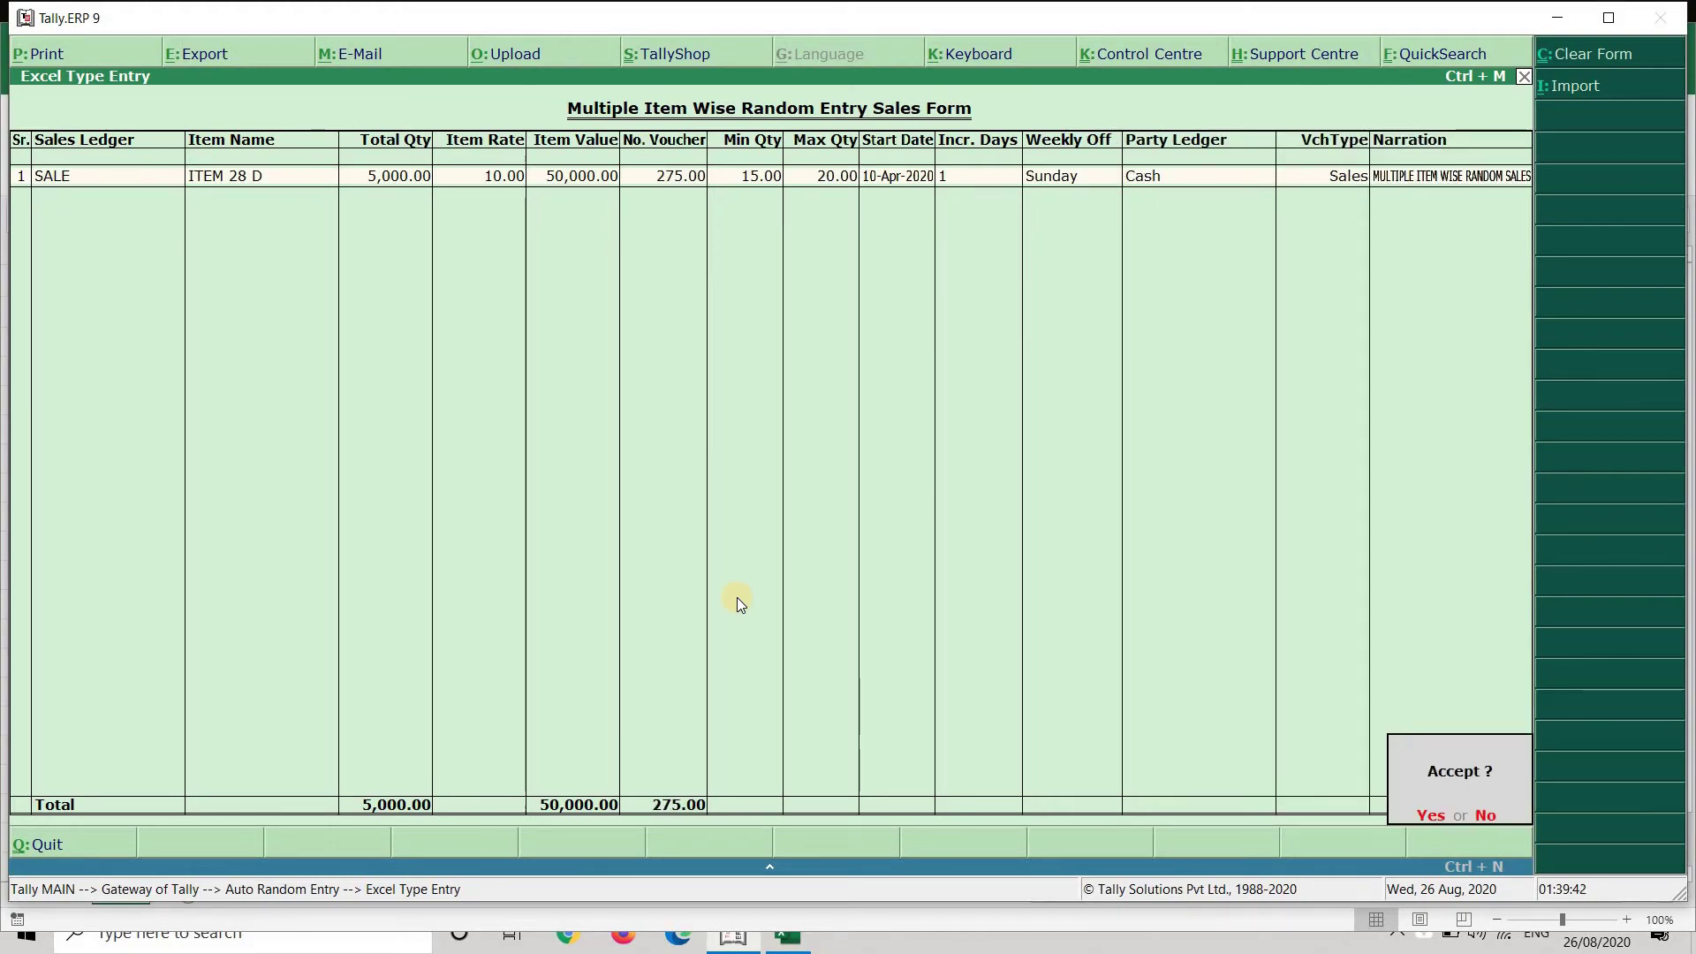
key("y")
key("Return")
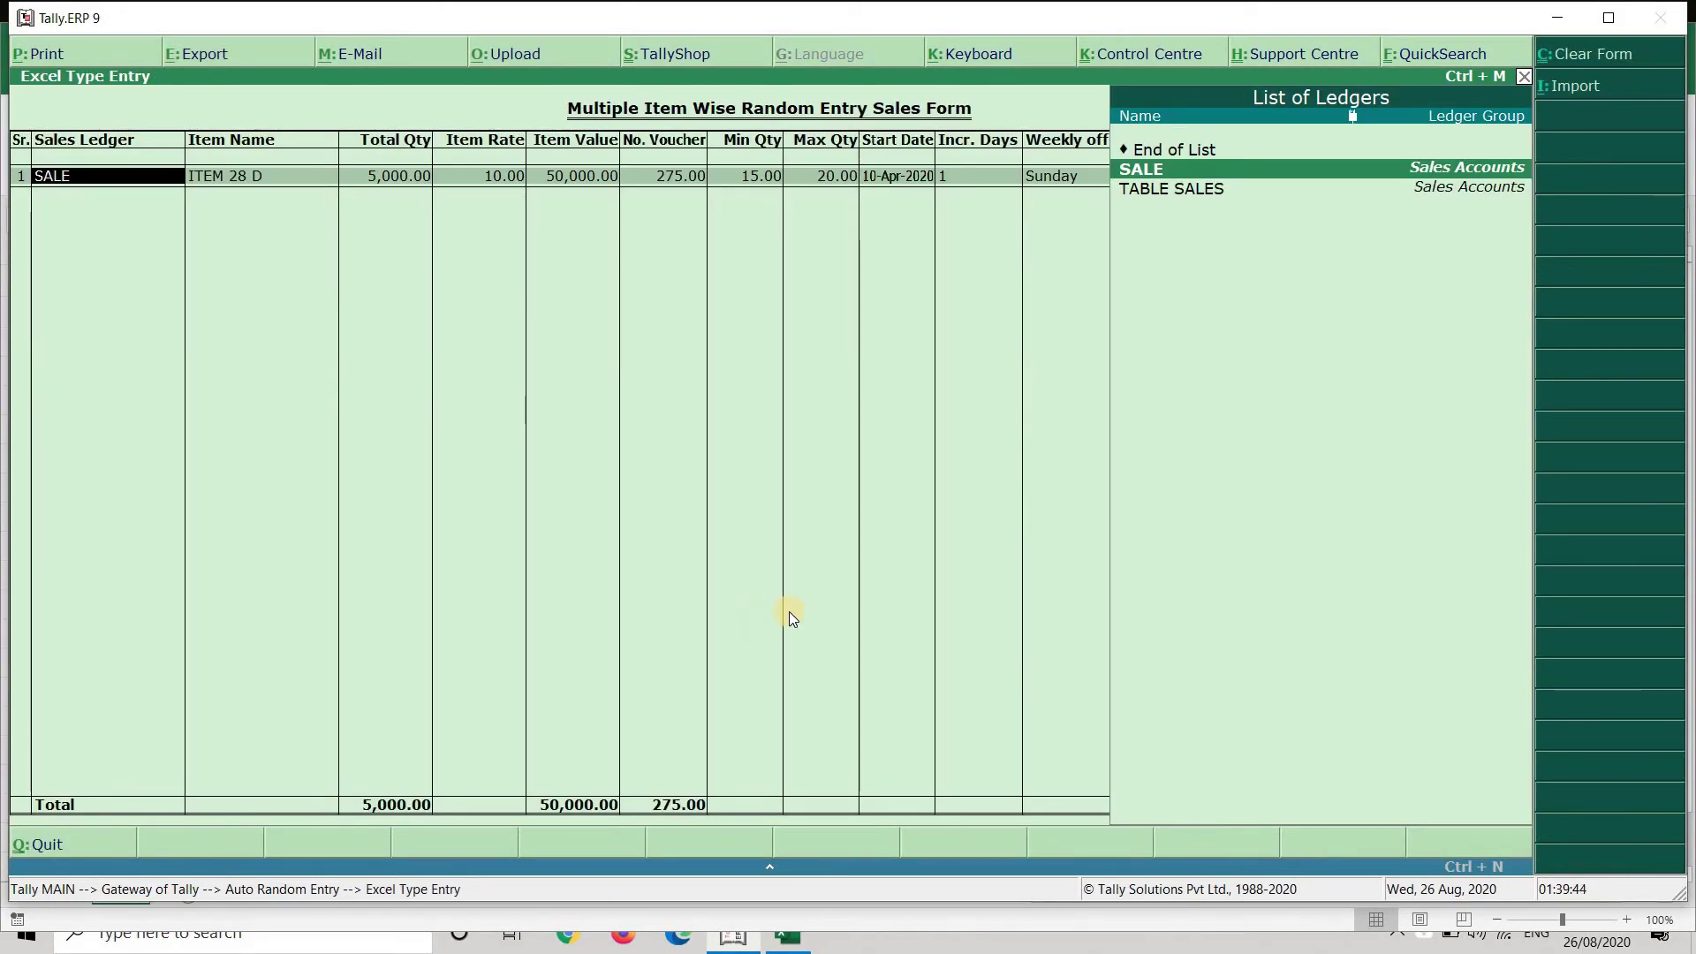
Import the random sales vouchers defined in the form and approve the posting.
key("Return")
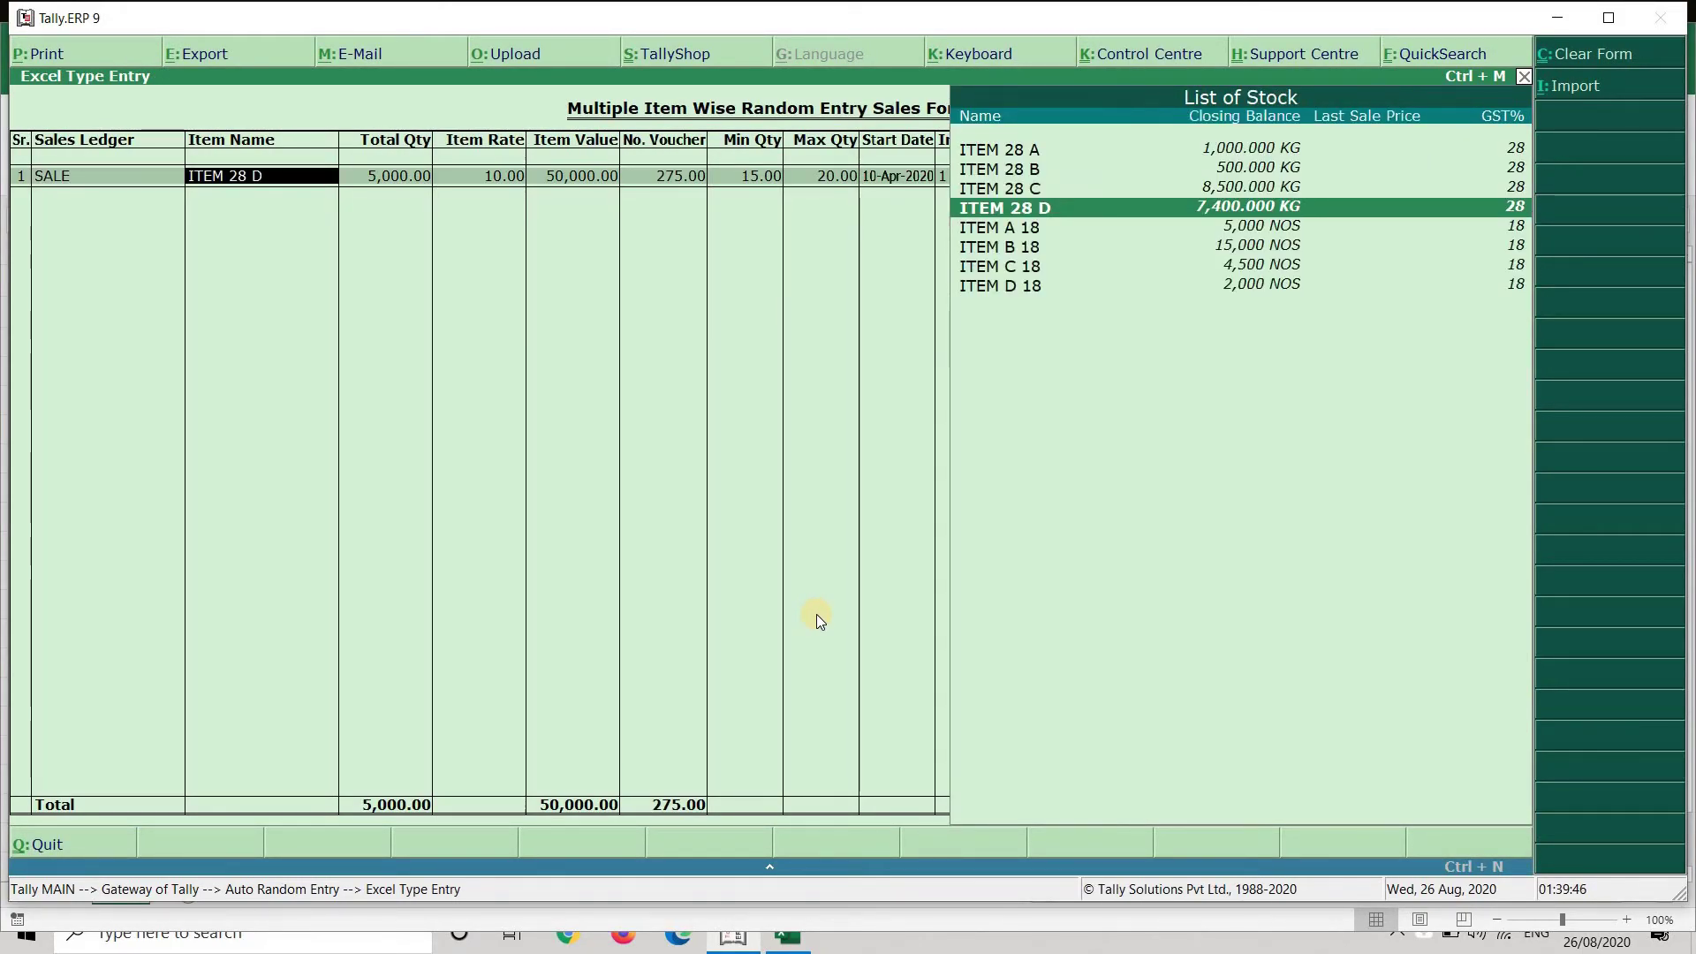
key("BackSpace")
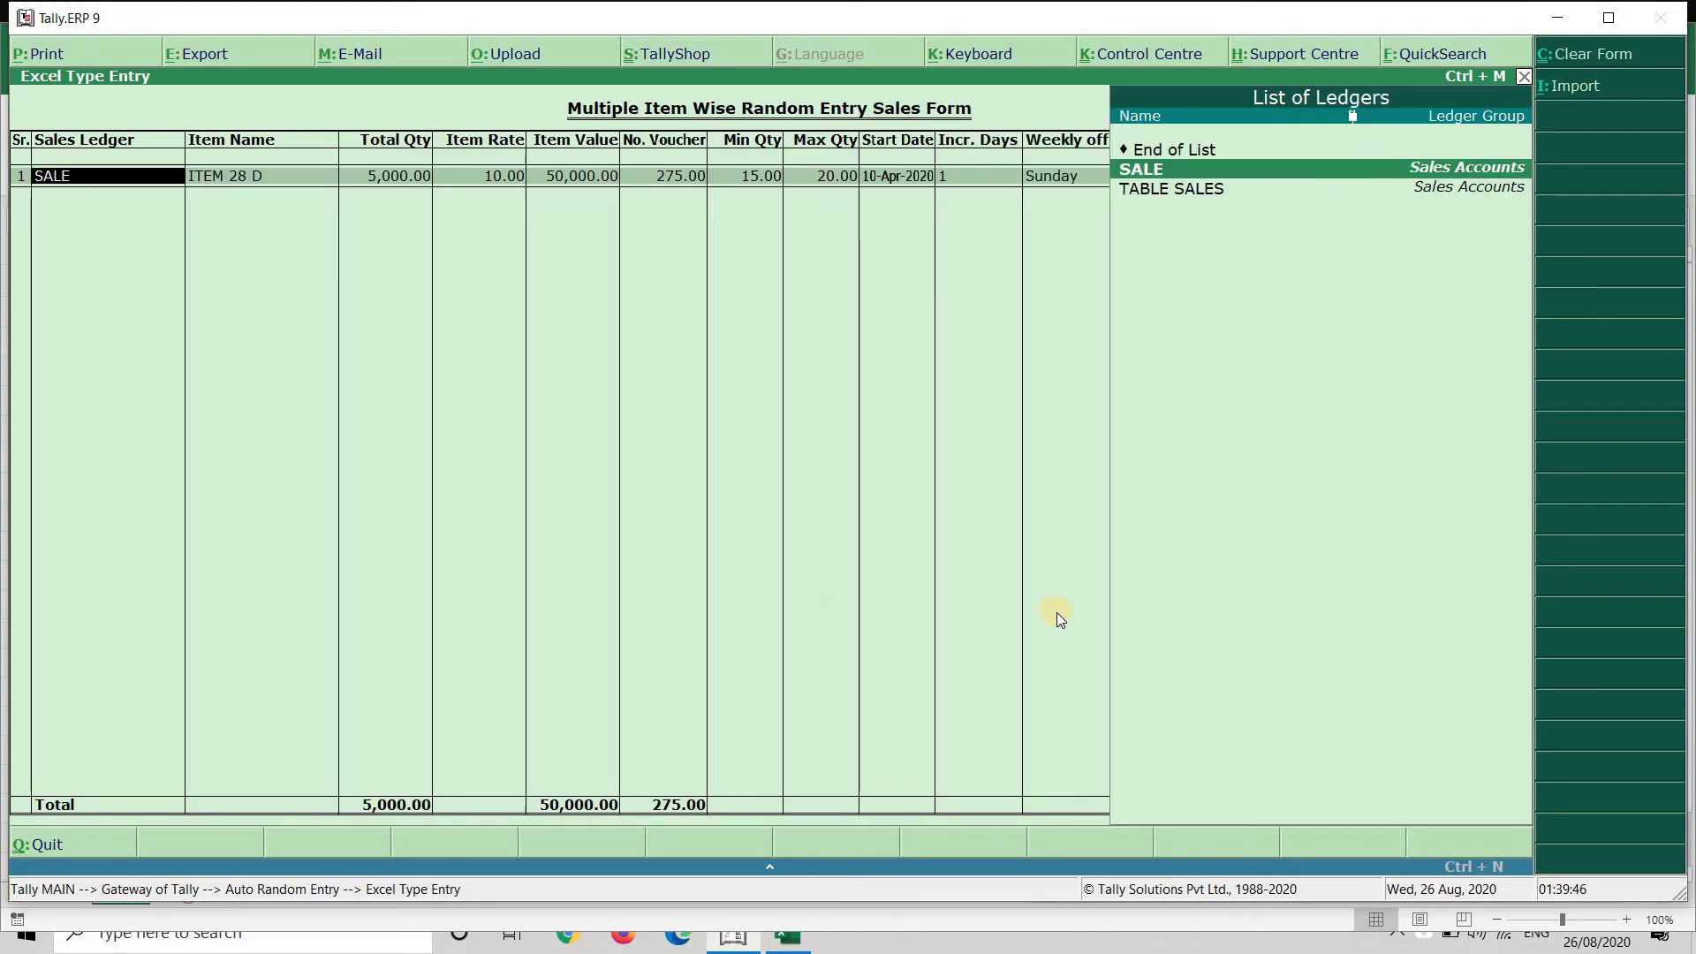
left_click(1602, 86)
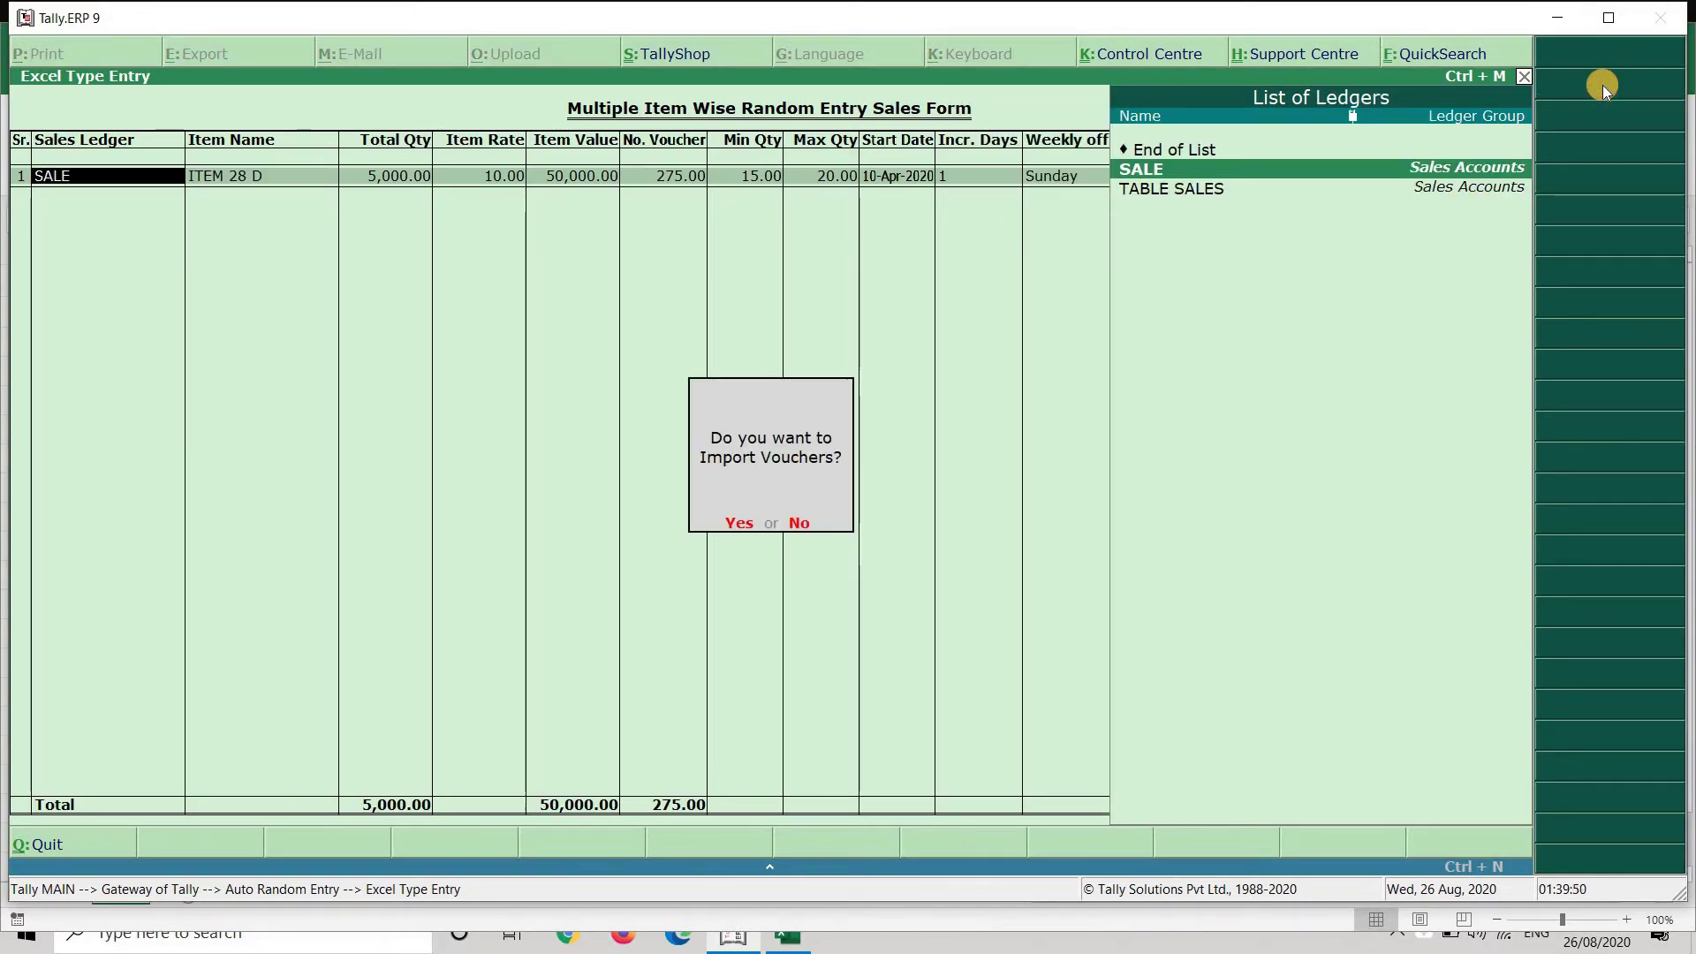
key("Return")
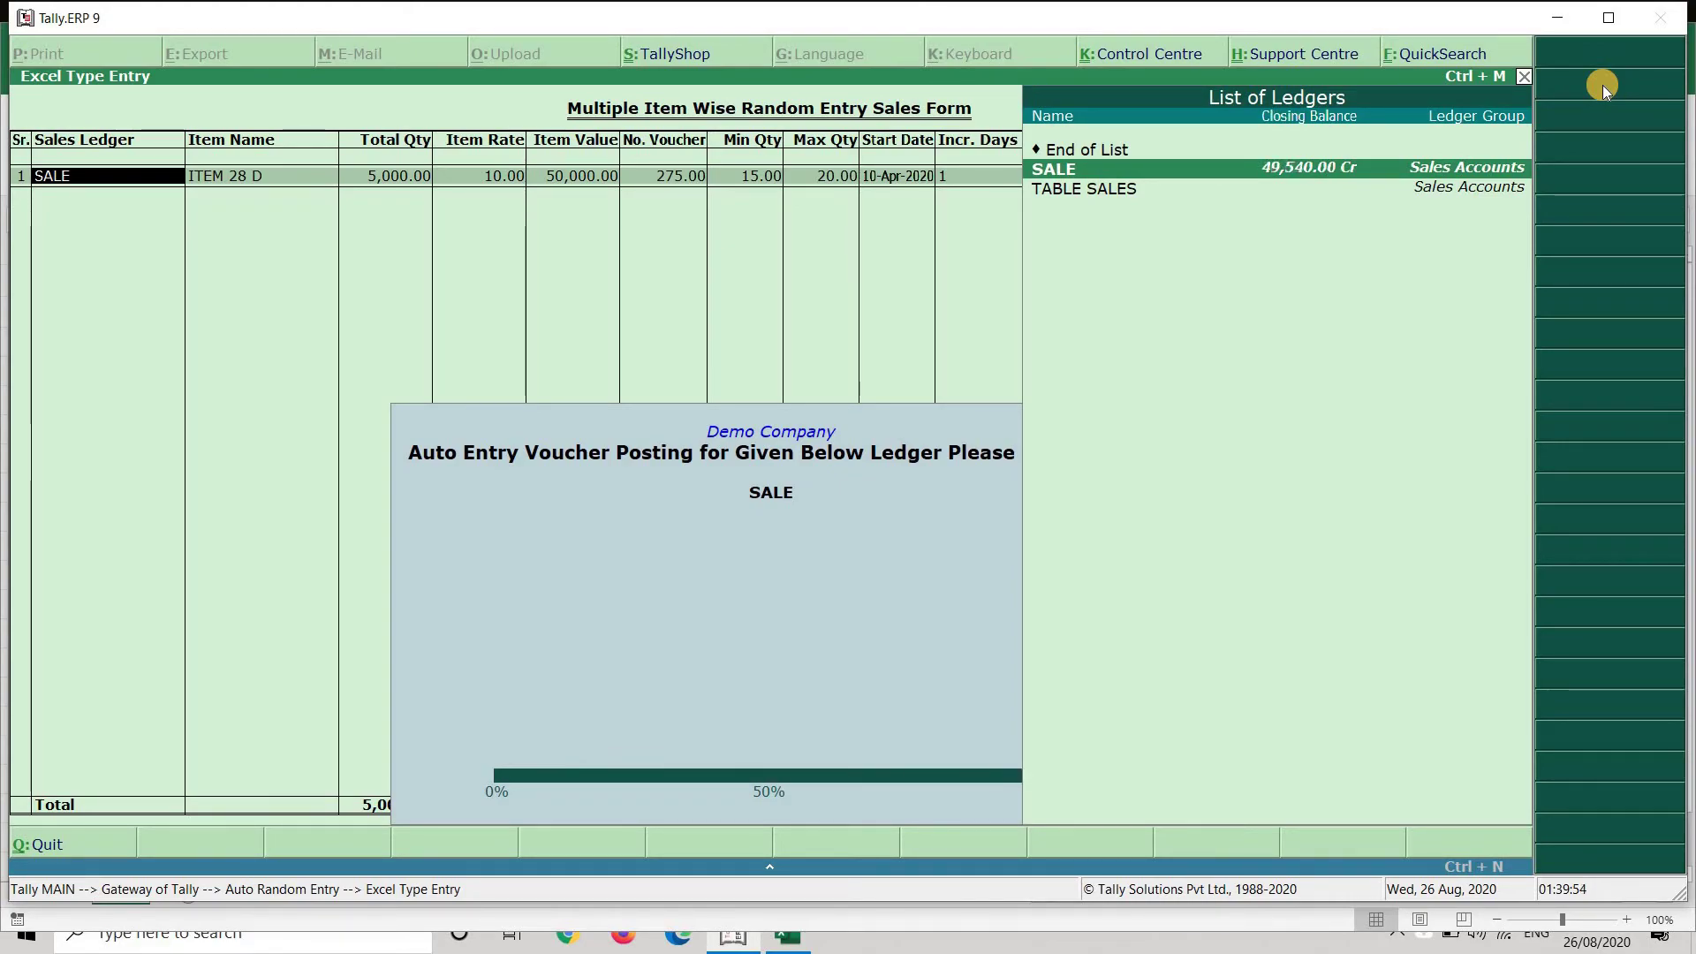
Leave the entry form and open the SALE ledger's monthly summary from the Profit & Loss account.
key("Escape")
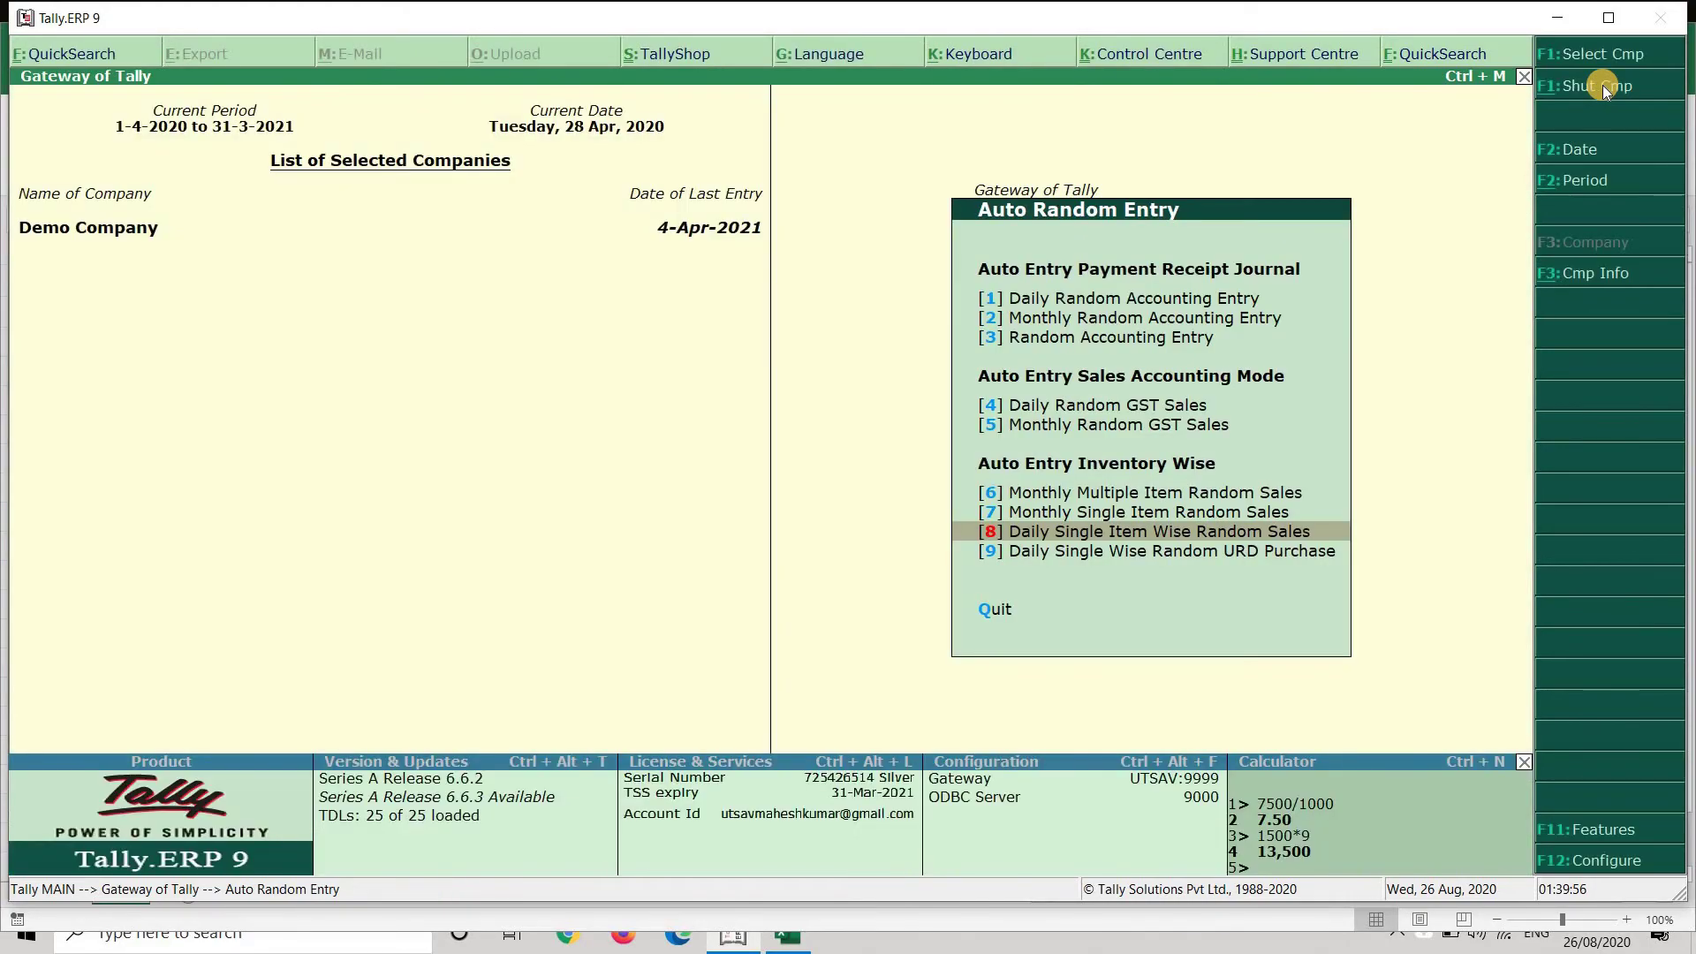
key("Escape")
key("p")
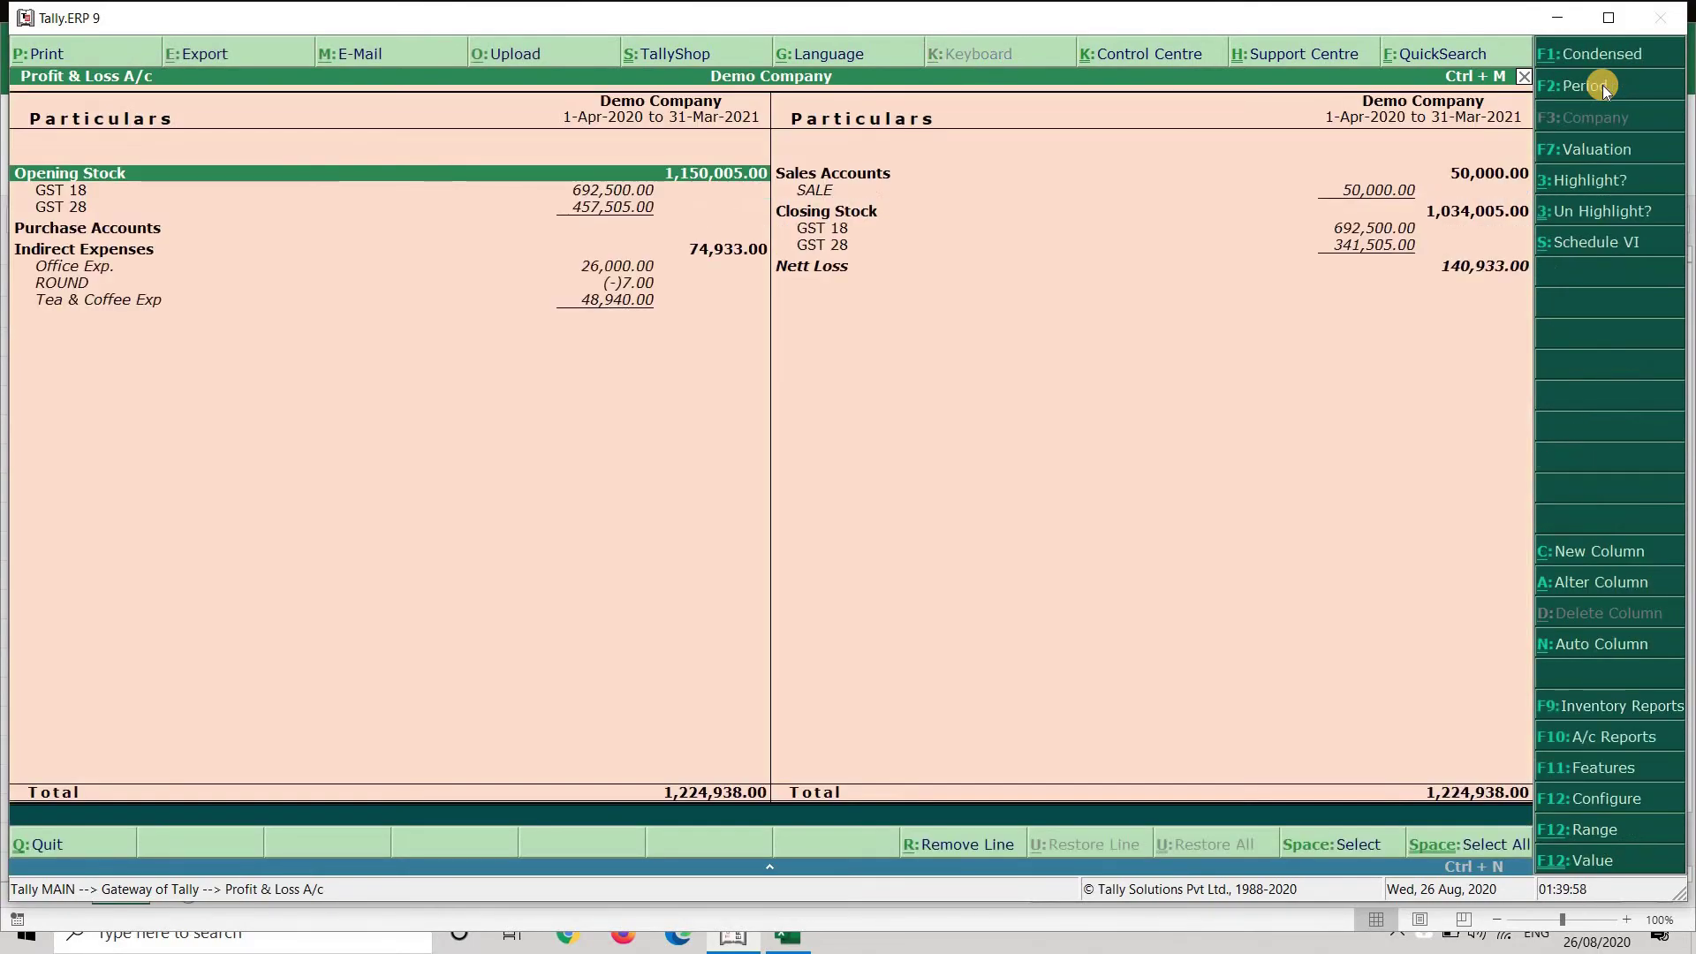
key("Return")
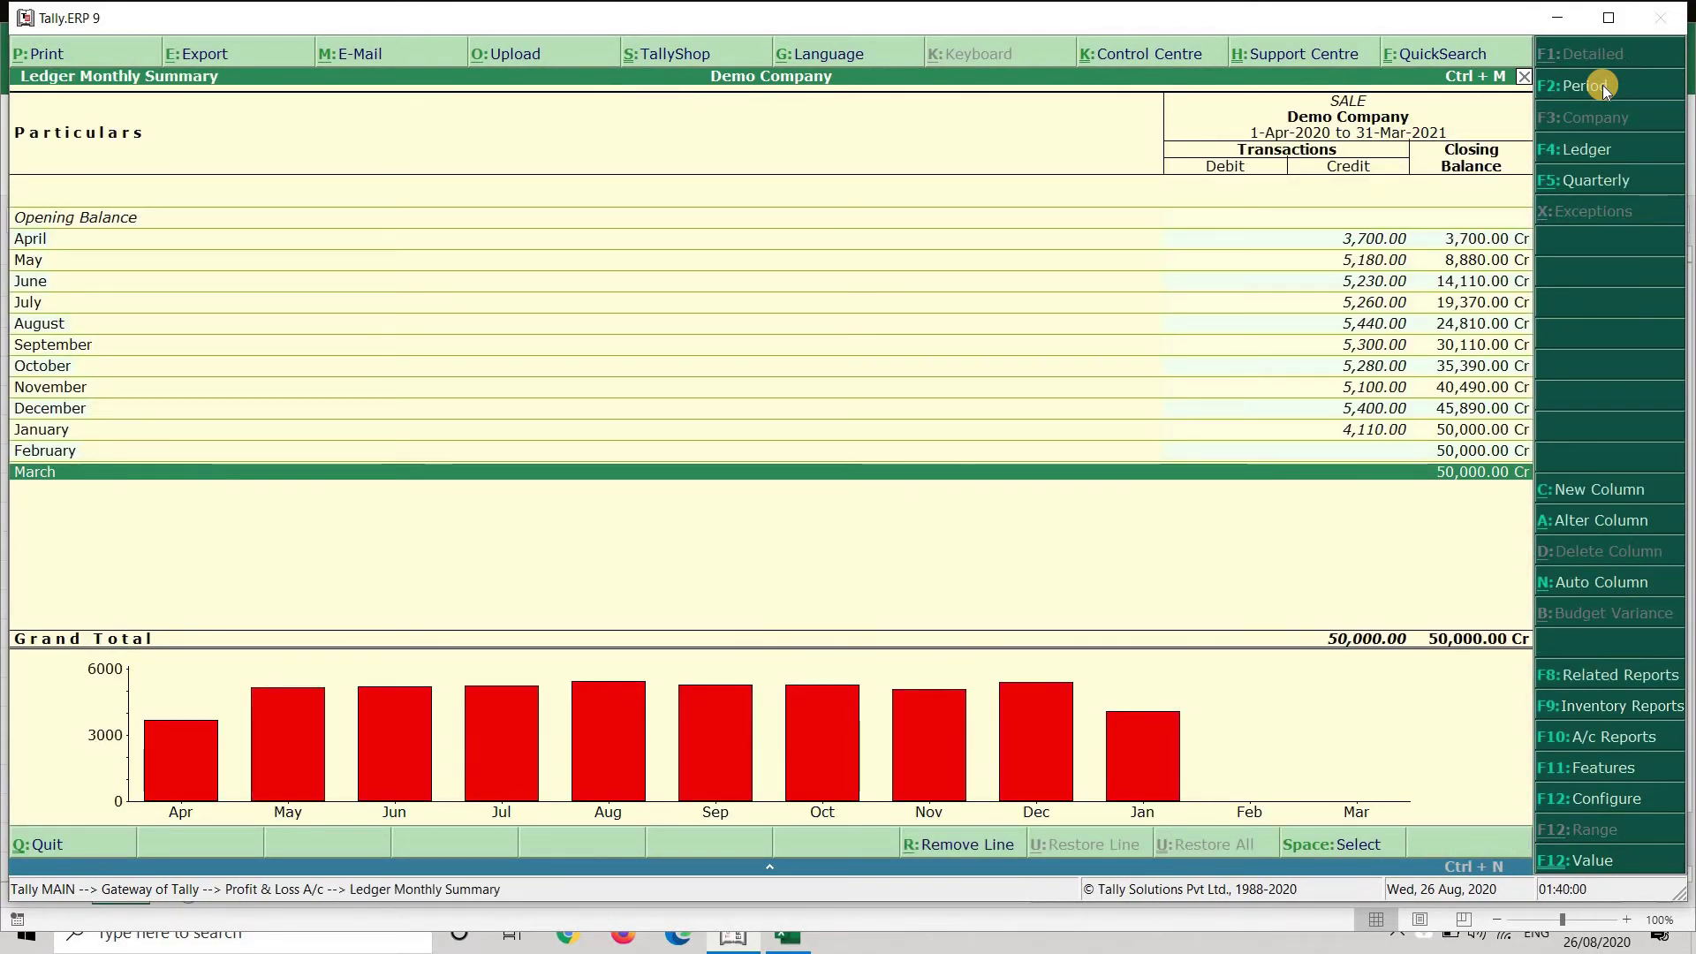
List the SALE ledger's vouchers for 1-Apr-2020 to 31-Mar-2021 and open the 10 April voucher.
key("Return")
key("F2")
key("BackSpace")
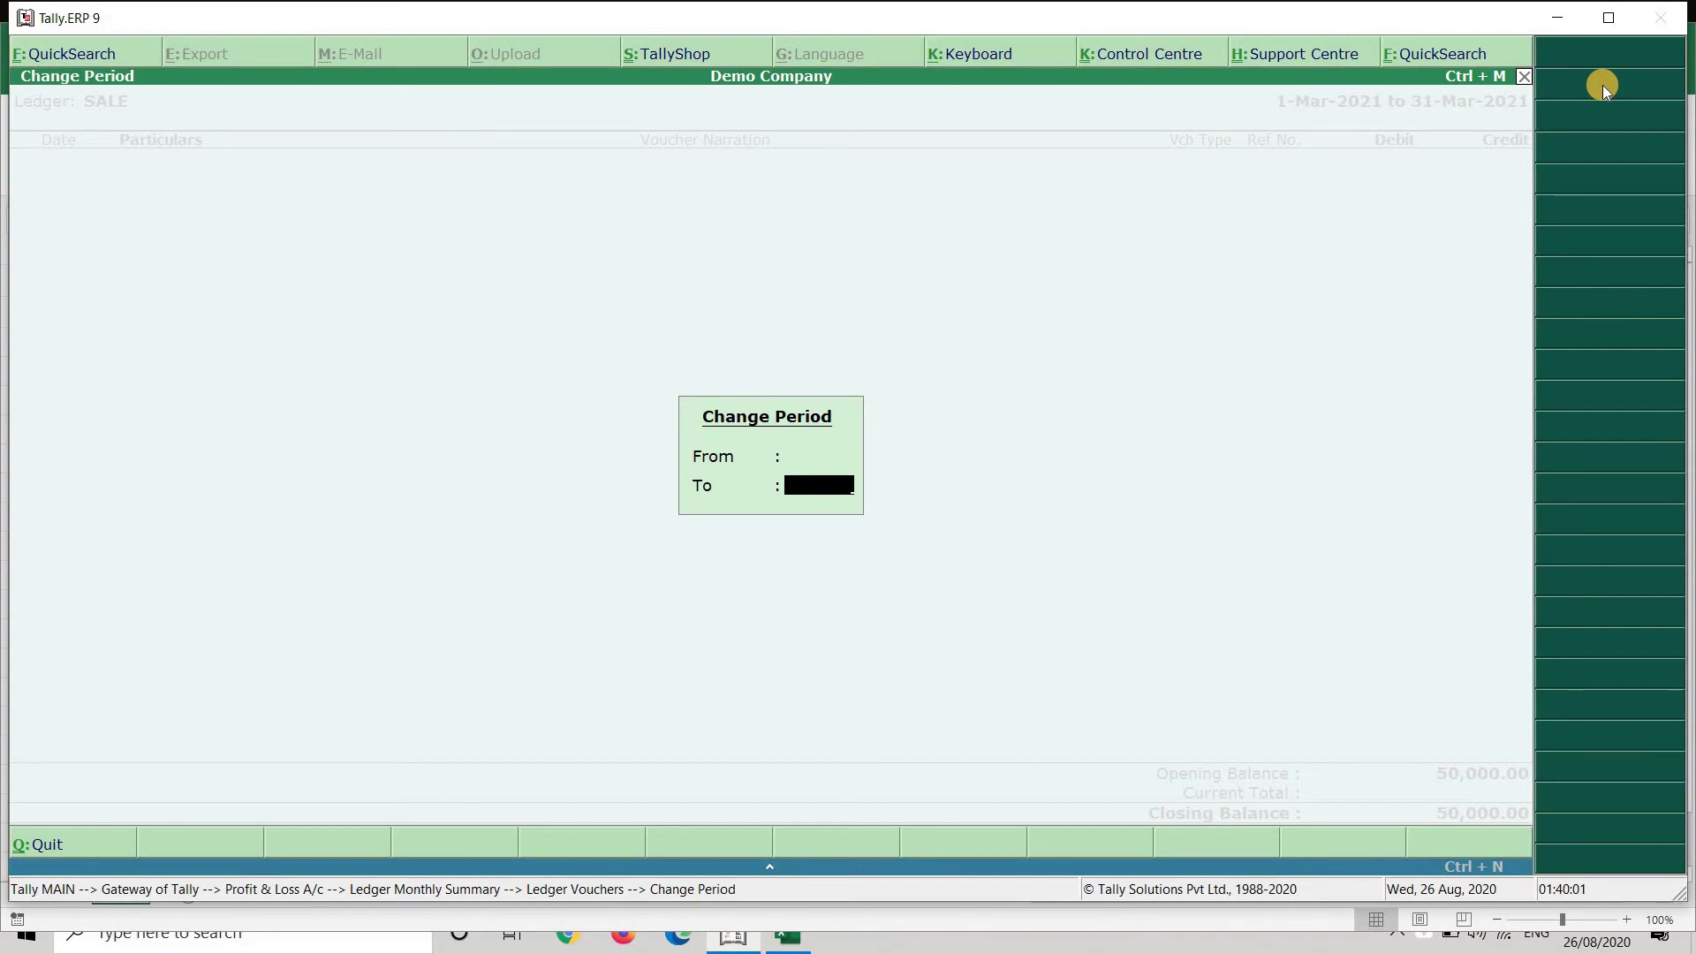
key("Return")
key("Return")
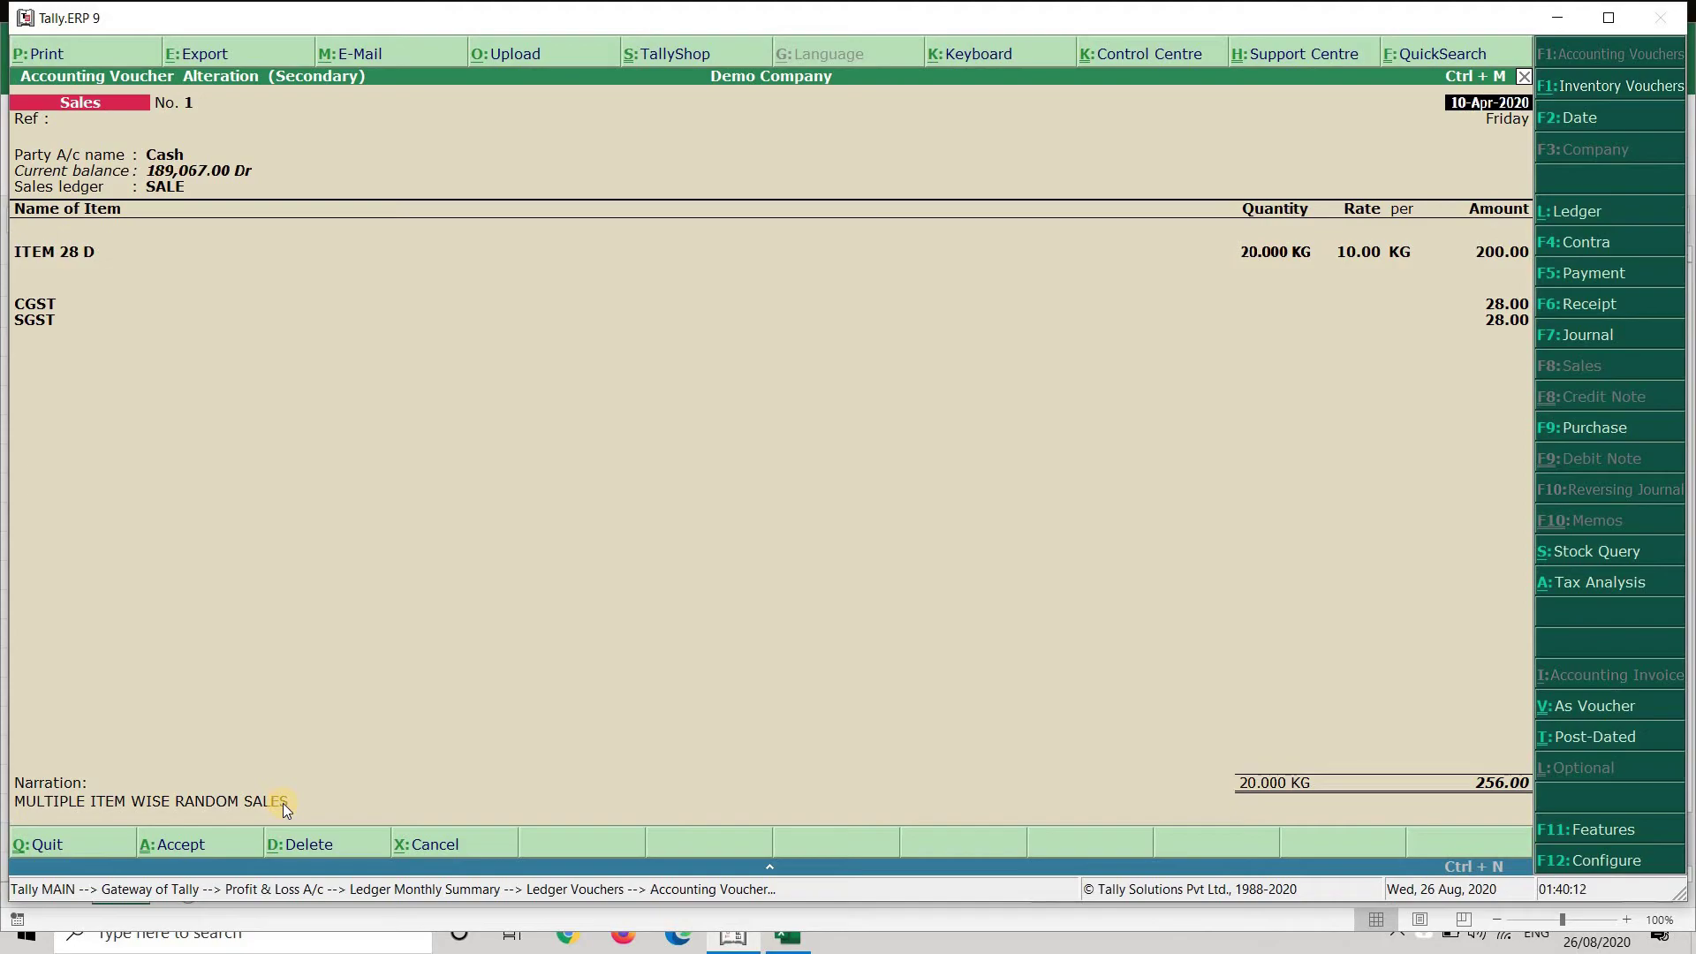
Examine the individual SALE vouchers dated 13 to 15 April 2020, checking item, quantity, tax and narration.
key("Escape")
key("Down")
key("Down")
key("Return")
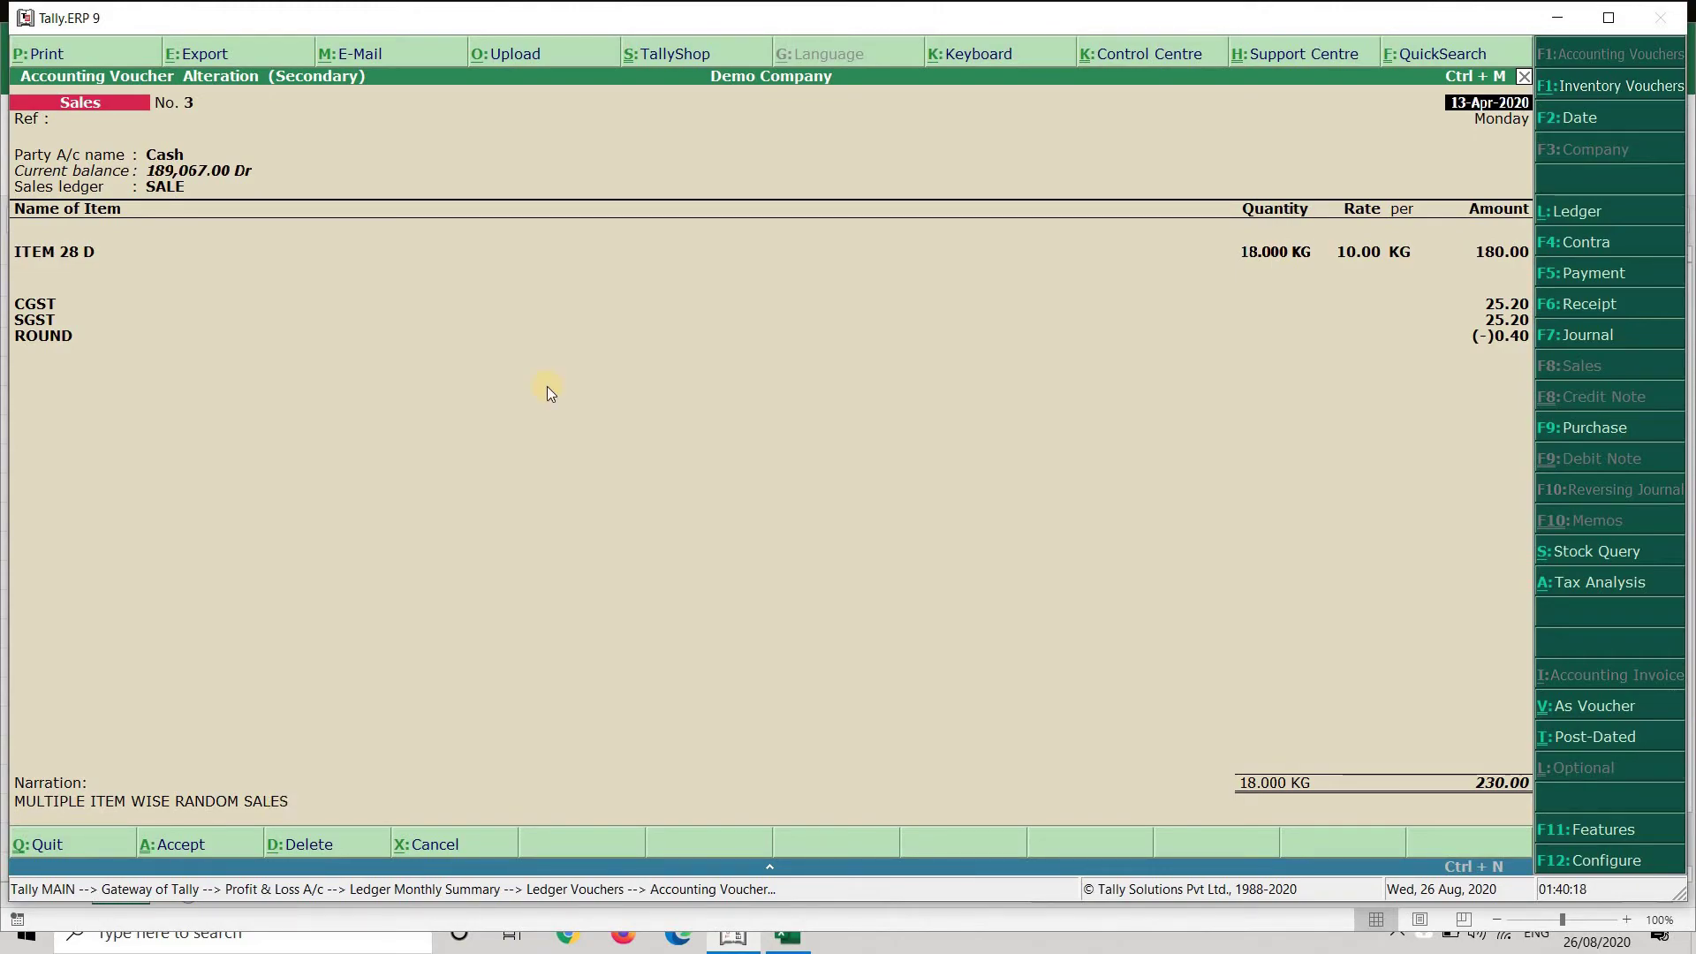
key("Escape")
key("Down")
key("Return")
key("Escape")
key("Escape")
key("Down")
key("Down")
key("Return")
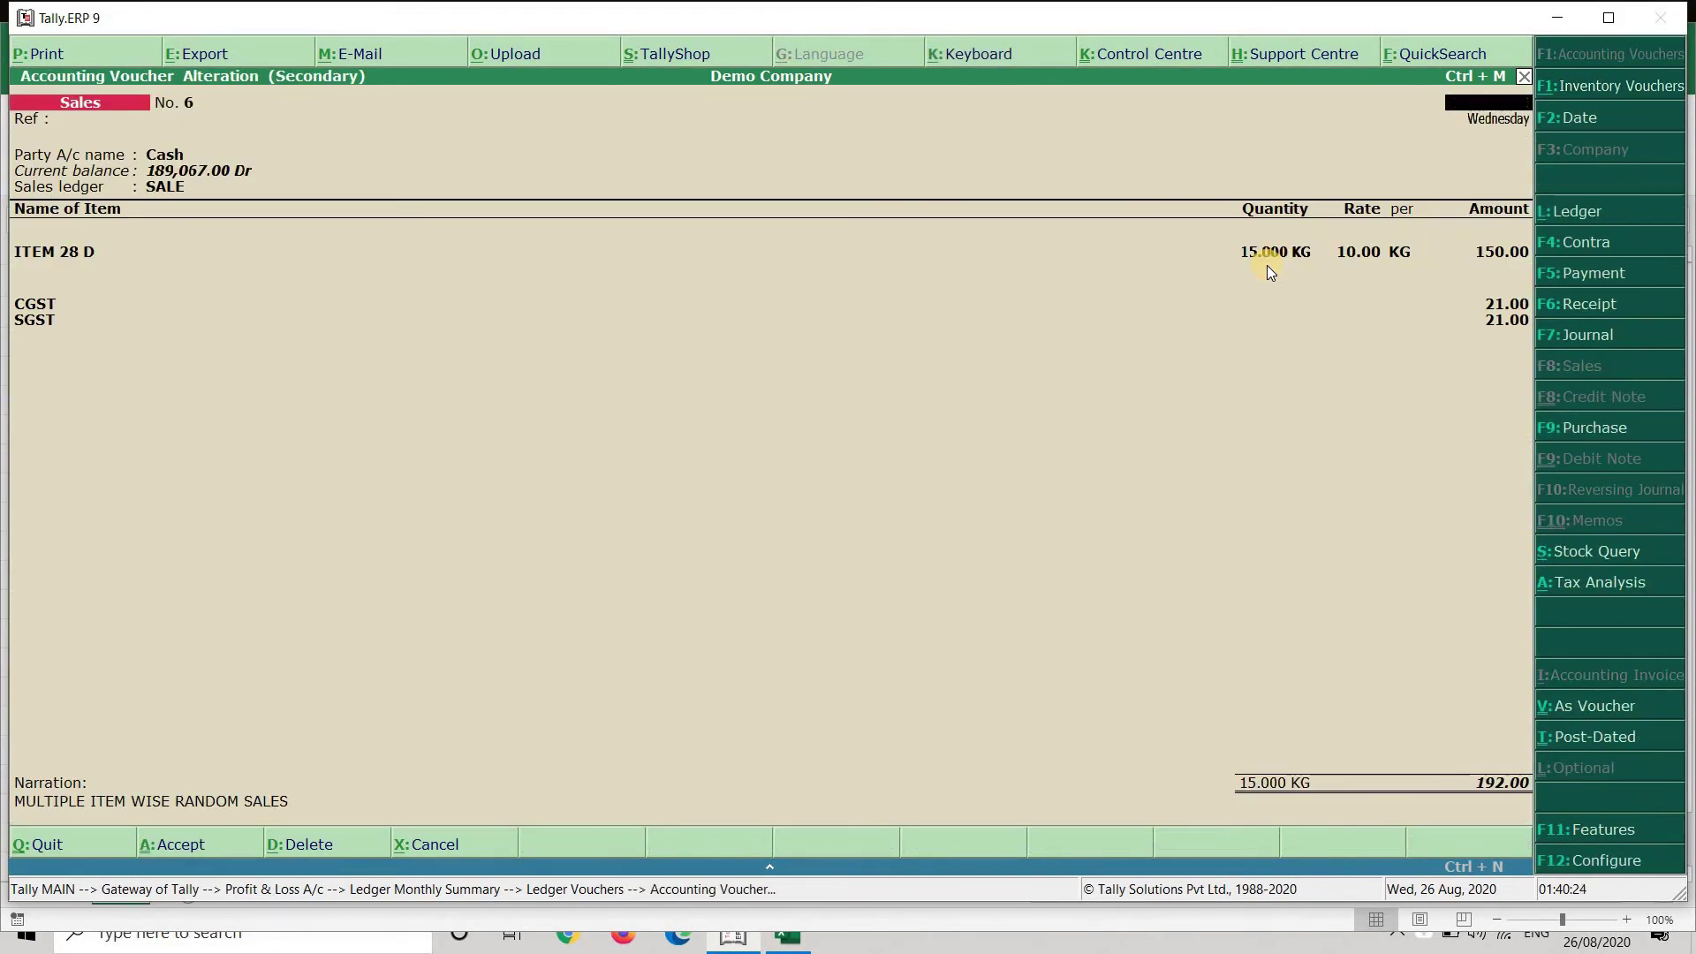
key("Escape")
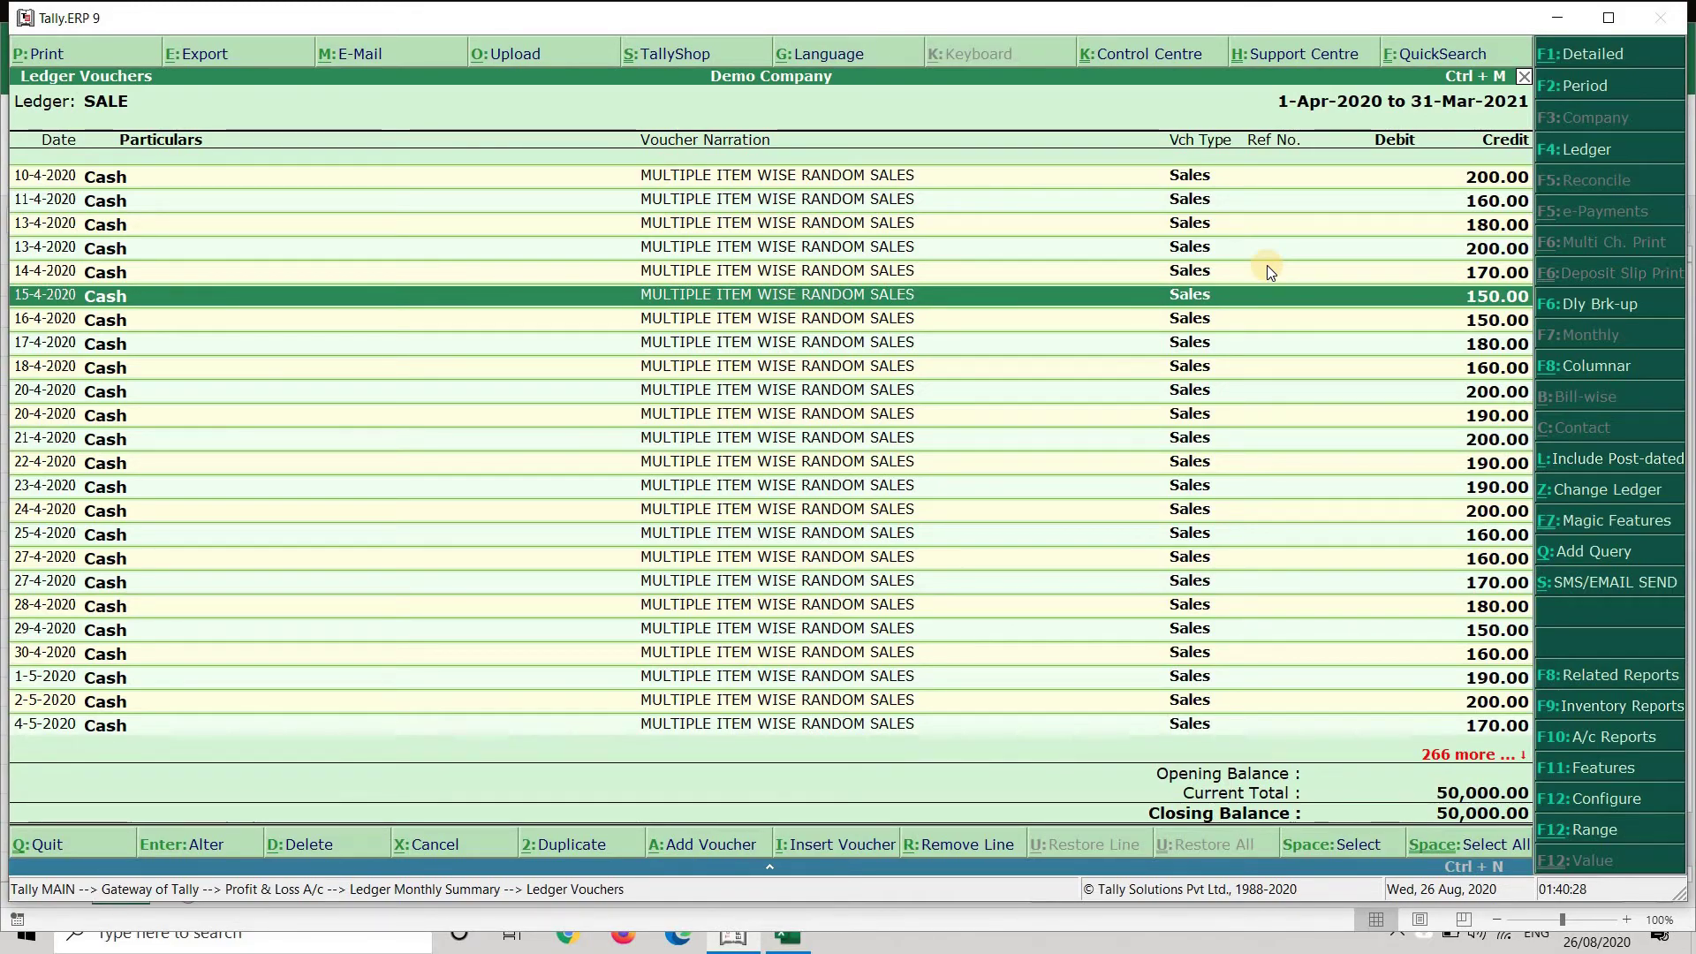
Leave the ledger and Profit & Loss reports and open the Auto Random Entry options from the Gateway of Tally.
key("Escape")
key("Escape")
key("Escape")
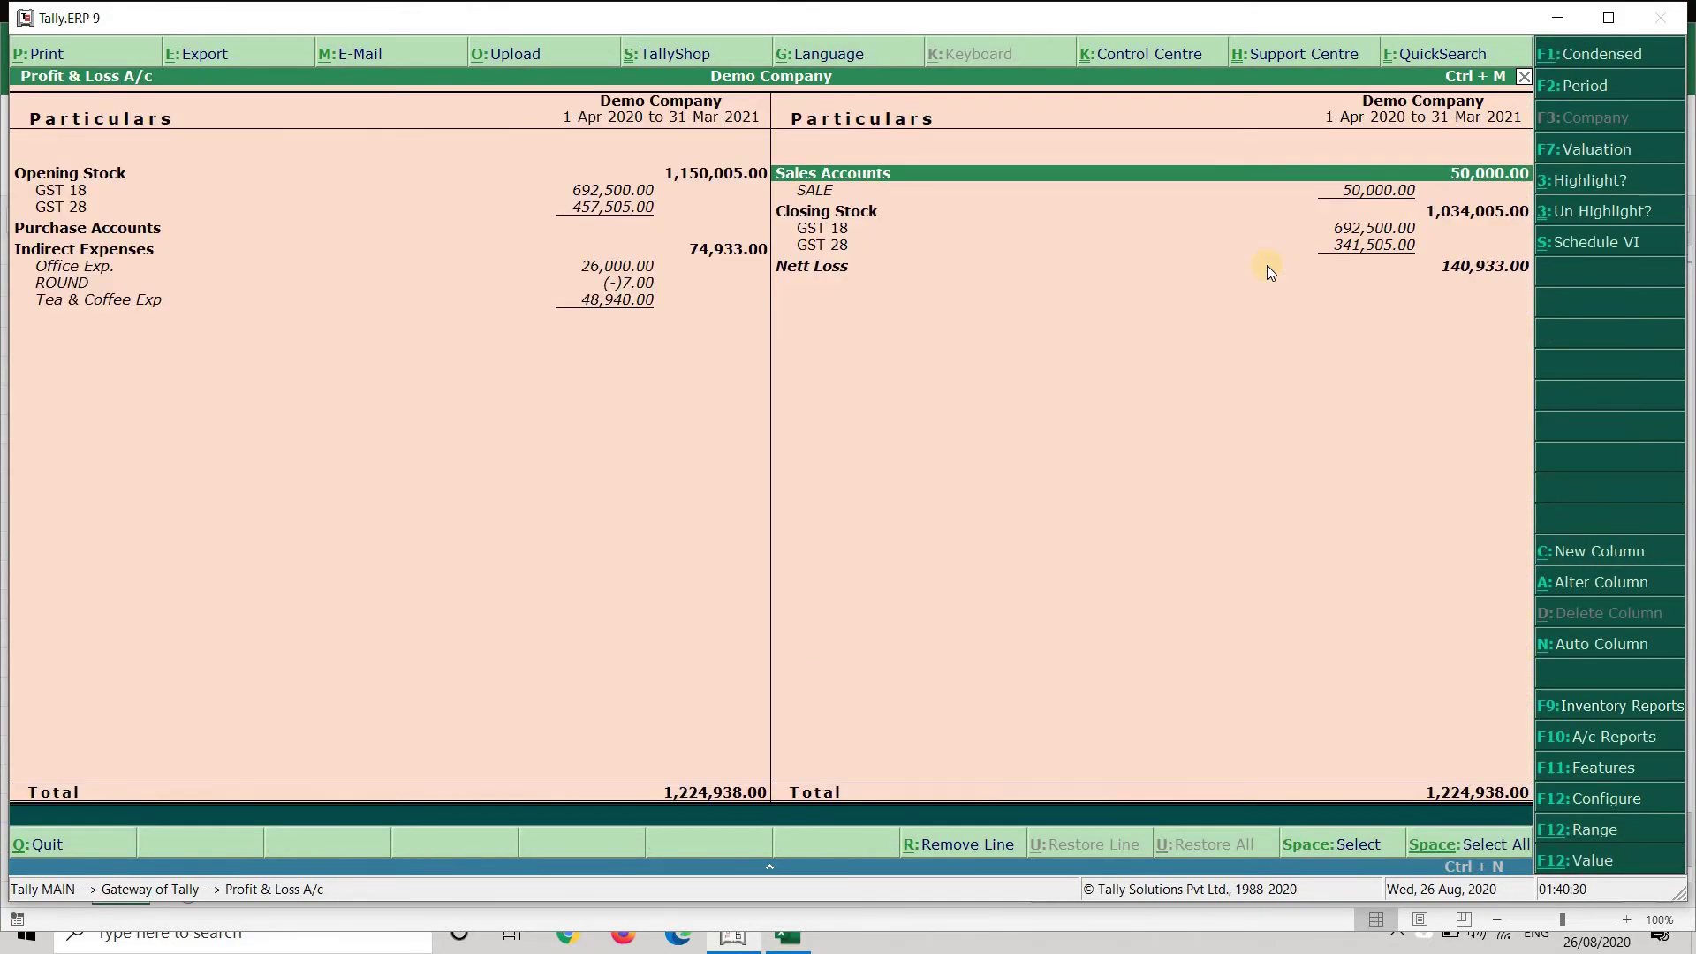
key("Up")
key("Up")
key("Up")
key("Up")
key("Up")
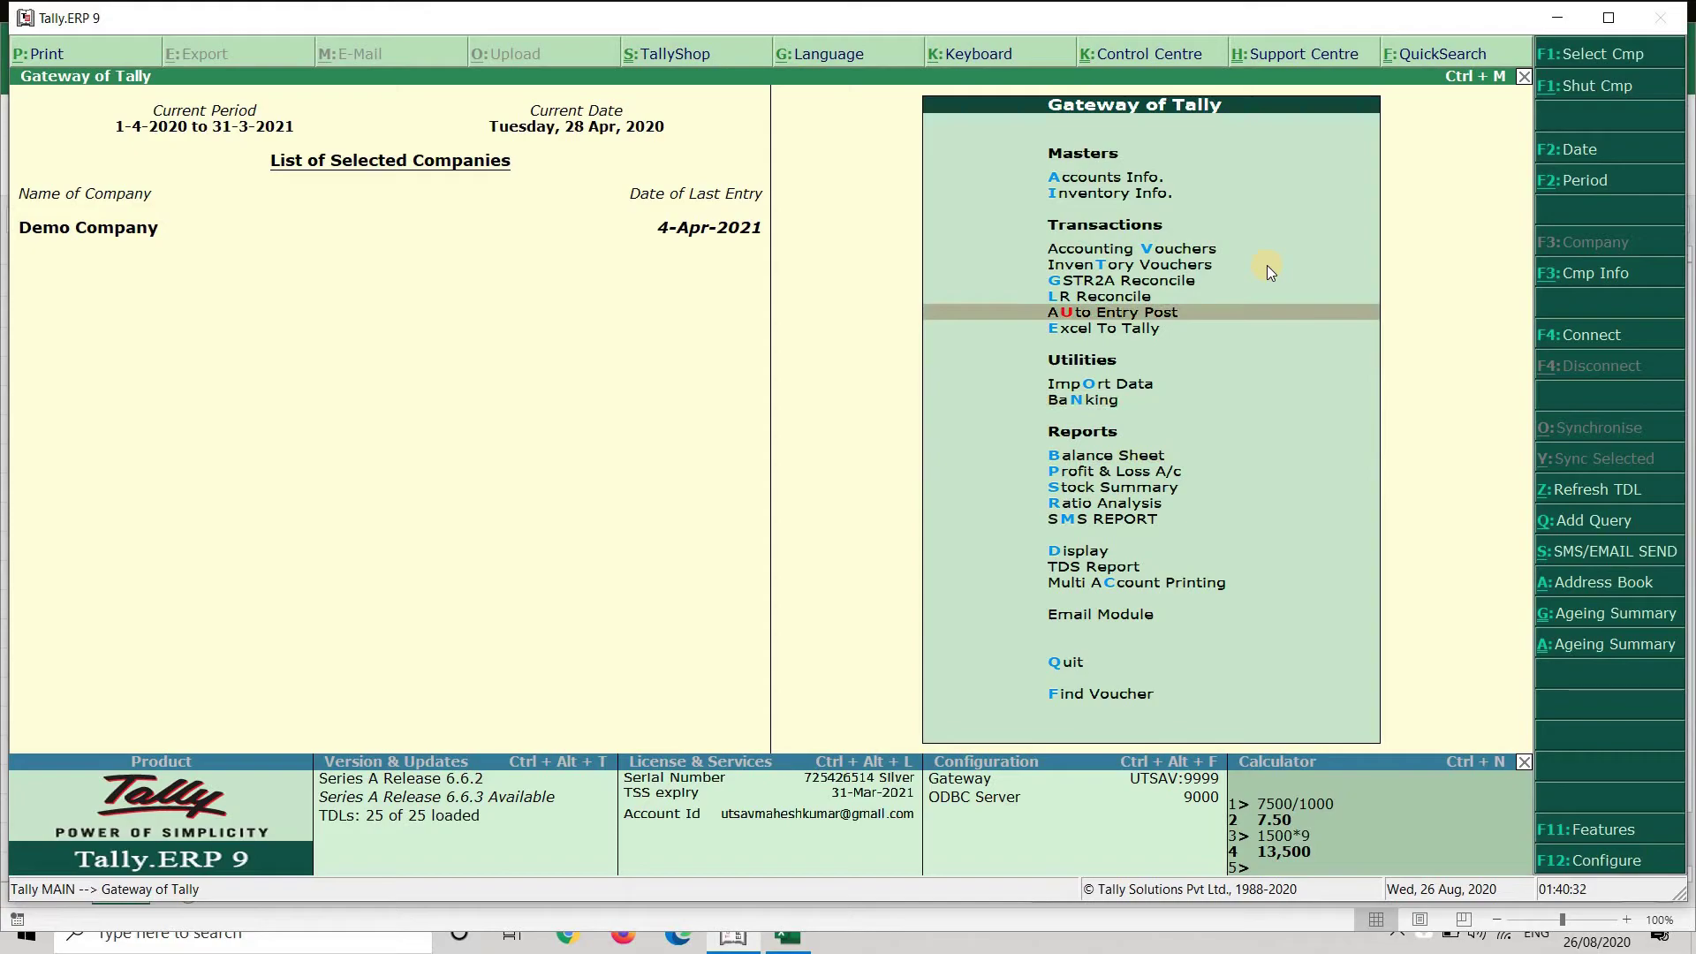
key("Return")
Open the Daily Single Item Wise Random Sales entry form to view the existing ITEM 28 D row.
key("Down")
key("Down")
key("Down")
key("Down")
key("Down")
key("Down")
key("Down")
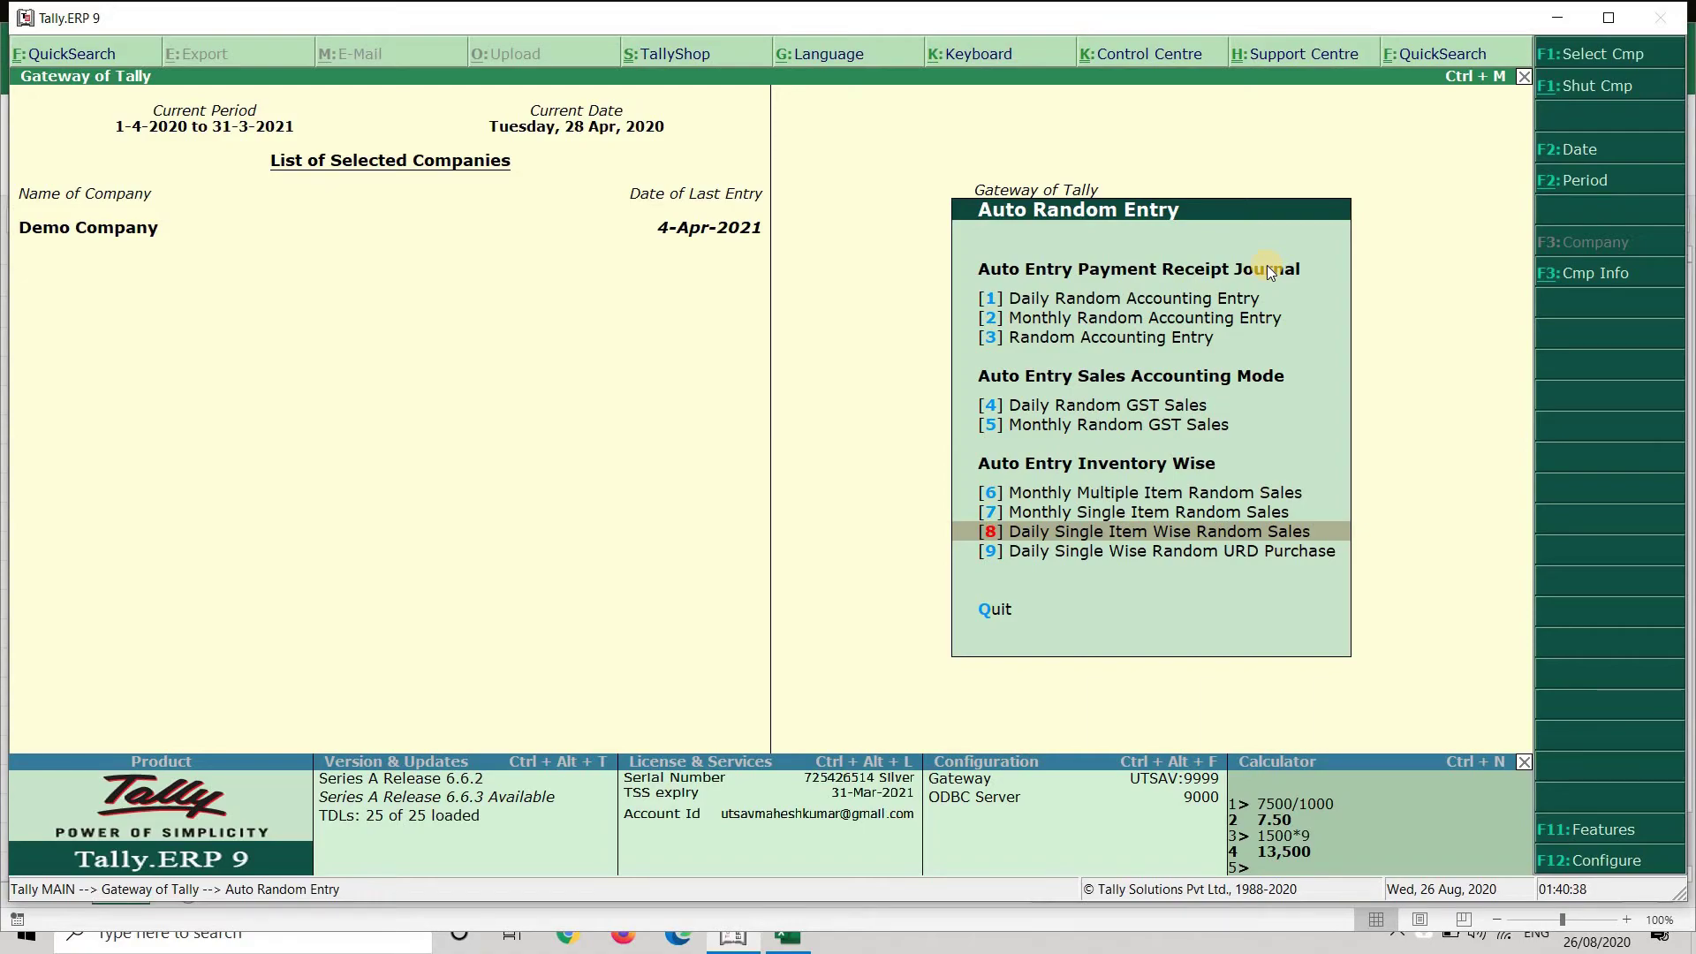
key("Return")
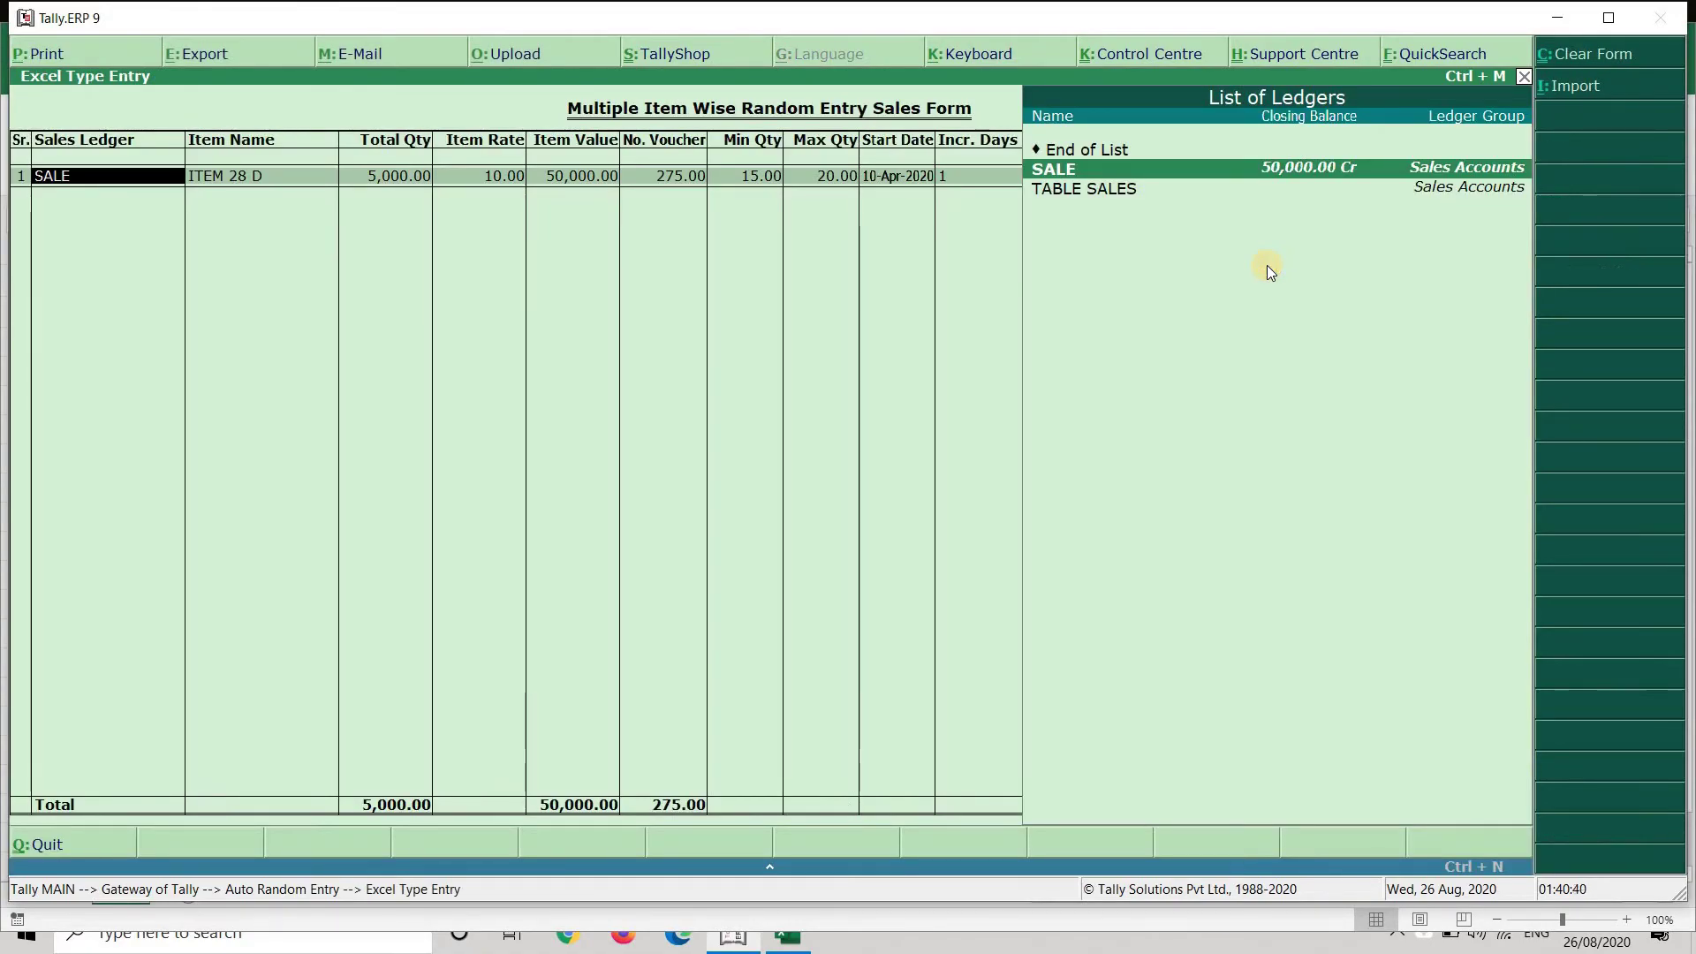
Leave the random sales entry form and return to the Gateway of Tally.
key("Escape")
key("Return")
key("Up")
key("Return")
key("Escape")
key("Return")
key("Down")
key("Down")
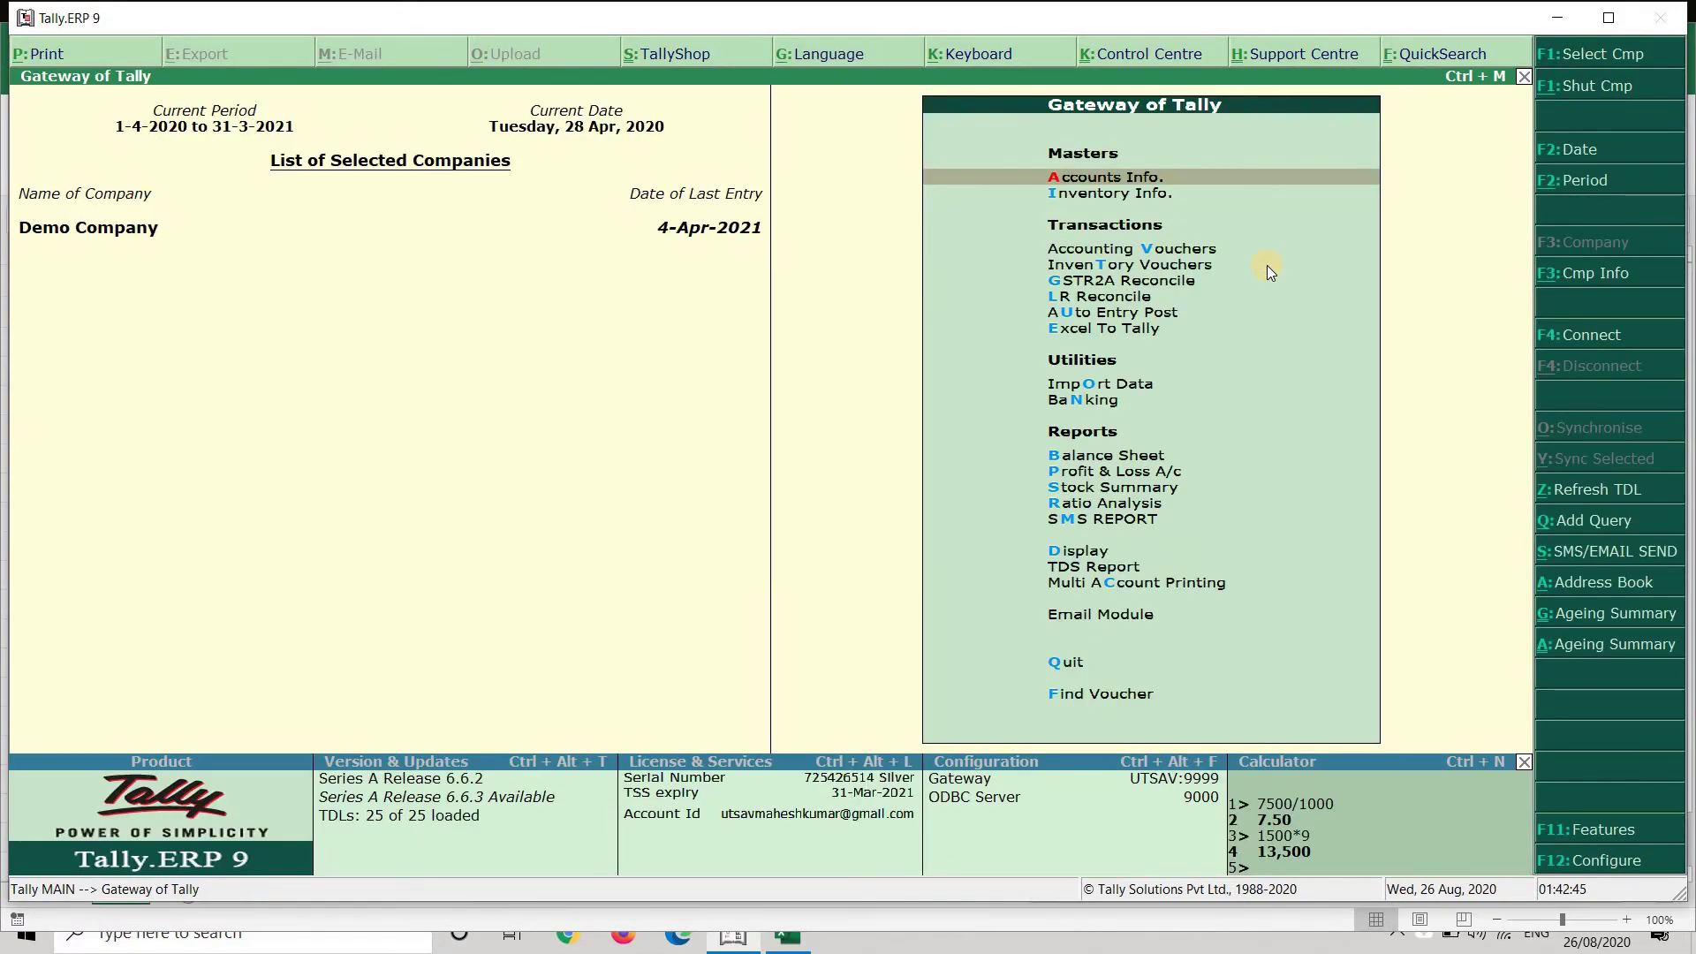
Start creating a single stock item named DEMO PIECE with no alias, placed under Primary.
key("i")
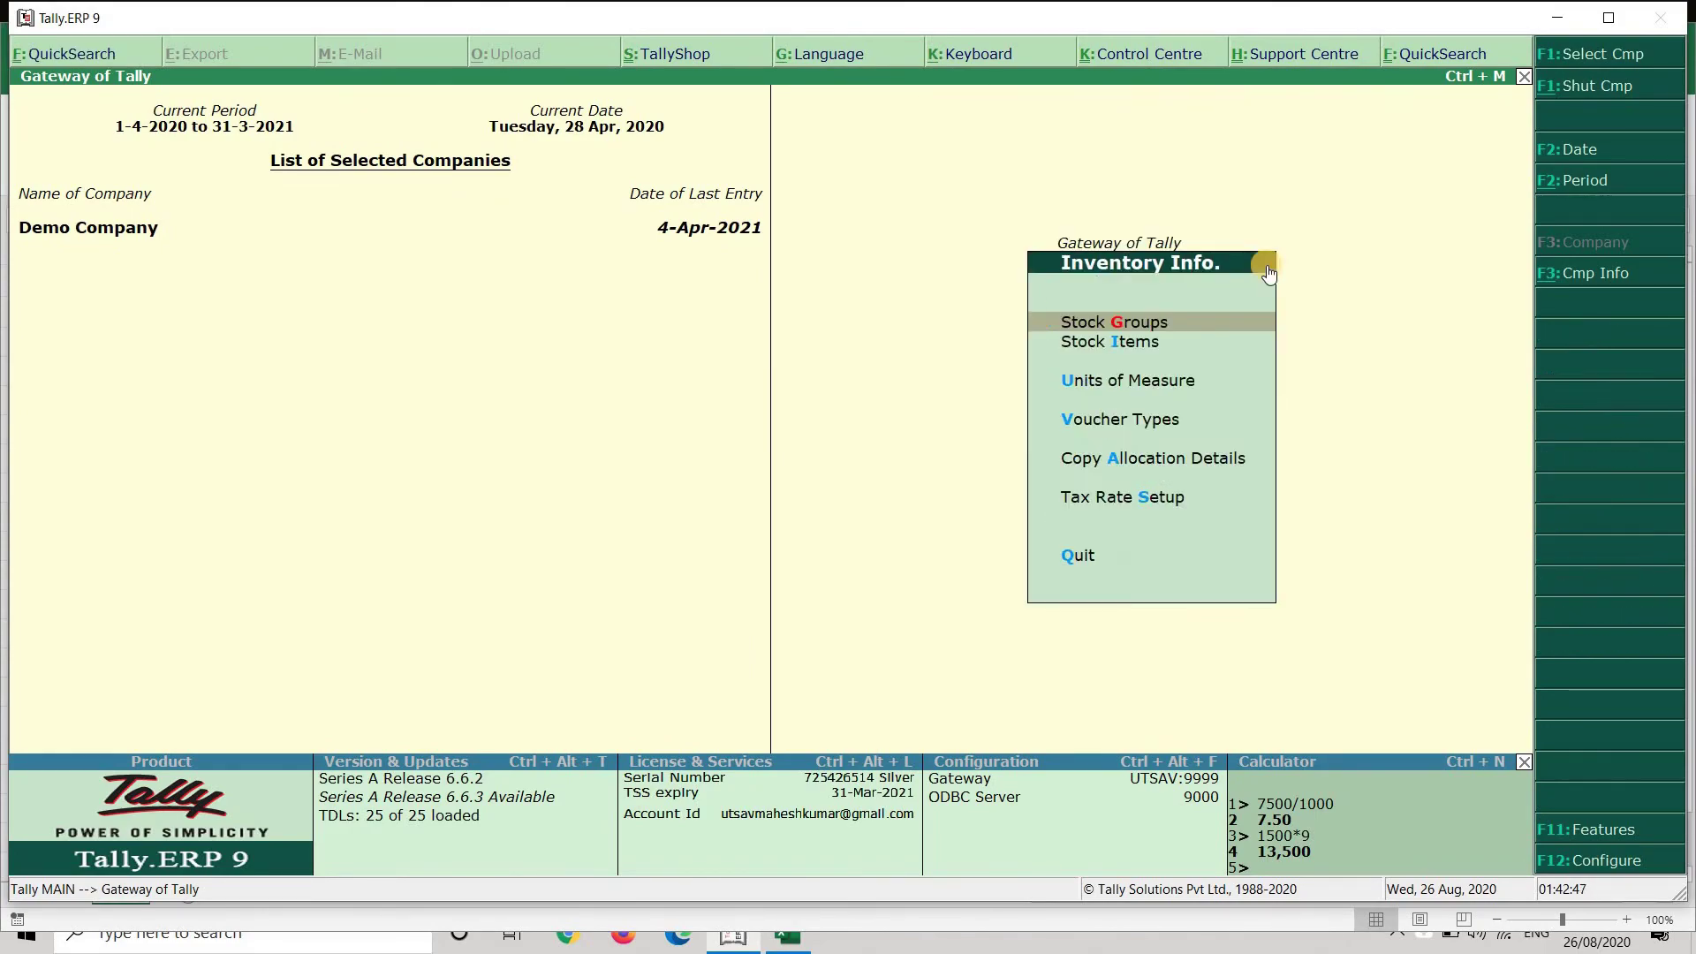
key("Down")
key("Down")
key("Up")
key("Return")
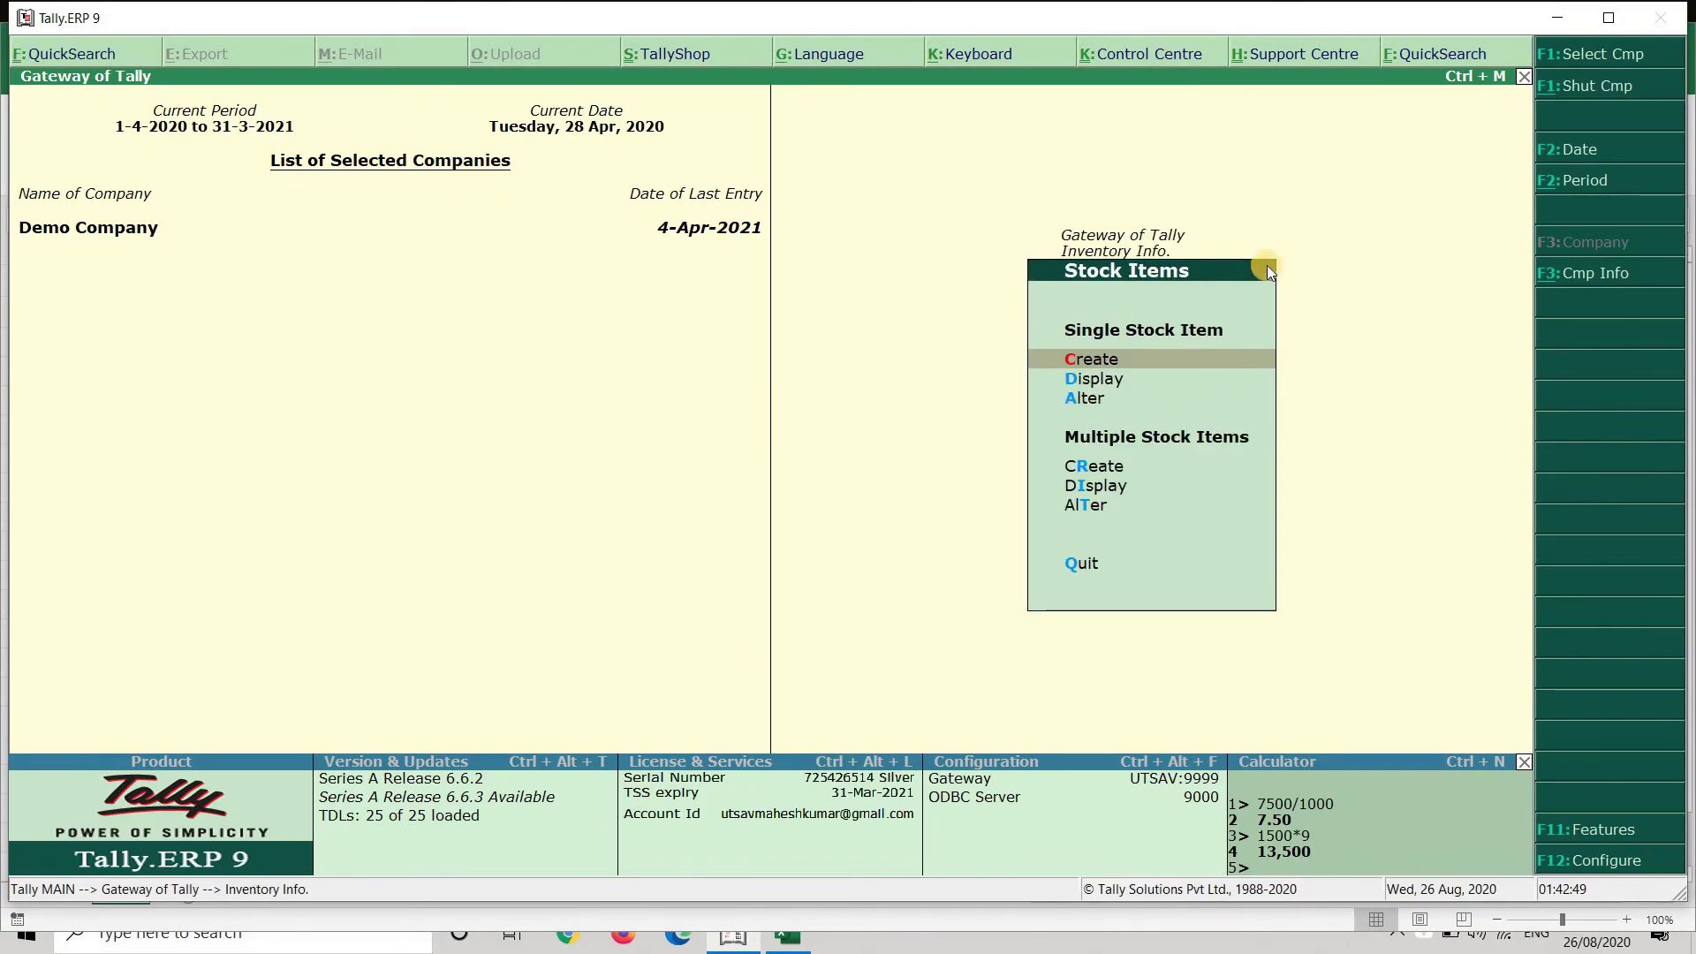
key("Return")
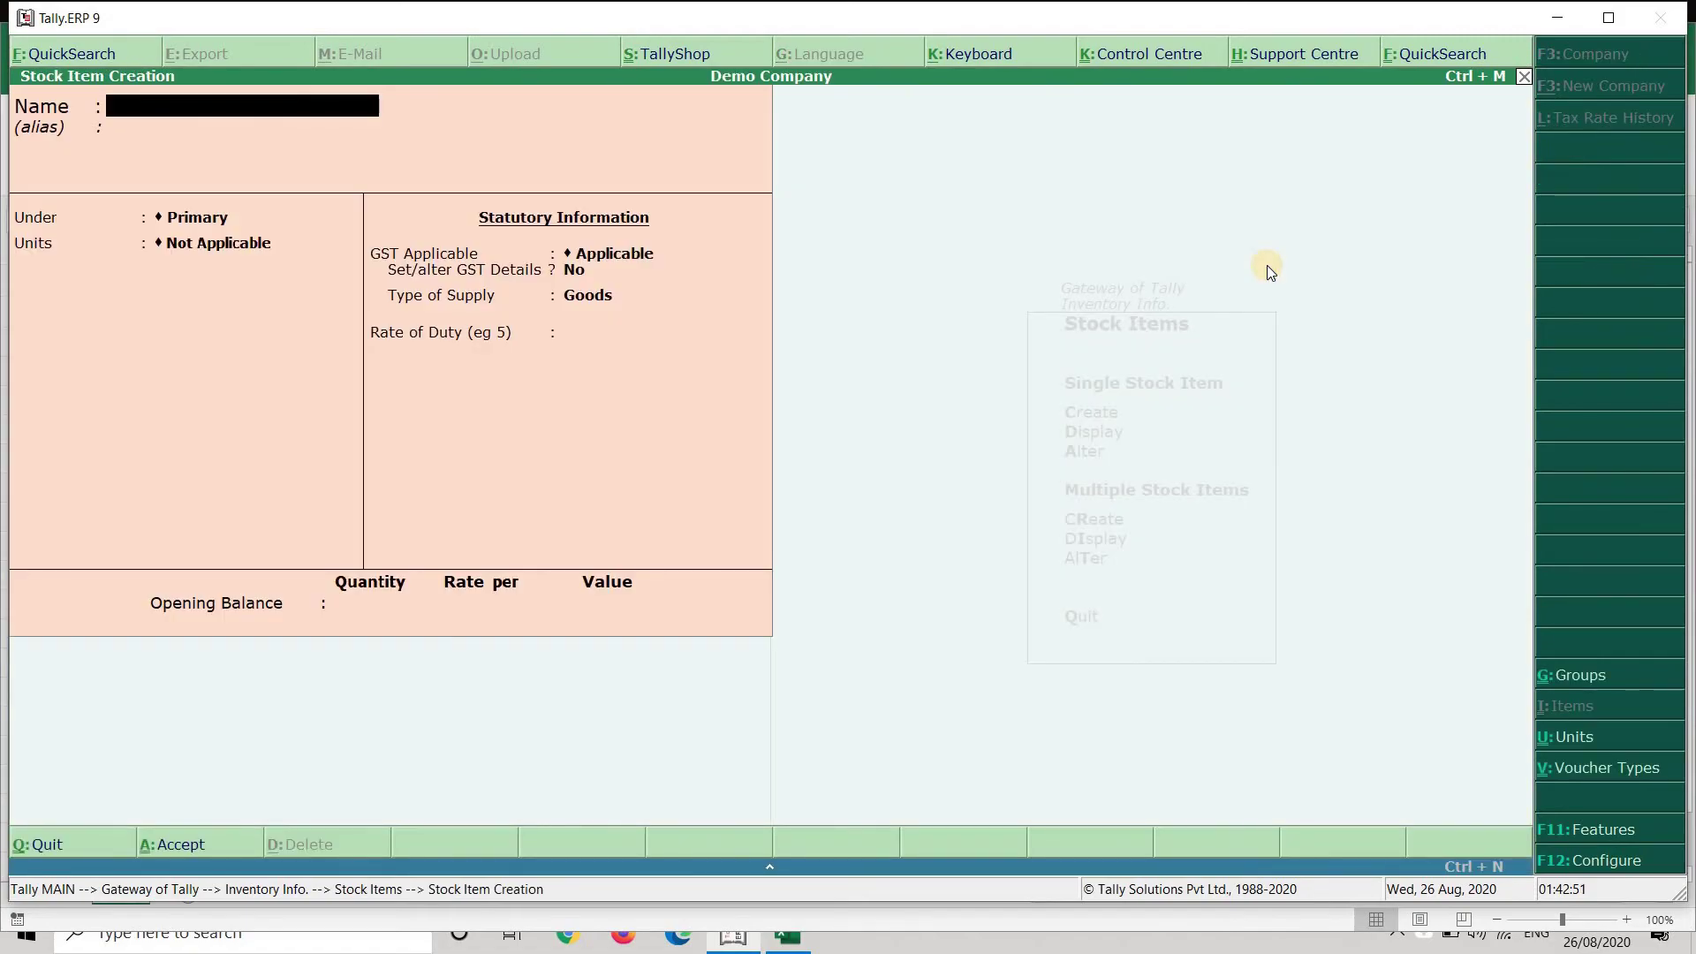
type("DEMO PIECE")
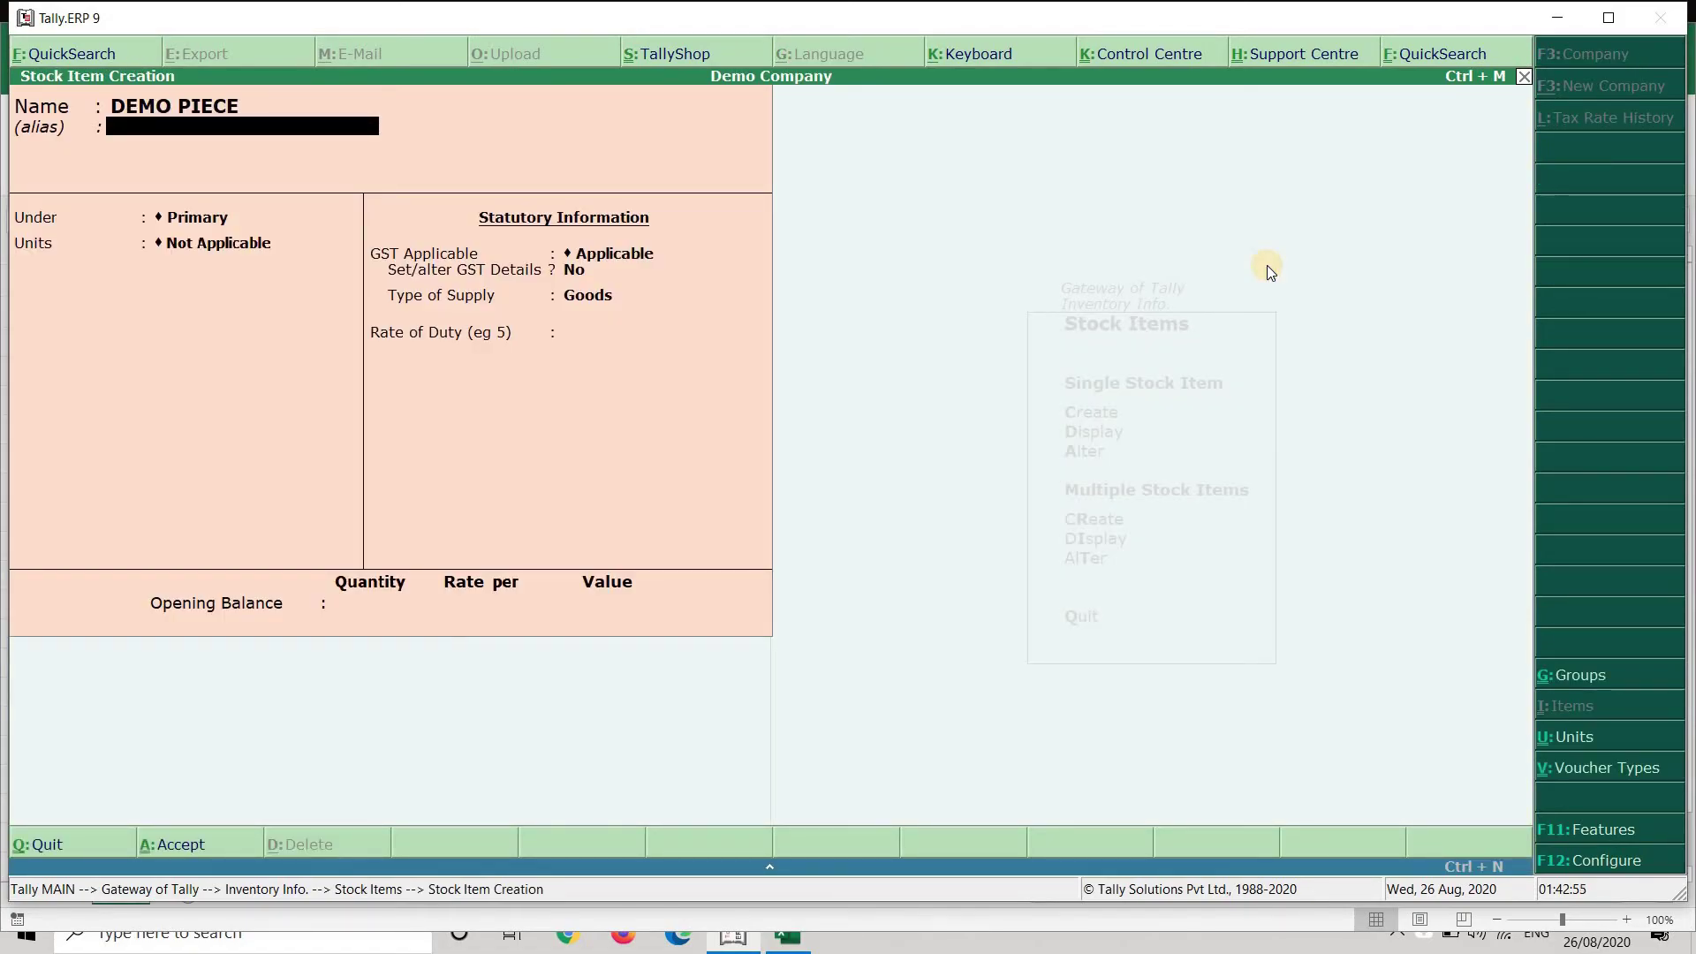
key("Return")
key("Return")
key("Return")
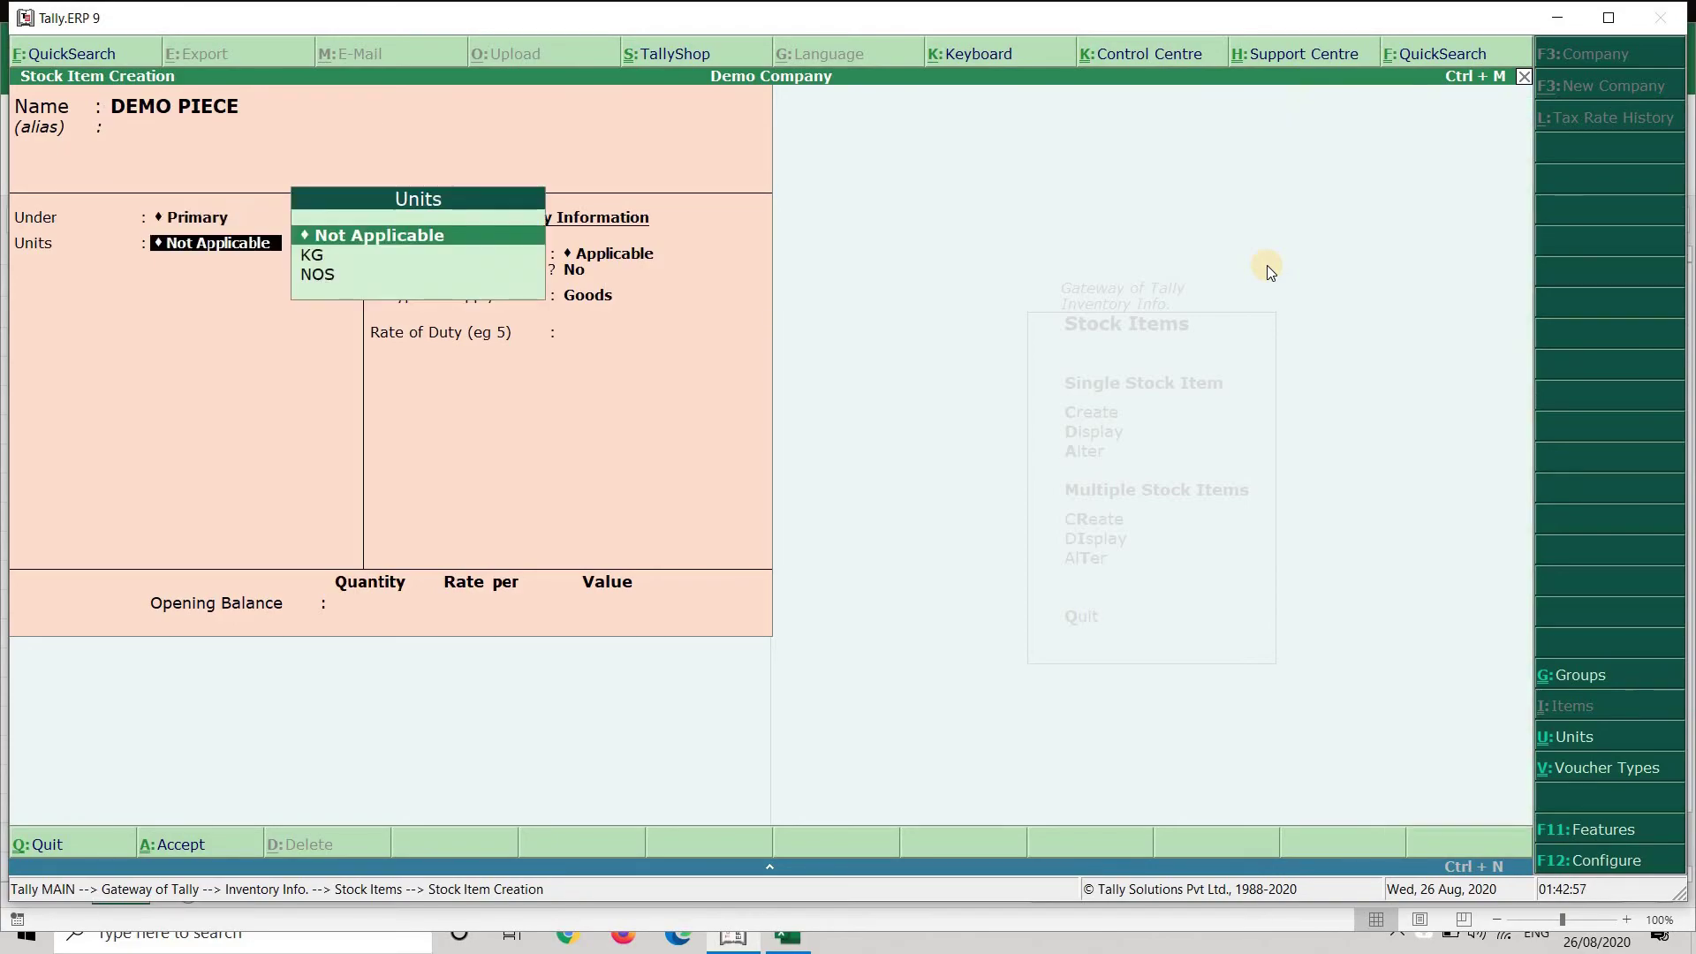
Set DEMO PIECE's units to NOS and GST to Not Applicable, and save the stock item.
key("Down")
key("Down")
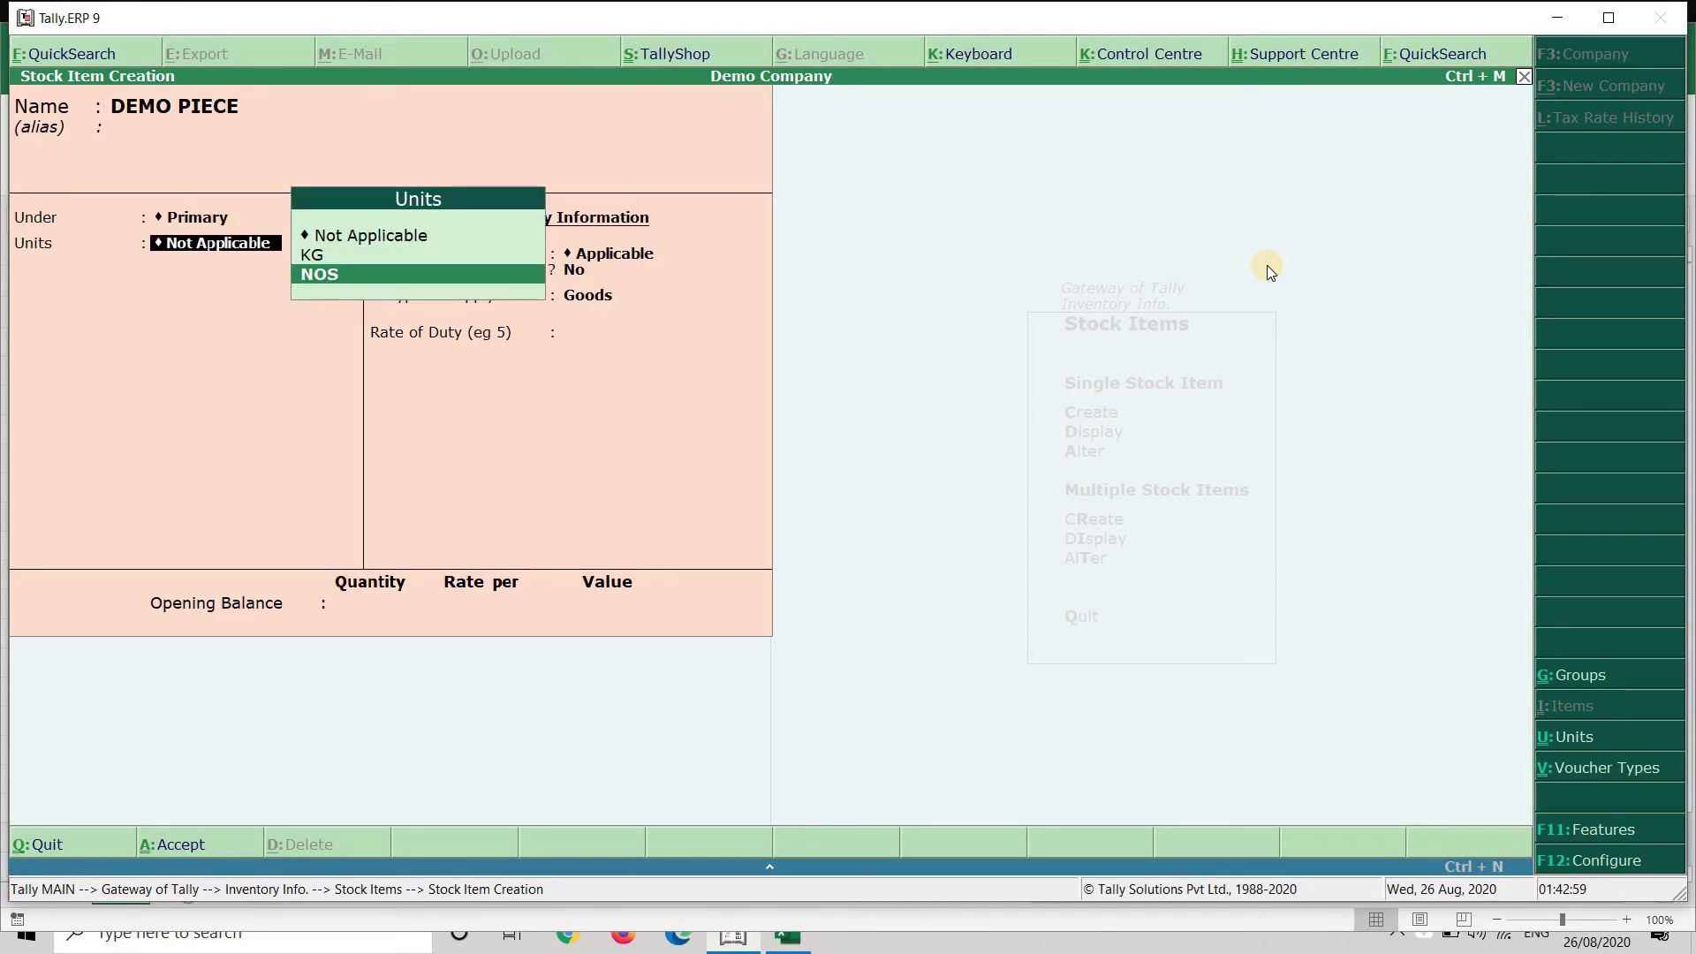
key("Return")
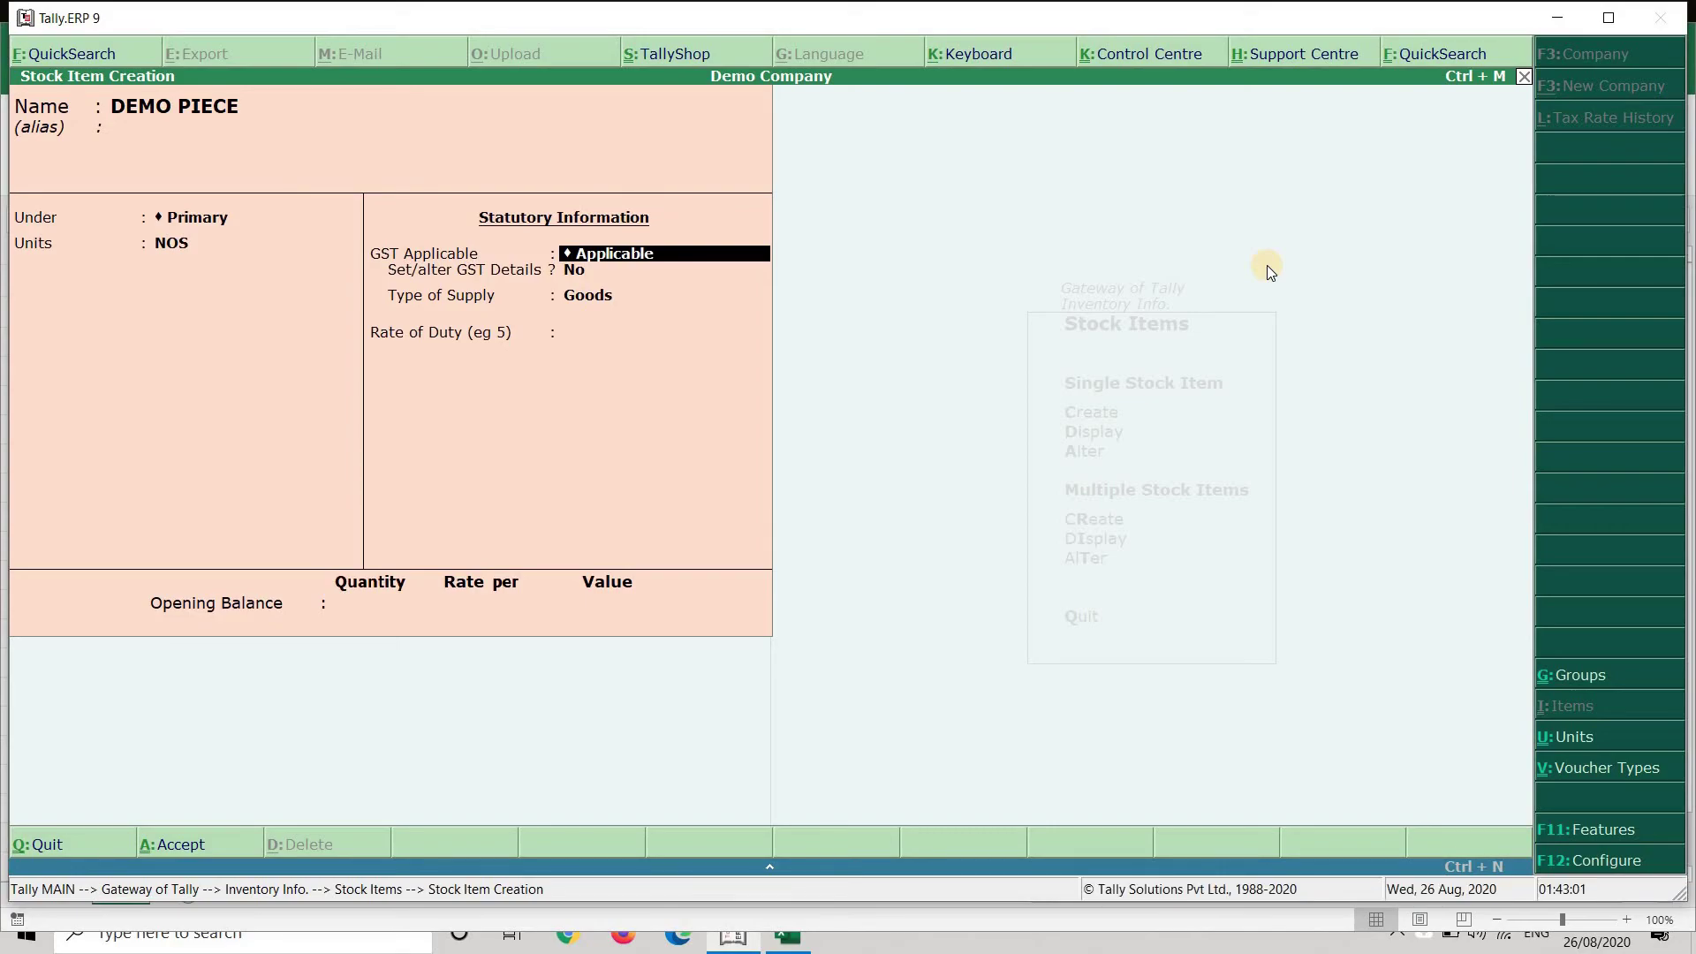
type("NOT")
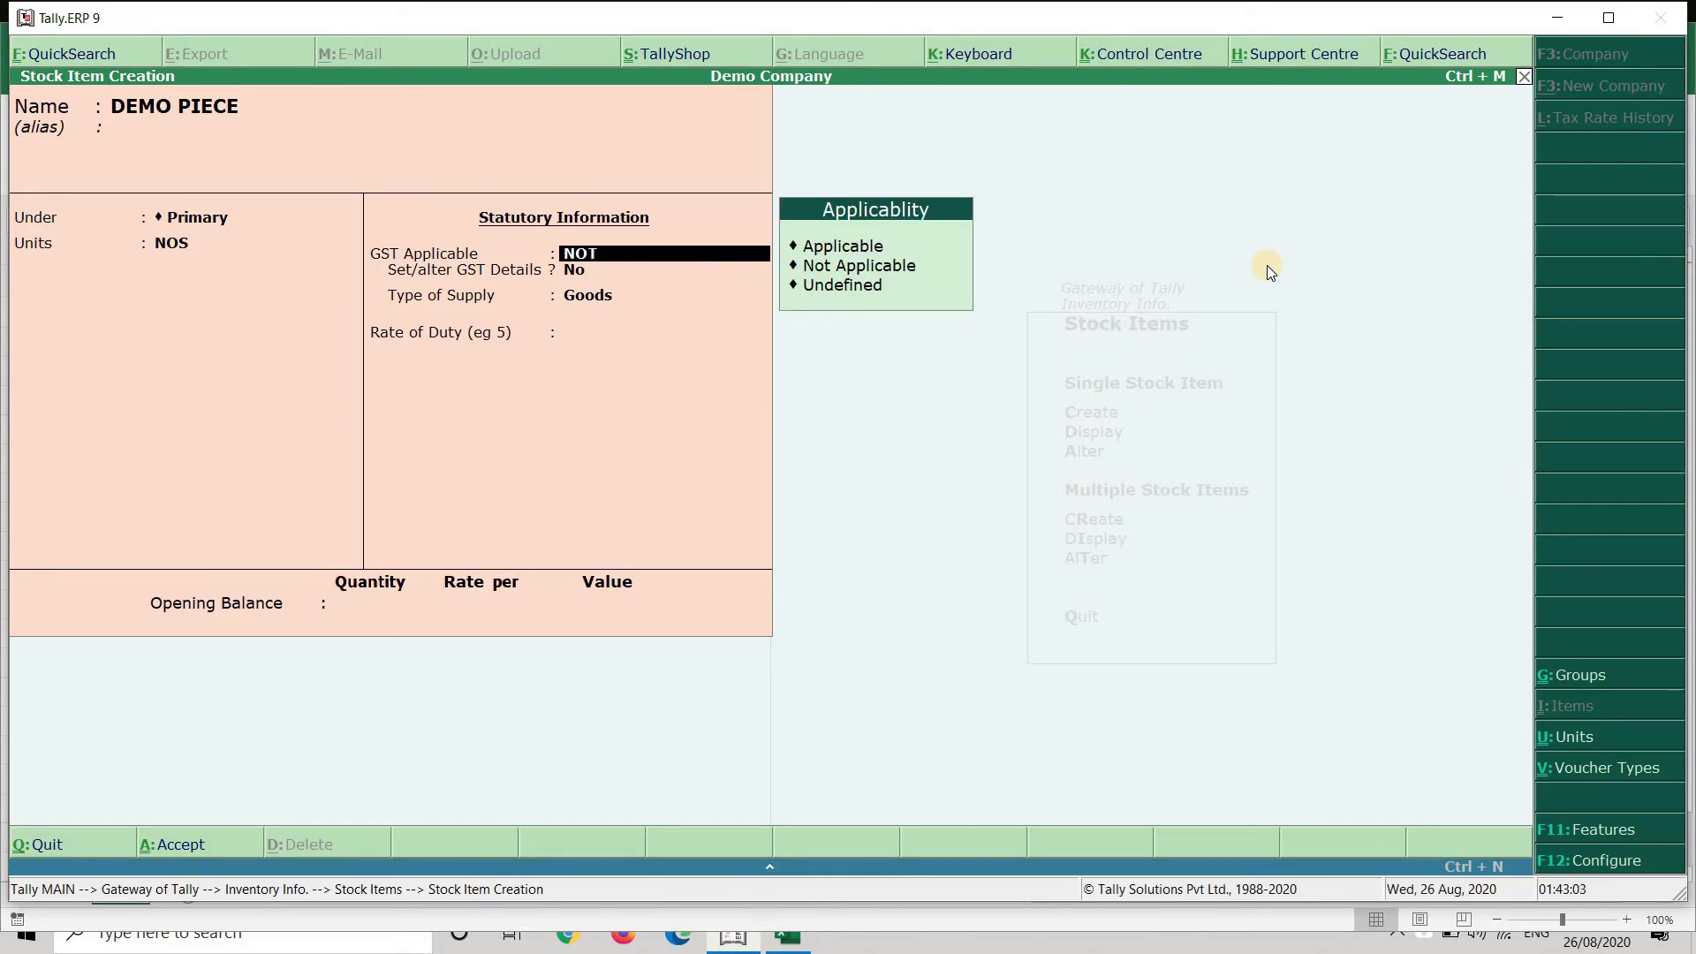
key("Return")
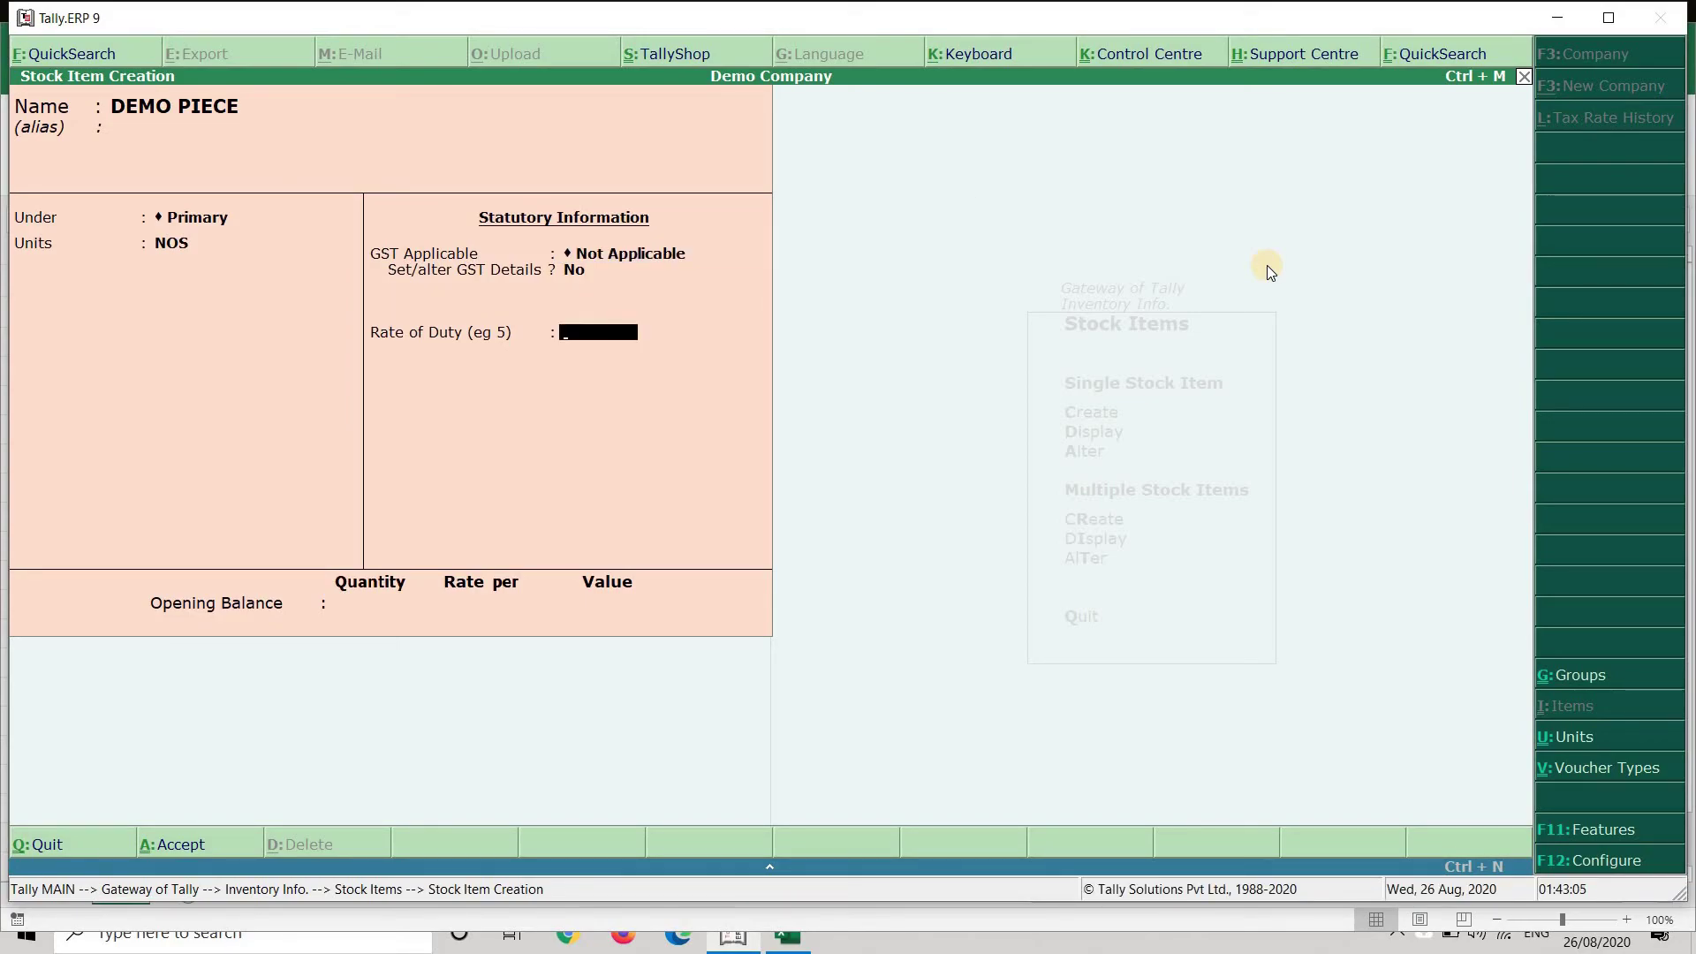
key("ctrl+a")
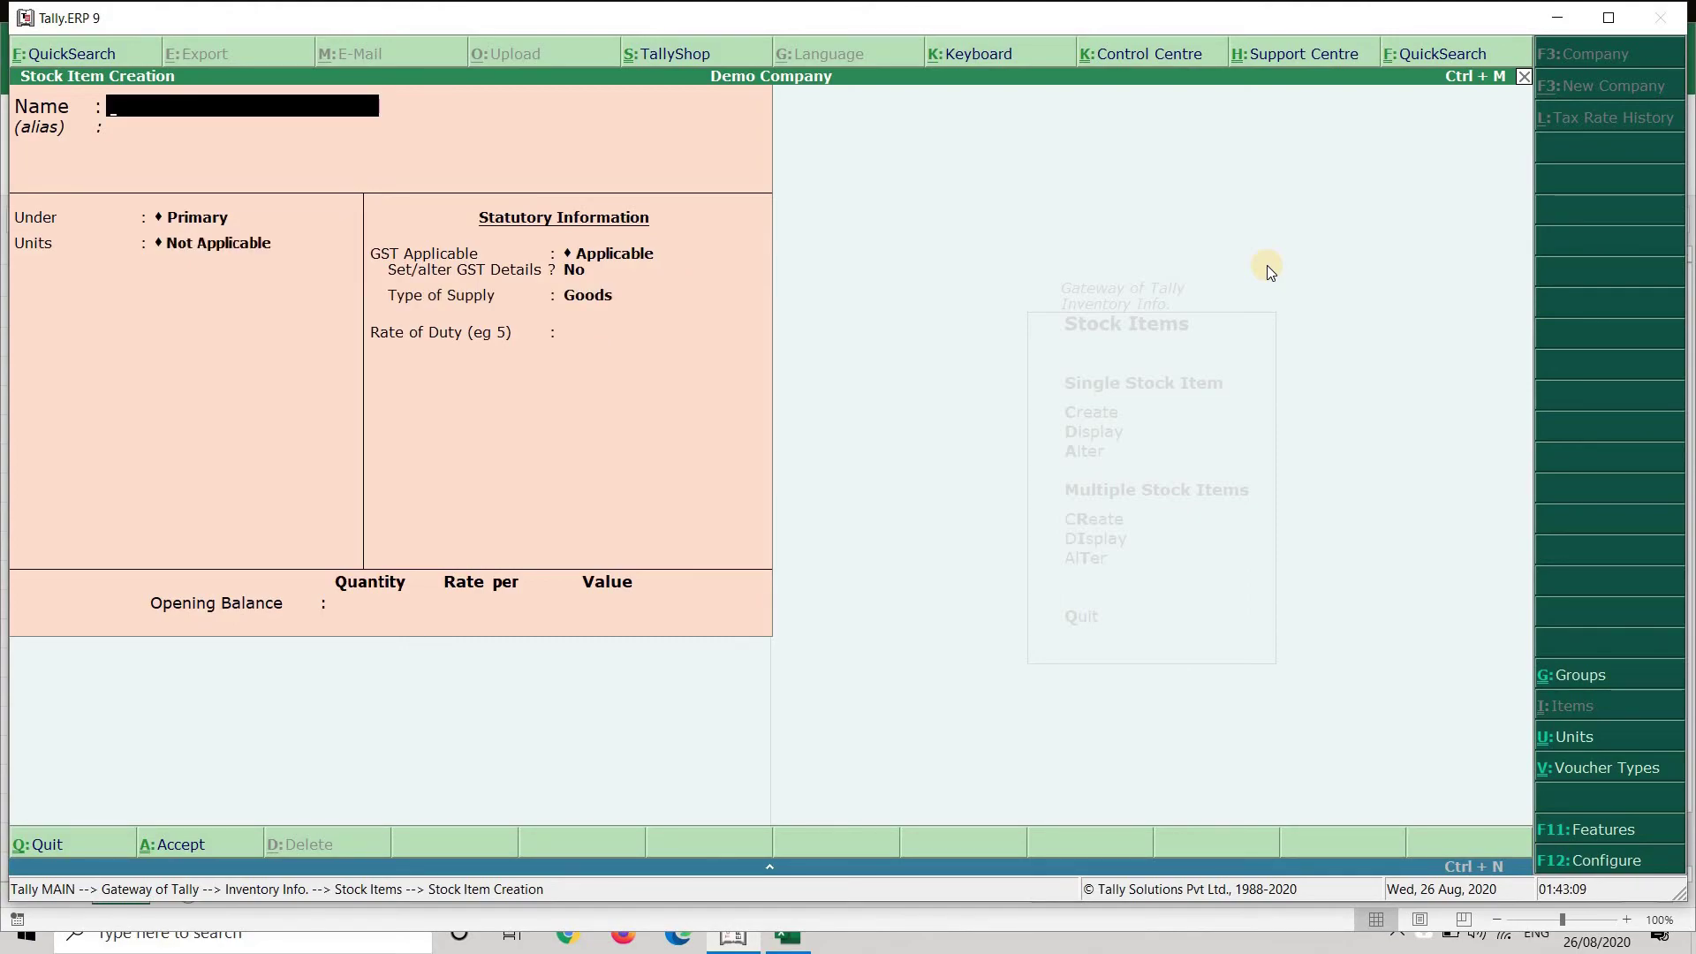
Leave the stock item creation screens and open the Auto Random Entry options from the Gateway of Tally.
key("Escape")
key("Escape")
key("Escape")
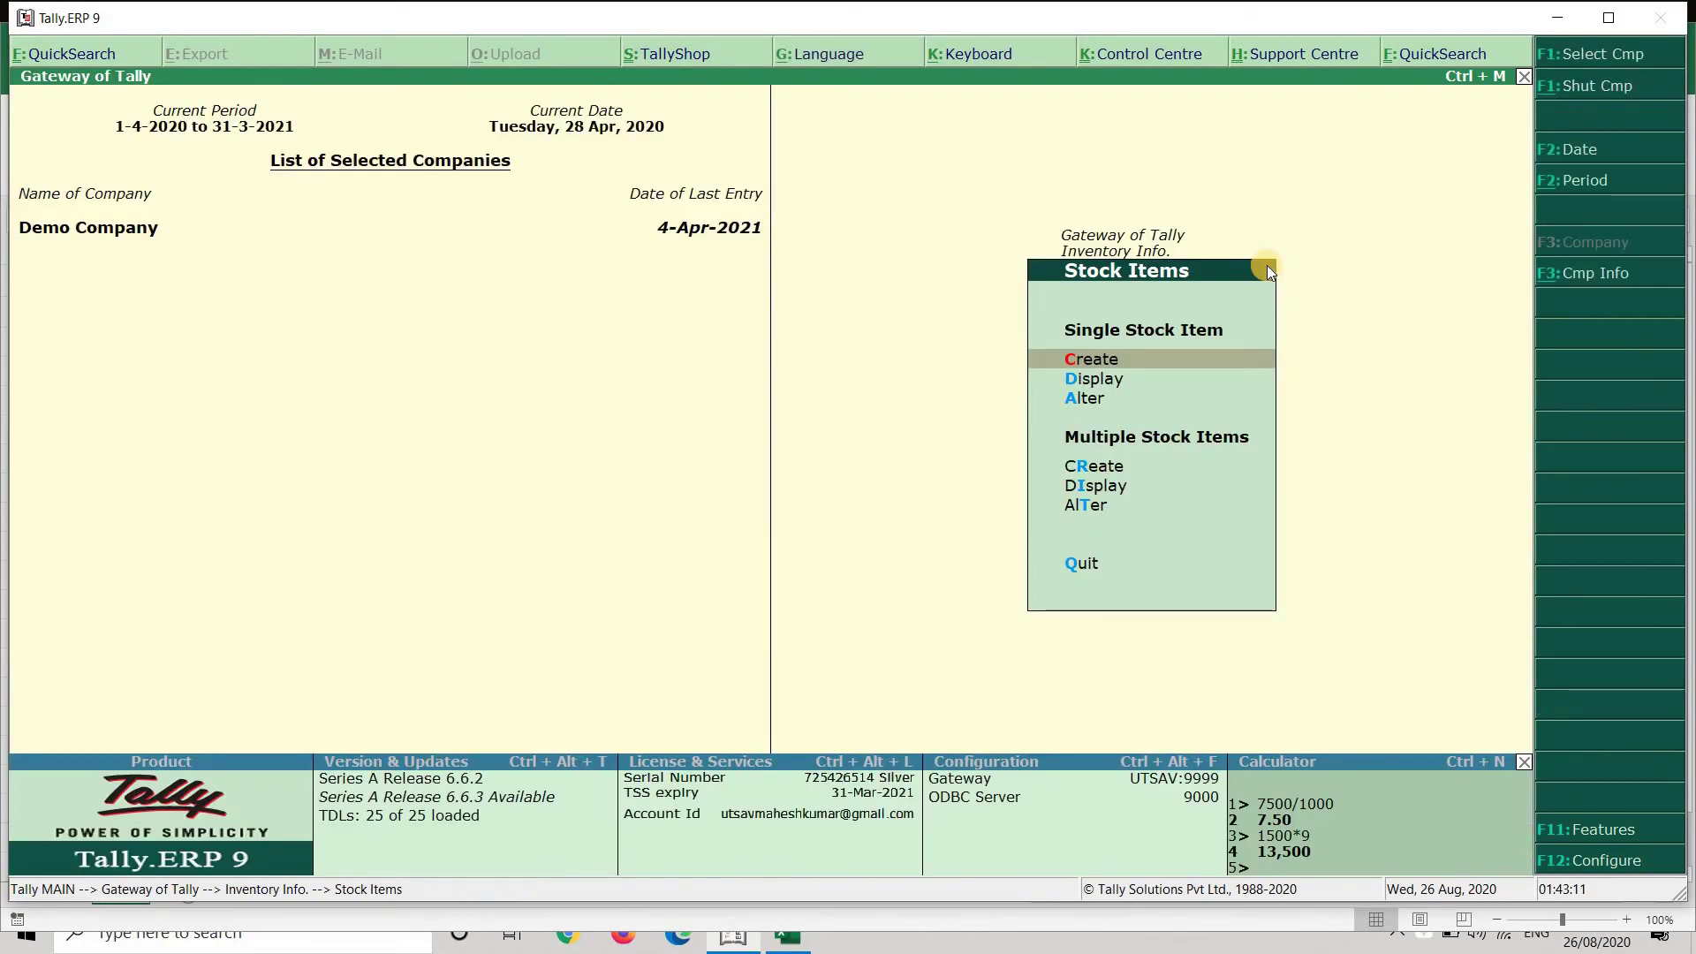
key("Down")
key("Down")
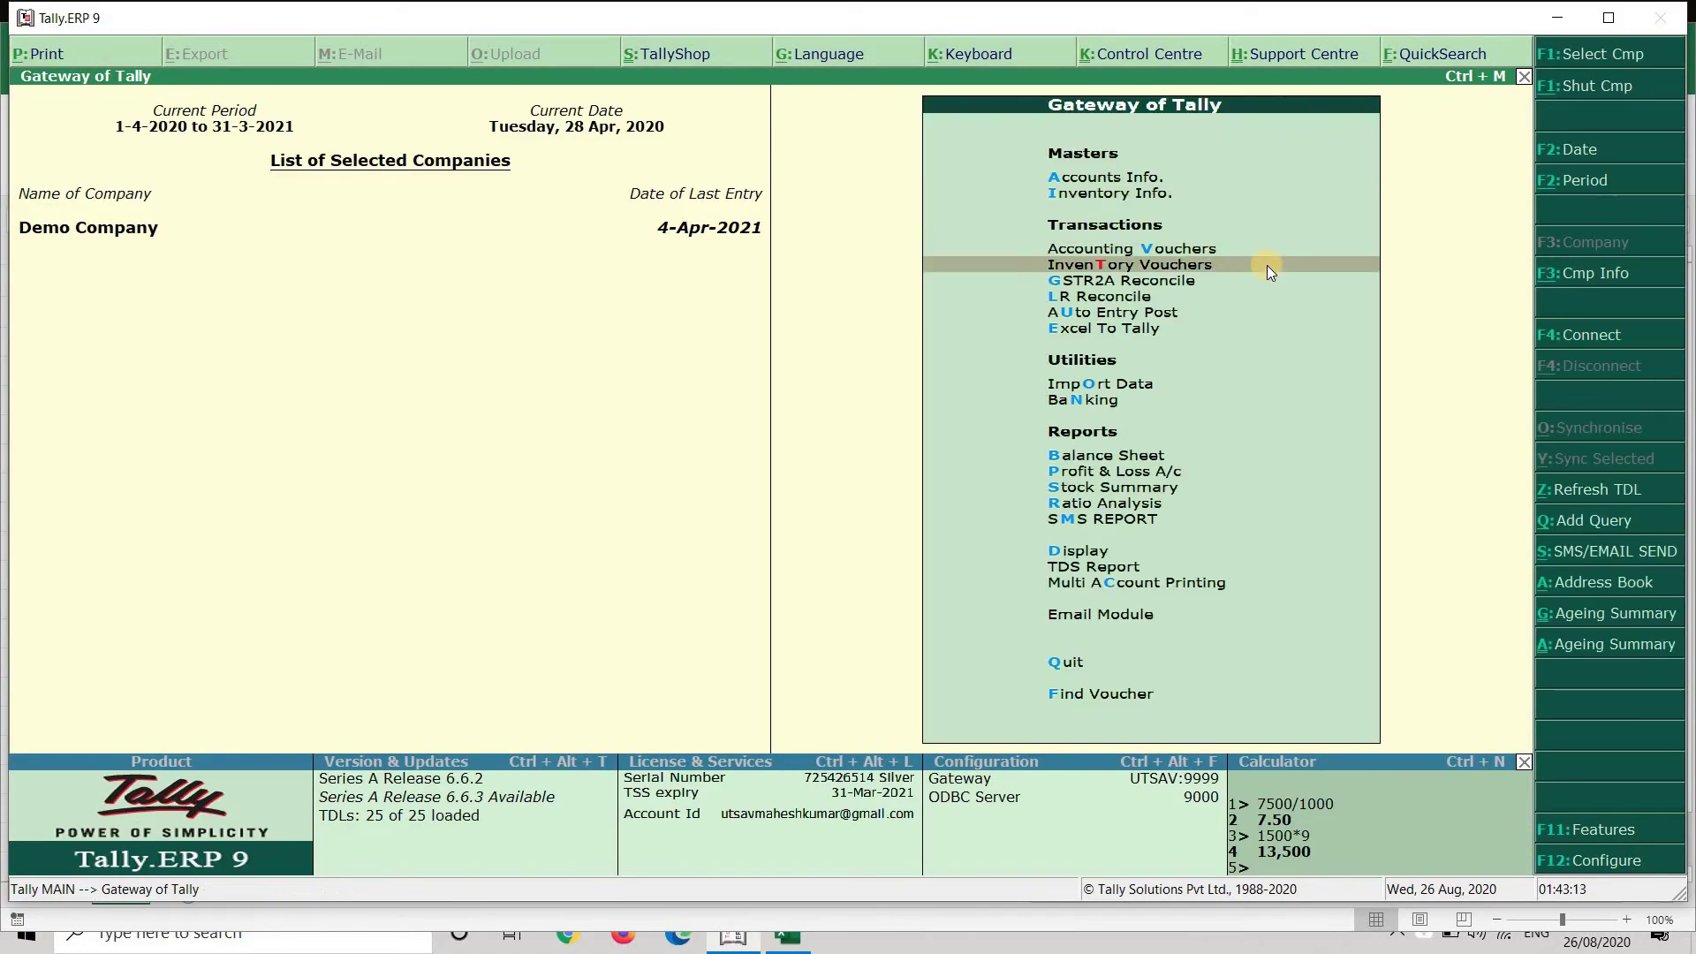
key("Down")
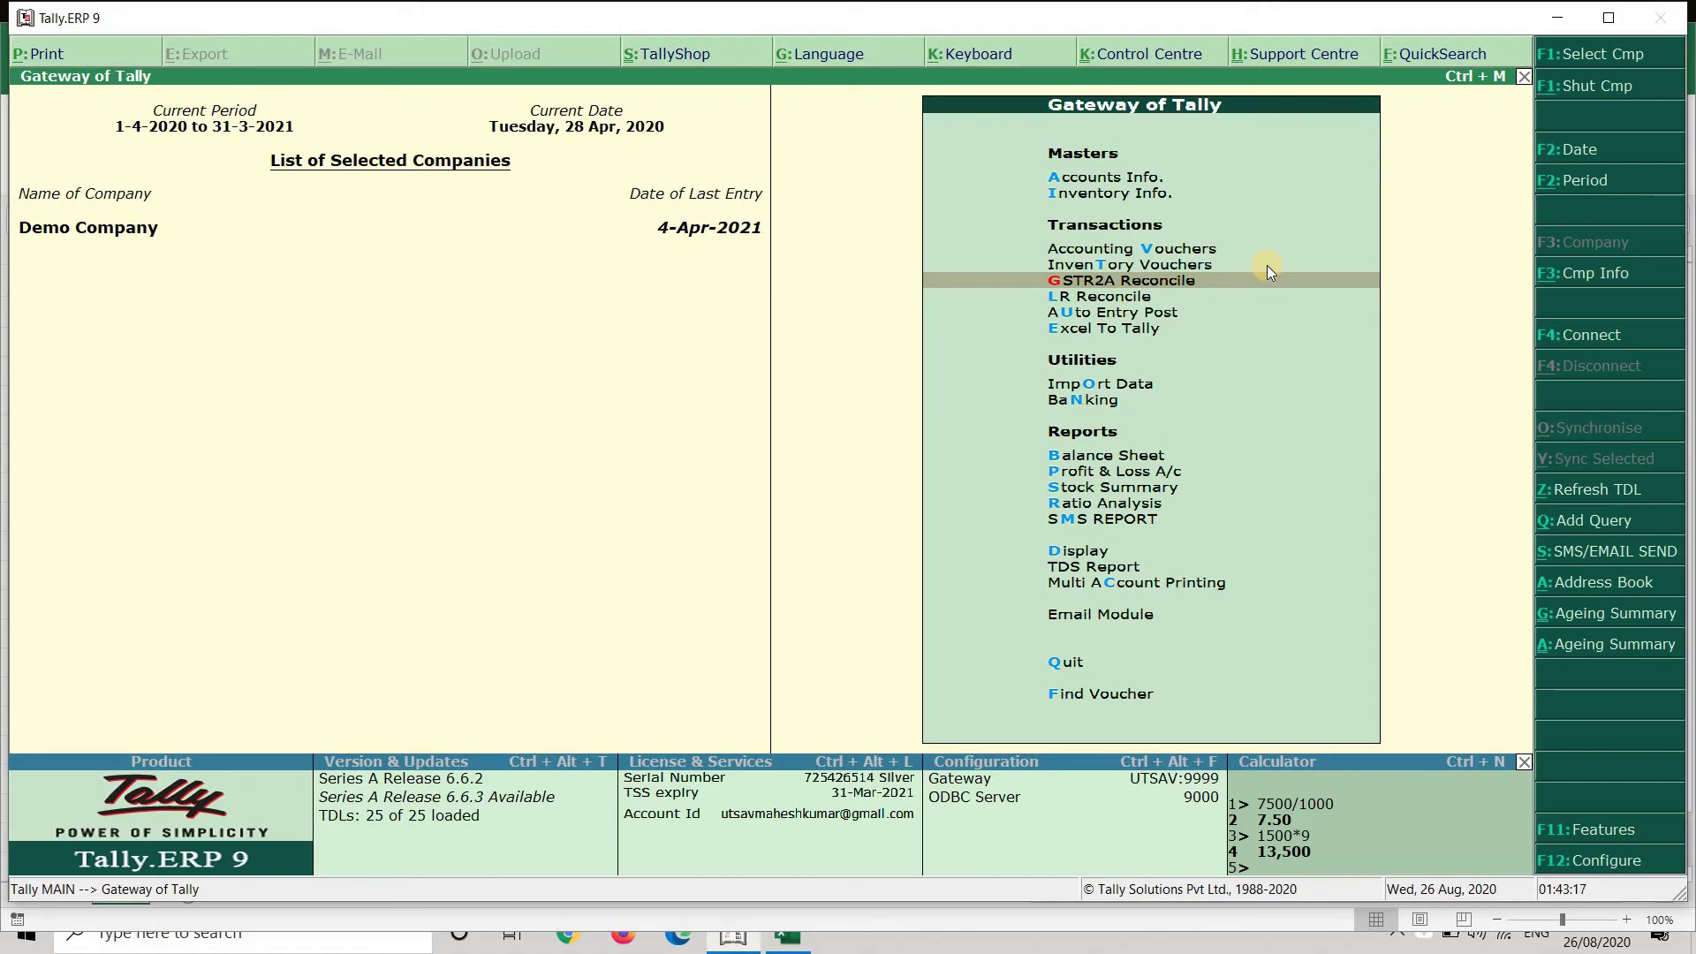
key("Down")
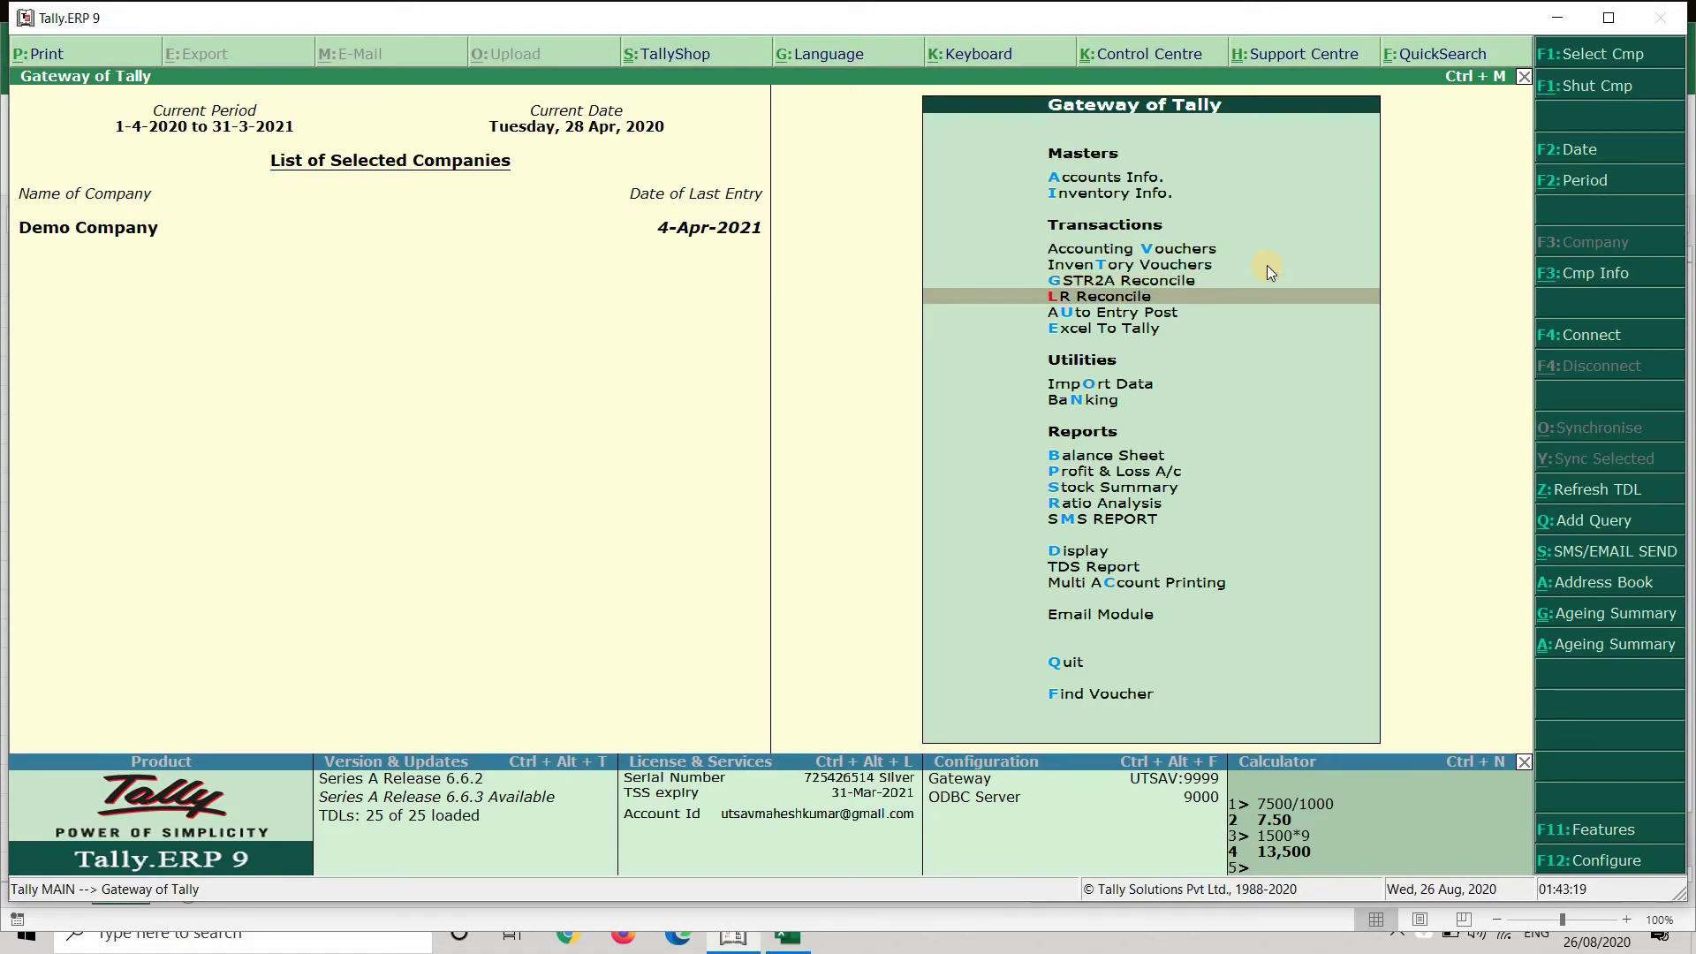
key("Down")
key("Return")
Open the Daily Single Wise Random URD Purchase entry form.
key("Down")
key("Up")
key("Up")
key("Up")
key("Down")
key("Down")
key("Up")
key("Up")
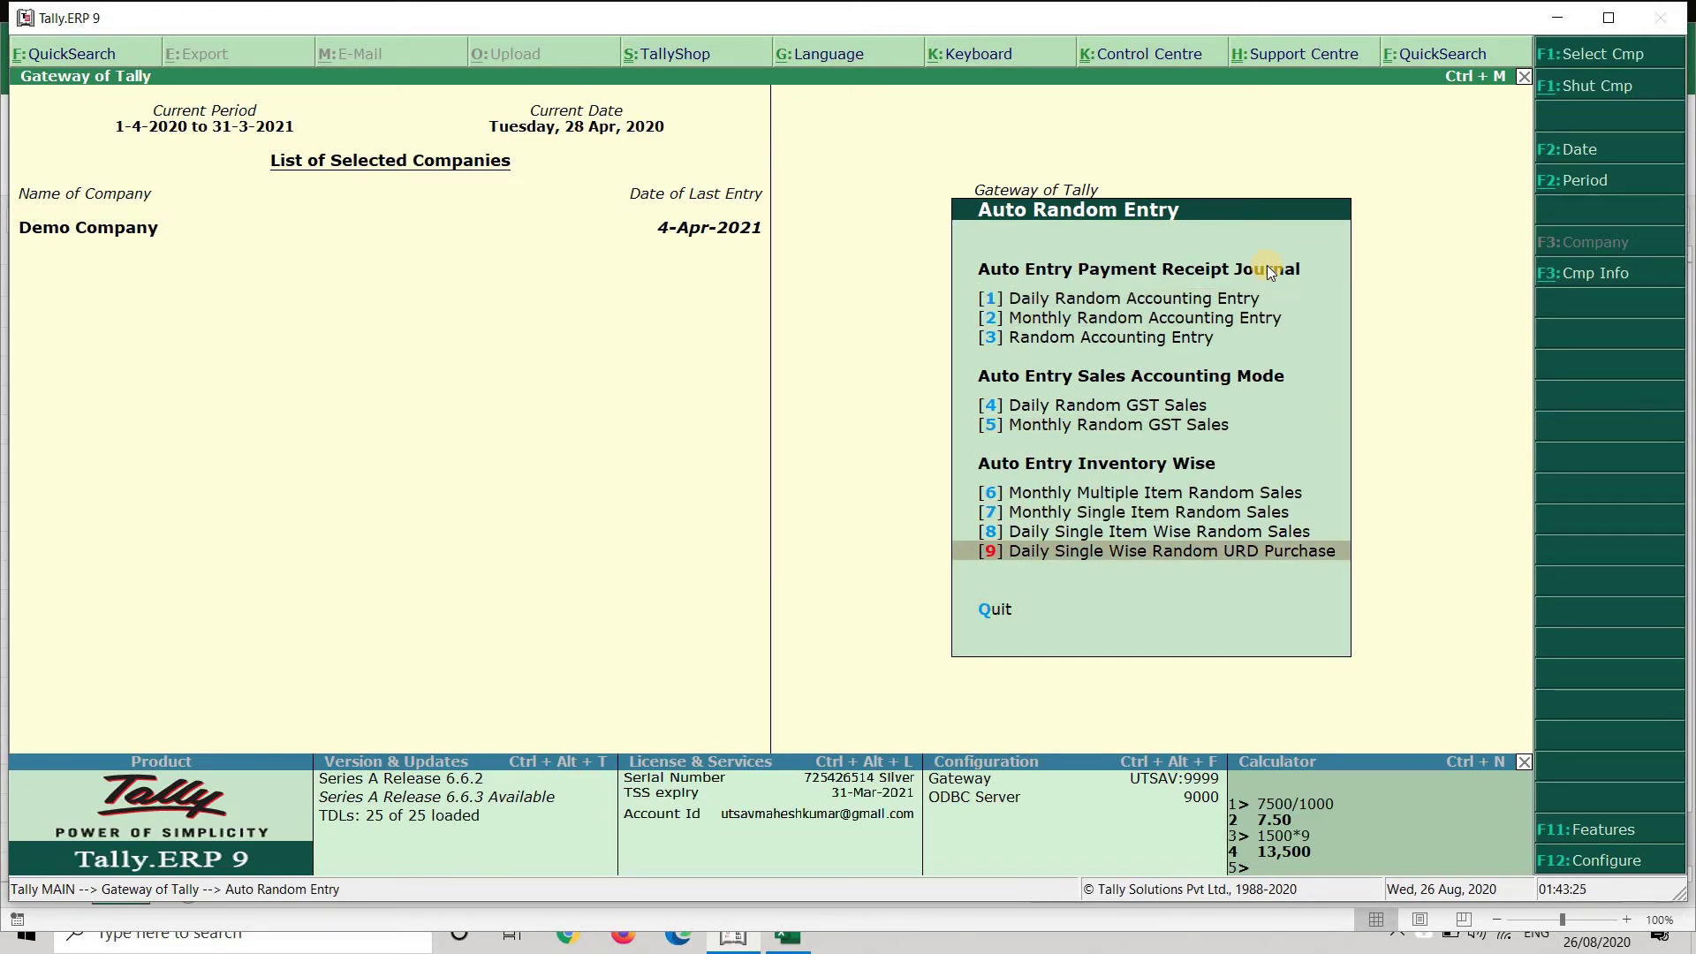
key("Return")
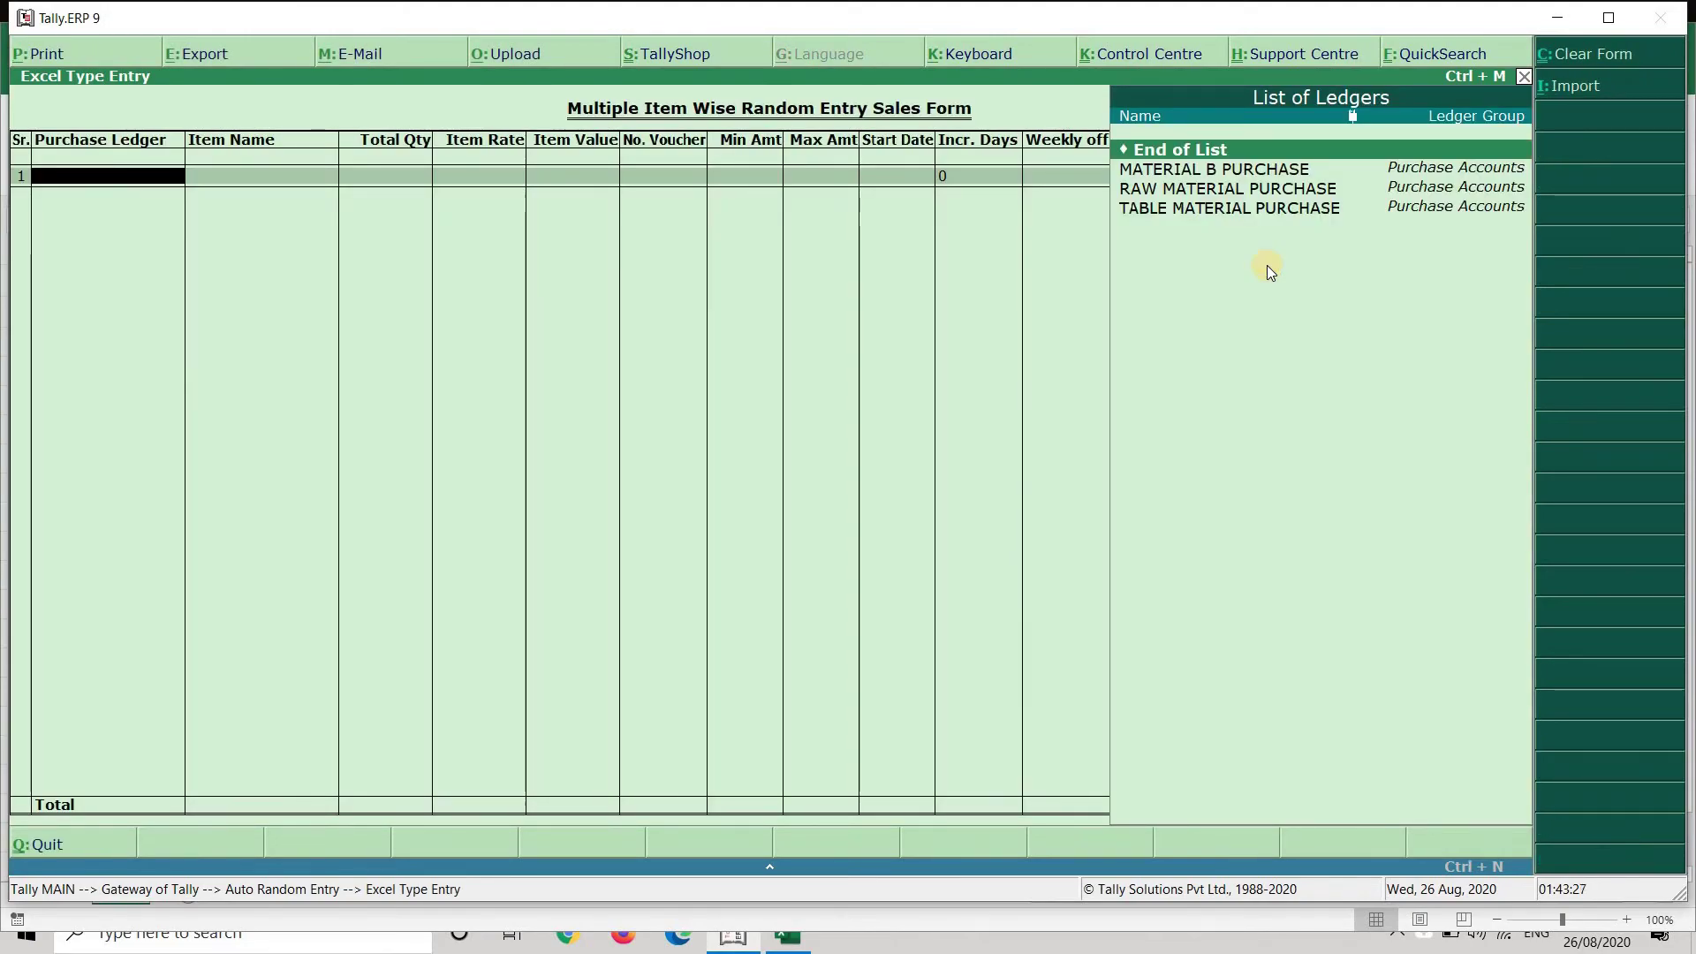
Enter a RAW MATERIAL PURCHASE row for DEMO PIECE with a total quantity of 25,900 and an item rate of 30.
key("Down")
key("Down")
key("Return")
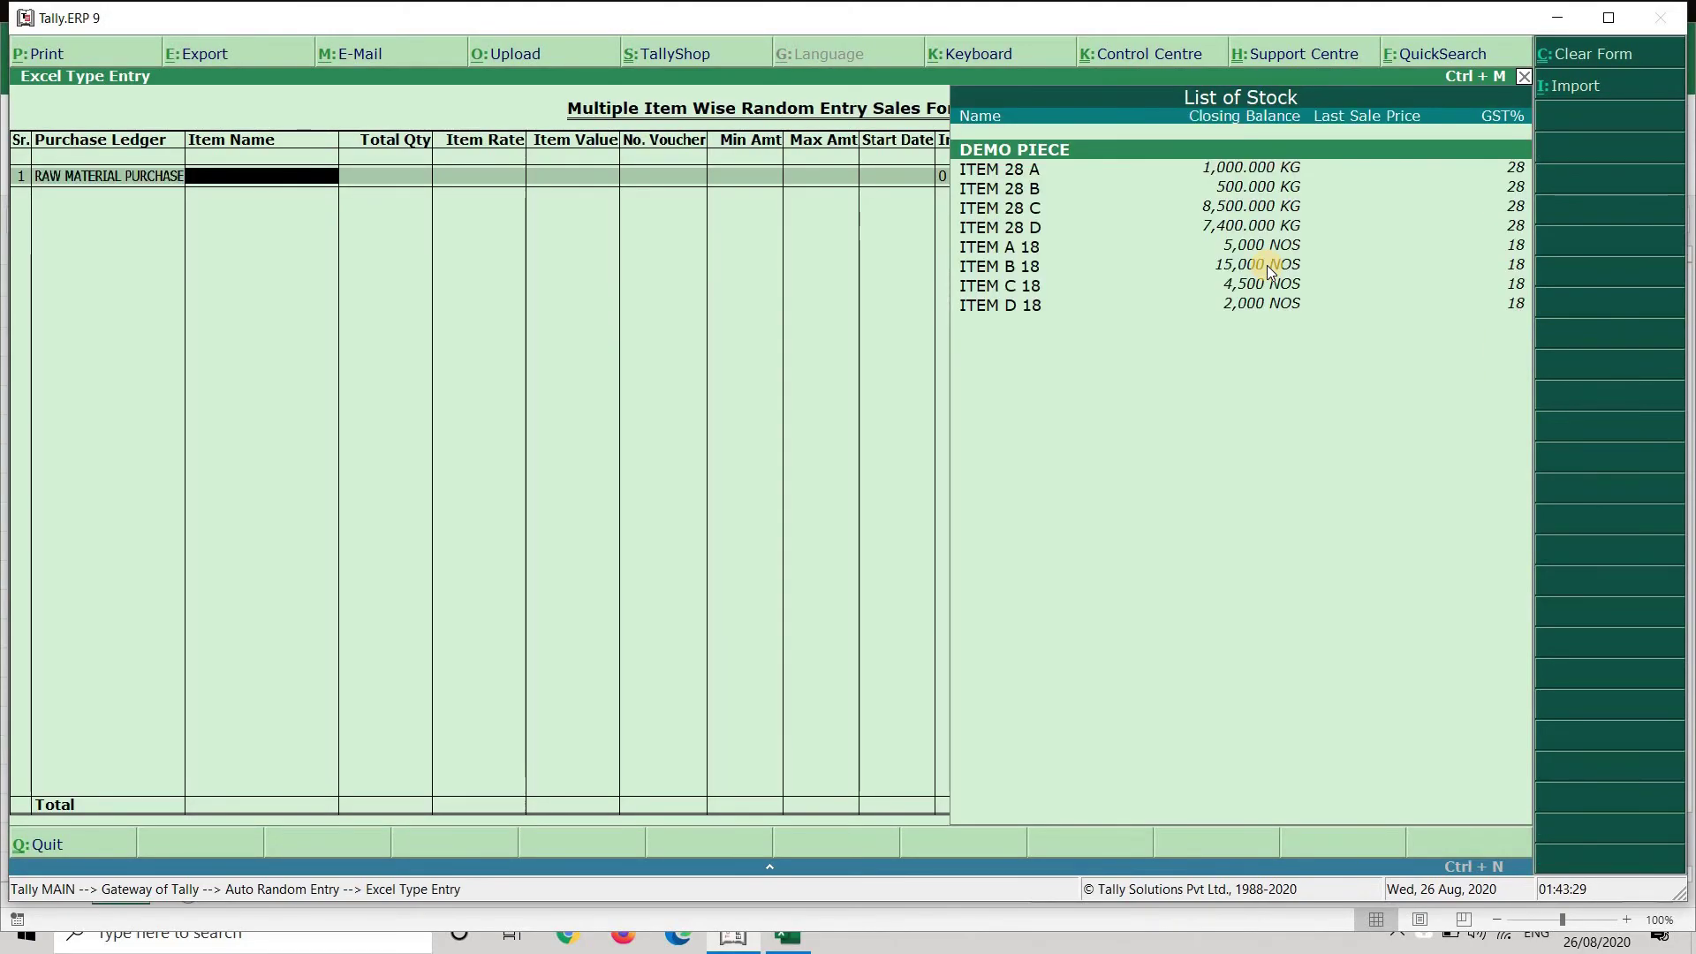
key("Return")
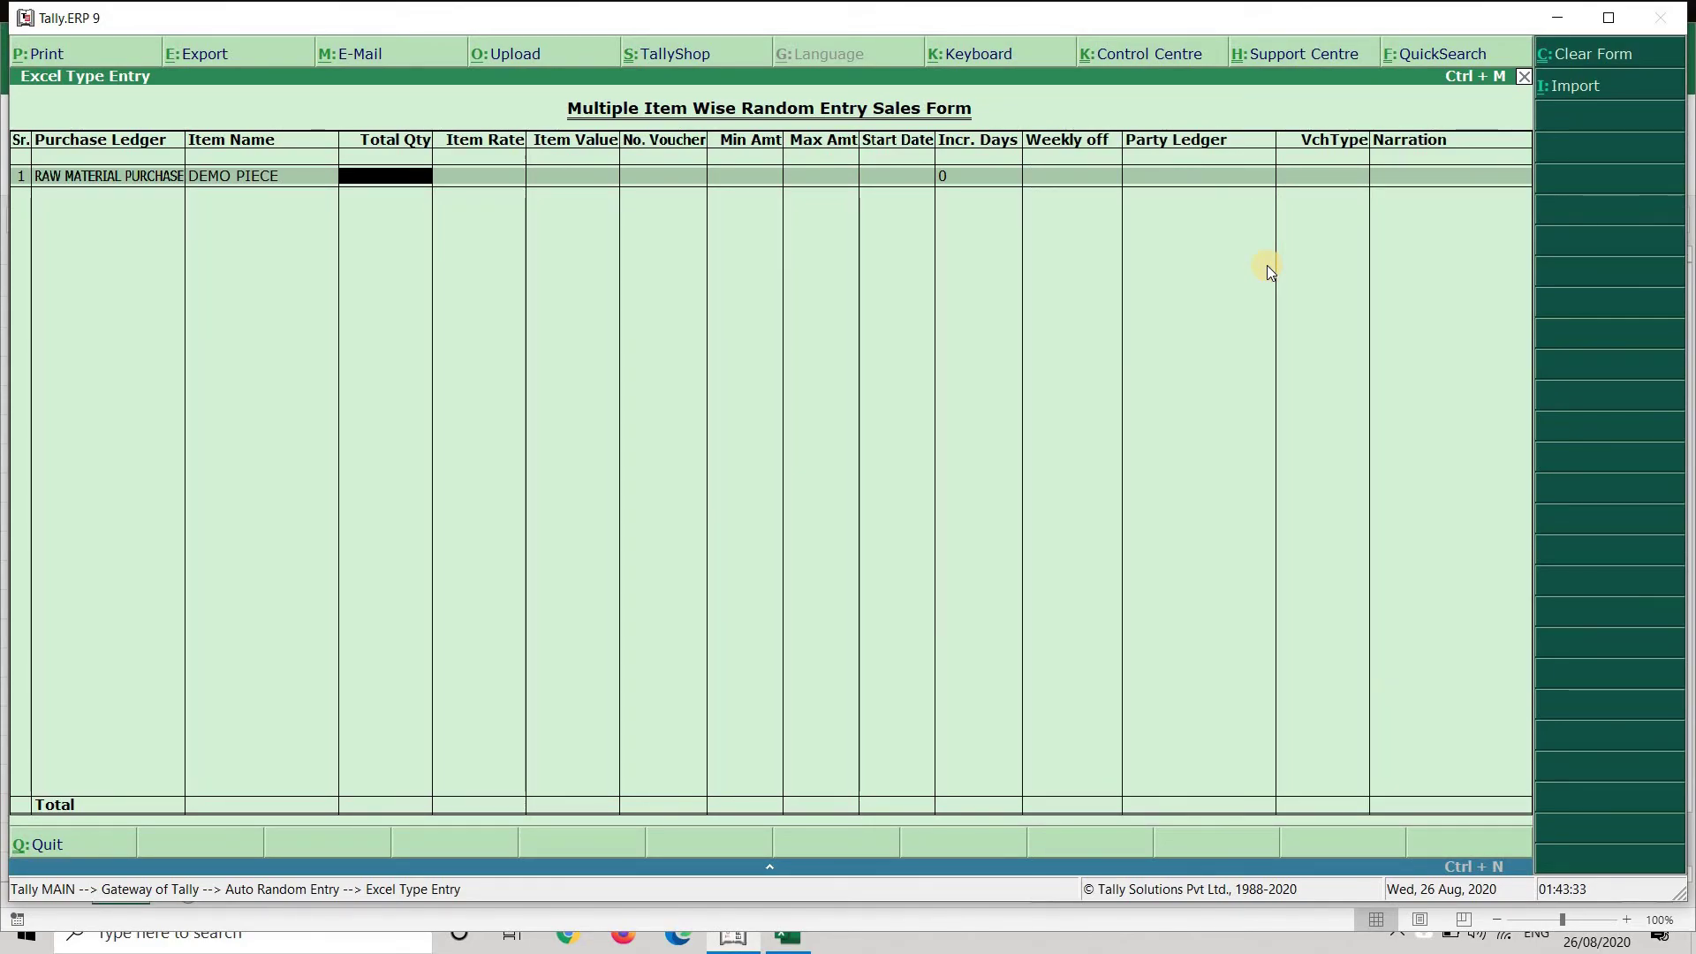
type("25")
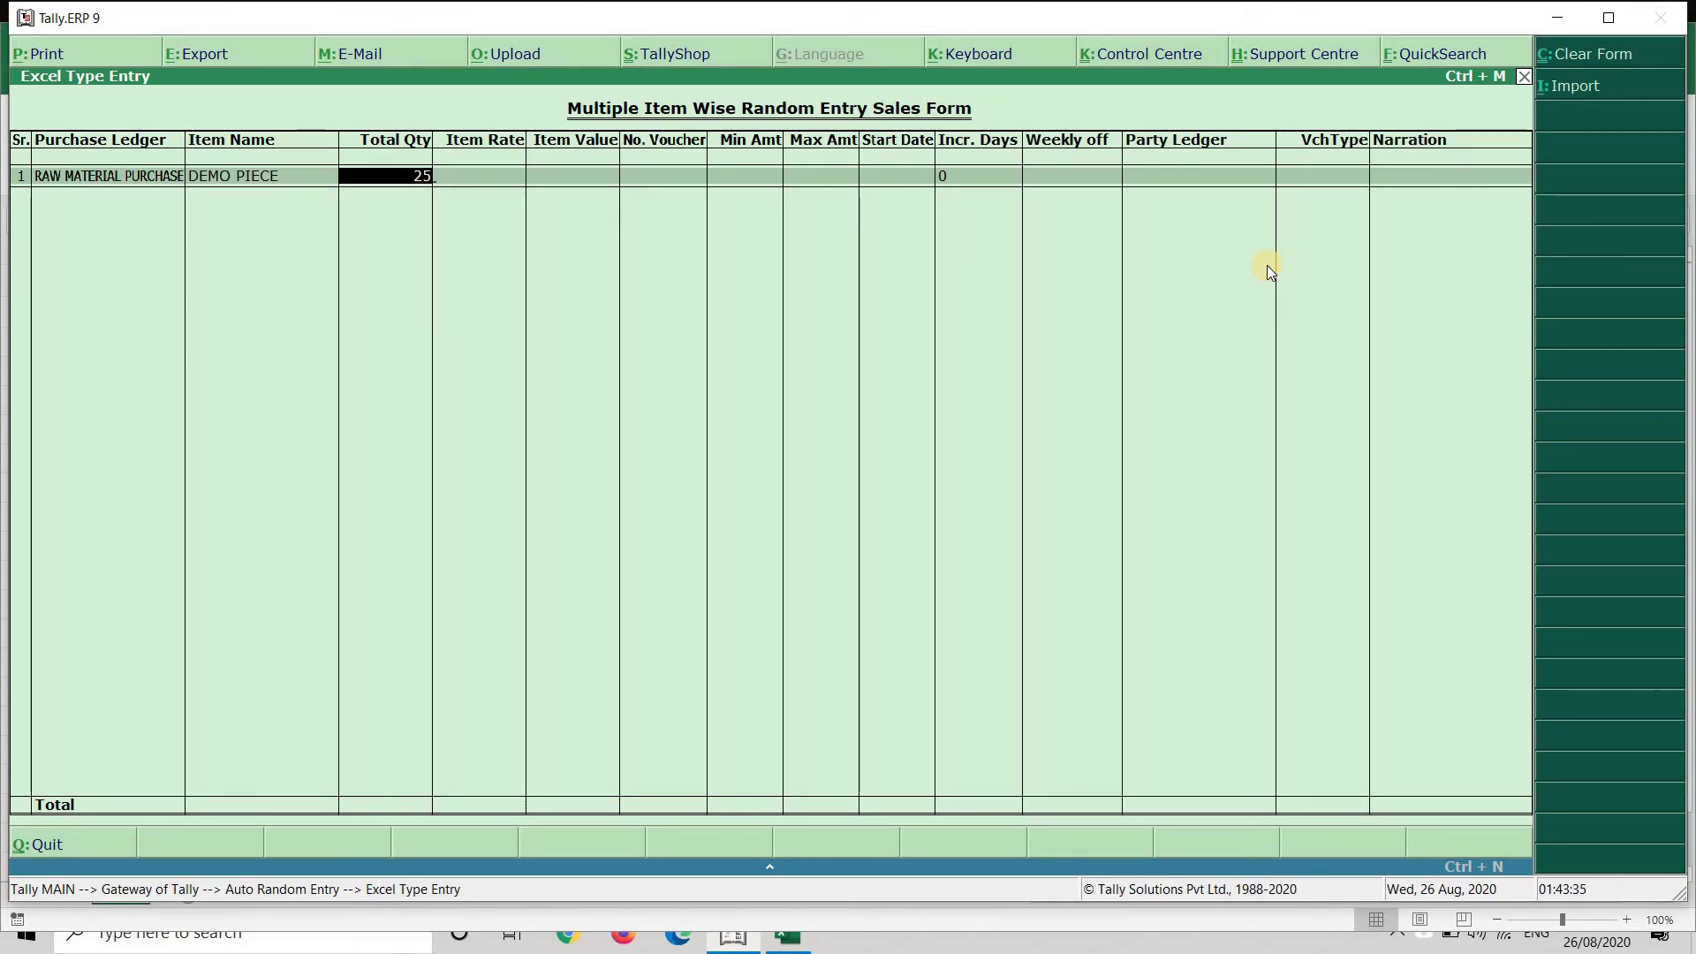
type(",900")
key("Return")
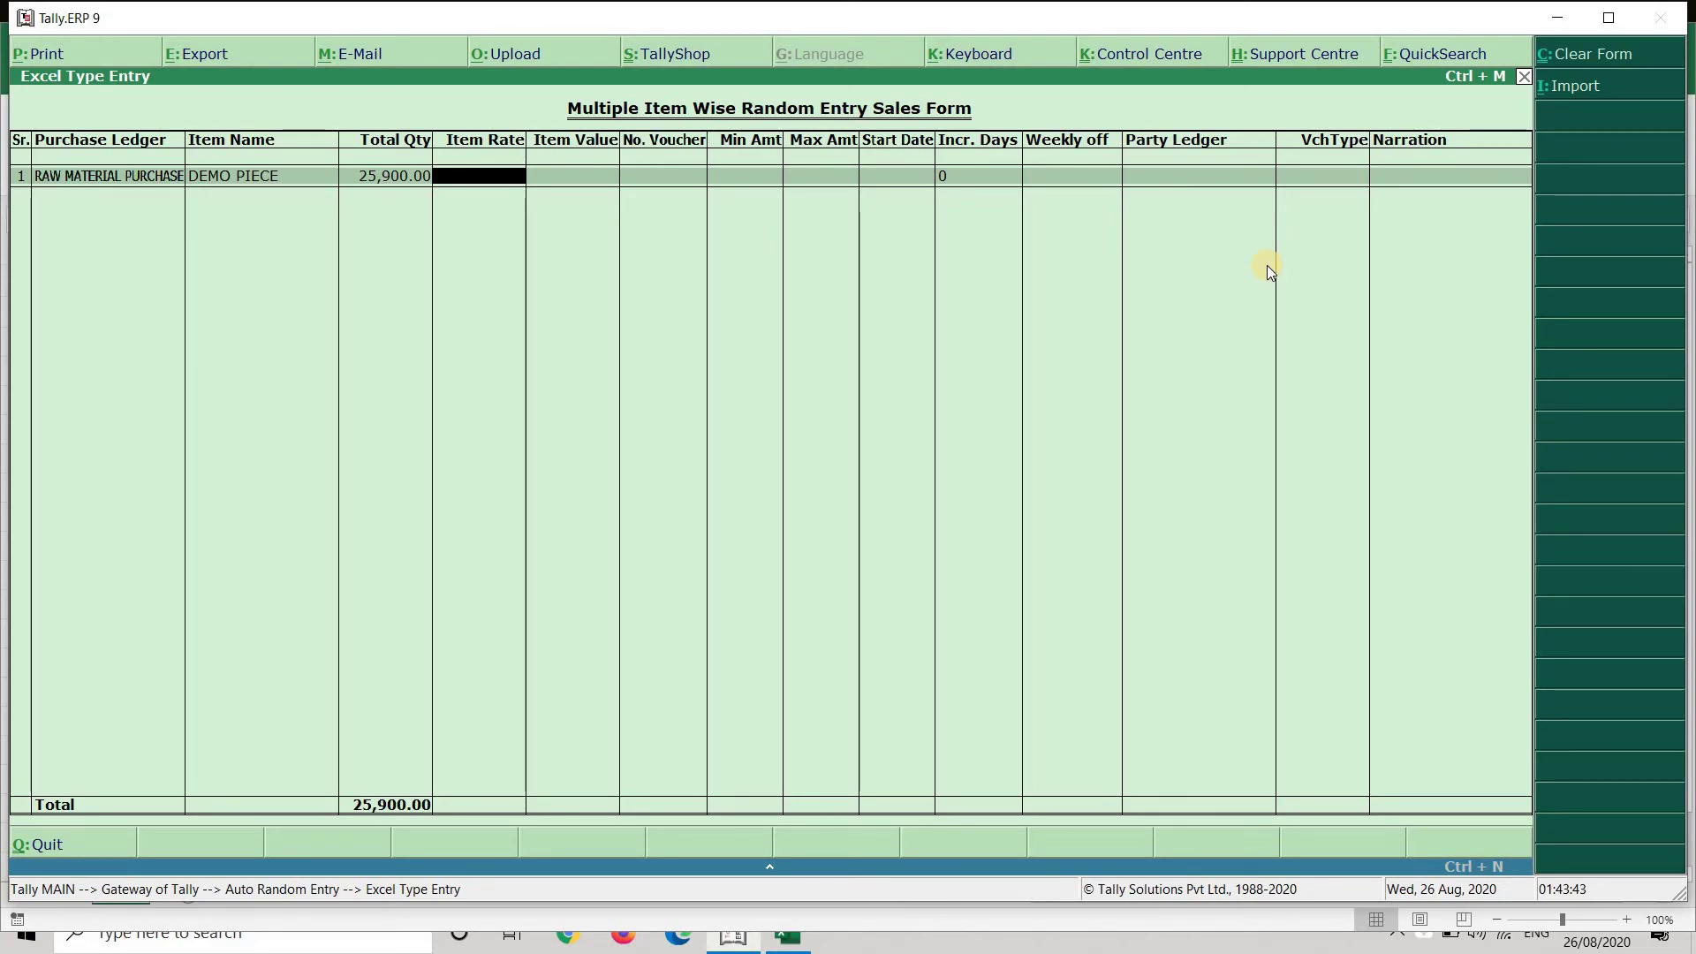
type("30")
key("Return")
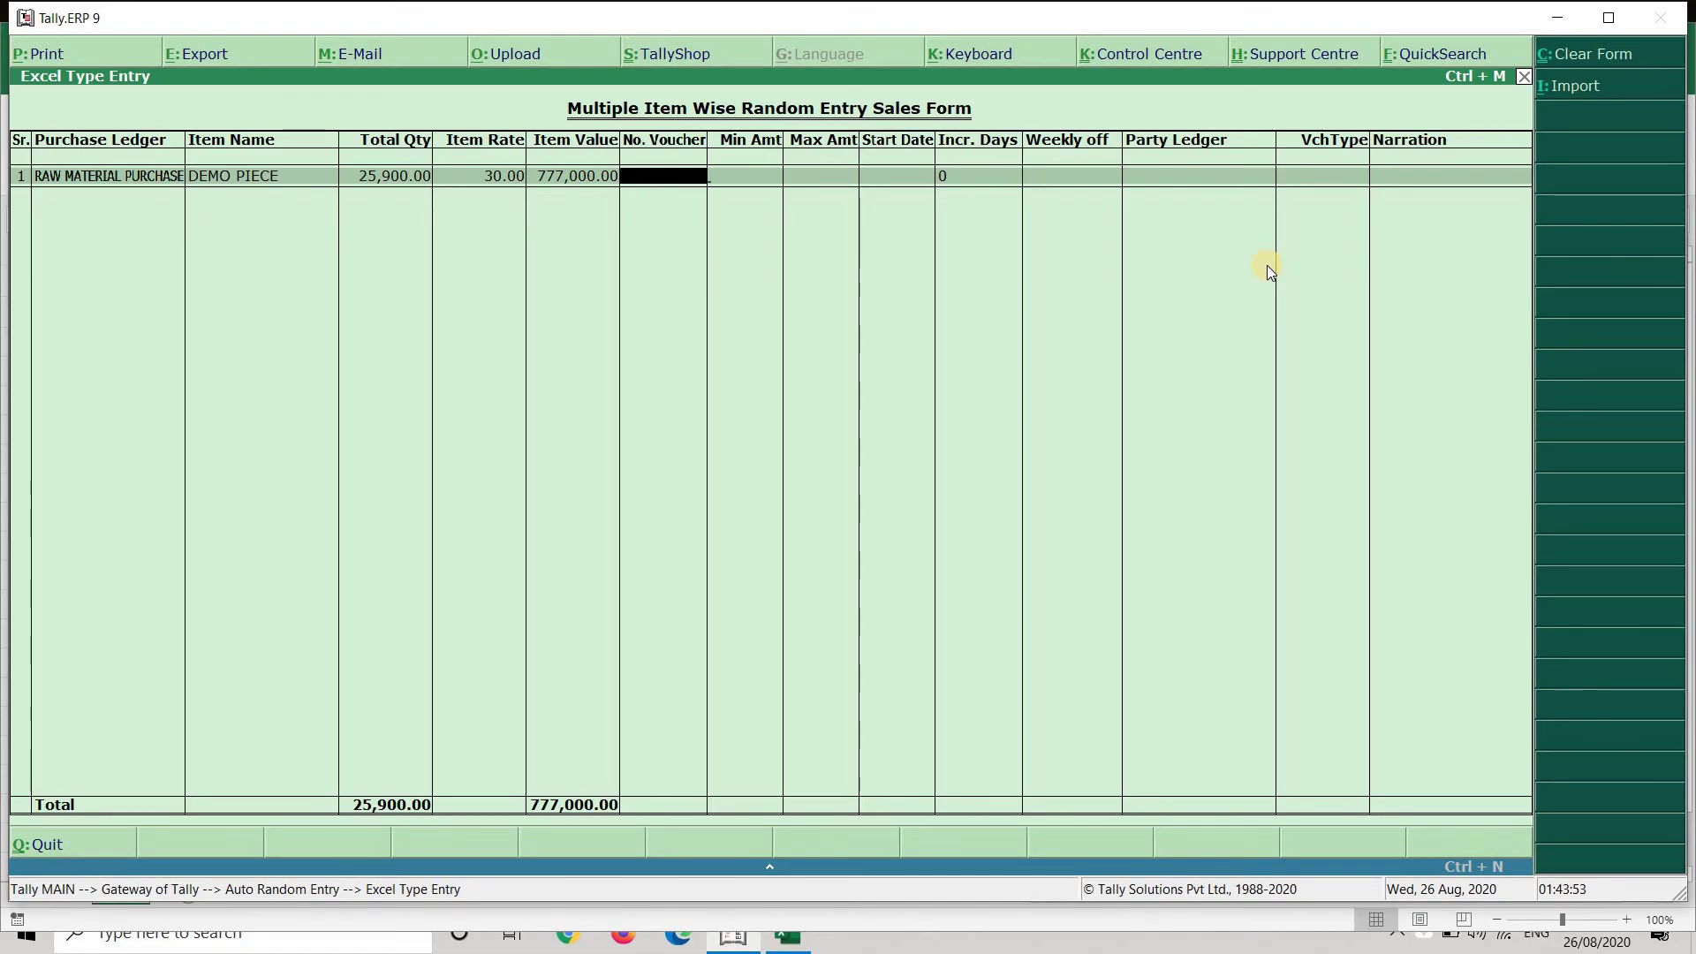
Set 200 vouchers, accept the suggested minimum and maximum, and enter start date 1-May-2020 with a 1-day increment.
type("200")
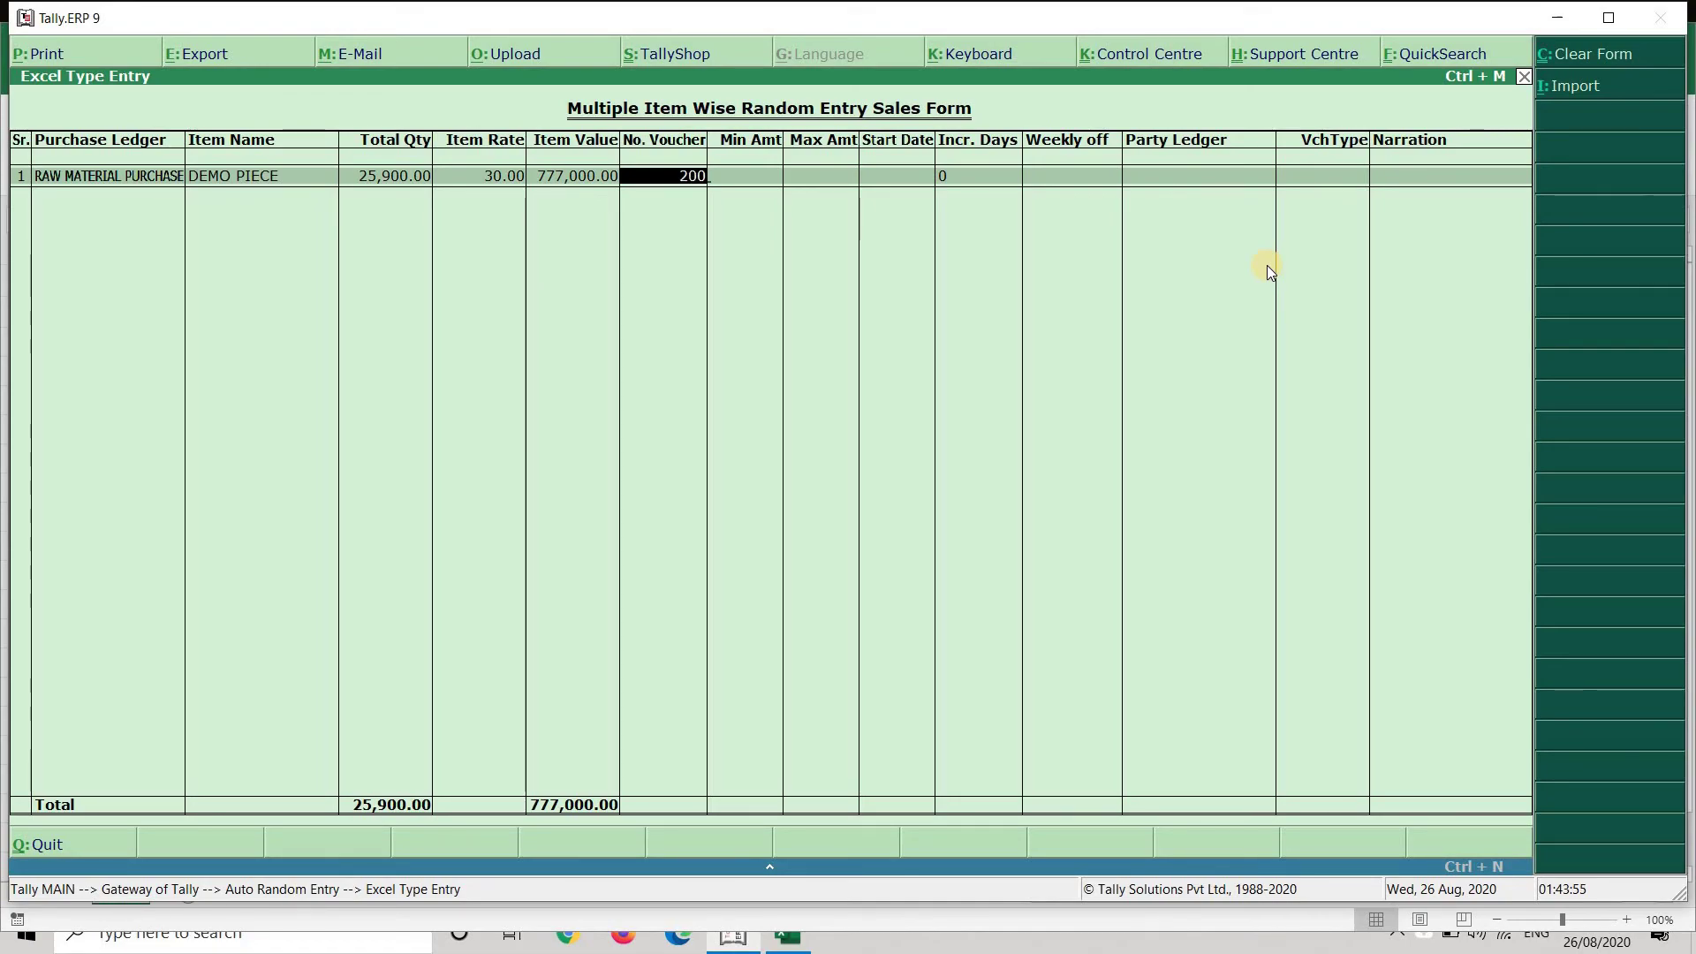
key("Return")
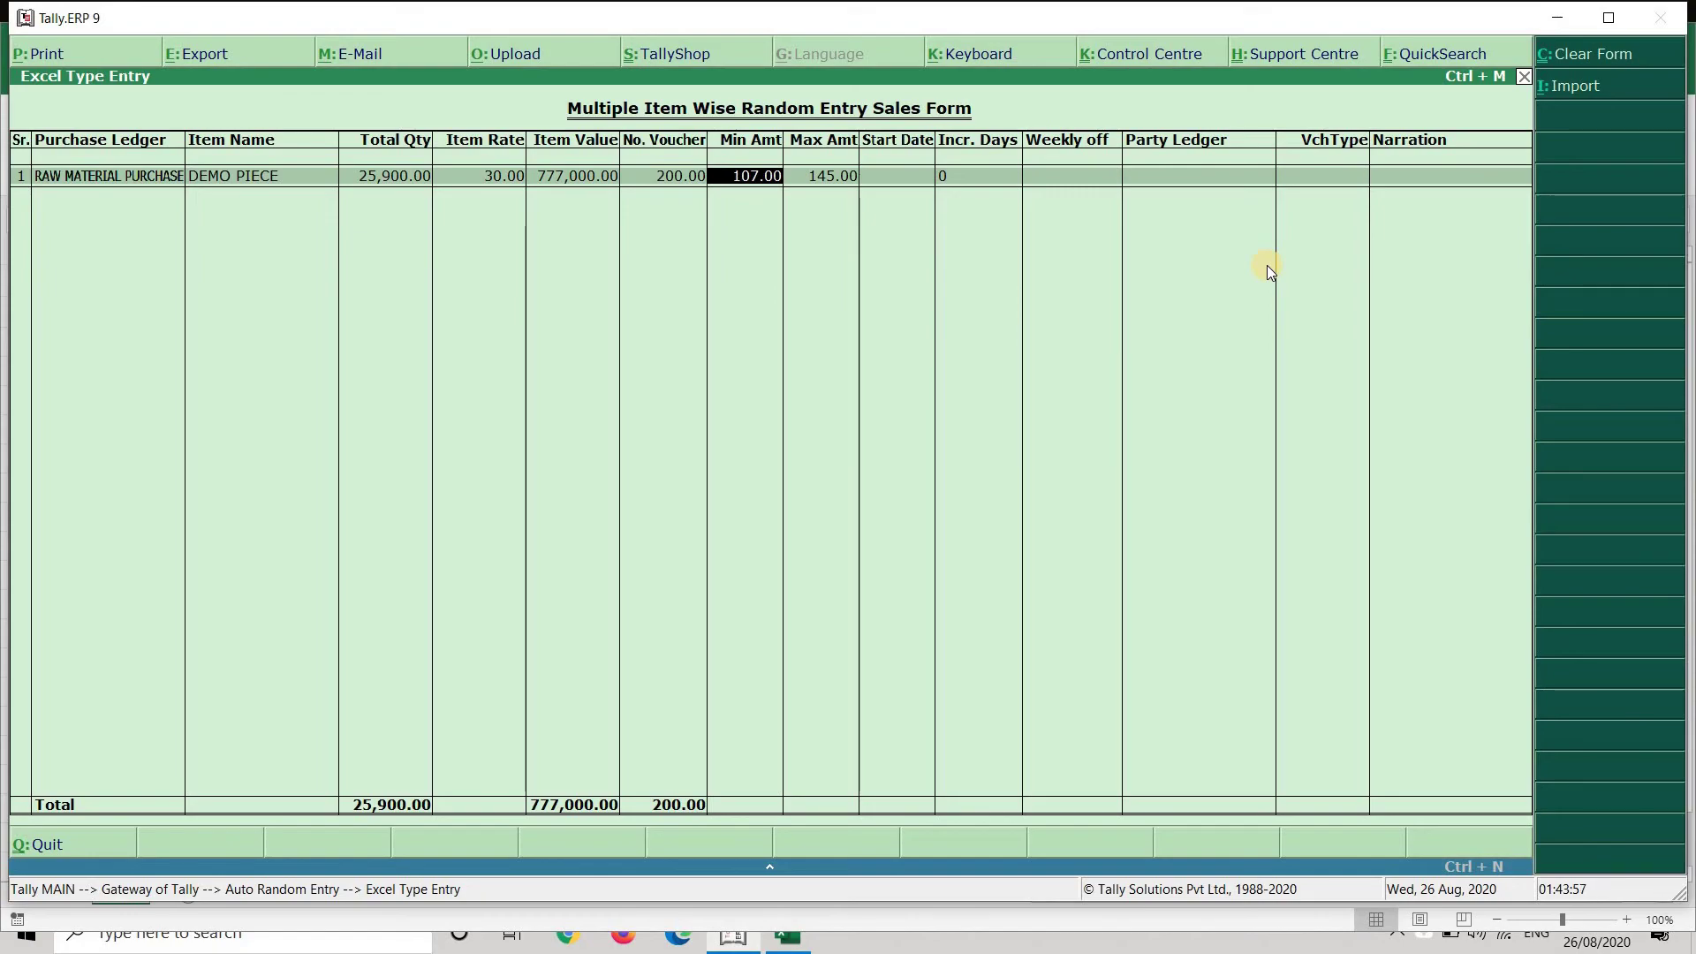
key("Return")
key("Return")
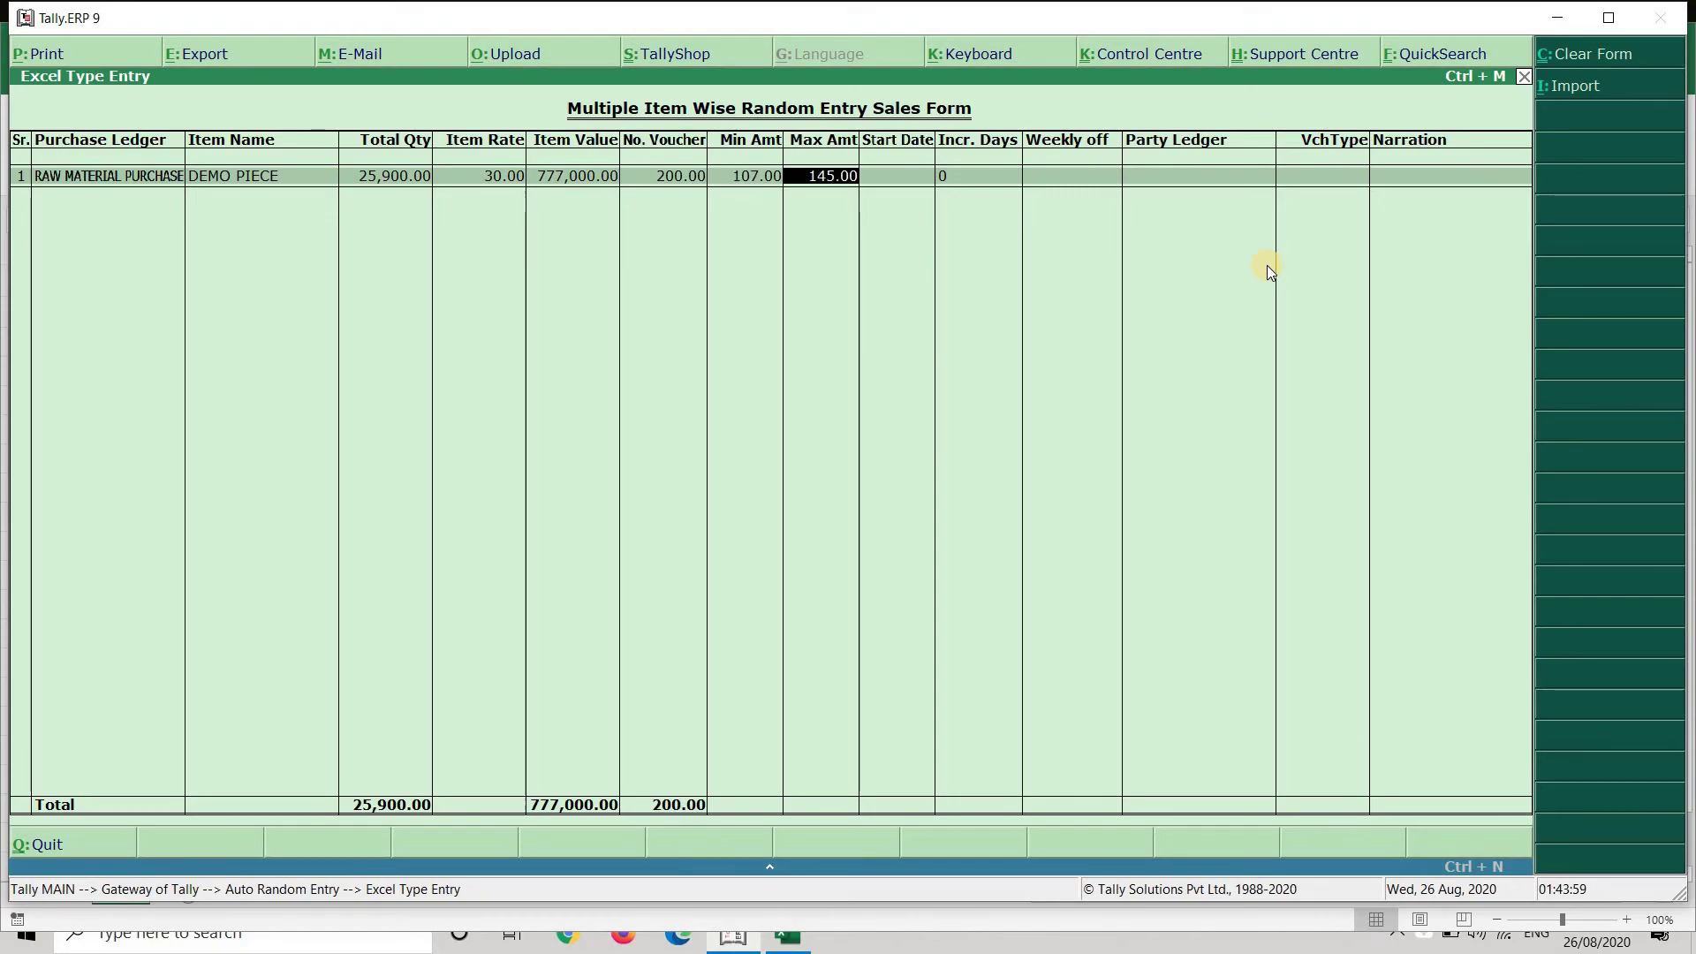
type("15")
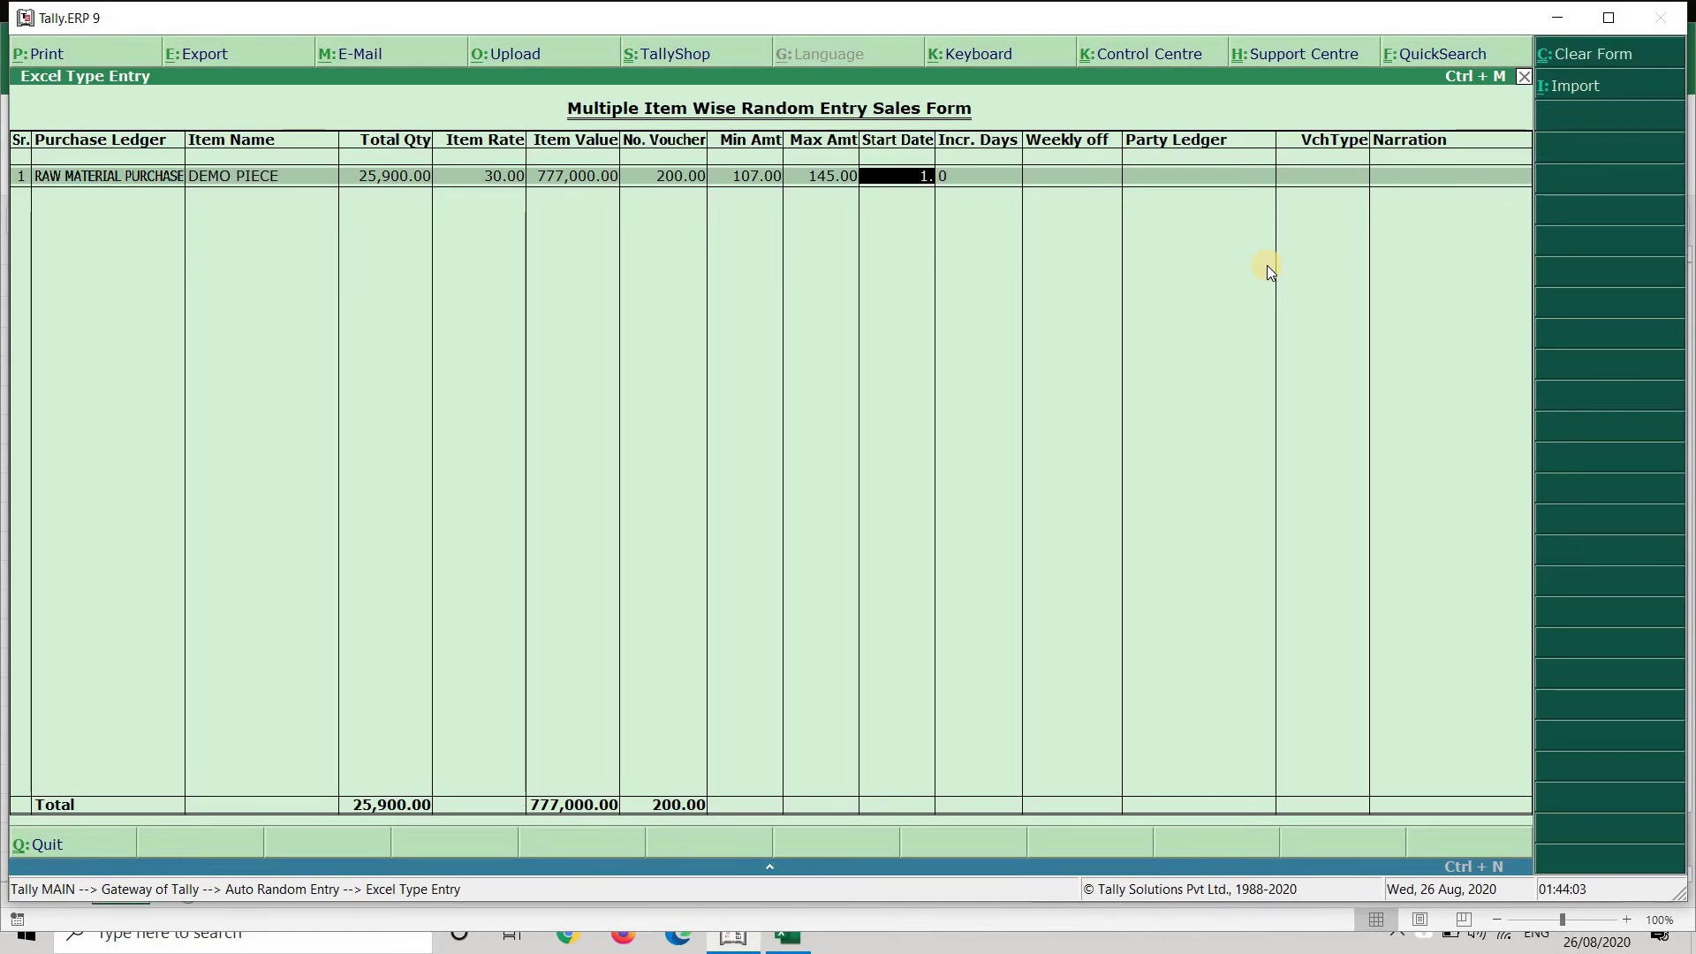
key("Return")
type("1")
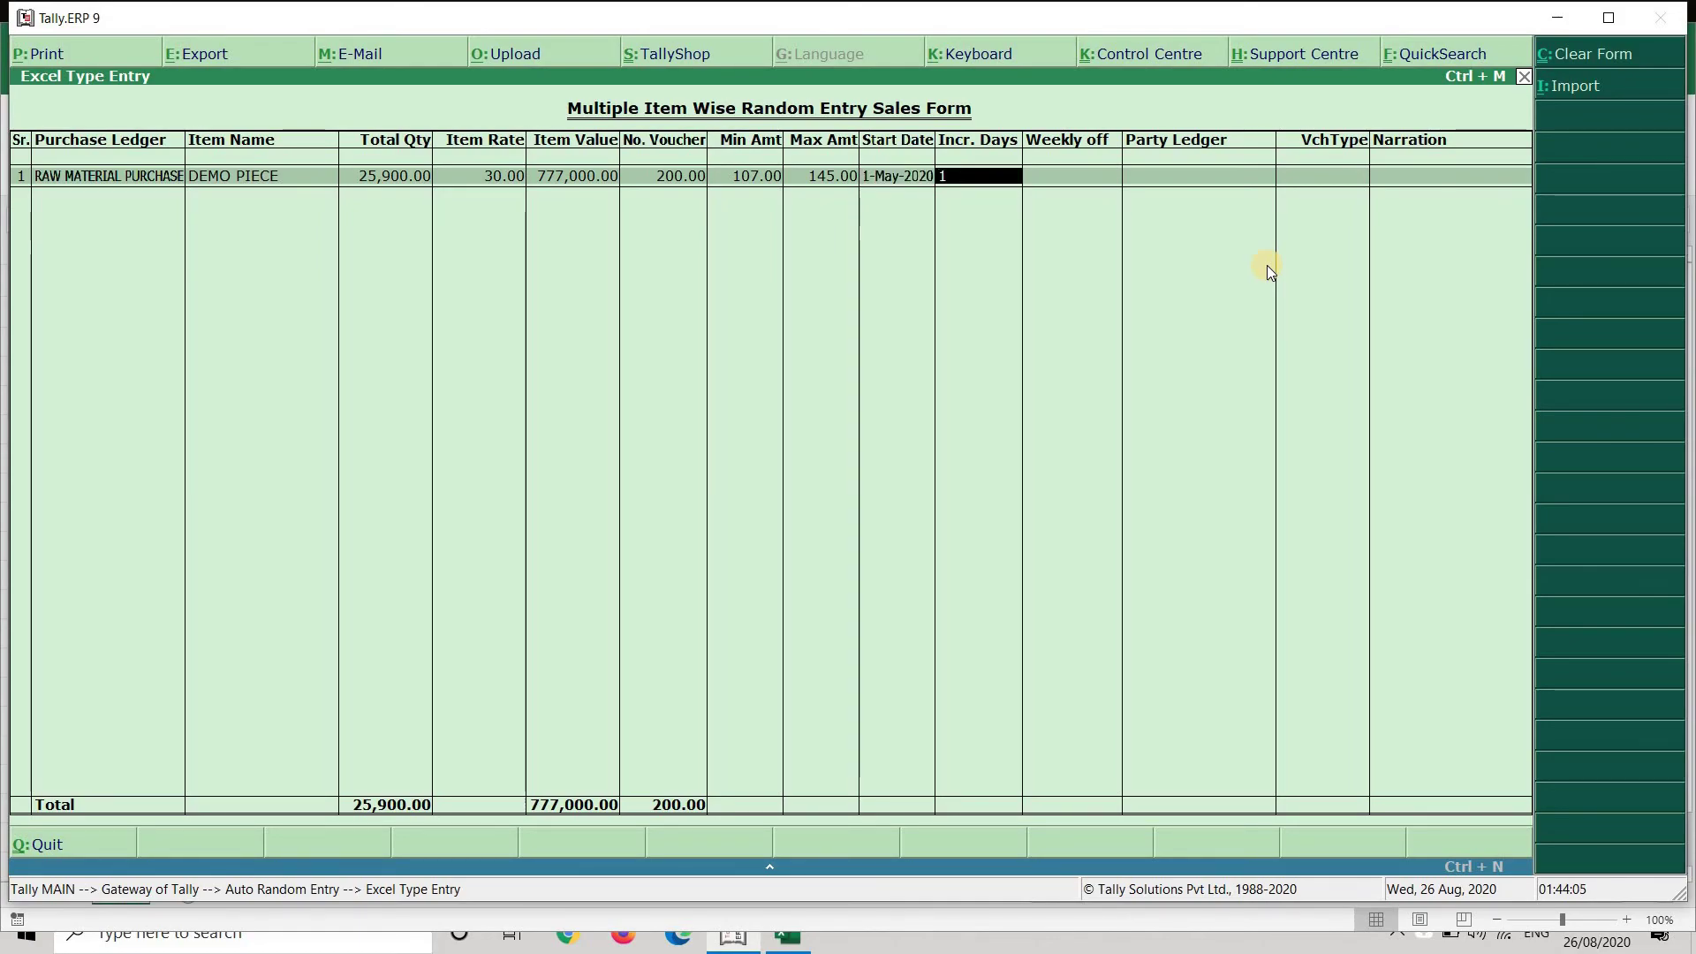
key("Return")
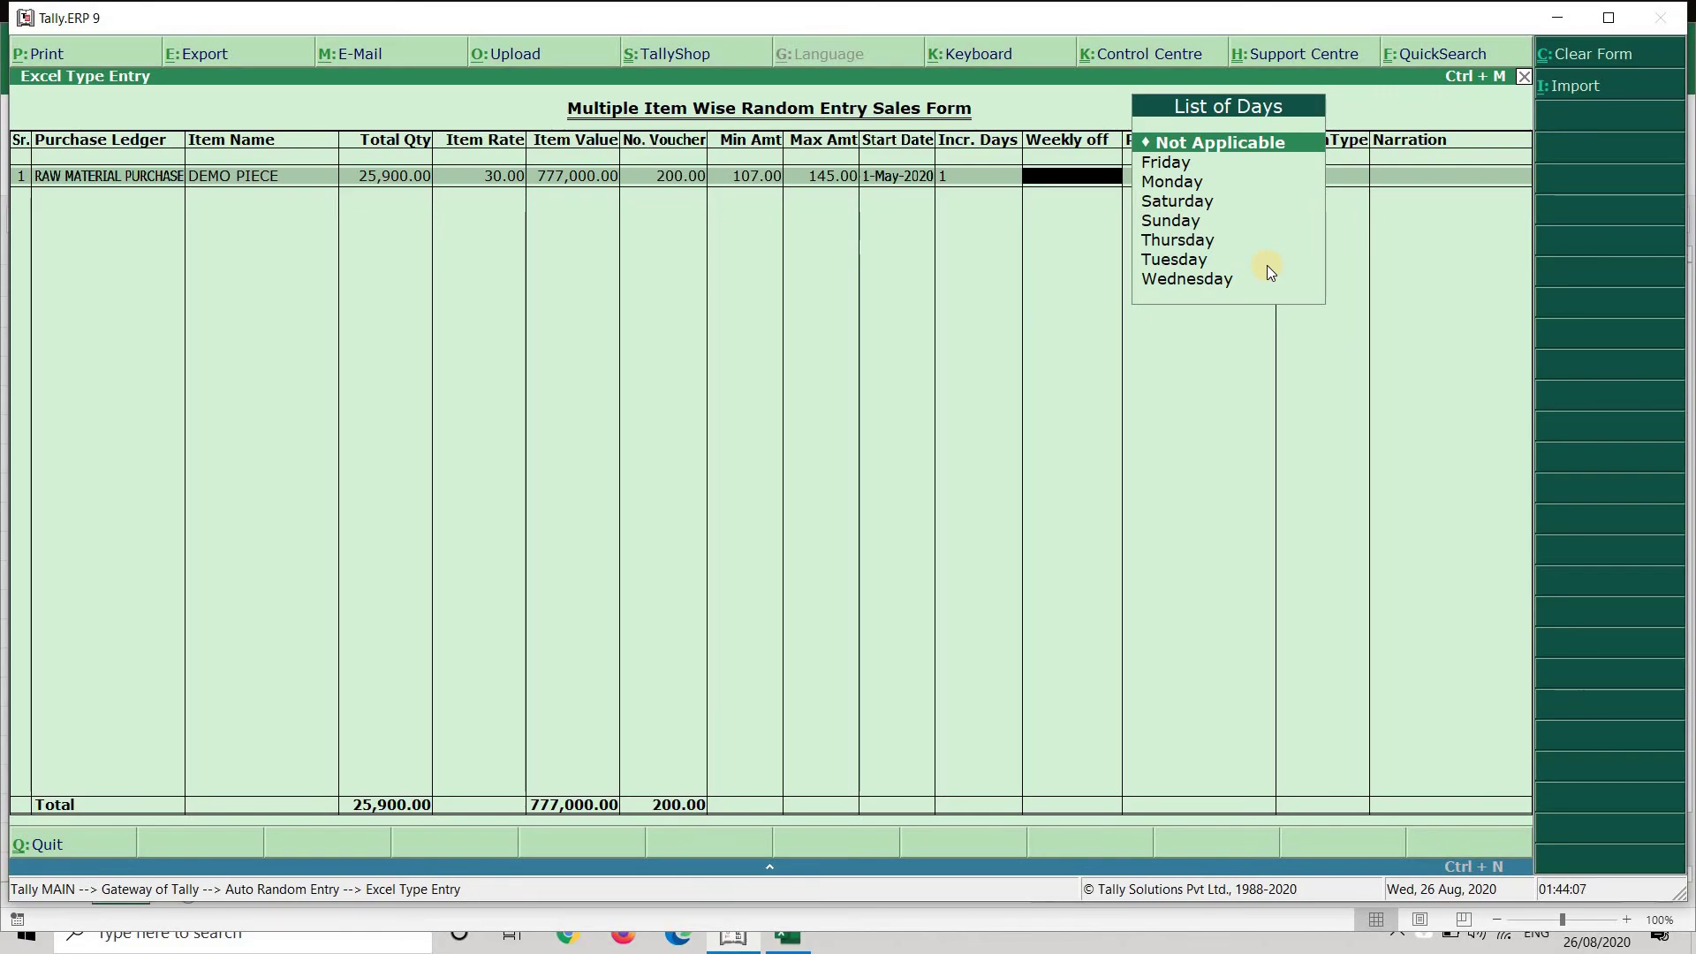
Choose Sunday as the weekly off and Cash as the party ledger for the DEMO PIECE purchase row.
key("BackSpace")
key("Return")
key("Down")
key("Down")
key("Down")
key("Down")
key("Return")
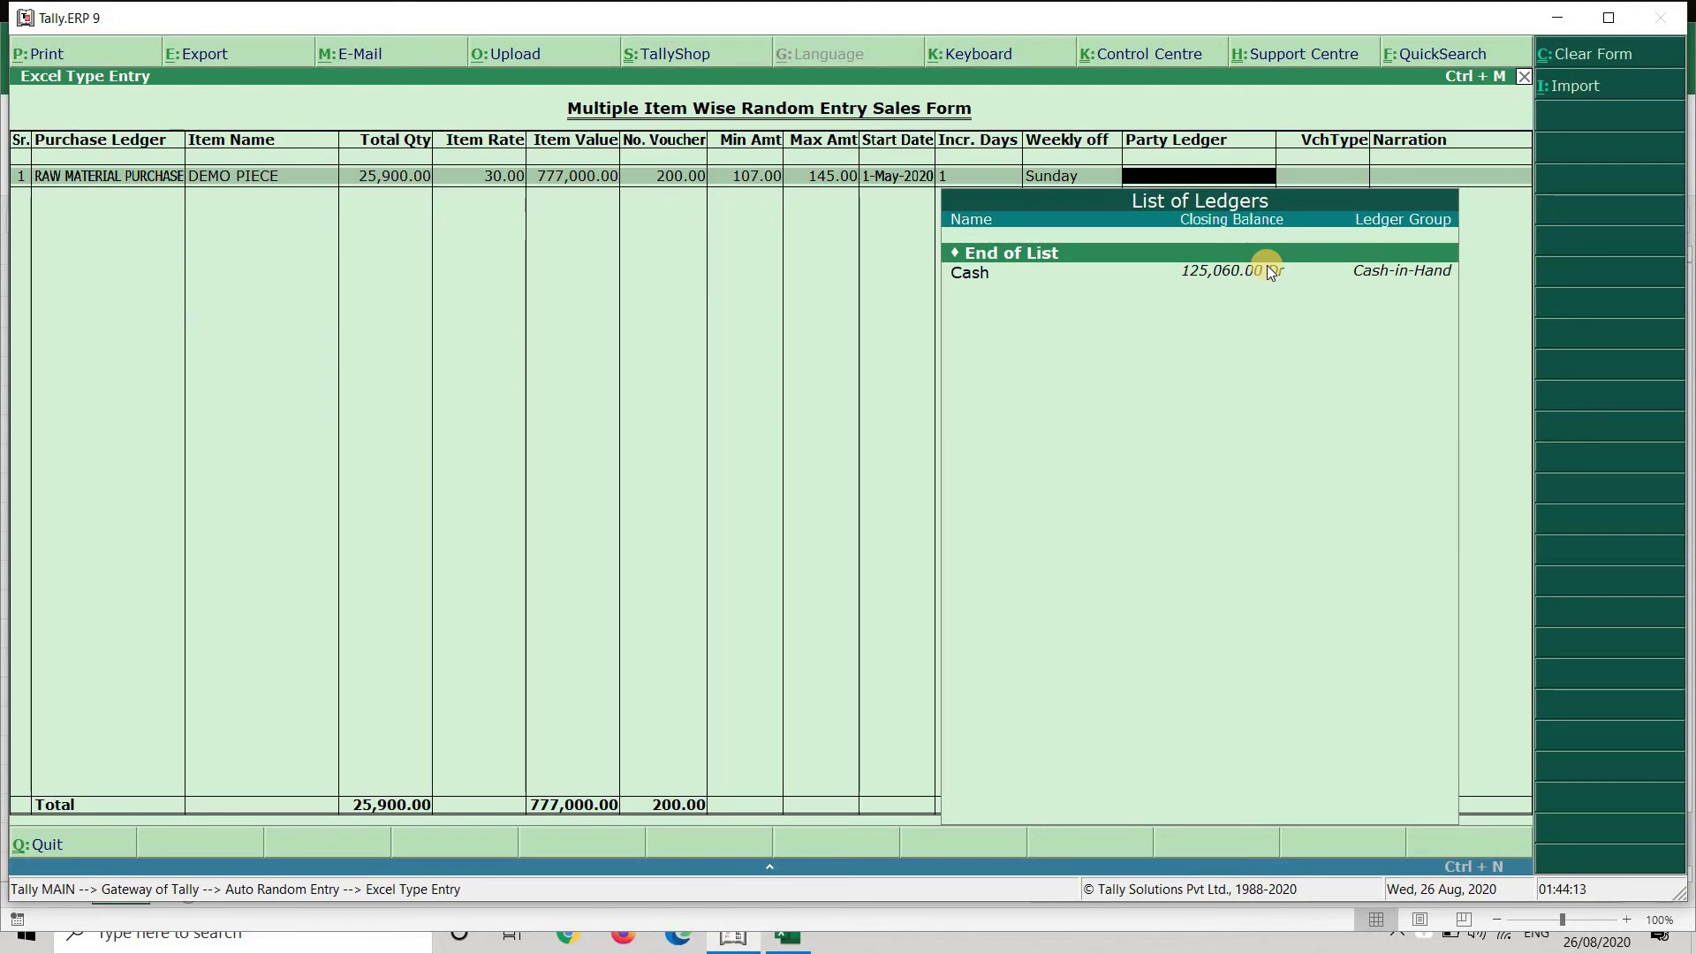
key("Down")
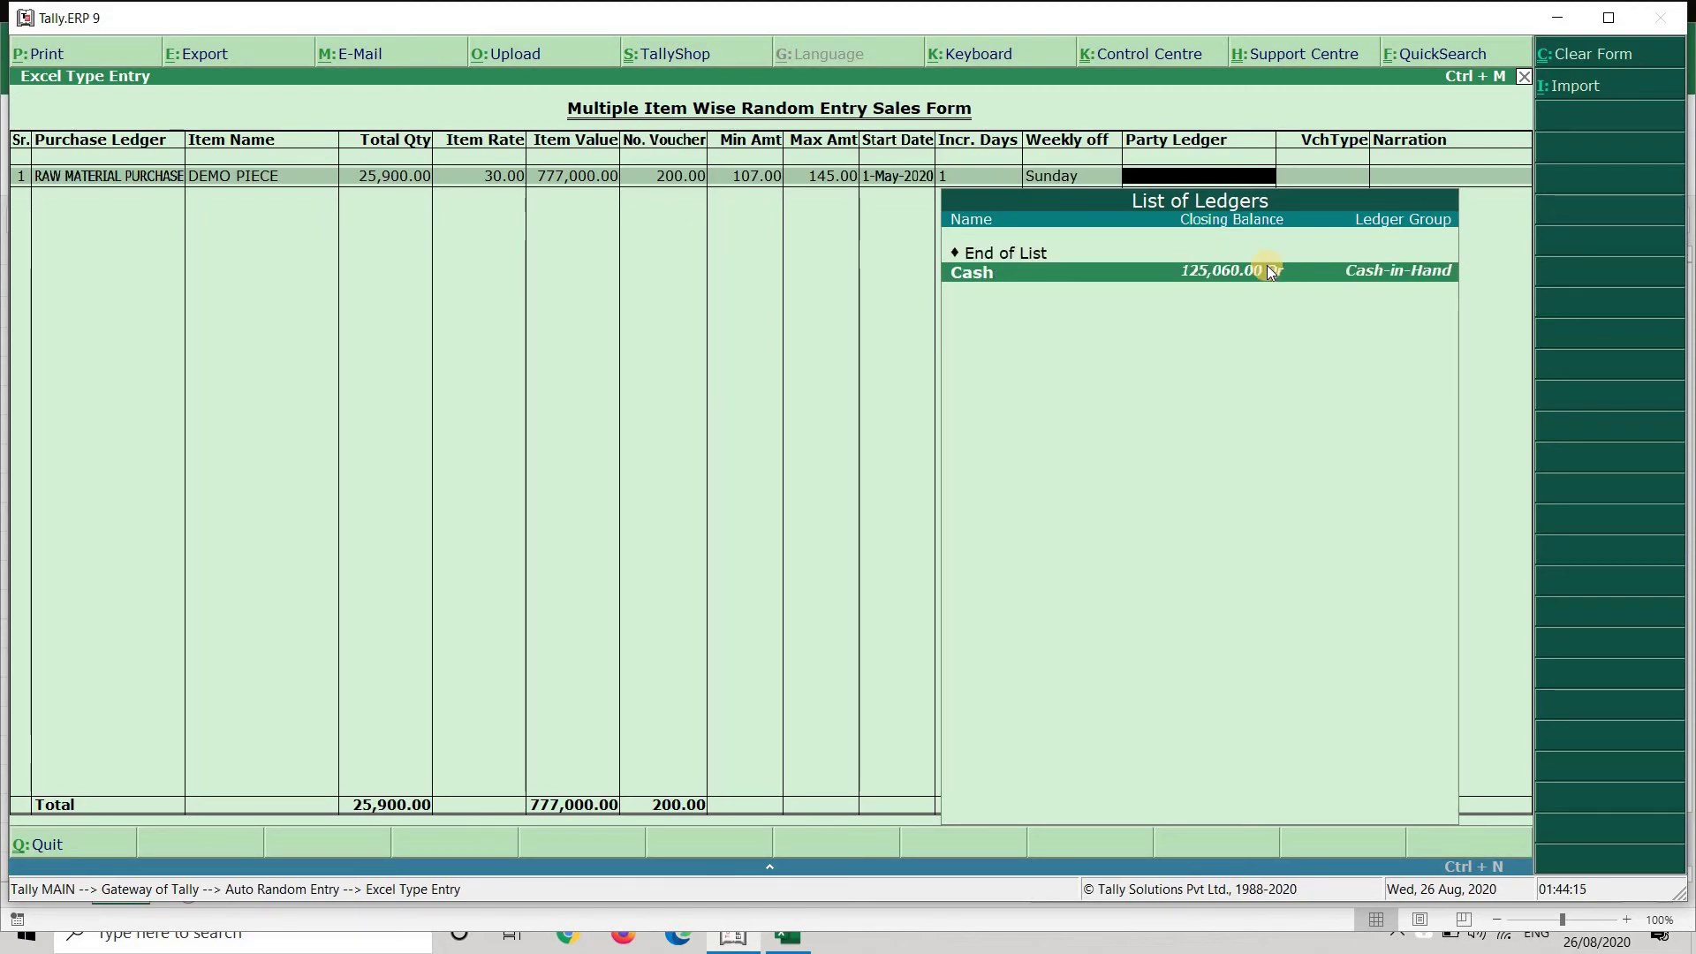
key("Return")
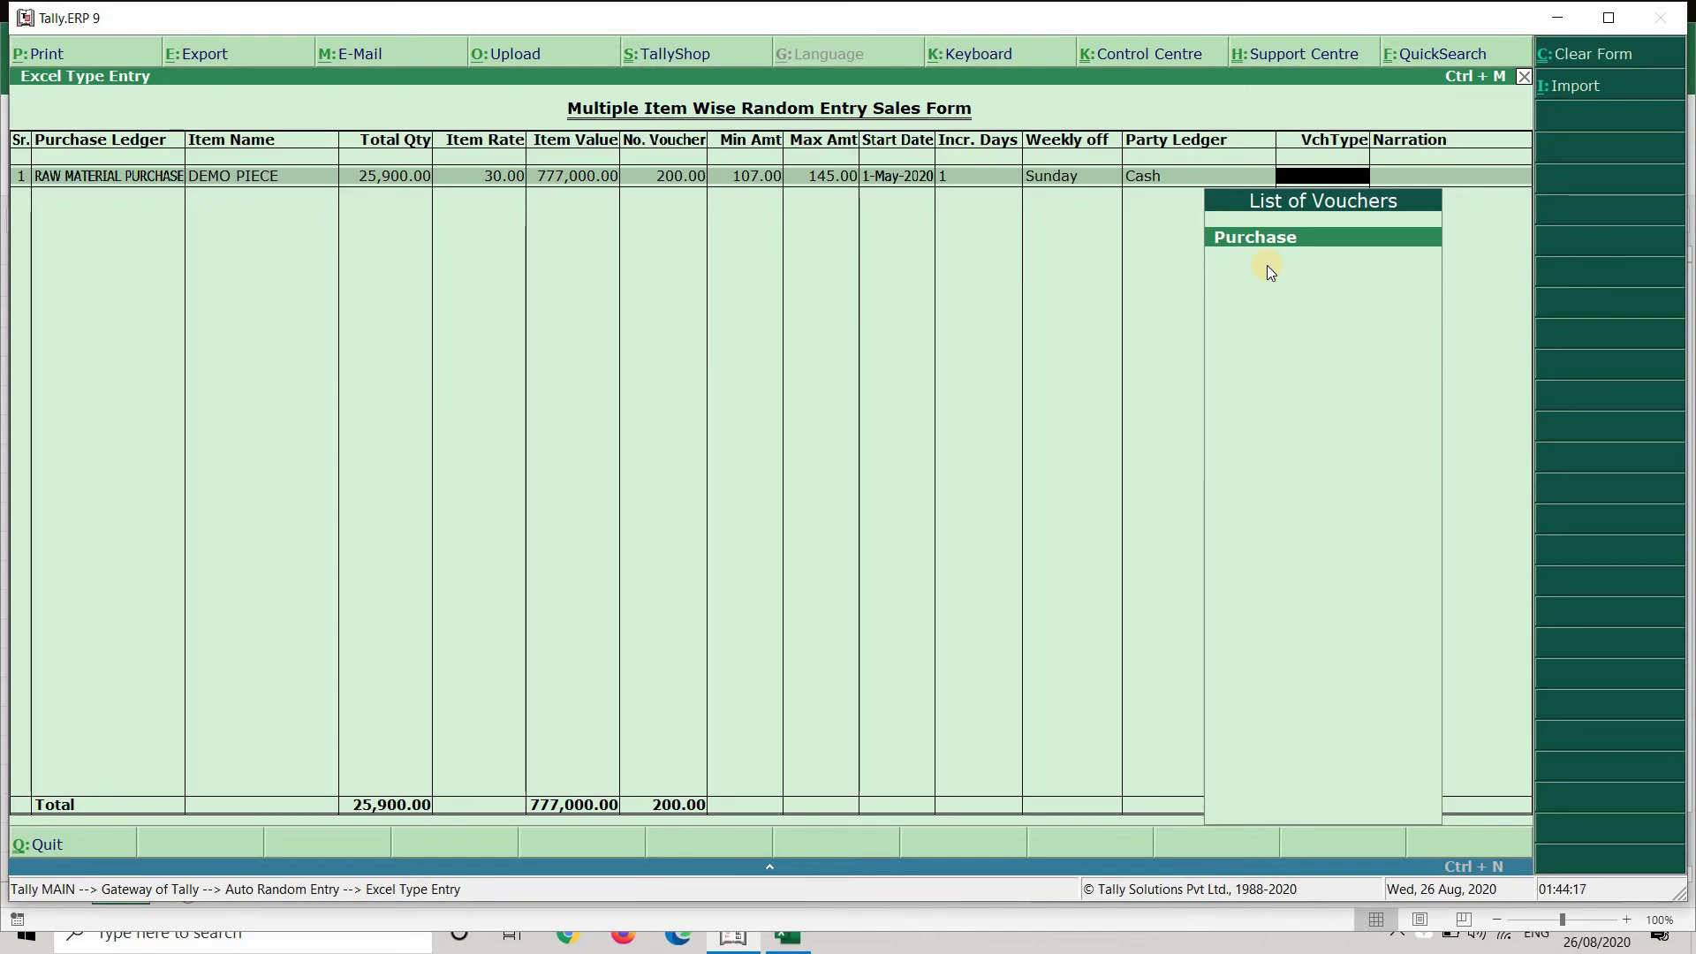
Select the Purchase voucher type and enter the narration "BEING URD PURCHASE".
key("Return")
type("BEING")
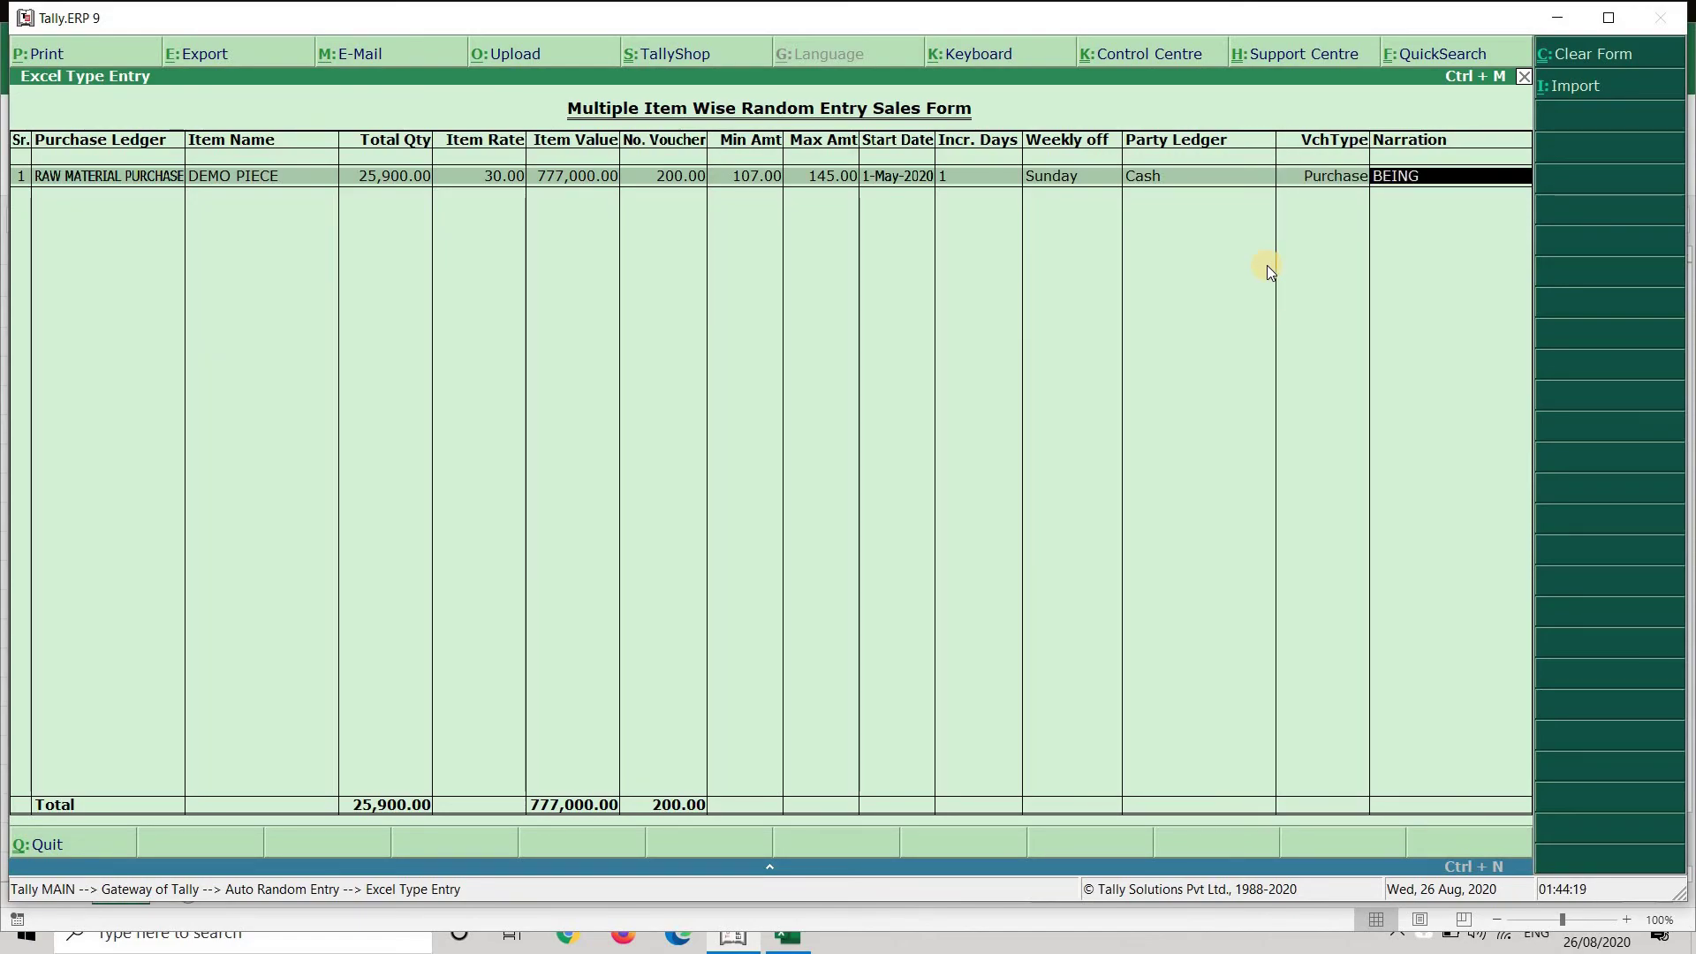
type(" URD PURCHASE")
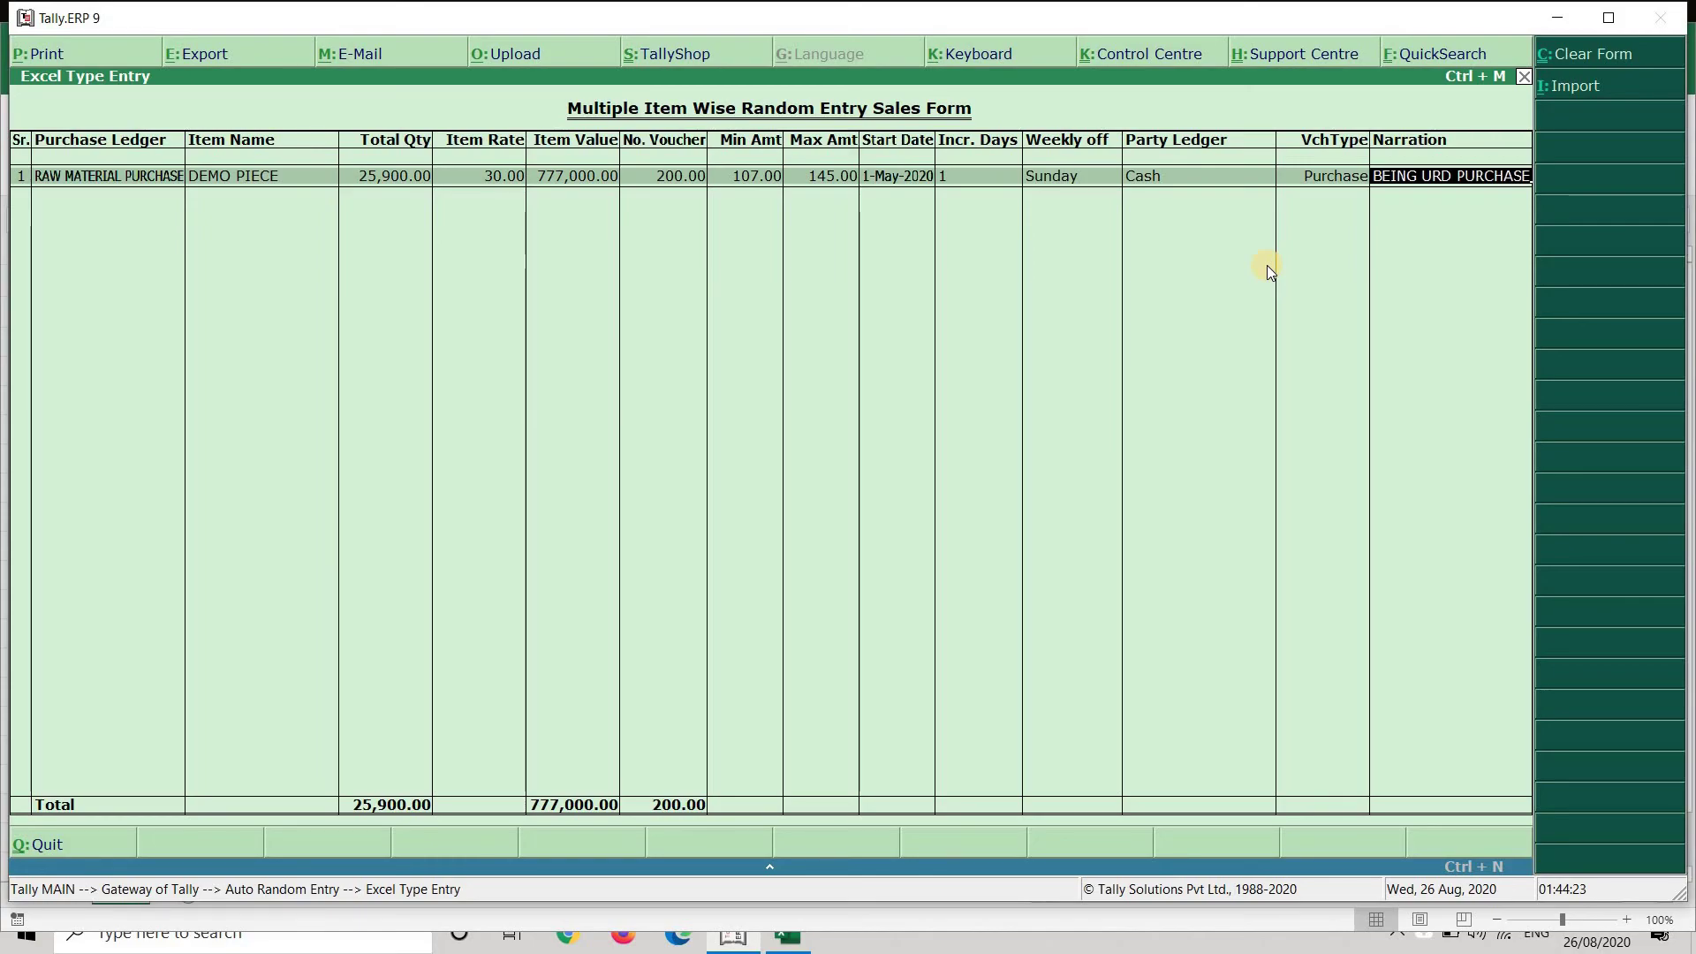
Finish the DEMO PIECE purchase row and import its random purchase vouchers.
key("Return")
key("Return")
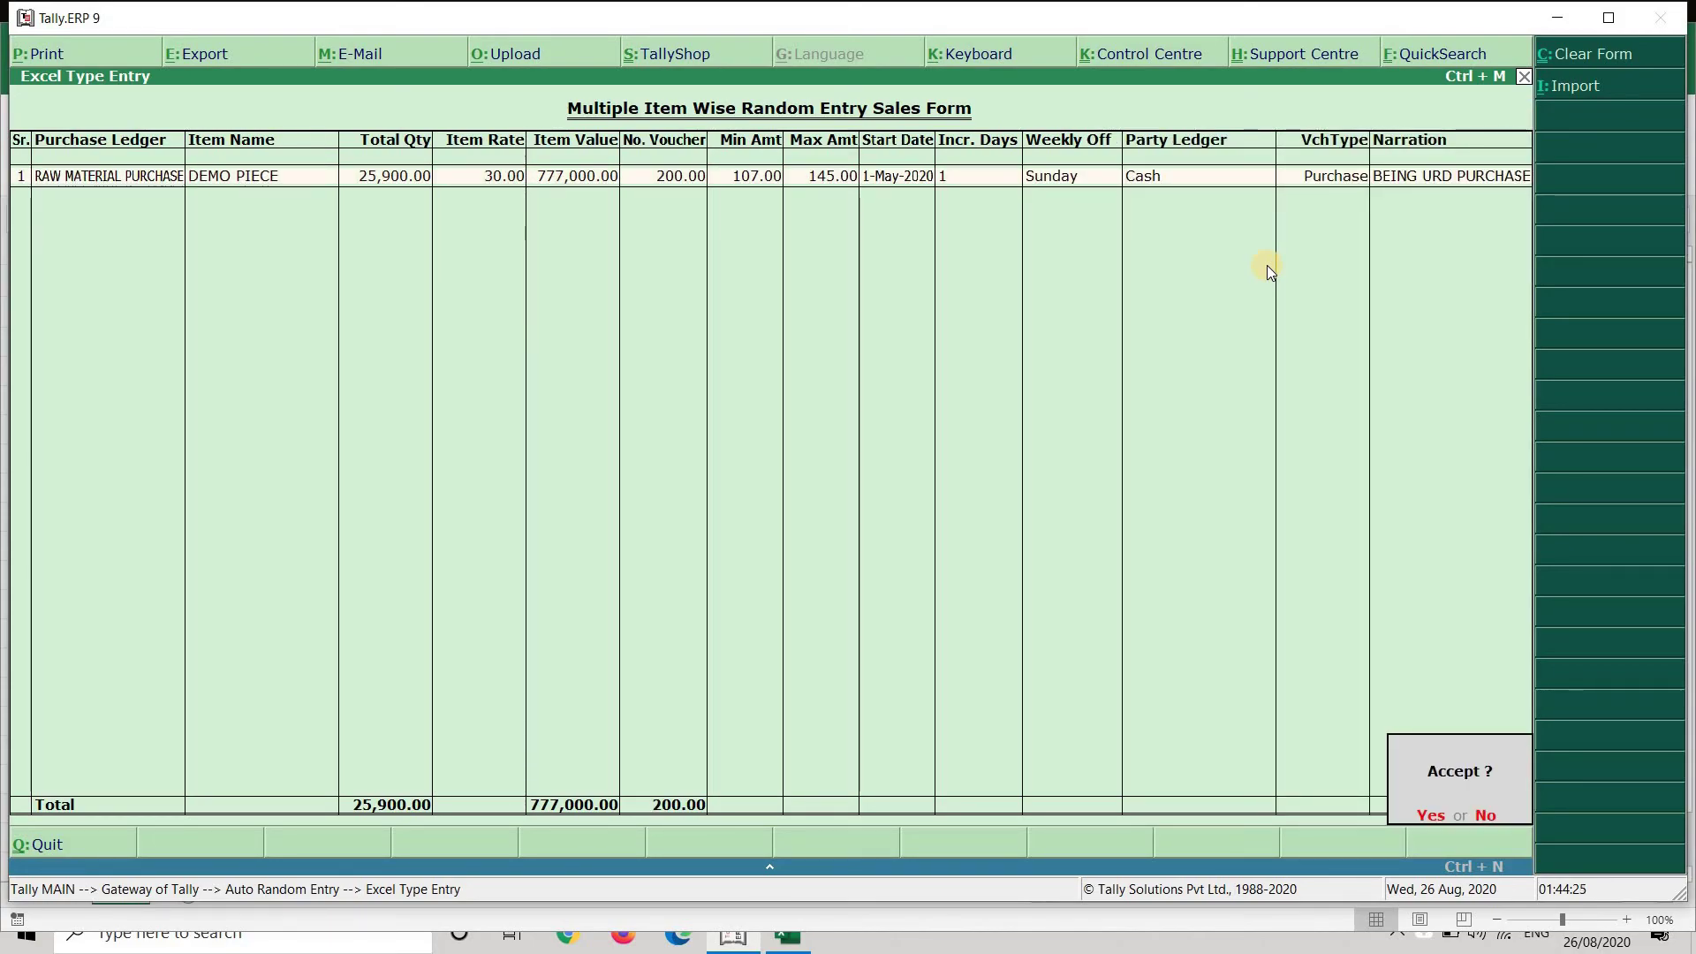
key("Escape")
left_click(1595, 97)
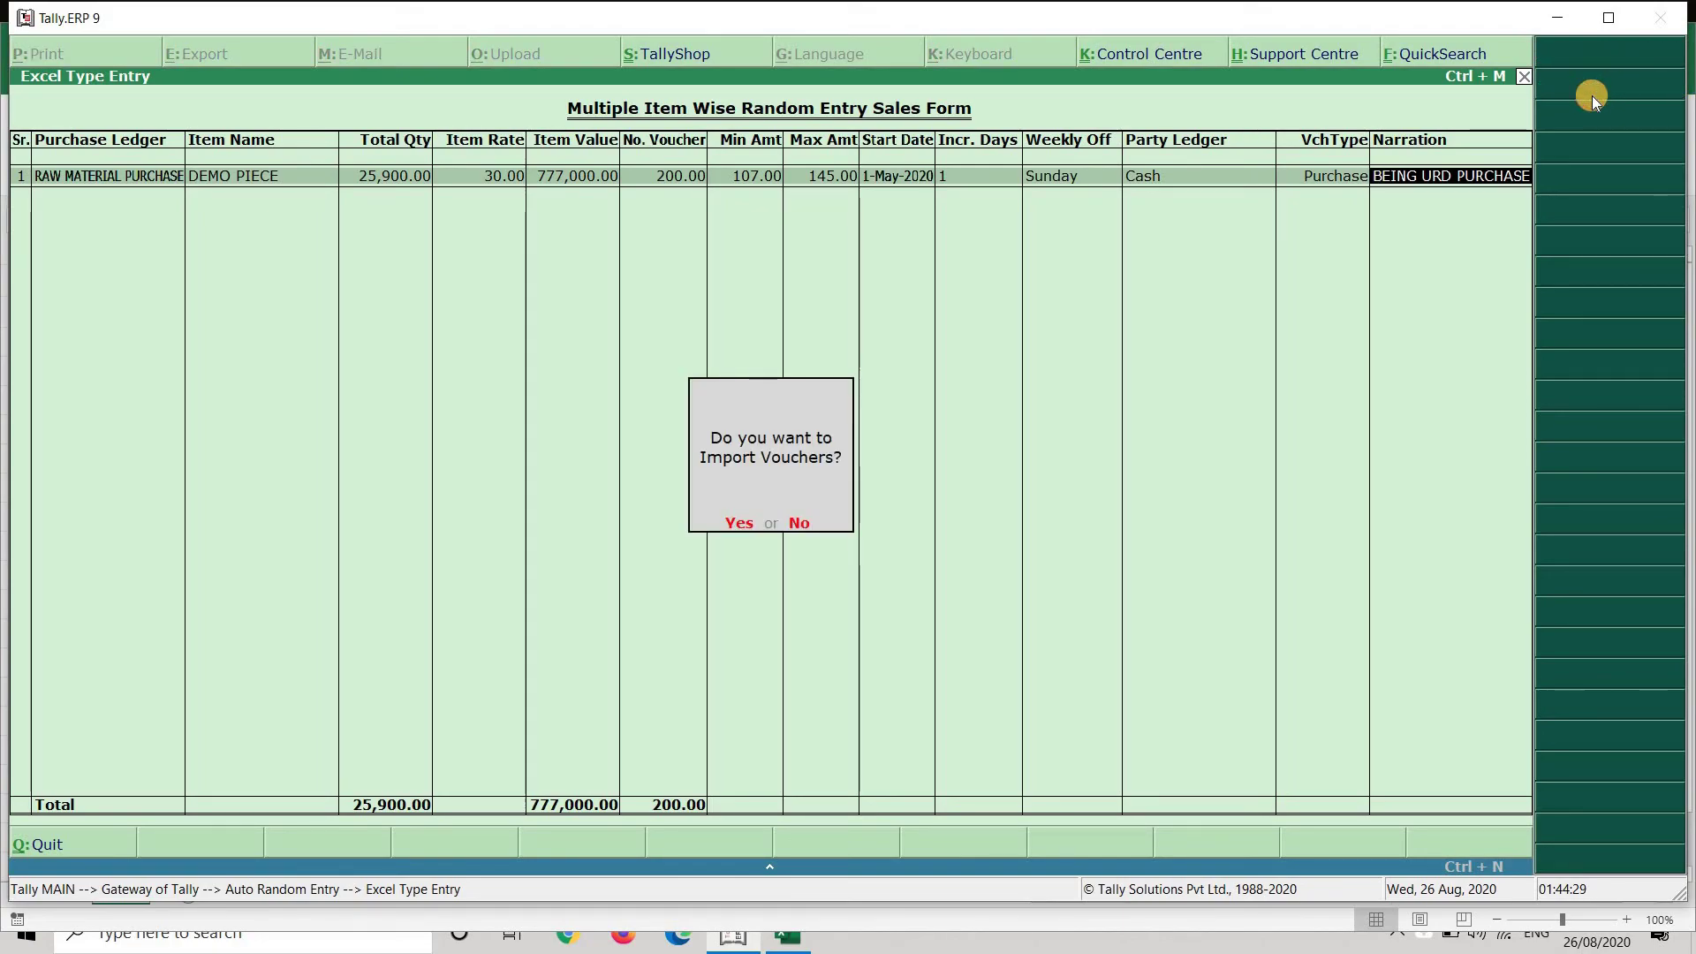
key("Return")
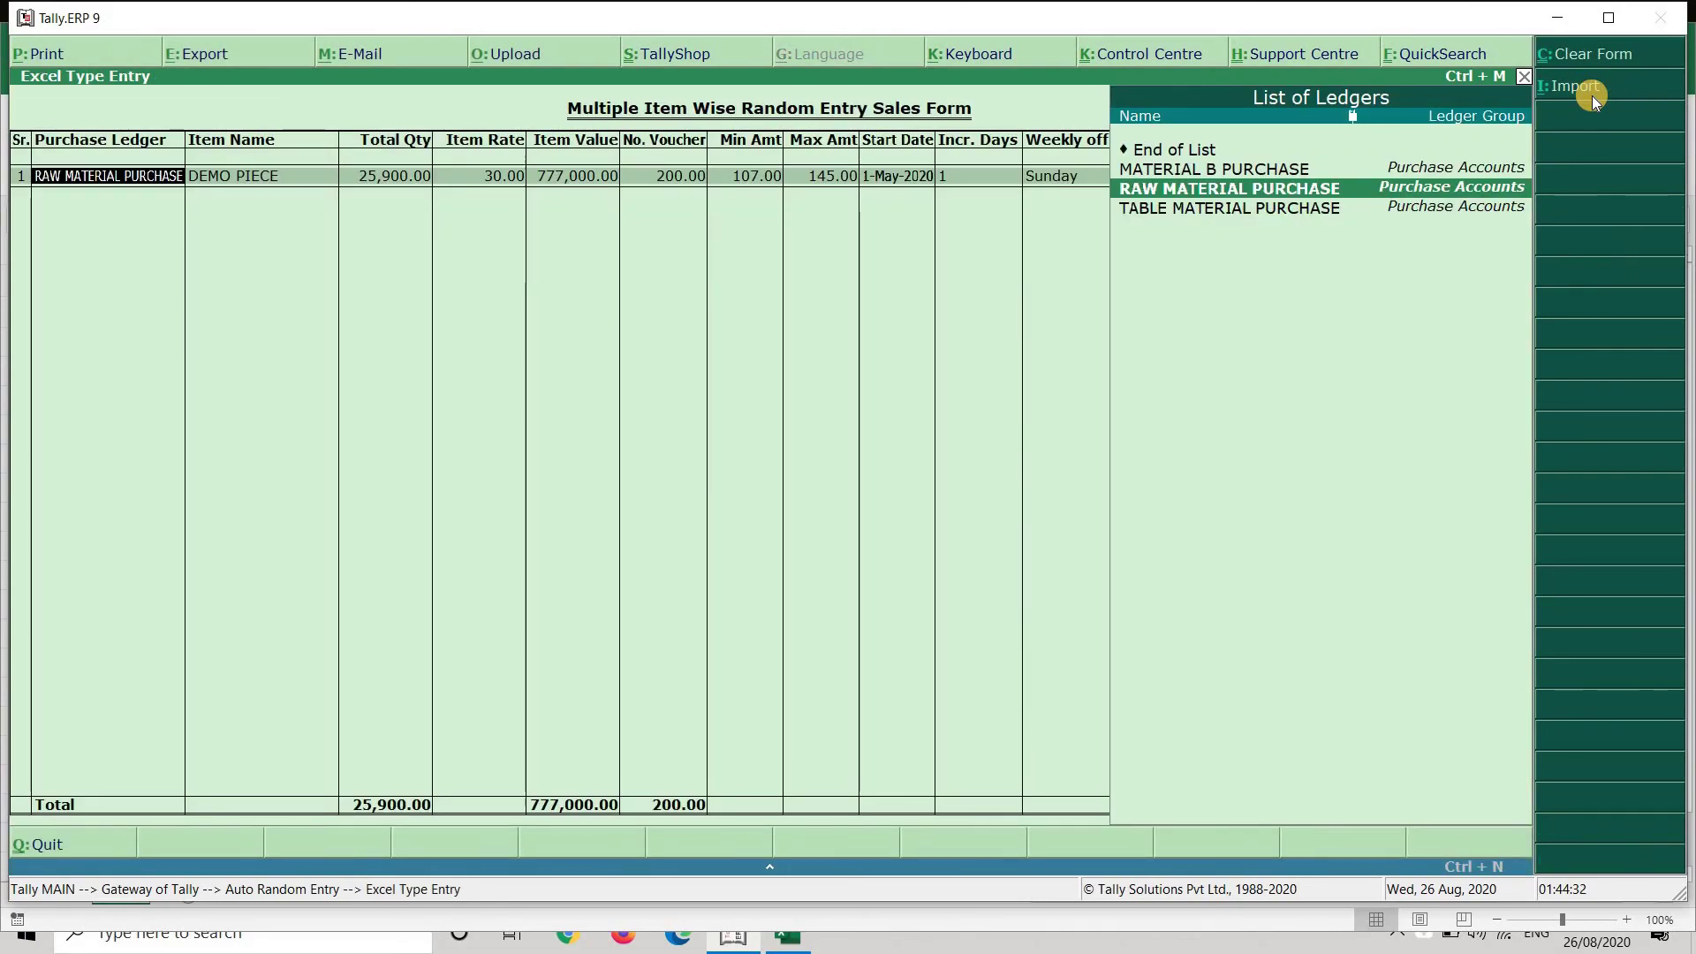
left_click(1592, 96)
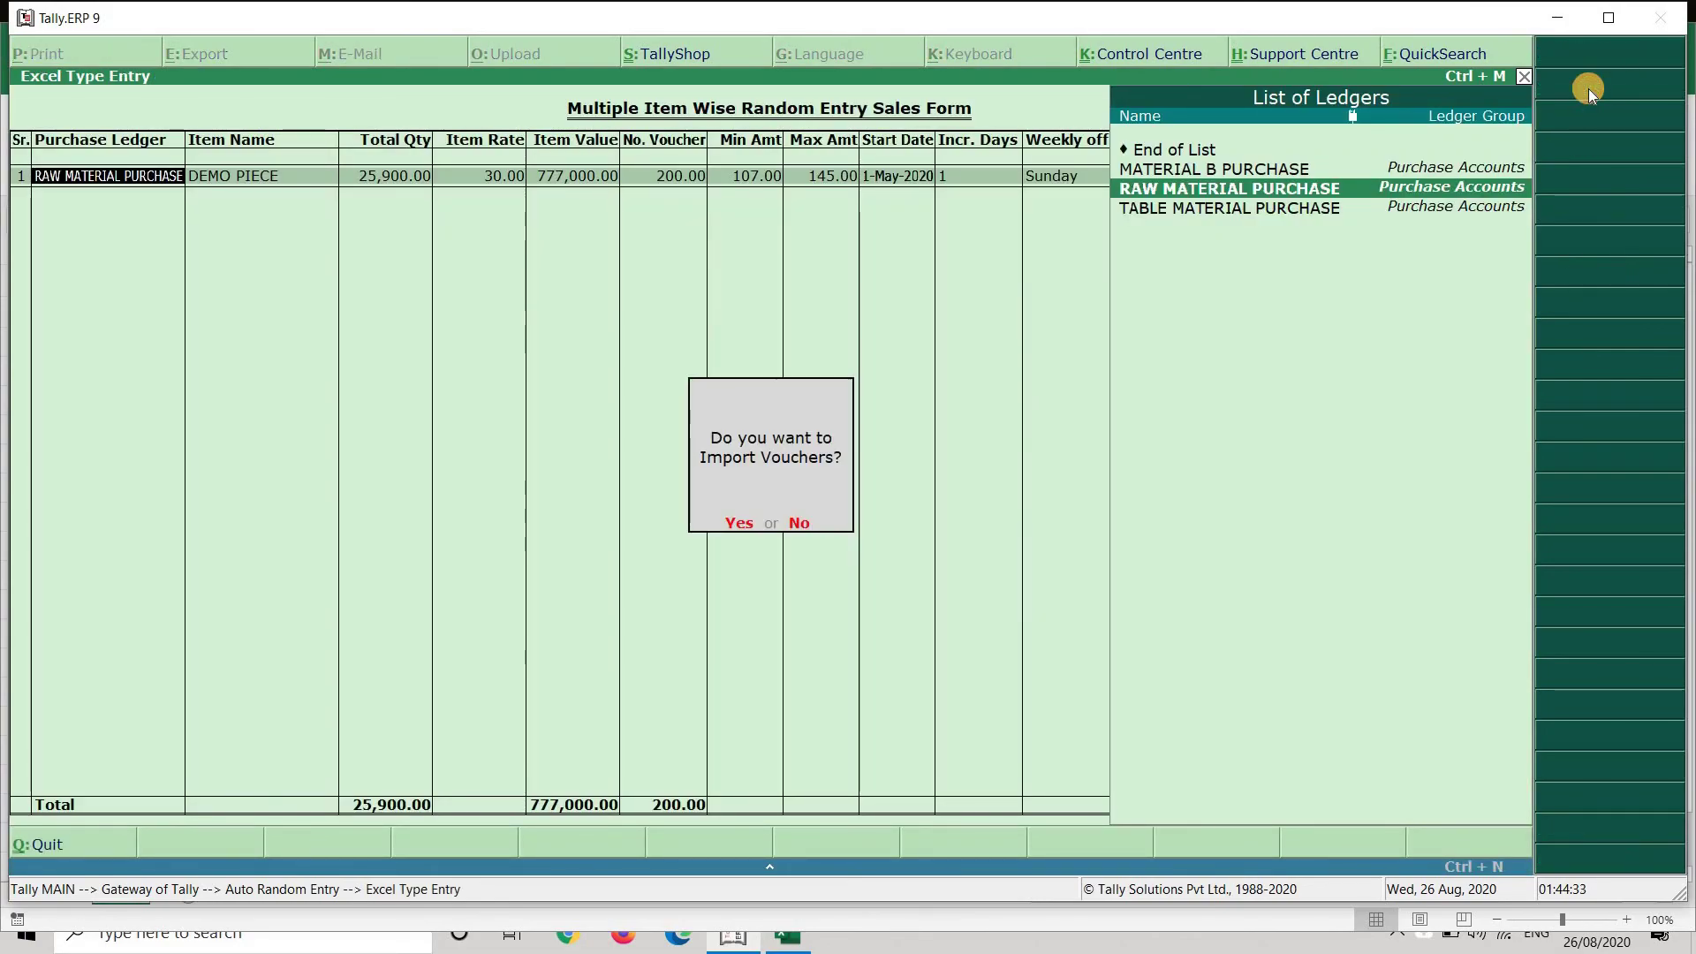
key("Return")
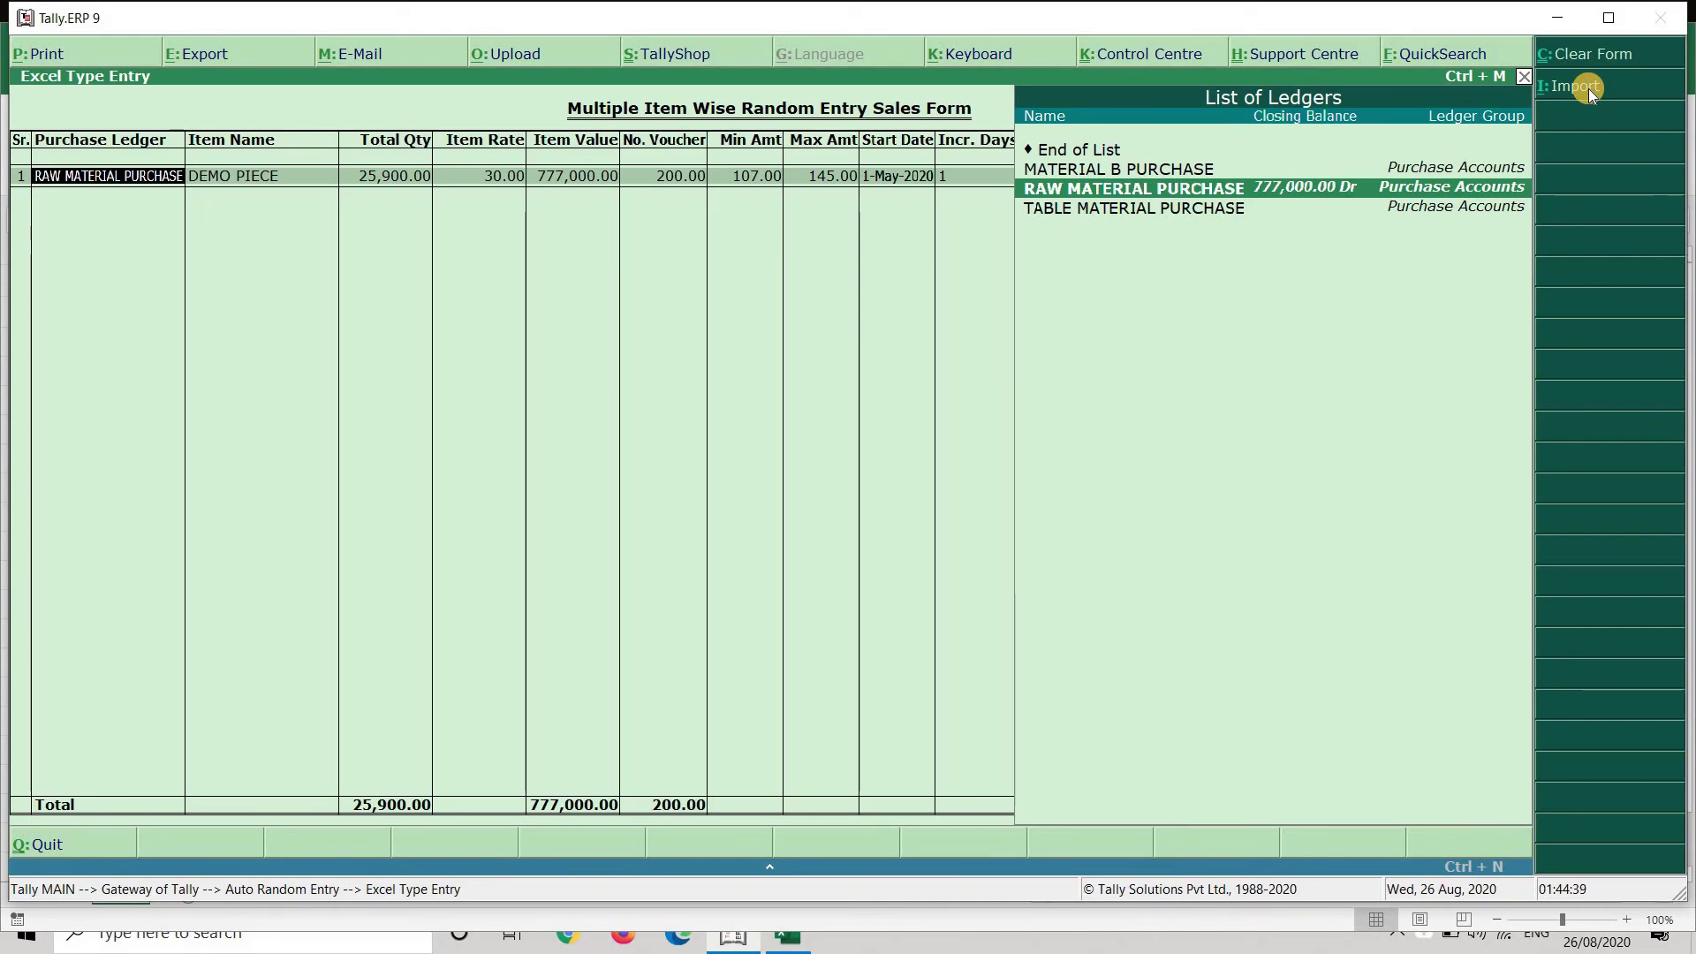
Leave the random purchase entry form and open the Profit & Loss A/c report.
key("BackSpace")
key("Escape")
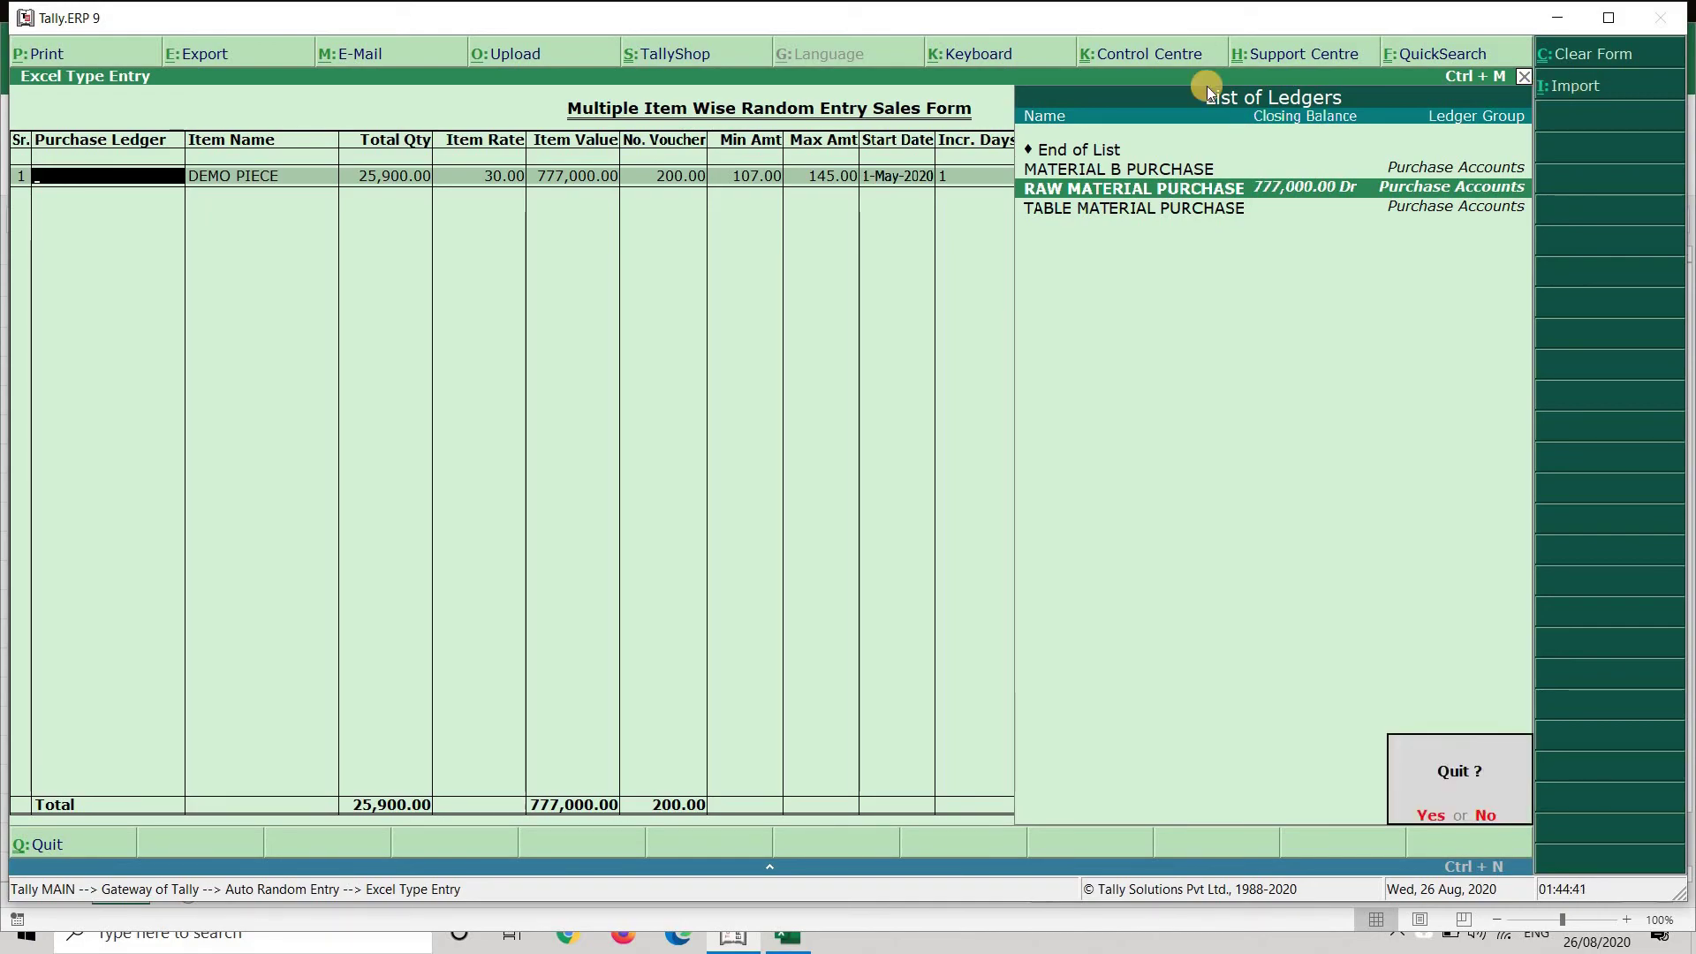
key("Return")
key("Escape")
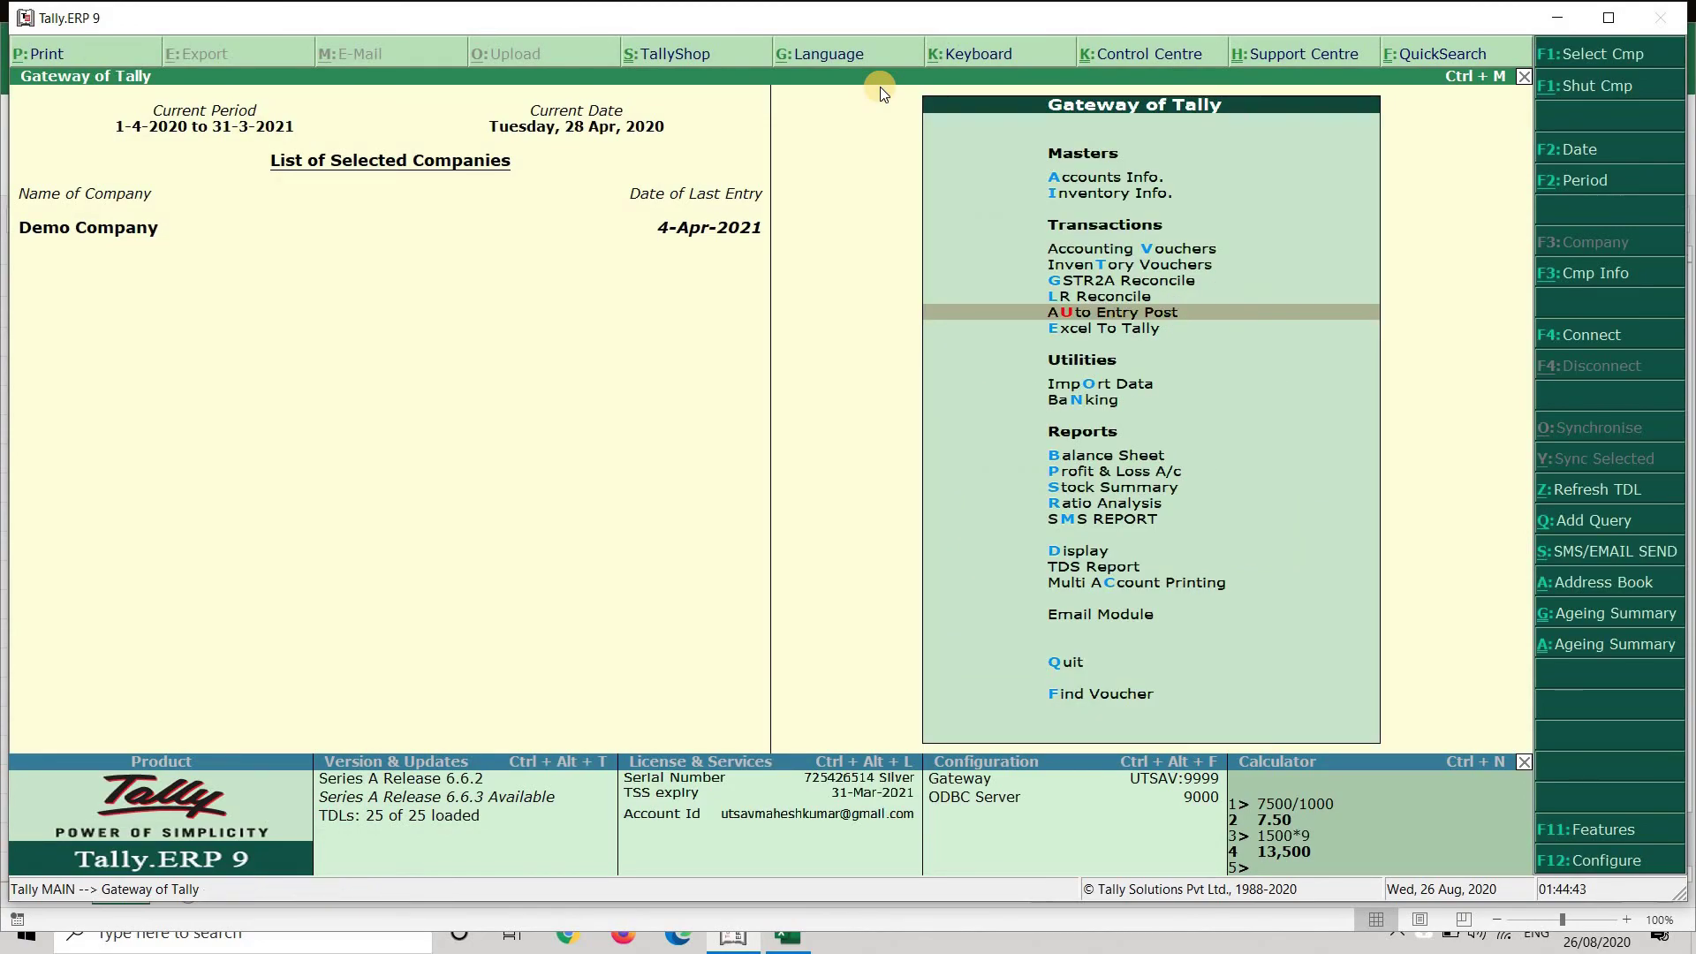
key("Down")
key("Down")
key("Down")
key("Down")
key("Down")
key("Down")
key("Up")
key("Return")
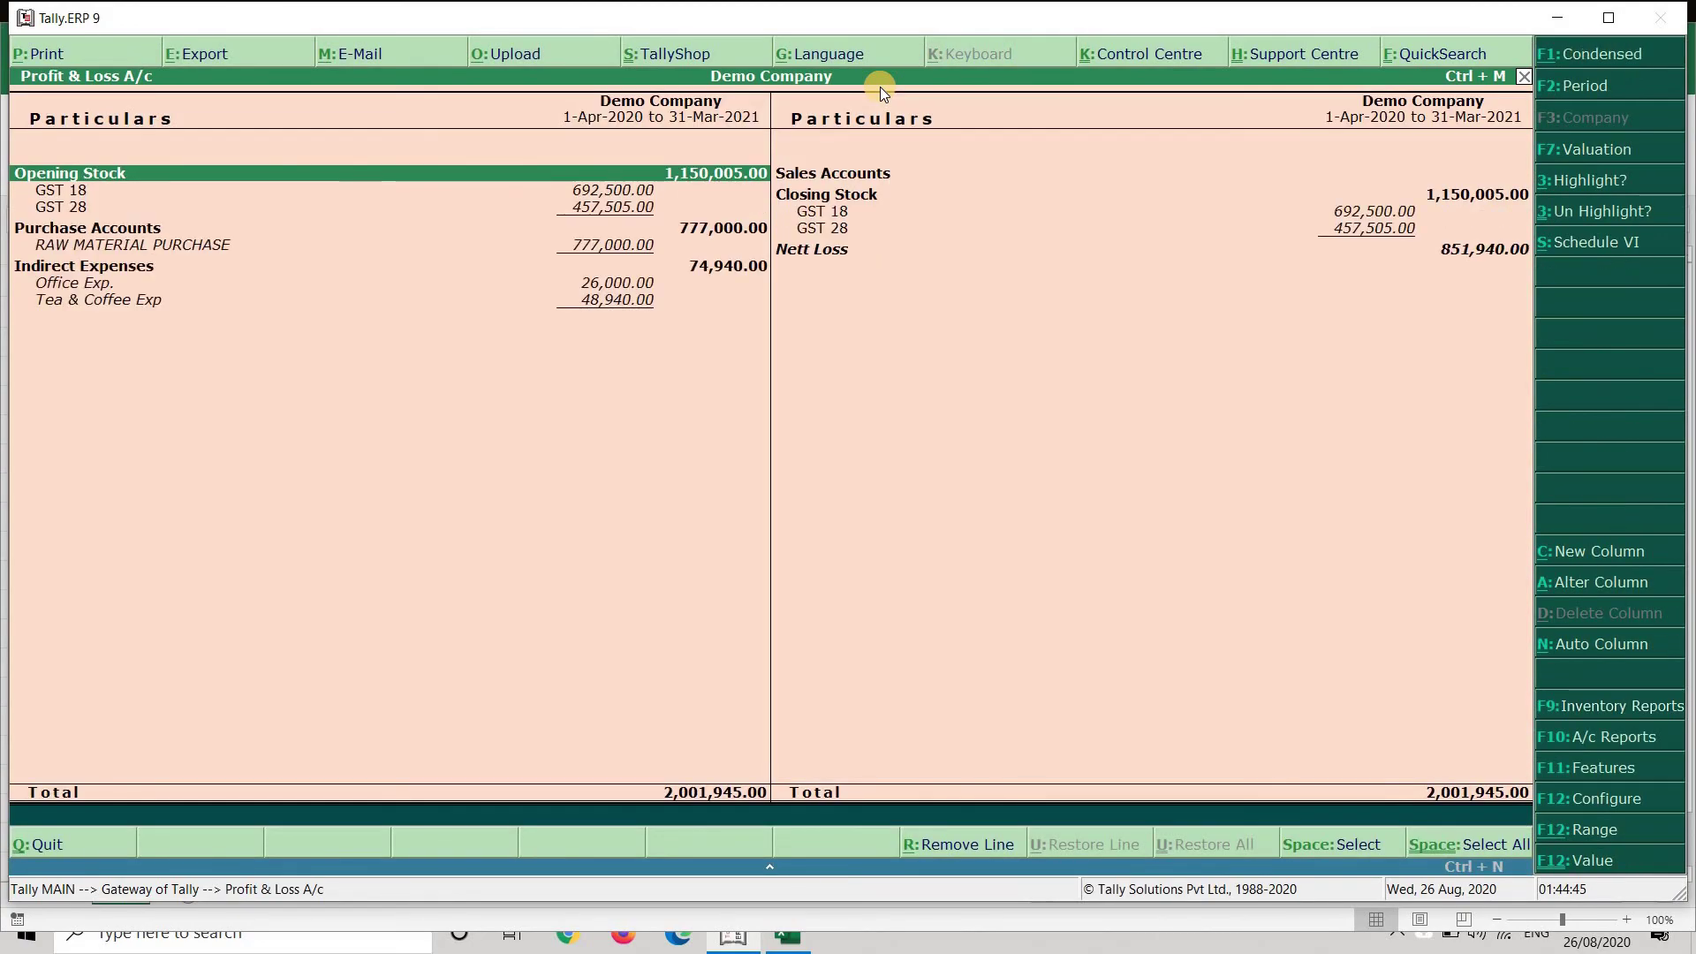
Drill down through RAW MATERIAL PURCHASE and its November entries to the 2-Nov-2020 purchase voucher.
key("Down")
key("Down")
key("Down")
key("Down")
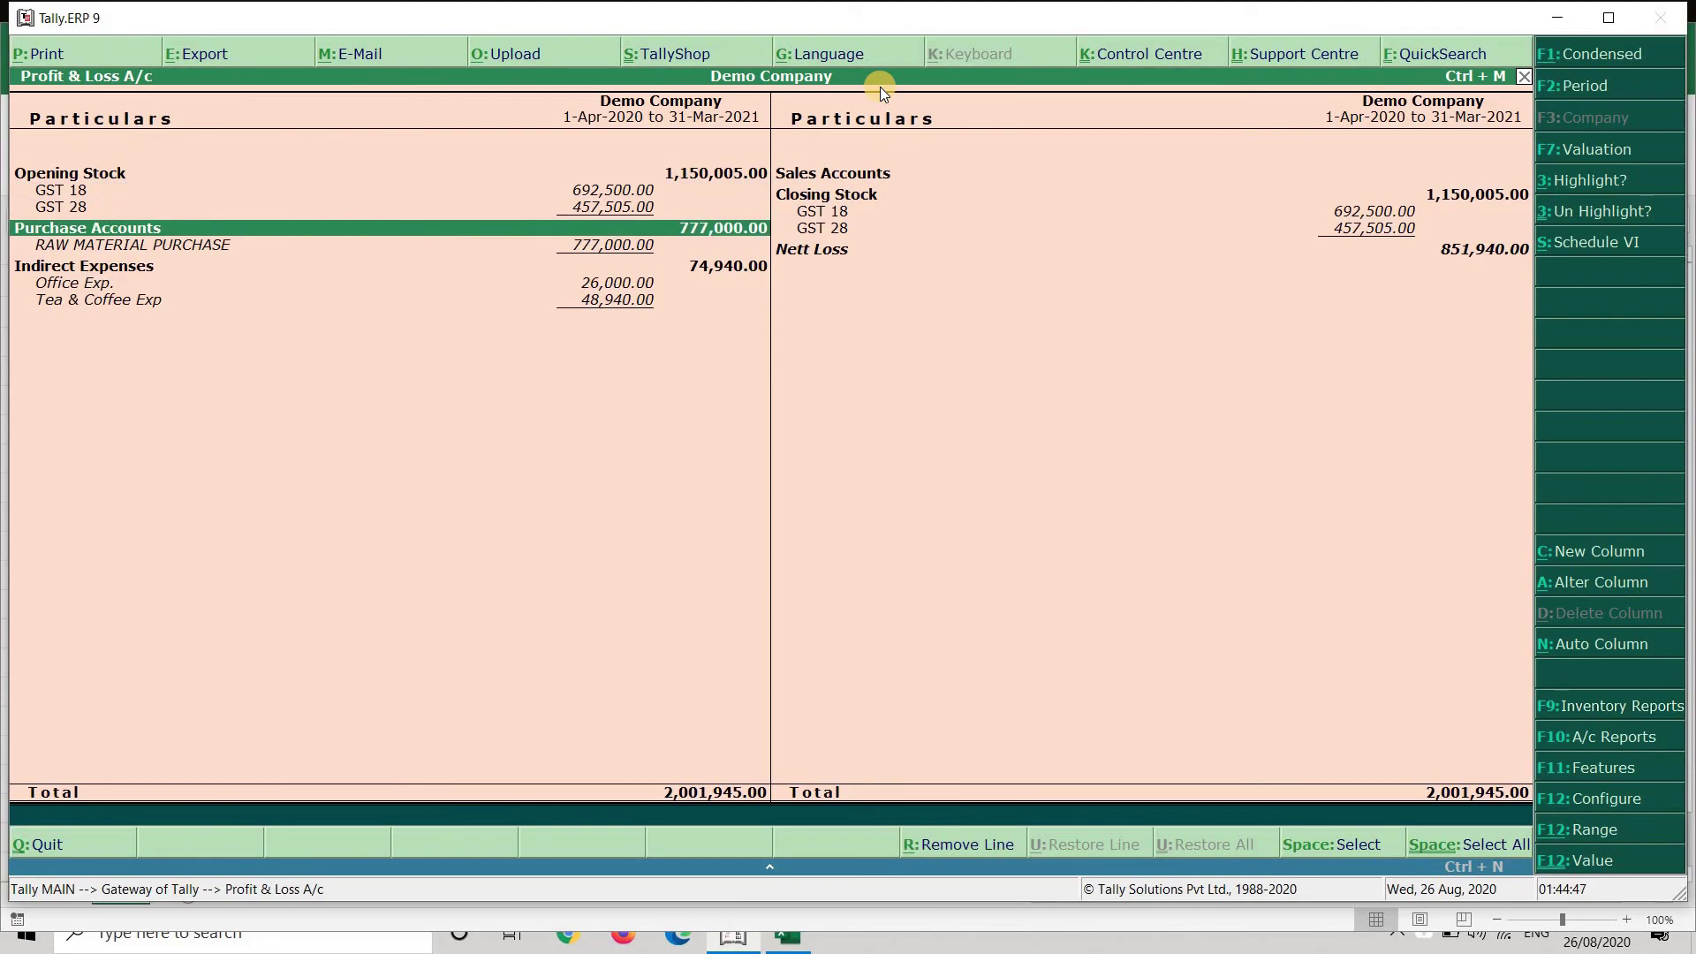
key("Return")
key("Up")
key("Up")
key("Up")
key("Up")
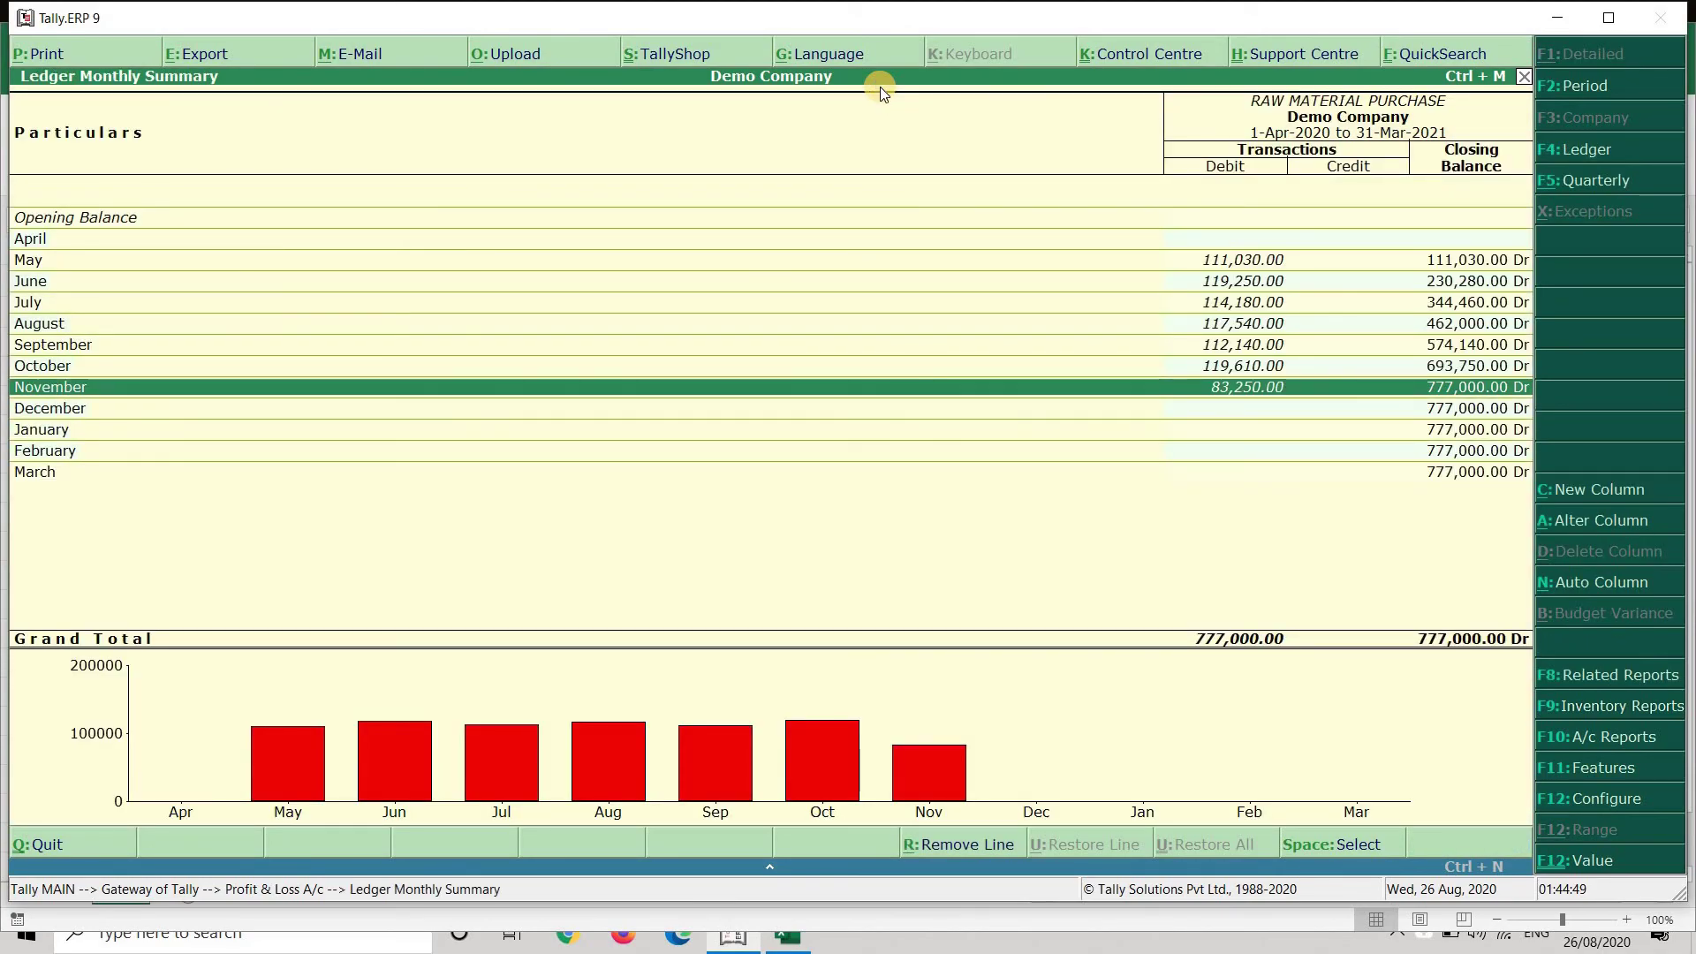
key("Return")
key("Return")
key("Return")
key("Return")
key("Return")
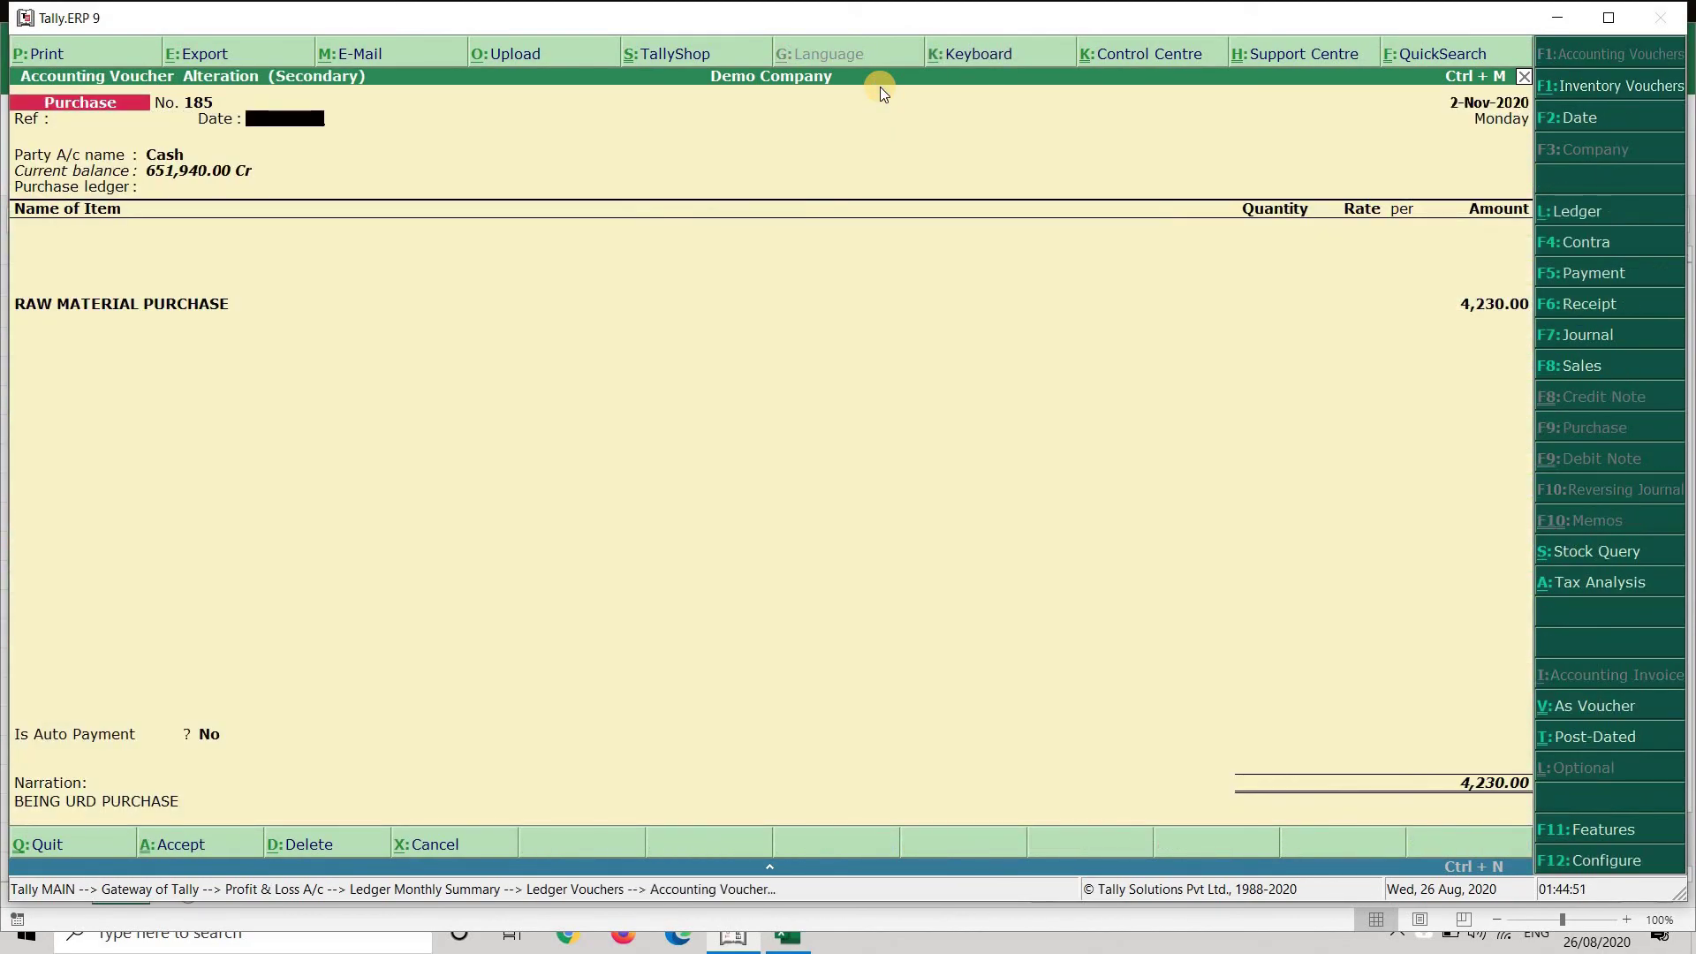
Choose MATERIAL B PURCHASE as the 2-Nov-2020 voucher's purchase ledger, end its item list and accept the voucher.
key("Return")
key("Return")
key("Return")
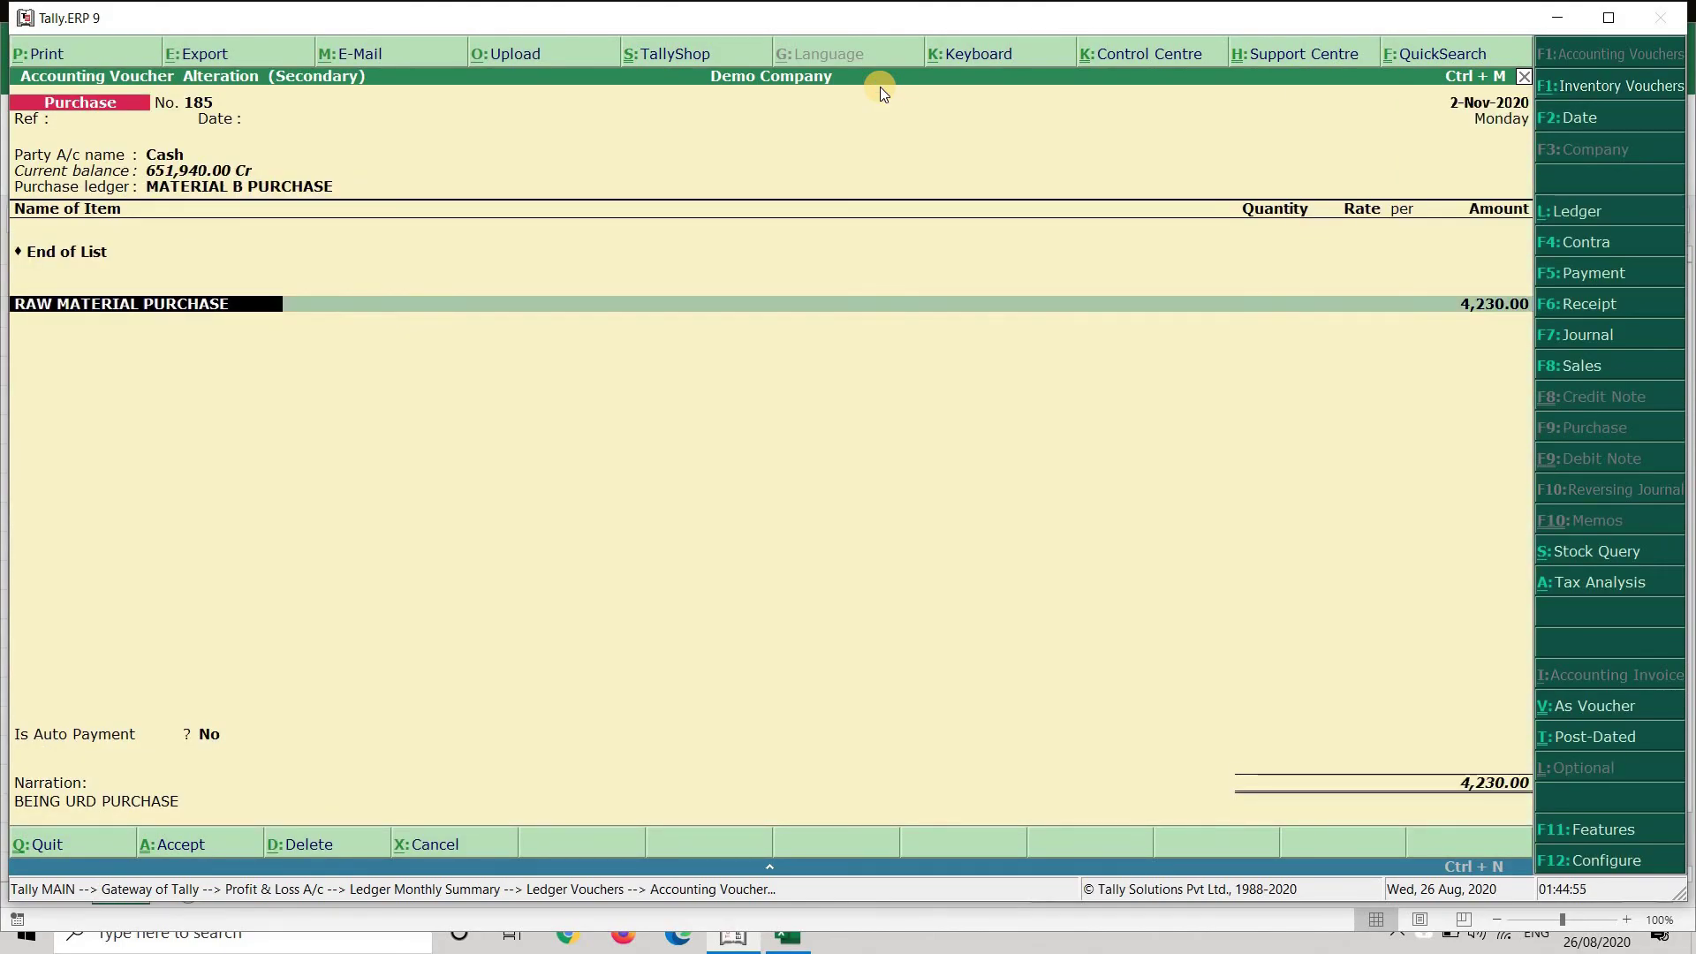
key("ctrl+Return")
key("Return")
key("Return")
key("Return")
key("y")
key("Return")
key("ctrl+a")
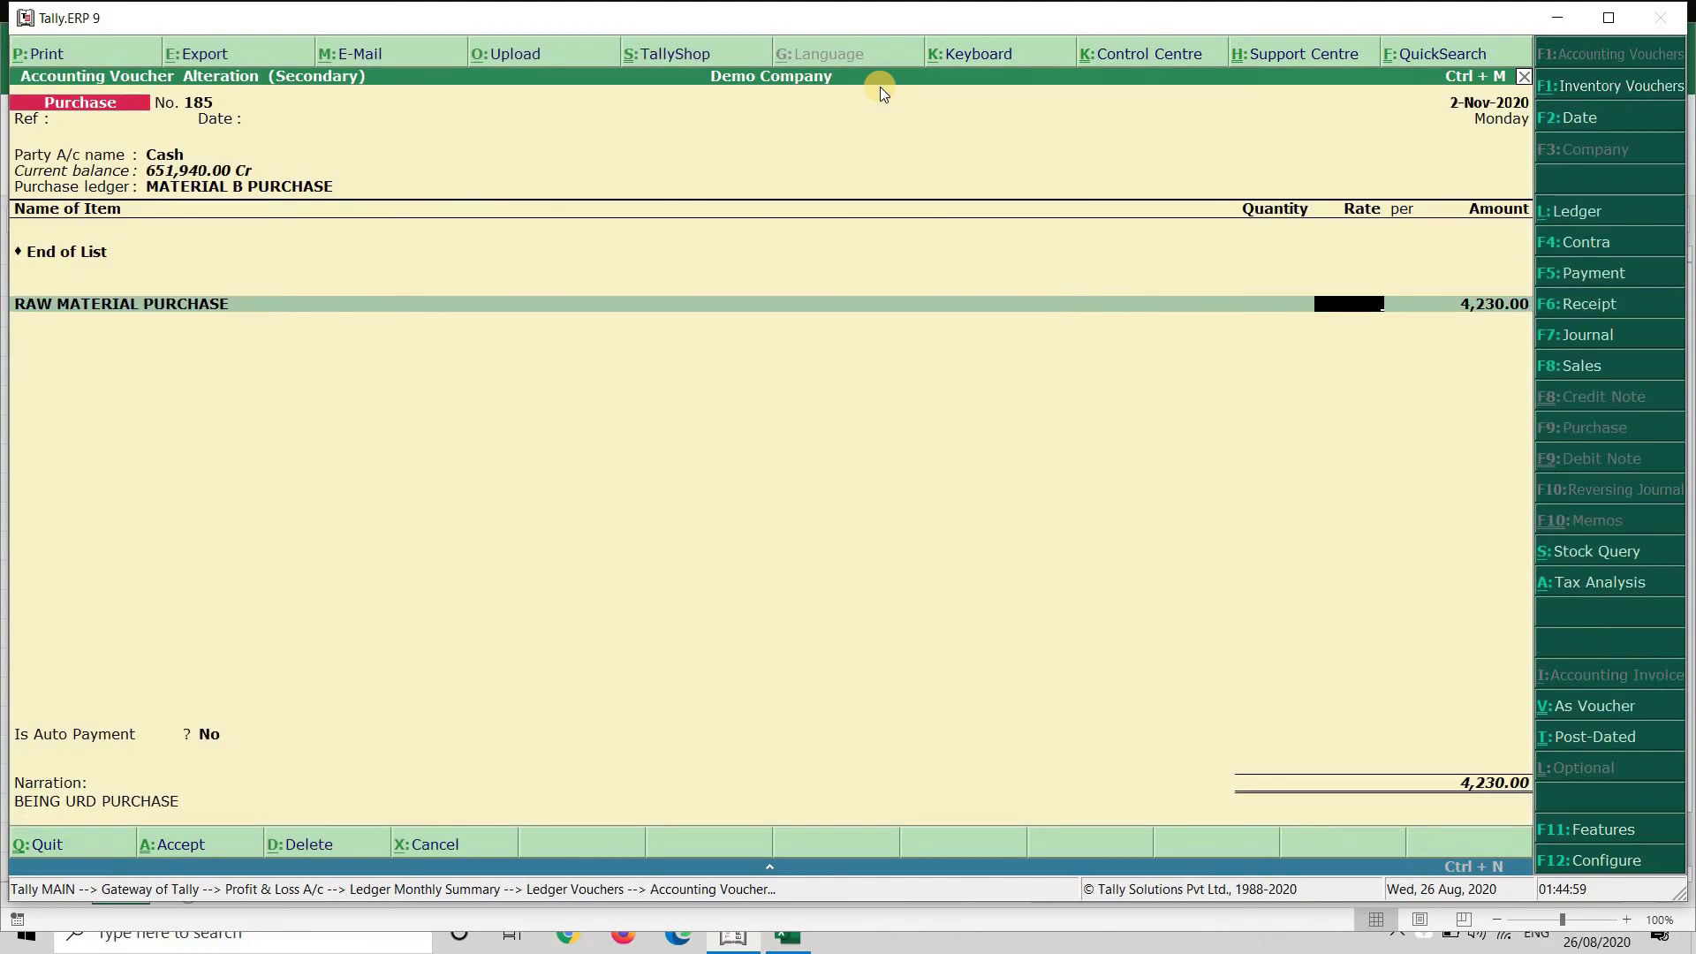
key("ctrl+a")
Look at another November purchase voucher, then return to the RAW MATERIAL PURCHASE monthly summary.
key("Down")
key("Down")
key("Return")
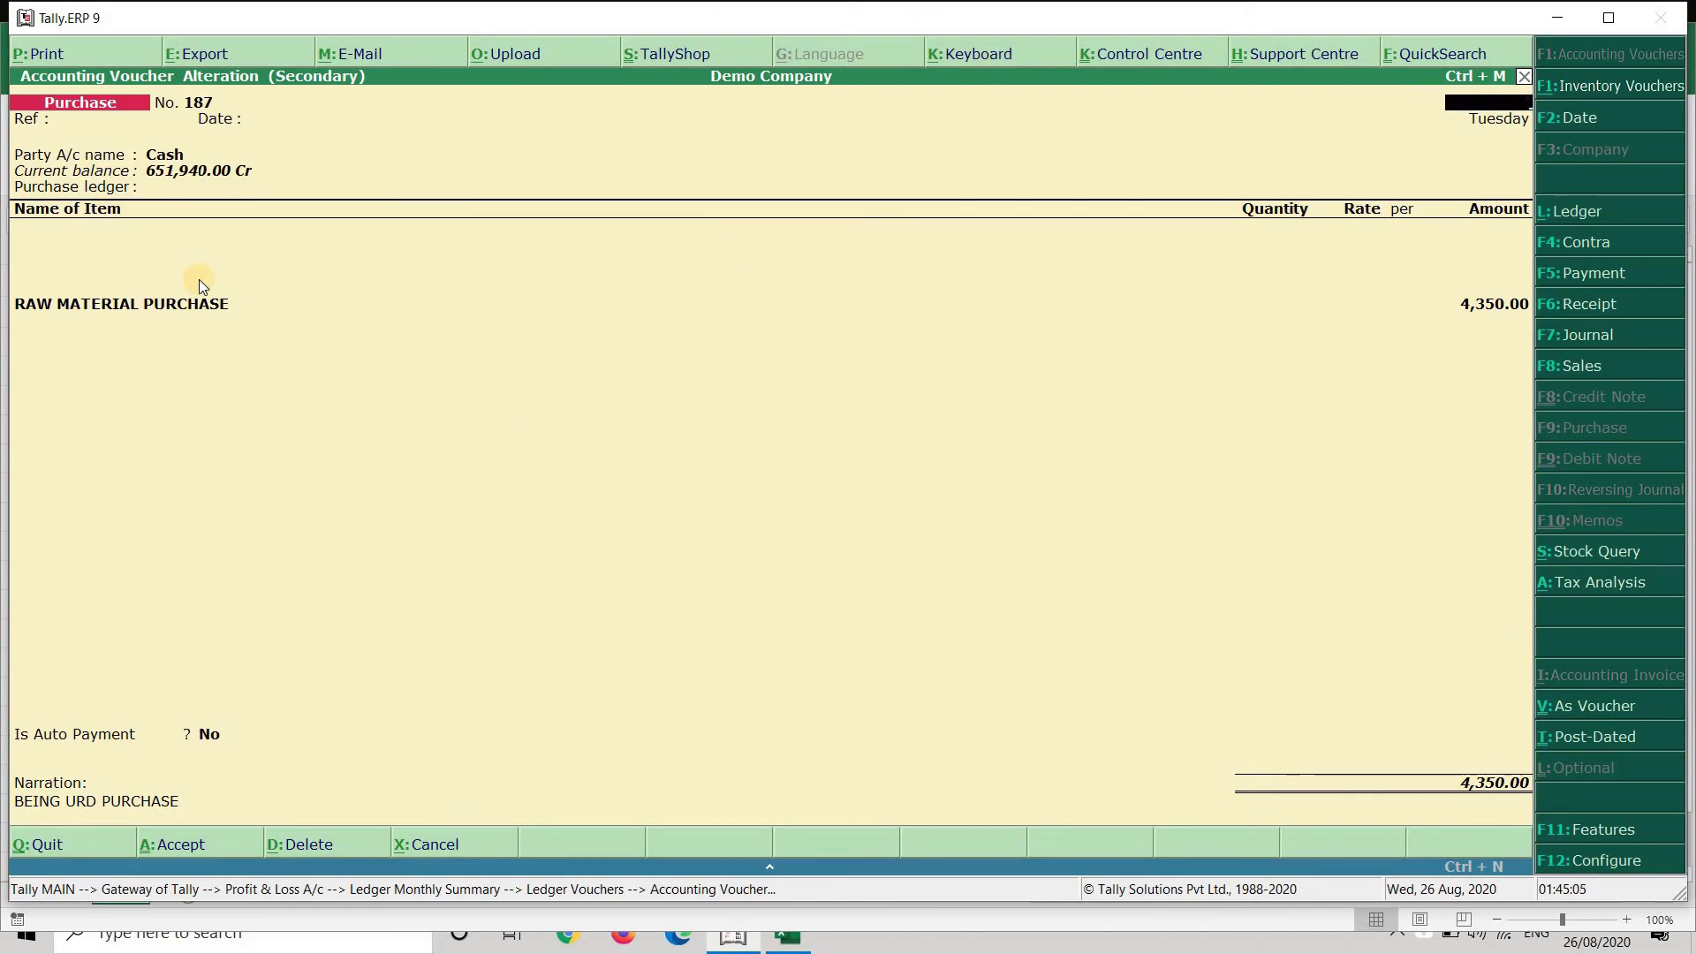
key("Escape")
key("y")
key("Escape")
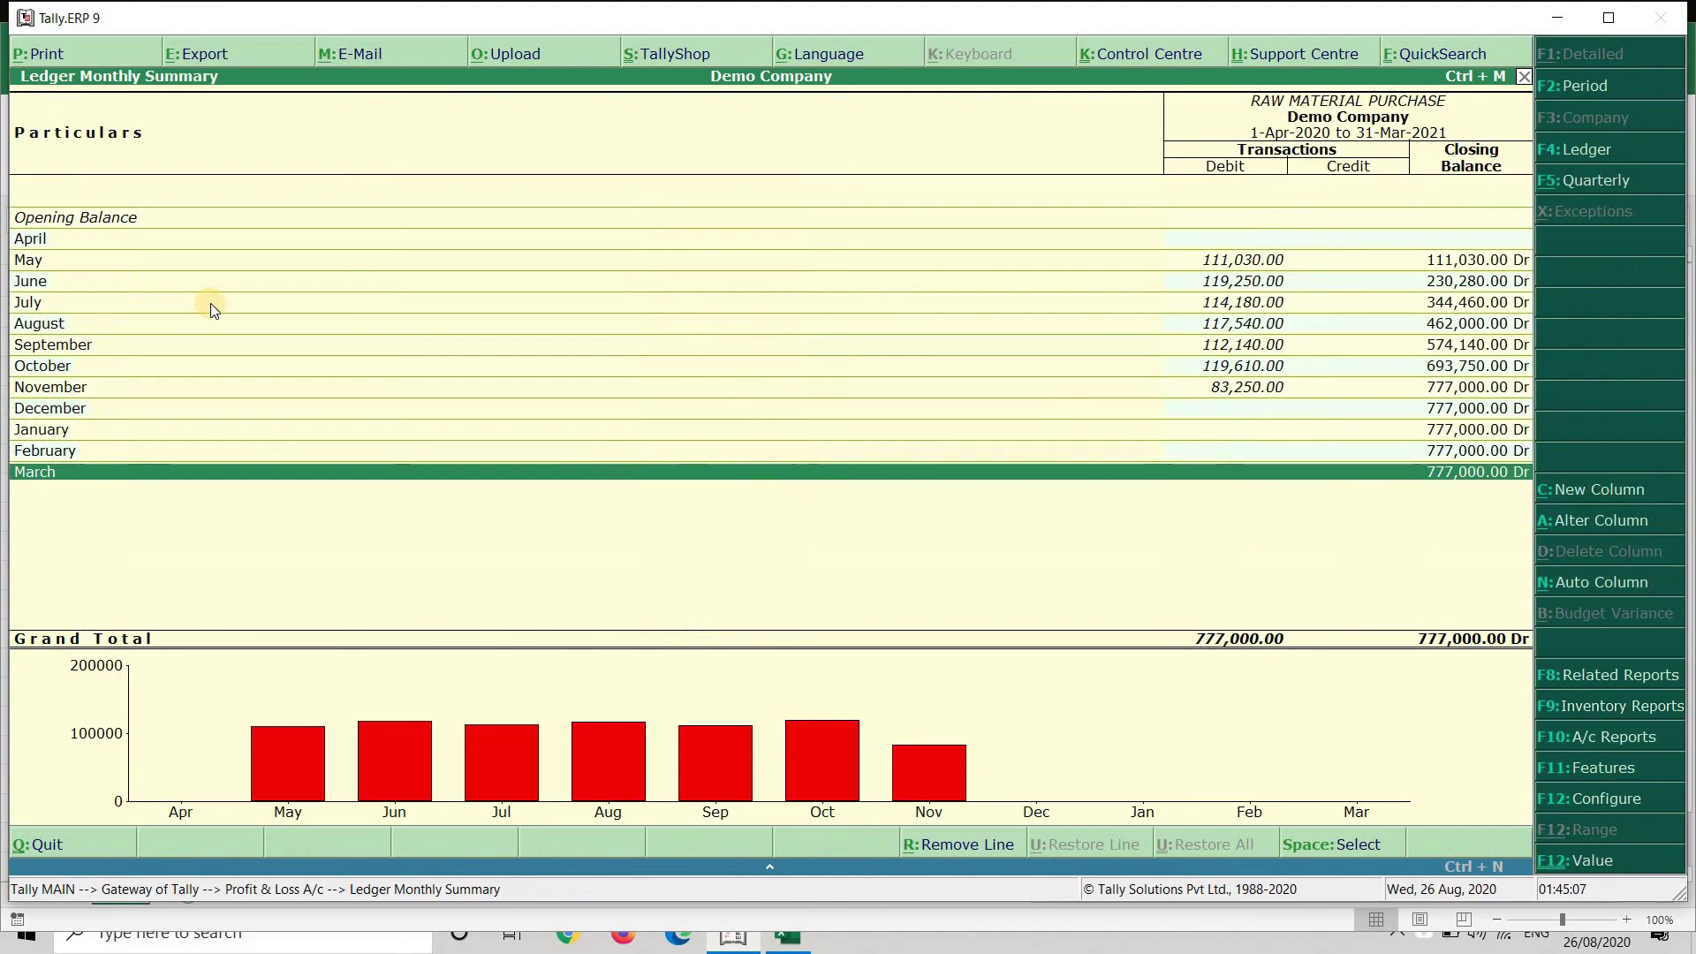
Leave the reports and open the Auto Random Entry options under Auto Entry Post.
key("Escape")
key("Escape")
key("Up")
key("Up")
key("Up")
key("Up")
key("Up")
key("Up")
key("Up")
key("Down")
key("Down")
key("Return")
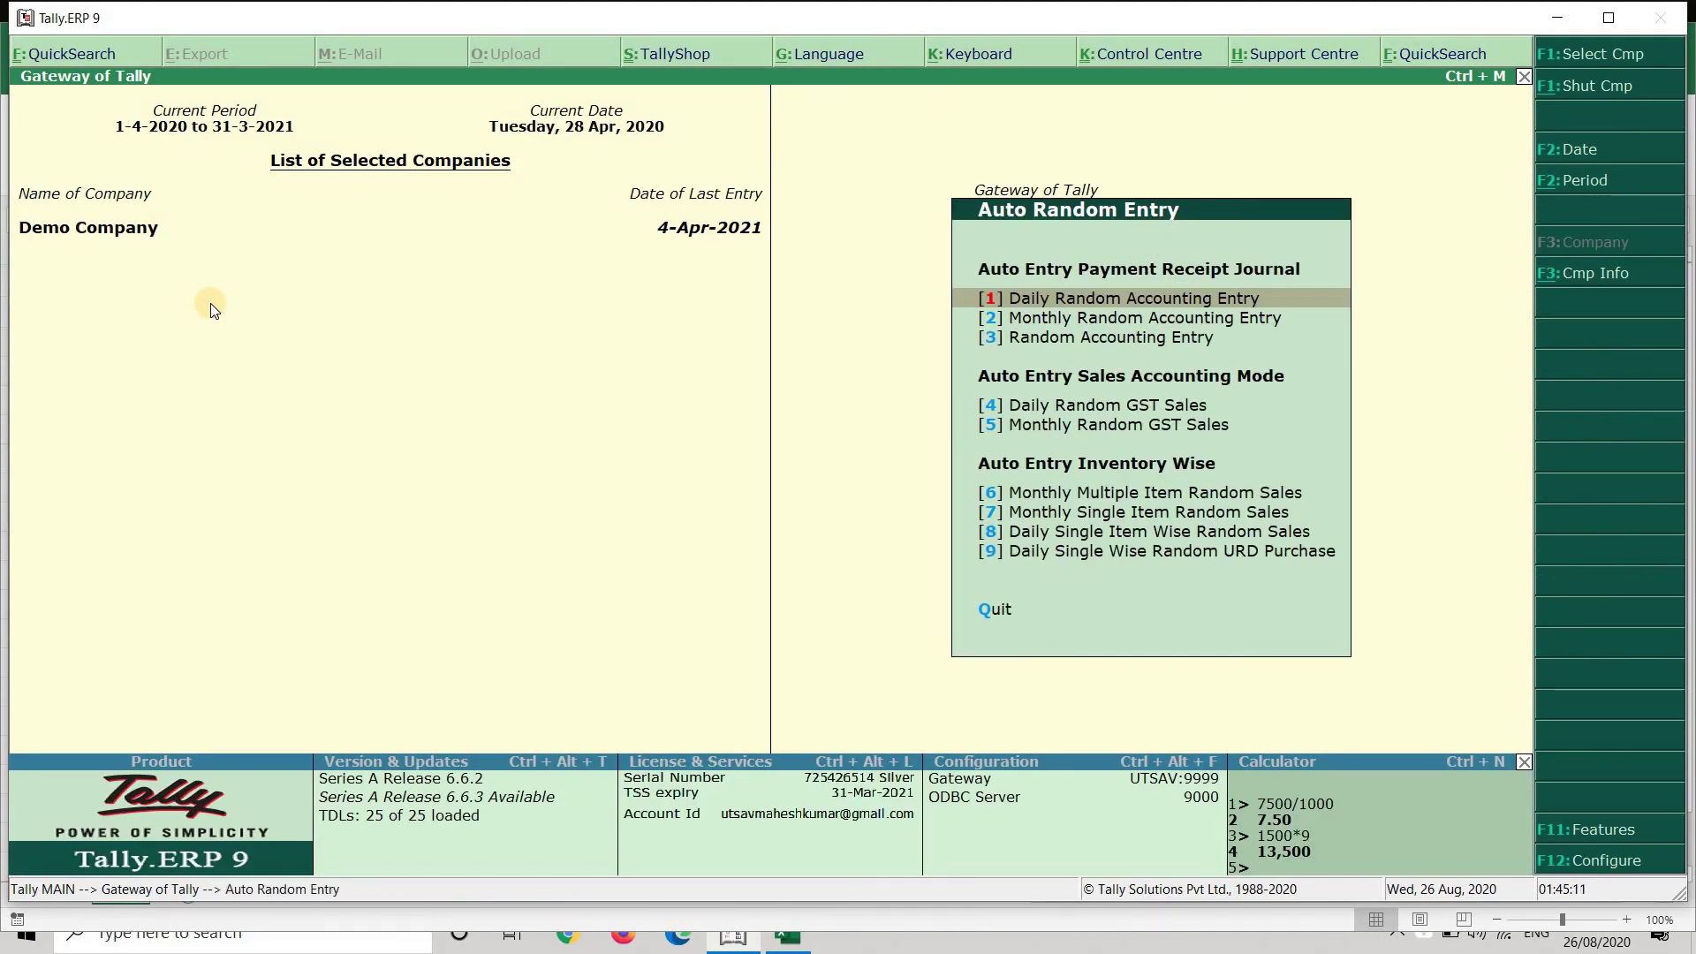
Review the Auto Random Entry options, from daily random accounting entries to daily random URD purchases.
key("Down")
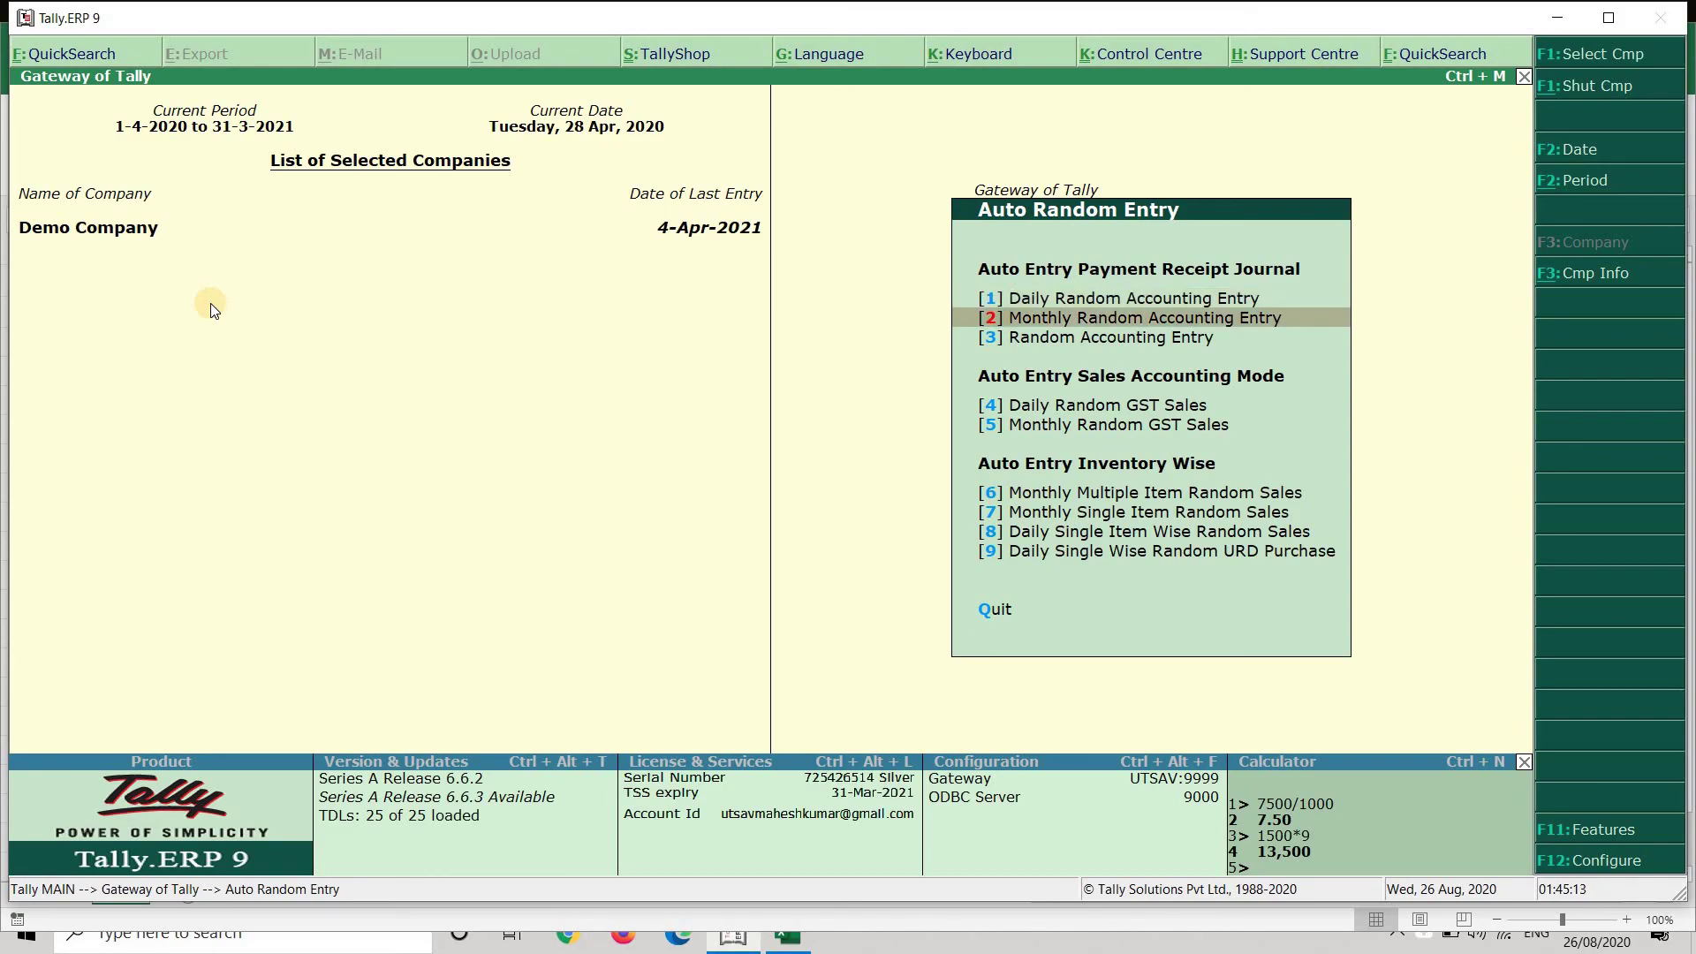
key("Down")
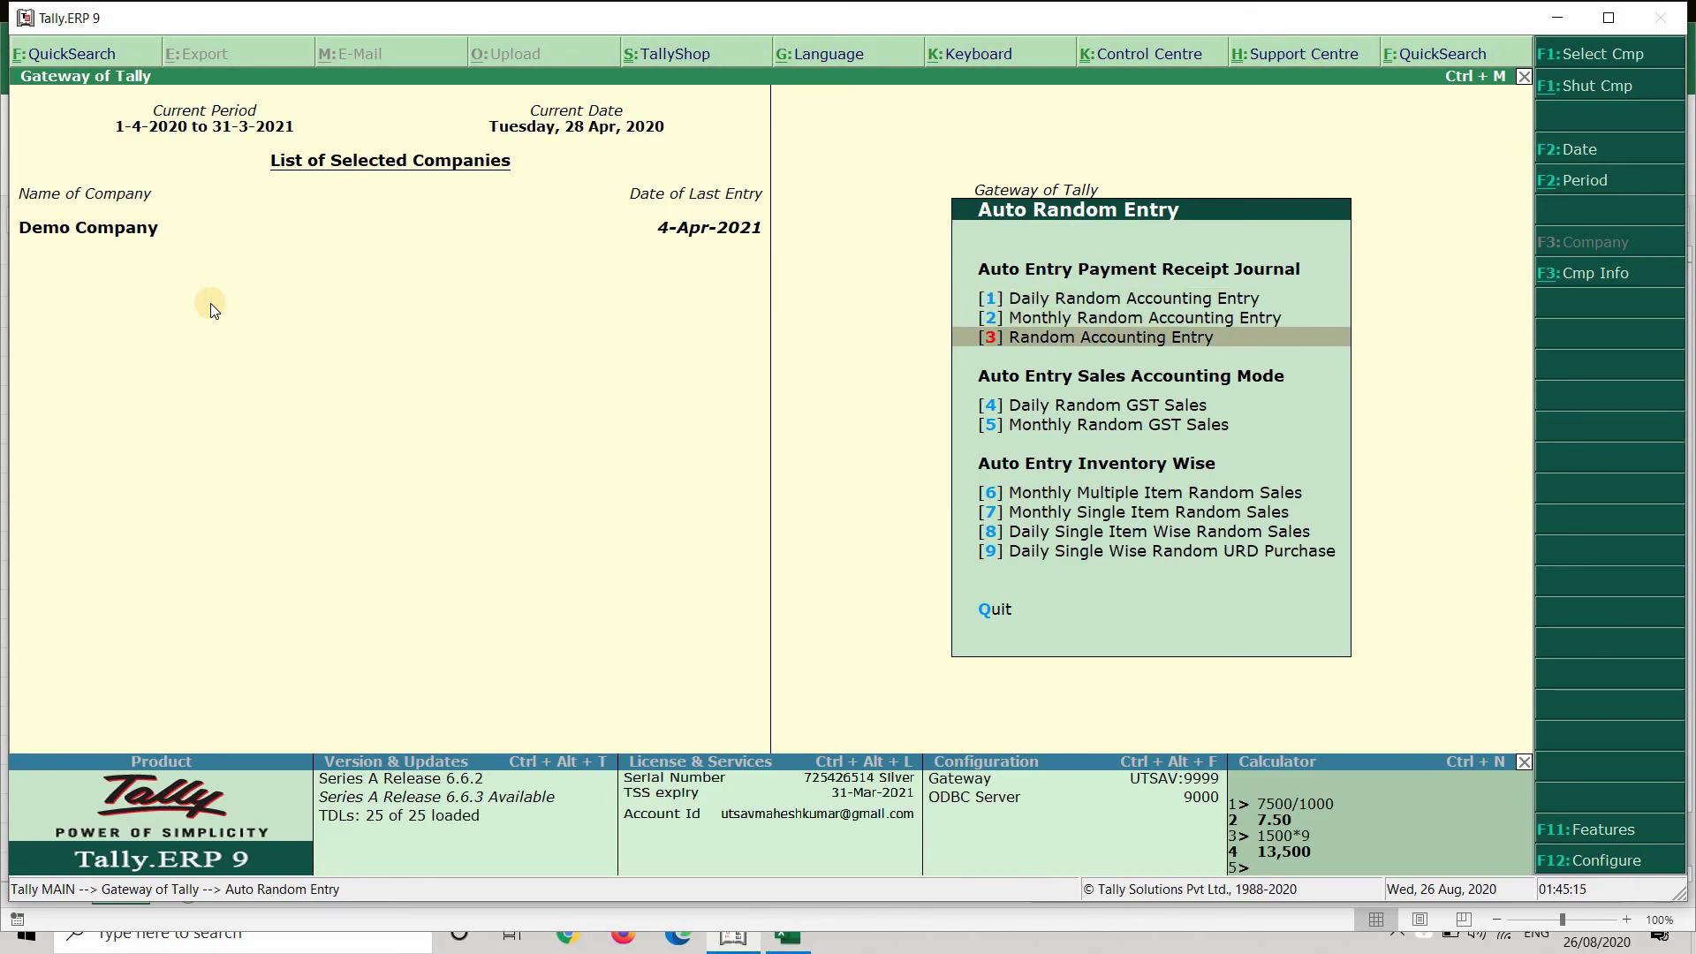
key("Down")
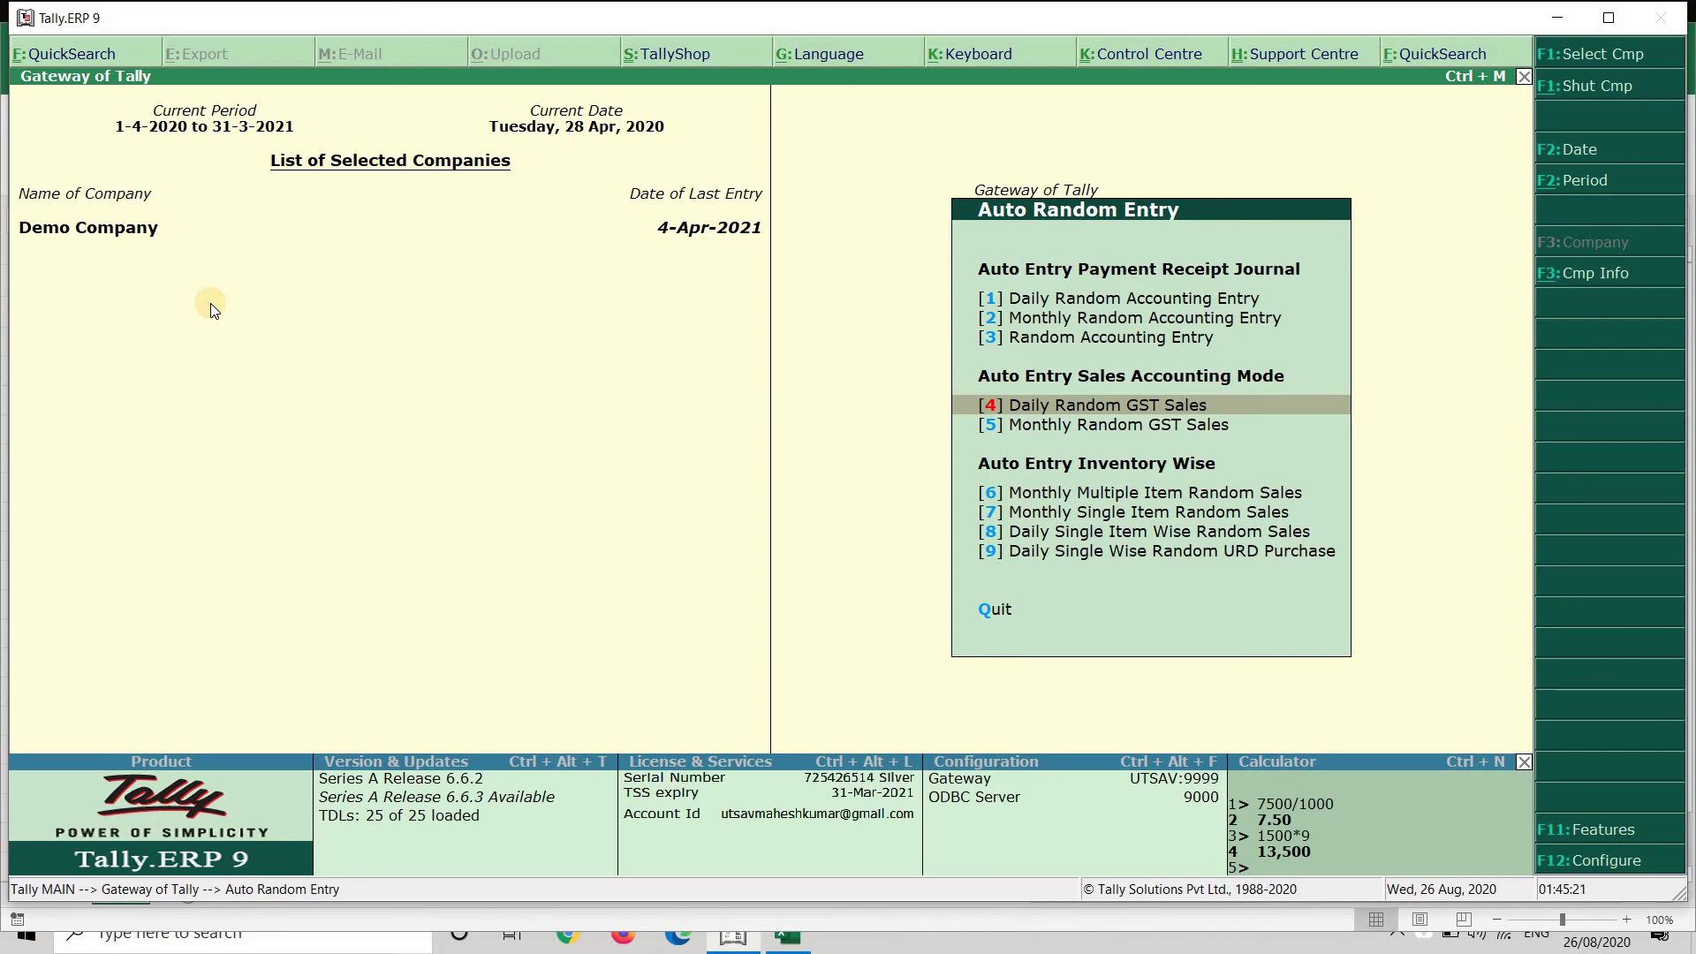
key("Down")
key("Down")
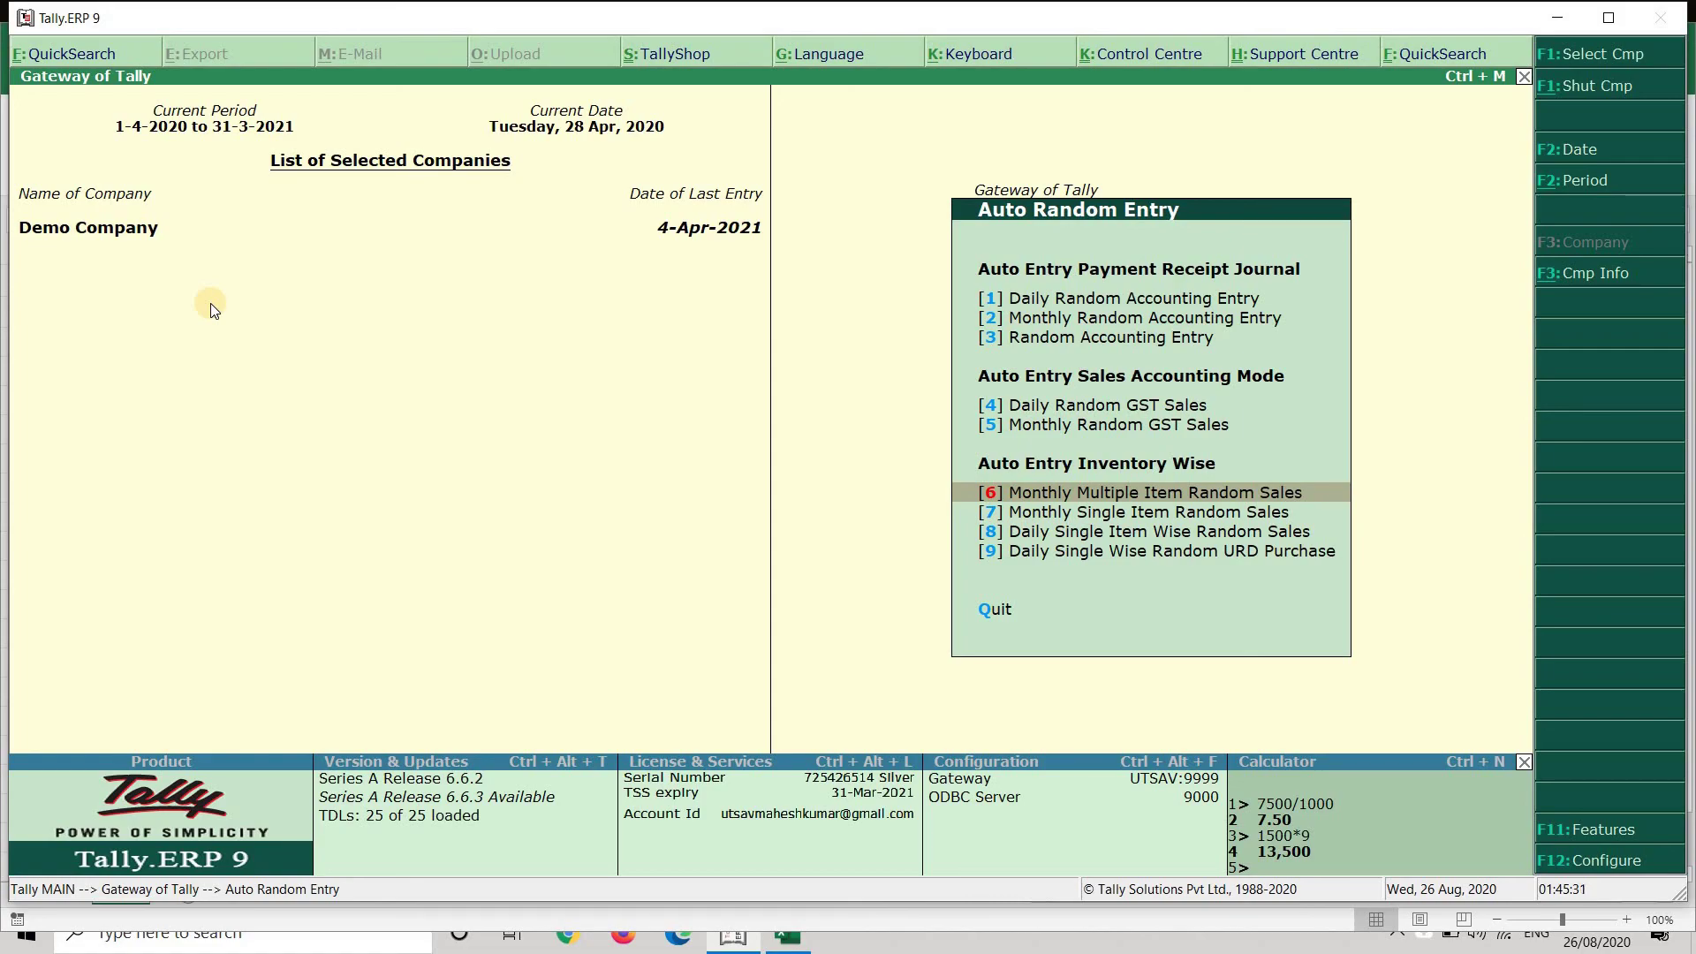
key("Down")
key("Down")
key("Down")
key("Up")
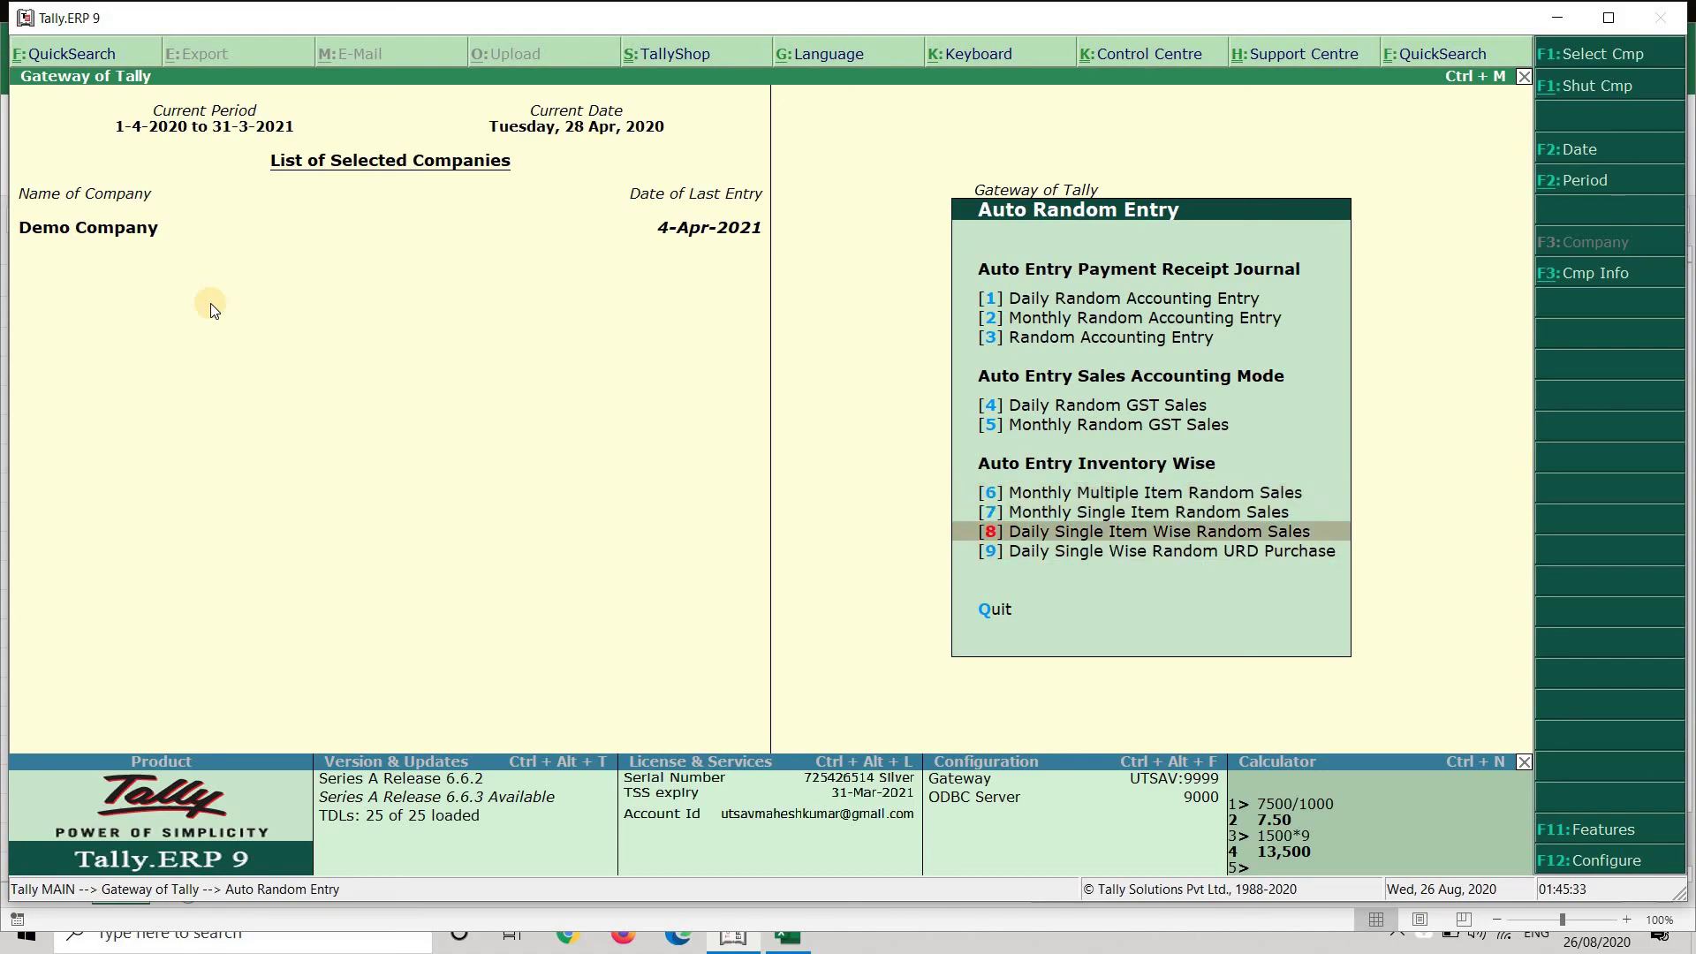
key("Up")
key("Up")
key("Up")
key("Up")
key("Up")
key("Up")
key("Up")
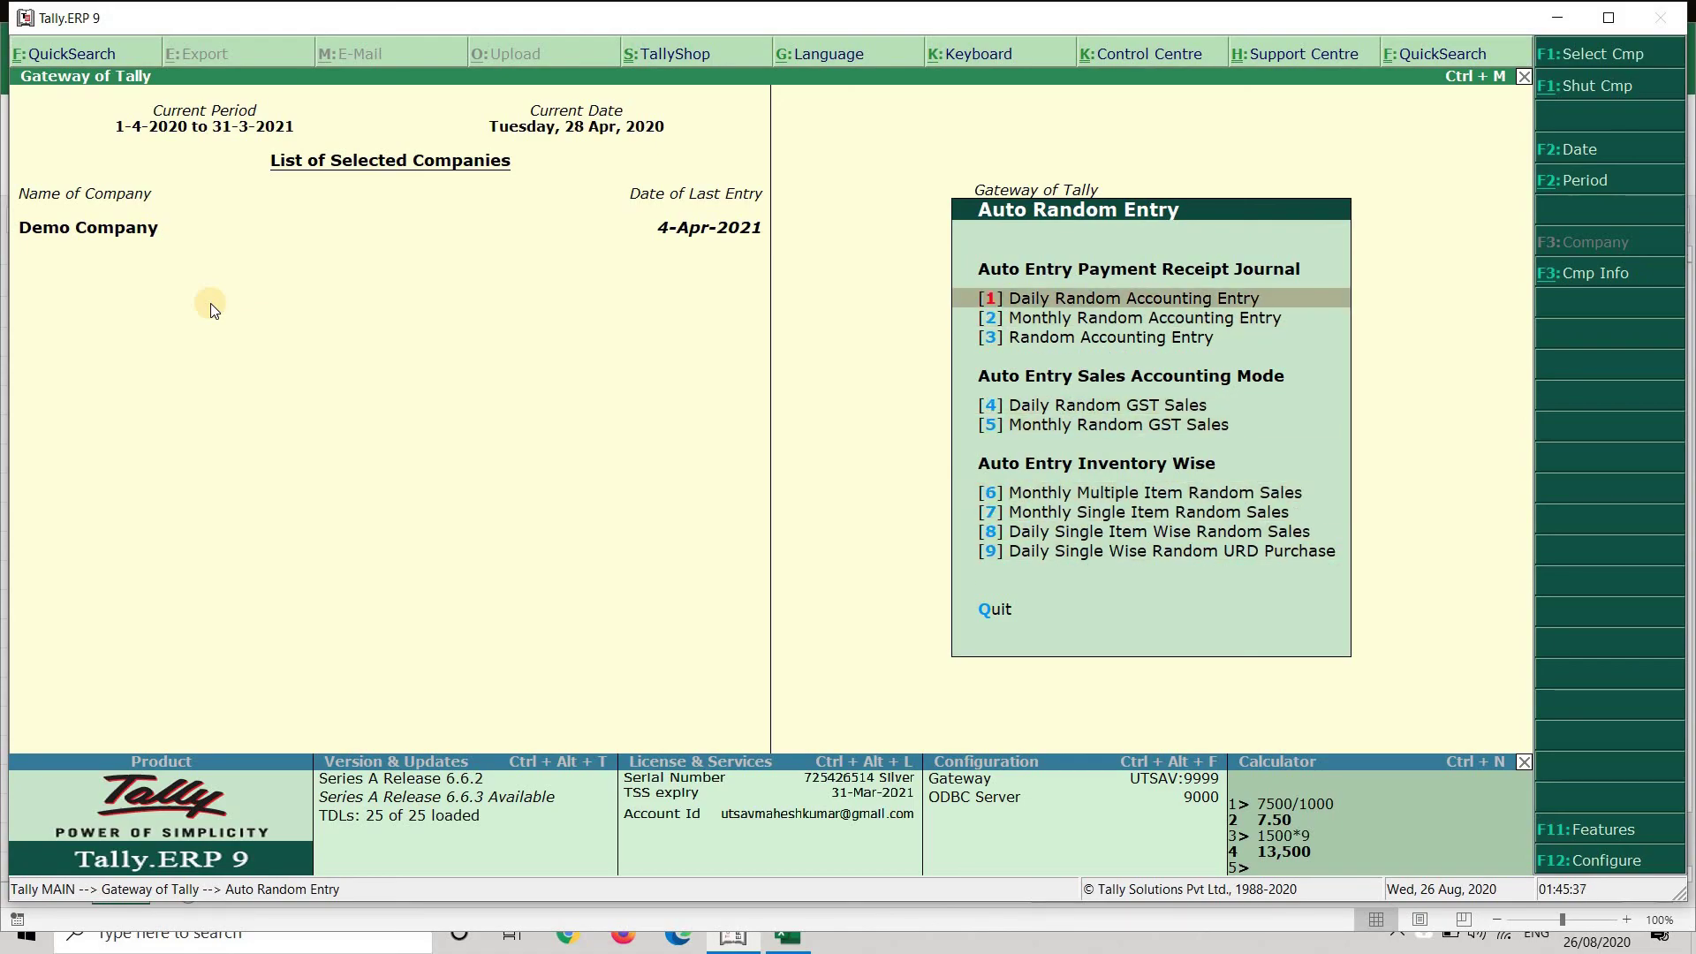
key("Down")
key("Down")
key("Up")
key("Up")
key("Down")
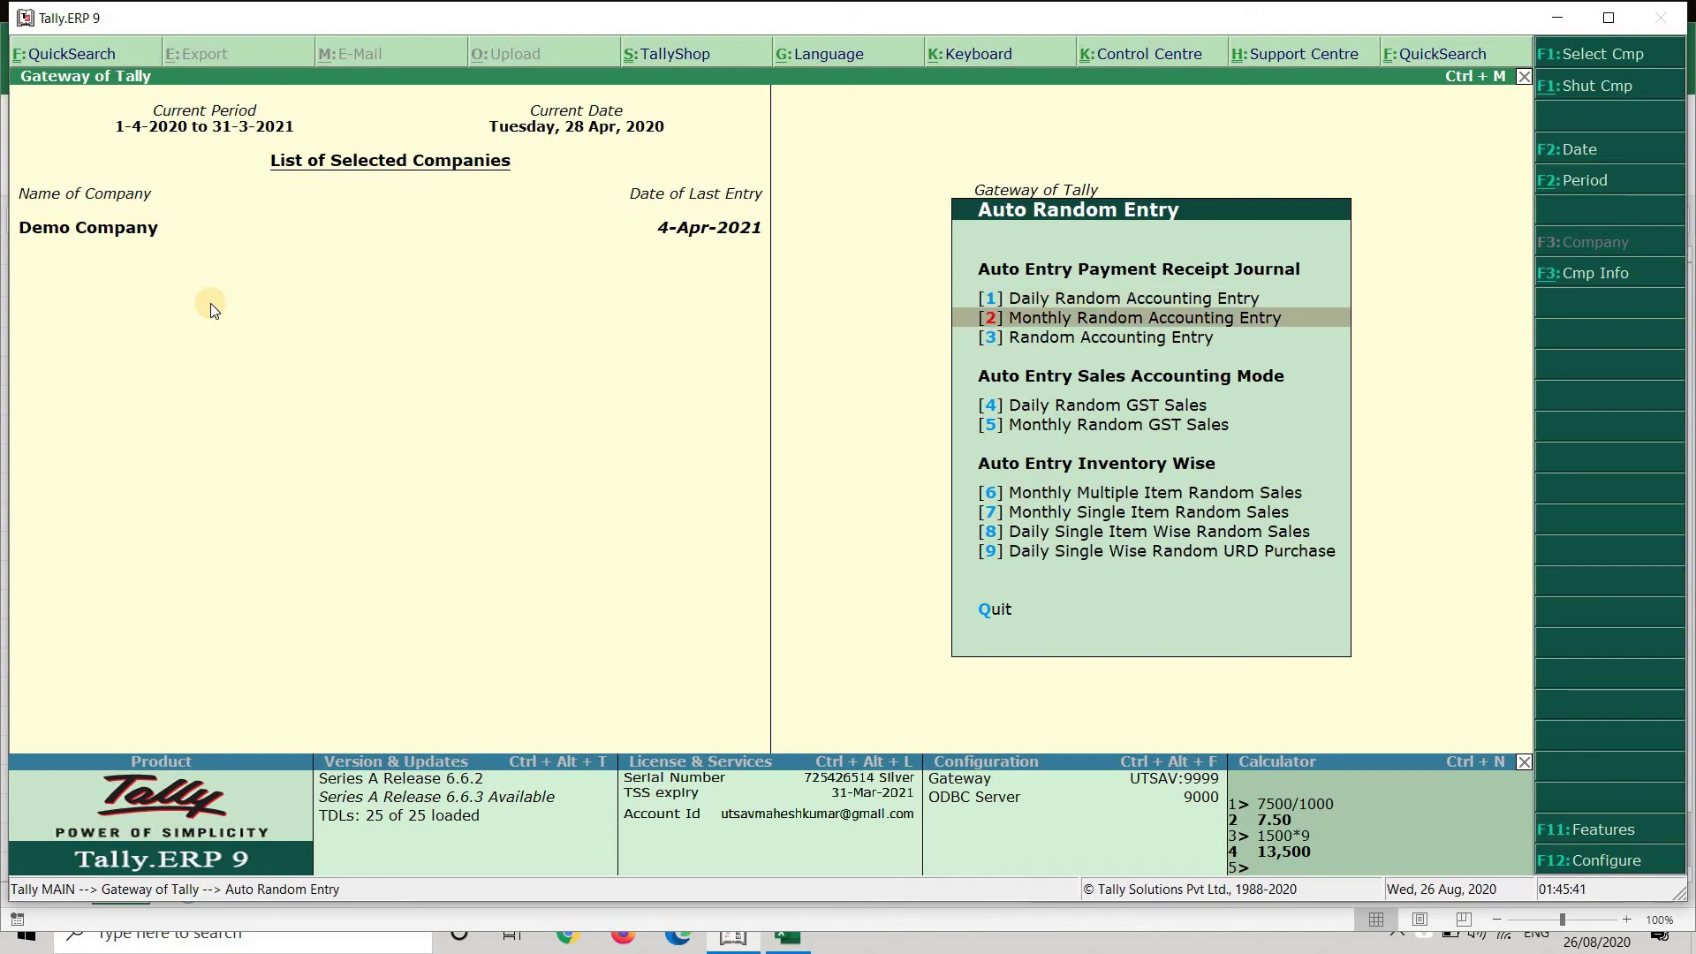
key("Down")
key("Down")
key("Down")
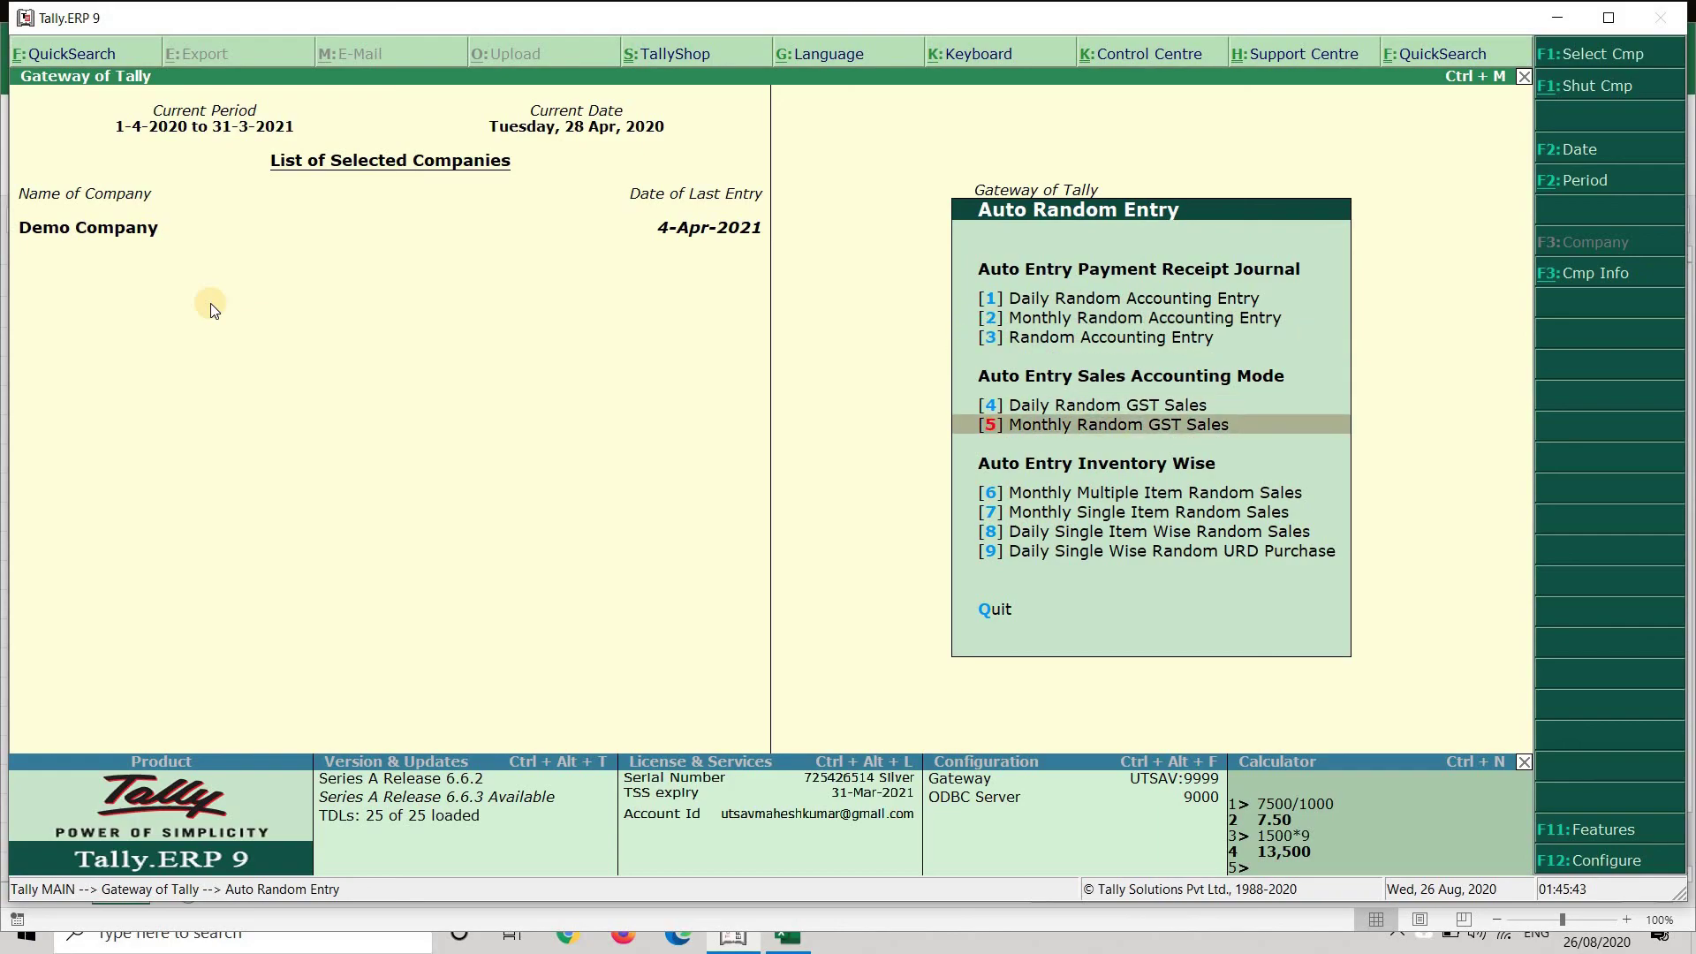
key("Up")
key("Down")
key("Down")
key("Down")
key("Down")
key("Down")
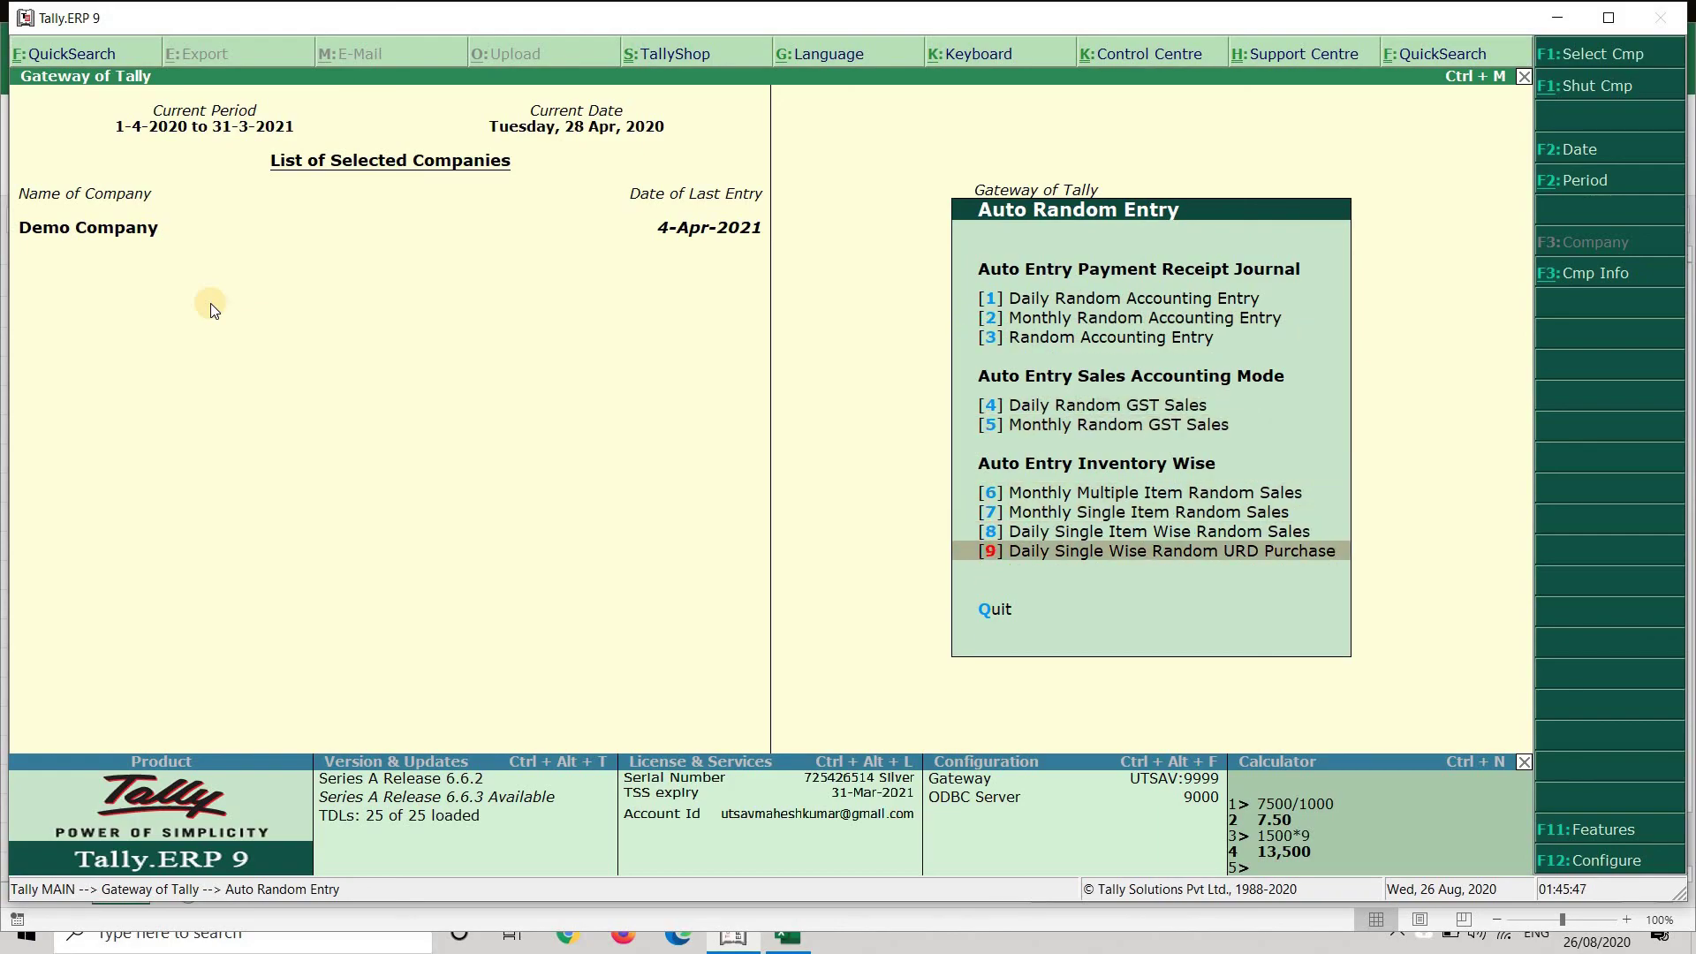
key("Up")
key("Up")
key("Up")
key("Up")
key("Up")
key("Up")
key("Up")
key("Up")
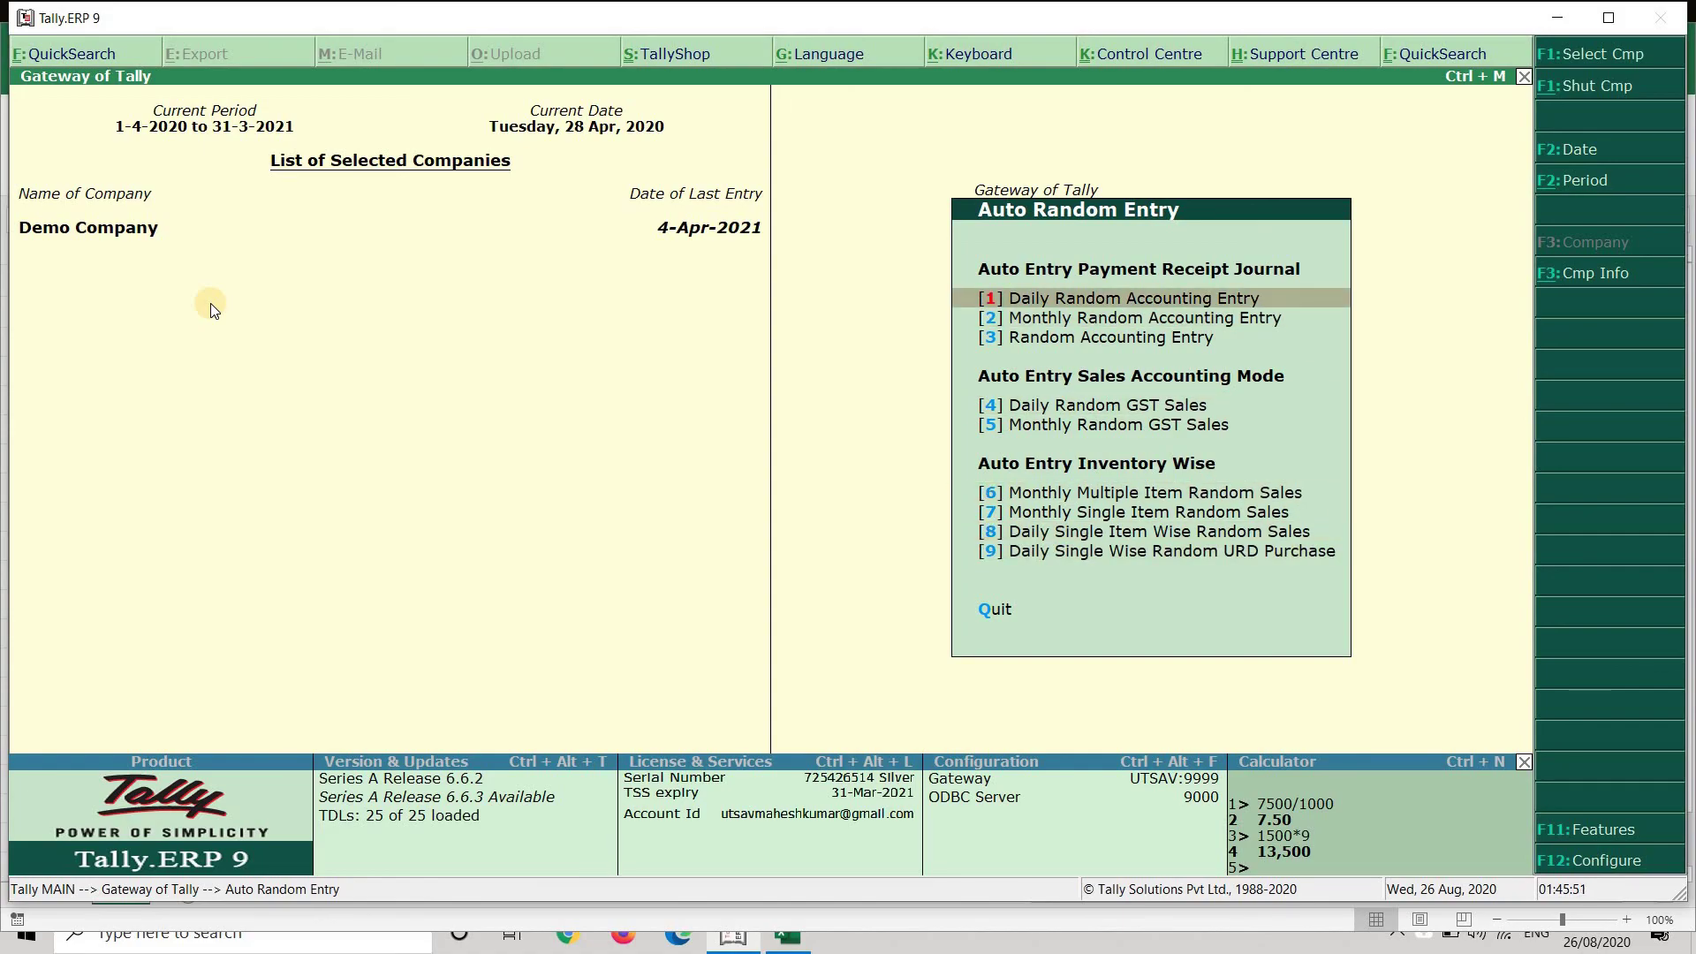
key("Down")
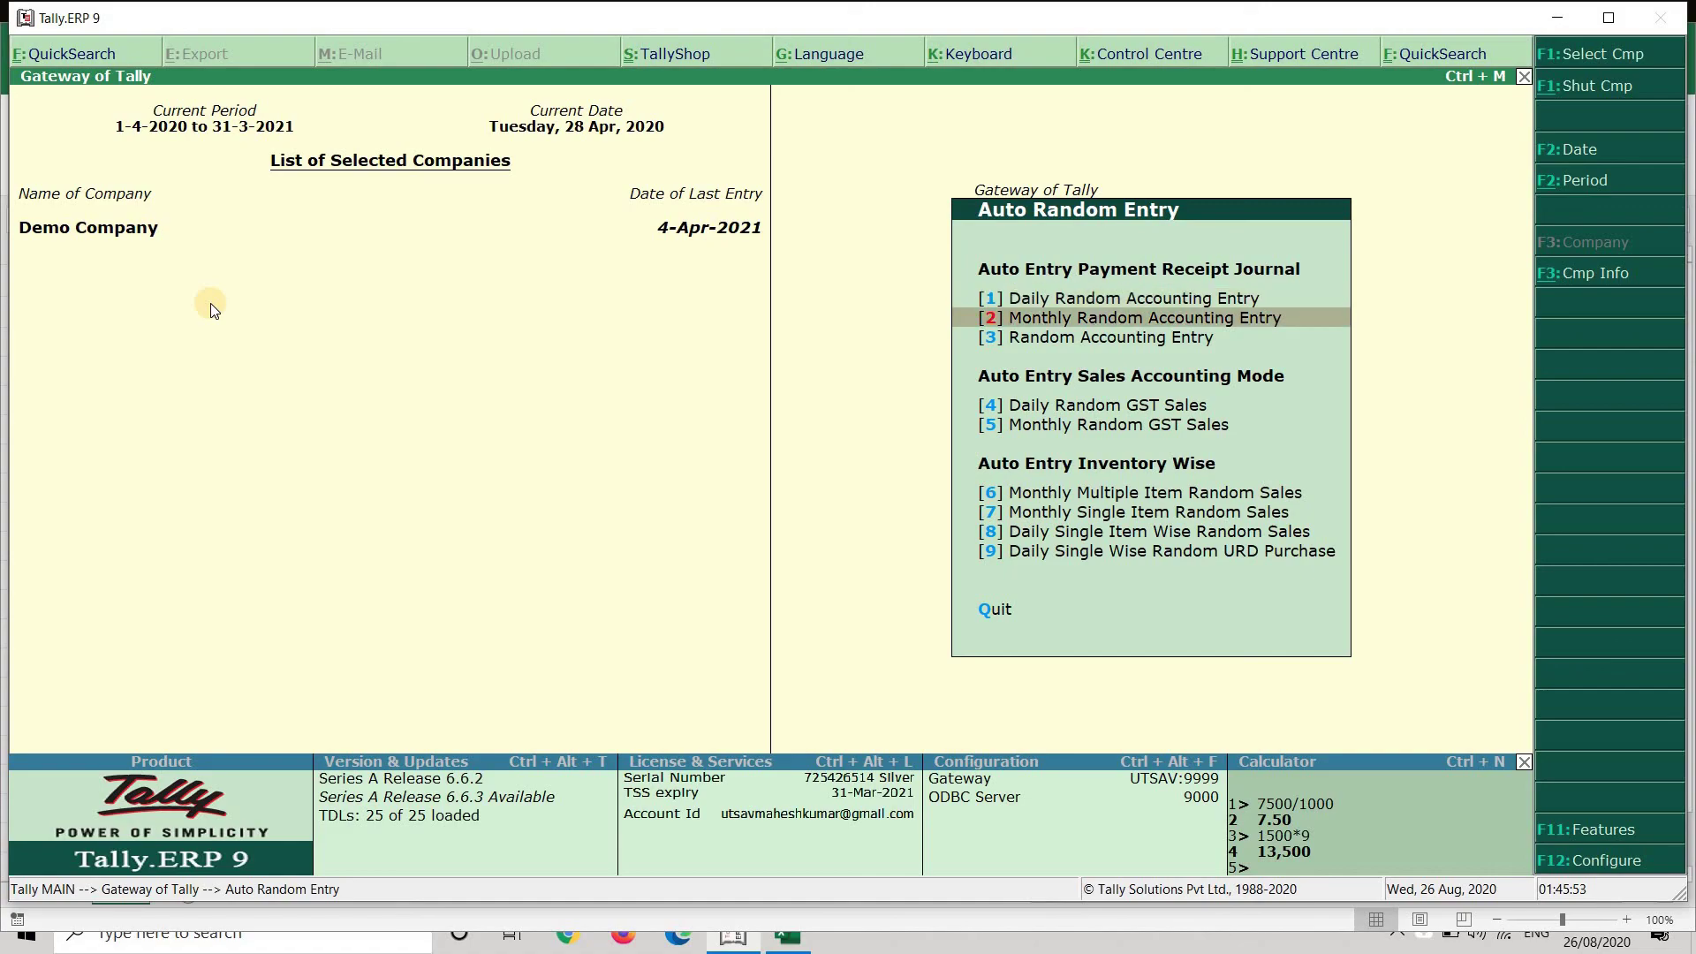
key("Down")
key("Down")
key("Down")
key("Down")
key("Down")
key("Down")
key("Down")
key("Up")
key("Up")
key("Up")
key("Up")
key("Up")
key("Up")
key("Up")
key("Up")
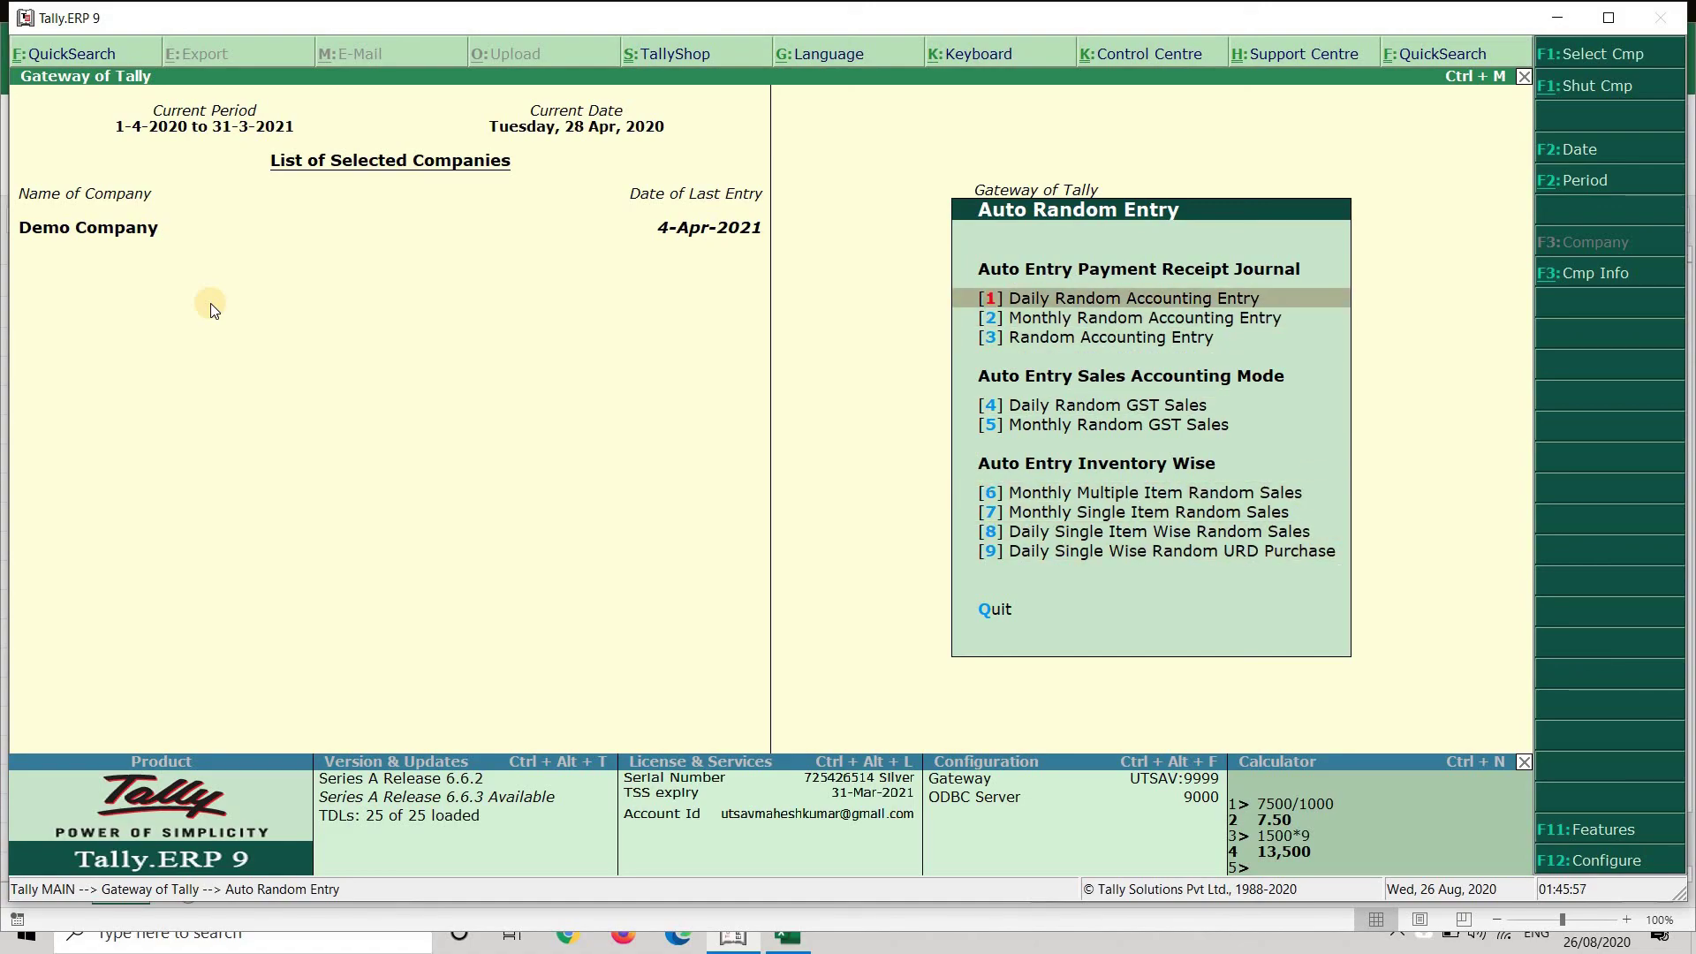